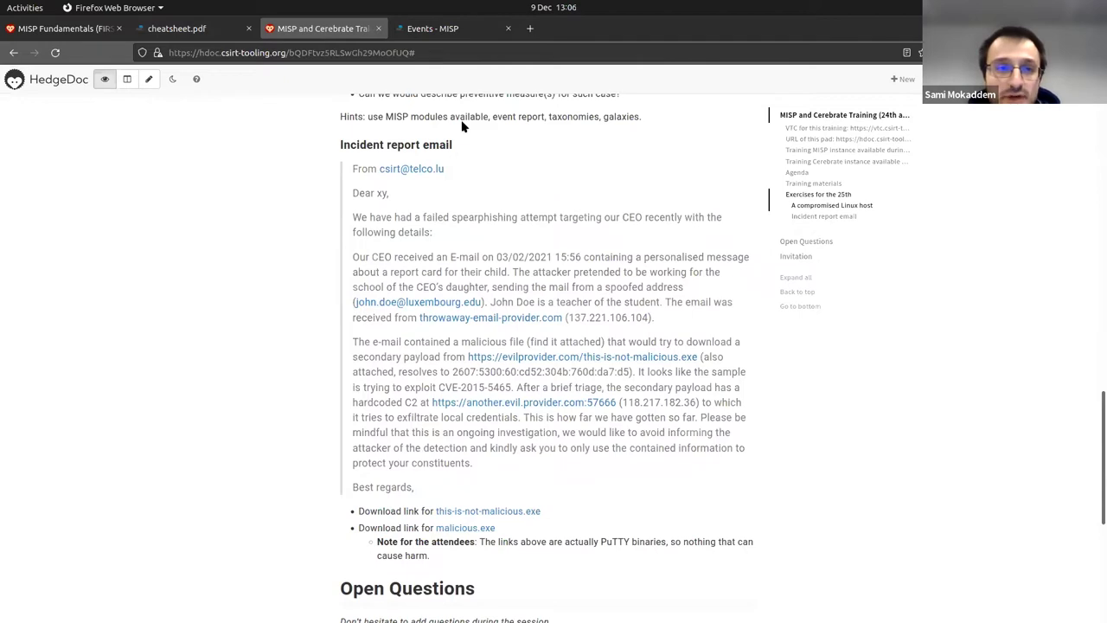
Review the training instance address and login details in the MISP Fundamentals notes
{"action": "key", "text": "ctrl+Tab"}
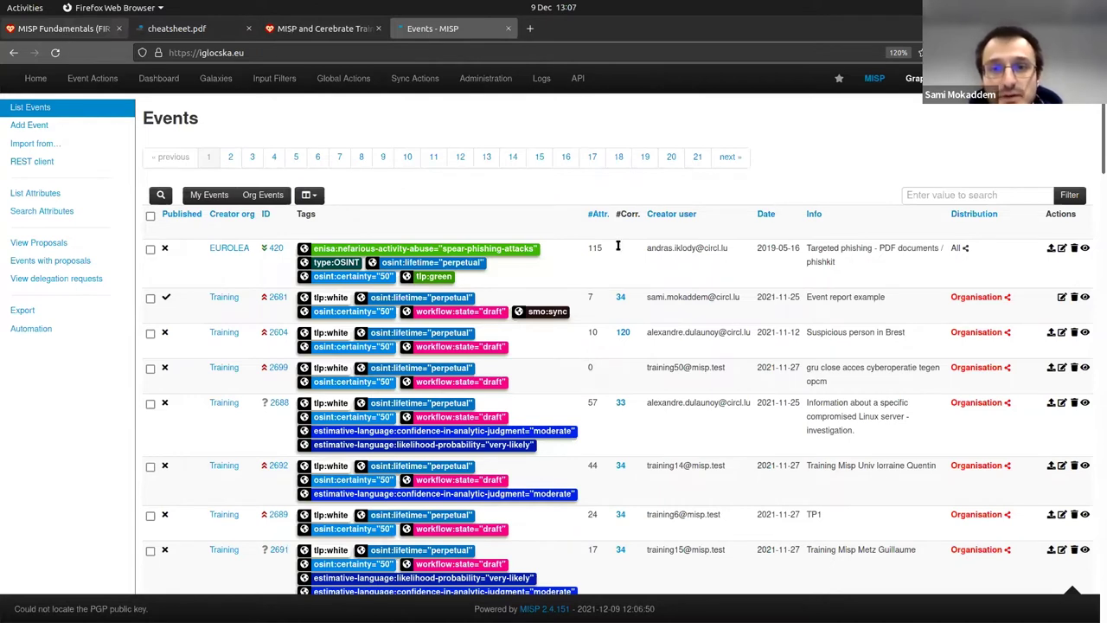
{"action": "key", "text": "ctrl+Tab"}
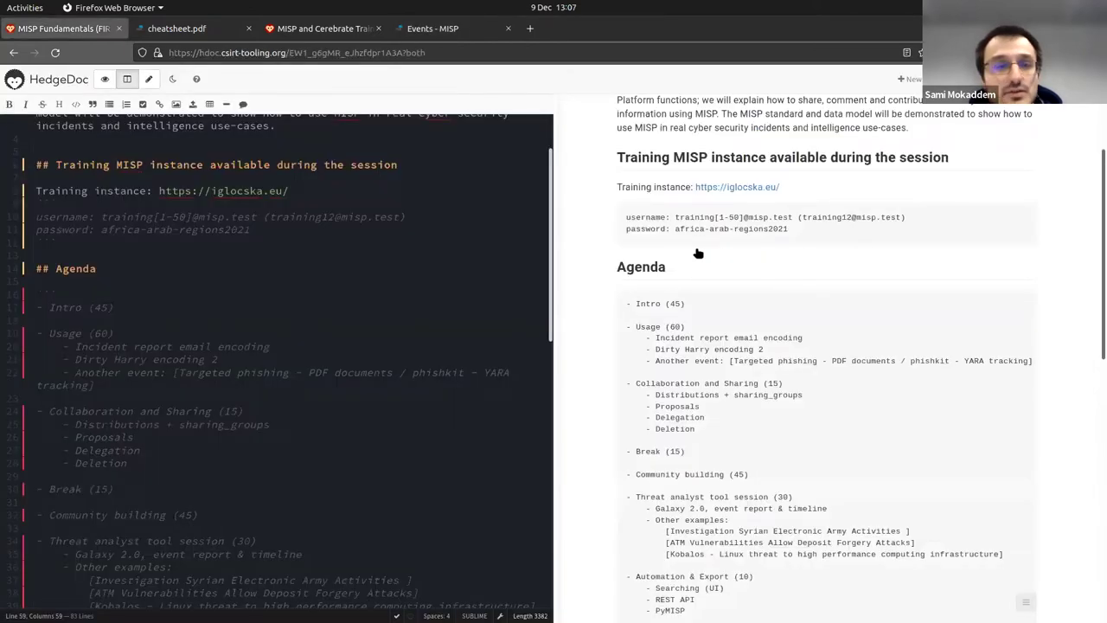
{"action": "scroll", "coordinate": [698, 252], "scroll_direction": "up", "scroll_amount": 1}
{"action": "left_click_drag", "start_coordinate": [695, 249], "coordinate": [779, 249]}
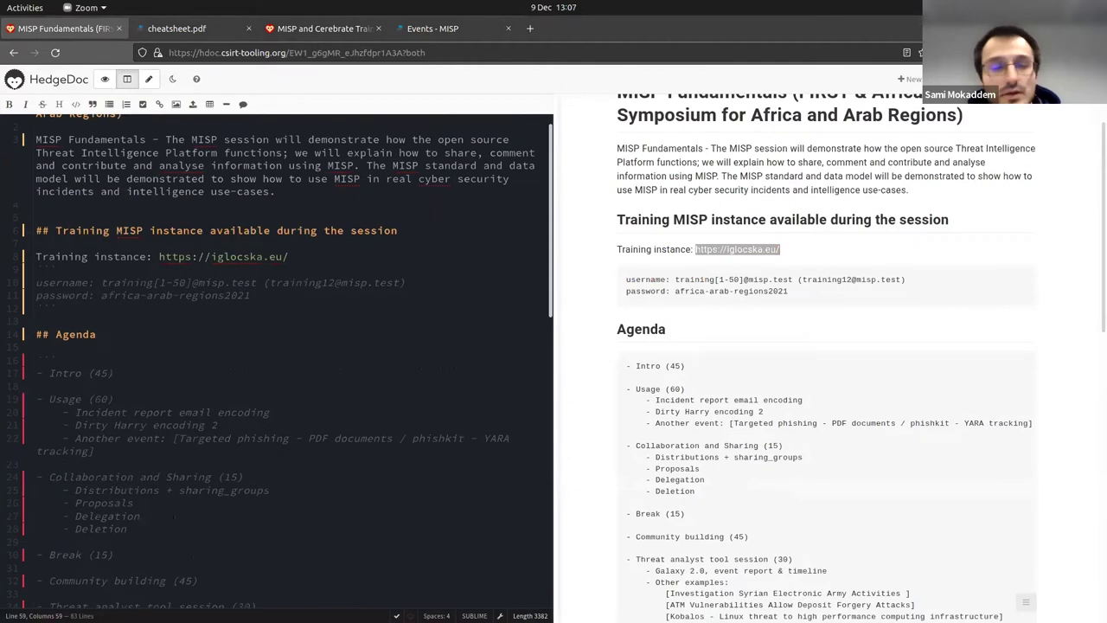
{"action": "left_click_drag", "start_coordinate": [791, 292], "coordinate": [766, 291]}
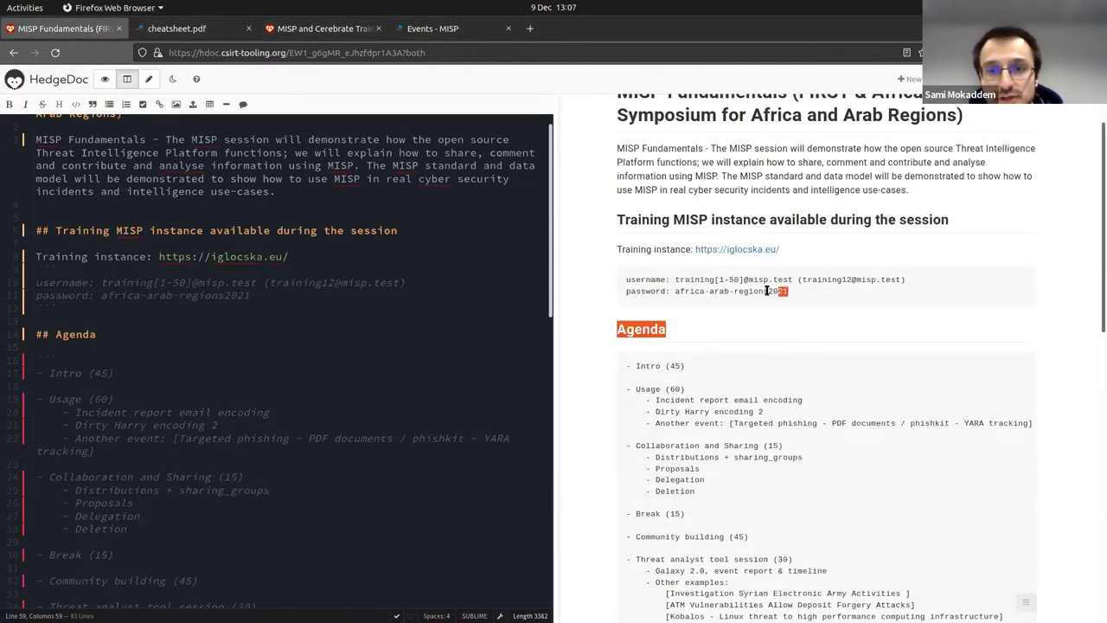
{"action": "left_click", "coordinate": [767, 291]}
{"action": "left_click_drag", "start_coordinate": [627, 278], "coordinate": [788, 292]}
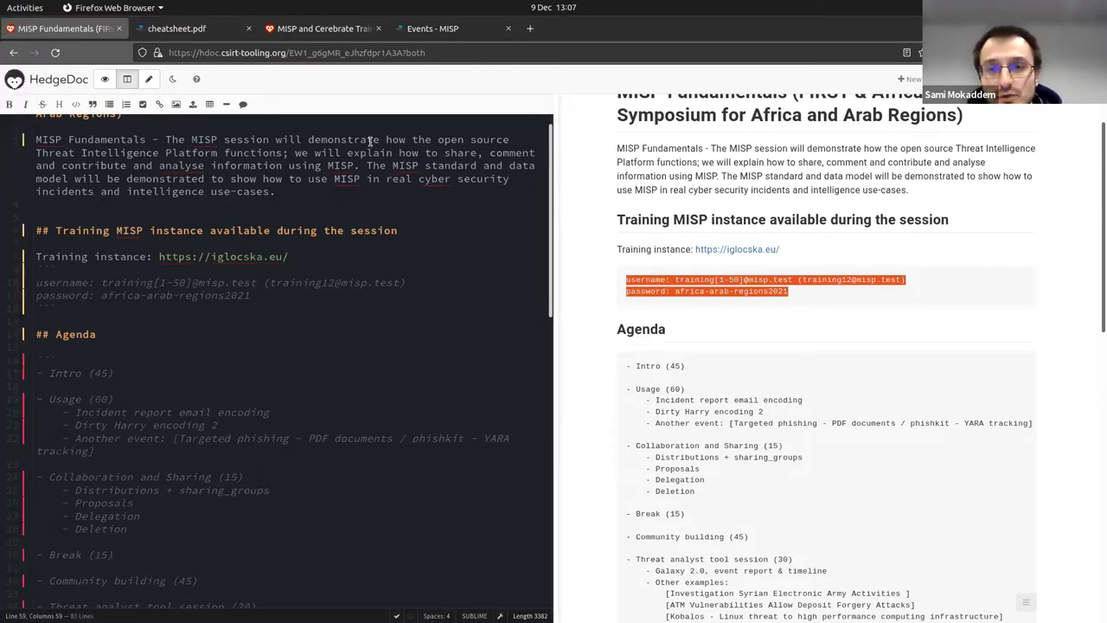
{"action": "left_click", "coordinate": [739, 278]}
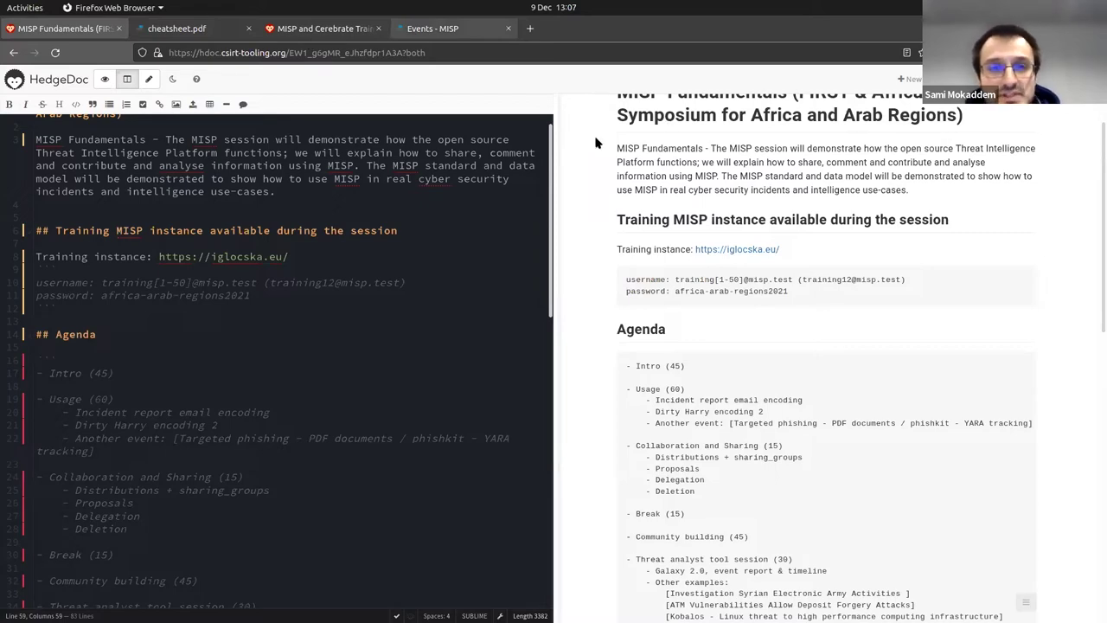
In MISP, create an event with the info "Failed spear-phishing attempt targeting telco company in LU", keeping the default distribution, threat level and analysis
{"action": "key", "text": "ctrl+Tab"}
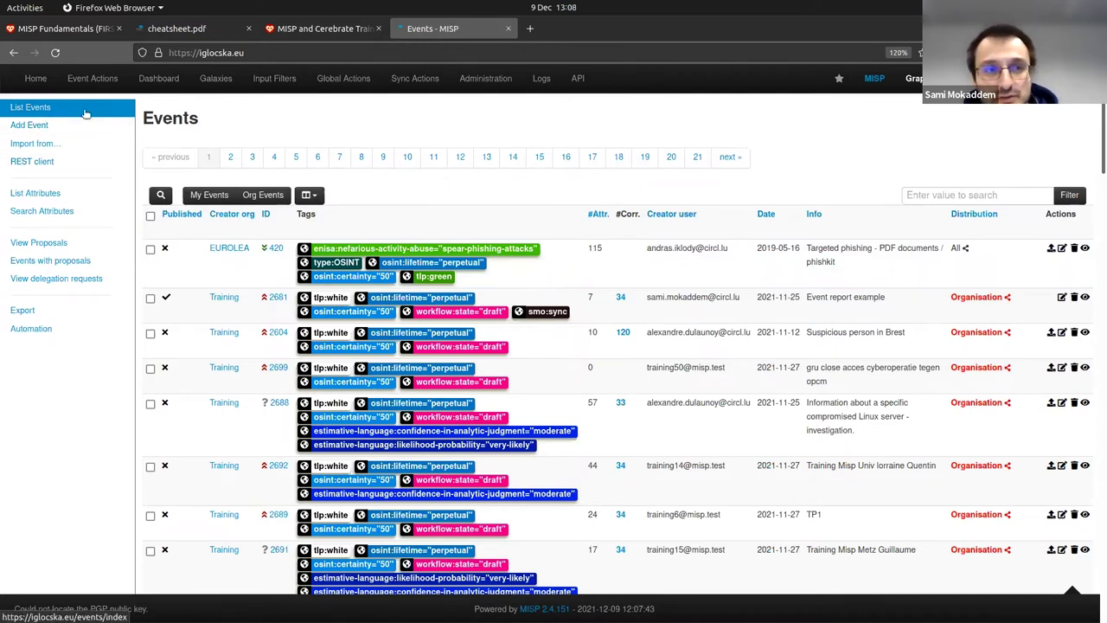
{"action": "left_click", "coordinate": [65, 130]}
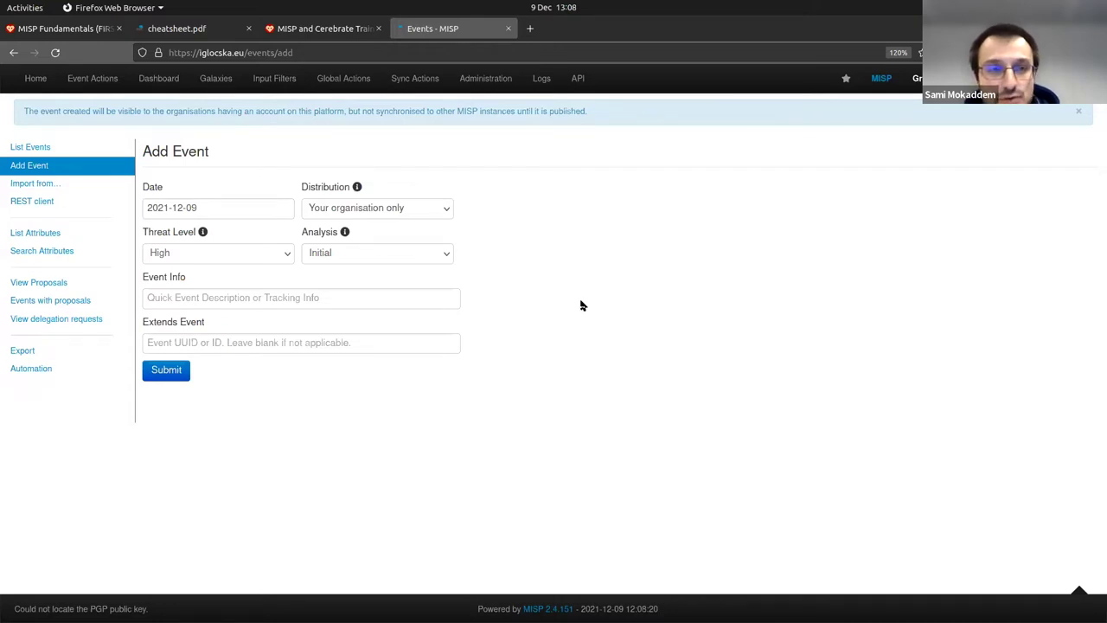
{"action": "left_click", "coordinate": [237, 304]}
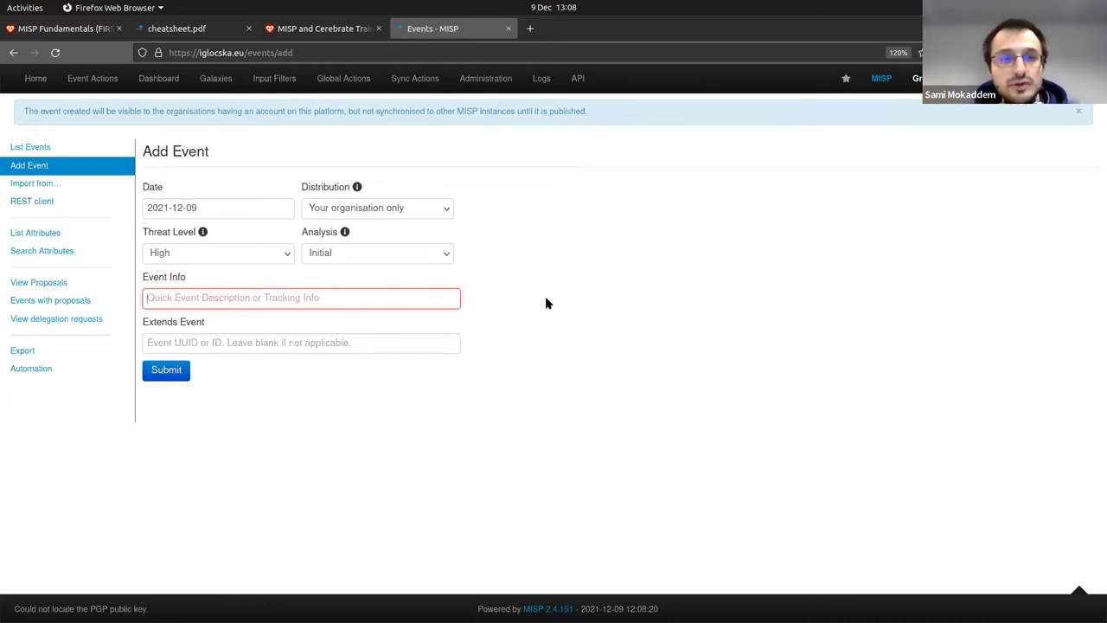
{"action": "type", "text": "Failed"}
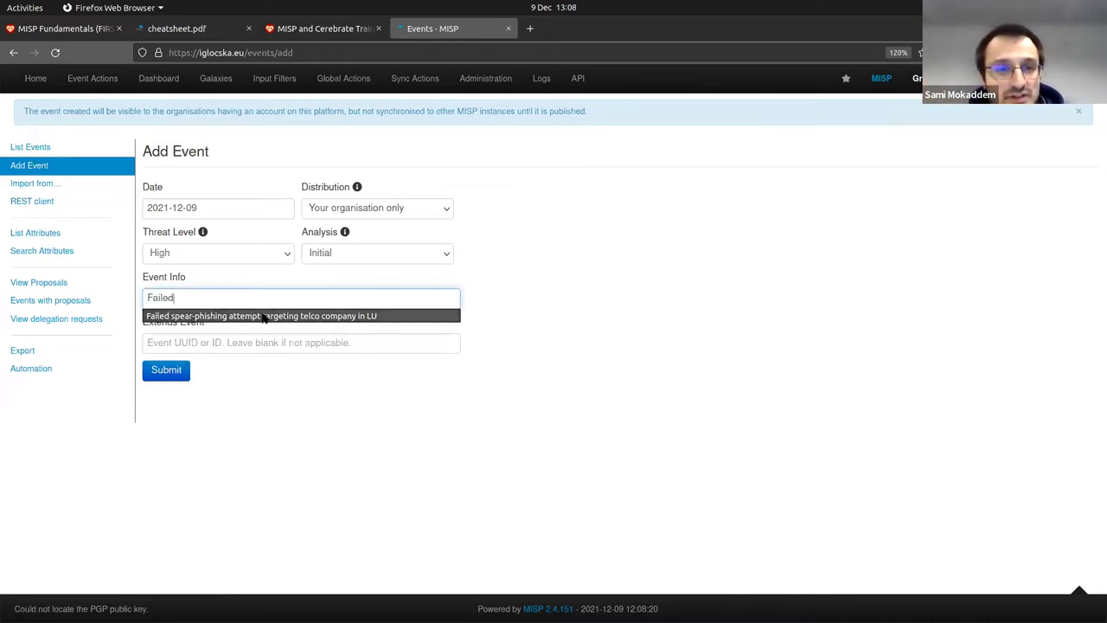
{"action": "left_click", "coordinate": [291, 317]}
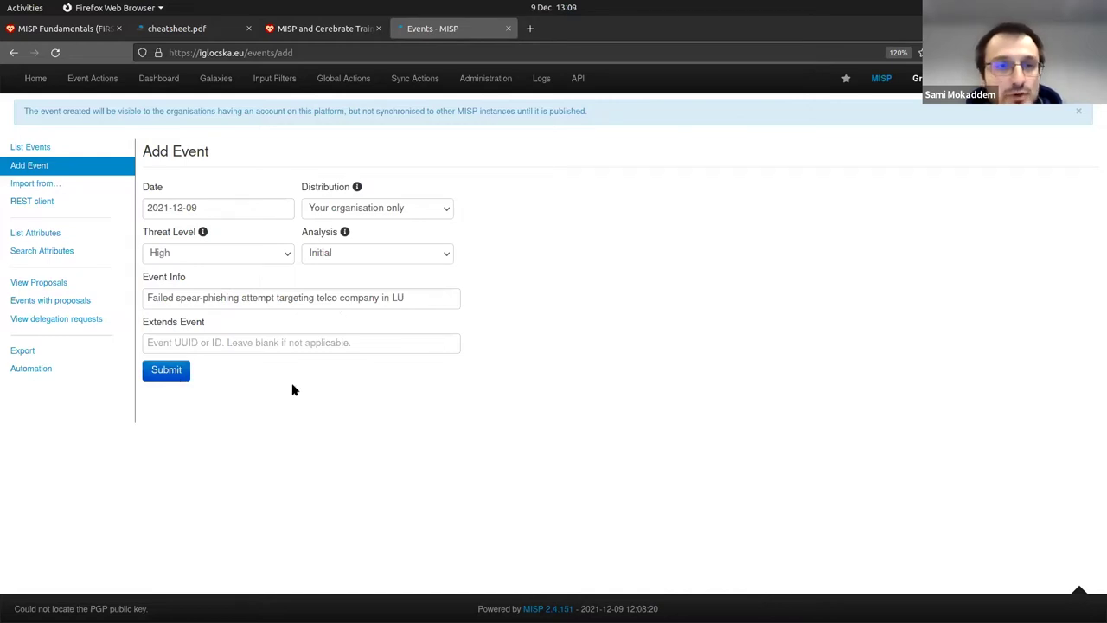
{"action": "left_click", "coordinate": [176, 370]}
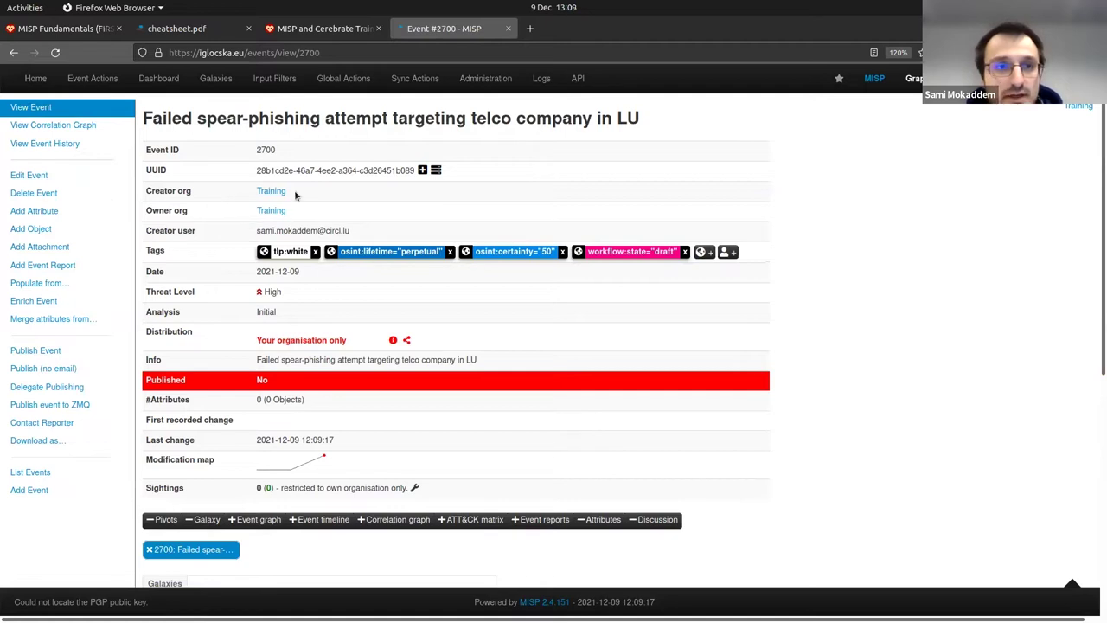
Examine the owner and creator organisation fields of the new event
{"action": "double_click", "coordinate": [159, 210]}
{"action": "left_click", "coordinate": [160, 190]}
{"action": "double_click", "coordinate": [160, 190]}
{"action": "left_click", "coordinate": [206, 192]}
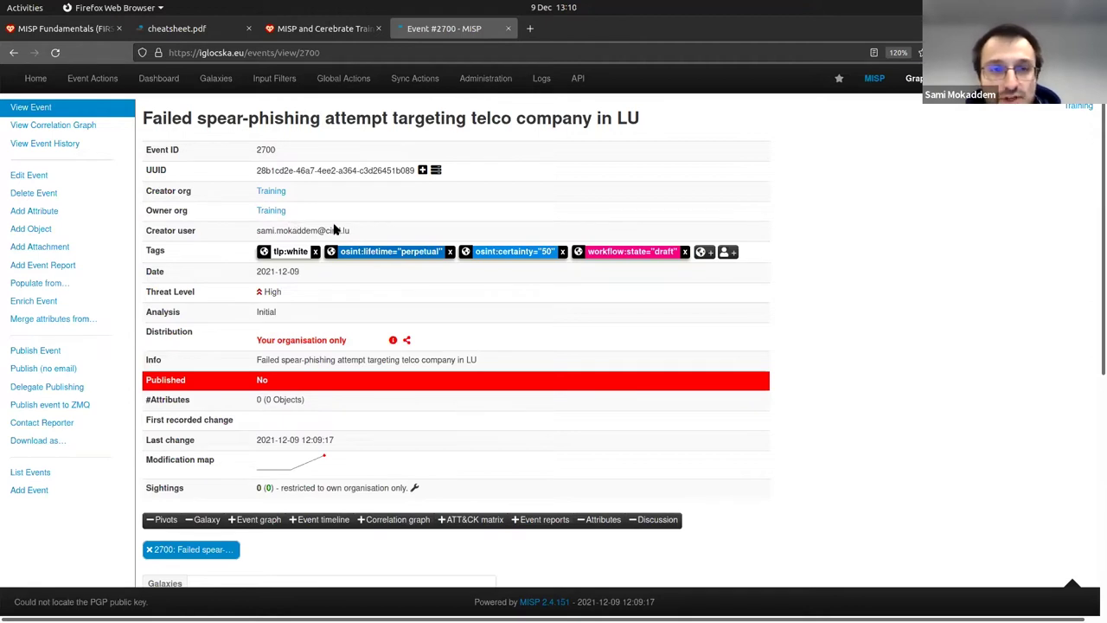
Remove the tlp:white, osint:lifetime="perpetual" and osint:certainty="50" tags from the event and refresh its view
{"action": "left_click", "coordinate": [316, 250]}
{"action": "left_click", "coordinate": [361, 277]}
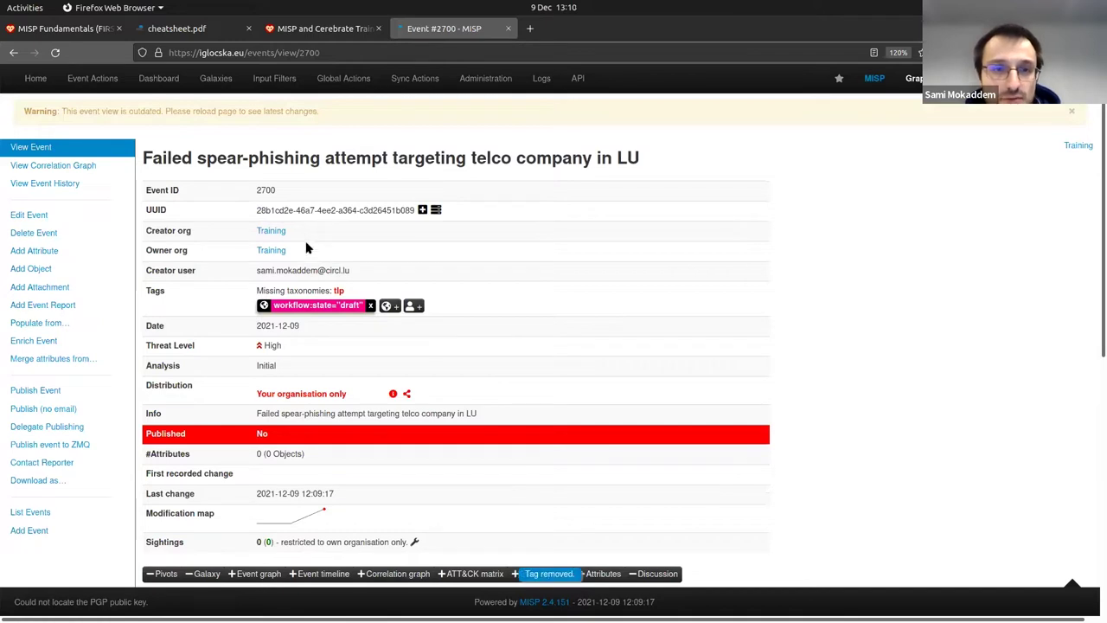
{"action": "left_click", "coordinate": [1073, 114]}
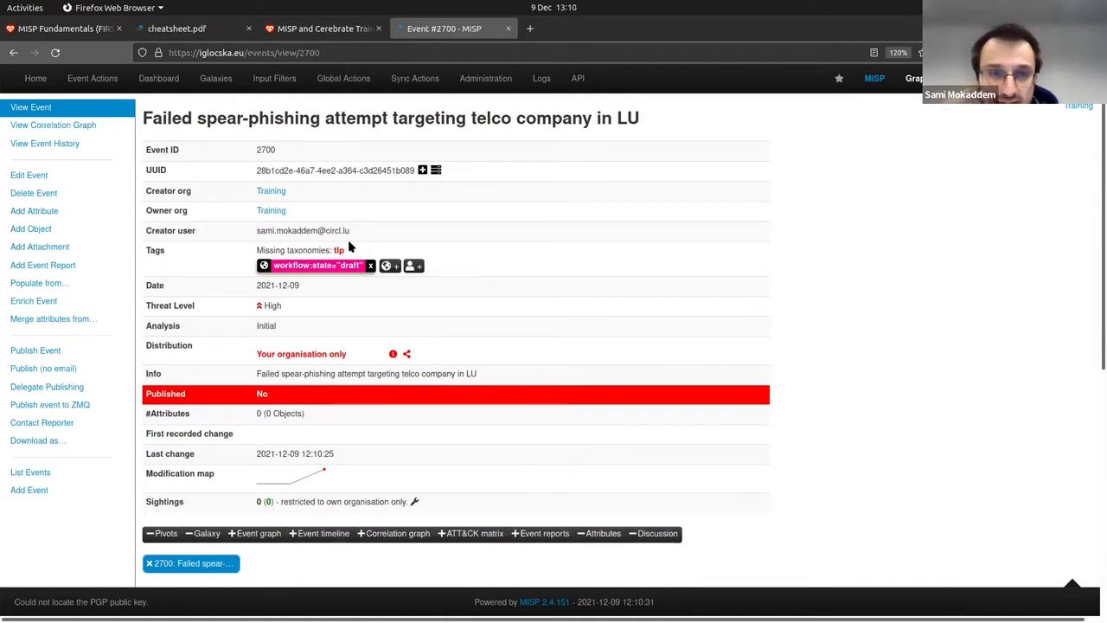
Look over the event's tag selector and its galaxies, attributes and discussion sections
{"action": "left_click", "coordinate": [388, 267]}
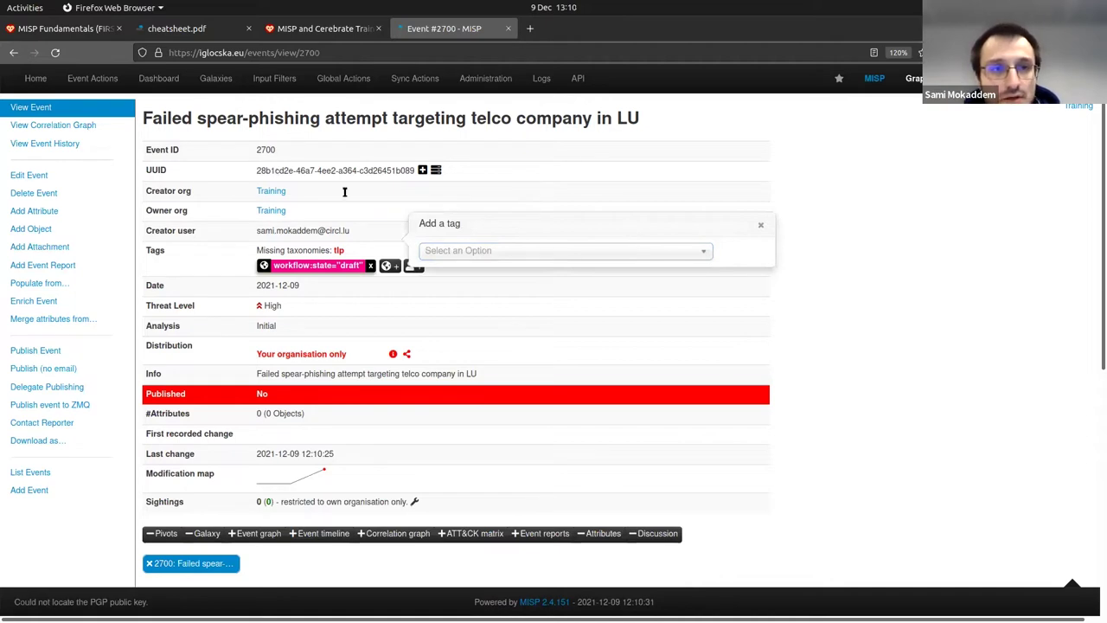
{"action": "scroll", "coordinate": [282, 204], "scroll_direction": "down", "scroll_amount": 3}
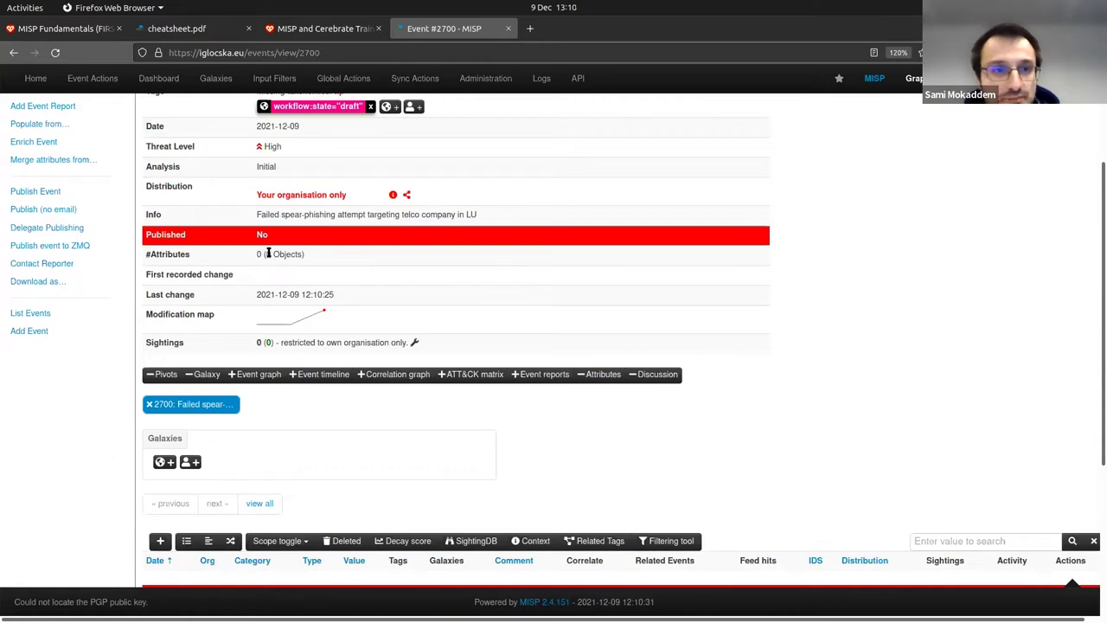
{"action": "scroll", "coordinate": [799, 371], "scroll_direction": "down", "scroll_amount": 2}
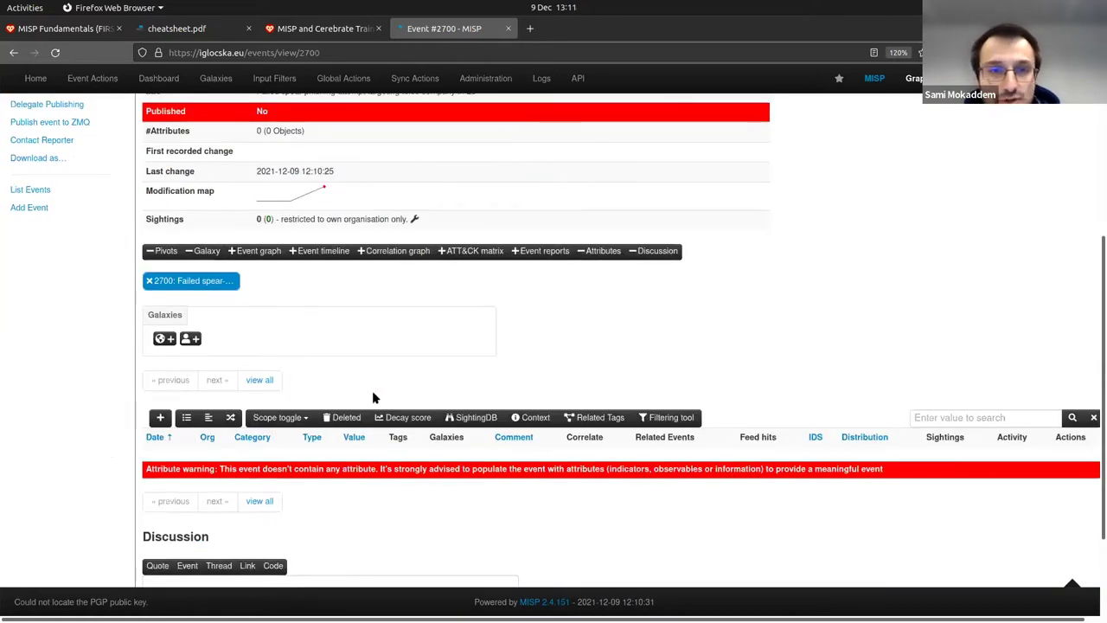
{"action": "scroll", "coordinate": [506, 411], "scroll_direction": "down", "scroll_amount": 2}
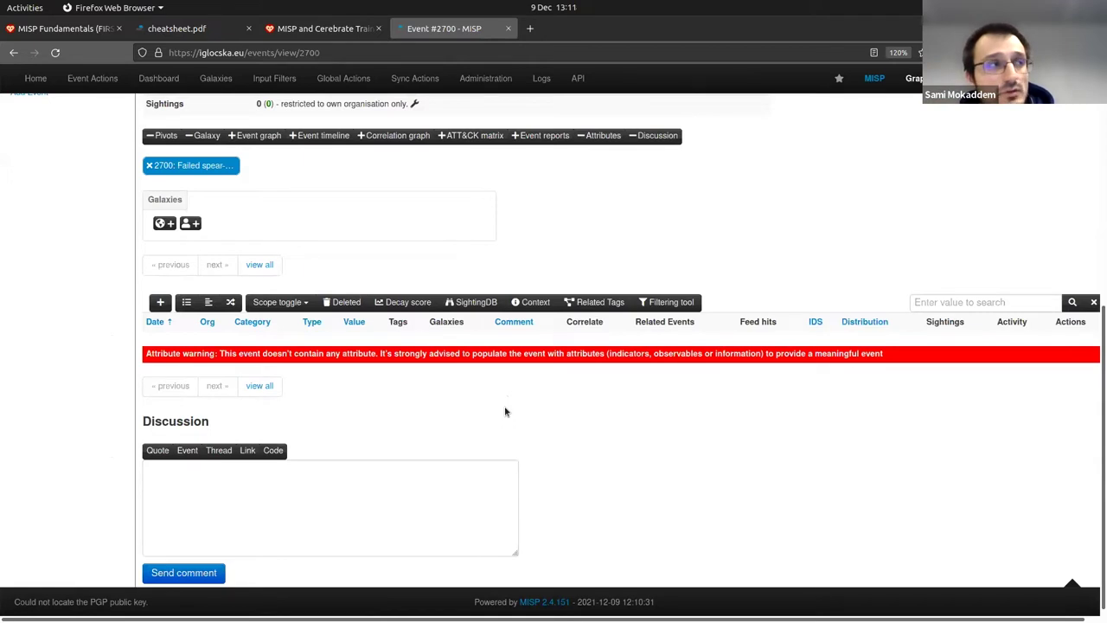
{"action": "left_click", "coordinate": [398, 78]}
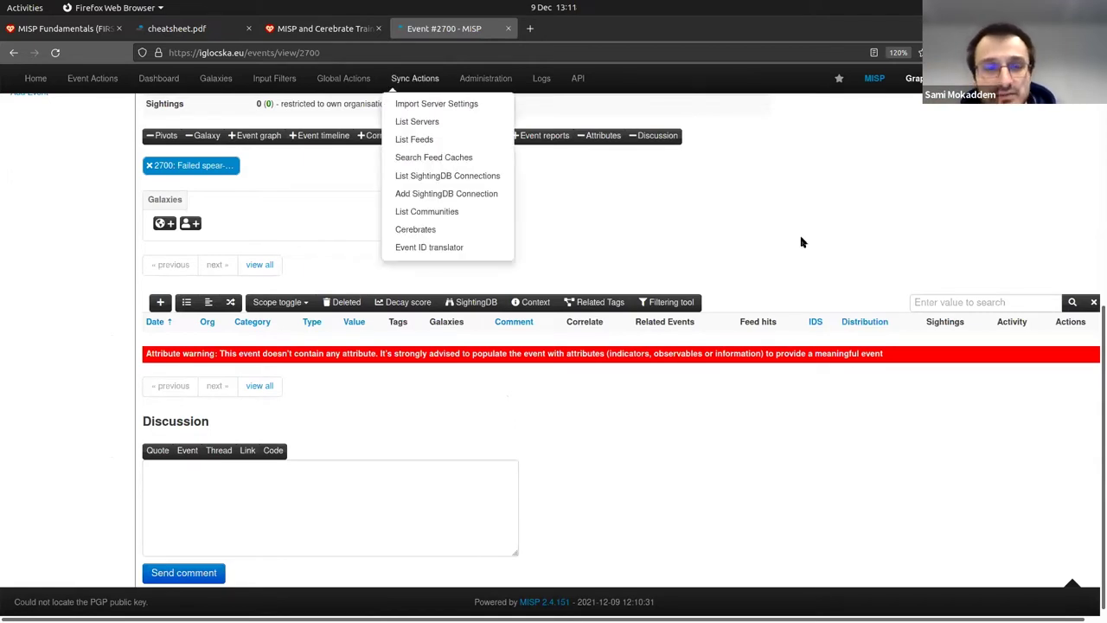
{"action": "left_click", "coordinate": [398, 76]}
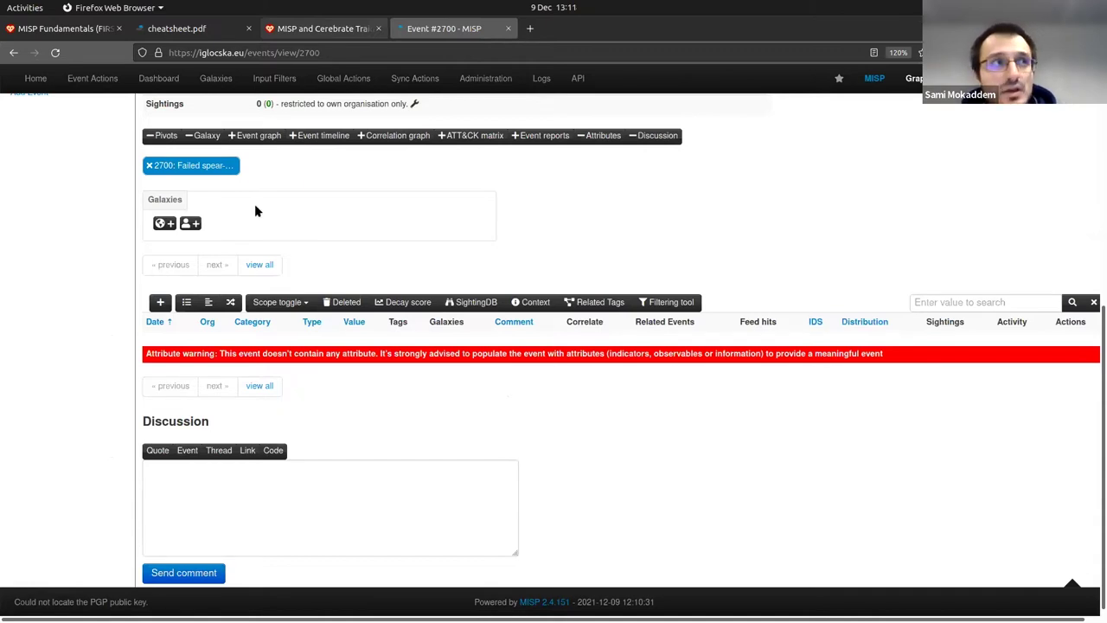
Switch to the incident report email in HedgeDoc and highlight the attacker's spoofed sender address
{"action": "key", "text": "ctrl+Page_Up"}
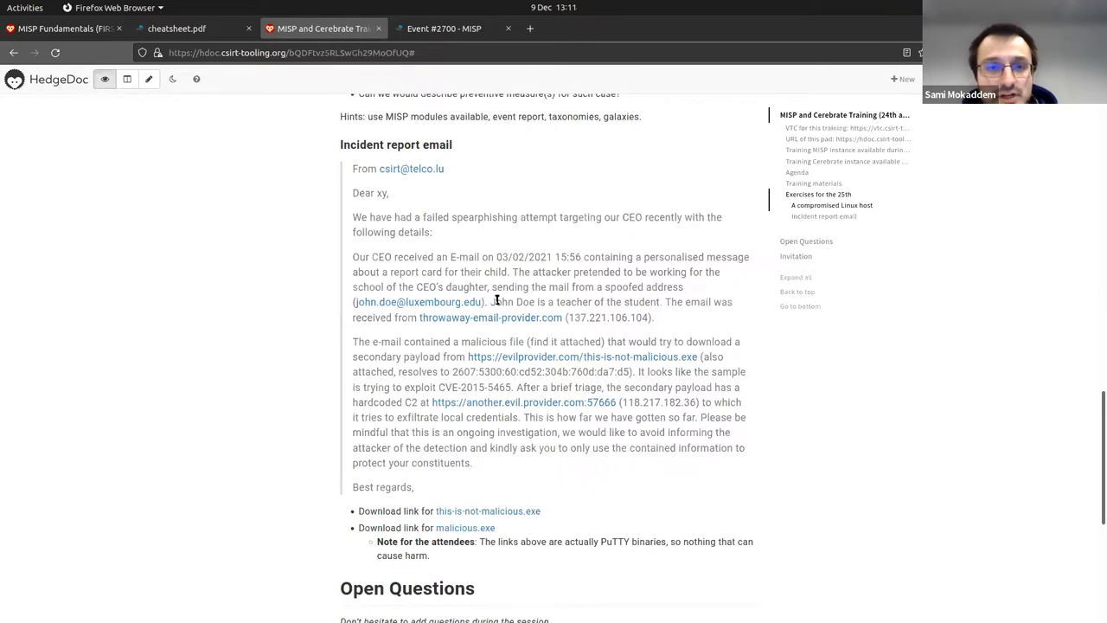
{"action": "mouse_move", "coordinate": [497, 300]}
{"action": "left_mouse_down"}
{"action": "mouse_move", "coordinate": [350, 305]}
{"action": "mouse_move", "coordinate": [484, 307]}
{"action": "left_mouse_up"}
{"action": "left_click", "coordinate": [351, 304]}
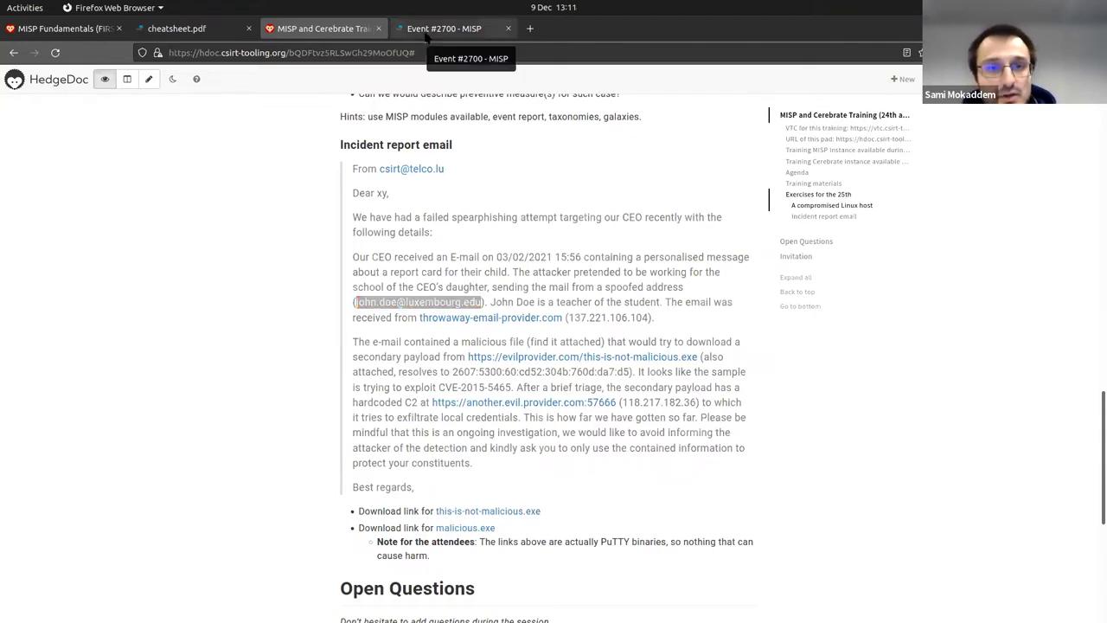
Back in the MISP event, review the categories and types offered for a new attribute and close the form without submitting
{"action": "key", "text": "ctrl+Tab"}
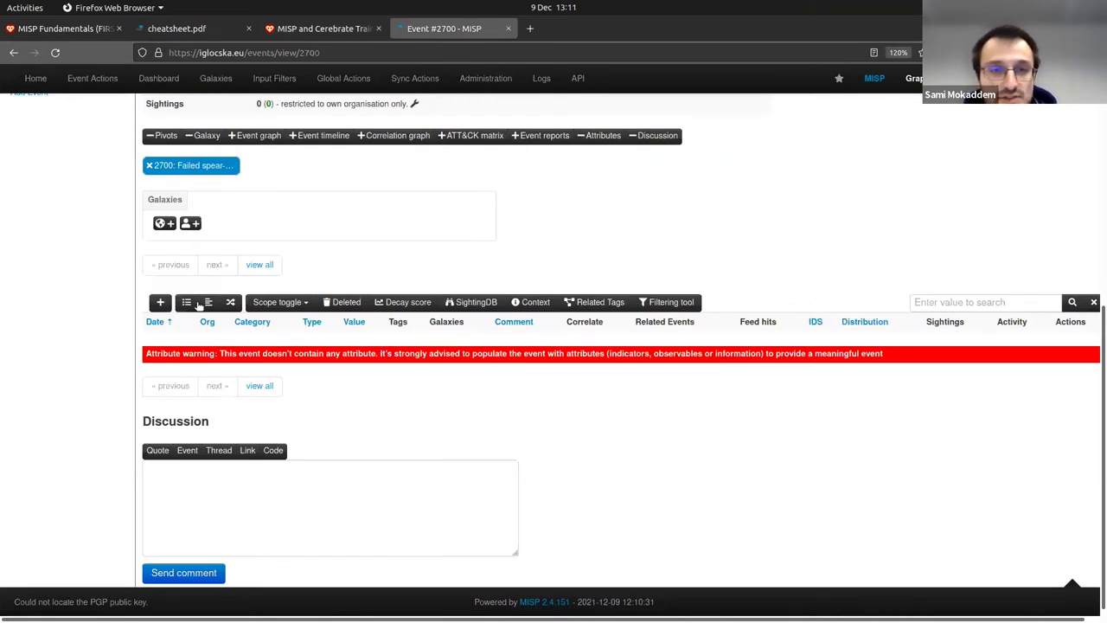
{"action": "scroll", "coordinate": [506, 240], "scroll_direction": "up", "scroll_amount": 5}
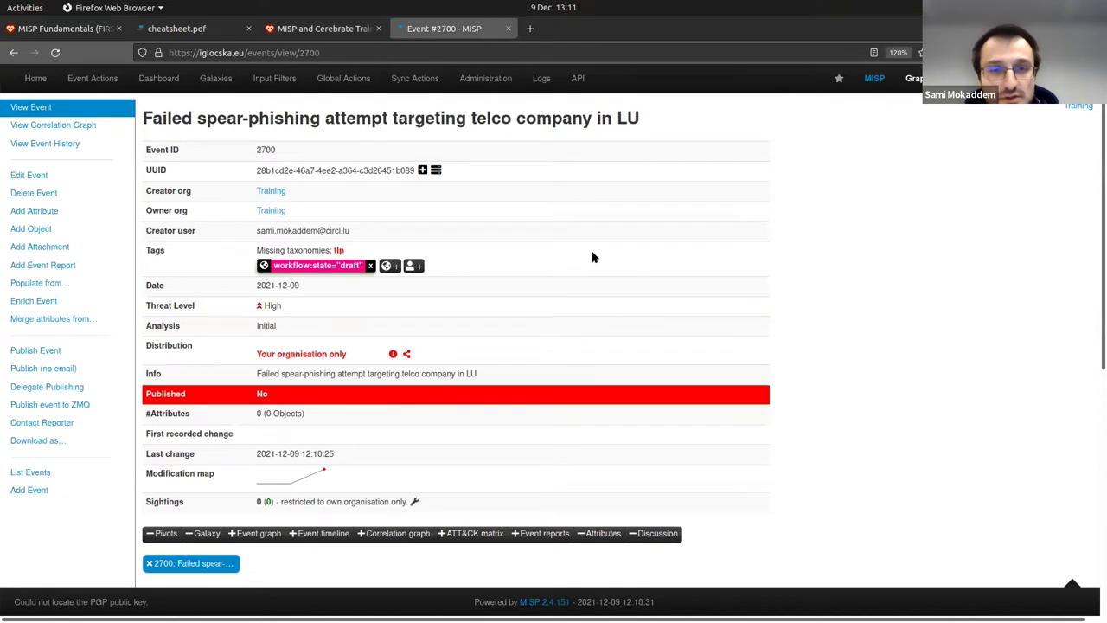
{"action": "scroll", "coordinate": [351, 227], "scroll_direction": "down", "scroll_amount": 5}
{"action": "left_click", "coordinate": [350, 226]}
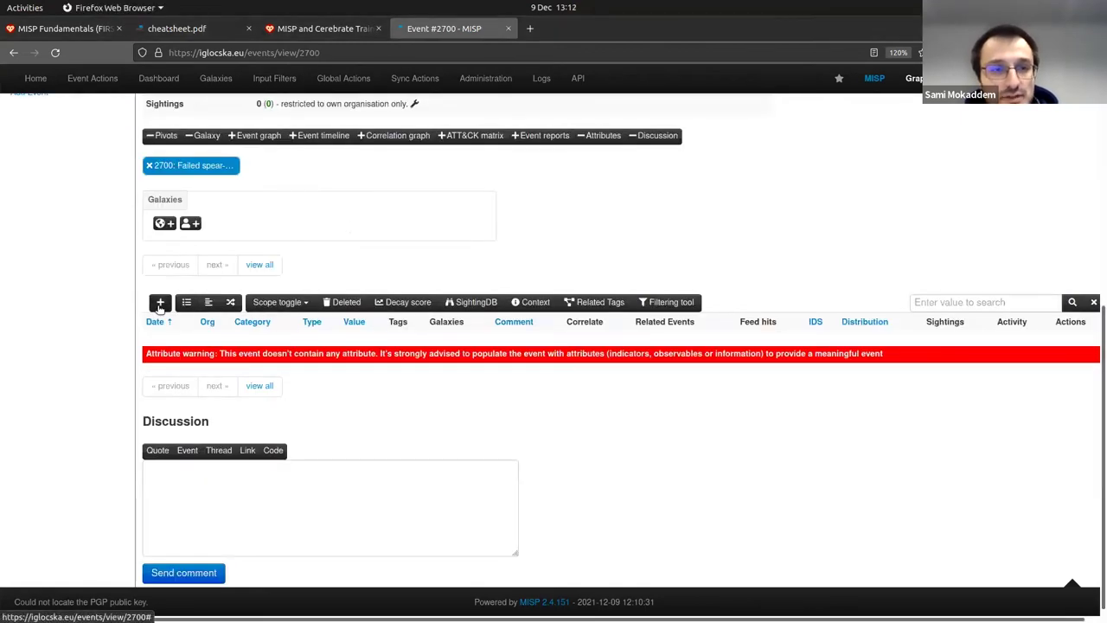
{"action": "left_click", "coordinate": [160, 302]}
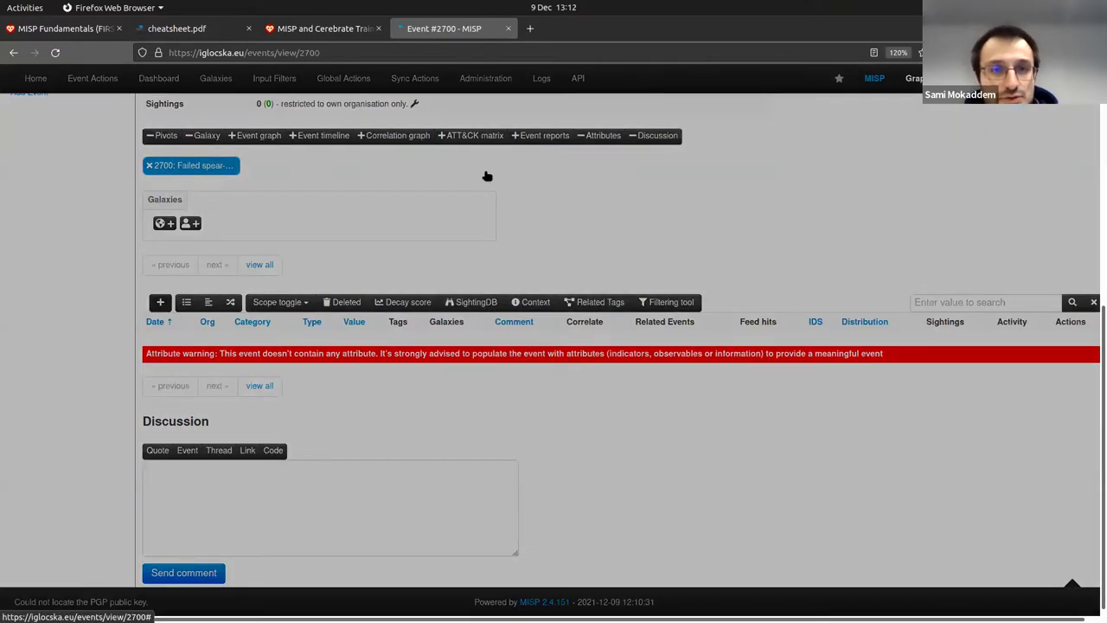
{"action": "scroll", "coordinate": [537, 242], "scroll_direction": "down", "scroll_amount": 1}
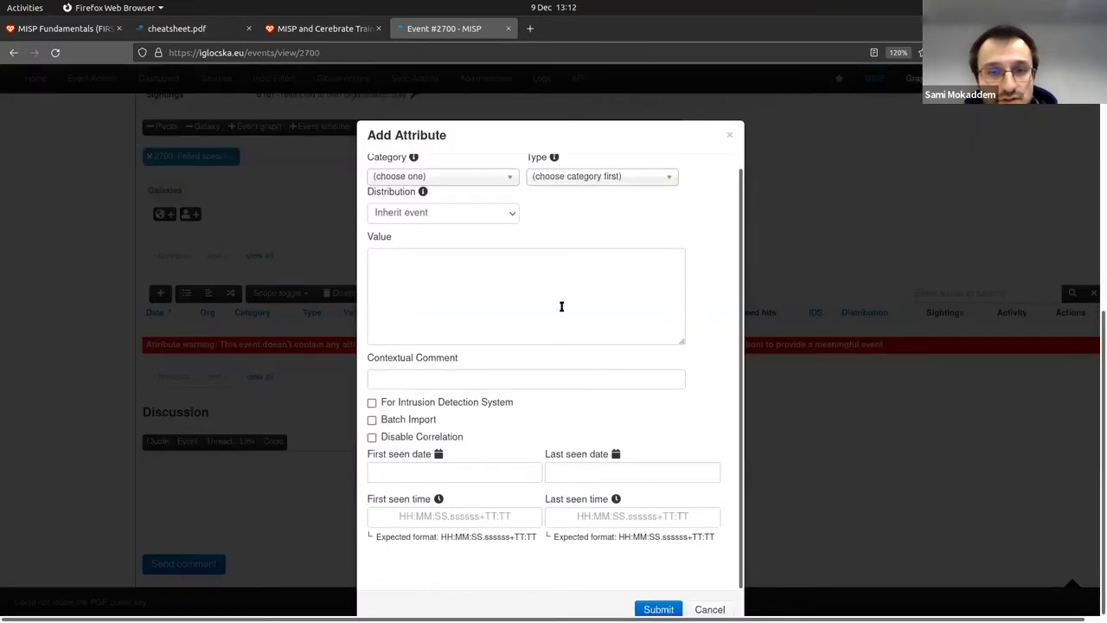
{"action": "left_click", "coordinate": [451, 177]}
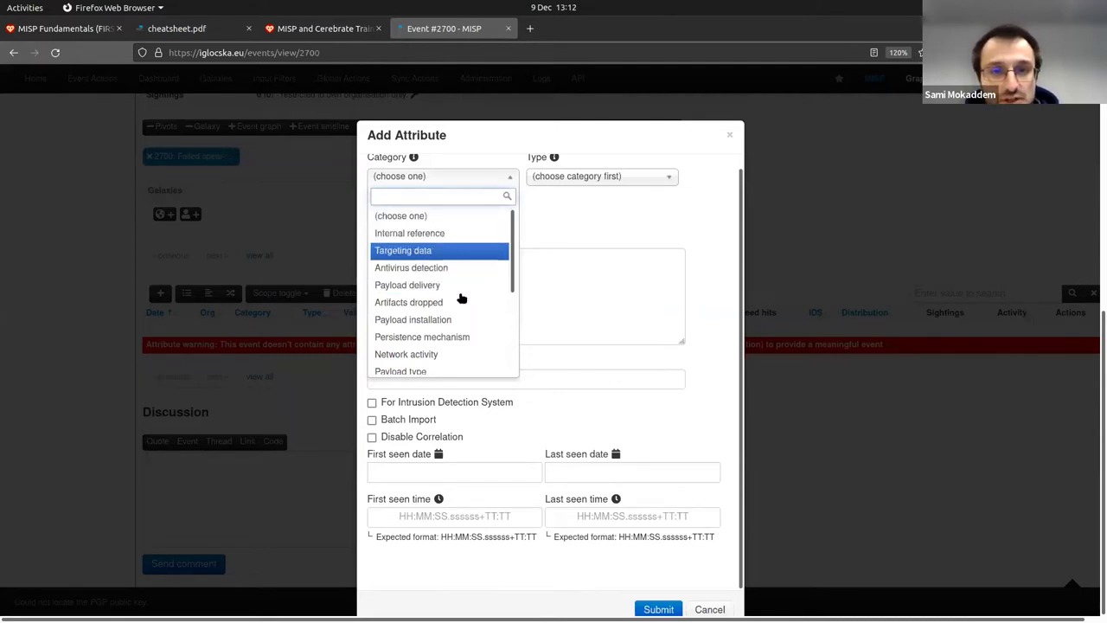
{"action": "left_click", "coordinate": [450, 170]}
{"action": "scroll", "coordinate": [451, 170], "scroll_direction": "up", "scroll_amount": 1}
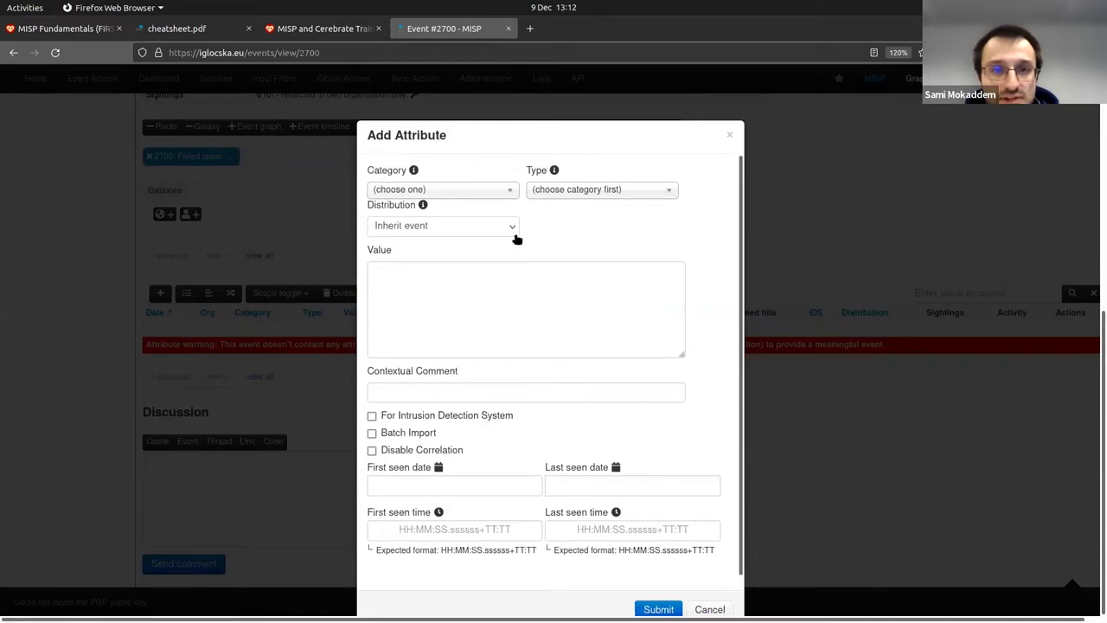
{"action": "left_click", "coordinate": [597, 190]}
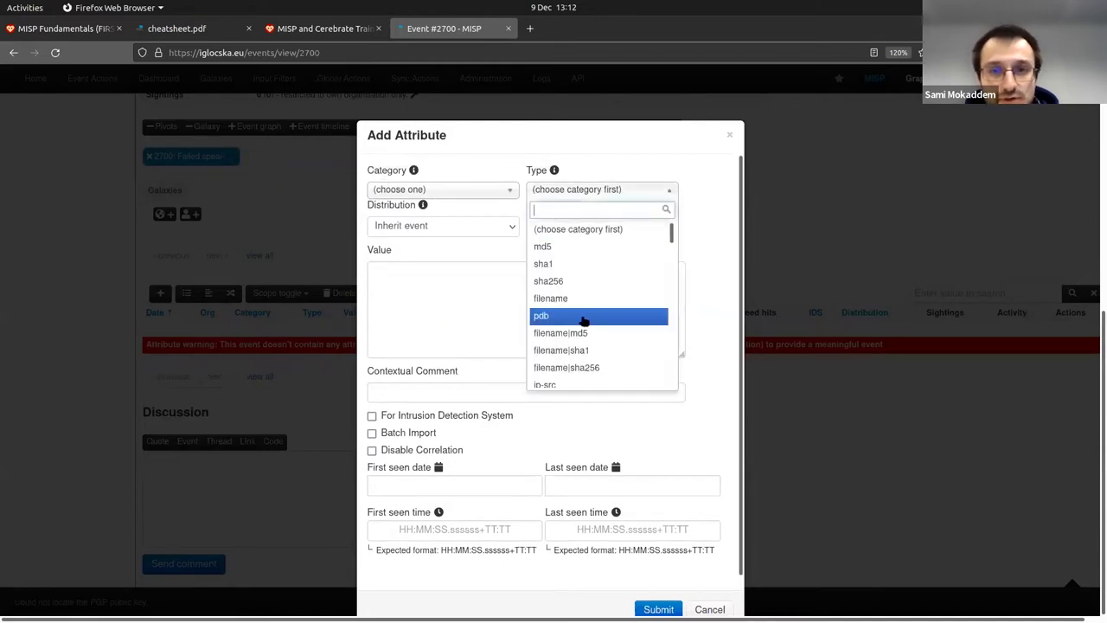
{"action": "scroll", "coordinate": [583, 320], "scroll_direction": "down", "scroll_amount": 20}
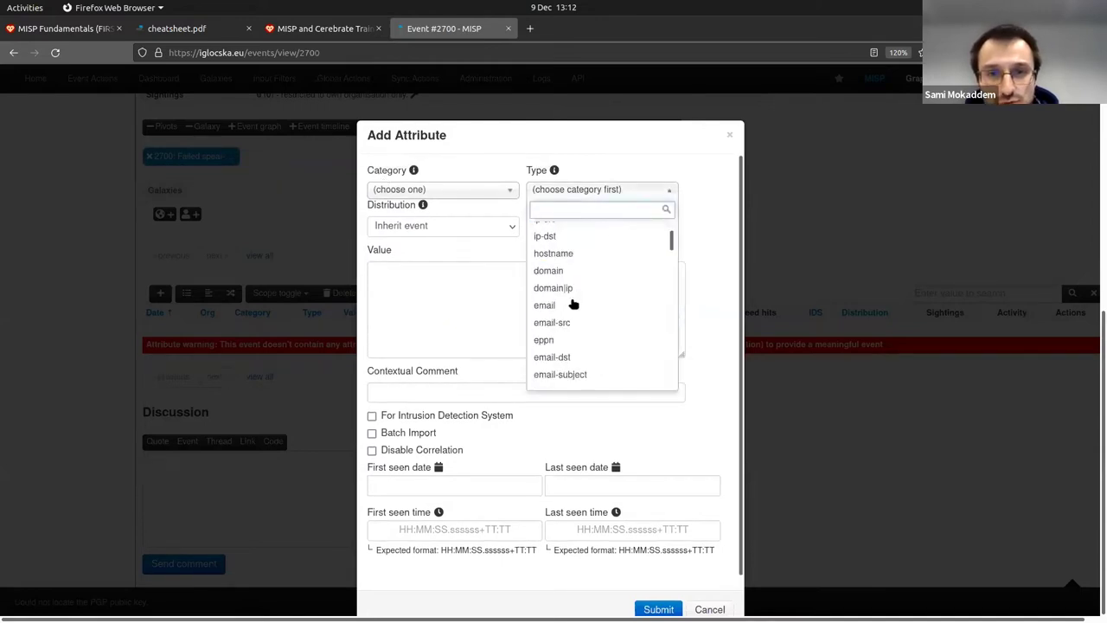
{"action": "left_click", "coordinate": [720, 174]}
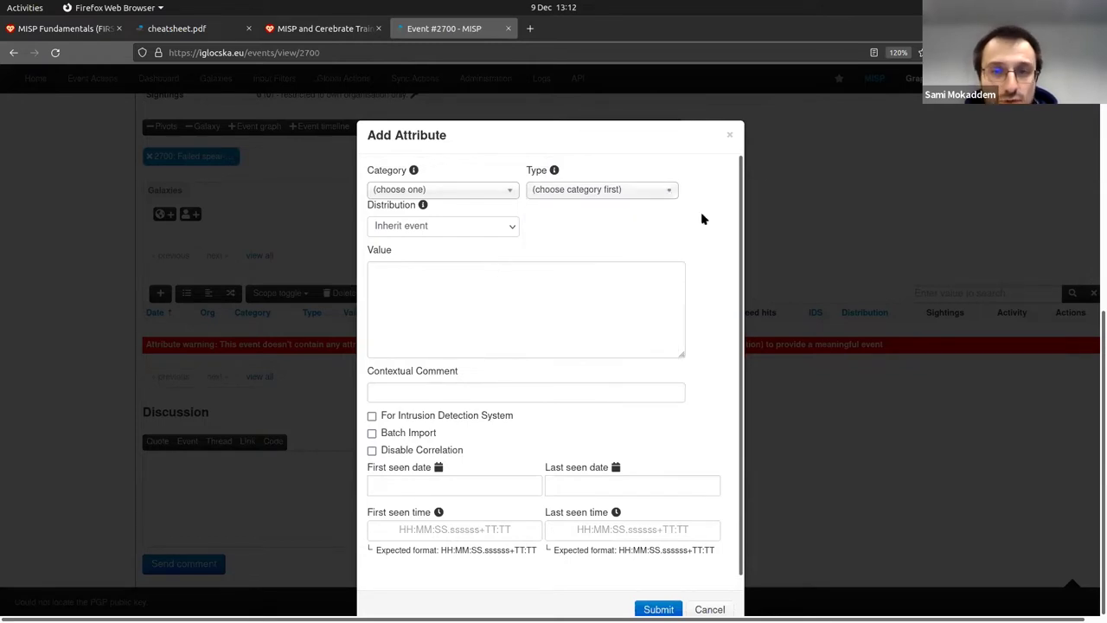
{"action": "left_click", "coordinate": [785, 183]}
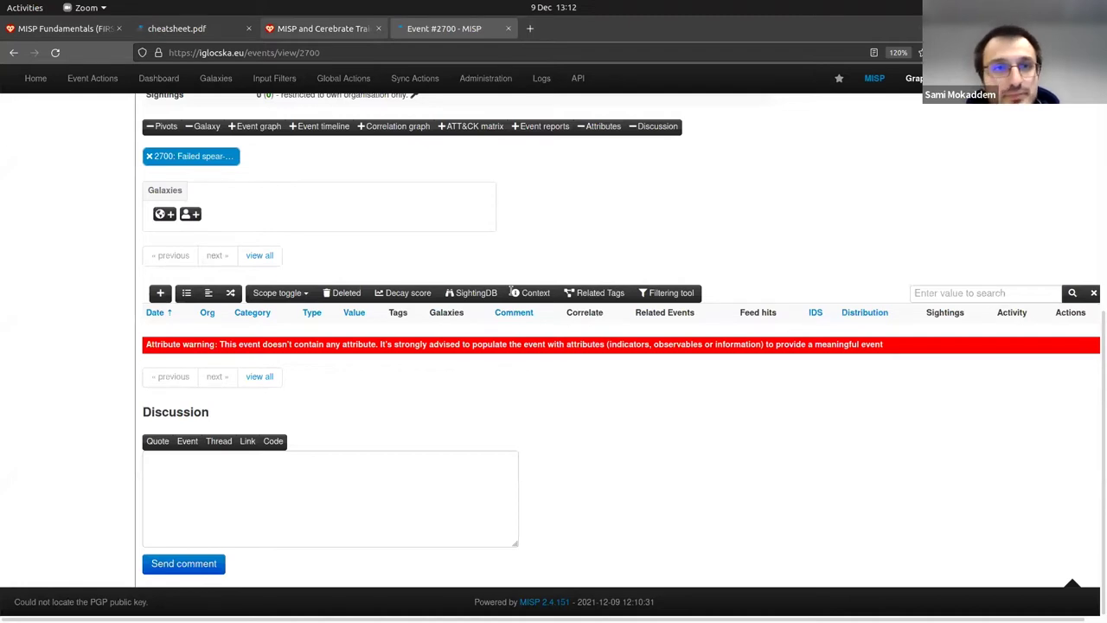
Copy the report's sentence about the attacker's spoofed sender address and submit it to the event's Freetext Import Tool
{"action": "left_click", "coordinate": [322, 29]}
{"action": "left_click", "coordinate": [443, 29]}
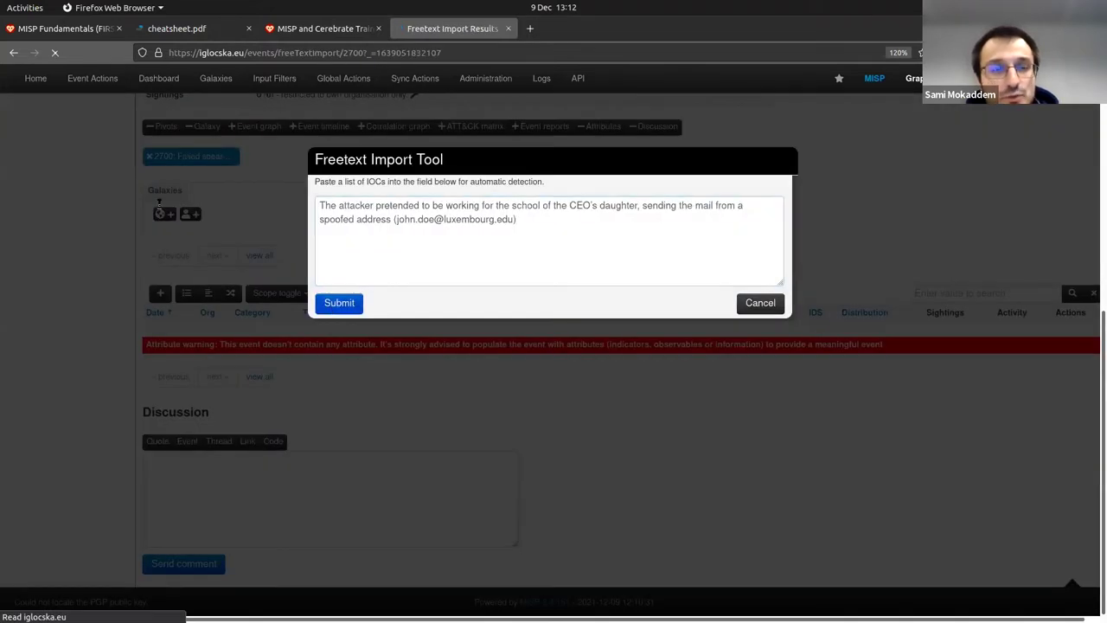
Run the freetext import on the pasted sentence and review the category and type options offered for the detected email address
{"action": "left_click", "coordinate": [338, 304]}
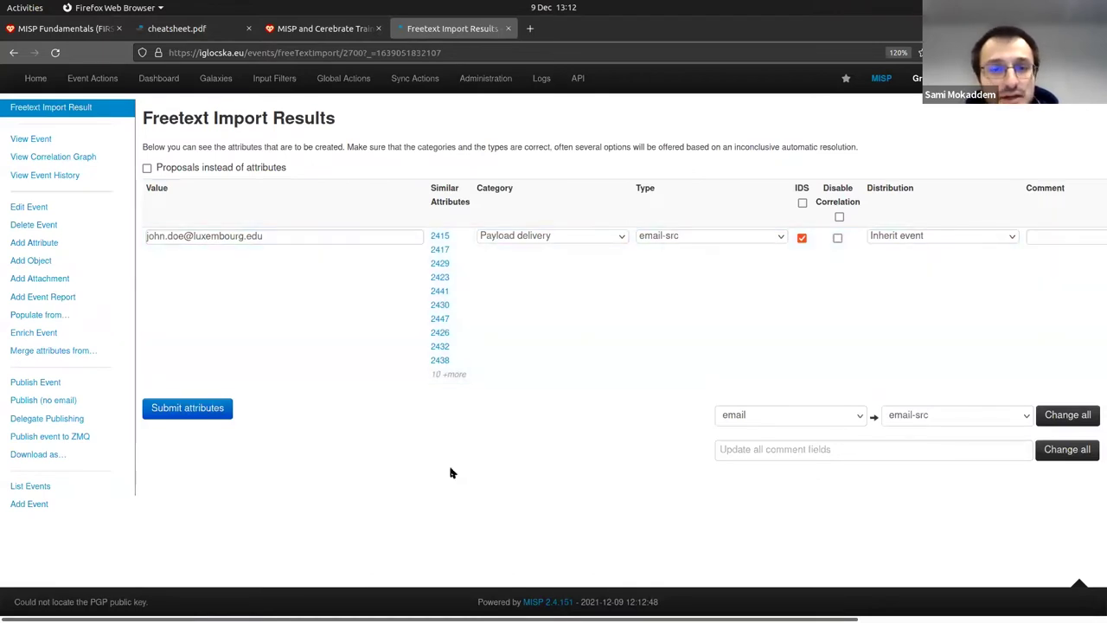
{"action": "scroll", "coordinate": [741, 541], "scroll_direction": "right", "scroll_amount": 1}
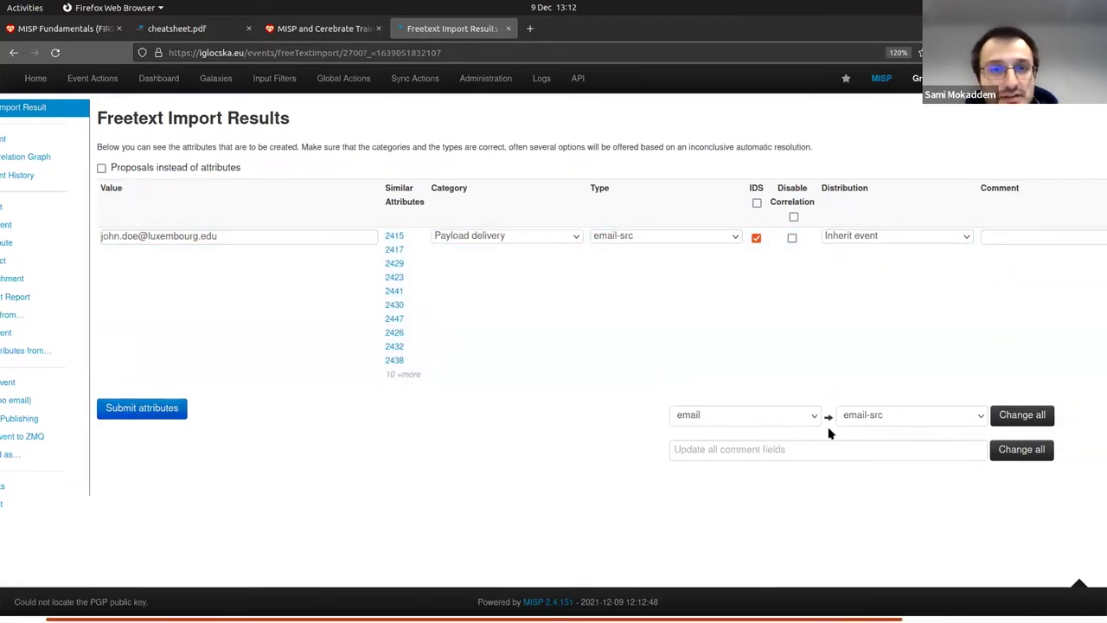
{"action": "scroll", "coordinate": [440, 298], "scroll_direction": "right", "scroll_amount": 1}
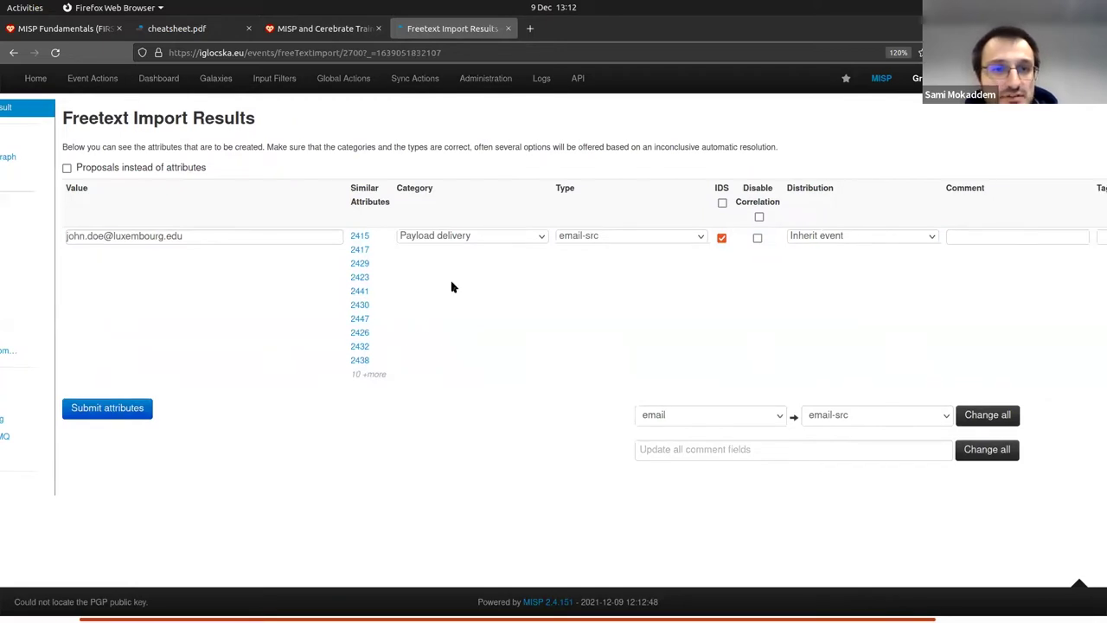
{"action": "scroll", "coordinate": [233, 208], "scroll_direction": "right", "scroll_amount": 1}
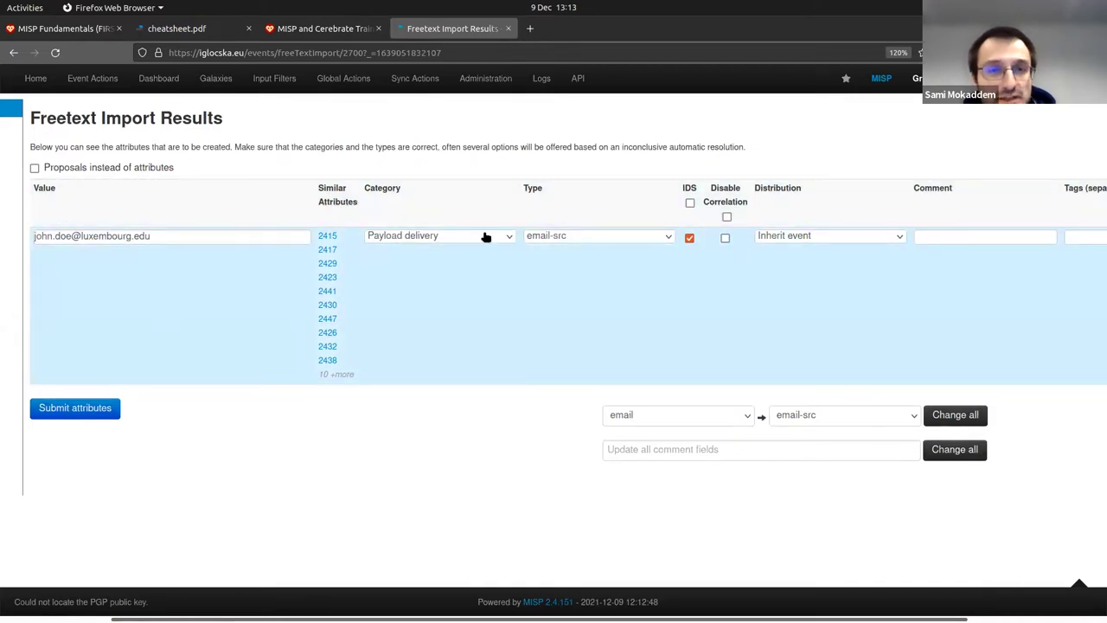
{"action": "left_click", "coordinate": [486, 237]}
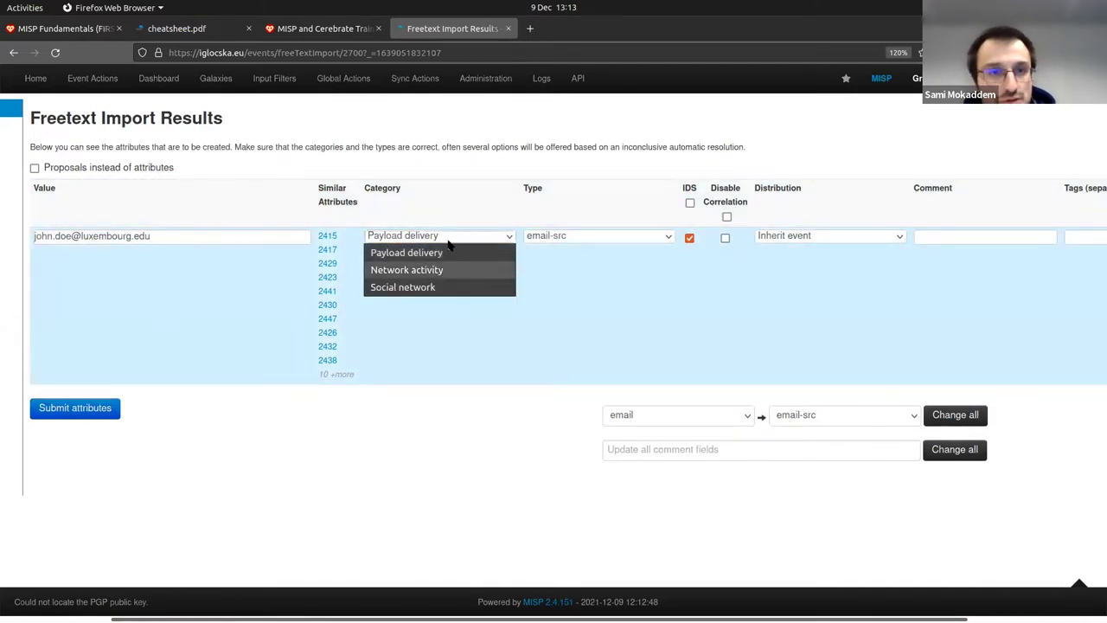
{"action": "left_click", "coordinate": [567, 236]}
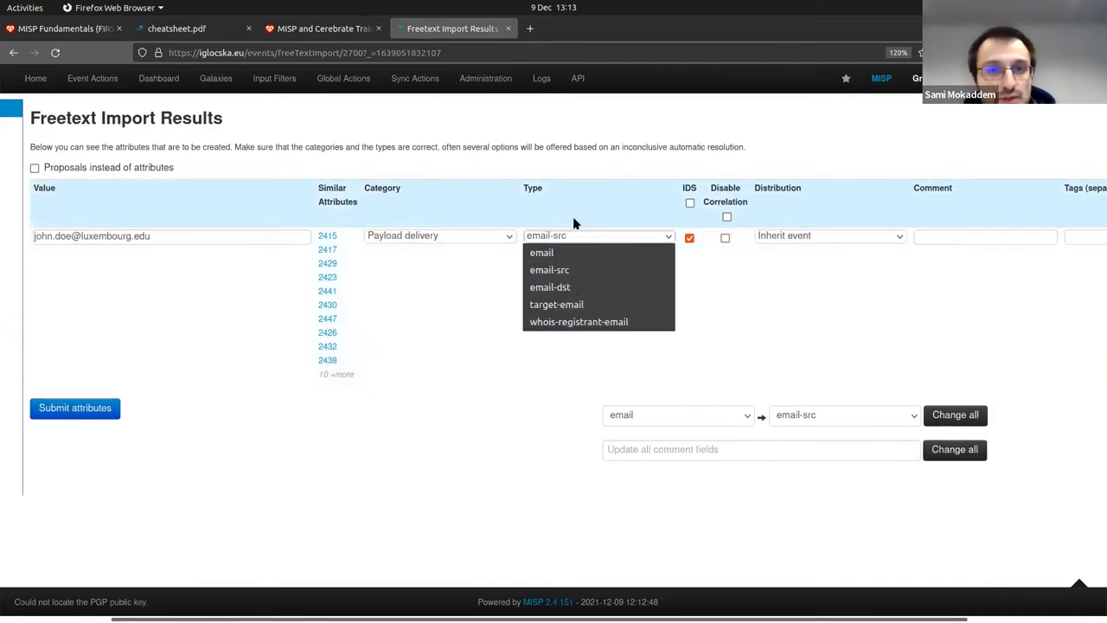
{"action": "left_click", "coordinate": [576, 215]}
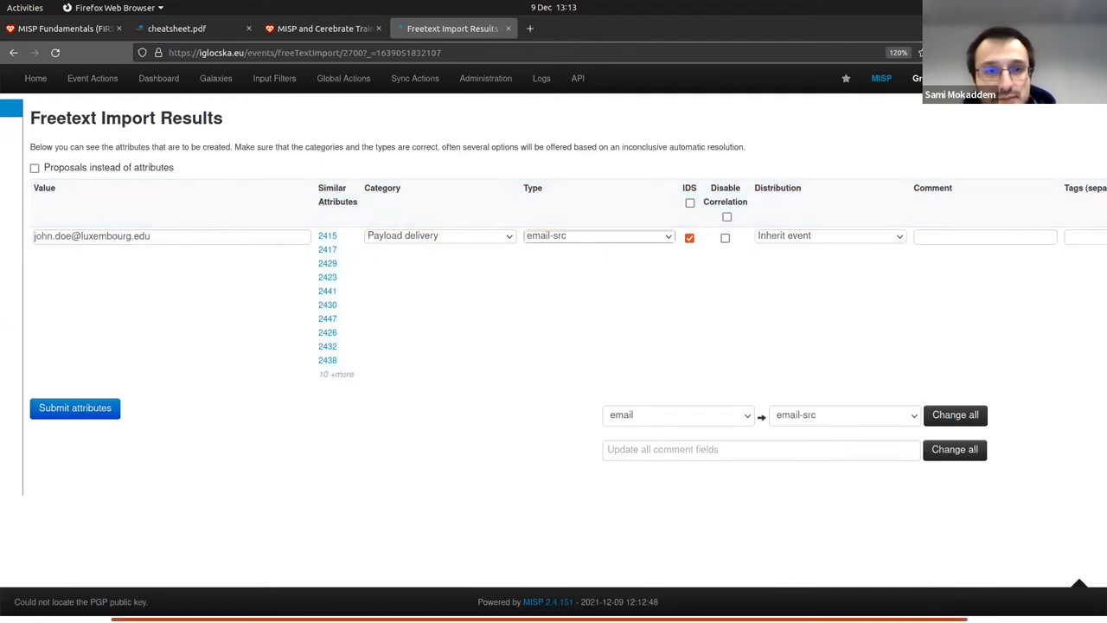
Turn off the IDS flag for the detected sender address and submit it as a Payload delivery attribute of type email-src
{"action": "scroll", "coordinate": [580, 558], "scroll_direction": "right", "scroll_amount": 2}
{"action": "scroll", "coordinate": [655, 530], "scroll_direction": "right", "scroll_amount": 2}
{"action": "left_click", "coordinate": [622, 237]}
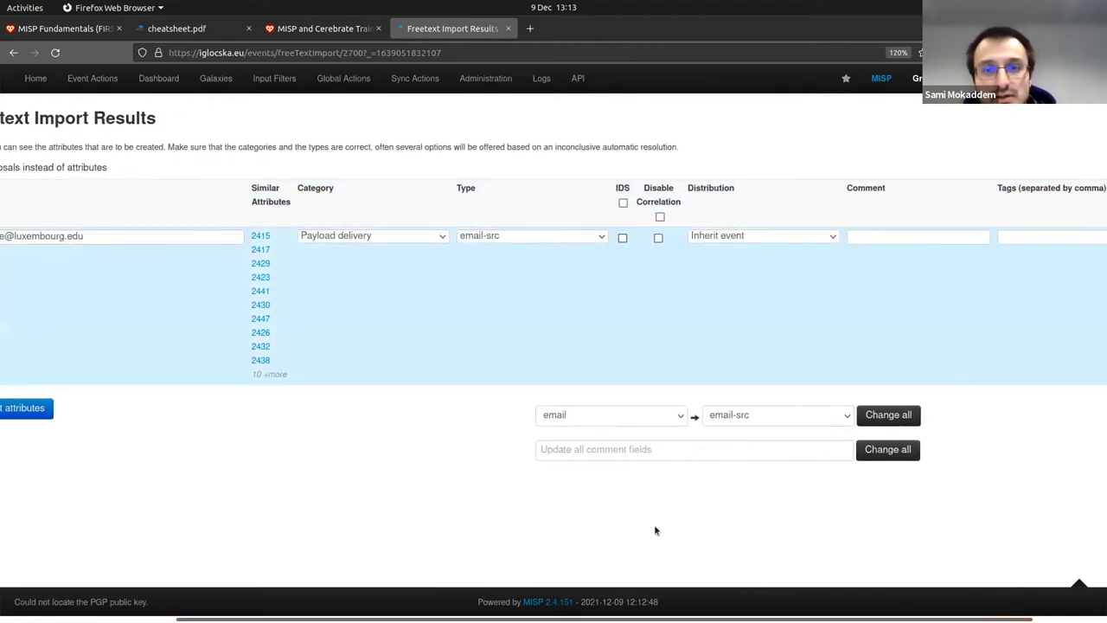
{"action": "scroll", "coordinate": [655, 530], "scroll_direction": "right", "scroll_amount": 3}
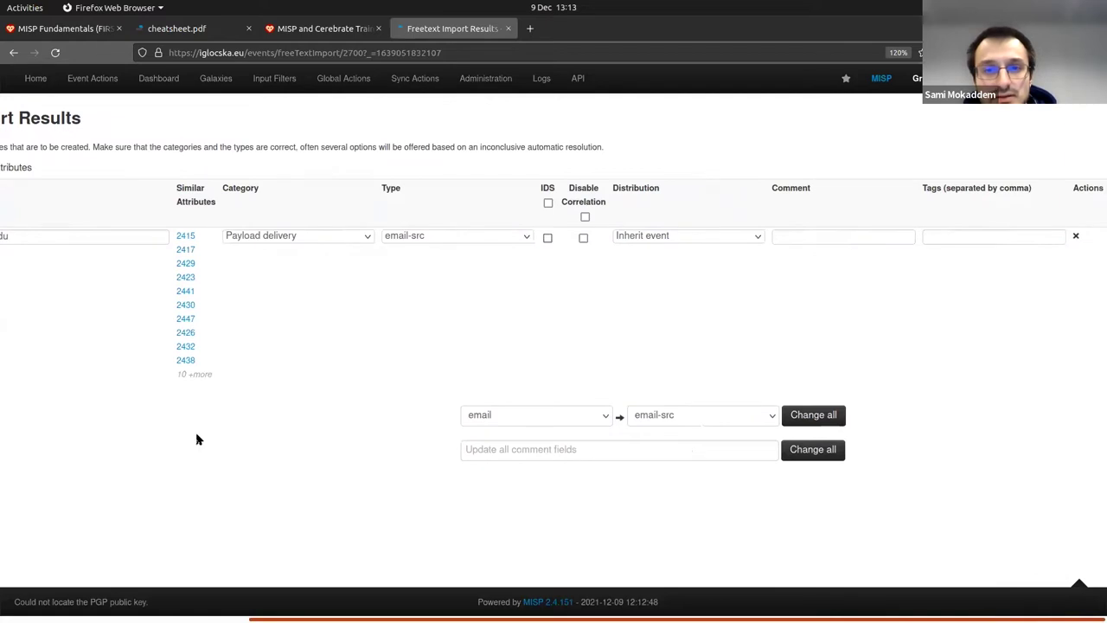
{"action": "scroll", "coordinate": [555, 451], "scroll_direction": "left", "scroll_amount": 10}
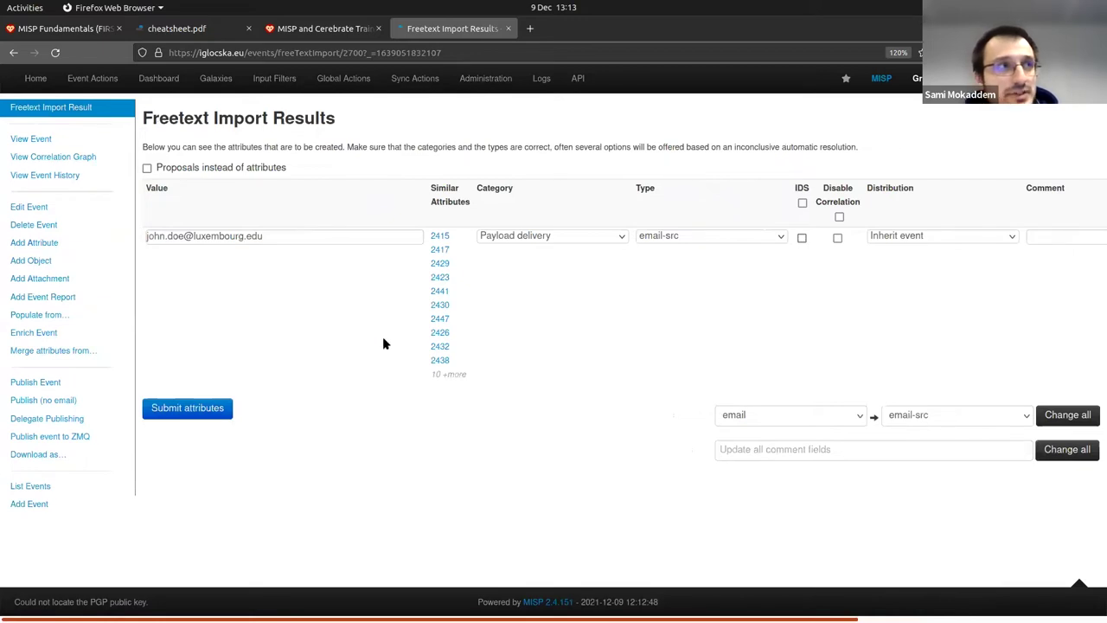
{"action": "key", "text": "Return"}
{"action": "scroll", "coordinate": [334, 134], "scroll_direction": "down", "scroll_amount": 5}
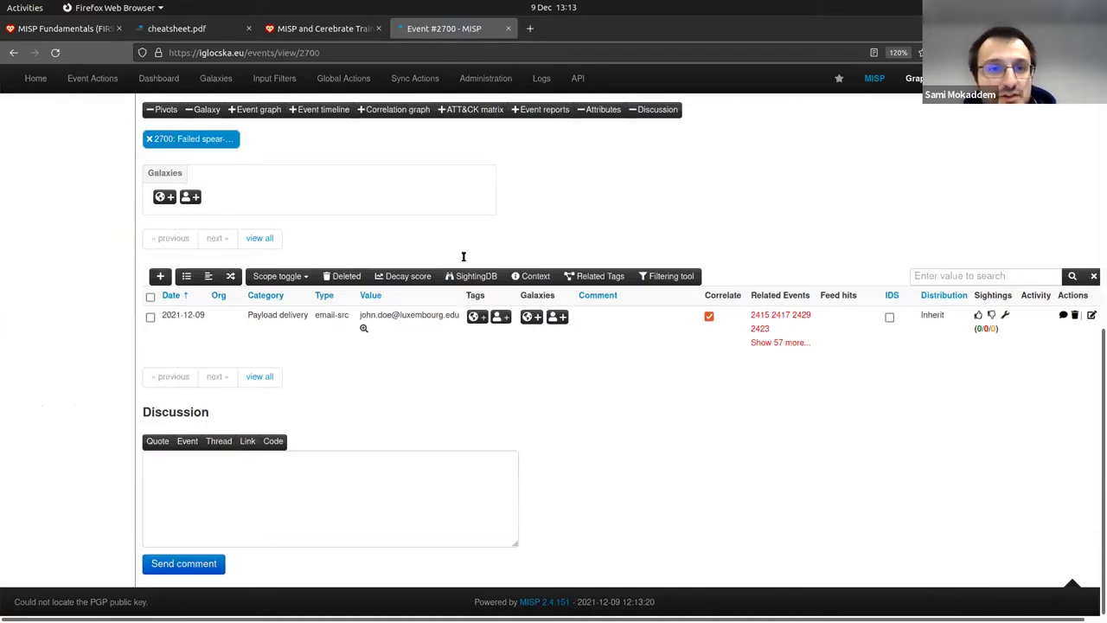
Switch to the incident report in HedgeDoc, highlight the date and time the CEO received the email, and return to the MISP event
{"action": "key", "text": "ctrl+Page_Up"}
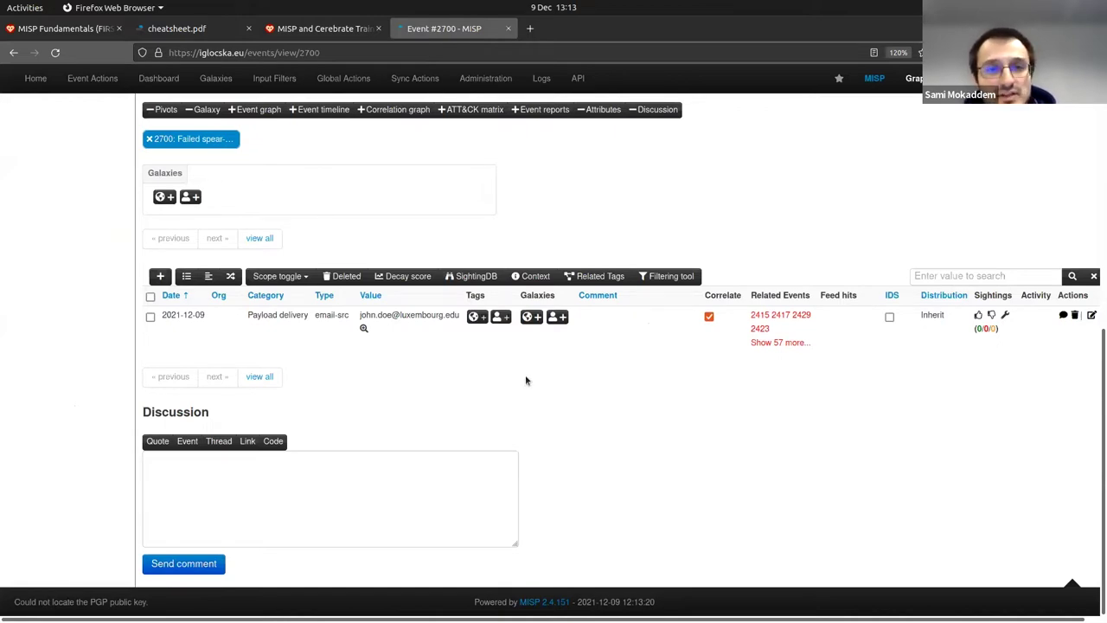
{"action": "key", "text": "ctrl+Page_Up"}
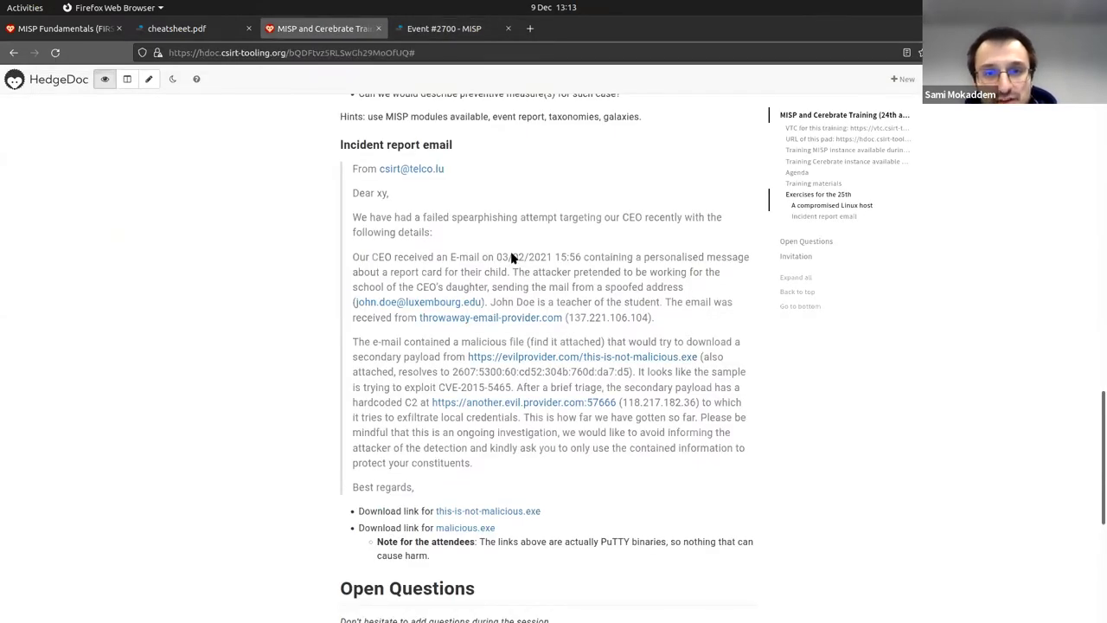
{"action": "left_click_drag", "start_coordinate": [495, 257], "coordinate": [581, 257]}
{"action": "key", "text": "ctrl+Page_Down"}
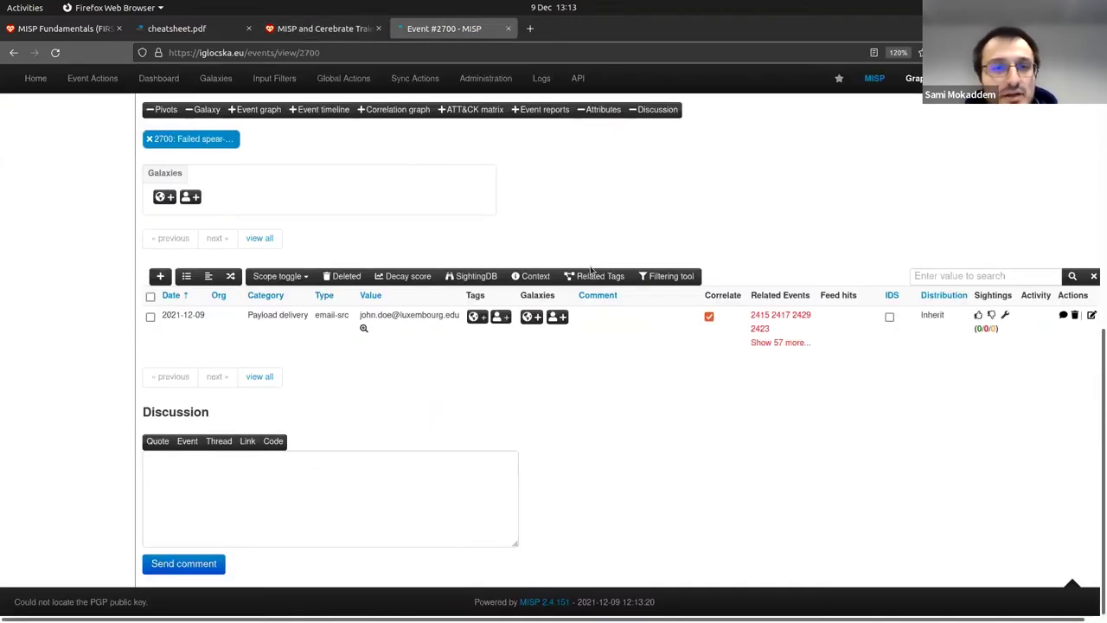
Start adding an object to the event, searching all object templates for "email" and choosing the network email template
{"action": "scroll", "coordinate": [405, 246], "scroll_direction": "up", "scroll_amount": 2}
{"action": "scroll", "coordinate": [406, 245], "scroll_direction": "up", "scroll_amount": 1}
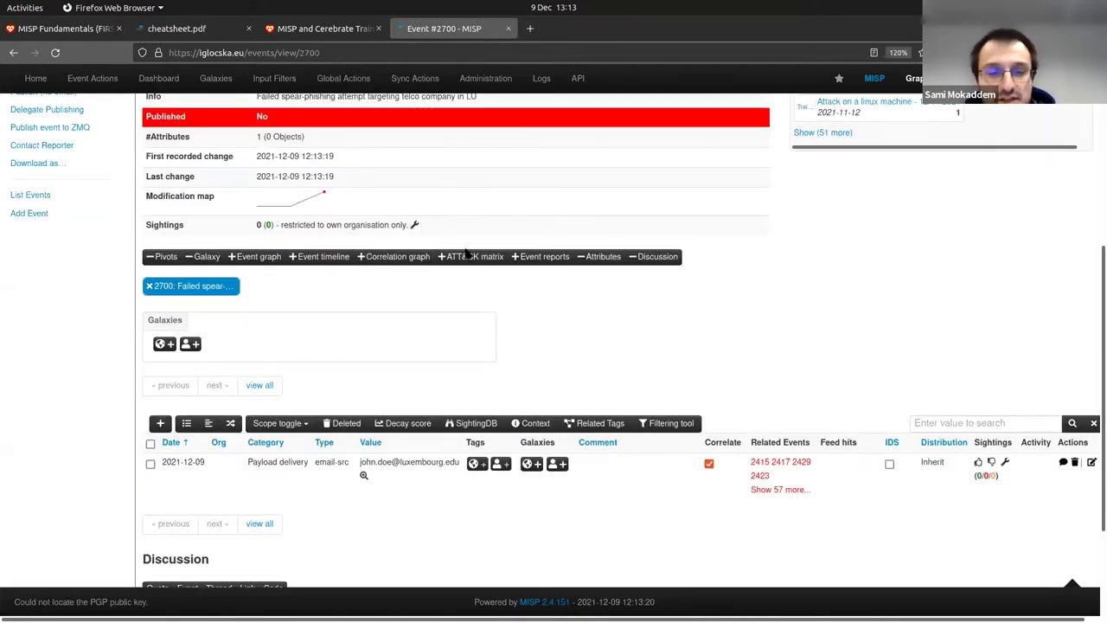
{"action": "scroll", "coordinate": [465, 252], "scroll_direction": "up", "scroll_amount": 2}
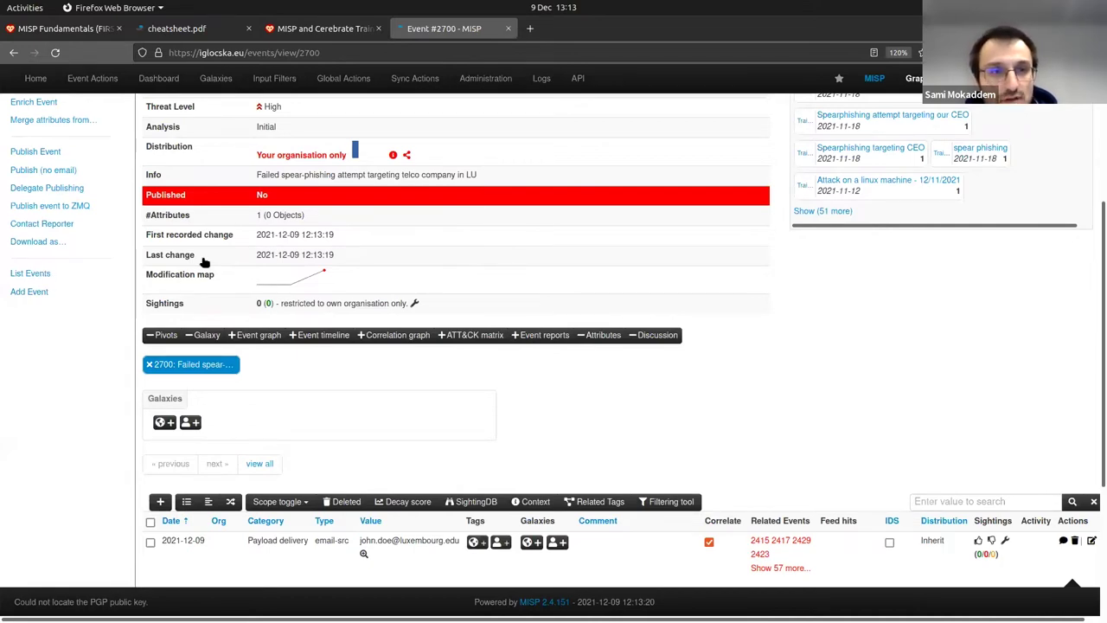
{"action": "key", "text": "t"}
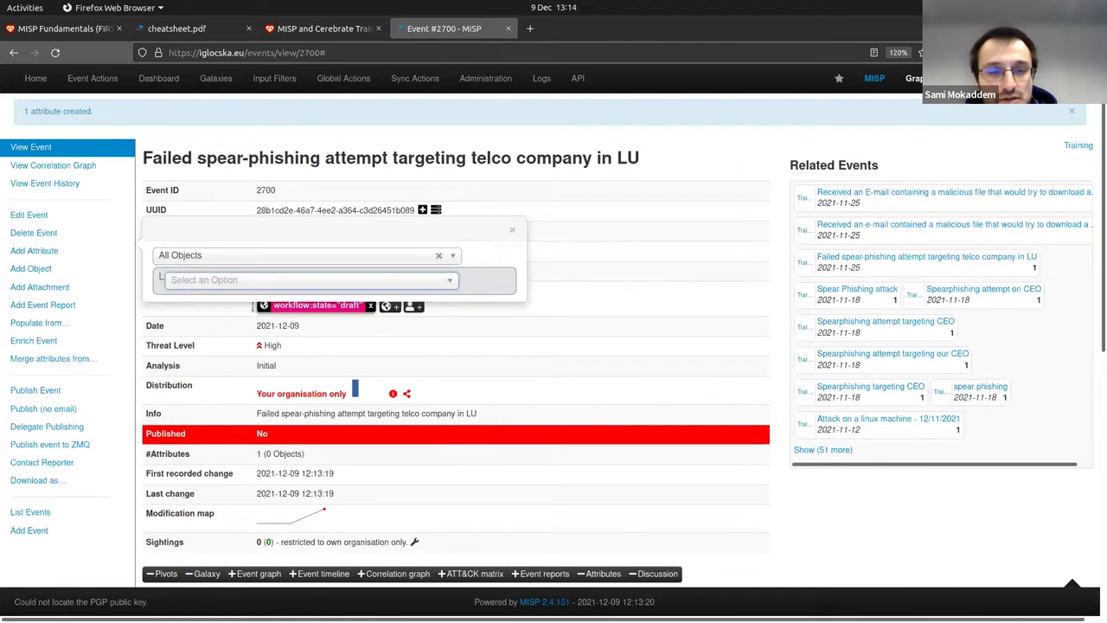
{"action": "key", "text": "Up"}
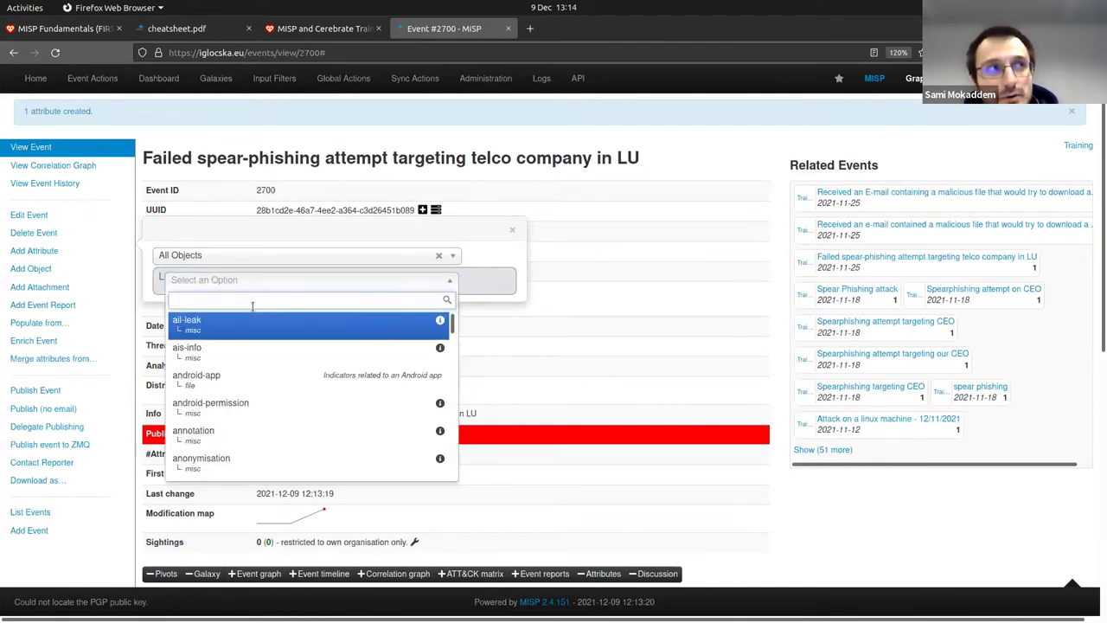
{"action": "key", "text": "Up"}
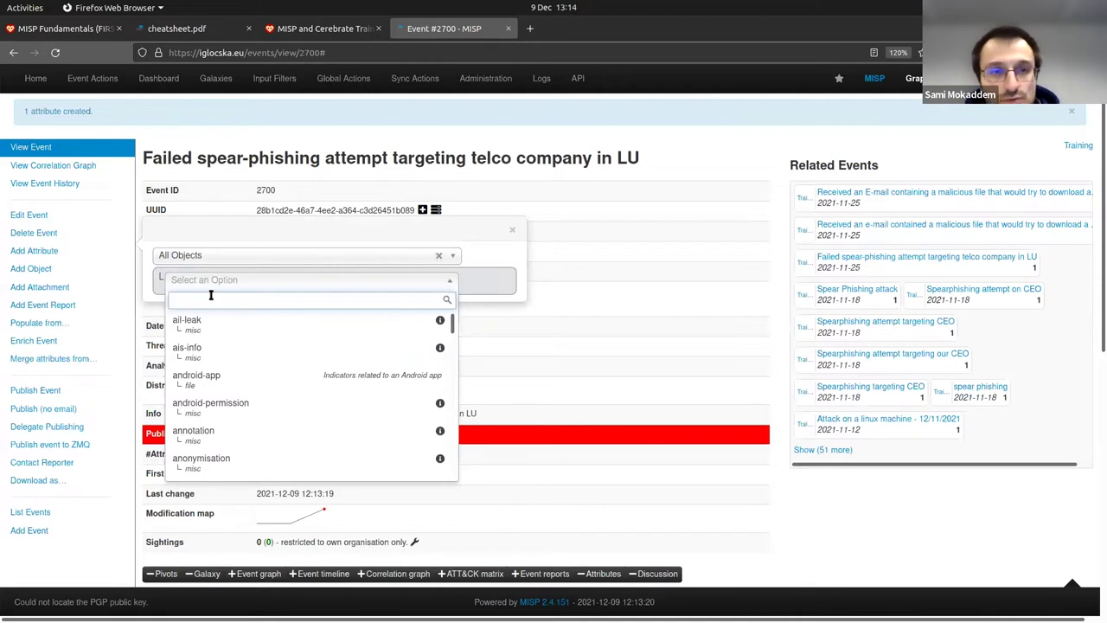
{"action": "type", "text": "email"}
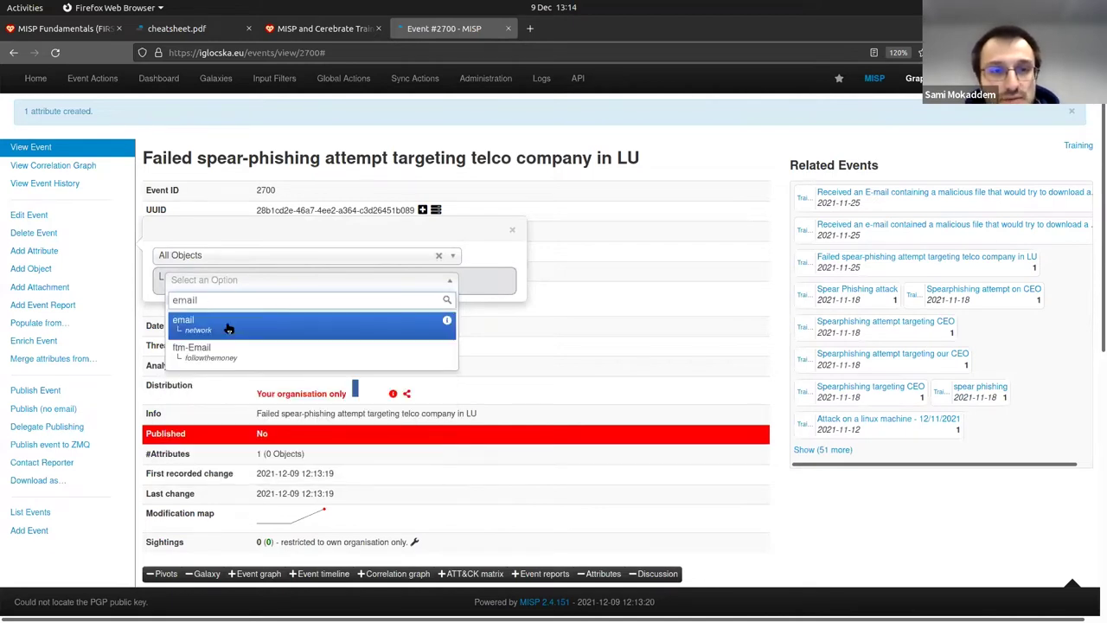
{"action": "left_click", "coordinate": [229, 327]}
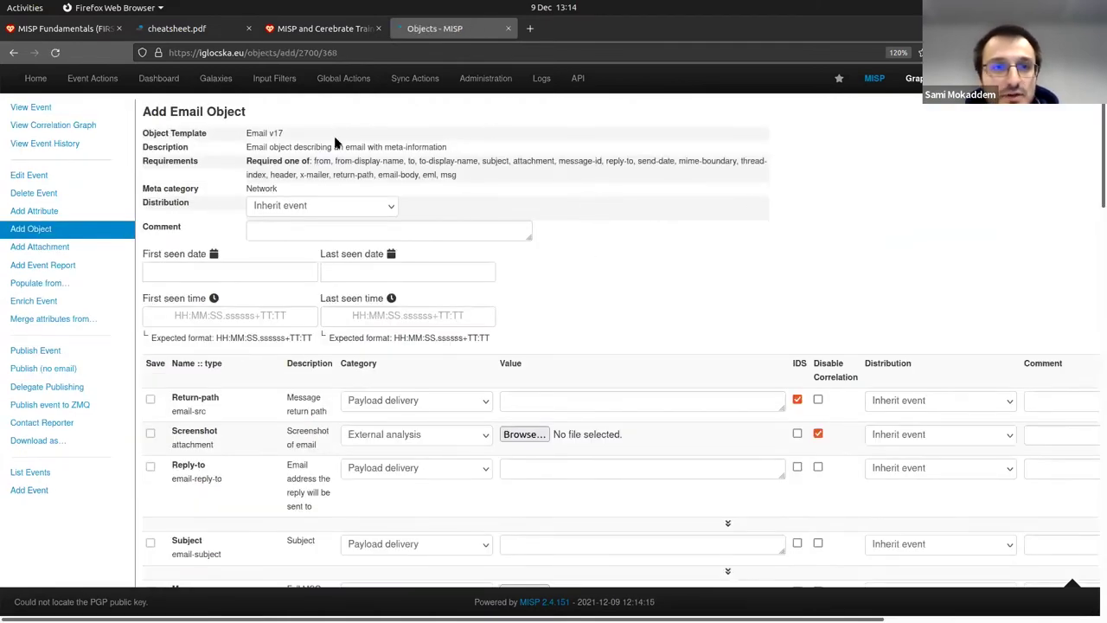
Look over the email object template's requirements and its available fields, including subject, recipients, sender, attachment and send date
{"action": "scroll", "coordinate": [447, 271], "scroll_direction": "down", "scroll_amount": 1}
{"action": "scroll", "coordinate": [447, 271], "scroll_direction": "down", "scroll_amount": 2}
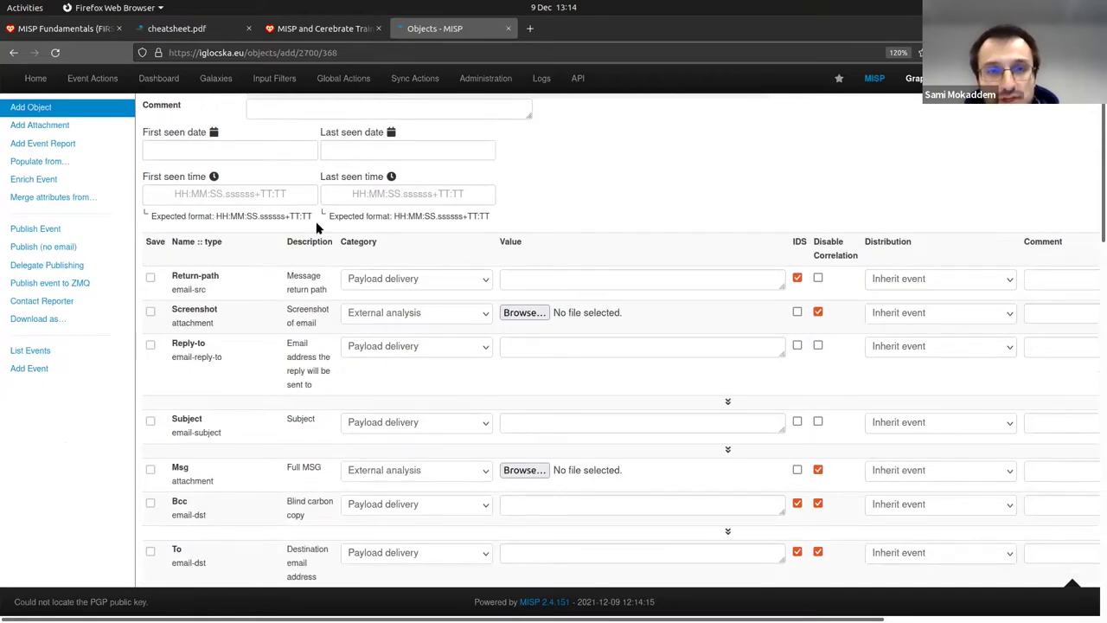
{"action": "scroll", "coordinate": [316, 229], "scroll_direction": "down", "scroll_amount": 1}
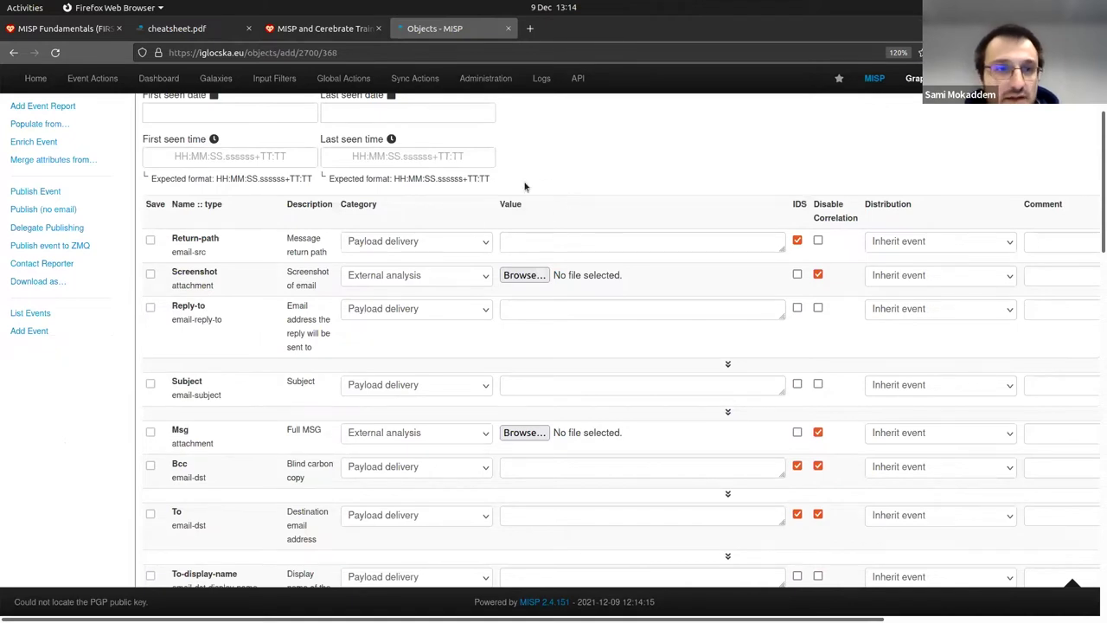
{"action": "scroll", "coordinate": [495, 223], "scroll_direction": "down", "scroll_amount": 5}
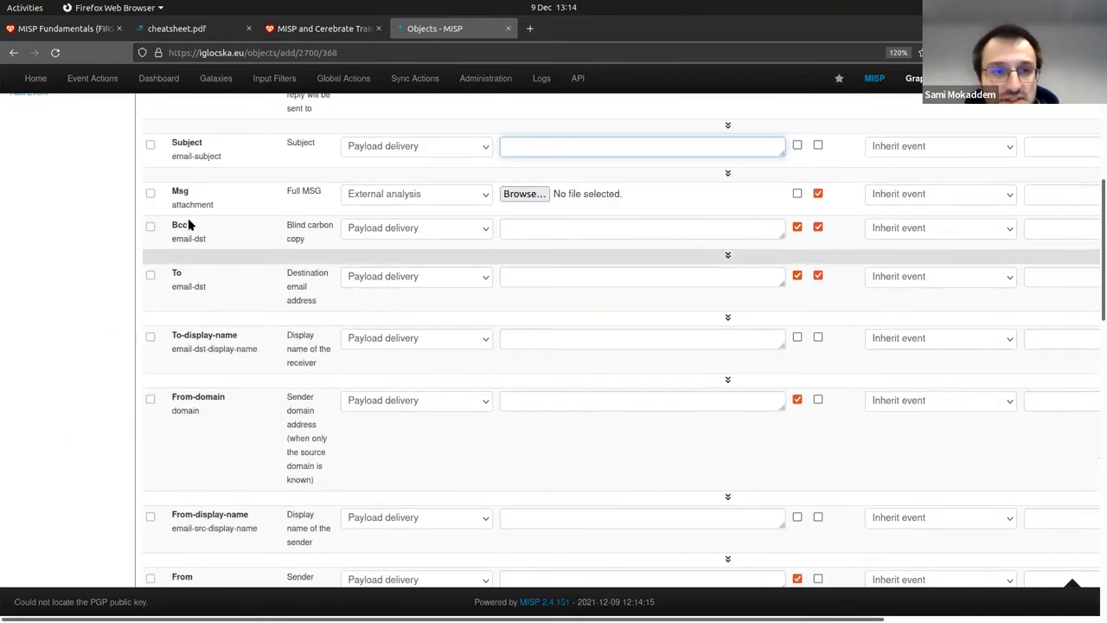
{"action": "scroll", "coordinate": [199, 285], "scroll_direction": "down", "scroll_amount": 1}
{"action": "scroll", "coordinate": [207, 337], "scroll_direction": "down", "scroll_amount": 6}
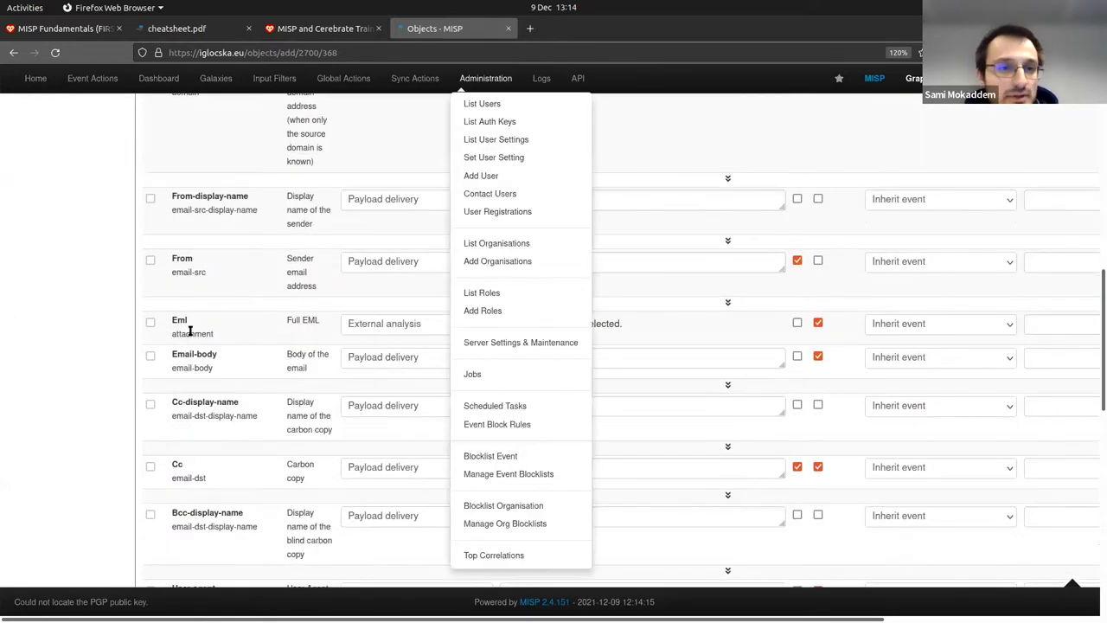
{"action": "scroll", "coordinate": [213, 346], "scroll_direction": "down", "scroll_amount": 1}
{"action": "scroll", "coordinate": [412, 370], "scroll_direction": "down", "scroll_amount": 1}
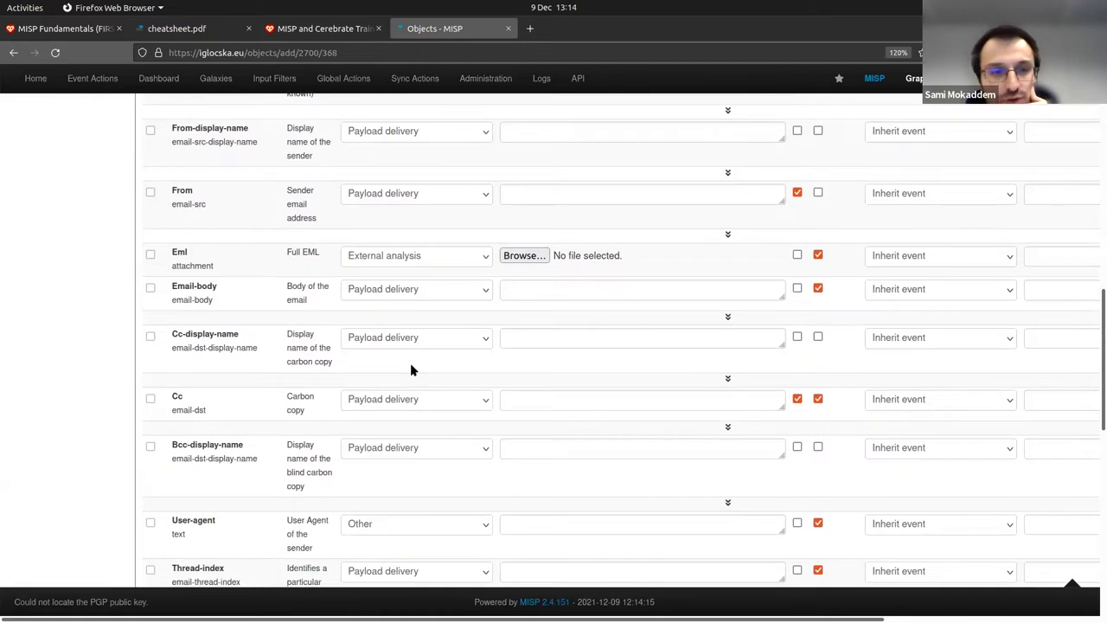
{"action": "scroll", "coordinate": [412, 370], "scroll_direction": "down", "scroll_amount": 5}
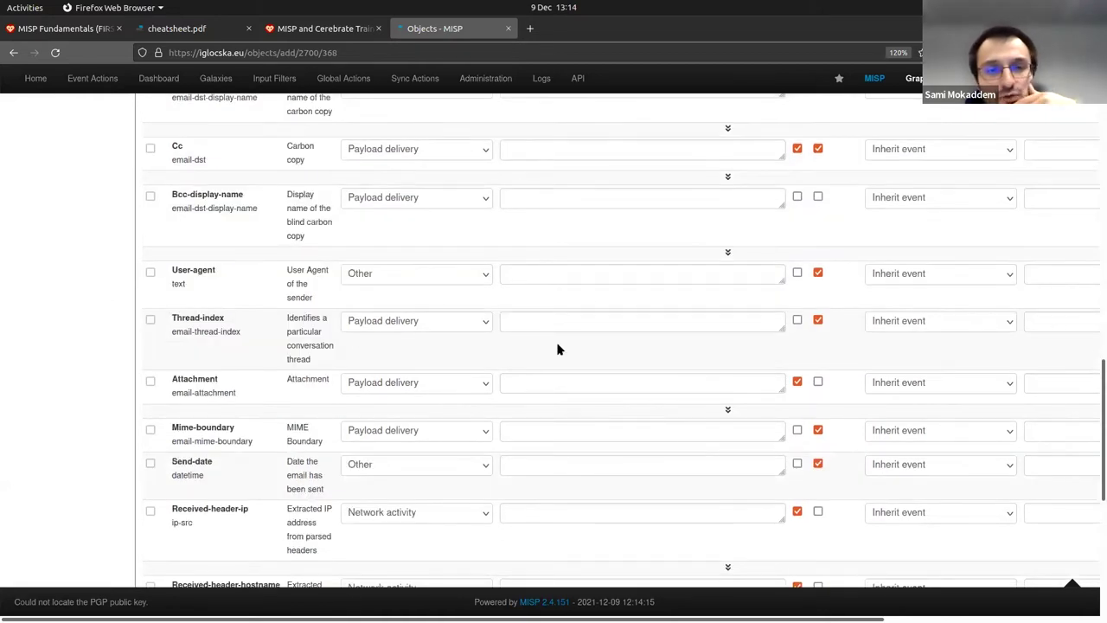
{"action": "key", "text": "BackSpace"}
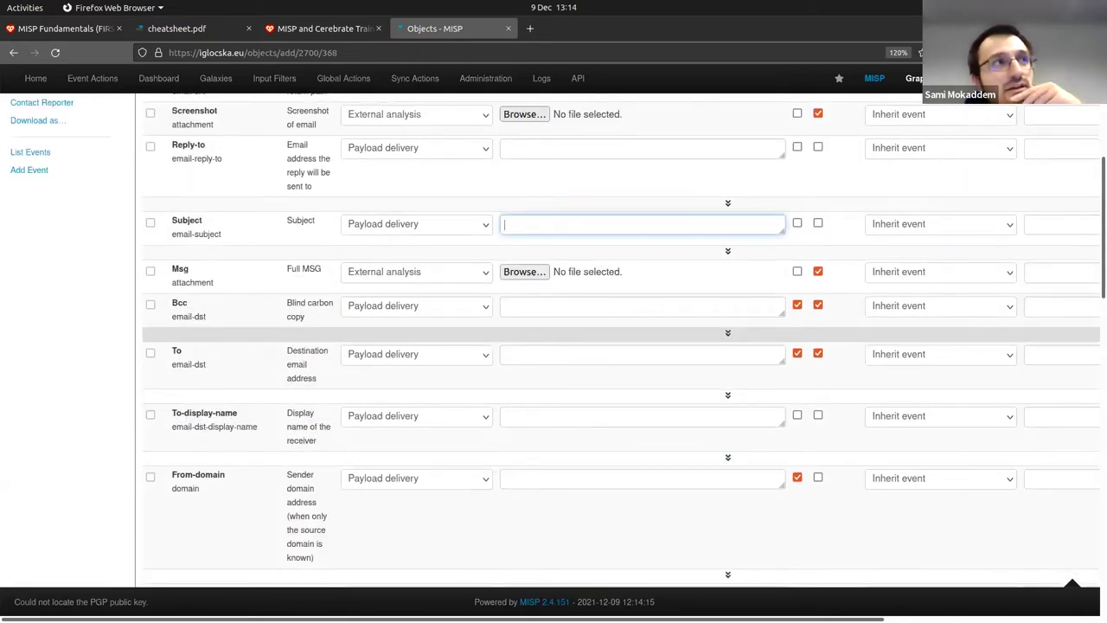
{"action": "scroll", "coordinate": [618, 346], "scroll_direction": "up", "scroll_amount": 6}
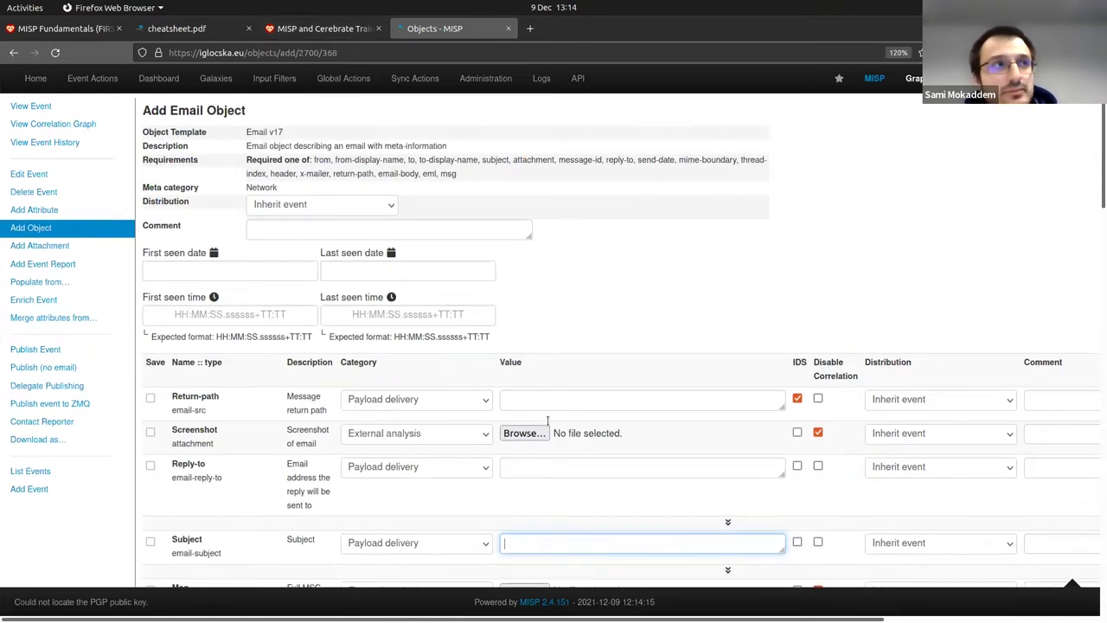
{"action": "scroll", "coordinate": [564, 392], "scroll_direction": "down", "scroll_amount": 2}
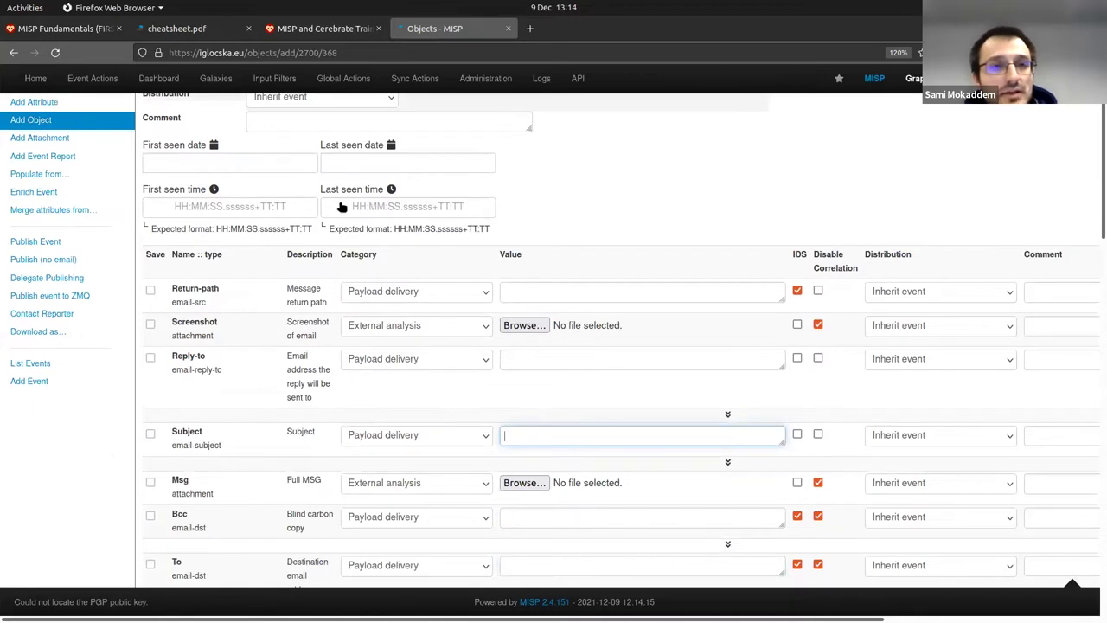
Enter the attacker's spoofed sender address as the email object's From value and check the template's other fields
{"action": "scroll", "coordinate": [526, 265], "scroll_direction": "down", "scroll_amount": 7}
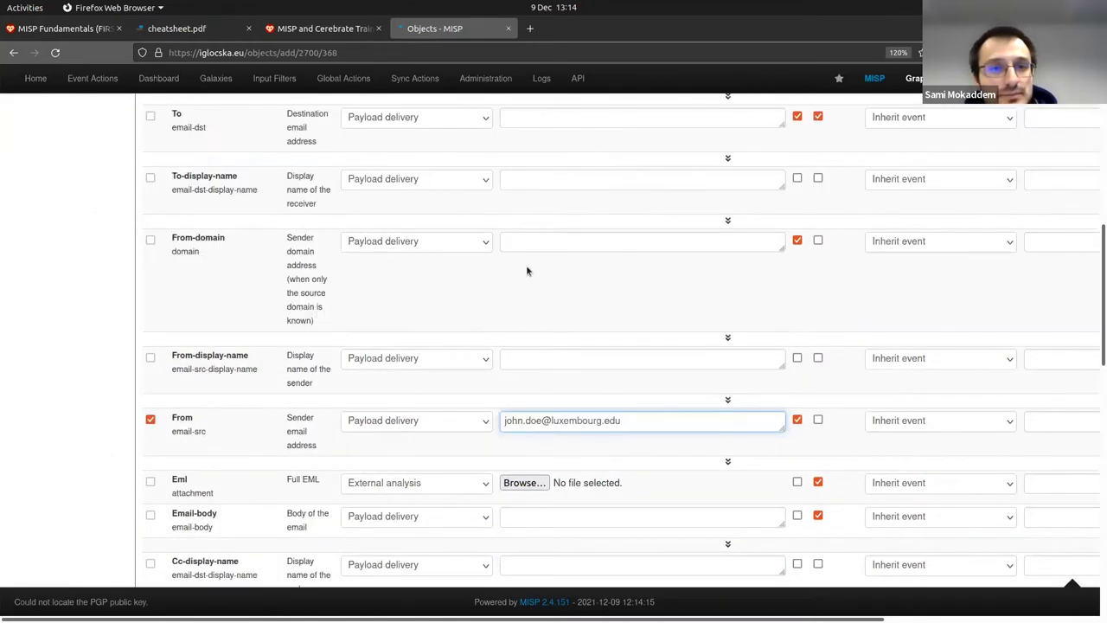
{"action": "scroll", "coordinate": [526, 265], "scroll_direction": "up", "scroll_amount": 3}
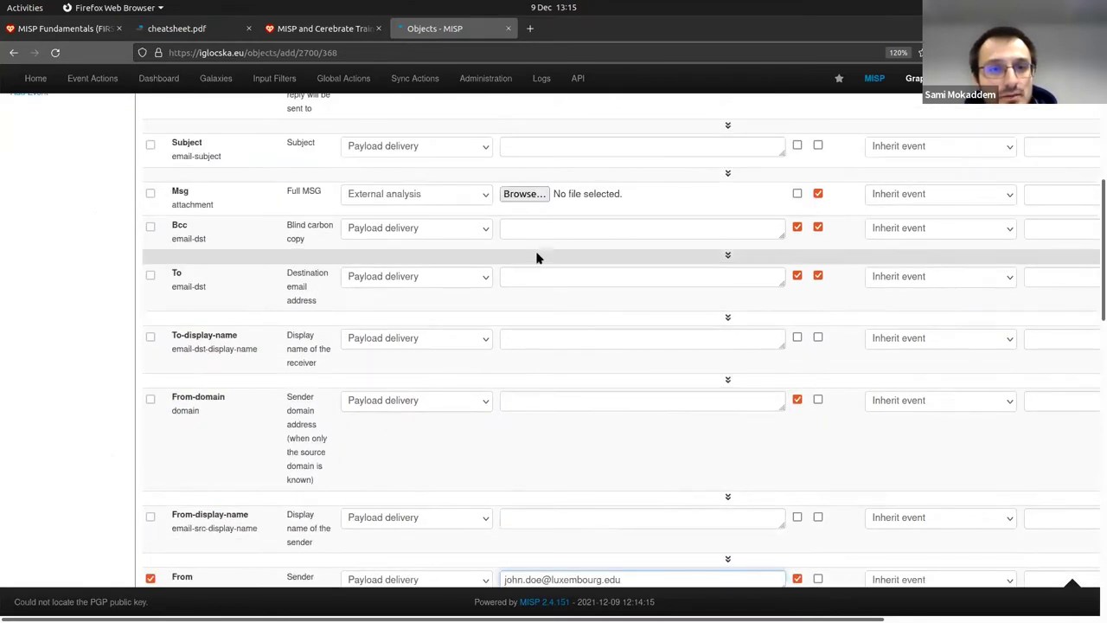
{"action": "scroll", "coordinate": [537, 257], "scroll_direction": "up", "scroll_amount": 4}
{"action": "scroll", "coordinate": [538, 254], "scroll_direction": "down", "scroll_amount": 20}
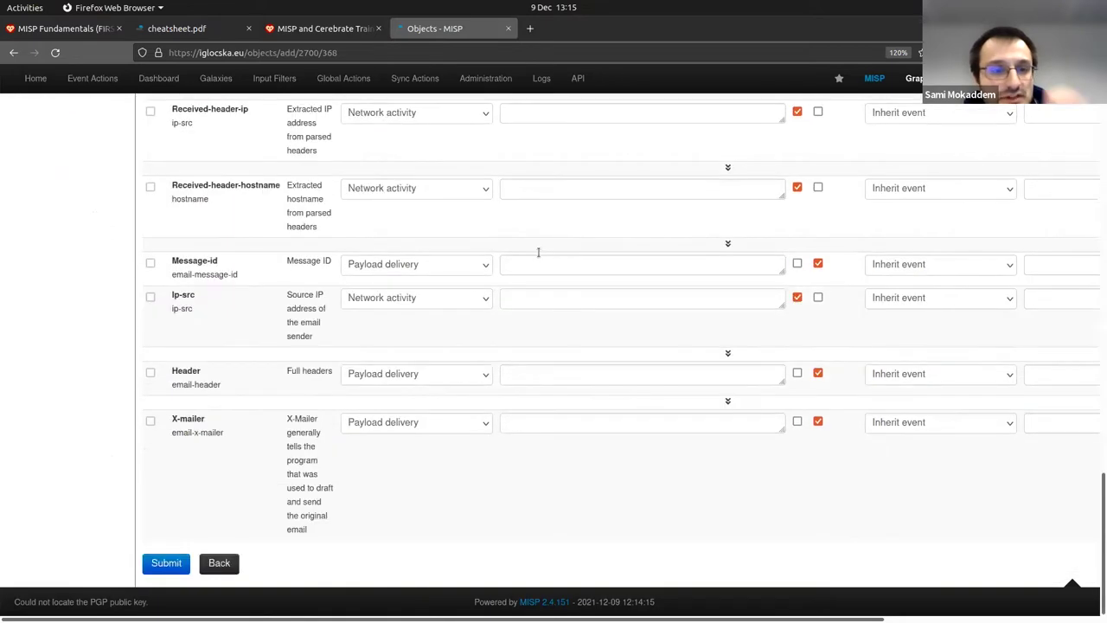
{"action": "scroll", "coordinate": [547, 237], "scroll_direction": "up", "scroll_amount": 8}
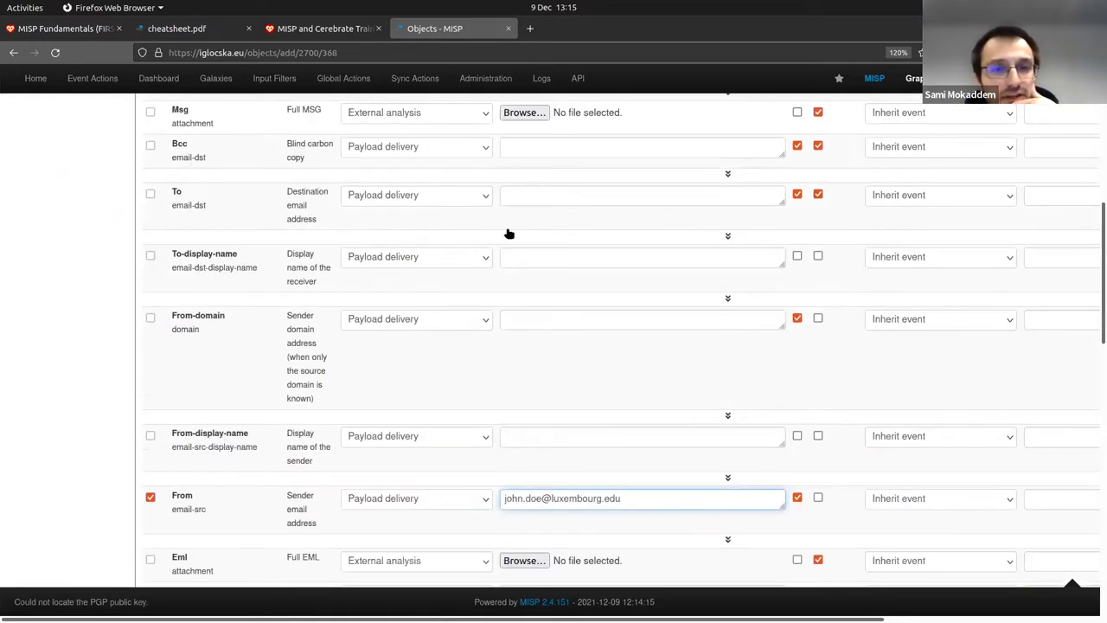
{"action": "scroll", "coordinate": [378, 266], "scroll_direction": "down", "scroll_amount": 8}
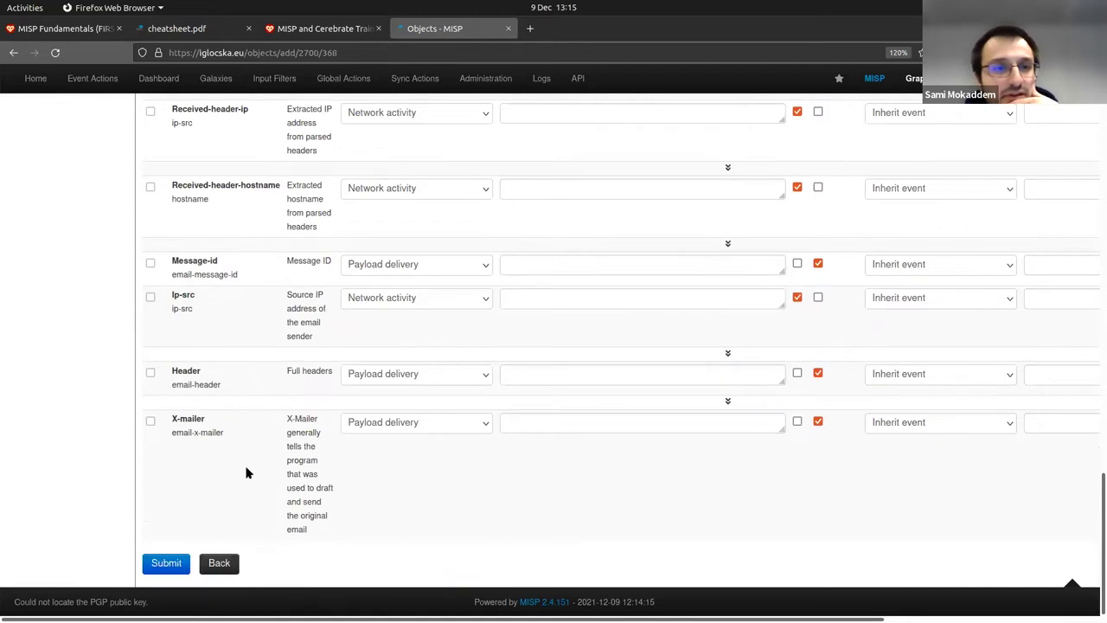
Recheck the email template's fields, submit the object with only the sender address filled in, and create it in the event
{"action": "scroll", "coordinate": [251, 467], "scroll_direction": "up", "scroll_amount": 1}
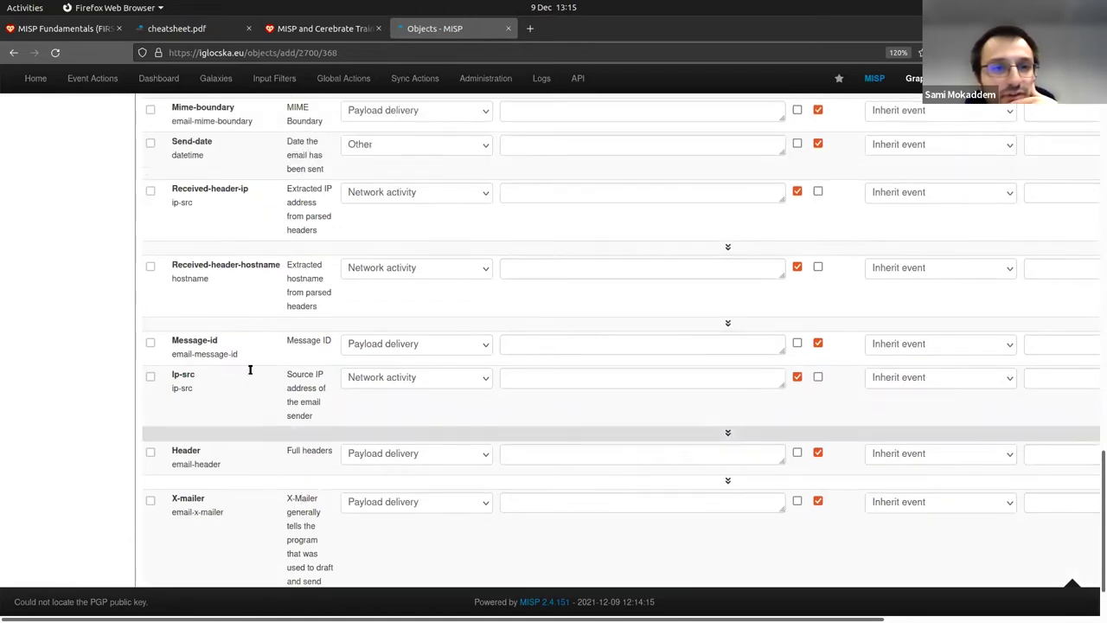
{"action": "scroll", "coordinate": [235, 352], "scroll_direction": "up", "scroll_amount": 5}
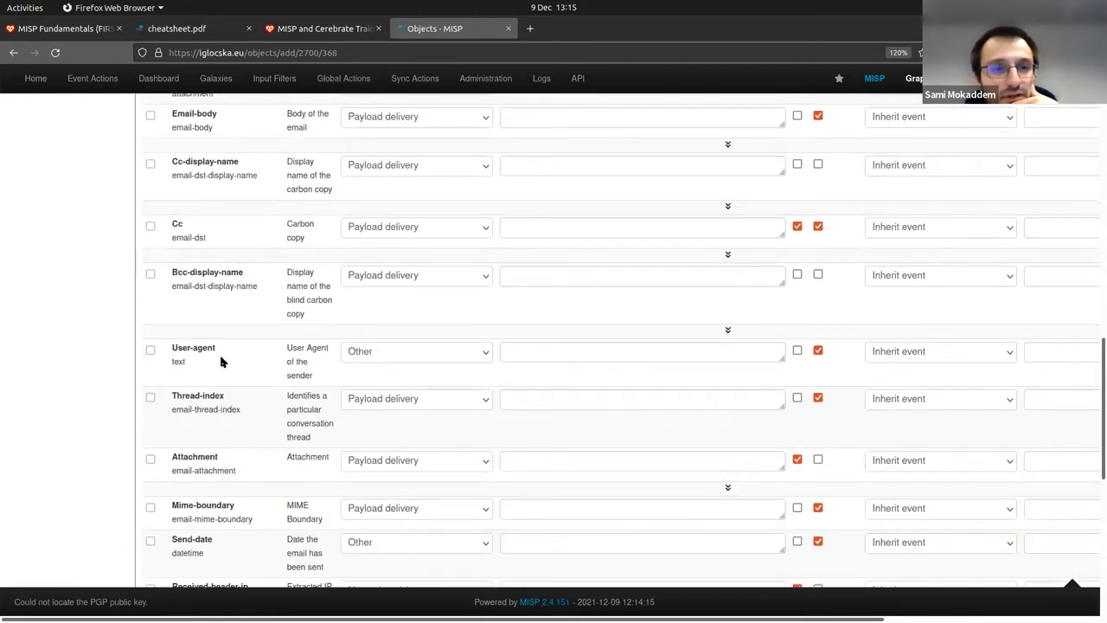
{"action": "scroll", "coordinate": [415, 371], "scroll_direction": "up", "scroll_amount": 4}
{"action": "scroll", "coordinate": [275, 333], "scroll_direction": "up", "scroll_amount": 5}
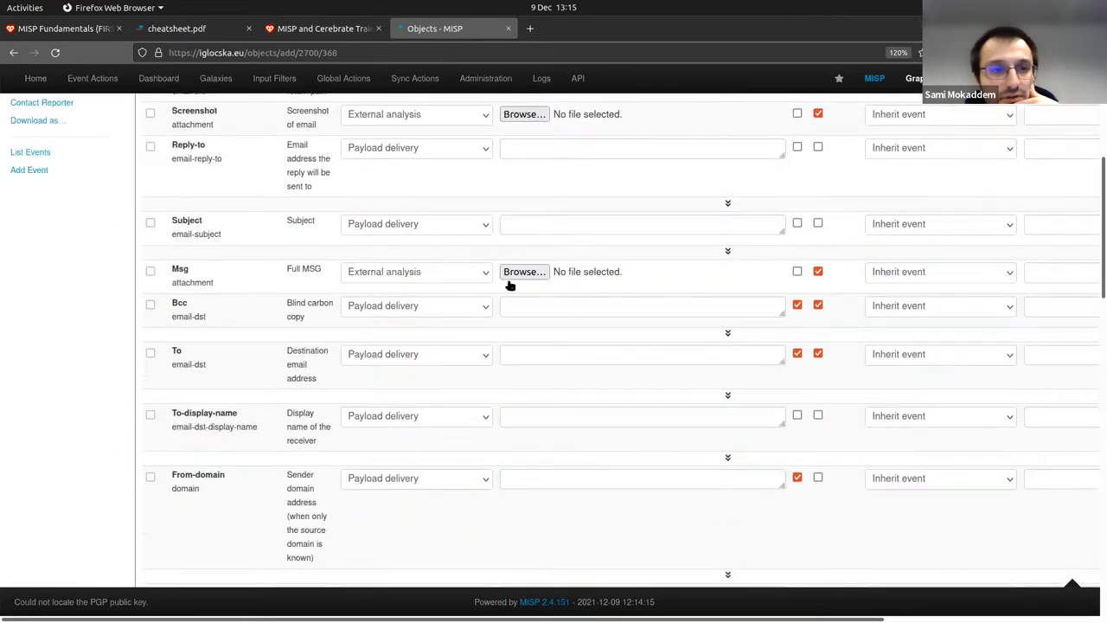
{"action": "scroll", "coordinate": [259, 251], "scroll_direction": "up", "scroll_amount": 1}
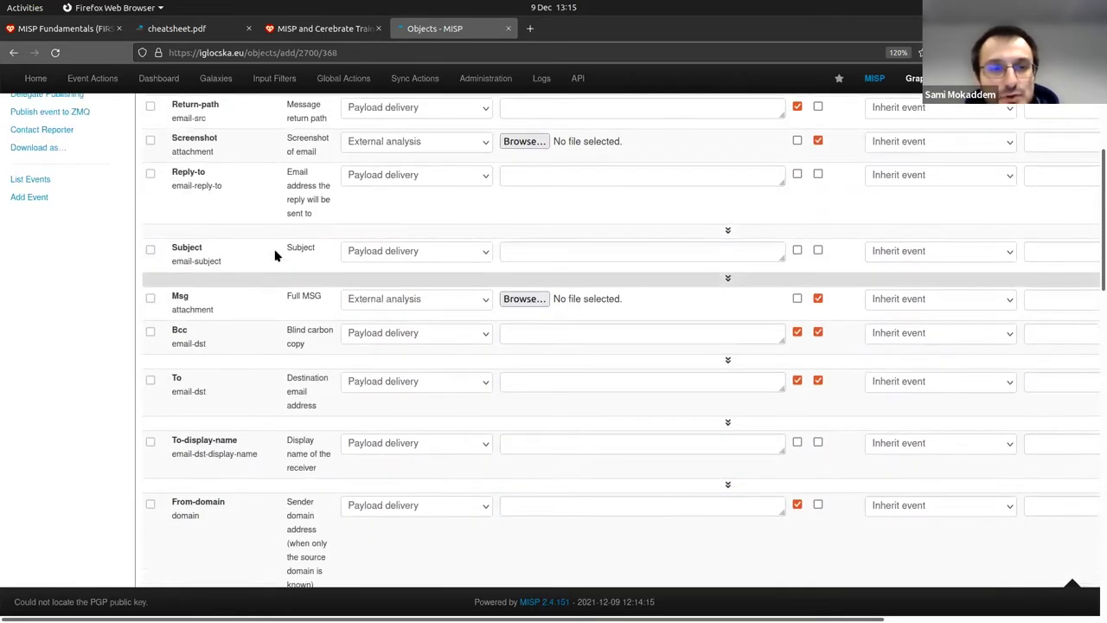
{"action": "scroll", "coordinate": [239, 527], "scroll_direction": "up", "scroll_amount": 1}
{"action": "scroll", "coordinate": [588, 433], "scroll_direction": "down", "scroll_amount": 5}
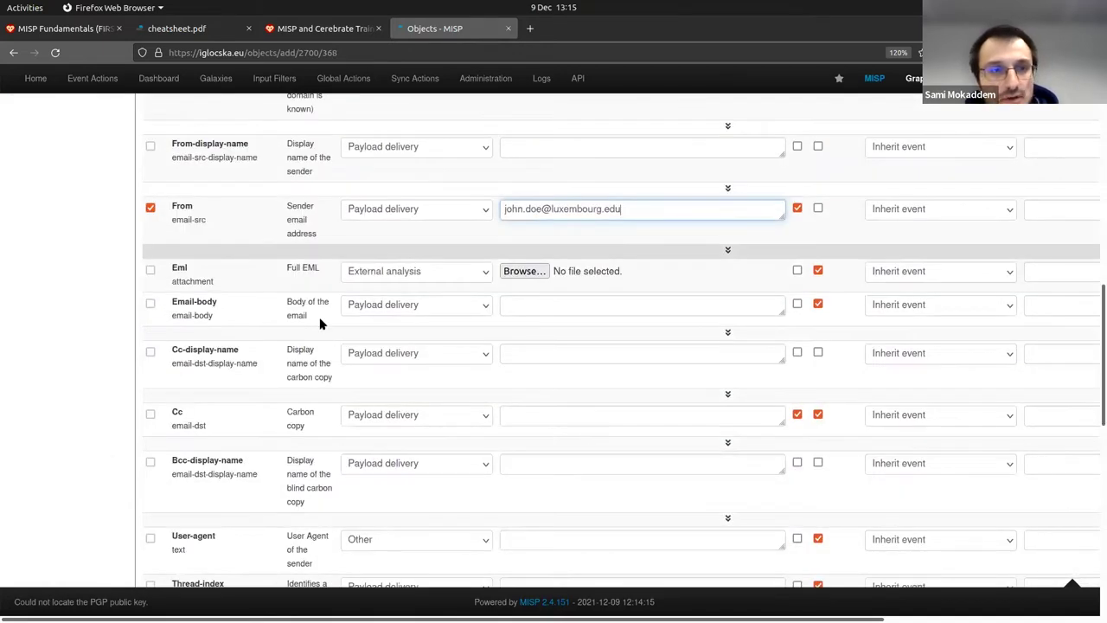
{"action": "scroll", "coordinate": [319, 321], "scroll_direction": "down", "scroll_amount": 10}
{"action": "key", "text": "Return"}
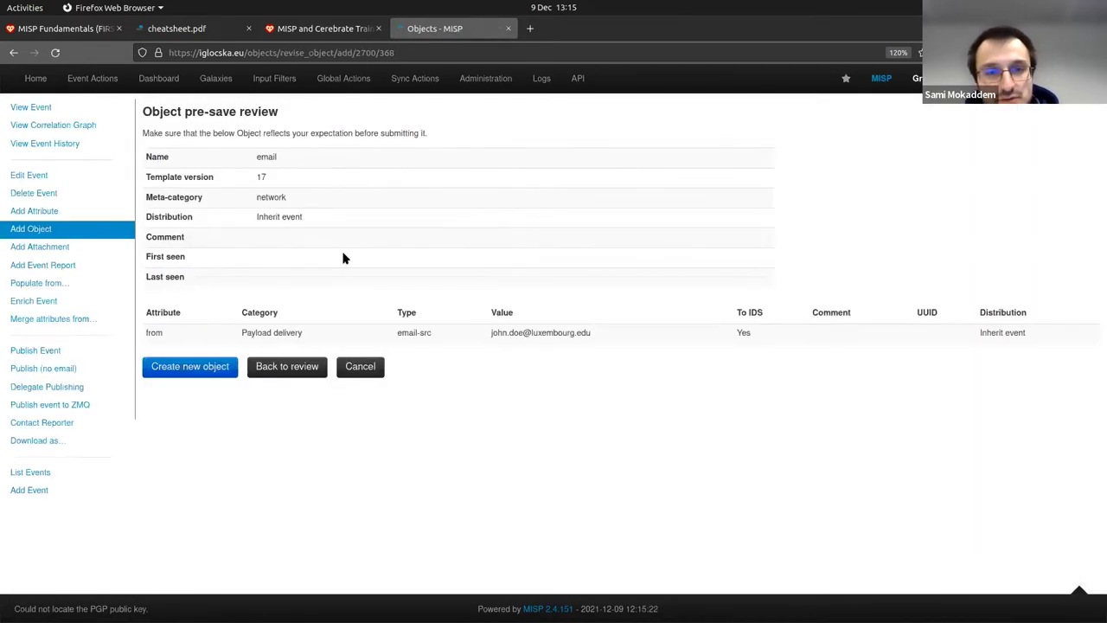
{"action": "left_click", "coordinate": [176, 378]}
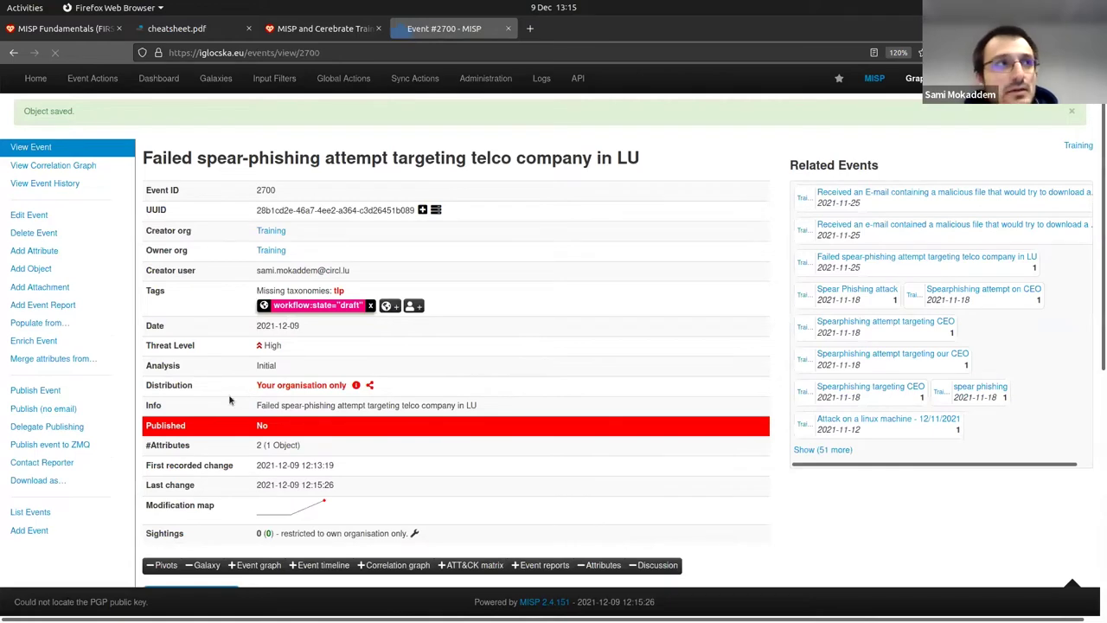
Look at the email object in the event's attribute list, consult the incident report in HedgeDoc, and return to the MISP event
{"action": "scroll", "coordinate": [228, 394], "scroll_direction": "down", "scroll_amount": 5}
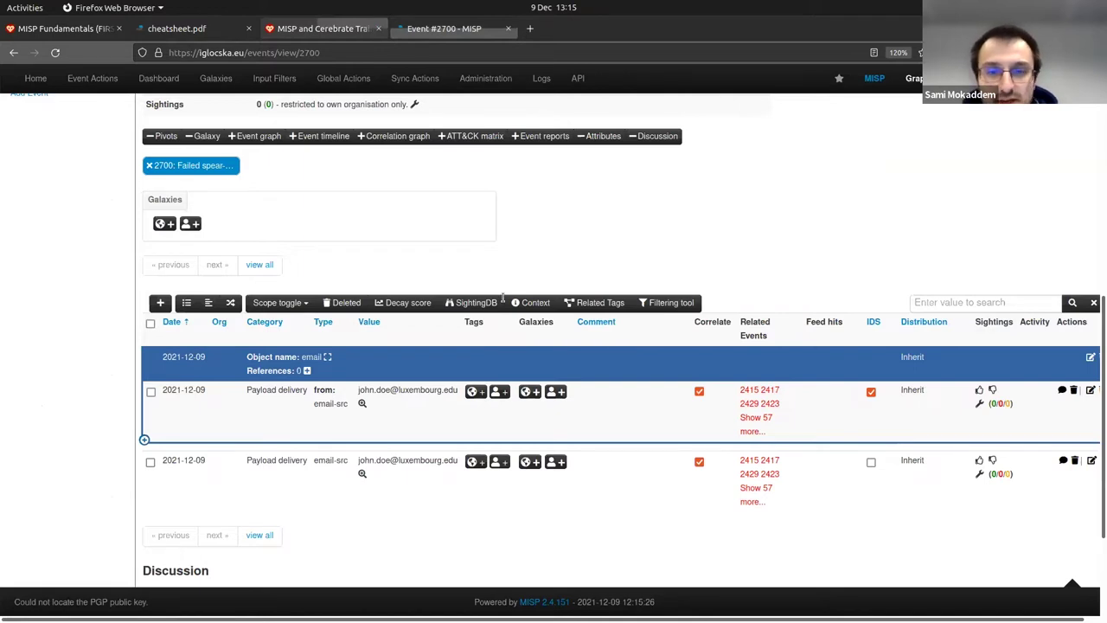
{"action": "key", "text": "ctrl+Page_Up"}
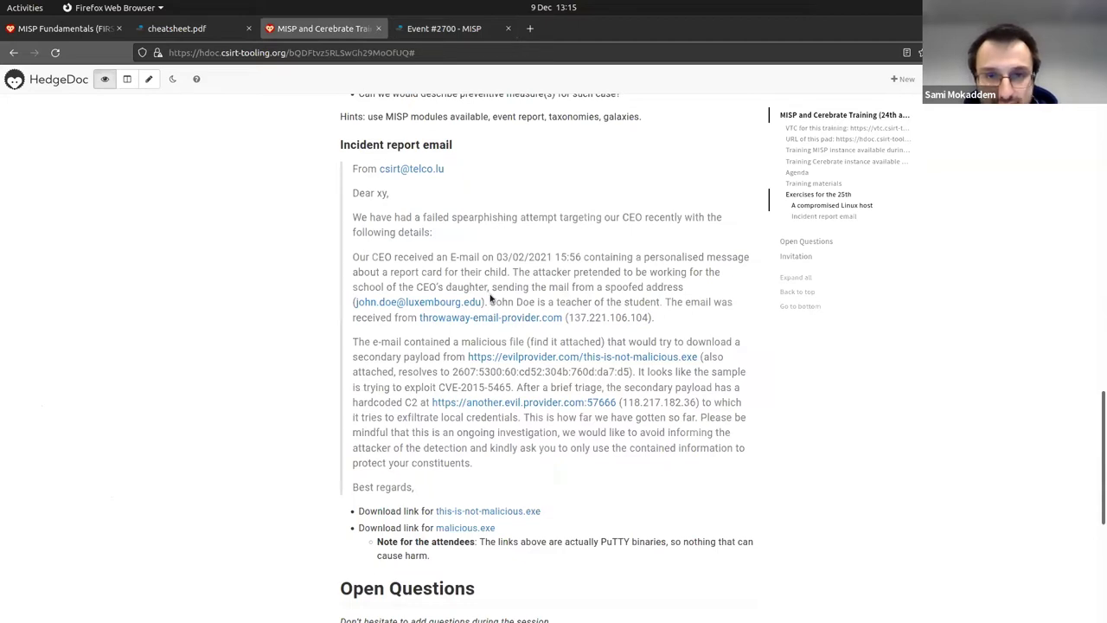
{"action": "left_click", "coordinate": [428, 28]}
{"action": "scroll", "coordinate": [398, 352], "scroll_direction": "up", "scroll_amount": 1}
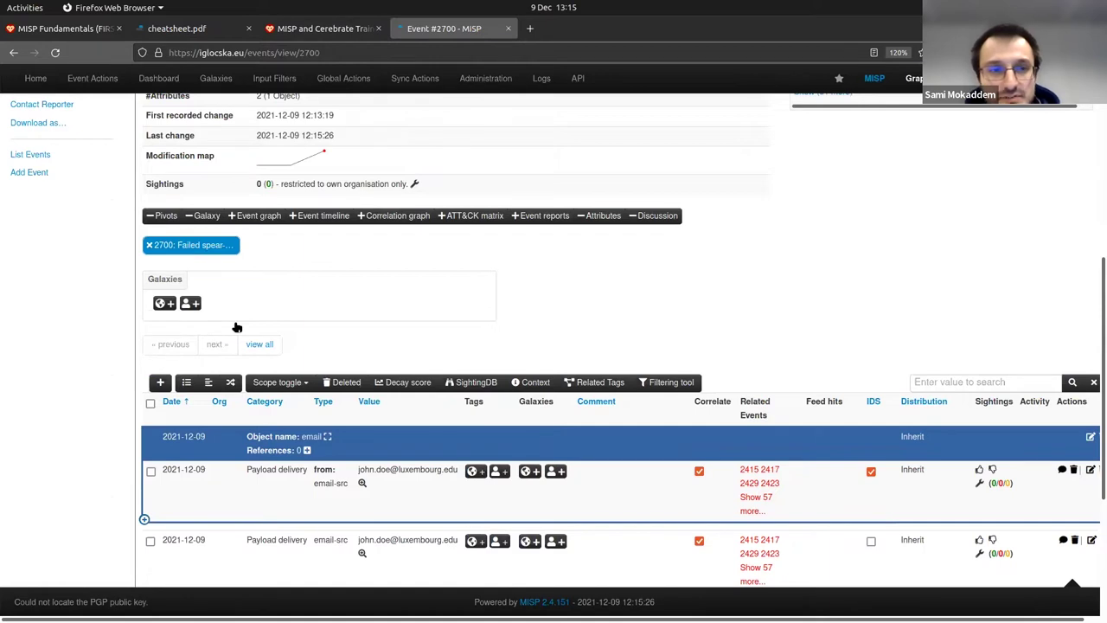
Start adding another object to the event, searching all object templates for "perso" and choosing the misc person template
{"action": "type", "text": "o"}
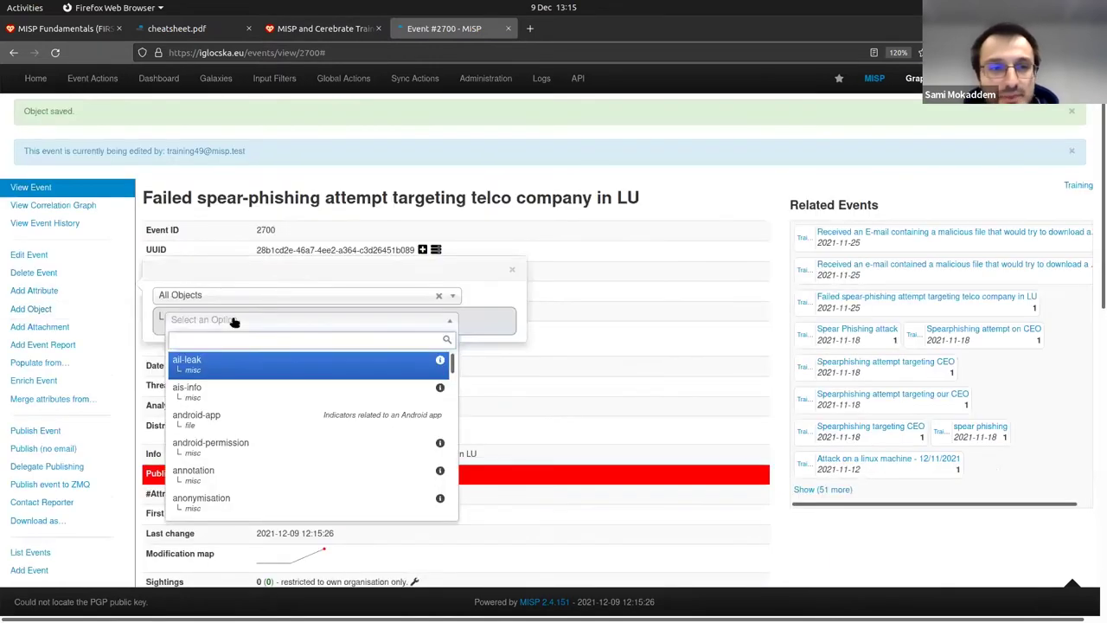
{"action": "type", "text": "pe"}
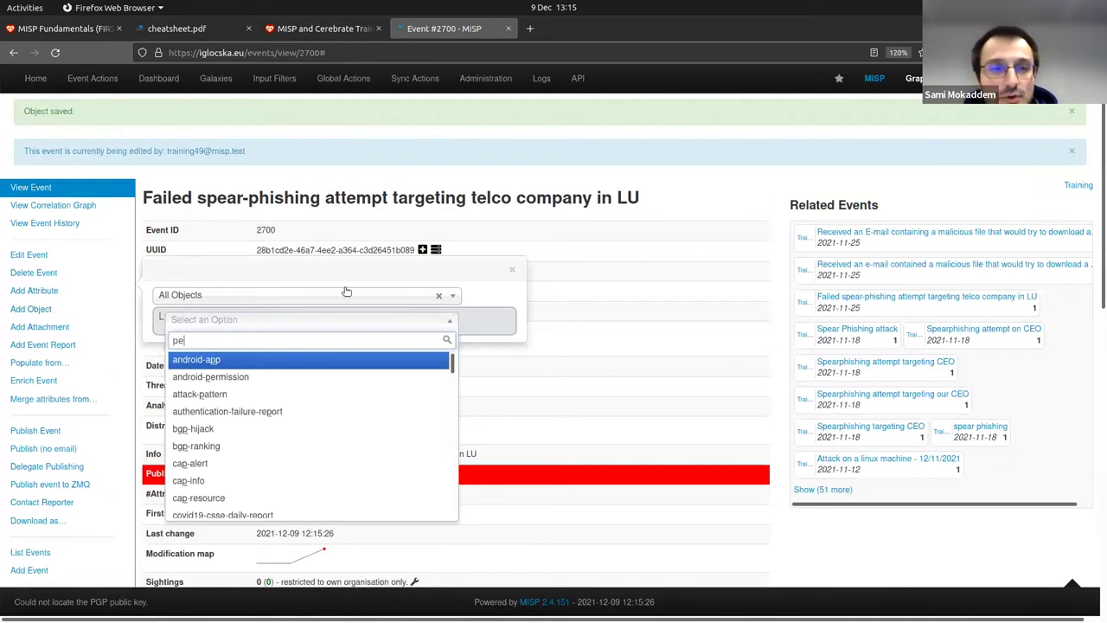
{"action": "type", "text": "rso"}
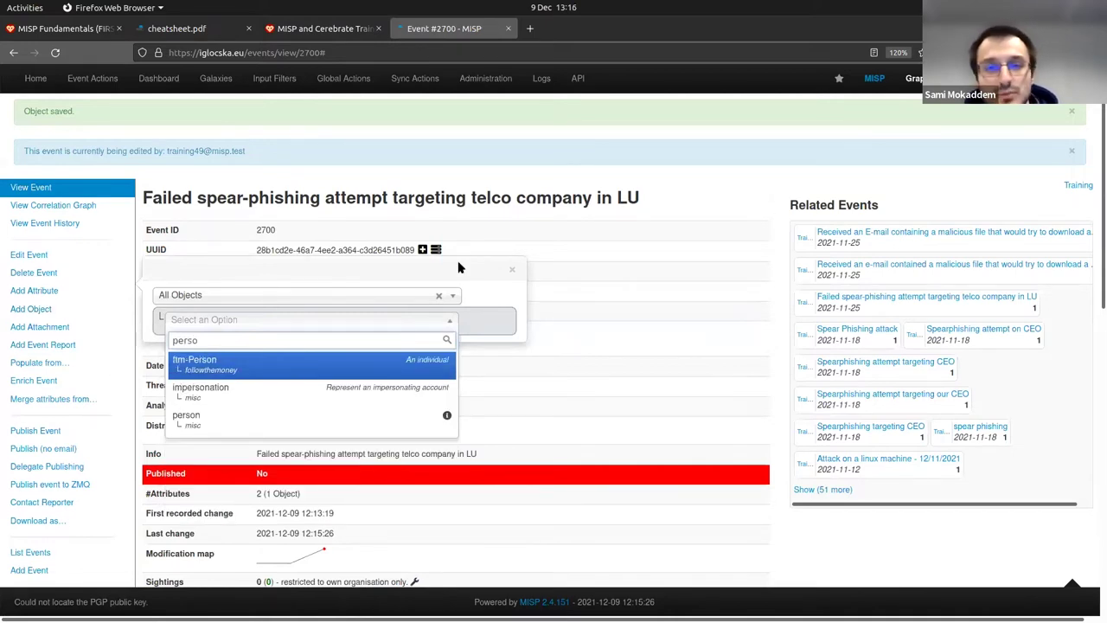
{"action": "key", "text": "Down"}
{"action": "key", "text": "Down"}
{"action": "key", "text": "Return"}
Enter the impersonated teacher's last name and first name in the person object
{"action": "left_click", "coordinate": [563, 297]}
{"action": "type", "text": "Doe"}
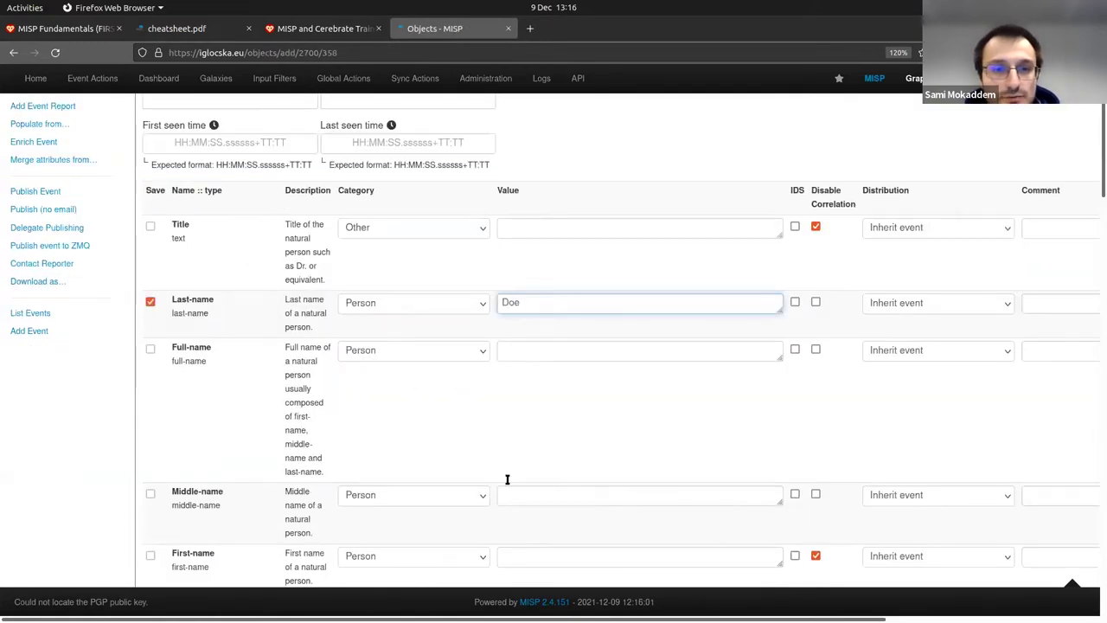
{"action": "scroll", "coordinate": [514, 477], "scroll_direction": "down", "scroll_amount": 2}
{"action": "left_click", "coordinate": [517, 477]}
{"action": "type", "text": "John"}
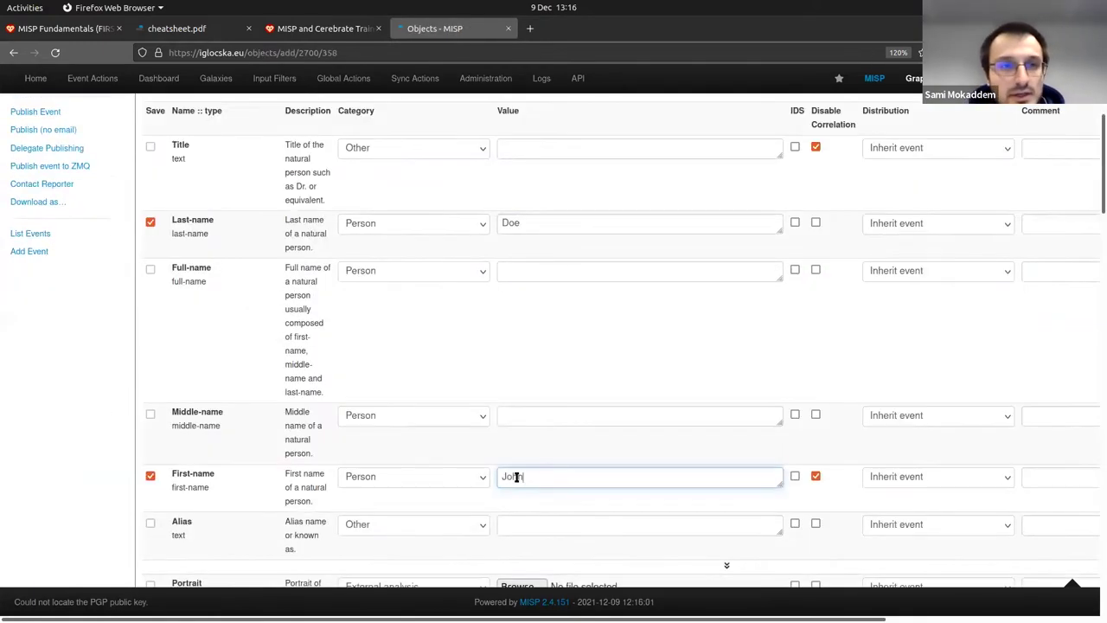
Set the person object's alias to "Teacher of CEO's daughter"
{"action": "scroll", "coordinate": [449, 318], "scroll_direction": "down", "scroll_amount": 2}
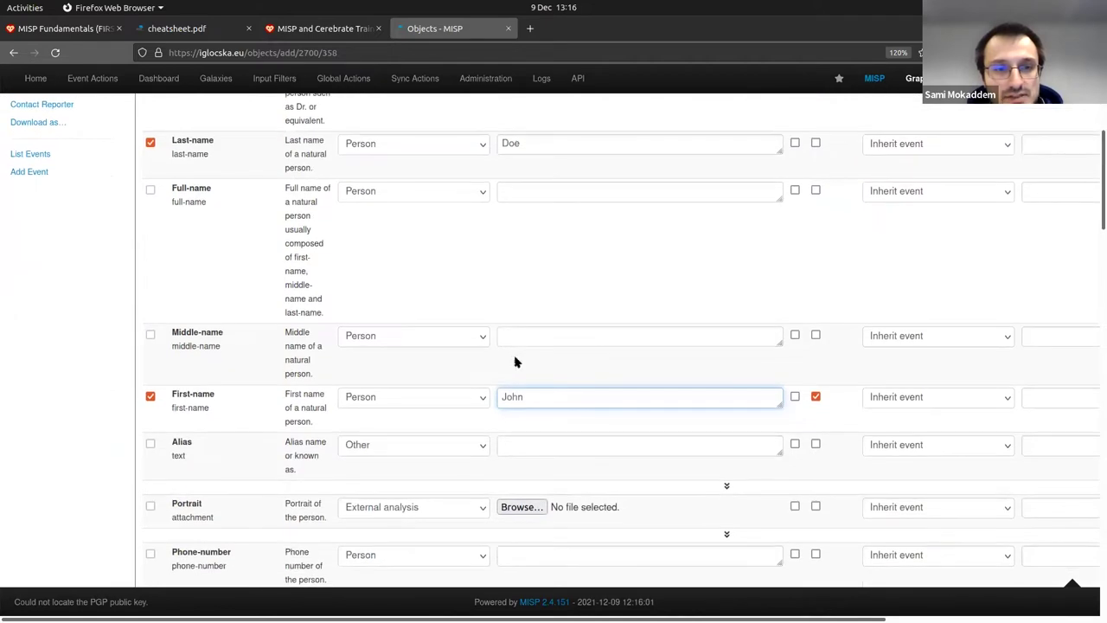
{"action": "scroll", "coordinate": [523, 288], "scroll_direction": "down", "scroll_amount": 4}
{"action": "left_click", "coordinate": [516, 290]}
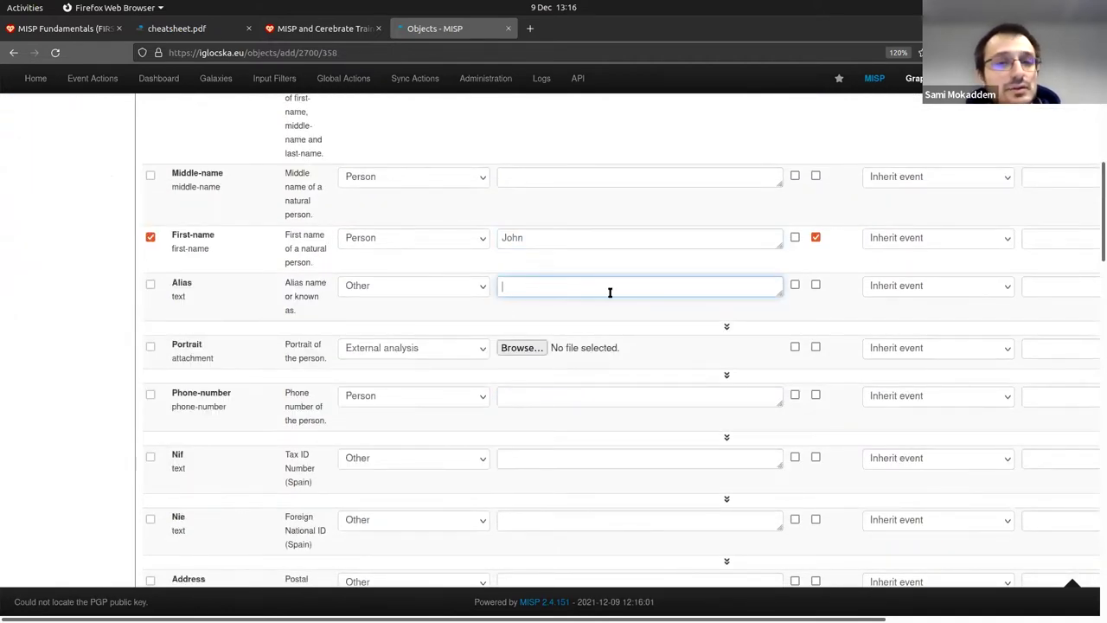
{"action": "type", "text": "Teacher of "}
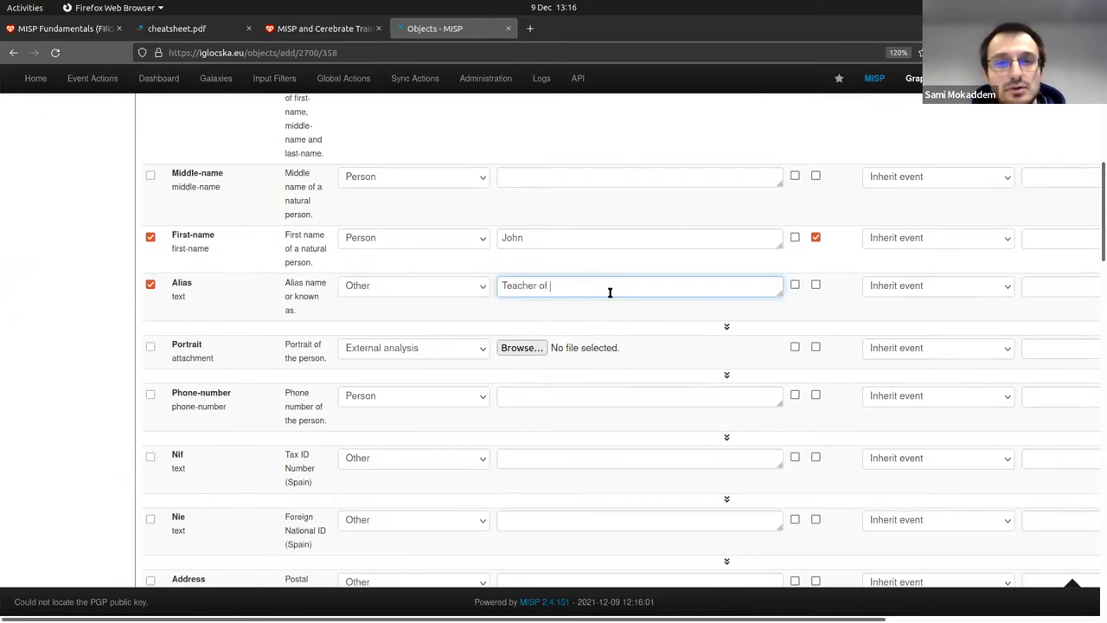
{"action": "type", "text": "CEO's "}
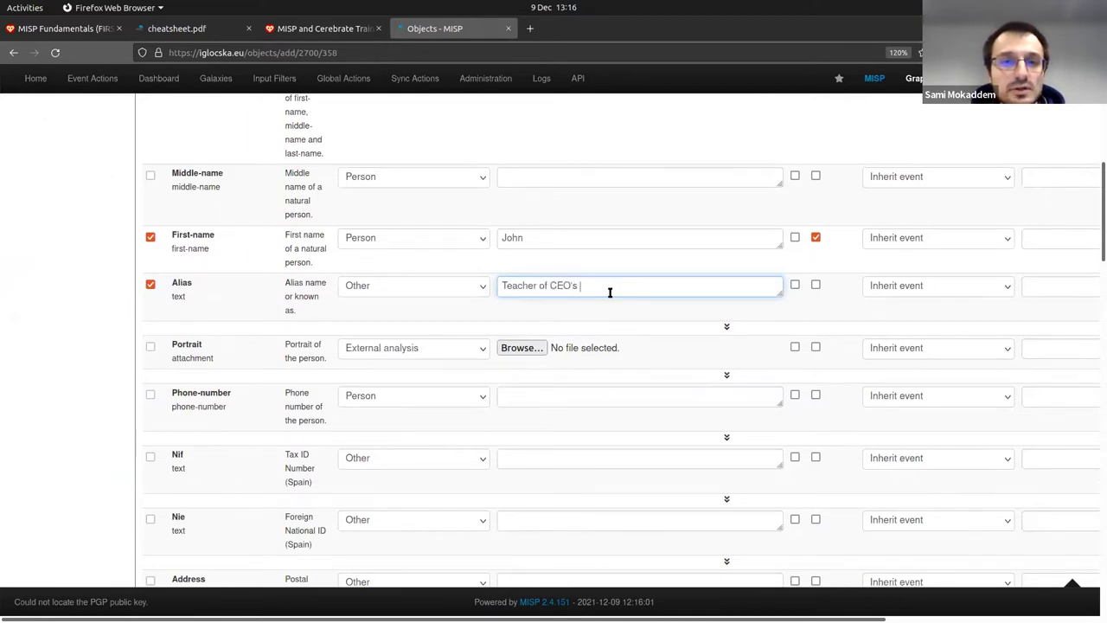
{"action": "type", "text": "daughter"}
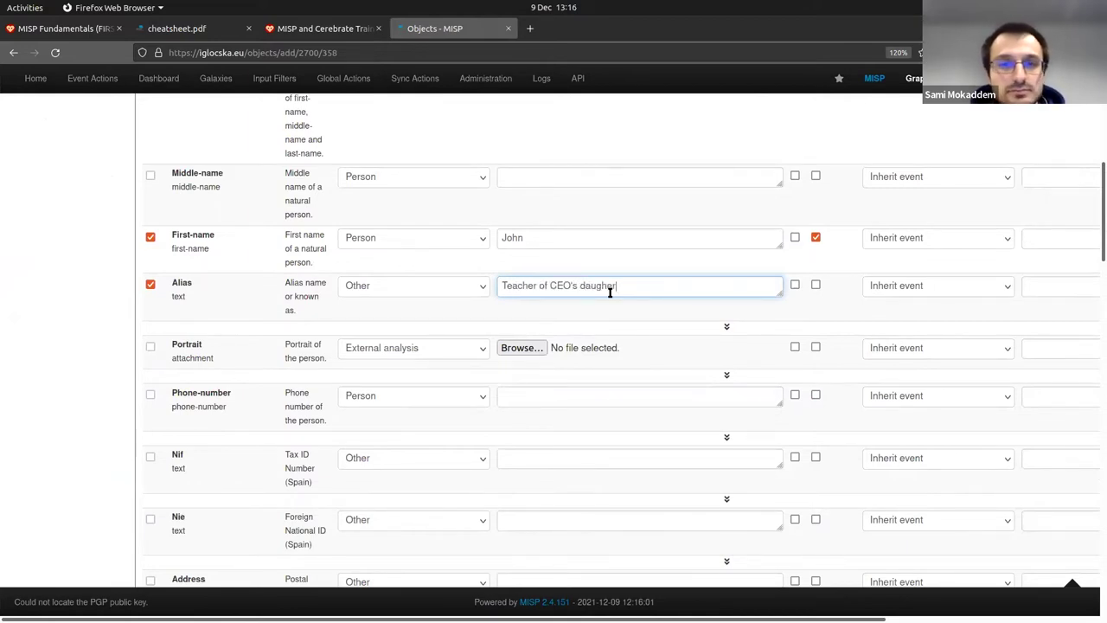
Fill in the person object's E-mail value with the spoofed sender address from the incident report in HedgeDoc
{"action": "scroll", "coordinate": [486, 282], "scroll_direction": "down", "scroll_amount": 1}
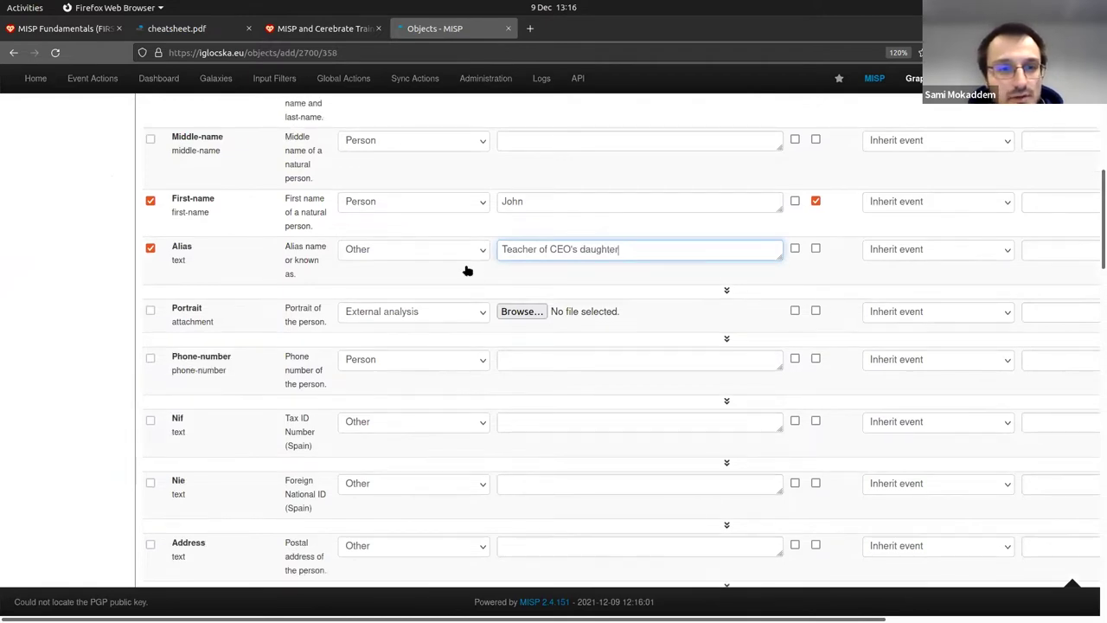
{"action": "scroll", "coordinate": [452, 251], "scroll_direction": "down", "scroll_amount": 4}
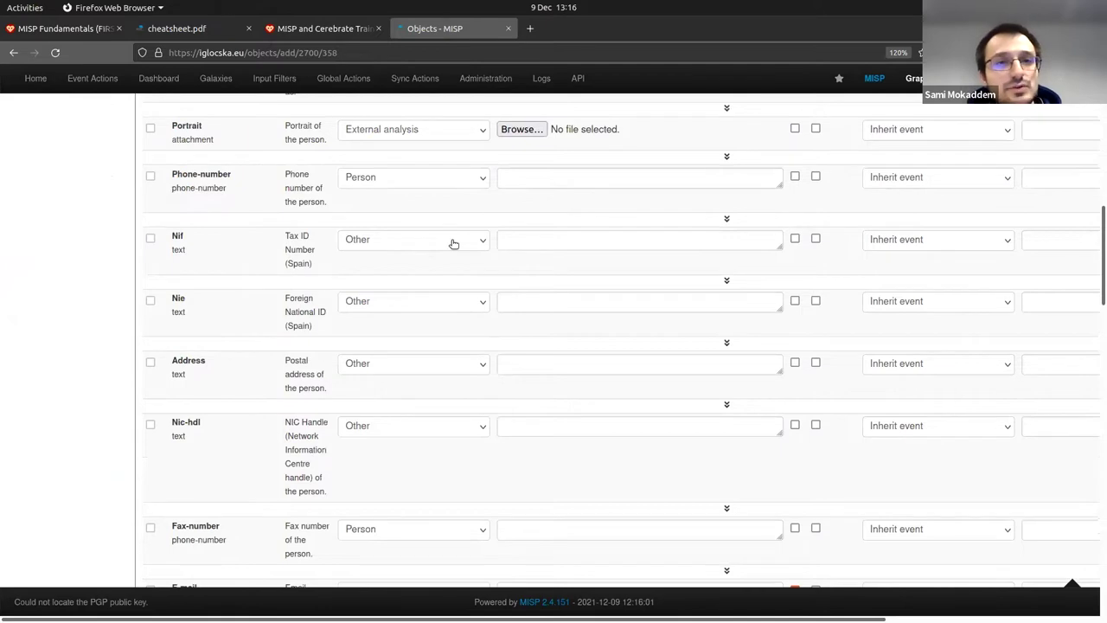
{"action": "scroll", "coordinate": [453, 243], "scroll_direction": "down", "scroll_amount": 9}
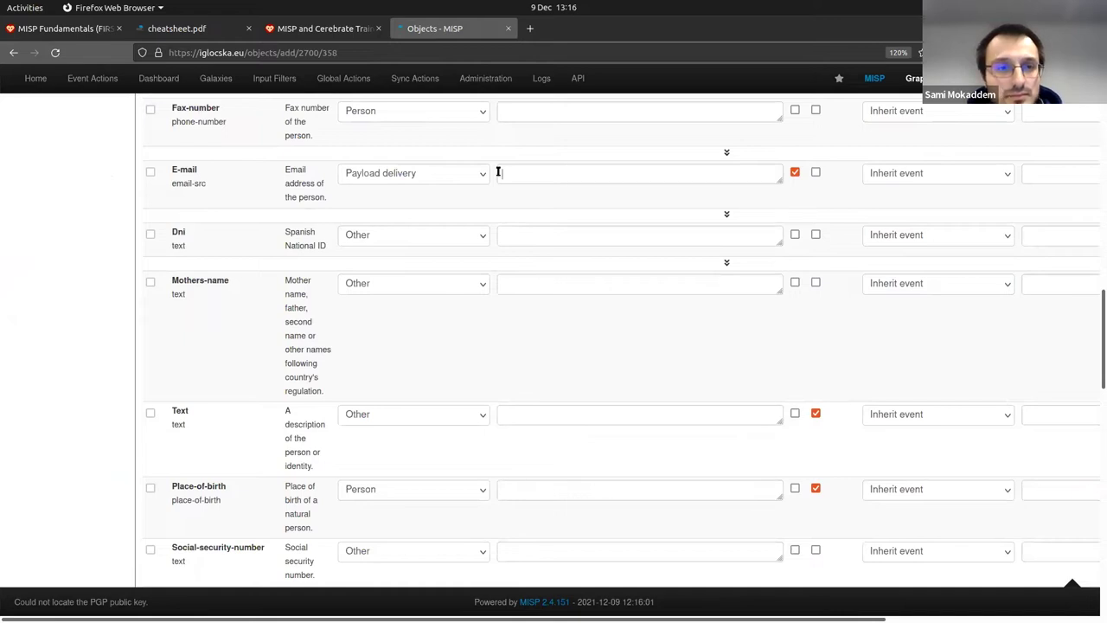
{"action": "key", "text": "ctrl+Page_Up"}
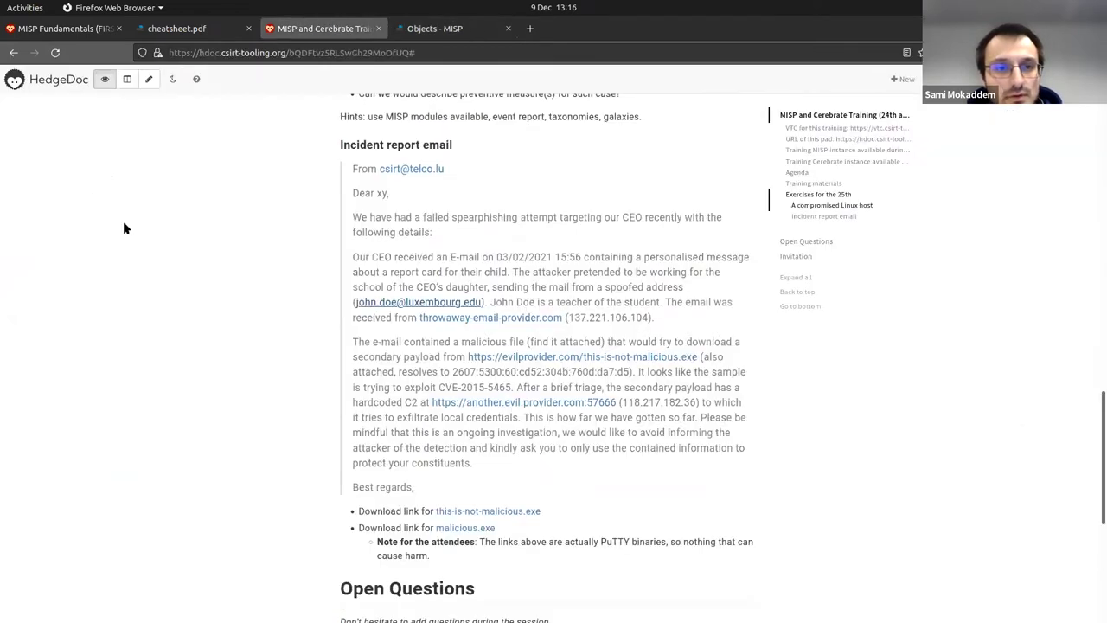
{"action": "key", "text": "ctrl+Page_Down"}
Set the person's gender to Male, submit the form, and create the person object in the event
{"action": "scroll", "coordinate": [603, 272], "scroll_direction": "down", "scroll_amount": 1}
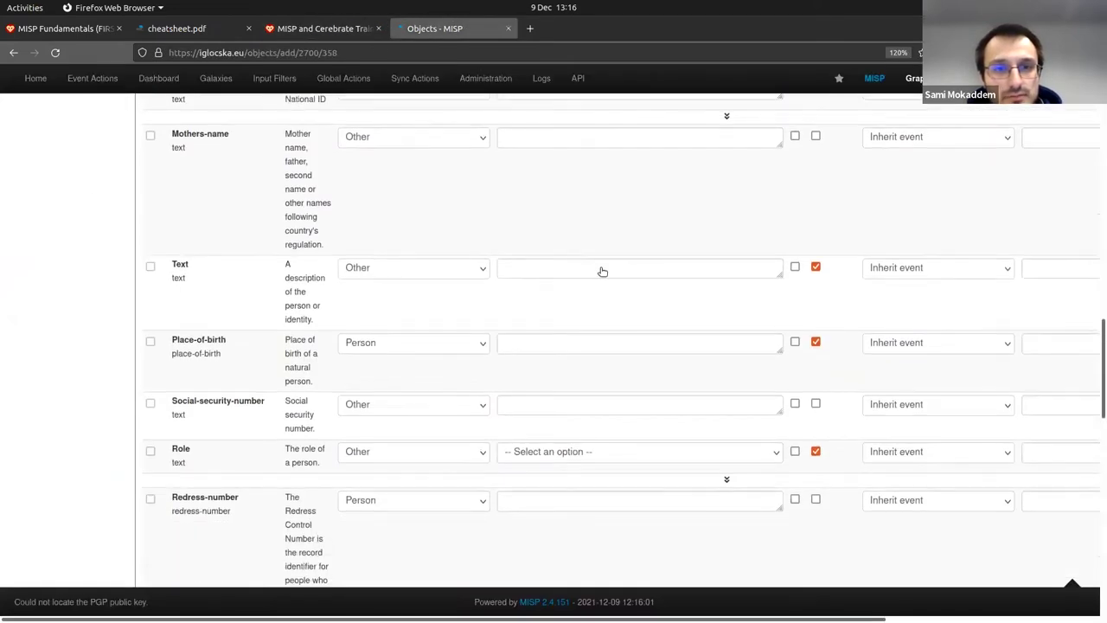
{"action": "scroll", "coordinate": [533, 301], "scroll_direction": "down", "scroll_amount": 10}
{"action": "left_click", "coordinate": [537, 258]}
{"action": "left_click", "coordinate": [536, 300]}
{"action": "left_click", "coordinate": [167, 563]}
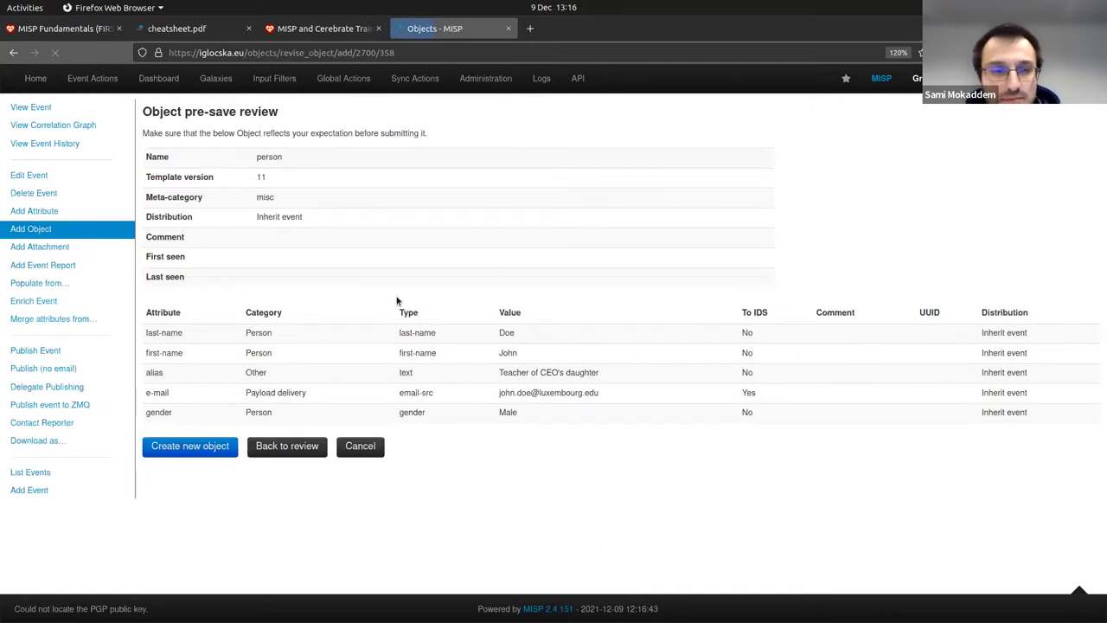
{"action": "left_click", "coordinate": [208, 446]}
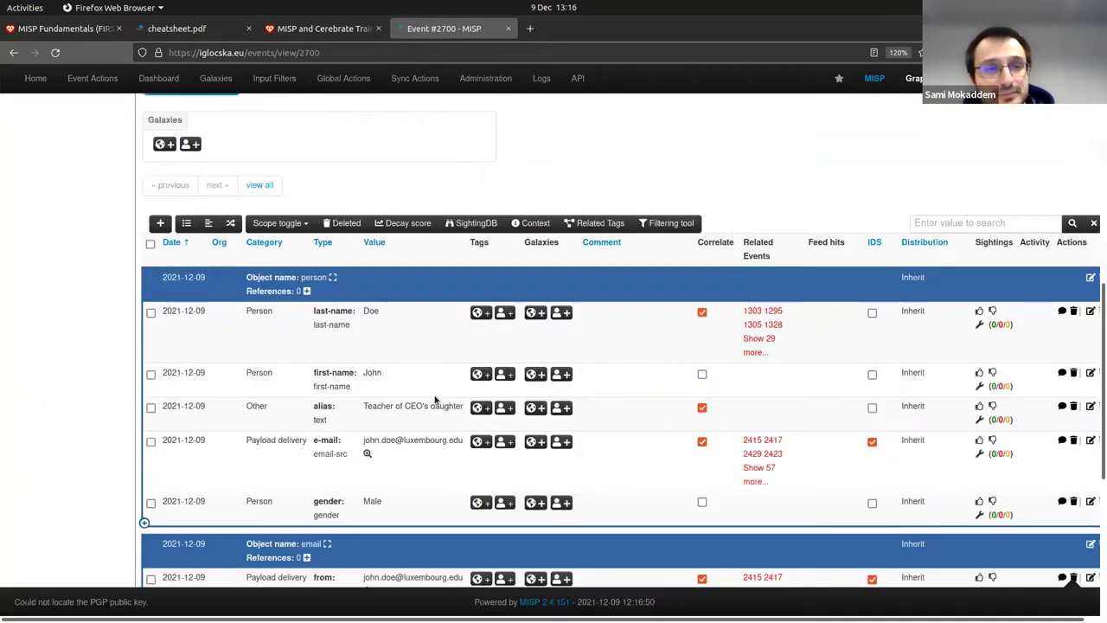
Check the incident report for the sending email provider, and start adding an object in MISP with the domain-ip template, searching for "dom"
{"action": "key", "text": "ctrl+Page_Up"}
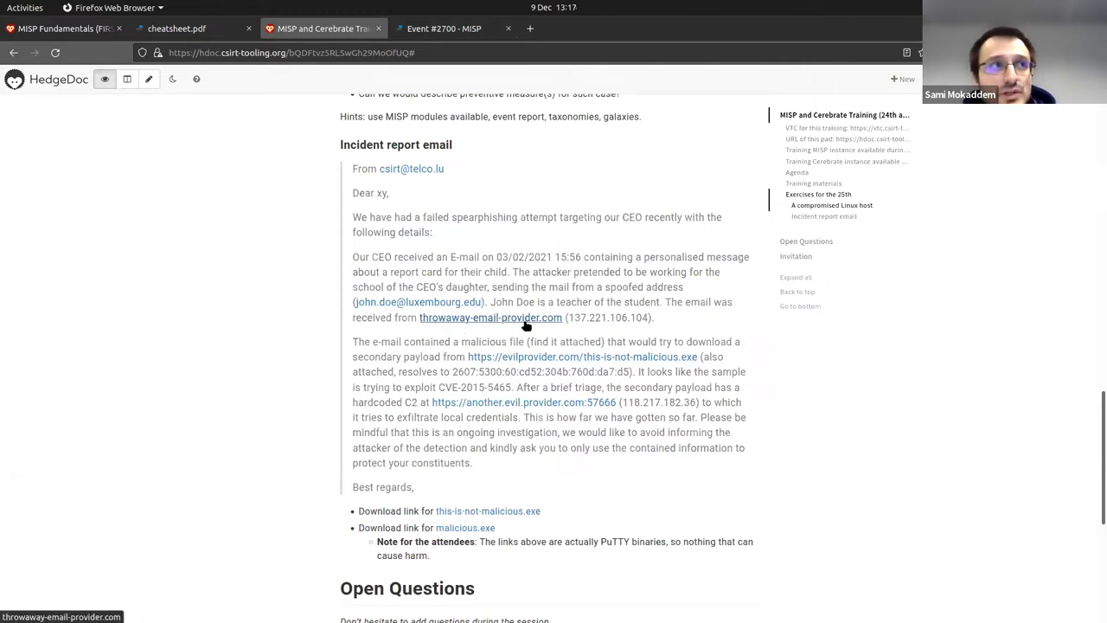
{"action": "left_click", "coordinate": [415, 32]}
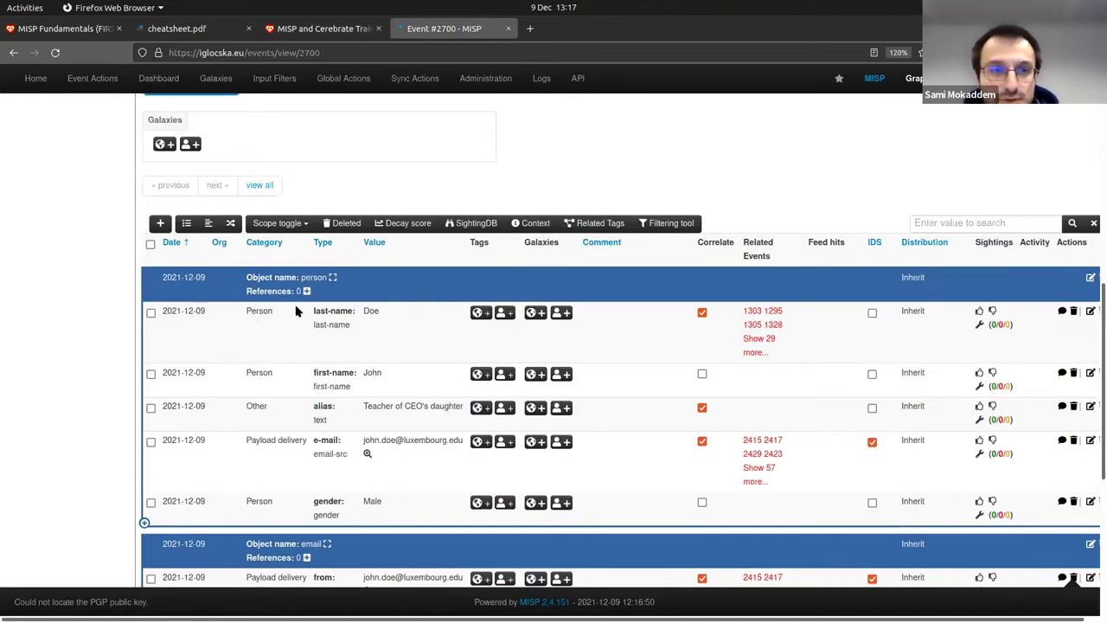
{"action": "scroll", "coordinate": [296, 311], "scroll_direction": "up", "scroll_amount": 10}
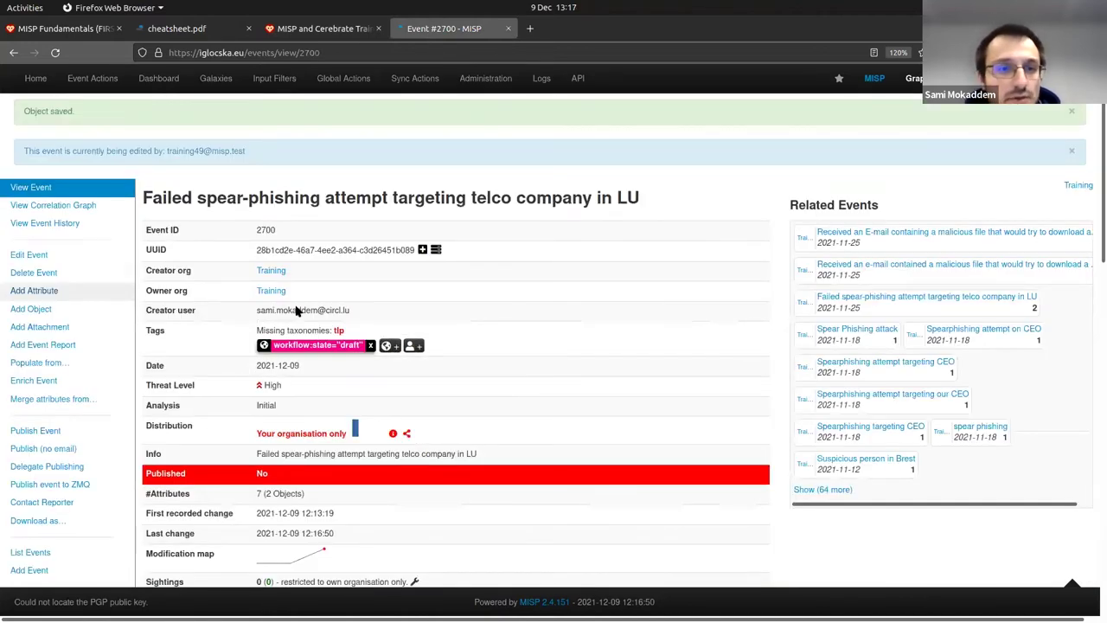
{"action": "type", "text": "odom"}
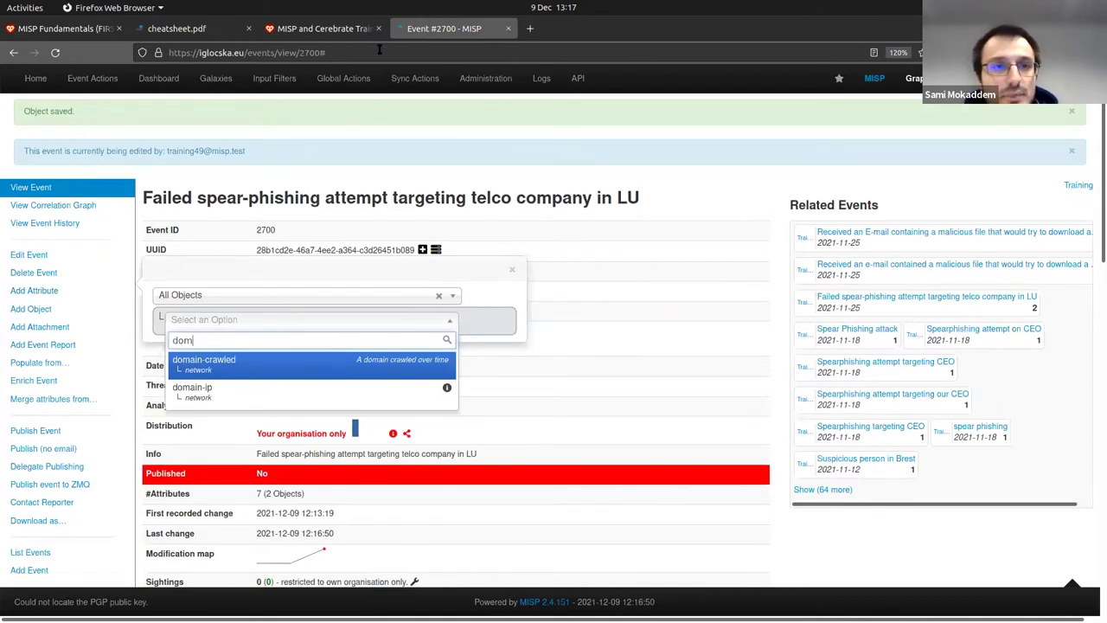
{"action": "key", "text": "Down"}
{"action": "key", "text": "Return"}
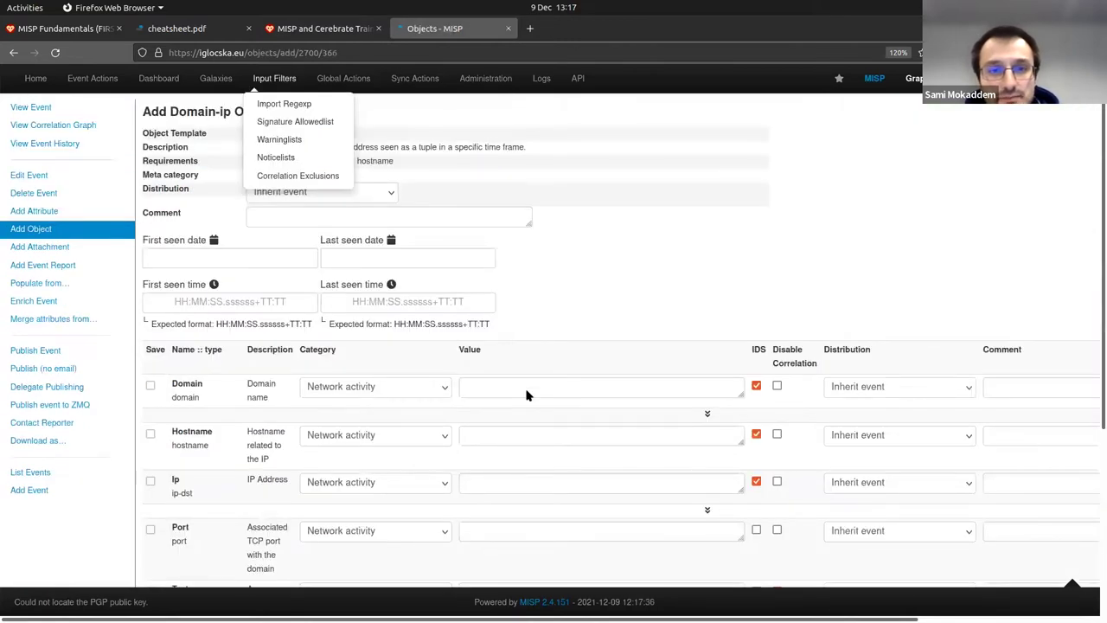
Copy the email provider's domain from the incident report and set the domain-ip object's Domain value to throwaway-email-provider.com
{"action": "key", "text": "ctrl+Page_Up"}
{"action": "right_click", "coordinate": [480, 318]}
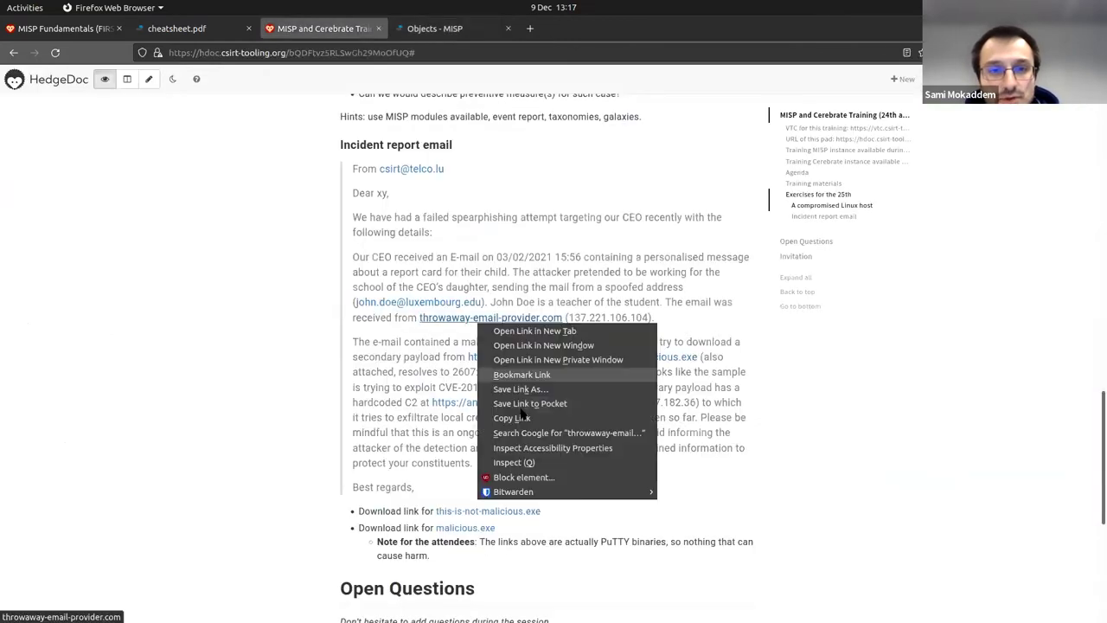
{"action": "key", "text": "Return"}
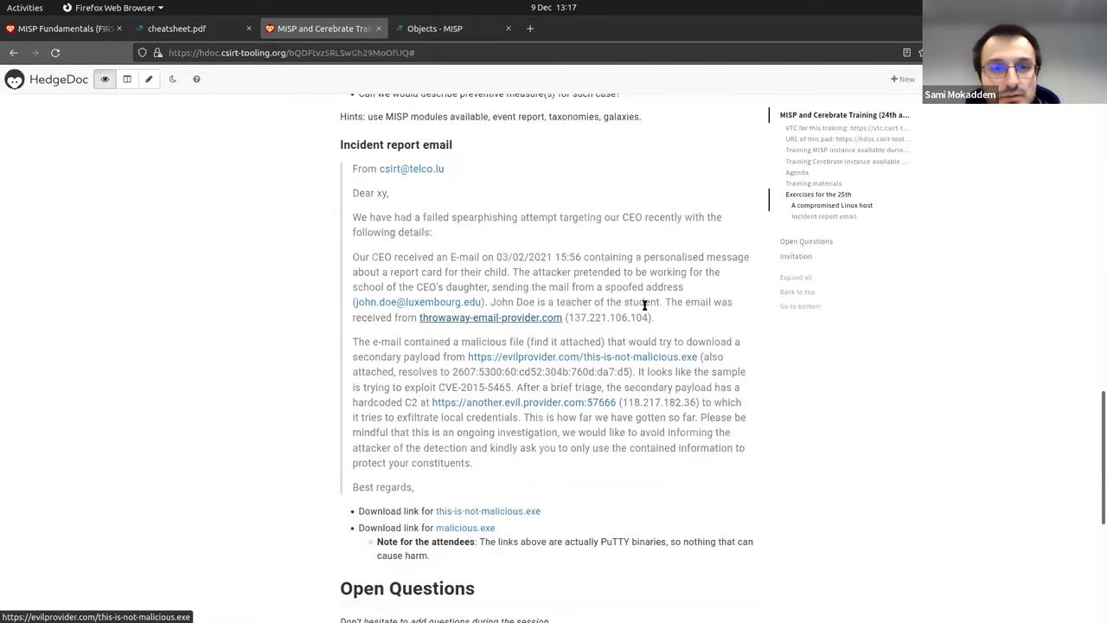
{"action": "key", "text": "ctrl+Page_Down"}
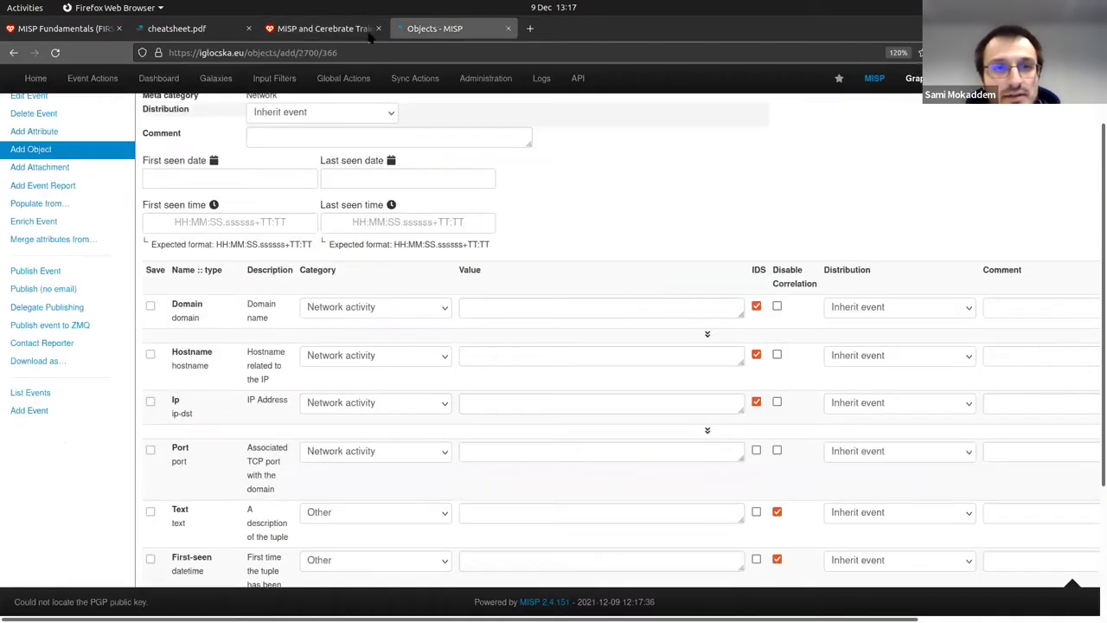
{"action": "left_click", "coordinate": [568, 314]}
{"action": "key", "text": "ctrl+v"}
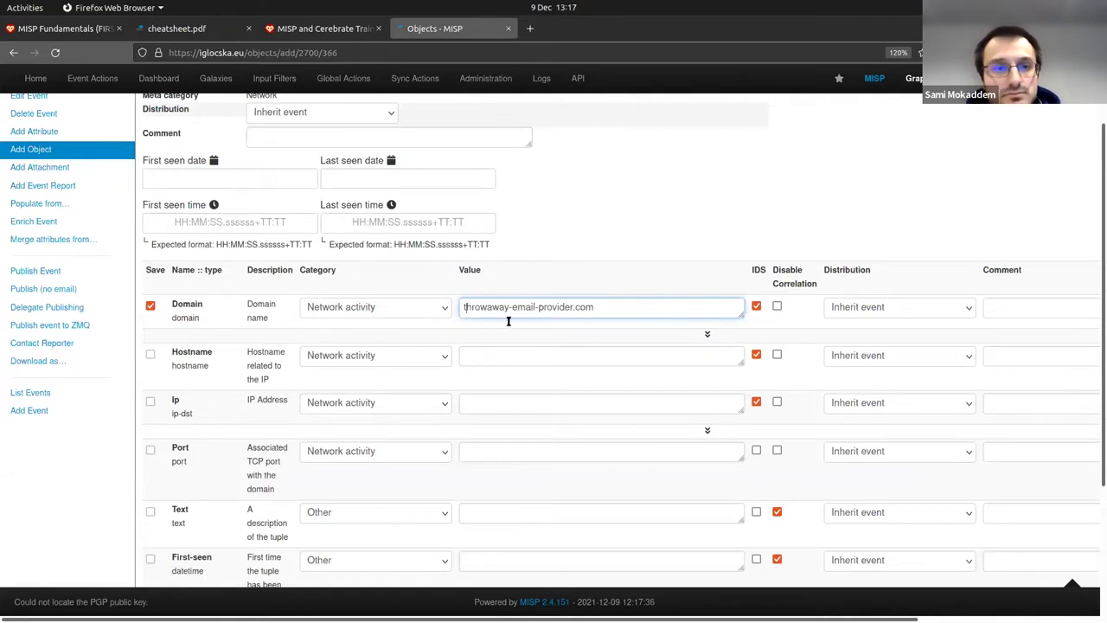
Set the domain-ip object's Ip value to 137.221.106.104 from the incident report, and save the object to the event
{"action": "key", "text": "ctrl+Page_Up"}
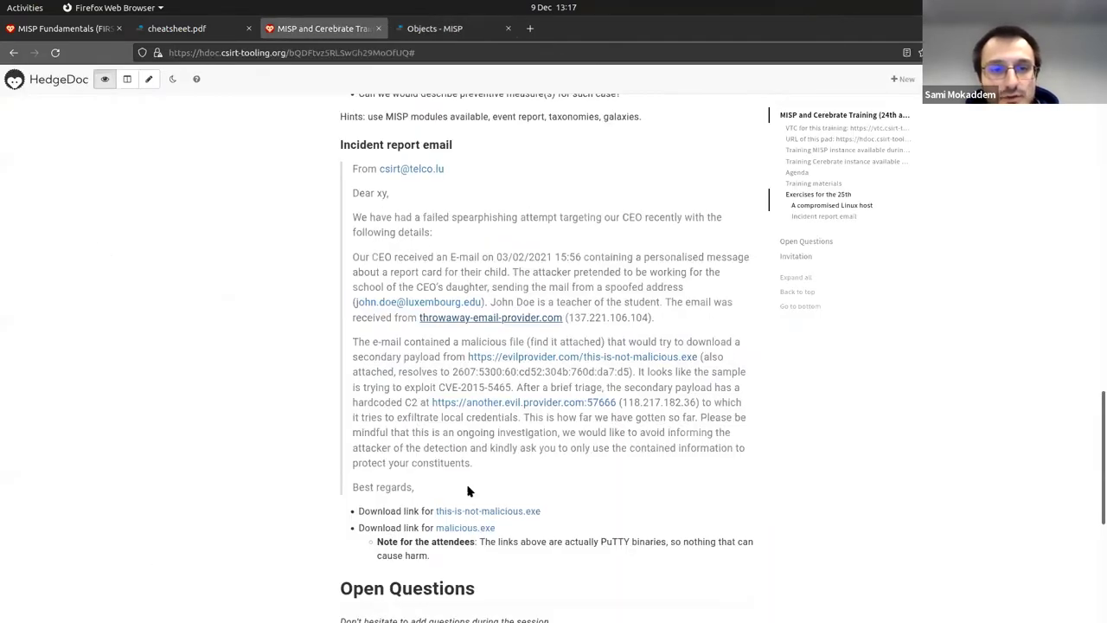
{"action": "key", "text": "ctrl+Page_Down"}
{"action": "key", "text": "Return"}
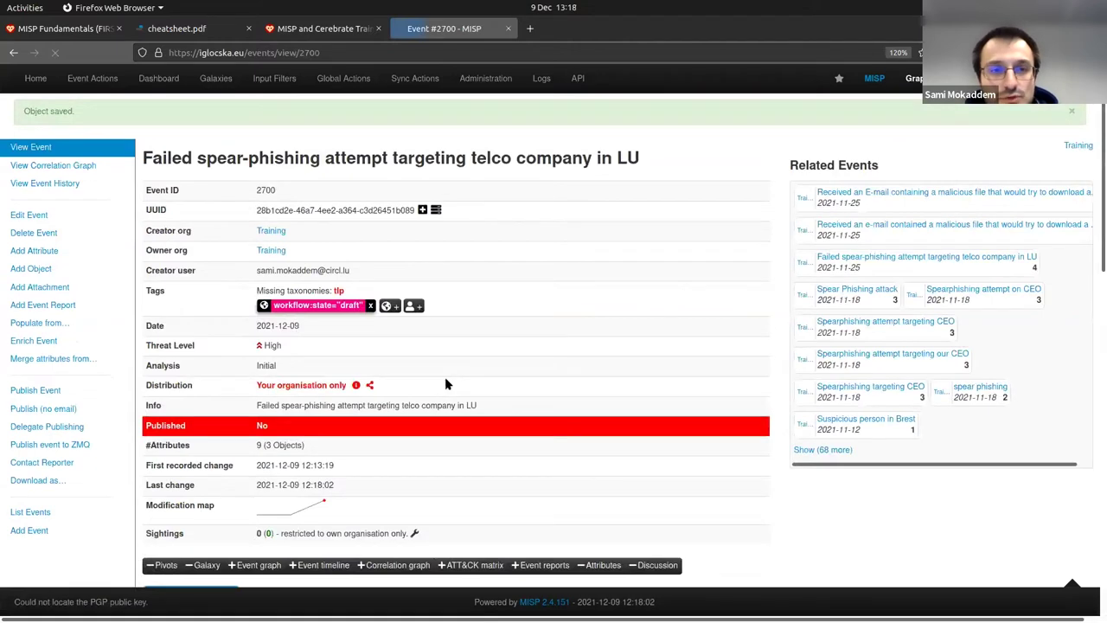
Check the event's domain-ip object, and read the incident report's paragraph and download links about the malicious file attached to the e-mail
{"action": "left_click", "coordinate": [324, 29]}
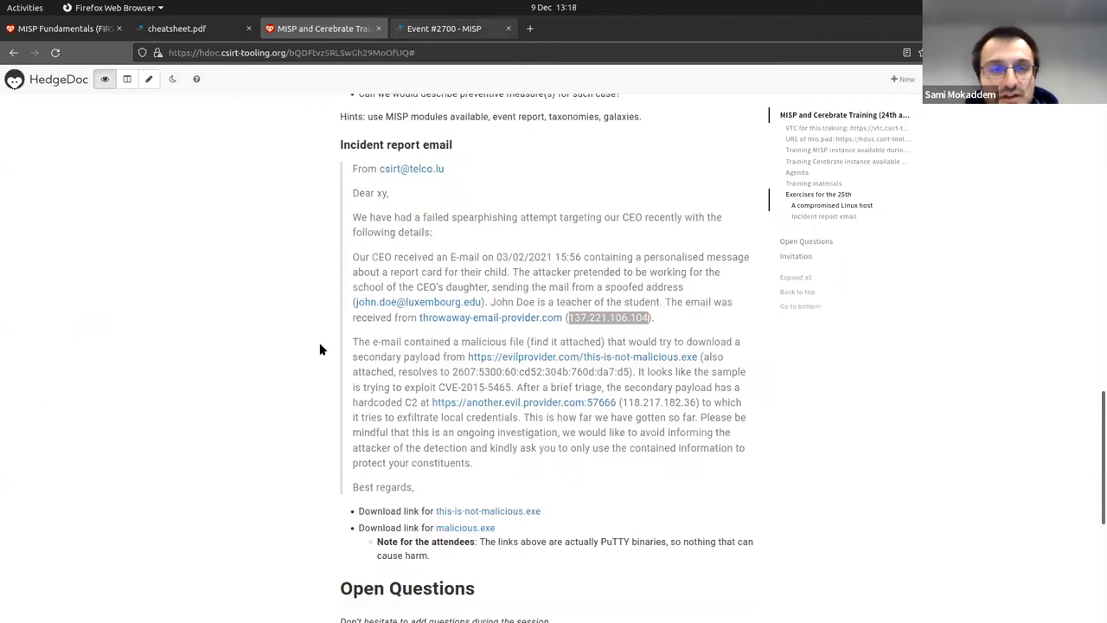
{"action": "key", "text": "ctrl+Tab"}
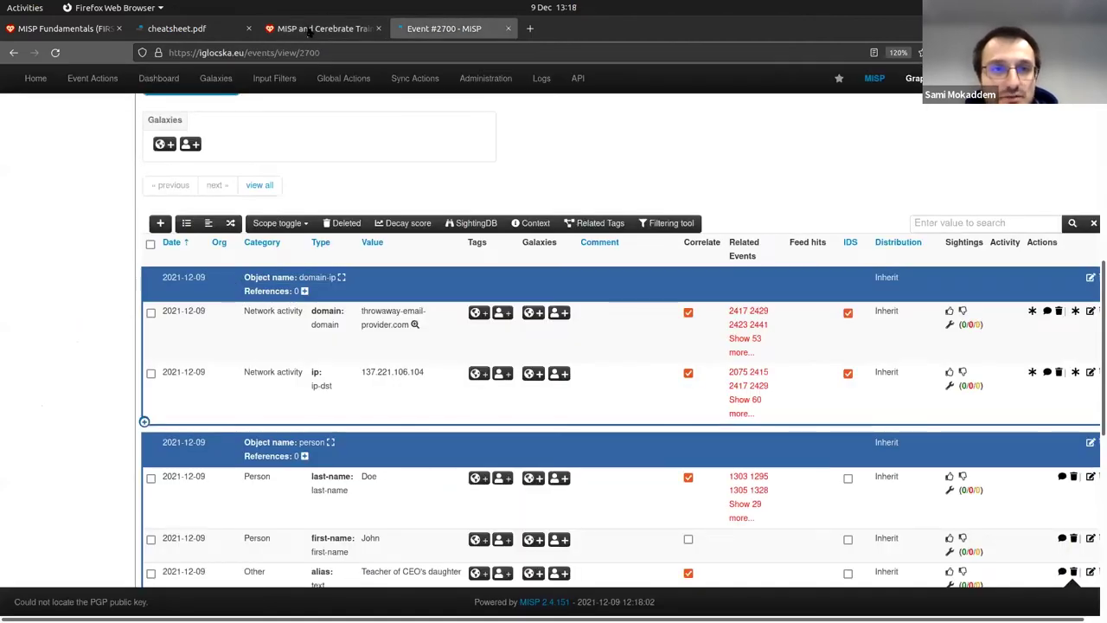
{"action": "key", "text": "ctrl+shift+Tab"}
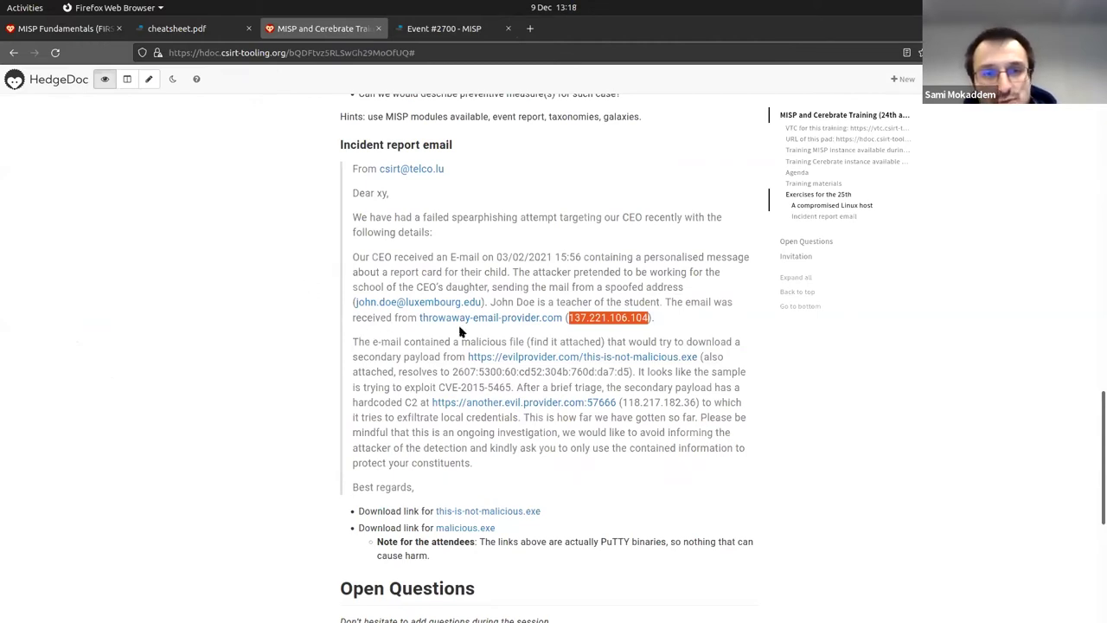
{"action": "left_click_drag", "start_coordinate": [352, 341], "coordinate": [505, 341]}
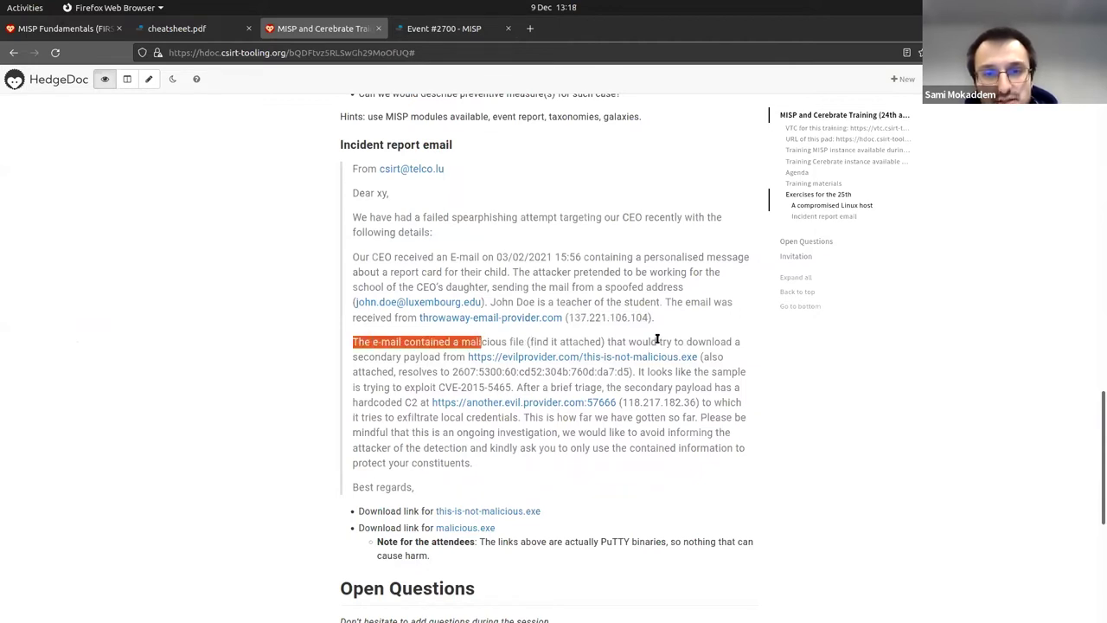
{"action": "left_click", "coordinate": [607, 340]}
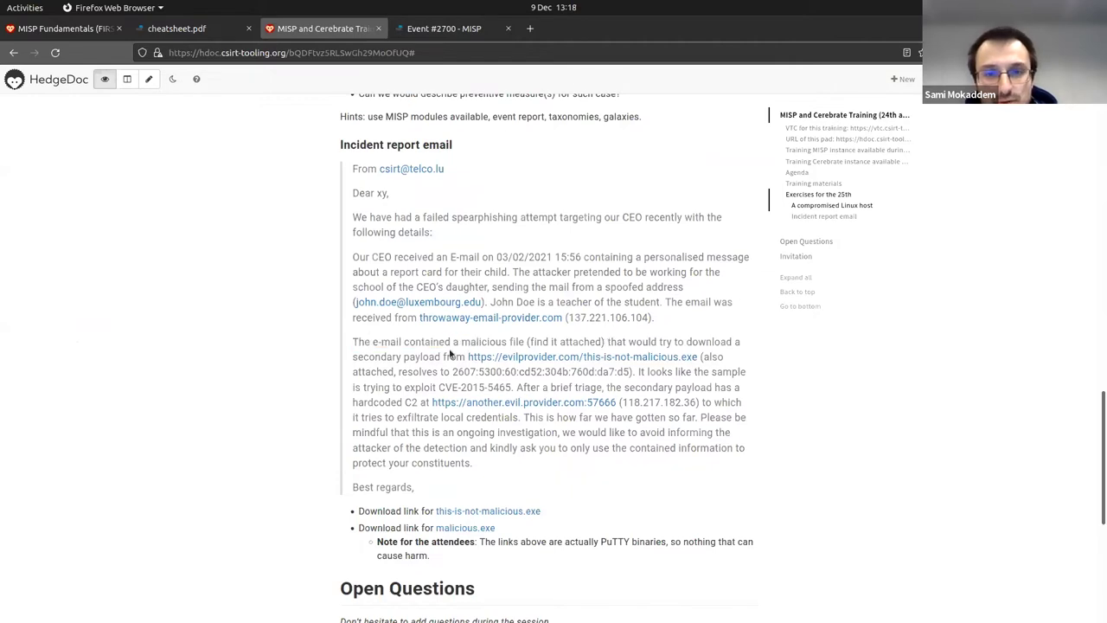
{"action": "scroll", "coordinate": [376, 260], "scroll_direction": "down", "scroll_amount": 1}
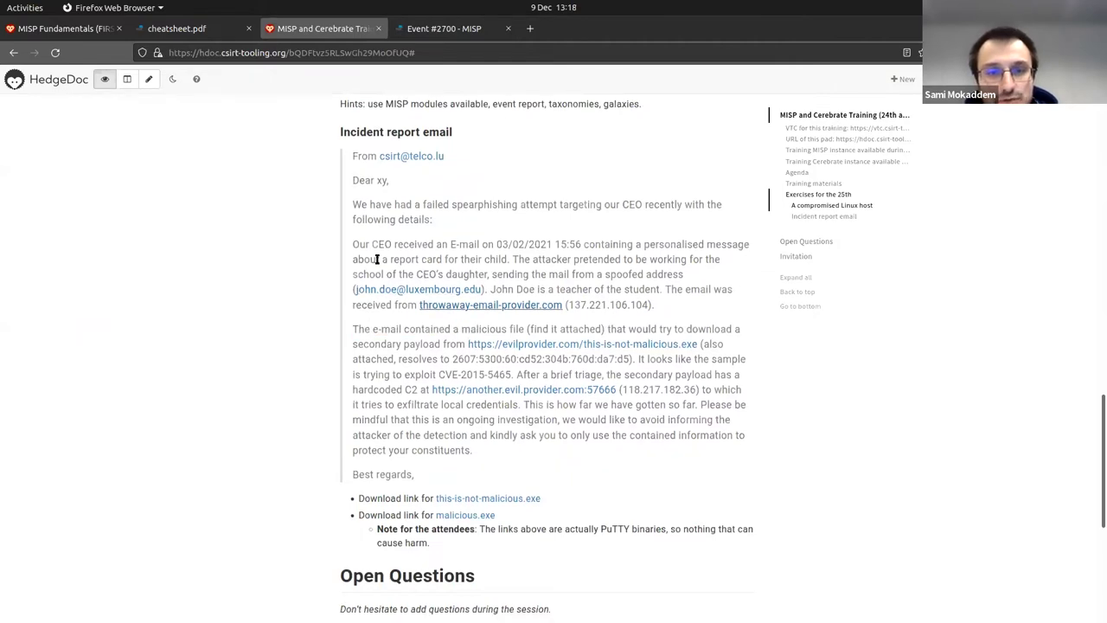
{"action": "scroll", "coordinate": [377, 259], "scroll_direction": "down", "scroll_amount": 1}
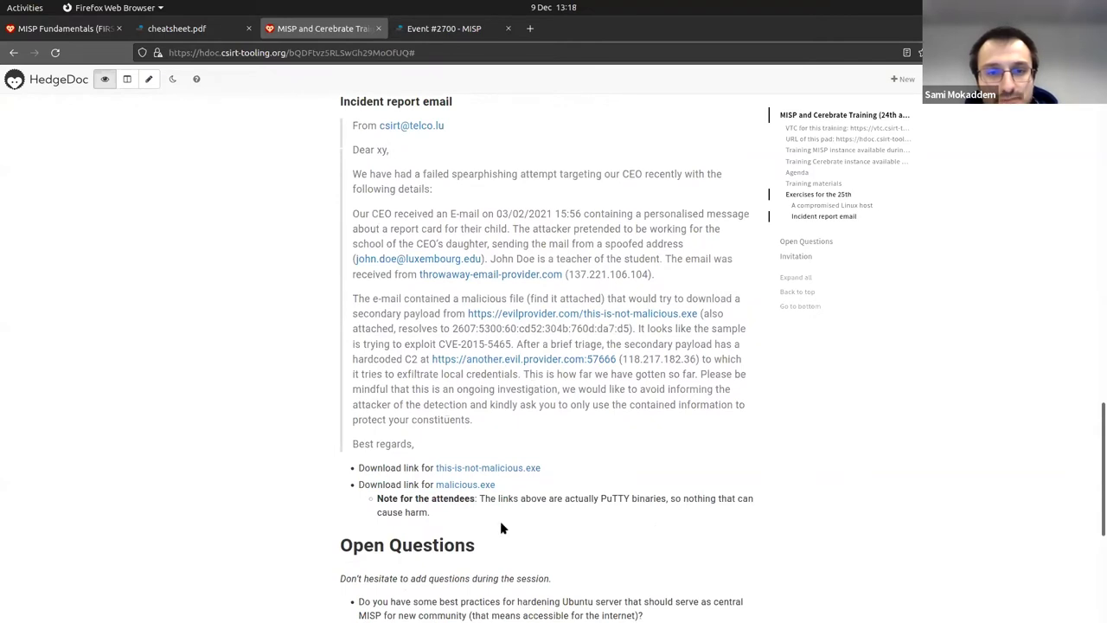
{"action": "scroll", "coordinate": [500, 521], "scroll_direction": "up", "scroll_amount": 1}
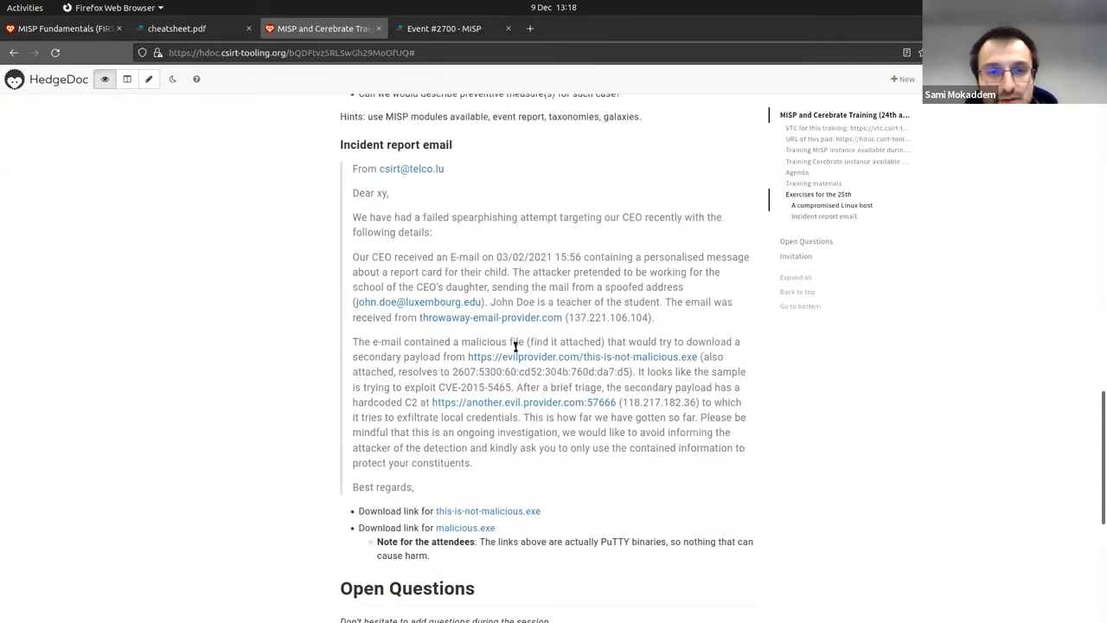
Download the malicious.exe sample from its link below the incident report
{"action": "middle_click", "coordinate": [451, 528]}
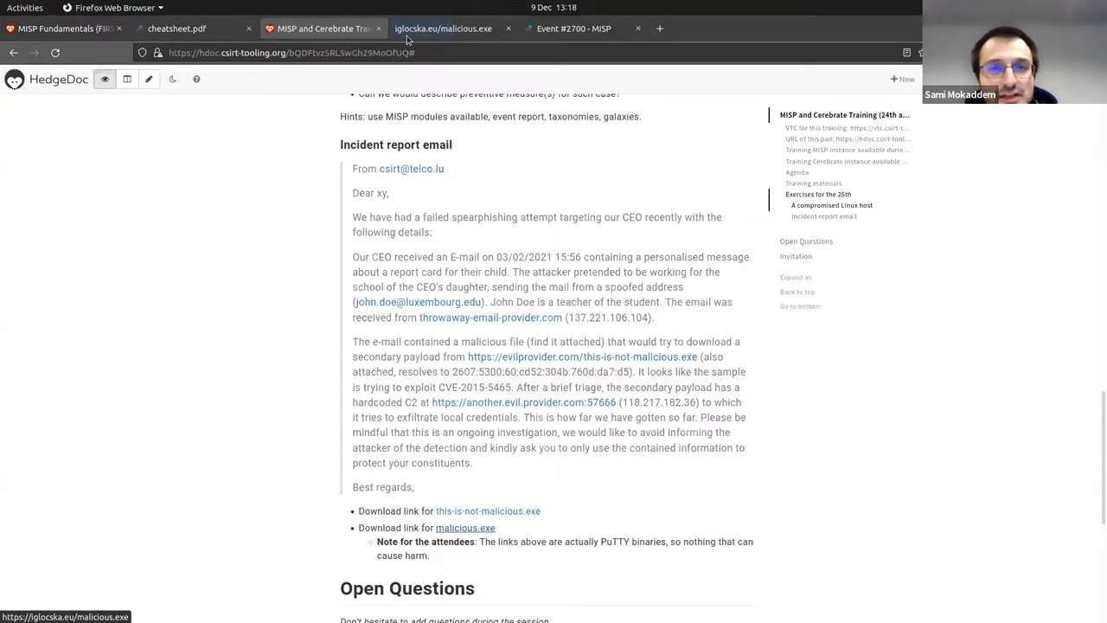
{"action": "key", "text": "Escape"}
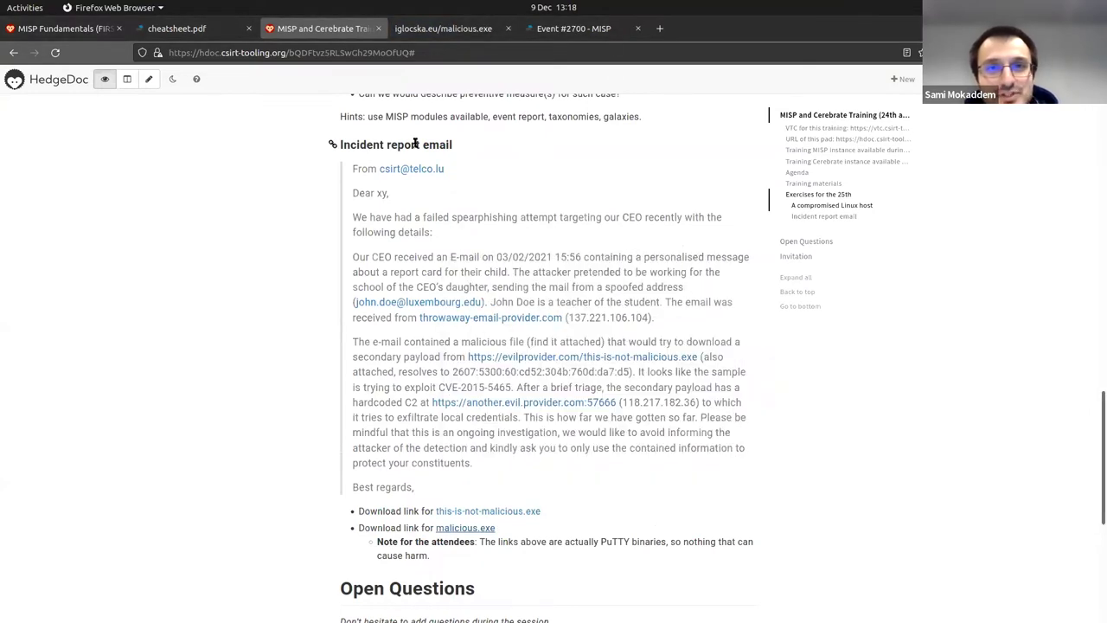
{"action": "key", "text": "ctrl+Tab"}
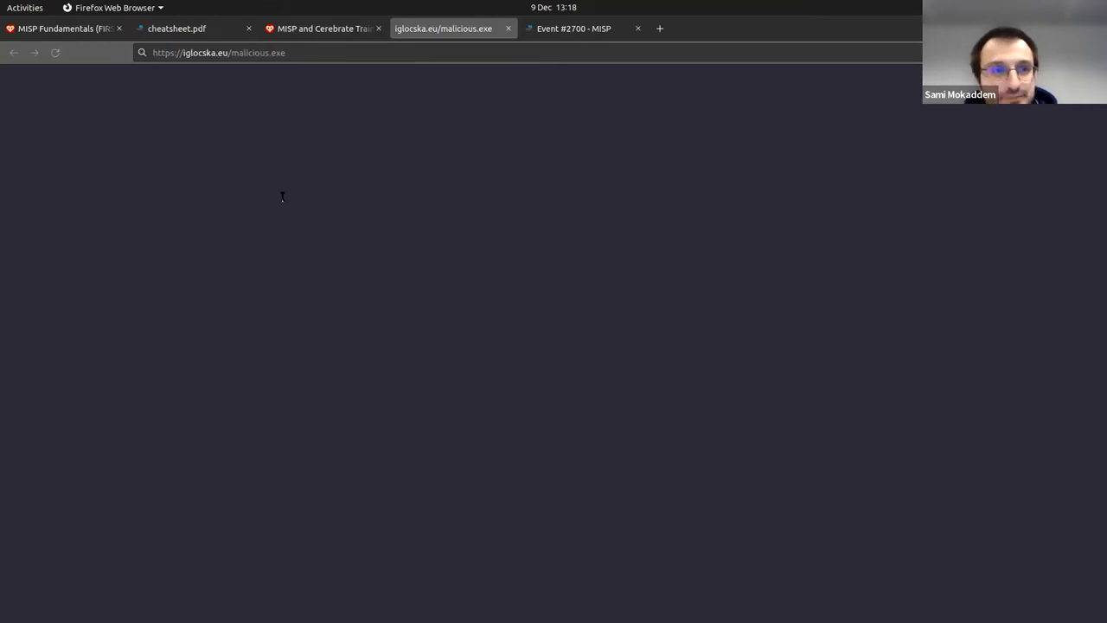
Return to the MISP event and start adding an attachment with the category Payload delivery
{"action": "key", "text": "ctrl+Tab"}
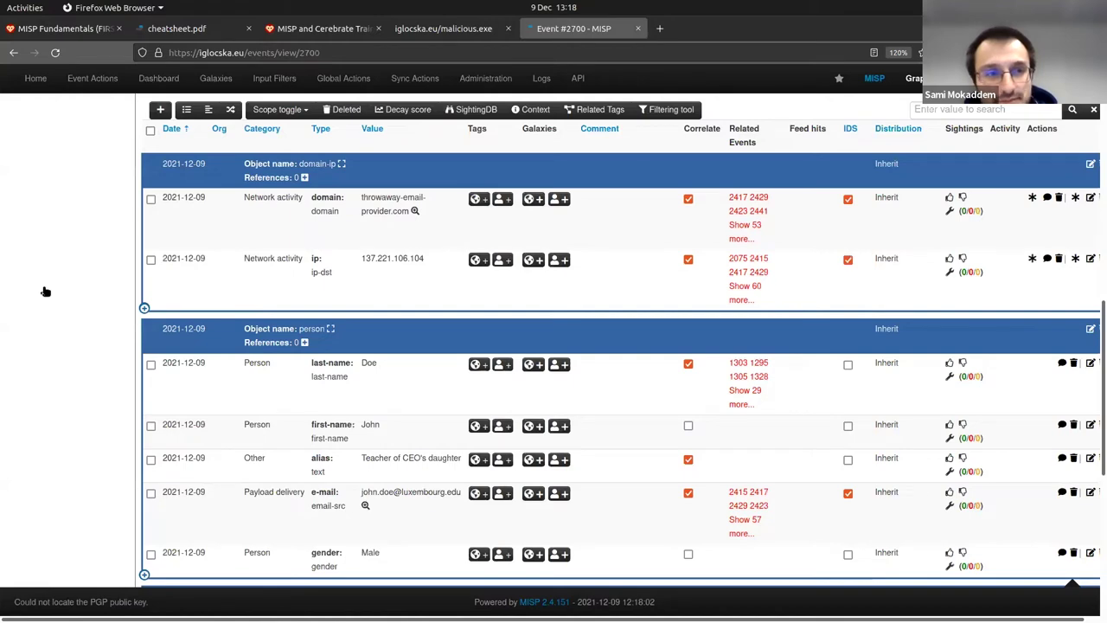
{"action": "key", "text": "F5"}
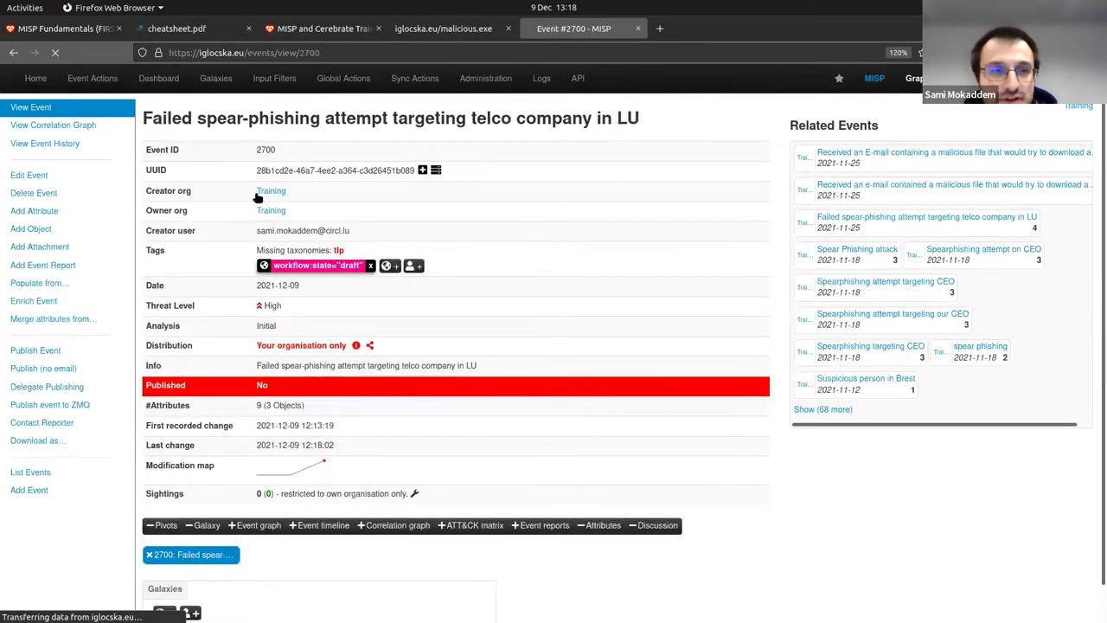
{"action": "left_click", "coordinate": [213, 168]}
{"action": "left_click", "coordinate": [213, 205]}
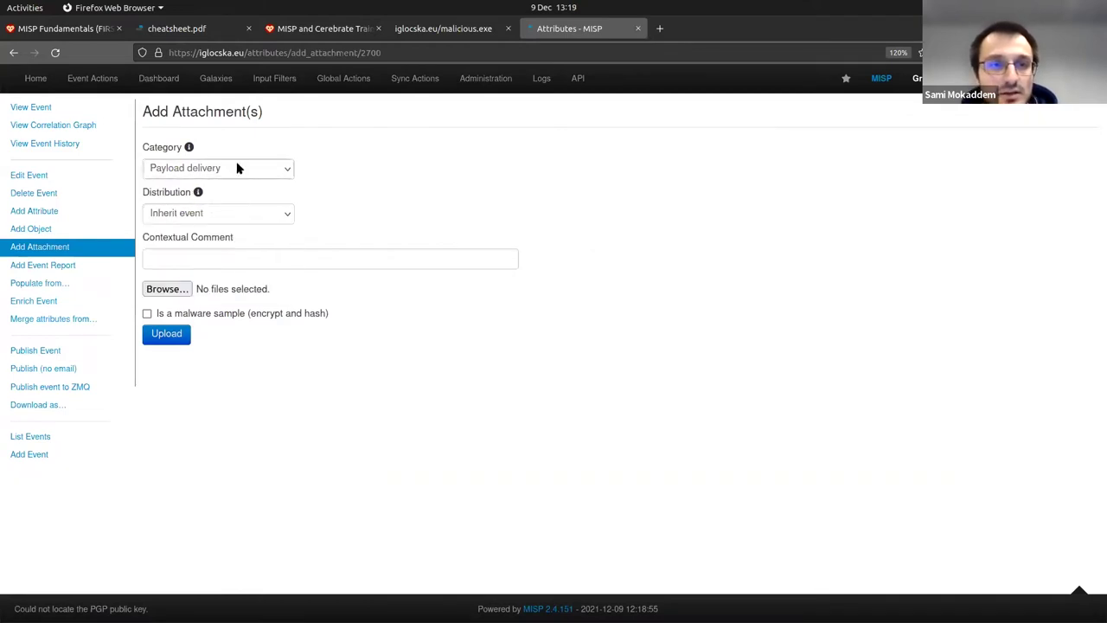
{"action": "left_click", "coordinate": [239, 167]}
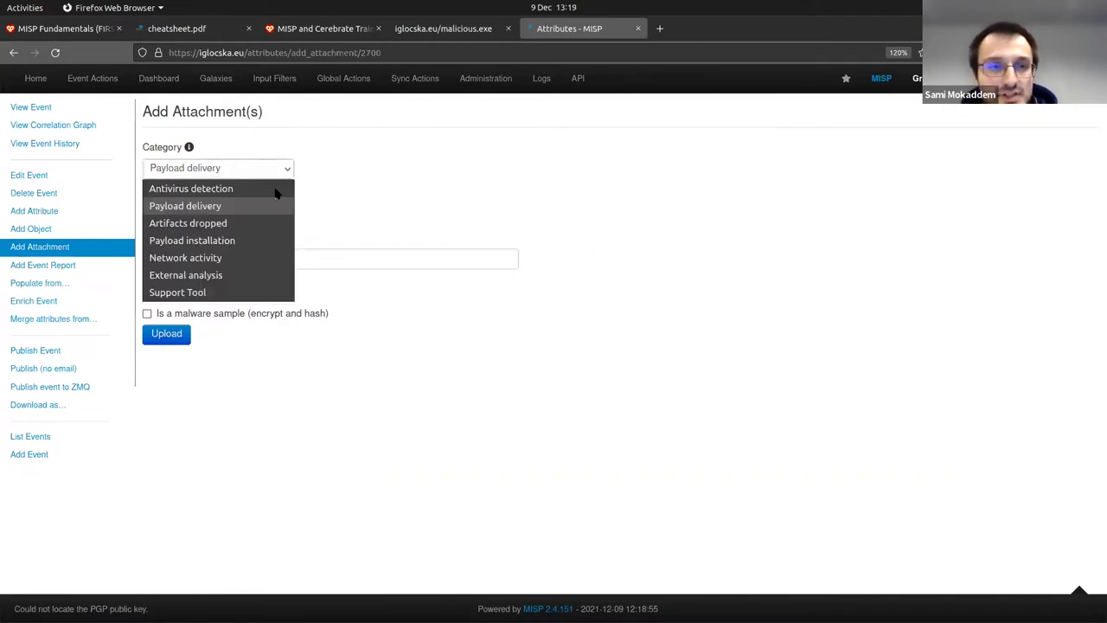
{"action": "left_click", "coordinate": [227, 207]}
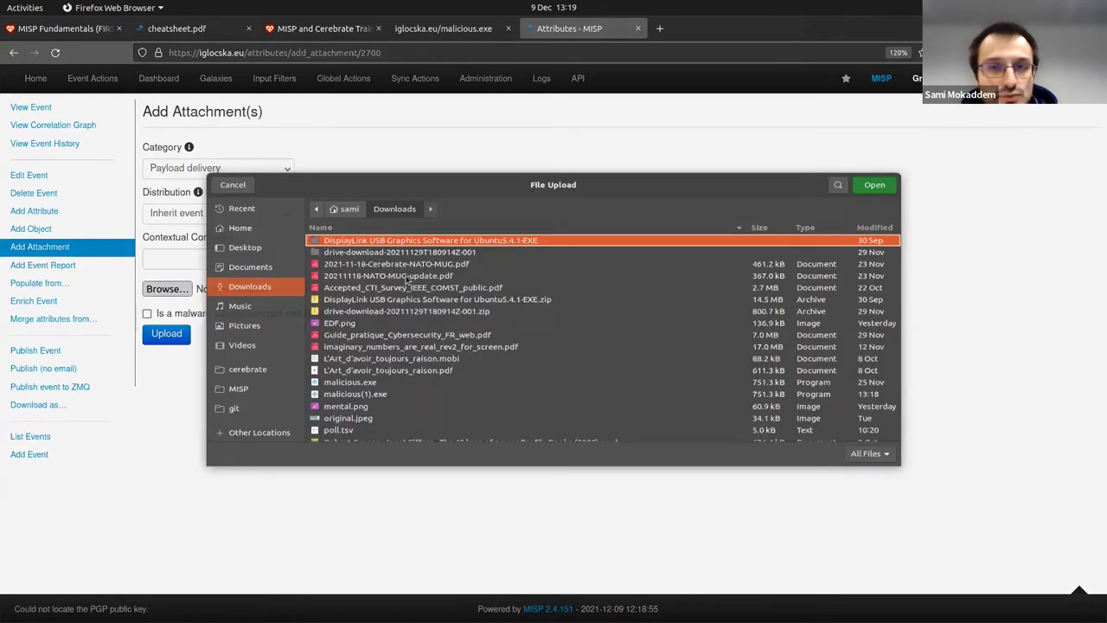
Choose the most recently downloaded file, malicious(1).exe, as the attachment and mark it as a malware sample
{"action": "left_click", "coordinate": [885, 218]}
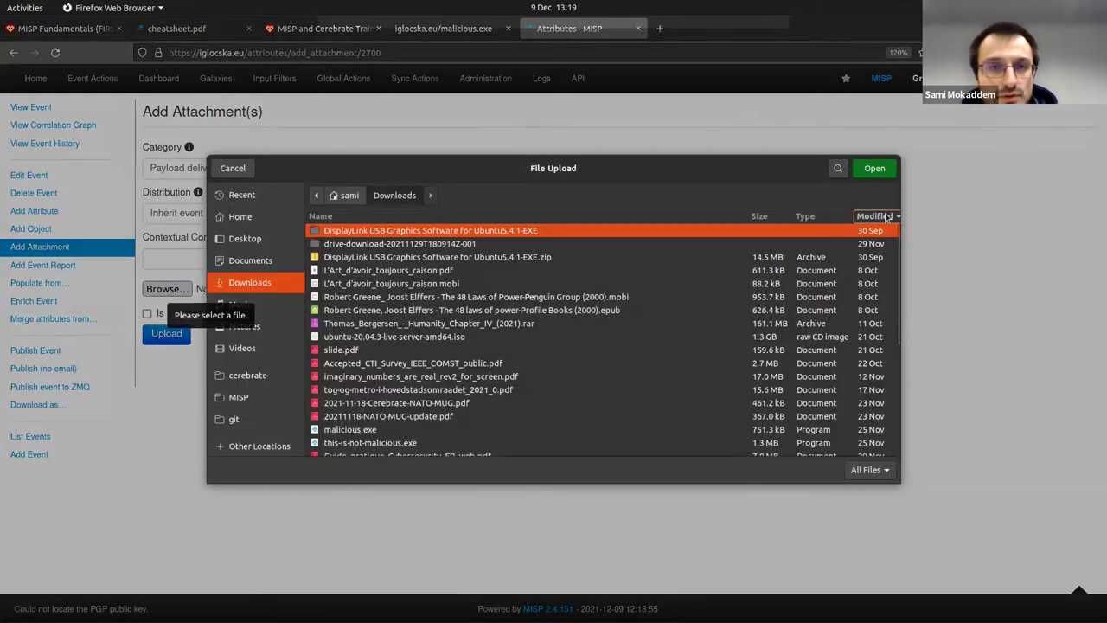
{"action": "left_click", "coordinate": [885, 218]}
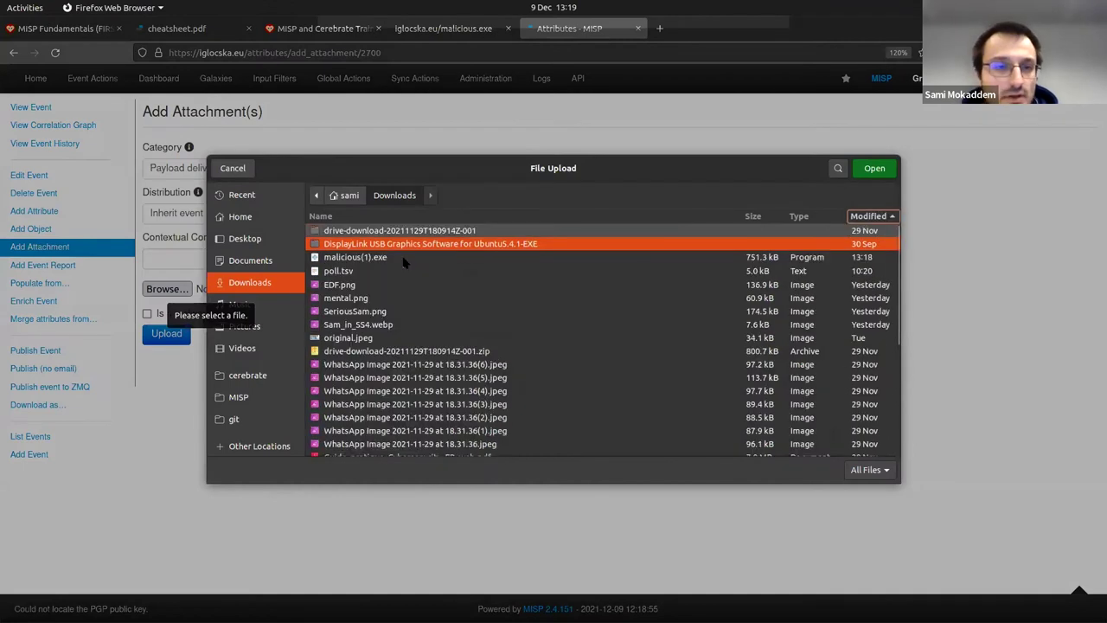
{"action": "key", "text": "Down"}
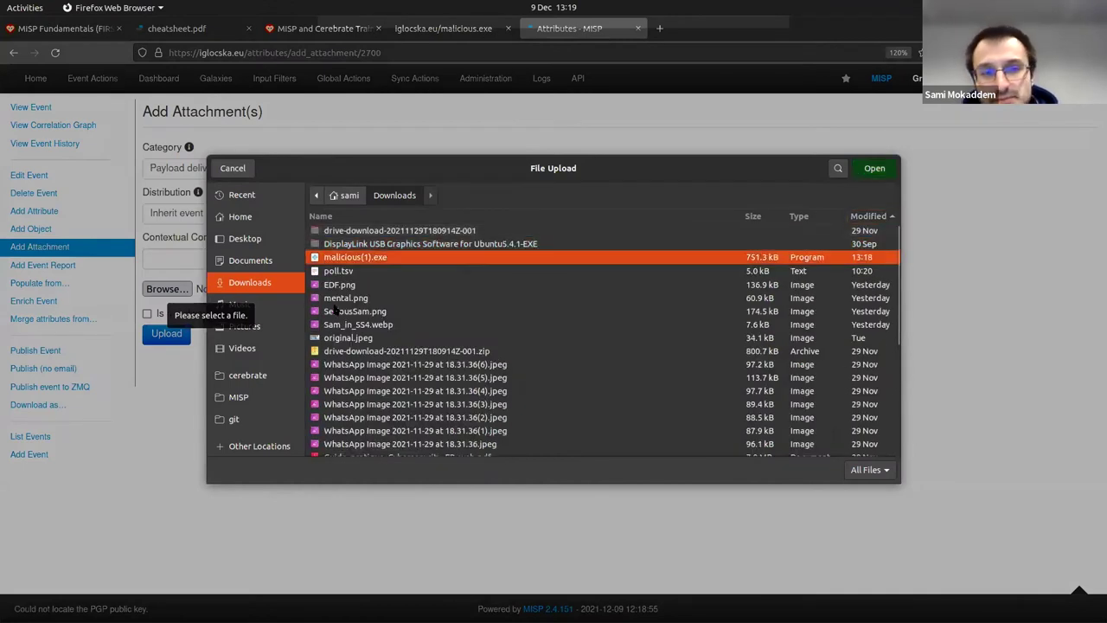
{"action": "key", "text": "Return"}
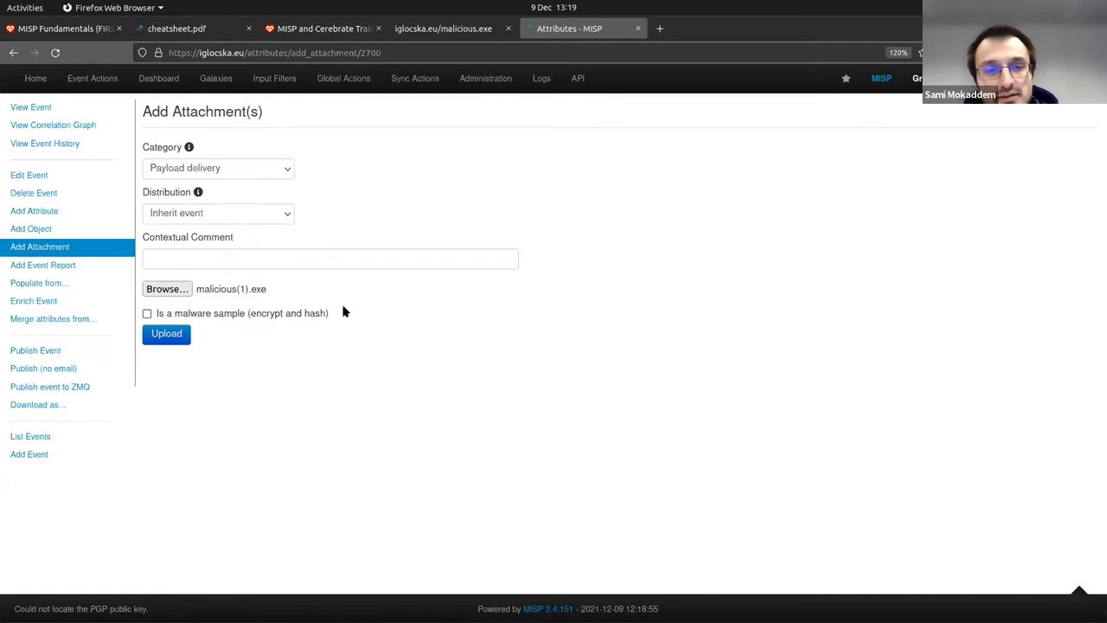
{"action": "left_click", "coordinate": [309, 314]}
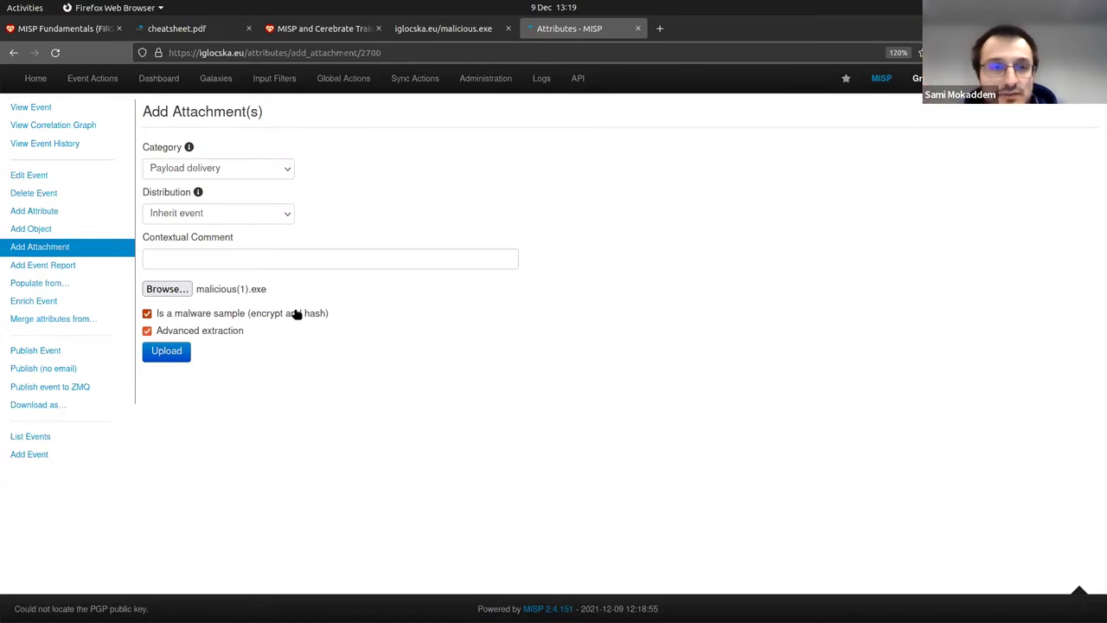
{"action": "left_click", "coordinate": [291, 261]}
{"action": "type", "text": "infect"}
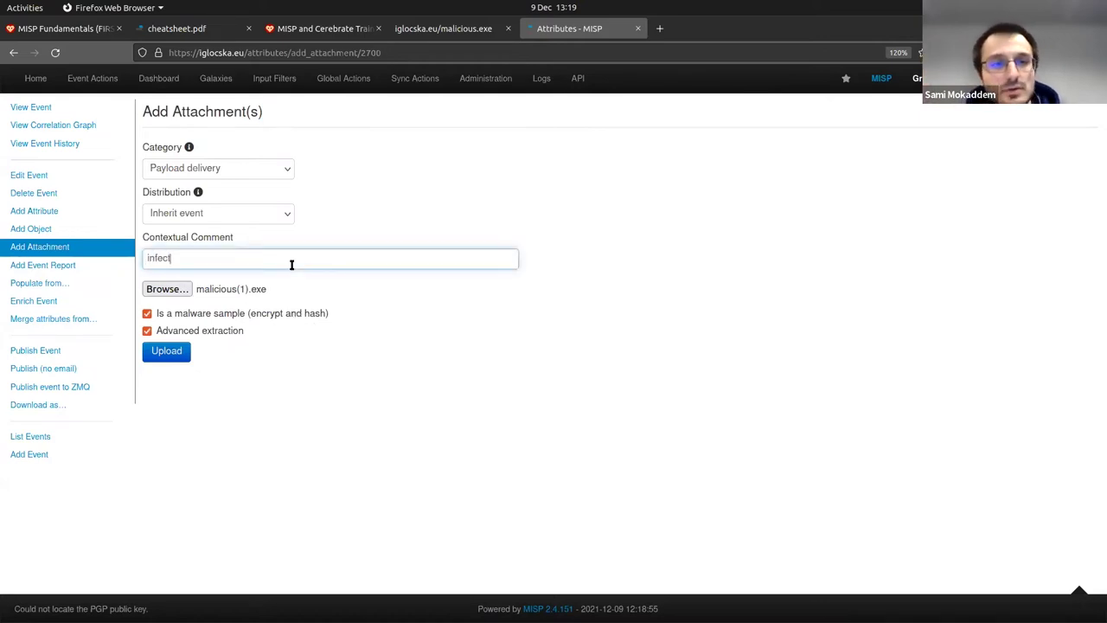
{"action": "key", "text": "BackSpace"}
{"action": "key", "text": "BackSpace"}
{"action": "key", "text": "BackSpace"}
{"action": "key", "text": "BackSpace"}
{"action": "key", "text": "BackSpace"}
{"action": "key", "text": "BackSpace"}
{"action": "left_click", "coordinate": [437, 398]}
Turn off advanced extraction and upload the malware sample to the event
{"action": "left_click", "coordinate": [238, 331]}
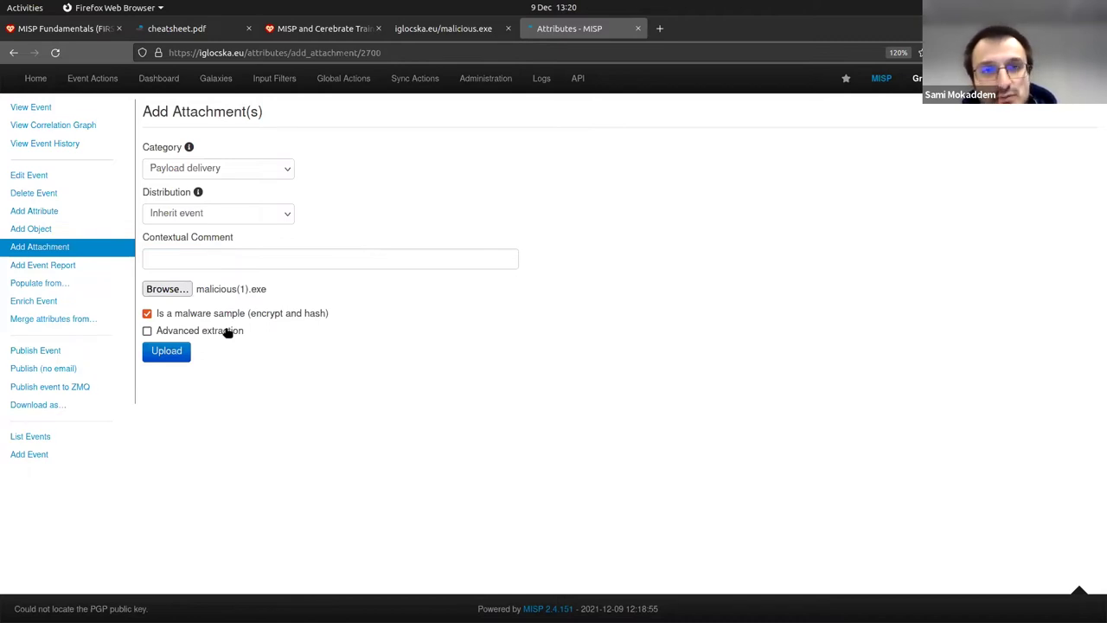
{"action": "left_click", "coordinate": [163, 352]}
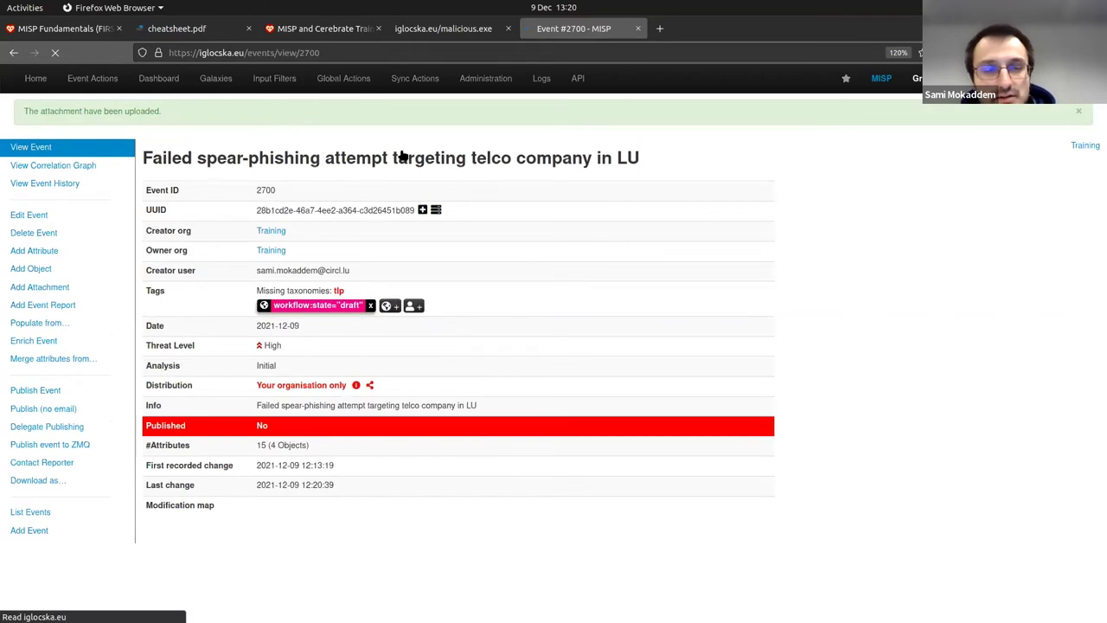
Examine the attributes of the file object made from the uploaded sample, and go back to the incident report in HedgeDoc
{"action": "scroll", "coordinate": [407, 173], "scroll_direction": "down", "scroll_amount": 5}
{"action": "scroll", "coordinate": [426, 191], "scroll_direction": "down", "scroll_amount": 3}
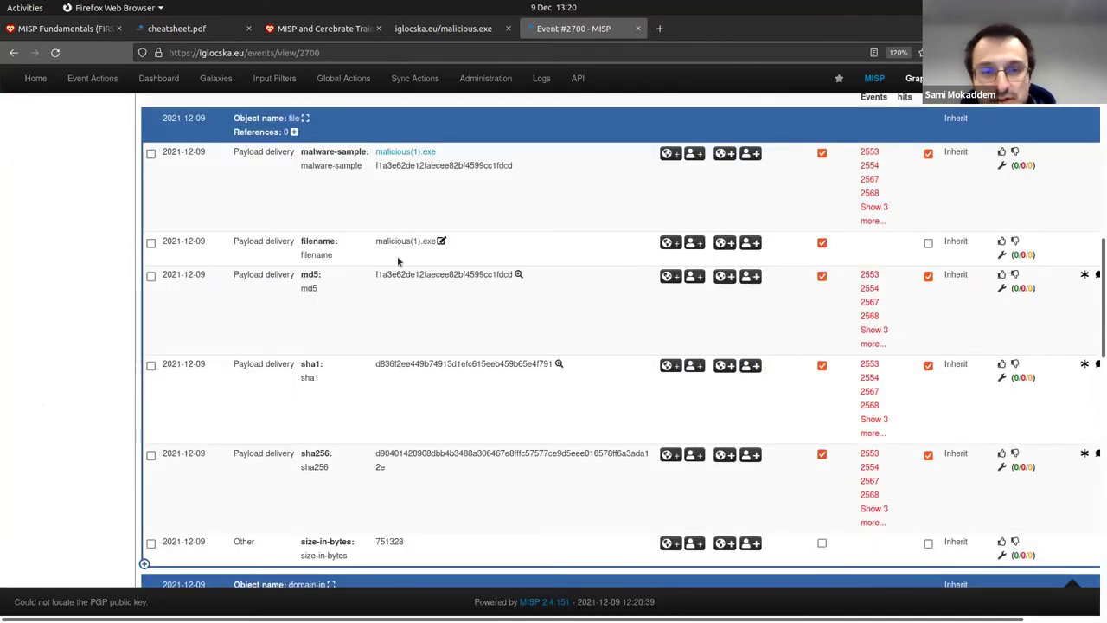
{"action": "scroll", "coordinate": [461, 393], "scroll_direction": "down", "scroll_amount": 1}
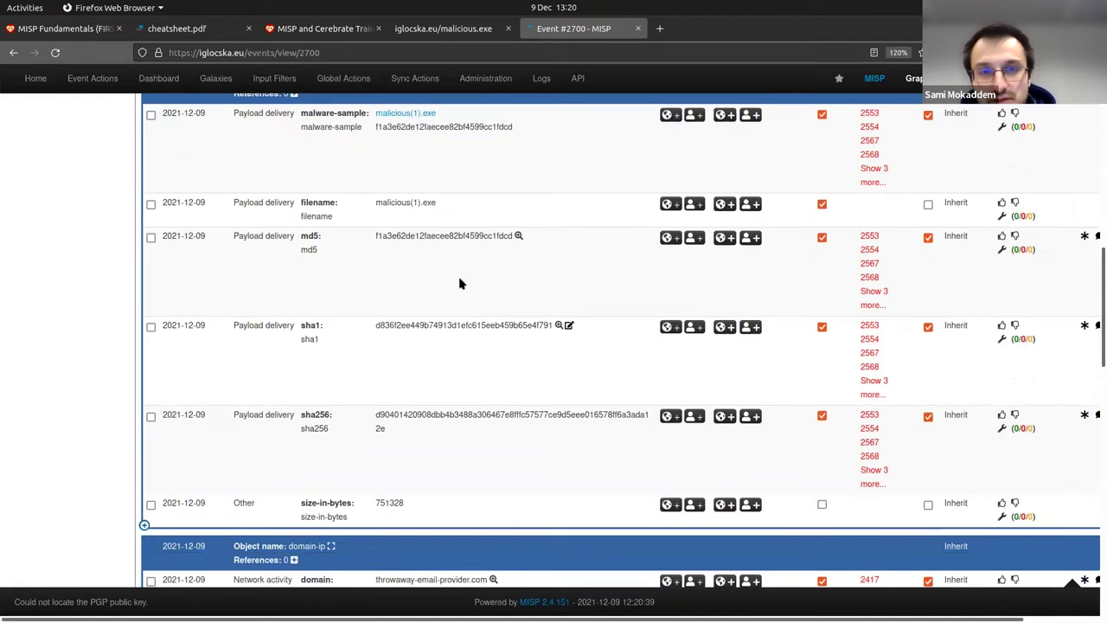
{"action": "scroll", "coordinate": [455, 296], "scroll_direction": "down", "scroll_amount": 1}
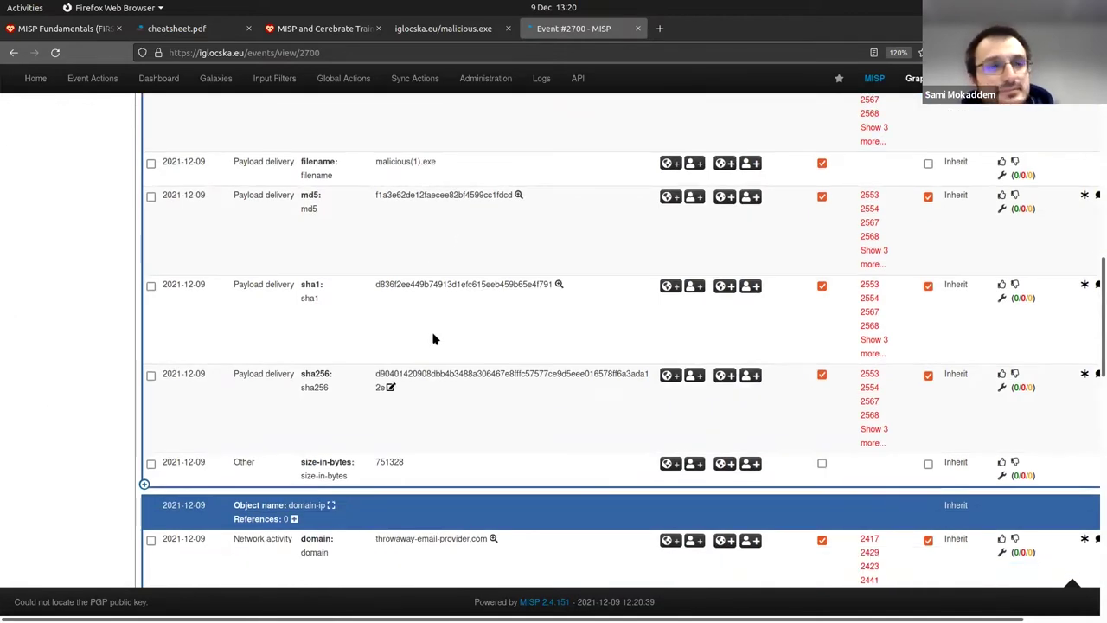
{"action": "scroll", "coordinate": [346, 277], "scroll_direction": "up", "scroll_amount": 1}
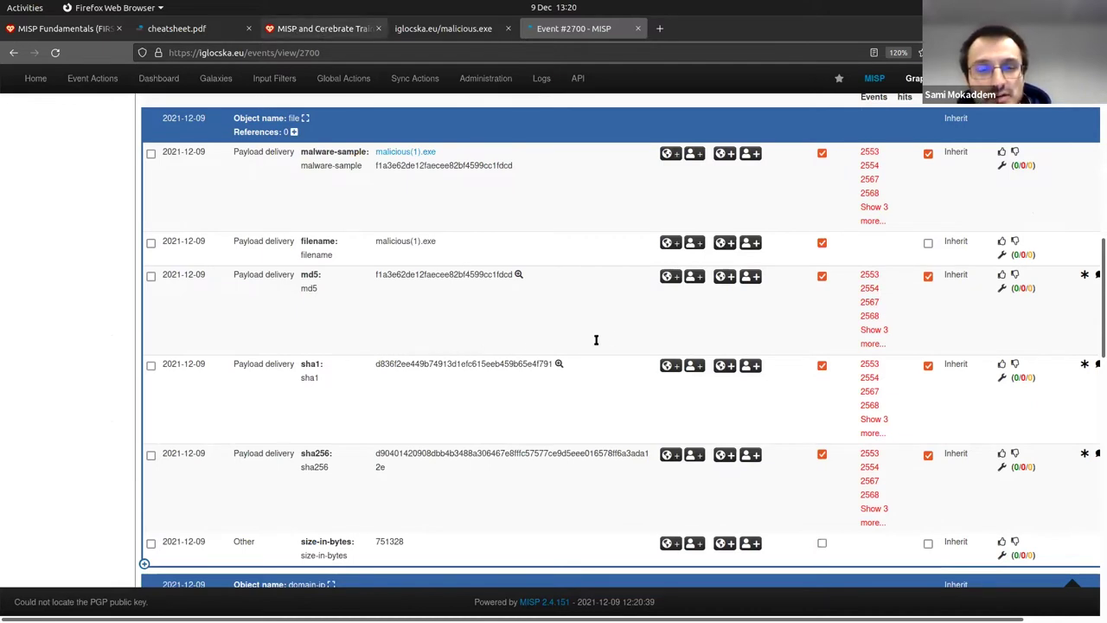
{"action": "key", "text": "ctrl+Tab"}
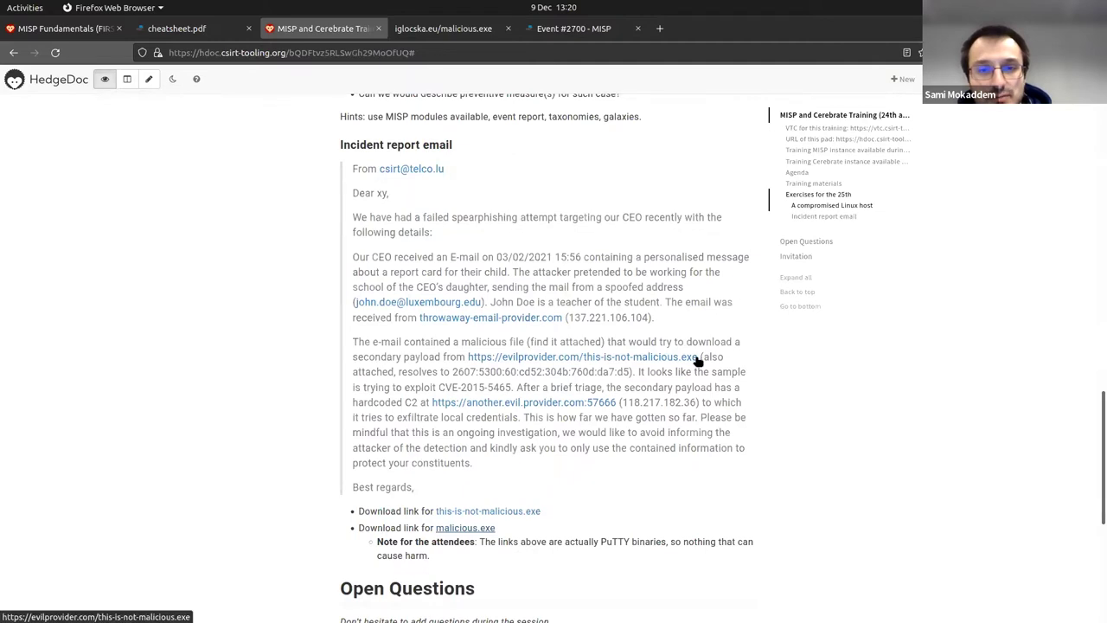
{"action": "left_click_drag", "start_coordinate": [699, 360], "coordinate": [468, 358]}
{"action": "key", "text": "ctrl+c"}
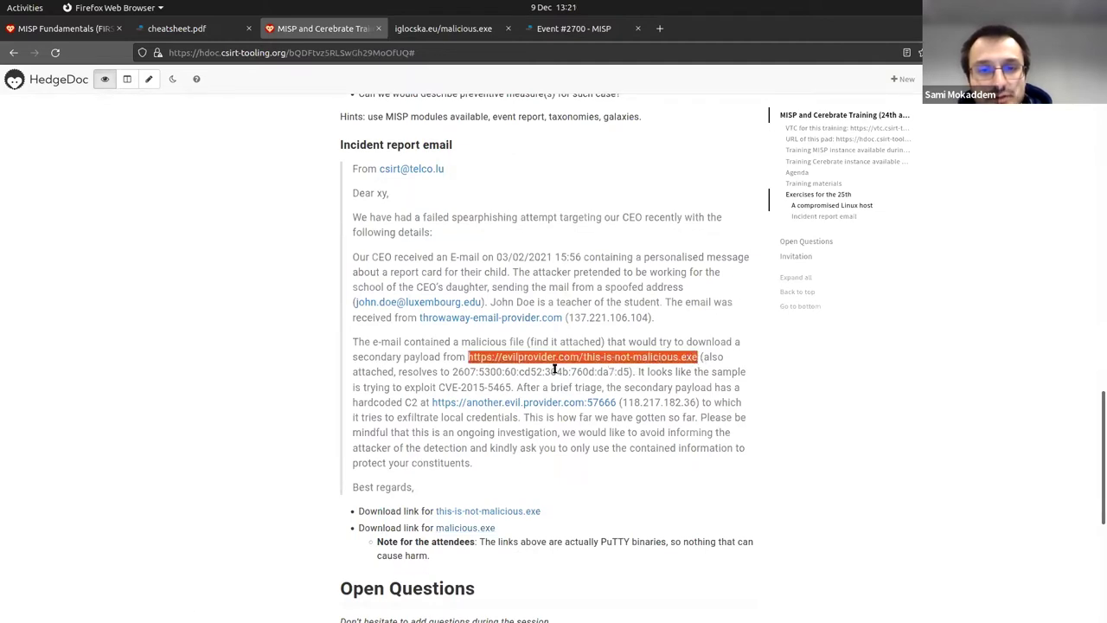
{"action": "key", "text": "ctrl+Tab"}
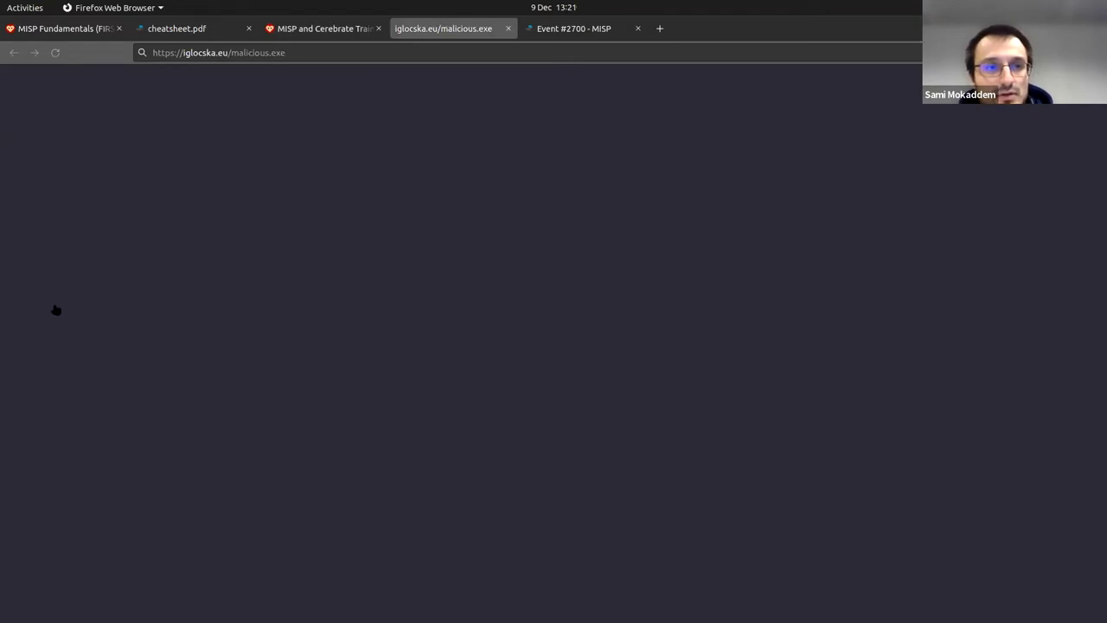
{"action": "key", "text": "ctrl+w"}
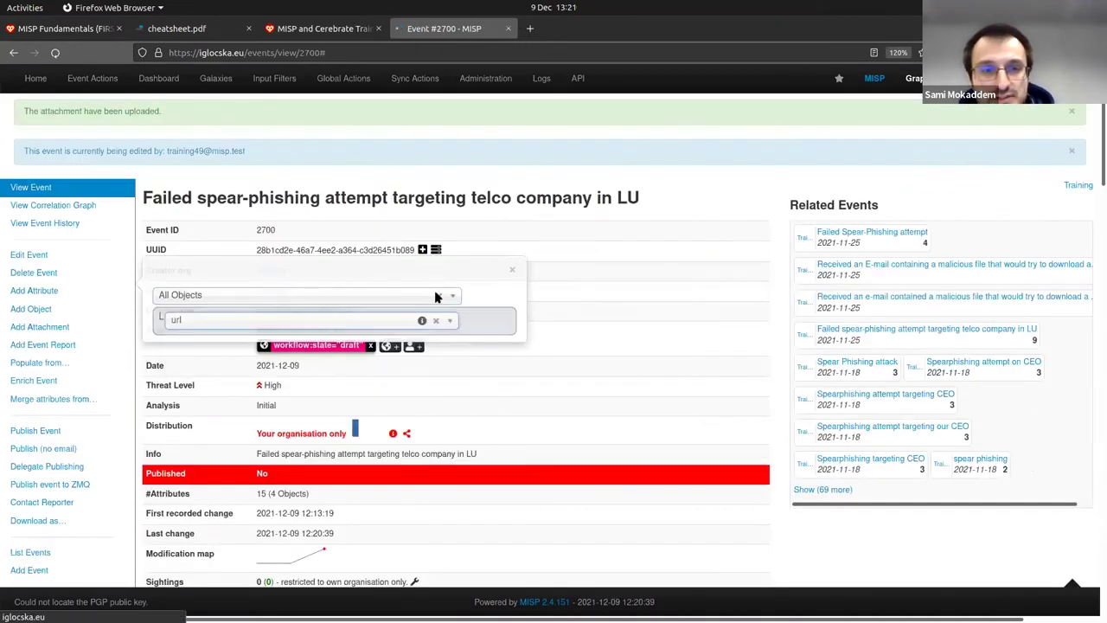
{"action": "key", "text": "ctrl+v"}
Fill in the url object's domain evilprovider.com, domain without TLD evilprovider, and the IP 2607:5300:60:cd52:304b:760d:da7:d5 from the report
{"action": "scroll", "coordinate": [579, 303], "scroll_direction": "down", "scroll_amount": 2}
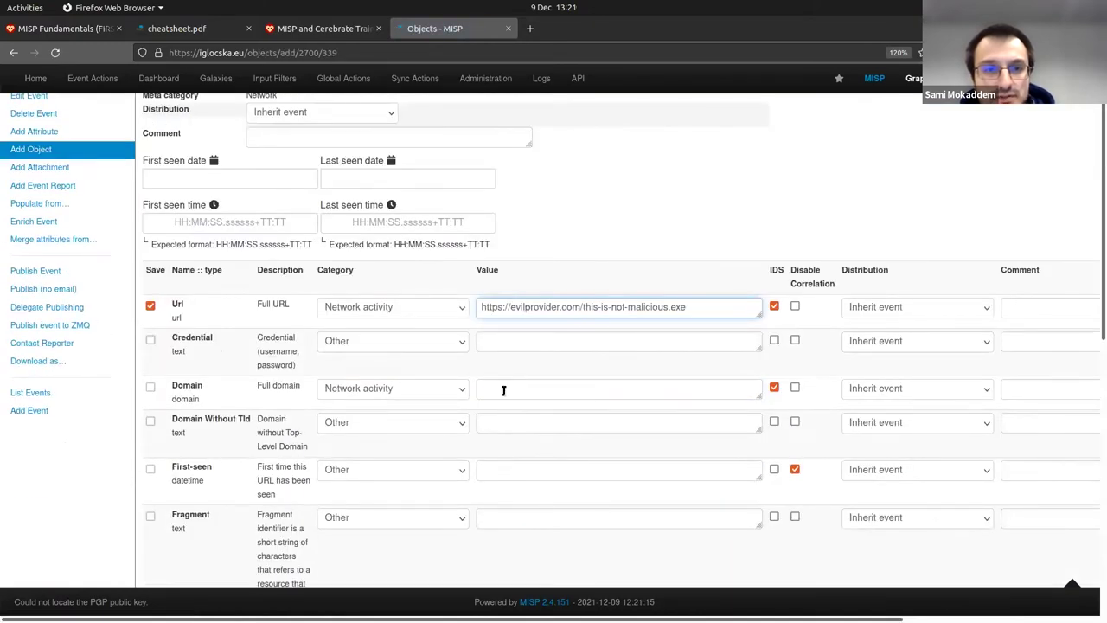
{"action": "left_click", "coordinate": [526, 422]}
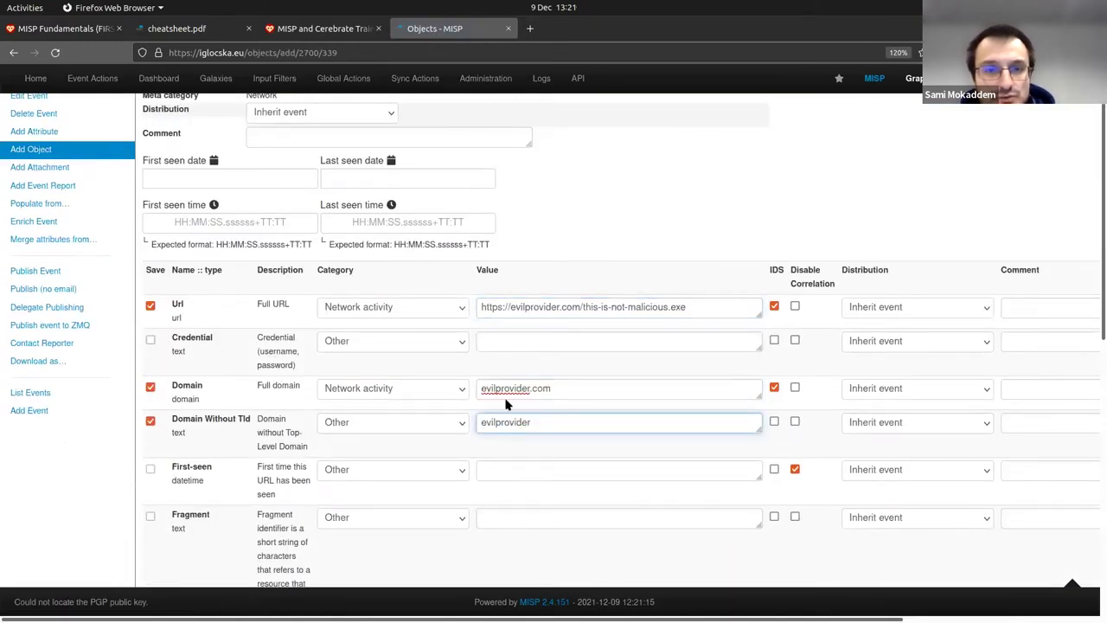
{"action": "scroll", "coordinate": [495, 334], "scroll_direction": "down", "scroll_amount": 2}
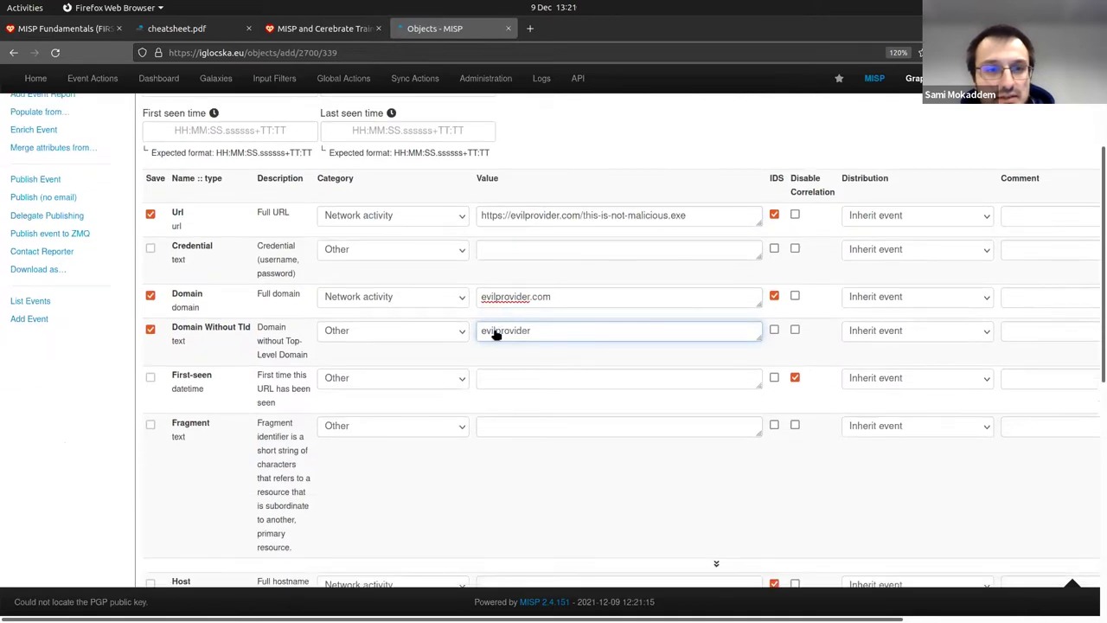
{"action": "scroll", "coordinate": [337, 351], "scroll_direction": "down", "scroll_amount": 3}
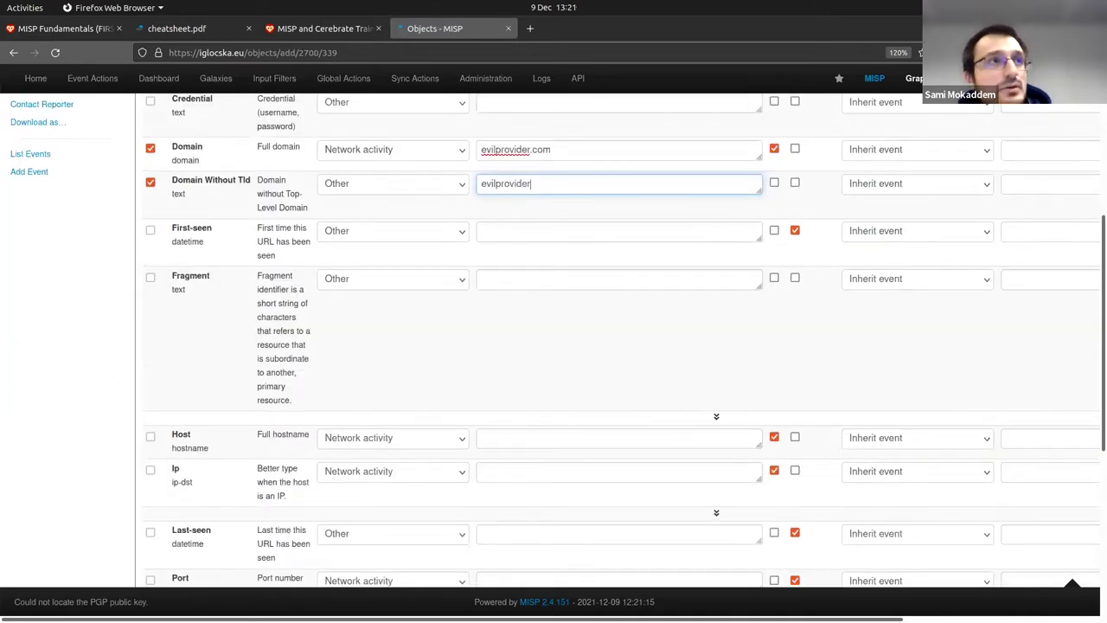
{"action": "scroll", "coordinate": [554, 346], "scroll_direction": "down", "scroll_amount": 2}
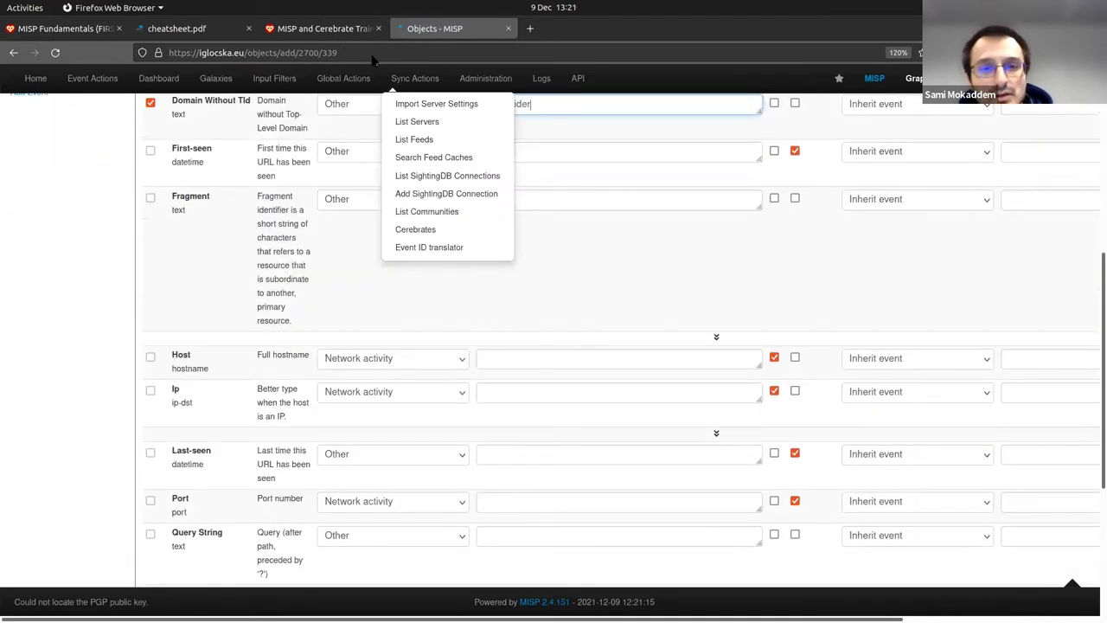
{"action": "key", "text": "ctrl+Page_Up"}
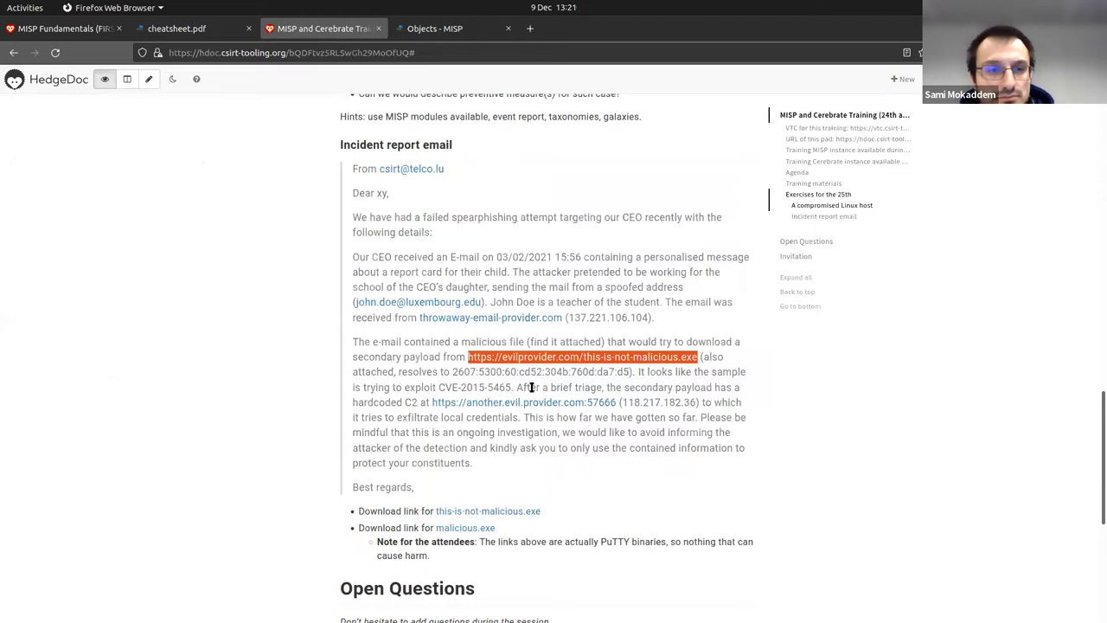
{"action": "key", "text": "ctrl+Page_Down"}
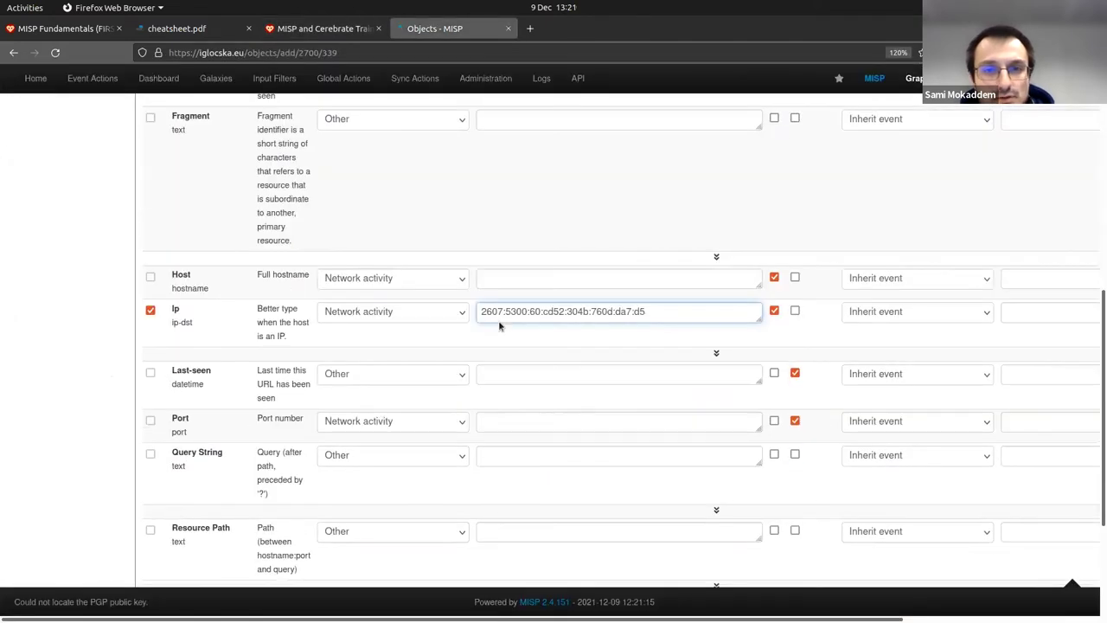
Submit the completed payload url object for review and create it in the event
{"action": "scroll", "coordinate": [594, 364], "scroll_direction": "down", "scroll_amount": 3}
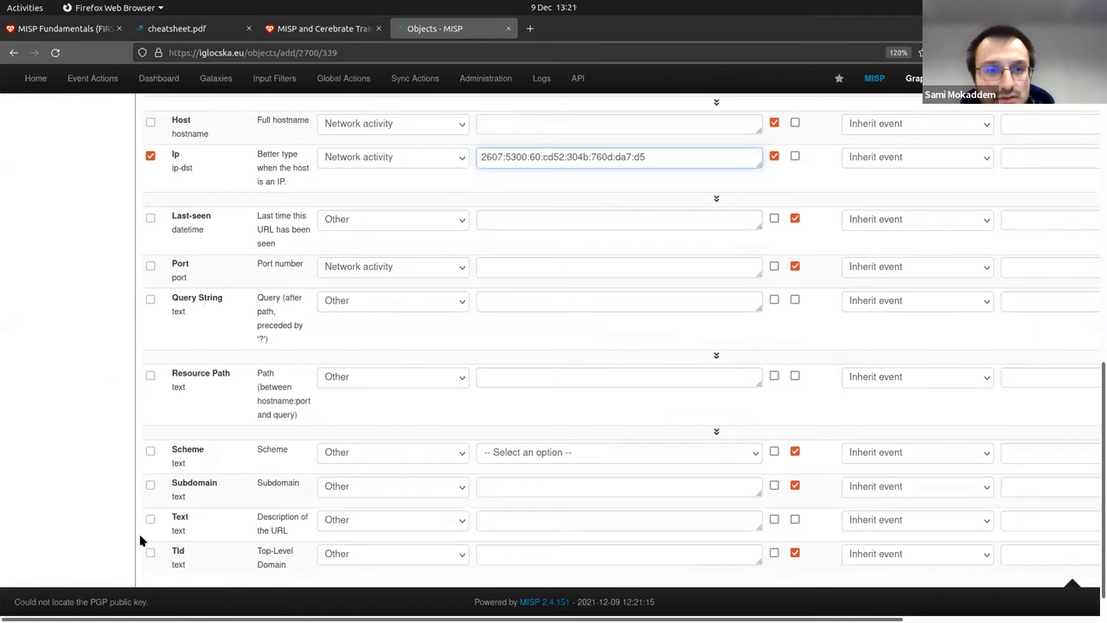
{"action": "scroll", "coordinate": [222, 522], "scroll_direction": "up", "scroll_amount": 10}
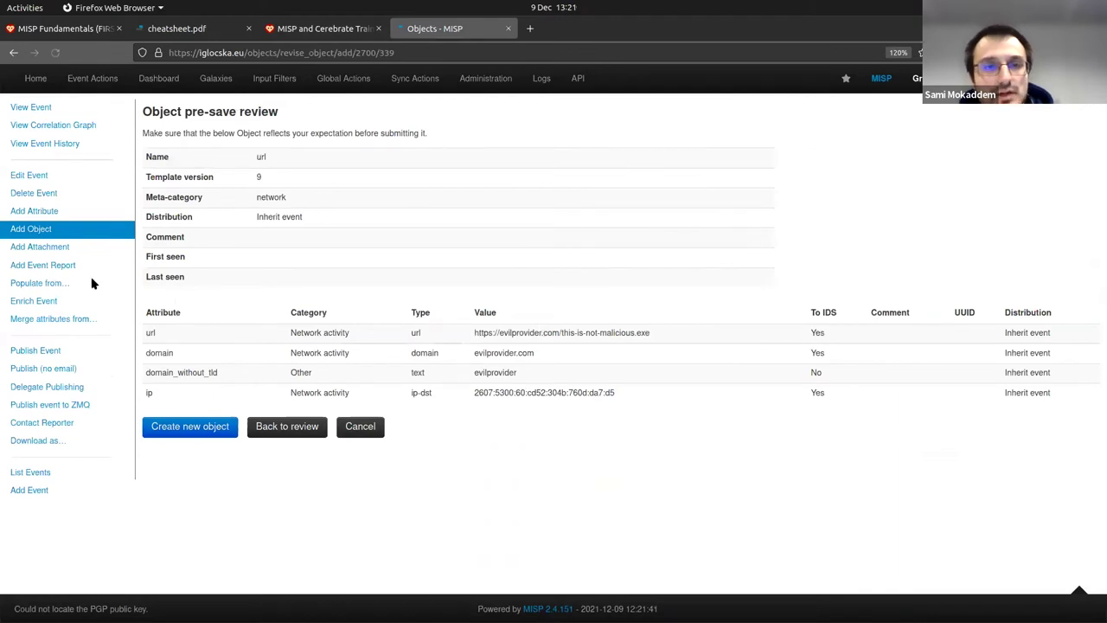
{"action": "left_click", "coordinate": [190, 426]}
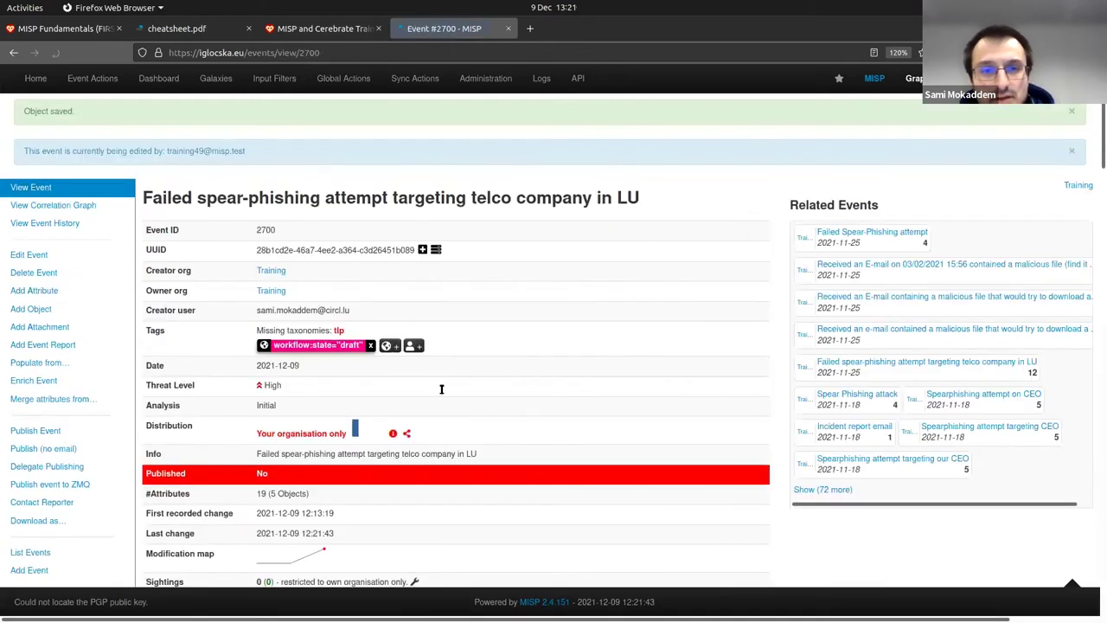
Copy the exploited vulnerability identifier CVE-2015-5465 from the incident report and return to the MISP event
{"action": "key", "text": "ctrl+Page_Up"}
{"action": "left_click_drag", "start_coordinate": [438, 387], "coordinate": [511, 387]}
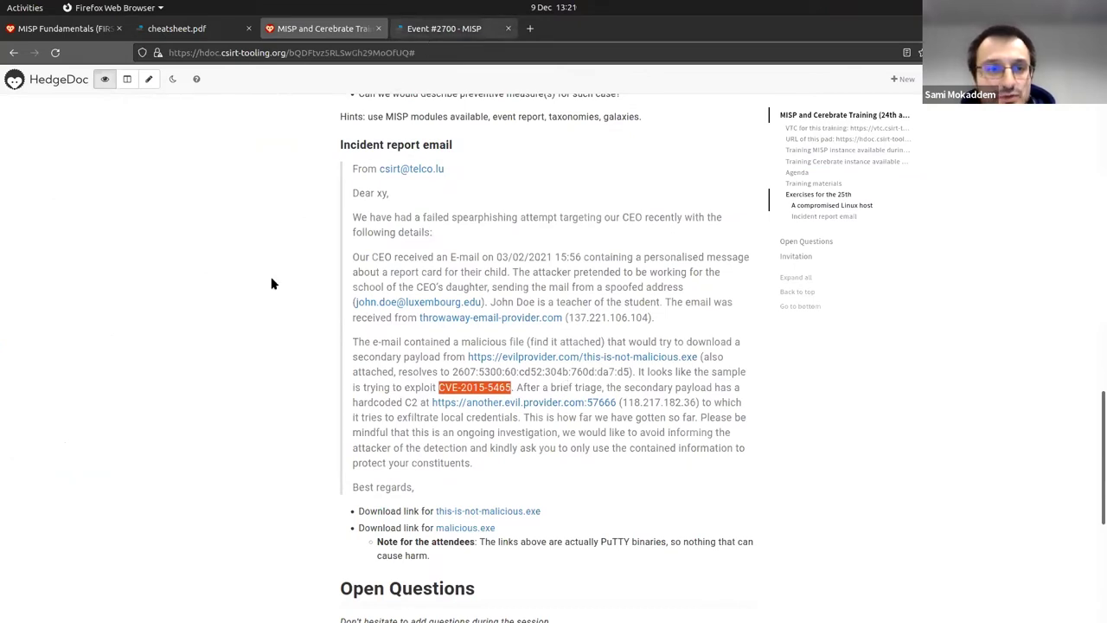
{"action": "key", "text": "ctrl+Page_Down"}
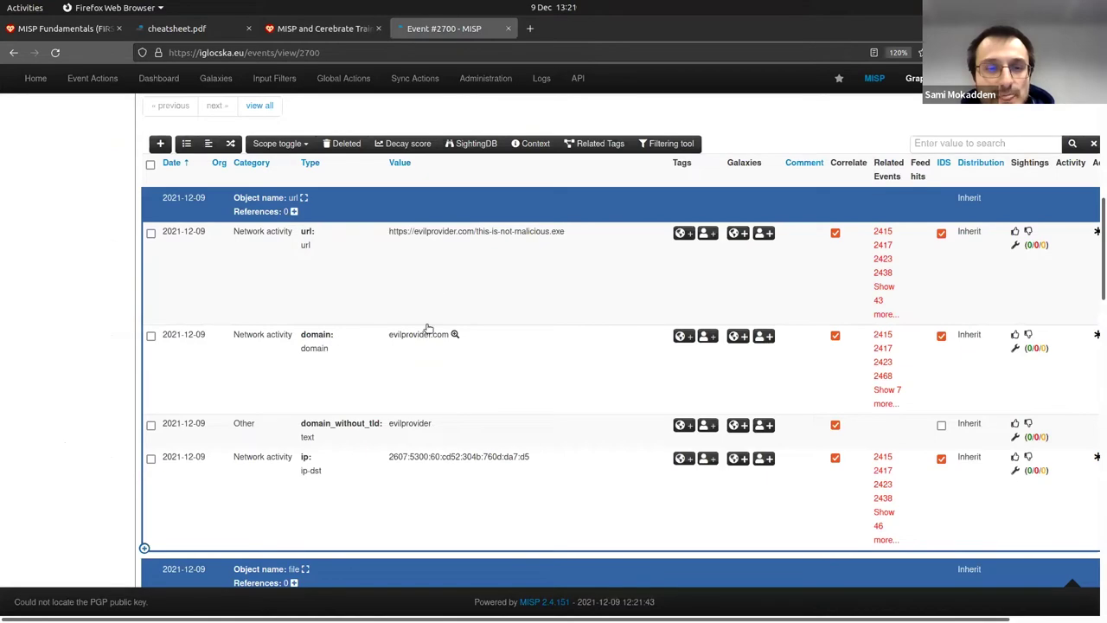
{"action": "scroll", "coordinate": [425, 329], "scroll_direction": "up", "scroll_amount": 4}
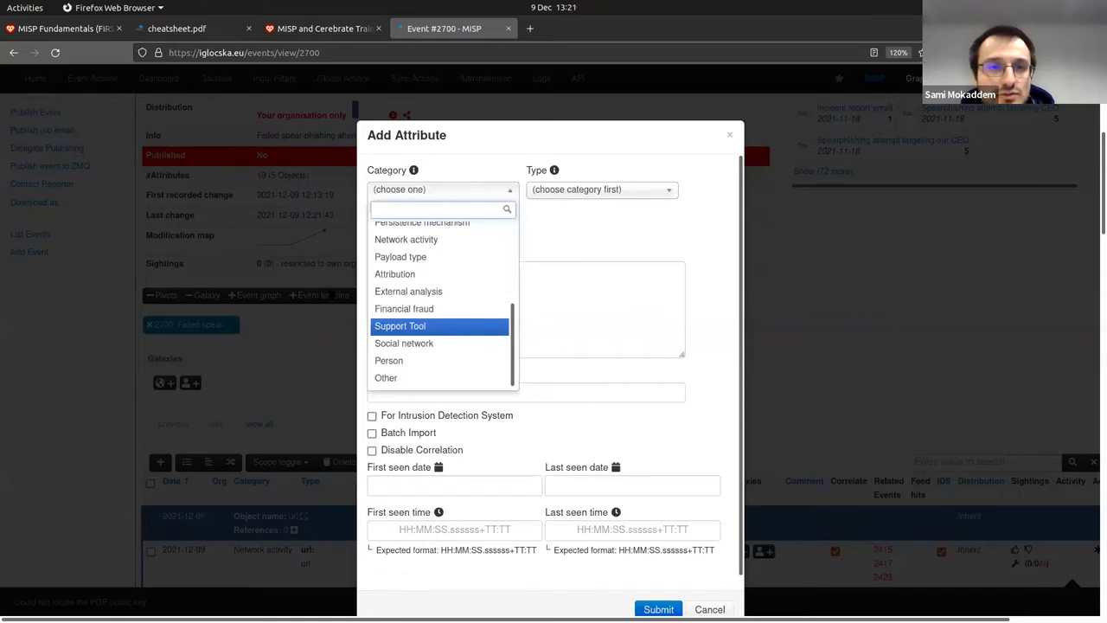
{"action": "key", "text": "Up"}
{"action": "key", "text": "Up"}
{"action": "key", "text": "Up"}
{"action": "key", "text": "Up"}
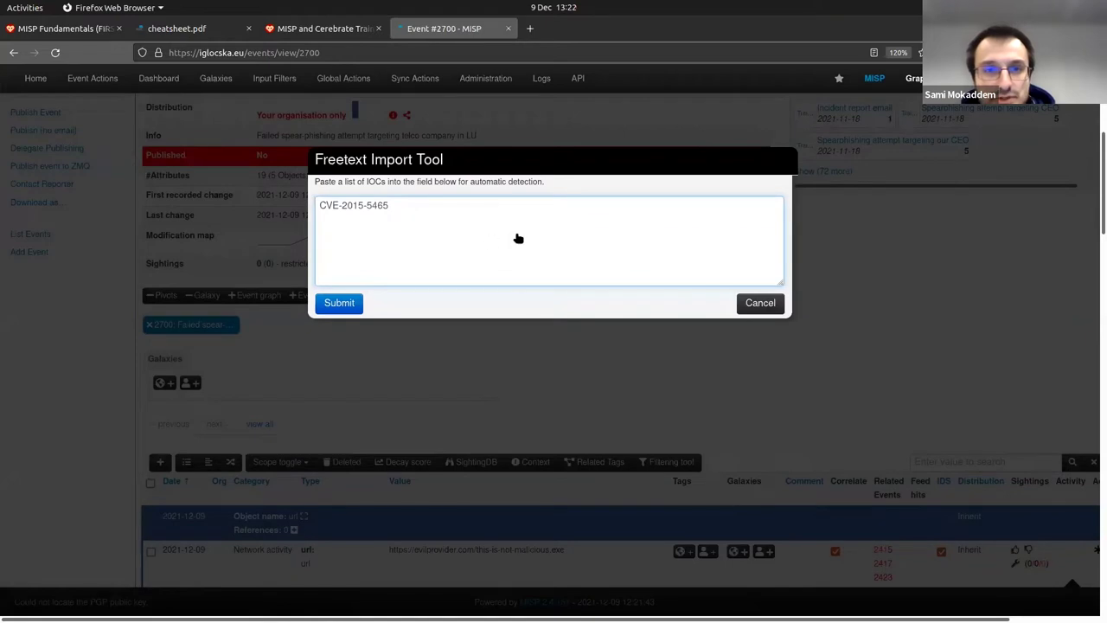
Import CVE-2015-5465 into the event as a vulnerability attribute with the Freetext Import Tool
{"action": "left_click", "coordinate": [339, 303]}
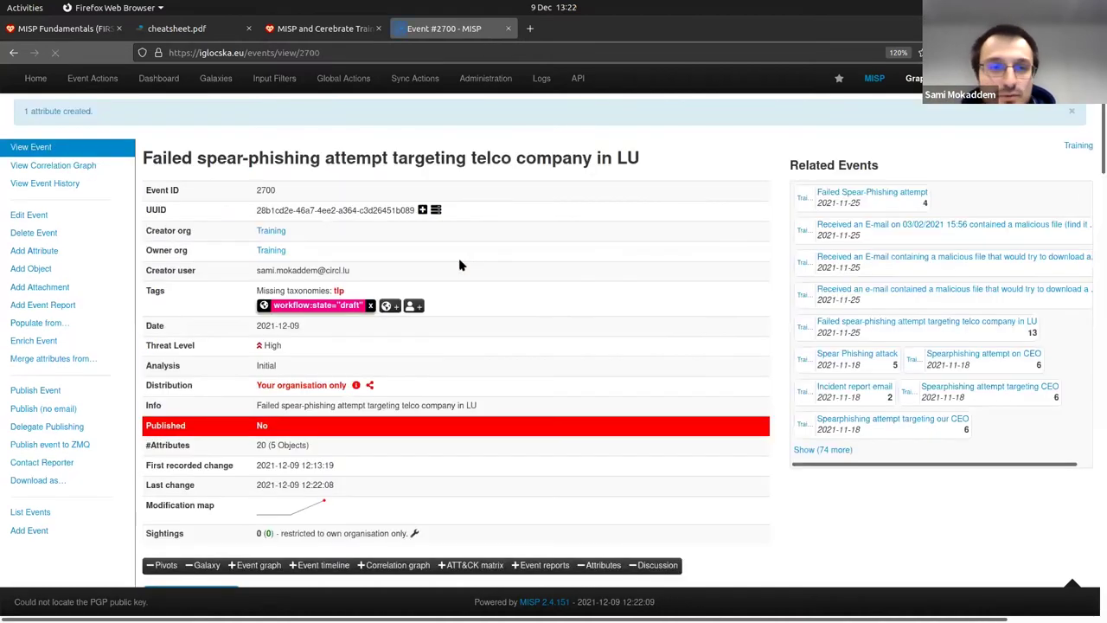
{"action": "scroll", "coordinate": [467, 255], "scroll_direction": "down", "scroll_amount": 5}
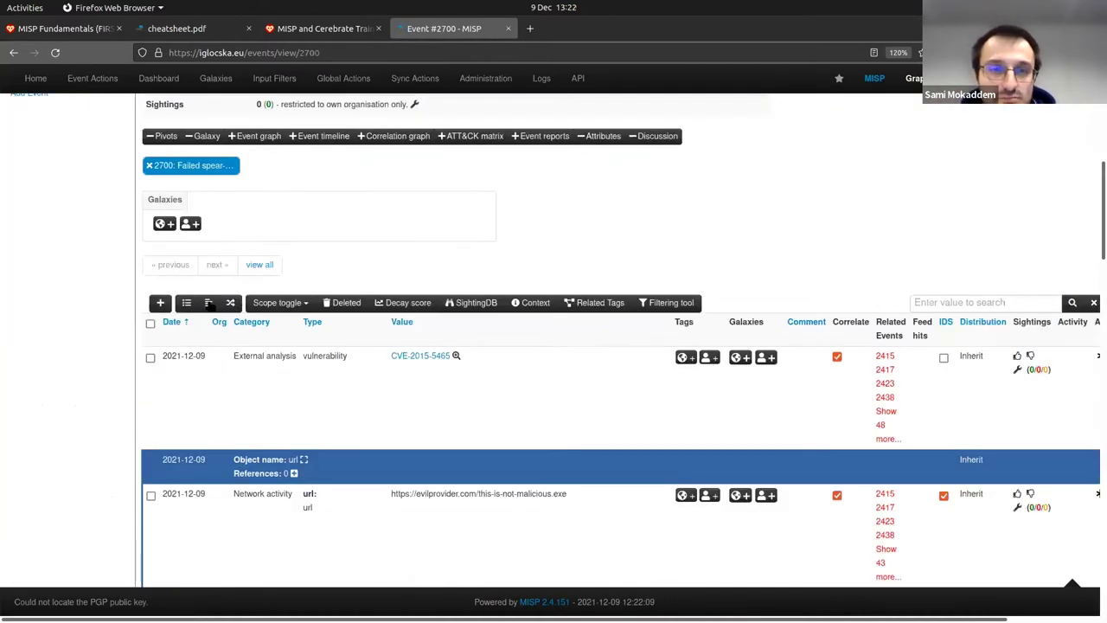
Download this-is-not-malicious.exe from the link below the incident report in HedgeDoc and close its leftover download tab
{"action": "key", "text": "ctrl+Page_Up"}
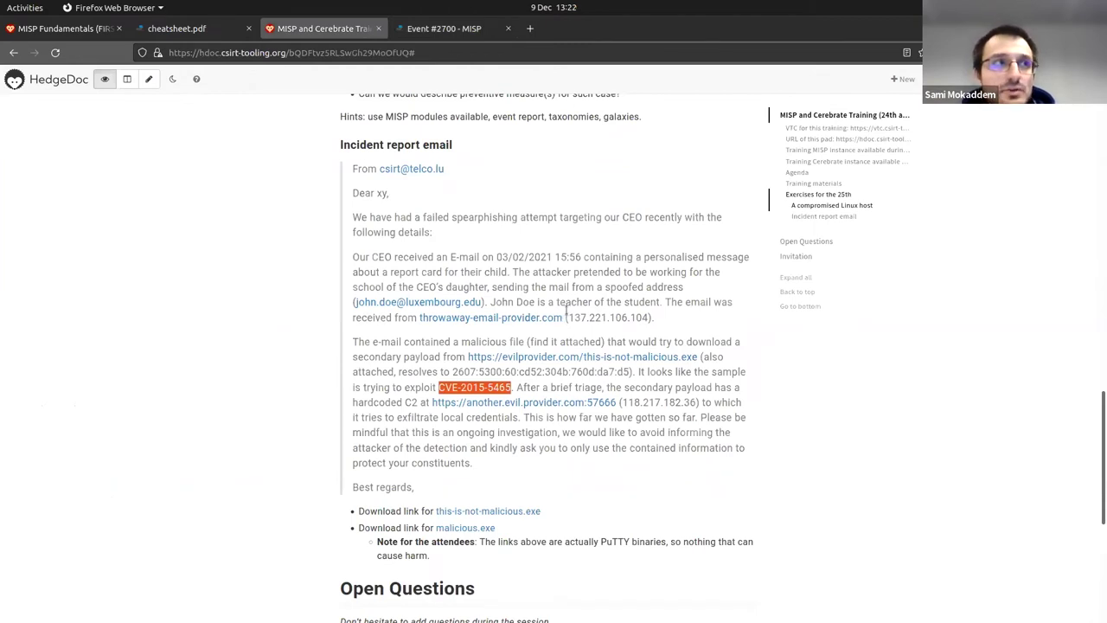
{"action": "left_click", "coordinate": [567, 309]}
{"action": "scroll", "coordinate": [568, 308], "scroll_direction": "down", "scroll_amount": 1}
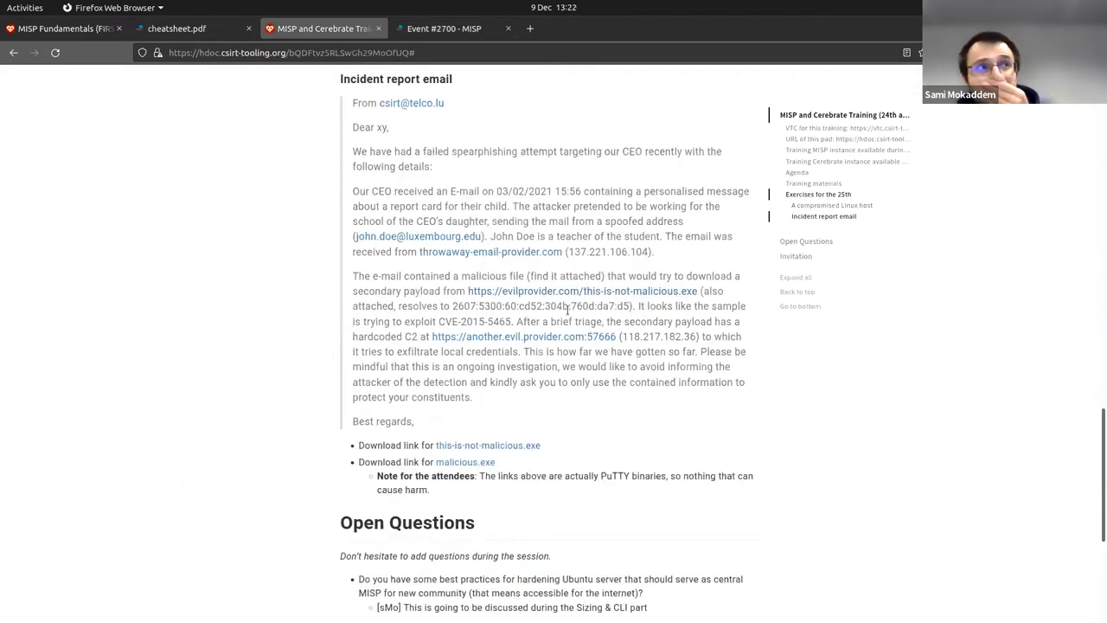
{"action": "middle_click", "coordinate": [488, 444]}
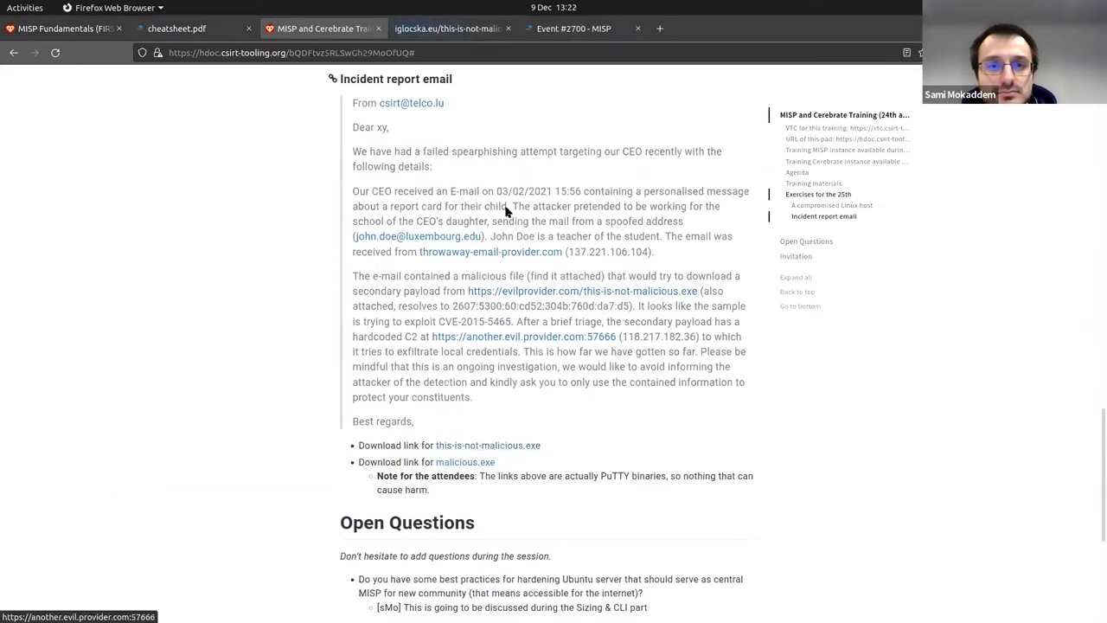
{"action": "left_click", "coordinate": [692, 465]}
{"action": "middle_click", "coordinate": [414, 36]}
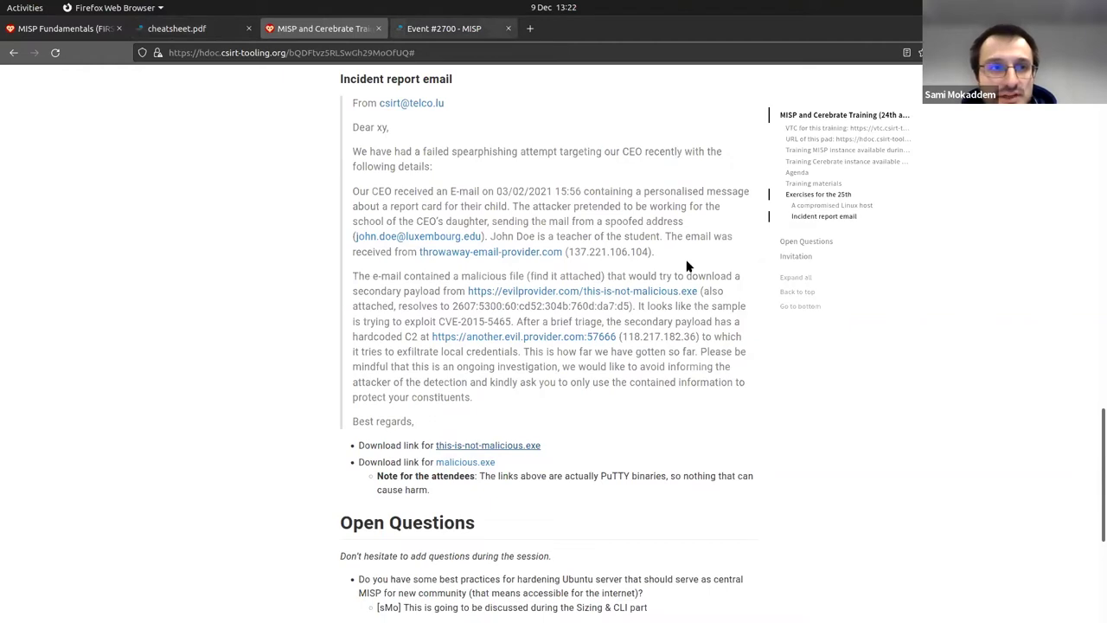
Upload this-is-not-malicious(1).exe to the MISP event as a malware sample attachment and check the attributes of its file object
{"action": "key", "text": "ctrl+Tab"}
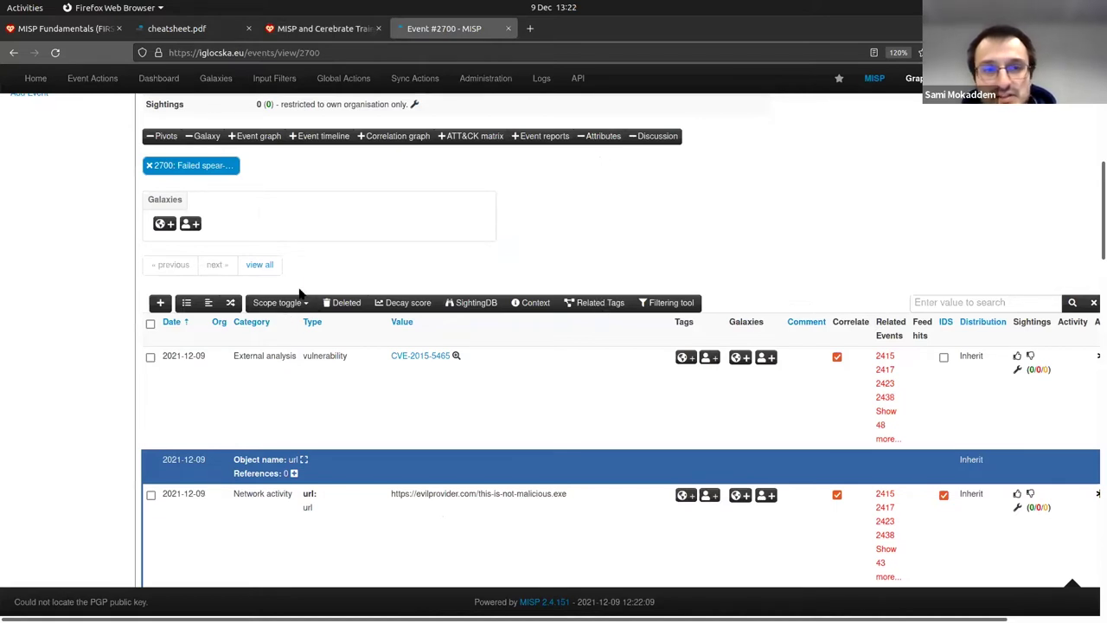
{"action": "key", "text": "F5"}
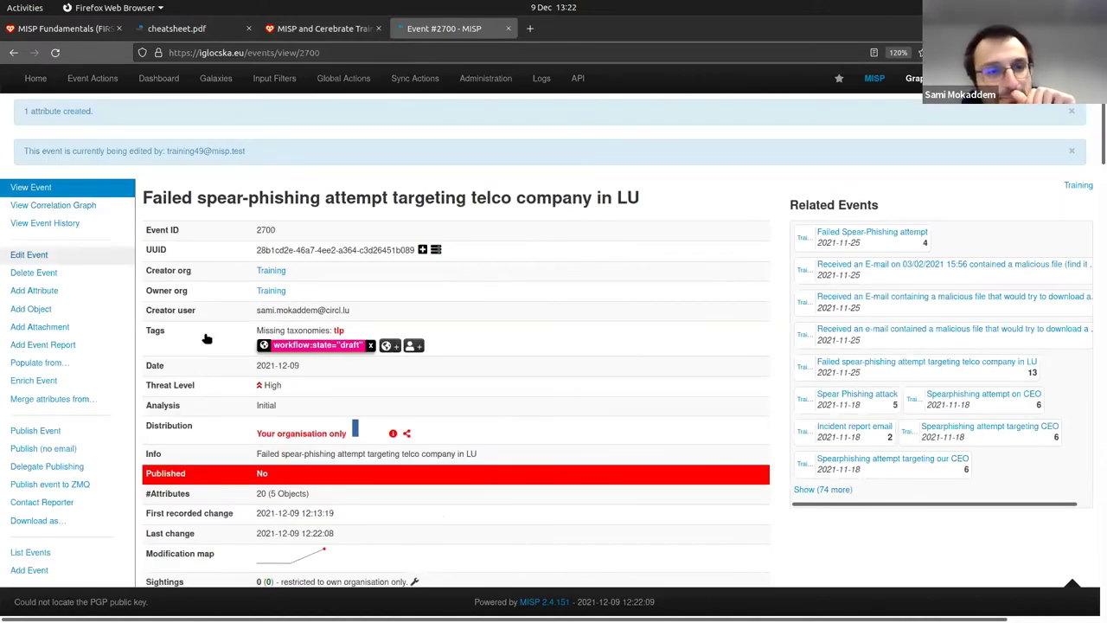
{"action": "key", "text": "alt+Left"}
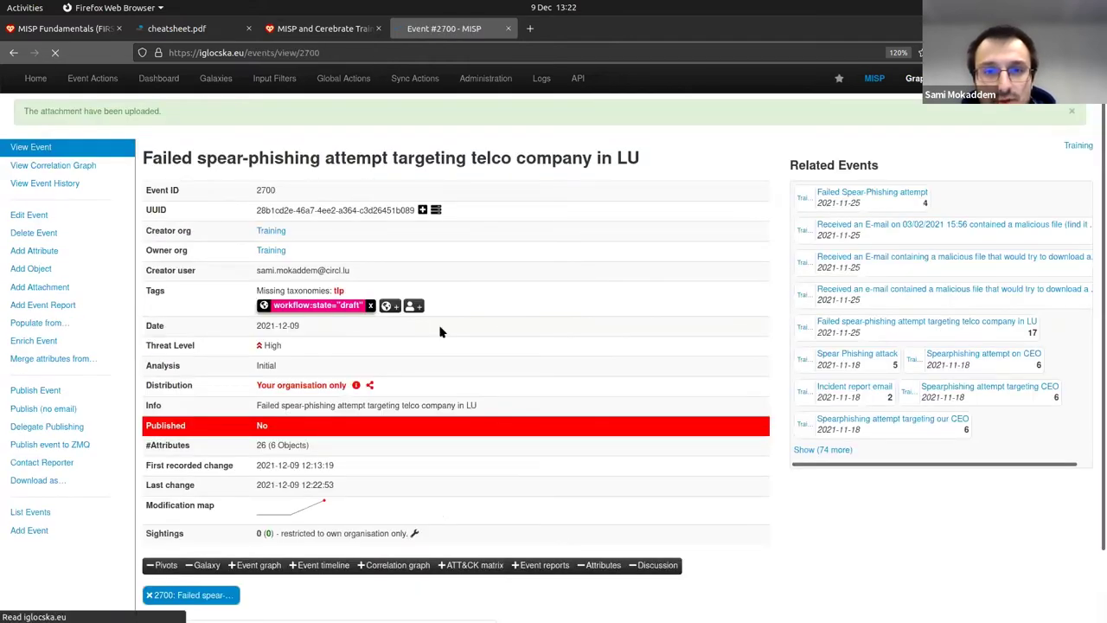
{"action": "scroll", "coordinate": [439, 331], "scroll_direction": "down", "scroll_amount": 10}
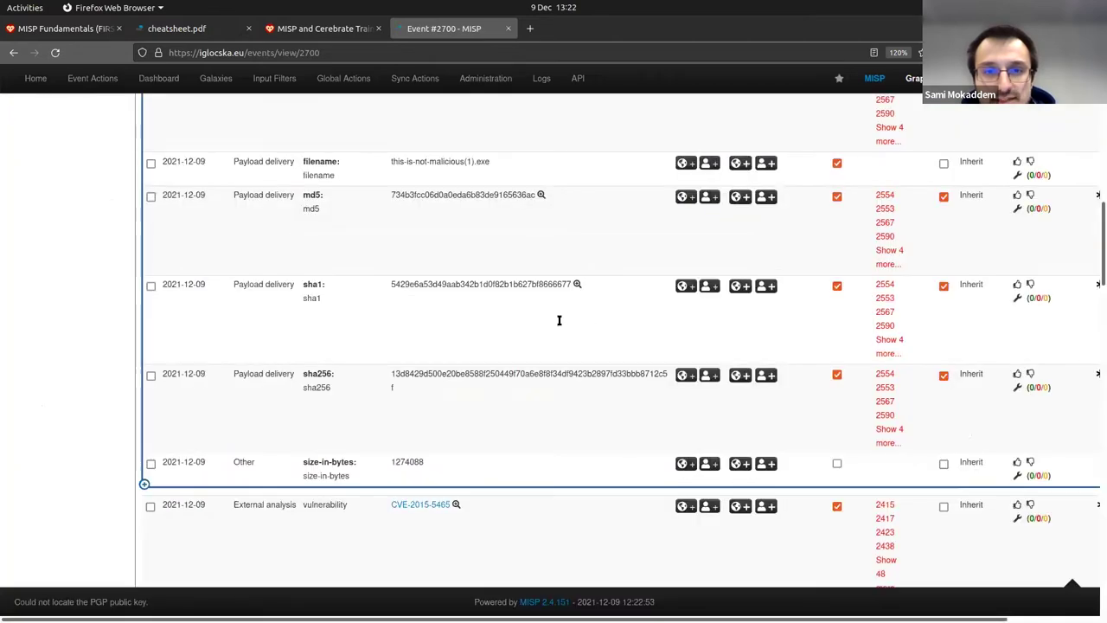
{"action": "key", "text": "ctrl+Page_Up"}
{"action": "left_click", "coordinate": [637, 336]}
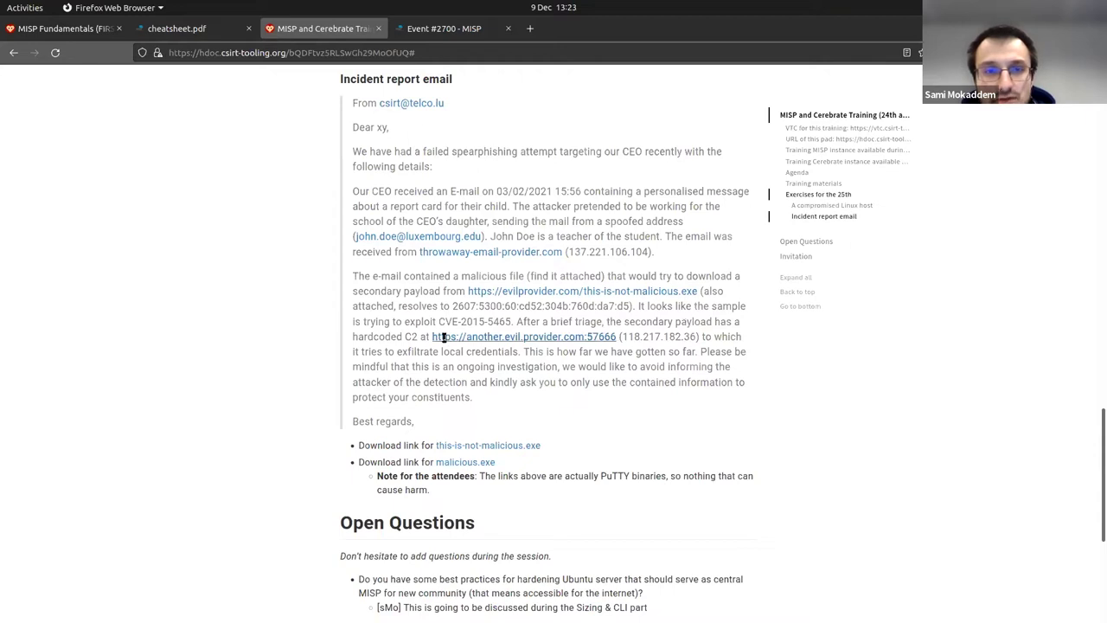
{"action": "right_click", "coordinate": [584, 337]}
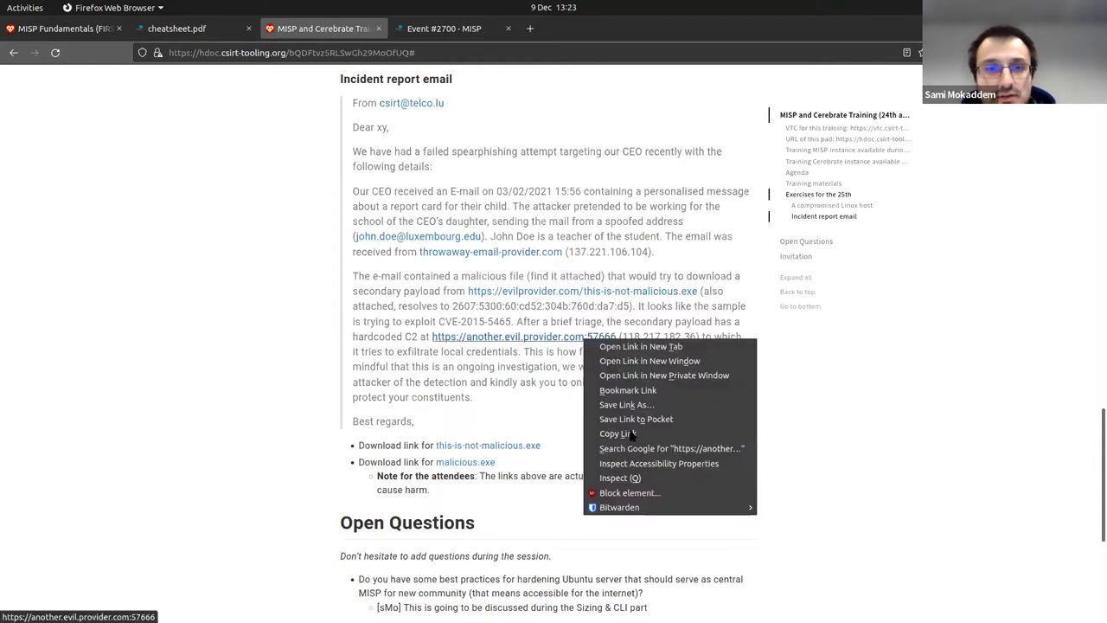
{"action": "left_click", "coordinate": [631, 434]}
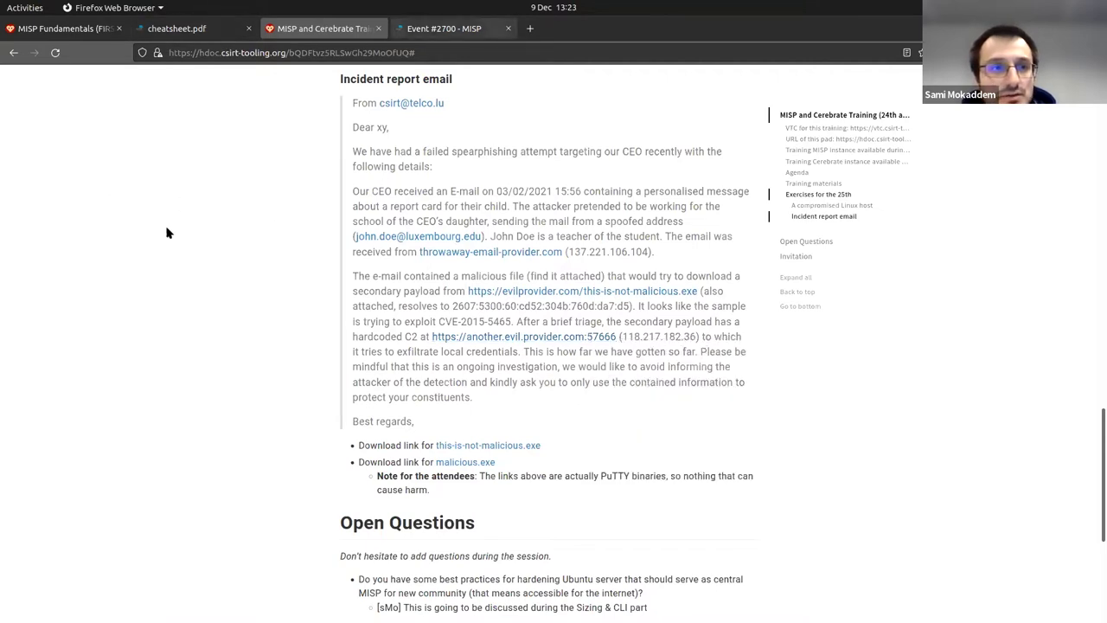
{"action": "key", "text": "ctrl+Tab"}
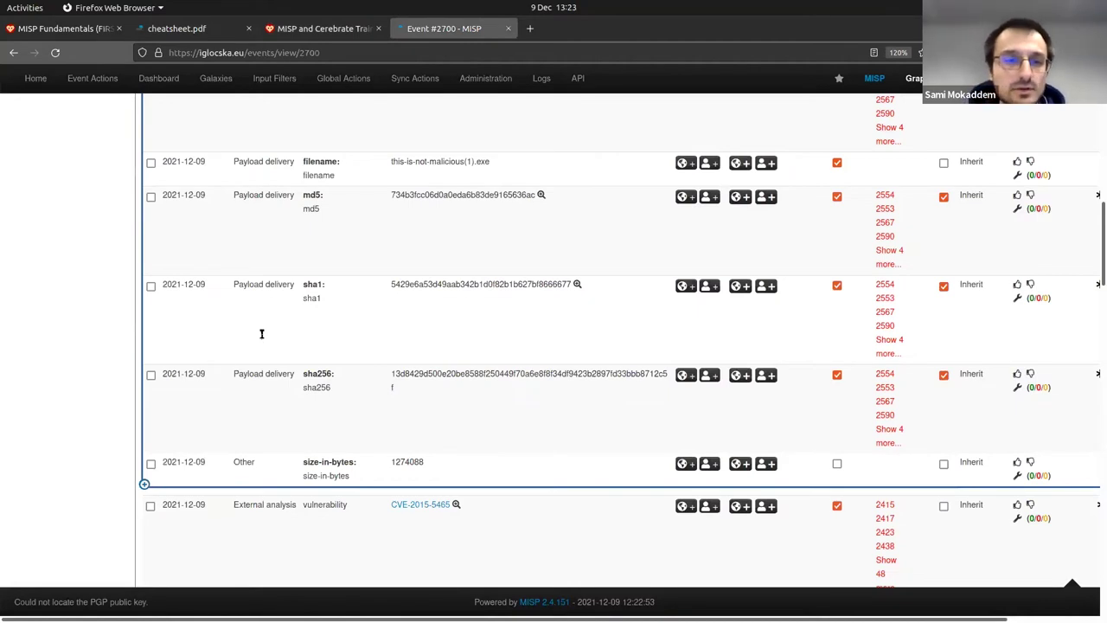
{"action": "key", "text": "Home"}
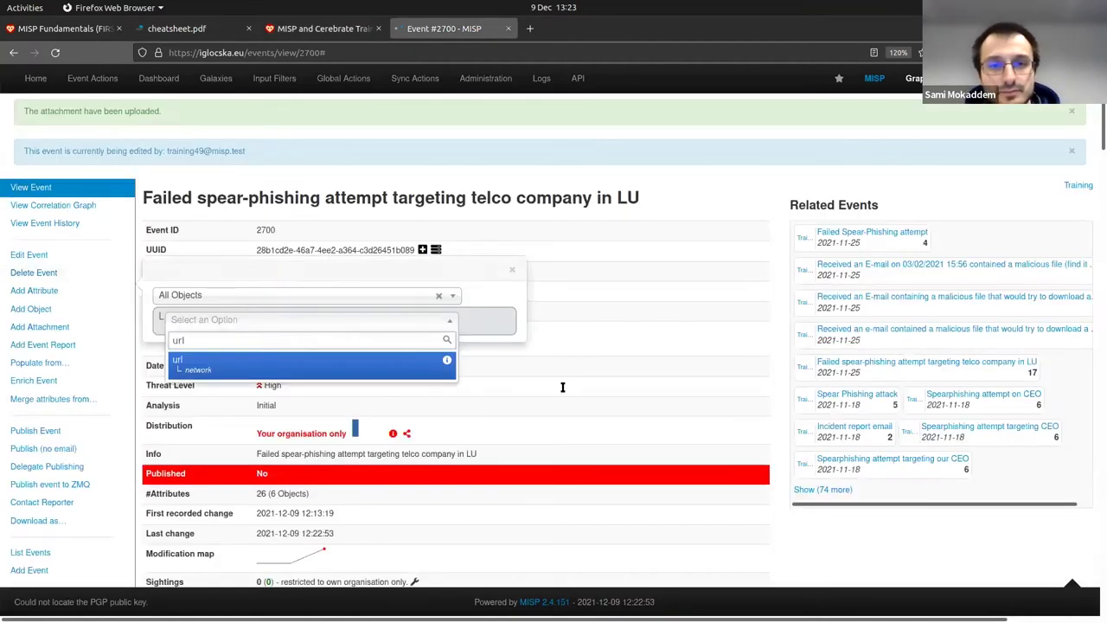
{"action": "left_click", "coordinate": [225, 361]}
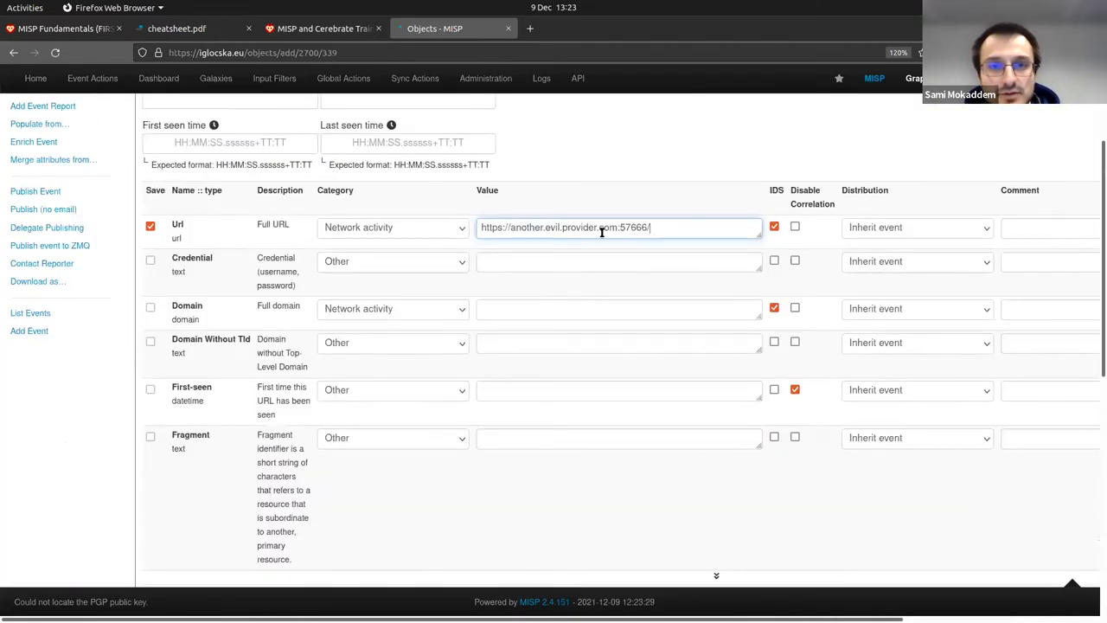
Set the C2 url object's domain to another.evil.provider.com and its domain without TLD to another.evil.provider
{"action": "left_click", "coordinate": [539, 313]}
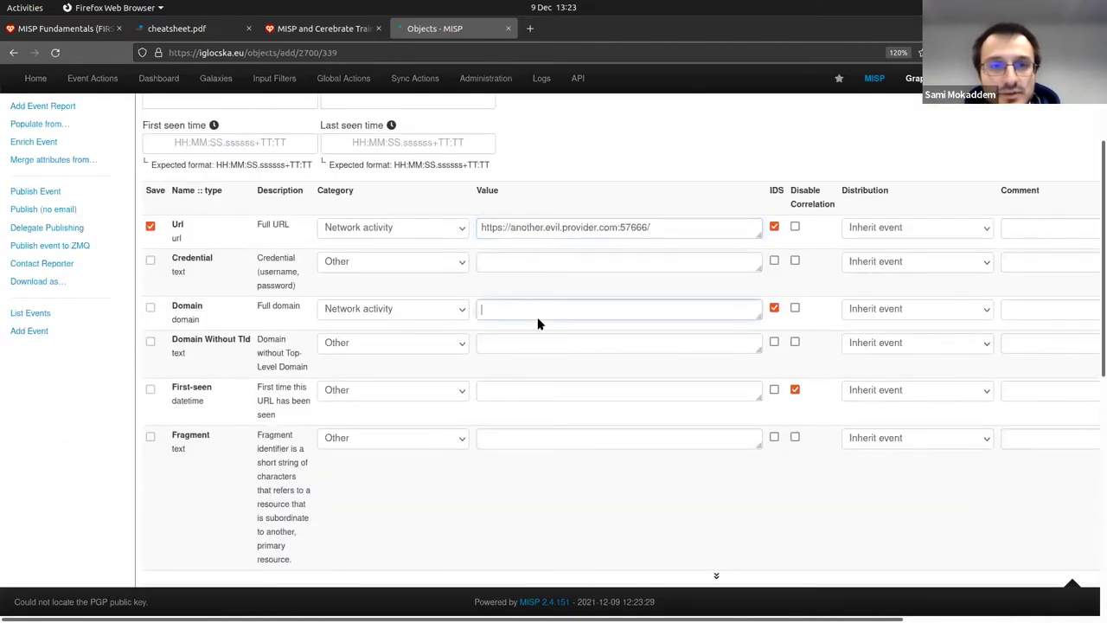
{"action": "key", "text": "ctrl+v"}
{"action": "left_click", "coordinate": [580, 341]}
{"action": "key", "text": "ctrl+v"}
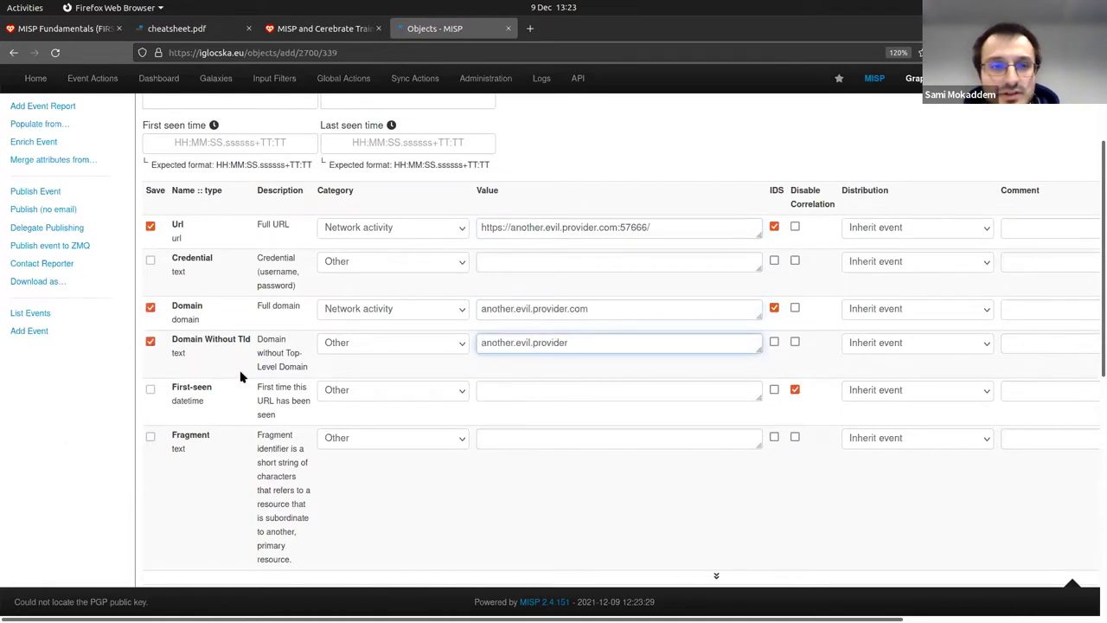
Set the C2 url object's port to 57666 and save the object to the event
{"action": "double_click", "coordinate": [632, 227]}
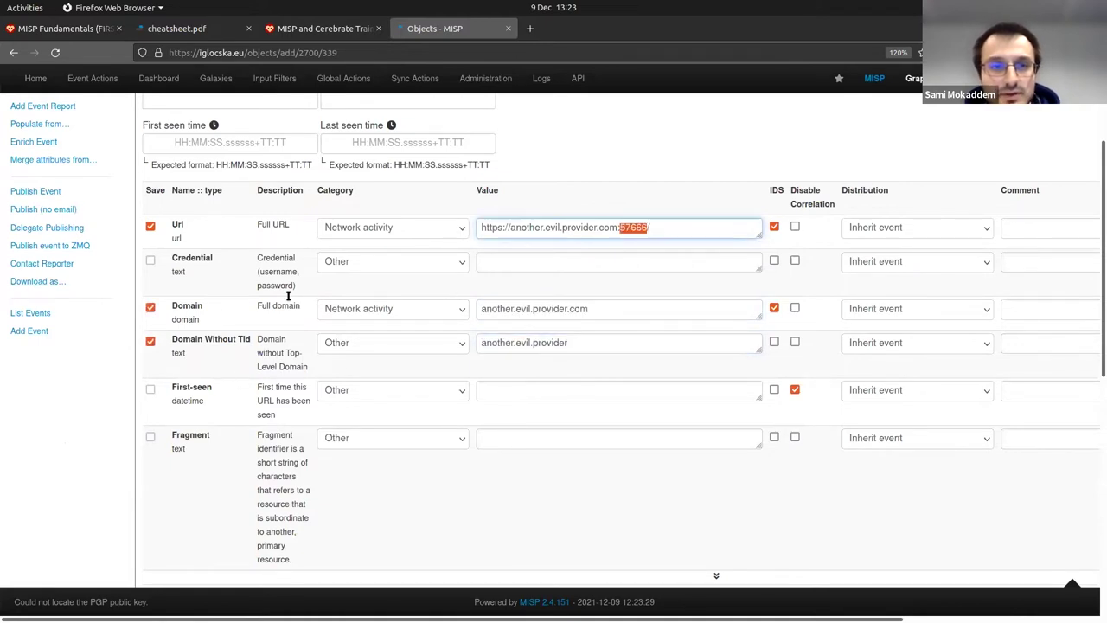
{"action": "scroll", "coordinate": [262, 361], "scroll_direction": "down", "scroll_amount": 2}
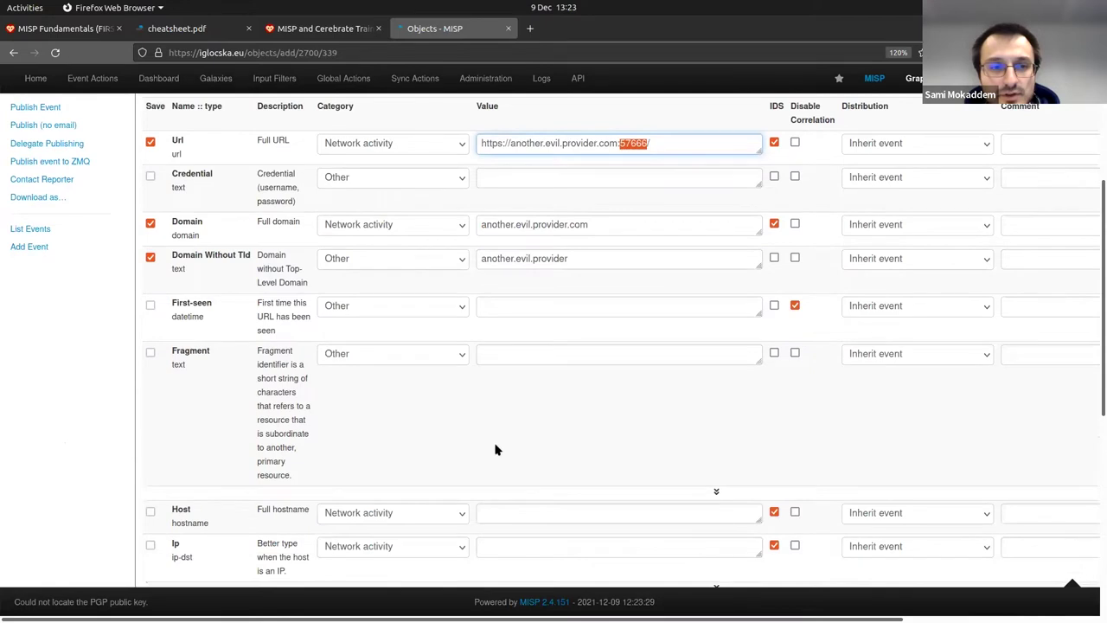
{"action": "scroll", "coordinate": [510, 420], "scroll_direction": "down", "scroll_amount": 2}
{"action": "scroll", "coordinate": [690, 175], "scroll_direction": "down", "scroll_amount": 4}
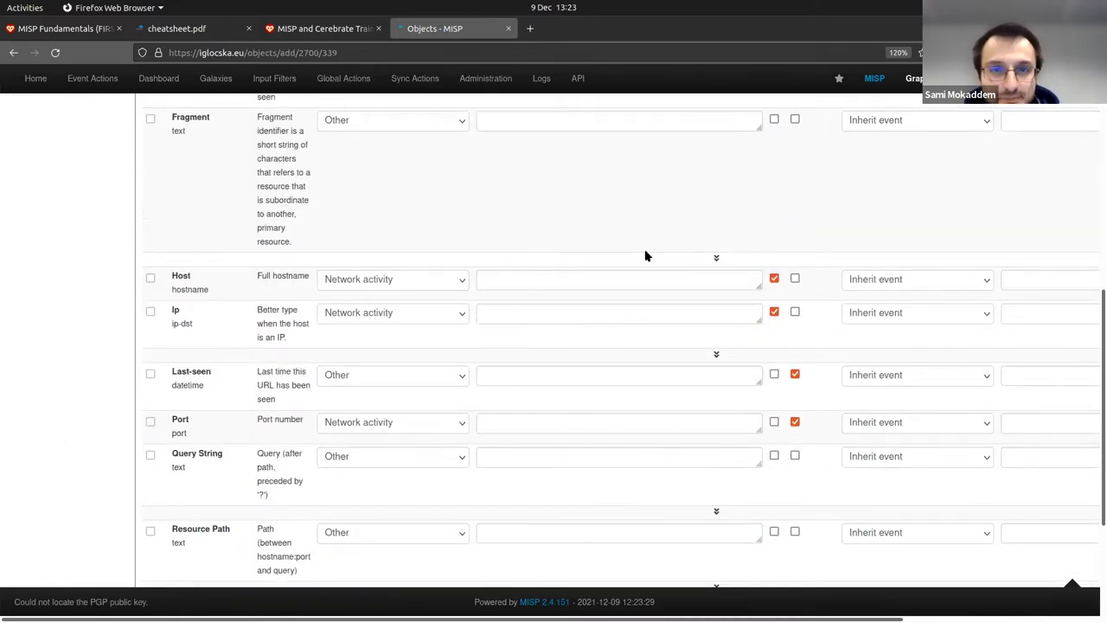
{"action": "scroll", "coordinate": [623, 234], "scroll_direction": "up", "scroll_amount": 8}
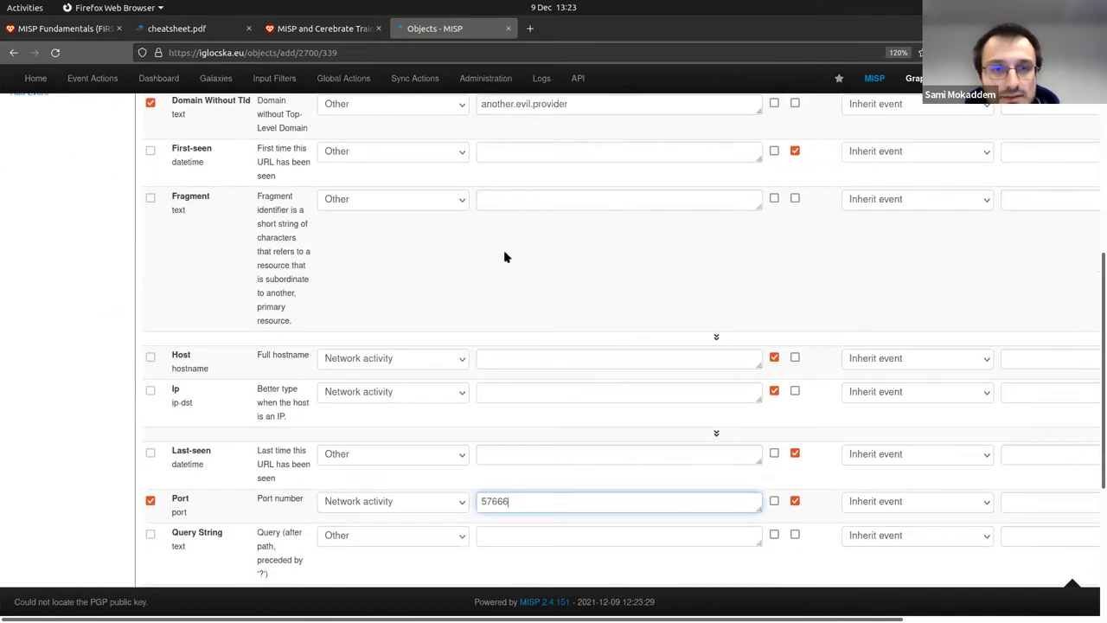
{"action": "scroll", "coordinate": [153, 527], "scroll_direction": "up", "scroll_amount": 4}
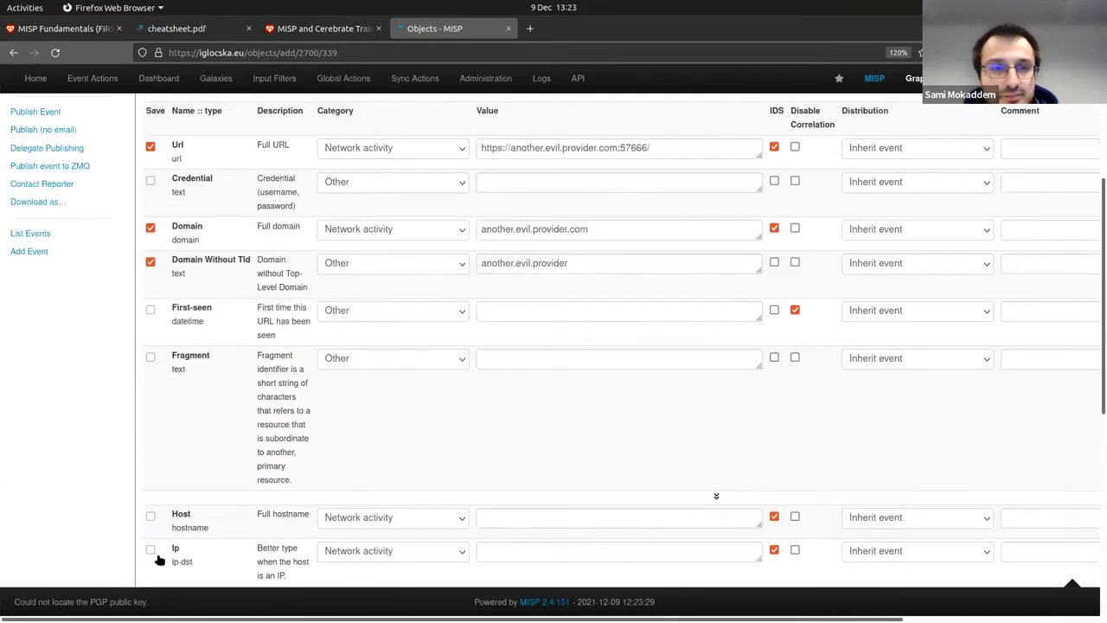
{"action": "scroll", "coordinate": [158, 560], "scroll_direction": "down", "scroll_amount": 10}
{"action": "left_click", "coordinate": [158, 559]}
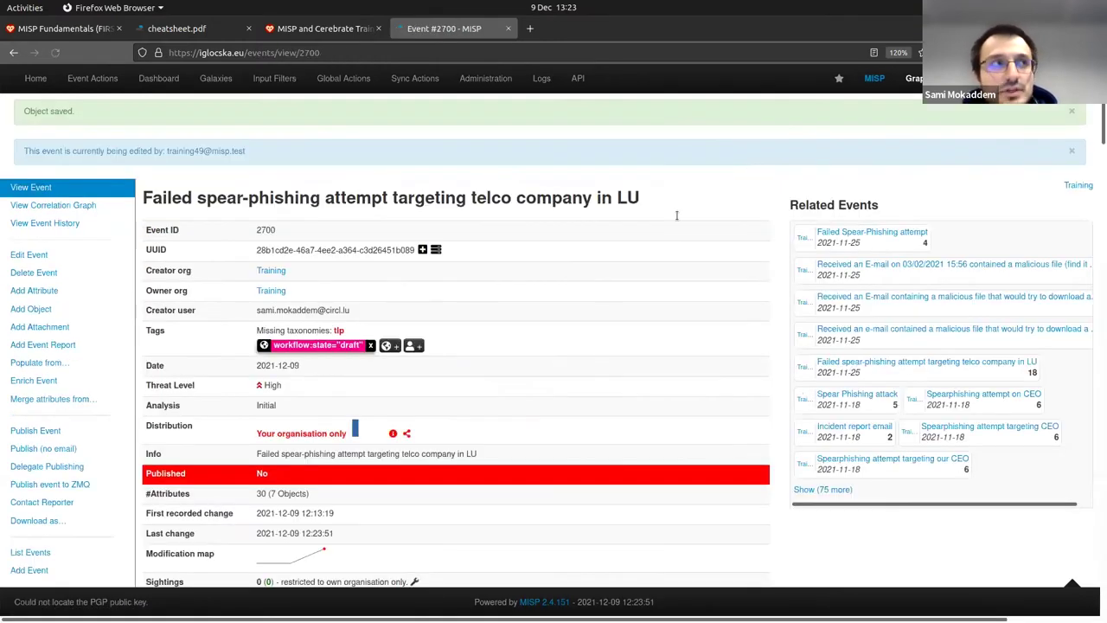
Review the event's url, file, domain-ip and person objects and check them against the incident report for missing details
{"action": "scroll", "coordinate": [636, 363], "scroll_direction": "down", "scroll_amount": 10}
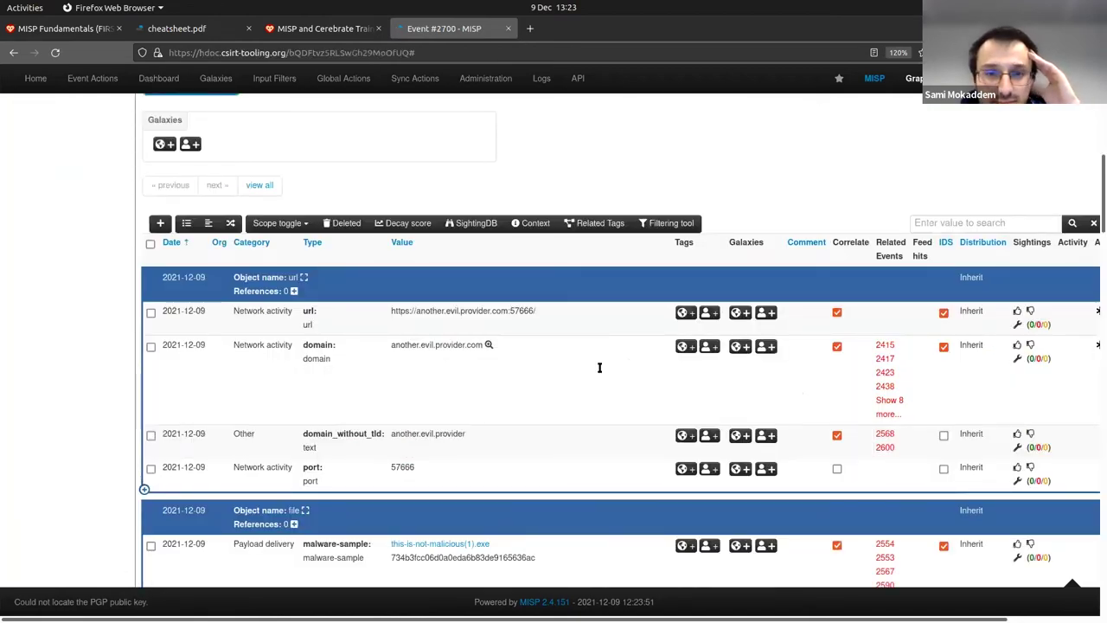
{"action": "key", "text": "ctrl+Page_Up"}
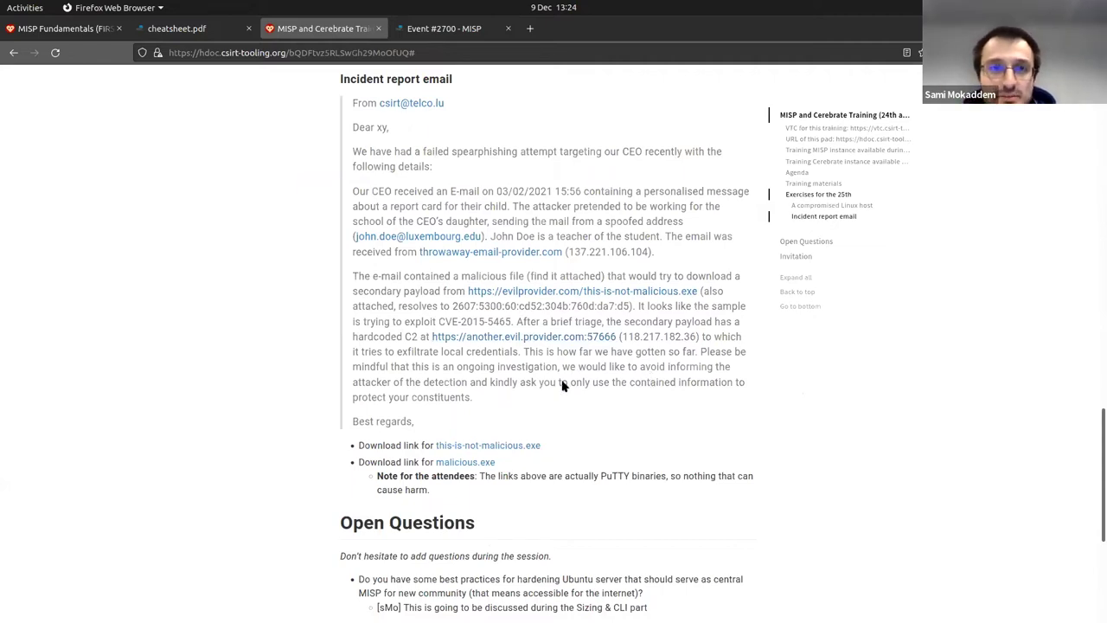
{"action": "key", "text": "ctrl+Tab"}
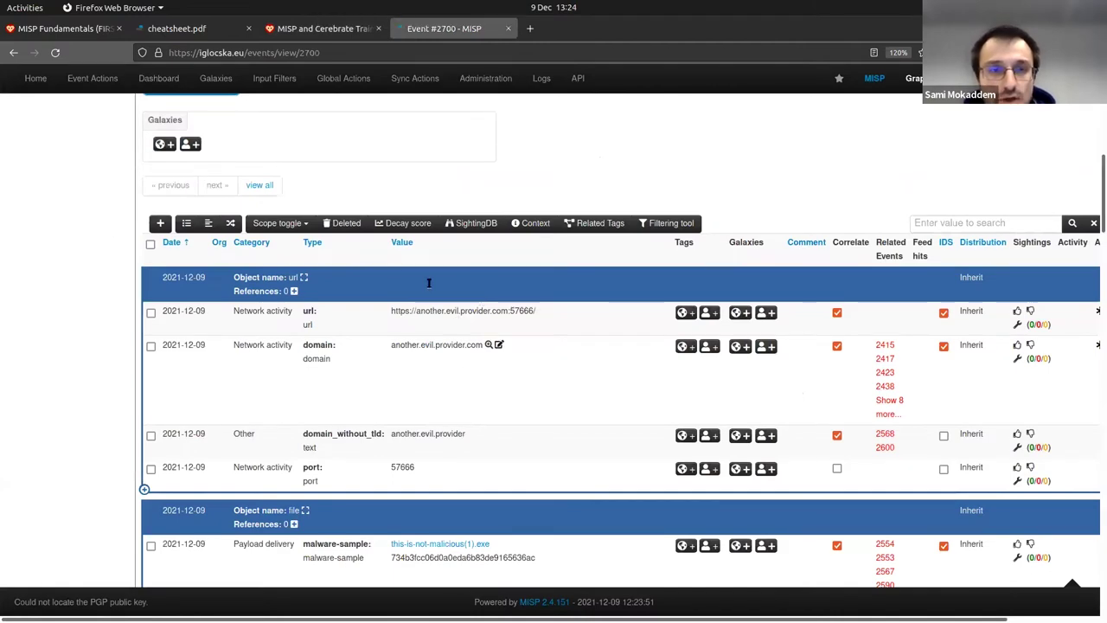
{"action": "scroll", "coordinate": [409, 364], "scroll_direction": "down", "scroll_amount": 10}
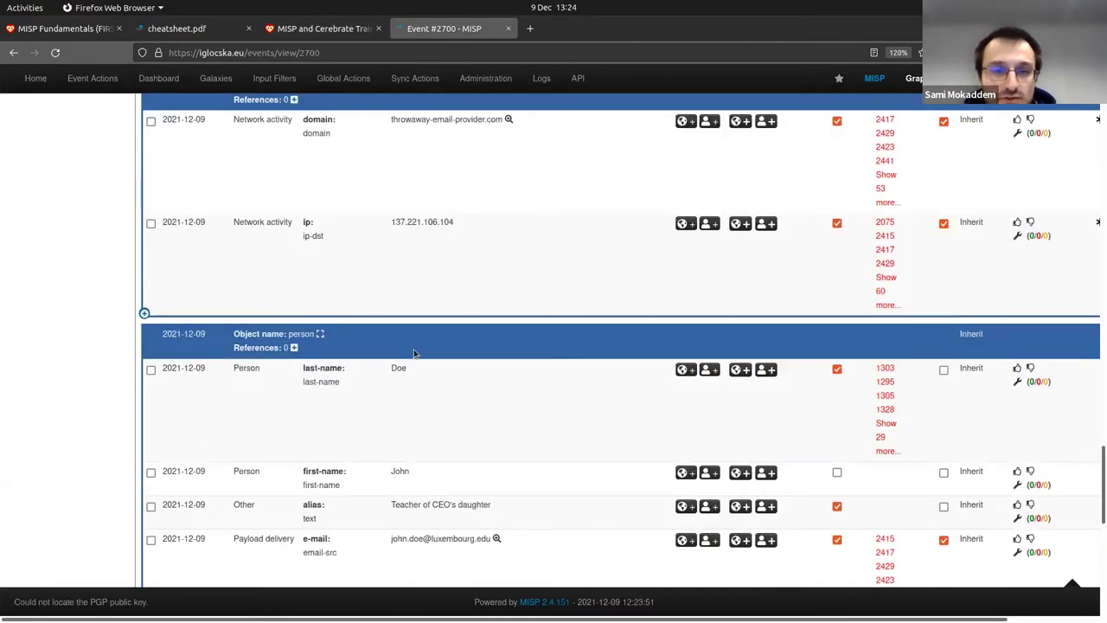
{"action": "scroll", "coordinate": [410, 350], "scroll_direction": "down", "scroll_amount": 3}
{"action": "scroll", "coordinate": [409, 346], "scroll_direction": "up", "scroll_amount": 8}
{"action": "scroll", "coordinate": [409, 346], "scroll_direction": "down", "scroll_amount": 1}
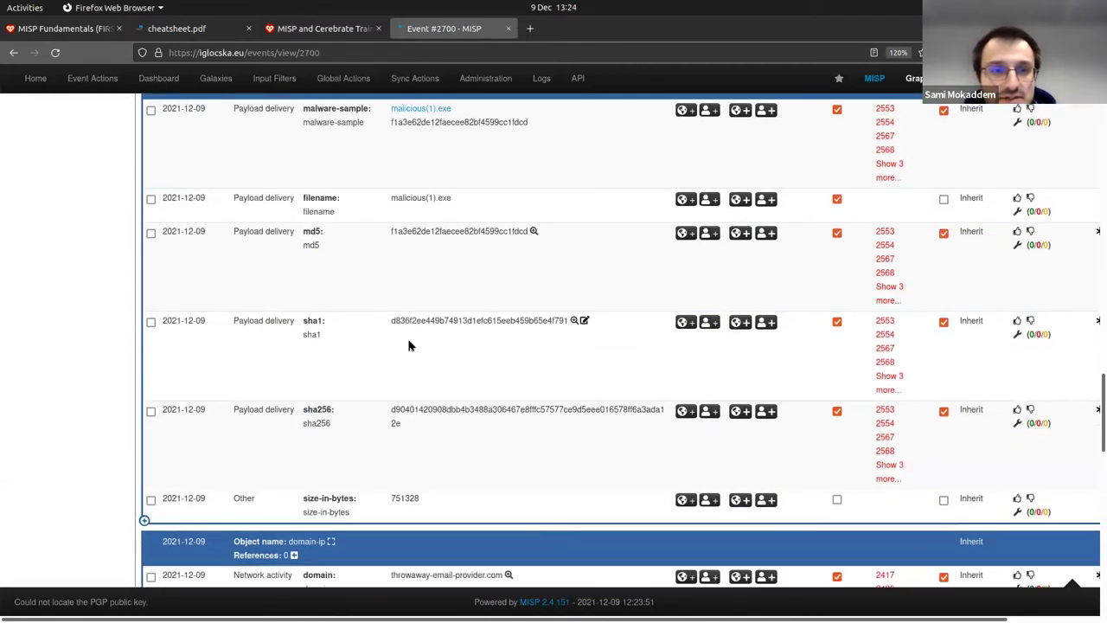
{"action": "scroll", "coordinate": [410, 346], "scroll_direction": "down", "scroll_amount": 8}
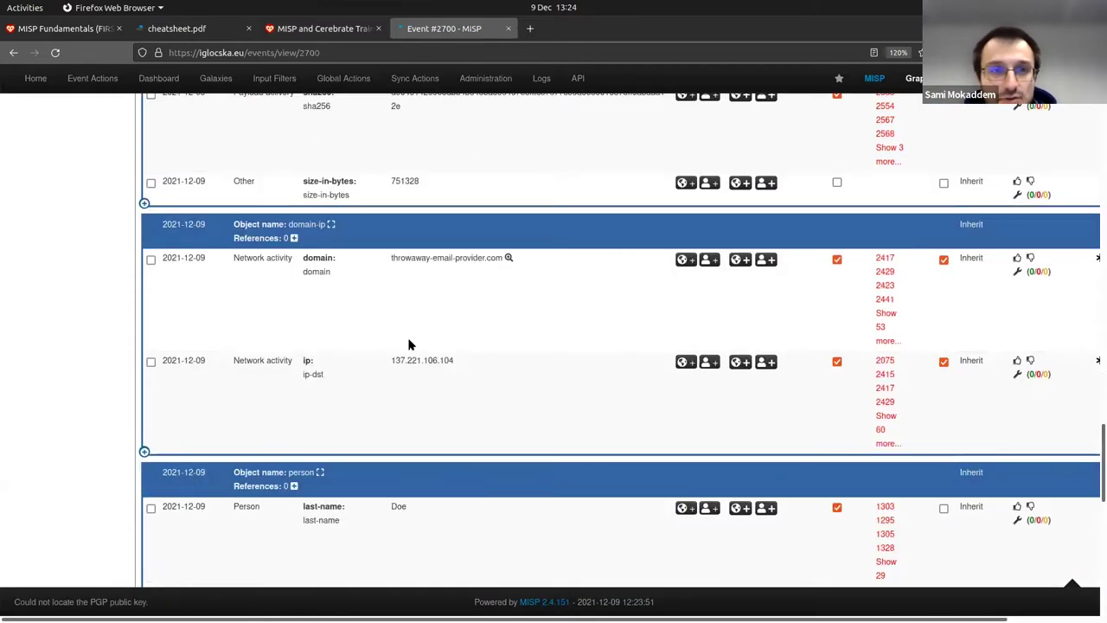
{"action": "scroll", "coordinate": [481, 329], "scroll_direction": "up", "scroll_amount": 15}
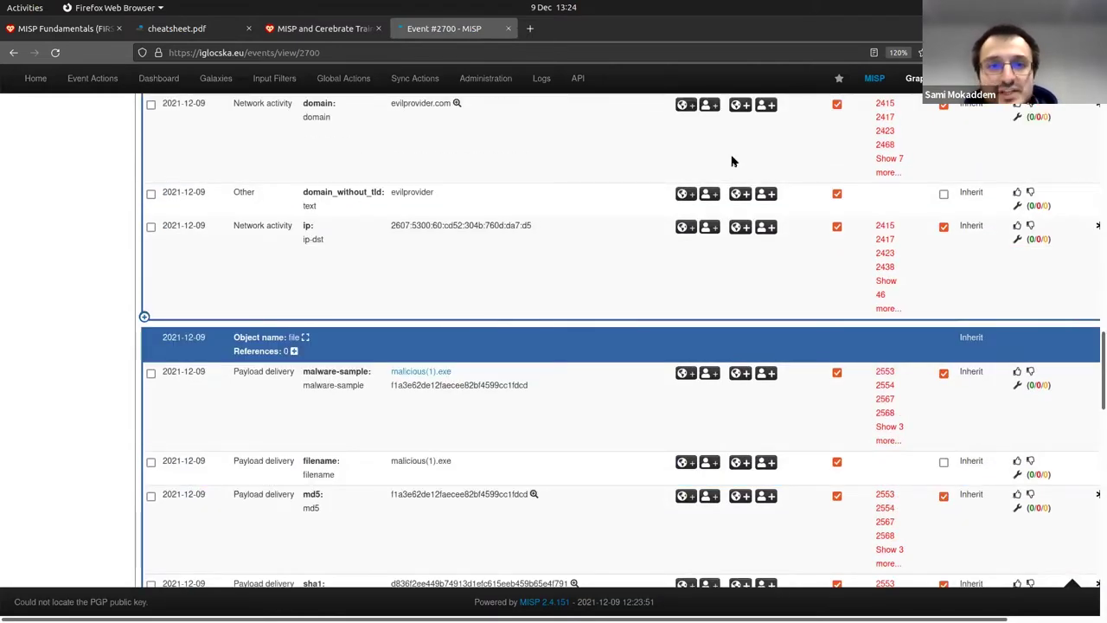
{"action": "scroll", "coordinate": [731, 160], "scroll_direction": "down", "scroll_amount": 10}
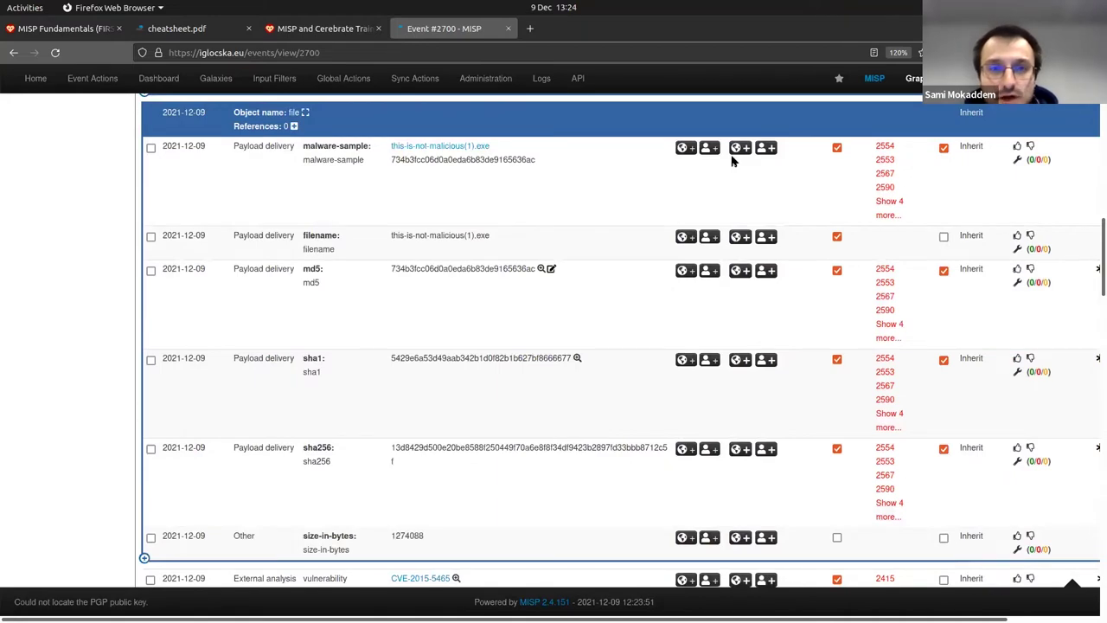
{"action": "scroll", "coordinate": [731, 160], "scroll_direction": "up", "scroll_amount": 10}
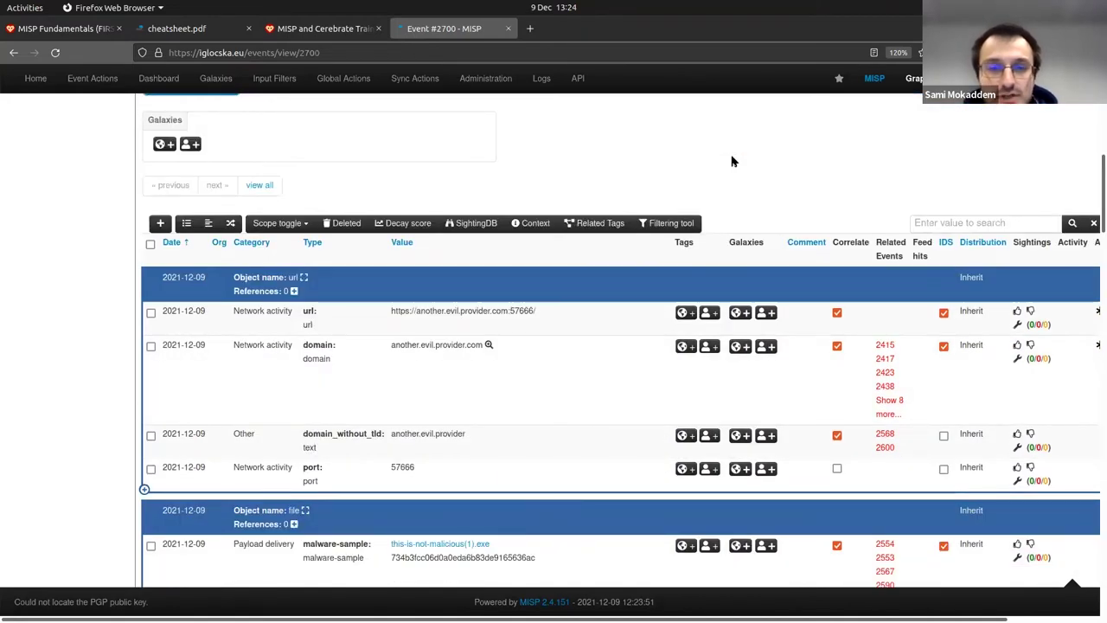
Reread the incident report for relationships between the objects and consult the Object Reference section of the MISP Data Model Cheat Sheet
{"action": "key", "text": "ctrl+Page_Up"}
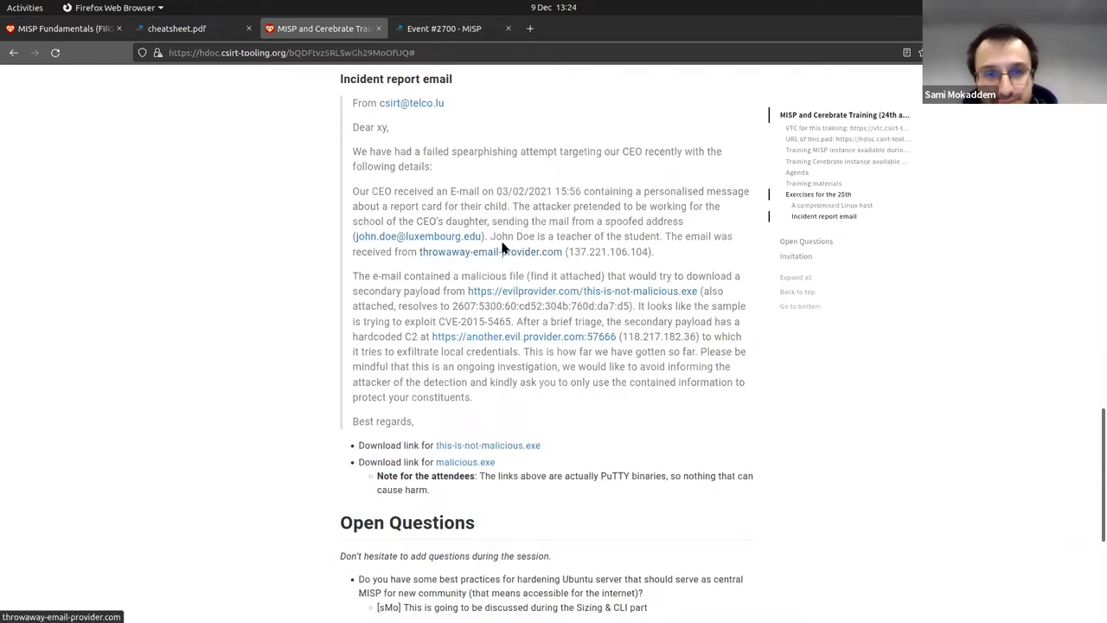
{"action": "key", "text": "ctrl+Page_Up"}
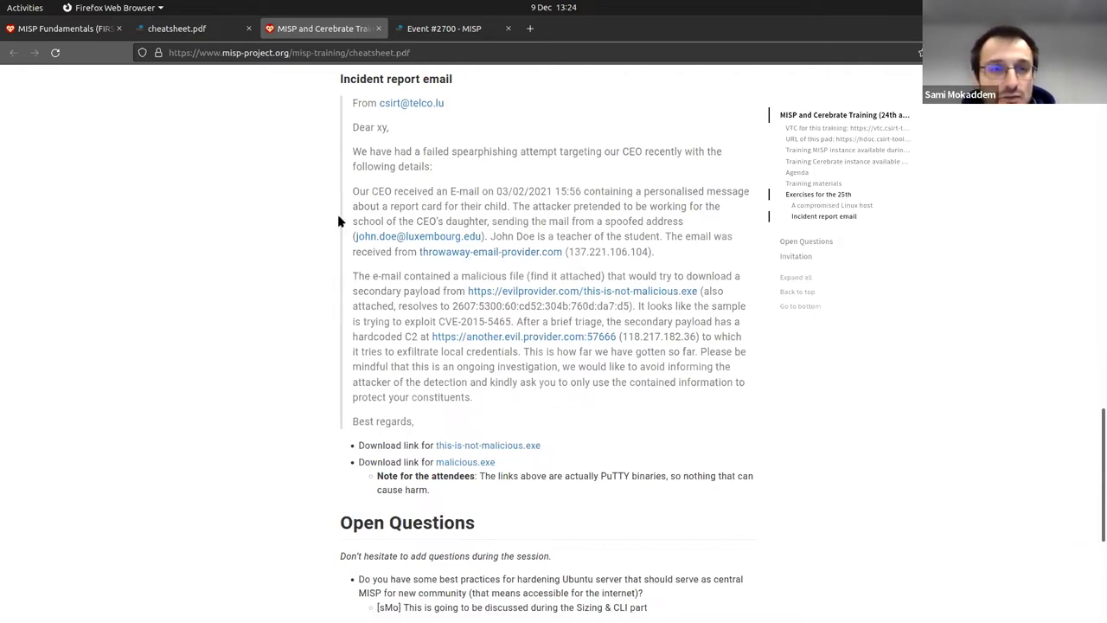
{"action": "key", "text": "ctrl+shift+Tab"}
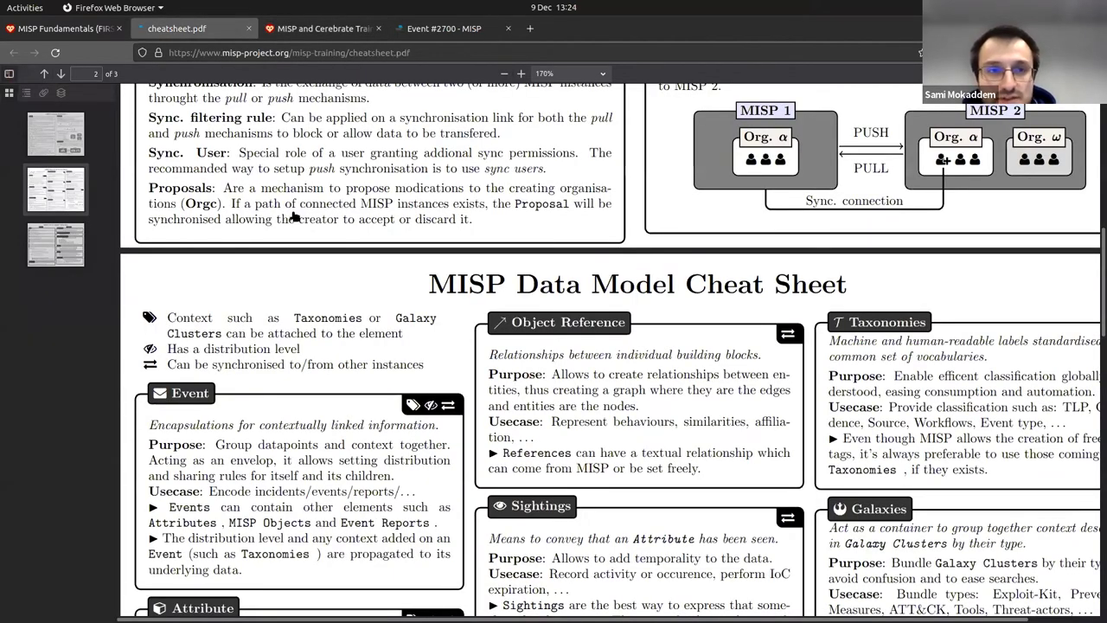
{"action": "key", "text": "ctrl+Tab"}
{"action": "key", "text": "ctrl+Tab"}
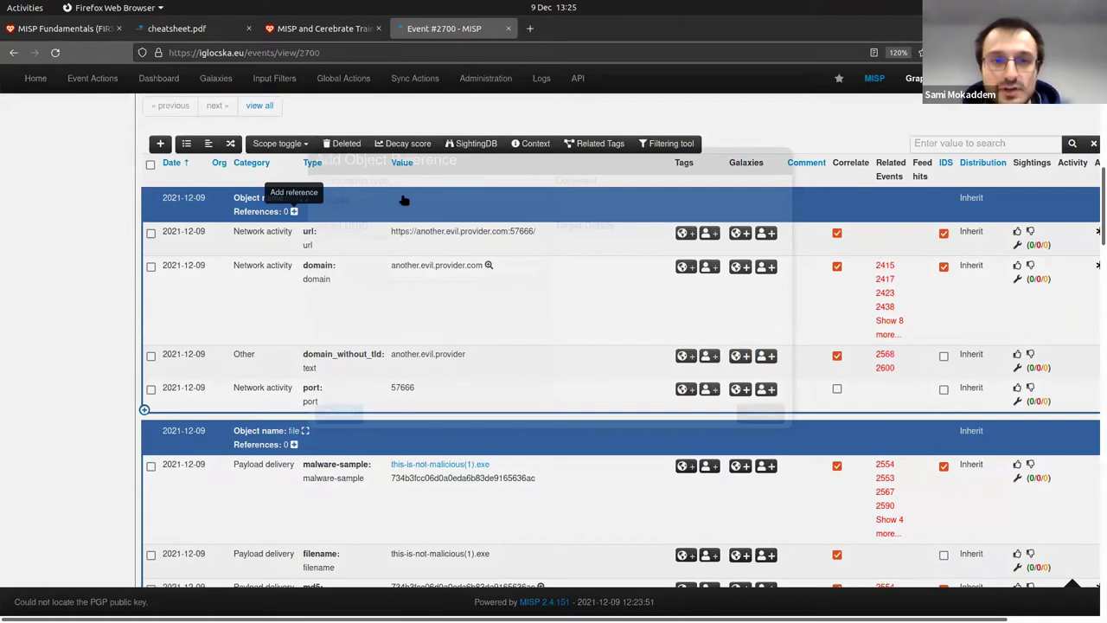
{"action": "left_click", "coordinate": [402, 200]}
{"action": "type", "text": "sen"}
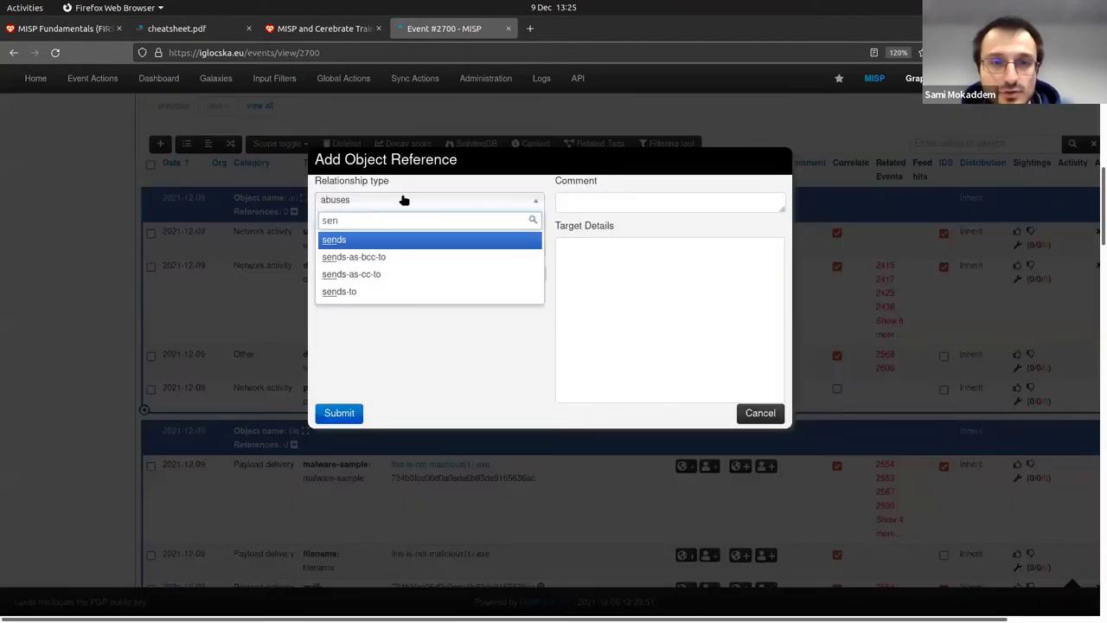
{"action": "key", "text": "Down"}
{"action": "key", "text": "Down"}
{"action": "key", "text": "Down"}
{"action": "key", "text": "BackSpace"}
{"action": "key", "text": "BackSpace"}
{"action": "key", "text": "BackSpace"}
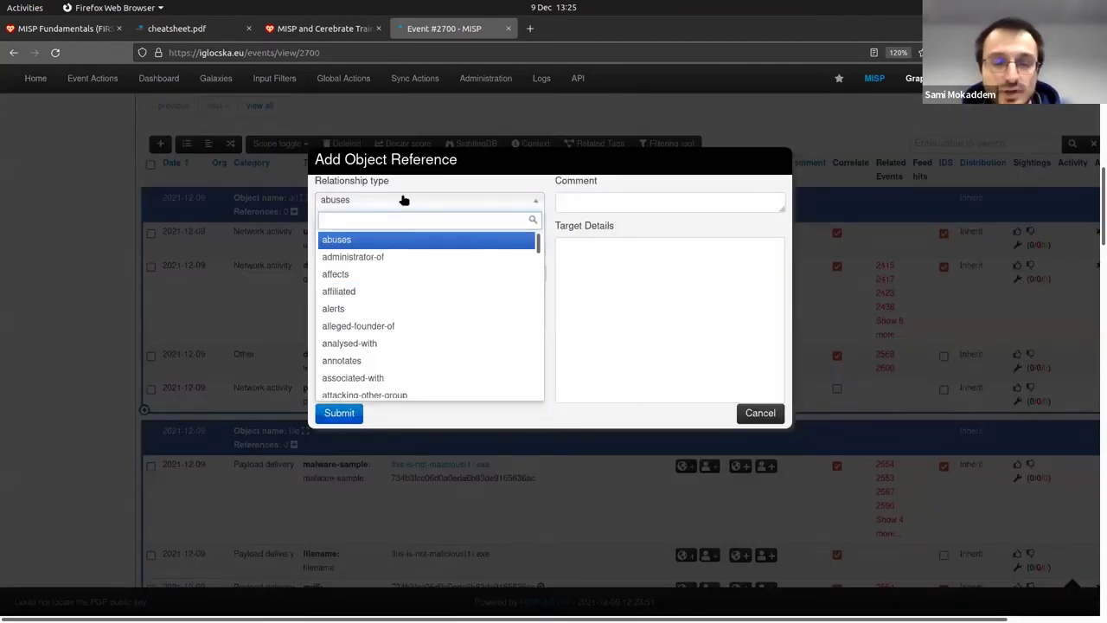
{"action": "key", "text": "Return"}
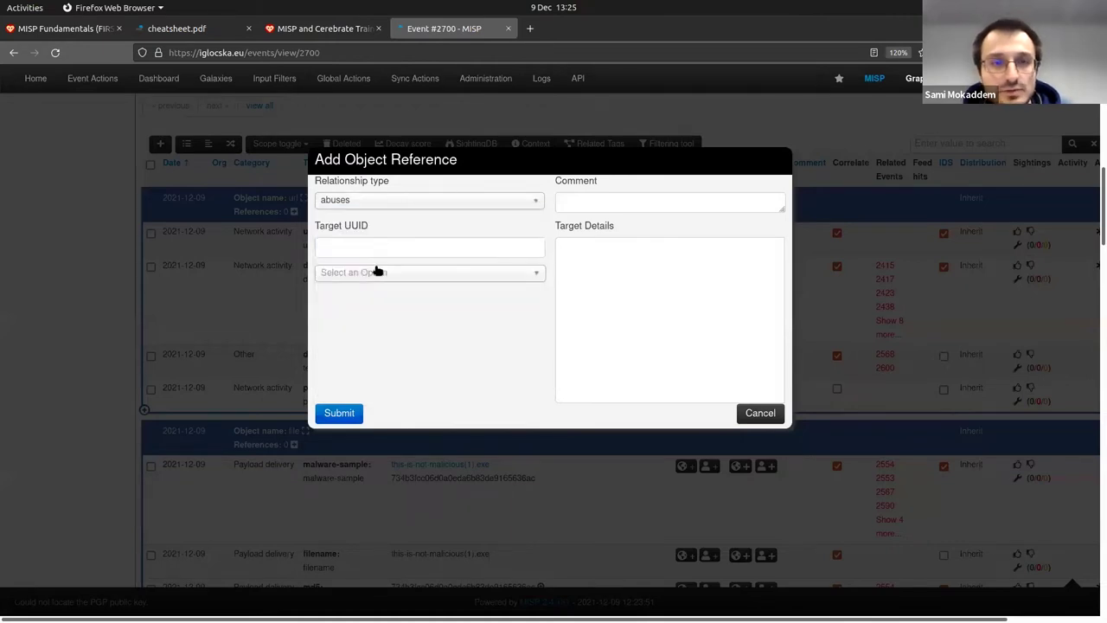
{"action": "left_click", "coordinate": [376, 272]}
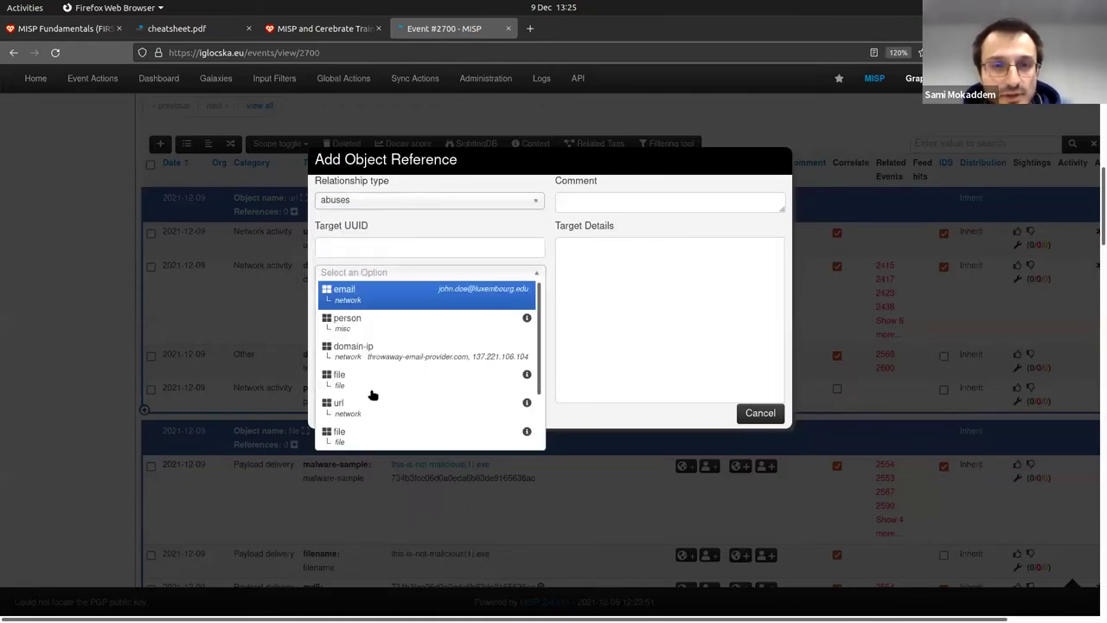
{"action": "scroll", "coordinate": [372, 395], "scroll_direction": "down", "scroll_amount": 1}
{"action": "left_click", "coordinate": [528, 226]}
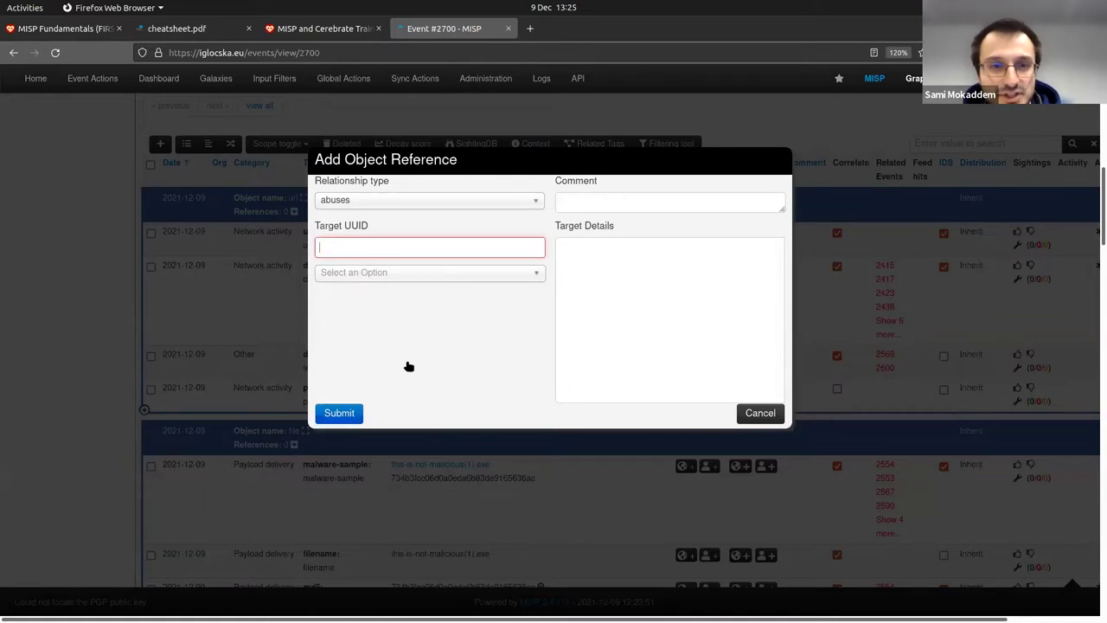
{"action": "left_click", "coordinate": [406, 273]}
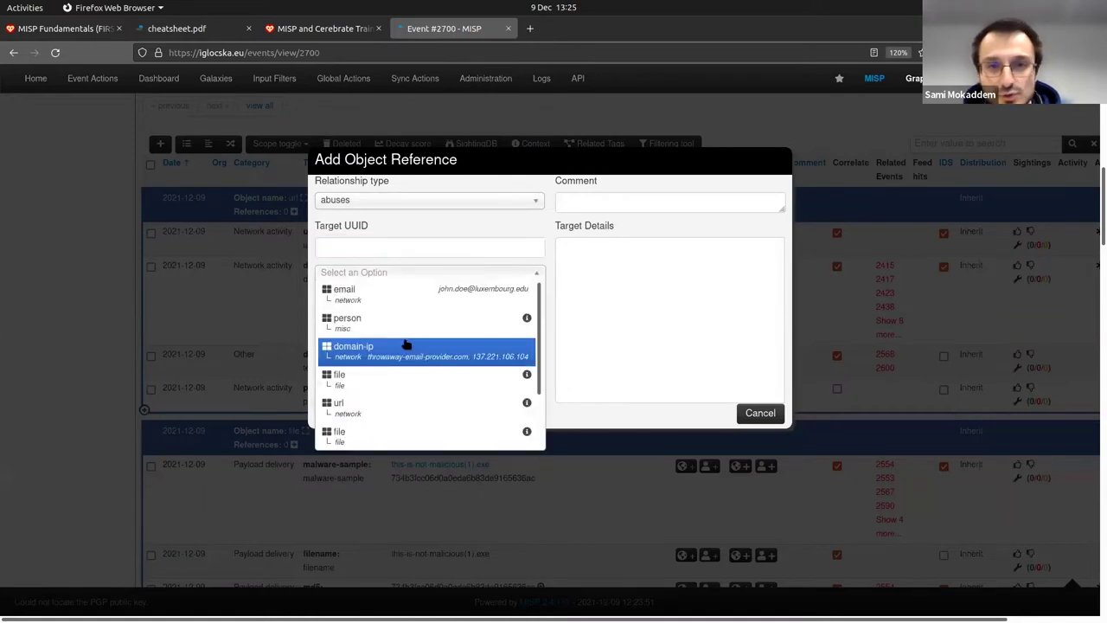
{"action": "left_click", "coordinate": [323, 331]}
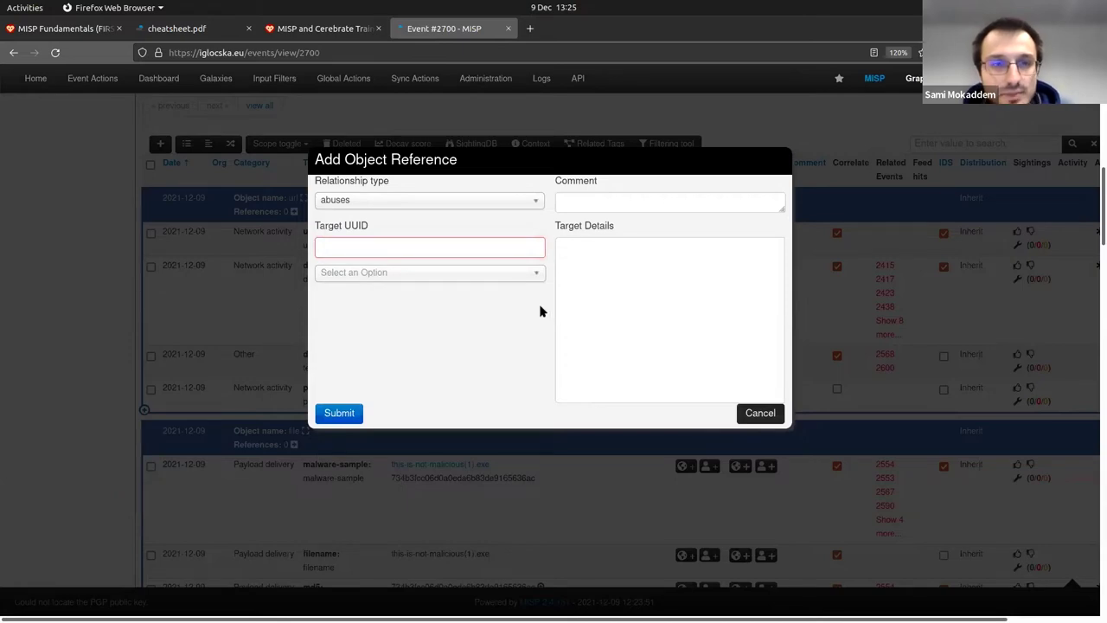
{"action": "left_click", "coordinate": [300, 214]}
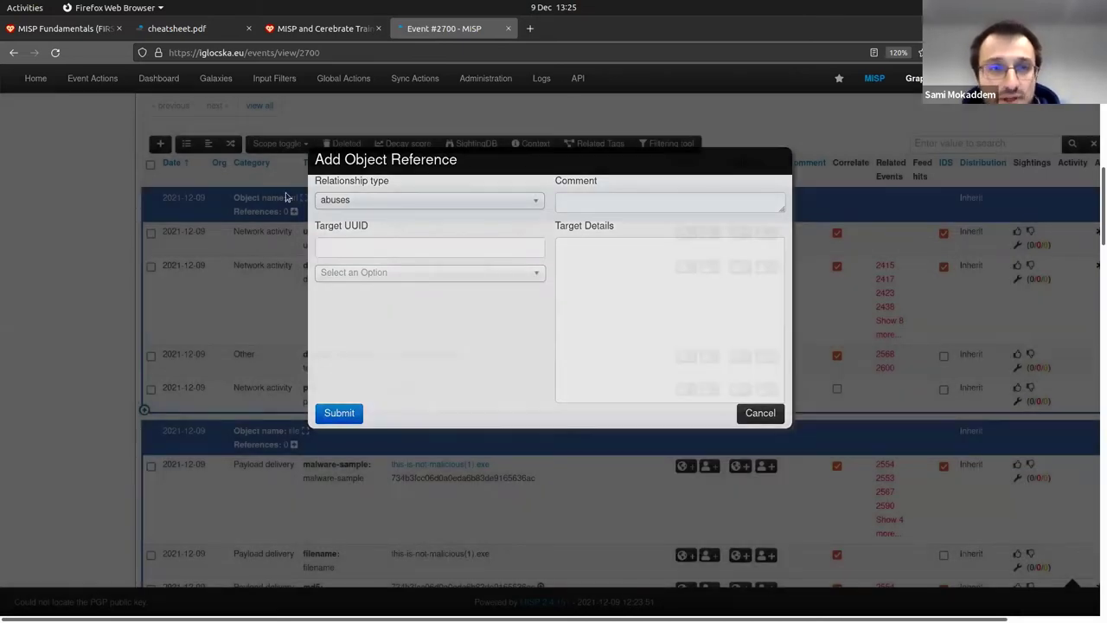
Open the event graph and expand its unreferenced attributes and unreferenced objects into individual nodes
{"action": "left_click", "coordinate": [264, 177]}
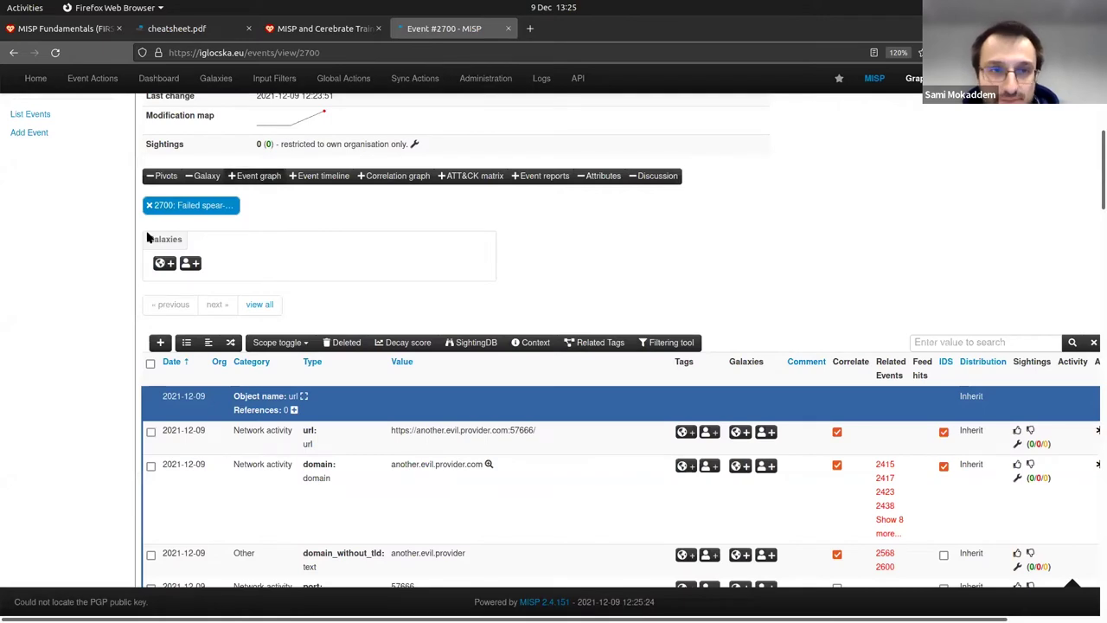
{"action": "left_click", "coordinate": [260, 177]}
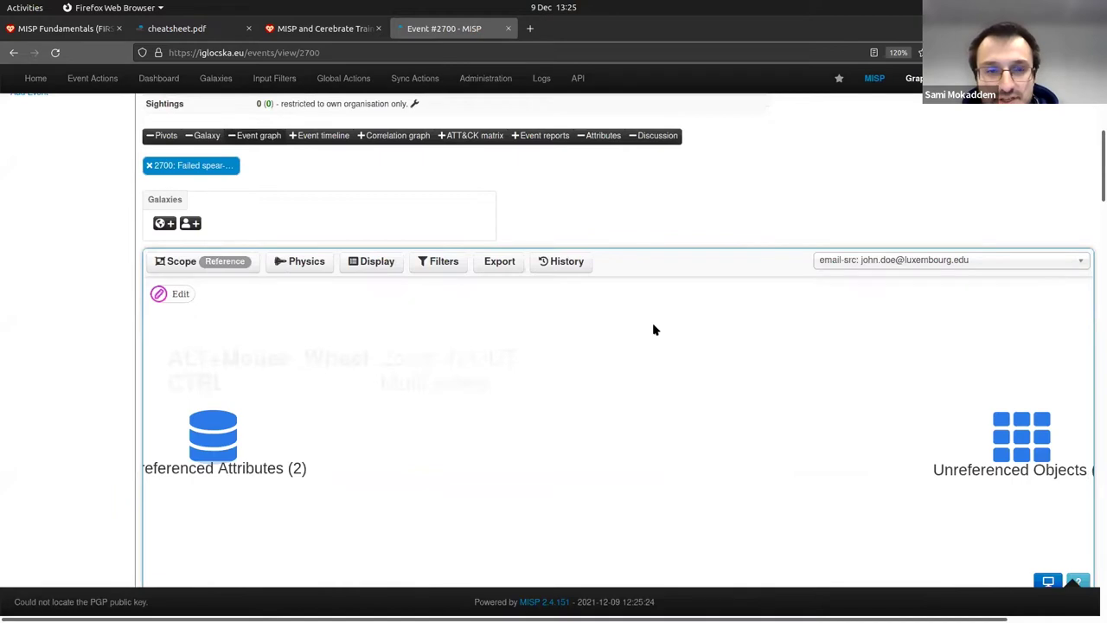
{"action": "scroll", "coordinate": [457, 302], "scroll_direction": "down", "scroll_amount": 2}
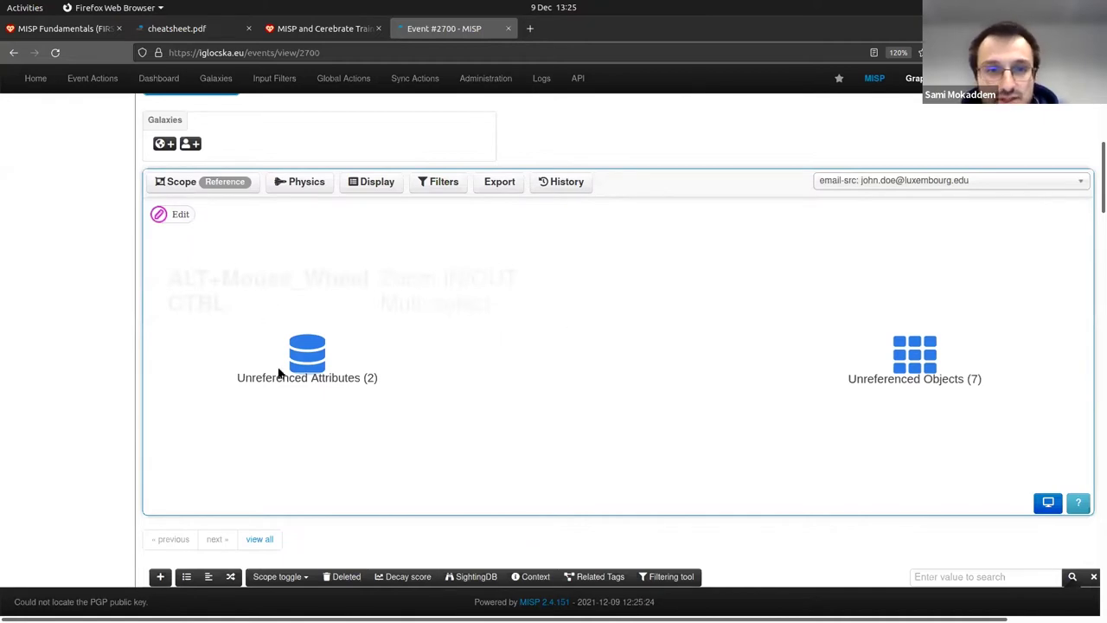
{"action": "double_click", "coordinate": [308, 357]}
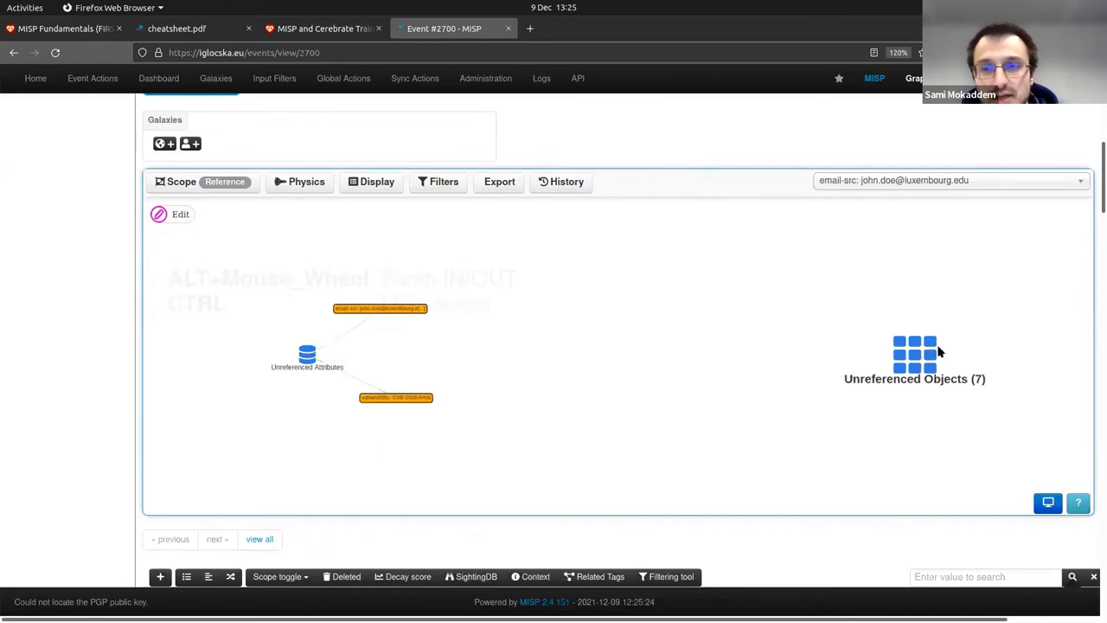
{"action": "double_click", "coordinate": [939, 350]}
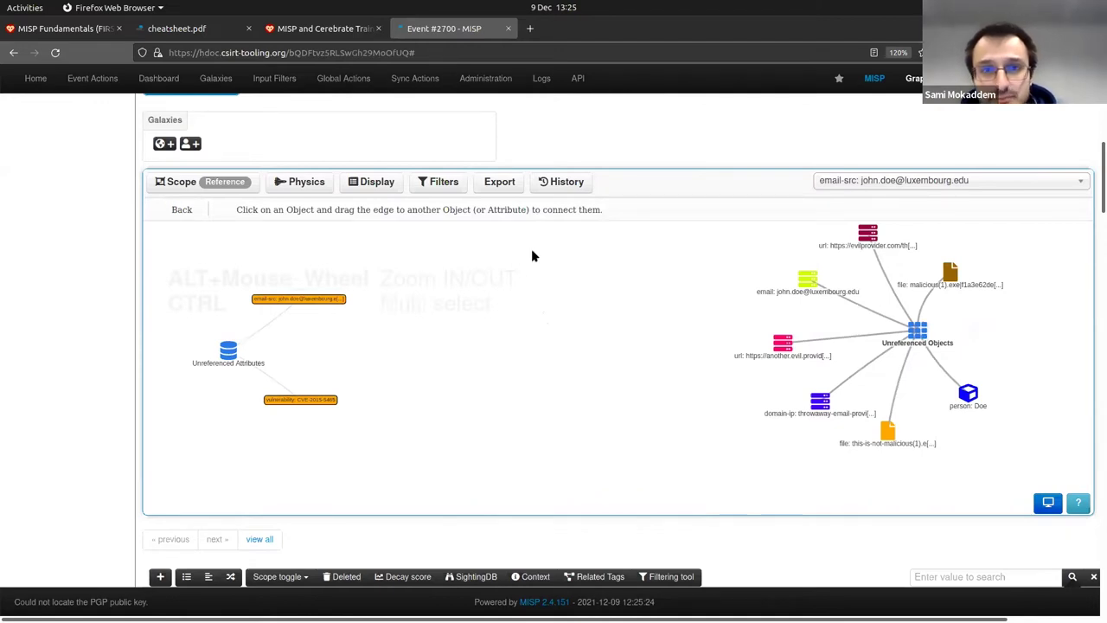
Recheck the incident report and leave the event graph's reference-drawing mode, returning to its editing options
{"action": "key", "text": "ctrl+Page_Up"}
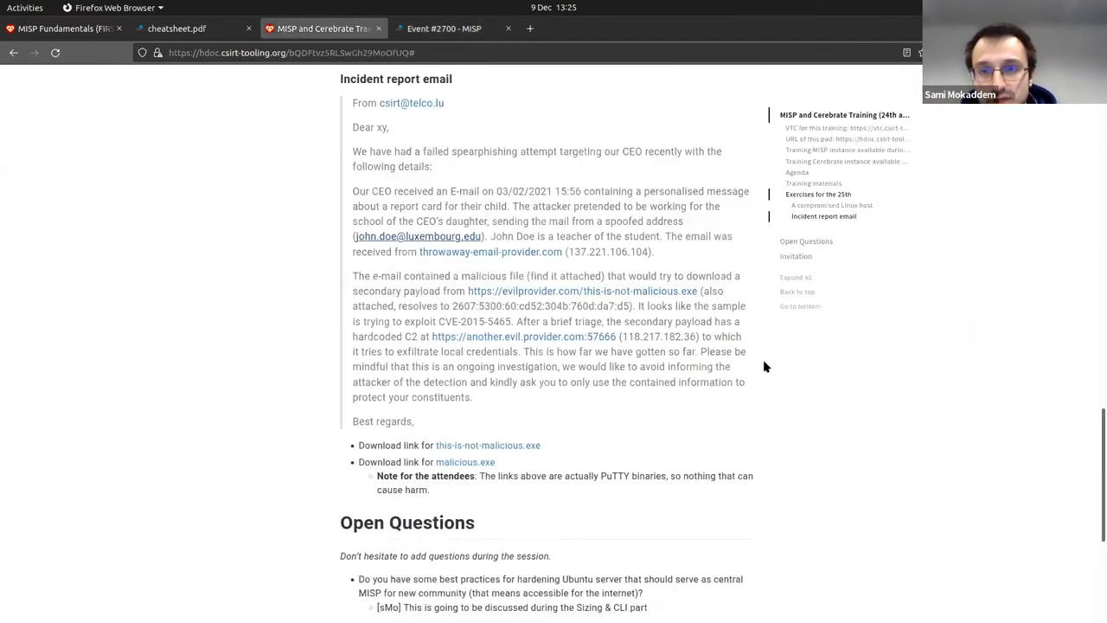
{"action": "key", "text": "ctrl+Page_Down"}
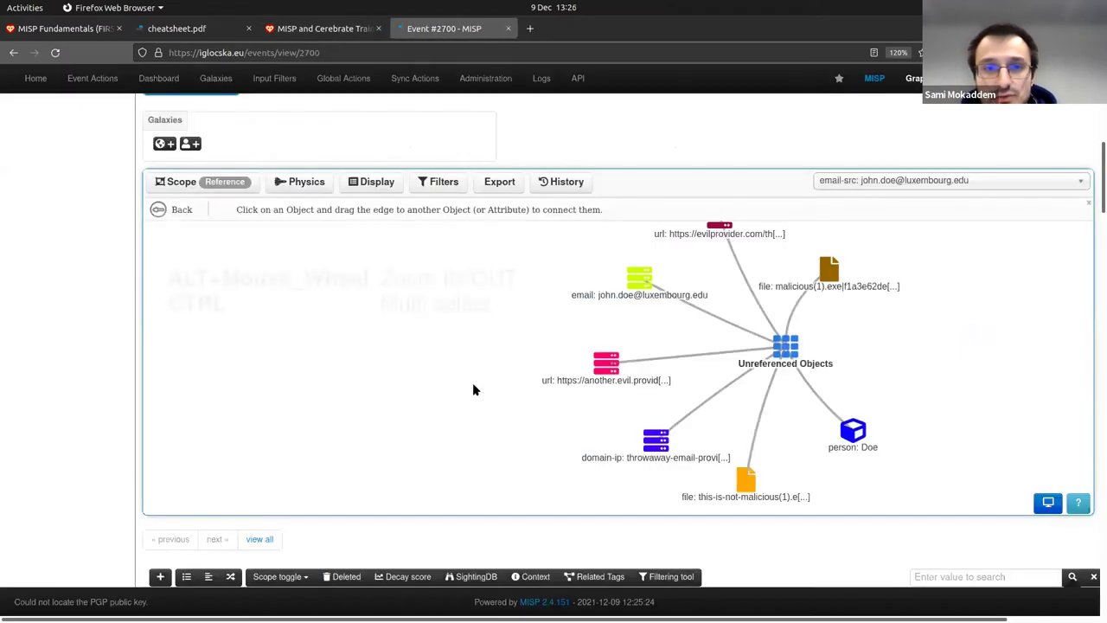
{"action": "left_click", "coordinate": [184, 213]}
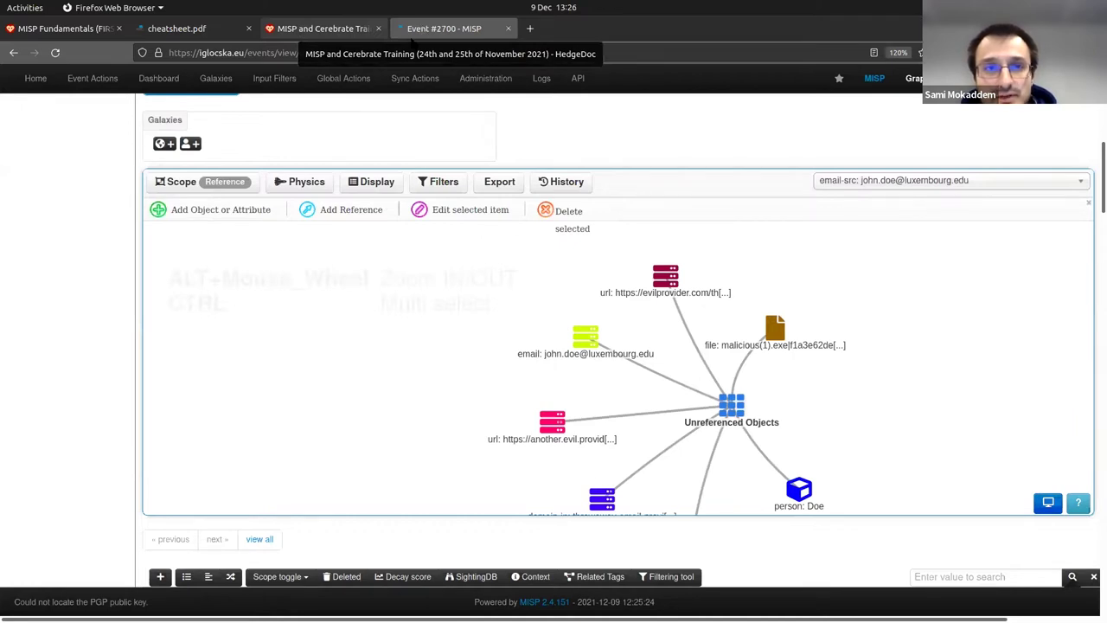
Recheck the incident report and switch the event graph to drawing object references
{"action": "left_click", "coordinate": [324, 29]}
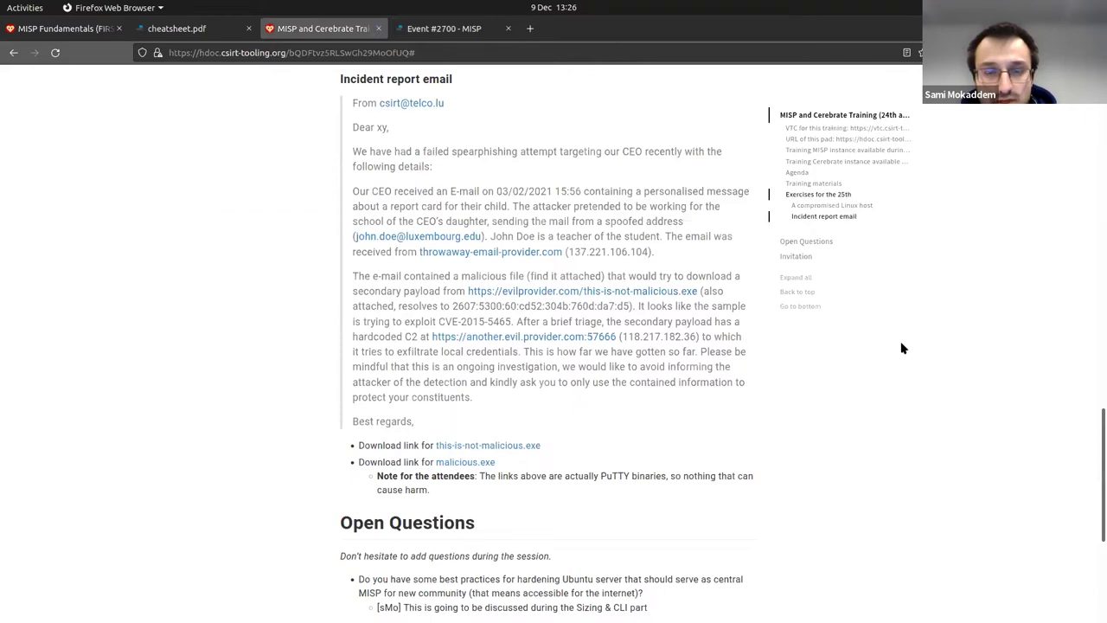
{"action": "key", "text": "ctrl+Tab"}
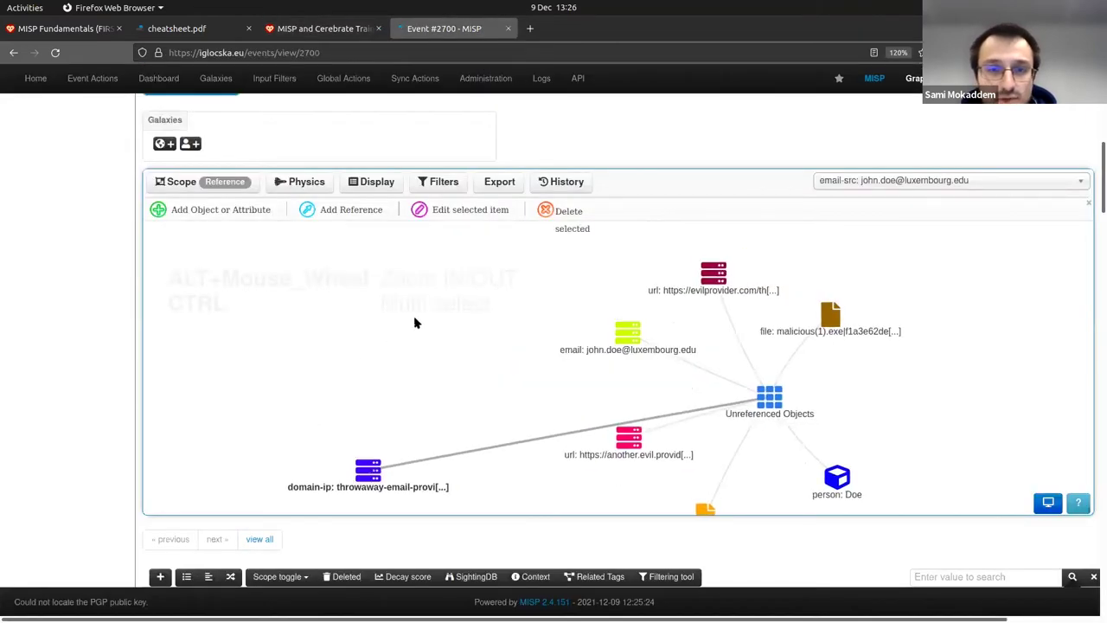
{"action": "left_click", "coordinate": [351, 211]}
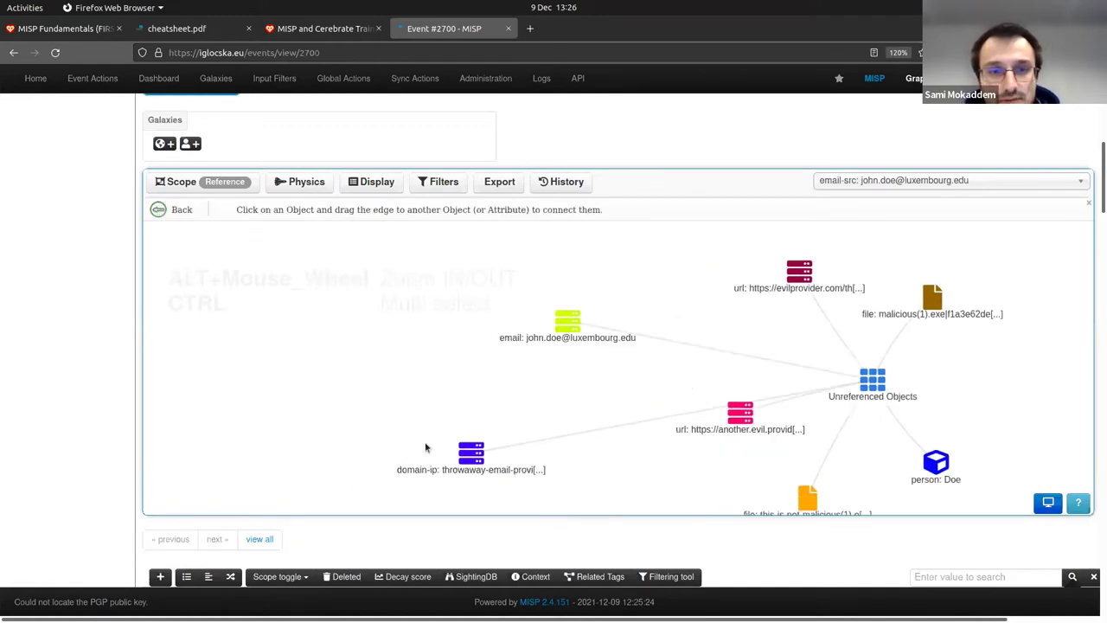
{"action": "left_click_drag", "start_coordinate": [471, 451], "coordinate": [569, 327]}
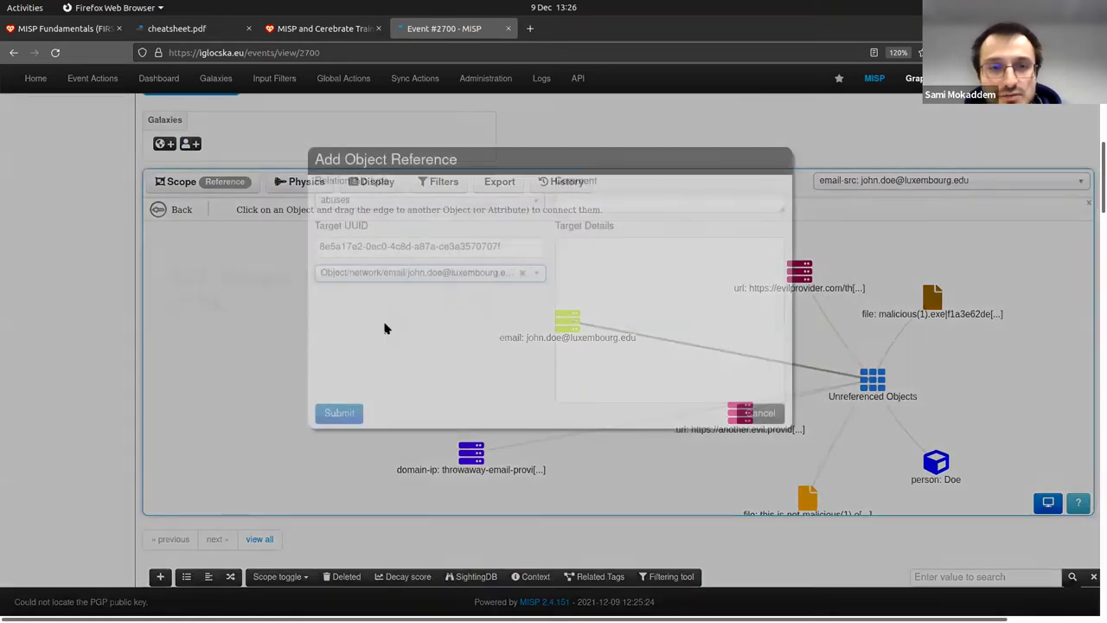
{"action": "type", "text": "sen"}
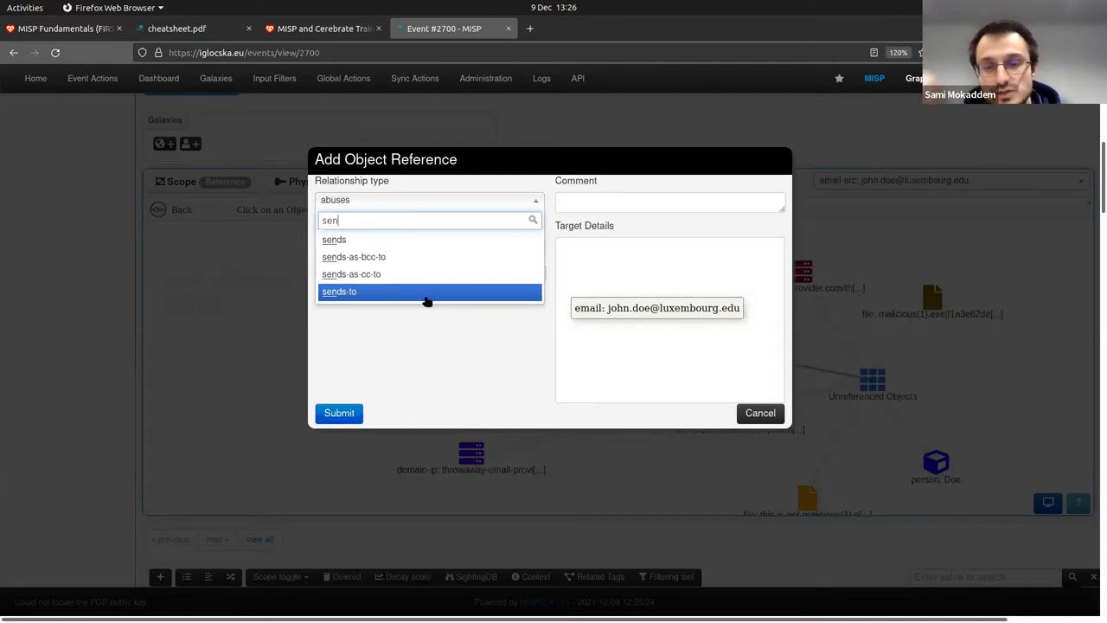
{"action": "key", "text": "BackSpace"}
{"action": "key", "text": "BackSpace"}
{"action": "key", "text": "BackSpace"}
{"action": "type", "text": "rec"}
{"action": "key", "text": "BackSpace"}
{"action": "key", "text": "BackSpace"}
{"action": "key", "text": "BackSpace"}
{"action": "type", "text": "send"}
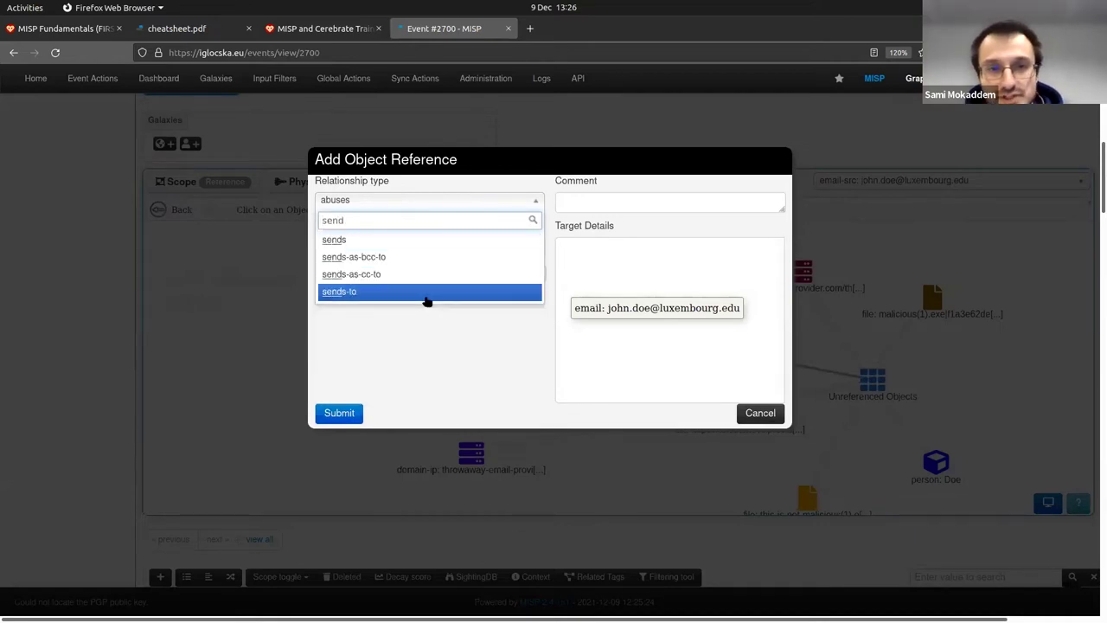
{"action": "key", "text": "BackSpace"}
{"action": "key", "text": "BackSpace"}
{"action": "key", "text": "BackSpace"}
{"action": "key", "text": "BackSpace"}
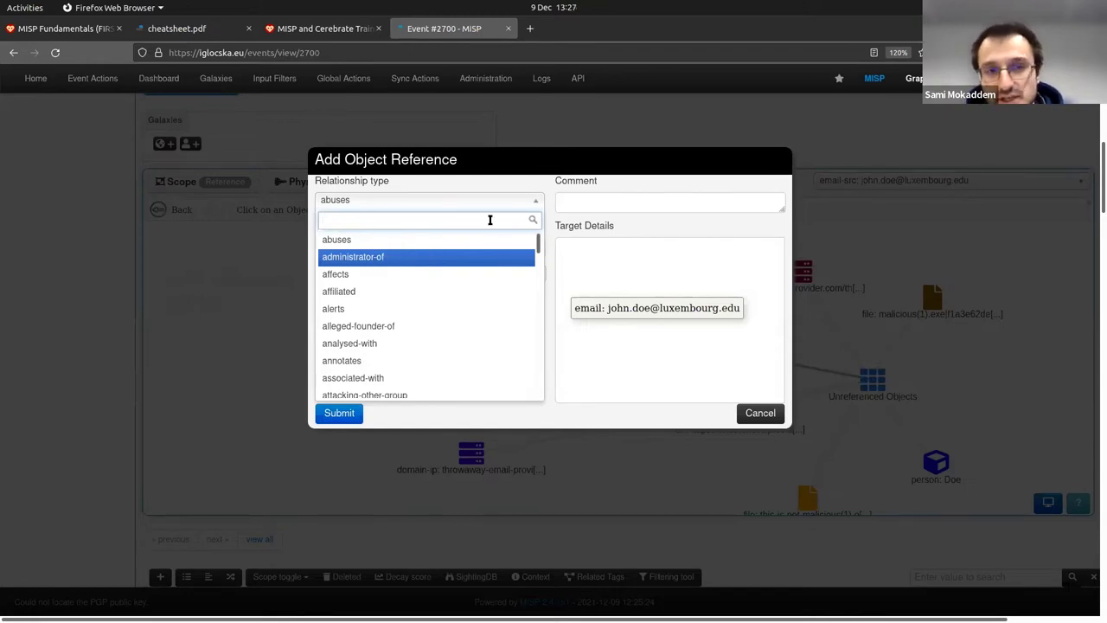
{"action": "type", "text": "cu"}
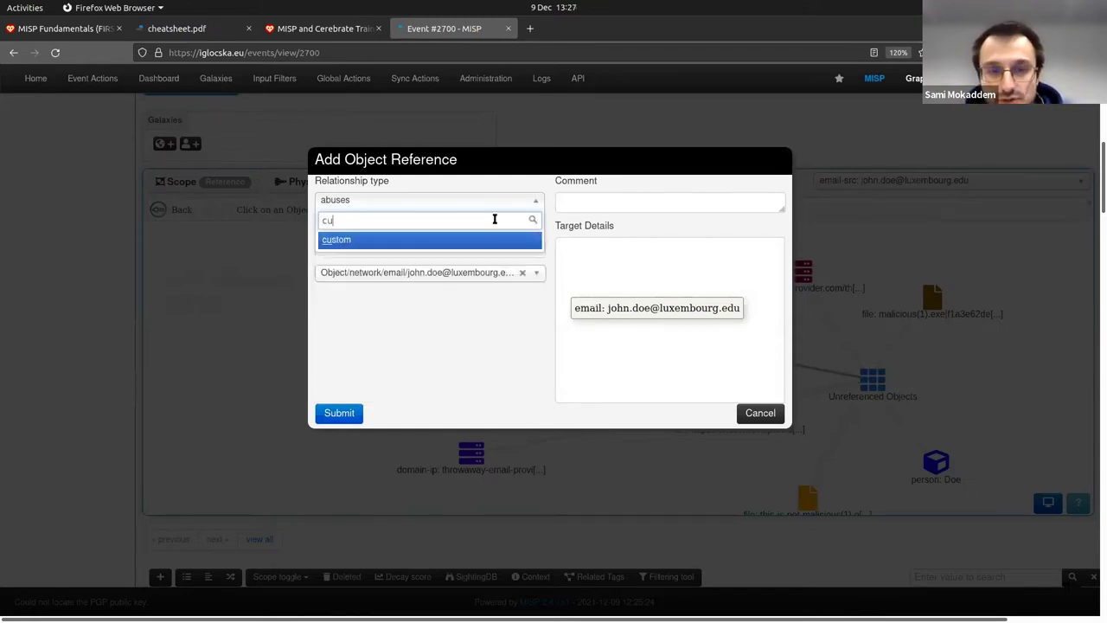
{"action": "left_click", "coordinate": [381, 241]}
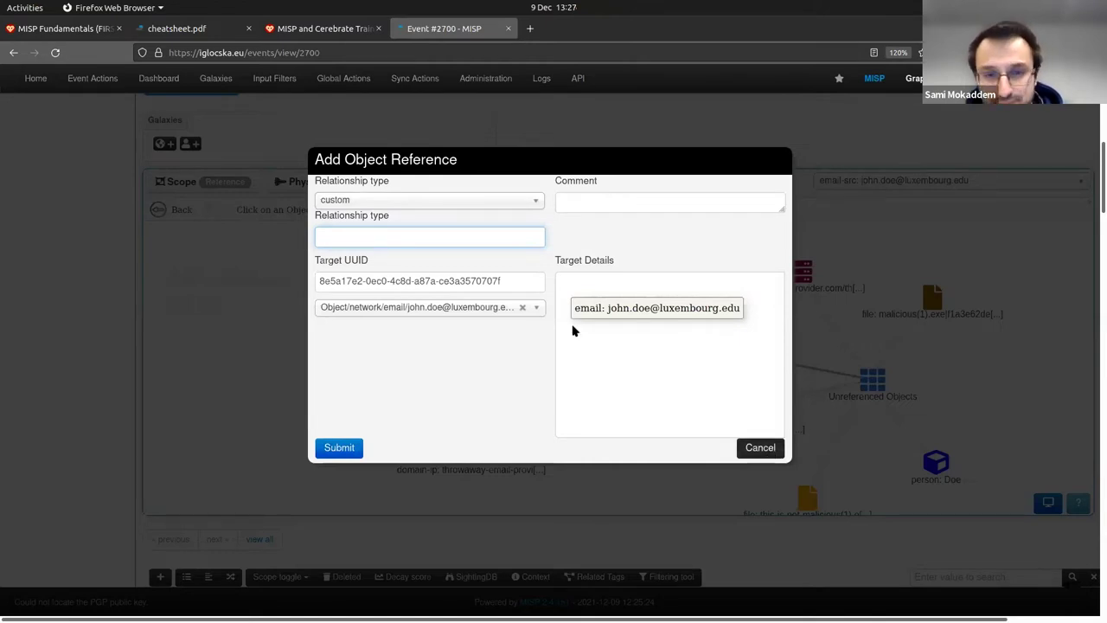
{"action": "left_click", "coordinate": [469, 453]}
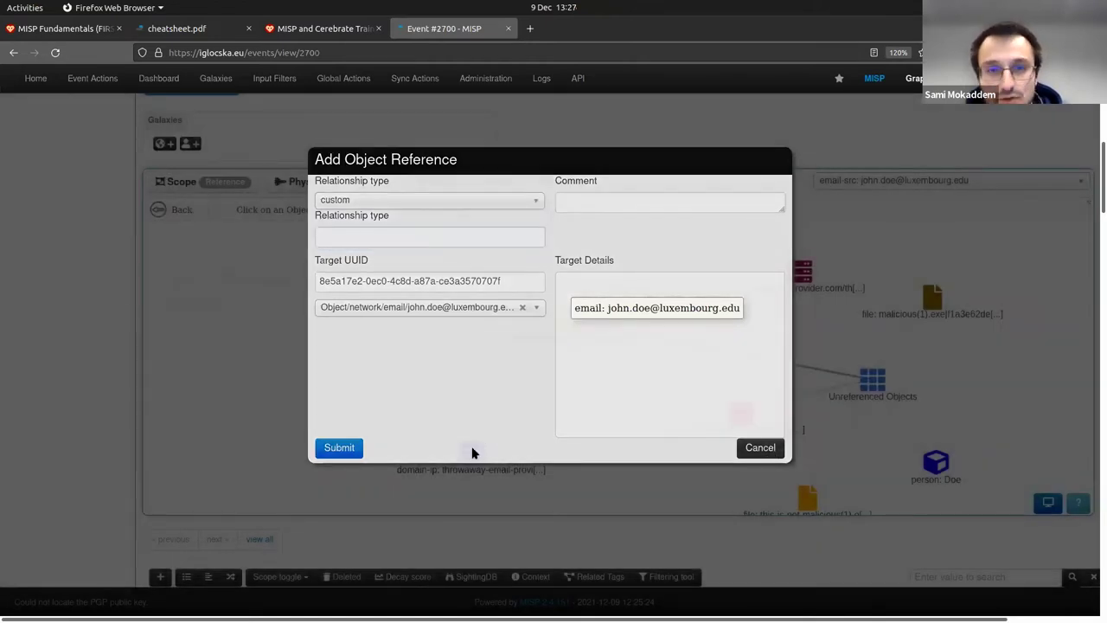
Add a "sends" reference from the throwaway-email-provider domain-ip object to the email object in the event graph
{"action": "left_click", "coordinate": [425, 200]}
{"action": "left_click", "coordinate": [425, 216]}
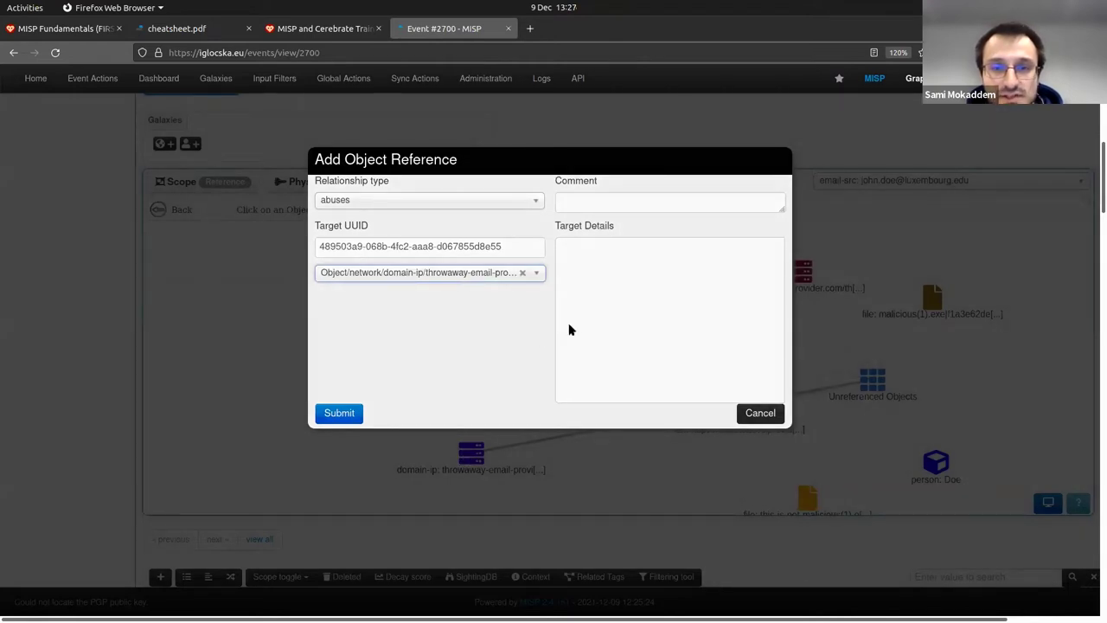
{"action": "key", "text": "Return"}
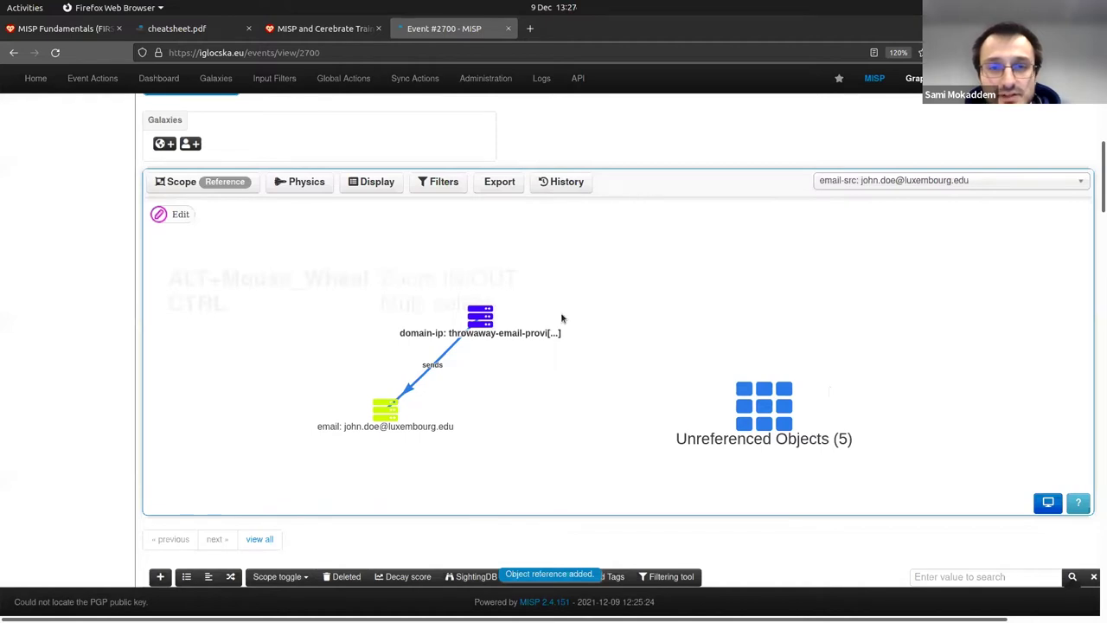
Add an "impersonates" reference from the email object to the person object
{"action": "left_click_drag", "start_coordinate": [661, 329], "coordinate": [483, 317]}
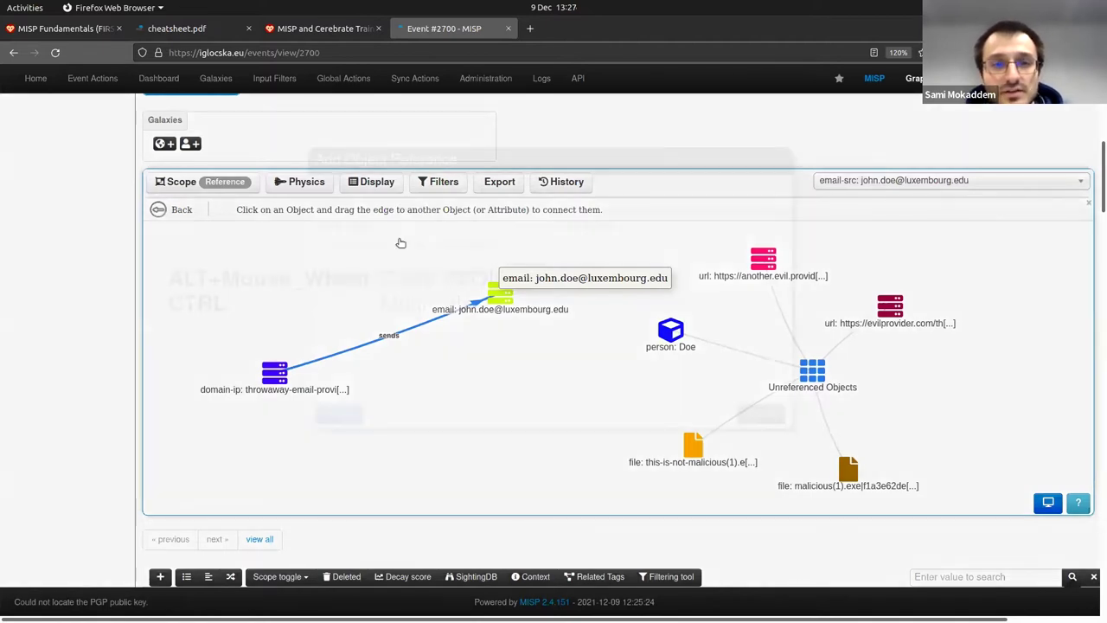
{"action": "type", "text": "imp"}
{"action": "key", "text": "Return"}
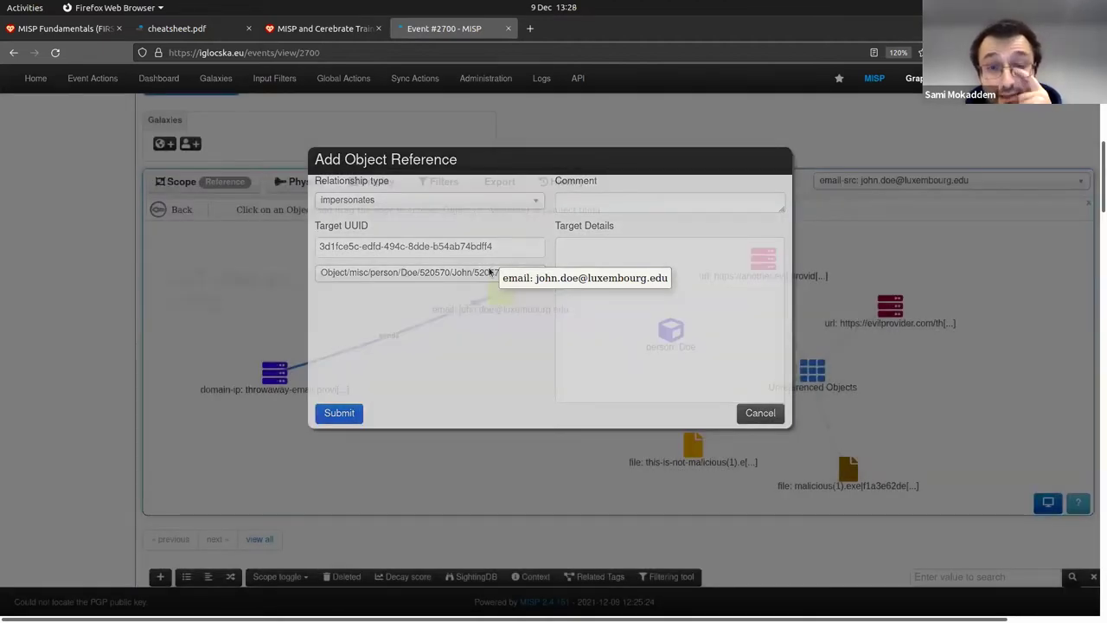
Close the MISP cheat sheet and recheck the incident report before returning to the event graph
{"action": "key", "text": "ctrl+Page_Up"}
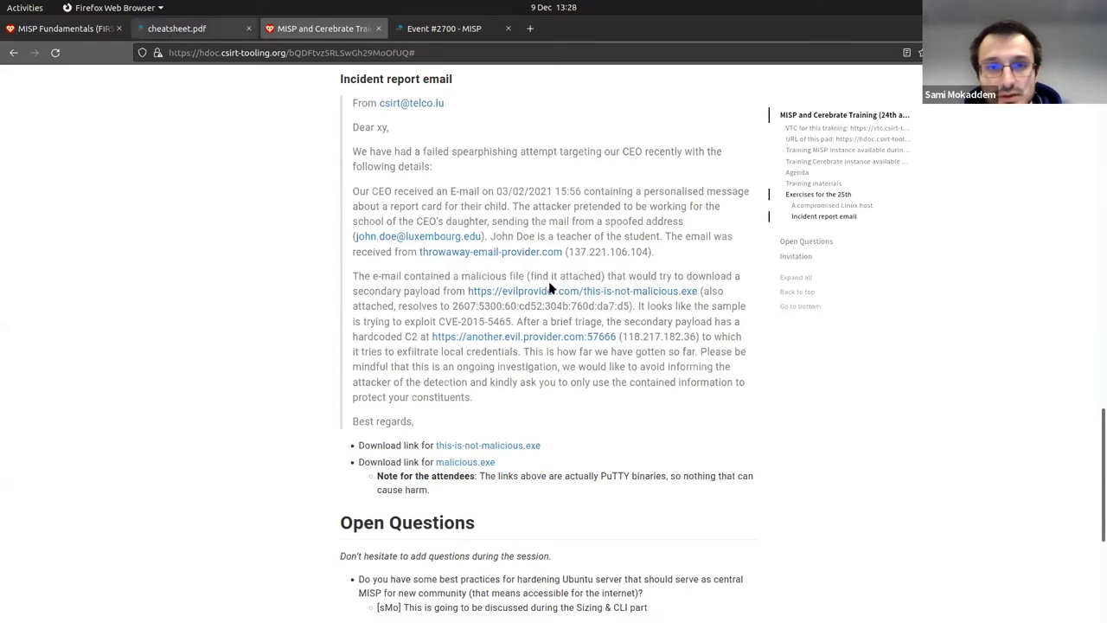
{"action": "key", "text": "ctrl+Page_Up"}
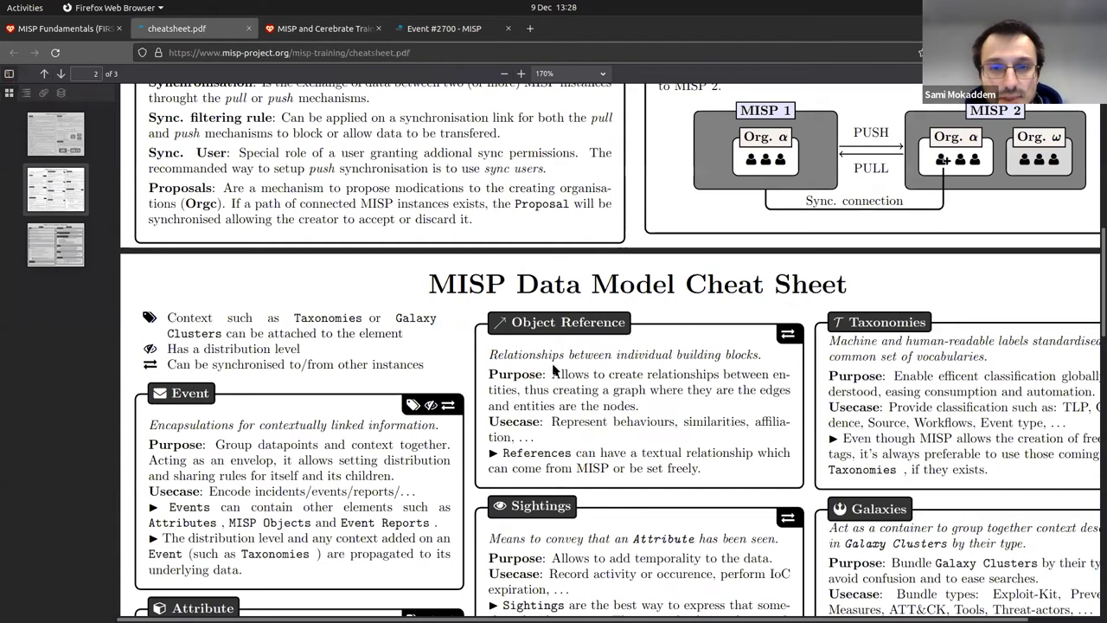
{"action": "key", "text": "ctrl+w"}
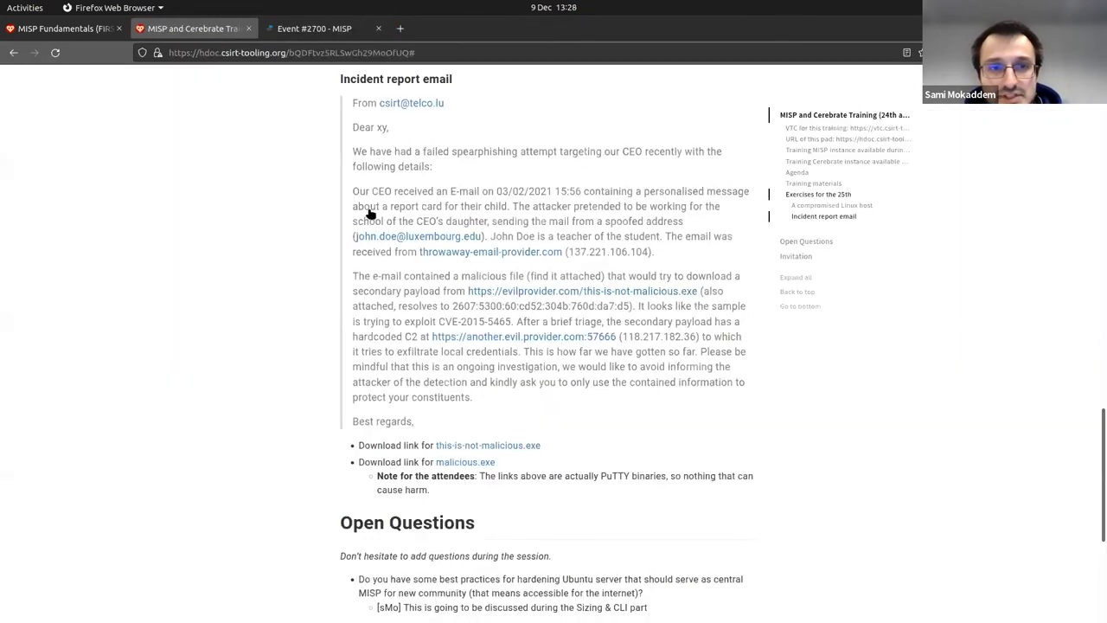
{"action": "key", "text": "ctrl+Tab"}
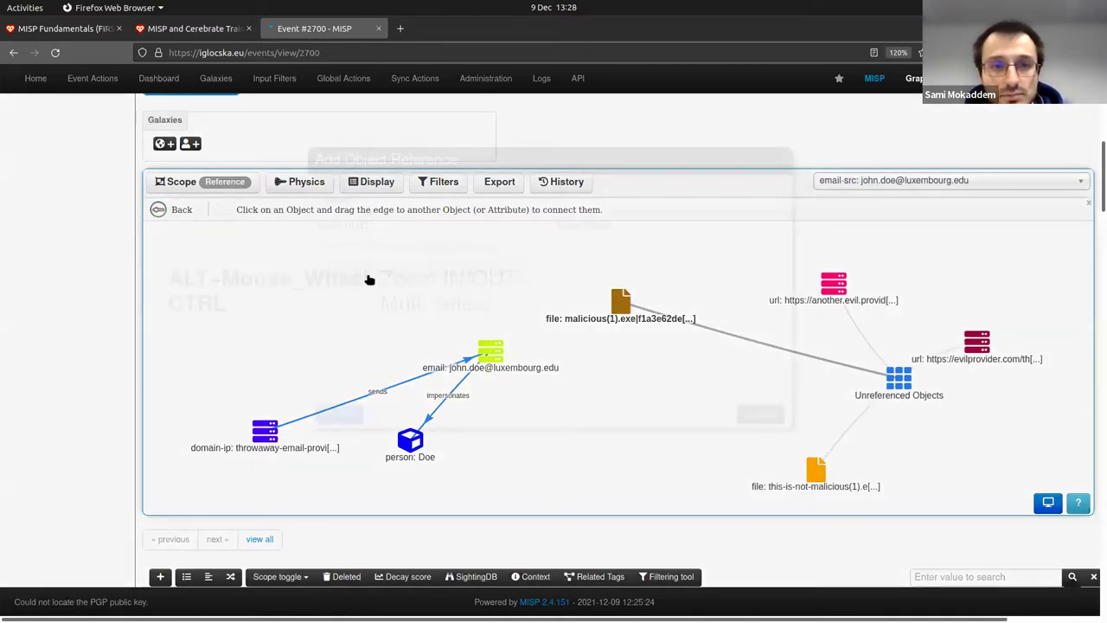
Add a "contains" reference from the email object to the malicious(1).exe file object
{"action": "type", "text": "cont"}
{"action": "key", "text": "Return"}
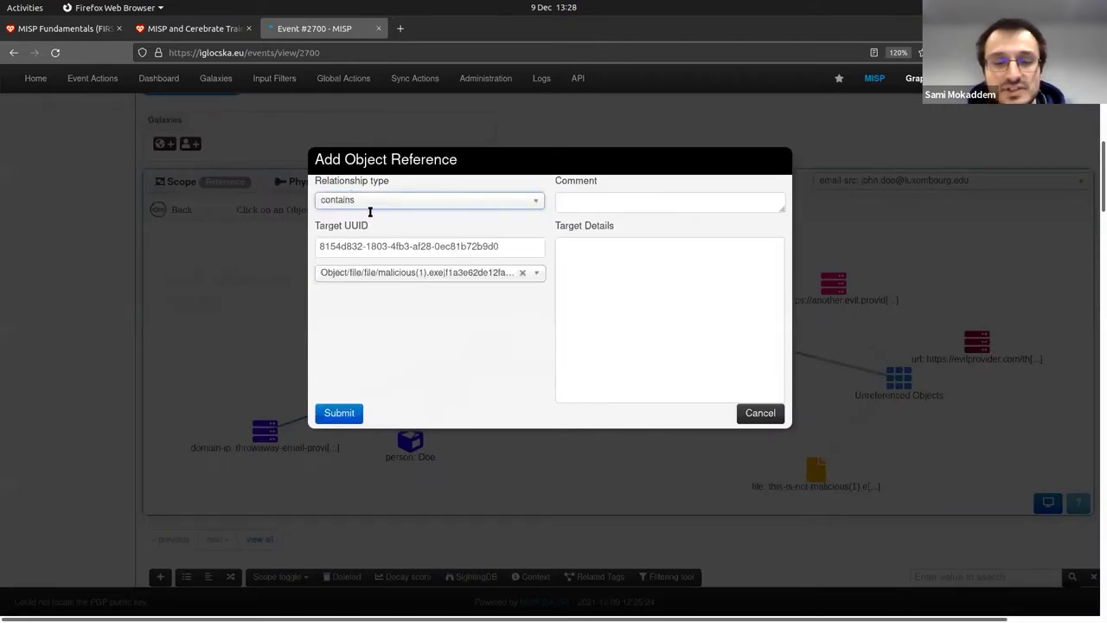
{"action": "left_click", "coordinate": [369, 211]}
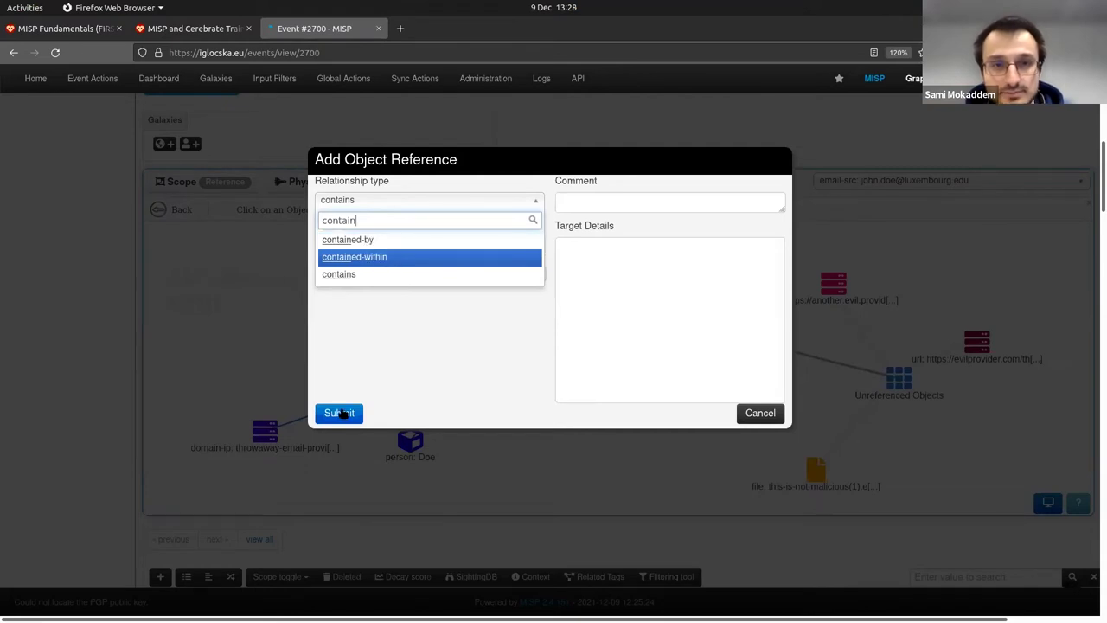
{"action": "left_click", "coordinate": [433, 304]}
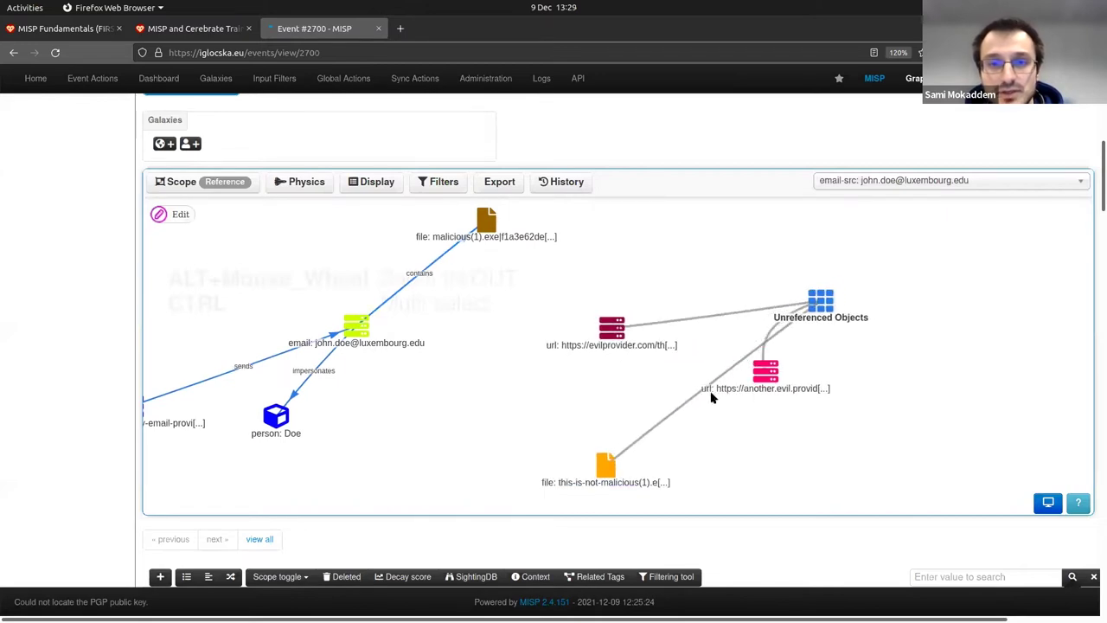
Add a "downloads" reference from the malicious(1).exe file object to the this-is-not-malicious(1).exe file object
{"action": "left_click_drag", "start_coordinate": [709, 394], "coordinate": [561, 350]}
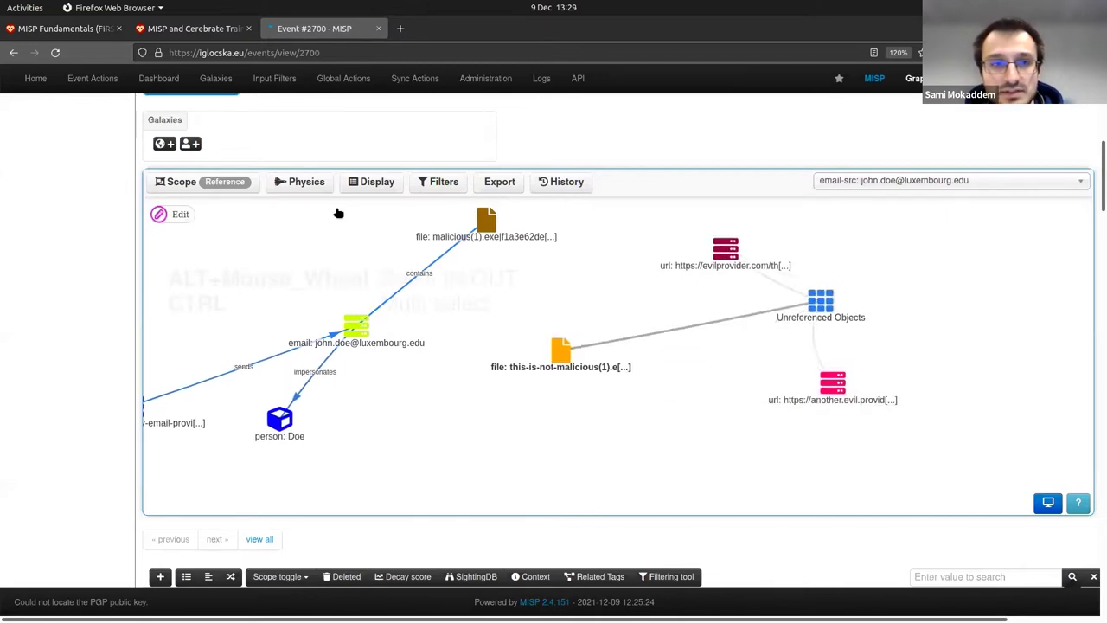
{"action": "left_click", "coordinate": [170, 214]}
{"action": "left_click", "coordinate": [346, 210]}
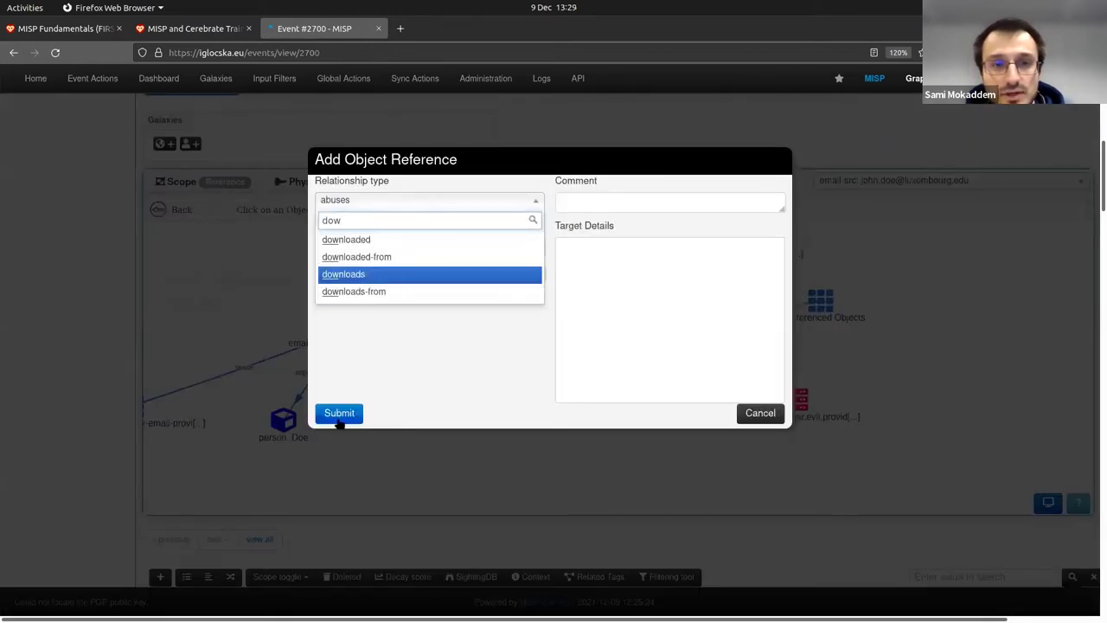
{"action": "key", "text": "Return"}
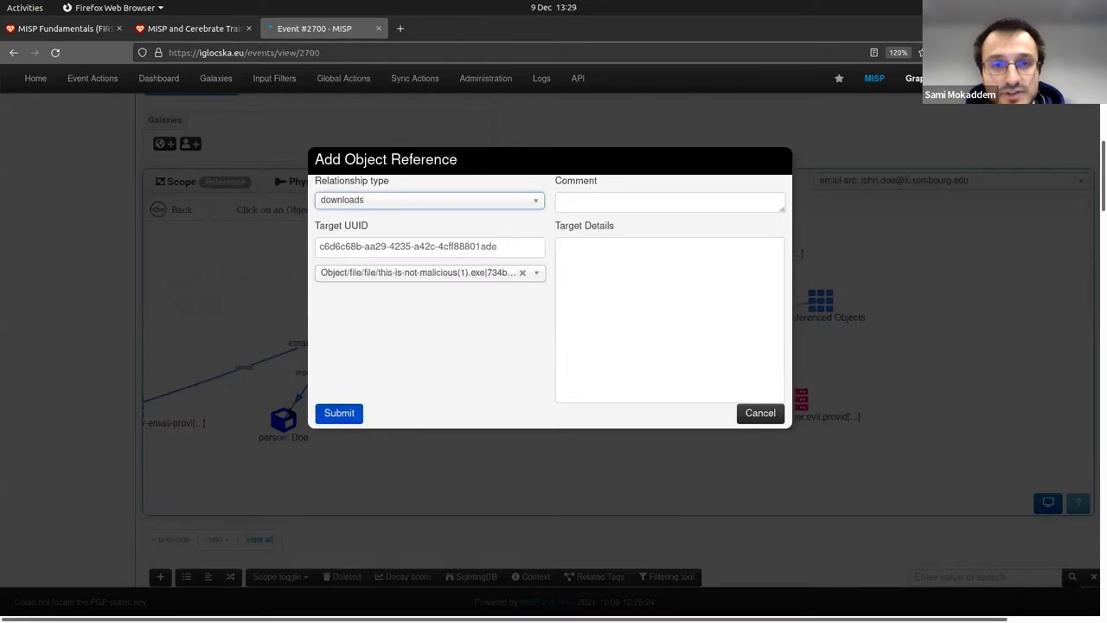
{"action": "key", "text": "Return"}
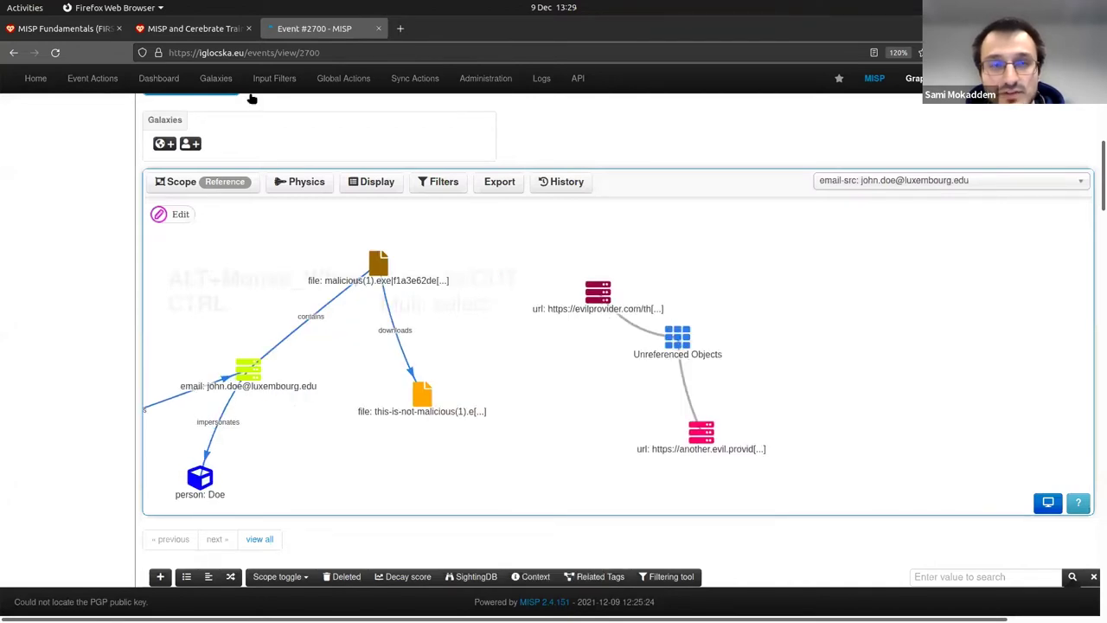
Add a "downloaded-from" reference from the this-is-not-malicious(1).exe file object to the evilprovider.com url object
{"action": "key", "text": "ctrl+e"}
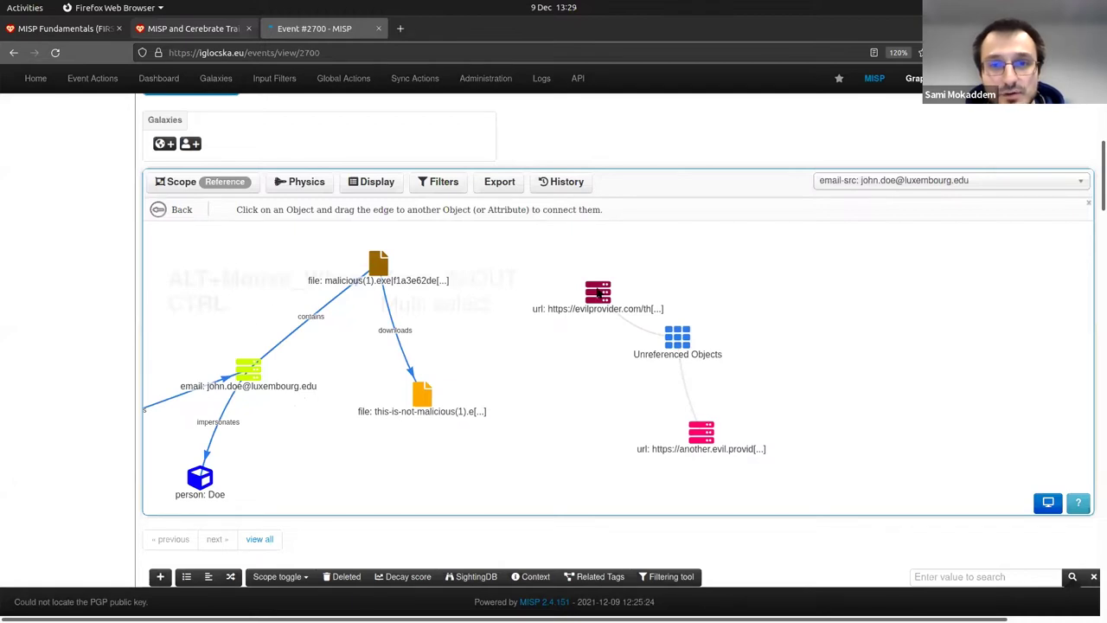
{"action": "left_click_drag", "start_coordinate": [431, 393], "coordinate": [595, 296]}
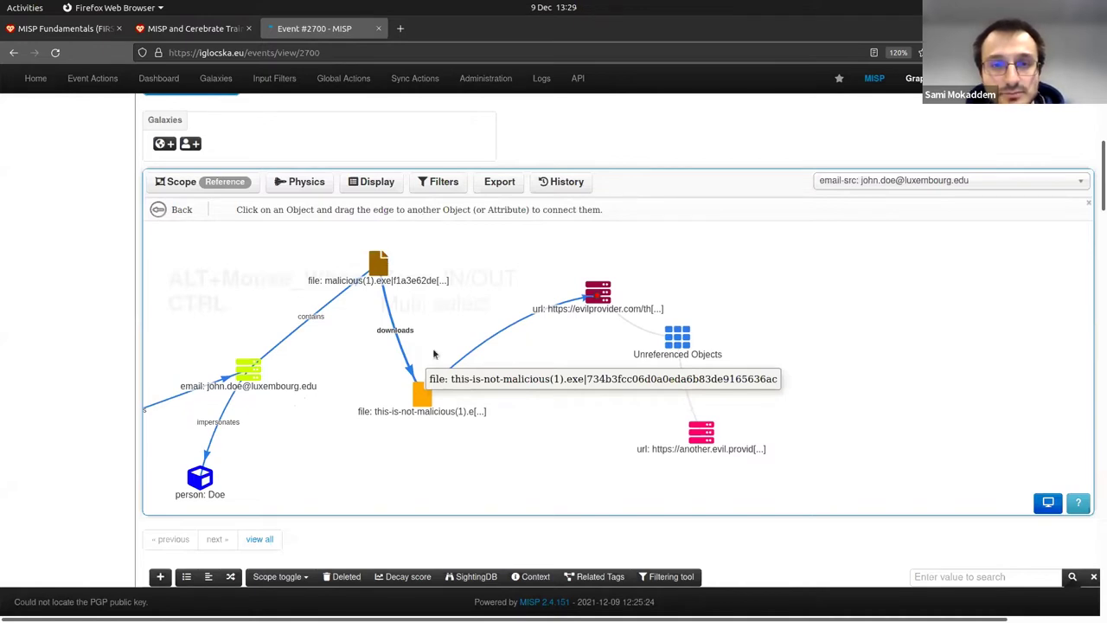
{"action": "type", "text": "dow"}
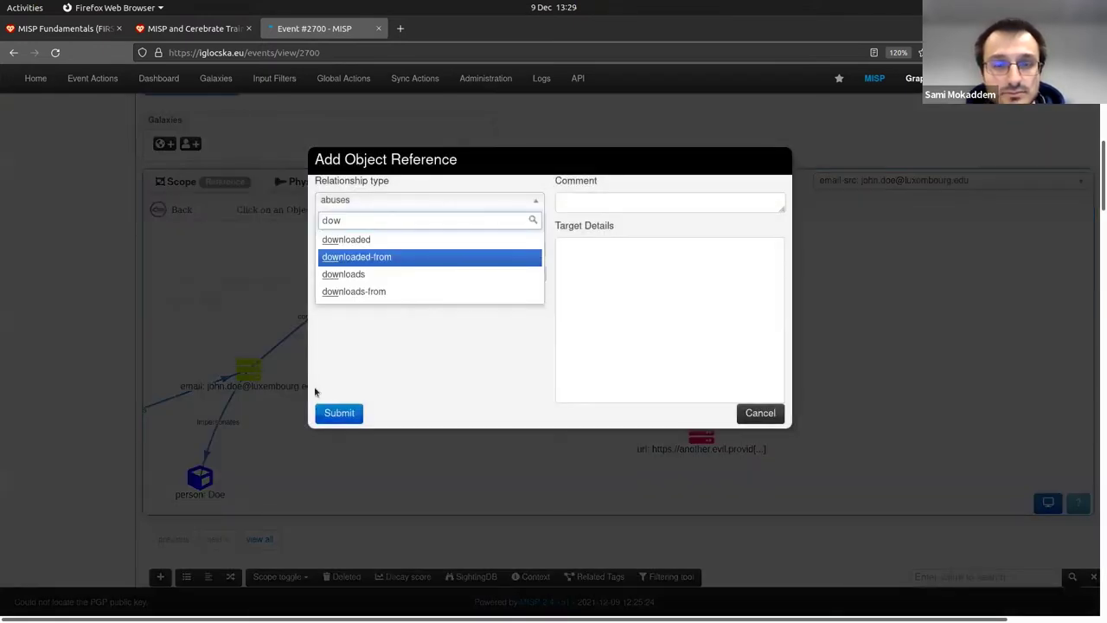
{"action": "key", "text": "Return"}
{"action": "left_click", "coordinate": [339, 412]}
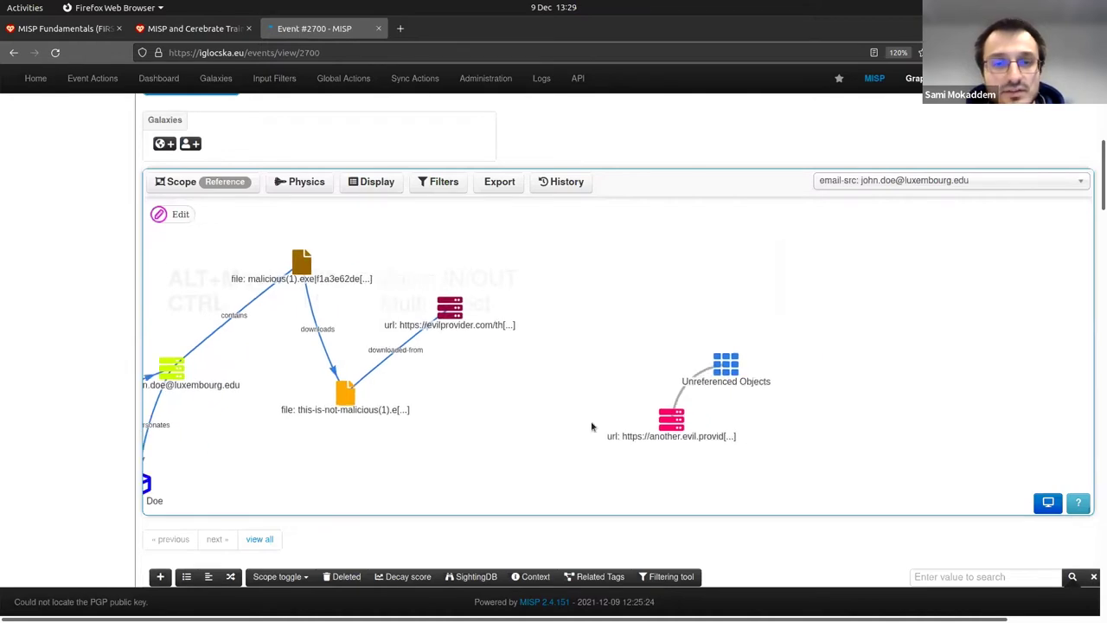
Check the C2 details in the incident report and add an "exfiltrates-to" reference from this-is-not-malicious(1).exe to the another.evil.provider.com url object
{"action": "left_click_drag", "start_coordinate": [672, 418], "coordinate": [589, 414]}
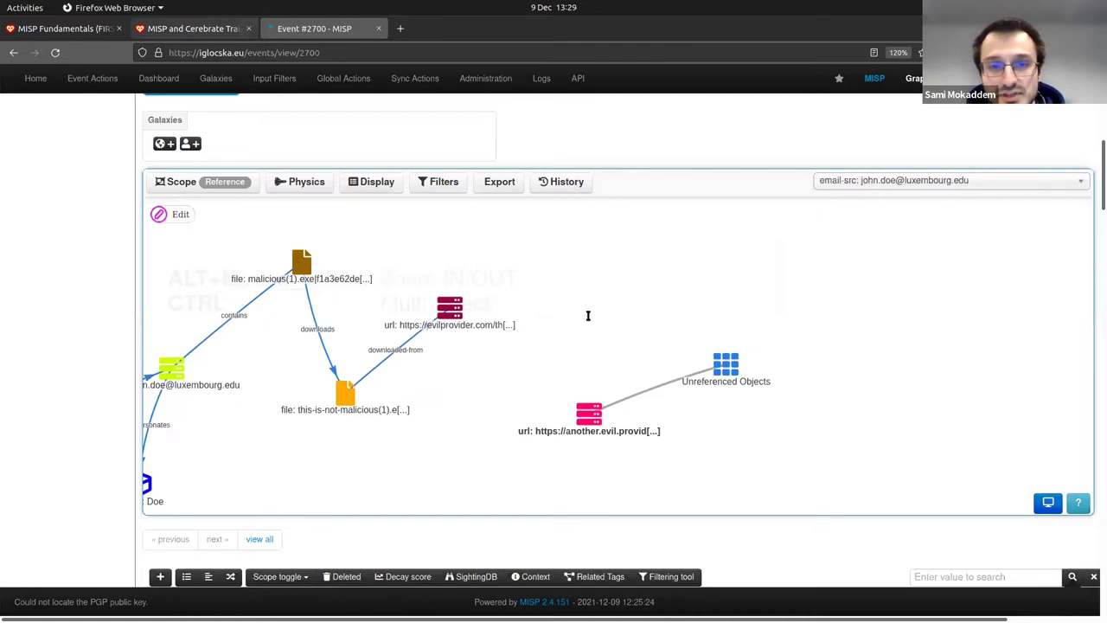
{"action": "key", "text": "ctrl+Page_Up"}
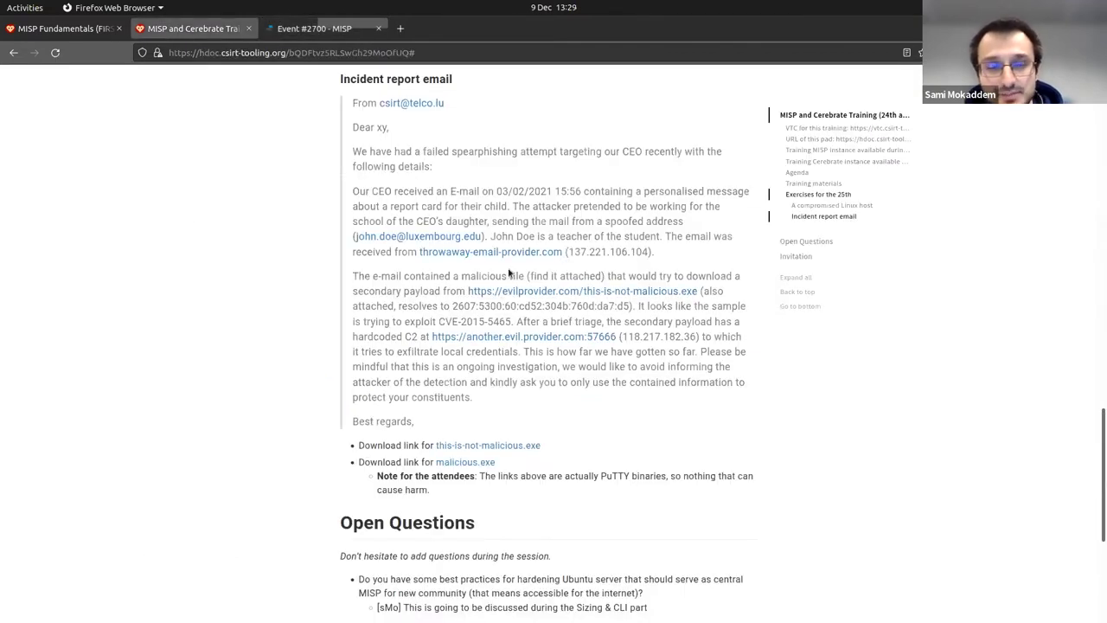
{"action": "key", "text": "ctrl+Page_Down"}
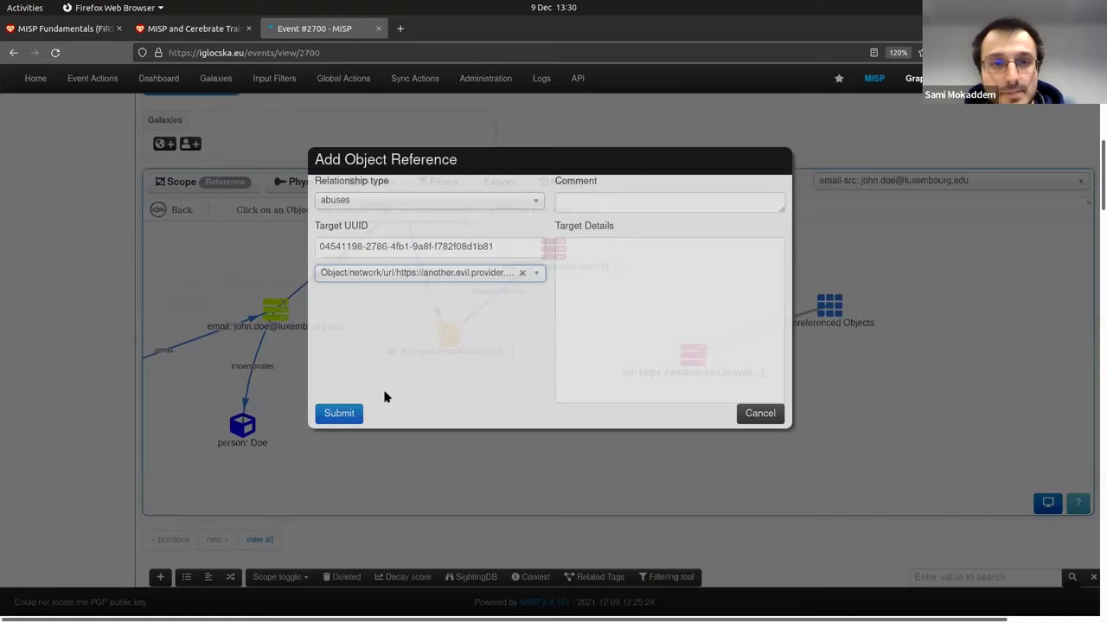
{"action": "type", "text": "exf"}
{"action": "key", "text": "Return"}
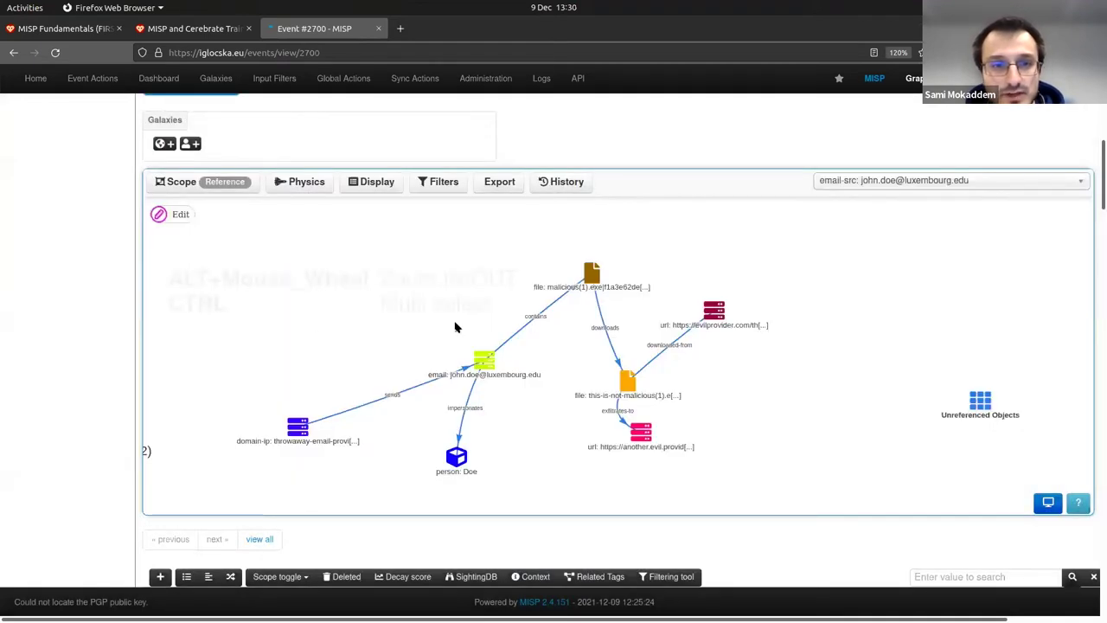
Check the exploited CVE in the incident report and add an "exploits" reference from this-is-not-malicious(1).exe to the CVE-2015-5465 vulnerability attribute
{"action": "scroll", "coordinate": [375, 283], "scroll_direction": "up", "scroll_amount": 1}
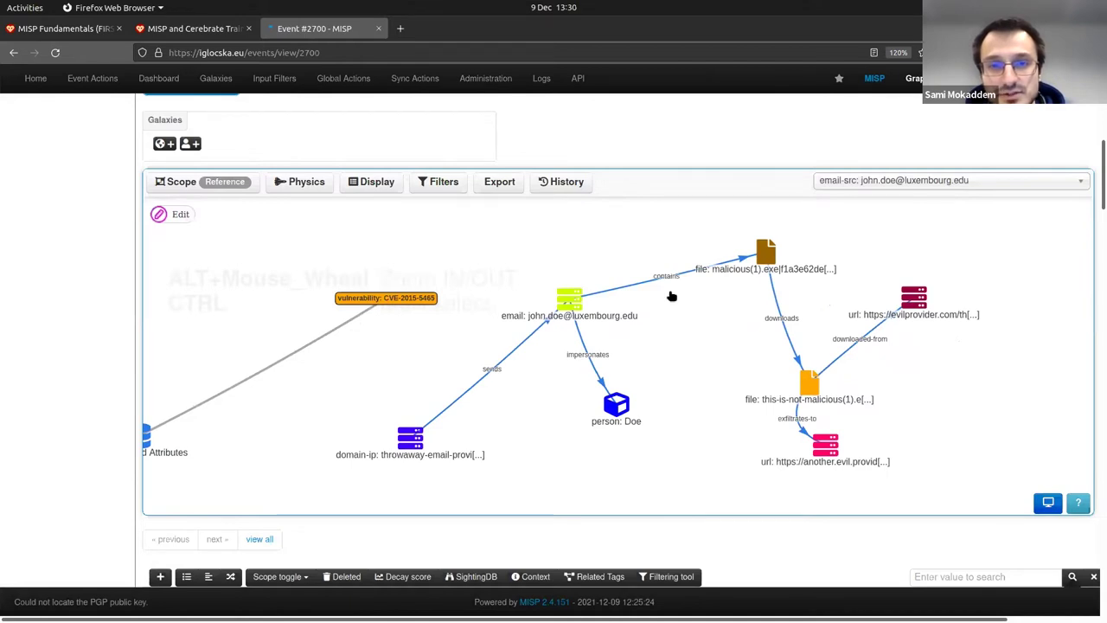
{"action": "key", "text": "ctrl+Page_Up"}
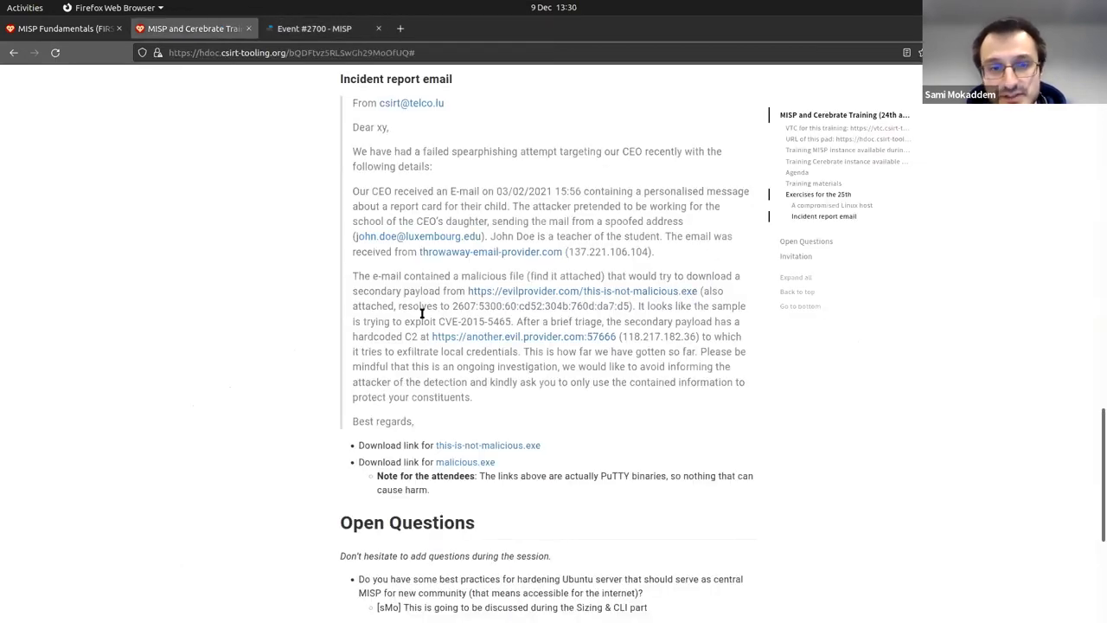
{"action": "key", "text": "ctrl+Page_Down"}
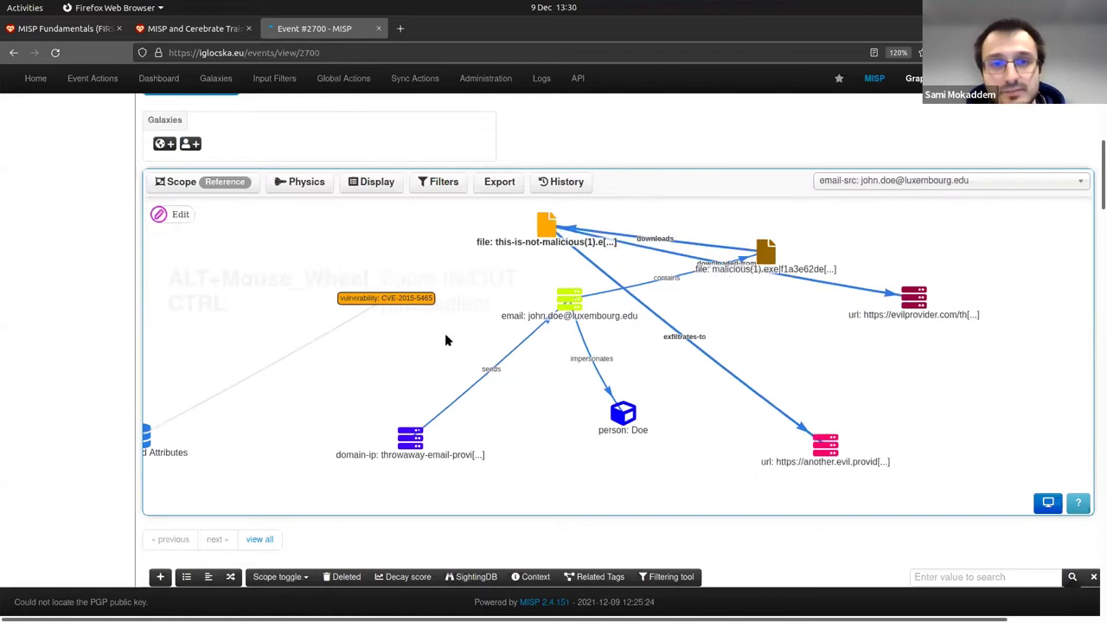
{"action": "left_click", "coordinate": [630, 393]}
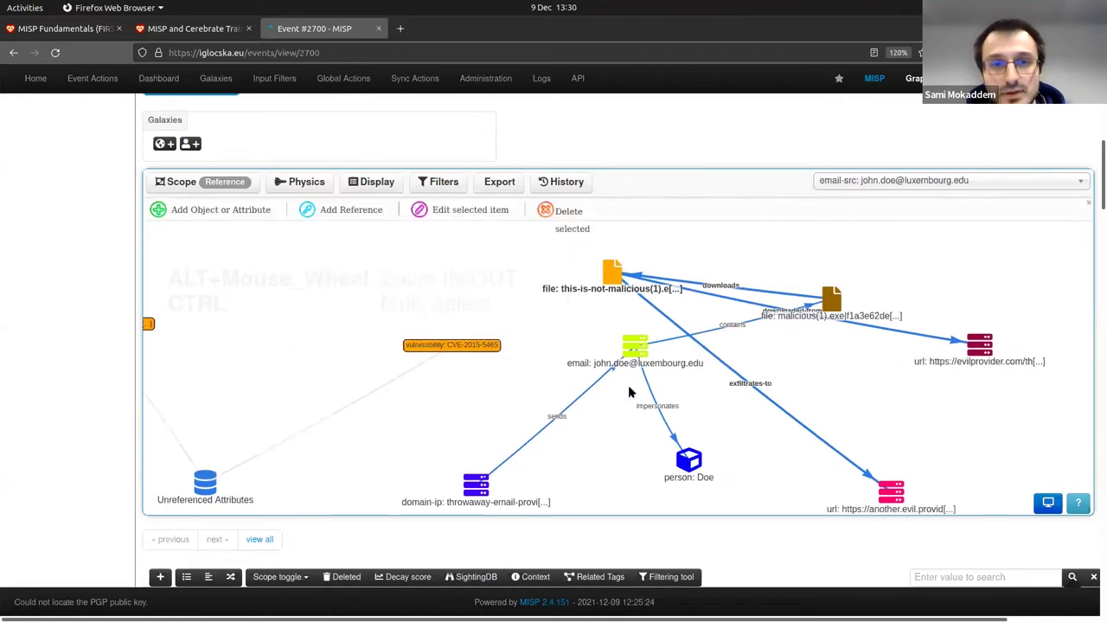
{"action": "left_click", "coordinate": [366, 201]}
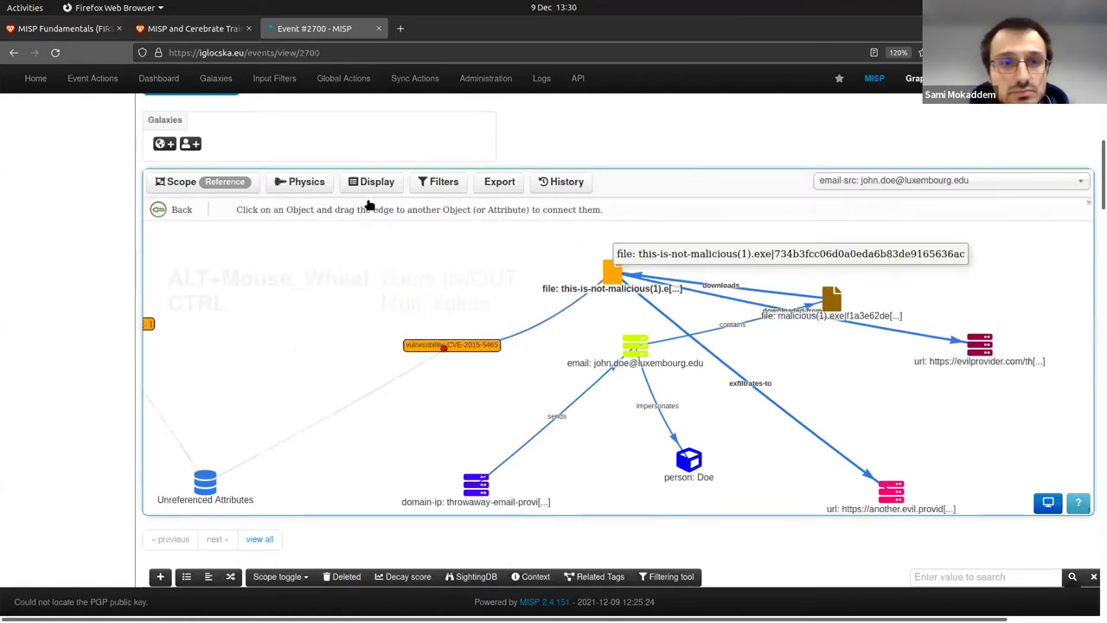
{"action": "left_click", "coordinate": [370, 202]}
{"action": "type", "text": "us"}
{"action": "key", "text": "Down"}
{"action": "key", "text": "Return"}
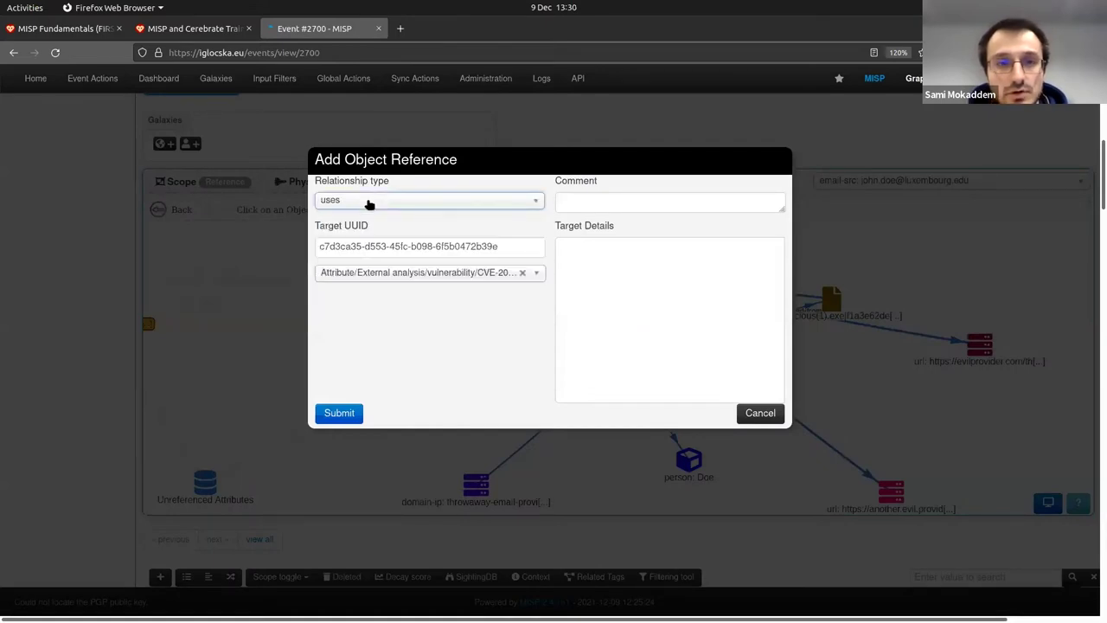
{"action": "left_click", "coordinate": [370, 202]}
{"action": "type", "text": "exploit"}
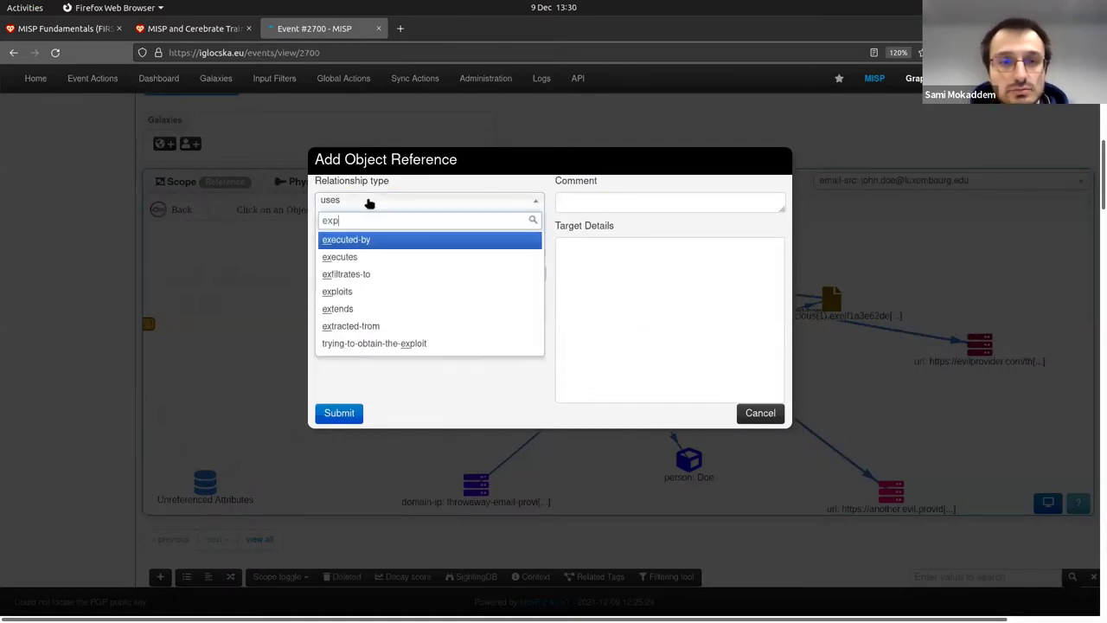
{"action": "key", "text": "Return"}
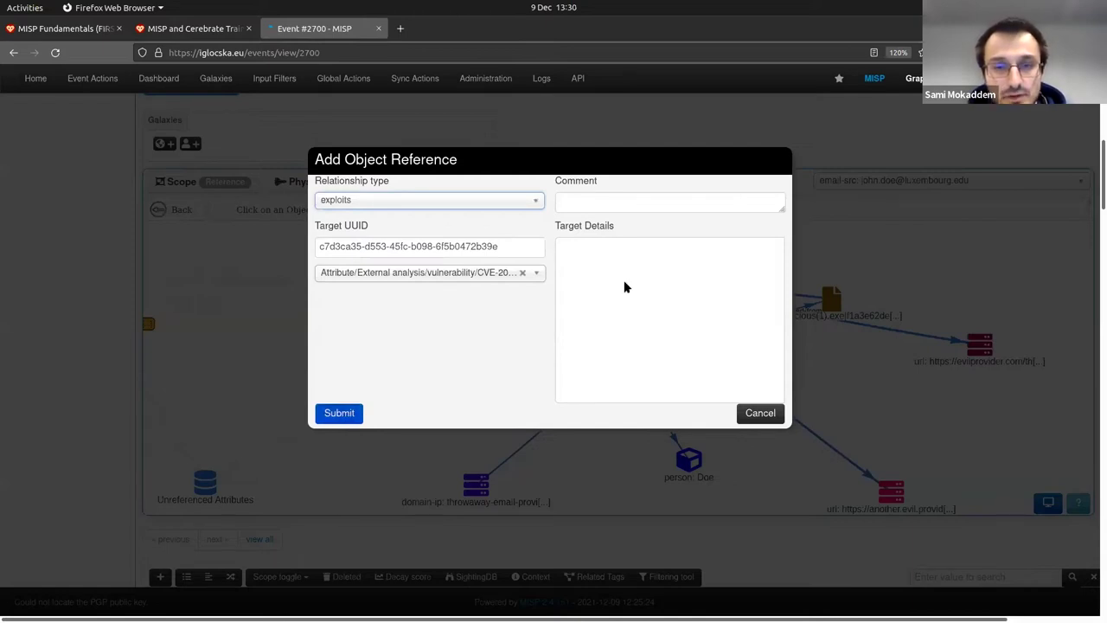
{"action": "key", "text": "Return"}
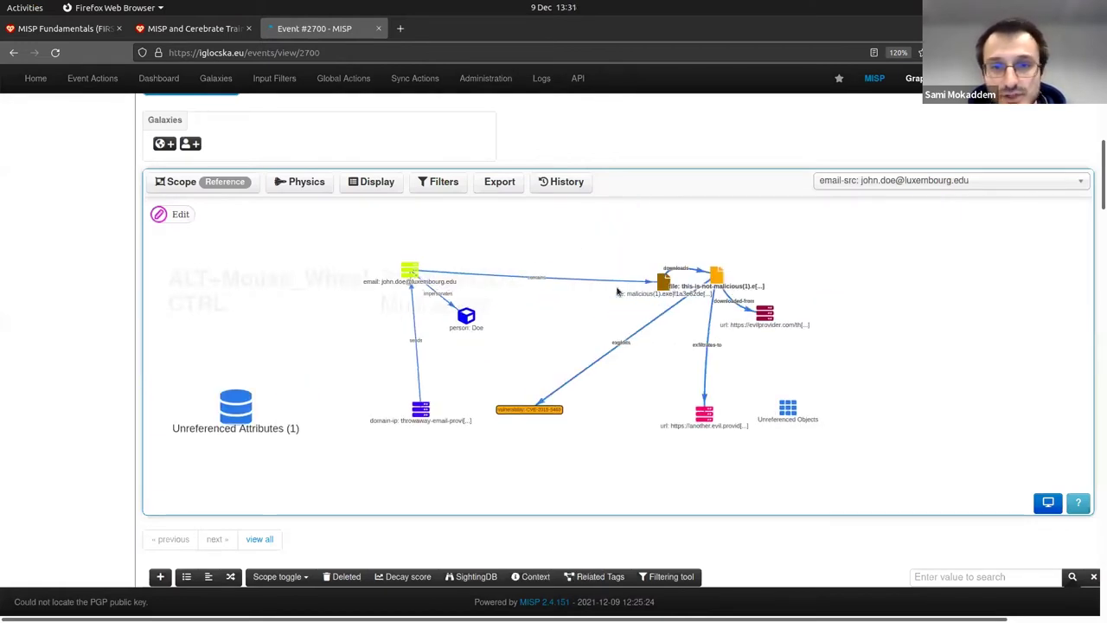
Arrange the event graph's nodes into a readable layout and save it to the network history as save1
{"action": "left_click_drag", "start_coordinate": [576, 270], "coordinate": [503, 277]}
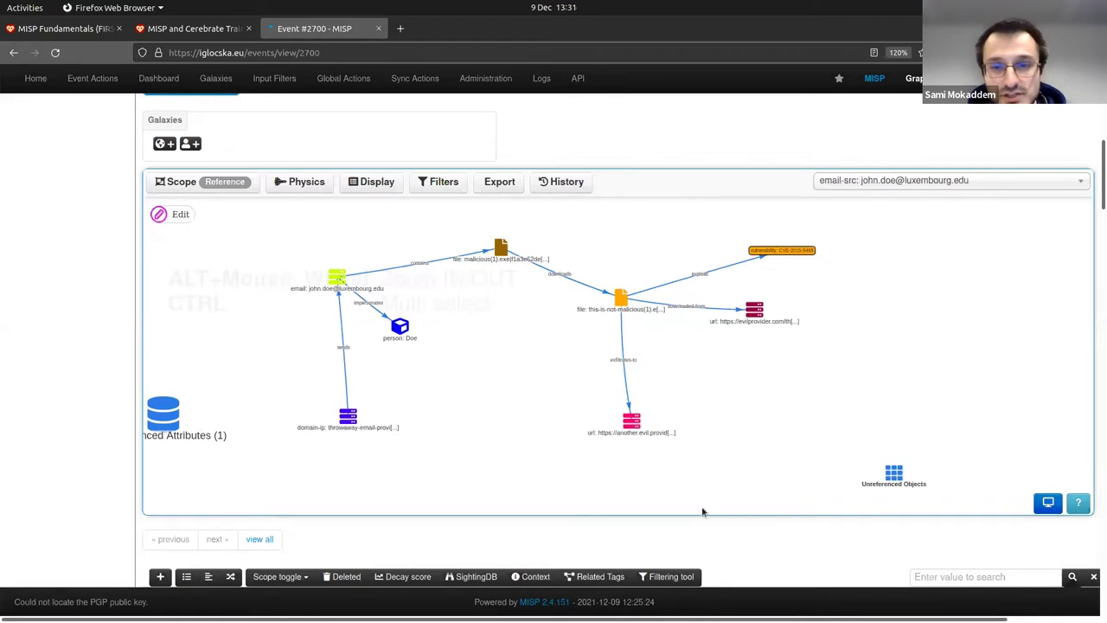
{"action": "left_click_drag", "start_coordinate": [704, 511], "coordinate": [739, 515]}
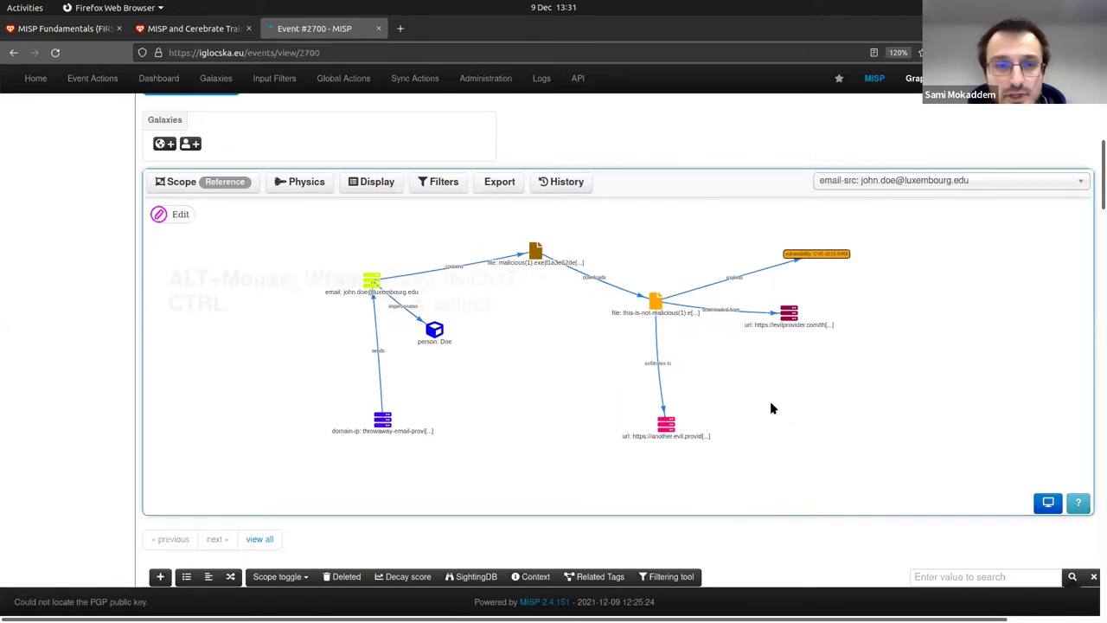
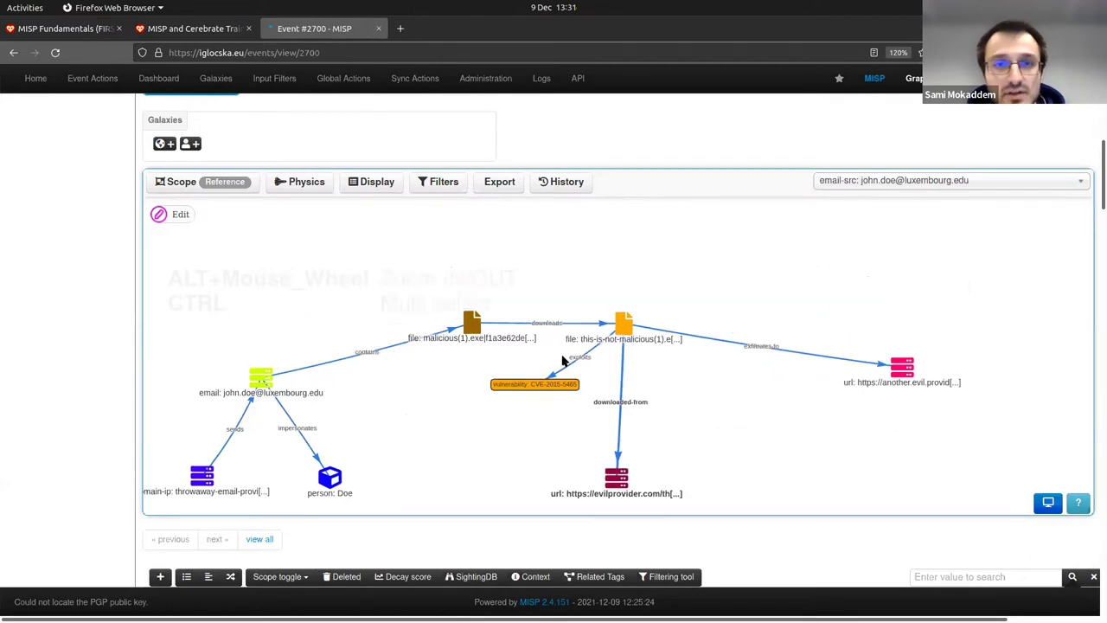
{"action": "left_click", "coordinate": [561, 181]}
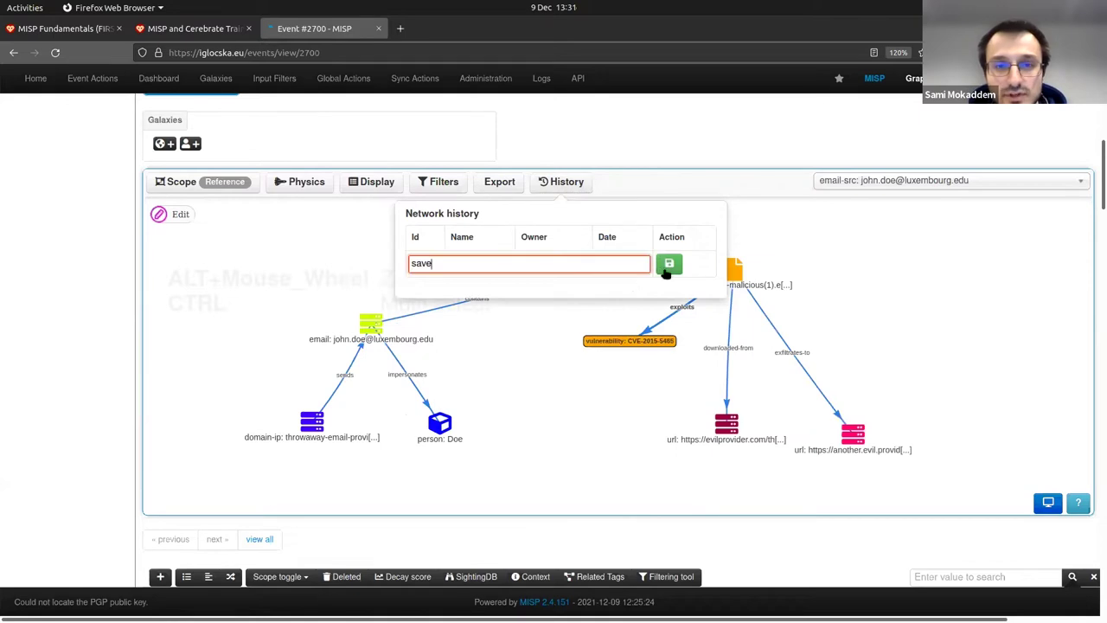
{"action": "left_click", "coordinate": [751, 349]}
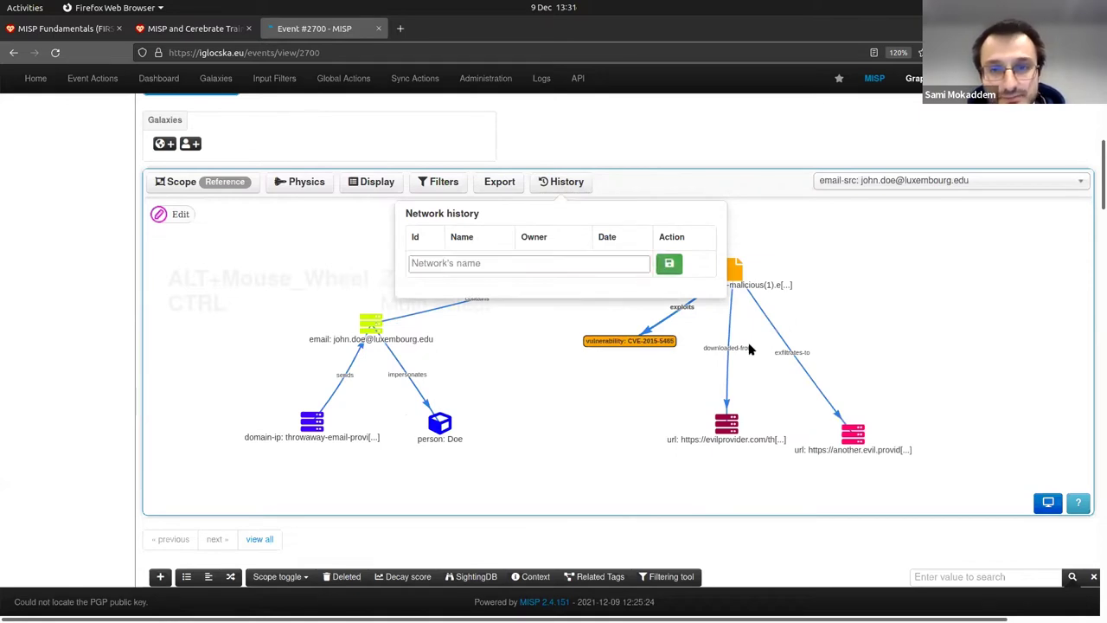
{"action": "left_click", "coordinate": [668, 262]}
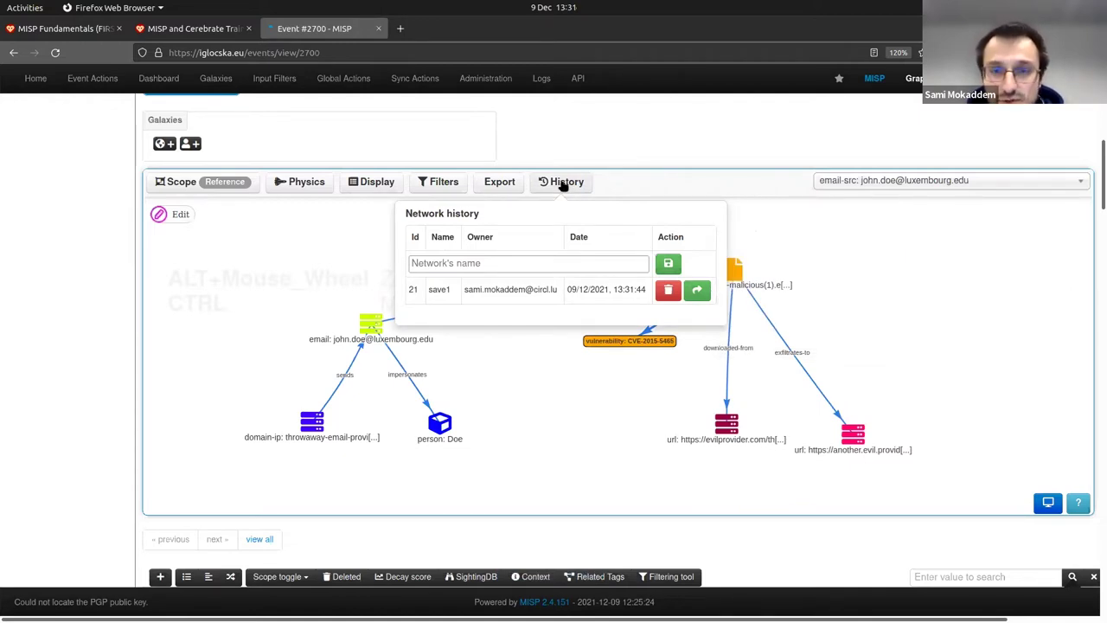
{"action": "mouse_move", "coordinate": [569, 195]}
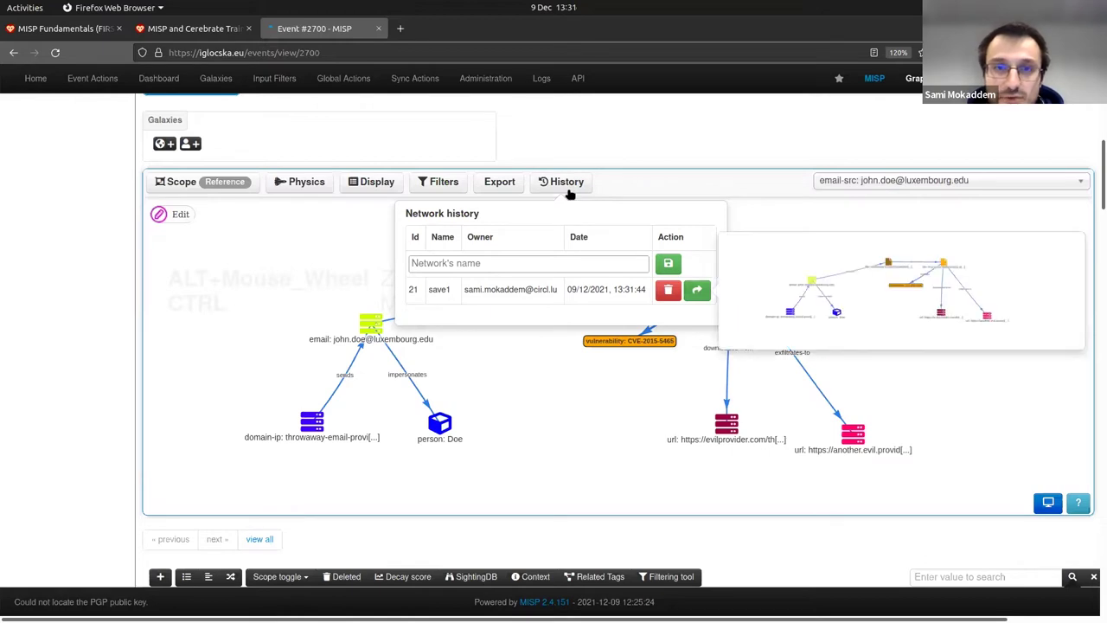
{"action": "left_click", "coordinate": [643, 157]}
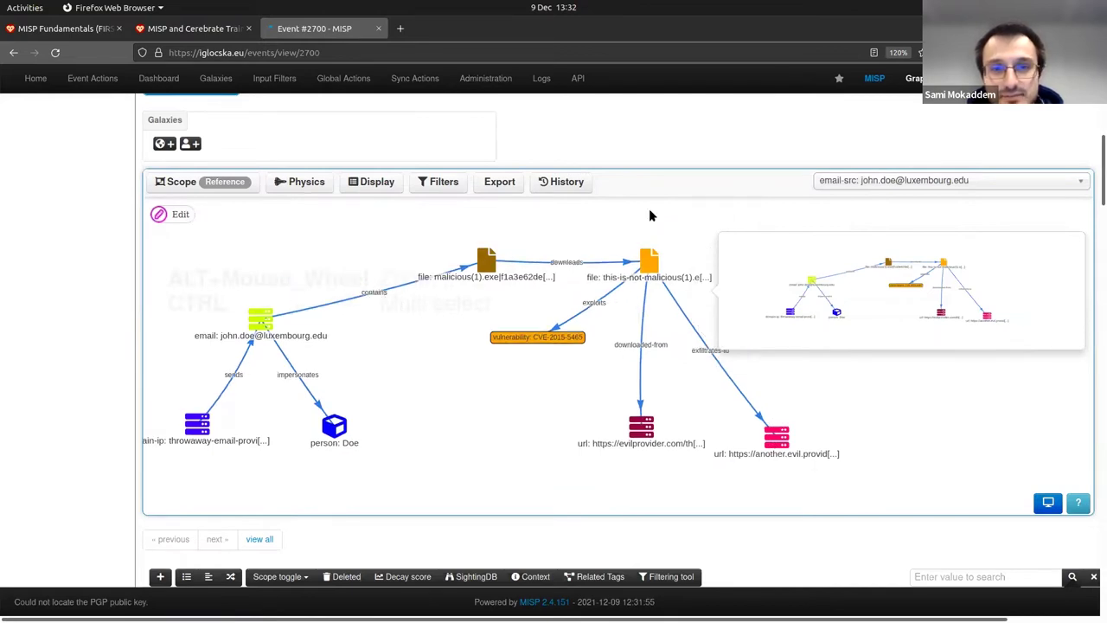
{"action": "left_click", "coordinate": [546, 183]}
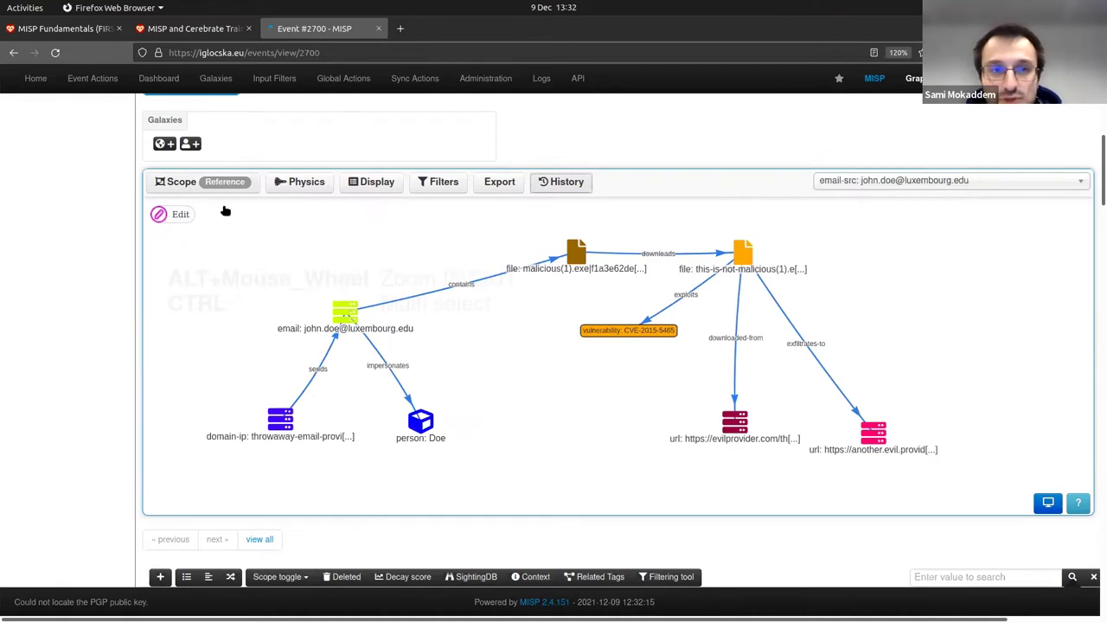
Examine the event graph's scope, physics, display and export format options without changing them
{"action": "left_click", "coordinate": [179, 181]}
{"action": "left_click", "coordinate": [173, 234]}
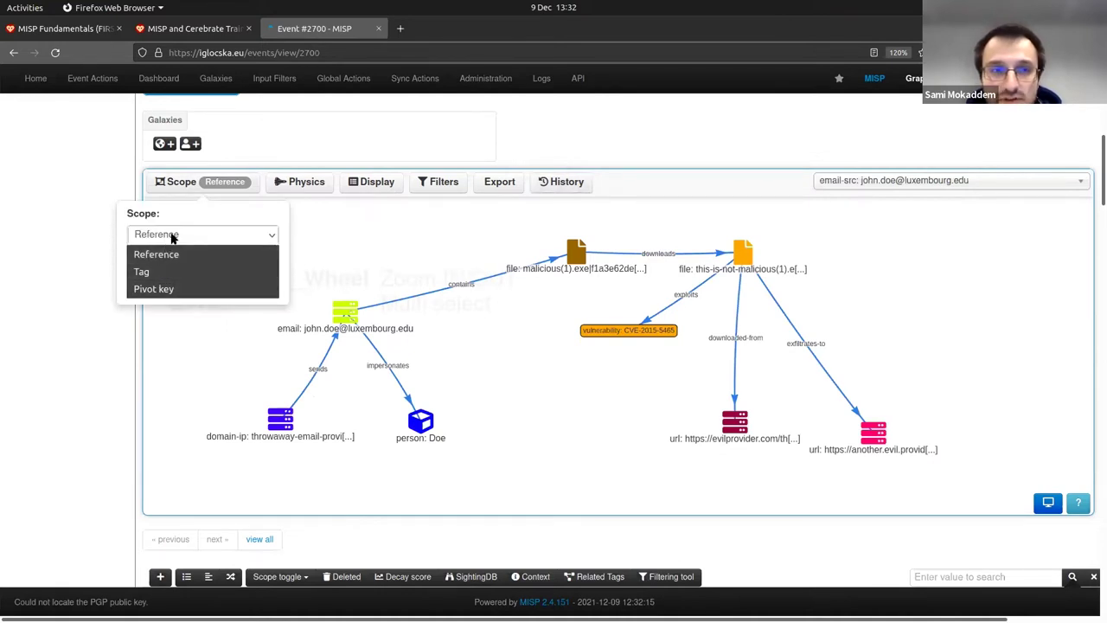
{"action": "left_click", "coordinate": [208, 235]}
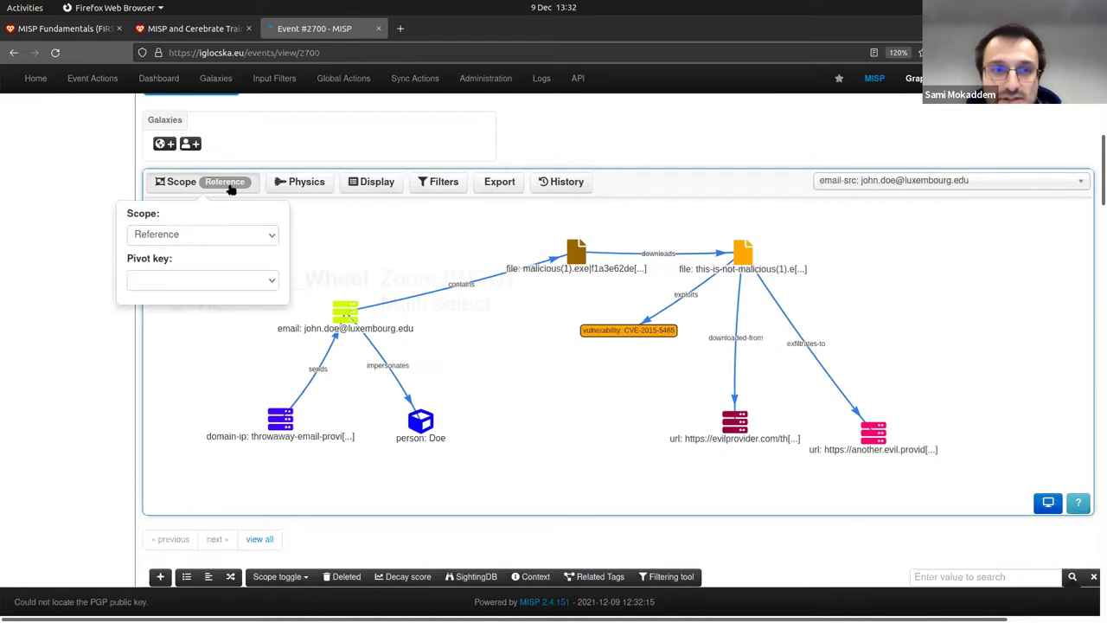
{"action": "left_click", "coordinate": [282, 184]}
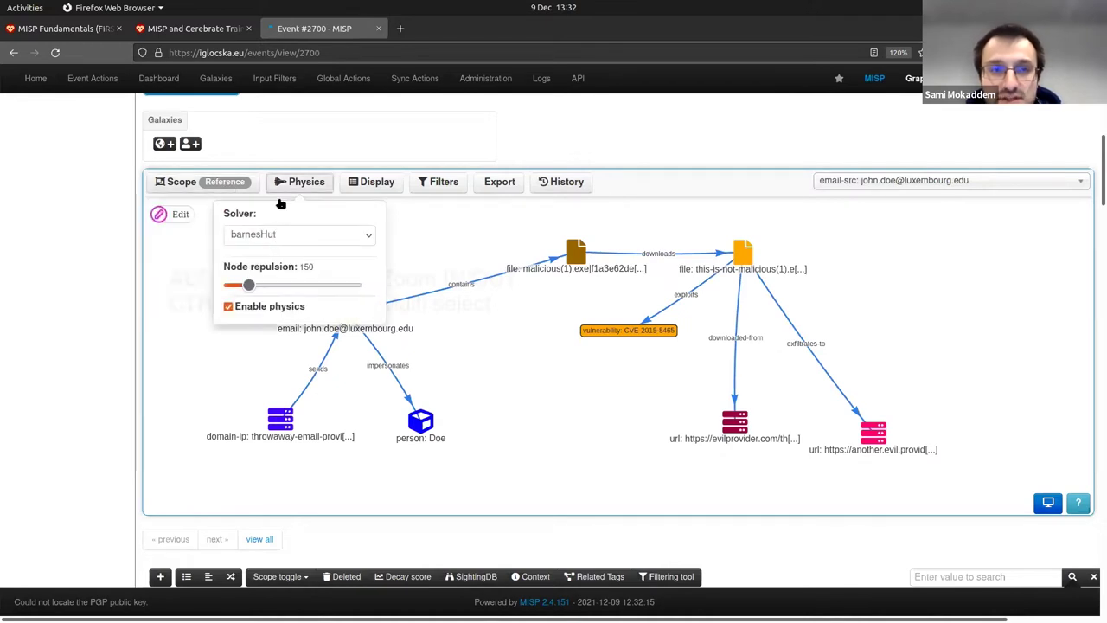
{"action": "left_click", "coordinate": [358, 182]}
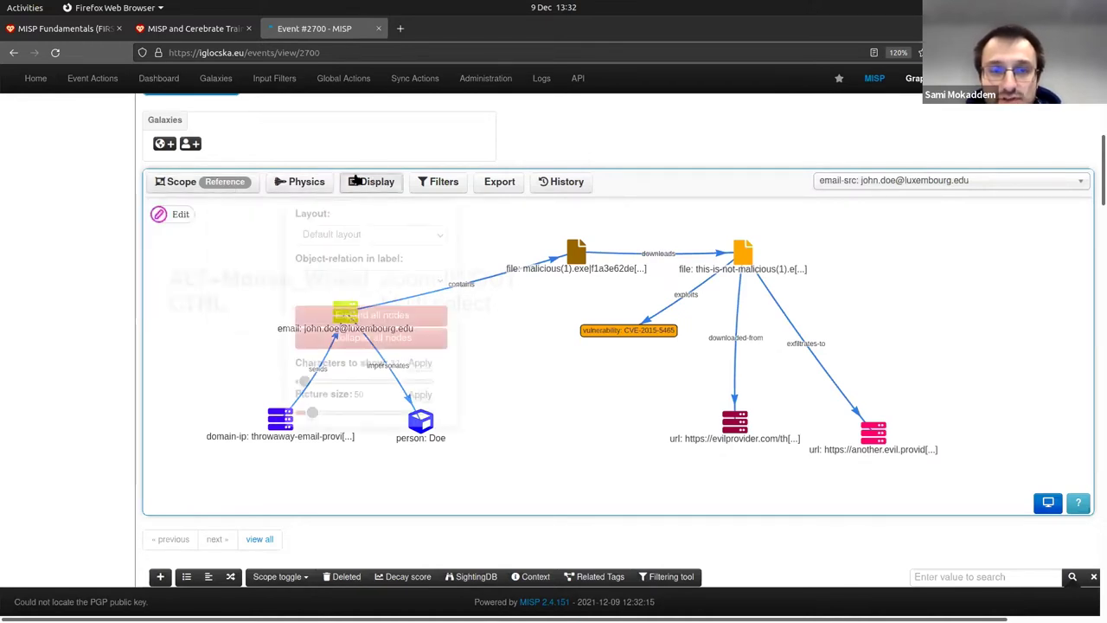
{"action": "left_click", "coordinate": [356, 180]}
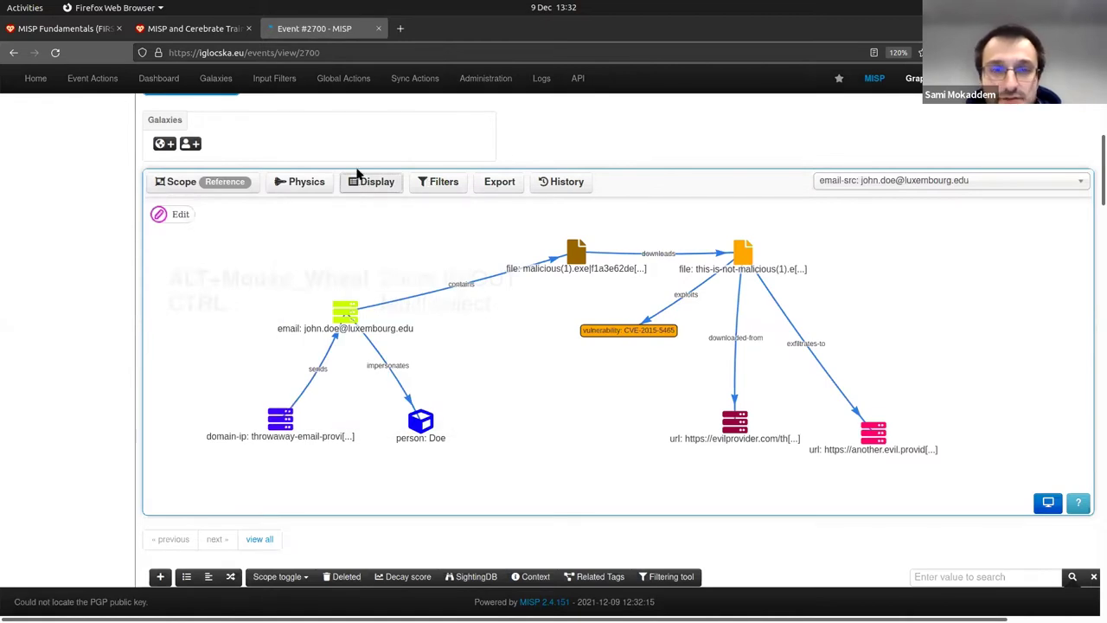
{"action": "left_click", "coordinate": [502, 182]}
{"action": "left_click", "coordinate": [471, 235]}
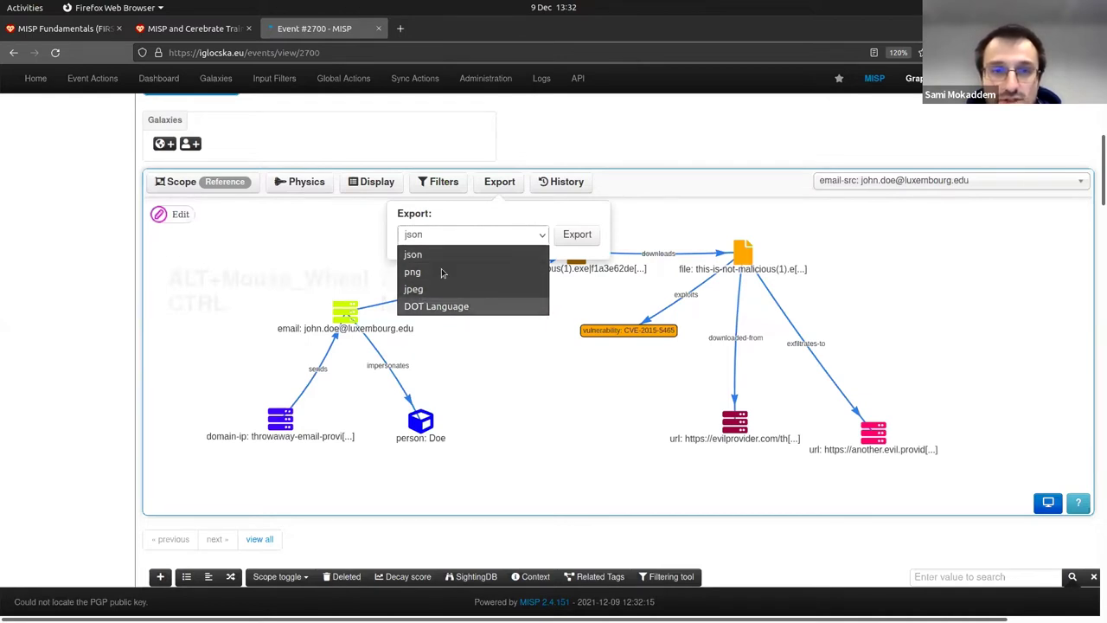
{"action": "left_click", "coordinate": [452, 254]}
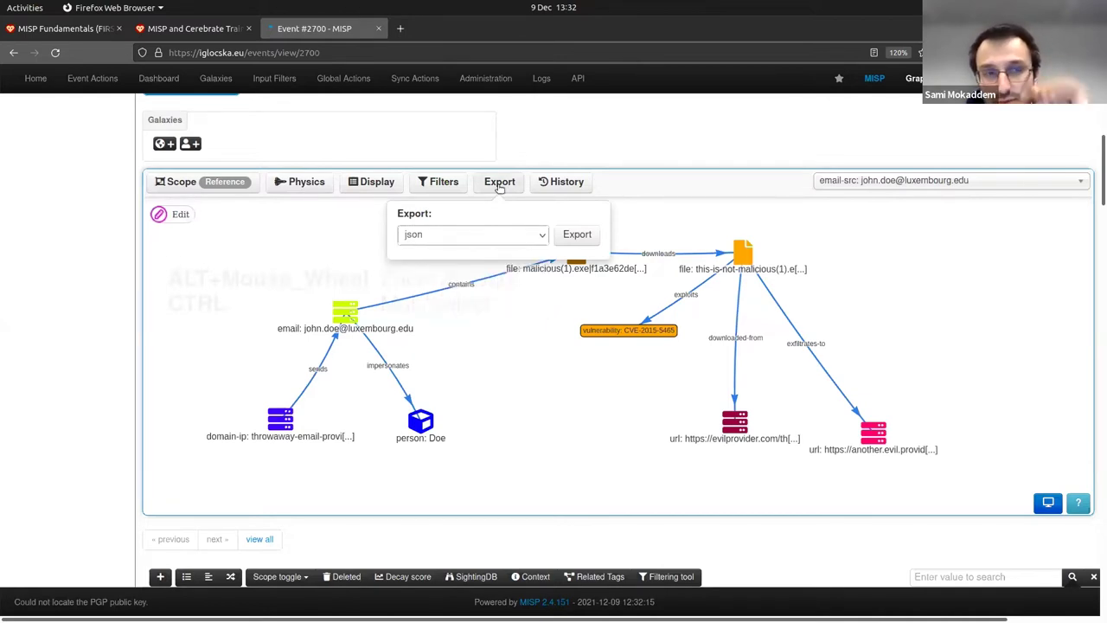
{"action": "left_click", "coordinate": [499, 185]}
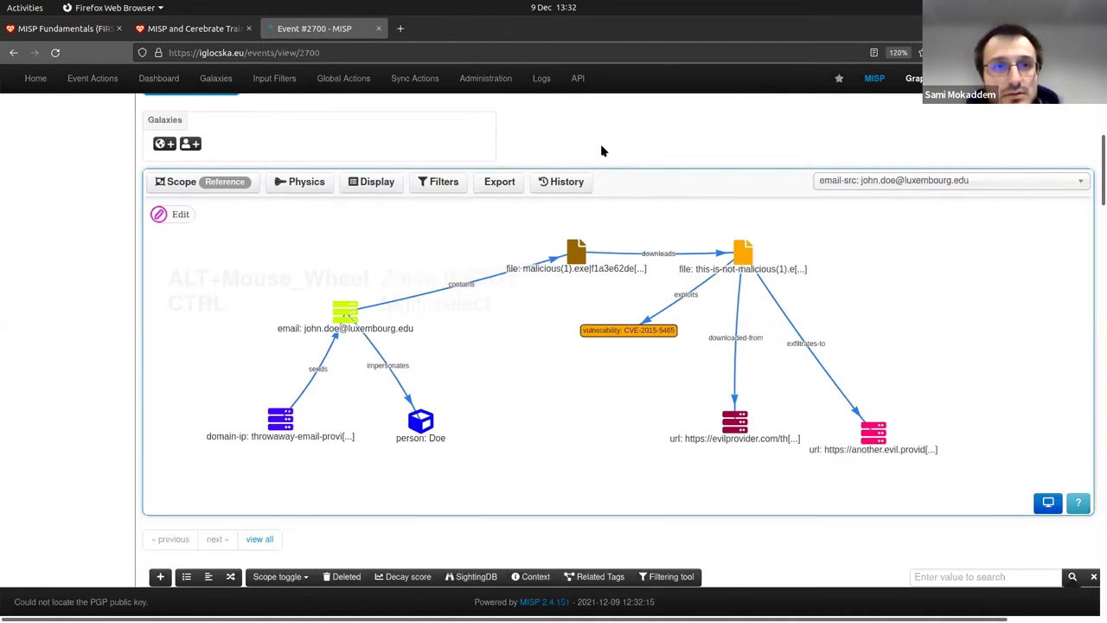
Check the session agenda in the MISP Fundamentals training notes and return to the event's overview
{"action": "scroll", "coordinate": [603, 152], "scroll_direction": "up", "scroll_amount": 1}
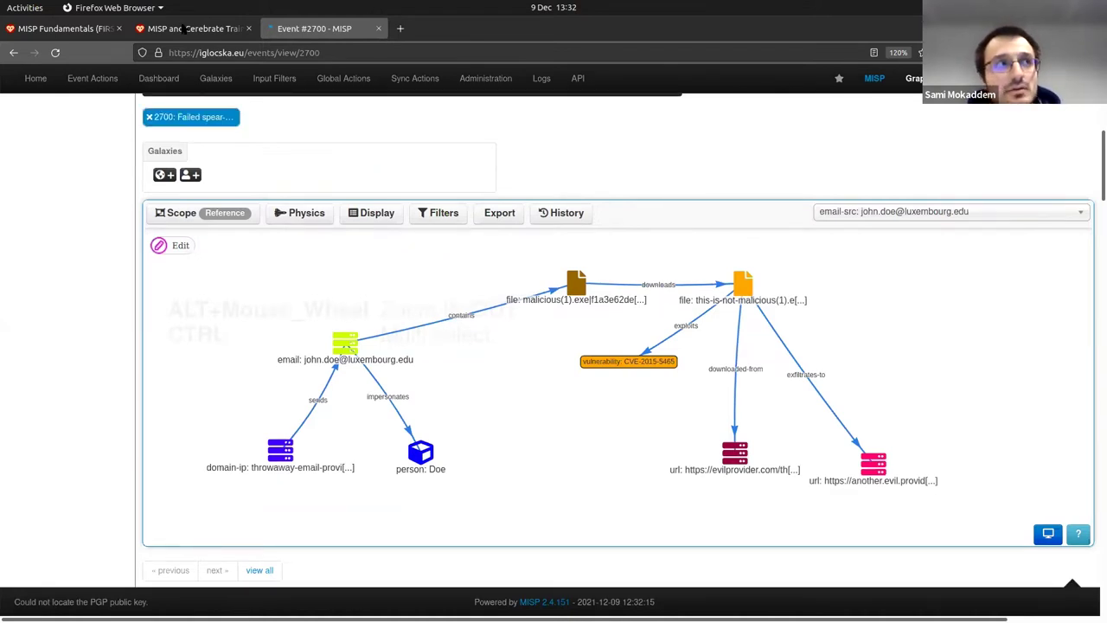
{"action": "scroll", "coordinate": [121, 30], "scroll_direction": "up", "scroll_amount": 3}
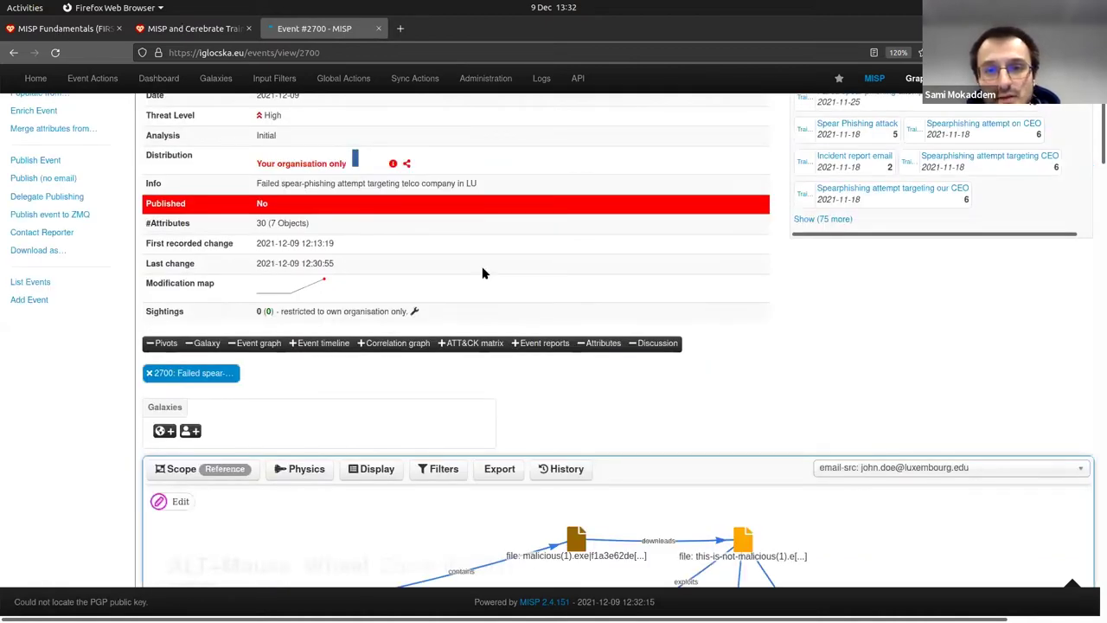
{"action": "scroll", "coordinate": [640, 290], "scroll_direction": "up", "scroll_amount": 1}
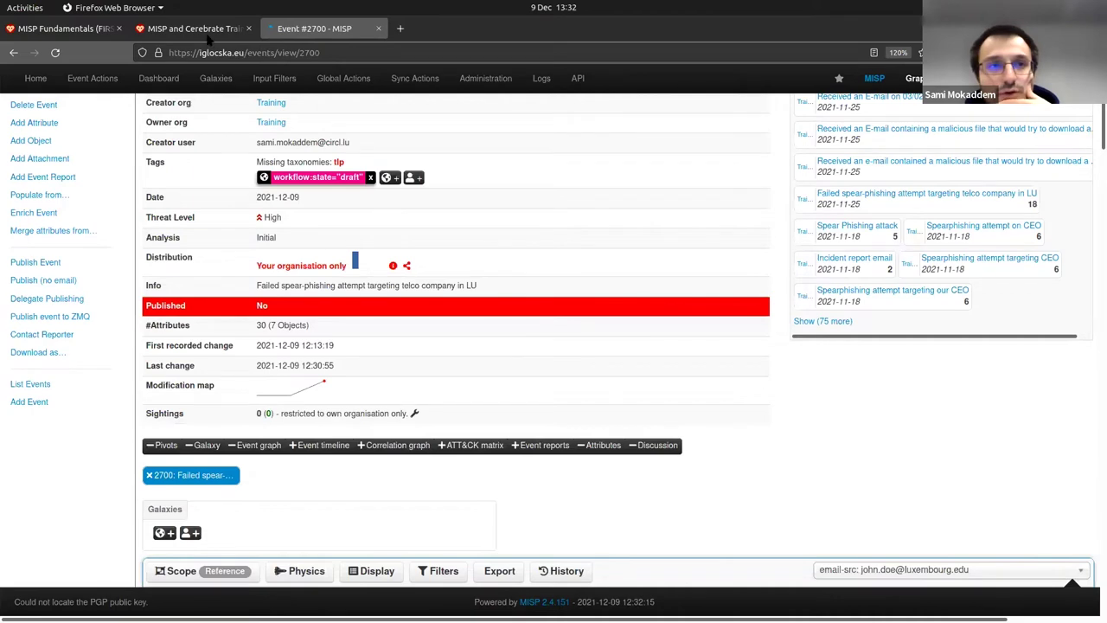
{"action": "key", "text": "ctrl+Page_Up"}
{"action": "key", "text": "ctrl+Page_Up"}
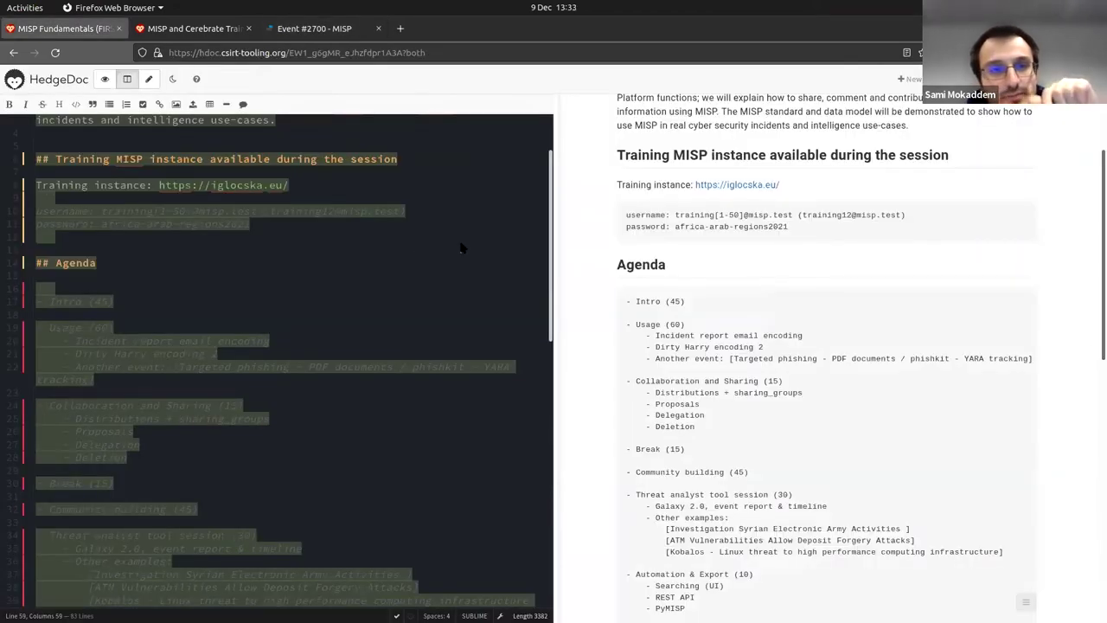
{"action": "key", "text": "ctrl+Page_Down"}
{"action": "key", "text": "ctrl+Page_Down"}
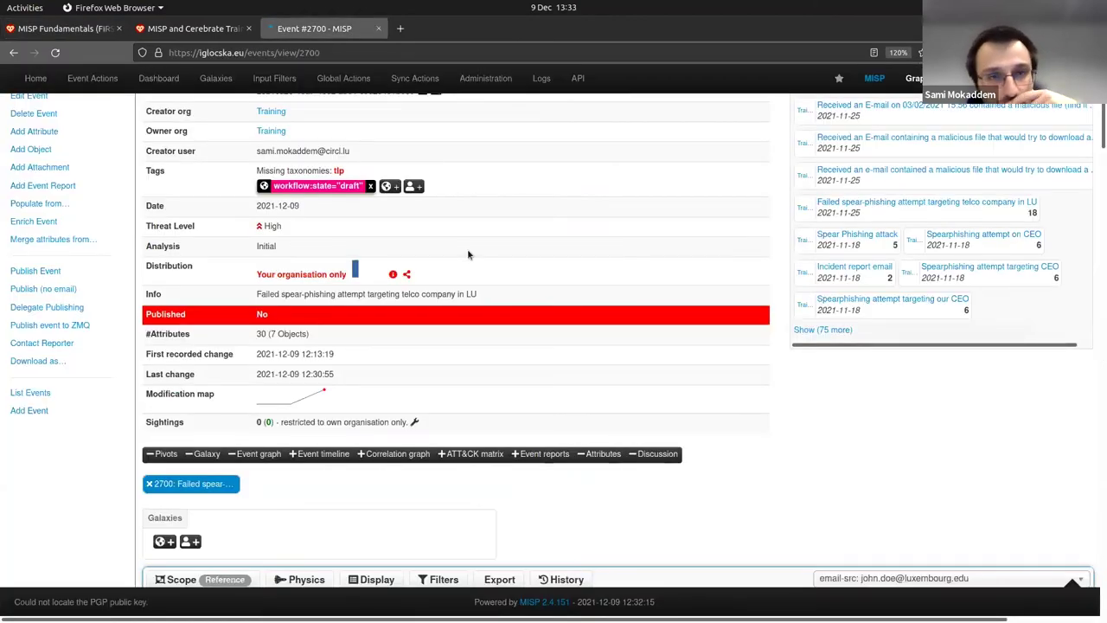
Start adding a global tag to the event and look through the available taxonomy libraries
{"action": "scroll", "coordinate": [467, 253], "scroll_direction": "down", "scroll_amount": 2}
{"action": "scroll", "coordinate": [467, 253], "scroll_direction": "up", "scroll_amount": 1}
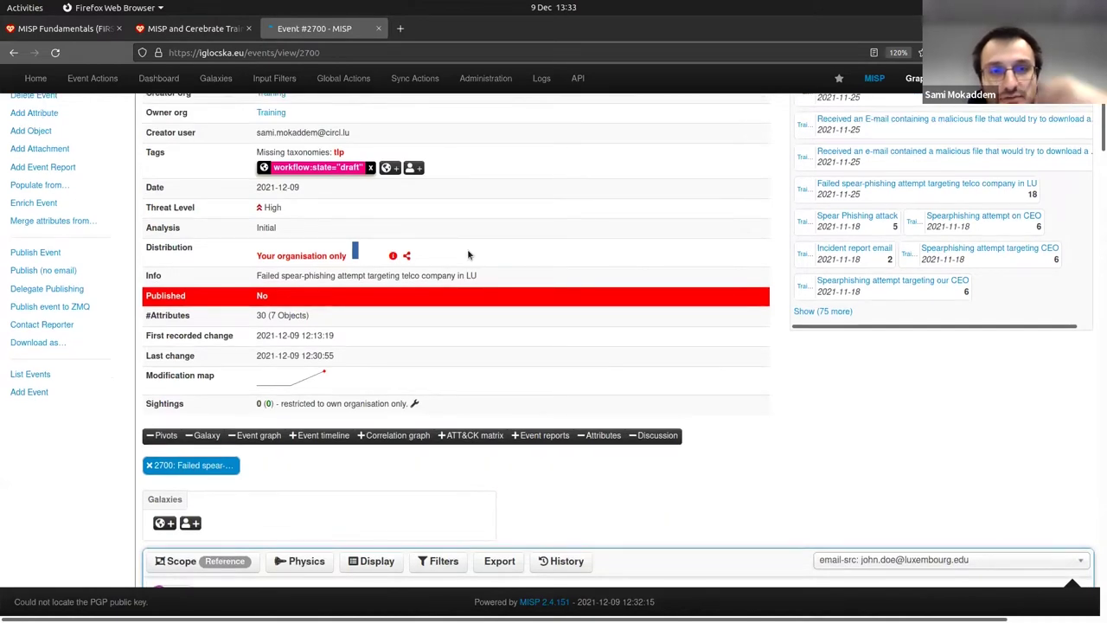
{"action": "scroll", "coordinate": [467, 254], "scroll_direction": "up", "scroll_amount": 2}
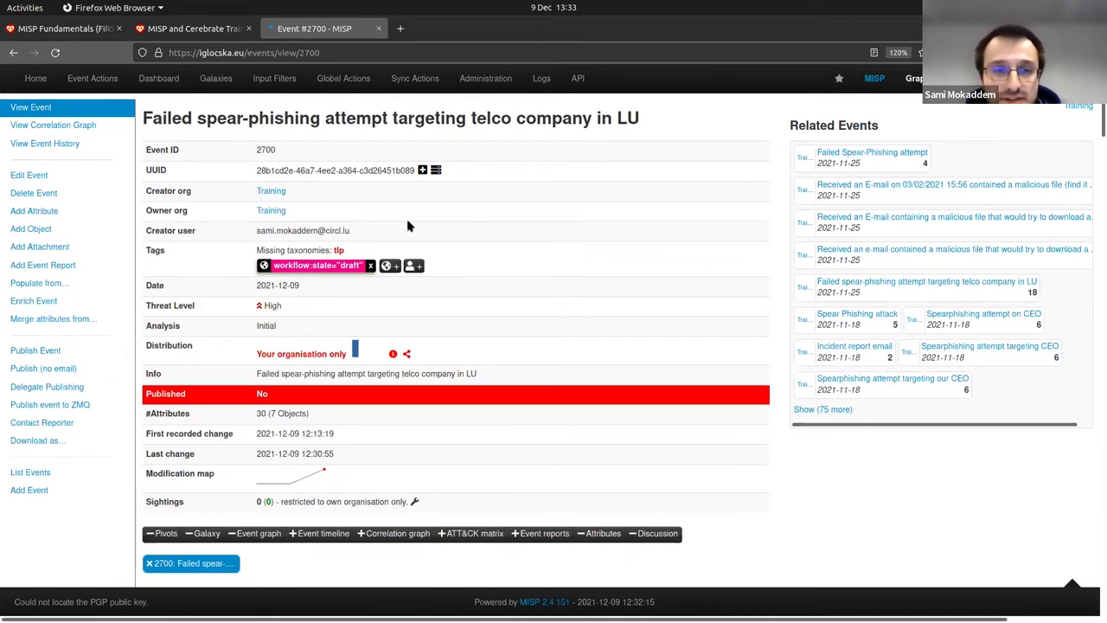
{"action": "left_click", "coordinate": [389, 266]}
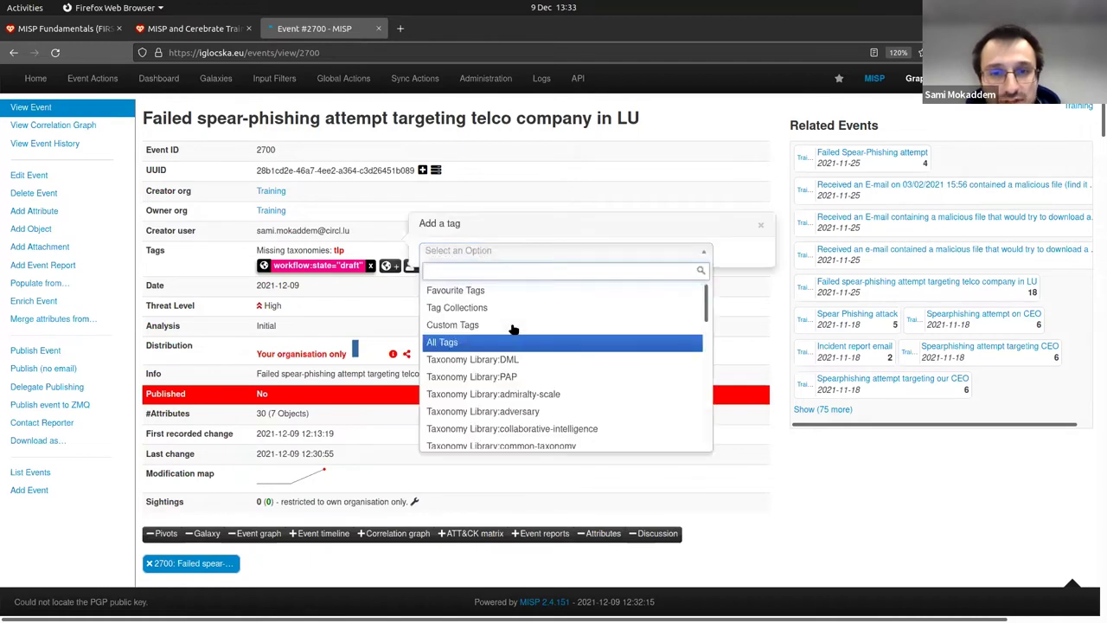
{"action": "scroll", "coordinate": [514, 329], "scroll_direction": "down", "scroll_amount": 5}
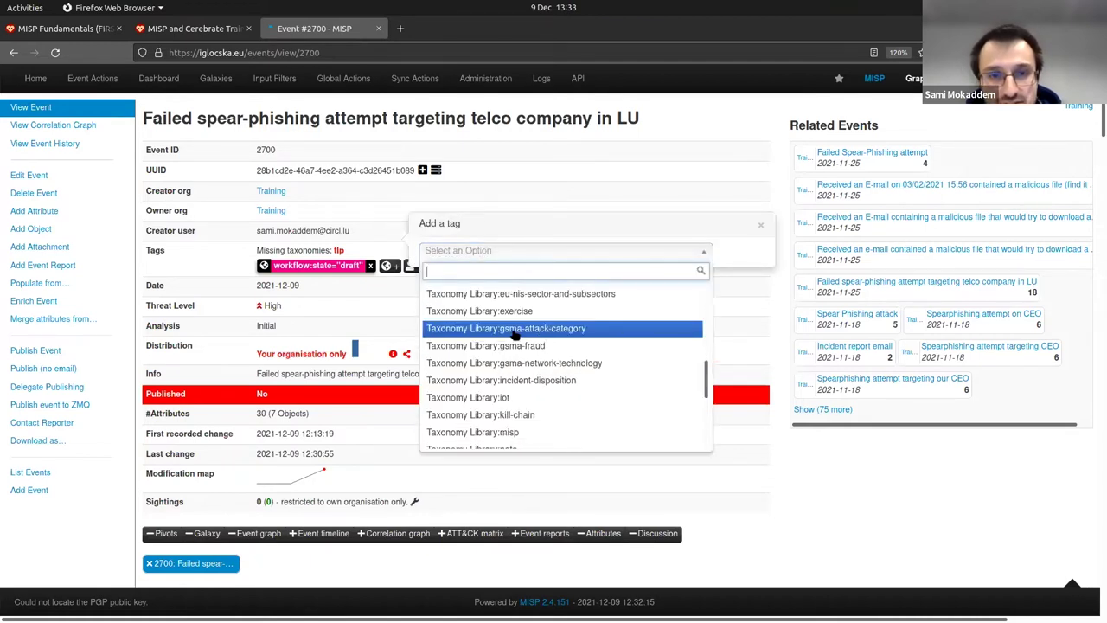
{"action": "scroll", "coordinate": [518, 364], "scroll_direction": "down", "scroll_amount": 8}
{"action": "scroll", "coordinate": [524, 364], "scroll_direction": "up", "scroll_amount": 15}
{"action": "scroll", "coordinate": [523, 363], "scroll_direction": "down", "scroll_amount": 3}
{"action": "scroll", "coordinate": [523, 380], "scroll_direction": "up", "scroll_amount": 3}
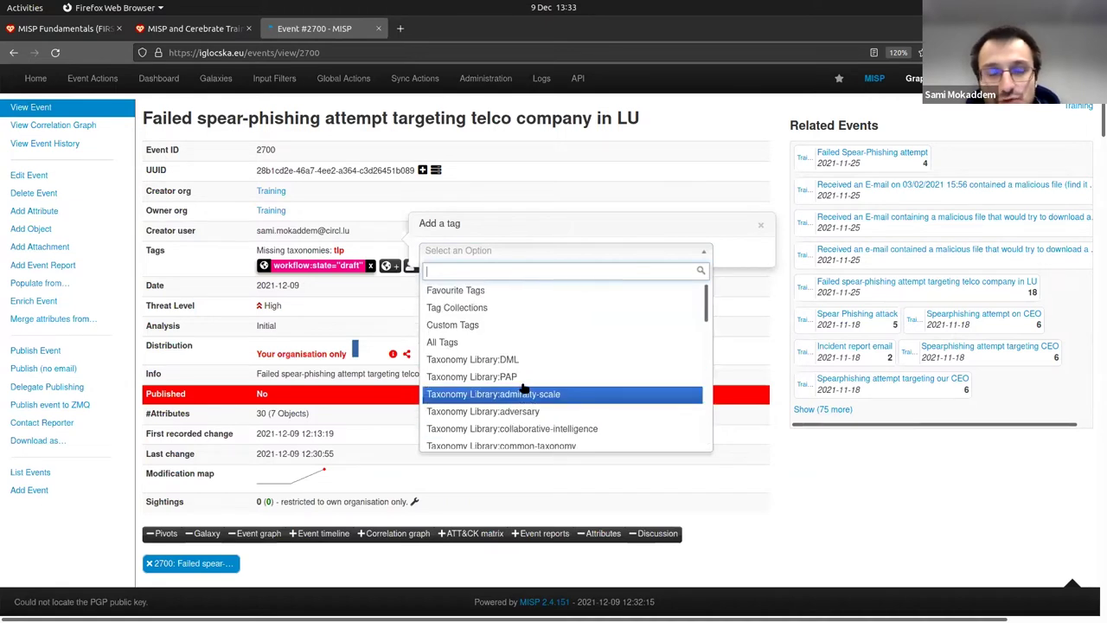
{"action": "scroll", "coordinate": [523, 391], "scroll_direction": "down", "scroll_amount": 5}
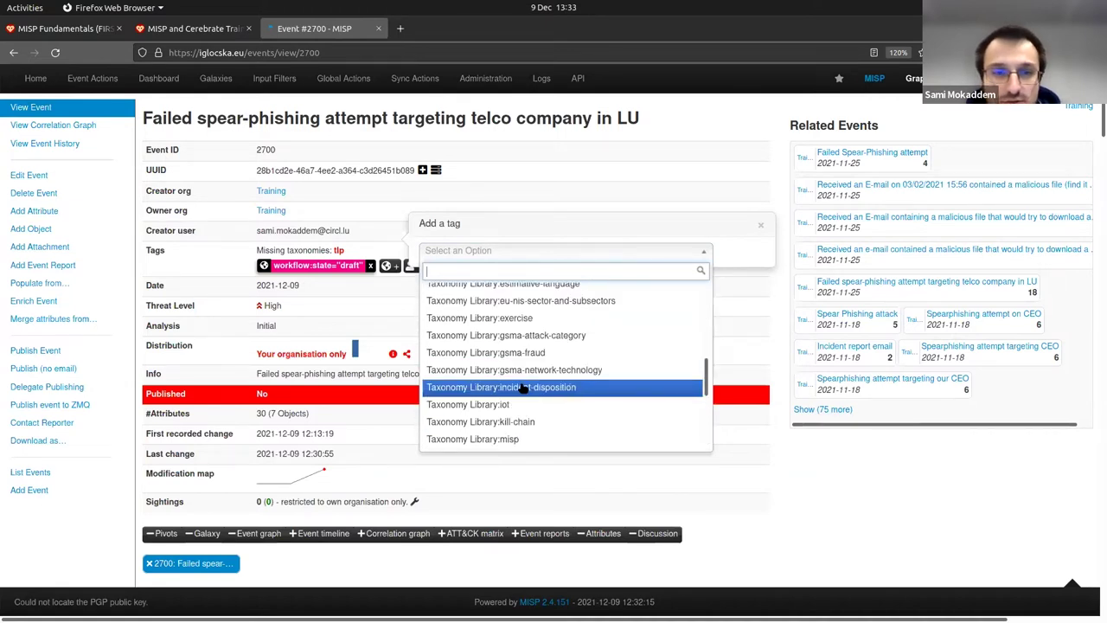
{"action": "scroll", "coordinate": [524, 390], "scroll_direction": "up", "scroll_amount": 5}
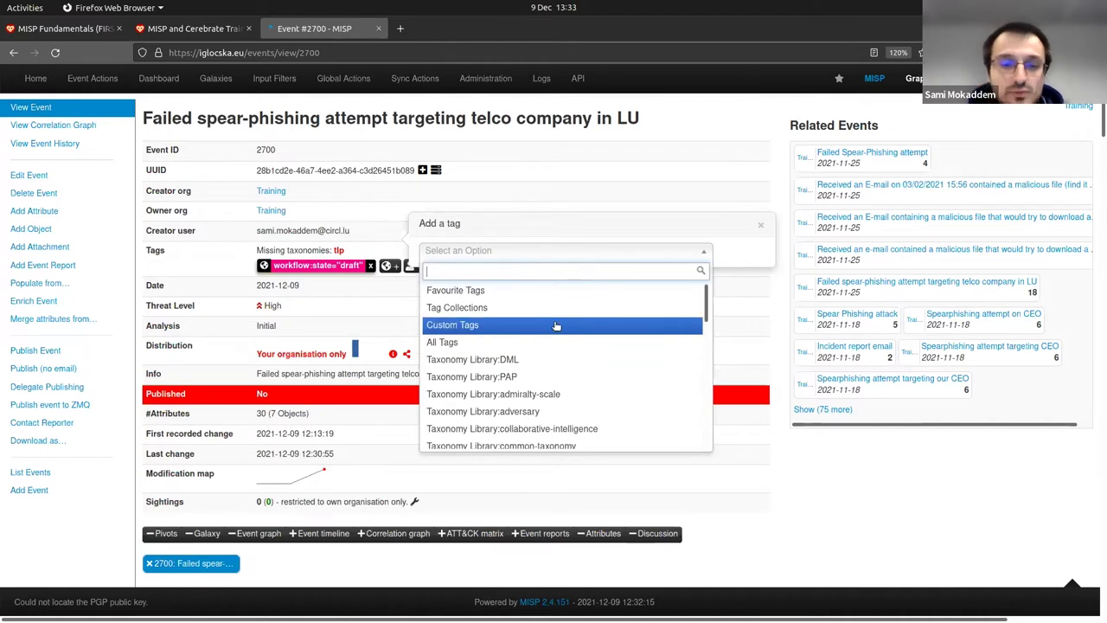
Add the tlp:amber tag from the tlp taxonomy to the event and check the incident report's handling restrictions
{"action": "type", "text": "tlp"}
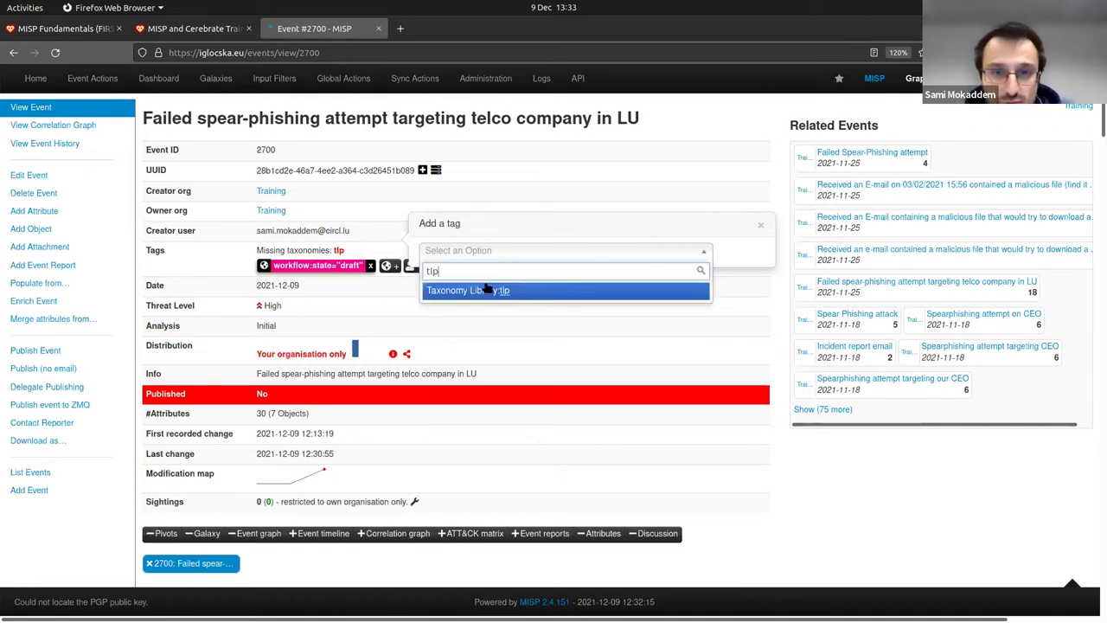
{"action": "left_click", "coordinate": [518, 290]}
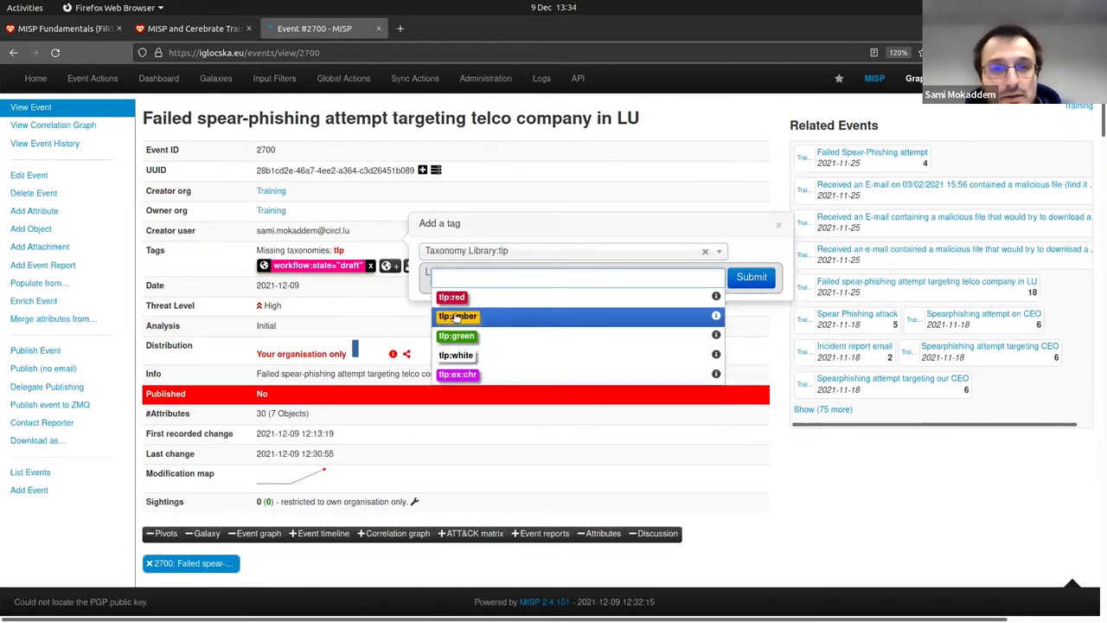
{"action": "left_click", "coordinate": [540, 319]}
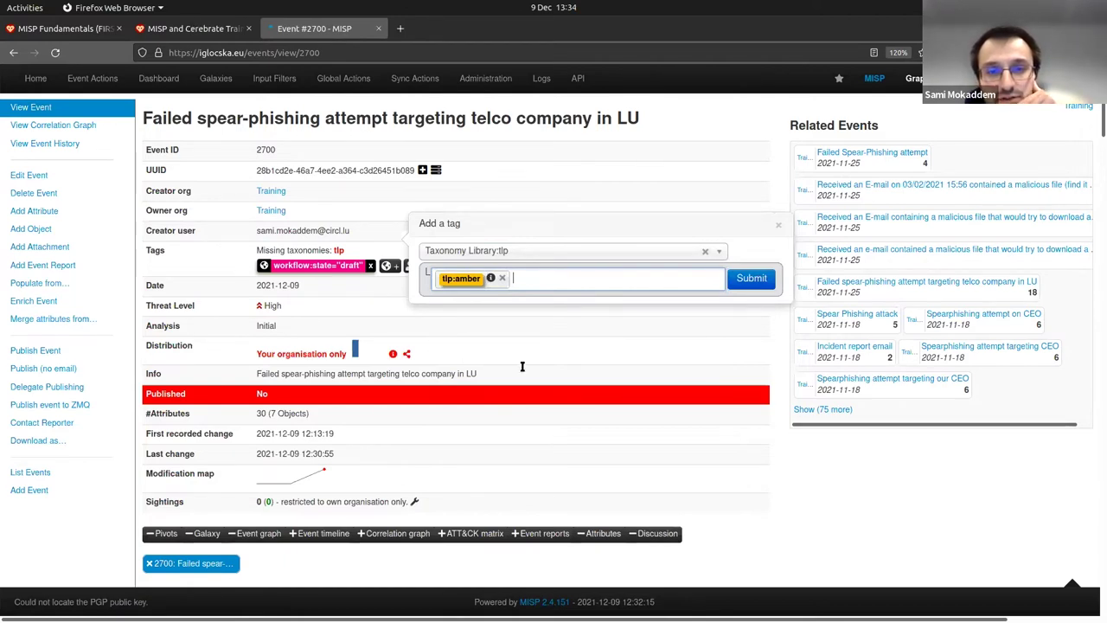
{"action": "key", "text": "ctrl+Page_Up"}
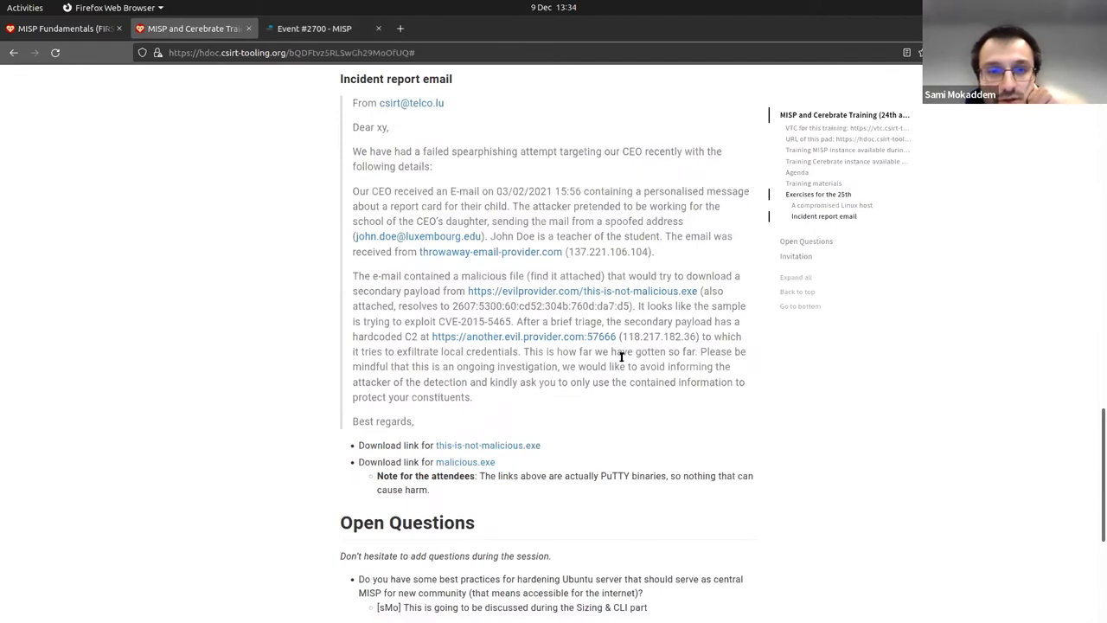
{"action": "left_click_drag", "start_coordinate": [621, 356], "coordinate": [668, 364]}
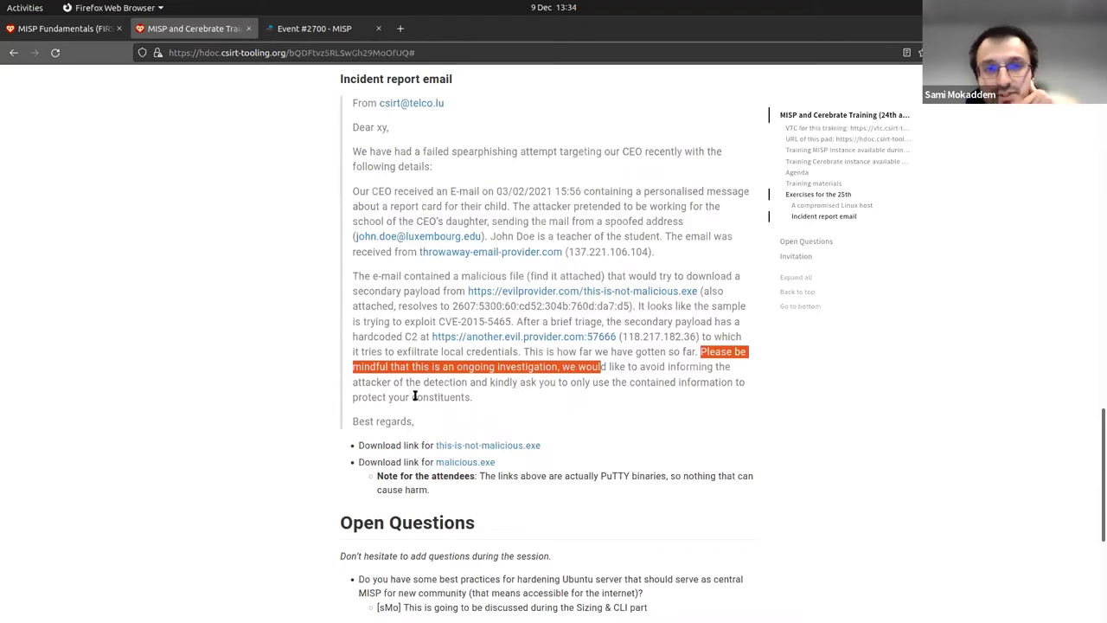
{"action": "left_click", "coordinate": [513, 366]}
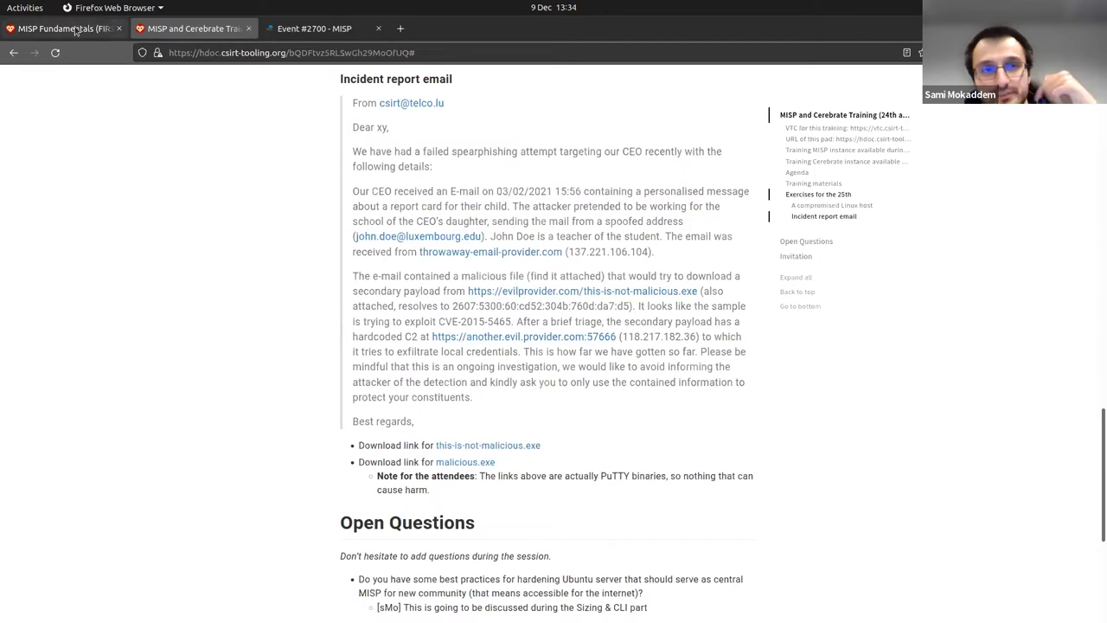
{"action": "left_click", "coordinate": [311, 29]}
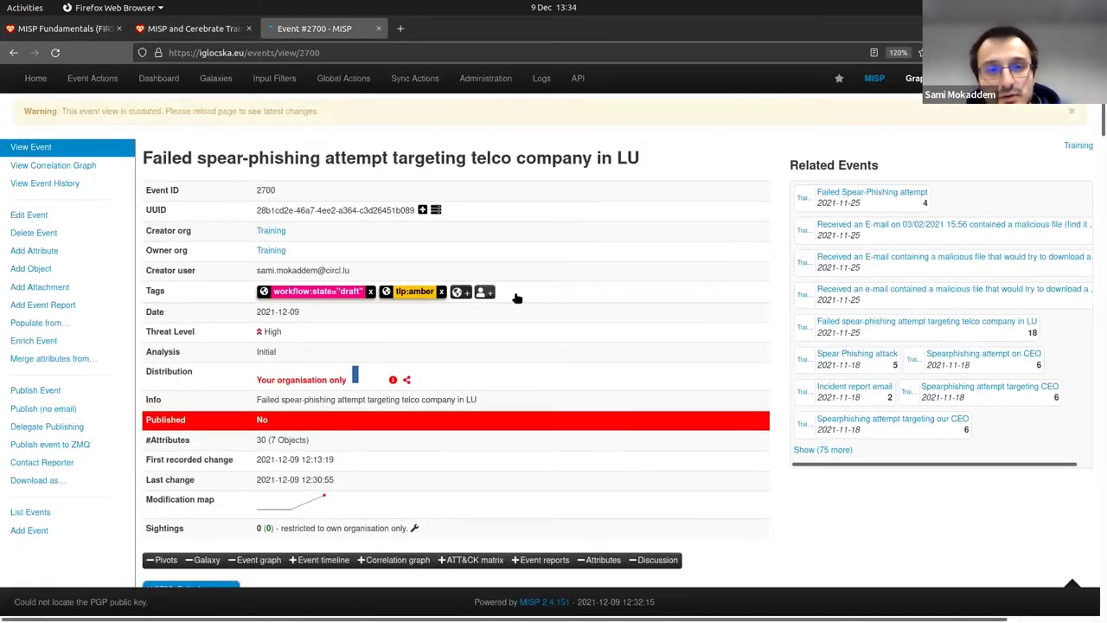
Review the PAP level descriptions and add the PAP:RED tag from the PAP taxonomy to the event
{"action": "left_click", "coordinate": [485, 291]}
{"action": "left_click", "coordinate": [531, 278]}
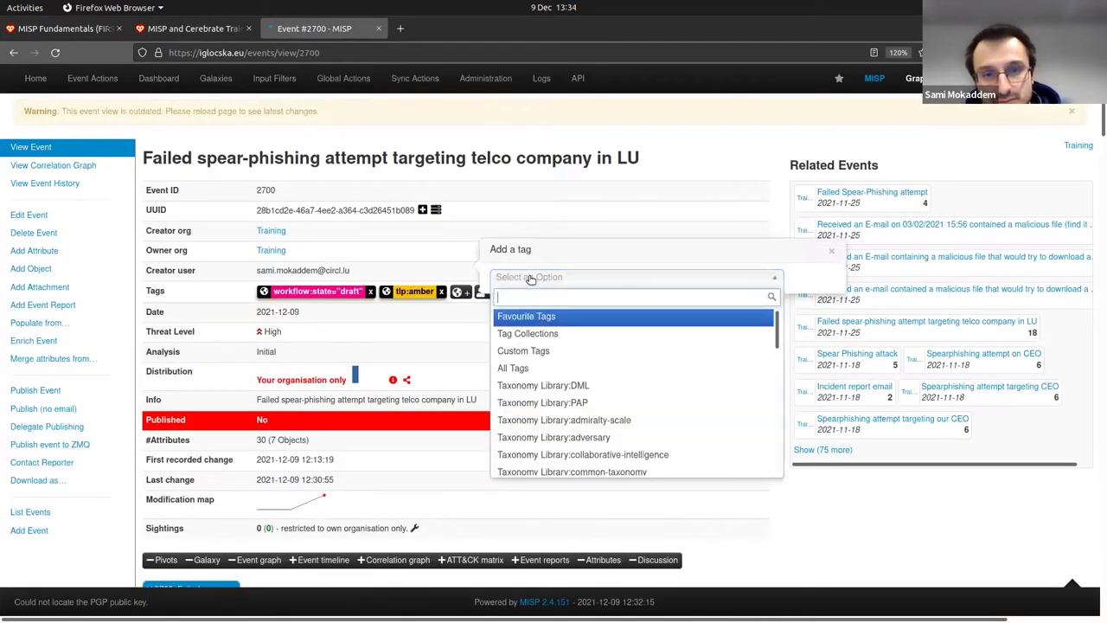
{"action": "type", "text": "pap"}
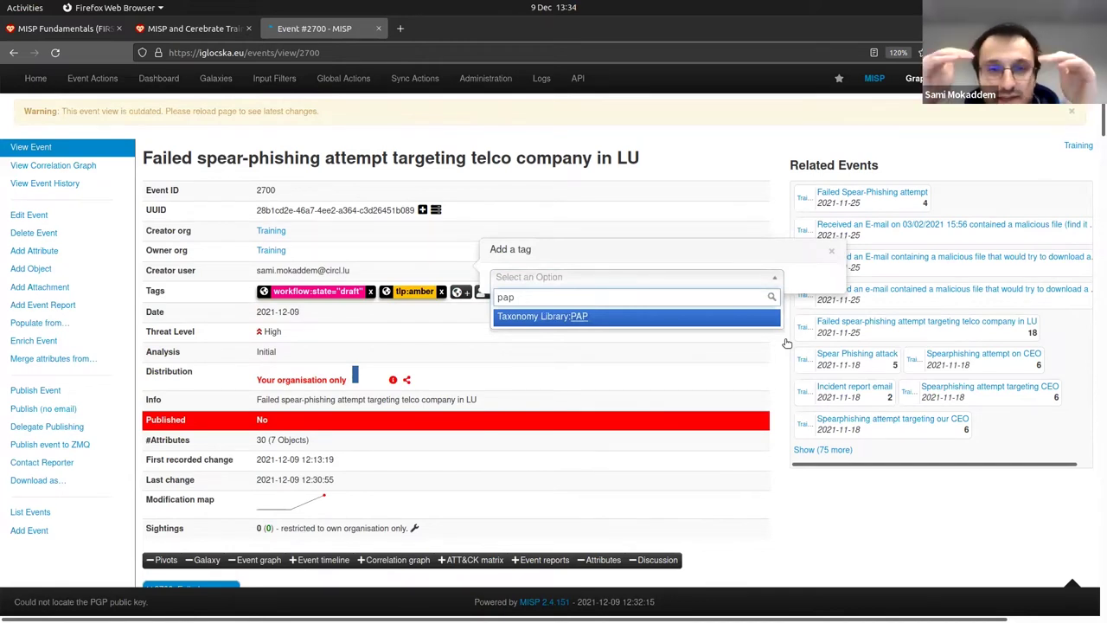
{"action": "key", "text": "Return"}
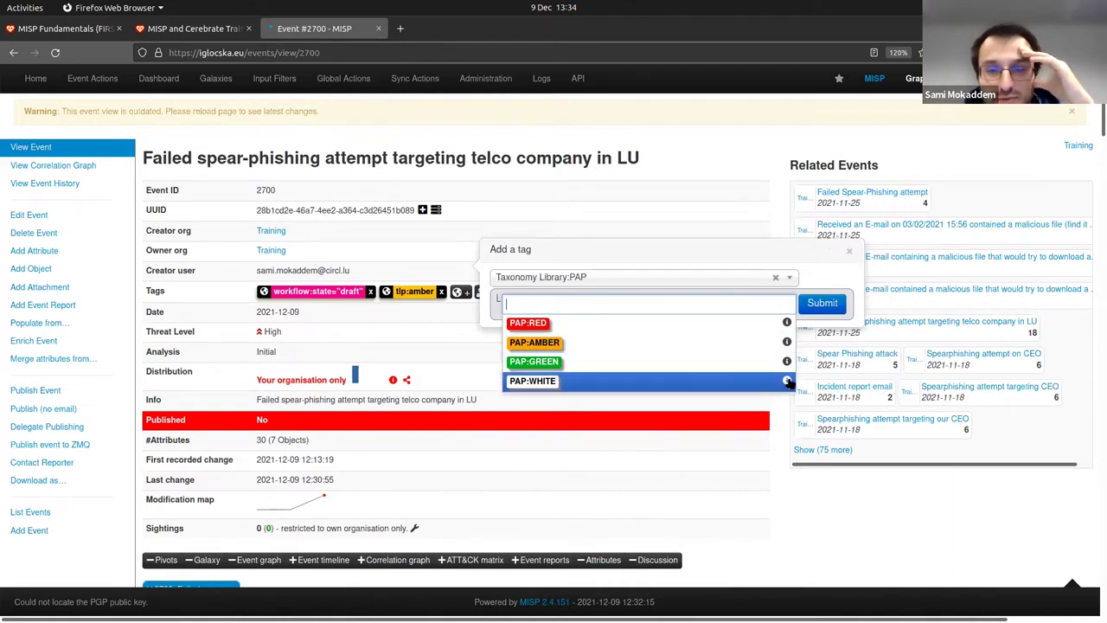
{"action": "mouse_move", "coordinate": [788, 383]}
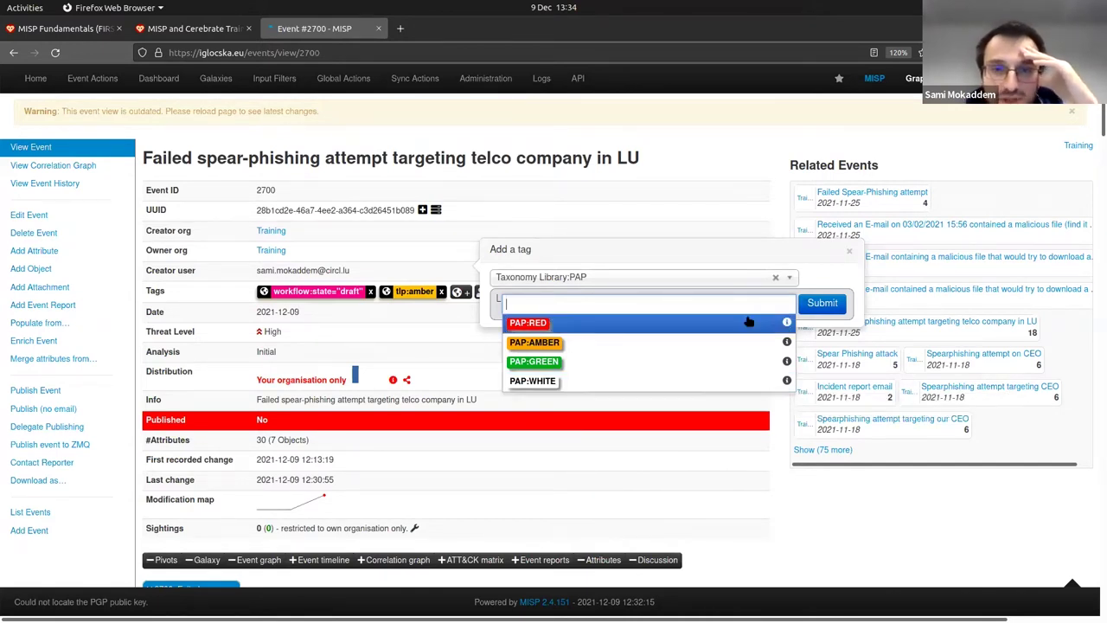
{"action": "mouse_move", "coordinate": [788, 324]}
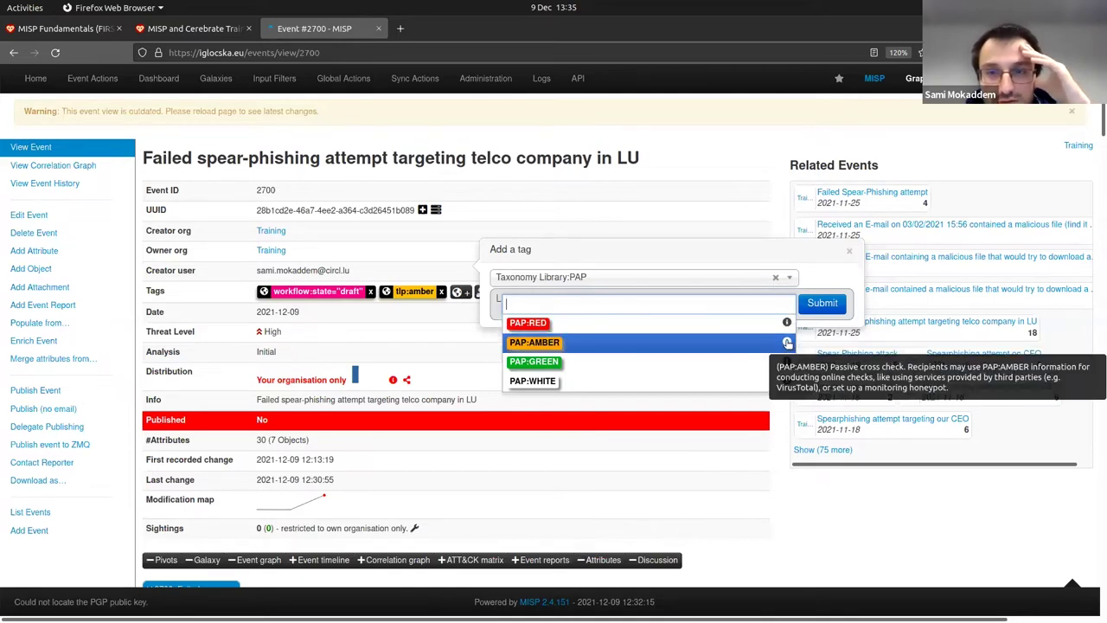
{"action": "key", "text": "Down"}
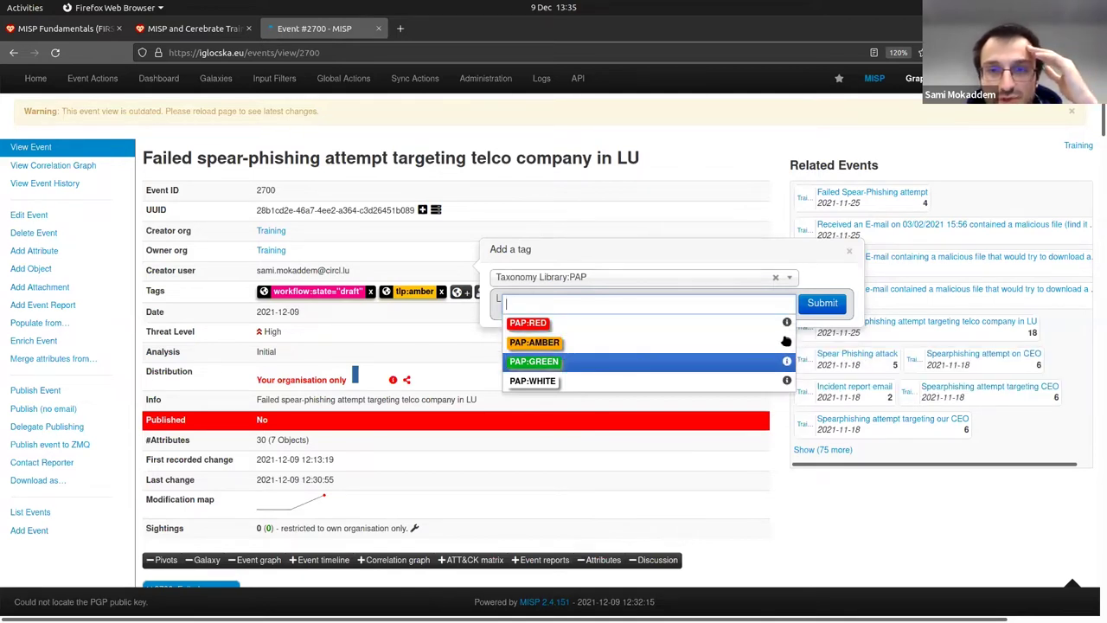
{"action": "left_click", "coordinate": [722, 322]}
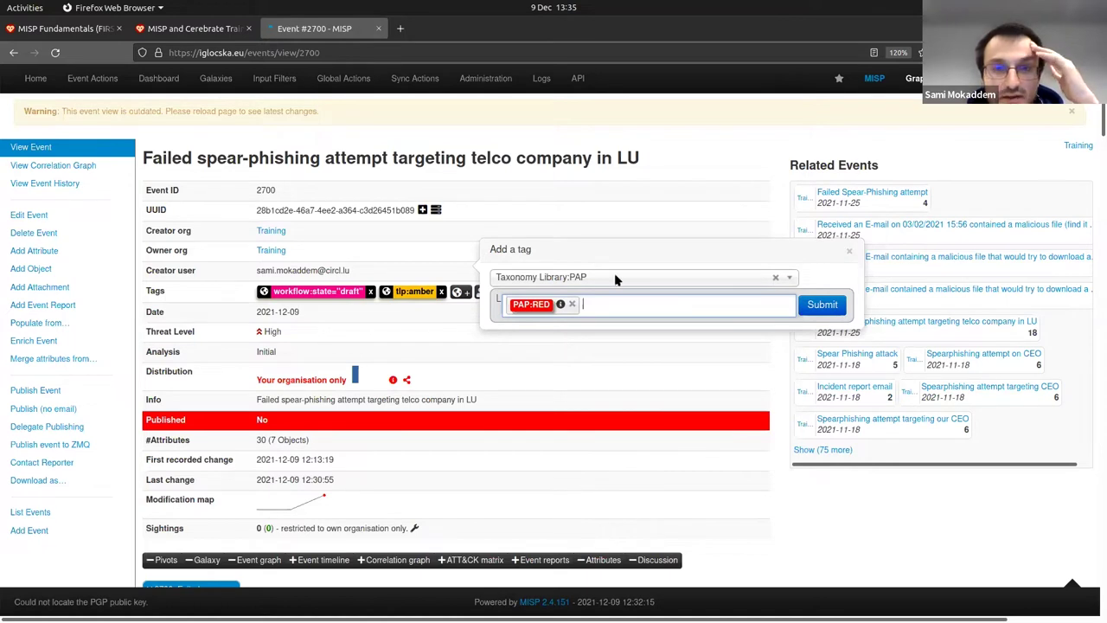
{"action": "left_click", "coordinate": [822, 305]}
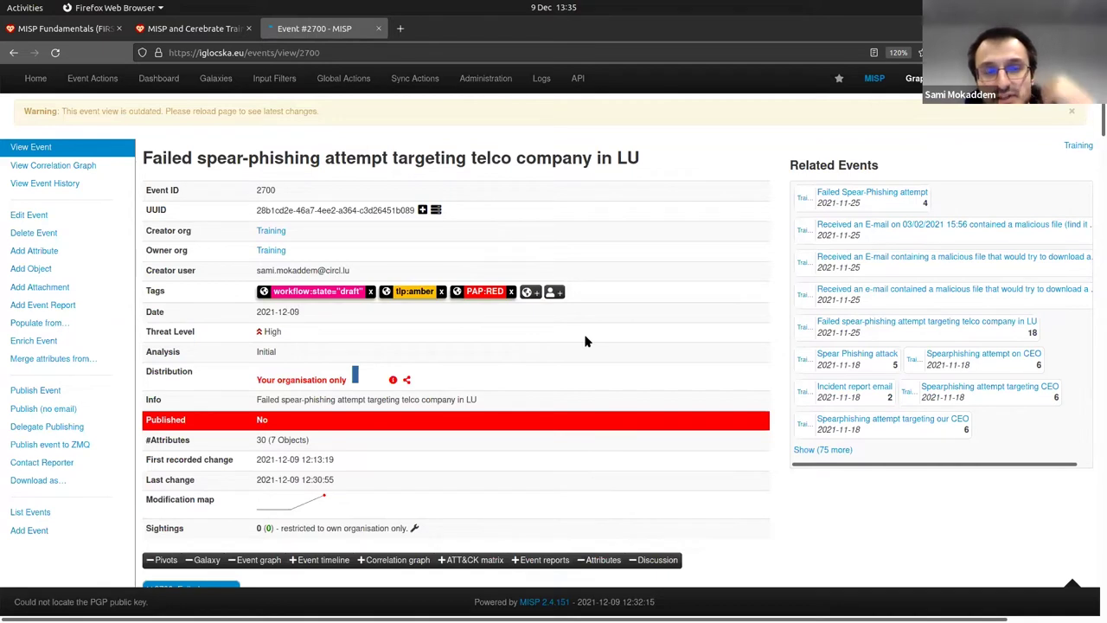
{"action": "left_click", "coordinate": [463, 82]}
{"action": "left_click_drag", "start_coordinate": [197, 158], "coordinate": [322, 158]}
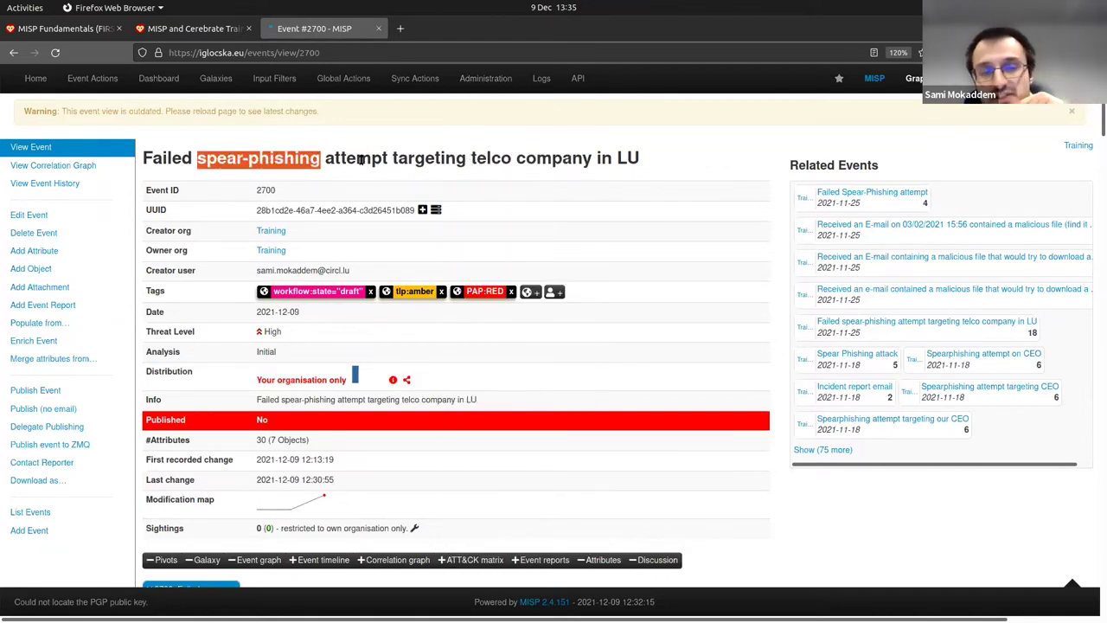
{"action": "left_click", "coordinate": [363, 158]}
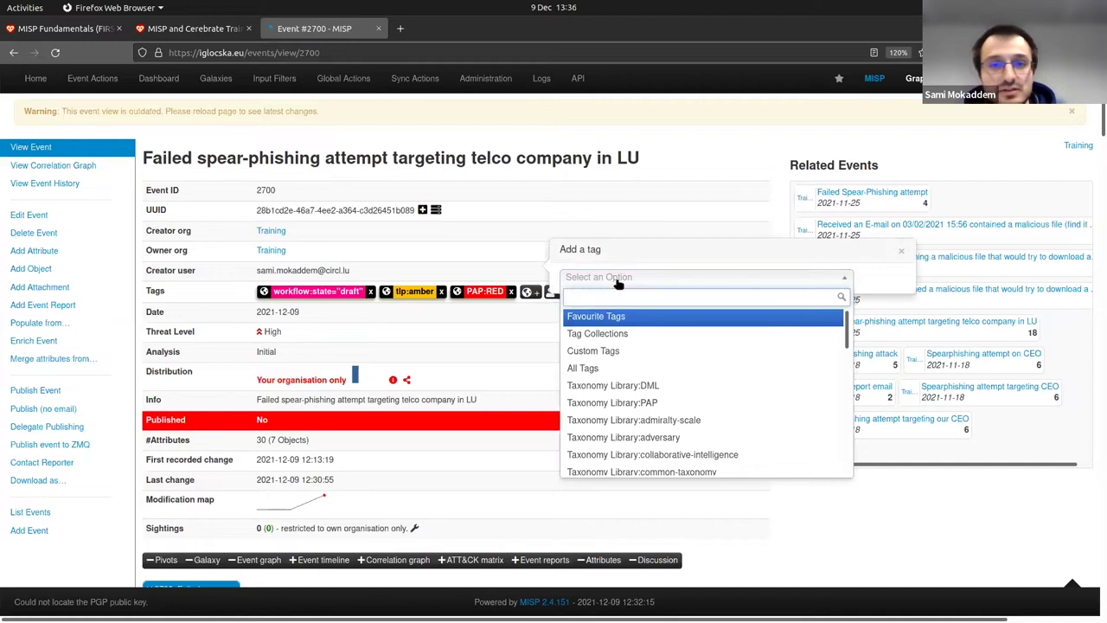
{"action": "type", "text": "spe"}
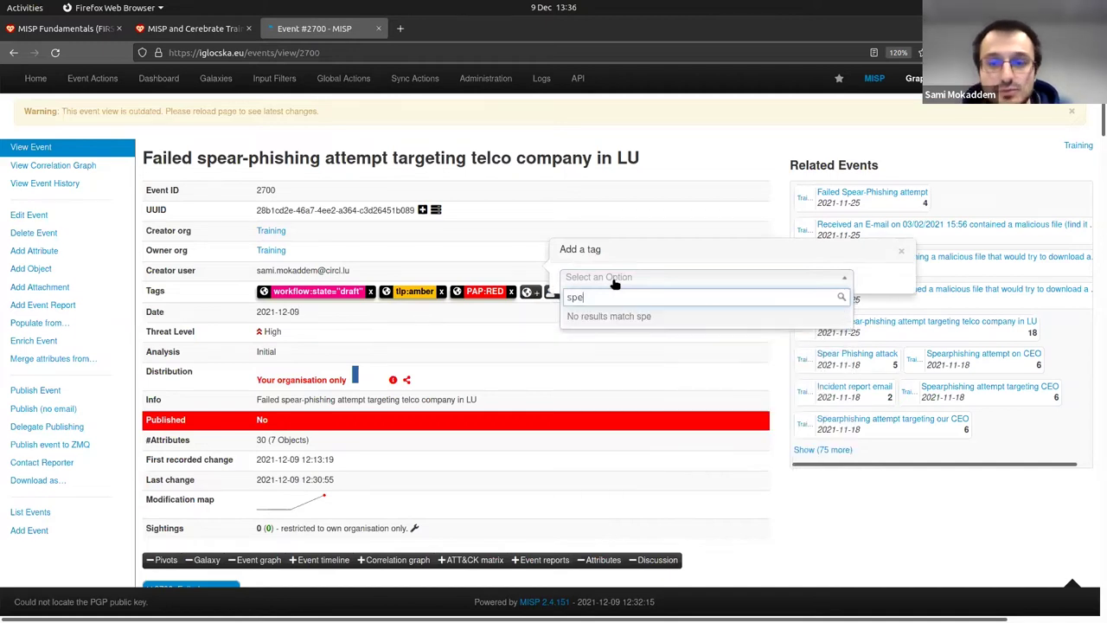
{"action": "key", "text": "BackSpace"}
{"action": "key", "text": "BackSpace"}
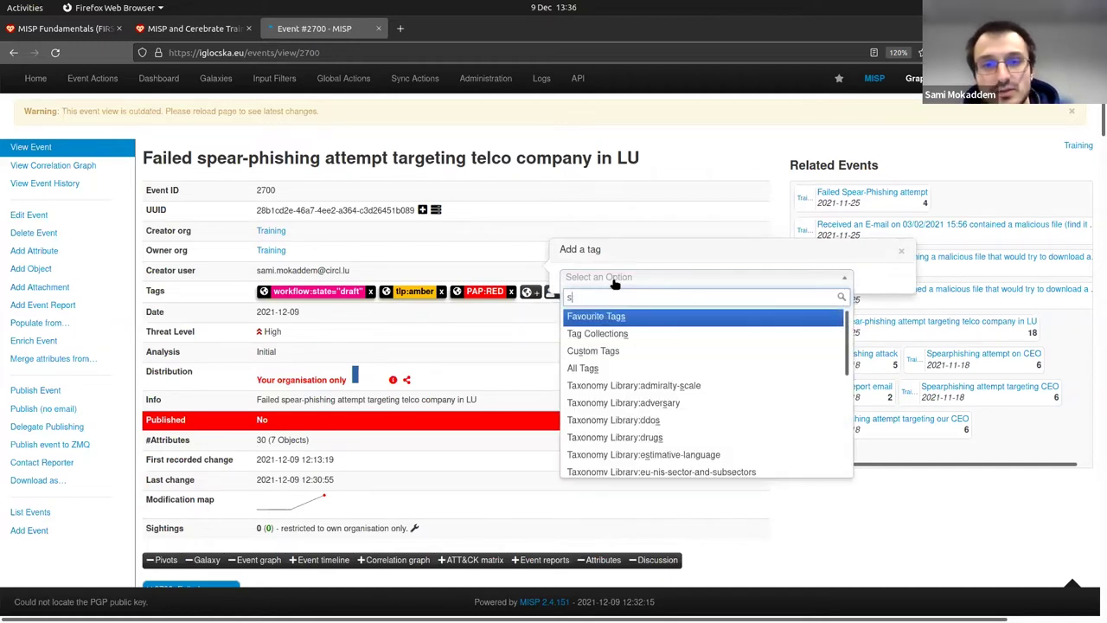
{"action": "key", "text": "BackSpace"}
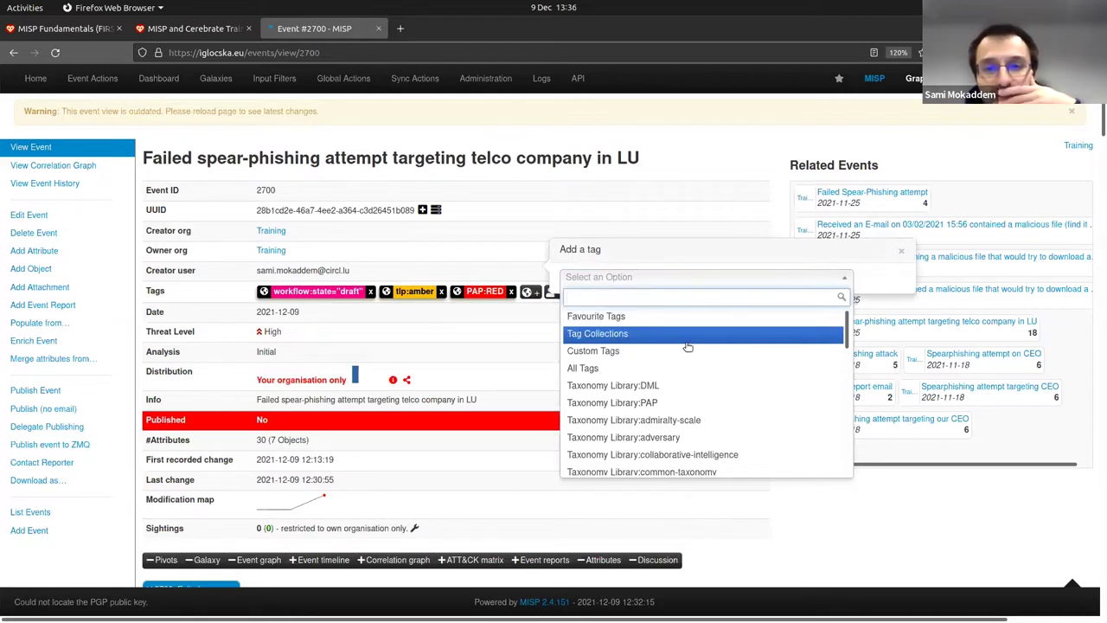
Choose the phishing taxonomy and select its techniques="email-spoofing" and distribution="spear-phishing" tags for the event
{"action": "scroll", "coordinate": [689, 348], "scroll_direction": "down", "scroll_amount": 5}
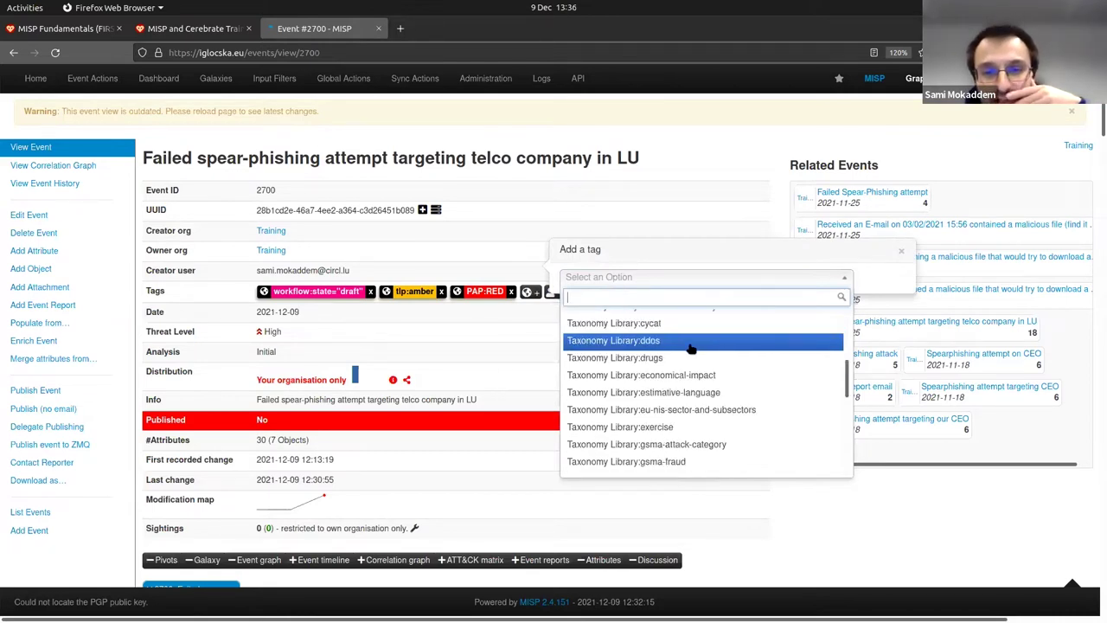
{"action": "scroll", "coordinate": [692, 355], "scroll_direction": "down", "scroll_amount": 10}
{"action": "scroll", "coordinate": [682, 381], "scroll_direction": "down", "scroll_amount": 1}
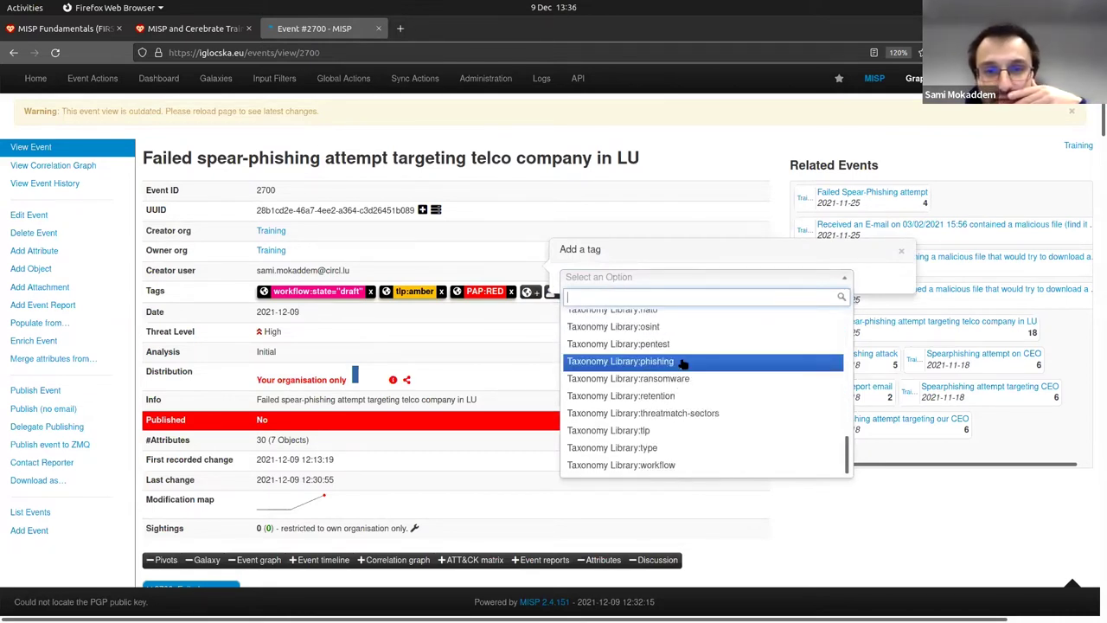
{"action": "left_click", "coordinate": [682, 364]}
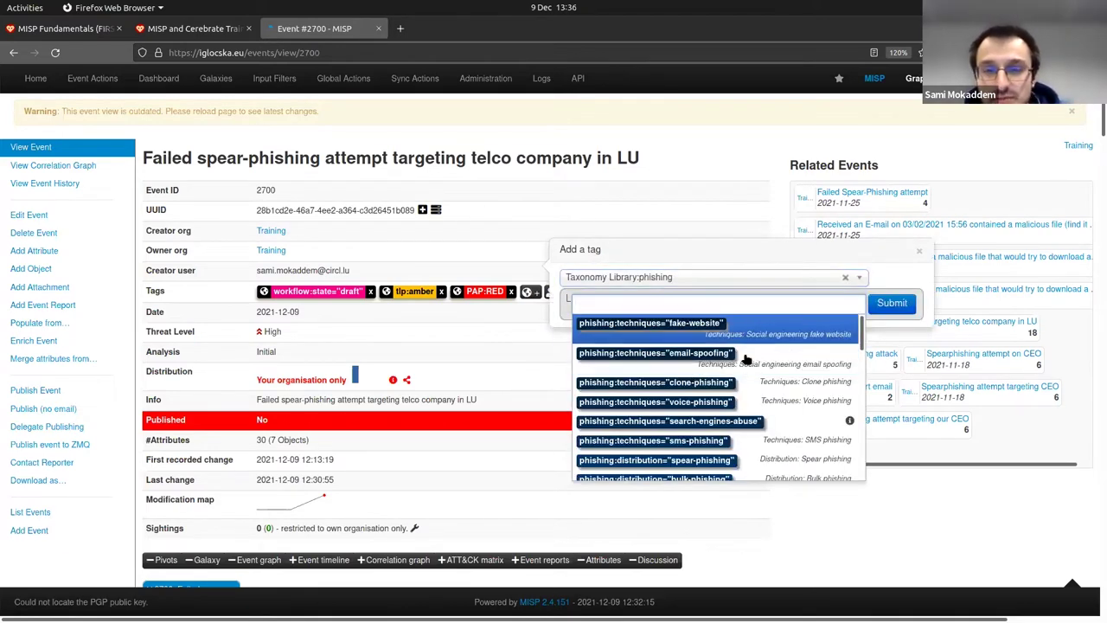
{"action": "left_click", "coordinate": [705, 356]}
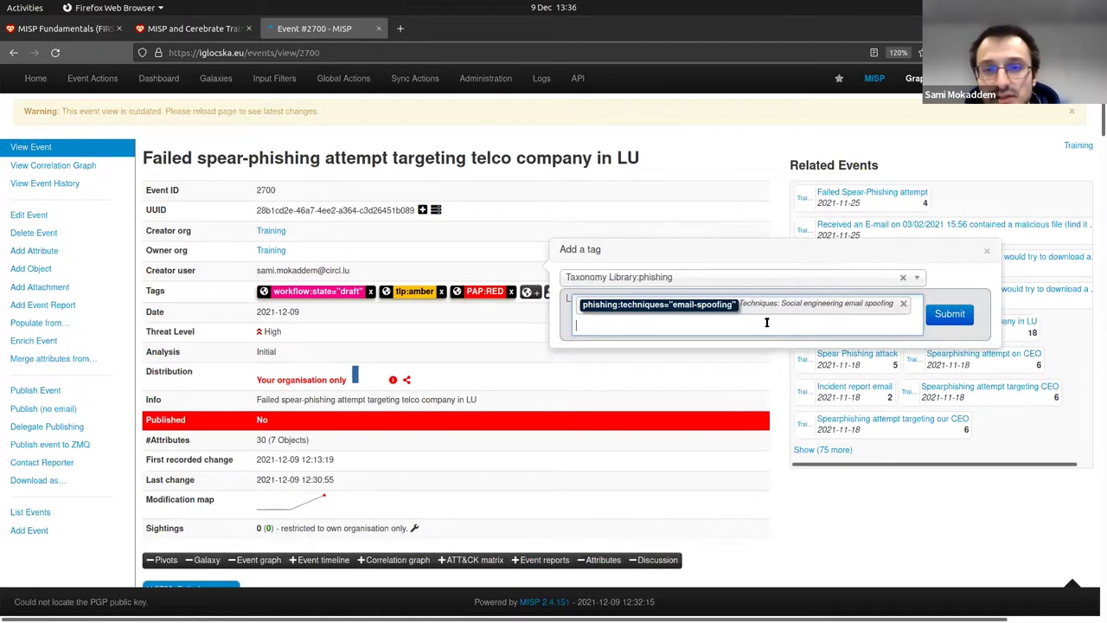
{"action": "left_click", "coordinate": [766, 321]}
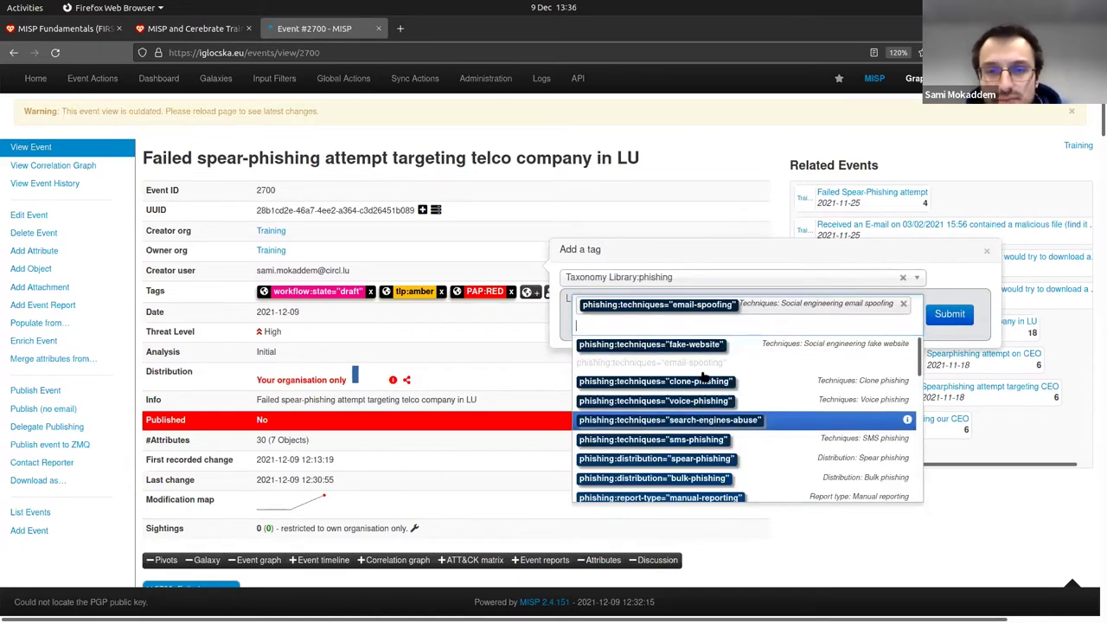
{"action": "scroll", "coordinate": [723, 397], "scroll_direction": "down", "scroll_amount": 2}
{"action": "key", "text": "Return"}
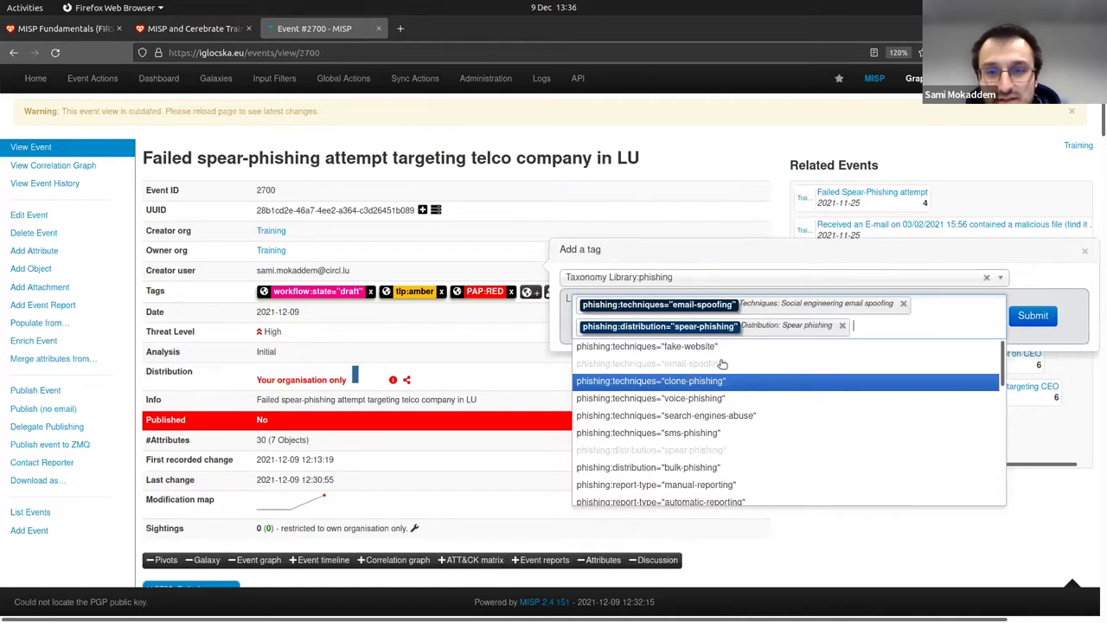
Review the remaining phishing taxonomy tags and add the two selected email-spoofing and spear-phishing tags to the event
{"action": "scroll", "coordinate": [713, 364], "scroll_direction": "down", "scroll_amount": 5}
{"action": "scroll", "coordinate": [692, 390], "scroll_direction": "down", "scroll_amount": 2}
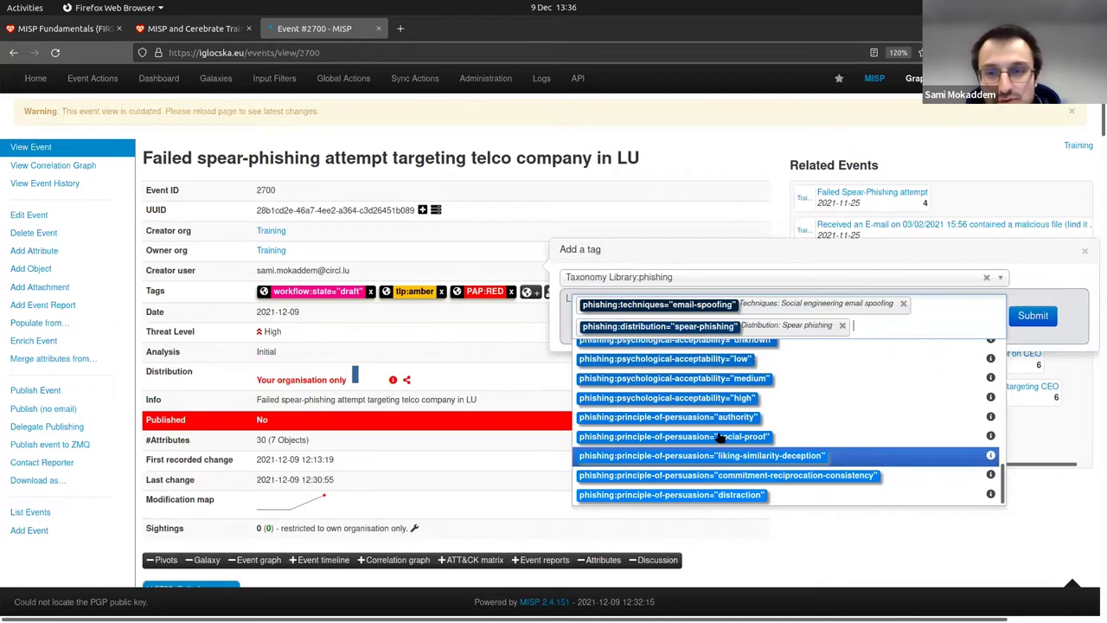
{"action": "scroll", "coordinate": [720, 439], "scroll_direction": "up", "scroll_amount": 2}
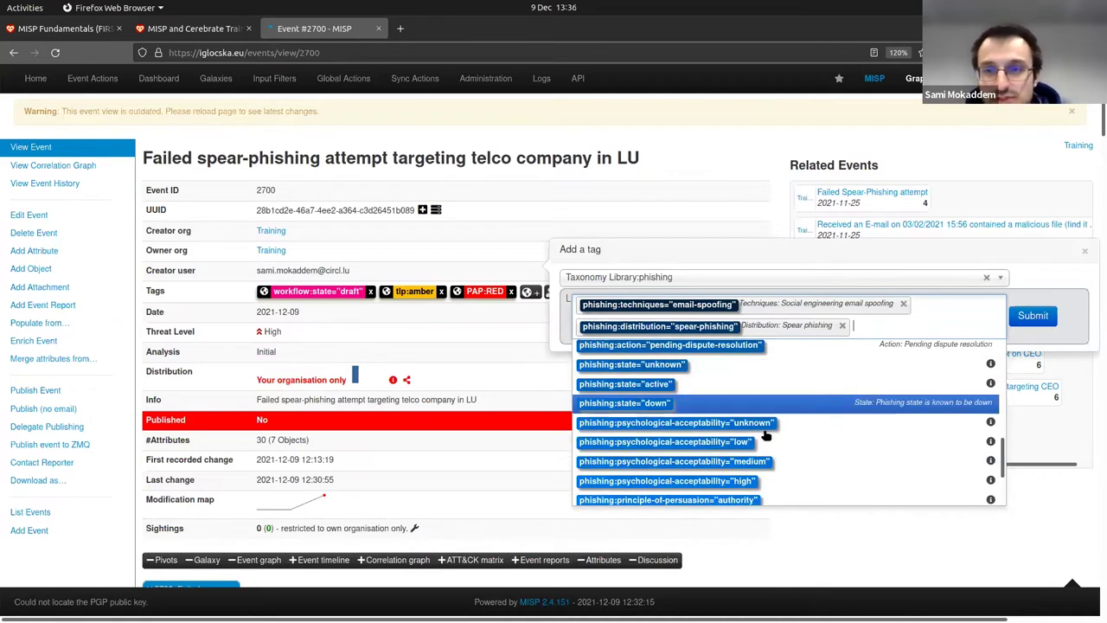
{"action": "scroll", "coordinate": [765, 437], "scroll_direction": "down", "scroll_amount": 2}
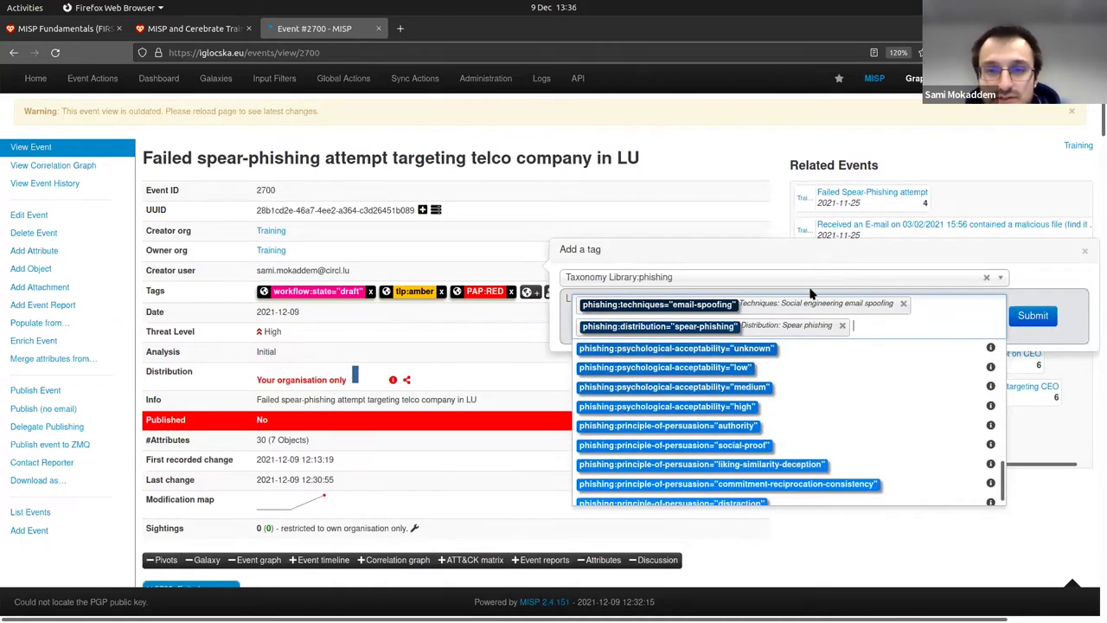
{"action": "left_click", "coordinate": [853, 251]}
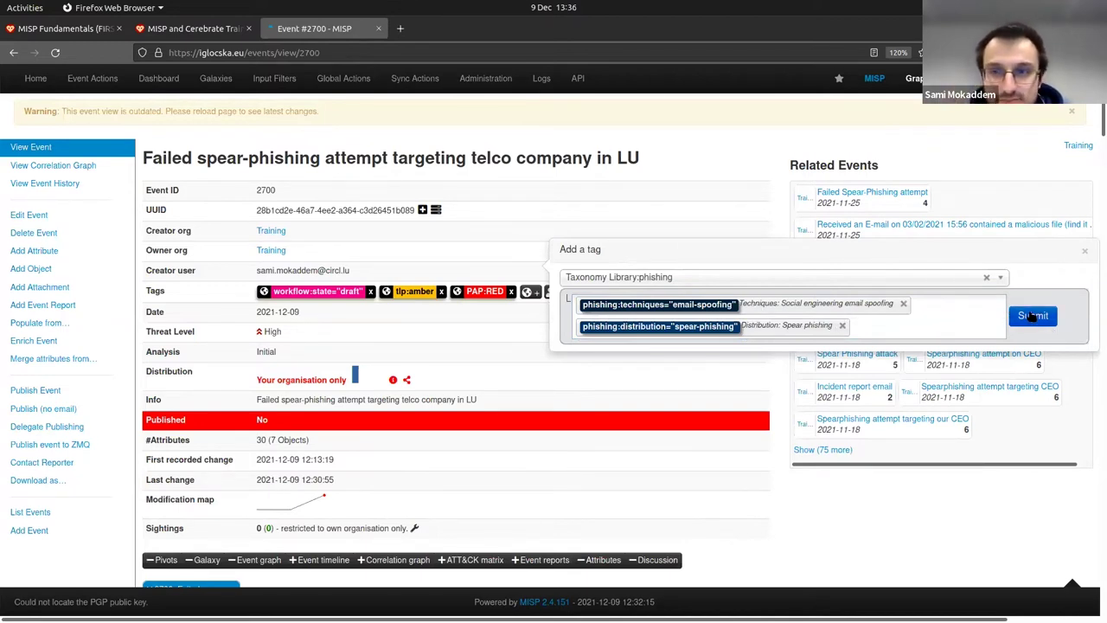
{"action": "left_click", "coordinate": [1047, 322]}
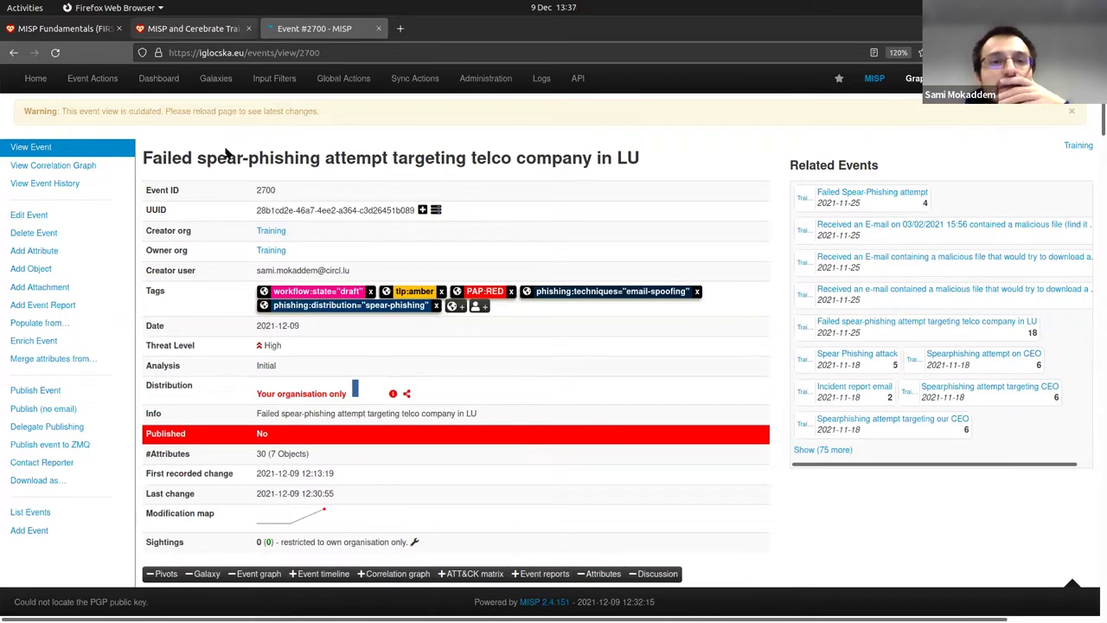
Compare the event's tags with the incident report email and check the event's Galaxies section and event graph
{"action": "key", "text": "ctrl+shift+Tab"}
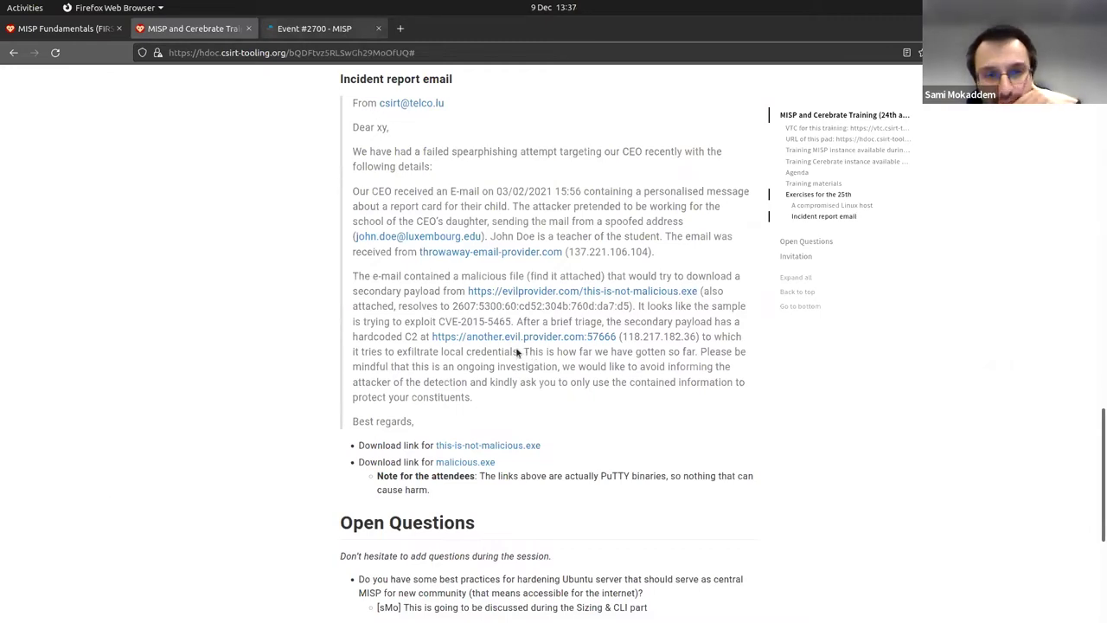
{"action": "key", "text": "ctrl+Tab"}
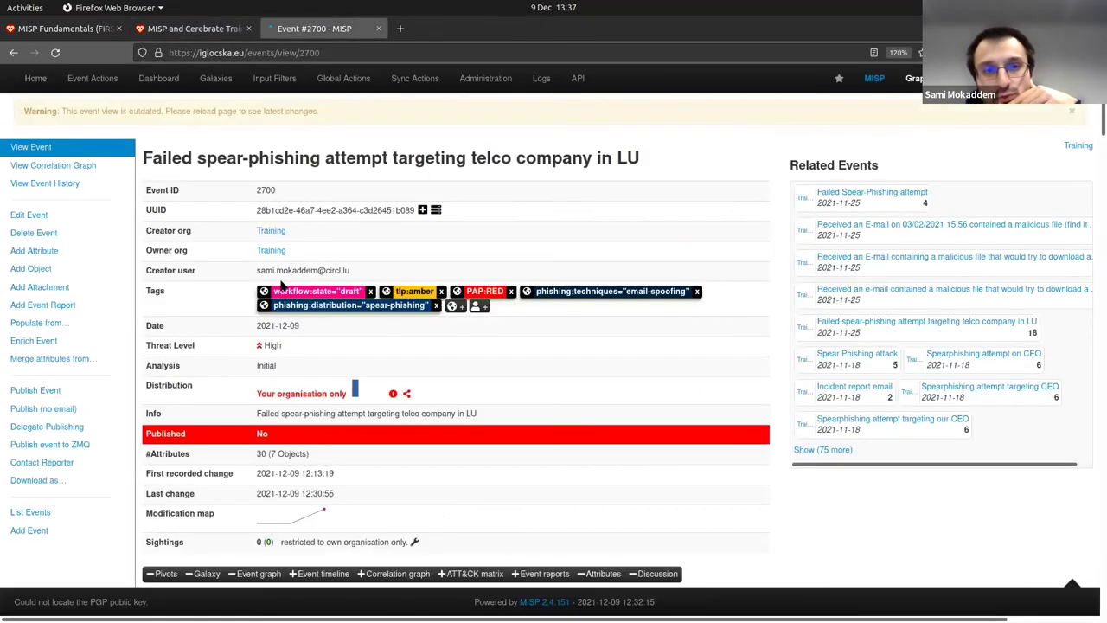
{"action": "scroll", "coordinate": [281, 288], "scroll_direction": "down", "scroll_amount": 1}
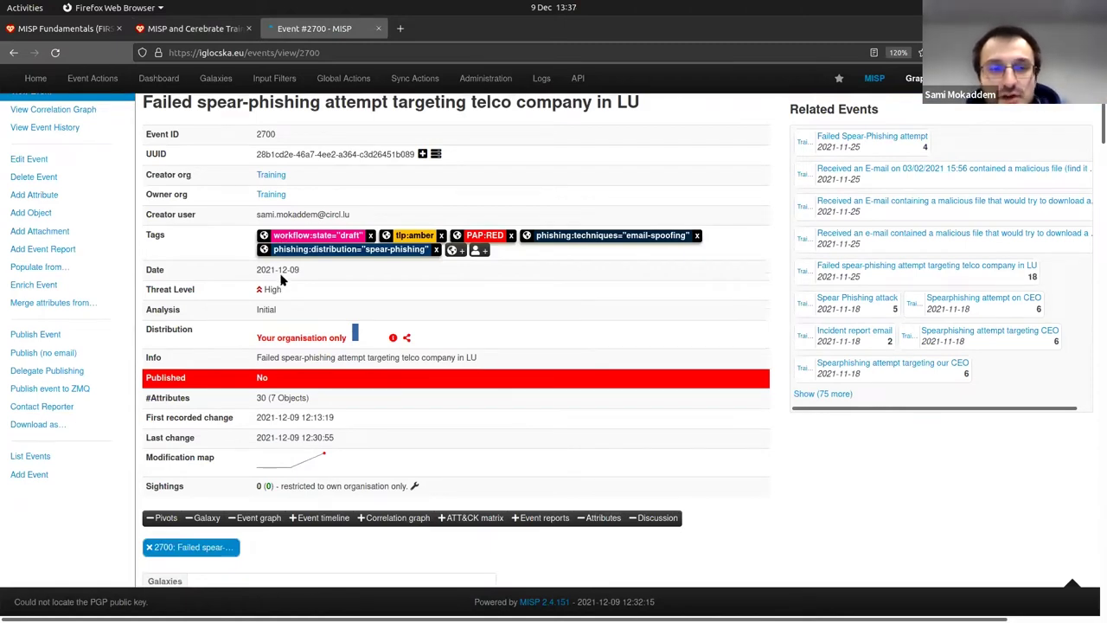
{"action": "scroll", "coordinate": [301, 391], "scroll_direction": "down", "scroll_amount": 3}
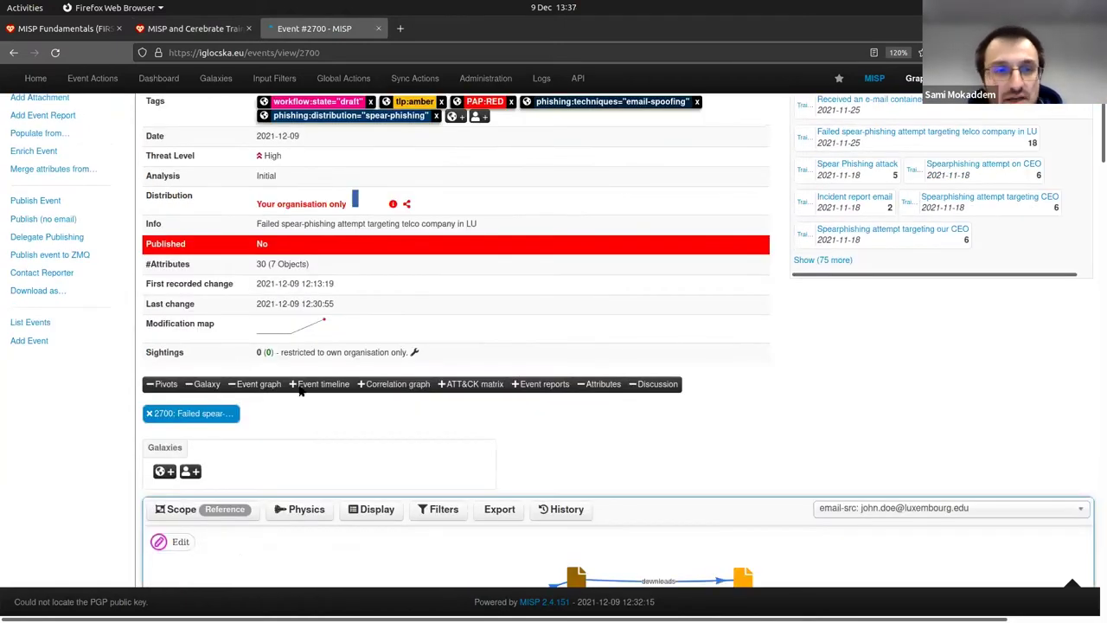
{"action": "scroll", "coordinate": [301, 391], "scroll_direction": "down", "scroll_amount": 1}
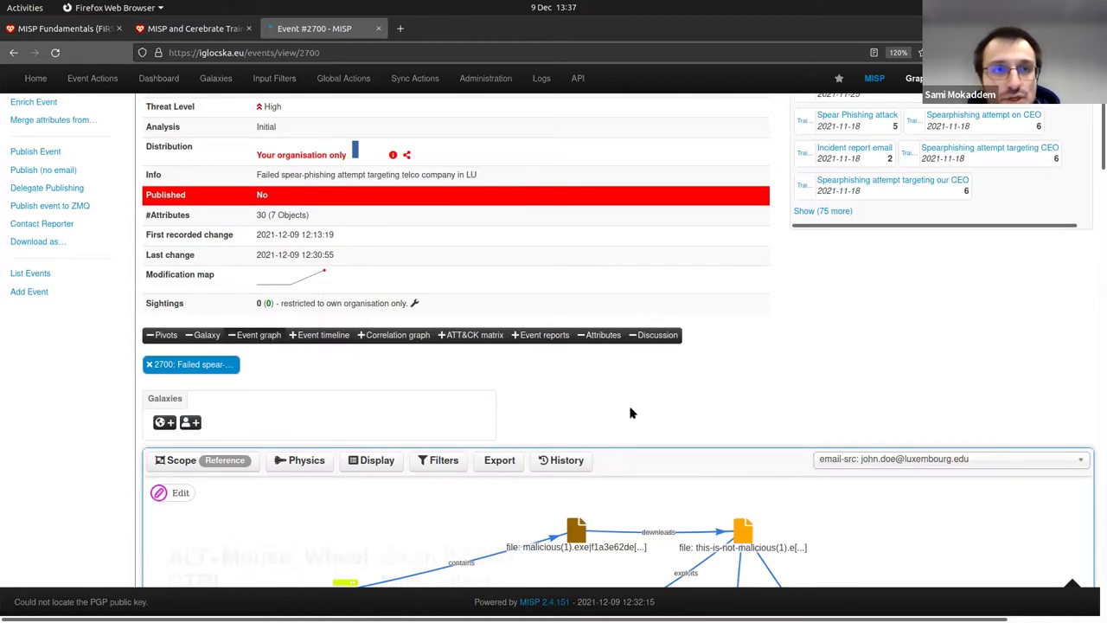
Open the MISP cheatsheet.pdf from the training materials and examine its descriptions of taxonomies, galaxies and galaxy clusters
{"action": "left_click", "coordinate": [190, 28]}
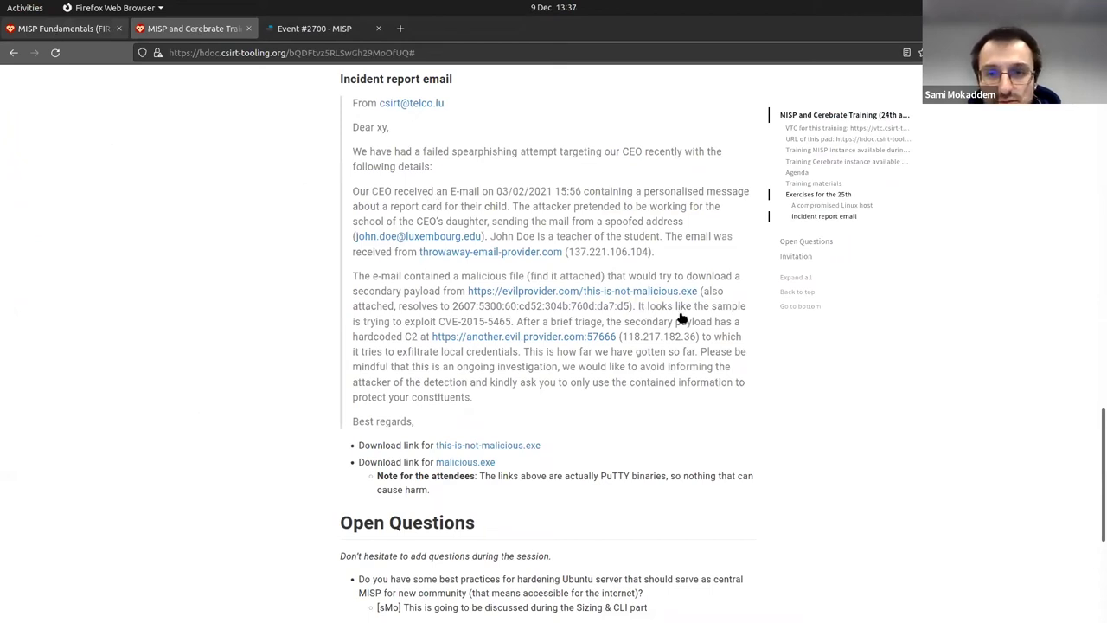
{"action": "key", "text": "ctrl+Page_Up"}
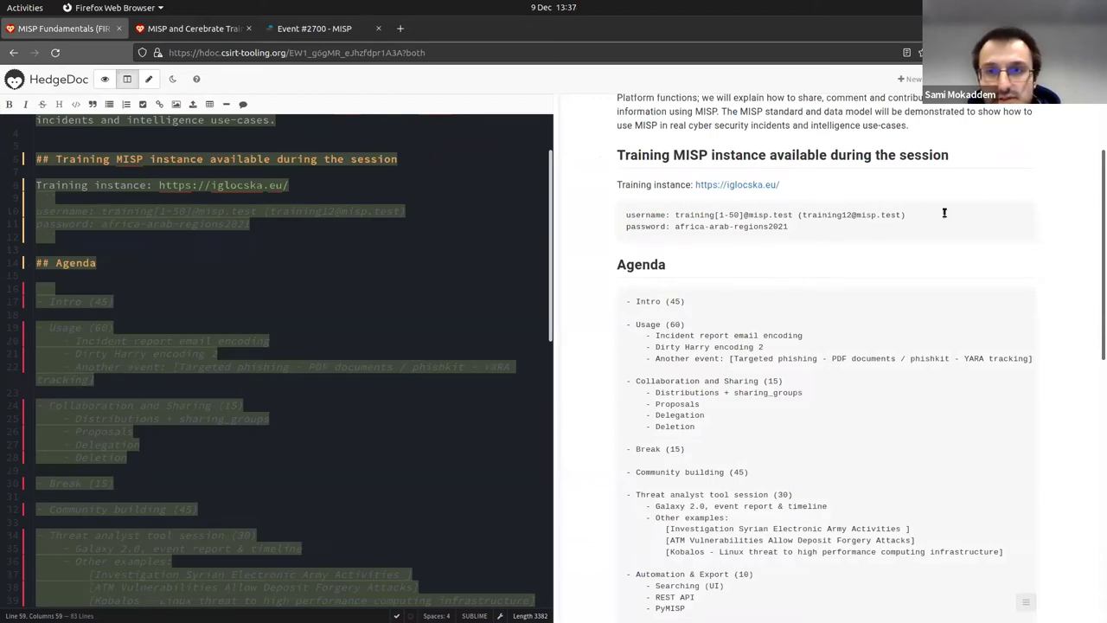
{"action": "scroll", "coordinate": [831, 360], "scroll_direction": "down", "scroll_amount": 10}
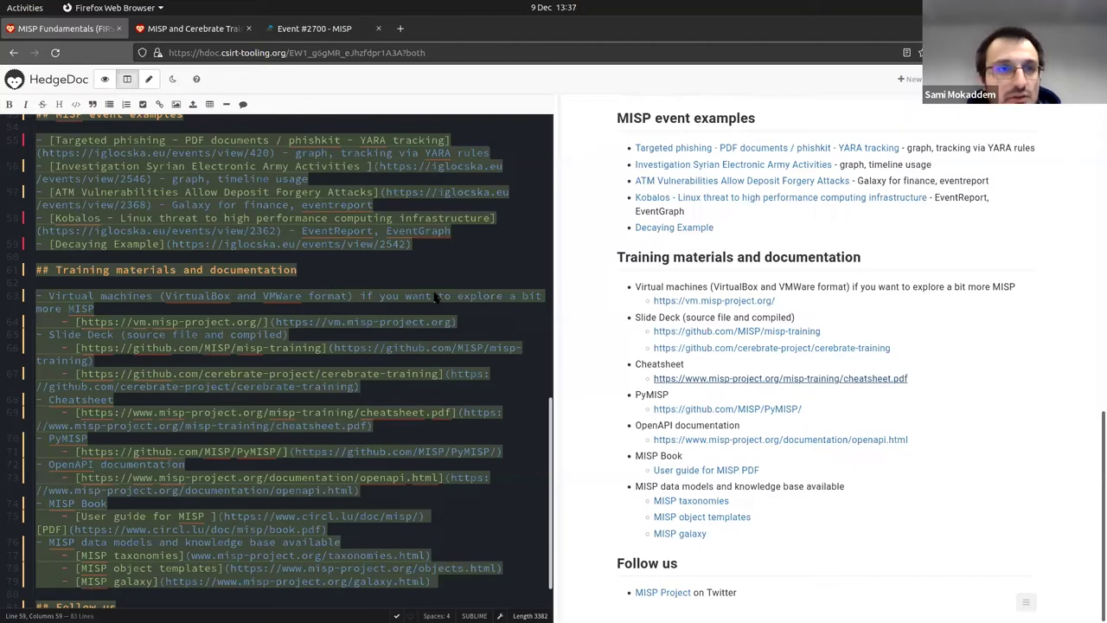
{"action": "left_click", "coordinate": [780, 378]}
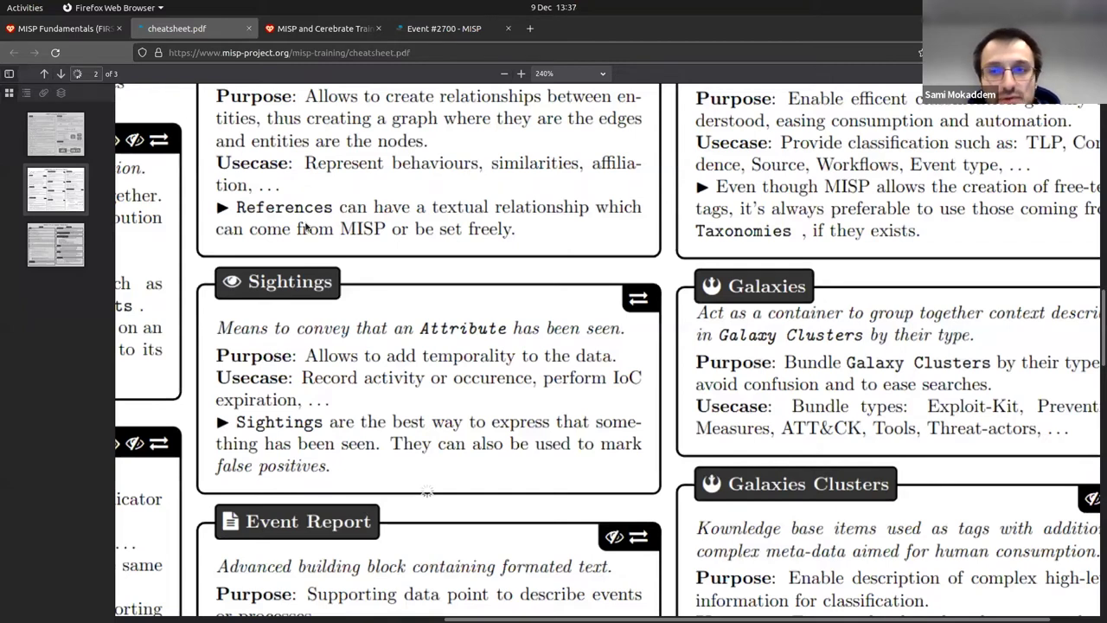
Filter the MISP tag list for "tlp" and open the taxonomy behind the tlp:red tag to read its tag descriptions
{"action": "key", "text": "ctrl+Tab"}
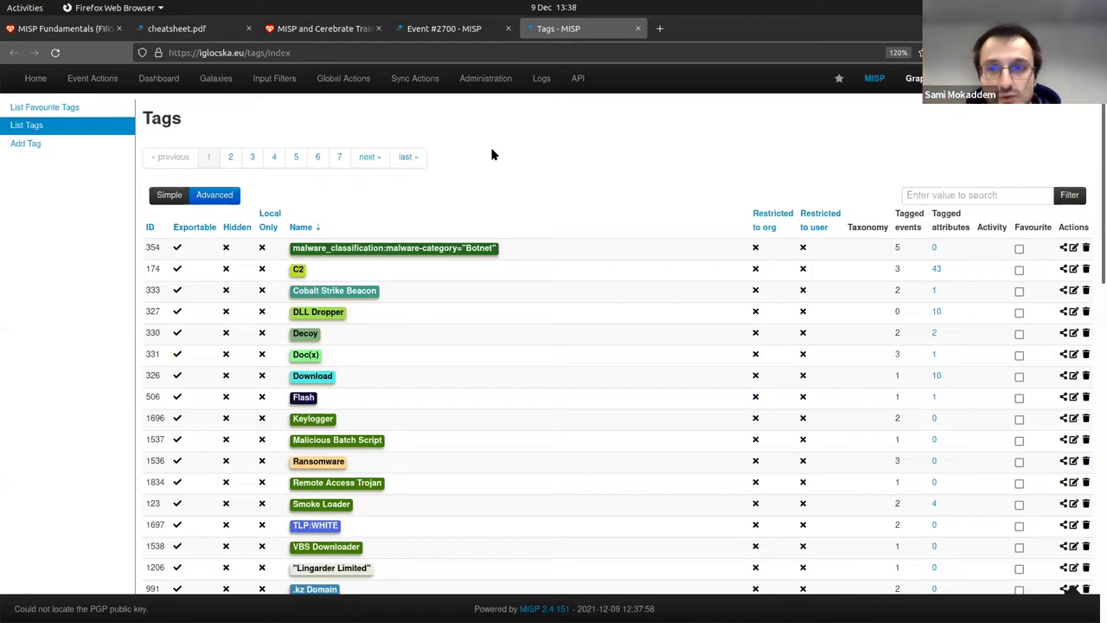
{"action": "left_click", "coordinate": [955, 192]}
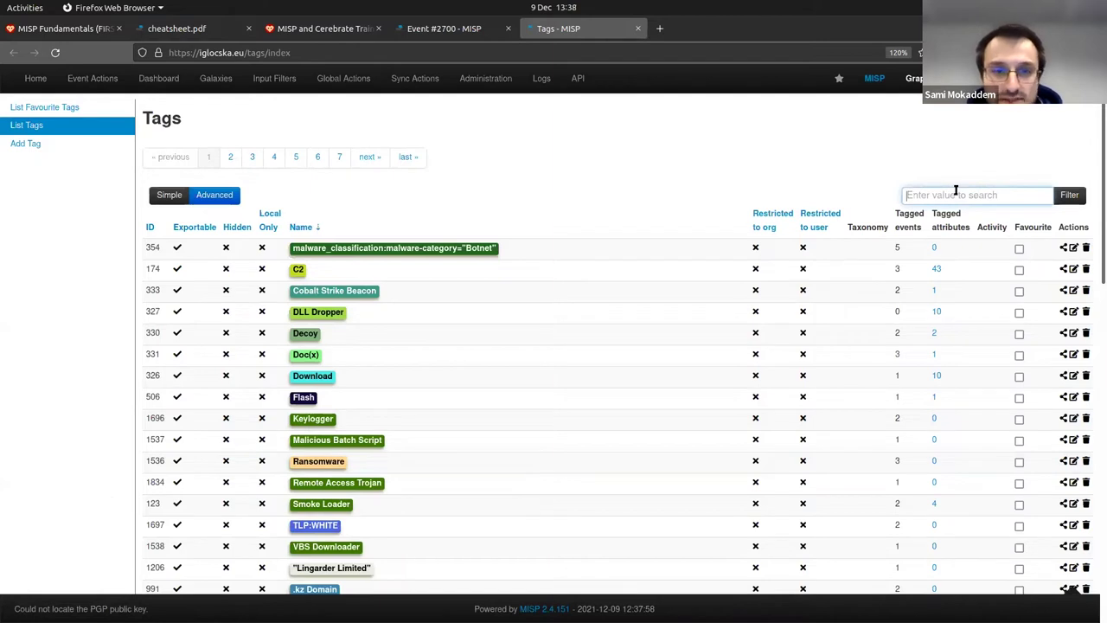
{"action": "type", "text": "tlp"}
{"action": "key", "text": "Return"}
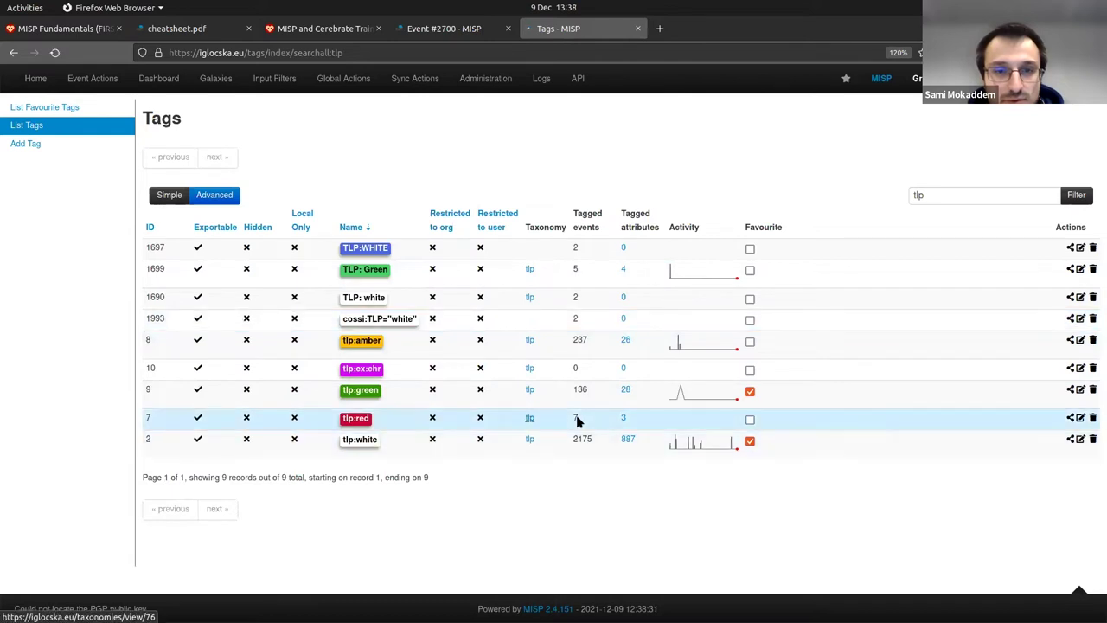
{"action": "left_click", "coordinate": [530, 417]}
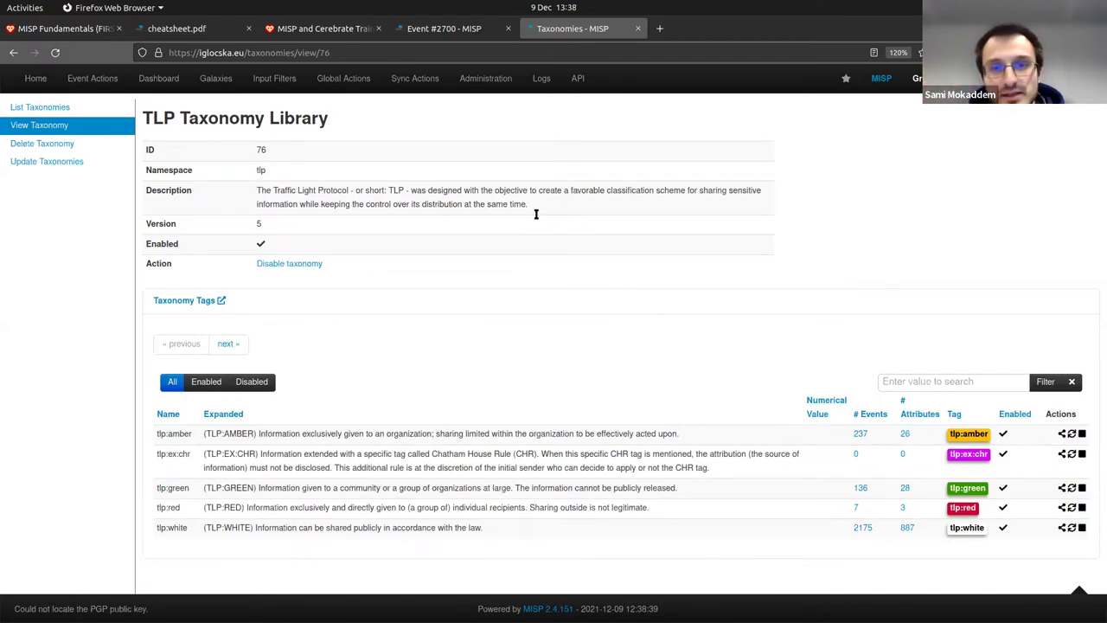
List the MISP galaxies, filter them for "country" and open the Country galaxy
{"action": "key", "text": "ctrl+Page_Up"}
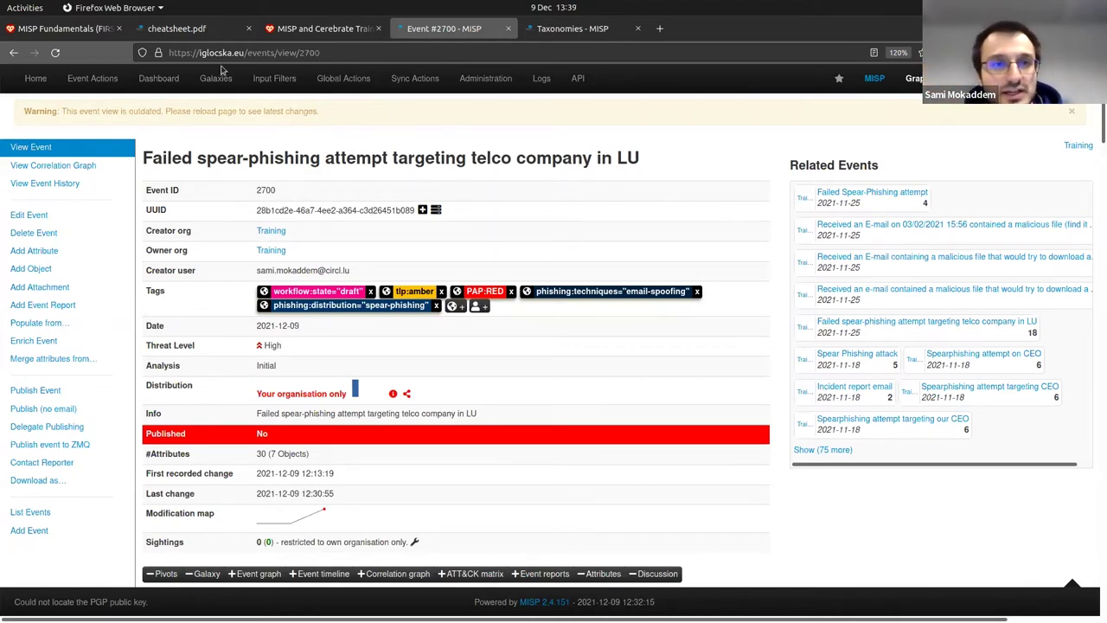
{"action": "left_click", "coordinate": [220, 101]}
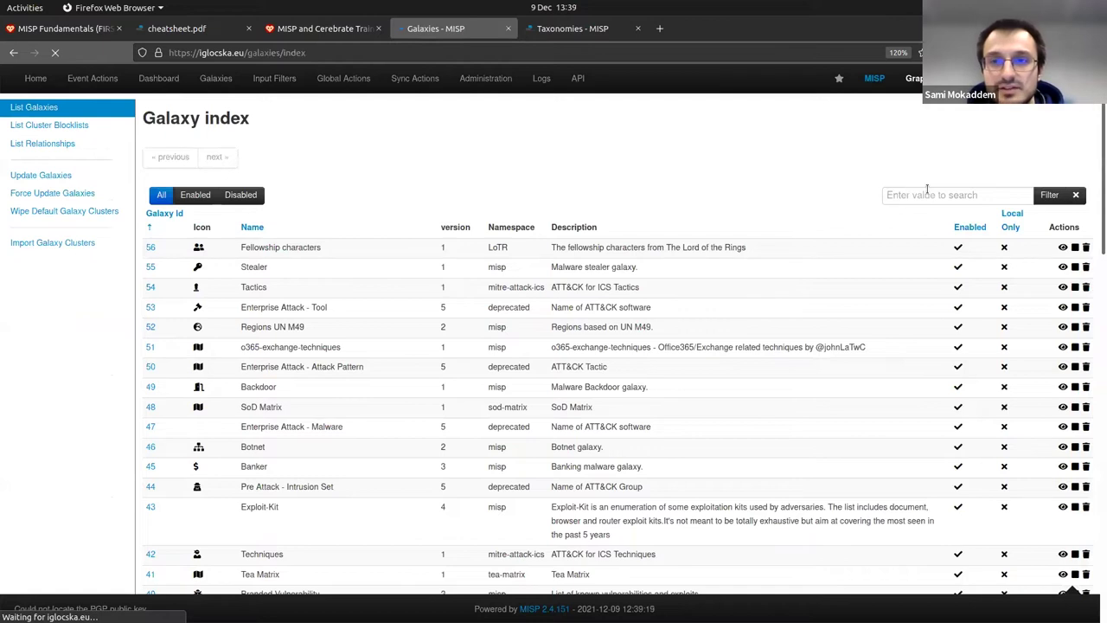
{"action": "left_click", "coordinate": [926, 192]}
{"action": "type", "text": "country"}
{"action": "key", "text": "Return"}
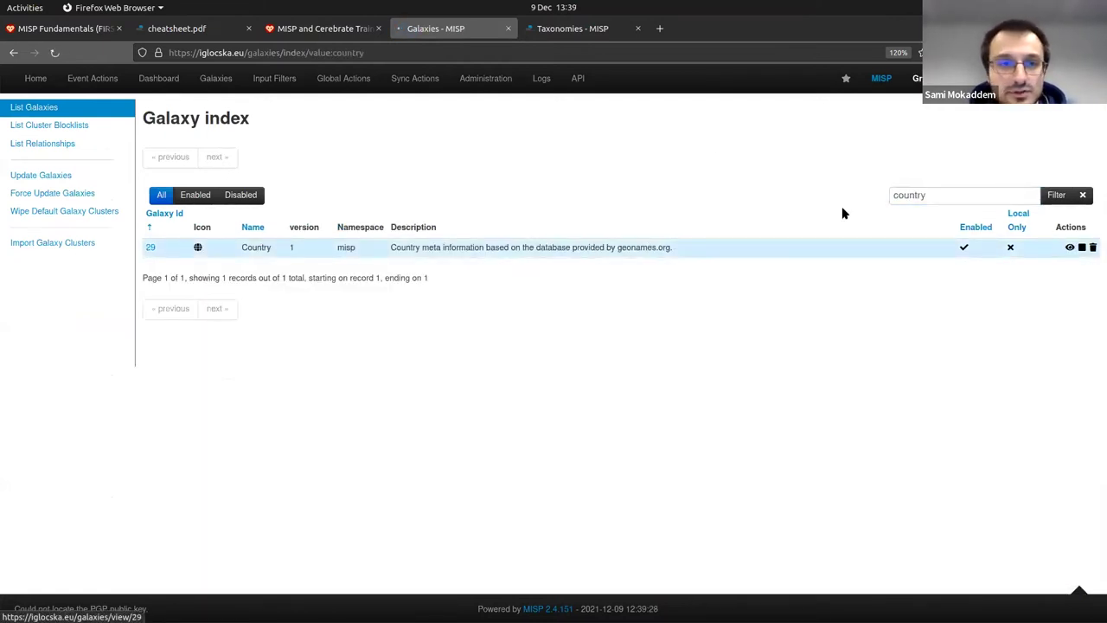
{"action": "left_click", "coordinate": [844, 247]}
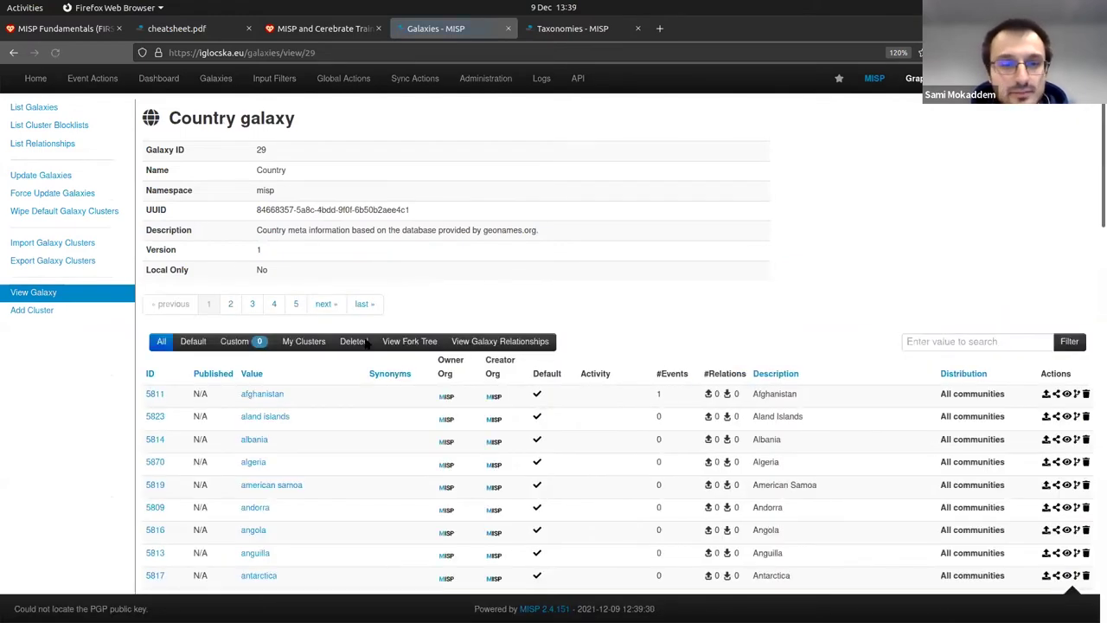
Search the Country galaxy for "luxe" and examine the luxembourg cluster's details and key-value metadata
{"action": "type", "text": "luxe"}
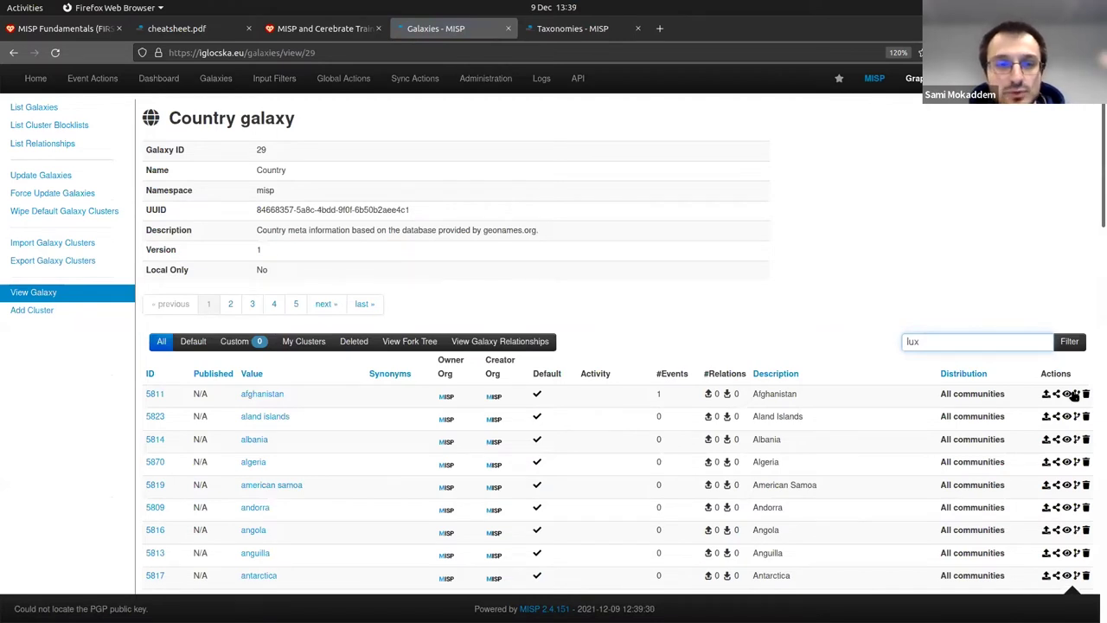
{"action": "key", "text": "Return"}
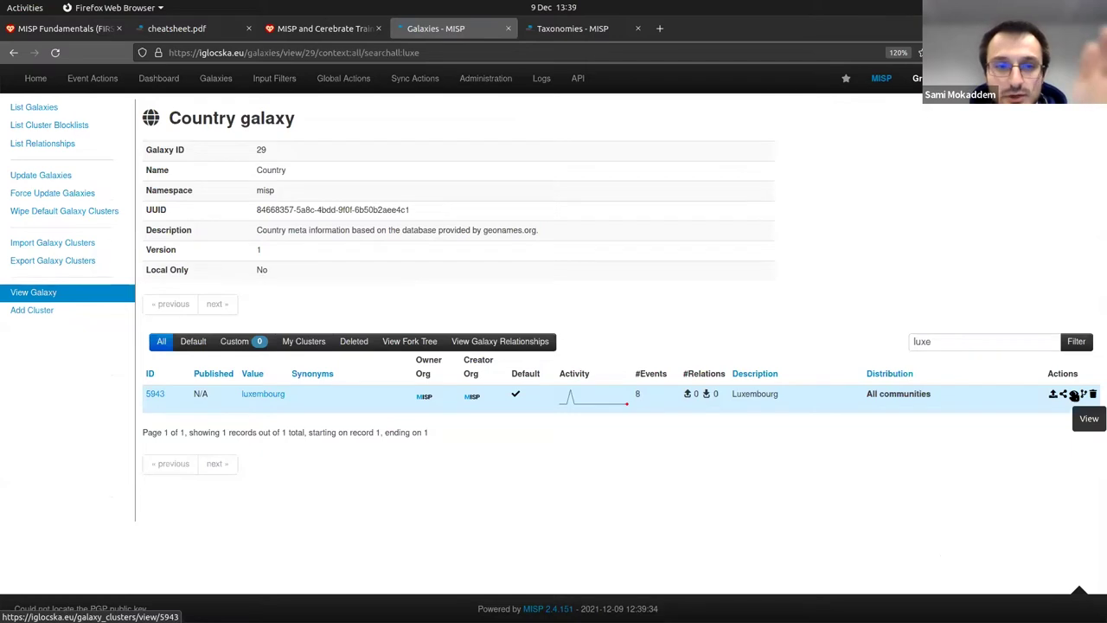
{"action": "left_click", "coordinate": [1074, 395]}
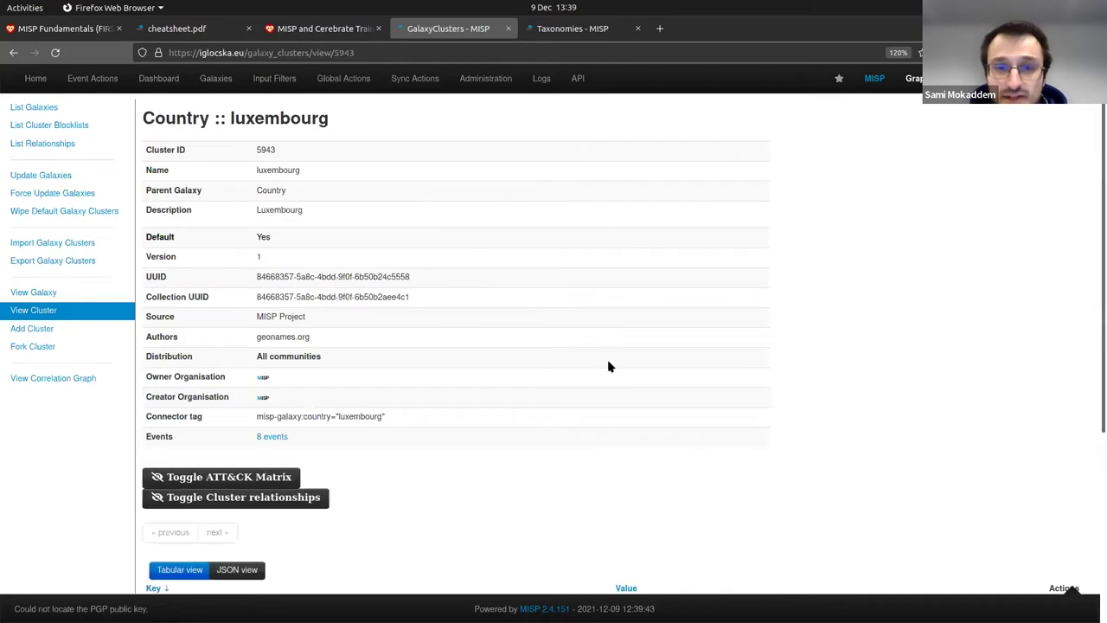
{"action": "scroll", "coordinate": [634, 380], "scroll_direction": "down", "scroll_amount": 1}
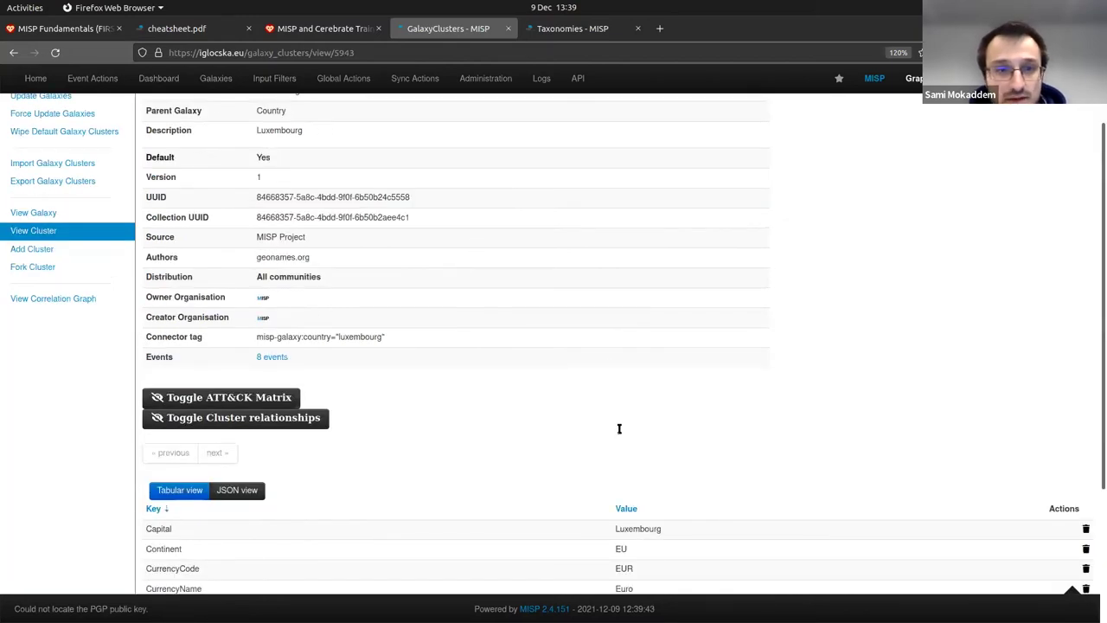
{"action": "scroll", "coordinate": [619, 428], "scroll_direction": "down", "scroll_amount": 2}
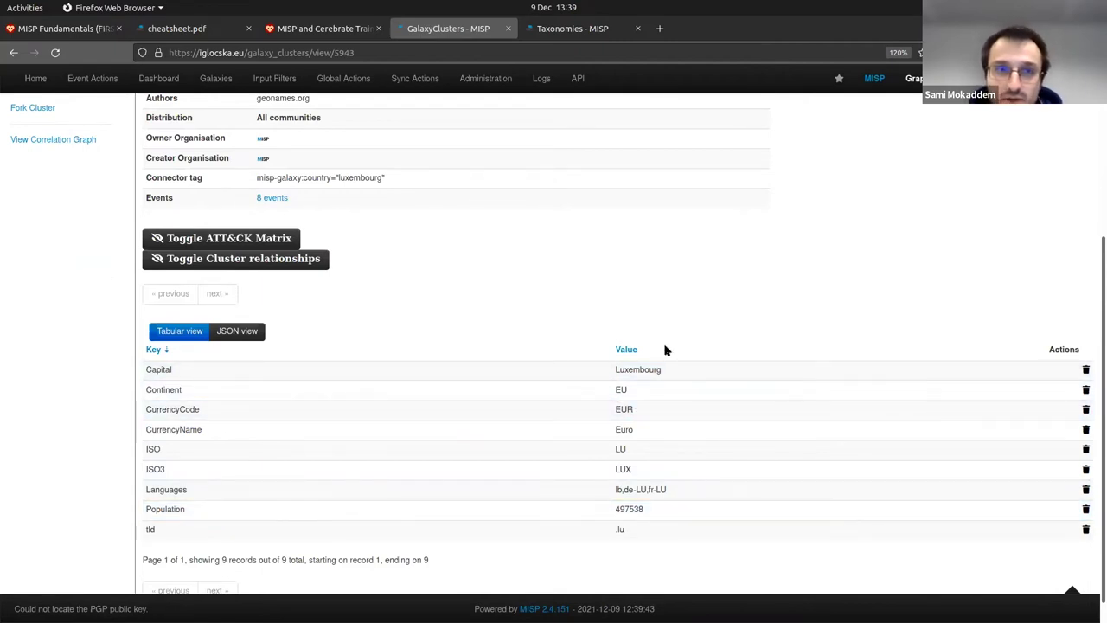
{"action": "scroll", "coordinate": [664, 344], "scroll_direction": "up", "scroll_amount": 1}
{"action": "scroll", "coordinate": [666, 349], "scroll_direction": "up", "scroll_amount": 2}
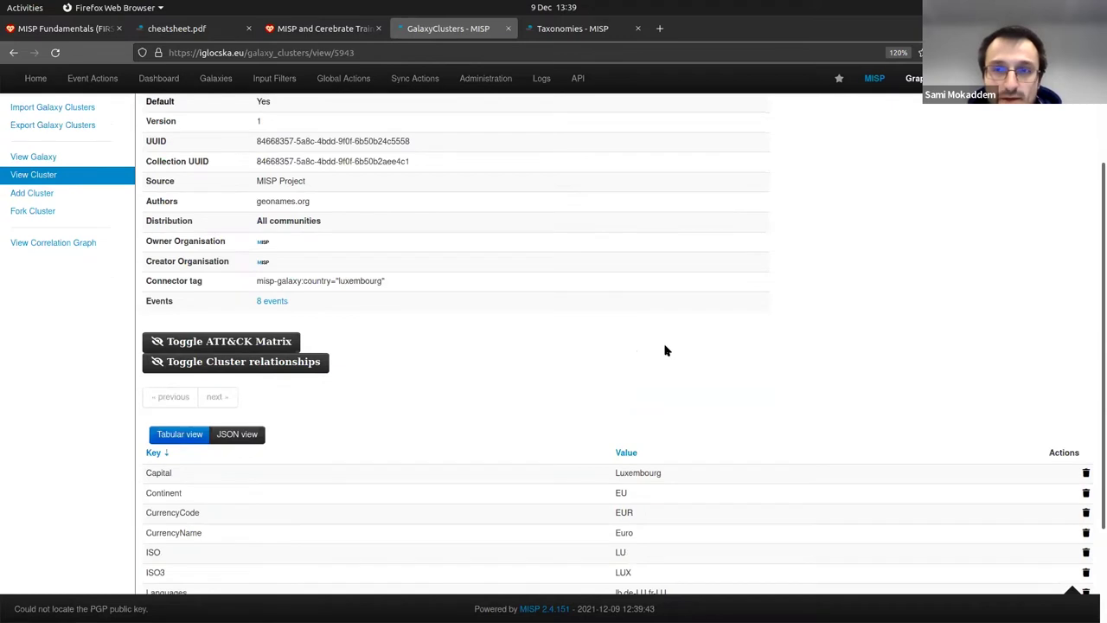
{"action": "scroll", "coordinate": [666, 350], "scroll_direction": "up", "scroll_amount": 3}
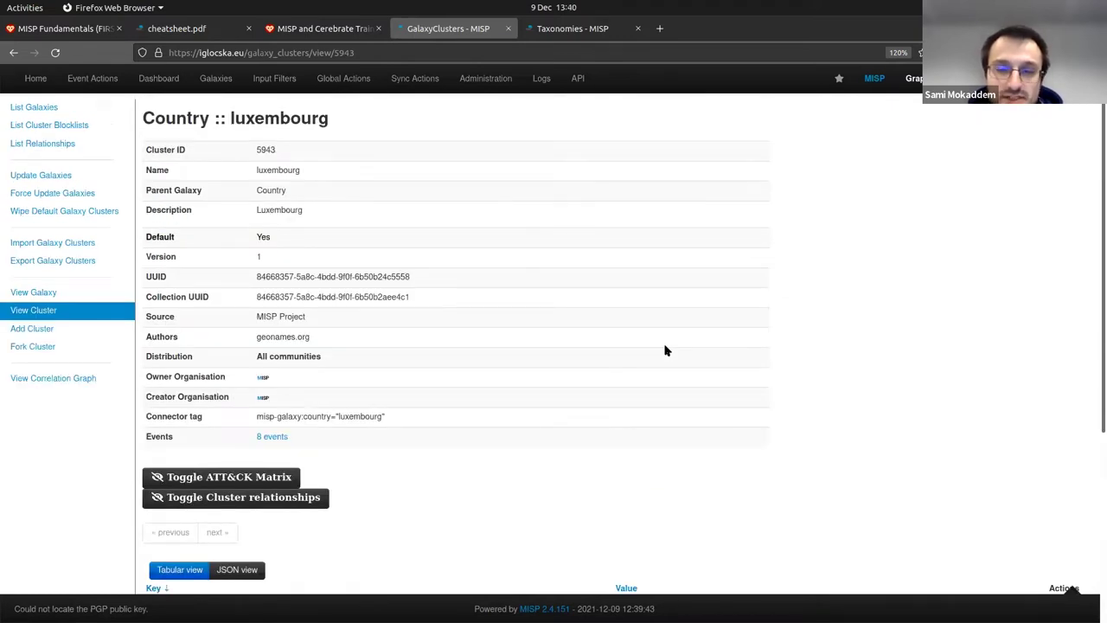
Return to the galaxy list, open the Threat Actor galaxy and examine the APT 29 cluster's description and metadata
{"action": "key", "text": "alt+Left"}
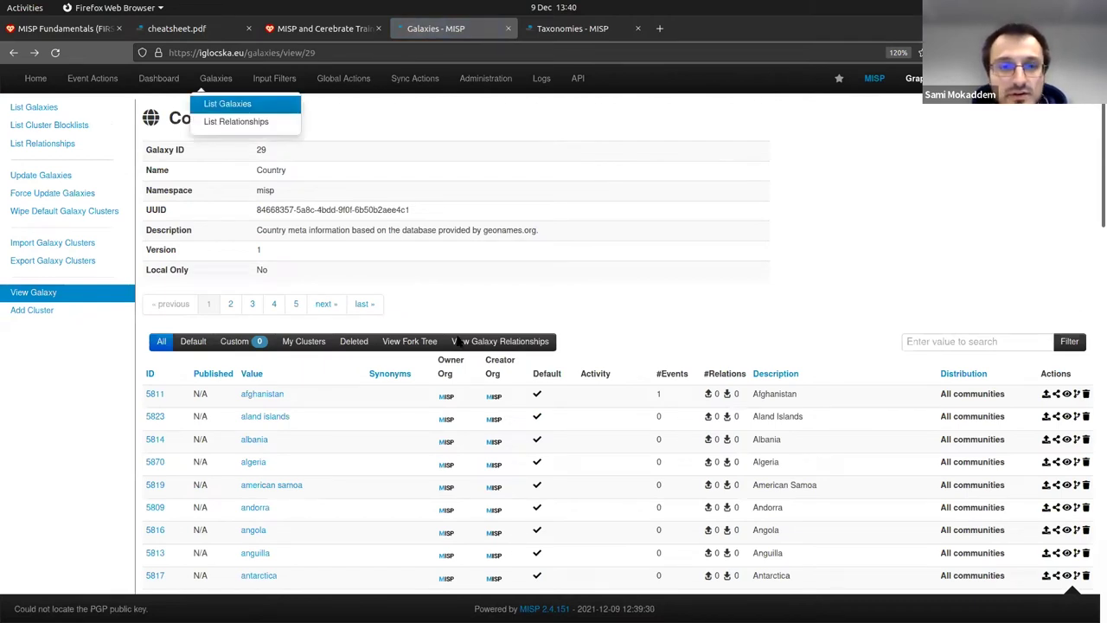
{"action": "left_click", "coordinate": [228, 103]}
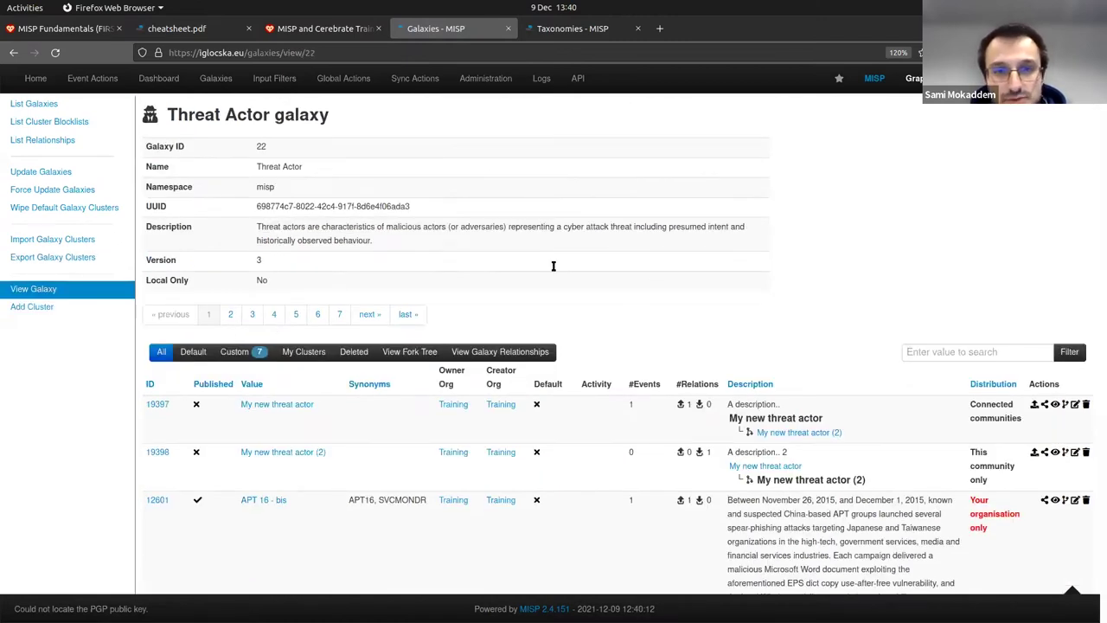
{"action": "scroll", "coordinate": [459, 309], "scroll_direction": "down", "scroll_amount": 5}
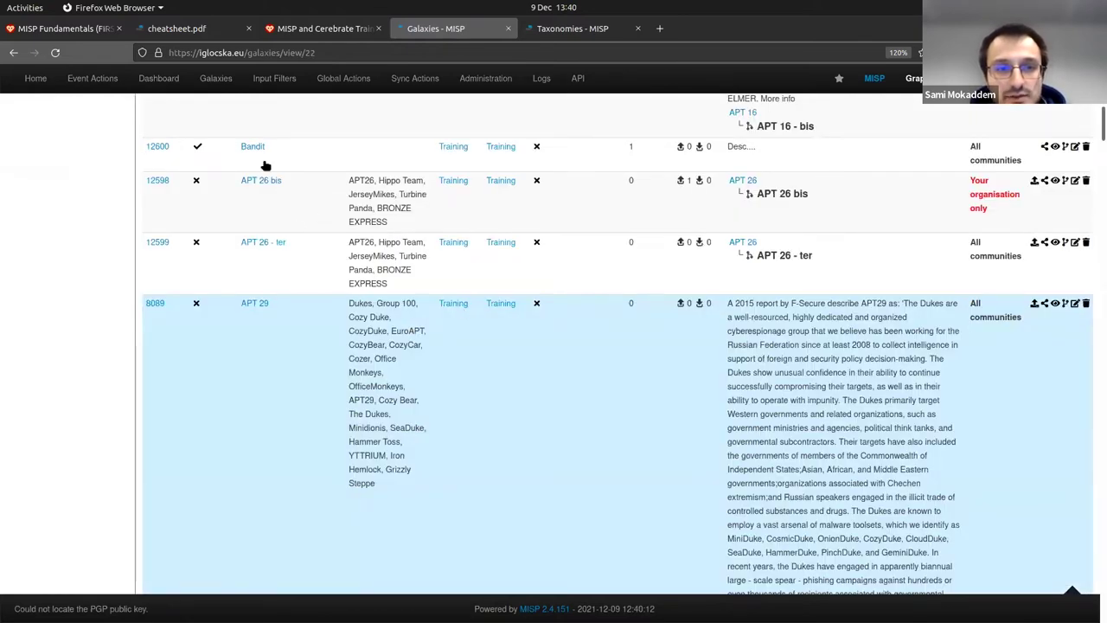
{"action": "left_click", "coordinate": [255, 303]}
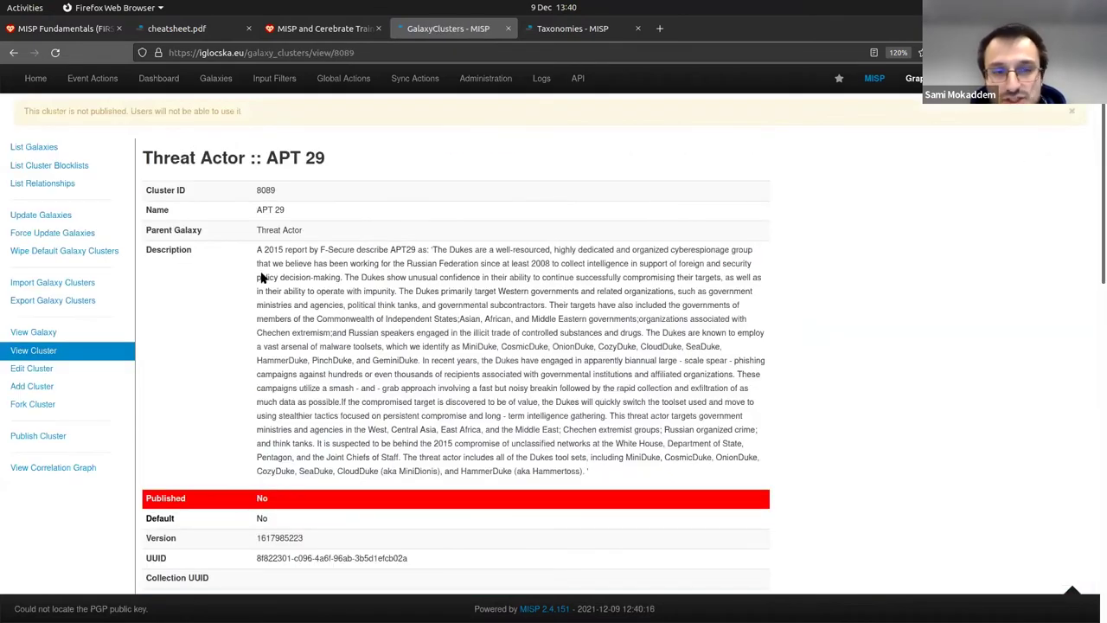
{"action": "scroll", "coordinate": [254, 277], "scroll_direction": "down", "scroll_amount": 10}
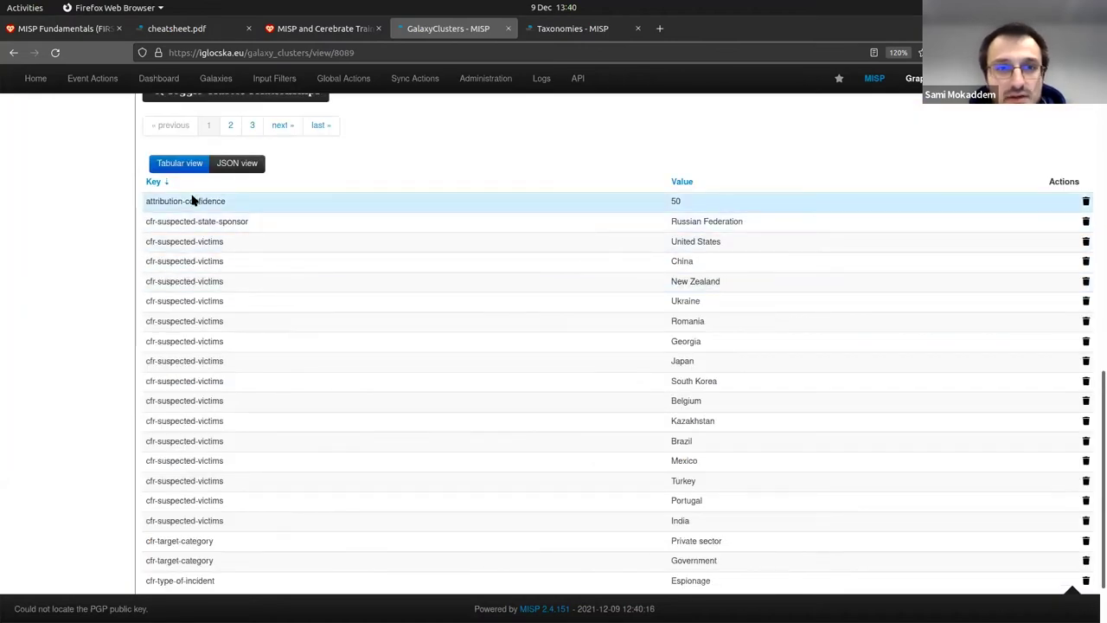
{"action": "scroll", "coordinate": [326, 239], "scroll_direction": "down", "scroll_amount": 2}
{"action": "scroll", "coordinate": [260, 460], "scroll_direction": "down", "scroll_amount": 1}
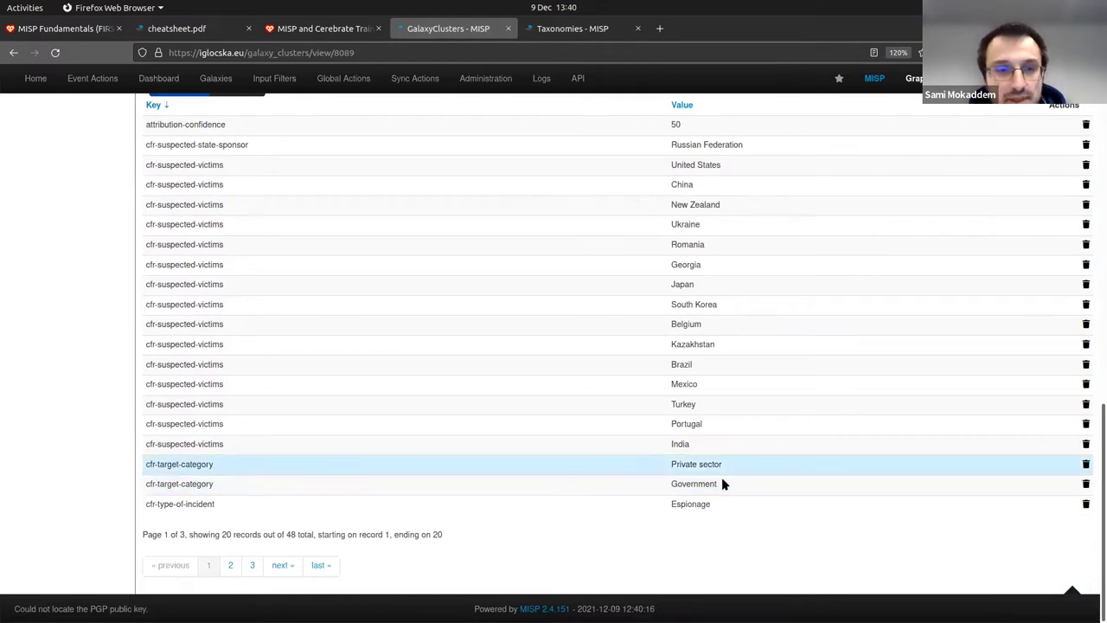
Examine the last and second pages of the APT 29 cluster's key-value metadata, including references and synonyms, and review its description and details
{"action": "left_click", "coordinate": [320, 565]}
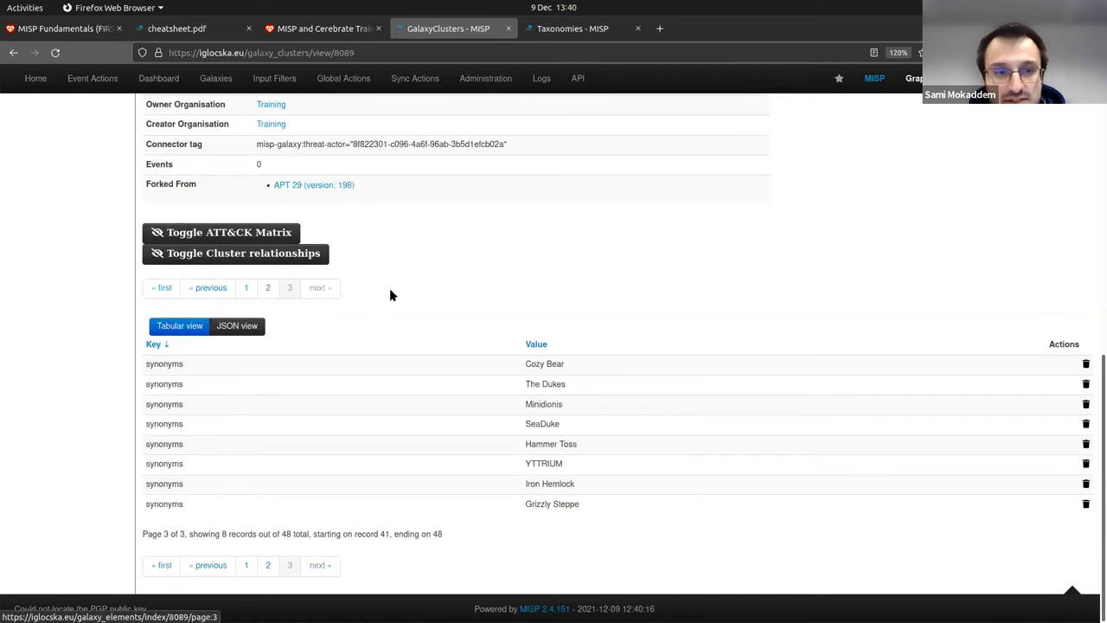
{"action": "left_click", "coordinate": [267, 287]}
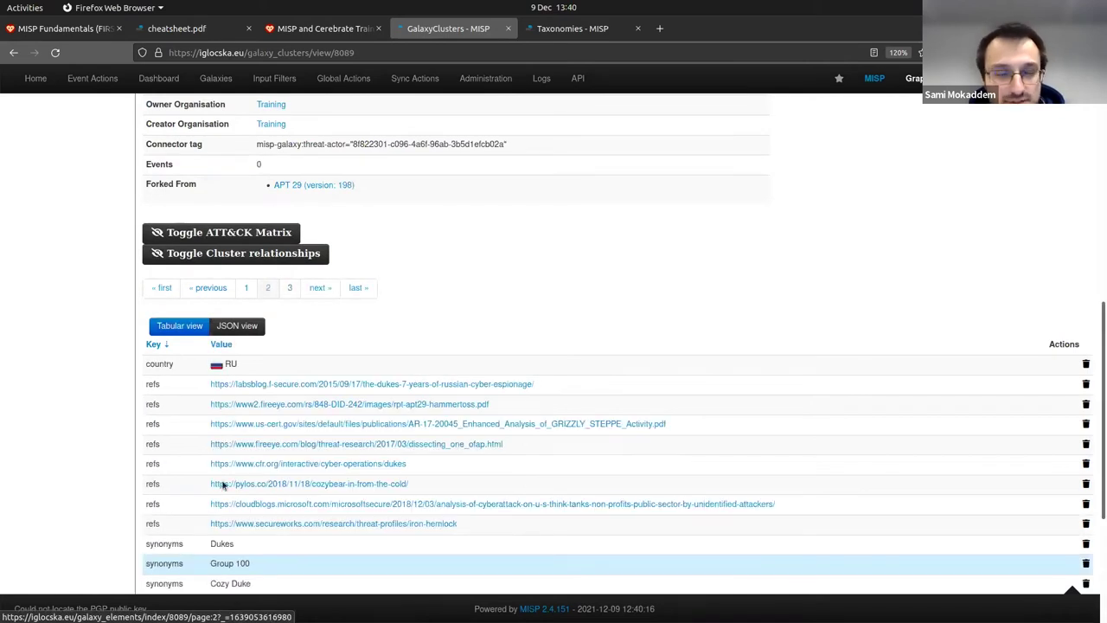
{"action": "scroll", "coordinate": [250, 469], "scroll_direction": "down", "scroll_amount": 5}
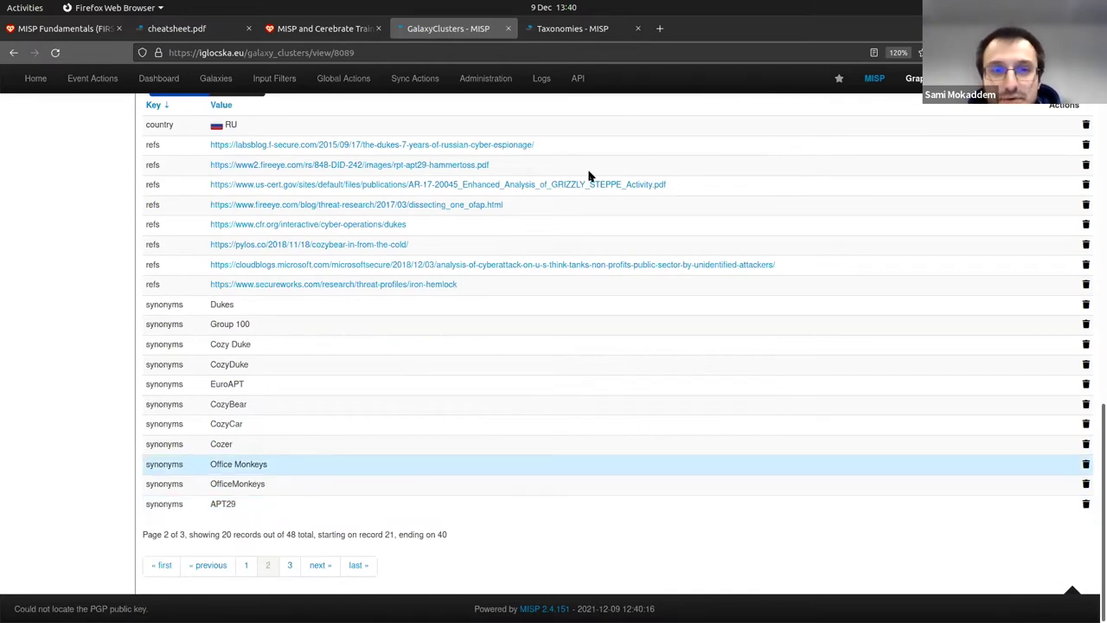
{"action": "scroll", "coordinate": [588, 176], "scroll_direction": "up", "scroll_amount": 10}
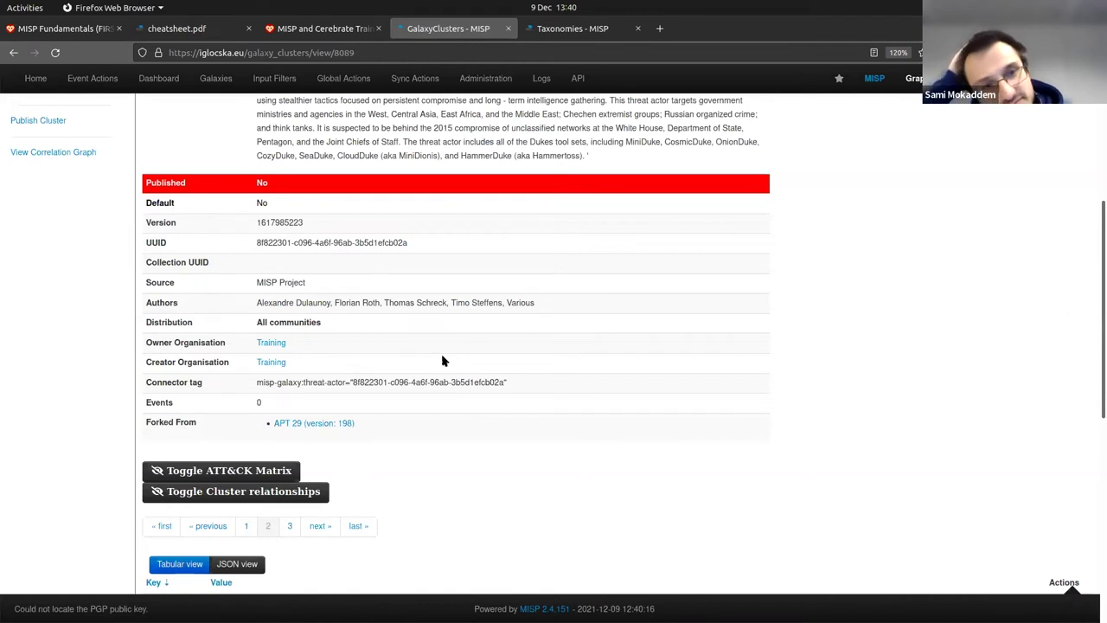
{"action": "scroll", "coordinate": [442, 360], "scroll_direction": "down", "scroll_amount": 10}
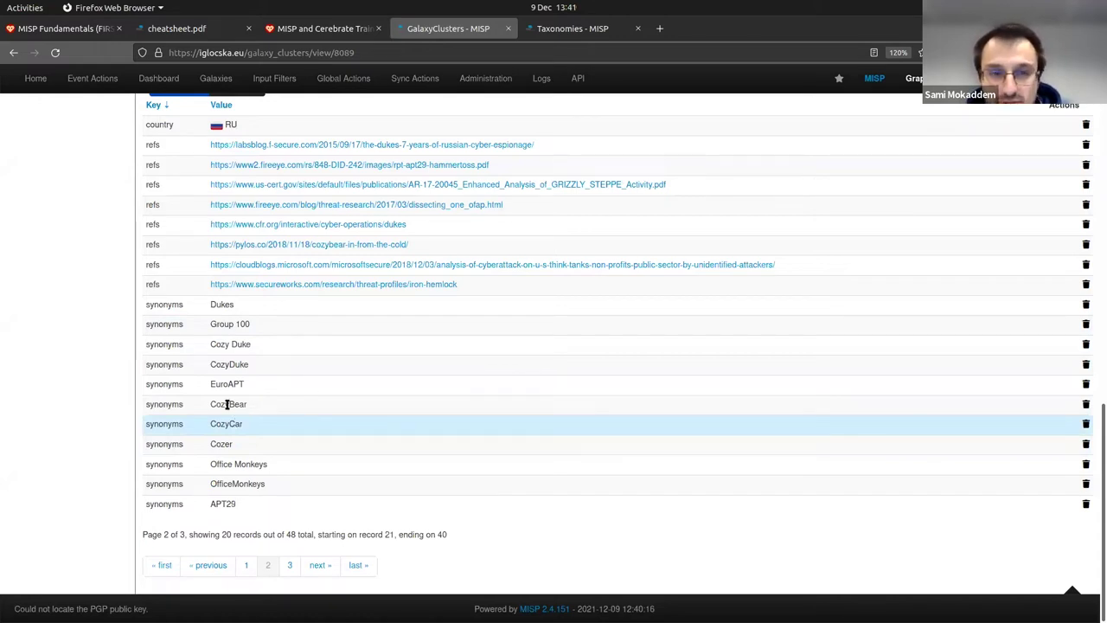
{"action": "scroll", "coordinate": [331, 424], "scroll_direction": "up", "scroll_amount": 3}
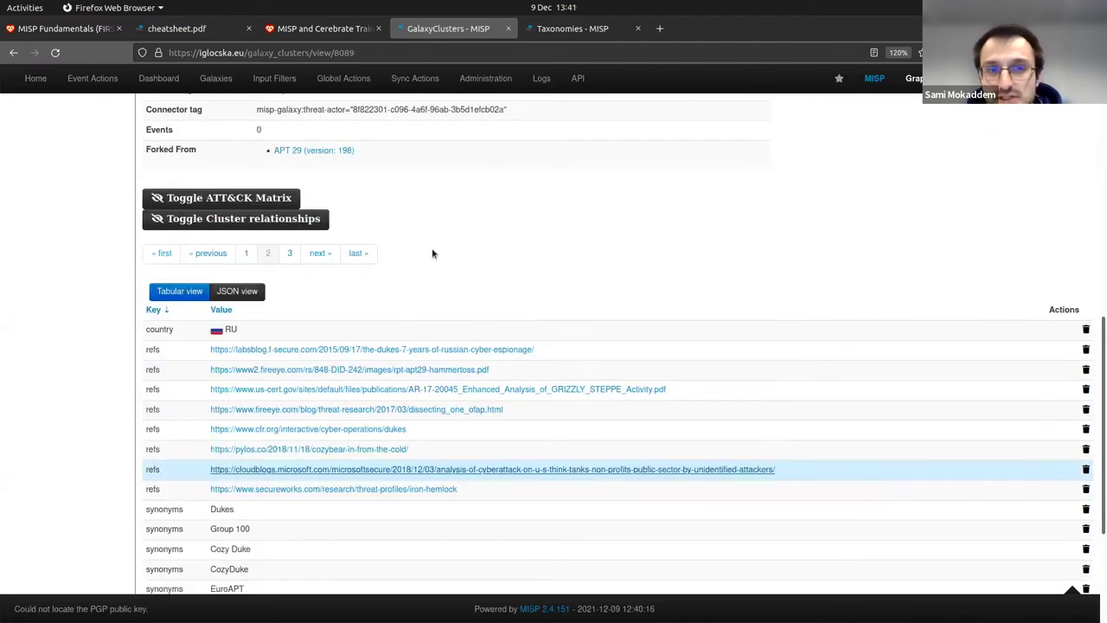
{"action": "scroll", "coordinate": [378, 238], "scroll_direction": "up", "scroll_amount": 5}
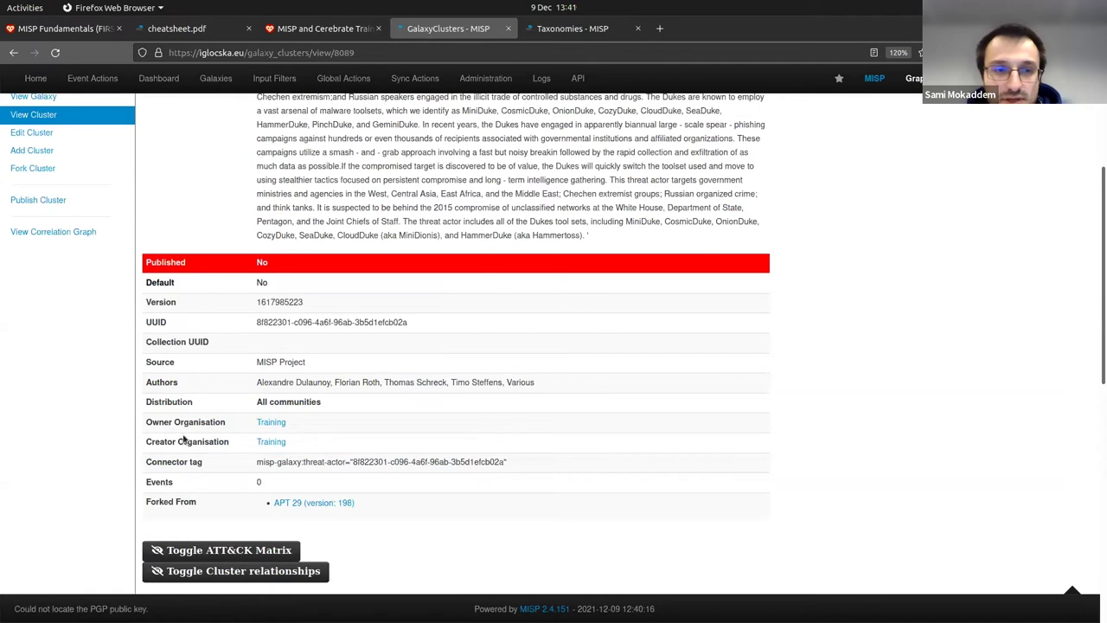
{"action": "scroll", "coordinate": [195, 407], "scroll_direction": "up", "scroll_amount": 1}
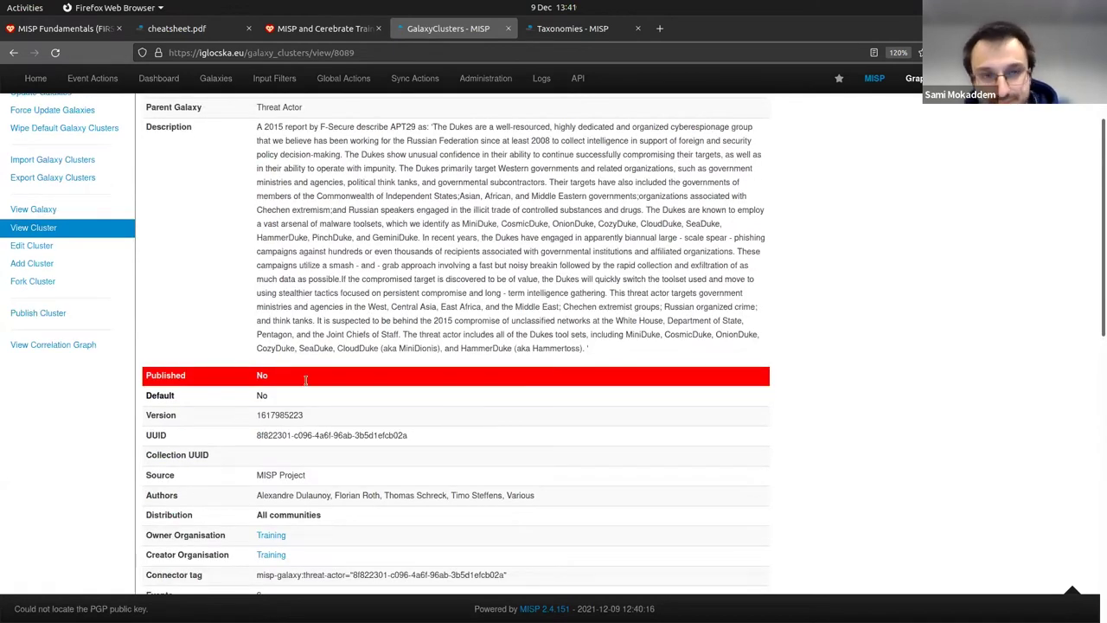
{"action": "scroll", "coordinate": [311, 382], "scroll_direction": "down", "scroll_amount": 10}
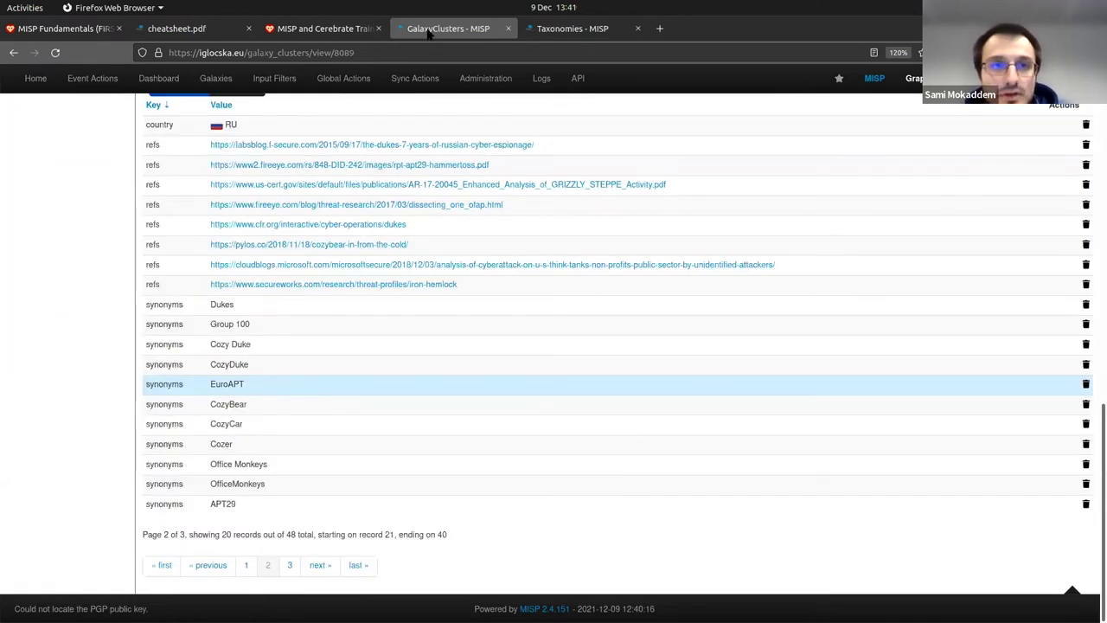
{"action": "scroll", "coordinate": [427, 83], "scroll_direction": "up", "scroll_amount": 1}
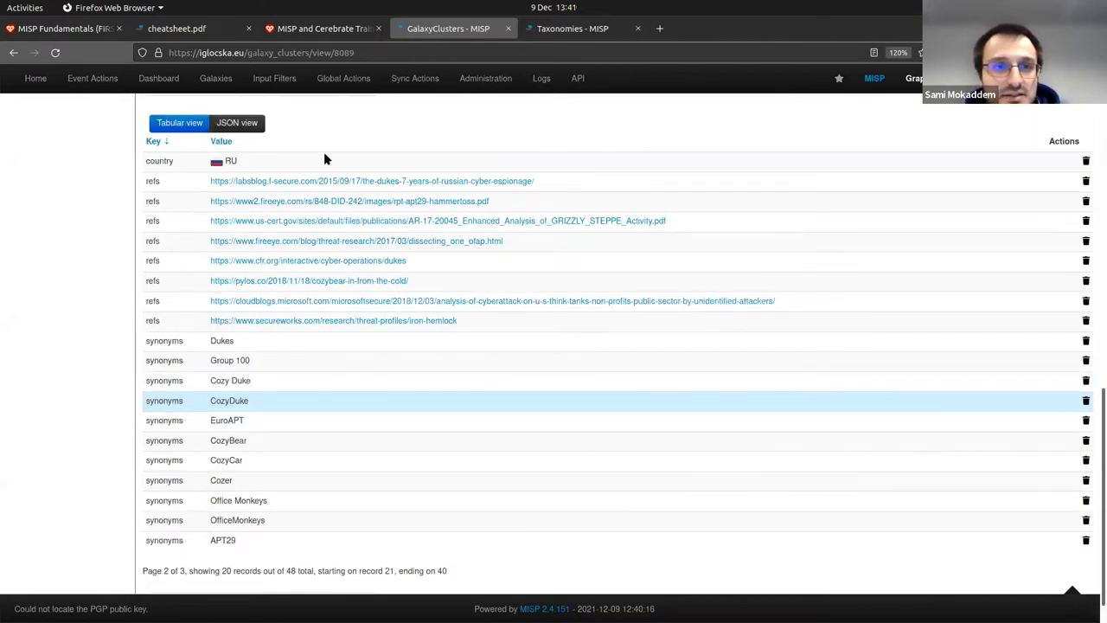
{"action": "scroll", "coordinate": [112, 85], "scroll_direction": "up", "scroll_amount": 10}
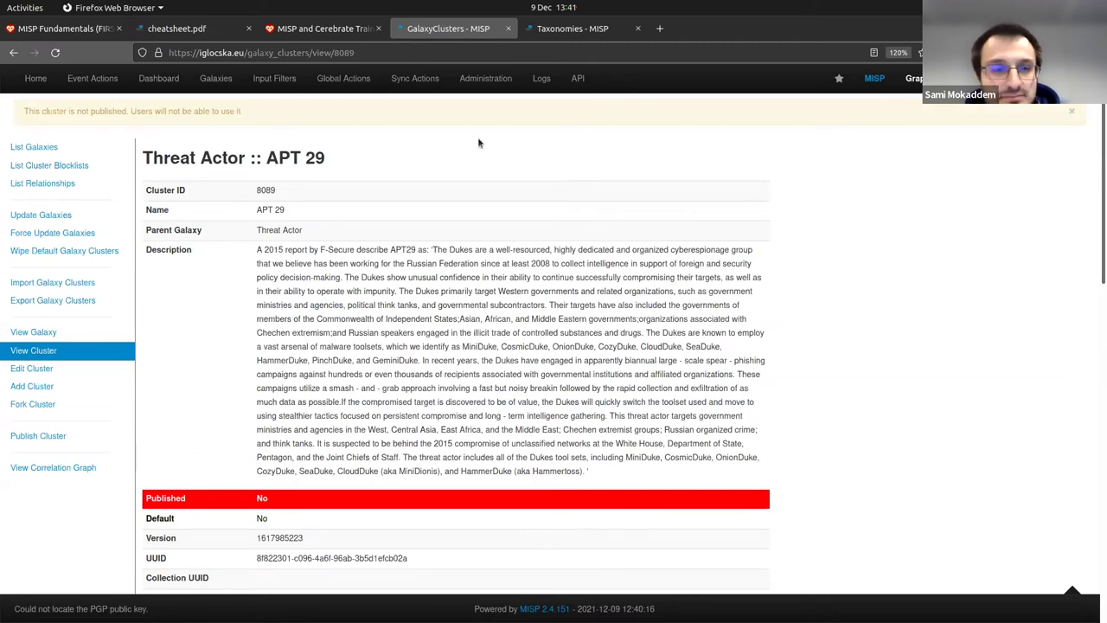
Close the APT 29 cluster page, return to the failed spear-phishing event and open its selector for adding a new galaxy cluster
{"action": "key", "text": "ctrl+w"}
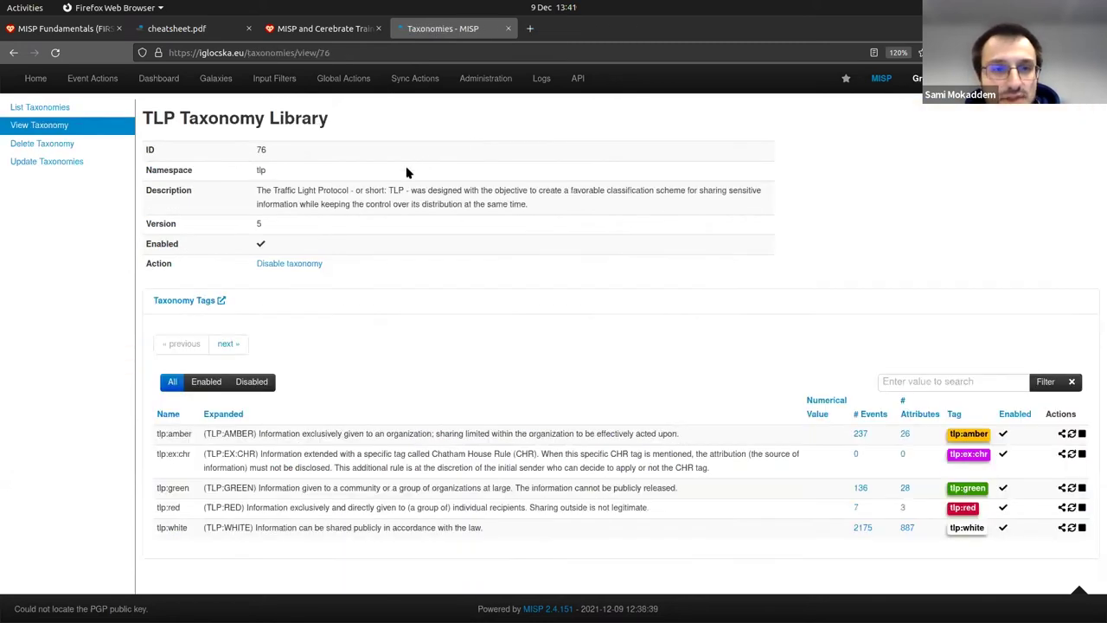
{"action": "key", "text": "alt+Left"}
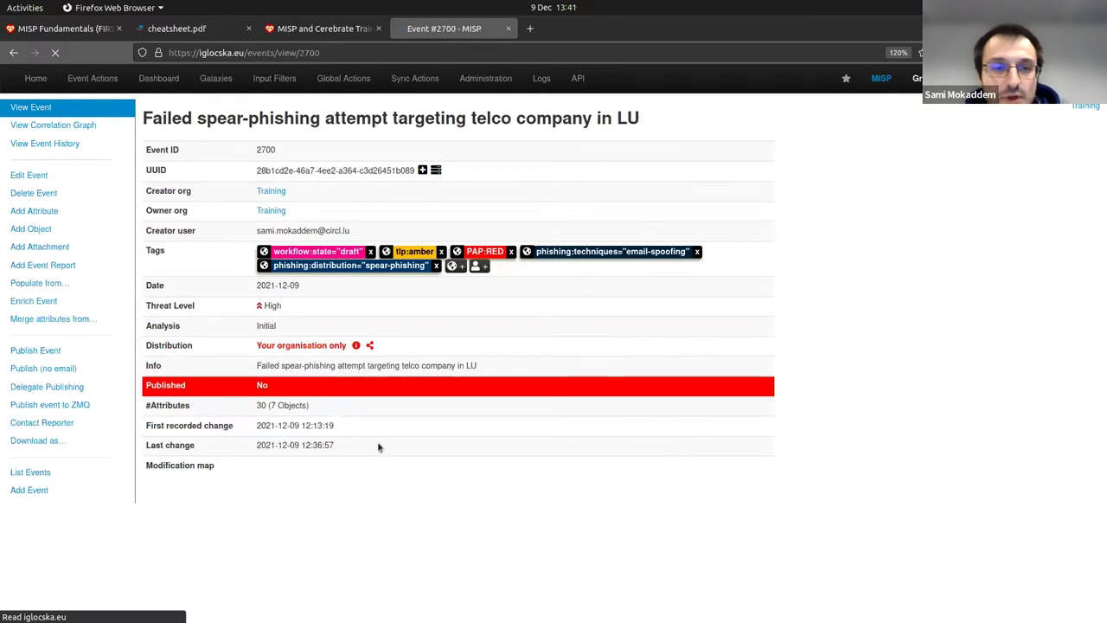
{"action": "scroll", "coordinate": [381, 443], "scroll_direction": "up", "scroll_amount": 1}
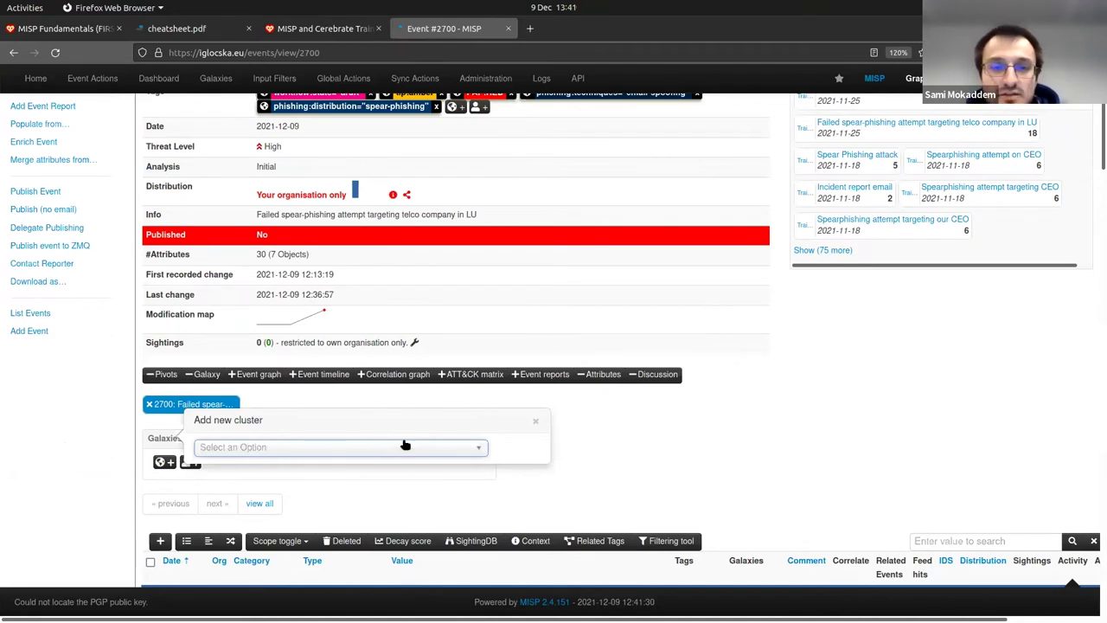
Attach the Telecoms cluster of the Sector galaxy to the event, choosing from all namespaces
{"action": "left_click", "coordinate": [405, 445]}
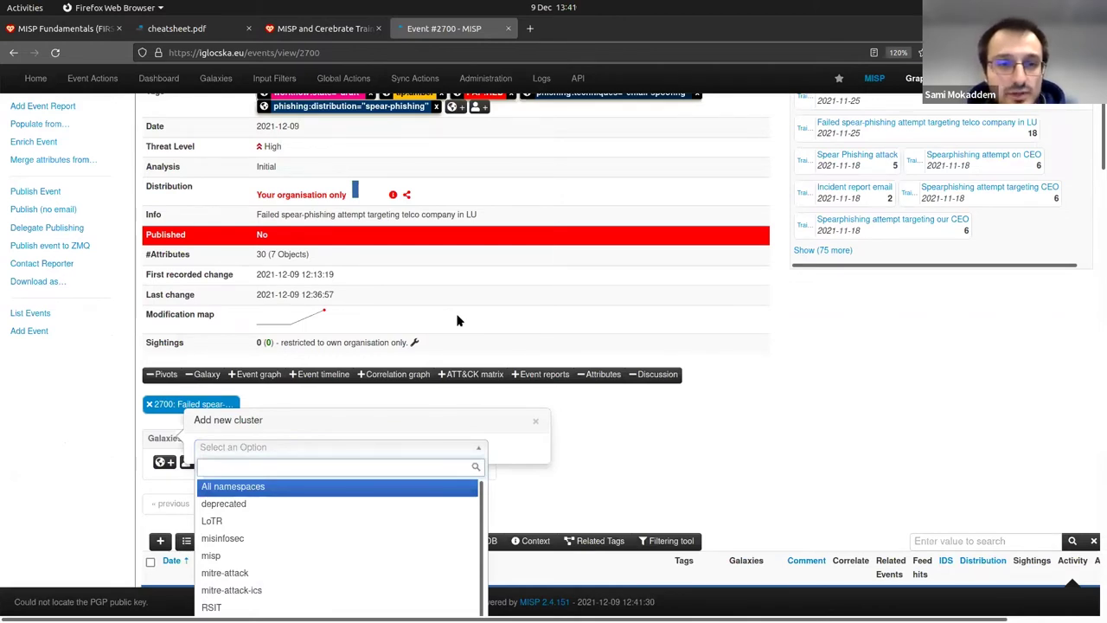
{"action": "scroll", "coordinate": [458, 321], "scroll_direction": "down", "scroll_amount": 2}
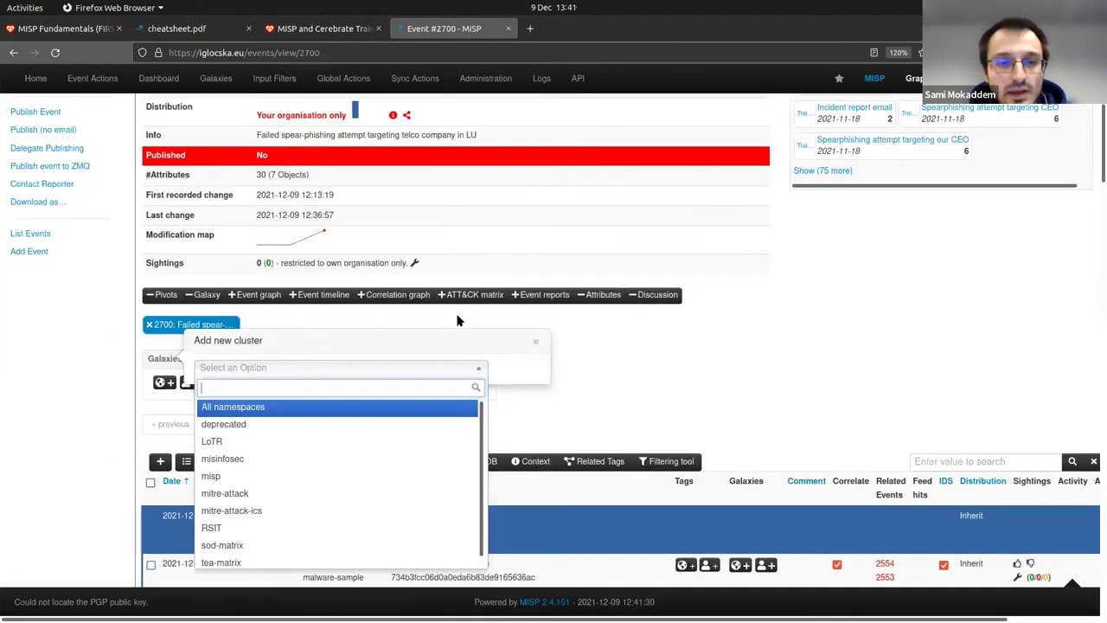
{"action": "key", "text": "Return"}
{"action": "type", "text": "sec"}
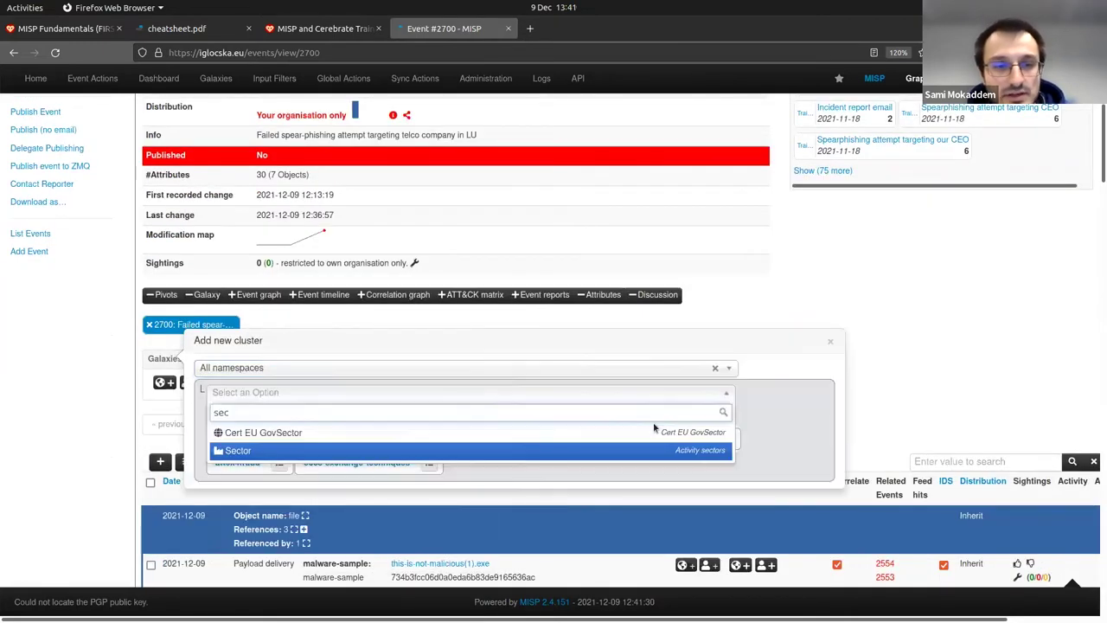
{"action": "key", "text": "Return"}
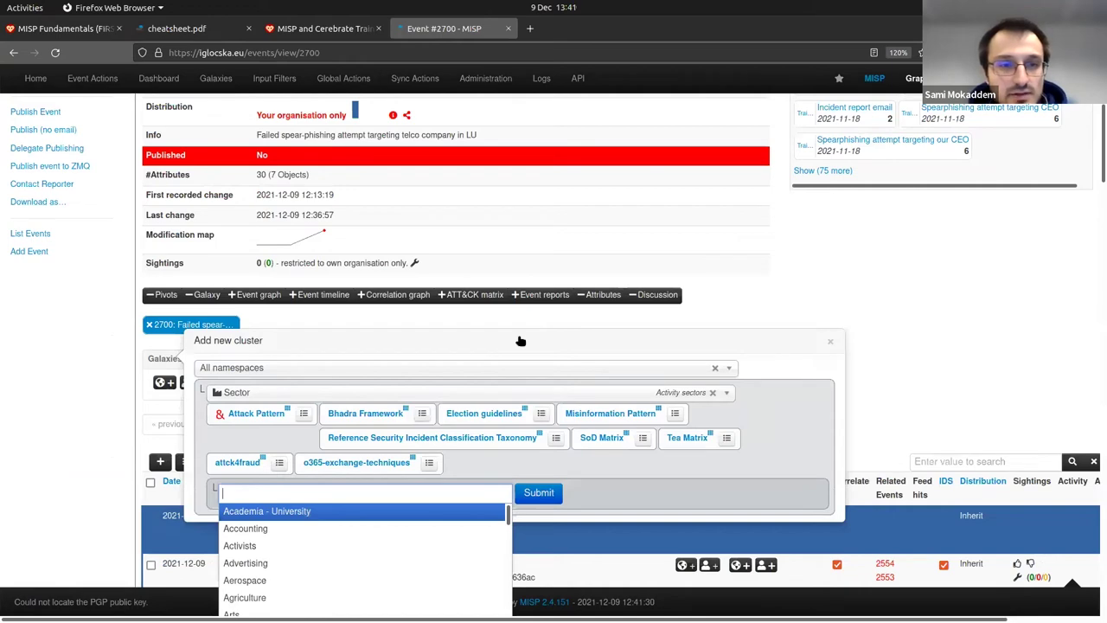
{"action": "scroll", "coordinate": [520, 340], "scroll_direction": "down", "scroll_amount": 4}
{"action": "type", "text": "tel"}
{"action": "key", "text": "Down"}
{"action": "key", "text": "Down"}
{"action": "key", "text": "Down"}
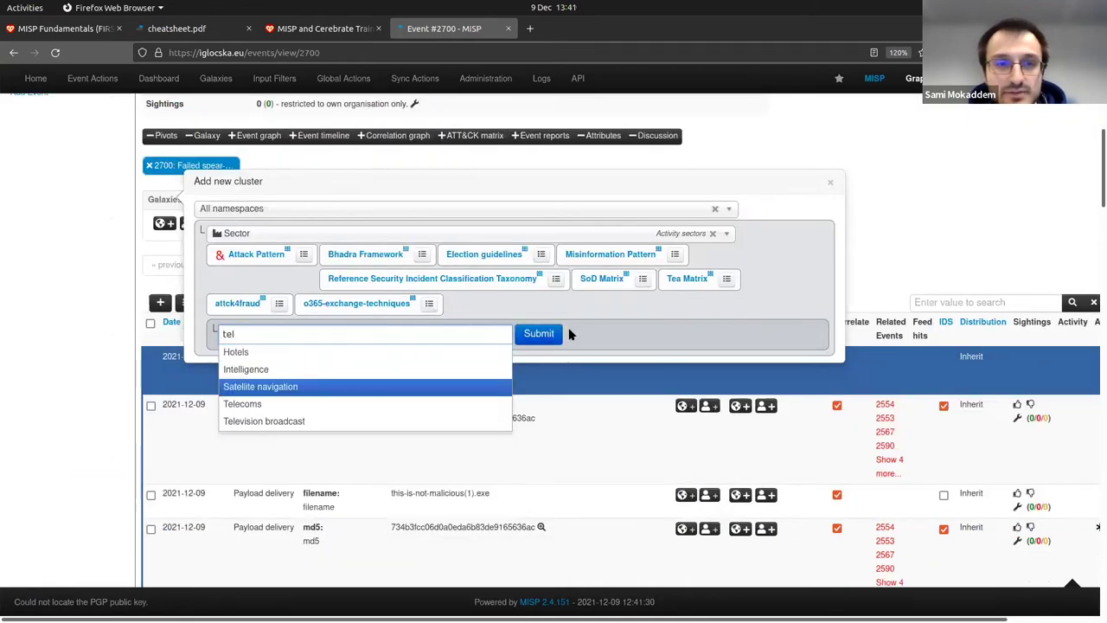
{"action": "key", "text": "Return"}
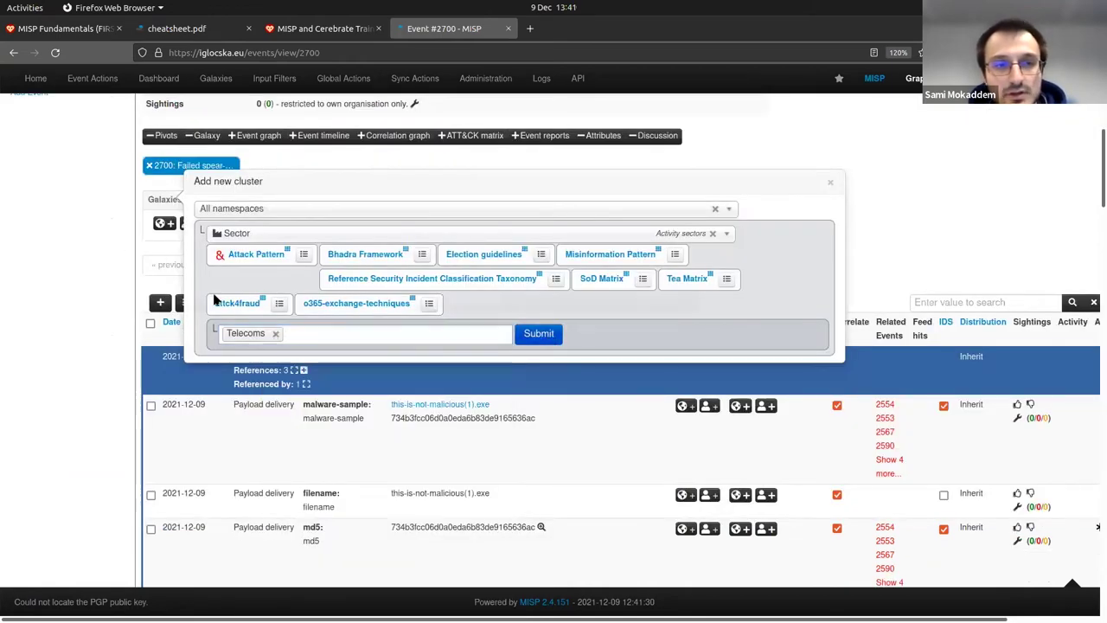
{"action": "key", "text": "Return"}
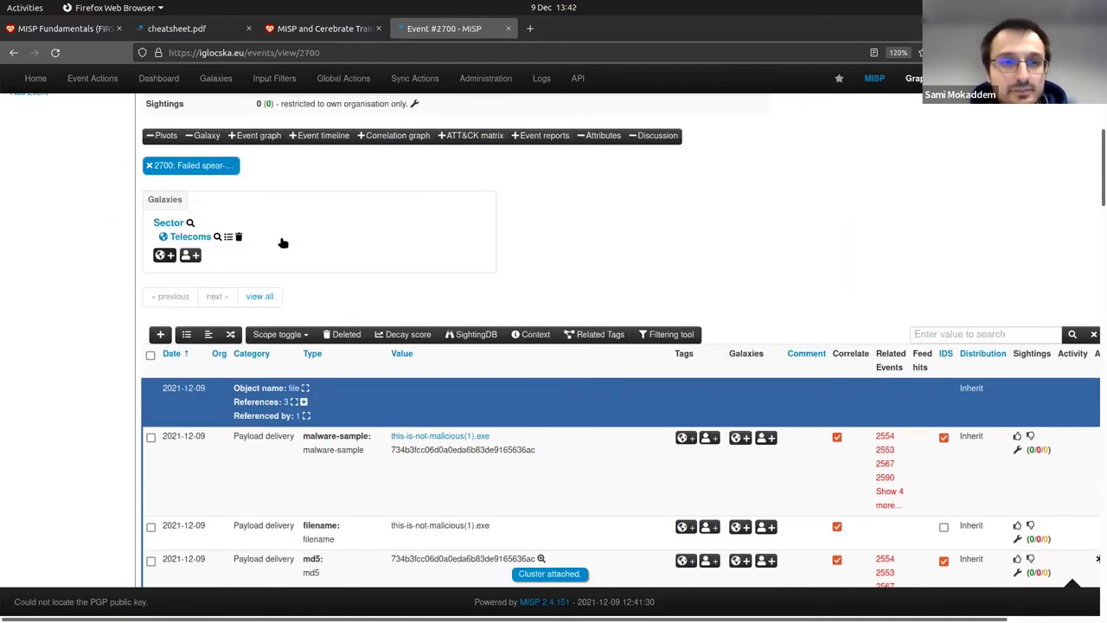
Attach the luxembourg cluster of the Country galaxy to the event and list all events containing that cluster
{"action": "left_click", "coordinate": [165, 254]}
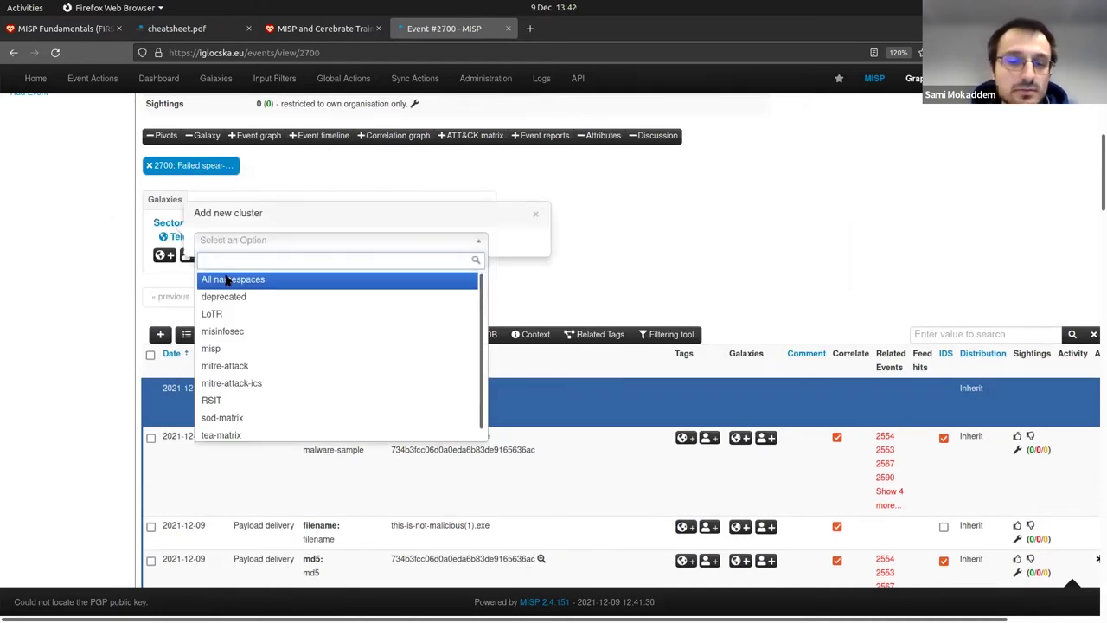
{"action": "left_click", "coordinate": [254, 266]}
{"action": "type", "text": "country"}
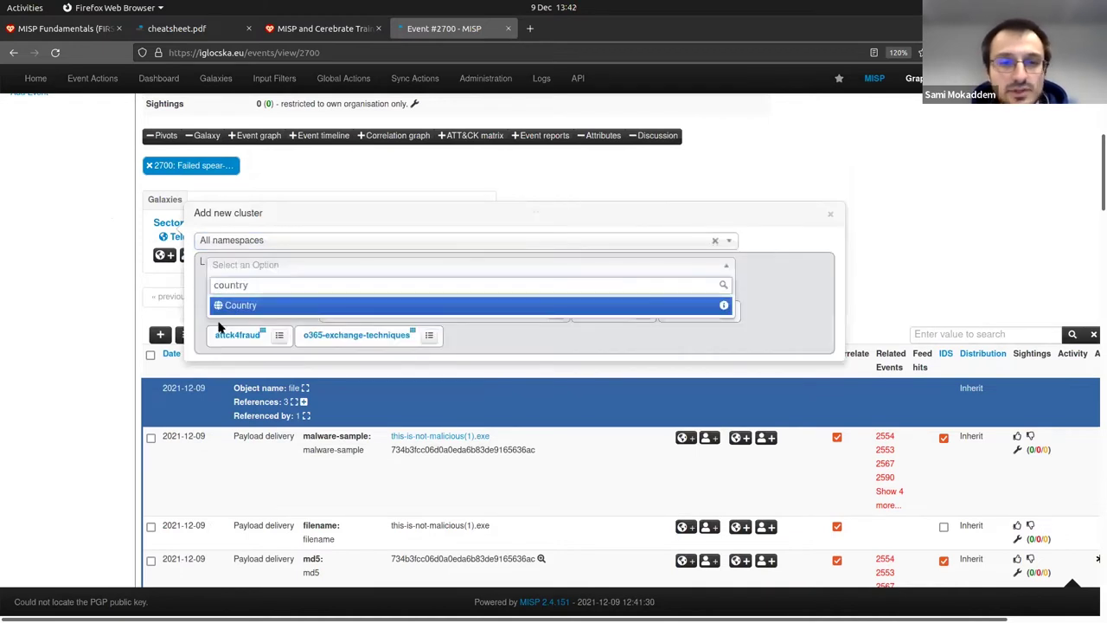
{"action": "key", "text": "Return"}
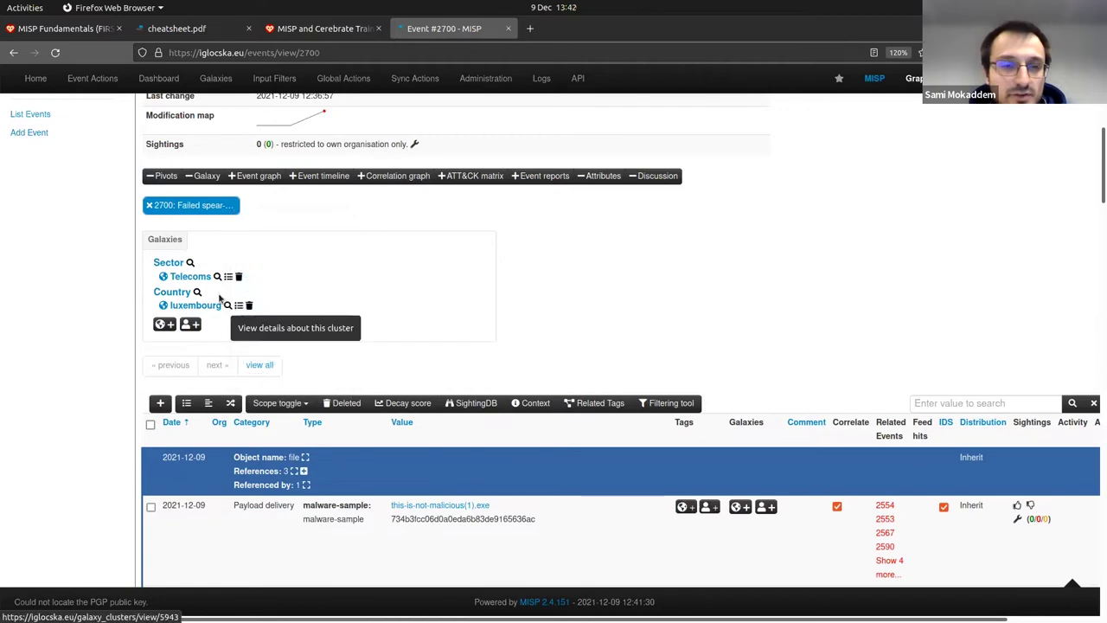
{"action": "mouse_move", "coordinate": [218, 298]}
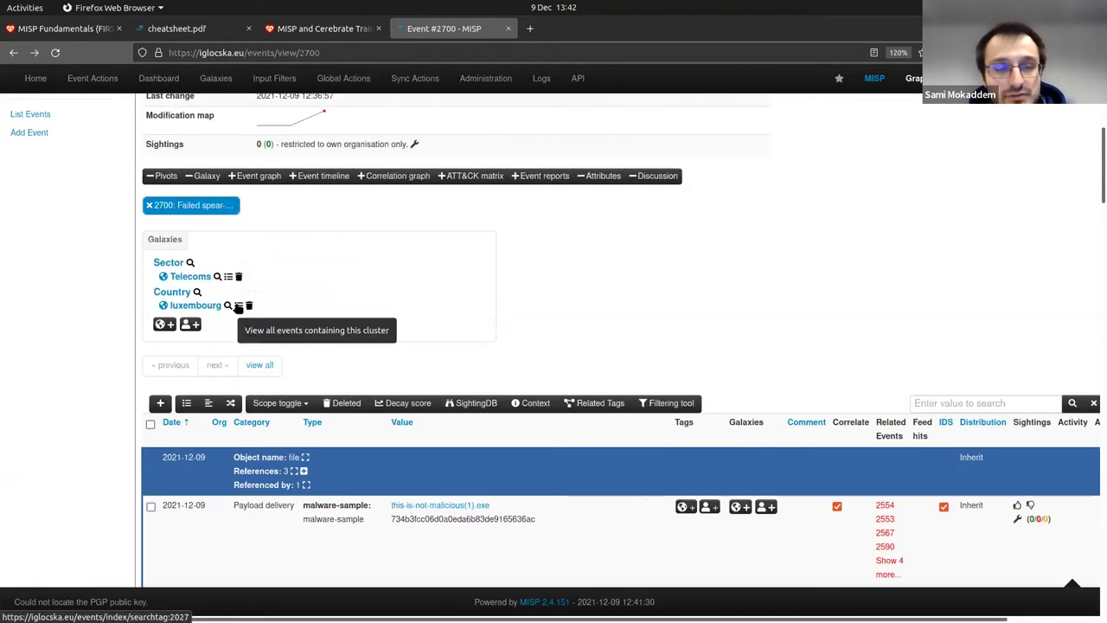
{"action": "left_click", "coordinate": [237, 307]}
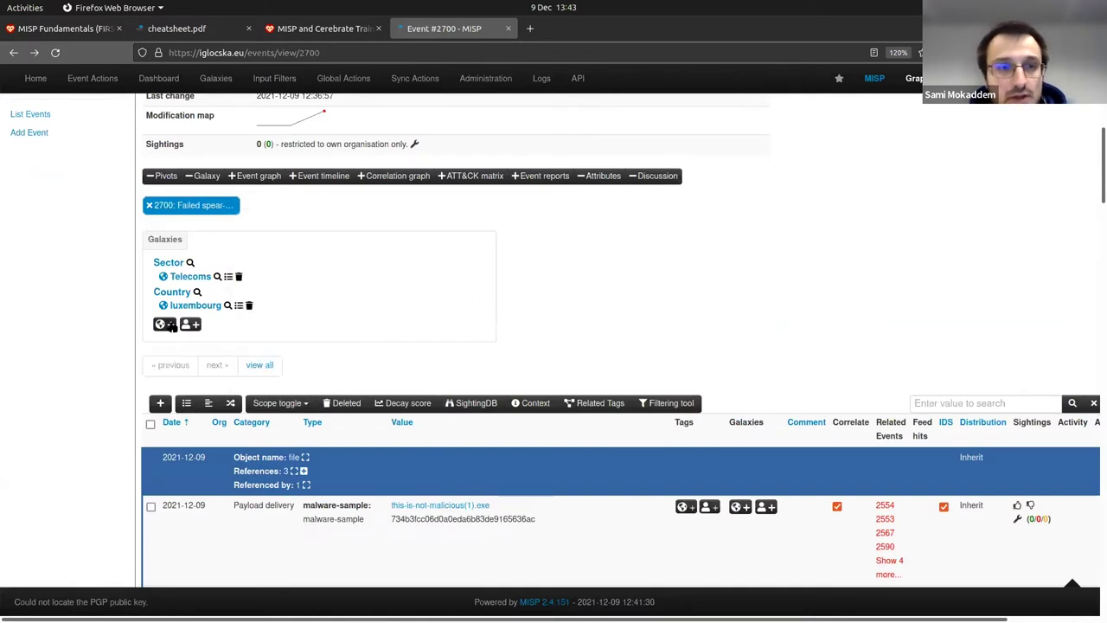
Start adding another cluster to the event and open the Attack Pattern matrix of the mitre-attack namespace
{"action": "left_click", "coordinate": [164, 324]}
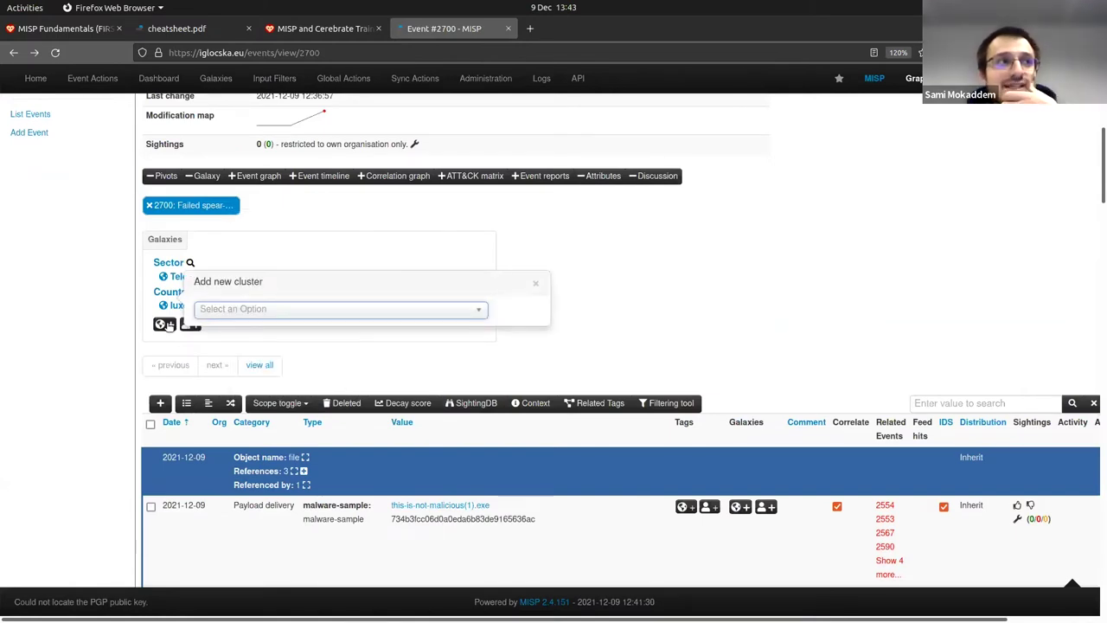
{"action": "left_click", "coordinate": [254, 315]}
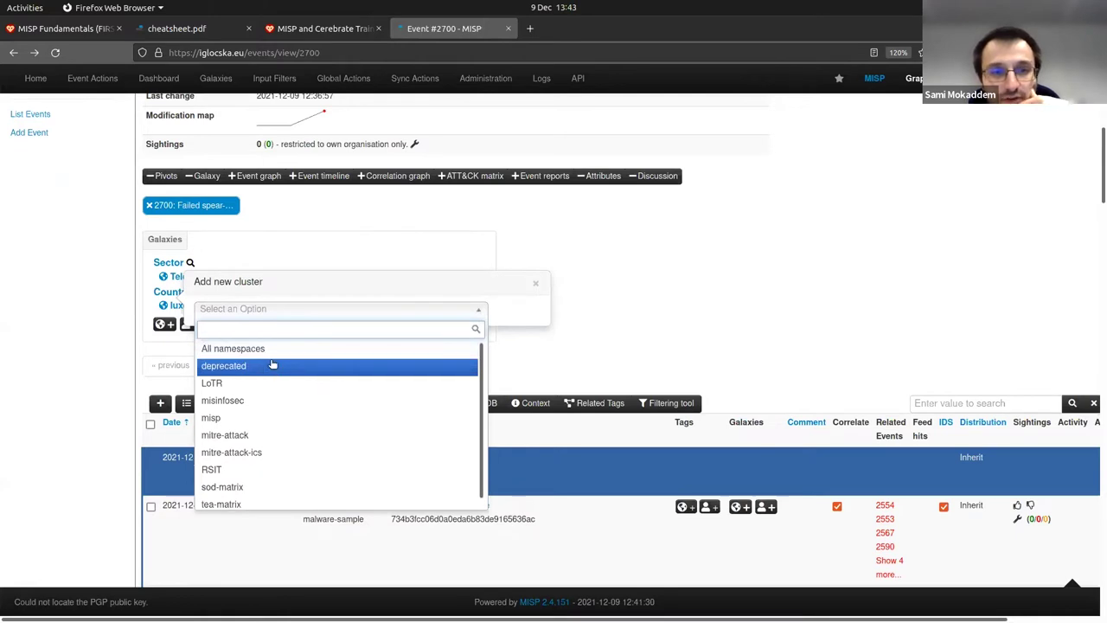
{"action": "left_click", "coordinate": [265, 349]}
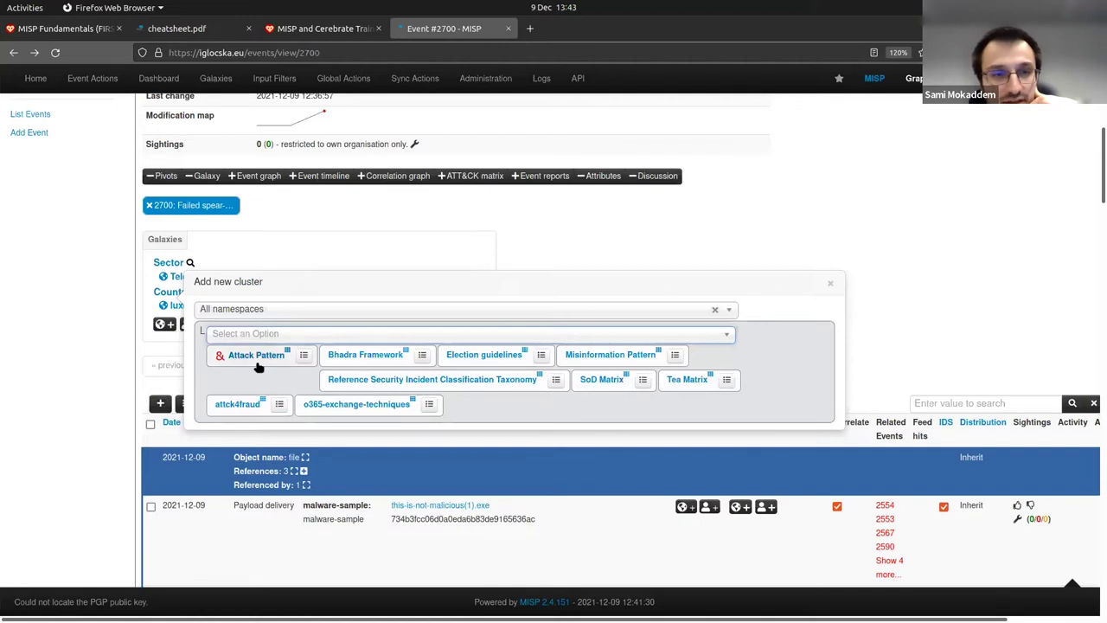
{"action": "left_click", "coordinate": [240, 313]}
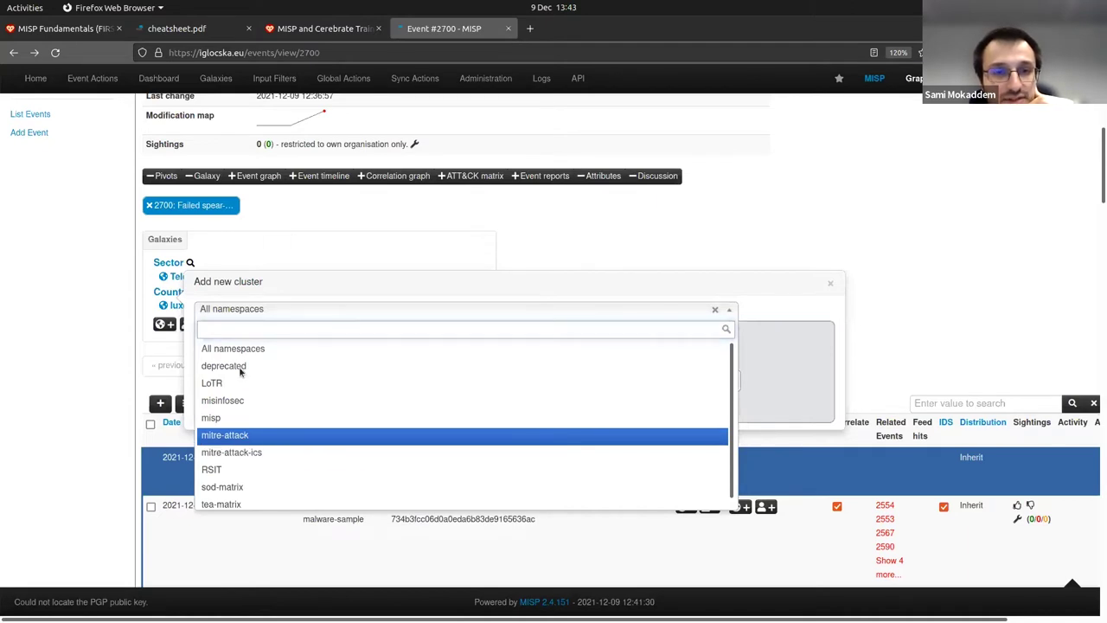
{"action": "key", "text": "Return"}
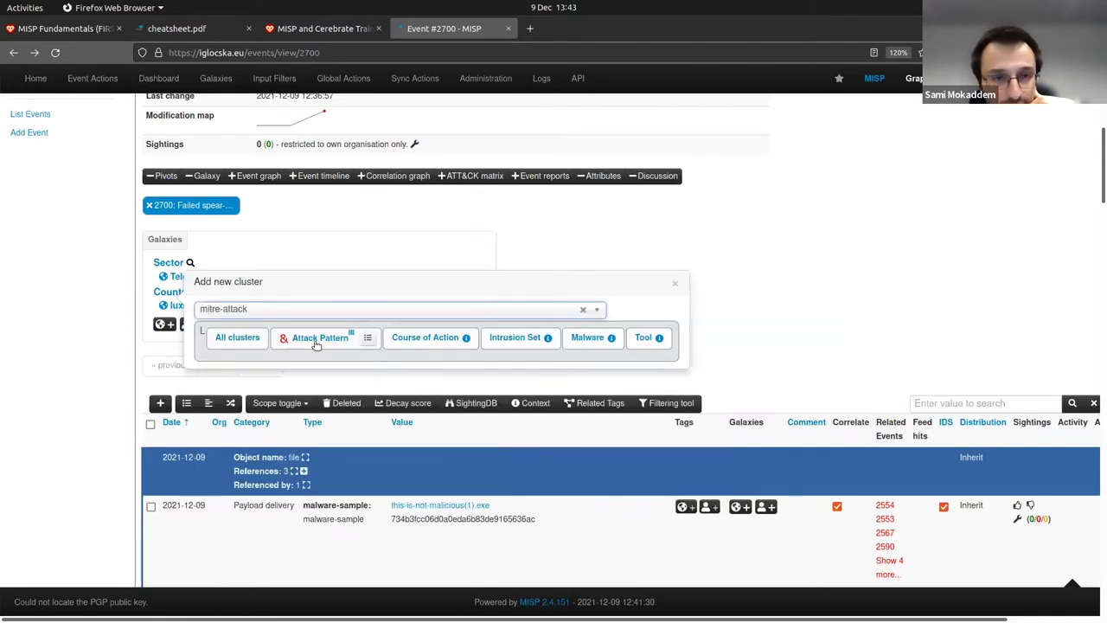
{"action": "left_click", "coordinate": [239, 339]}
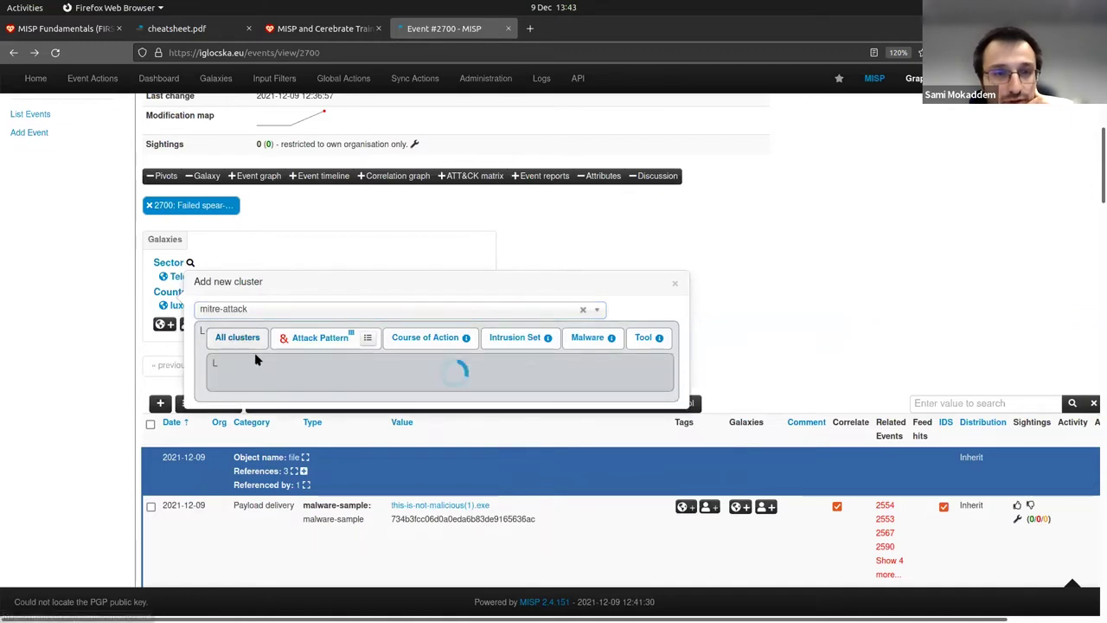
{"action": "left_click", "coordinate": [317, 338]}
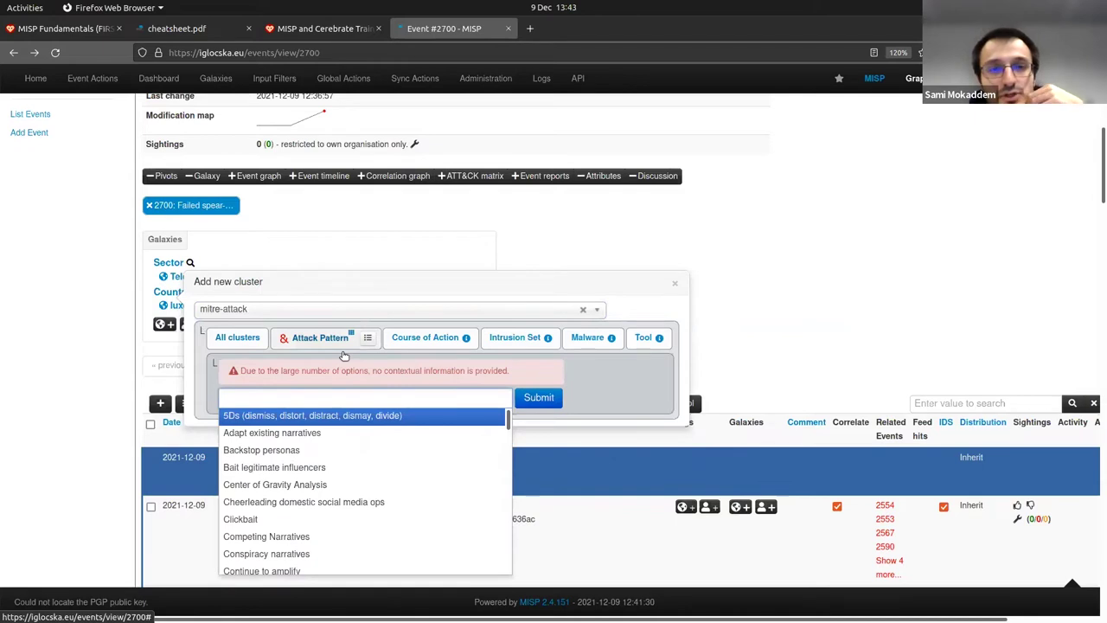
{"action": "left_click", "coordinate": [394, 300]}
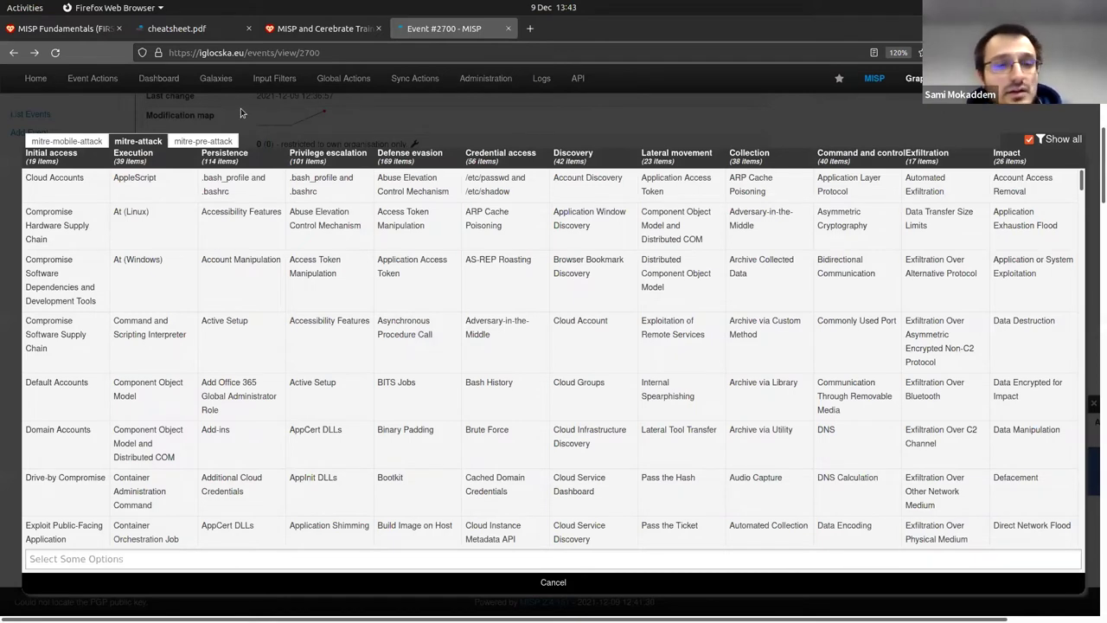
Pick the Spearphishing Attachment and Phishing techniques in the mitre-attack matrix and attach them to the event
{"action": "left_click", "coordinate": [93, 559]}
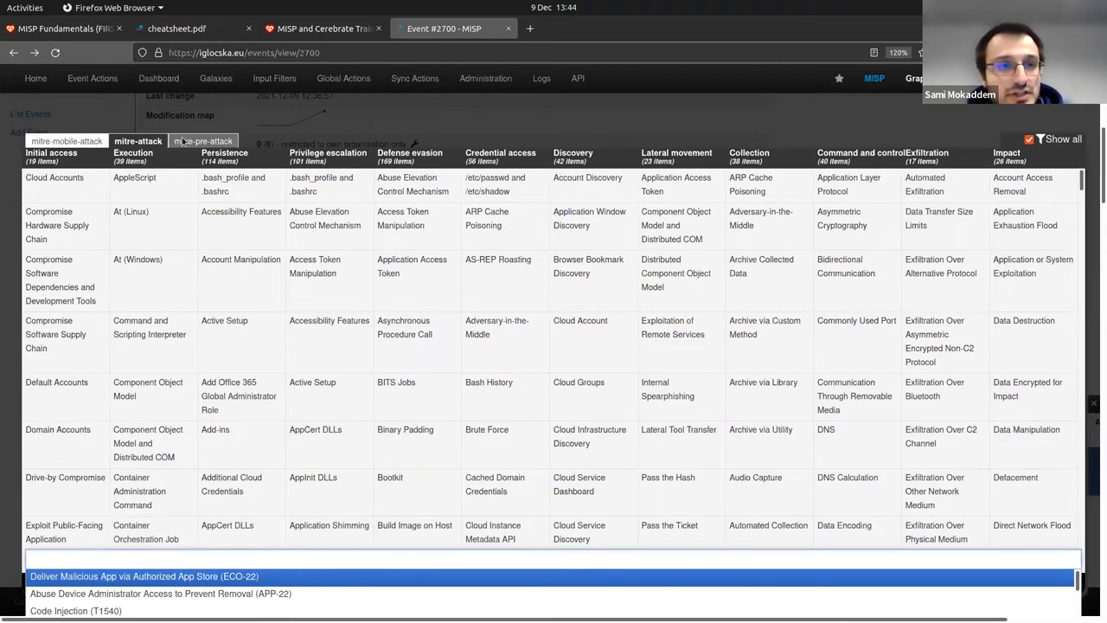
{"action": "scroll", "coordinate": [69, 291], "scroll_direction": "down", "scroll_amount": 2}
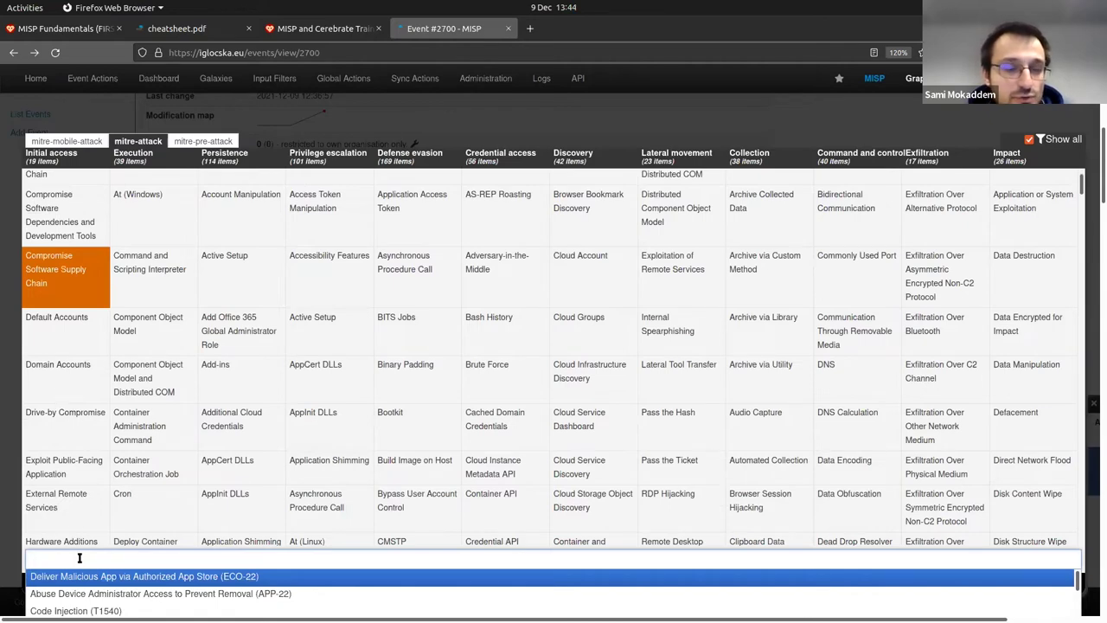
{"action": "scroll", "coordinate": [78, 553], "scroll_direction": "down", "scroll_amount": 6}
{"action": "left_click", "coordinate": [122, 559]}
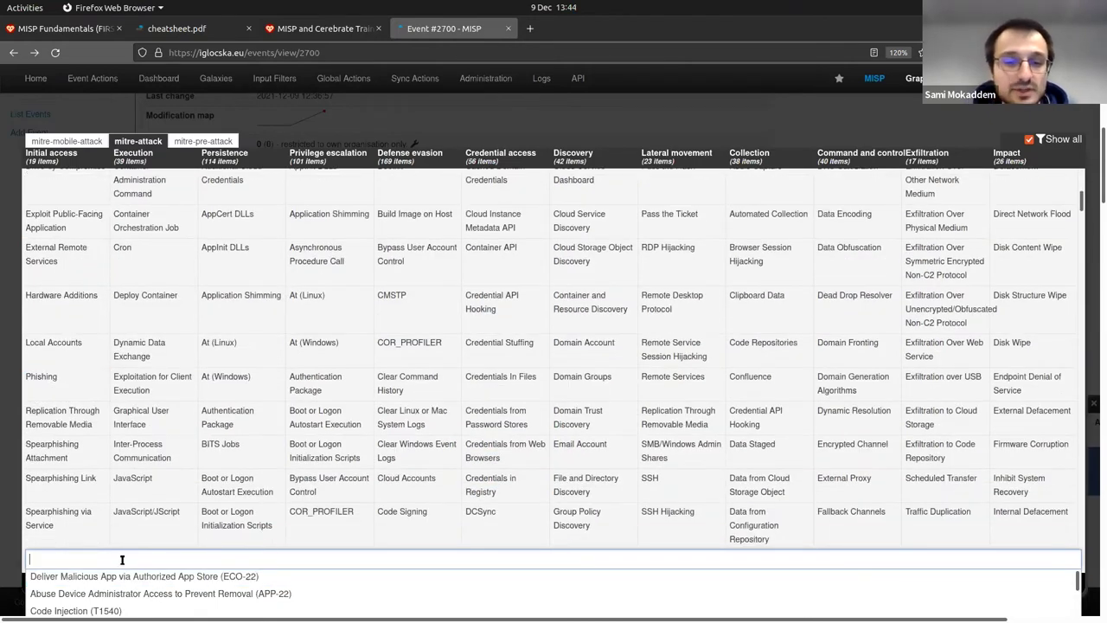
{"action": "type", "text": "phi"}
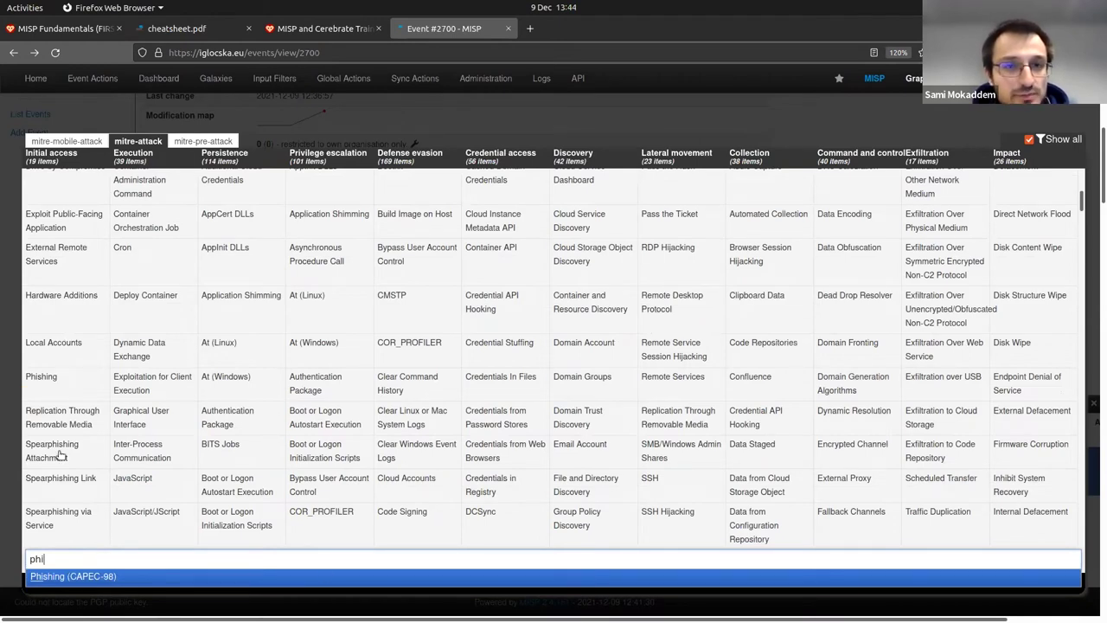
{"action": "type", "text": "s"}
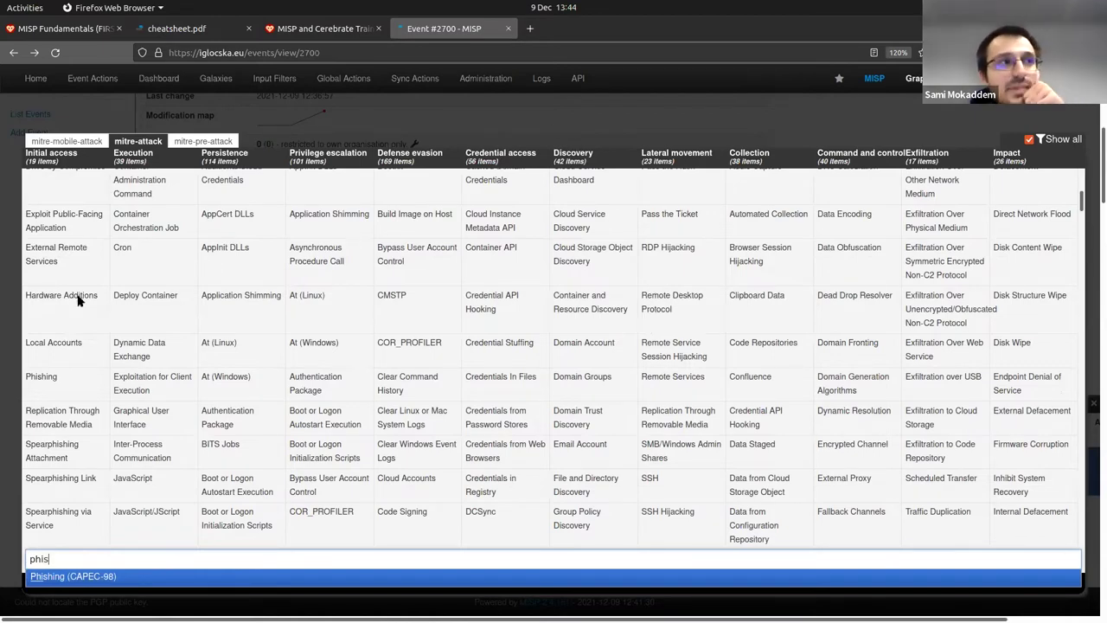
{"action": "key", "text": "Return"}
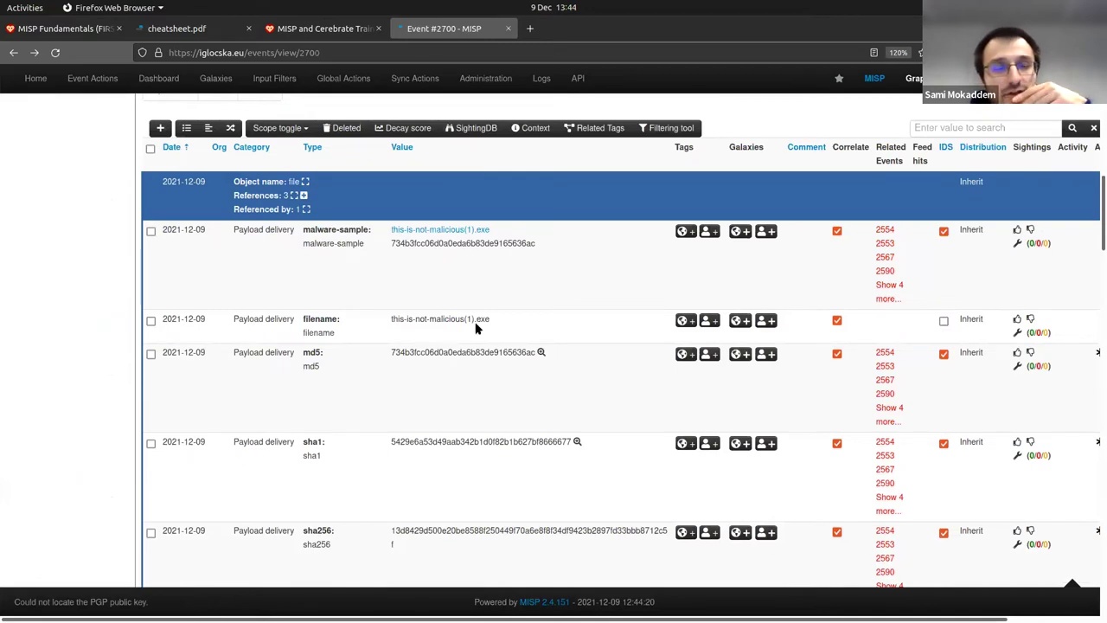
Review the event's tags and attached galaxies, and reread the incident report email in the HedgeDoc training pad
{"action": "scroll", "coordinate": [495, 356], "scroll_direction": "up", "scroll_amount": 10}
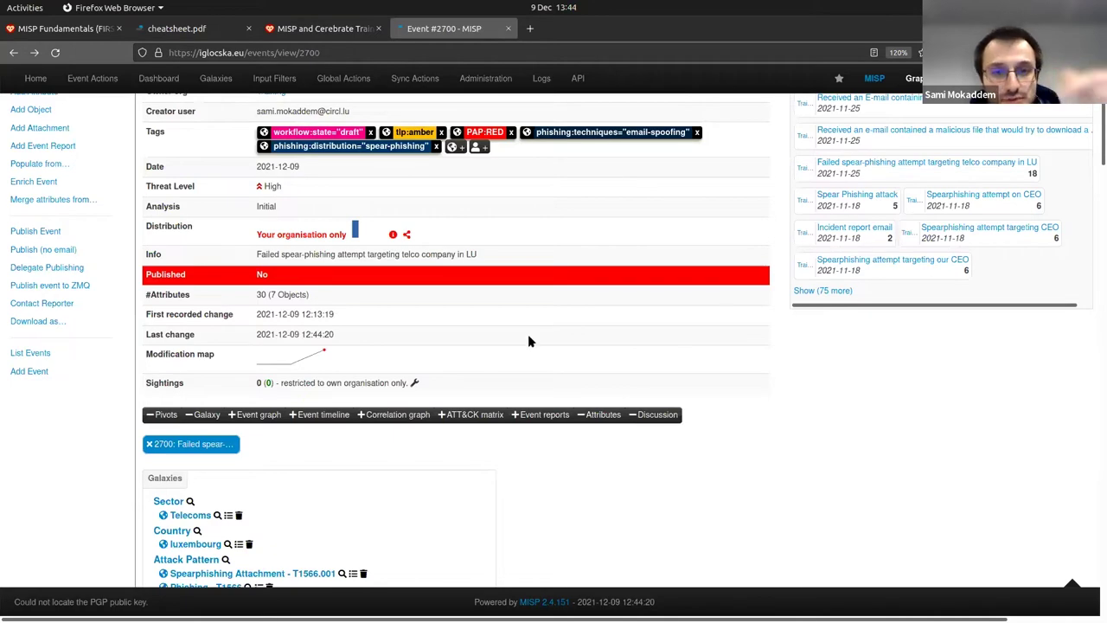
{"action": "scroll", "coordinate": [527, 341], "scroll_direction": "up", "scroll_amount": 3}
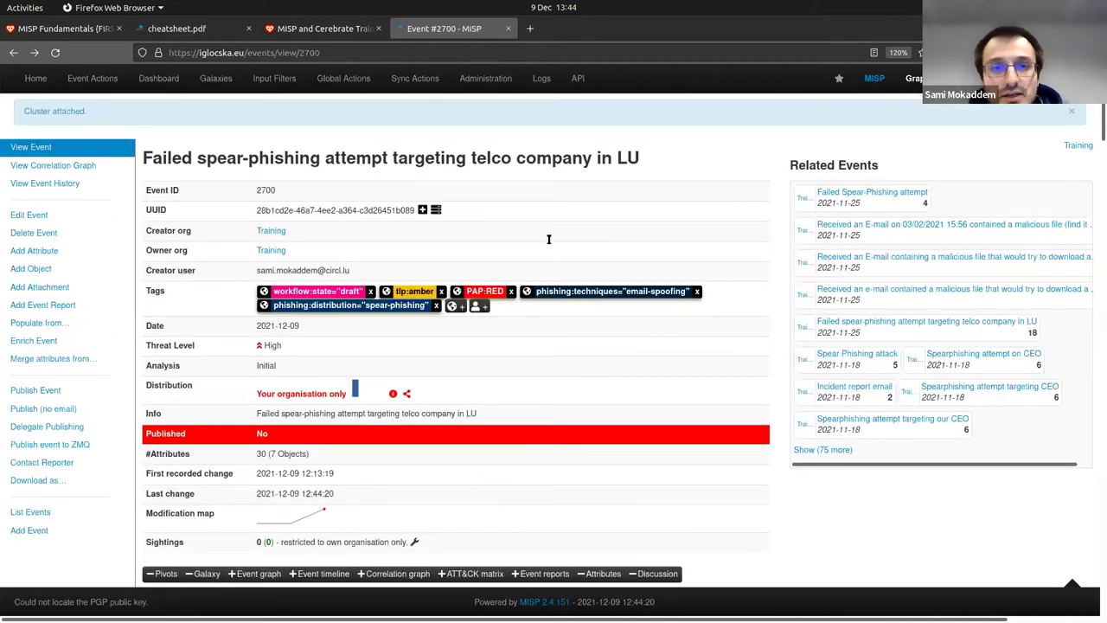
{"action": "scroll", "coordinate": [548, 239], "scroll_direction": "down", "scroll_amount": 9}
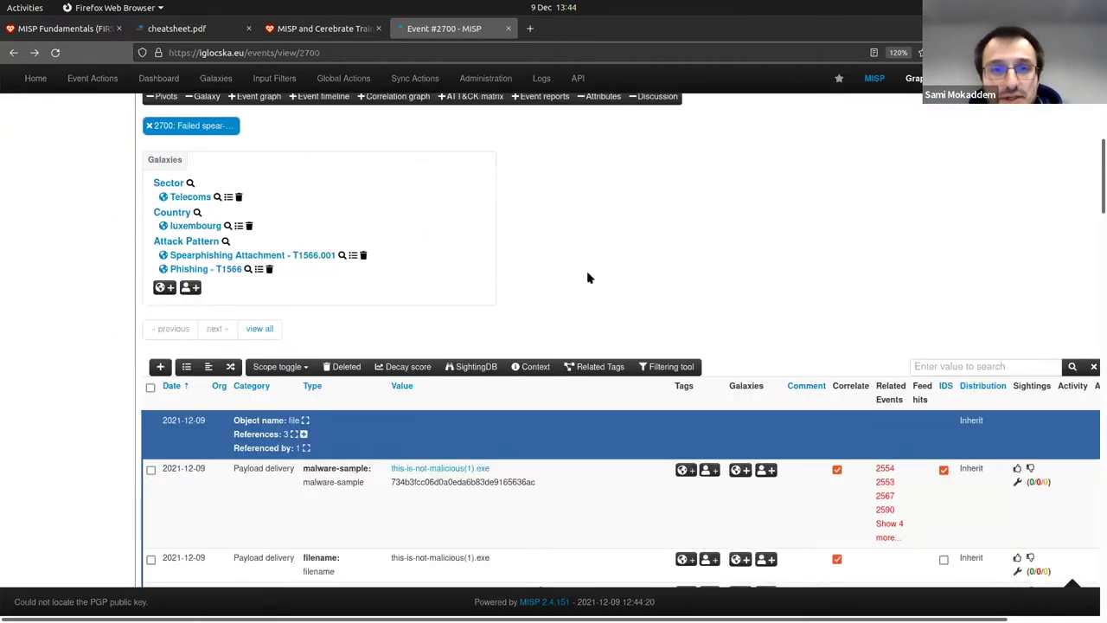
{"action": "key", "text": "ctrl+Page_Up"}
{"action": "scroll", "coordinate": [638, 262], "scroll_direction": "up", "scroll_amount": 2}
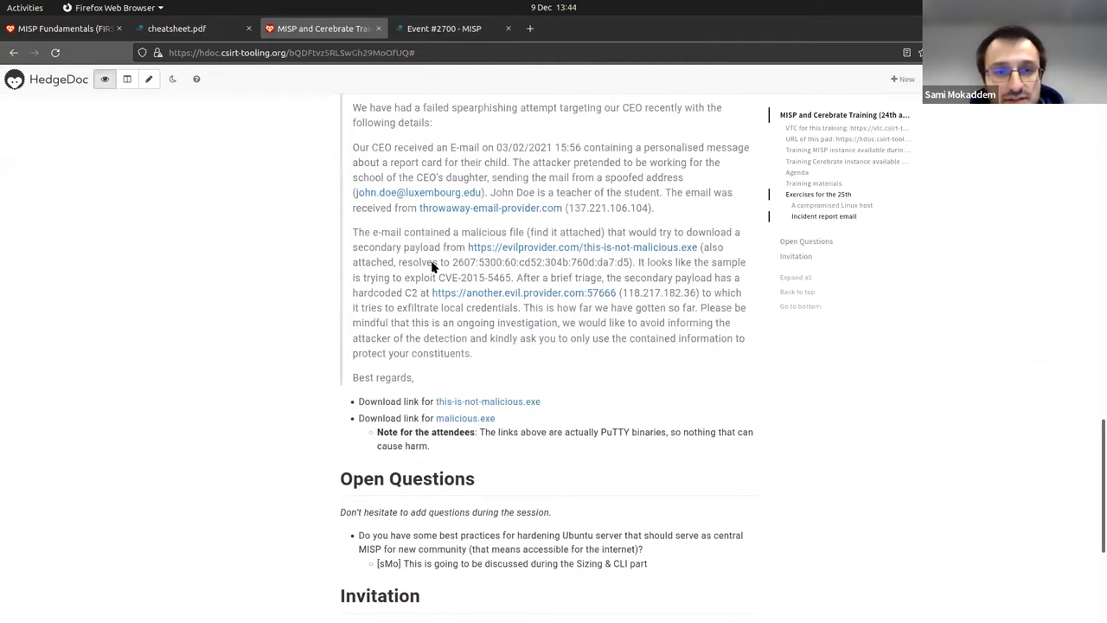
{"action": "key", "text": "ctrl+Tab"}
{"action": "scroll", "coordinate": [450, 255], "scroll_direction": "down", "scroll_amount": 5}
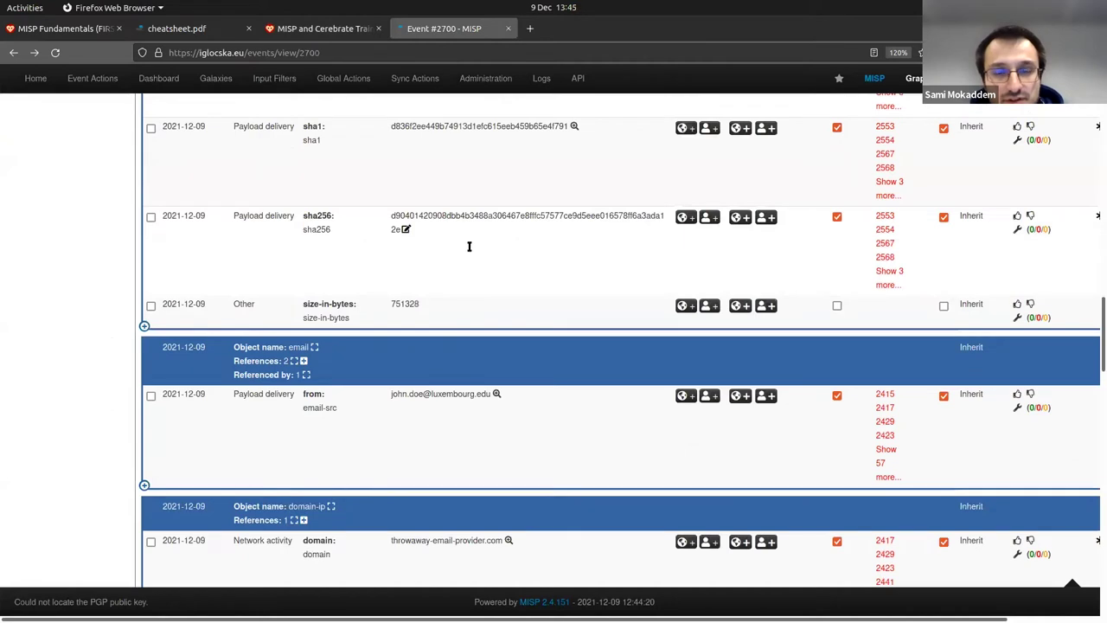
{"action": "scroll", "coordinate": [519, 246], "scroll_direction": "down", "scroll_amount": 5}
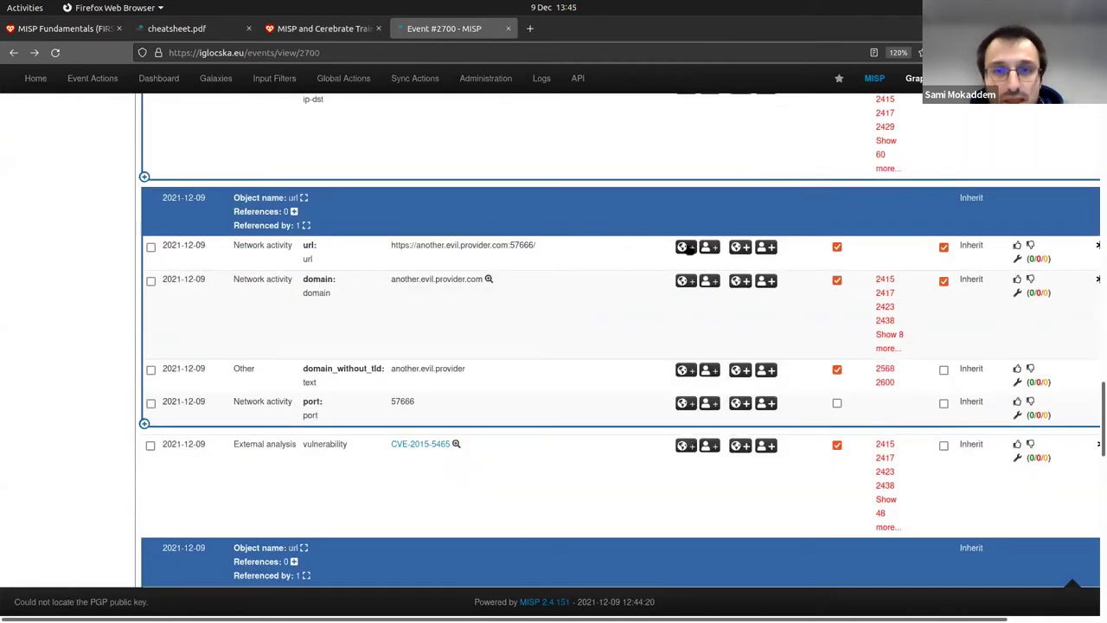
{"action": "left_click", "coordinate": [737, 248]}
{"action": "key", "text": "Down"}
{"action": "key", "text": "Down"}
{"action": "key", "text": "Down"}
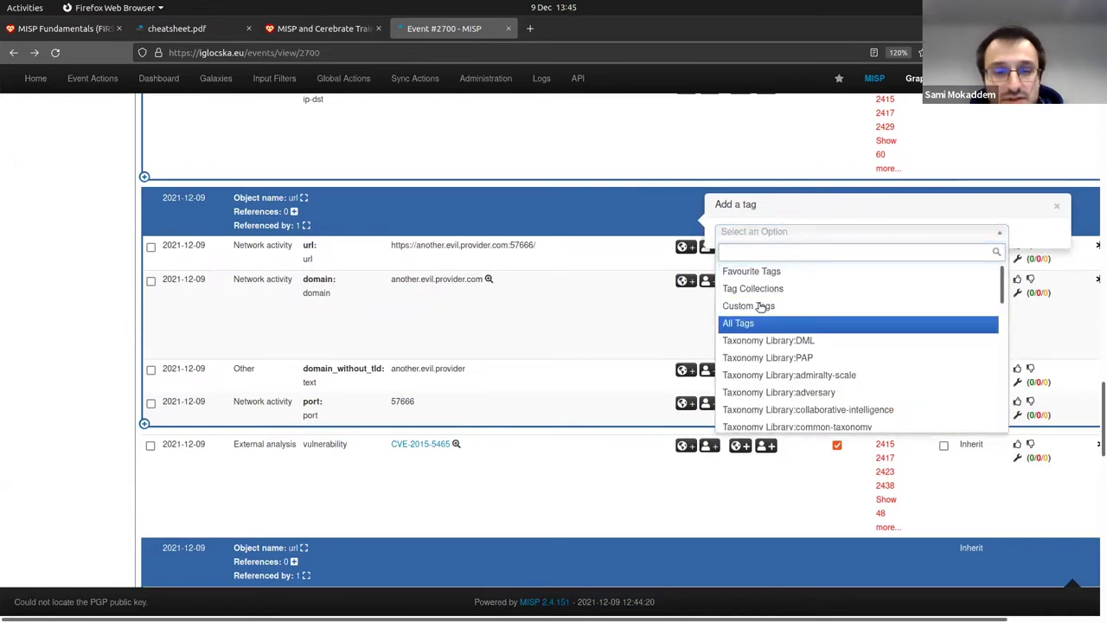
{"action": "key", "text": "Return"}
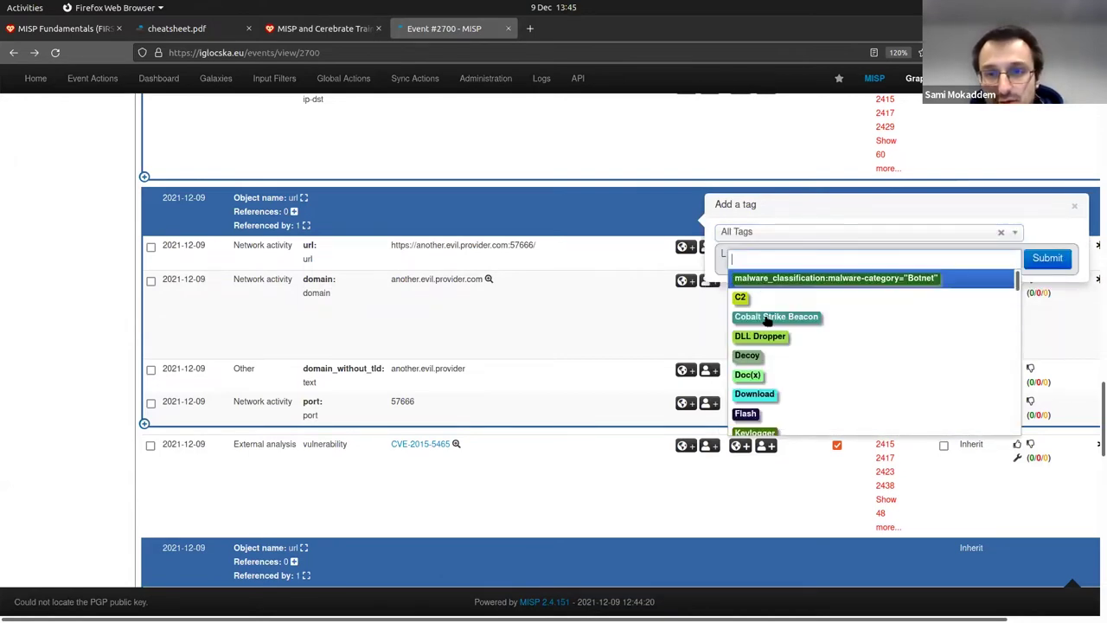
{"action": "type", "text": "c2"}
{"action": "key", "text": "Up"}
{"action": "key", "text": "Up"}
{"action": "key", "text": "Up"}
{"action": "key", "text": "Up"}
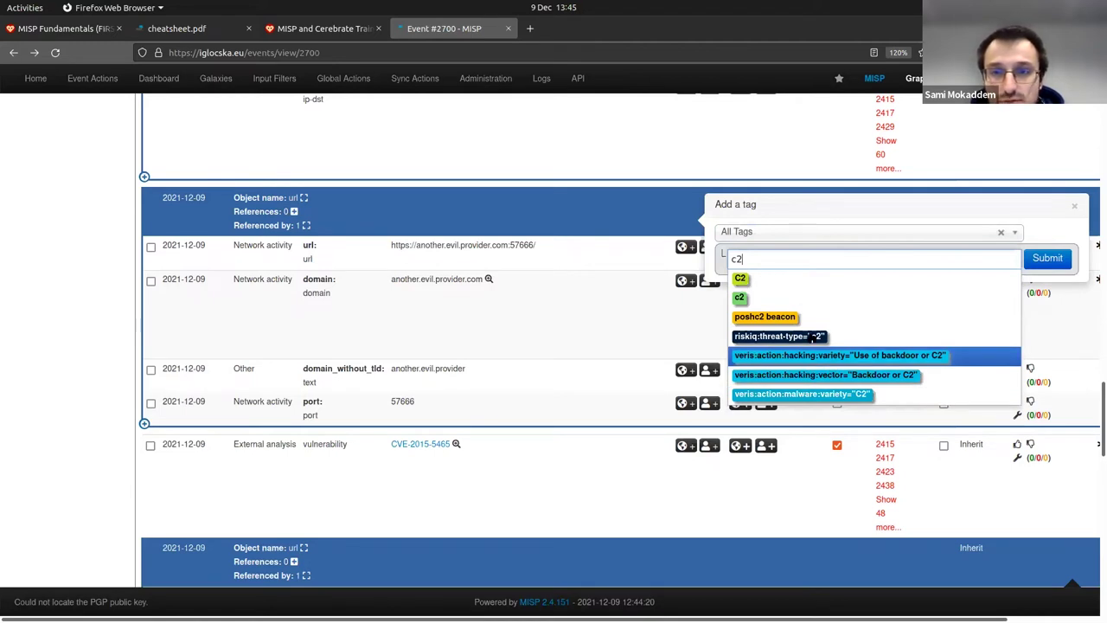
{"action": "left_click", "coordinate": [776, 280]}
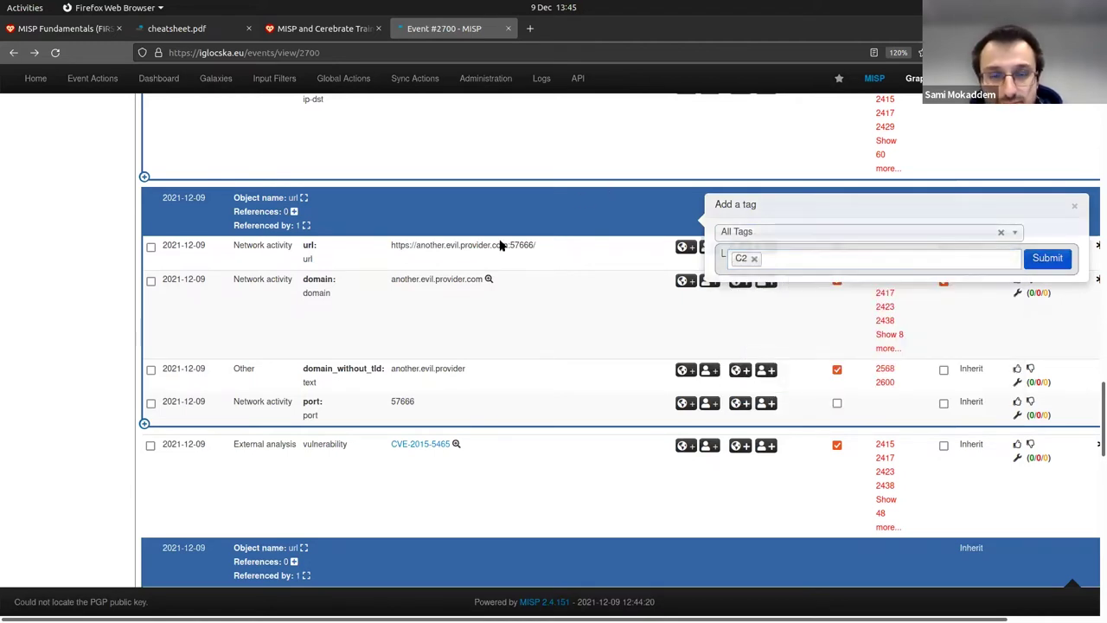
{"action": "key", "text": "Return"}
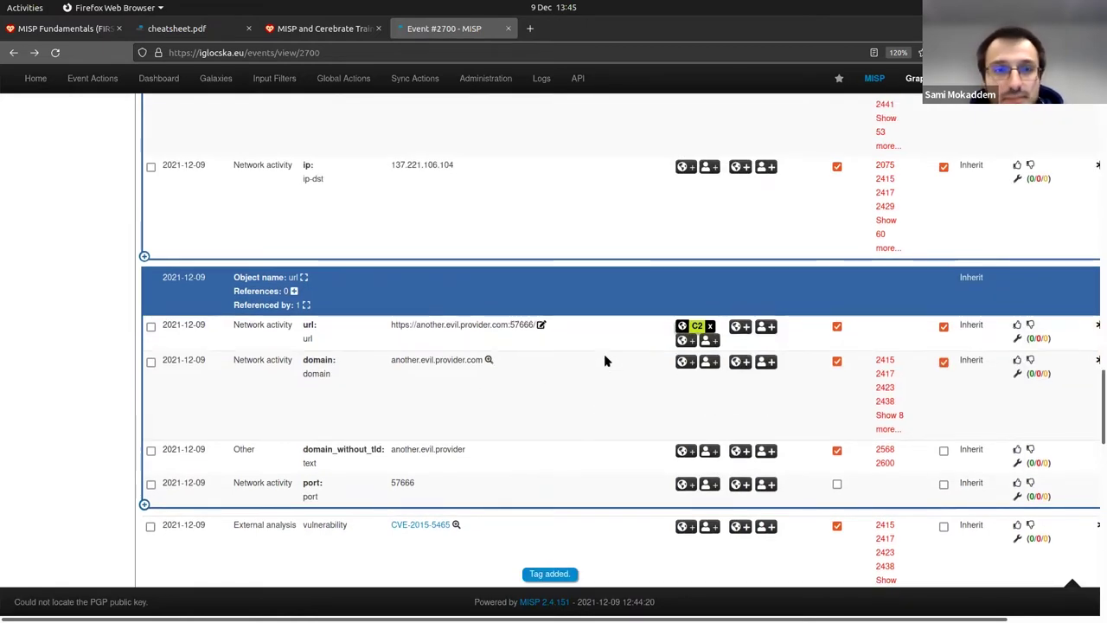
Reload the event view and check the event's tags, galaxies and the tagged url attribute
{"action": "scroll", "coordinate": [658, 300], "scroll_direction": "down", "scroll_amount": 5}
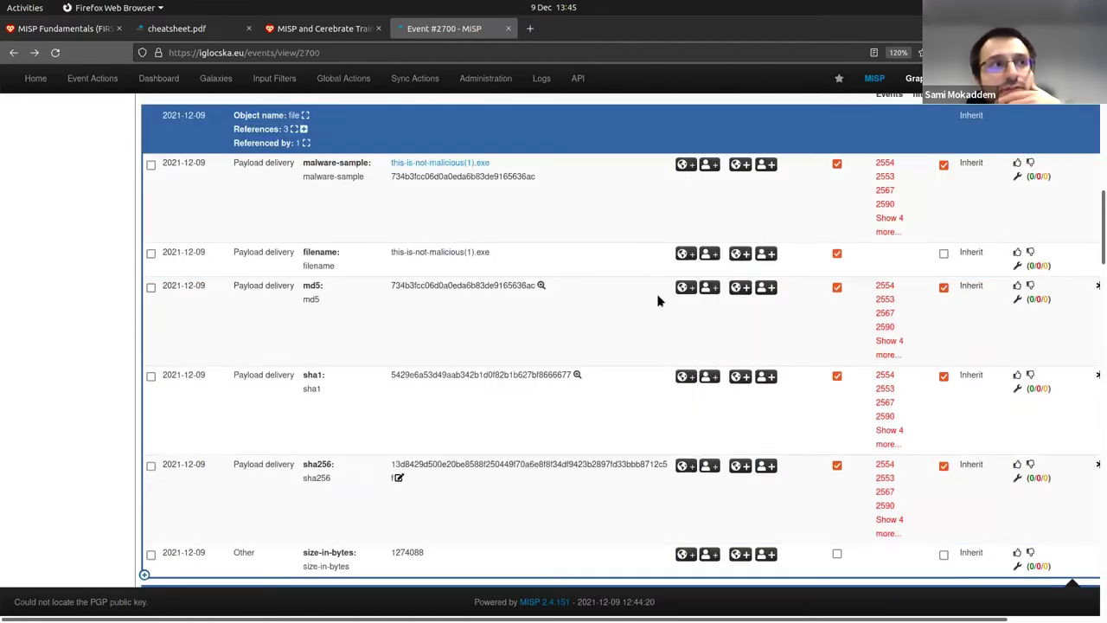
{"action": "scroll", "coordinate": [657, 300], "scroll_direction": "up", "scroll_amount": 4}
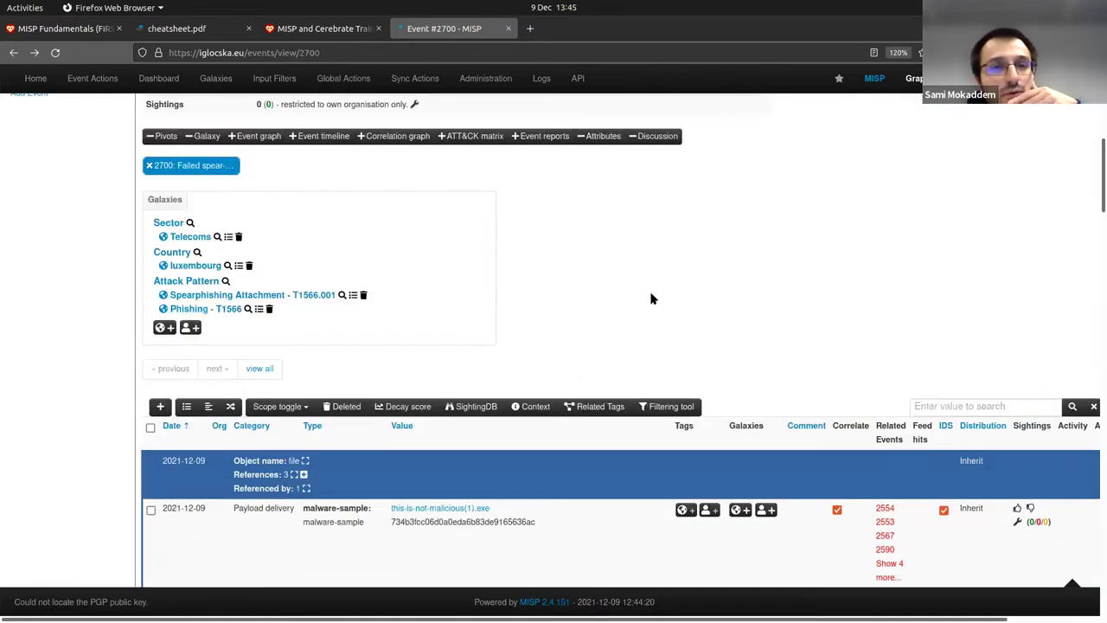
{"action": "scroll", "coordinate": [652, 298], "scroll_direction": "up", "scroll_amount": 1}
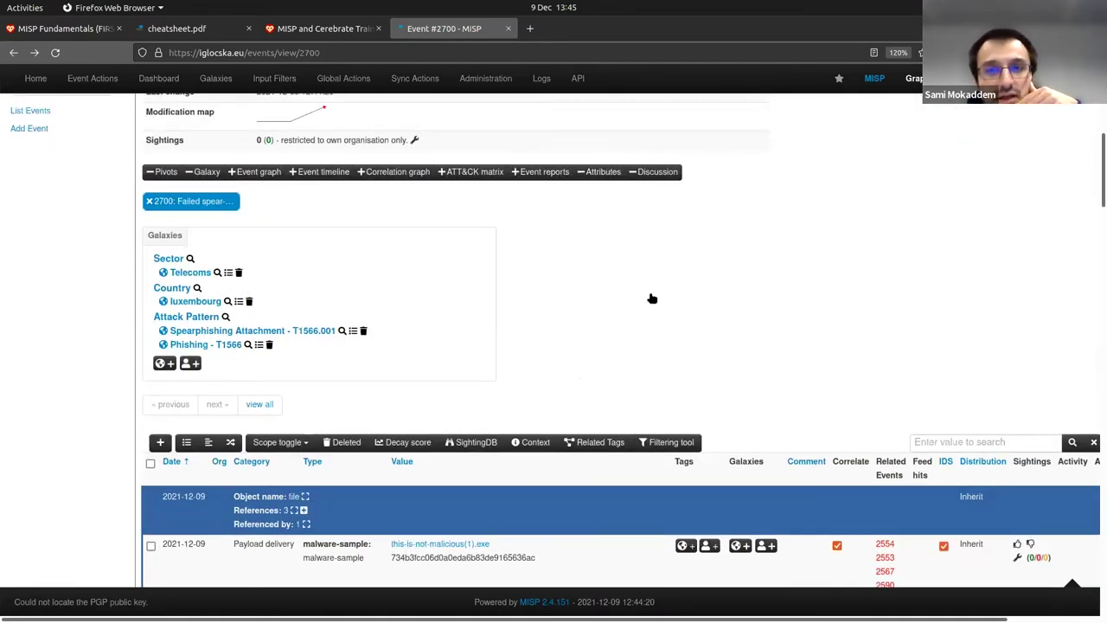
{"action": "scroll", "coordinate": [683, 303], "scroll_direction": "up", "scroll_amount": 1}
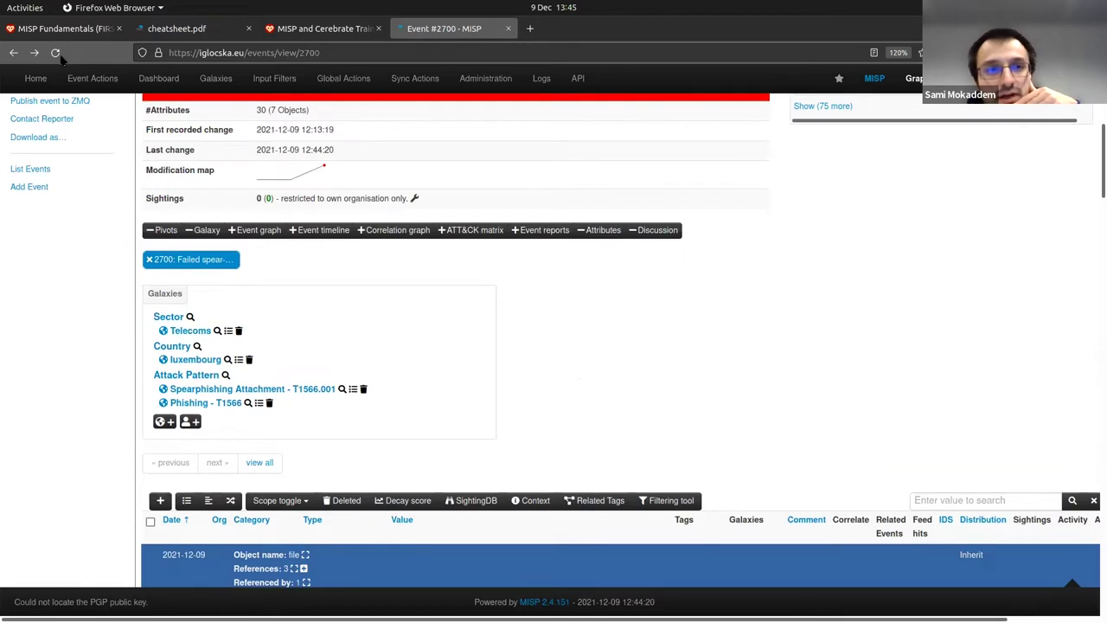
{"action": "scroll", "coordinate": [716, 342], "scroll_direction": "up", "scroll_amount": 1}
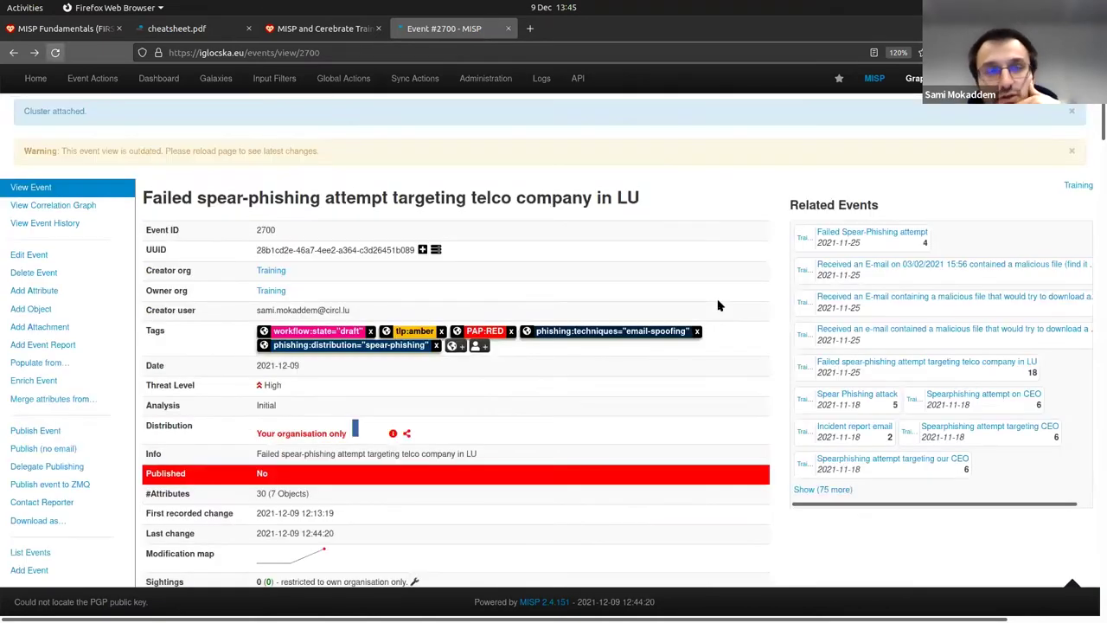
{"action": "scroll", "coordinate": [718, 305], "scroll_direction": "down", "scroll_amount": 10}
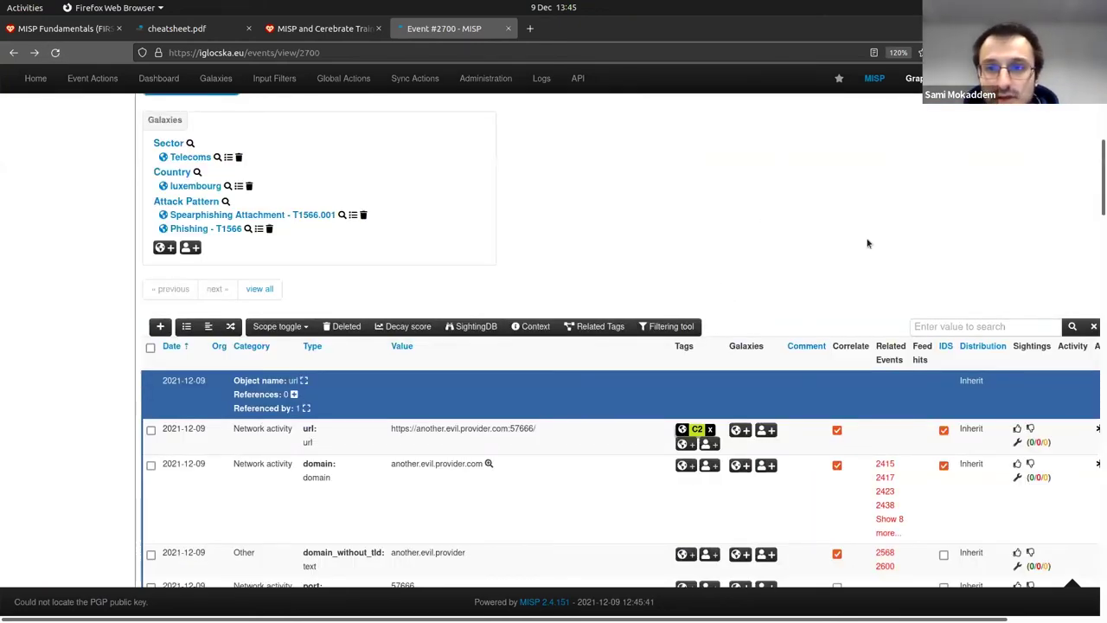
{"action": "scroll", "coordinate": [868, 243], "scroll_direction": "up", "scroll_amount": 10}
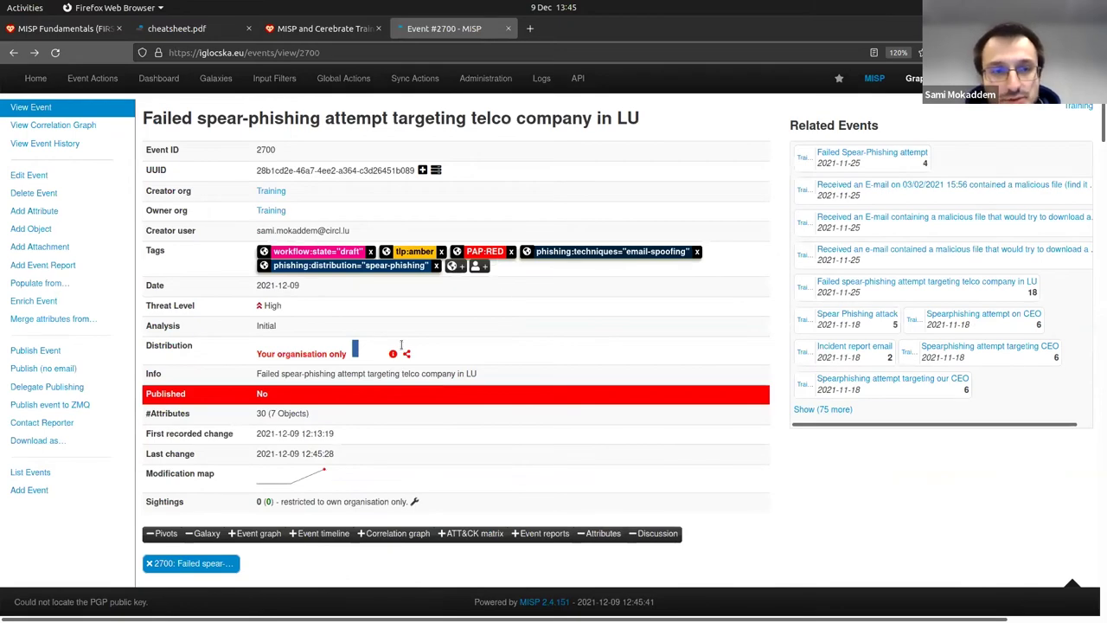
{"action": "scroll", "coordinate": [487, 203], "scroll_direction": "down", "scroll_amount": 10}
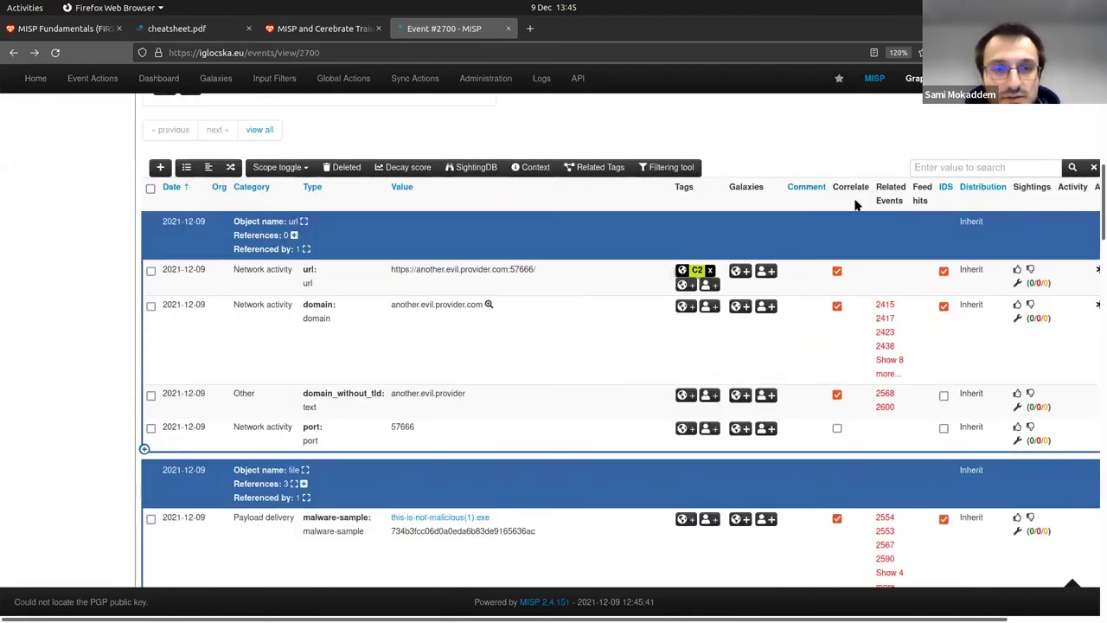
Look through the event's remaining attributes, inspect the edit form of the CVE-2015-5465 vulnerability attribute and return to the event
{"action": "key", "text": "a"}
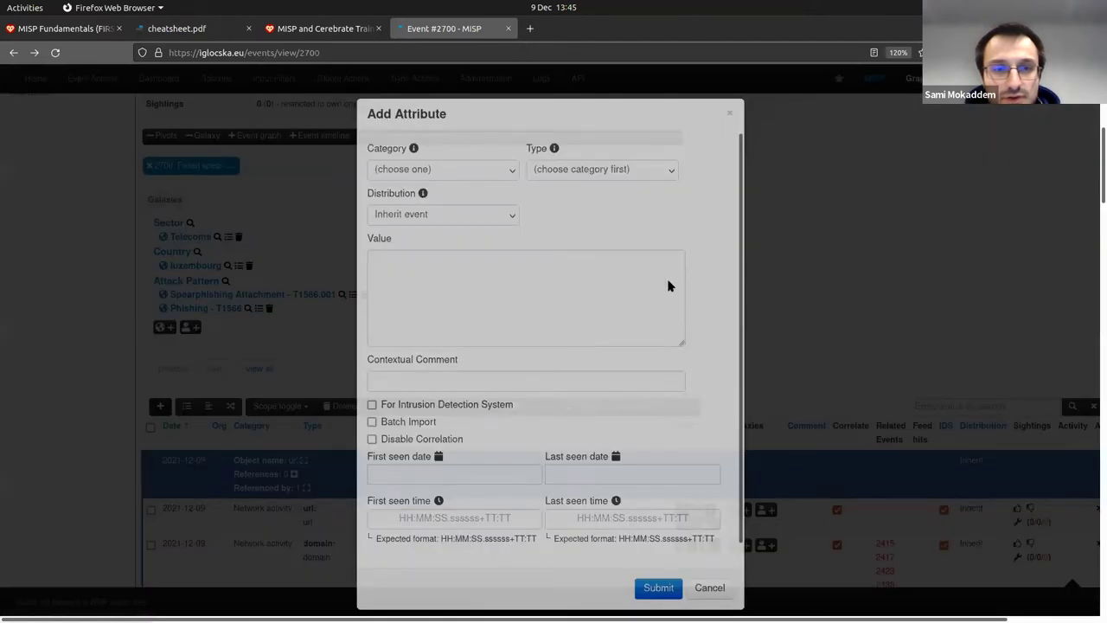
{"action": "key", "text": "Escape"}
{"action": "scroll", "coordinate": [562, 342], "scroll_direction": "down", "scroll_amount": 10}
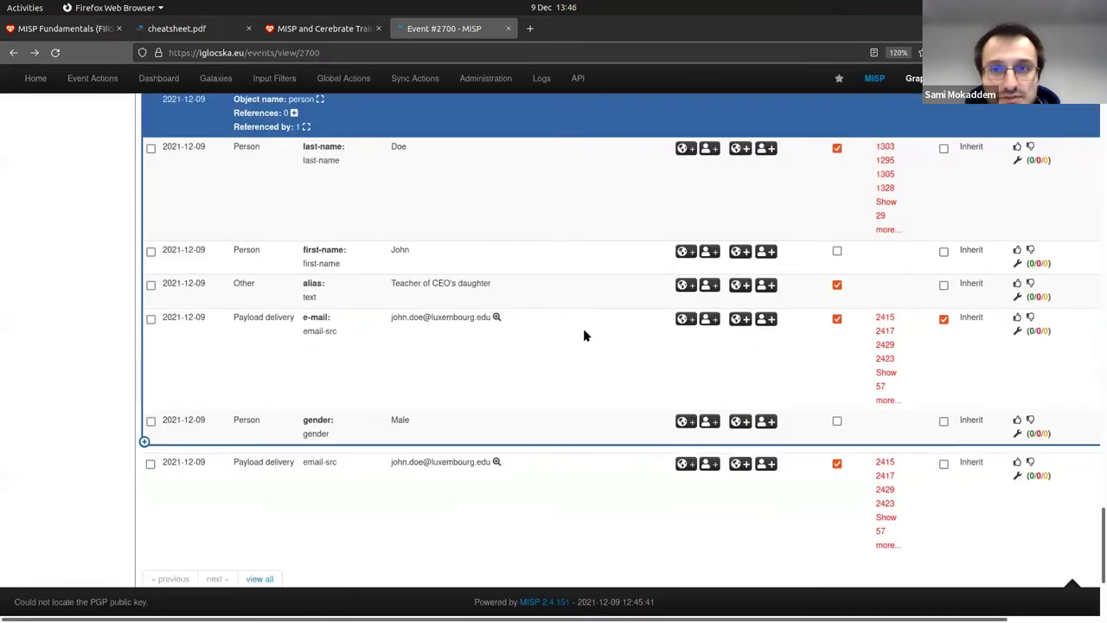
{"action": "scroll", "coordinate": [583, 334], "scroll_direction": "down", "scroll_amount": 3}
{"action": "scroll", "coordinate": [586, 331], "scroll_direction": "up", "scroll_amount": 1}
{"action": "scroll", "coordinate": [1092, 294], "scroll_direction": "up", "scroll_amount": 5}
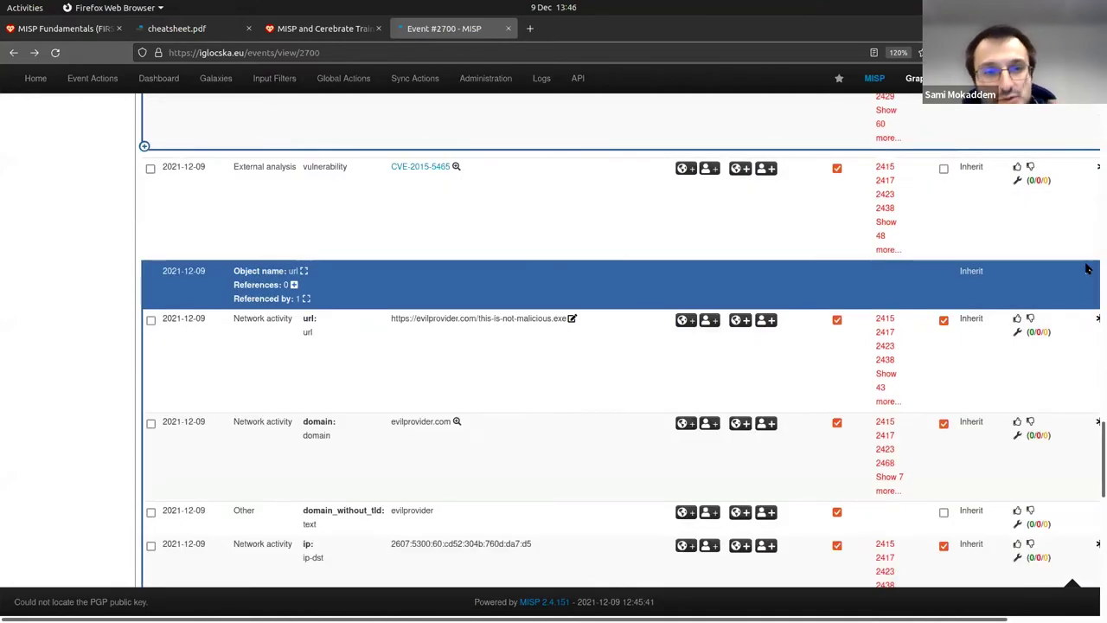
{"action": "scroll", "coordinate": [625, 299], "scroll_direction": "up", "scroll_amount": 1}
{"action": "scroll", "coordinate": [625, 299], "scroll_direction": "right", "scroll_amount": 1}
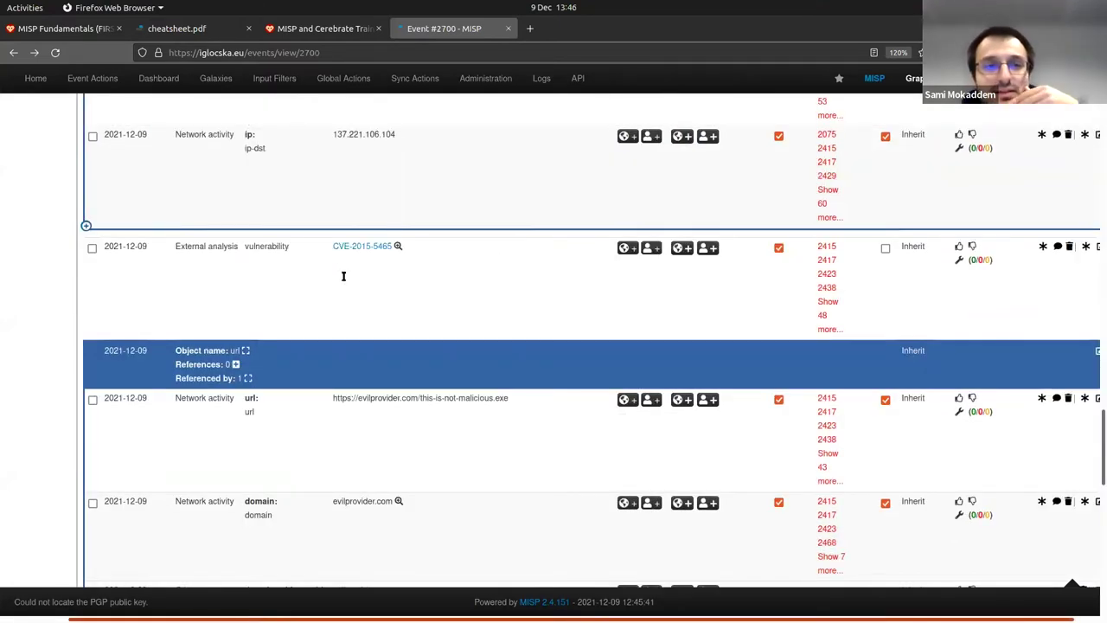
{"action": "double_click", "coordinate": [316, 233]}
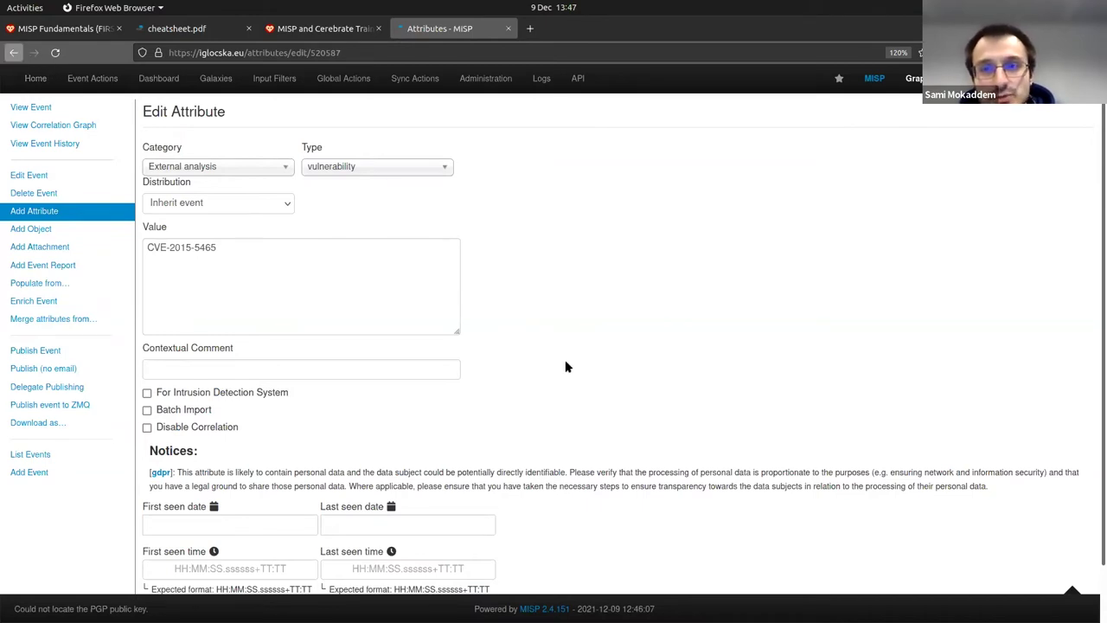
{"action": "key", "text": "alt+Left"}
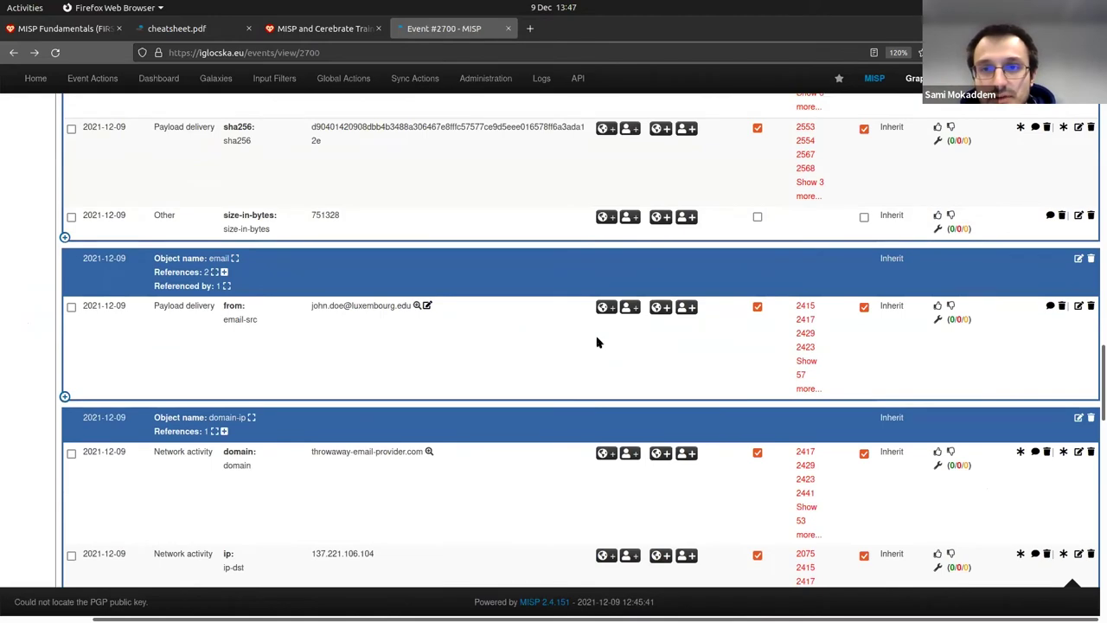
Enable the IDS flag on the domain_without_tld and port attributes of the another.evil.provider.com url object
{"action": "scroll", "coordinate": [597, 342], "scroll_direction": "up", "scroll_amount": 3}
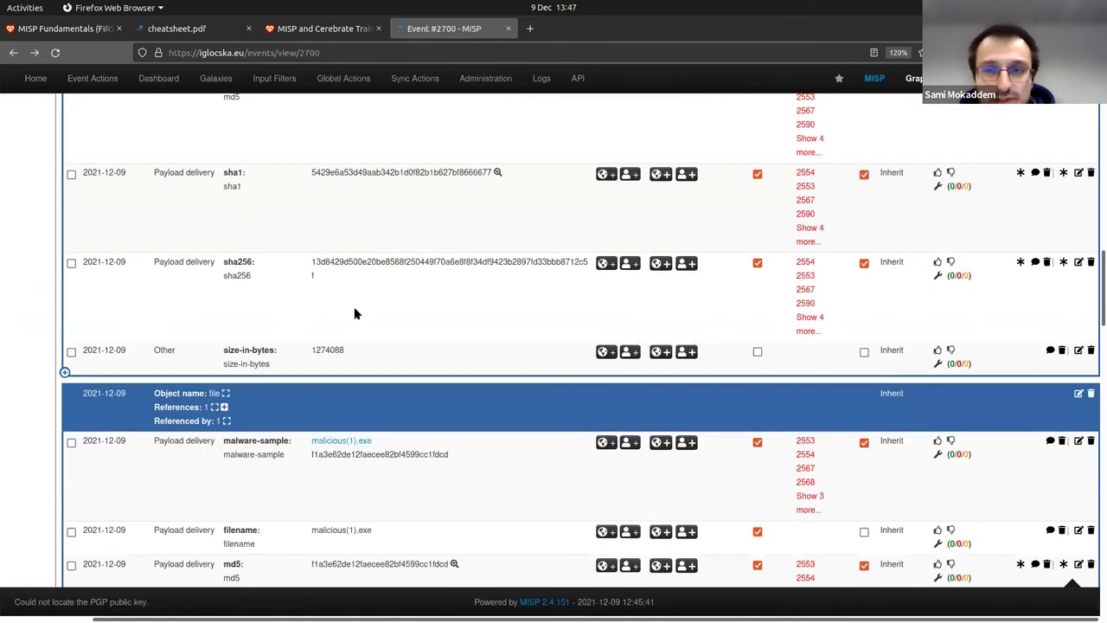
{"action": "scroll", "coordinate": [395, 350], "scroll_direction": "up", "scroll_amount": 3}
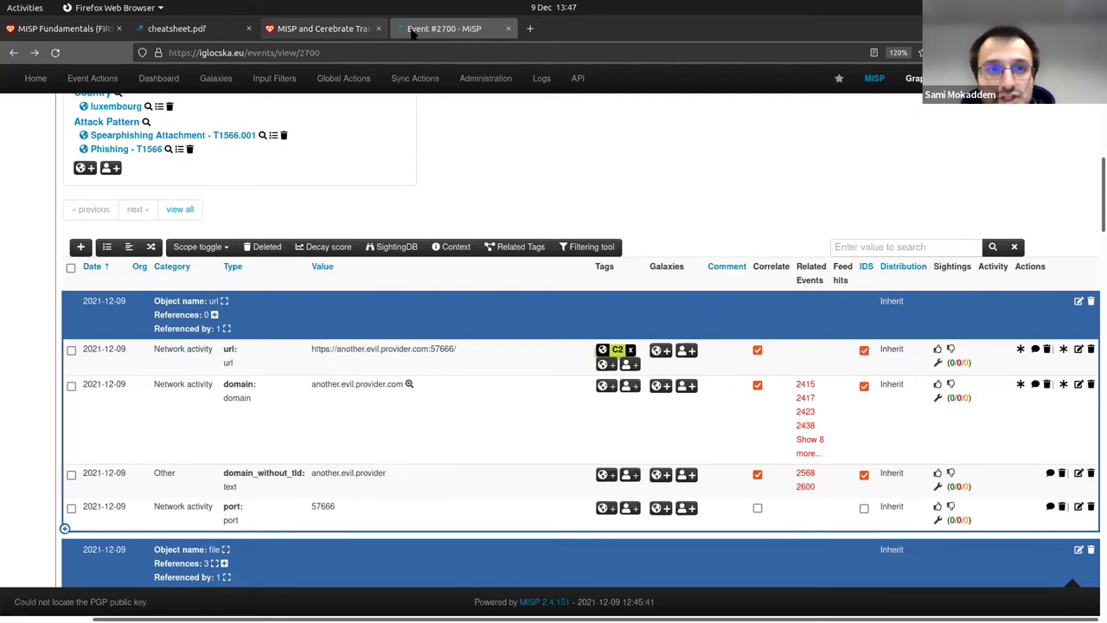
{"action": "left_click", "coordinate": [322, 28]}
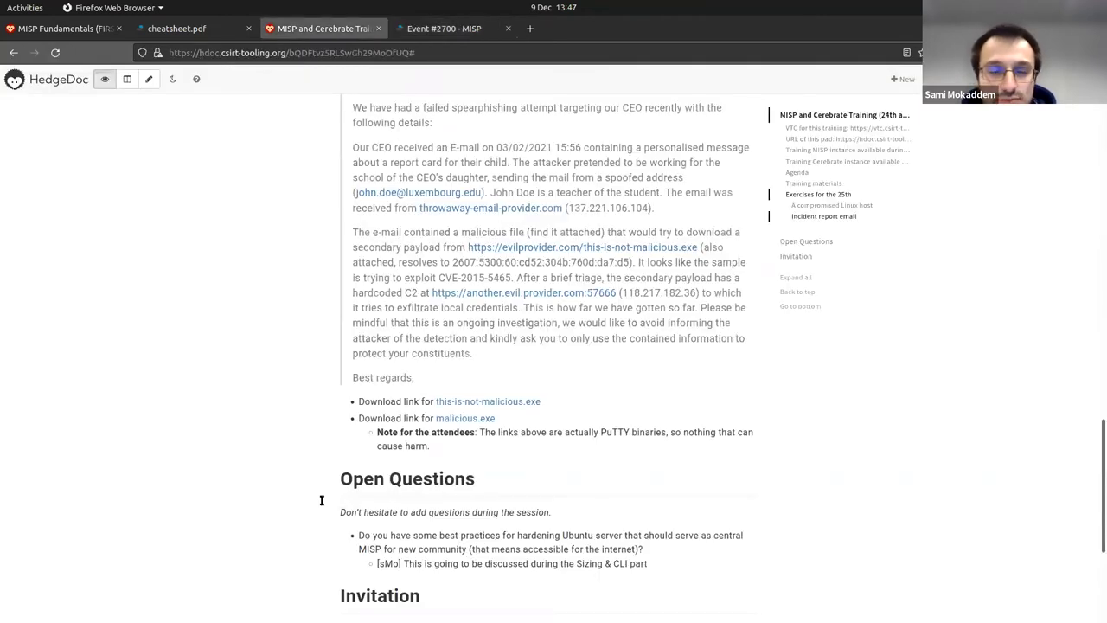
{"action": "key", "text": "ctrl+Tab"}
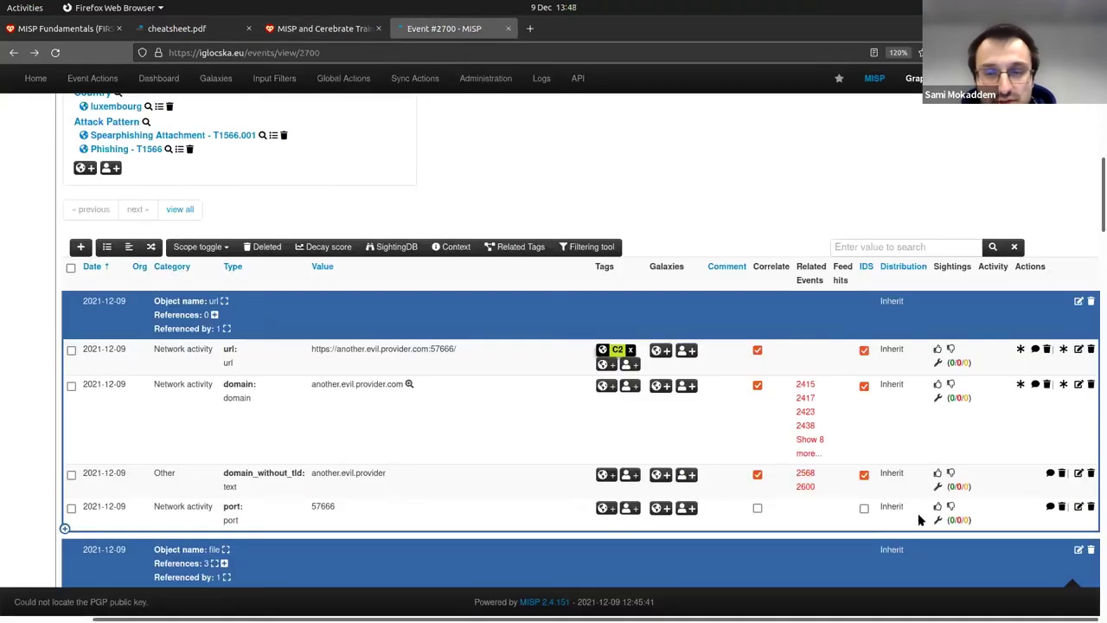
{"action": "left_click", "coordinate": [864, 511]}
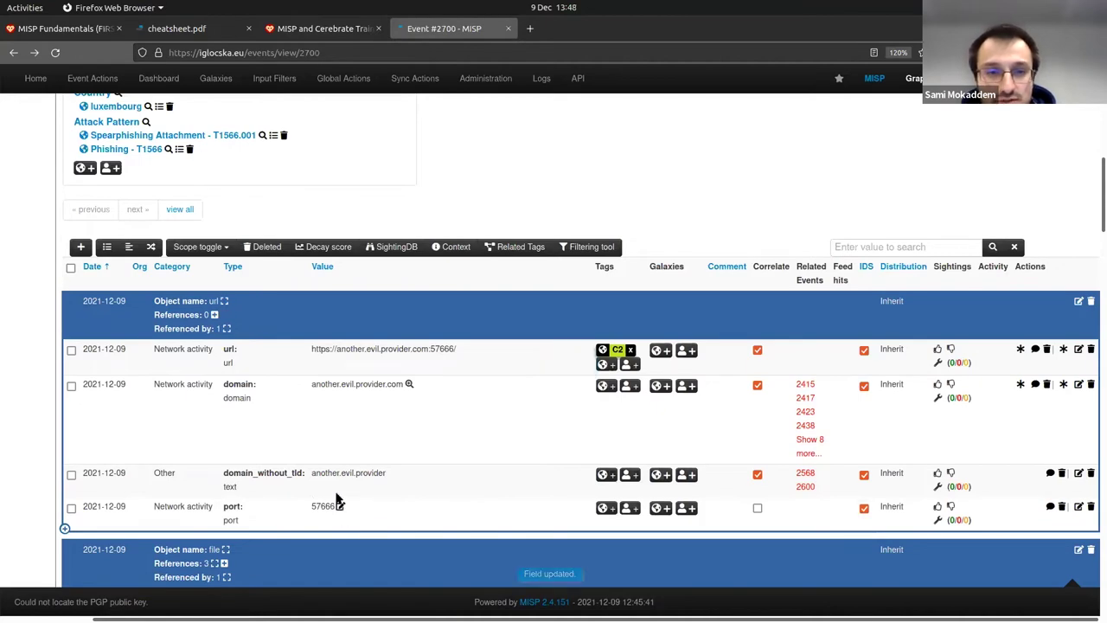
Review the IDS flags in the this-is-not-malicious(1).exe file object and look up its md5 hash in Hashlookup
{"action": "scroll", "coordinate": [301, 338], "scroll_direction": "down", "scroll_amount": 2}
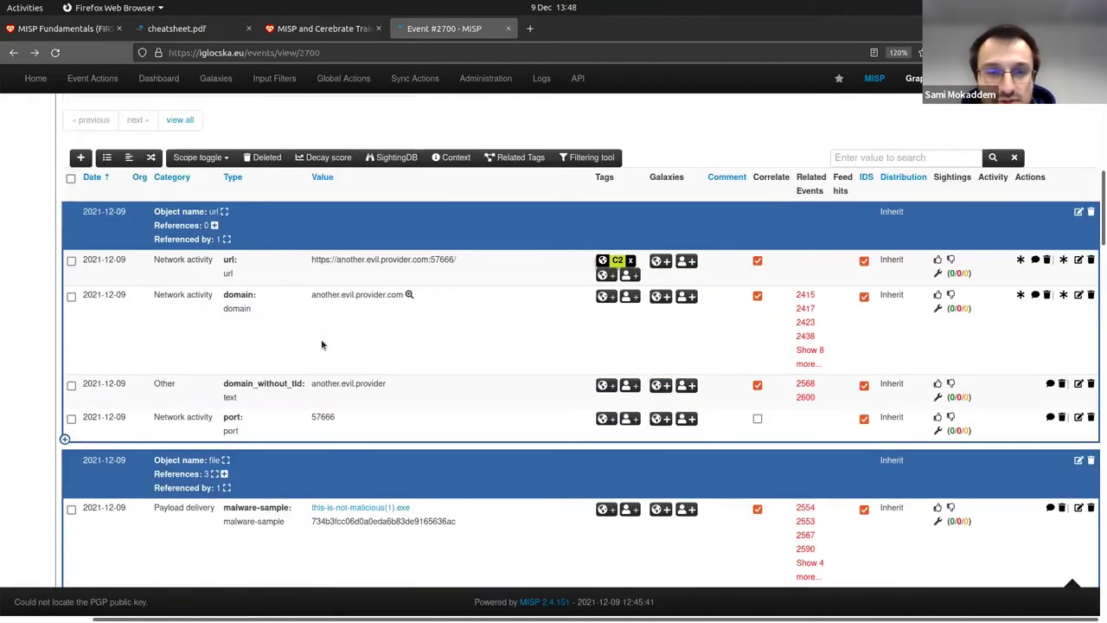
{"action": "scroll", "coordinate": [324, 347], "scroll_direction": "down", "scroll_amount": 4}
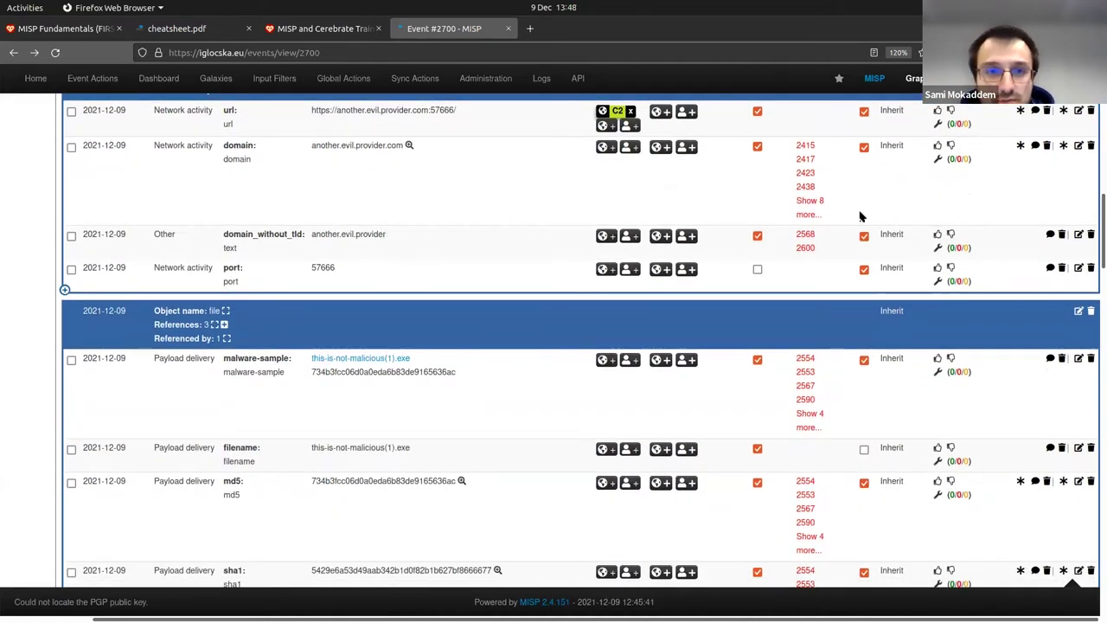
{"action": "scroll", "coordinate": [400, 286], "scroll_direction": "down", "scroll_amount": 4}
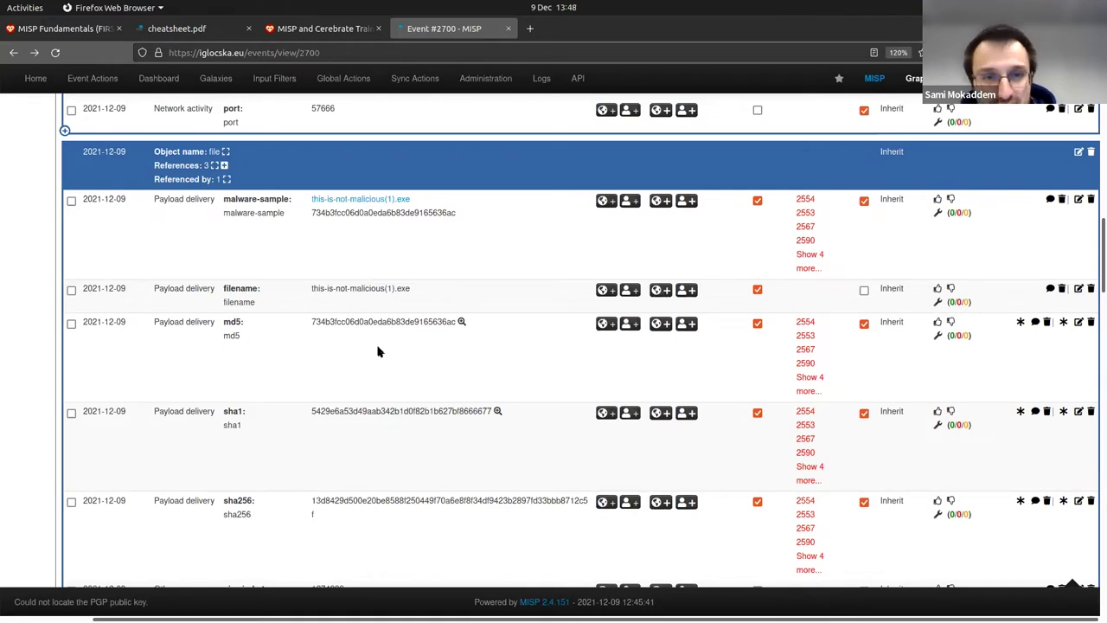
{"action": "scroll", "coordinate": [333, 322], "scroll_direction": "down", "scroll_amount": 1}
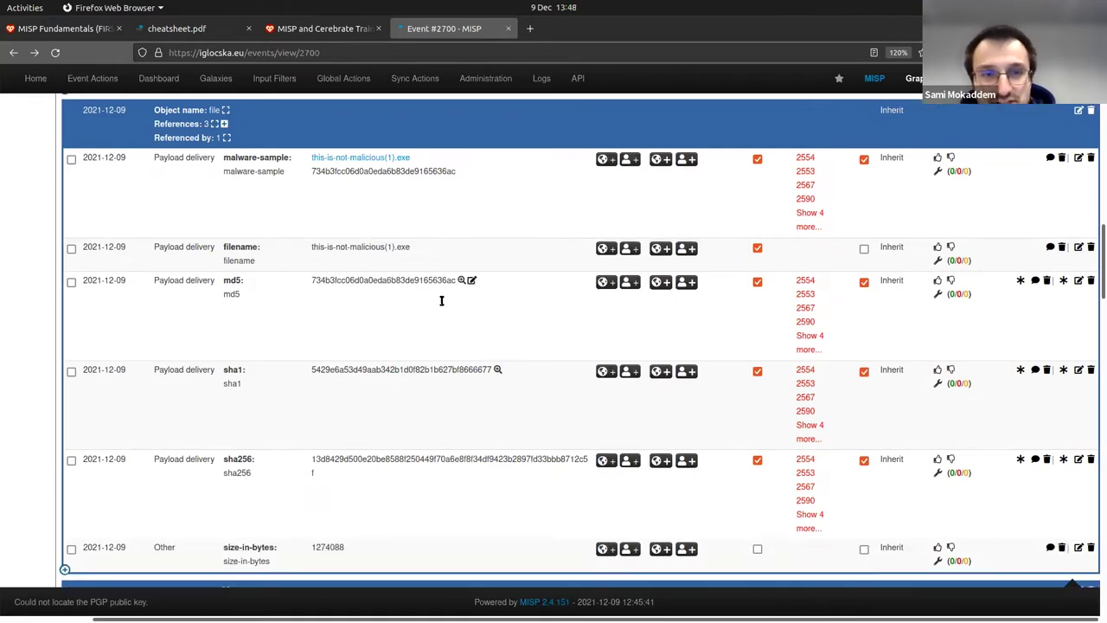
{"action": "scroll", "coordinate": [441, 300], "scroll_direction": "down", "scroll_amount": 1}
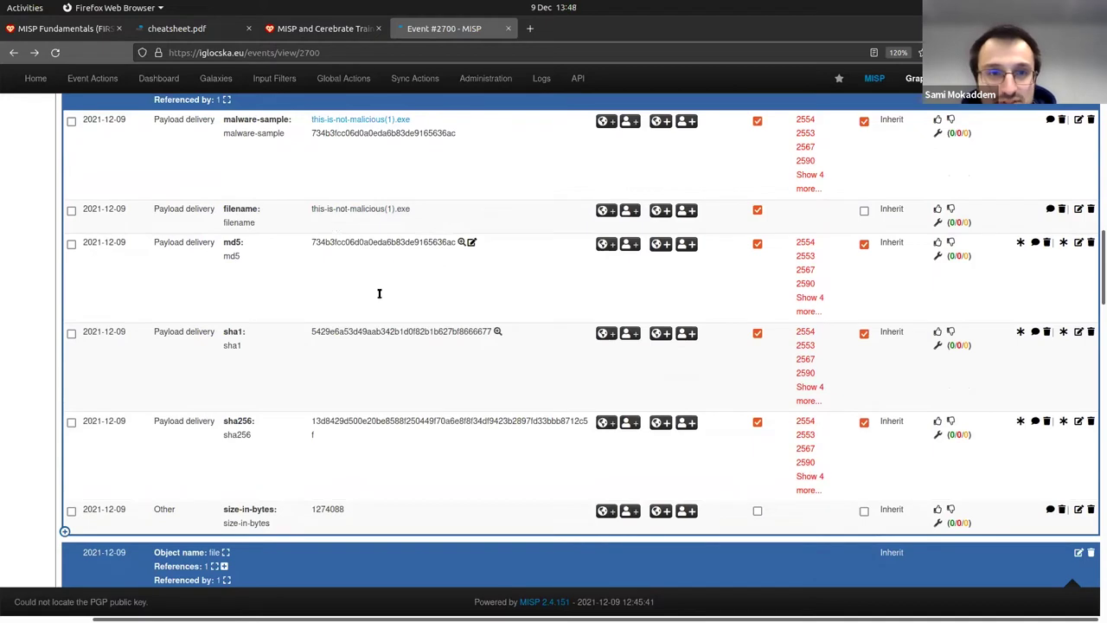
{"action": "scroll", "coordinate": [355, 315], "scroll_direction": "up", "scroll_amount": 2}
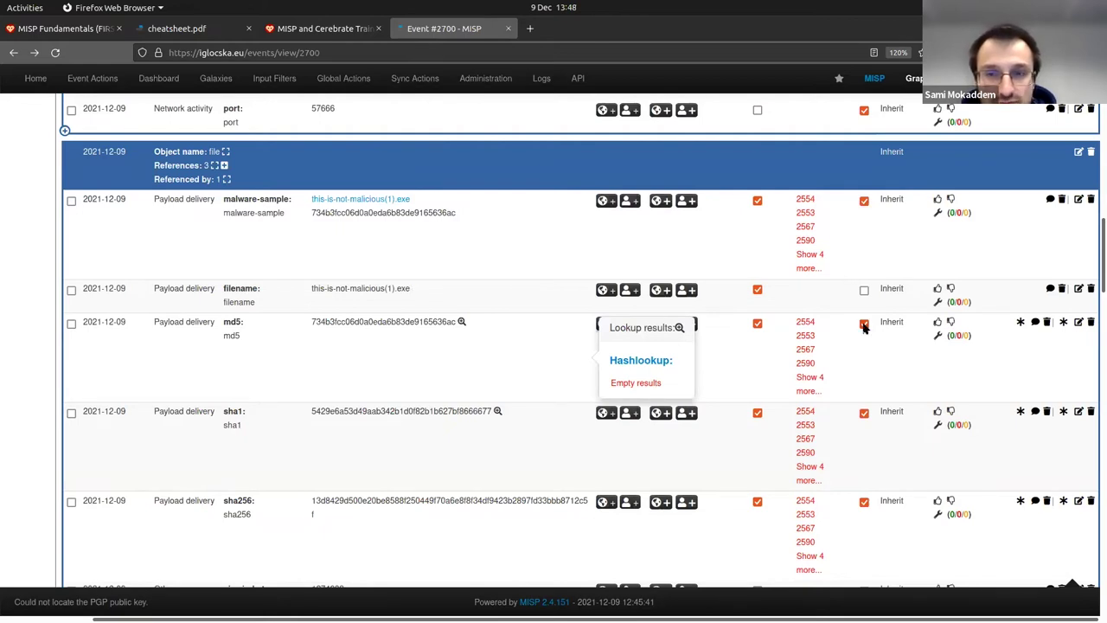
{"action": "scroll", "coordinate": [863, 373], "scroll_direction": "down", "scroll_amount": 1}
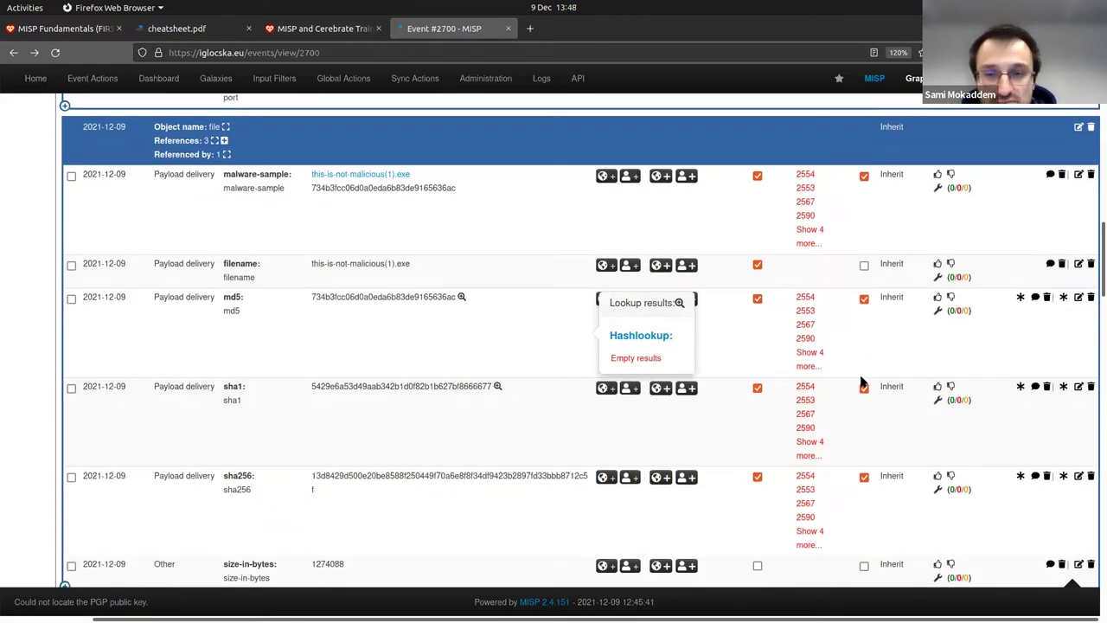
{"action": "scroll", "coordinate": [861, 381], "scroll_direction": "down", "scroll_amount": 2}
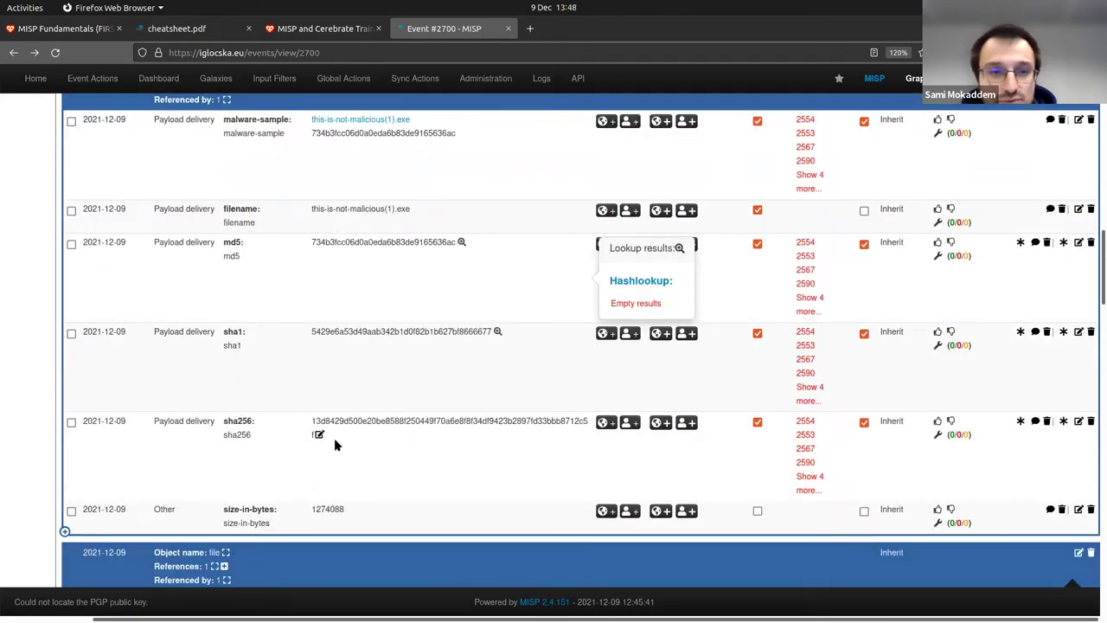
{"action": "scroll", "coordinate": [337, 438], "scroll_direction": "down", "scroll_amount": 2}
{"action": "scroll", "coordinate": [328, 338], "scroll_direction": "down", "scroll_amount": 1}
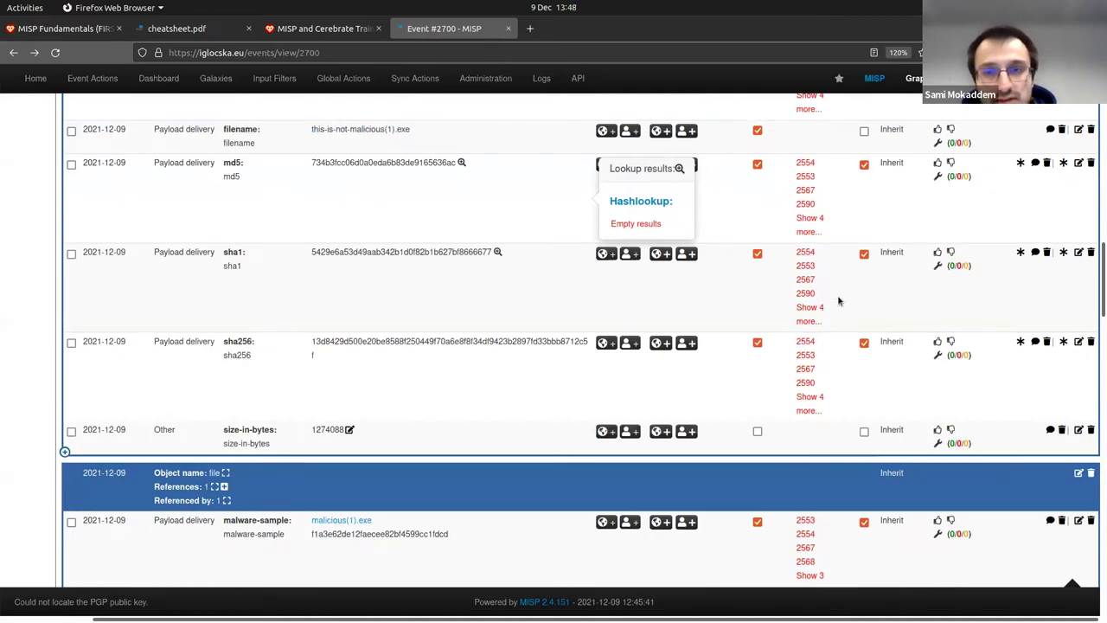
Review the IDS flags of the file objects and disable the IDS flag on the email object's from attribute
{"action": "scroll", "coordinate": [840, 301], "scroll_direction": "down", "scroll_amount": 4}
{"action": "scroll", "coordinate": [514, 352], "scroll_direction": "down", "scroll_amount": 12}
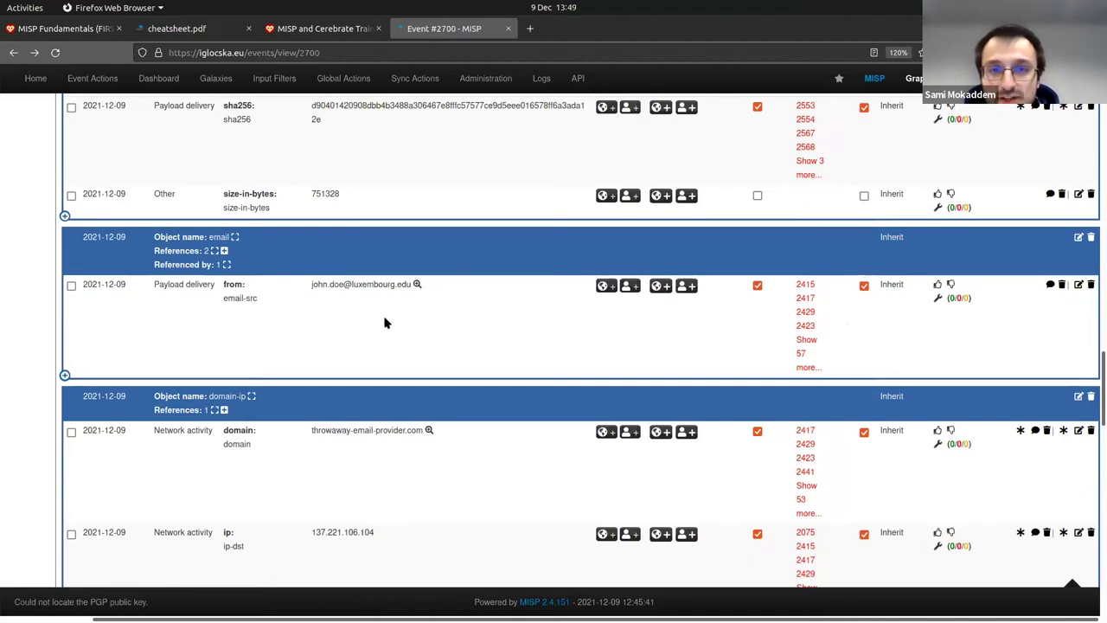
{"action": "scroll", "coordinate": [385, 323], "scroll_direction": "up", "scroll_amount": 1}
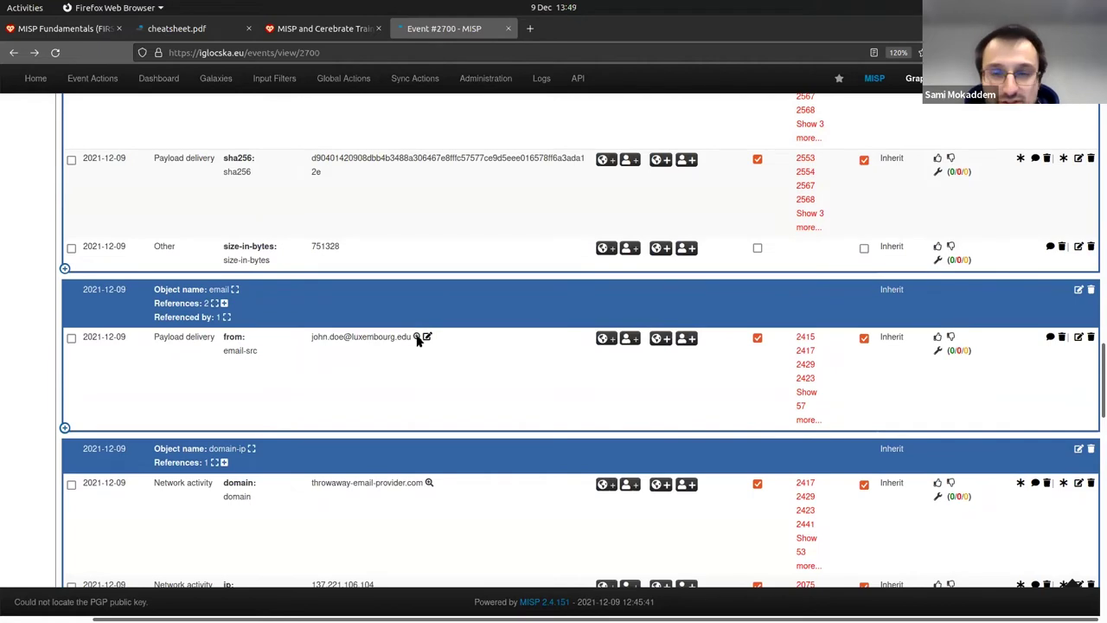
{"action": "scroll", "coordinate": [408, 340], "scroll_direction": "up", "scroll_amount": 1}
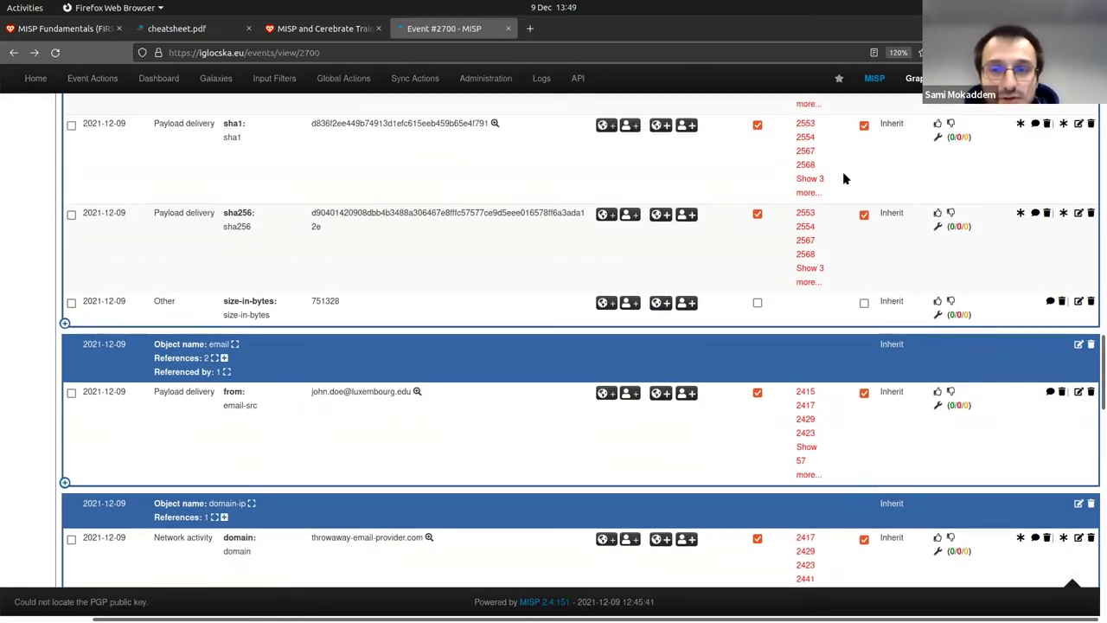
{"action": "scroll", "coordinate": [842, 222], "scroll_direction": "up", "scroll_amount": 2}
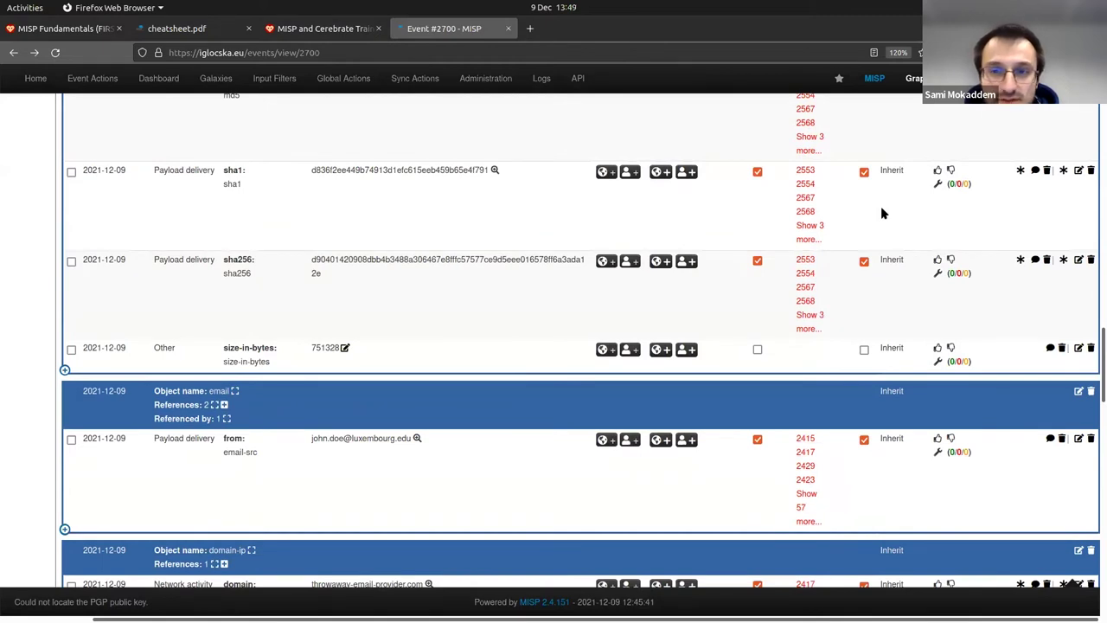
{"action": "scroll", "coordinate": [881, 213], "scroll_direction": "up", "scroll_amount": 3}
{"action": "scroll", "coordinate": [853, 370], "scroll_direction": "down", "scroll_amount": 5}
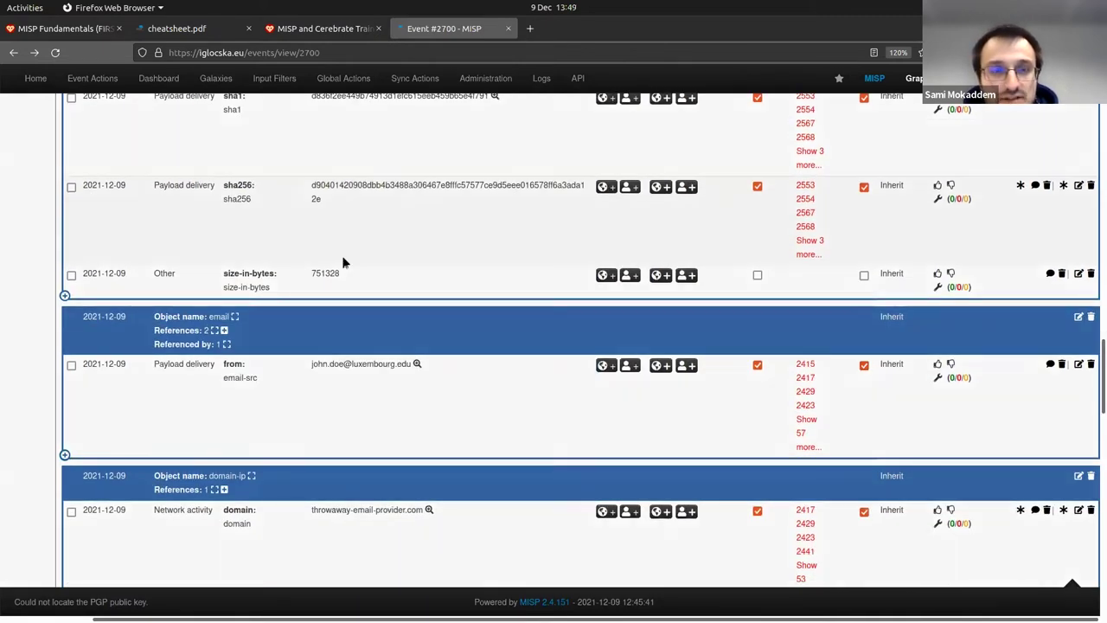
{"action": "scroll", "coordinate": [433, 256], "scroll_direction": "down", "scroll_amount": 6}
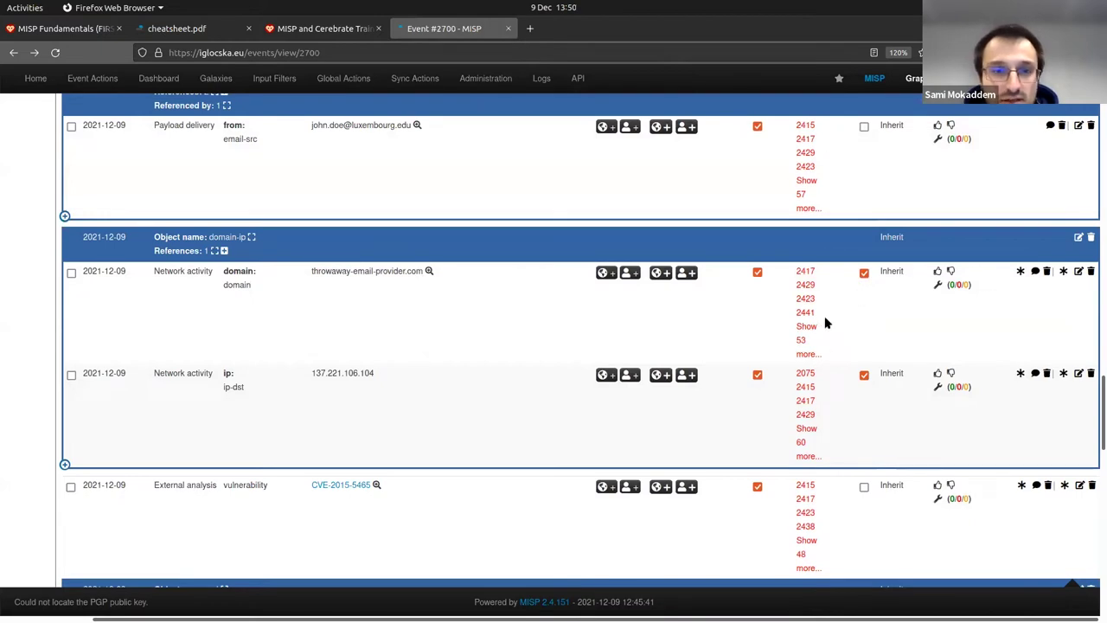
Review the IDS flags in the domain-ip, evilprovider.com url and person objects and the earlier attributes, and return to the event's galaxies
{"action": "scroll", "coordinate": [824, 320], "scroll_direction": "down", "scroll_amount": 1}
{"action": "scroll", "coordinate": [380, 243], "scroll_direction": "down", "scroll_amount": 5}
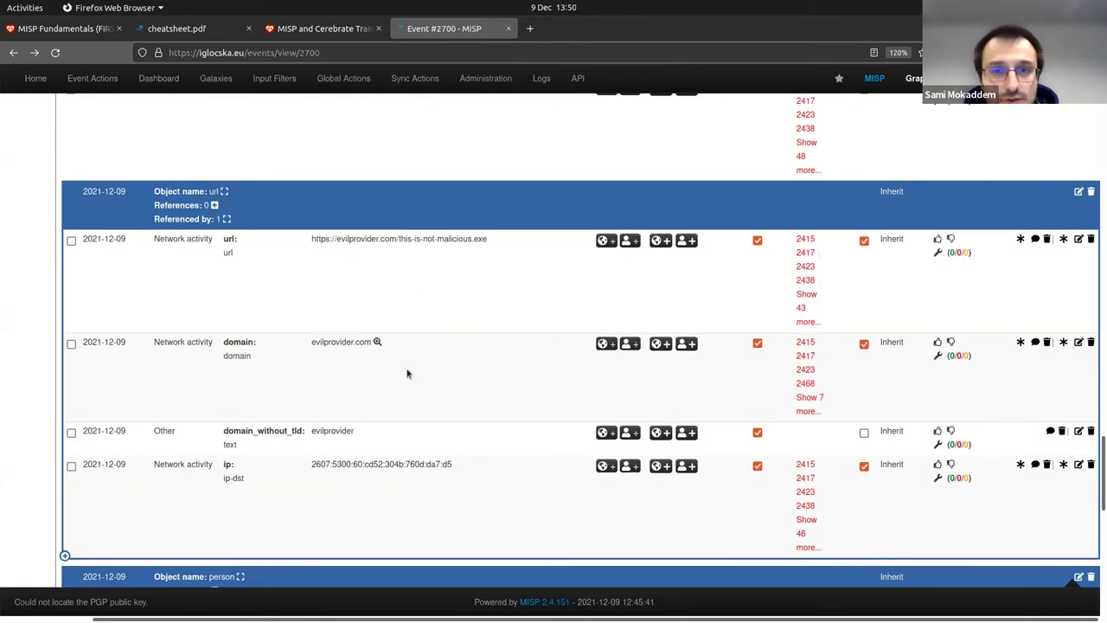
{"action": "scroll", "coordinate": [435, 309], "scroll_direction": "down", "scroll_amount": 5}
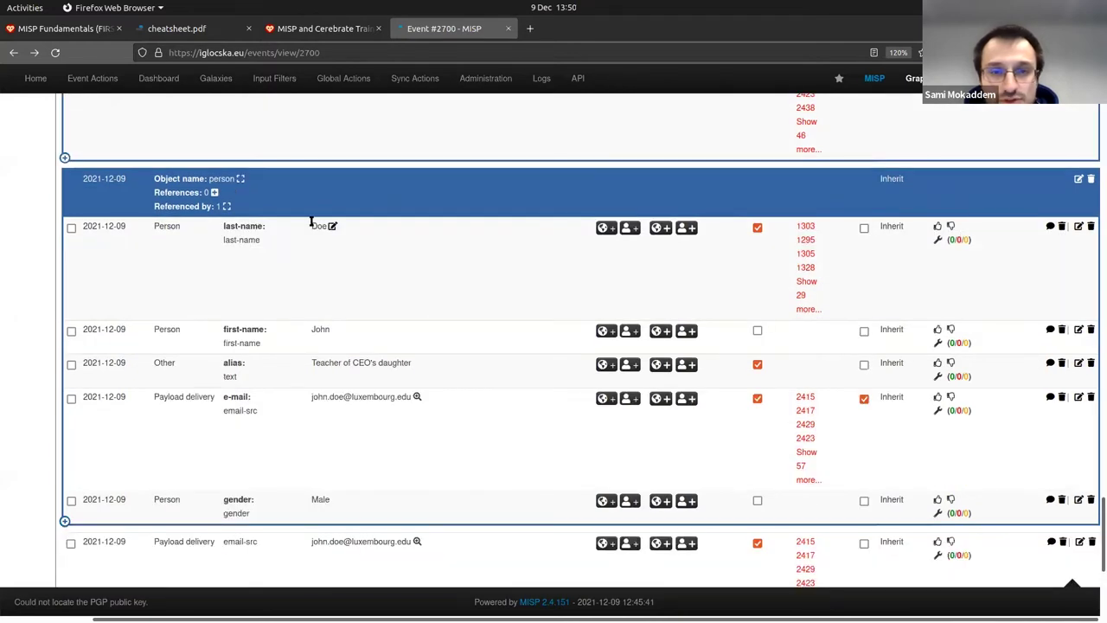
{"action": "scroll", "coordinate": [311, 222], "scroll_direction": "down", "scroll_amount": 1}
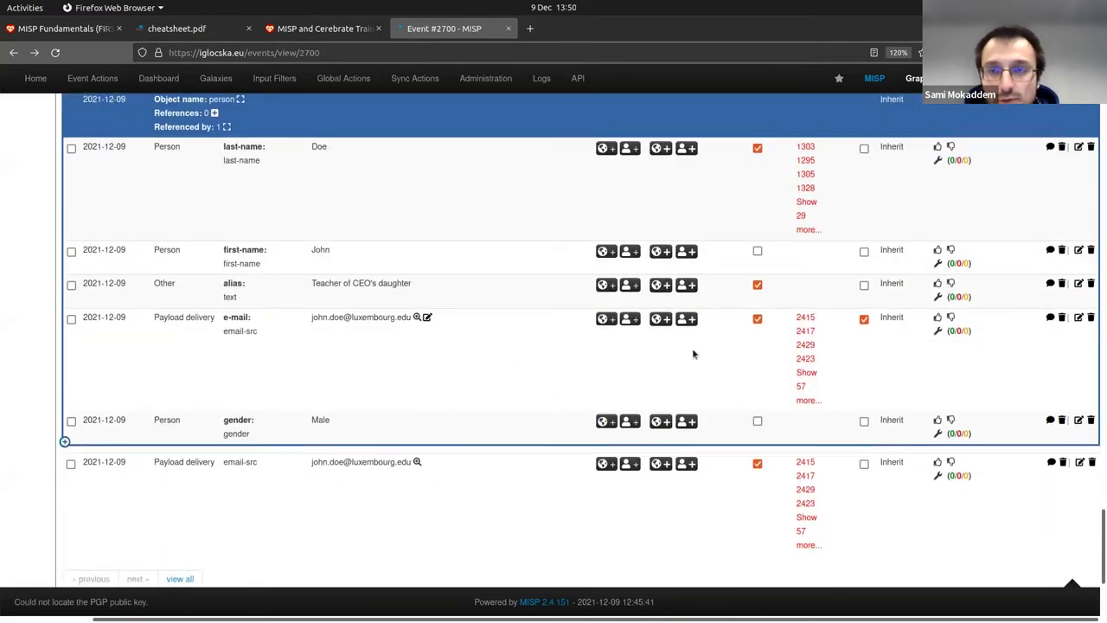
{"action": "scroll", "coordinate": [794, 294], "scroll_direction": "up", "scroll_amount": 10}
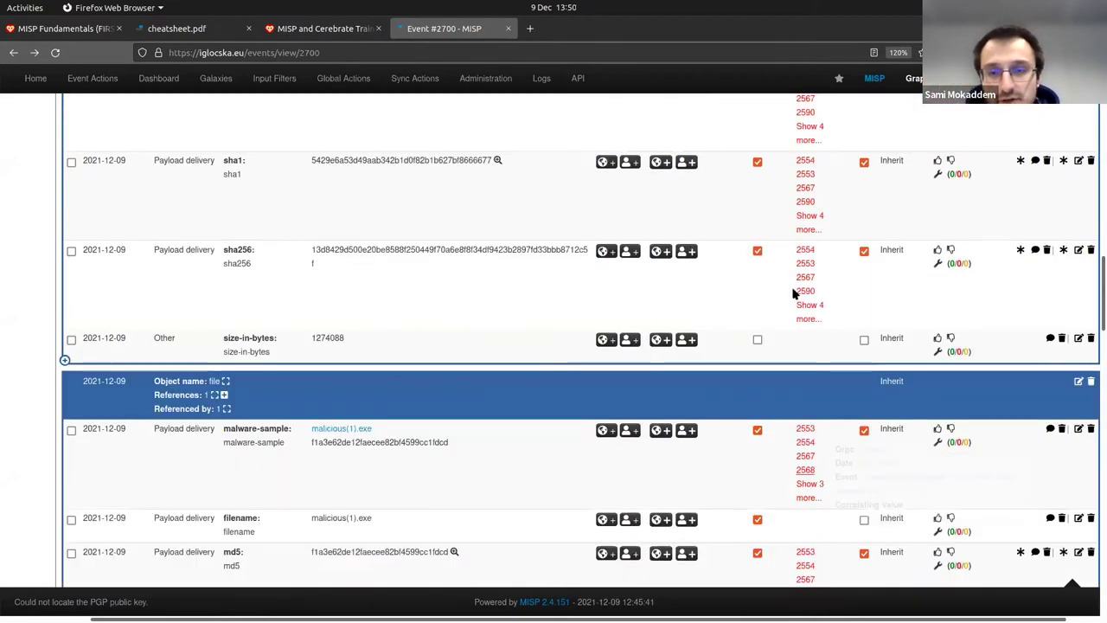
{"action": "scroll", "coordinate": [576, 264], "scroll_direction": "up", "scroll_amount": 5}
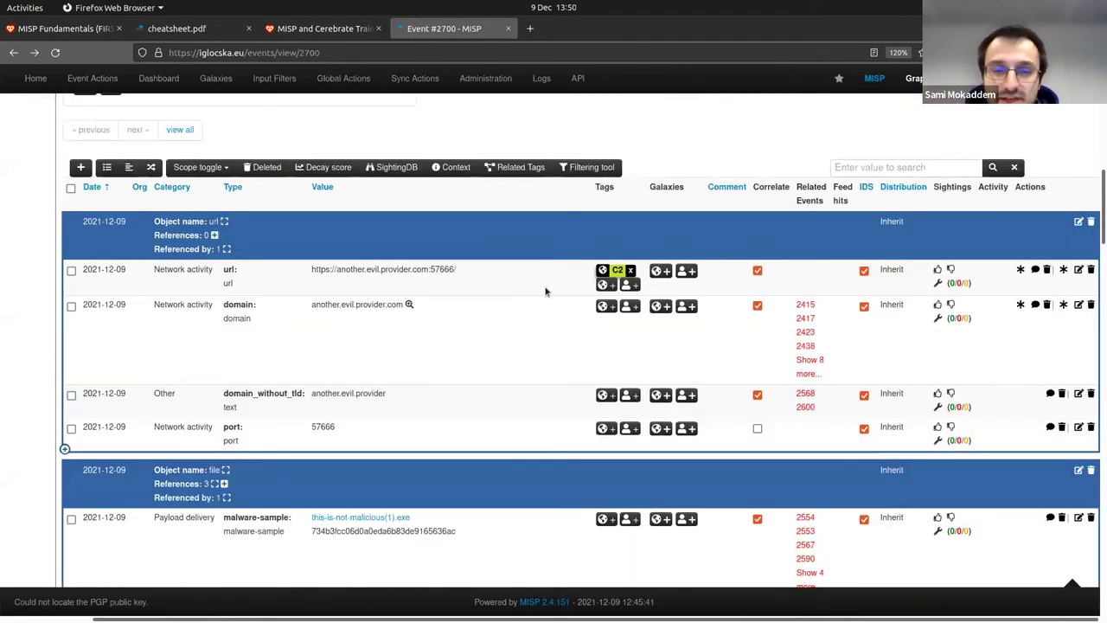
{"action": "scroll", "coordinate": [509, 310], "scroll_direction": "down", "scroll_amount": 2}
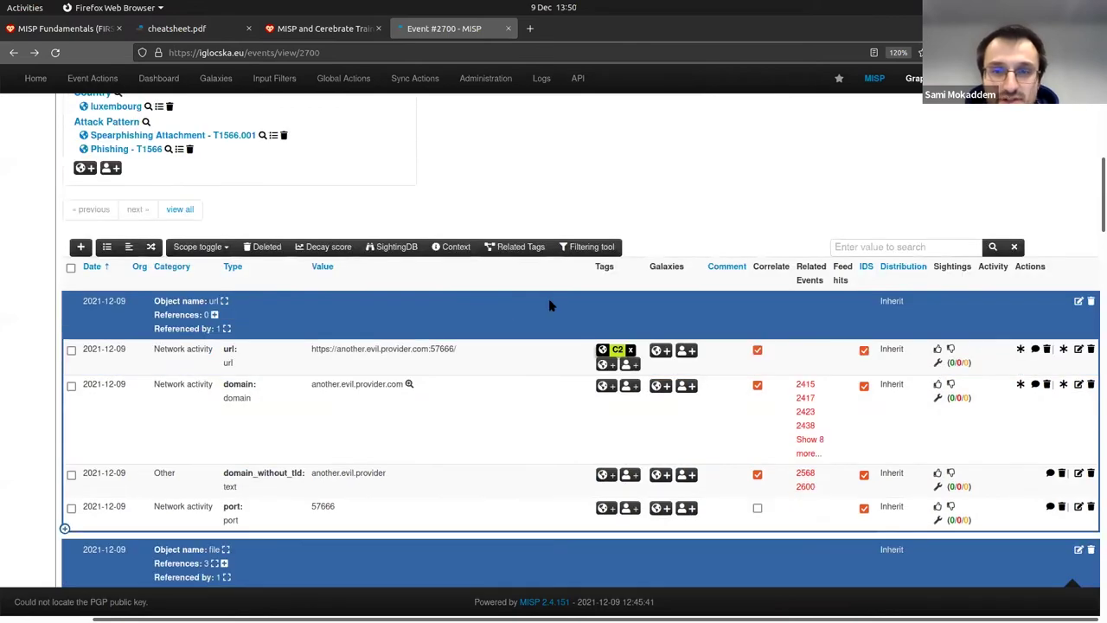
{"action": "scroll", "coordinate": [471, 225], "scroll_direction": "down", "scroll_amount": 5}
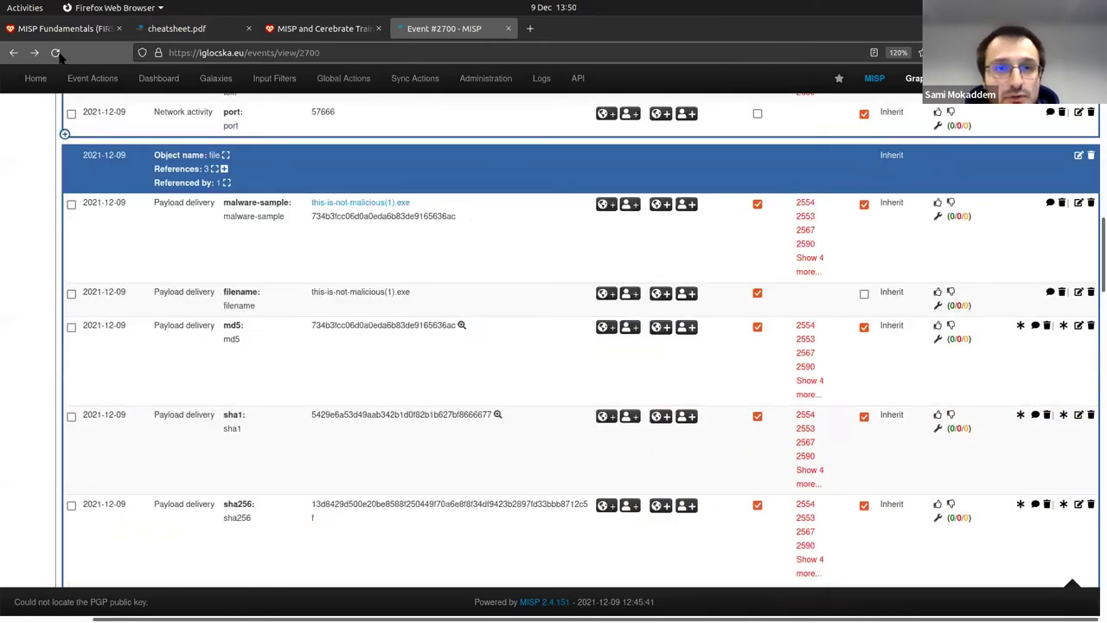
{"action": "scroll", "coordinate": [826, 171], "scroll_direction": "up", "scroll_amount": 10}
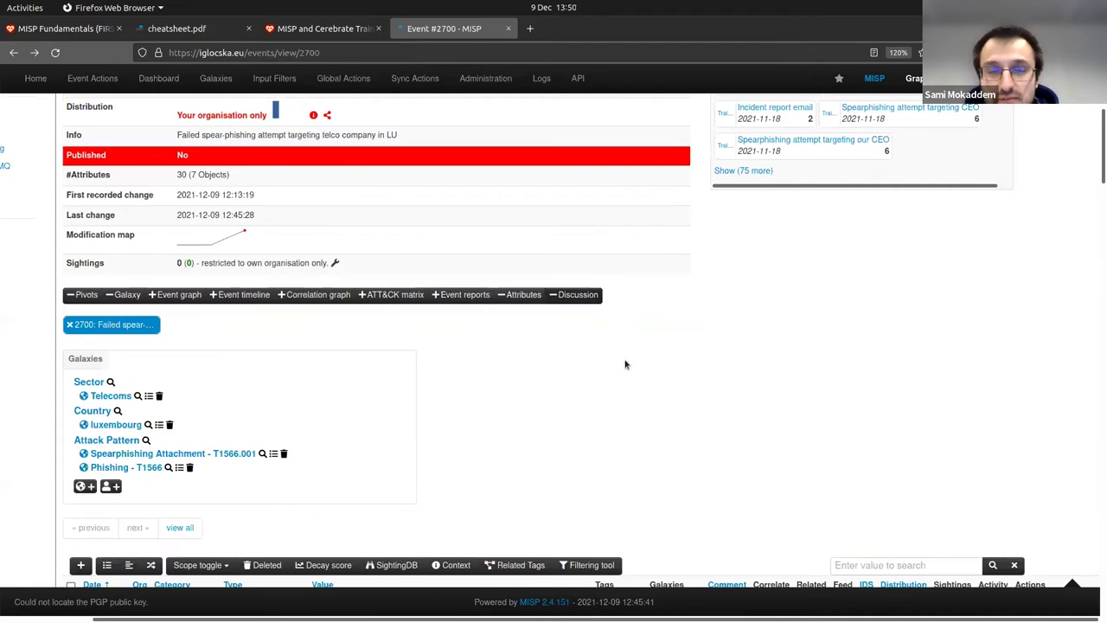
Reload the event and open its related event "Failed spear-phishing attempt targeting telco company in LU" dated 2021-11-25
{"action": "key", "text": "F5"}
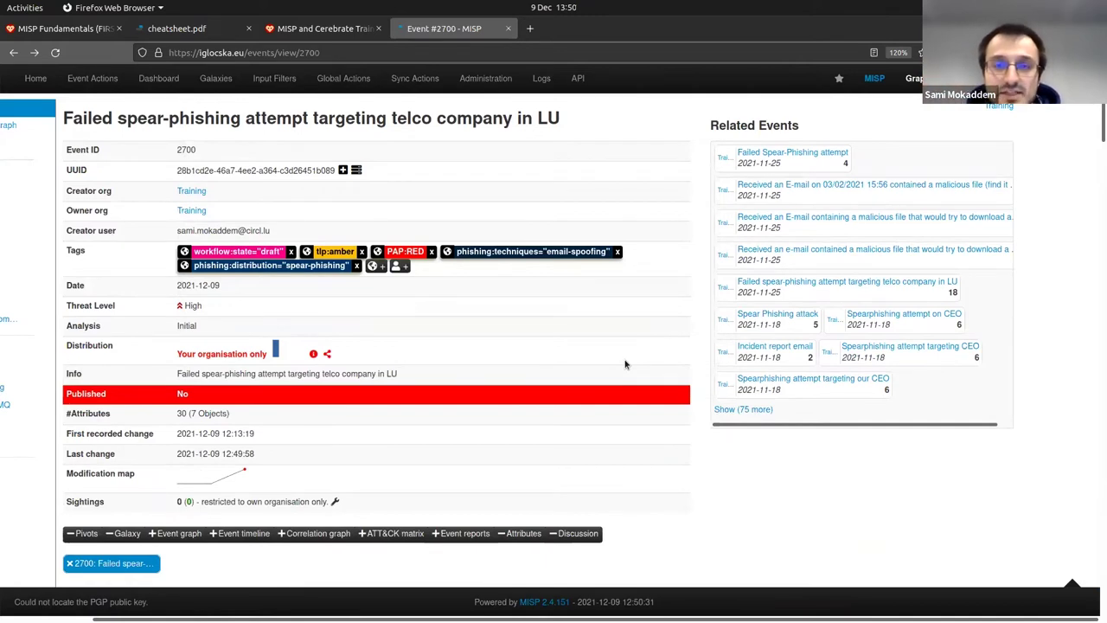
{"action": "scroll", "coordinate": [602, 329], "scroll_direction": "left", "scroll_amount": 1}
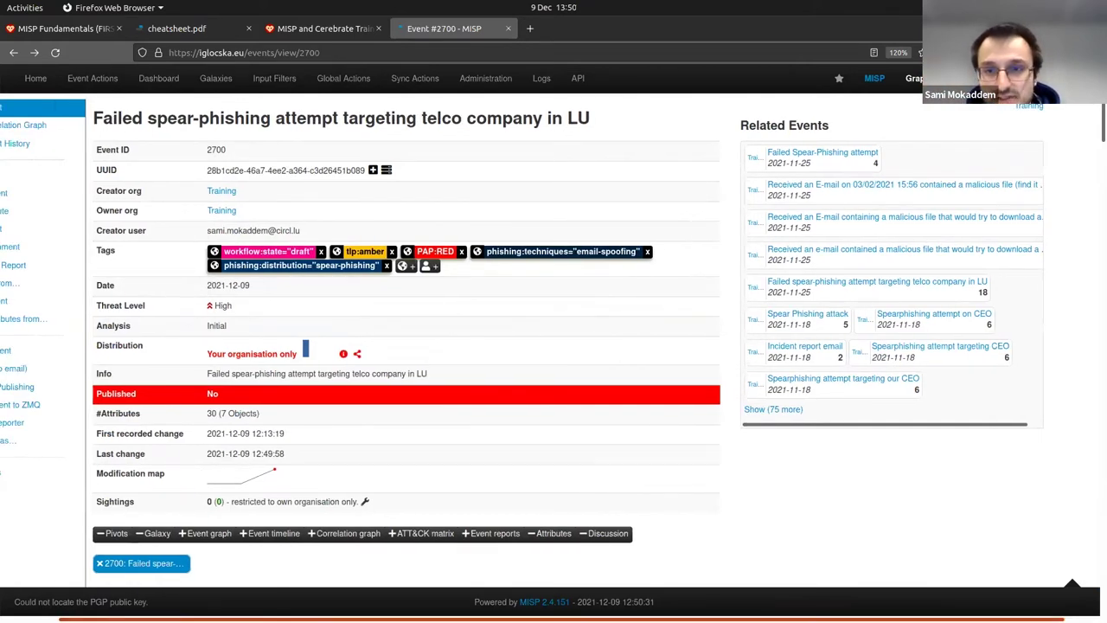
{"action": "scroll", "coordinate": [602, 330], "scroll_direction": "left", "scroll_amount": 1}
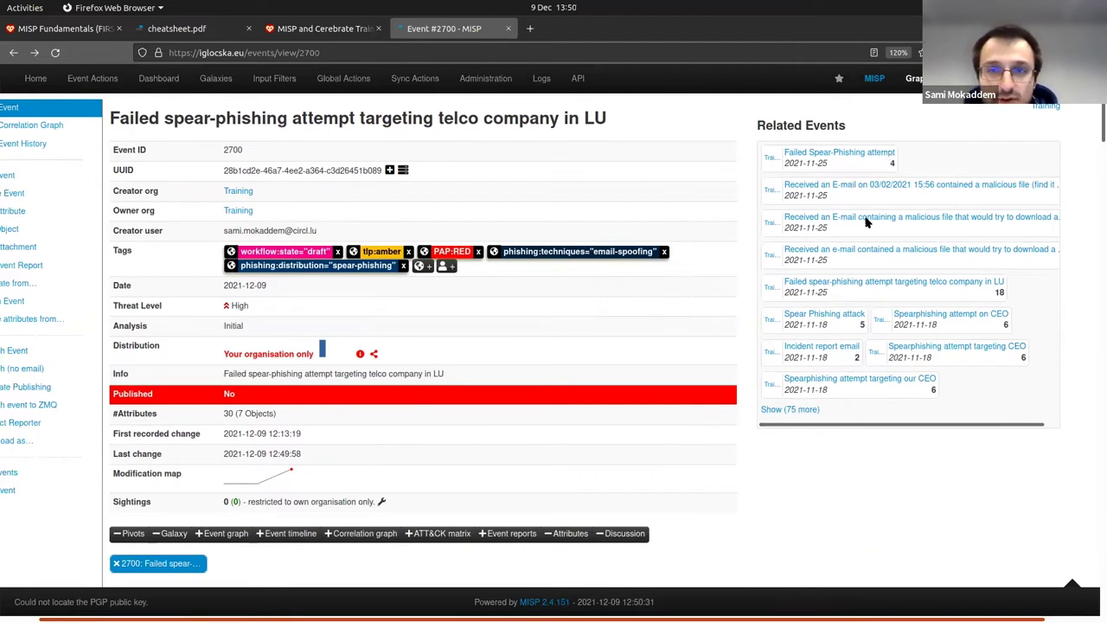
{"action": "scroll", "coordinate": [857, 289], "scroll_direction": "left", "scroll_amount": 1}
{"action": "left_click", "coordinate": [858, 285]}
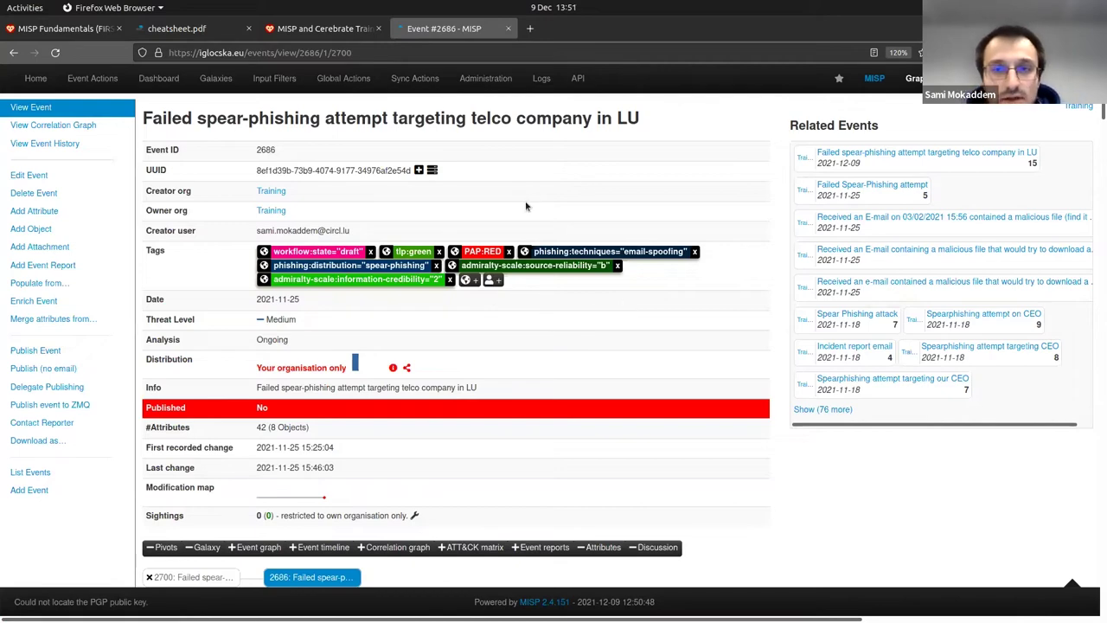
Check the related event's tags, galaxies and attributes and return to event 2700
{"action": "scroll", "coordinate": [644, 304], "scroll_direction": "down", "scroll_amount": 1}
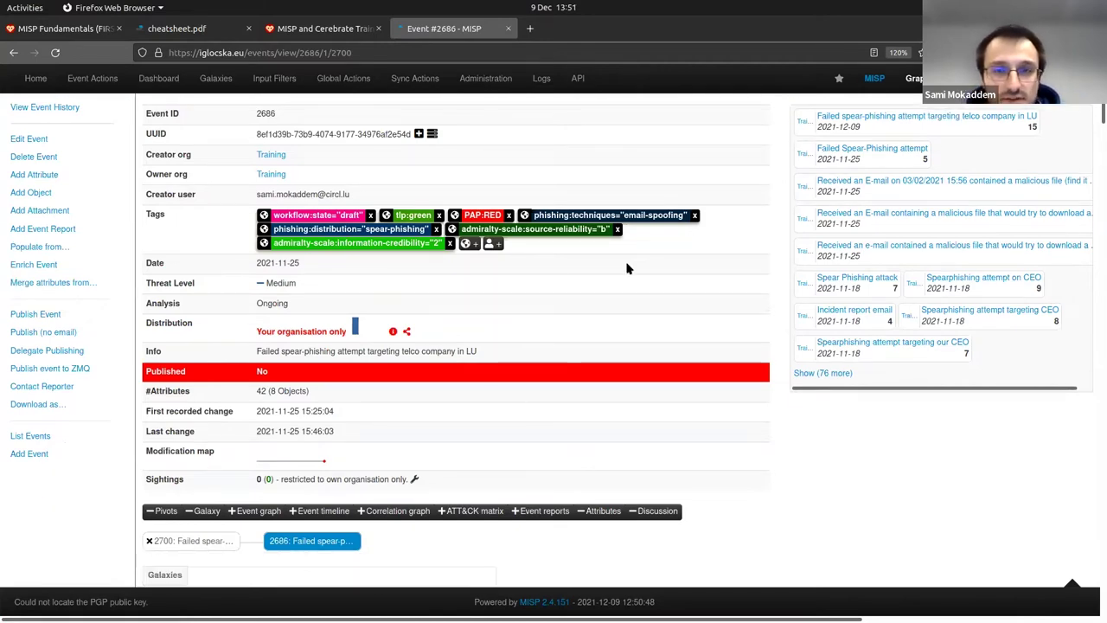
{"action": "scroll", "coordinate": [649, 288], "scroll_direction": "down", "scroll_amount": 5}
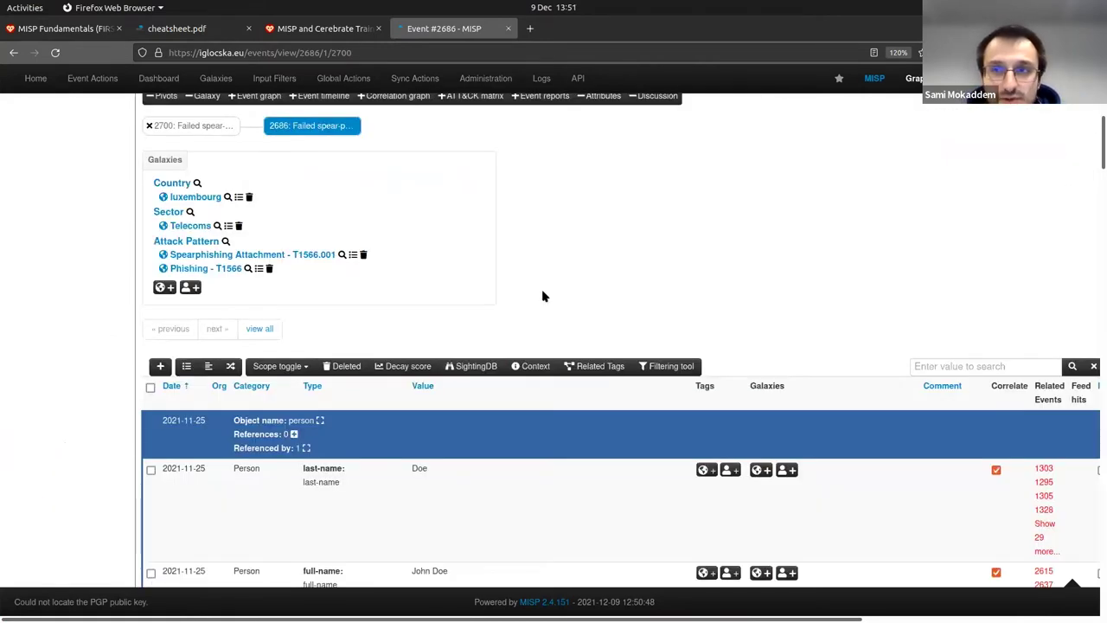
{"action": "scroll", "coordinate": [715, 167], "scroll_direction": "up", "scroll_amount": 4}
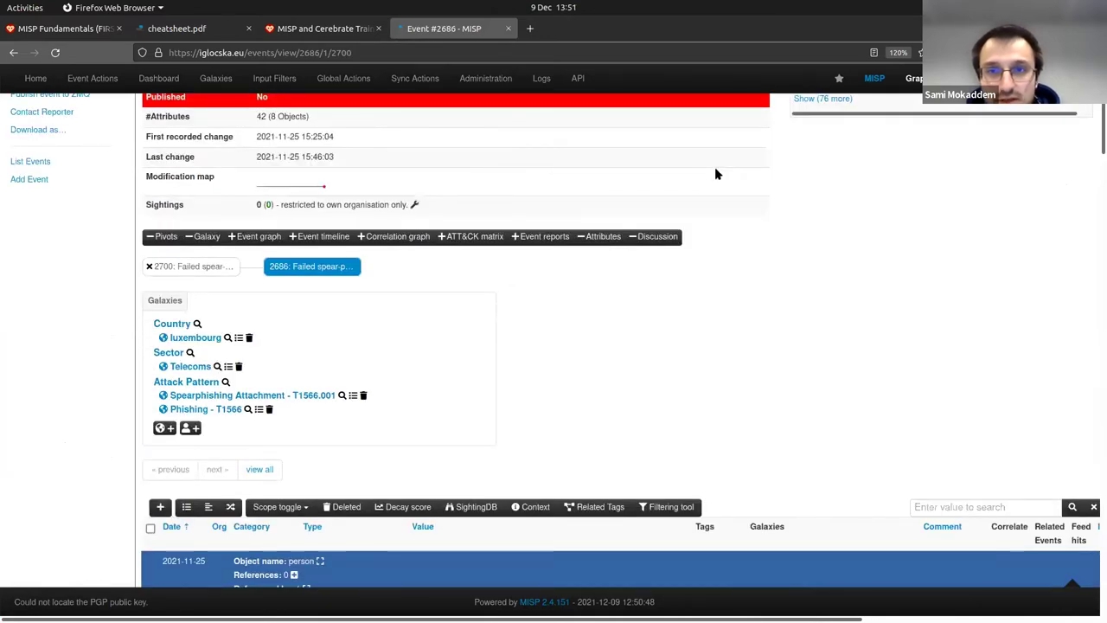
{"action": "scroll", "coordinate": [715, 167], "scroll_direction": "down", "scroll_amount": 8}
{"action": "key", "text": "alt+Left"}
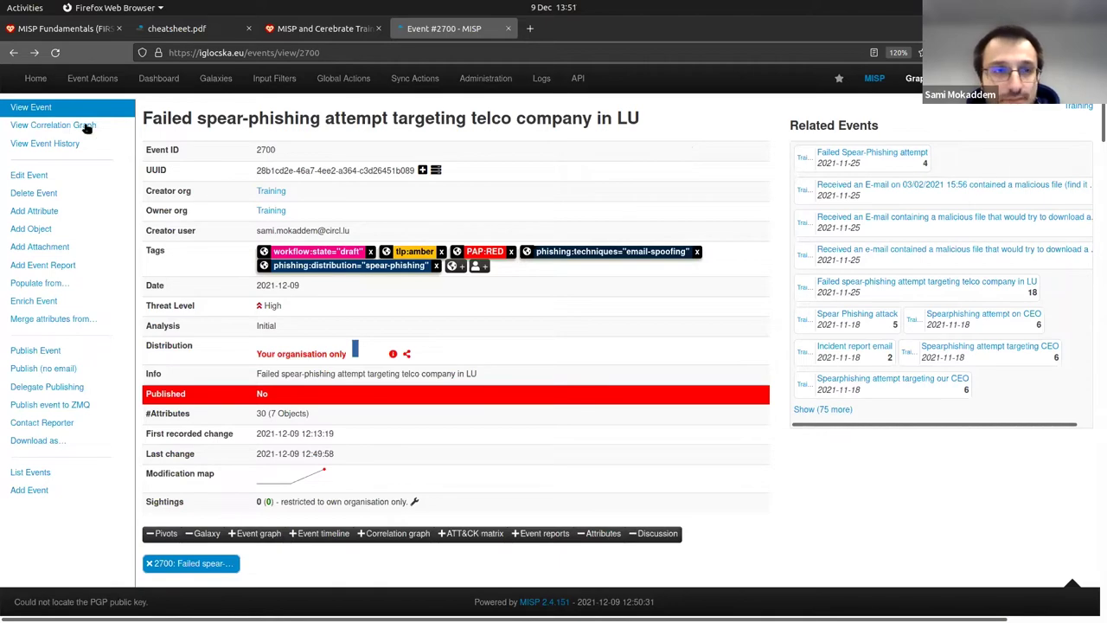
Open the correlation graph of event 2700 and inspect the nodes of the event and the luxembourg galaxy
{"action": "key", "text": "alt+Left"}
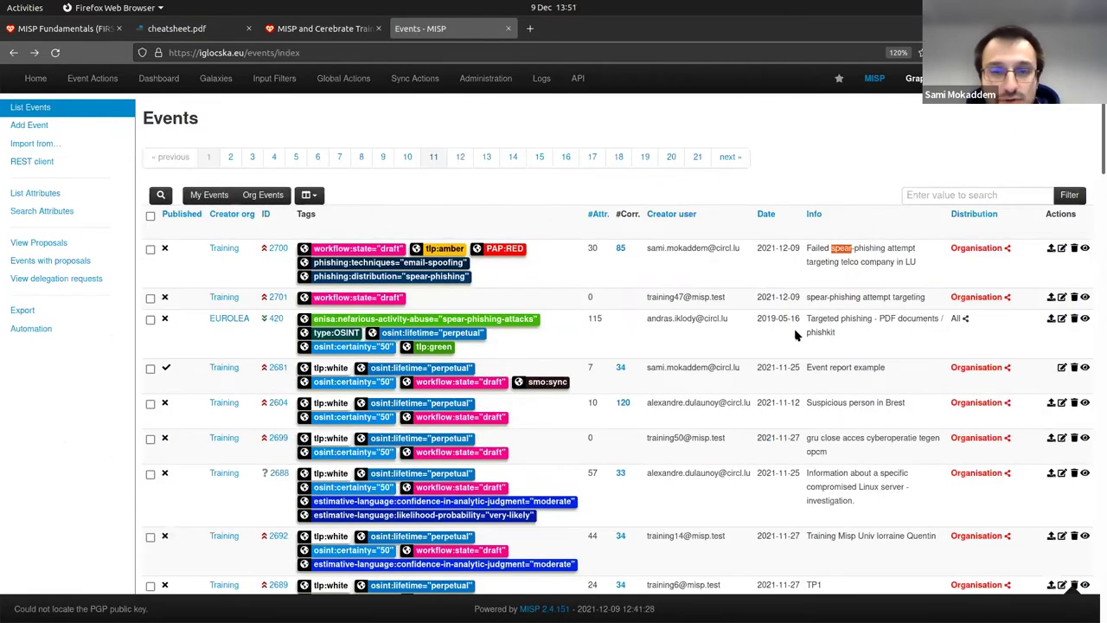
{"action": "left_click", "coordinate": [908, 263]}
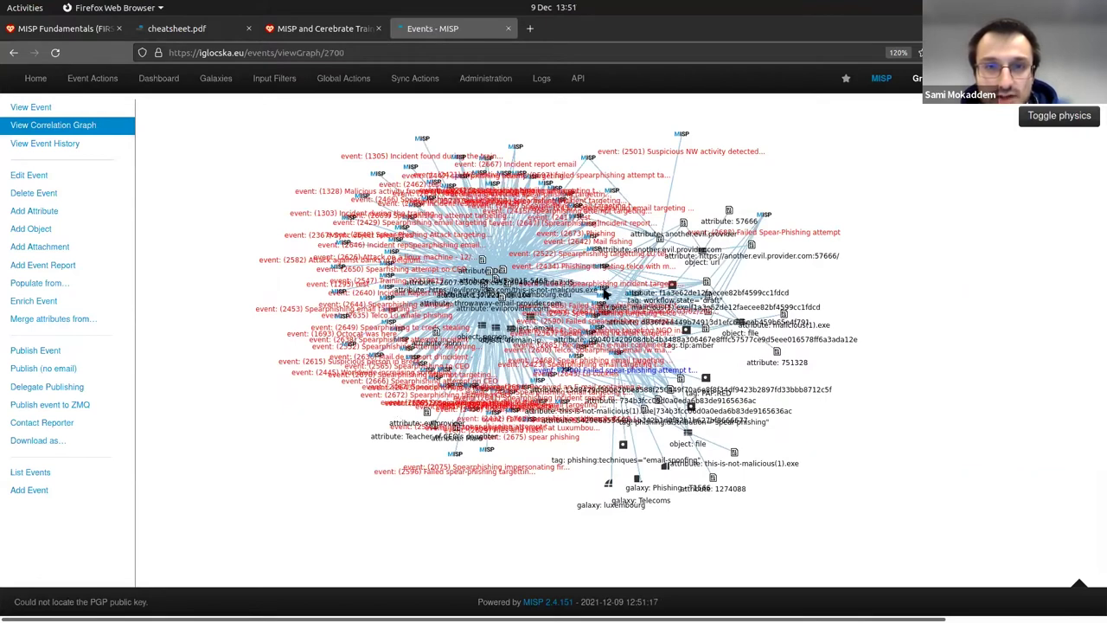
{"action": "left_click", "coordinate": [648, 203]}
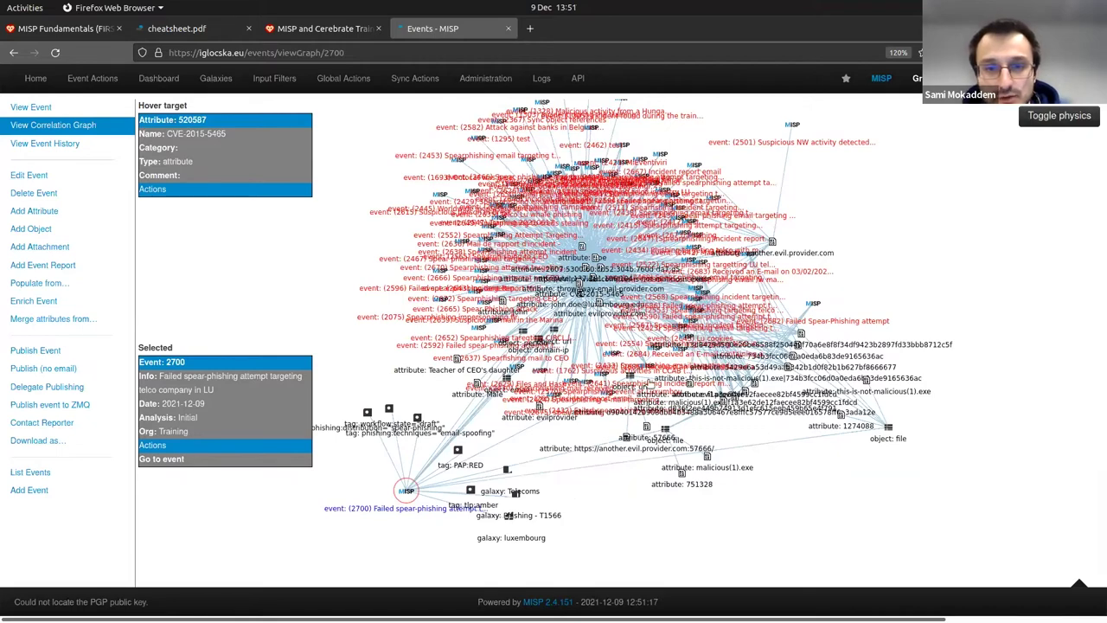
{"action": "left_click", "coordinate": [647, 423]}
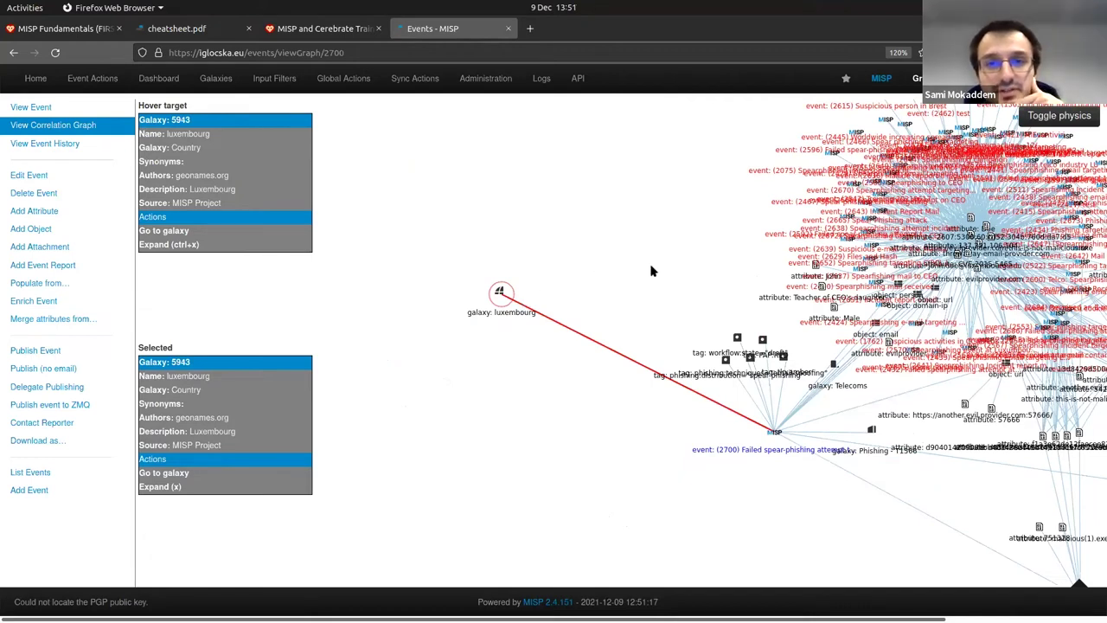
Log back in to MISP and inspect the Telecoms galaxy node in the event's correlation graph
{"action": "left_click", "coordinate": [594, 373]}
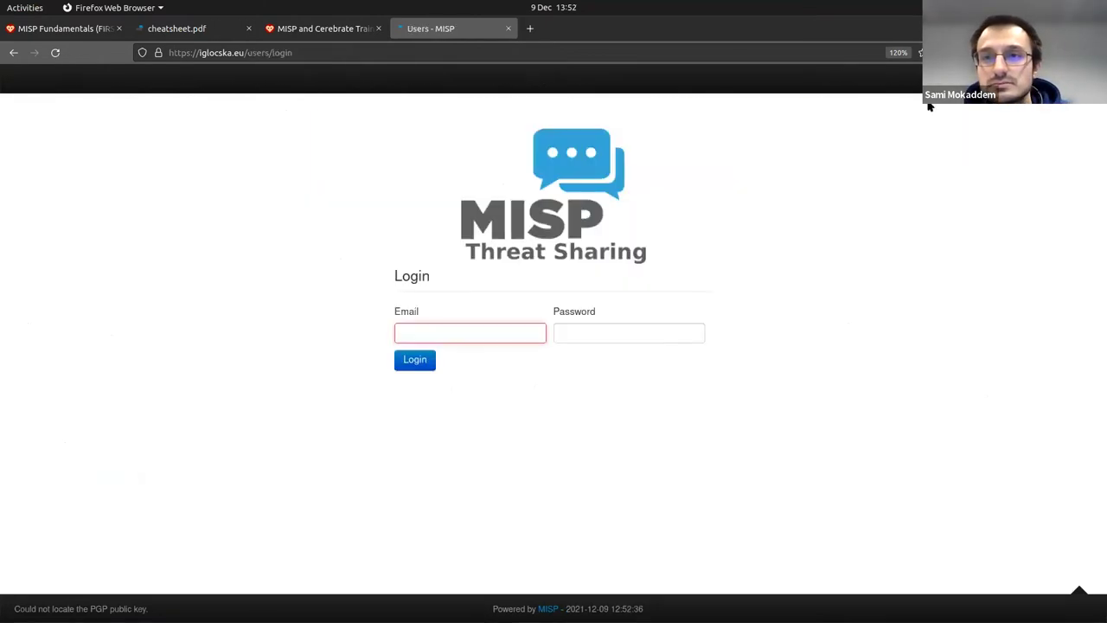
{"action": "left_click", "coordinate": [414, 359]}
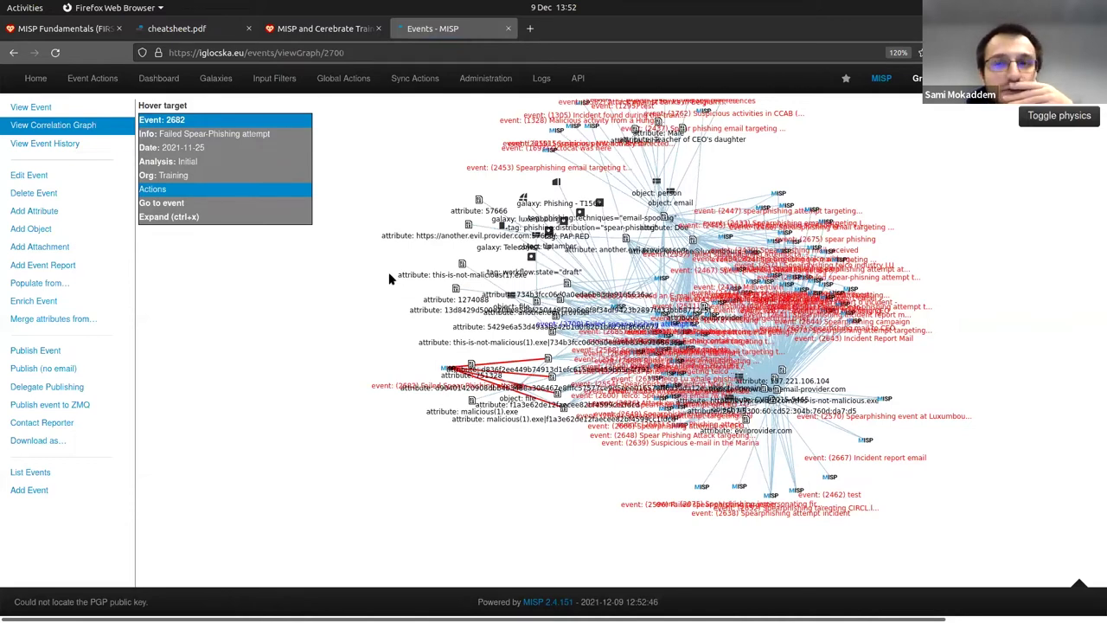
{"action": "left_click", "coordinate": [452, 287]}
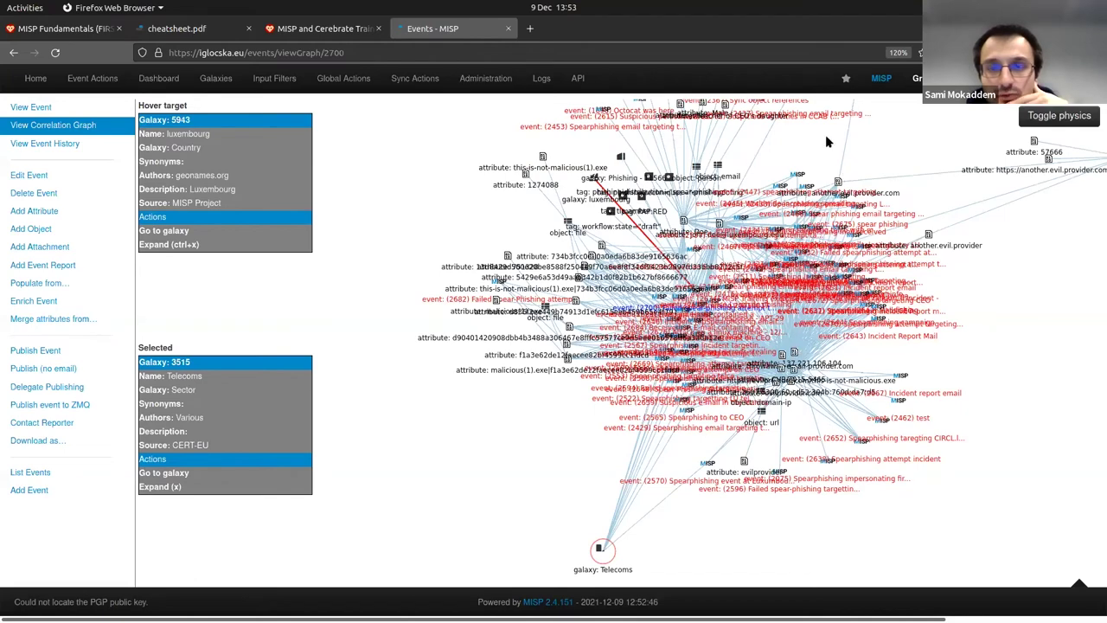
Return to event 2700 and re-enable correlation for the port attribute 57666 of the another.evil.provider.com url object
{"action": "key", "text": "alt+Left"}
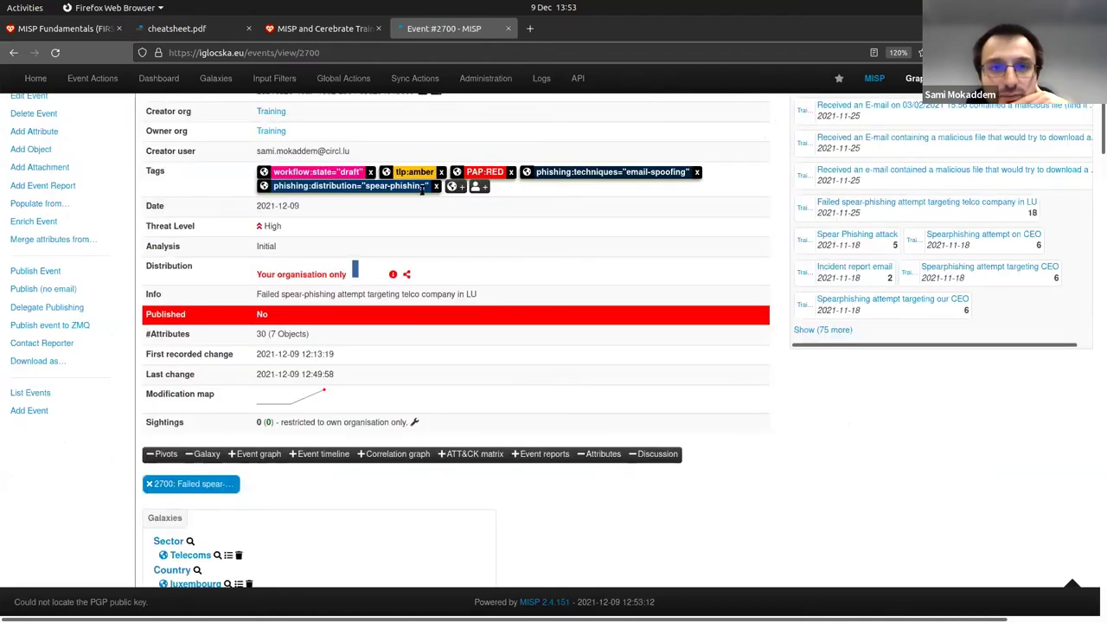
{"action": "scroll", "coordinate": [517, 194], "scroll_direction": "down", "scroll_amount": 10}
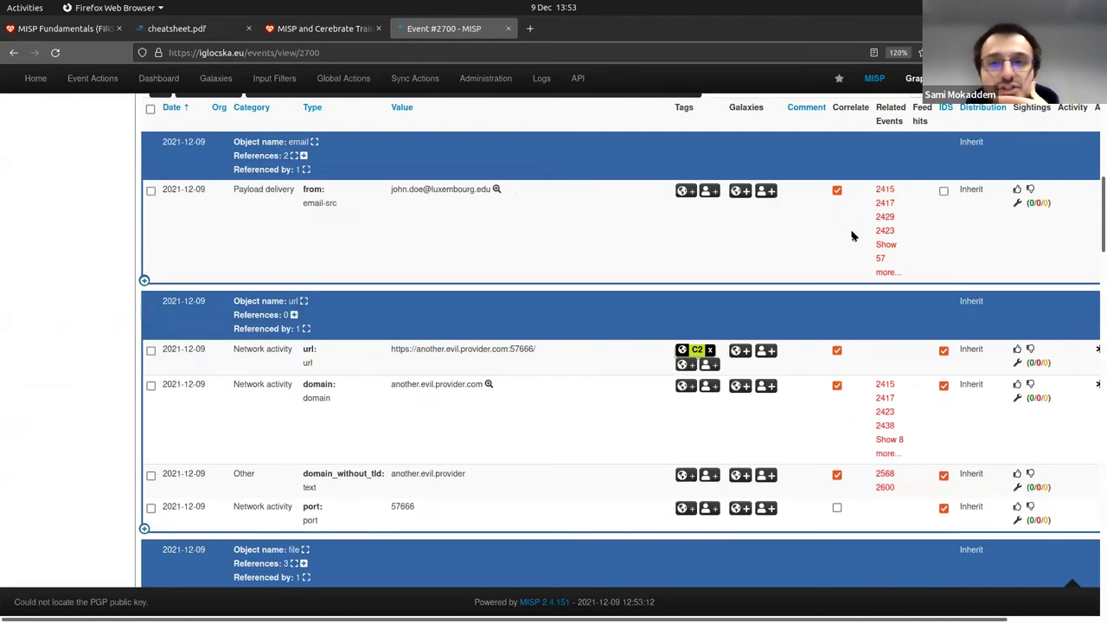
{"action": "scroll", "coordinate": [867, 261], "scroll_direction": "down", "scroll_amount": 1}
{"action": "scroll", "coordinate": [867, 261], "scroll_direction": "down", "scroll_amount": 2}
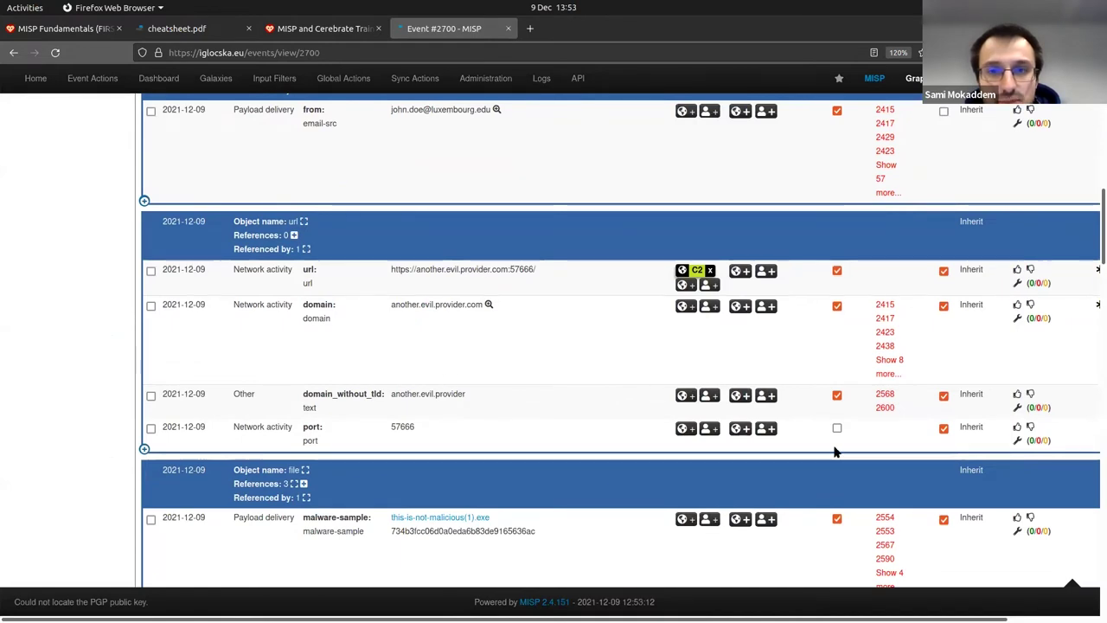
{"action": "scroll", "coordinate": [853, 333], "scroll_direction": "down", "scroll_amount": 1}
{"action": "scroll", "coordinate": [853, 333], "scroll_direction": "down", "scroll_amount": 1}
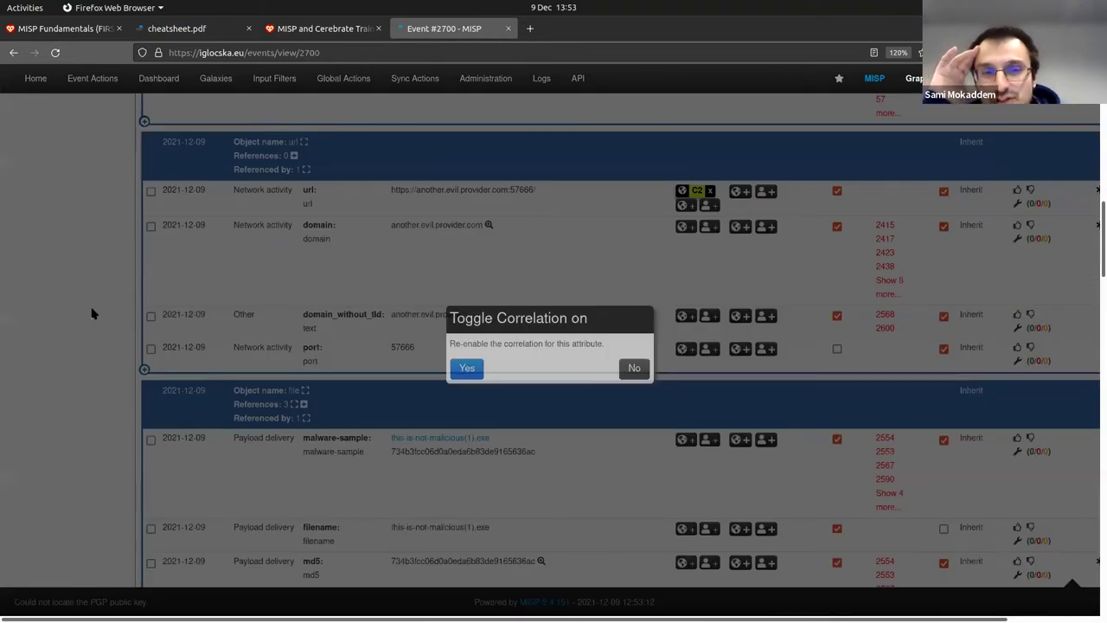
{"action": "key", "text": "Return"}
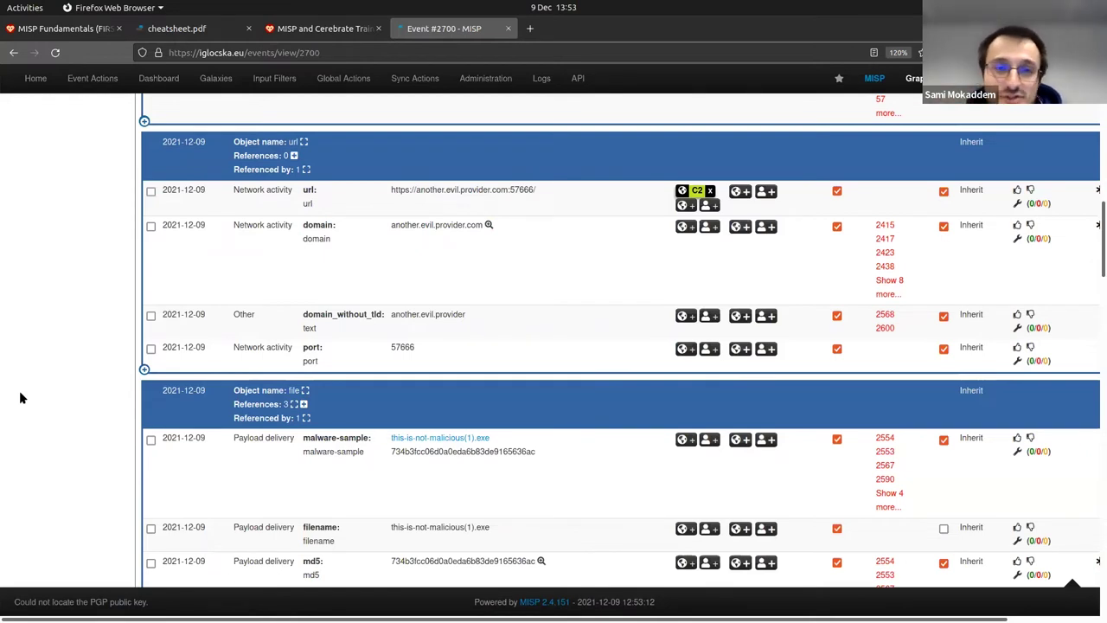
{"action": "scroll", "coordinate": [52, 329], "scroll_direction": "down", "scroll_amount": 1}
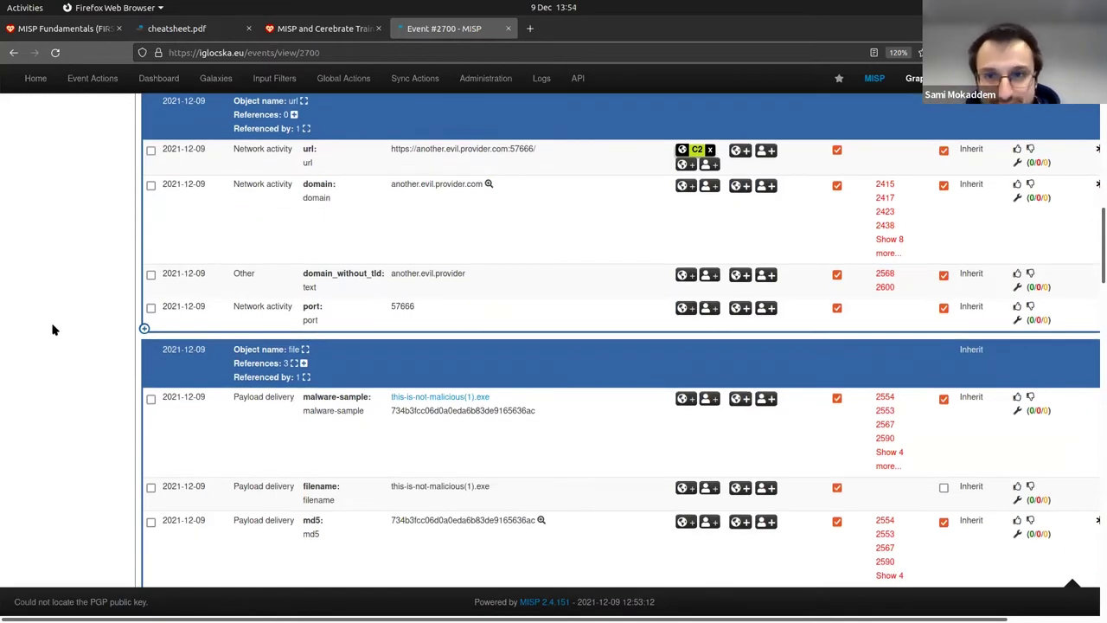
Review the correlation and IDS flags of the this-is-not-malicious(1).exe and malicious(1).exe file objects in event 2700
{"action": "scroll", "coordinate": [53, 330], "scroll_direction": "down", "scroll_amount": 1}
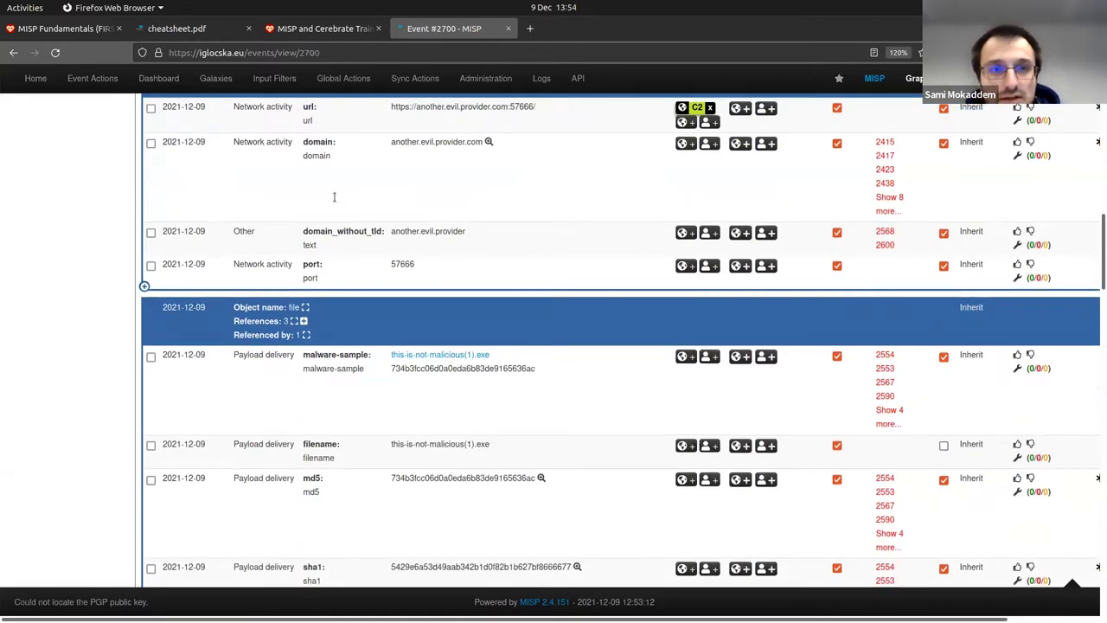
{"action": "scroll", "coordinate": [828, 208], "scroll_direction": "down", "scroll_amount": 4}
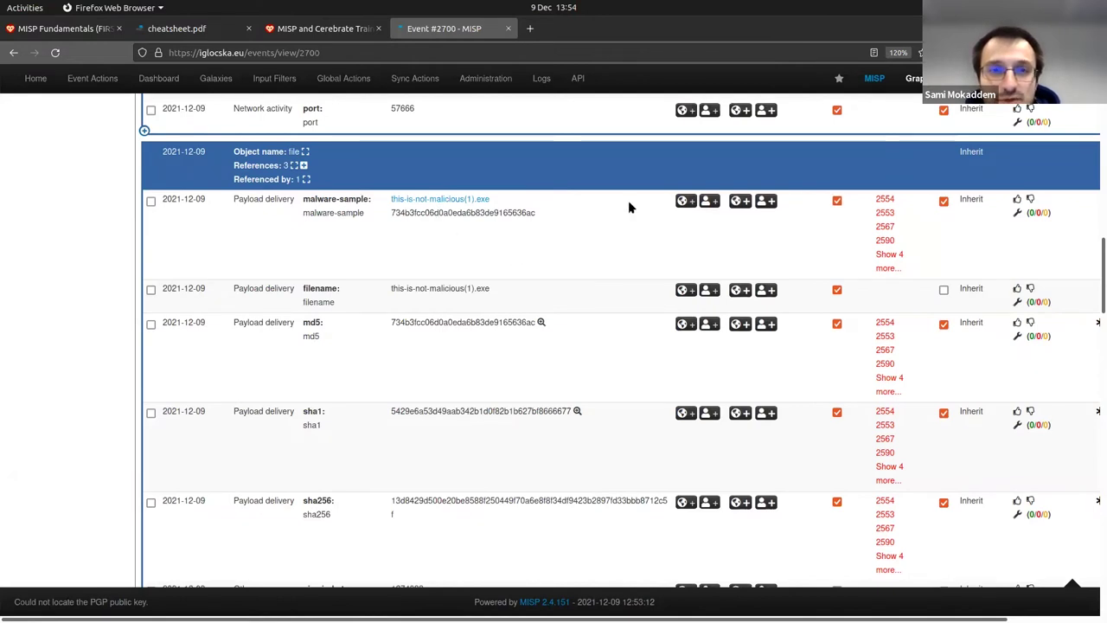
{"action": "scroll", "coordinate": [477, 192], "scroll_direction": "down", "scroll_amount": 1}
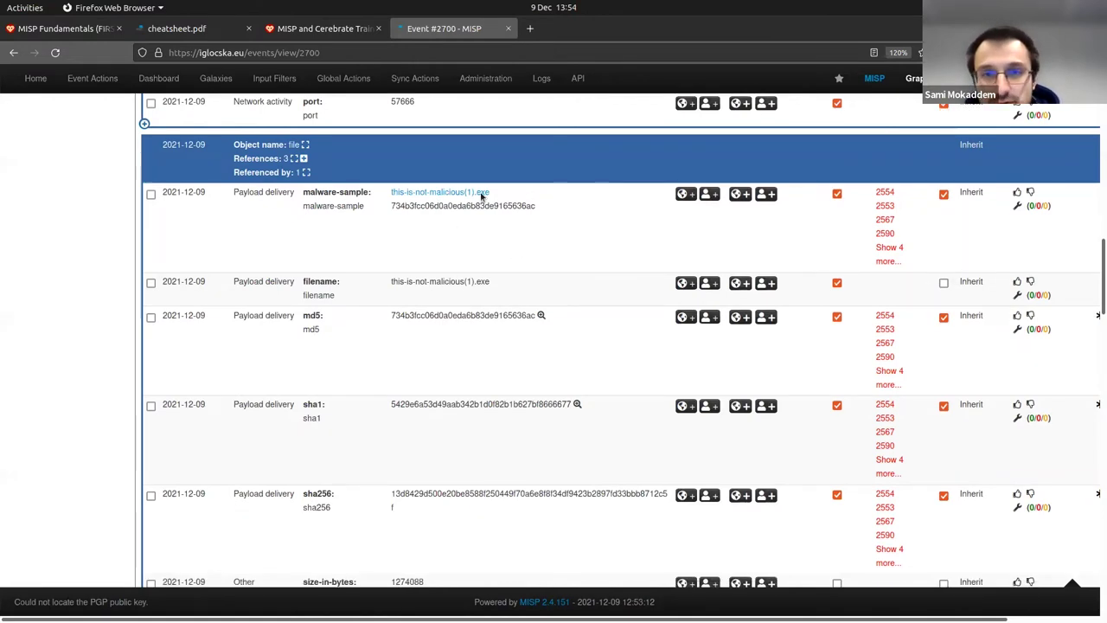
{"action": "scroll", "coordinate": [475, 276], "scroll_direction": "down", "scroll_amount": 1}
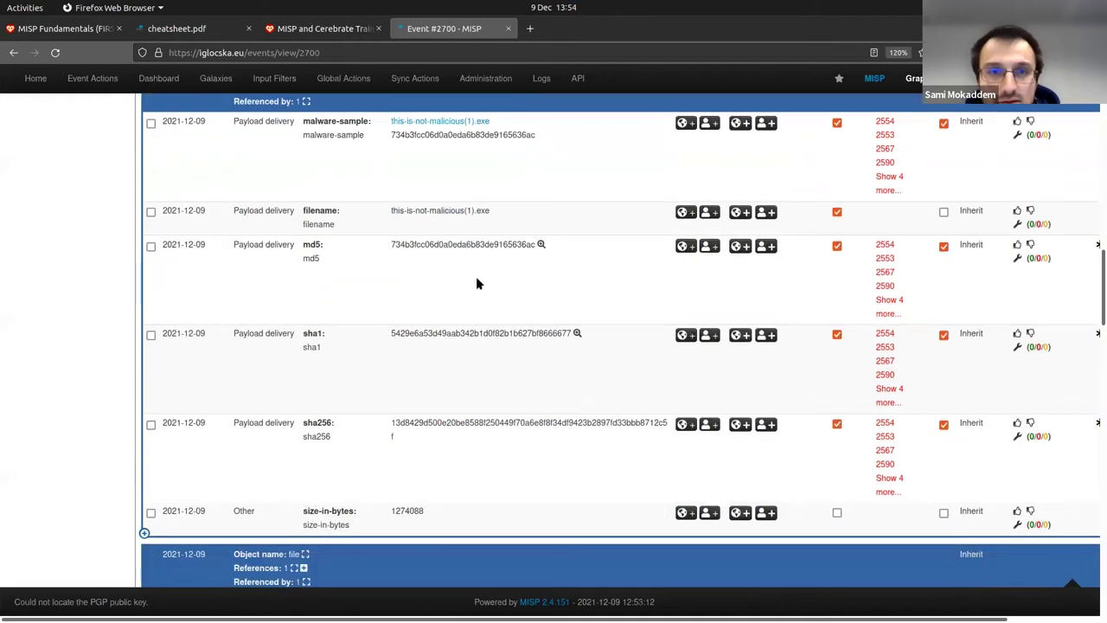
{"action": "scroll", "coordinate": [406, 216], "scroll_direction": "down", "scroll_amount": 2}
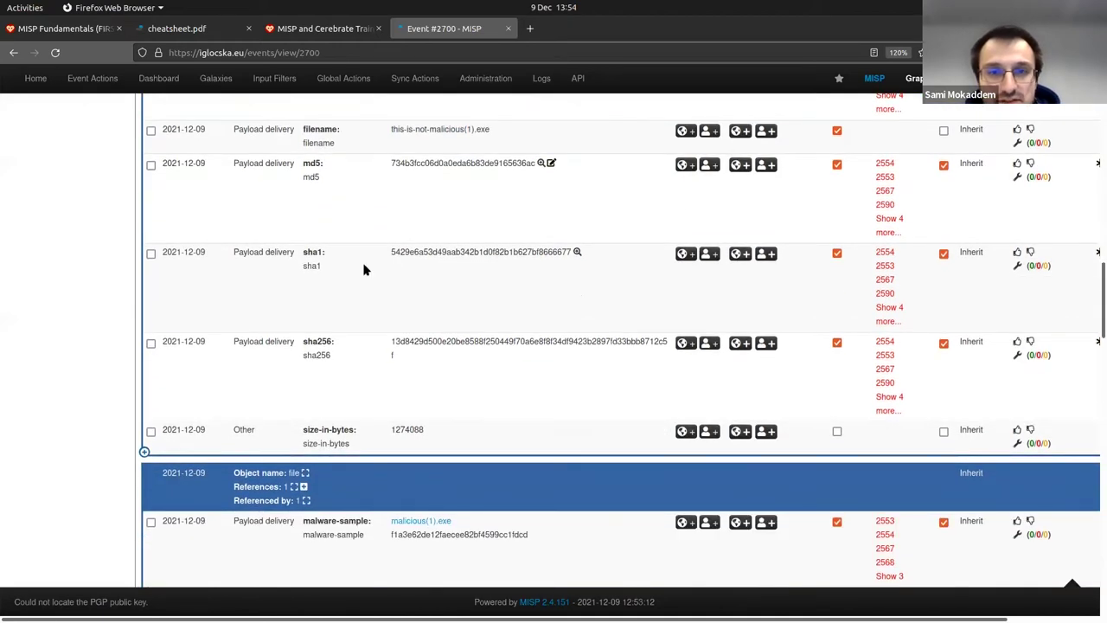
{"action": "scroll", "coordinate": [458, 244], "scroll_direction": "down", "scroll_amount": 7}
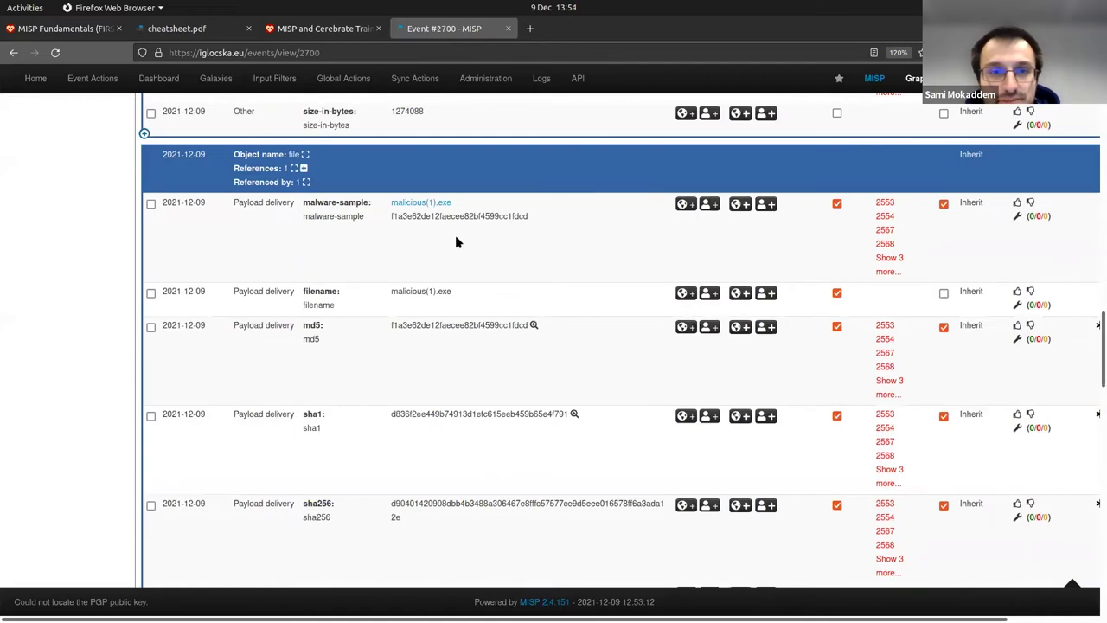
{"action": "scroll", "coordinate": [458, 242], "scroll_direction": "down", "scroll_amount": 5}
Review the correlation and IDS flags of the domain-ip object, the CVE-2015-5465 attribute, and the evilprovider.com url and person objects
{"action": "scroll", "coordinate": [471, 246], "scroll_direction": "down", "scroll_amount": 6}
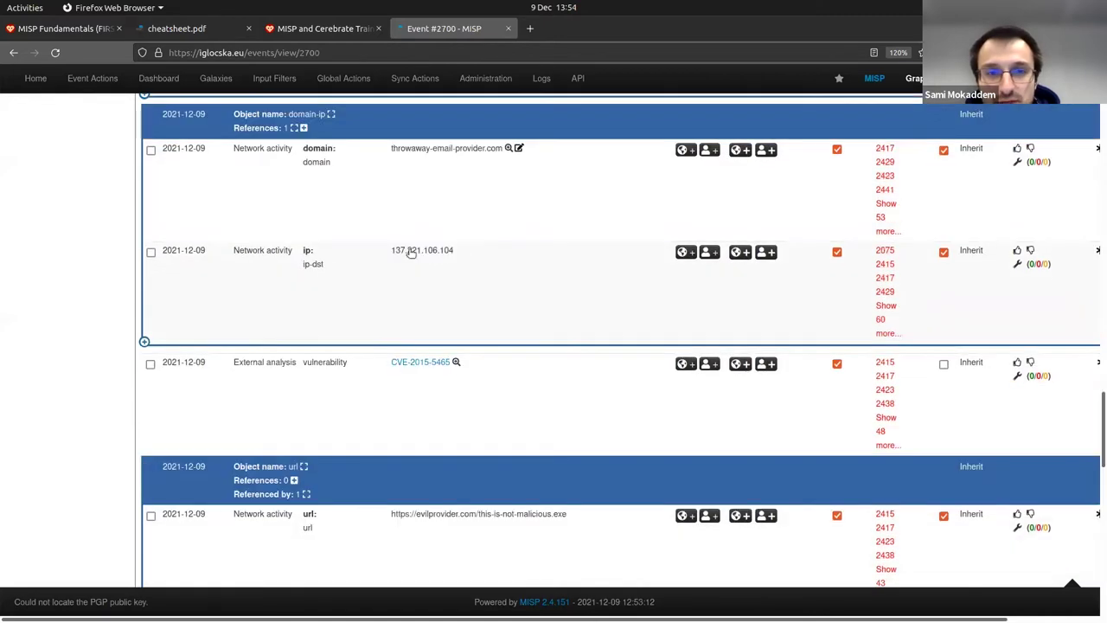
{"action": "scroll", "coordinate": [633, 363], "scroll_direction": "down", "scroll_amount": 2}
{"action": "scroll", "coordinate": [632, 363], "scroll_direction": "up", "scroll_amount": 2}
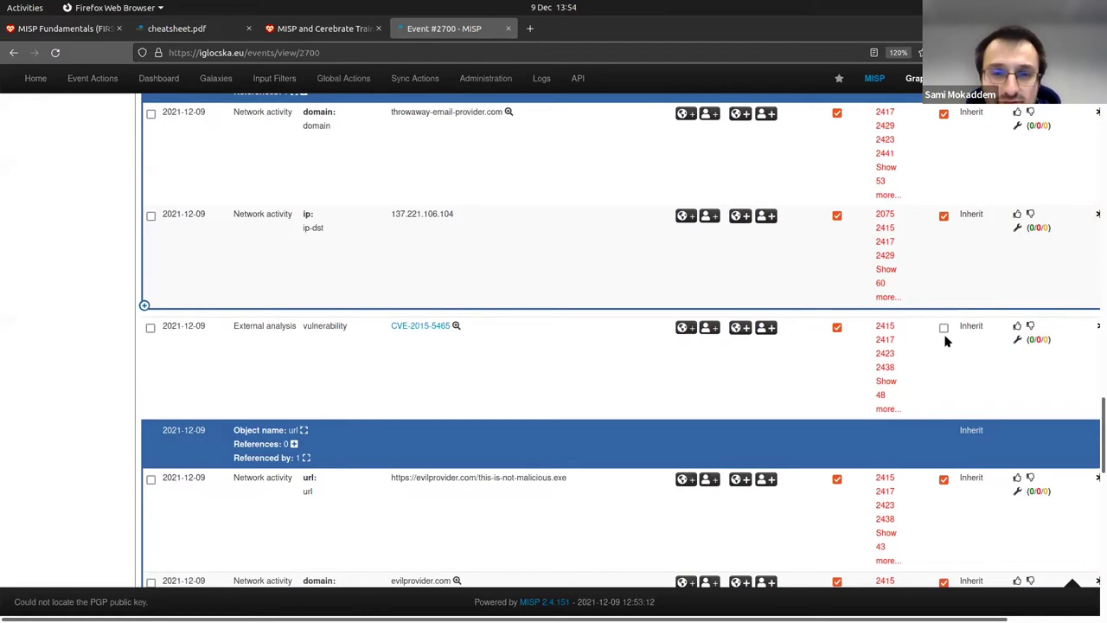
{"action": "scroll", "coordinate": [545, 325], "scroll_direction": "down", "scroll_amount": 3}
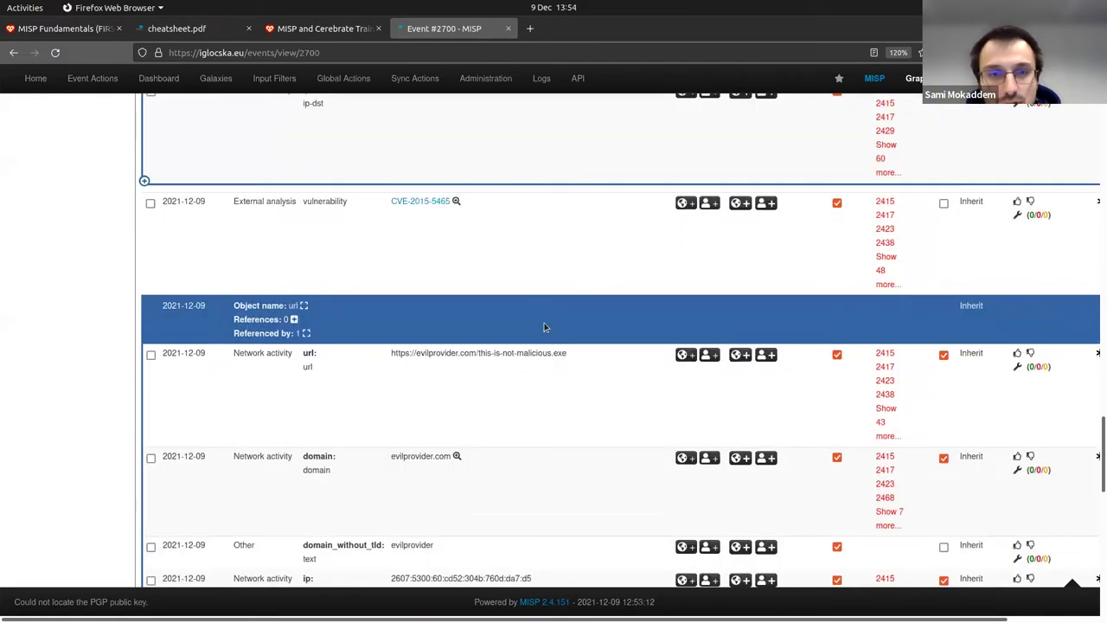
{"action": "scroll", "coordinate": [544, 325], "scroll_direction": "down", "scroll_amount": 1}
{"action": "scroll", "coordinate": [544, 327], "scroll_direction": "down", "scroll_amount": 5}
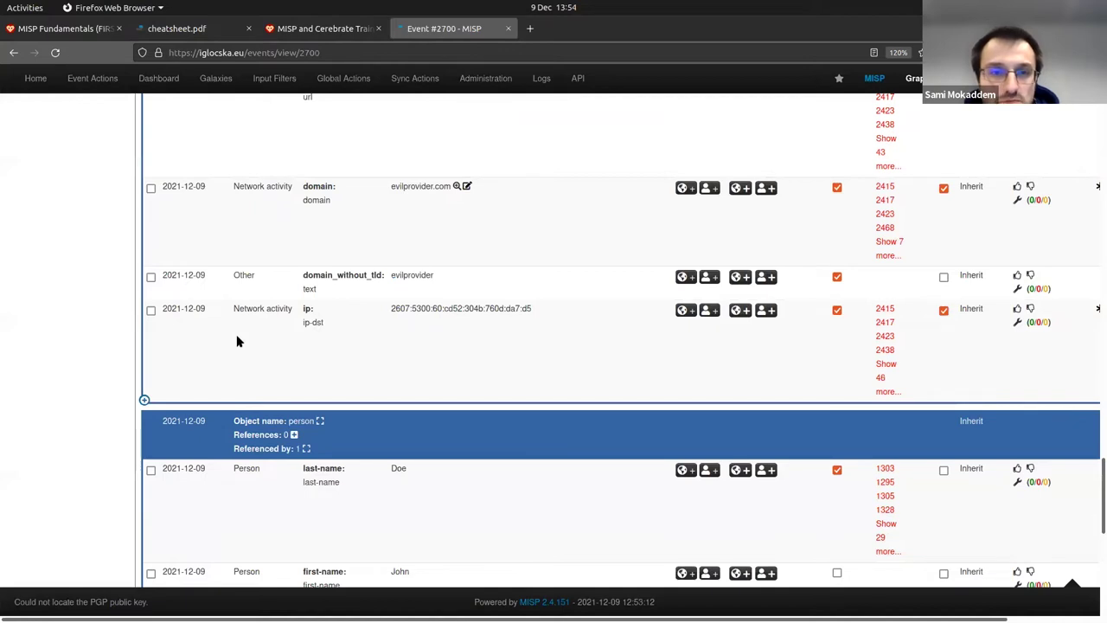
Consult the incident report email in the HedgeDoc training notes and return to event 2700
{"action": "key", "text": "Home"}
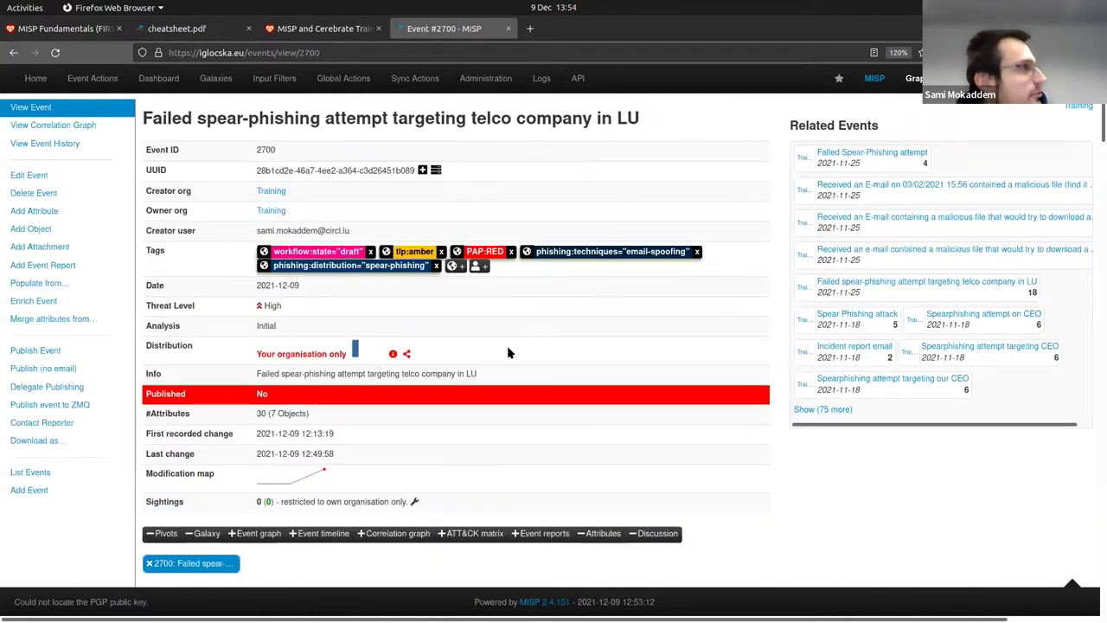
{"action": "key", "text": "ctrl+Page_Up"}
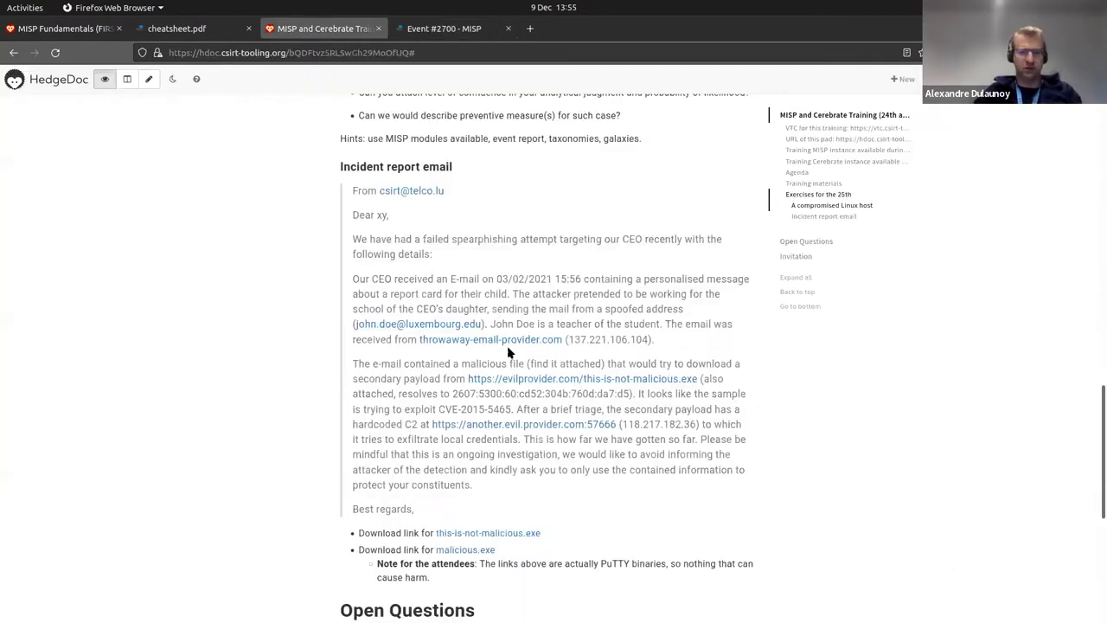
{"action": "key", "text": "ctrl+Page_Down"}
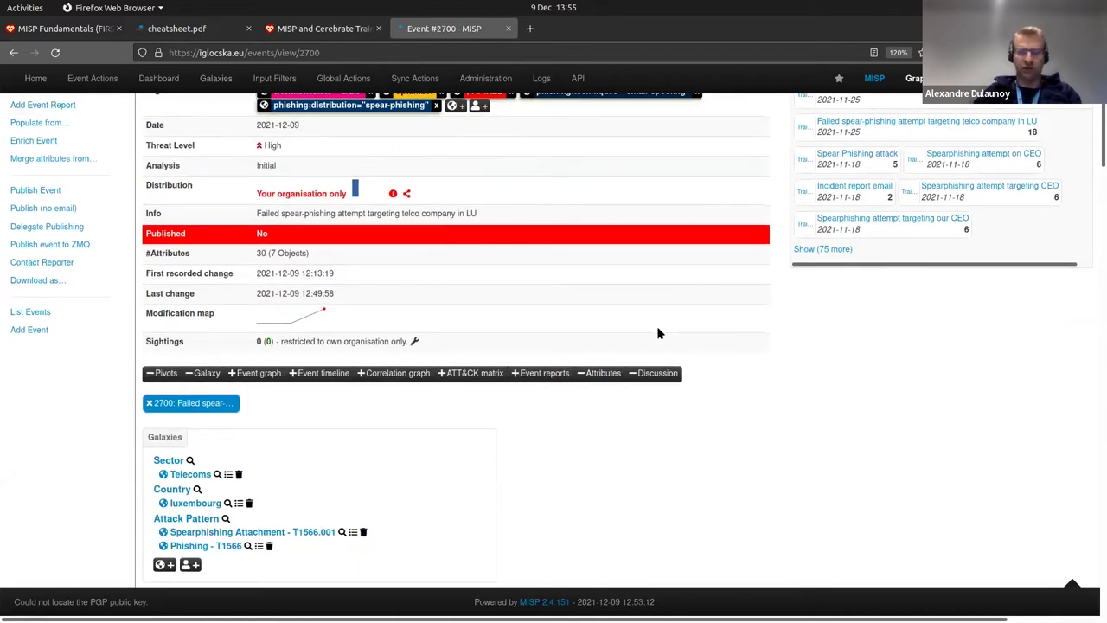
Find the CVE-2015-5465 vulnerability attribute in event 2700 and preview its hover enrichment details
{"action": "scroll", "coordinate": [529, 250], "scroll_direction": "down", "scroll_amount": 1}
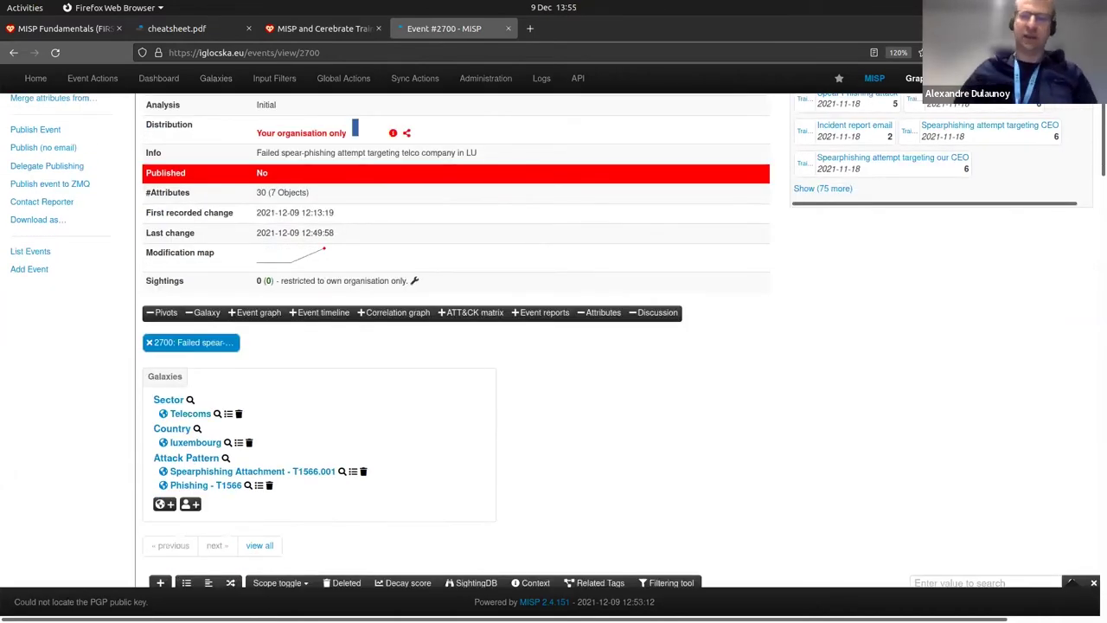
{"action": "scroll", "coordinate": [667, 265], "scroll_direction": "down", "scroll_amount": 3}
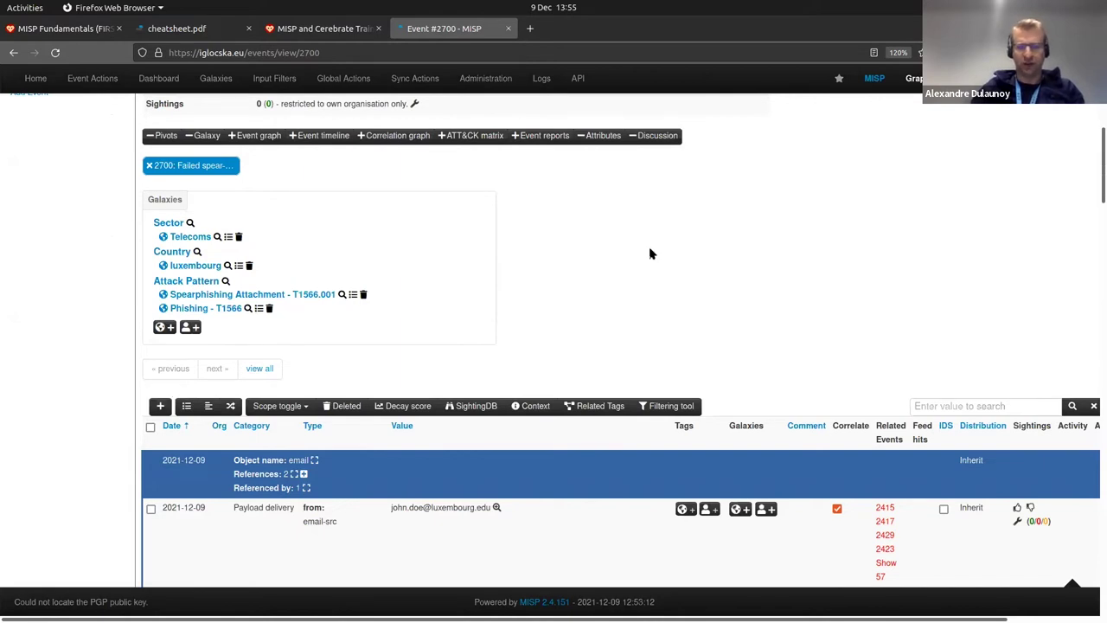
{"action": "scroll", "coordinate": [650, 254], "scroll_direction": "down", "scroll_amount": 2}
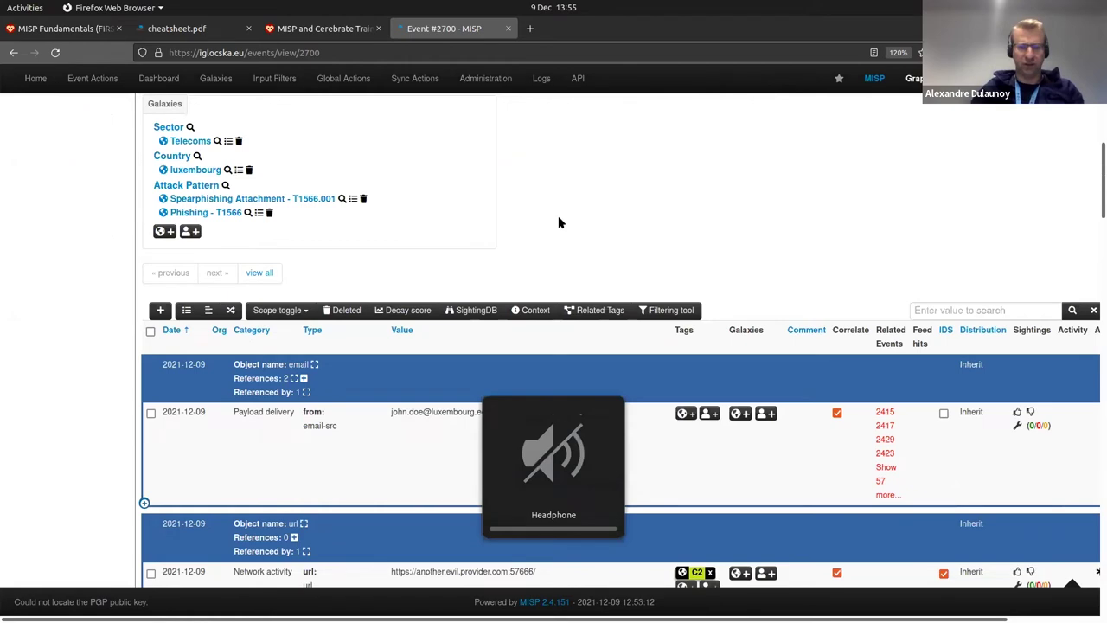
{"action": "scroll", "coordinate": [558, 223], "scroll_direction": "down", "scroll_amount": 3}
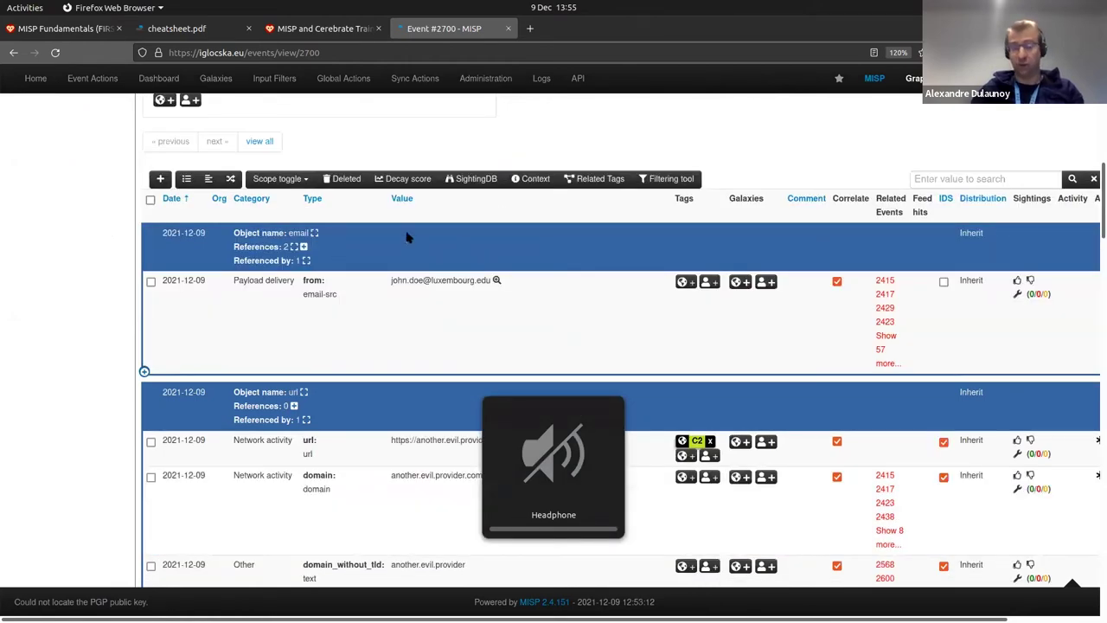
{"action": "scroll", "coordinate": [406, 237], "scroll_direction": "down", "scroll_amount": 15}
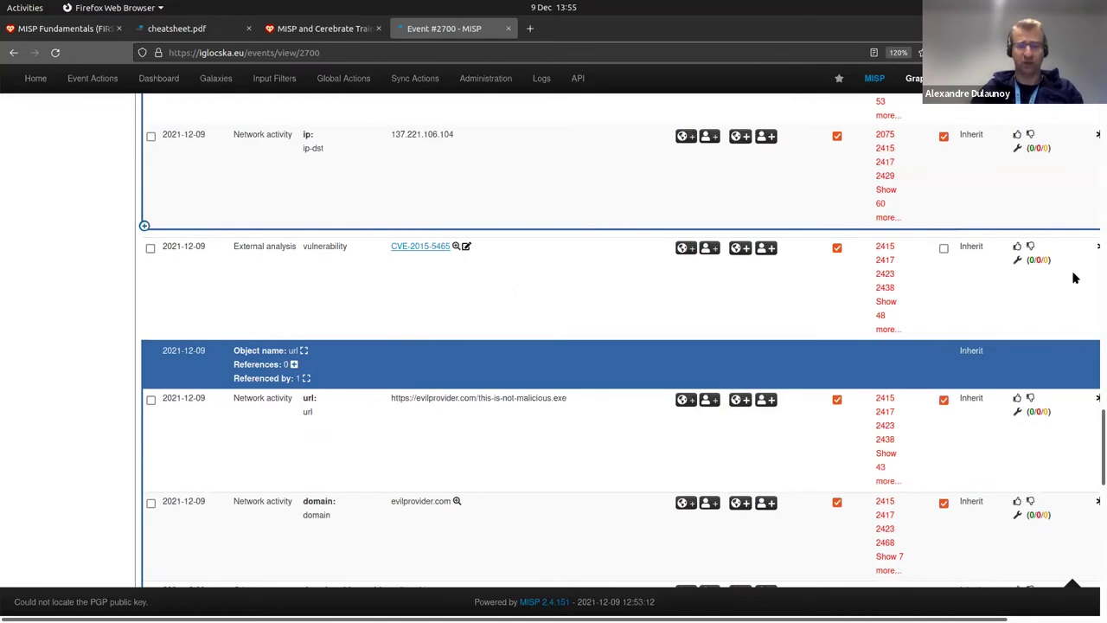
{"action": "mouse_move", "coordinate": [456, 247]}
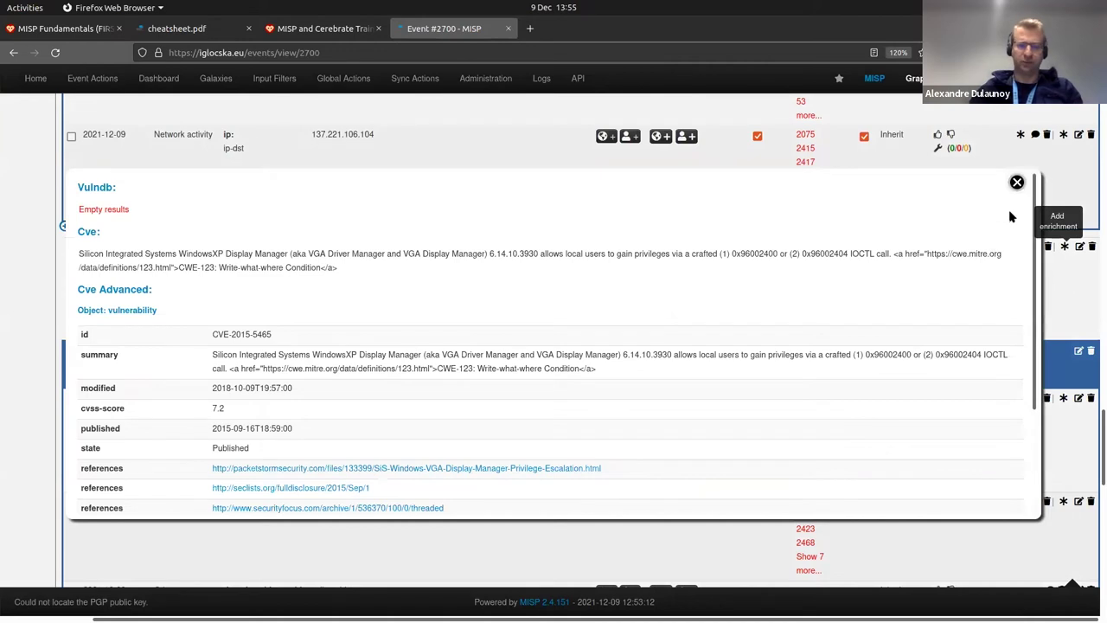
Enrich the CVE-2015-5465 attribute with the cve_advanced module and import the resulting vulnerability object and attributes into the event
{"action": "left_click", "coordinate": [1066, 248]}
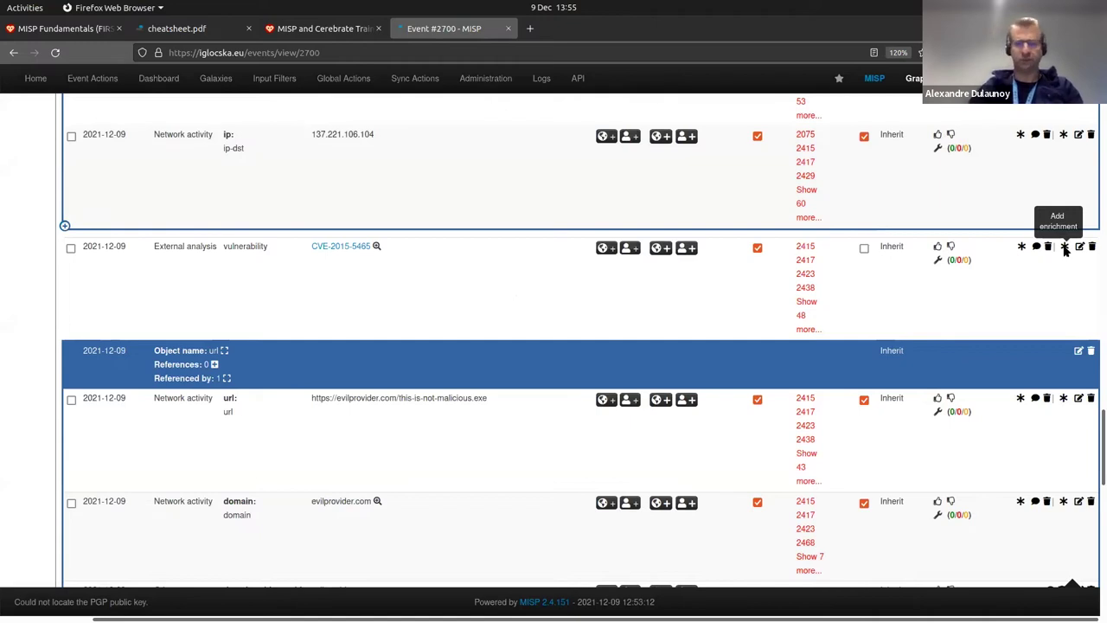
{"action": "left_click", "coordinate": [1065, 249]}
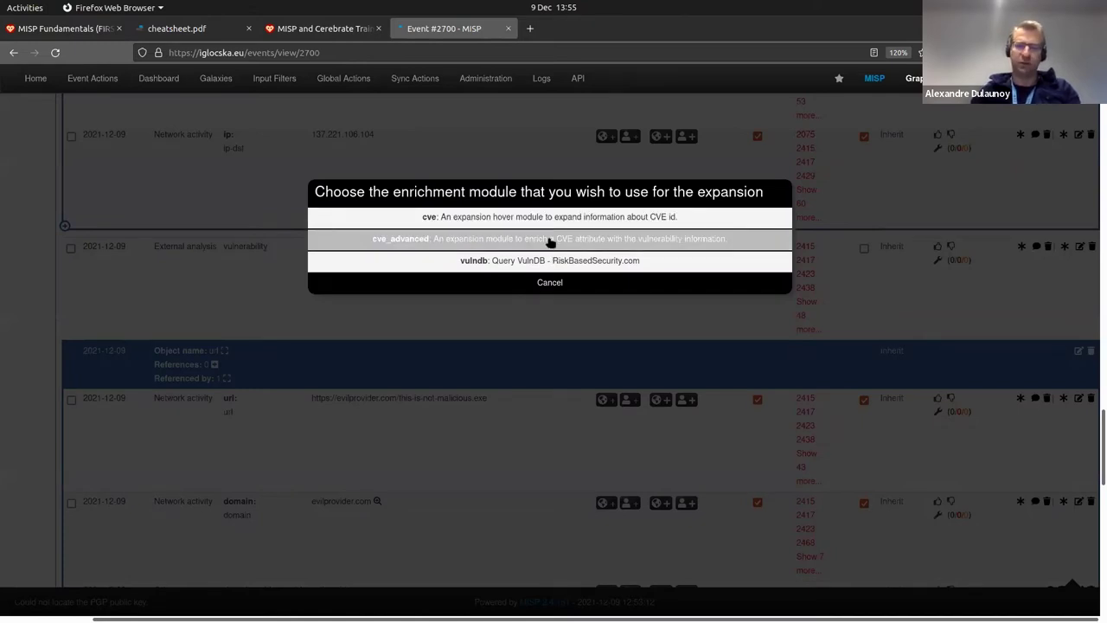
{"action": "left_click", "coordinate": [550, 242]}
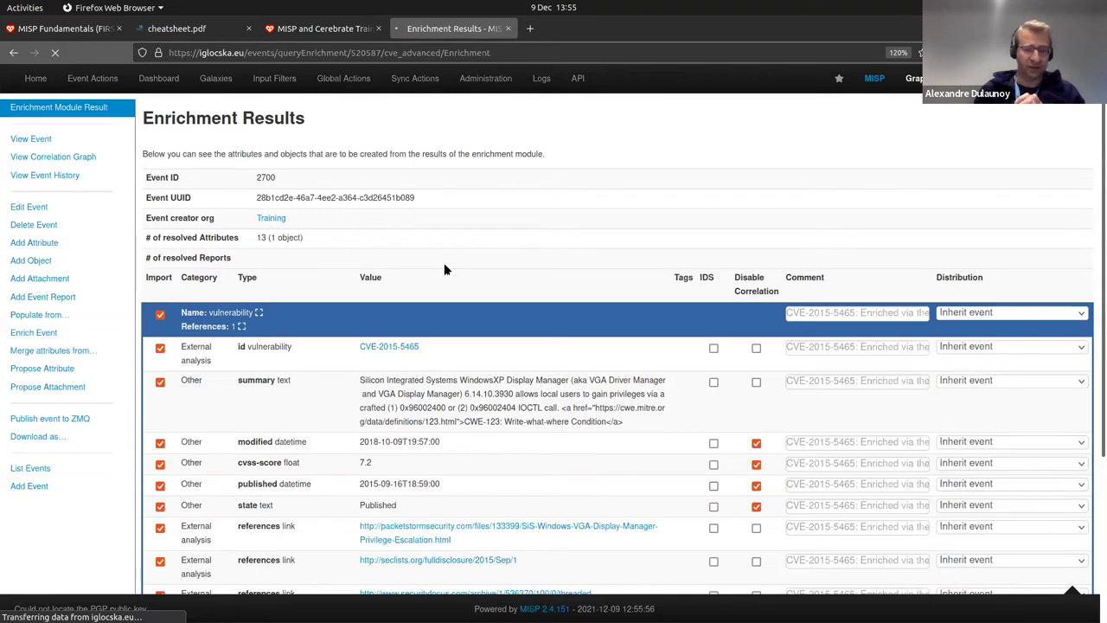
{"action": "scroll", "coordinate": [452, 264], "scroll_direction": "down", "scroll_amount": 3}
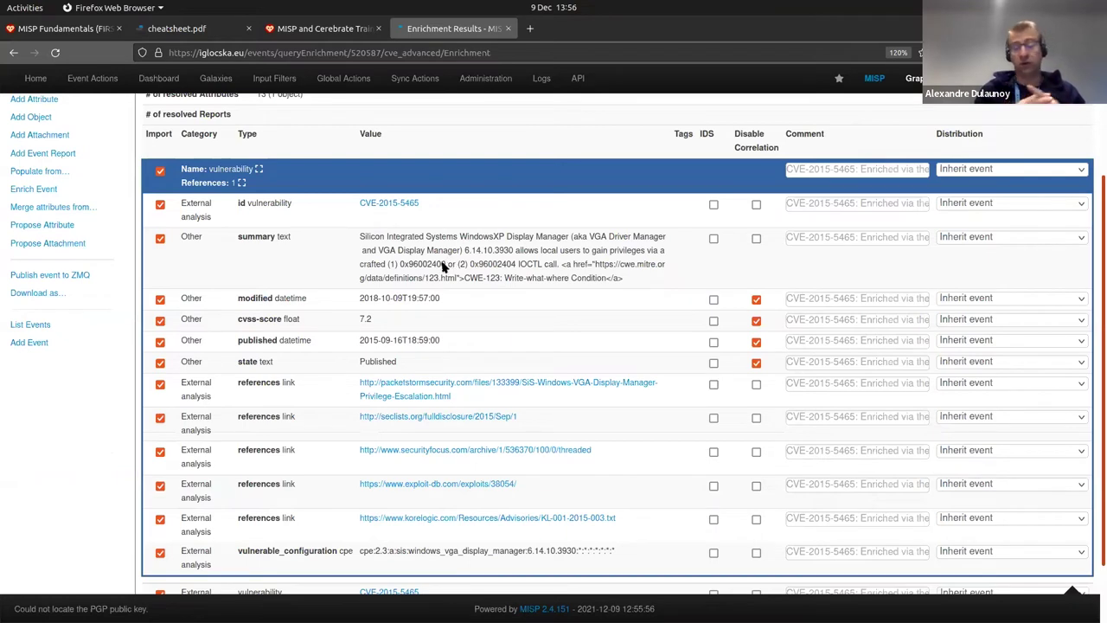
{"action": "scroll", "coordinate": [443, 266], "scroll_direction": "up", "scroll_amount": 1}
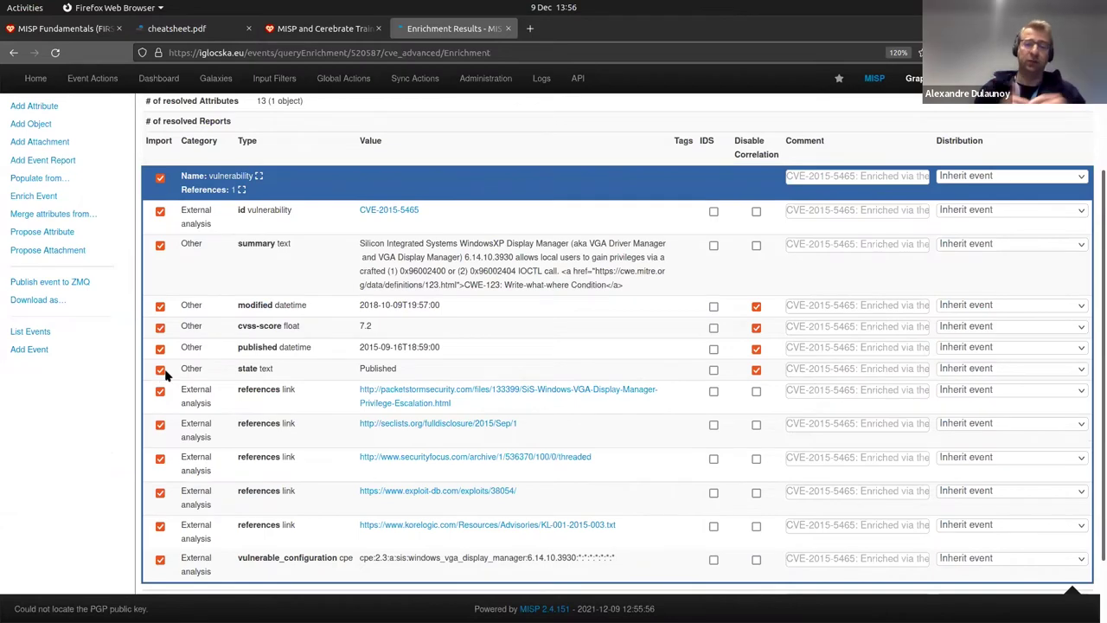
{"action": "scroll", "coordinate": [164, 450], "scroll_direction": "down", "scroll_amount": 2}
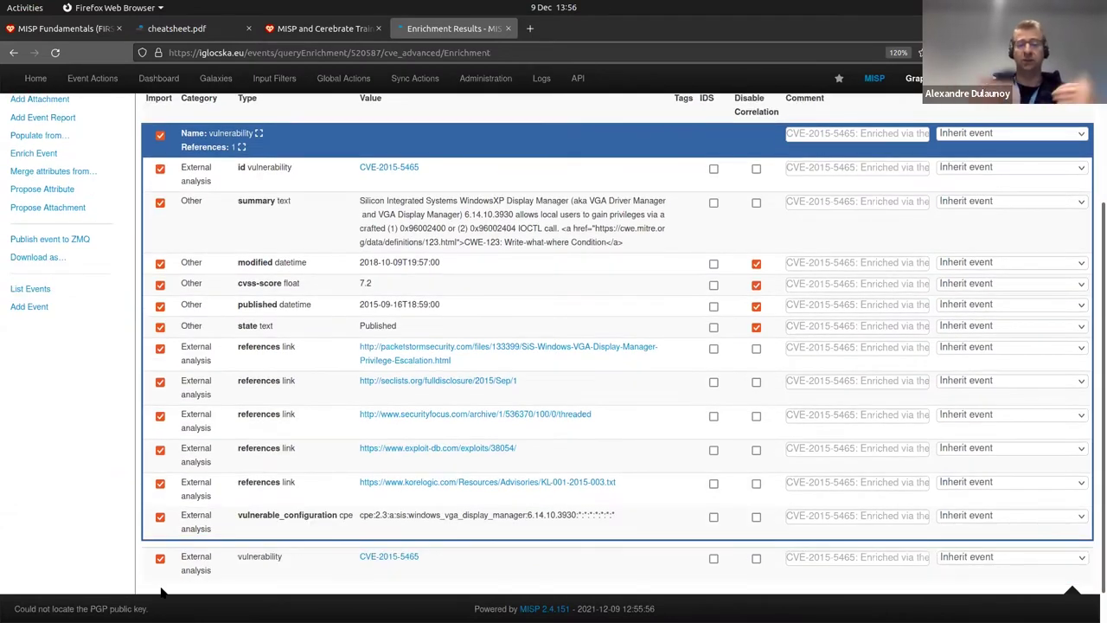
{"action": "scroll", "coordinate": [161, 592], "scroll_direction": "down", "scroll_amount": 2}
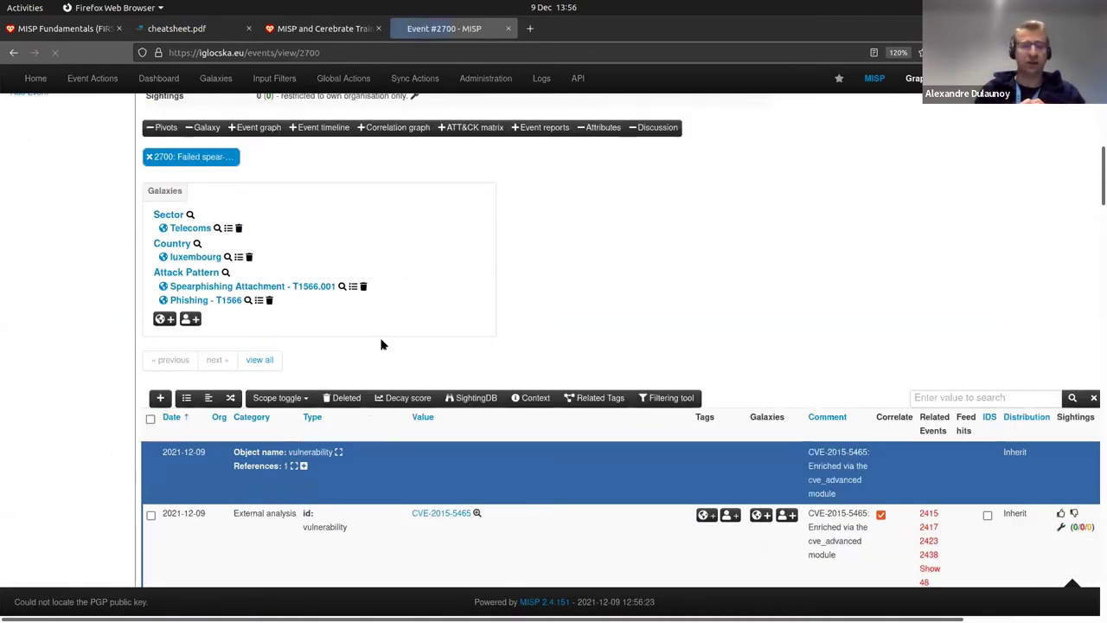
Review the attributes and correlations of the vulnerability object imported for CVE-2015-5465
{"action": "scroll", "coordinate": [380, 344], "scroll_direction": "down", "scroll_amount": 15}
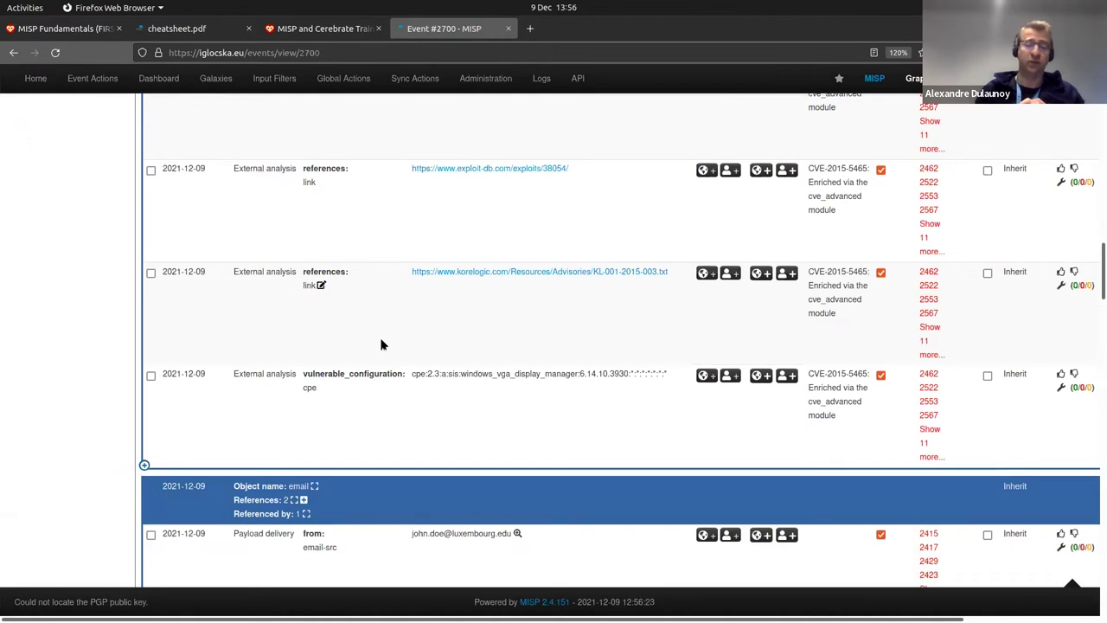
{"action": "scroll", "coordinate": [381, 344], "scroll_direction": "up", "scroll_amount": 5}
{"action": "scroll", "coordinate": [71, 303], "scroll_direction": "up", "scroll_amount": 5}
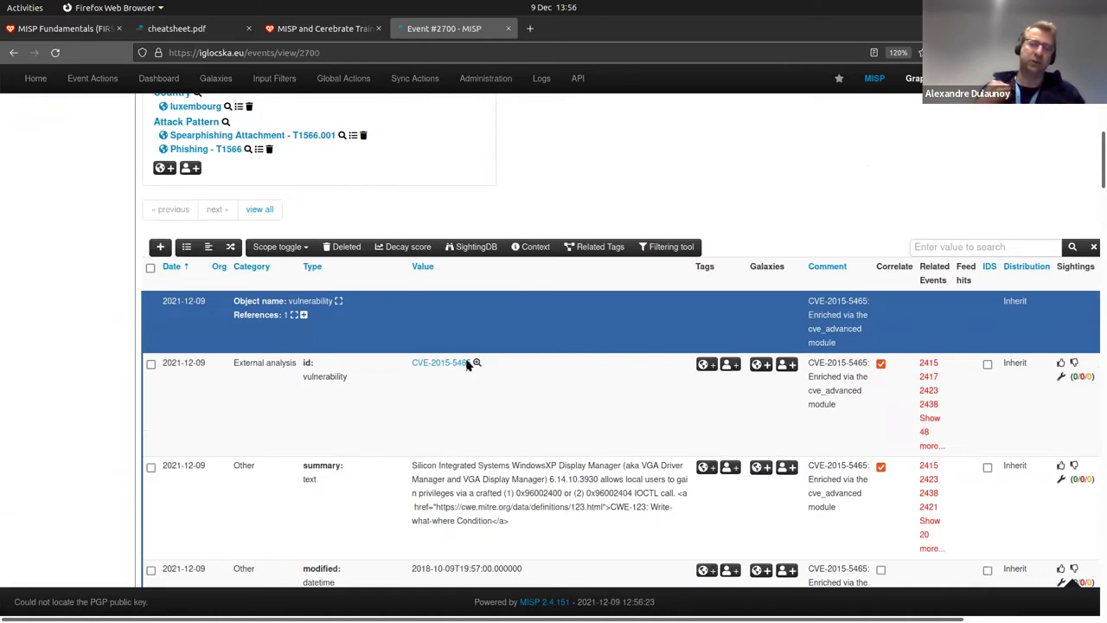
Run the hashlookup enrichment on the whole event 2700
{"action": "scroll", "coordinate": [467, 364], "scroll_direction": "up", "scroll_amount": 10}
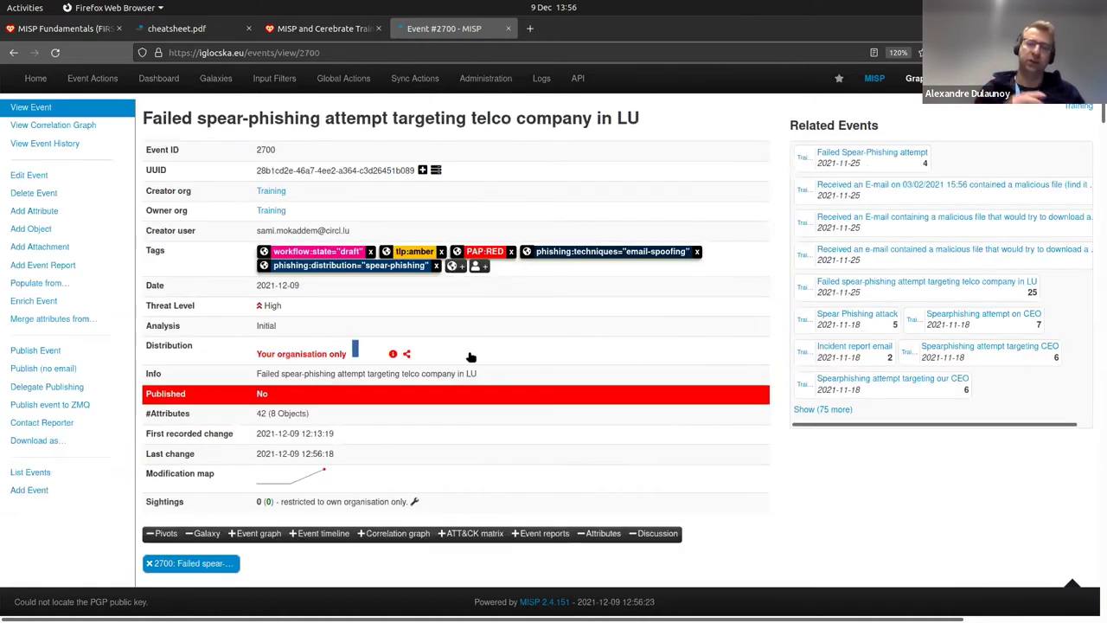
{"action": "left_click", "coordinate": [544, 384]}
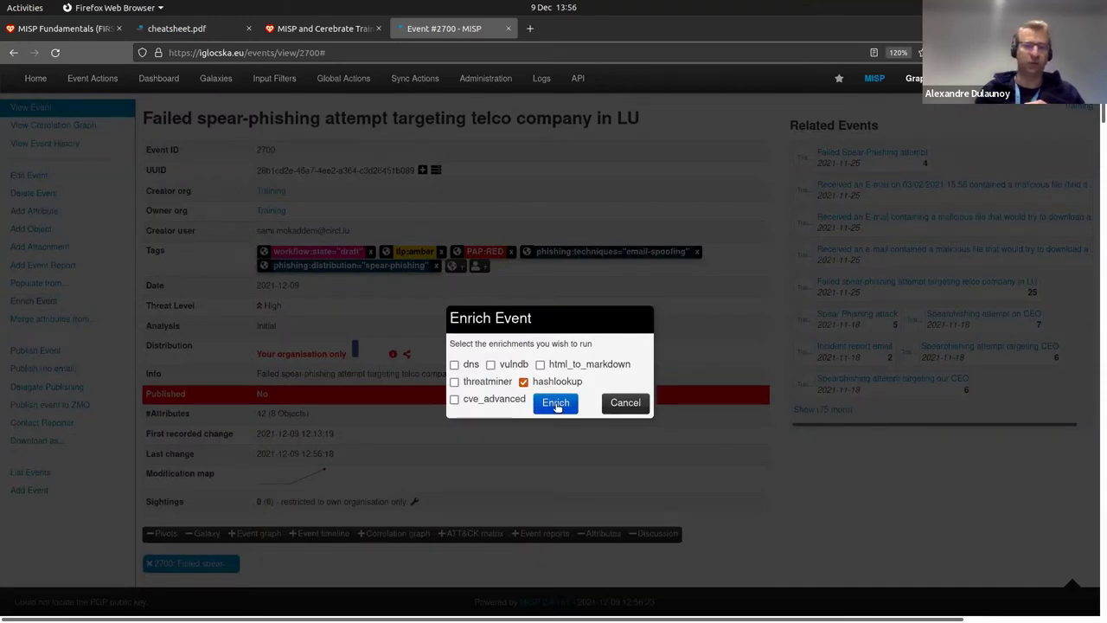
{"action": "left_click", "coordinate": [556, 403]}
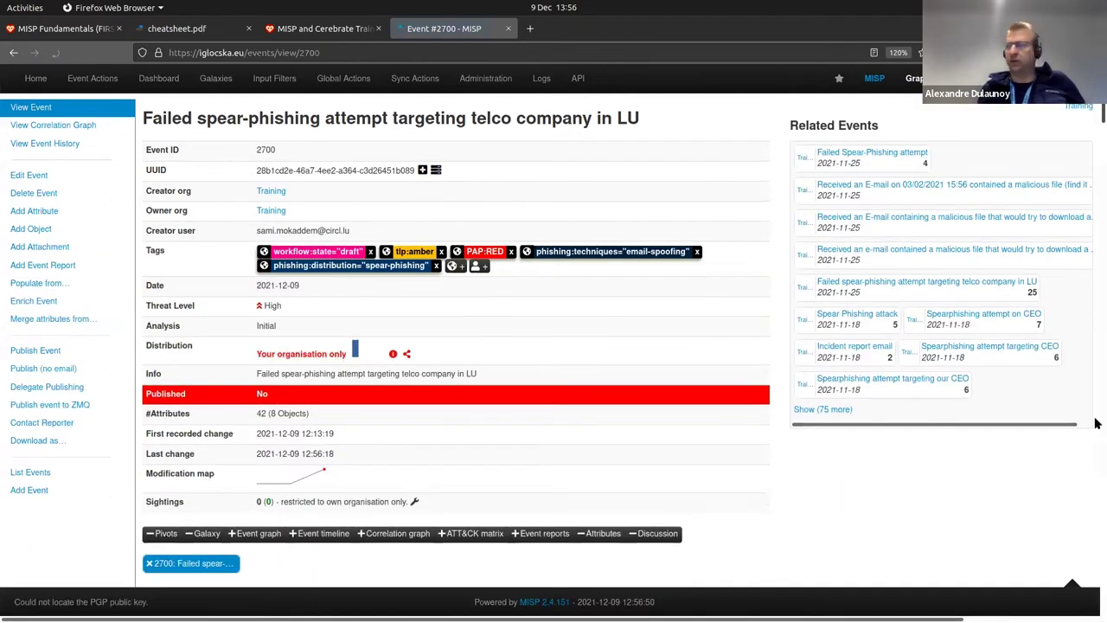
Check event 2700's attribute list for hashlookup results and open its event graph to inspect the CVE-2015-5465 vulnerability object's relationships
{"action": "scroll", "coordinate": [691, 331], "scroll_direction": "down", "scroll_amount": 10}
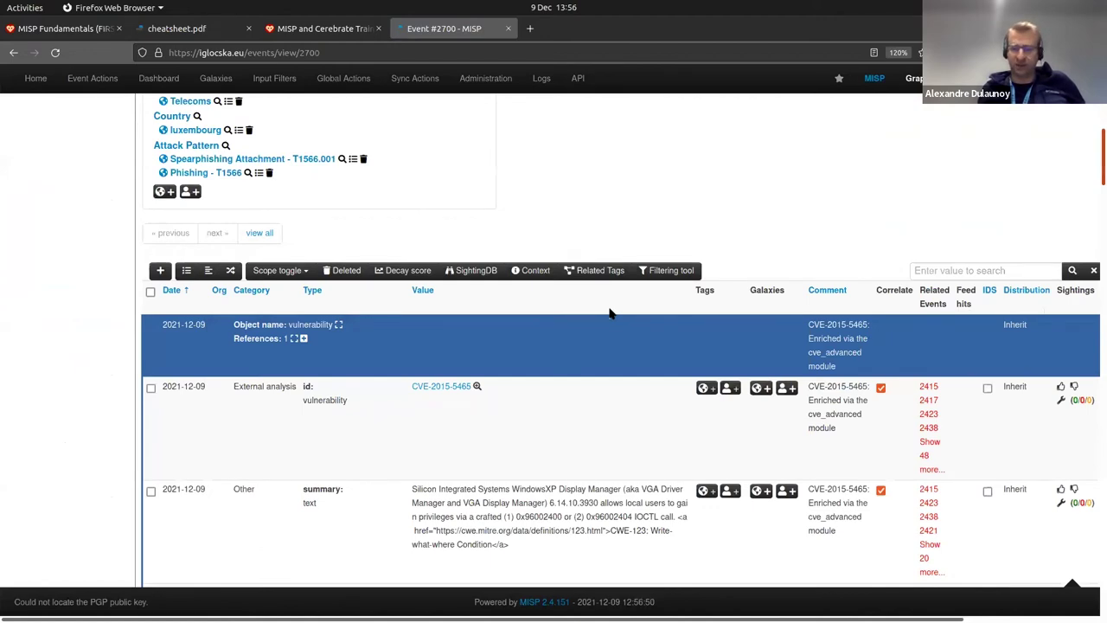
{"action": "scroll", "coordinate": [610, 313], "scroll_direction": "down", "scroll_amount": 10}
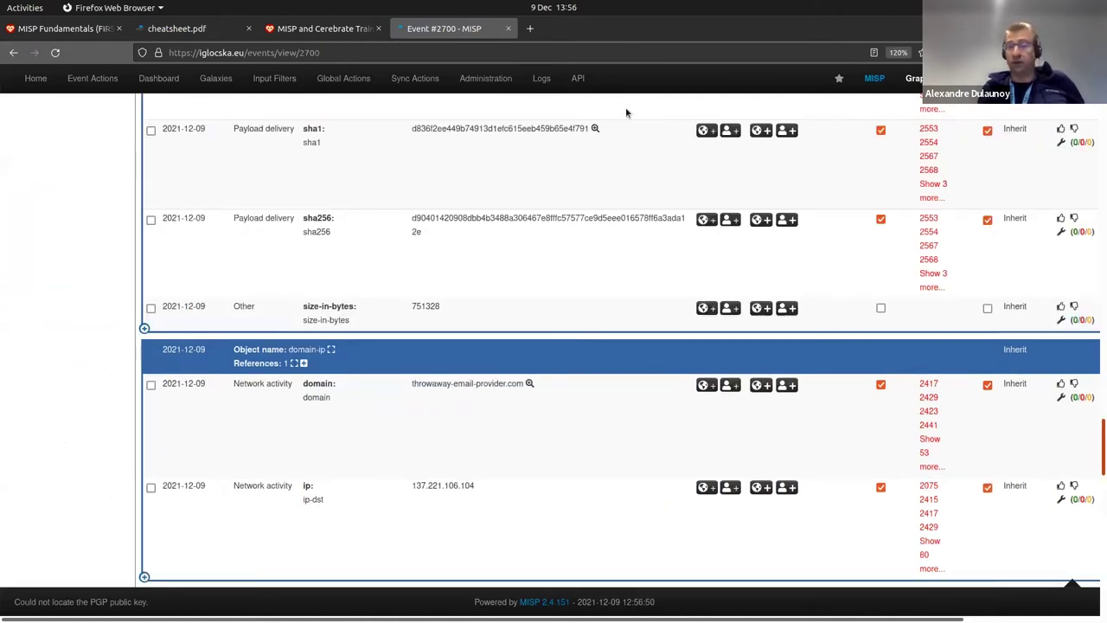
{"action": "scroll", "coordinate": [647, 101], "scroll_direction": "up", "scroll_amount": 20}
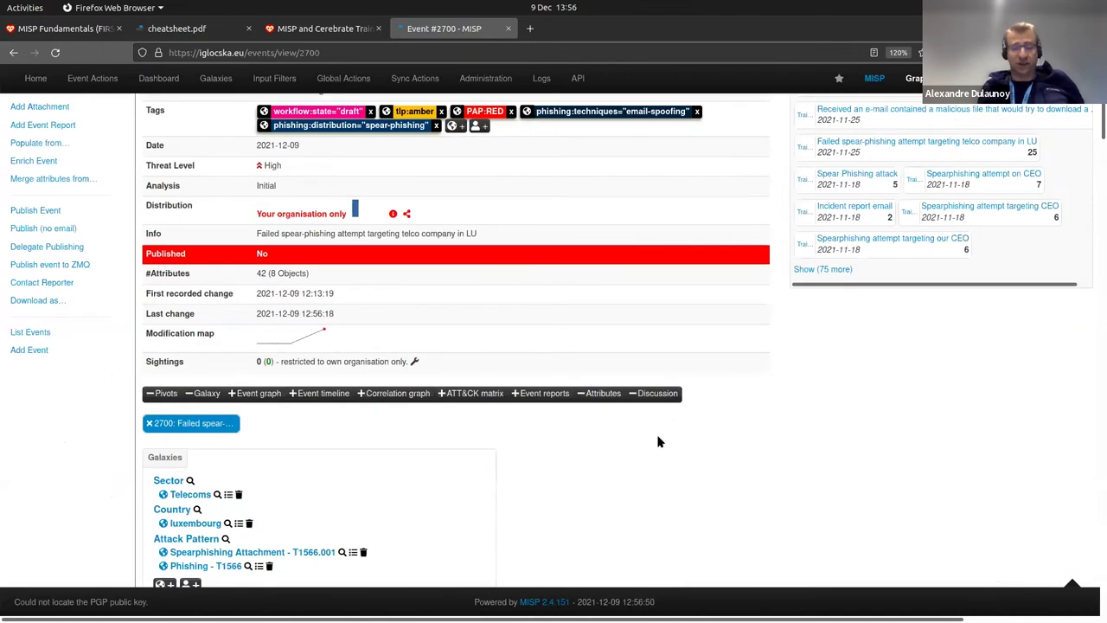
{"action": "scroll", "coordinate": [603, 426], "scroll_direction": "down", "scroll_amount": 5}
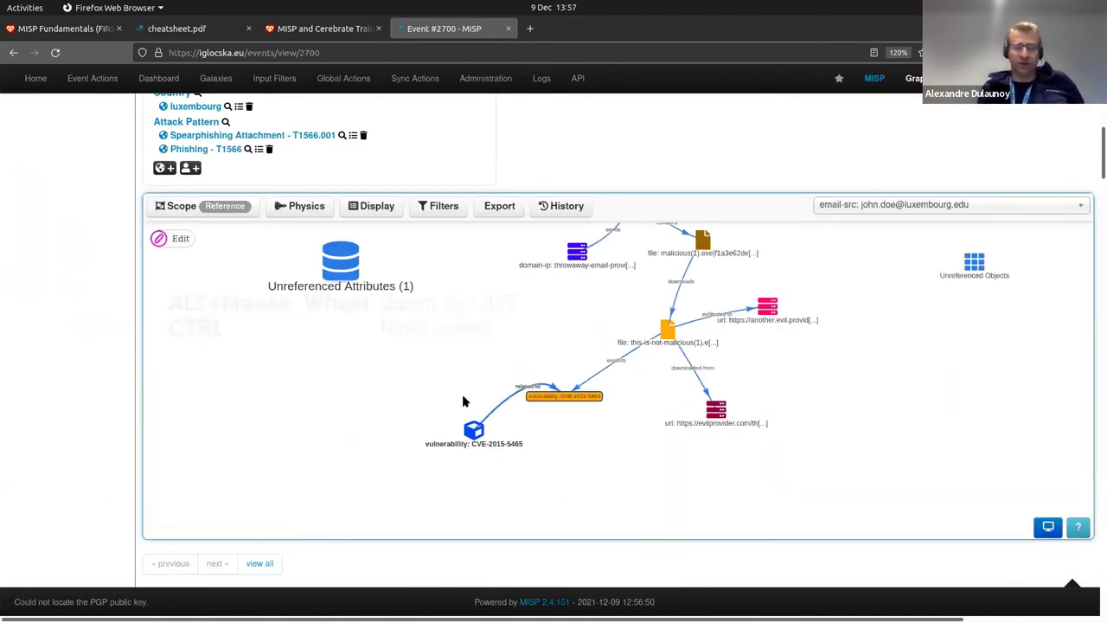
Trace how the CVE-2015-5465 vulnerability, the malicious files and their URLs are linked in the event graph
{"action": "scroll", "coordinate": [463, 401], "scroll_direction": "up", "scroll_amount": 3}
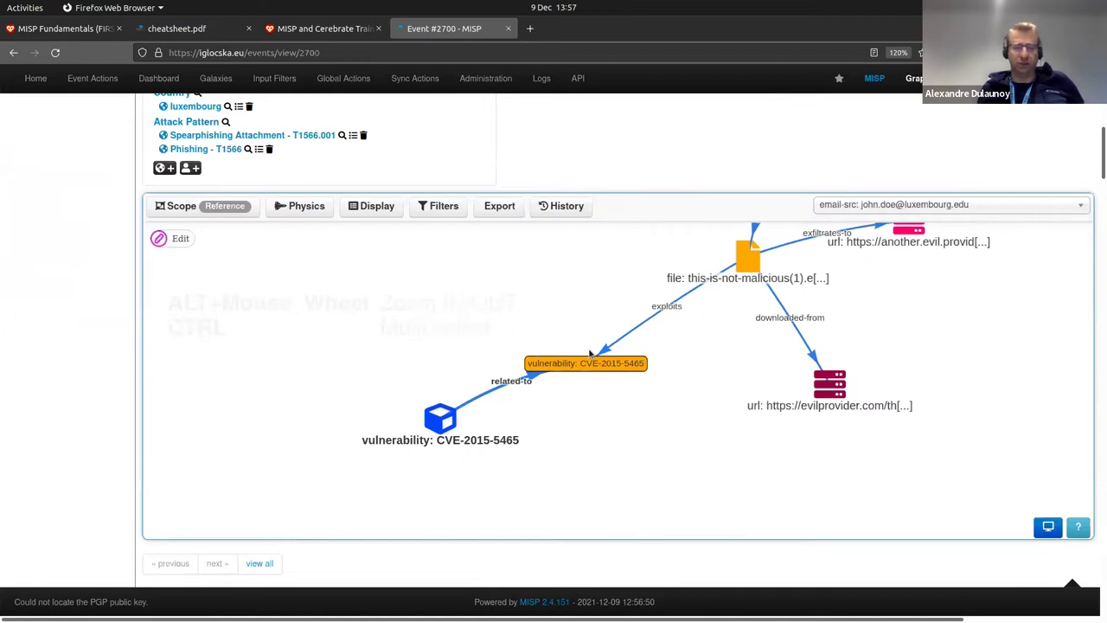
{"action": "left_click_drag", "start_coordinate": [950, 321], "coordinate": [815, 403]}
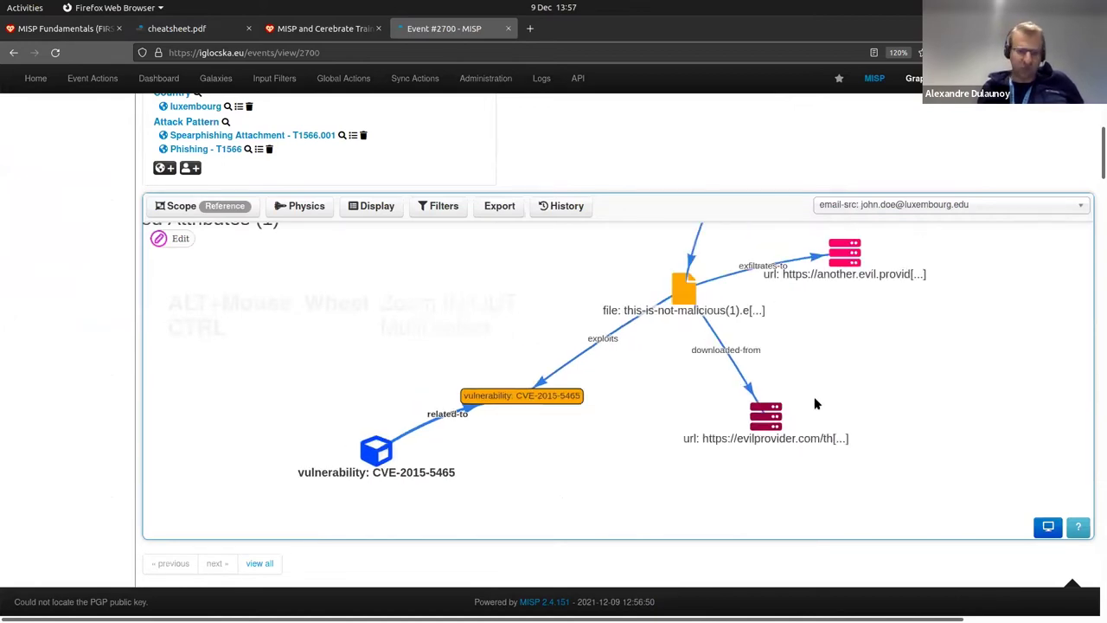
{"action": "scroll", "coordinate": [378, 453], "scroll_direction": "down", "scroll_amount": 2}
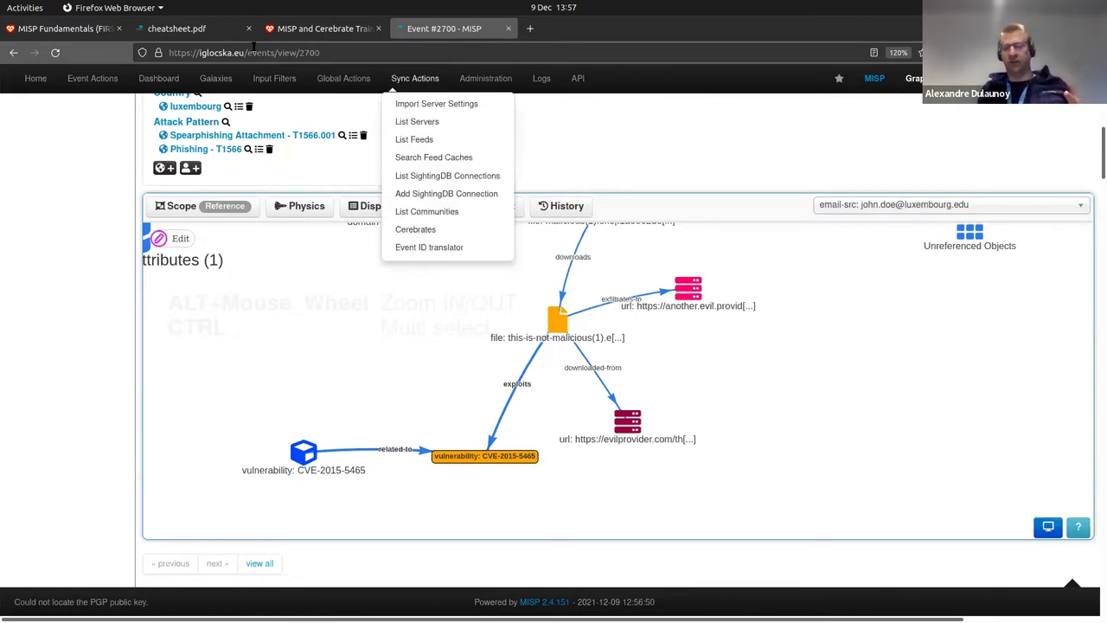
{"action": "key", "text": "alt+Tab"}
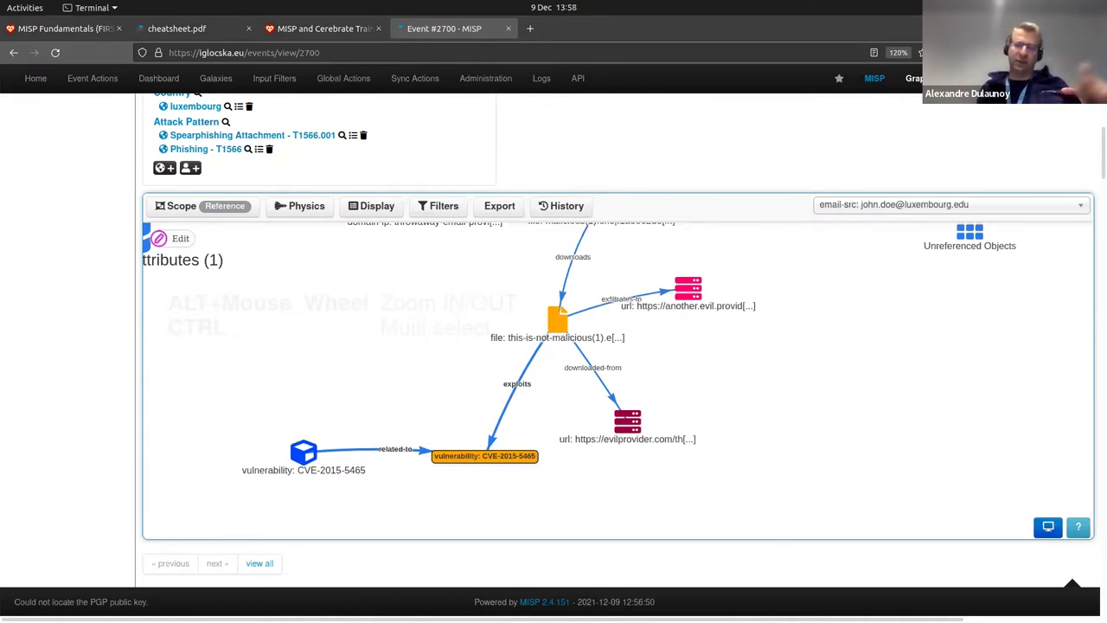
{"action": "key", "text": "alt+Tab"}
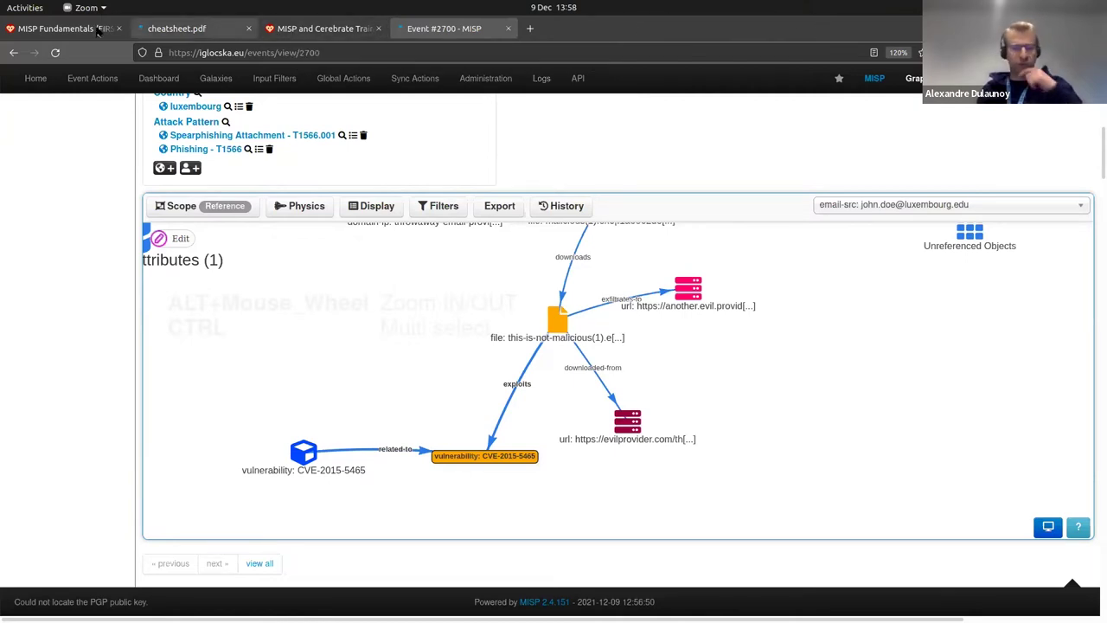
{"action": "left_click", "coordinate": [341, 129]}
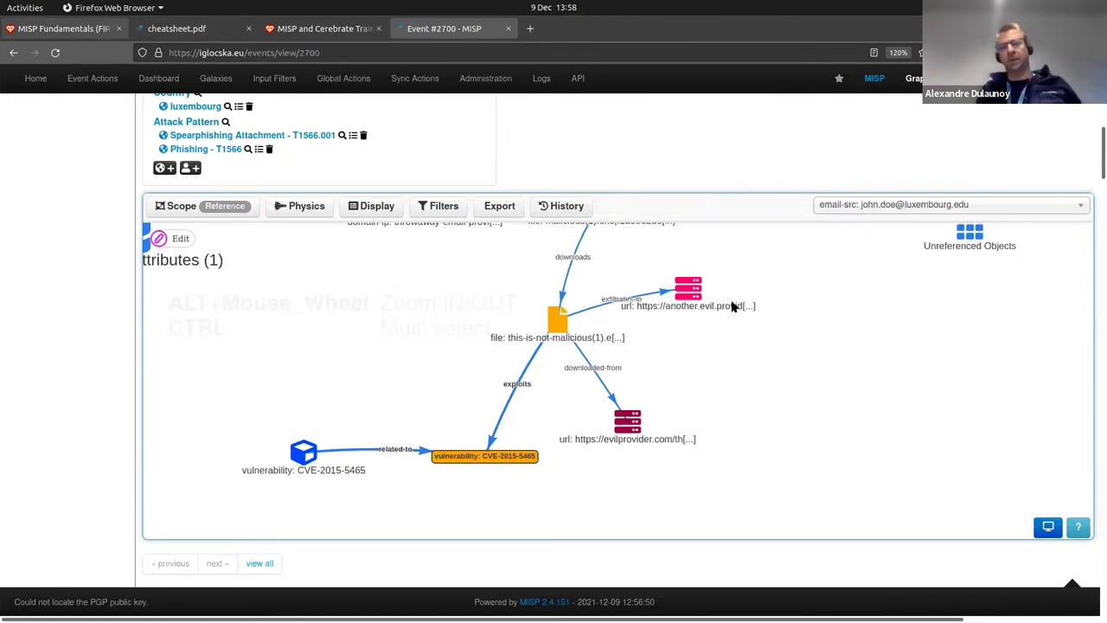
{"action": "key", "text": "ctrl+Tab"}
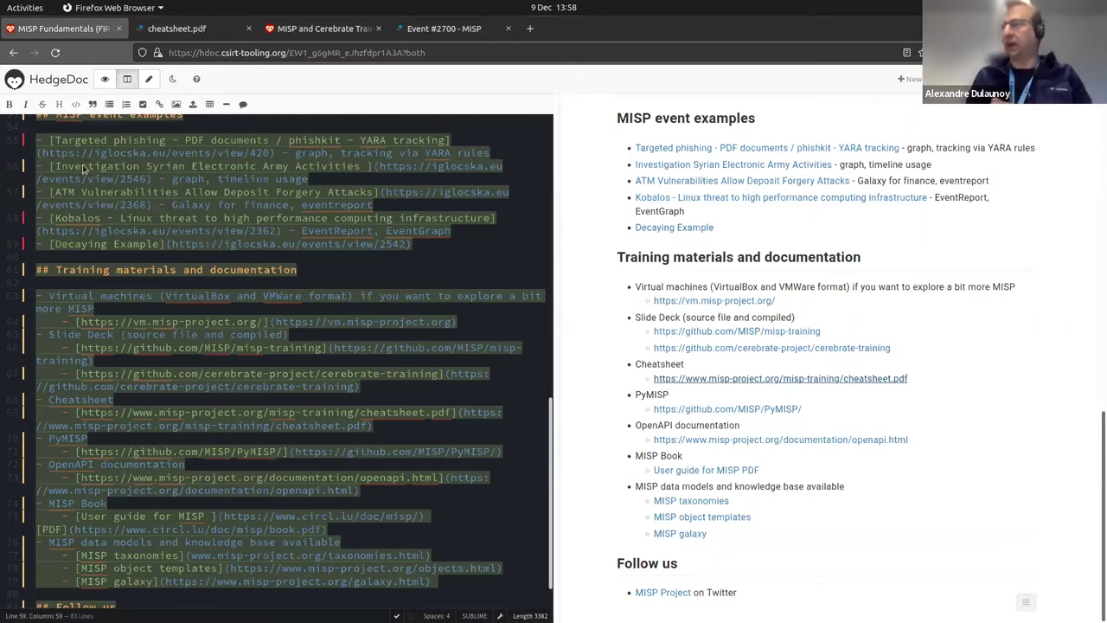
{"action": "left_click", "coordinate": [429, 35]}
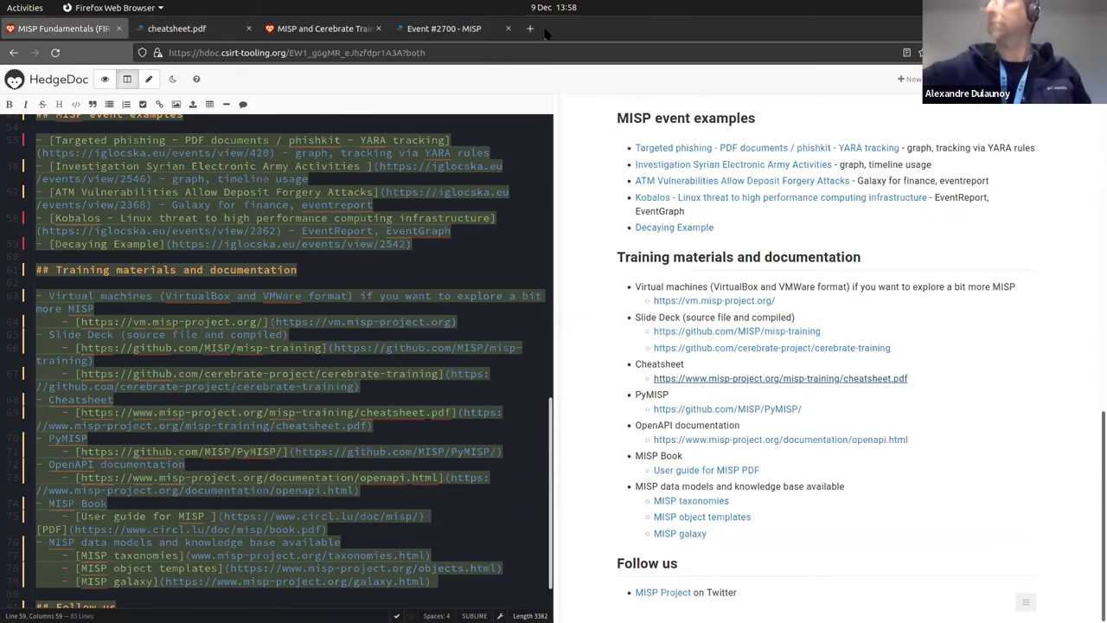
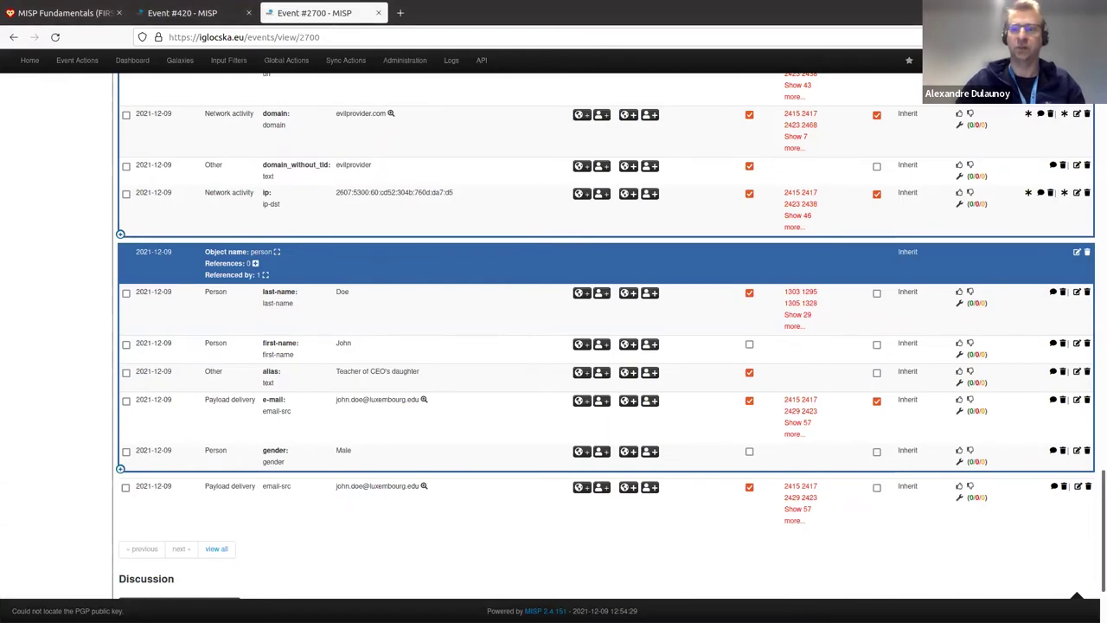
{"action": "key", "text": "Home"}
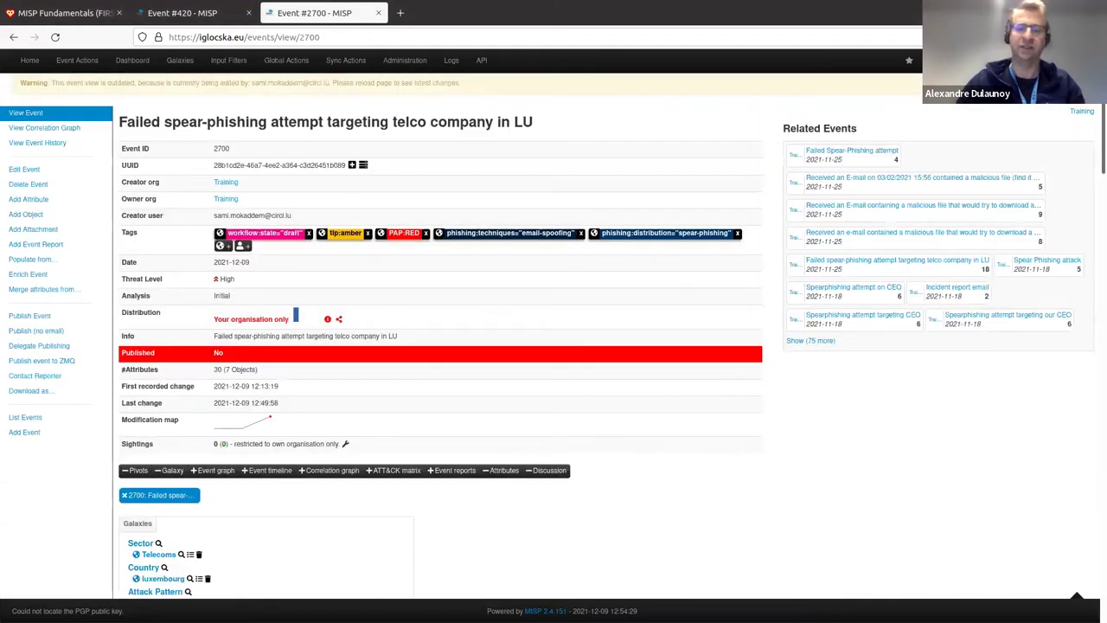
{"action": "scroll", "coordinate": [553, 346], "scroll_direction": "down", "scroll_amount": 1}
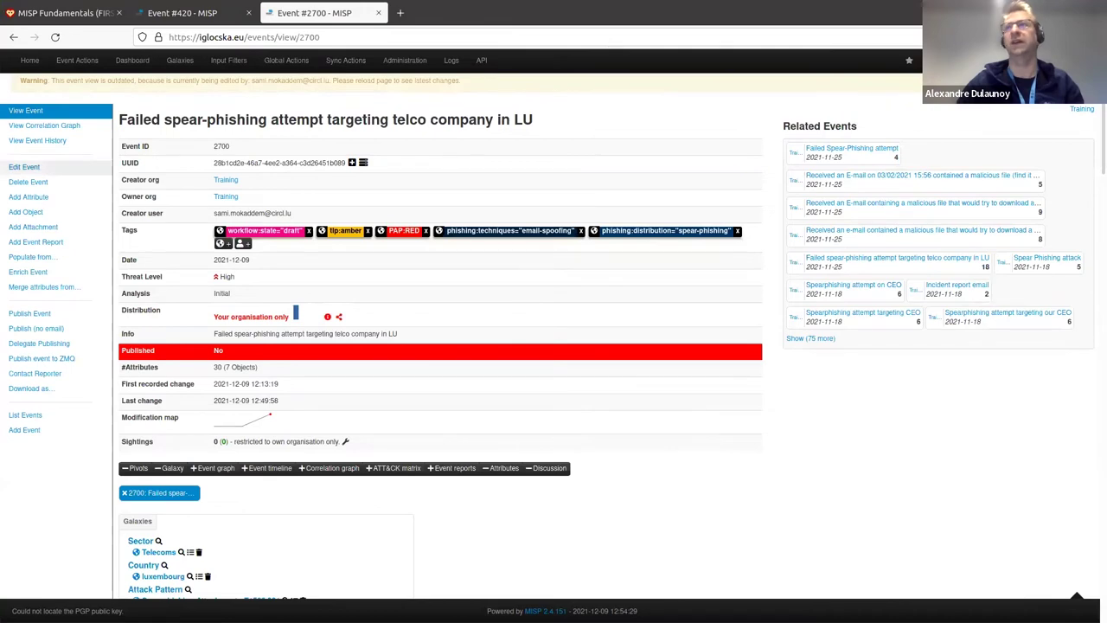
Start a new event with distribution limited to your organisation, undefined threat level and ongoing analysis
{"action": "left_click", "coordinate": [29, 60]}
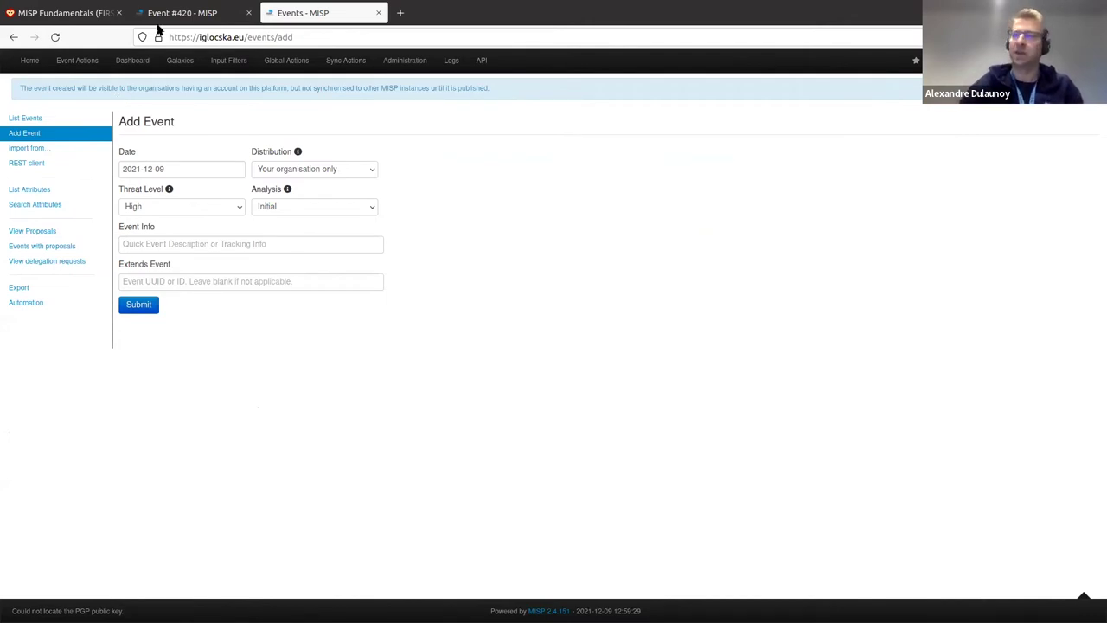
{"action": "left_click", "coordinate": [351, 170]}
{"action": "left_click", "coordinate": [353, 172]}
{"action": "left_click", "coordinate": [208, 208]}
{"action": "left_click", "coordinate": [152, 269]}
{"action": "left_click", "coordinate": [313, 208]}
{"action": "left_click", "coordinate": [314, 231]}
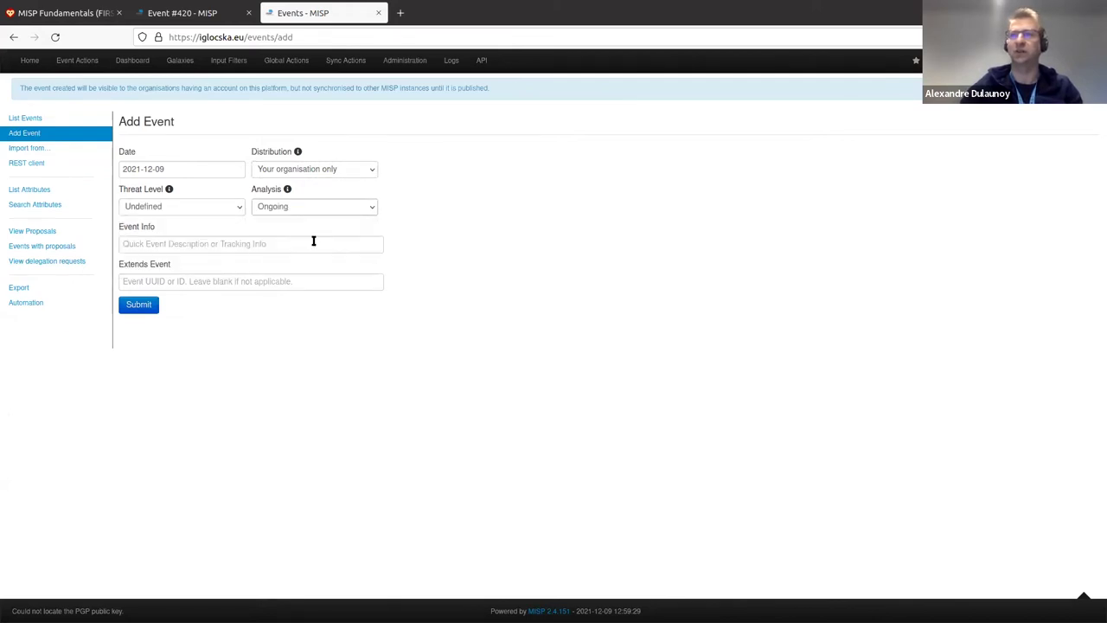
Describe the event as "Seen someone suspicious in the surrounding" and submit it
{"action": "left_click", "coordinate": [325, 244]}
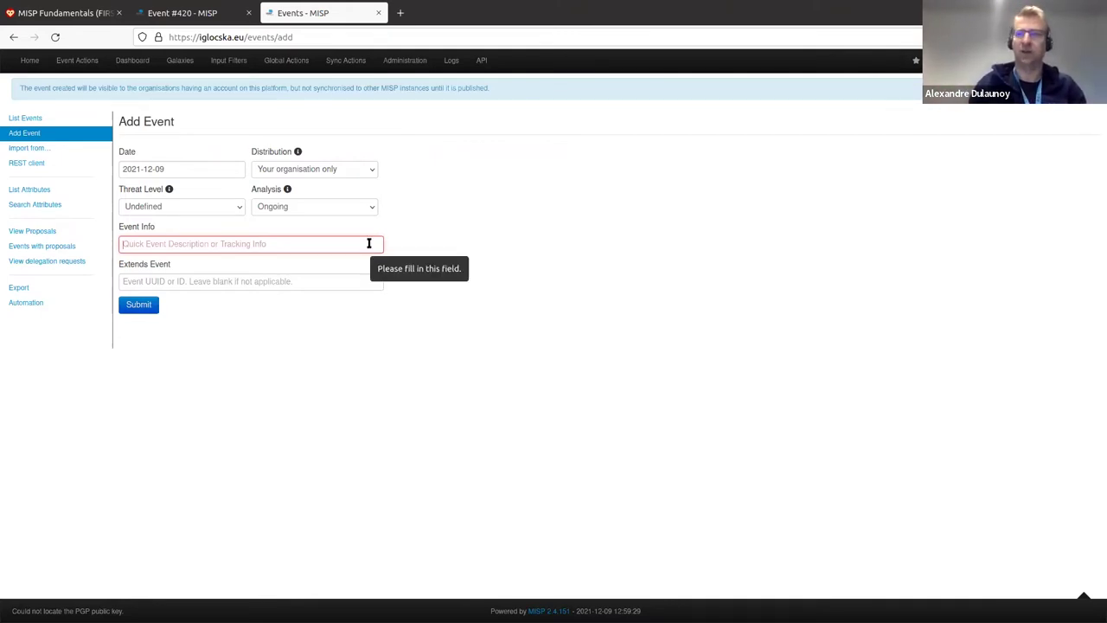
{"action": "type", "text": "Seen someone suspicious in the surrounding"}
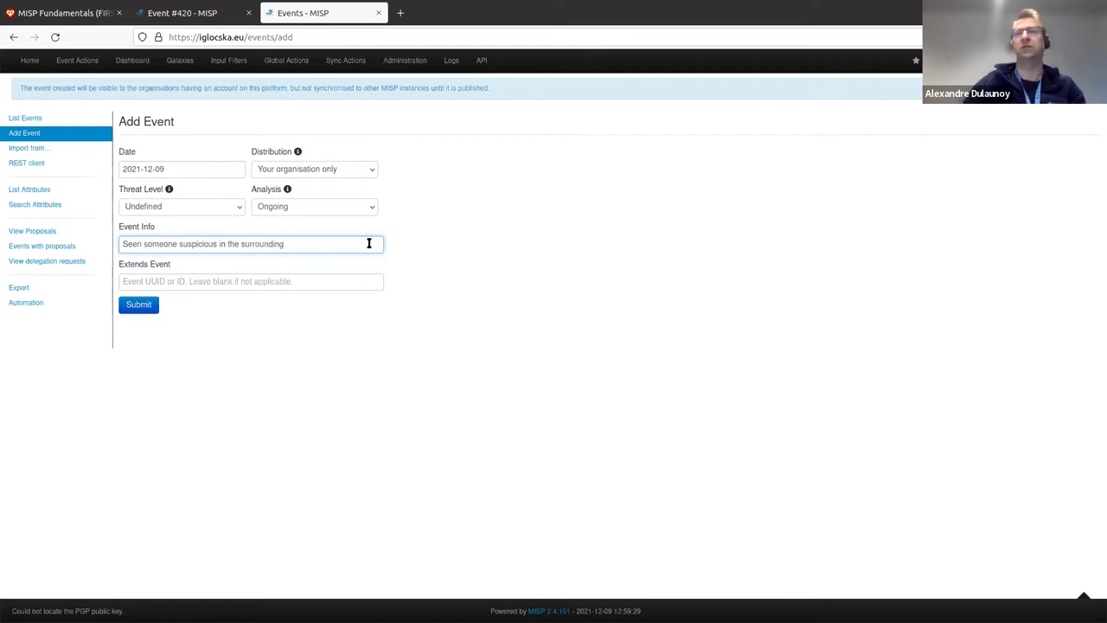
{"action": "left_click", "coordinate": [145, 306]}
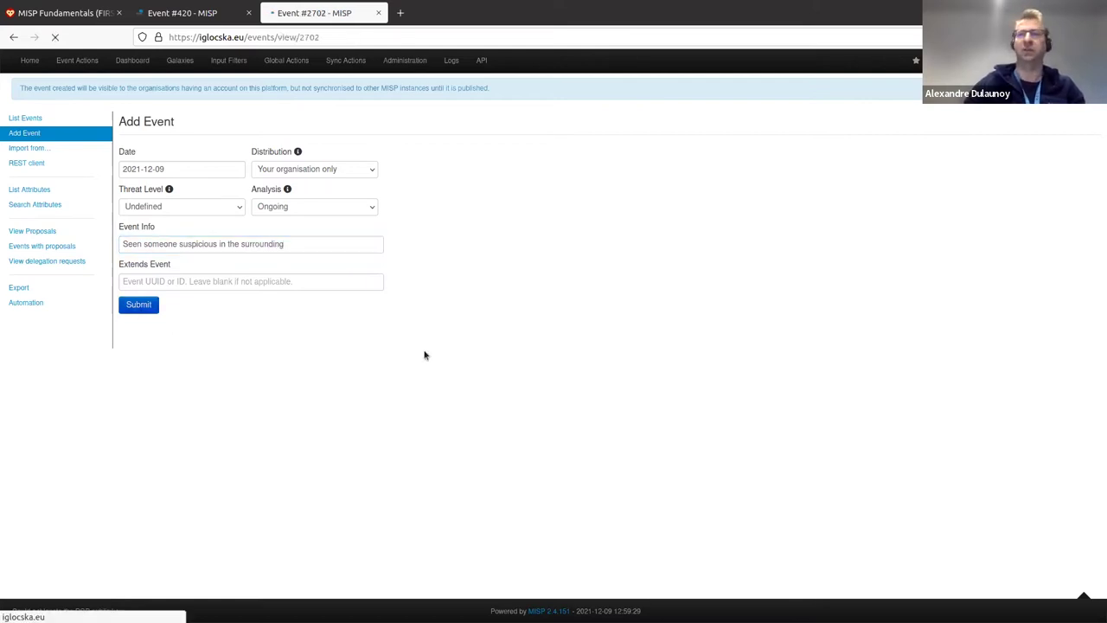
Start adding an object to the new event using the person template from all object types
{"action": "scroll", "coordinate": [418, 357], "scroll_direction": "down", "scroll_amount": 1}
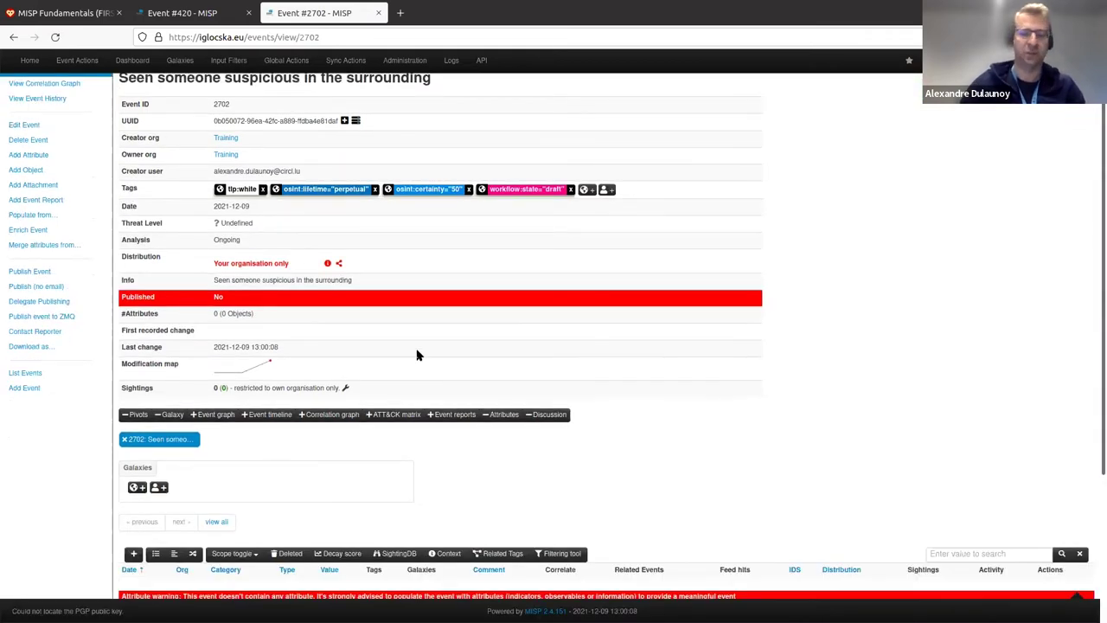
{"action": "scroll", "coordinate": [419, 350], "scroll_direction": "down", "scroll_amount": 5}
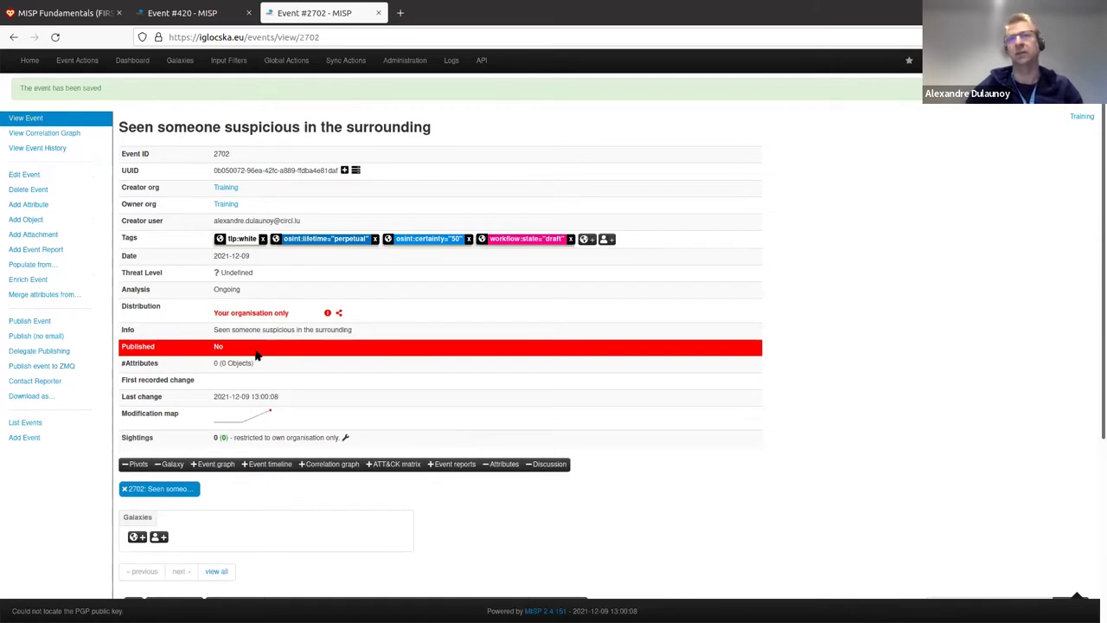
{"action": "left_click", "coordinate": [34, 218]}
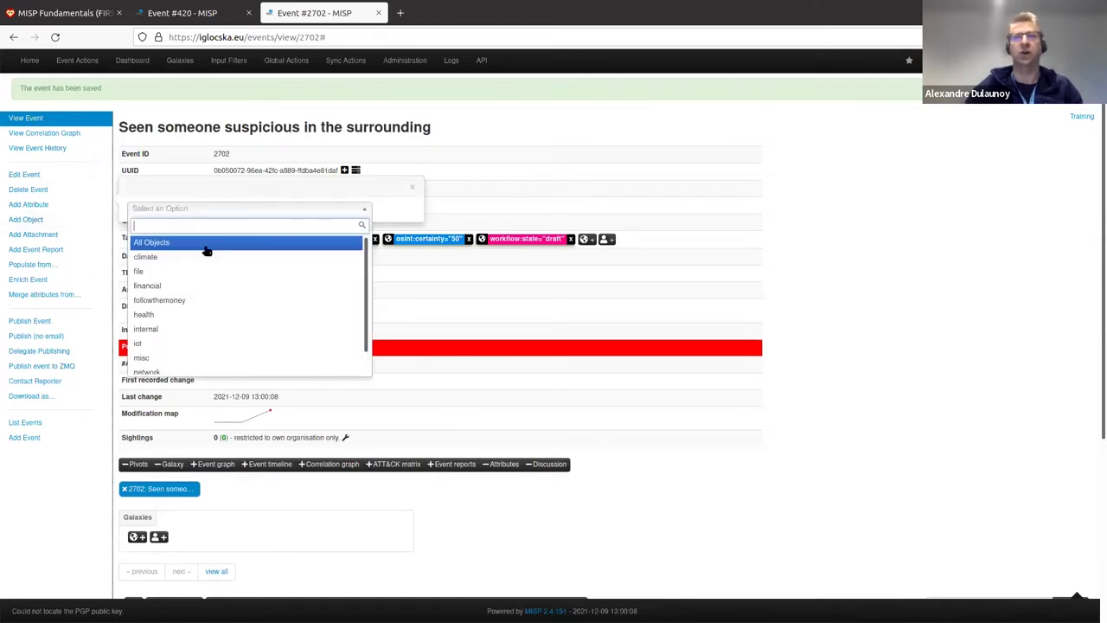
{"action": "left_click", "coordinate": [151, 242]}
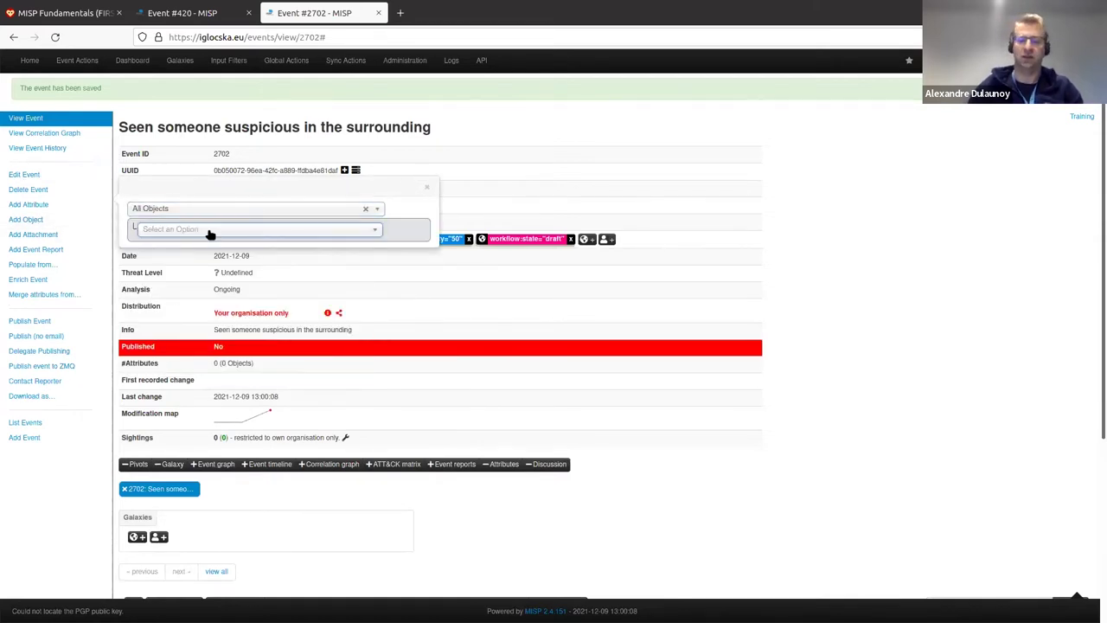
{"action": "left_click", "coordinate": [215, 235]}
{"action": "type", "text": "person"}
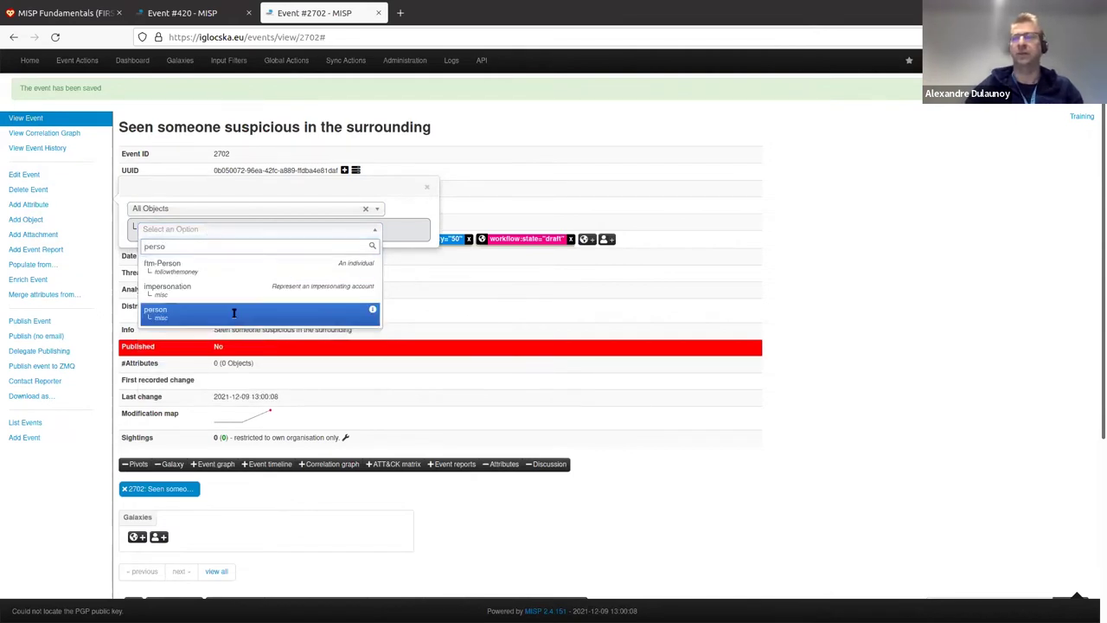
{"action": "left_click", "coordinate": [233, 315]}
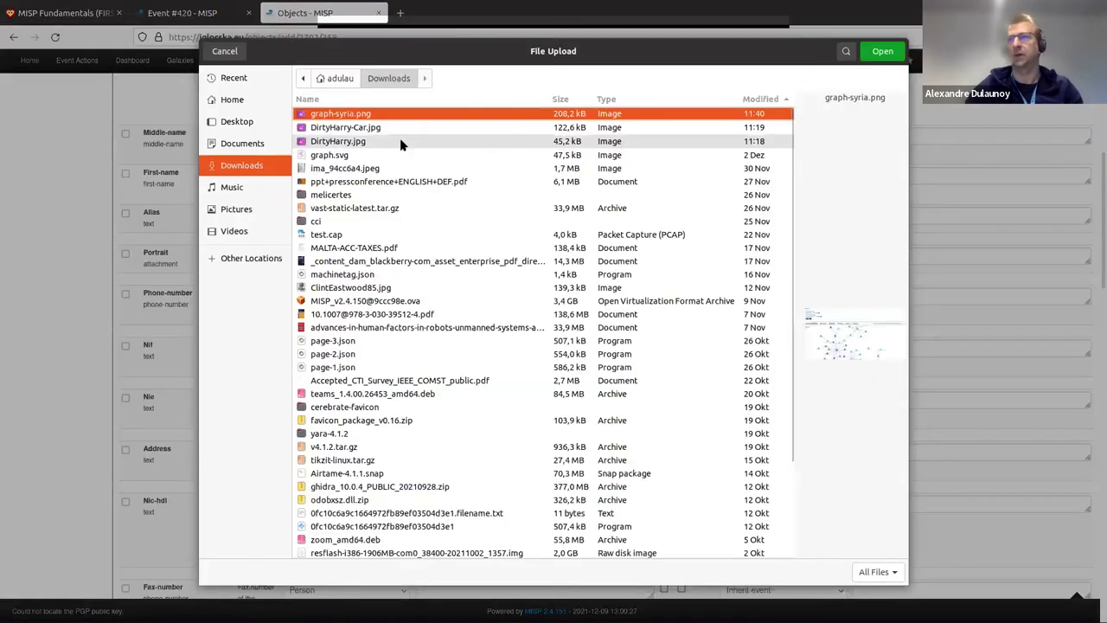
Attach DirtyHarry.jpg and ClintEastwood85.jpg from Downloads as the person object's two portraits
{"action": "left_click", "coordinate": [338, 141]}
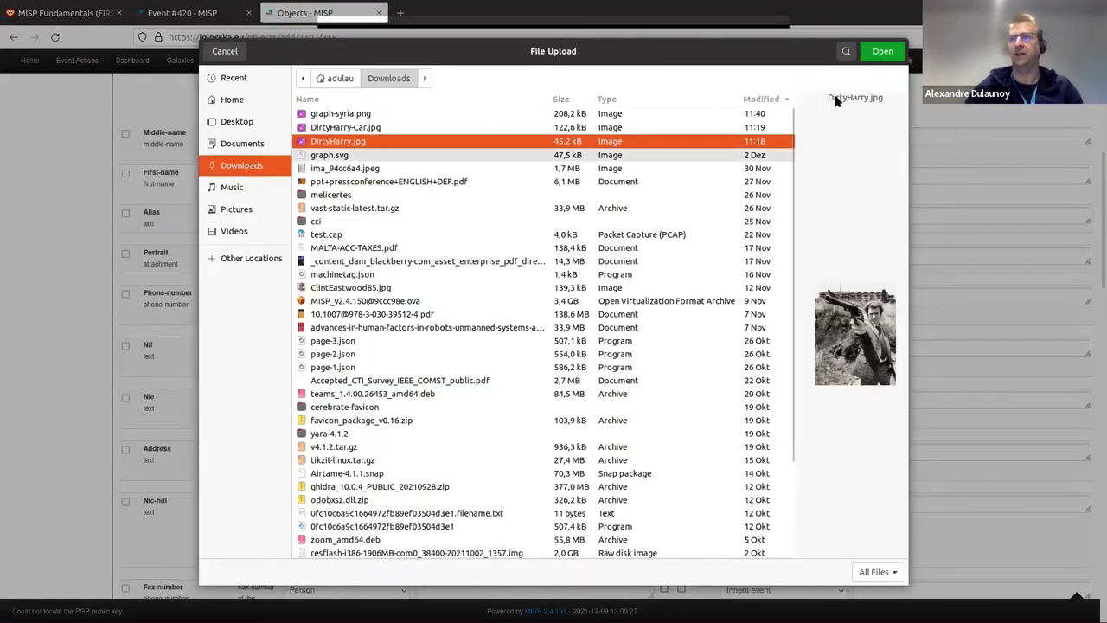
{"action": "key", "text": "Return"}
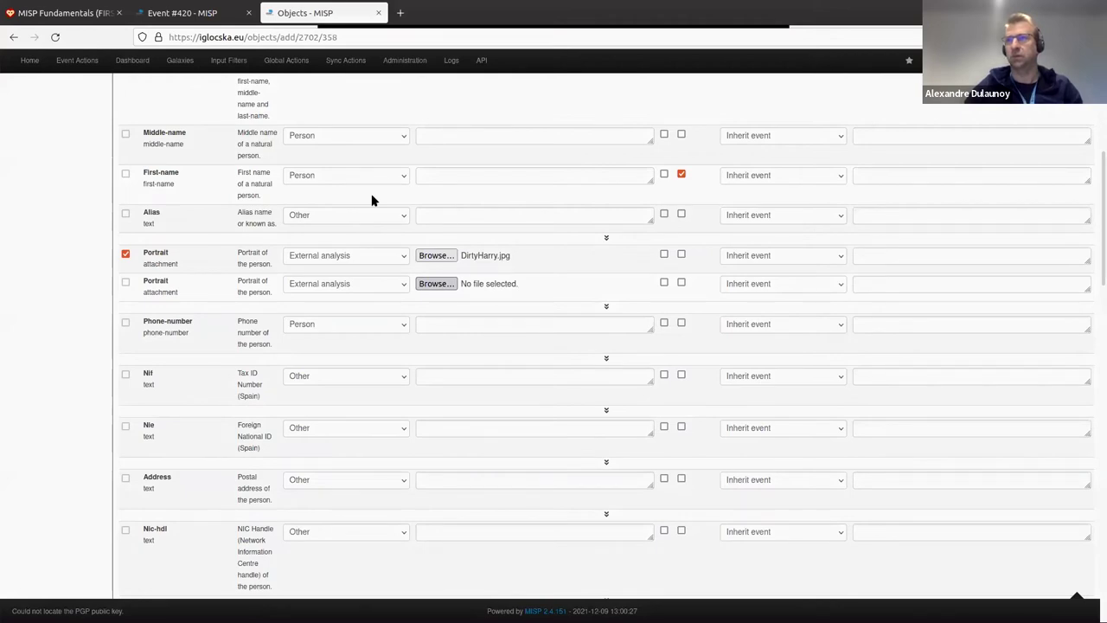
{"action": "left_click", "coordinate": [435, 283]}
{"action": "scroll", "coordinate": [392, 327], "scroll_direction": "down", "scroll_amount": 3}
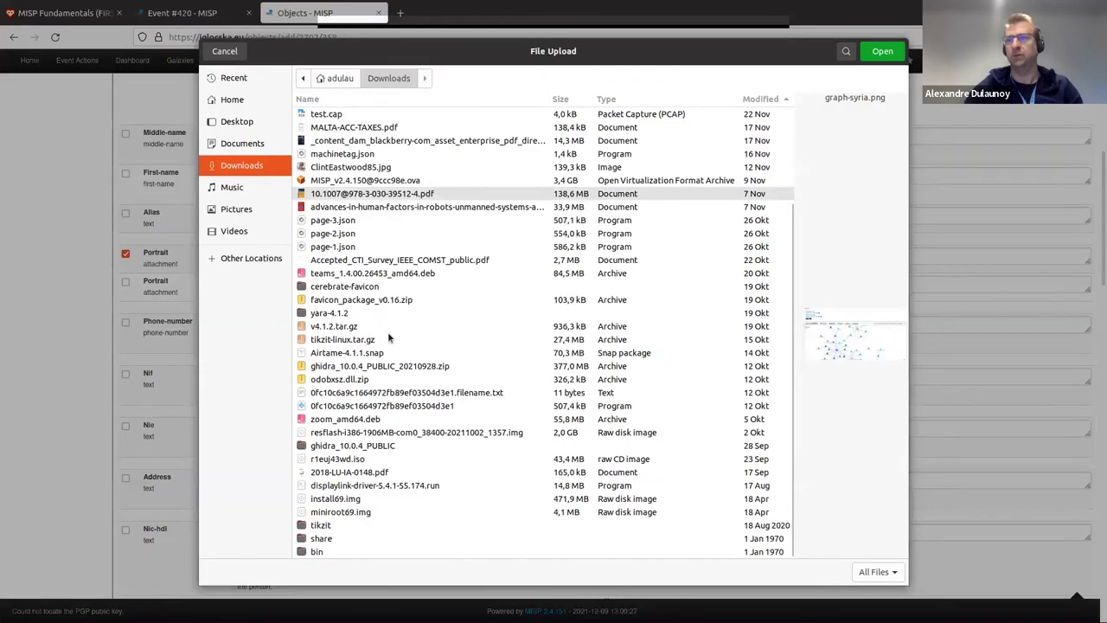
{"action": "scroll", "coordinate": [387, 331], "scroll_direction": "up", "scroll_amount": 3}
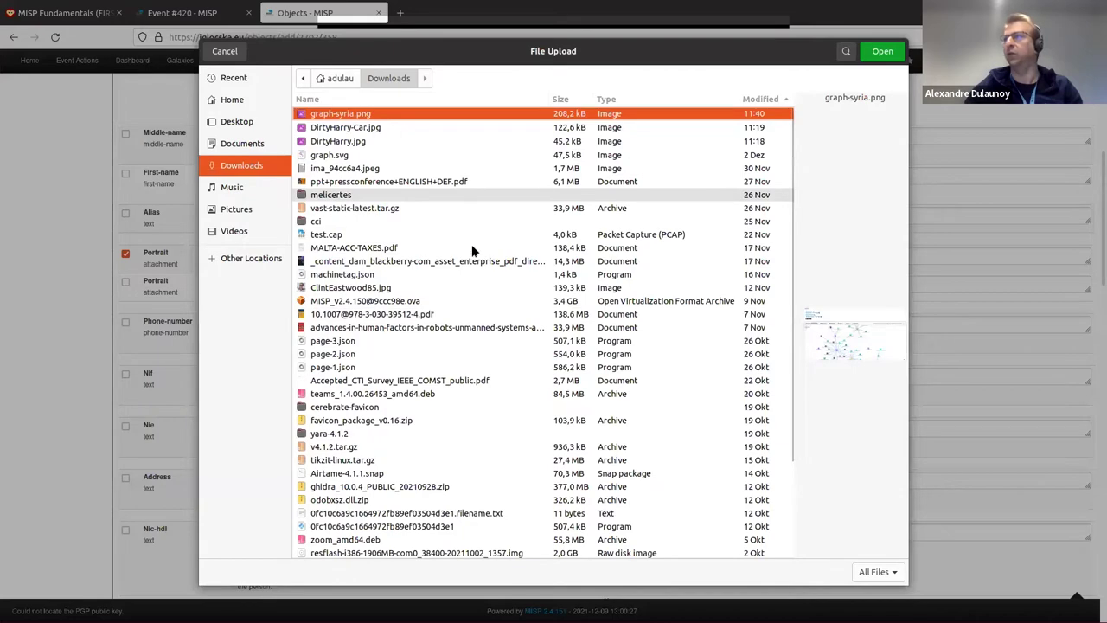
{"action": "left_click", "coordinate": [416, 99]}
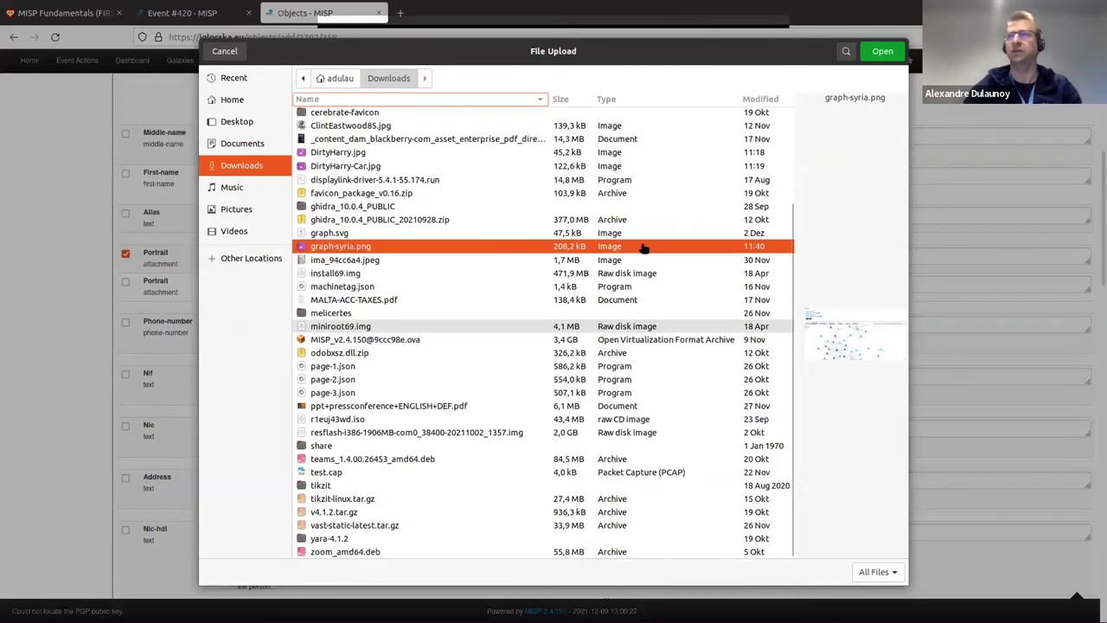
{"action": "scroll", "coordinate": [487, 265], "scroll_direction": "up", "scroll_amount": 3}
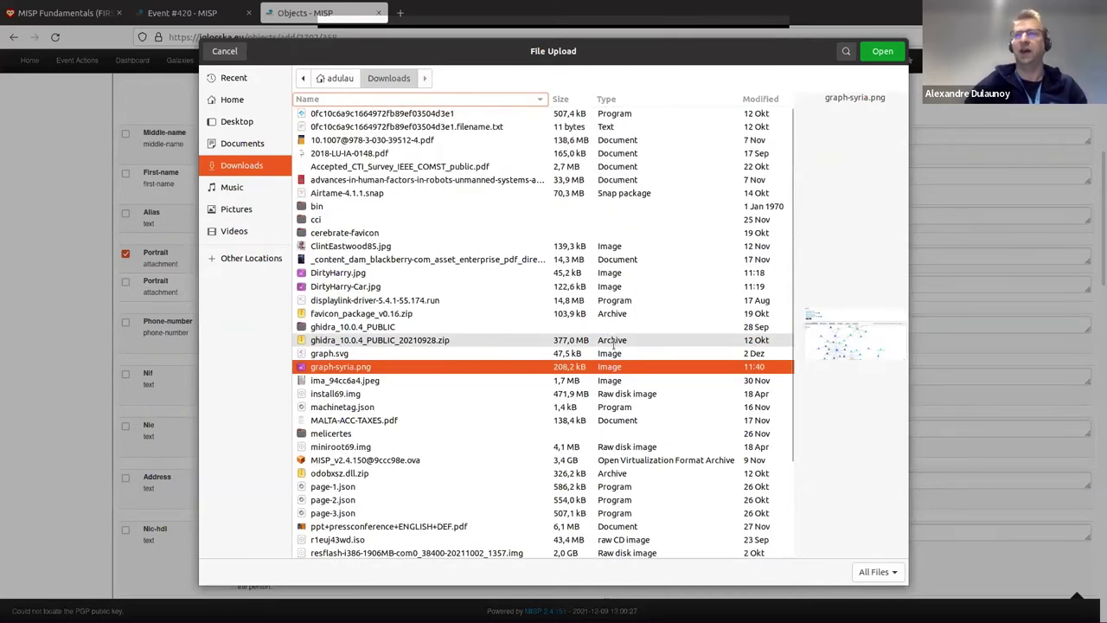
{"action": "key", "text": "Return"}
{"action": "scroll", "coordinate": [612, 341], "scroll_direction": "up", "scroll_amount": 5}
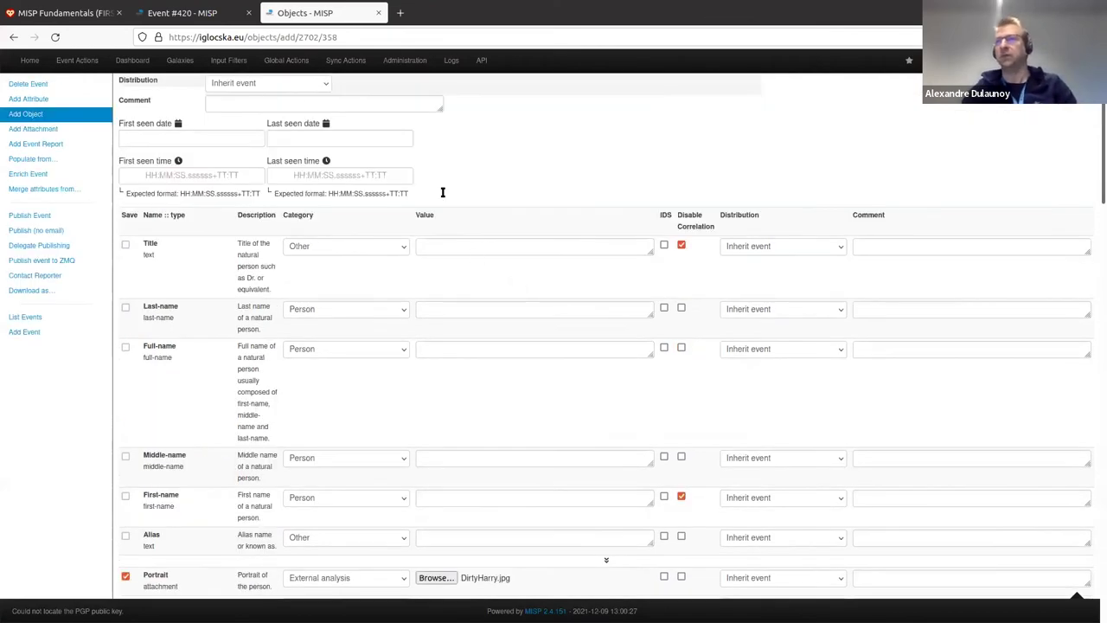
Enter Clint as the person's first name and Eastwood as the last name
{"action": "scroll", "coordinate": [484, 186], "scroll_direction": "down", "scroll_amount": 3}
{"action": "left_click", "coordinate": [503, 183]}
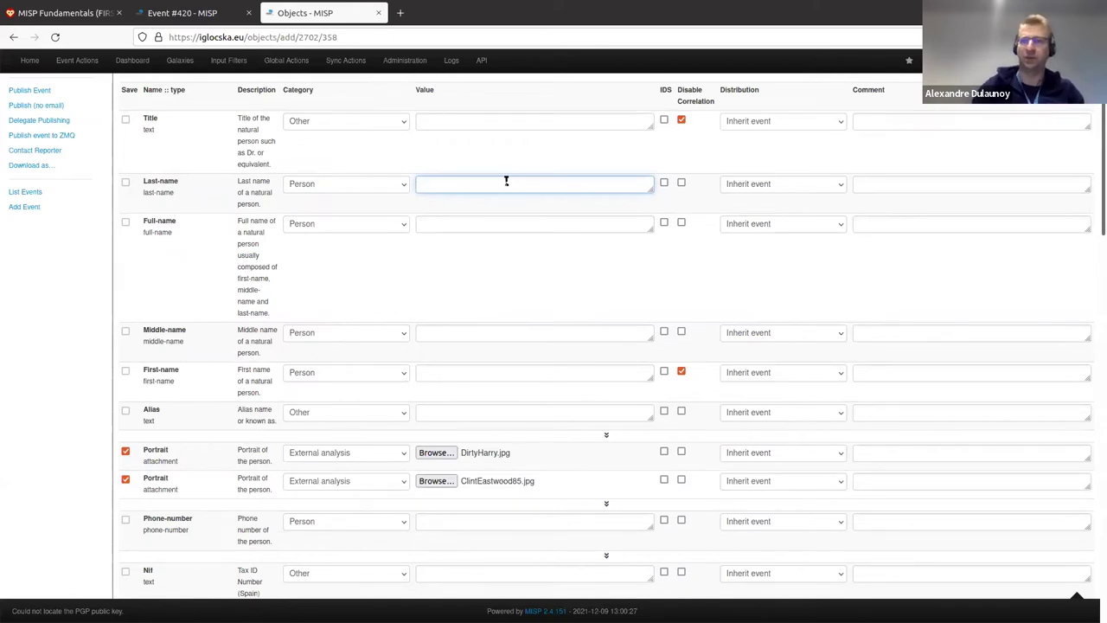
{"action": "left_click", "coordinate": [501, 222]}
{"action": "left_click", "coordinate": [490, 371]}
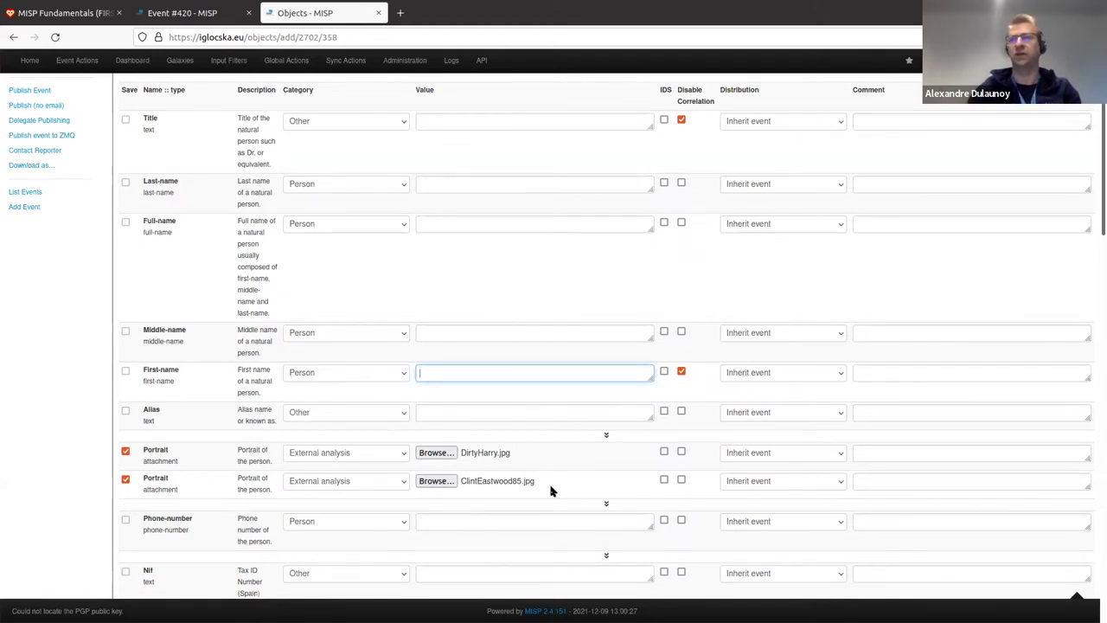
{"action": "type", "text": "Clint"}
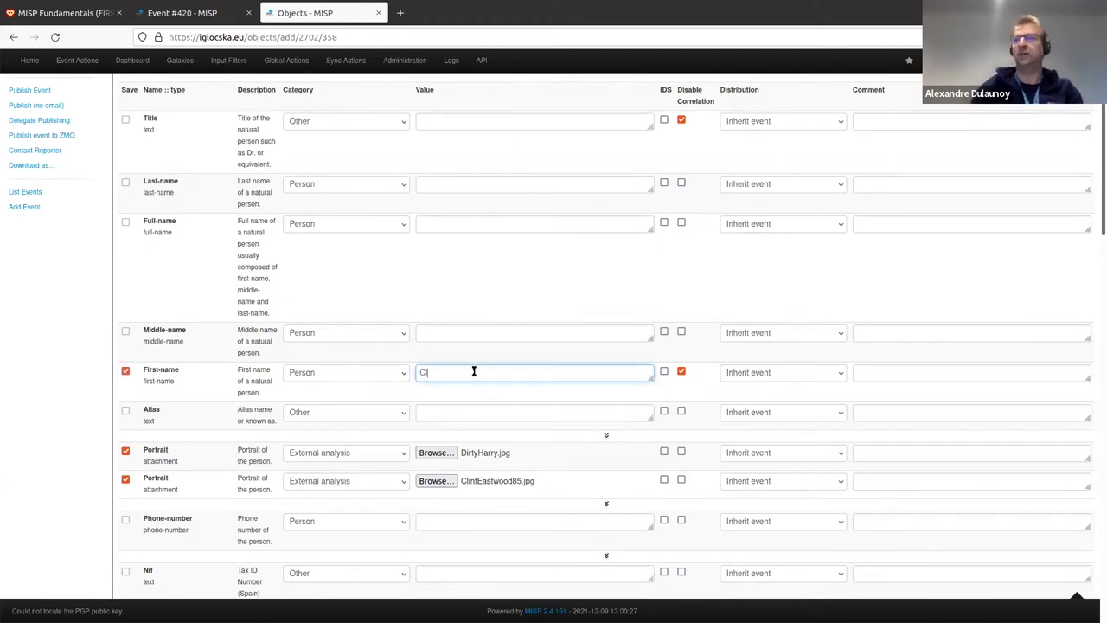
{"action": "left_click", "coordinate": [440, 185]}
{"action": "type", "text": "Eastwood"}
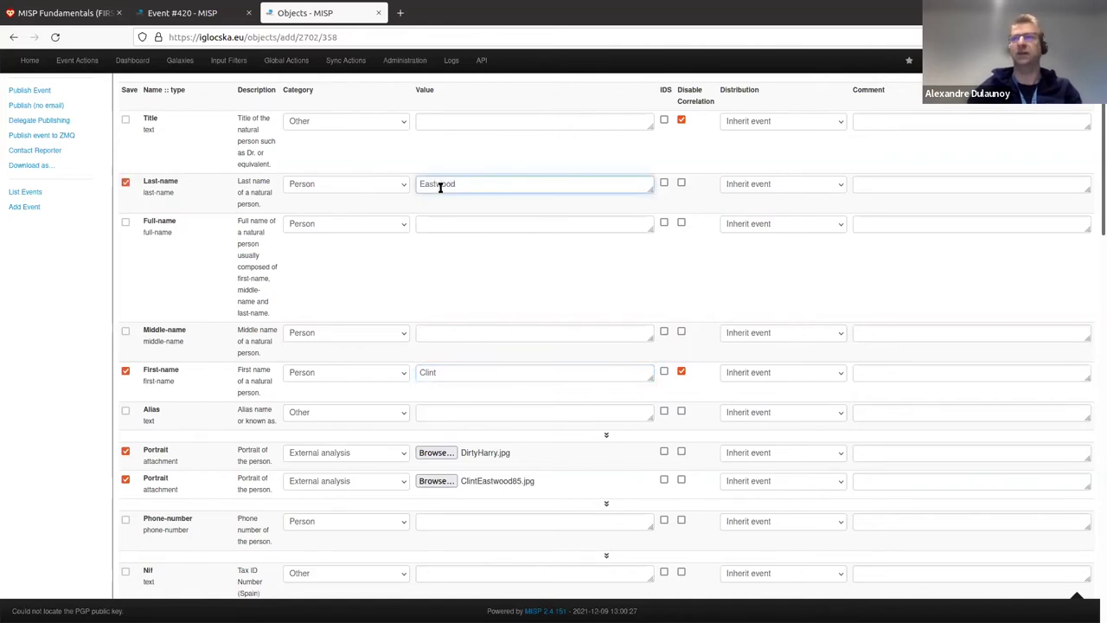
Enter Dirty Harry as the person object's alias
{"action": "left_click", "coordinate": [519, 222]}
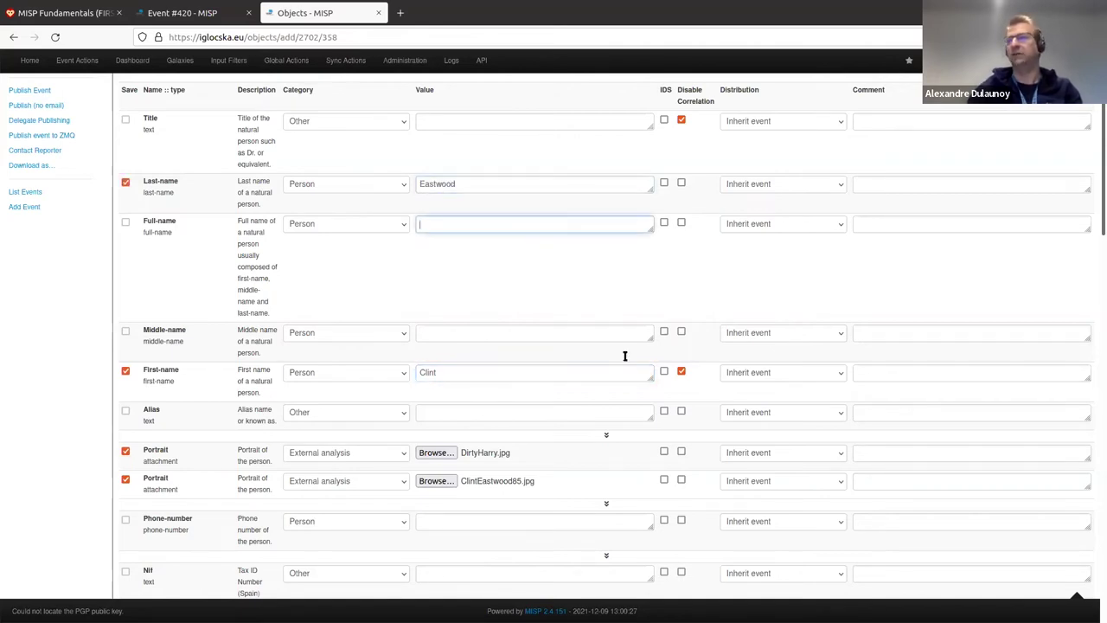
{"action": "left_click", "coordinate": [511, 415]}
{"action": "type", "text": "Dirty Ha"}
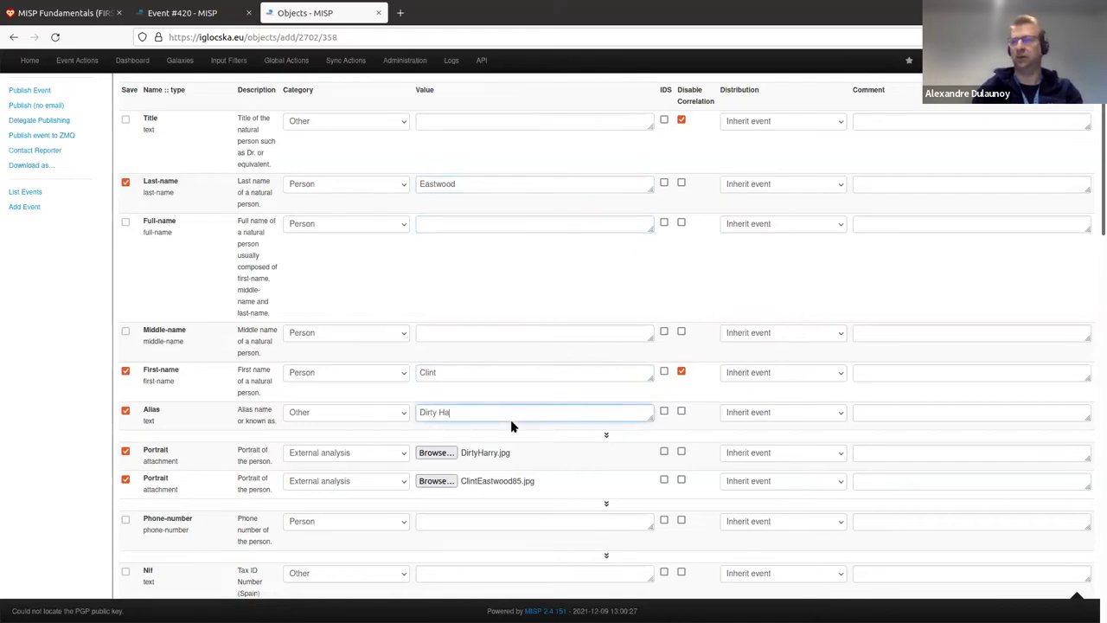
{"action": "type", "text": "rry"}
Set the person's role to Witness
{"action": "scroll", "coordinate": [555, 437], "scroll_direction": "down", "scroll_amount": 1}
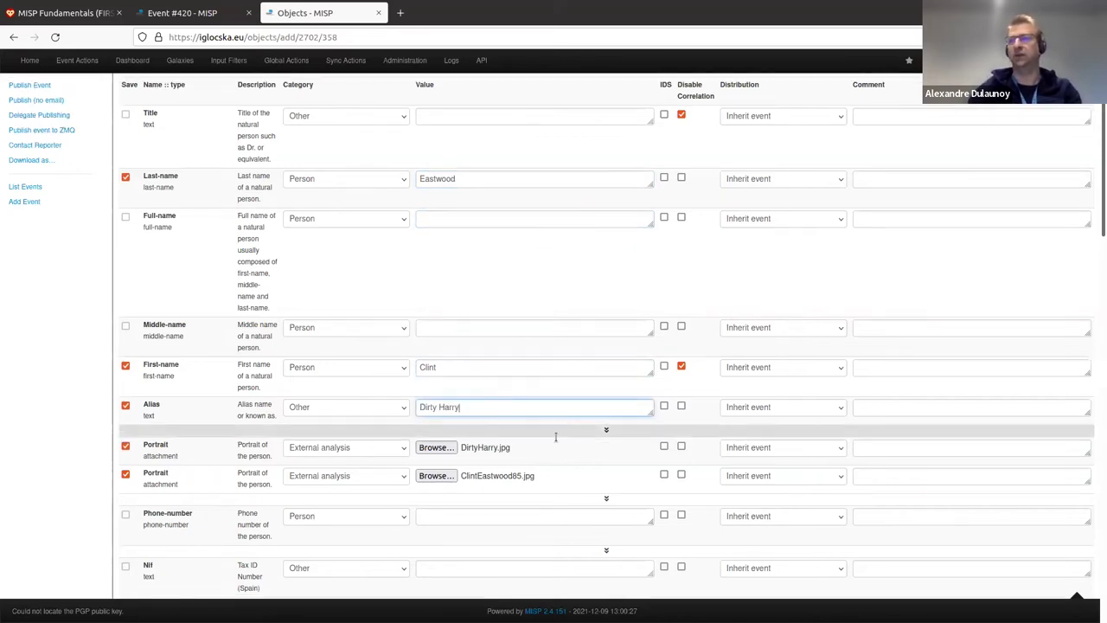
{"action": "scroll", "coordinate": [556, 437], "scroll_direction": "down", "scroll_amount": 3}
{"action": "scroll", "coordinate": [551, 458], "scroll_direction": "down", "scroll_amount": 3}
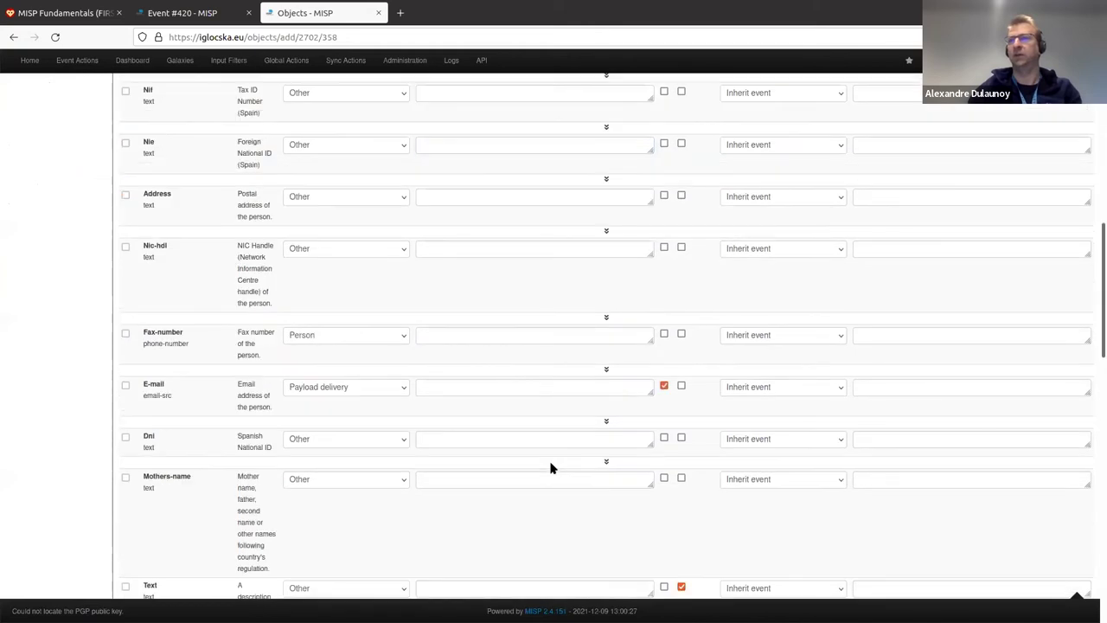
{"action": "scroll", "coordinate": [551, 468], "scroll_direction": "down", "scroll_amount": 2}
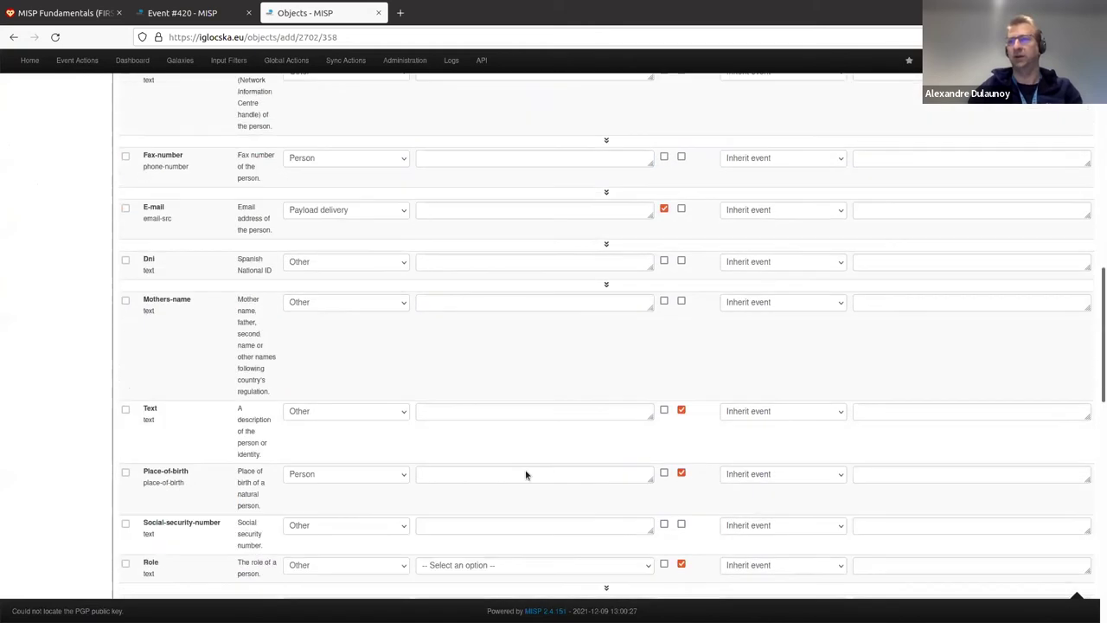
{"action": "scroll", "coordinate": [526, 474], "scroll_direction": "down", "scroll_amount": 3}
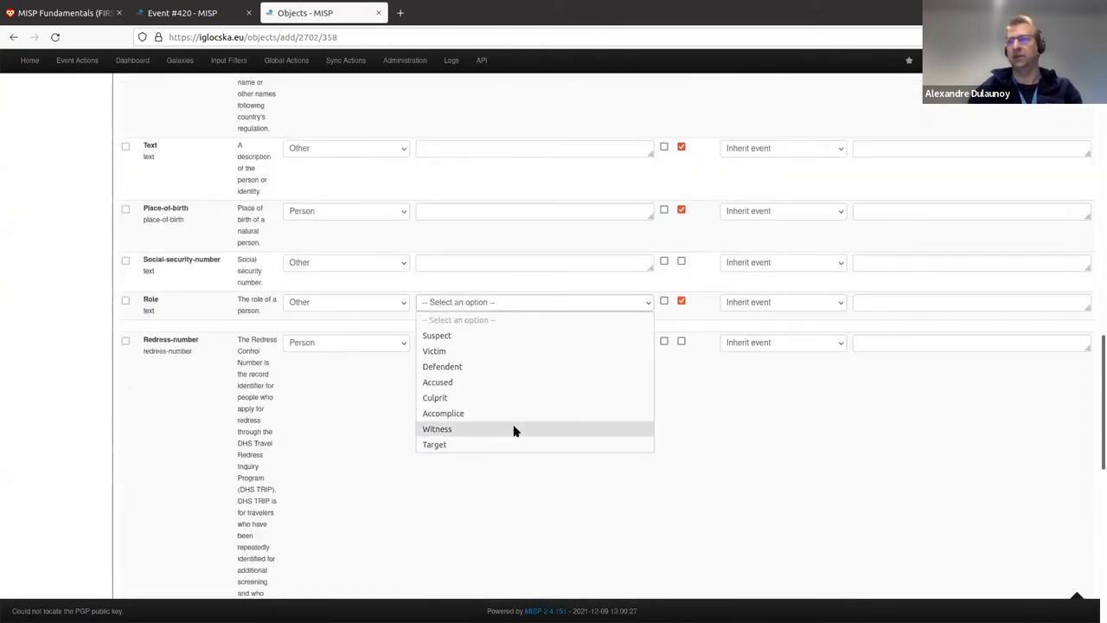
{"action": "left_click", "coordinate": [513, 431]}
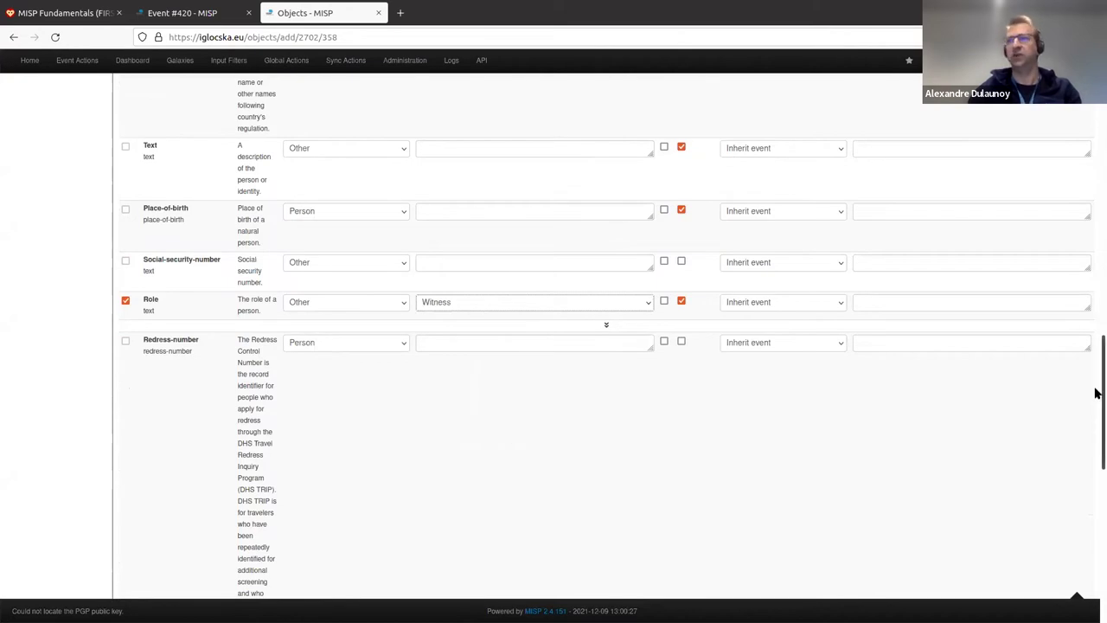
Set the person's gender to Male, submit the form and create the person object
{"action": "scroll", "coordinate": [1095, 393], "scroll_direction": "down", "scroll_amount": 3}
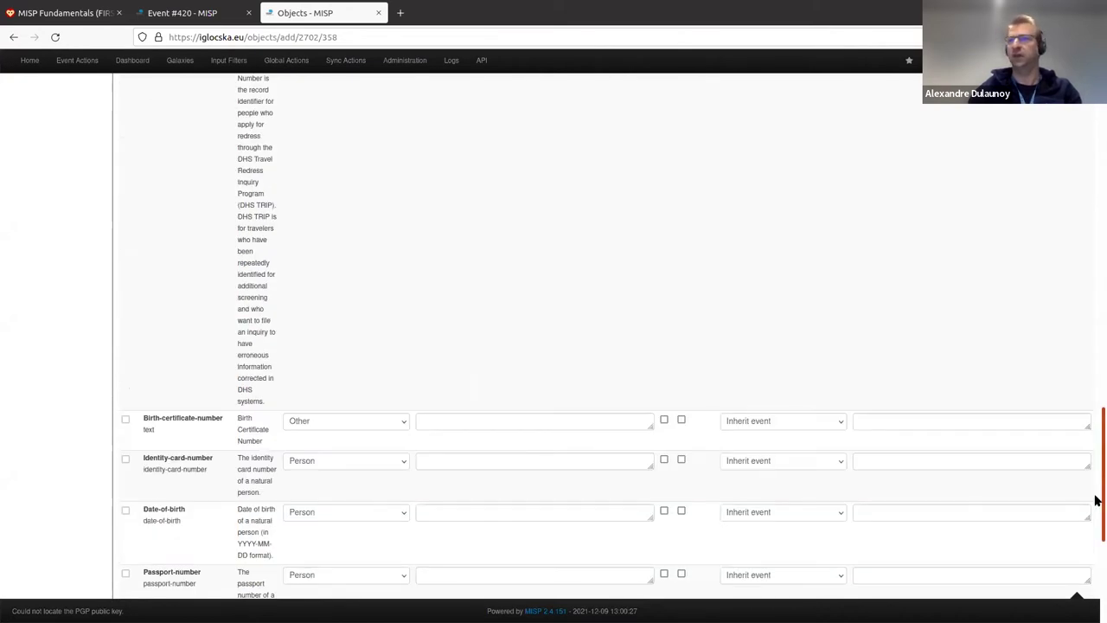
{"action": "scroll", "coordinate": [581, 328], "scroll_direction": "down", "scroll_amount": 2}
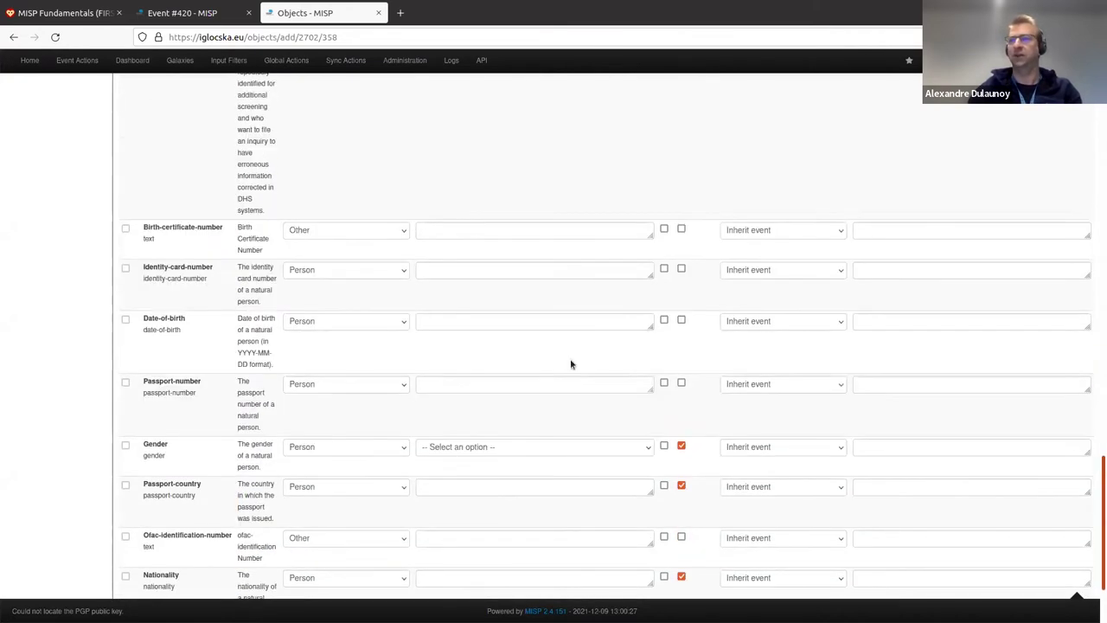
{"action": "scroll", "coordinate": [567, 361], "scroll_direction": "down", "scroll_amount": 2}
{"action": "left_click", "coordinate": [534, 359]}
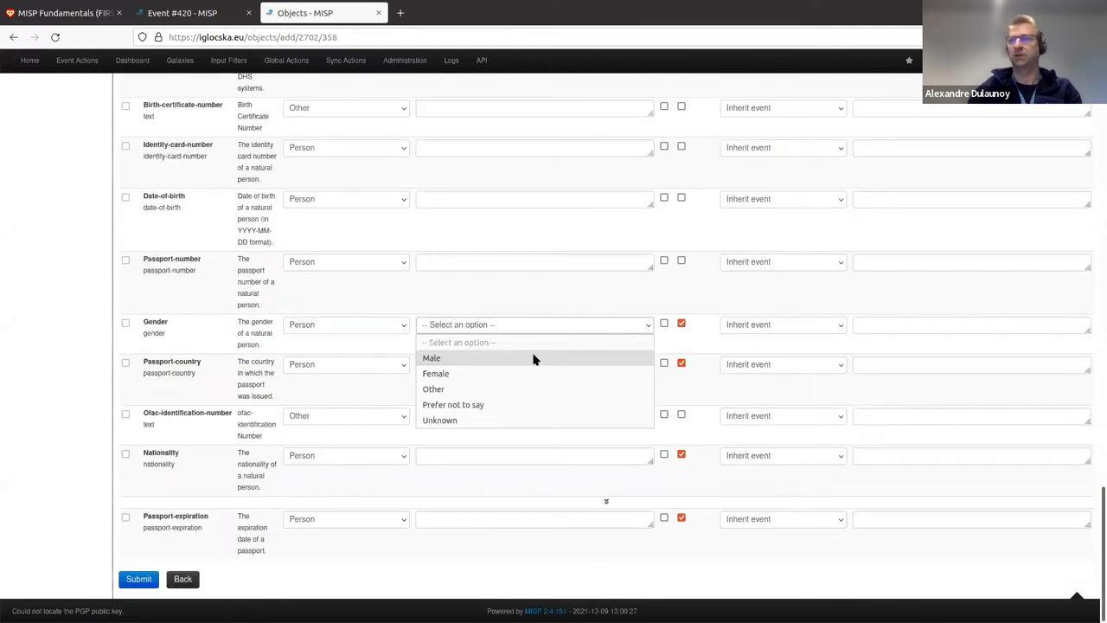
{"action": "left_click", "coordinate": [533, 359]}
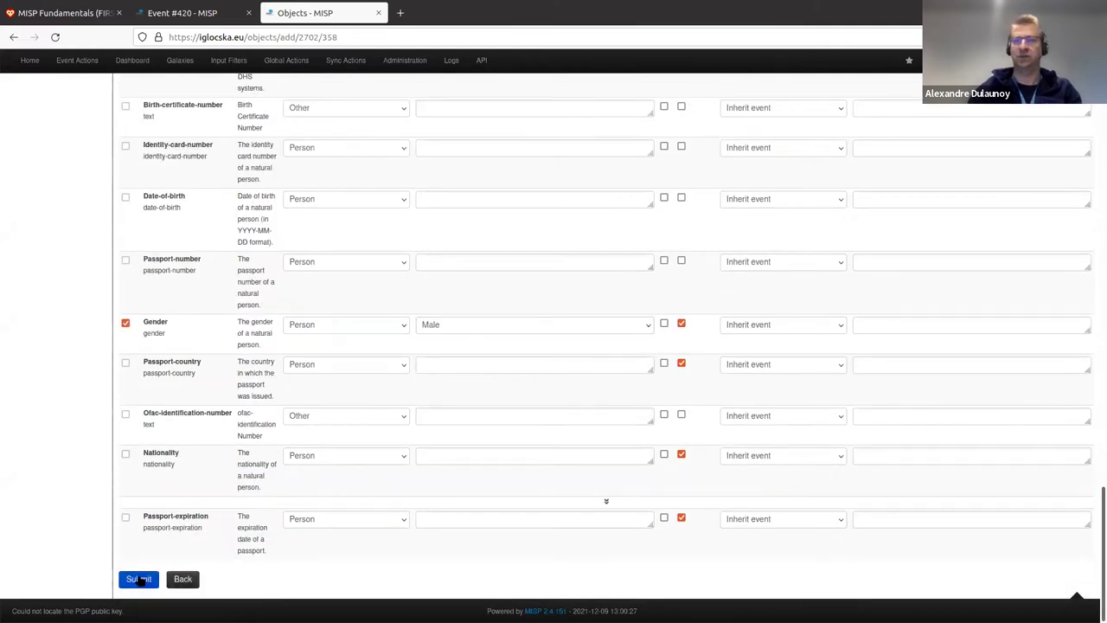
{"action": "left_click", "coordinate": [146, 579]}
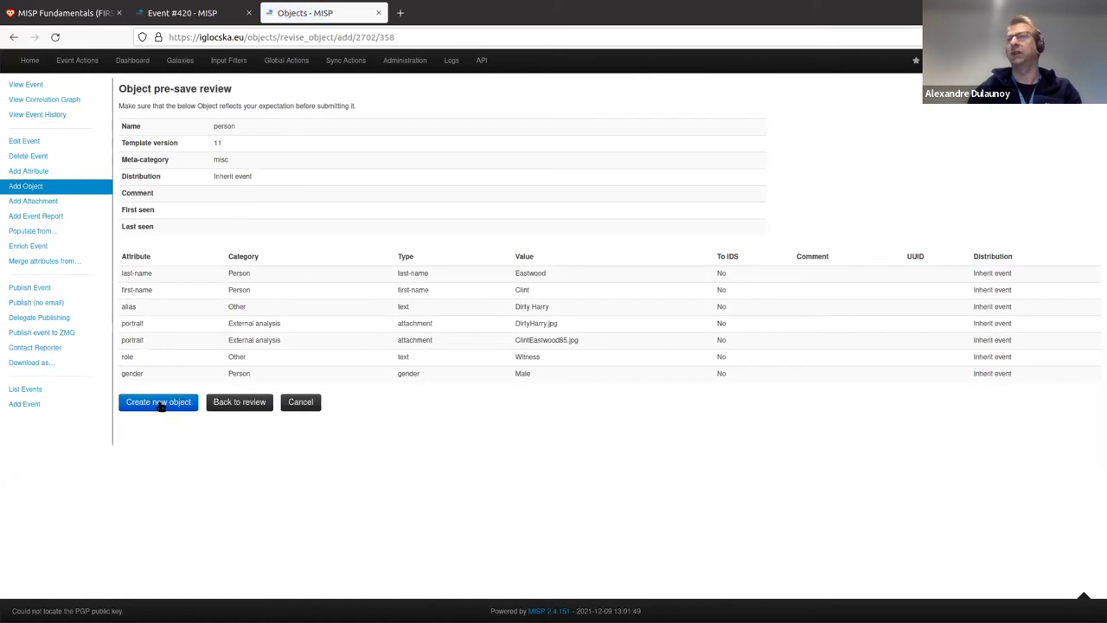
{"action": "left_click", "coordinate": [159, 403]}
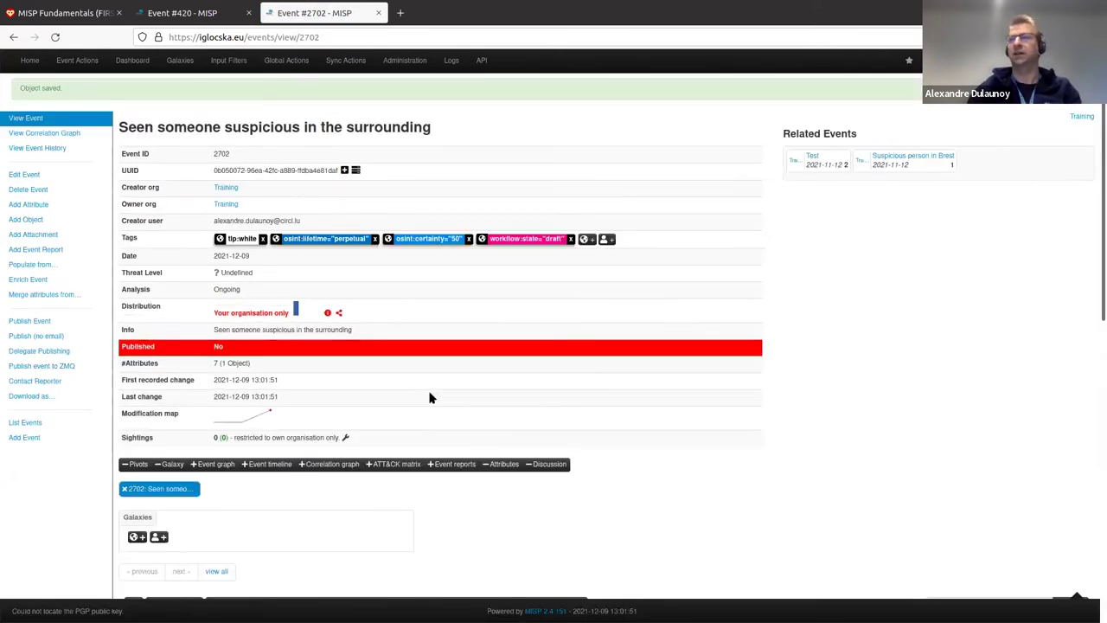
Check the saved person object's related events and start adding an object with the misc vehicle template from all object types
{"action": "scroll", "coordinate": [430, 398], "scroll_direction": "down", "scroll_amount": 10}
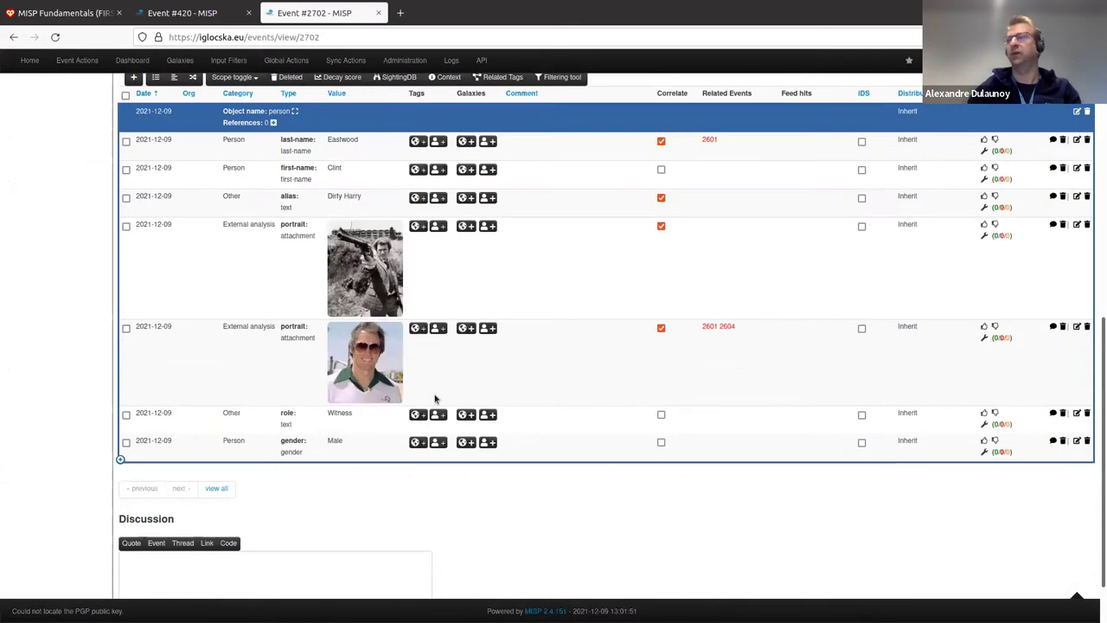
{"action": "scroll", "coordinate": [694, 372], "scroll_direction": "up", "scroll_amount": 2}
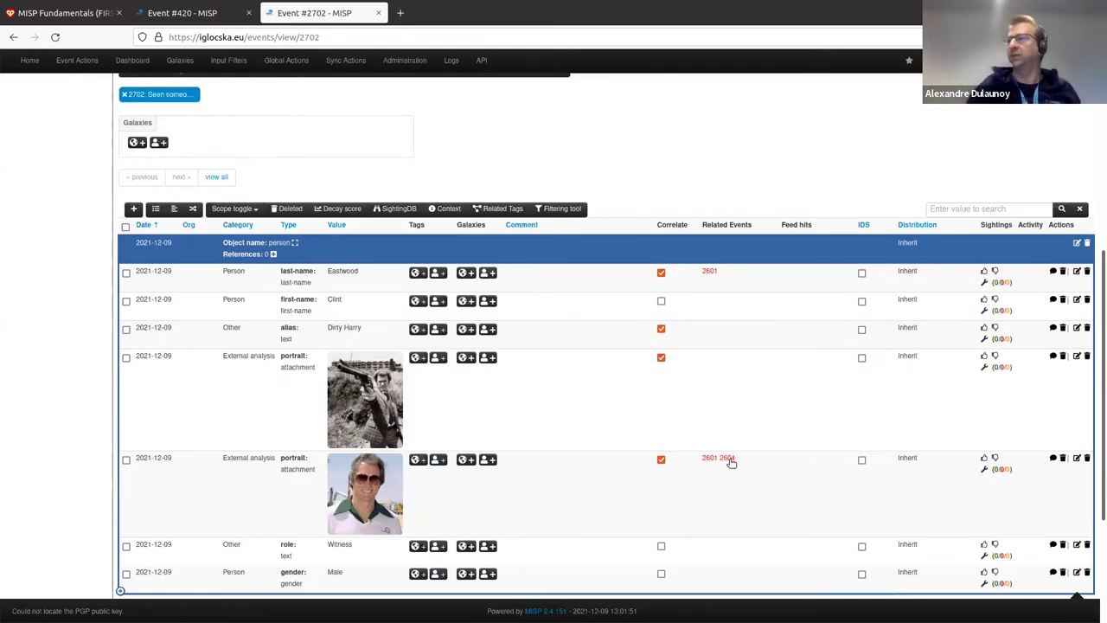
{"action": "mouse_move", "coordinate": [728, 461]}
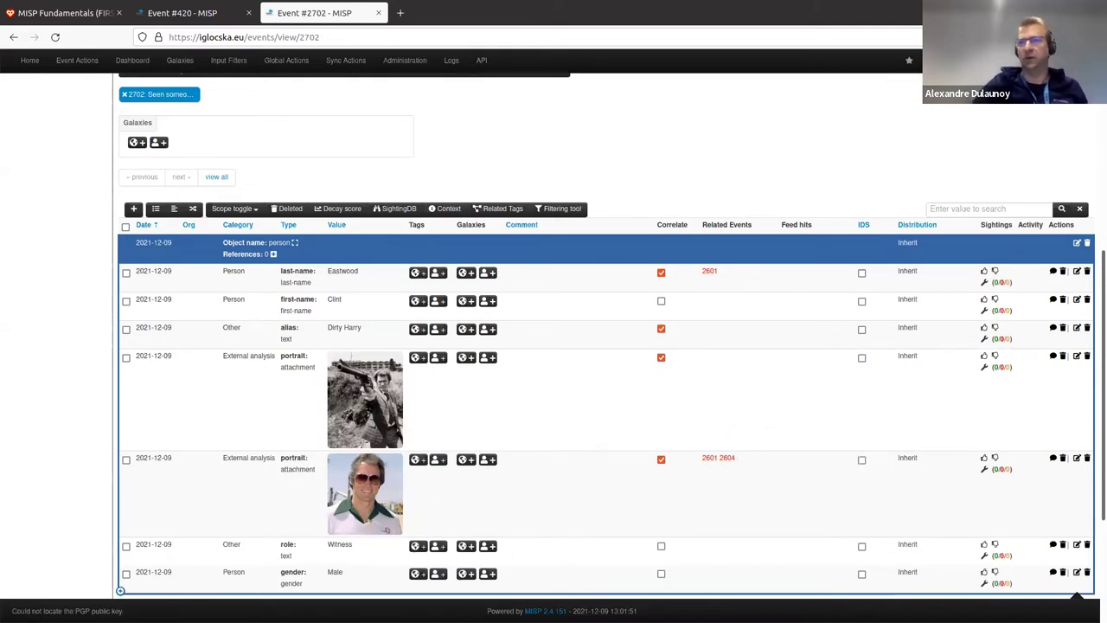
{"action": "scroll", "coordinate": [649, 458], "scroll_direction": "down", "scroll_amount": 1}
{"action": "scroll", "coordinate": [646, 471], "scroll_direction": "up", "scroll_amount": 3}
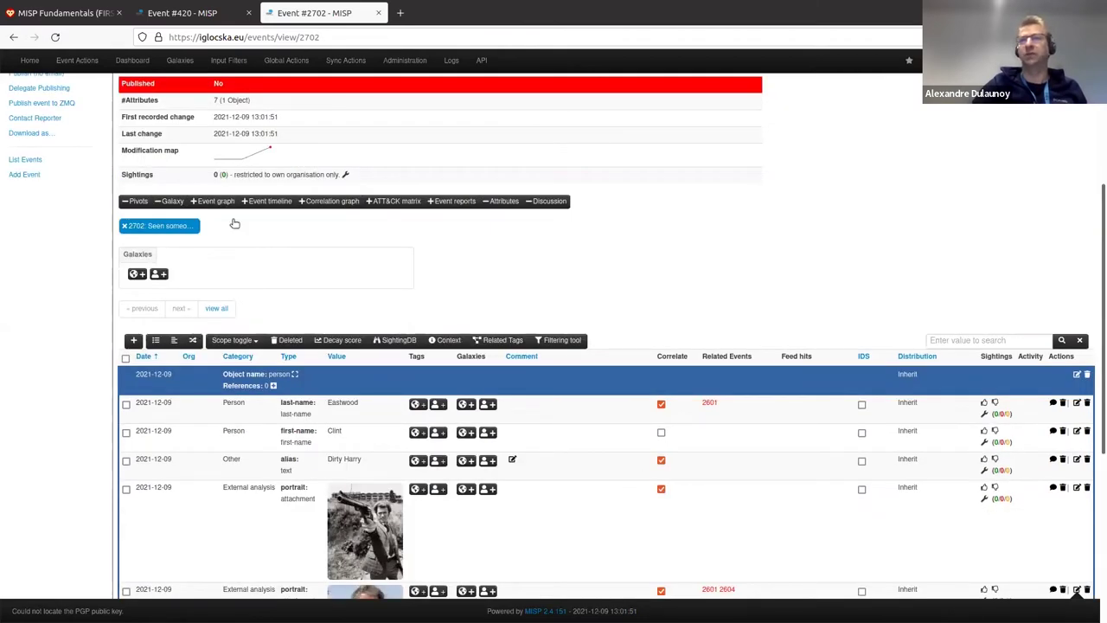
{"action": "scroll", "coordinate": [216, 246], "scroll_direction": "up", "scroll_amount": 3}
{"action": "type", "text": "o"}
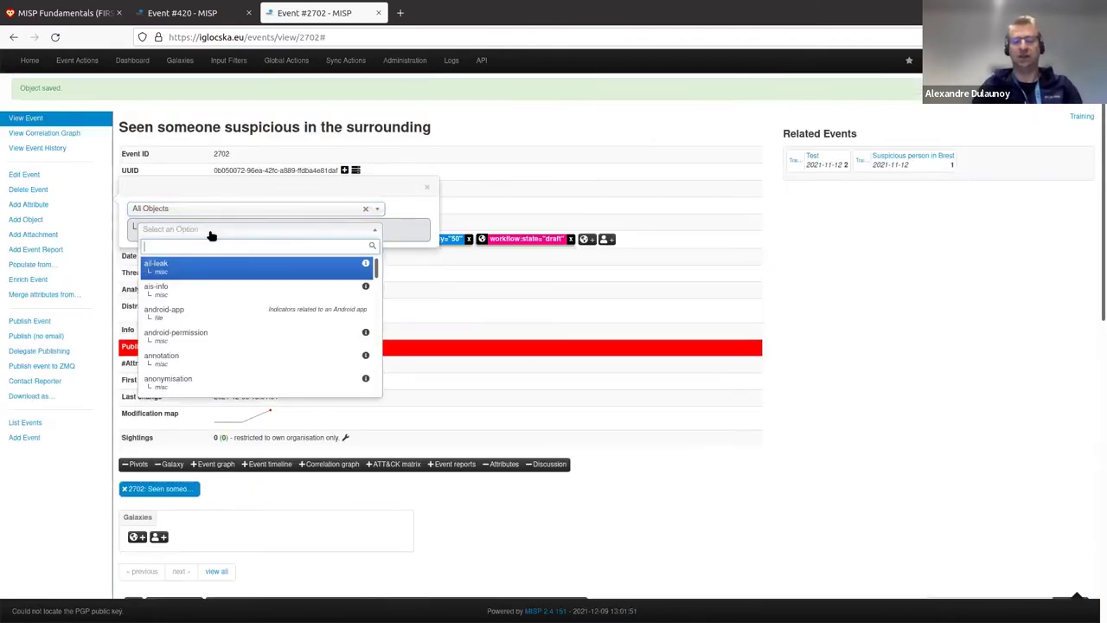
{"action": "type", "text": "vehicle"}
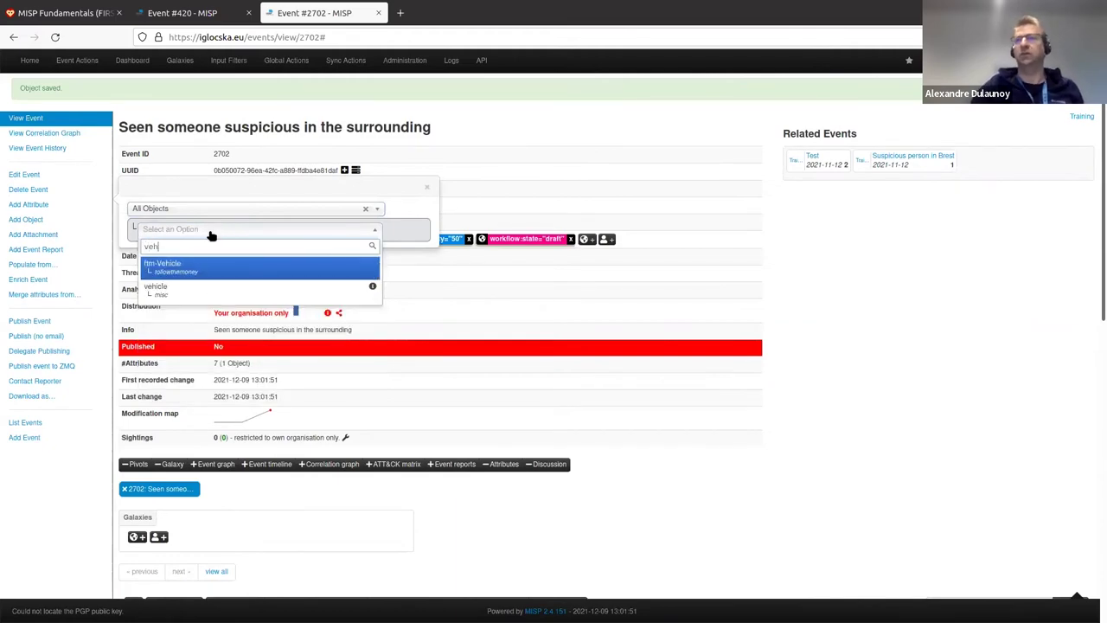
{"action": "left_click", "coordinate": [242, 288]}
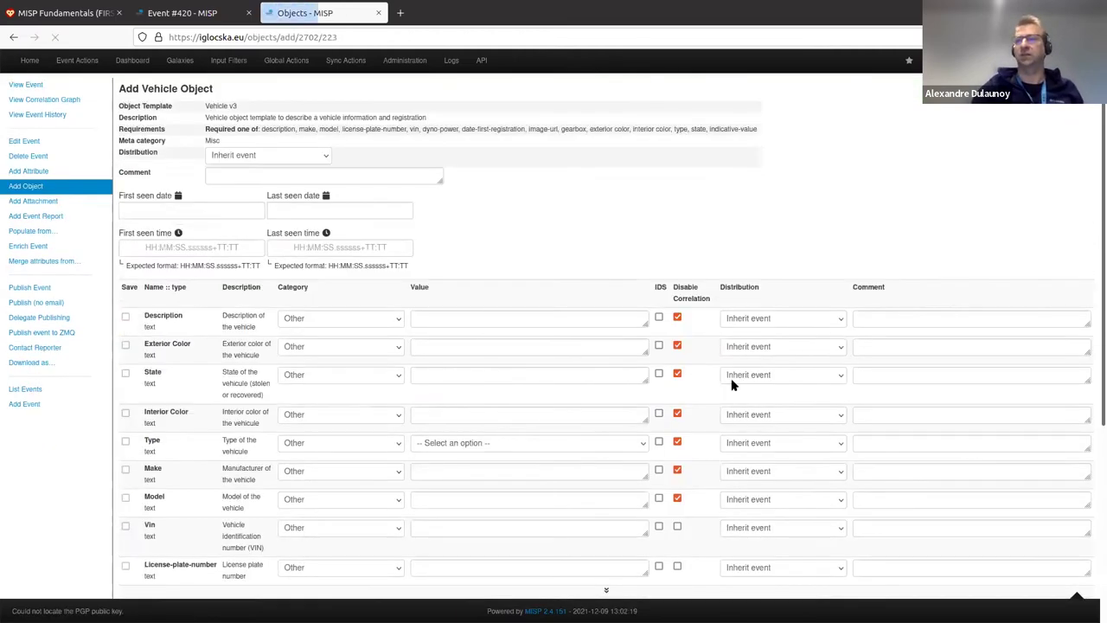
Set the vehicle's type to car and attach DirtyHarry-Car.jpg from Downloads as its image
{"action": "scroll", "coordinate": [637, 326], "scroll_direction": "down", "scroll_amount": 1}
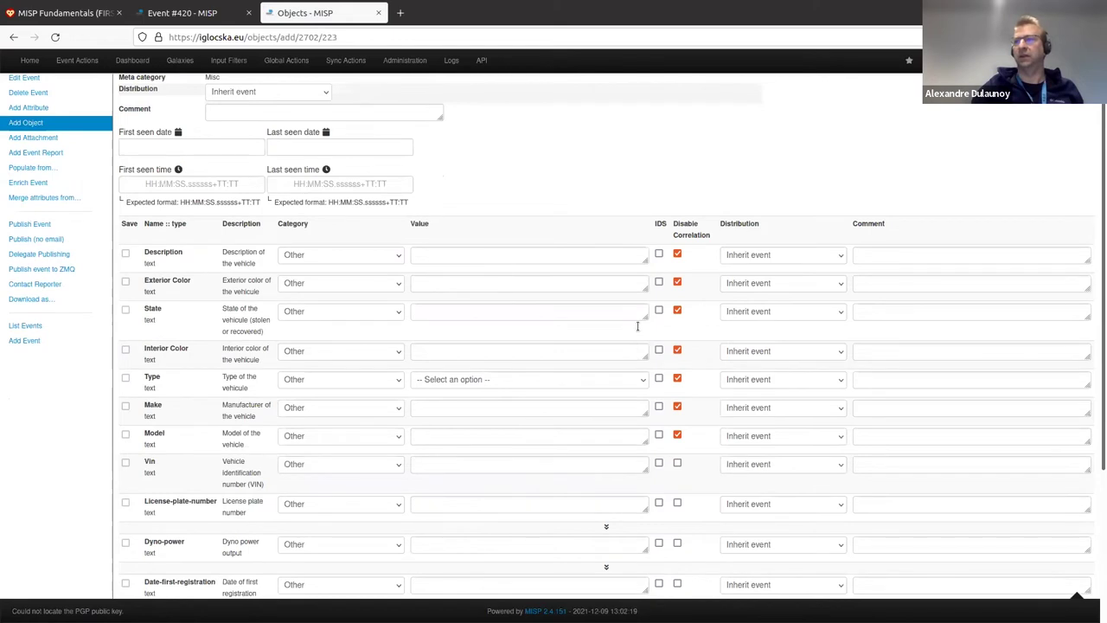
{"action": "scroll", "coordinate": [638, 326], "scroll_direction": "down", "scroll_amount": 2}
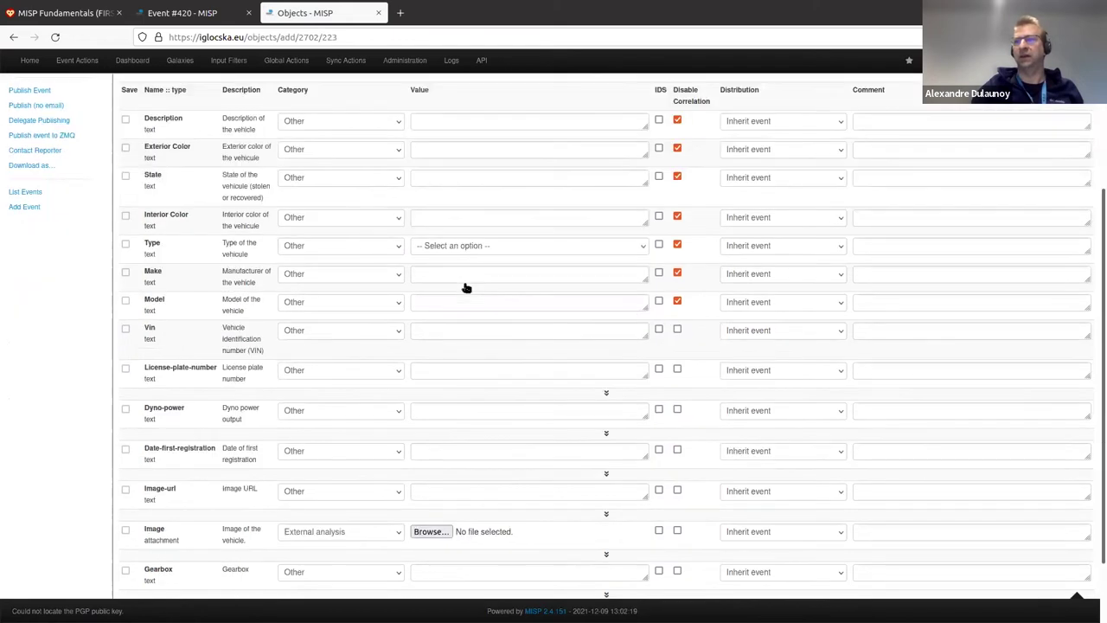
{"action": "left_click", "coordinate": [489, 450]}
{"action": "scroll", "coordinate": [475, 398], "scroll_direction": "down", "scroll_amount": 1}
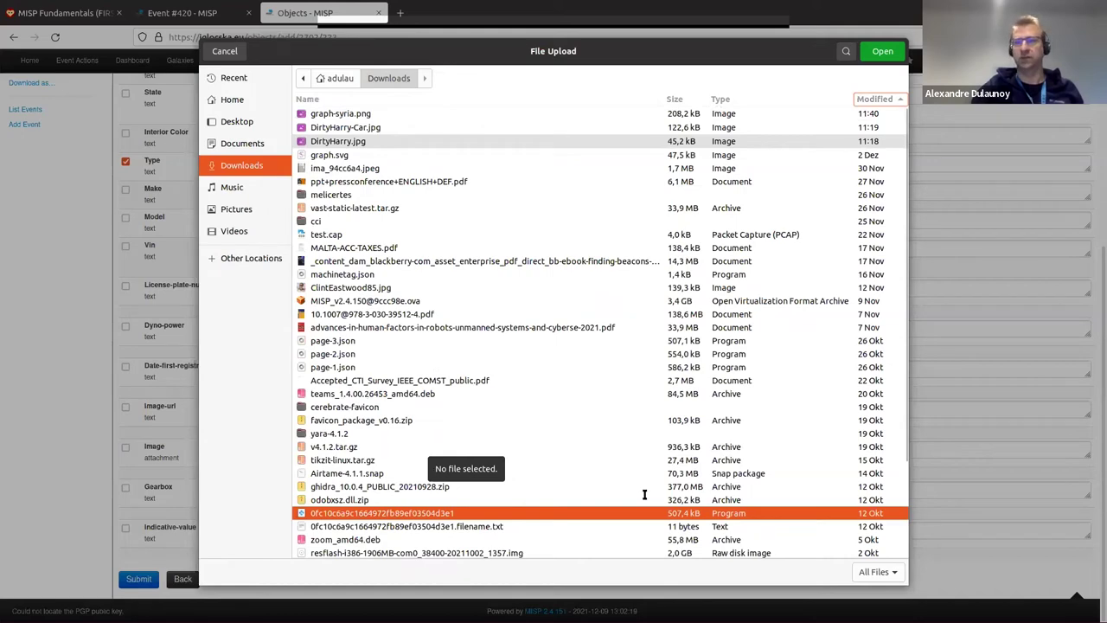
{"action": "key", "text": "Escape"}
{"action": "scroll", "coordinate": [519, 292], "scroll_direction": "down", "scroll_amount": 1}
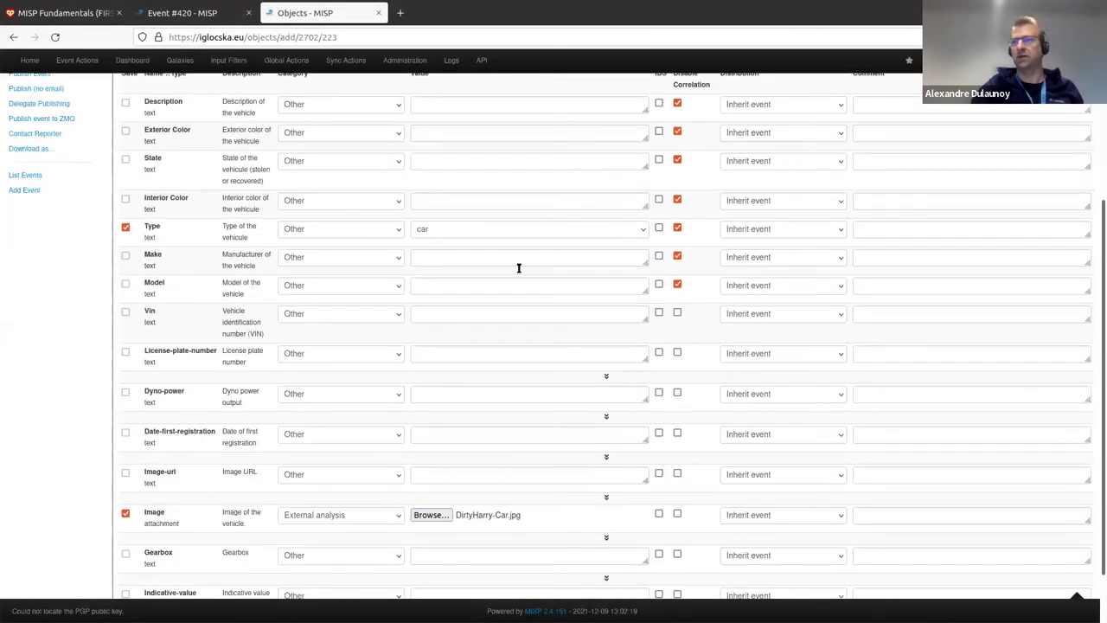
Enter Plymouth as the vehicle's model and Ford as its make, and save the vehicle object to the event
{"action": "left_click", "coordinate": [519, 286]}
{"action": "type", "text": "F"}
{"action": "type", "text": "lymo"}
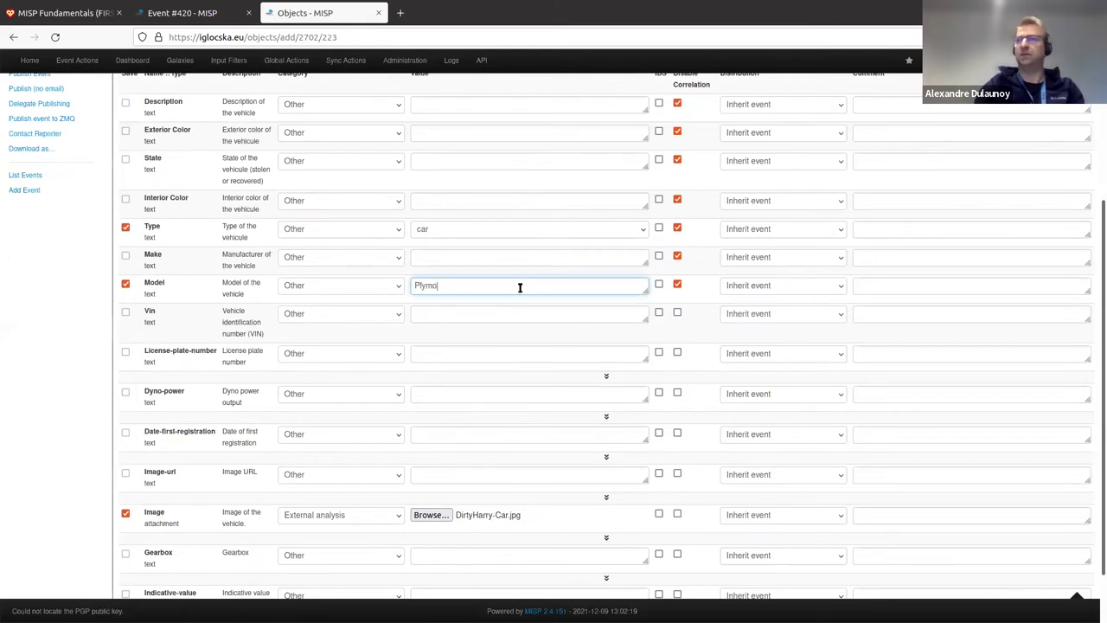
{"action": "type", "text": "uth"}
{"action": "left_click", "coordinate": [516, 257]}
{"action": "type", "text": "Ford"}
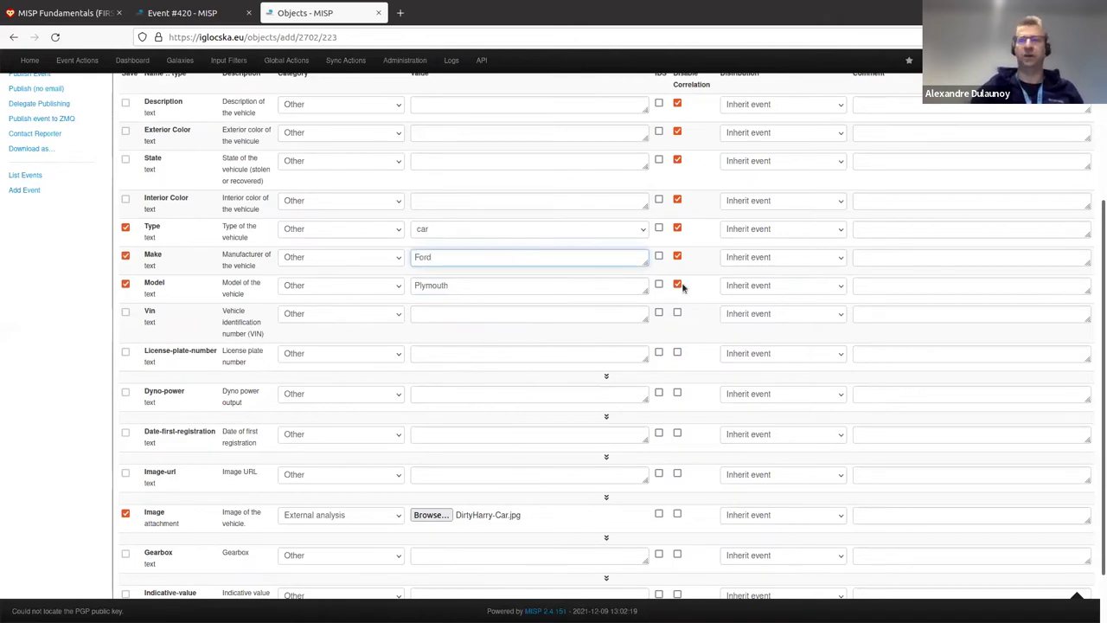
{"action": "scroll", "coordinate": [667, 296], "scroll_direction": "down", "scroll_amount": 2}
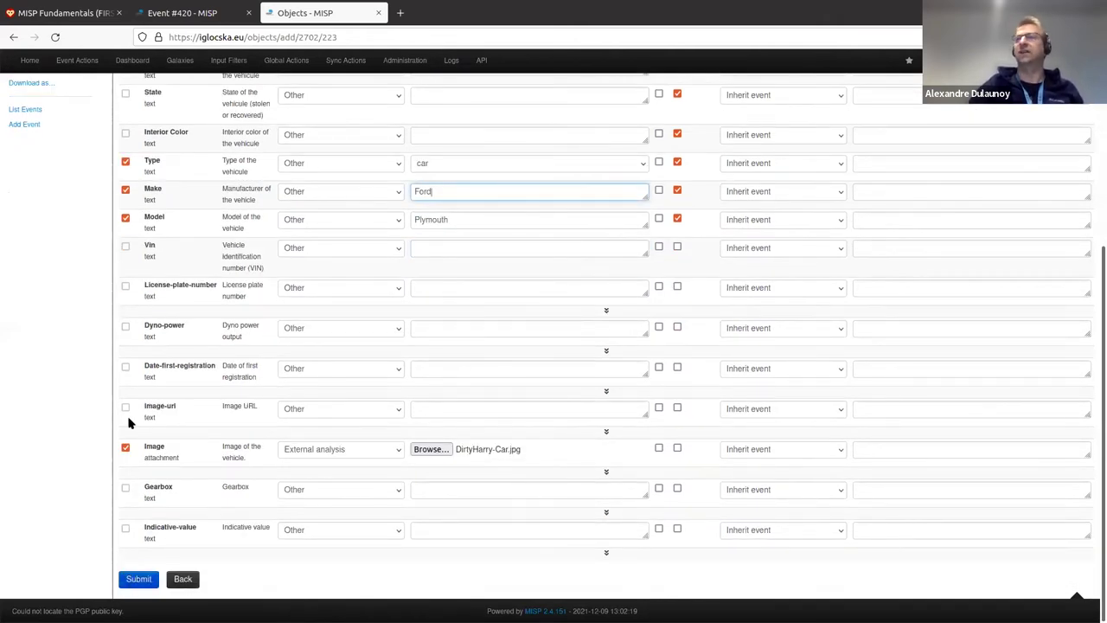
{"action": "key", "text": "Return"}
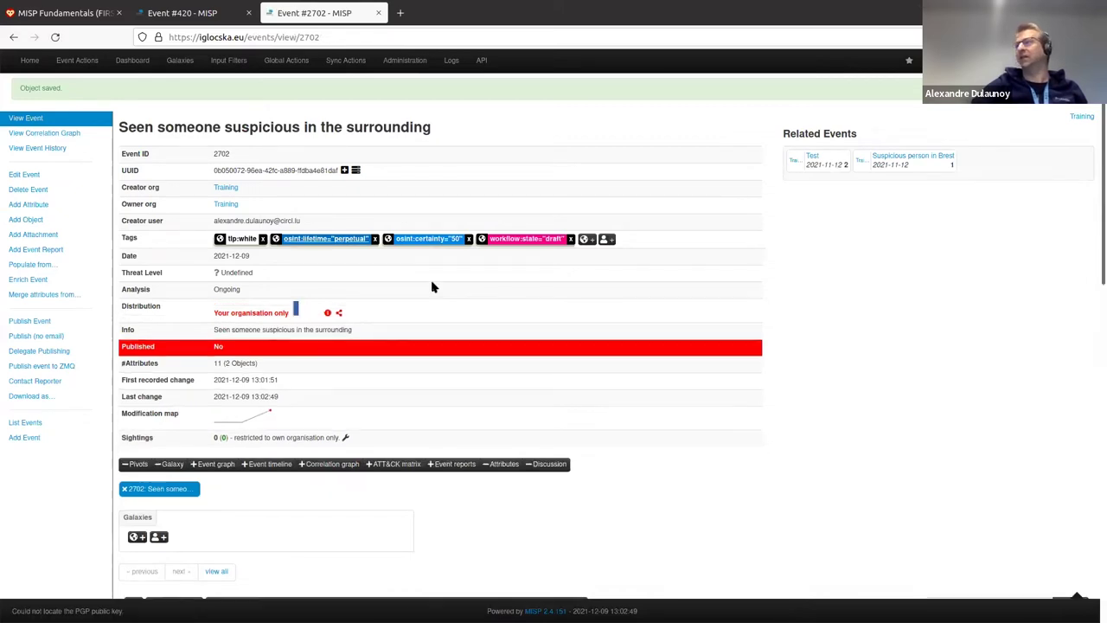
Open the event graph, pull the person node away from the vehicle, and expand both objects to show their attributes
{"action": "scroll", "coordinate": [1007, 305], "scroll_direction": "down", "scroll_amount": 5}
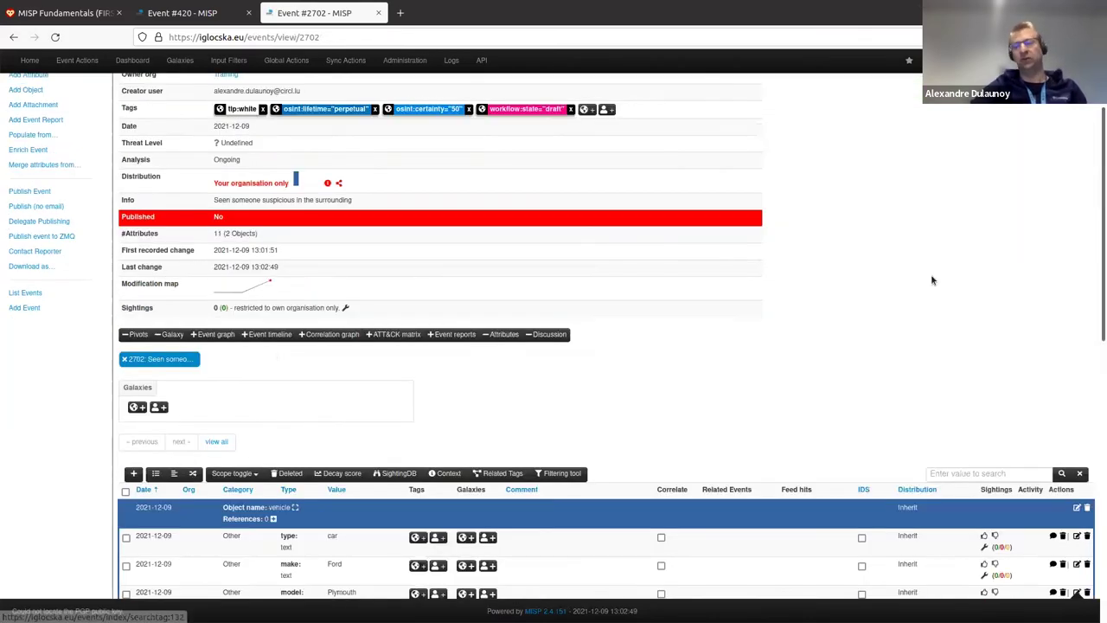
{"action": "double_click", "coordinate": [932, 279]}
{"action": "left_click_drag", "start_coordinate": [796, 242], "coordinate": [677, 237]}
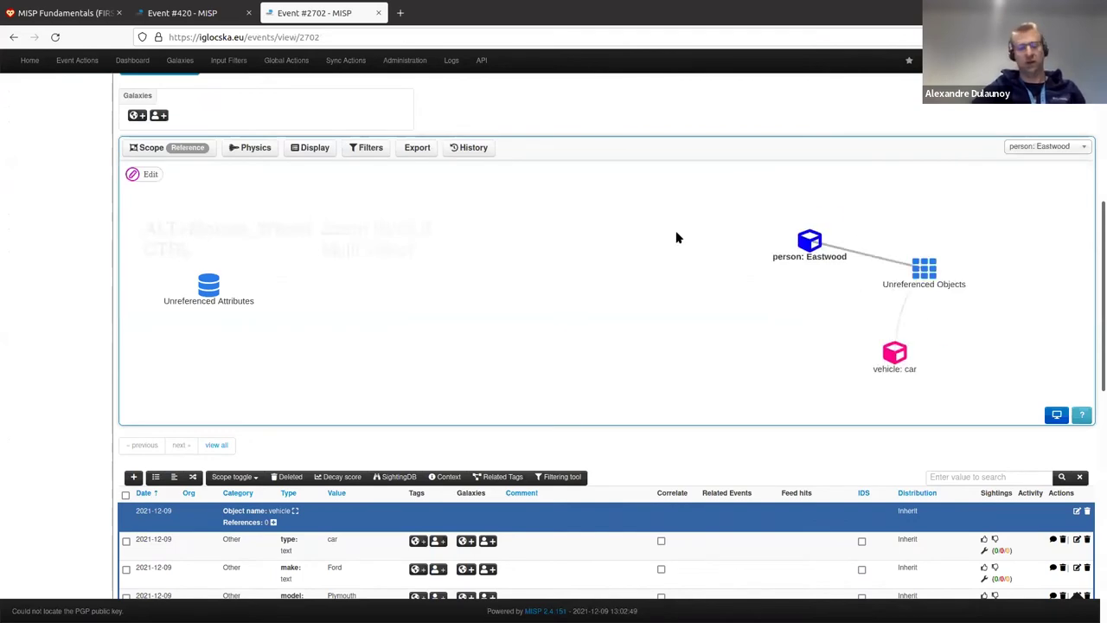
{"action": "double_click", "coordinate": [675, 229]}
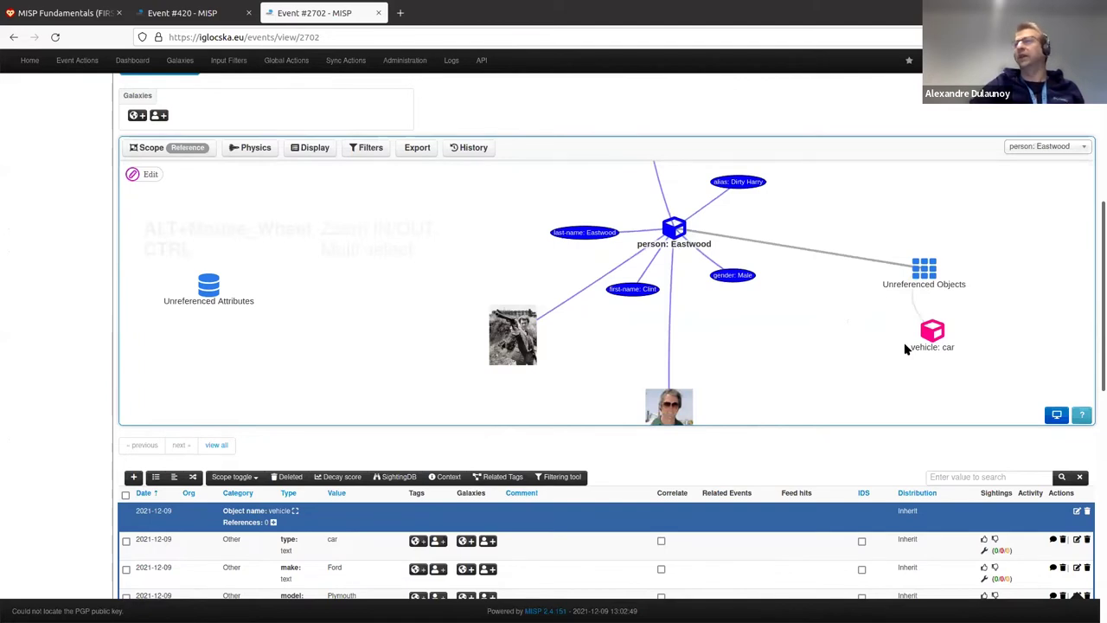
{"action": "double_click", "coordinate": [905, 349]}
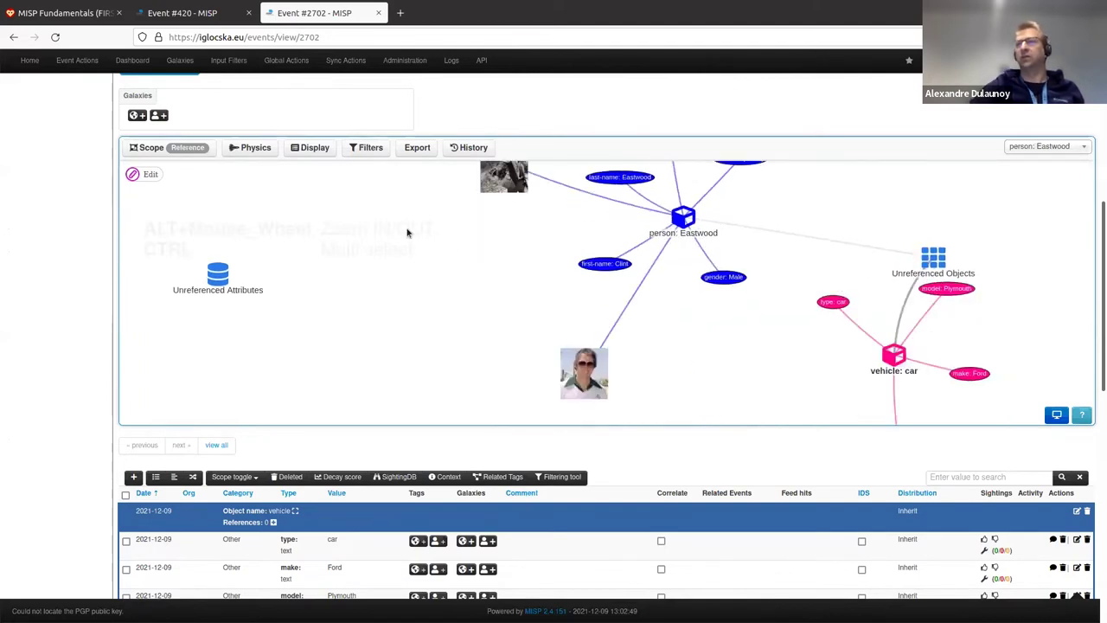
Add a reference in the event graph from the person object to the vehicle object with the relationship type owns
{"action": "left_click", "coordinate": [143, 174]}
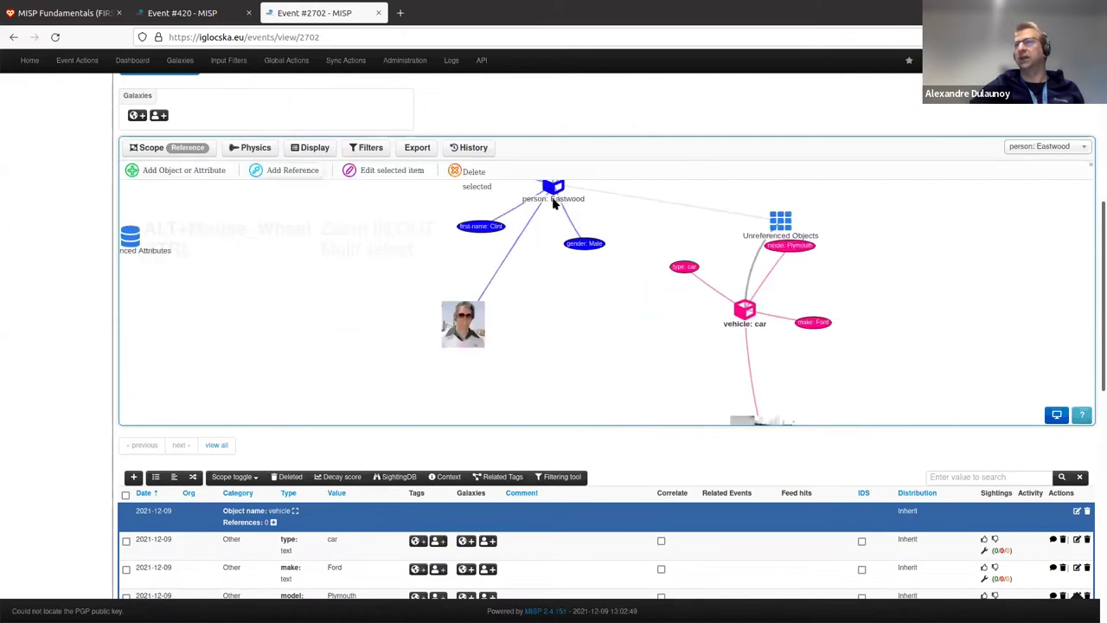
{"action": "left_click", "coordinate": [290, 170]}
{"action": "left_click_drag", "start_coordinate": [553, 187], "coordinate": [749, 317]}
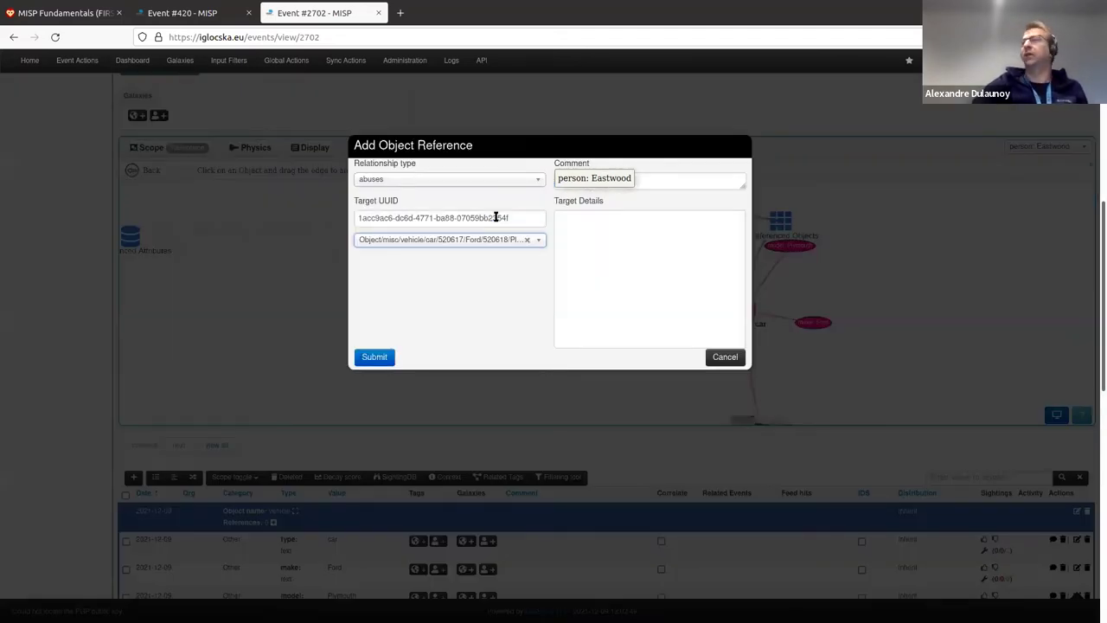
{"action": "type", "text": "owns"}
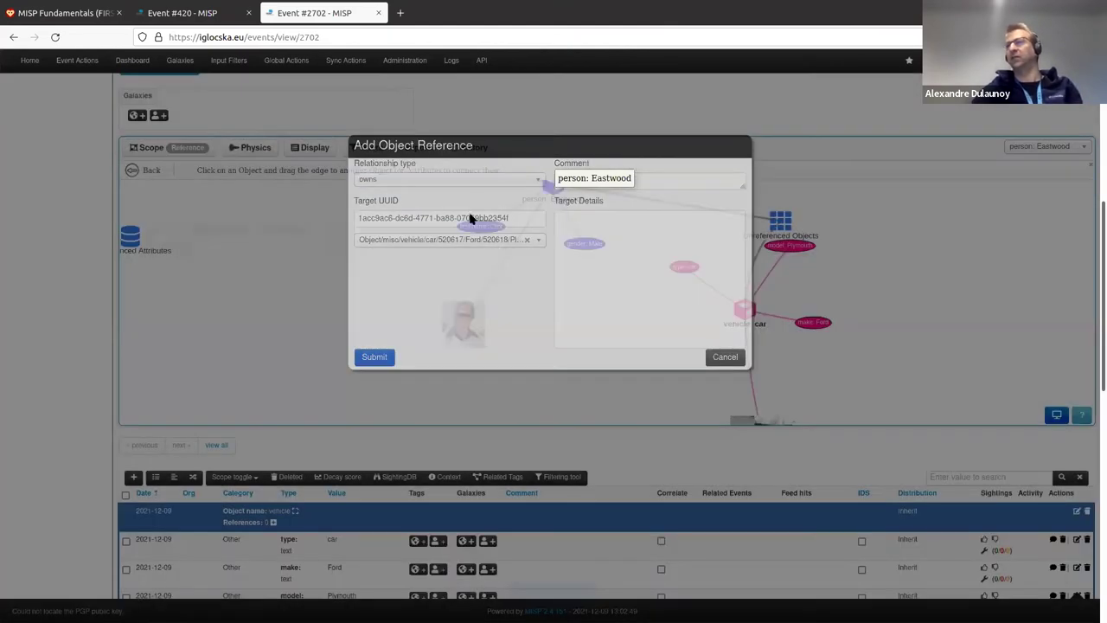
Save the owns reference from person to vehicle and move the vehicle node up in the event graph, clear of the person's attributes
{"action": "key", "text": "Return"}
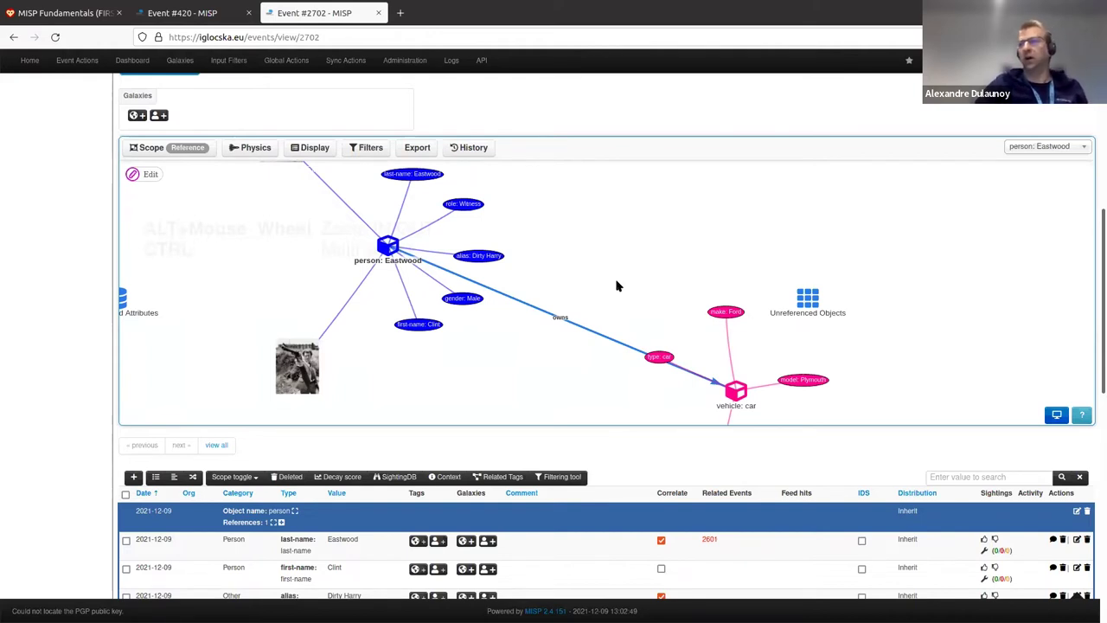
{"action": "left_click_drag", "start_coordinate": [736, 390], "coordinate": [694, 317]}
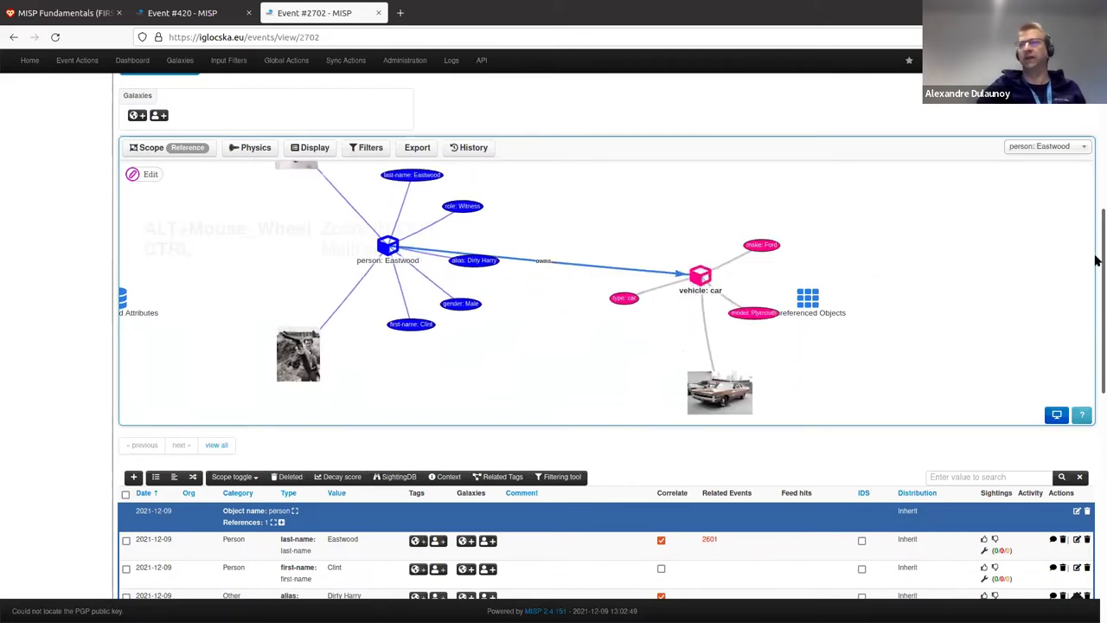
{"action": "scroll", "coordinate": [1094, 148], "scroll_direction": "up", "scroll_amount": 2}
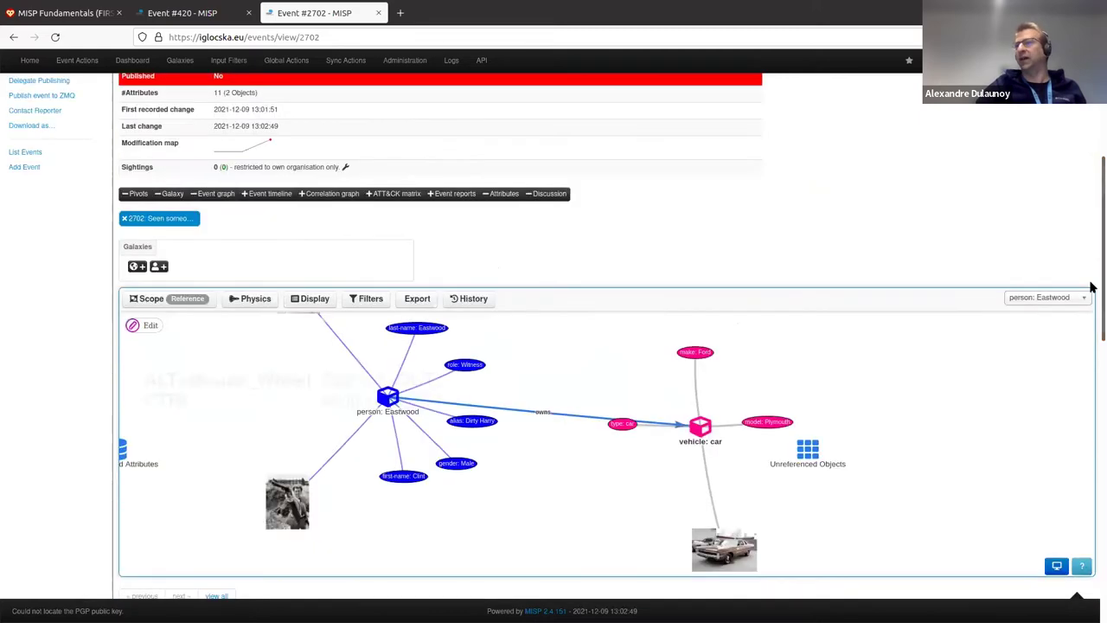
{"action": "scroll", "coordinate": [1095, 248], "scroll_direction": "up", "scroll_amount": 2}
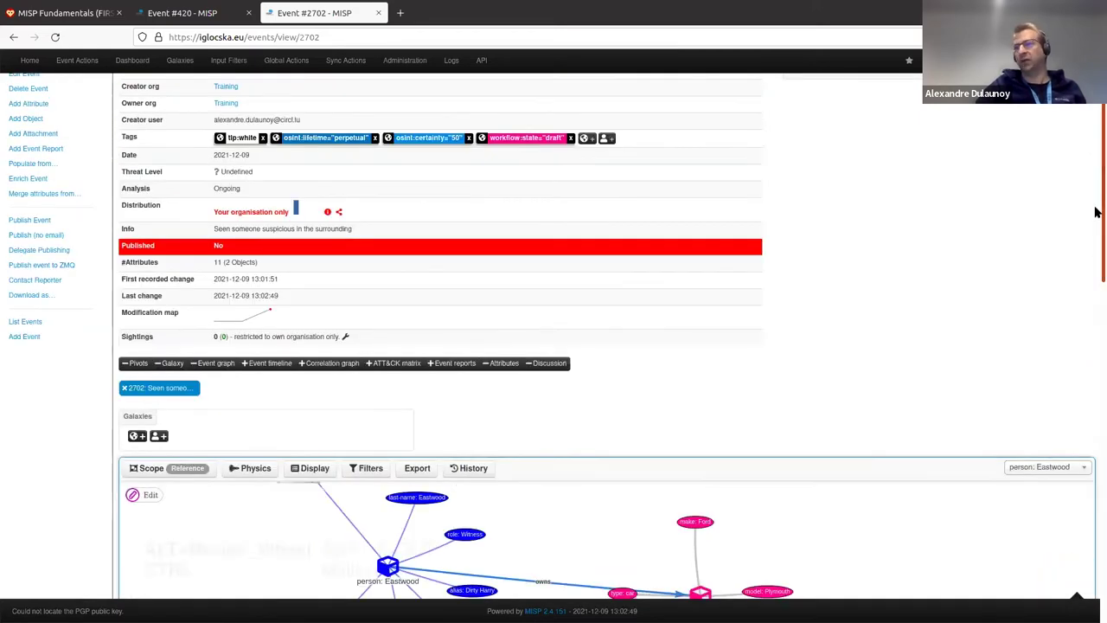
{"action": "scroll", "coordinate": [1095, 199], "scroll_direction": "down", "scroll_amount": 4}
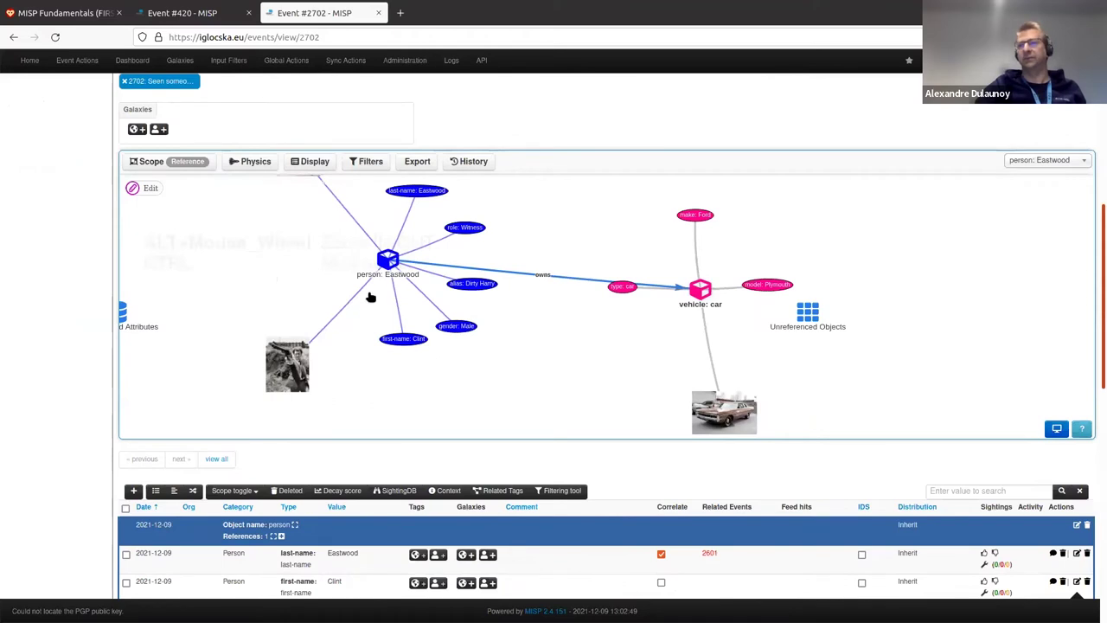
Show the event's ATT&CK matrix and look over its mitre-attack techniques
{"action": "scroll", "coordinate": [377, 296], "scroll_direction": "up", "scroll_amount": 2}
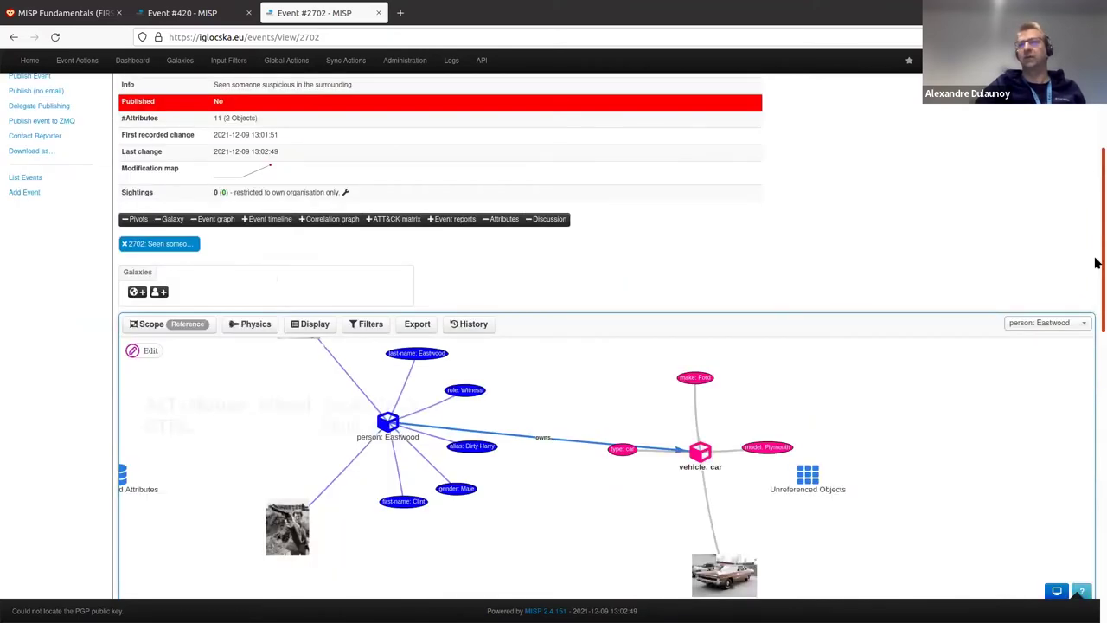
{"action": "scroll", "coordinate": [1090, 294], "scroll_direction": "down", "scroll_amount": 5}
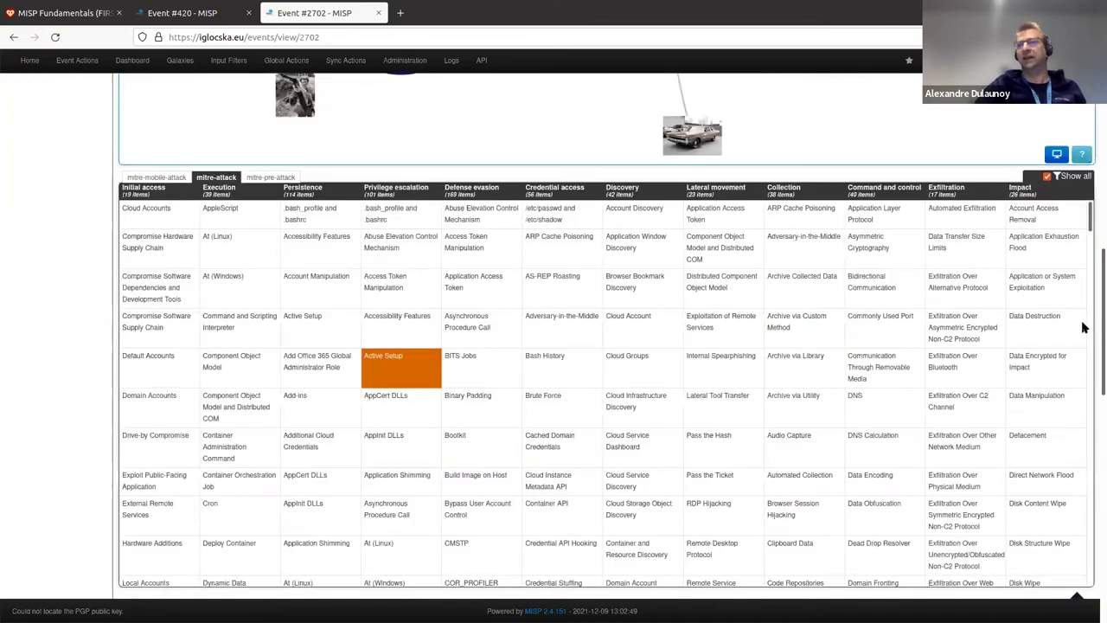
{"action": "scroll", "coordinate": [135, 319], "scroll_direction": "up", "scroll_amount": 4}
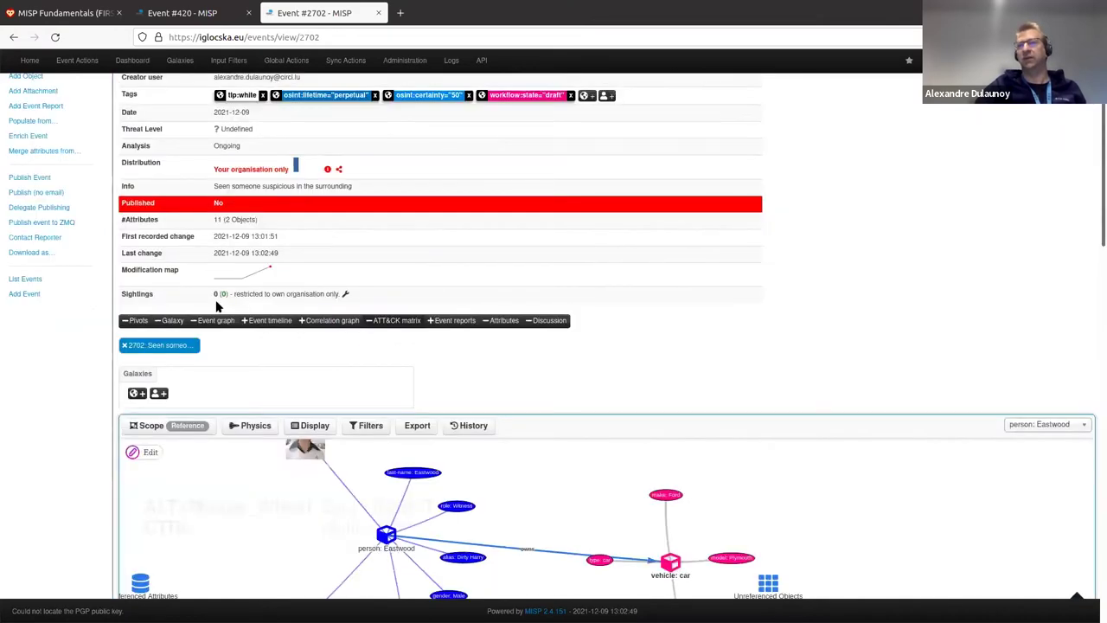
Attach the attck4fraud clusters ATM Shimming, ATM Black Box Attack and Cryptocurrency Exchange to the event as galaxies
{"action": "left_click", "coordinate": [213, 381]}
{"action": "left_click", "coordinate": [221, 346]}
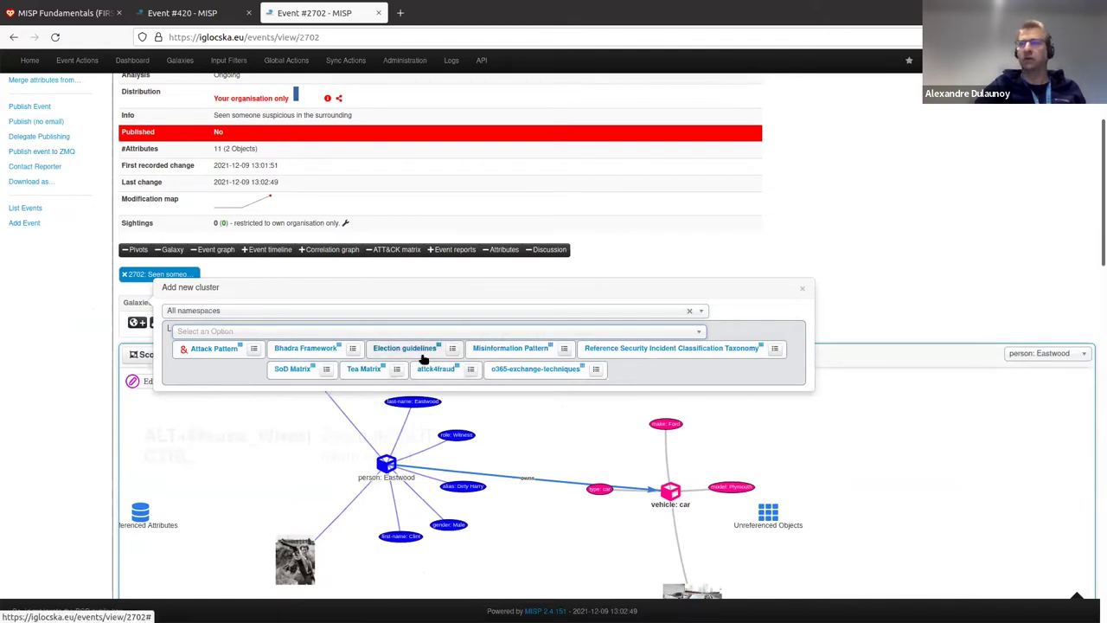
{"action": "left_click", "coordinate": [471, 368]}
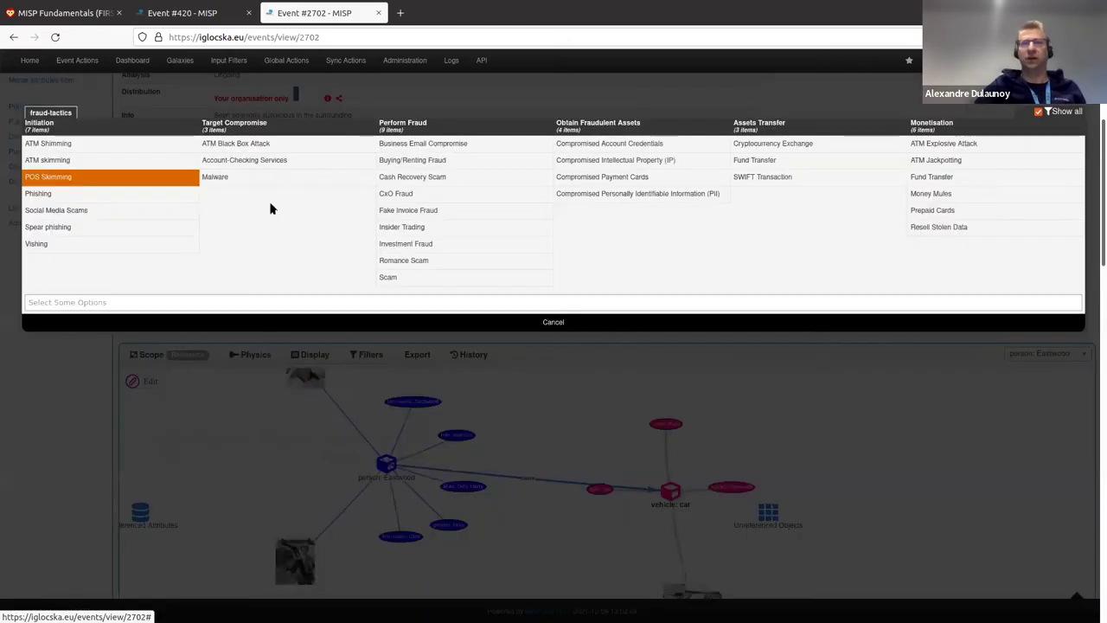
{"action": "left_click", "coordinate": [116, 145]}
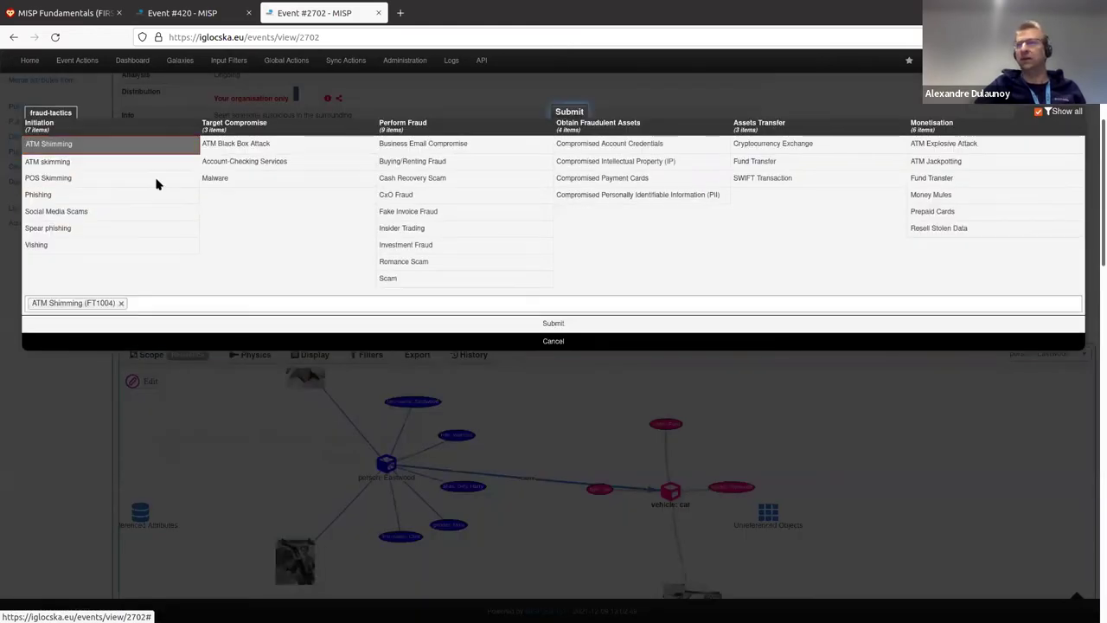
{"action": "left_click", "coordinate": [346, 149]}
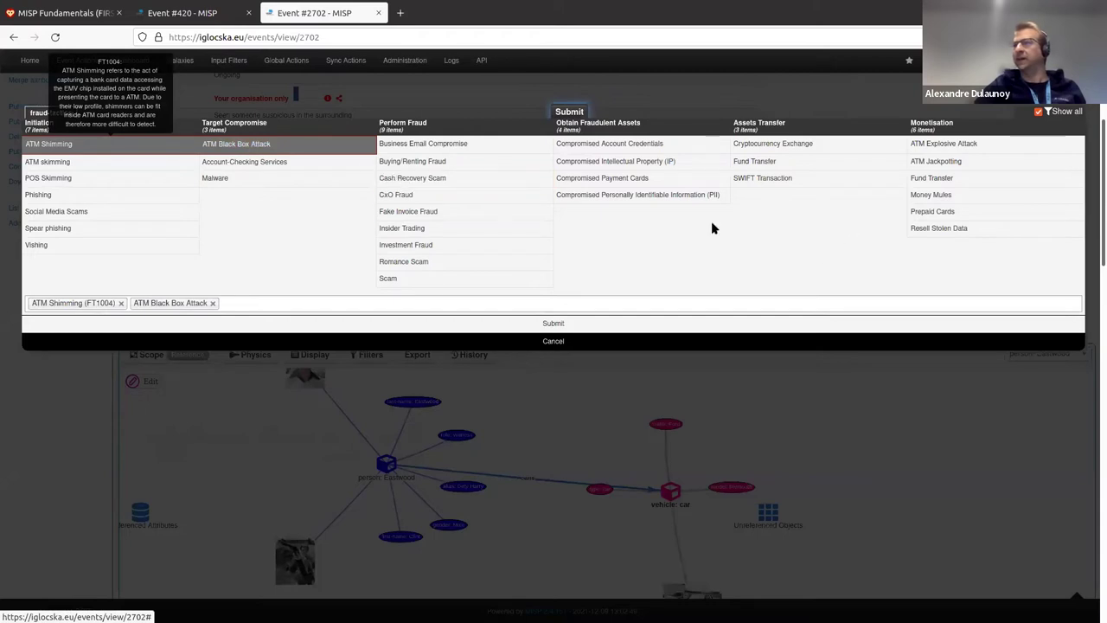
{"action": "left_click", "coordinate": [838, 143]}
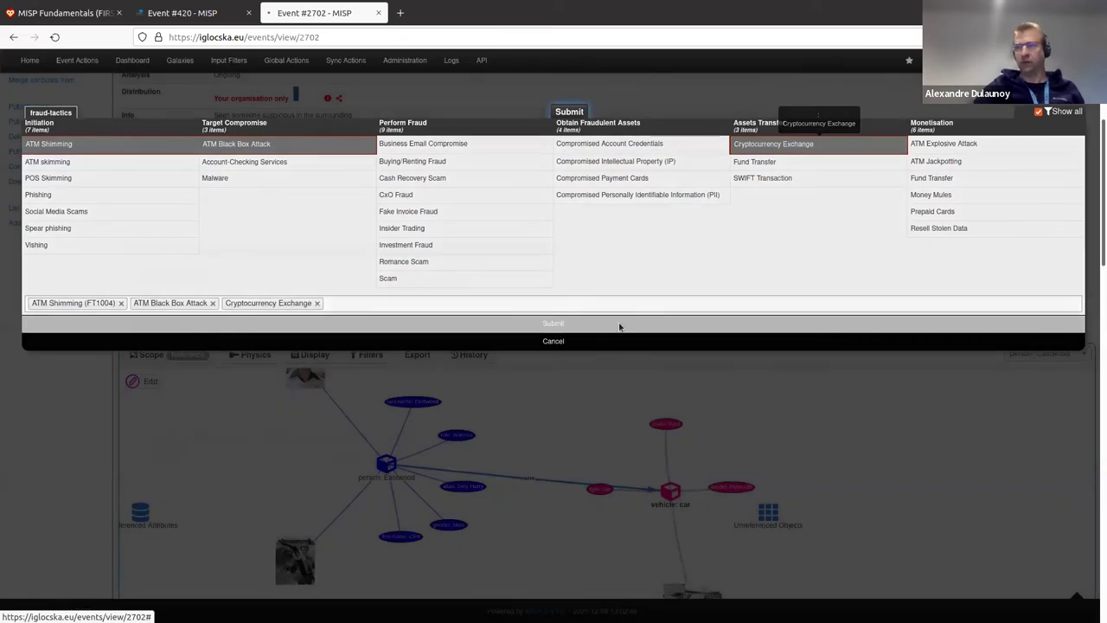
{"action": "left_click", "coordinate": [620, 325]}
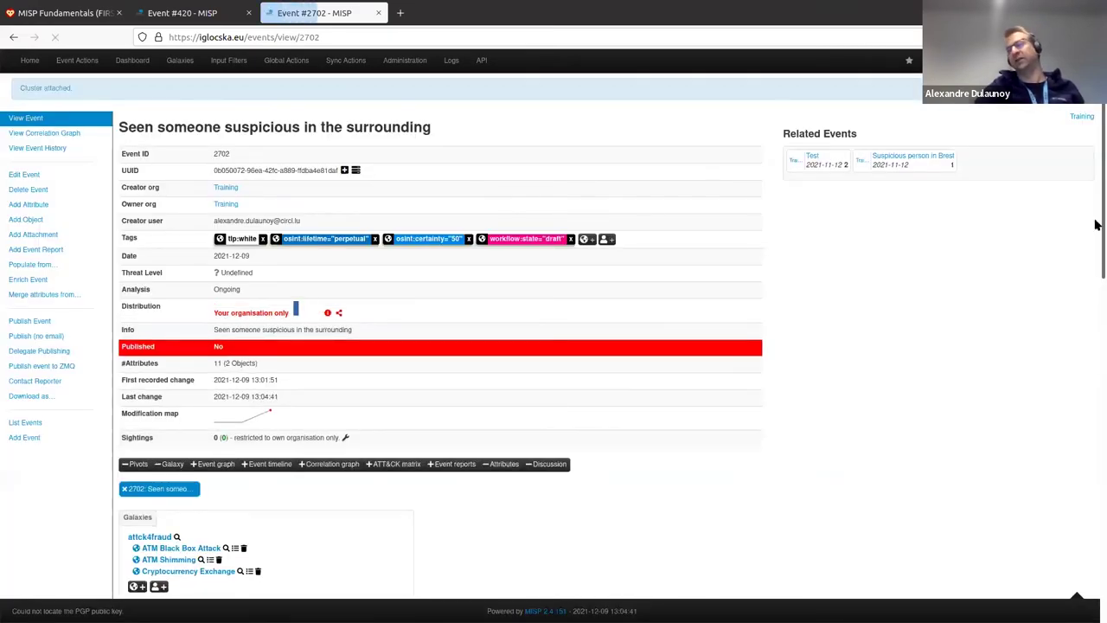
Review the event's details, attached fraud clusters, and the attributes and related events of the person and vehicle objects
{"action": "scroll", "coordinate": [606, 259], "scroll_direction": "down", "scroll_amount": 3}
{"action": "scroll", "coordinate": [346, 173], "scroll_direction": "up", "scroll_amount": 2}
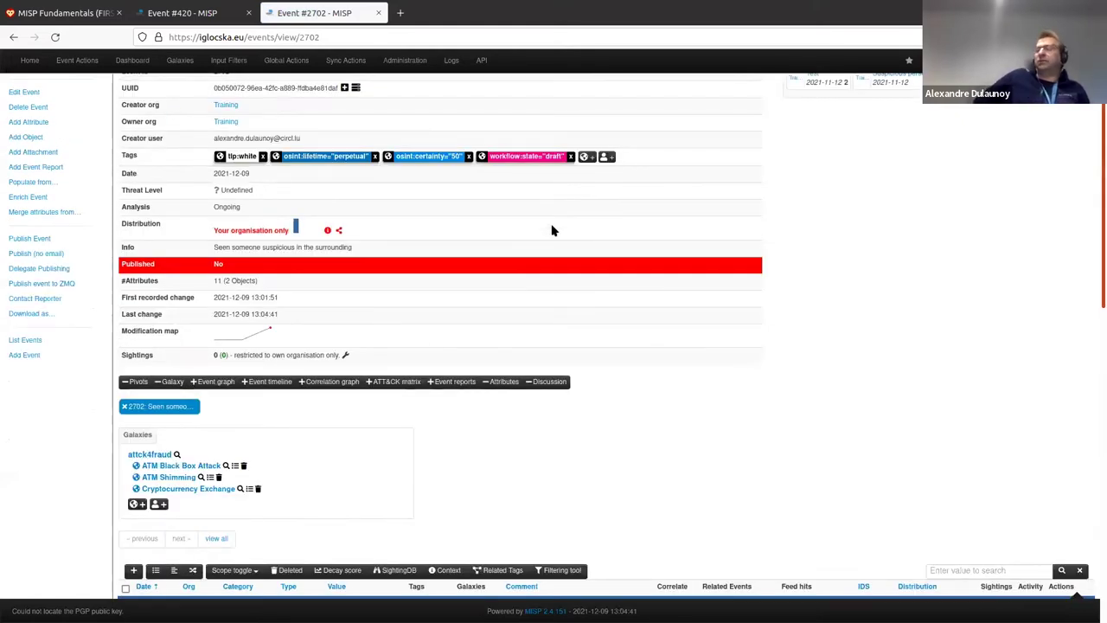
{"action": "scroll", "coordinate": [554, 230], "scroll_direction": "down", "scroll_amount": 3}
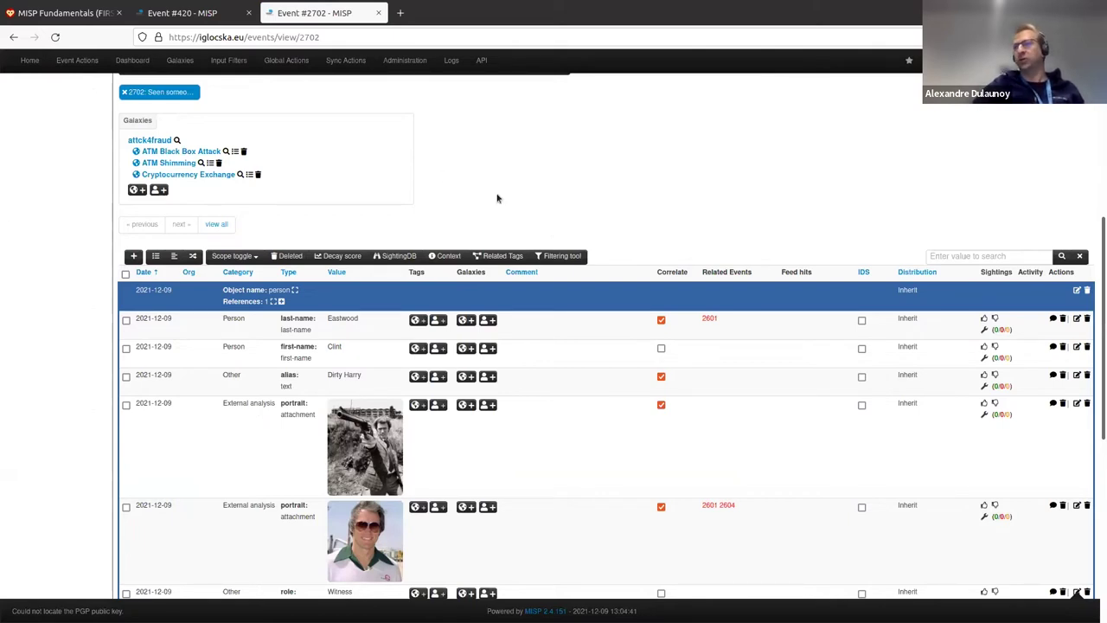
{"action": "scroll", "coordinate": [496, 198], "scroll_direction": "up", "scroll_amount": 5}
{"action": "scroll", "coordinate": [490, 227], "scroll_direction": "down", "scroll_amount": 5}
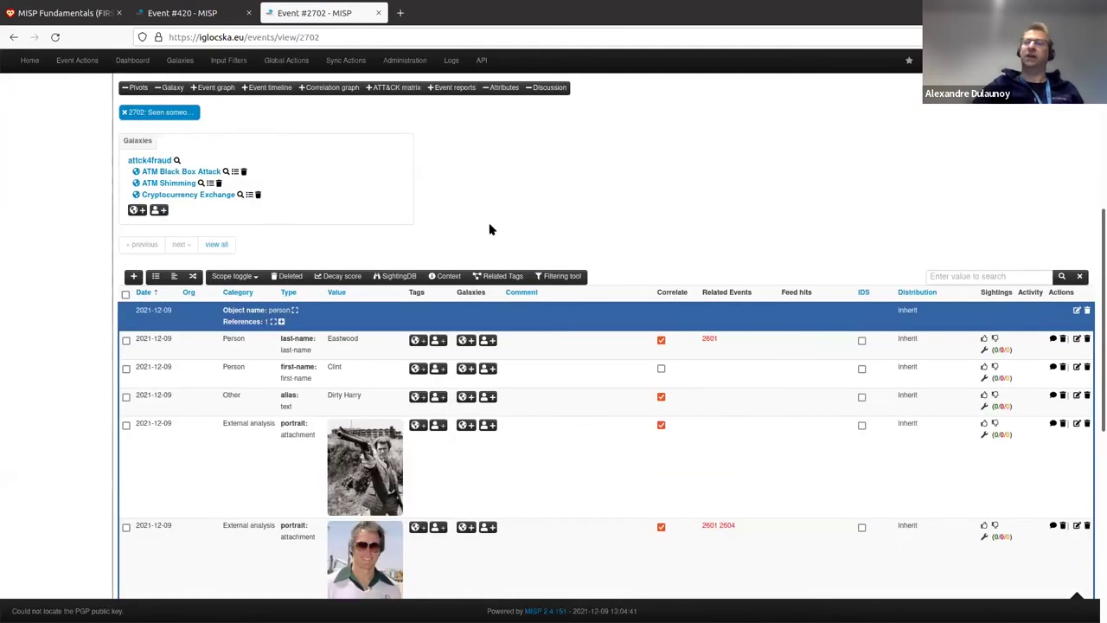
{"action": "scroll", "coordinate": [330, 292], "scroll_direction": "down", "scroll_amount": 4}
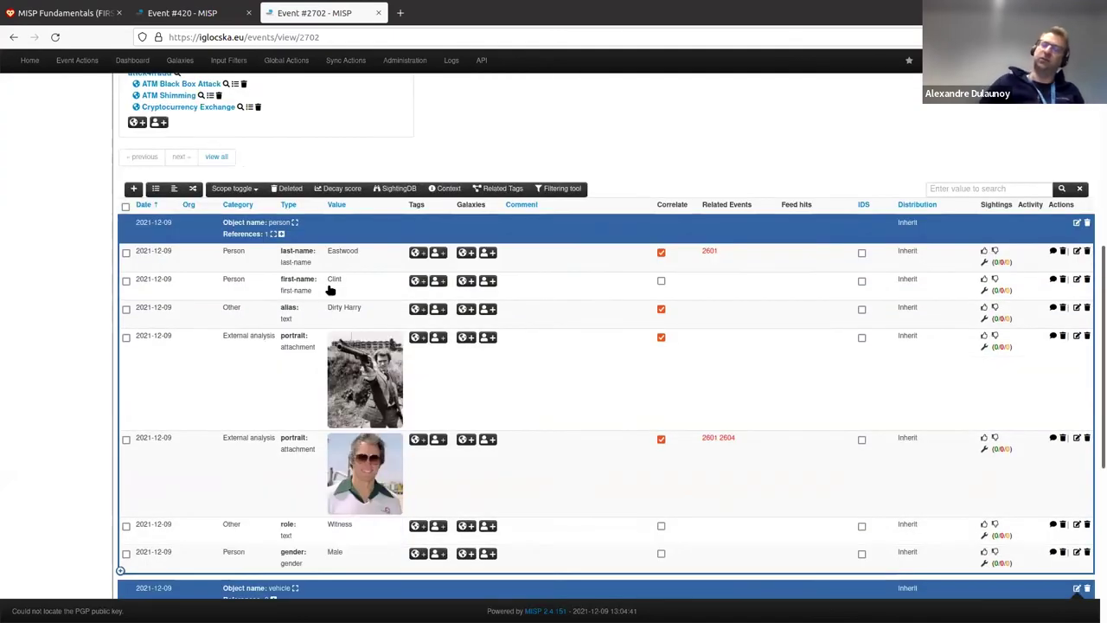
{"action": "scroll", "coordinate": [329, 291], "scroll_direction": "up", "scroll_amount": 1}
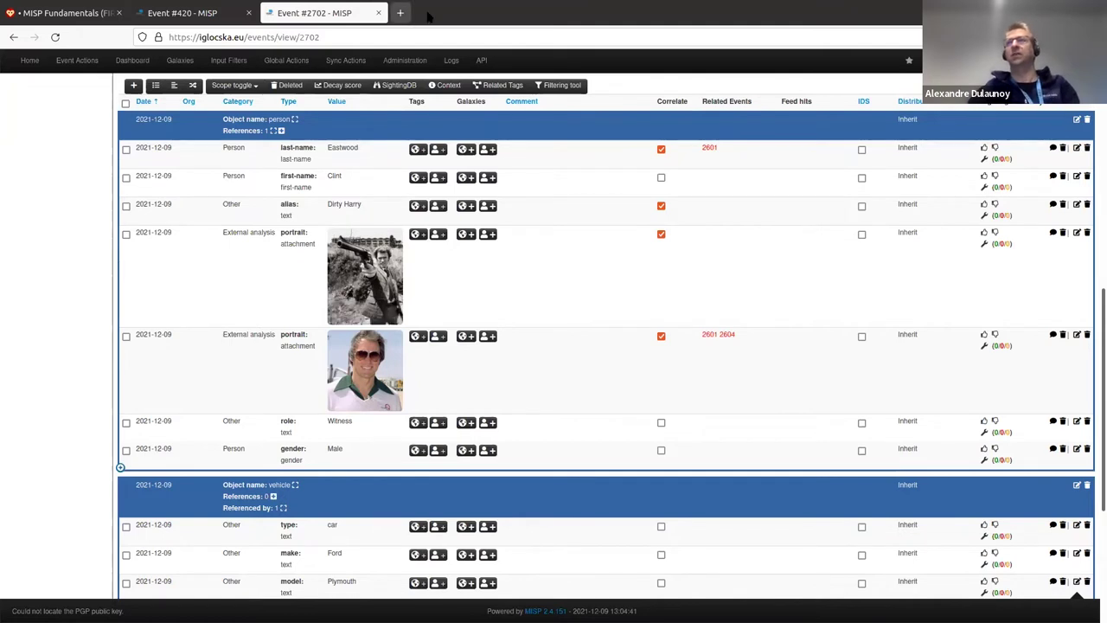
Open misp-project.org/objects.html in a new browser tab and look up the interpol-notice template in the list of MISP objects
{"action": "left_click", "coordinate": [399, 13]}
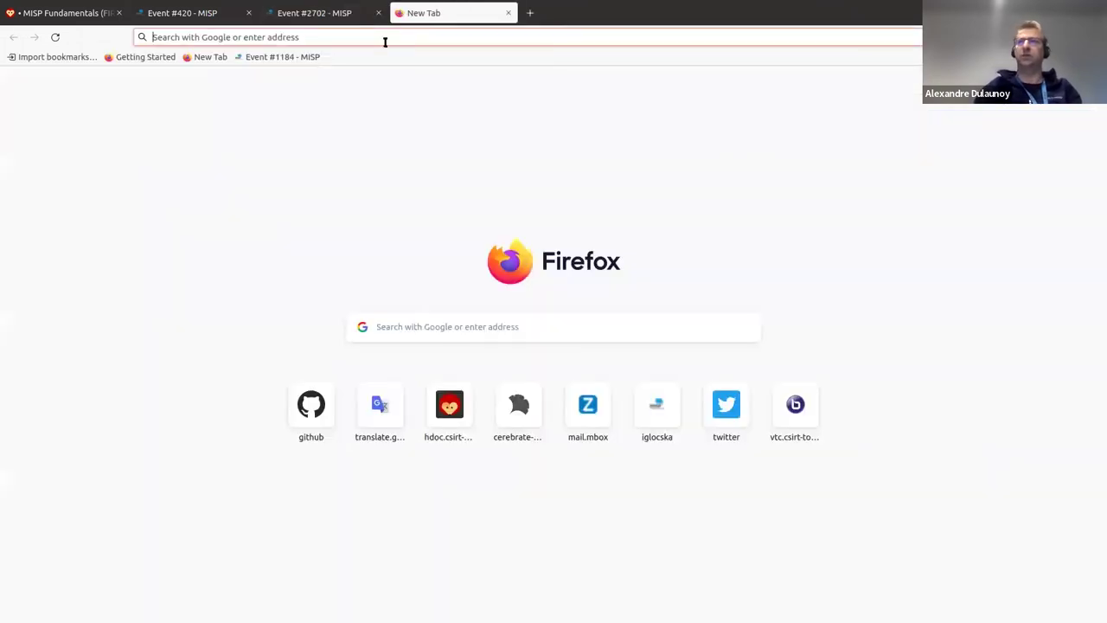
{"action": "type", "text": "m"}
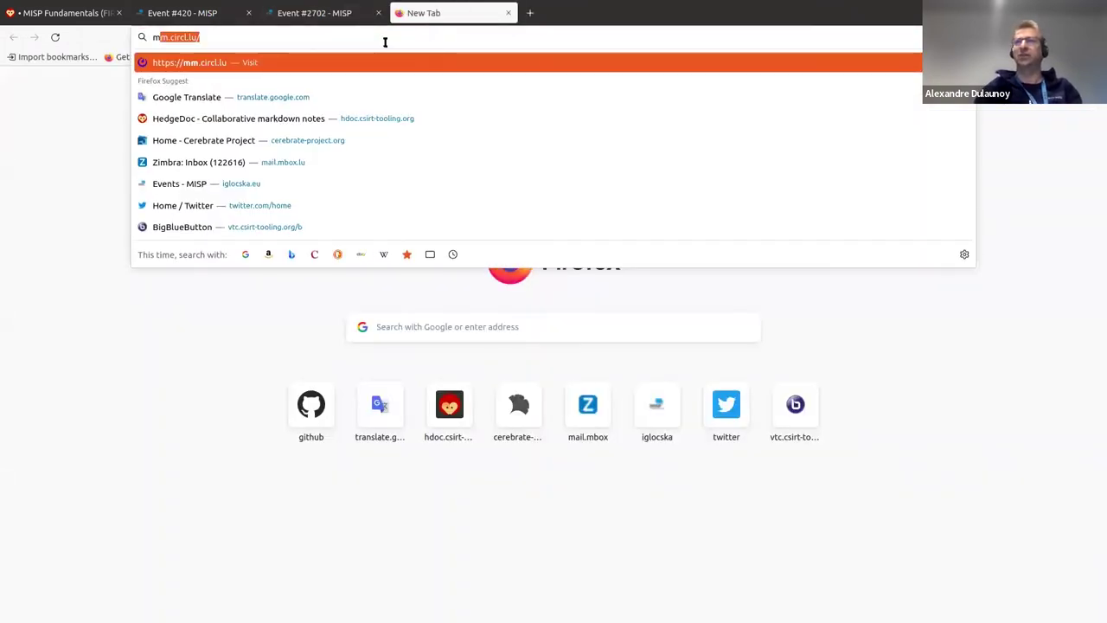
{"action": "type", "text": "isp-project.org/t"}
{"action": "key", "text": "BackSpace"}
{"action": "key", "text": "BackSpace"}
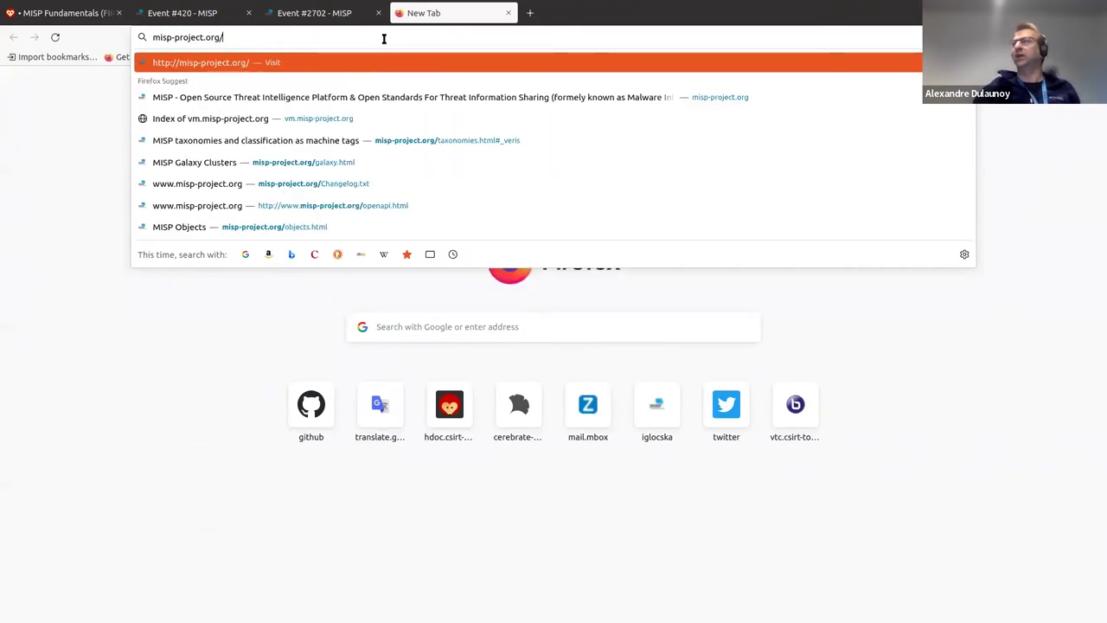
{"action": "left_click", "coordinate": [517, 224]}
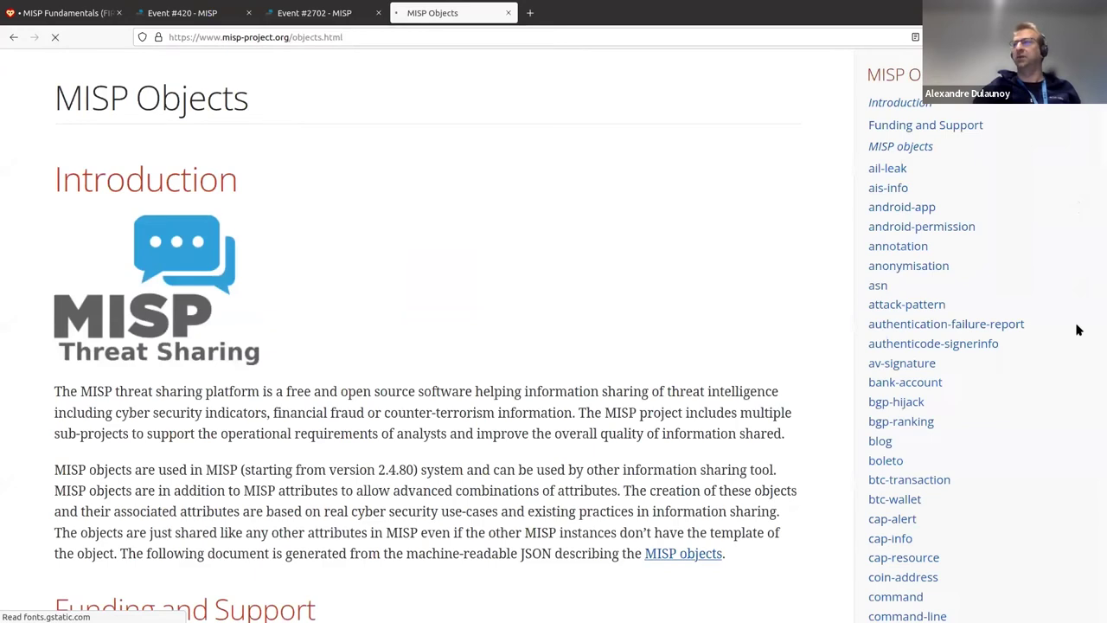
{"action": "scroll", "coordinate": [1078, 343], "scroll_direction": "down", "scroll_amount": 6}
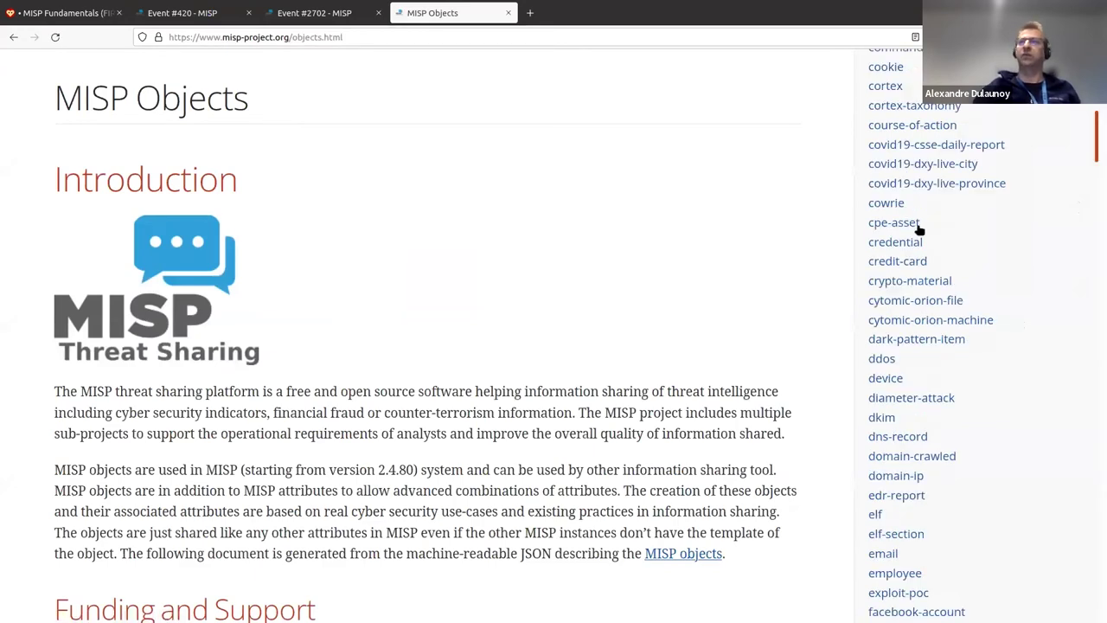
{"action": "scroll", "coordinate": [951, 328], "scroll_direction": "down", "scroll_amount": 10}
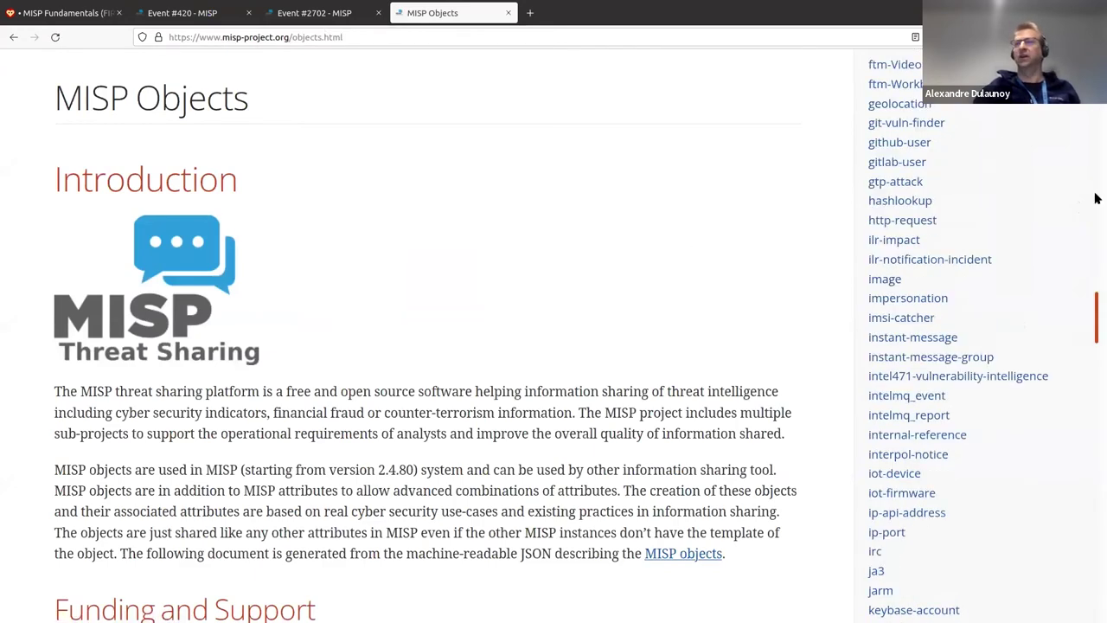
{"action": "left_click", "coordinate": [909, 456]}
Start an interpol-notice object on event 2702 with notice-color Red and DirtyHarry.jpg as its portrait
{"action": "left_click", "coordinate": [314, 13]}
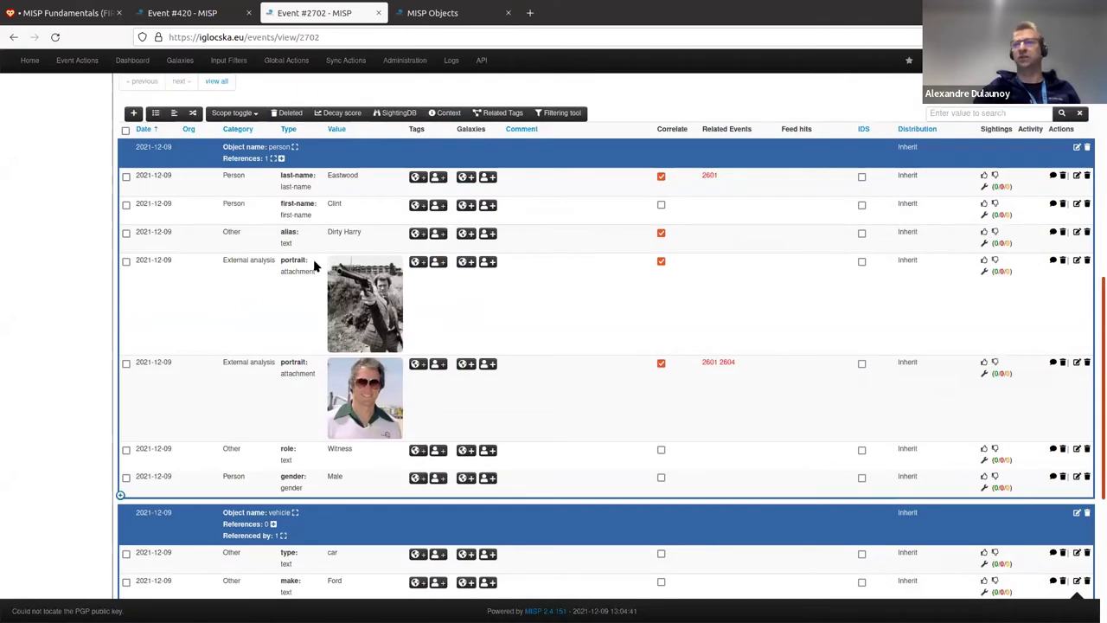
{"action": "scroll", "coordinate": [63, 223], "scroll_direction": "up", "scroll_amount": 2}
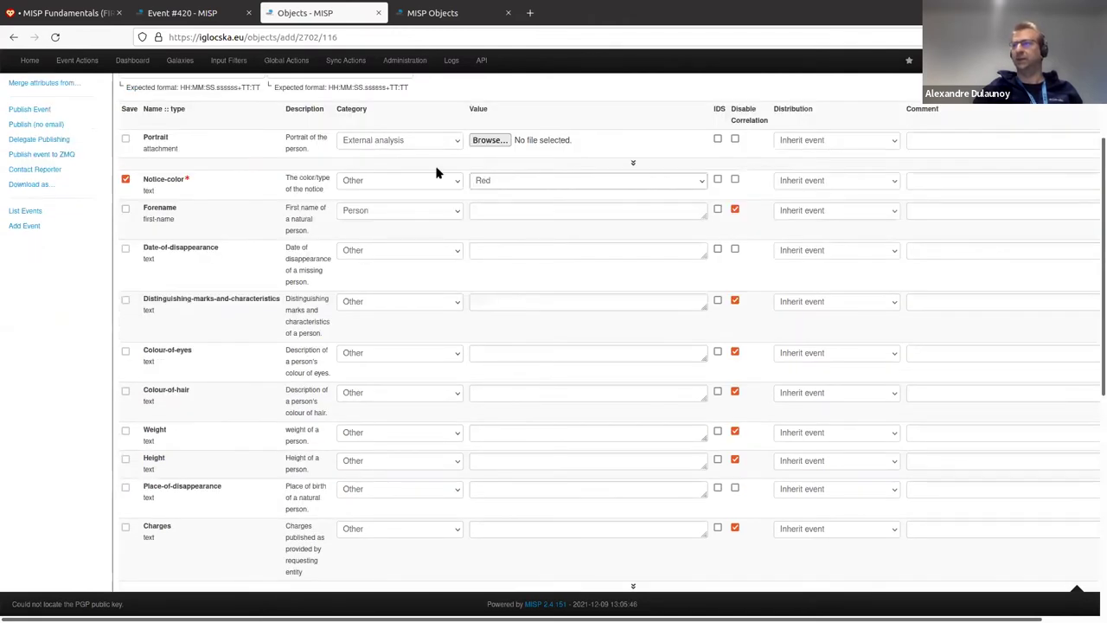
{"action": "left_click", "coordinate": [490, 139]}
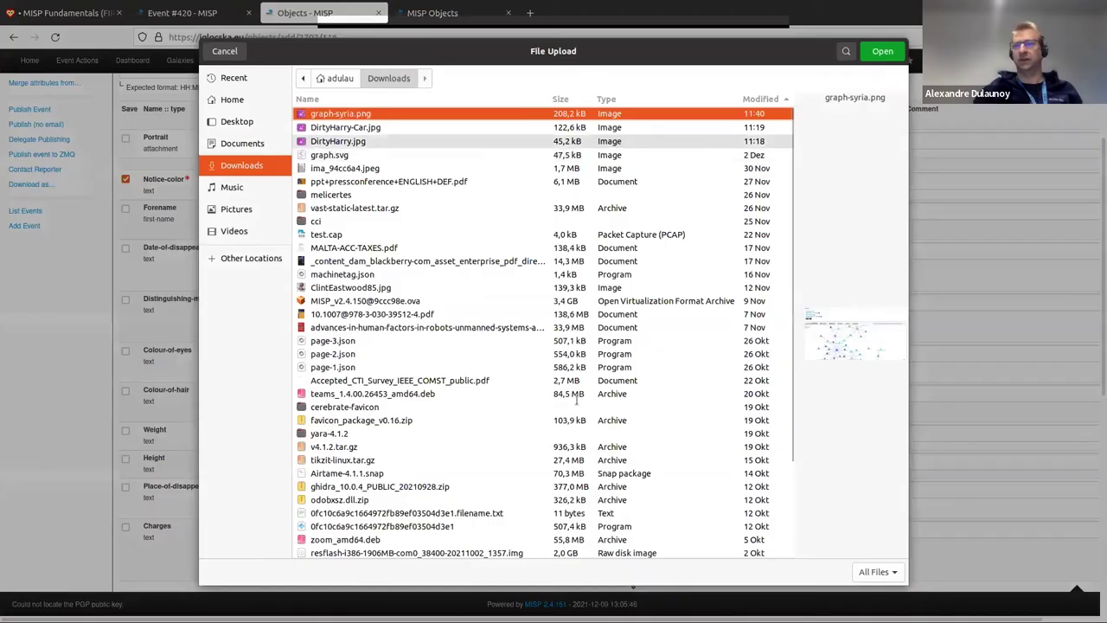
{"action": "left_click", "coordinate": [337, 141]}
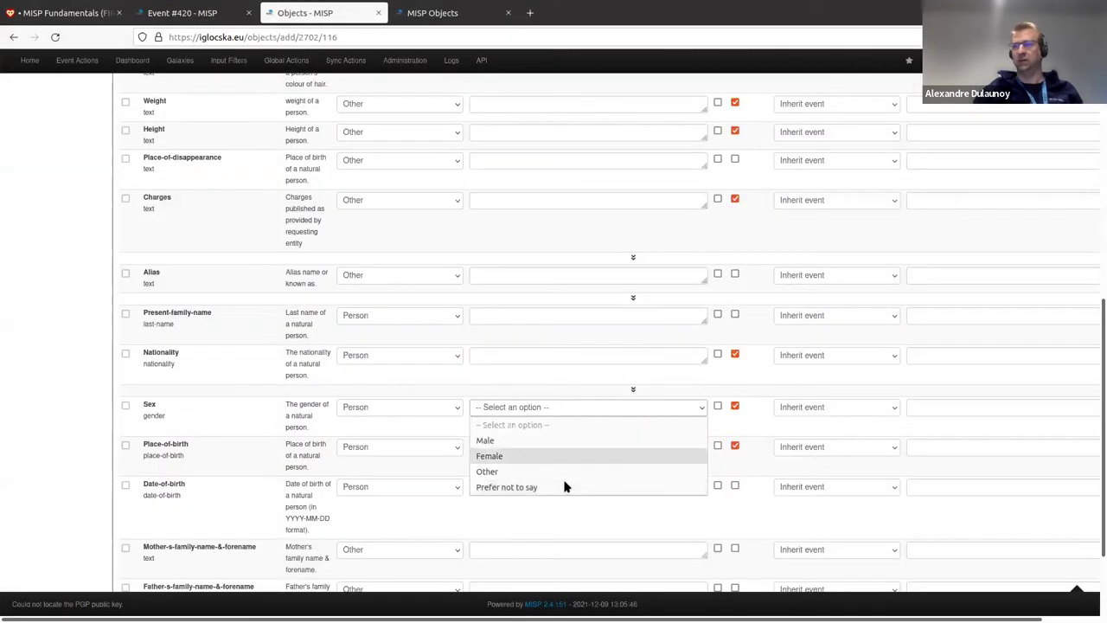
Set the notice's sex to Male and create the interpol-notice object in the event
{"action": "left_click", "coordinate": [563, 441]}
{"action": "scroll", "coordinate": [596, 376], "scroll_direction": "down", "scroll_amount": 2}
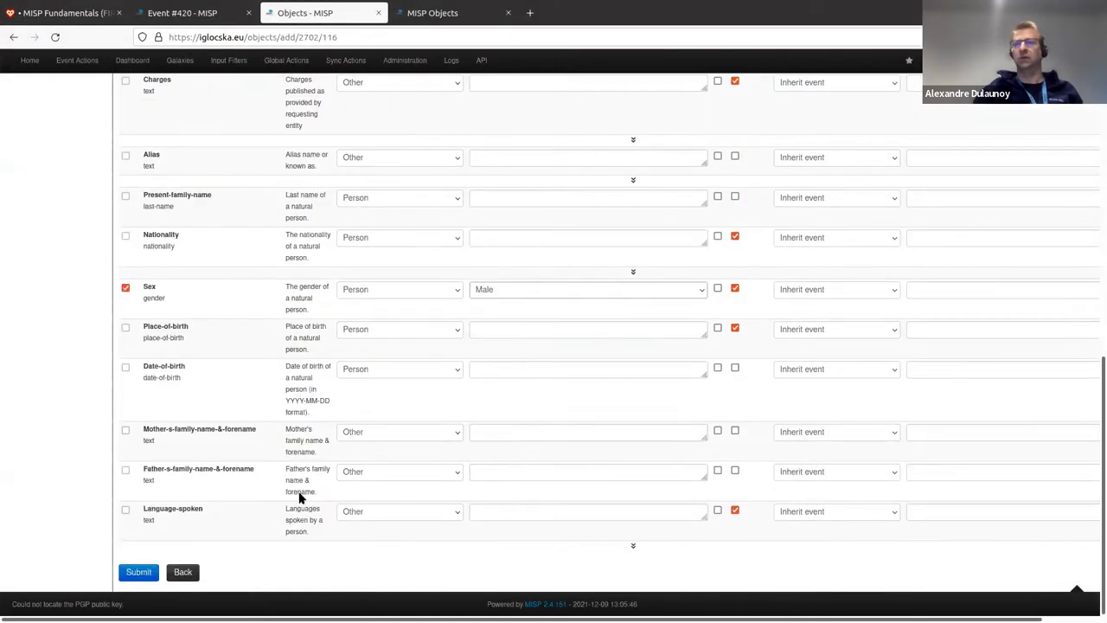
{"action": "left_click", "coordinate": [137, 574]}
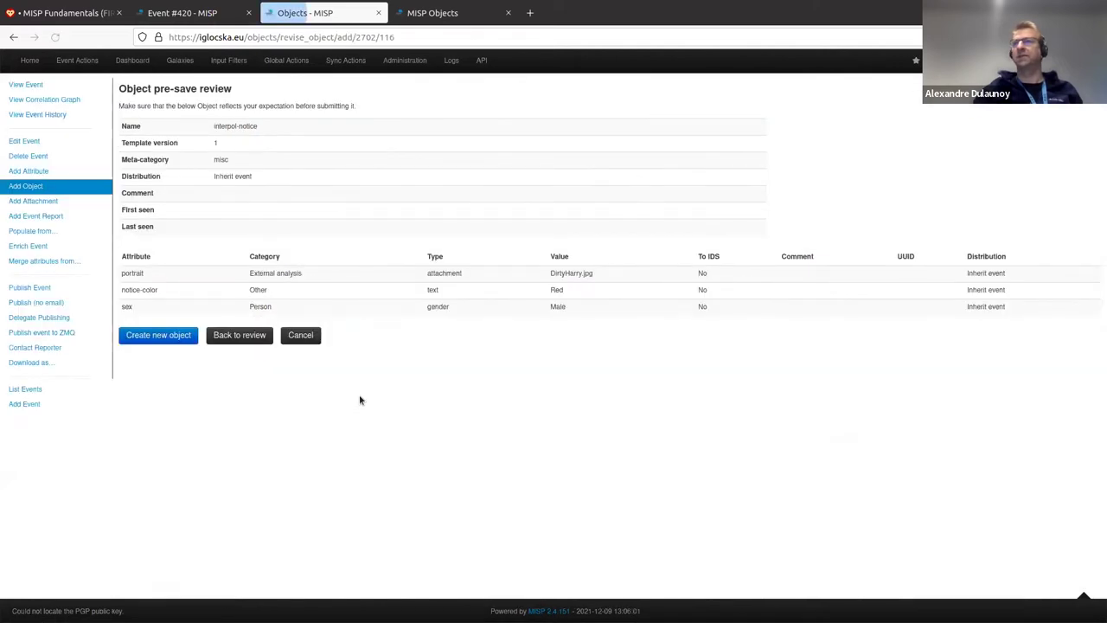
{"action": "left_click", "coordinate": [177, 340]}
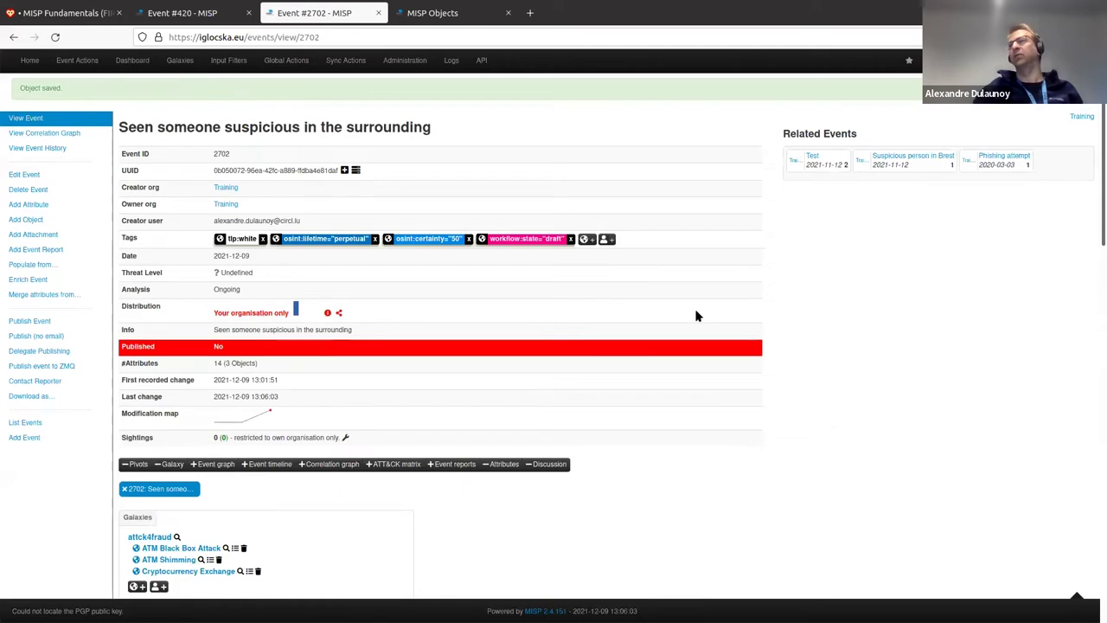
Examine the interpol-notice and person objects in the attribute list for correlations with related events
{"action": "scroll", "coordinate": [654, 237], "scroll_direction": "down", "scroll_amount": 6}
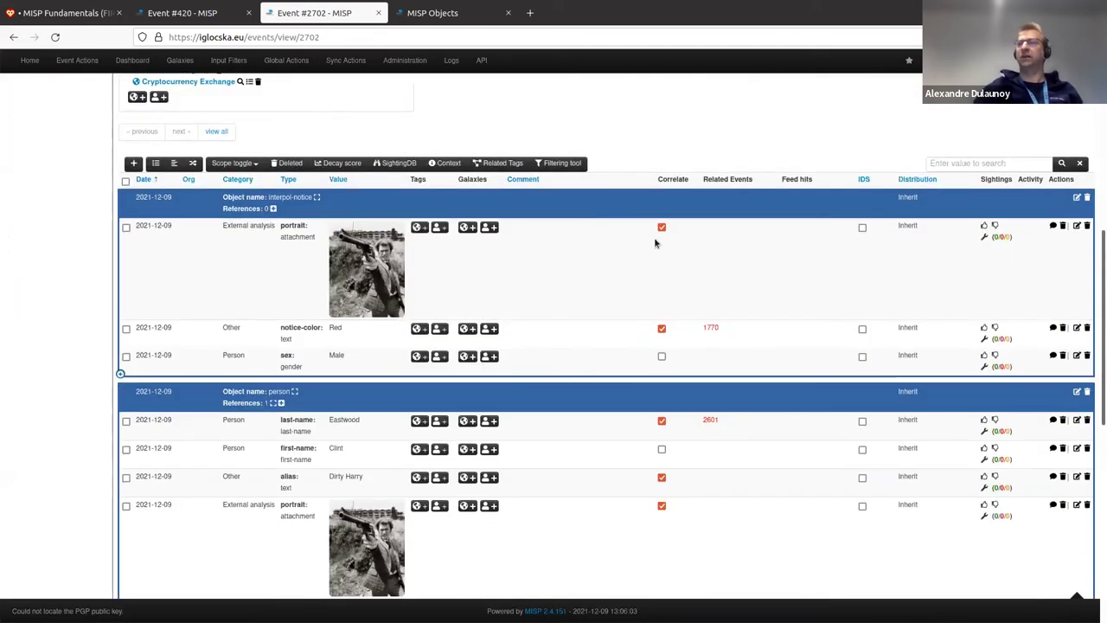
{"action": "scroll", "coordinate": [653, 237], "scroll_direction": "down", "scroll_amount": 2}
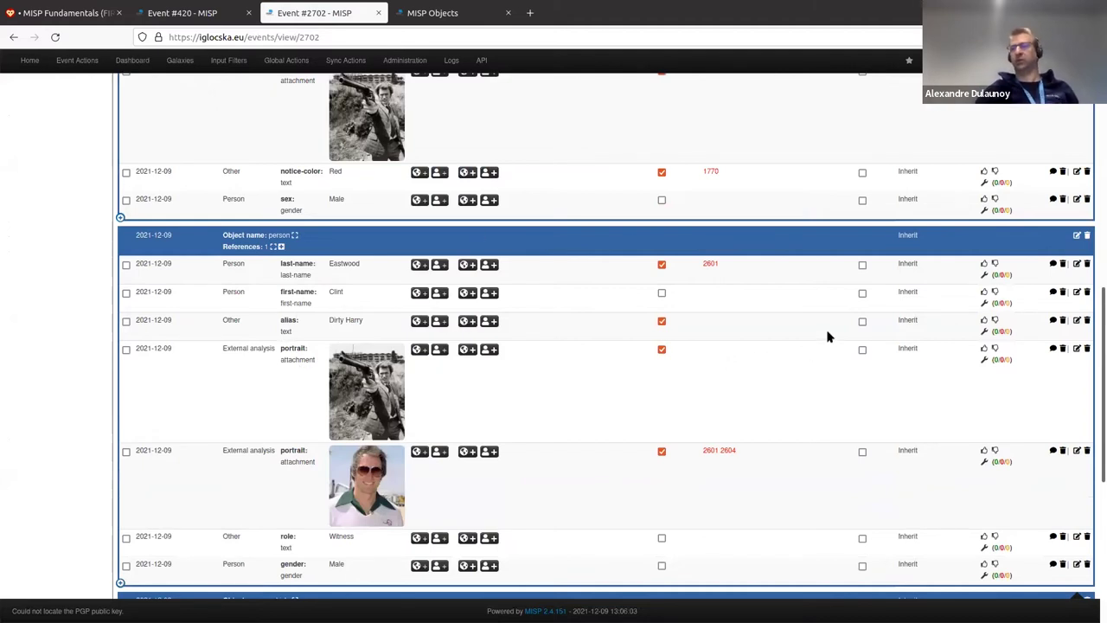
{"action": "scroll", "coordinate": [826, 337], "scroll_direction": "up", "scroll_amount": 4}
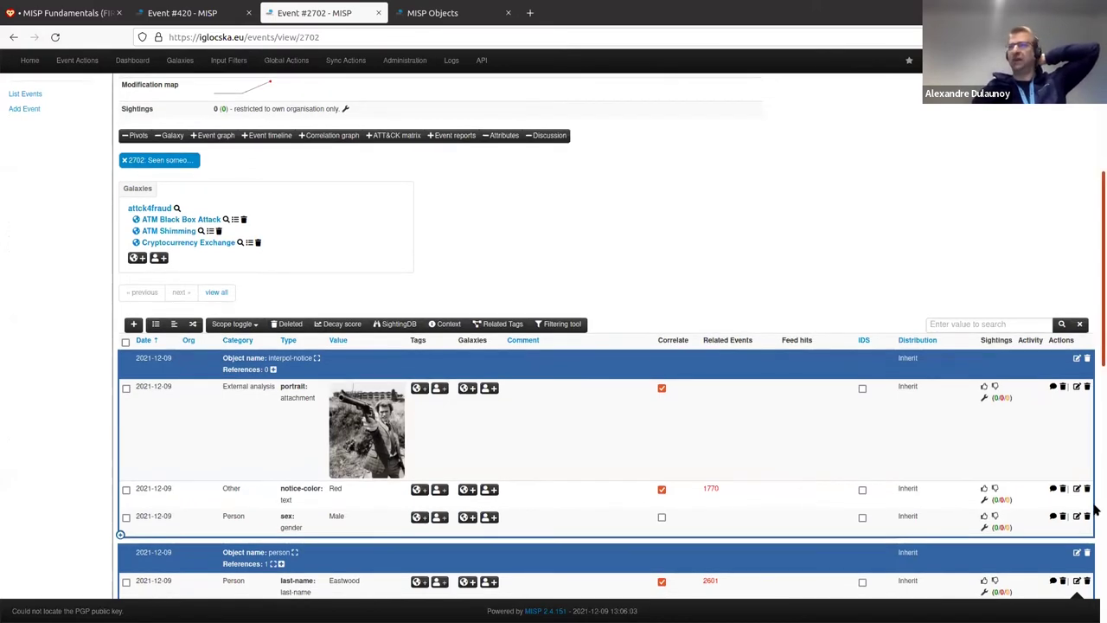
Review event 2702's general details, attck4fraud clusters, and interpol-notice and person objects
{"action": "scroll", "coordinate": [1066, 369], "scroll_direction": "down", "scroll_amount": 4}
{"action": "scroll", "coordinate": [1064, 362], "scroll_direction": "up", "scroll_amount": 5}
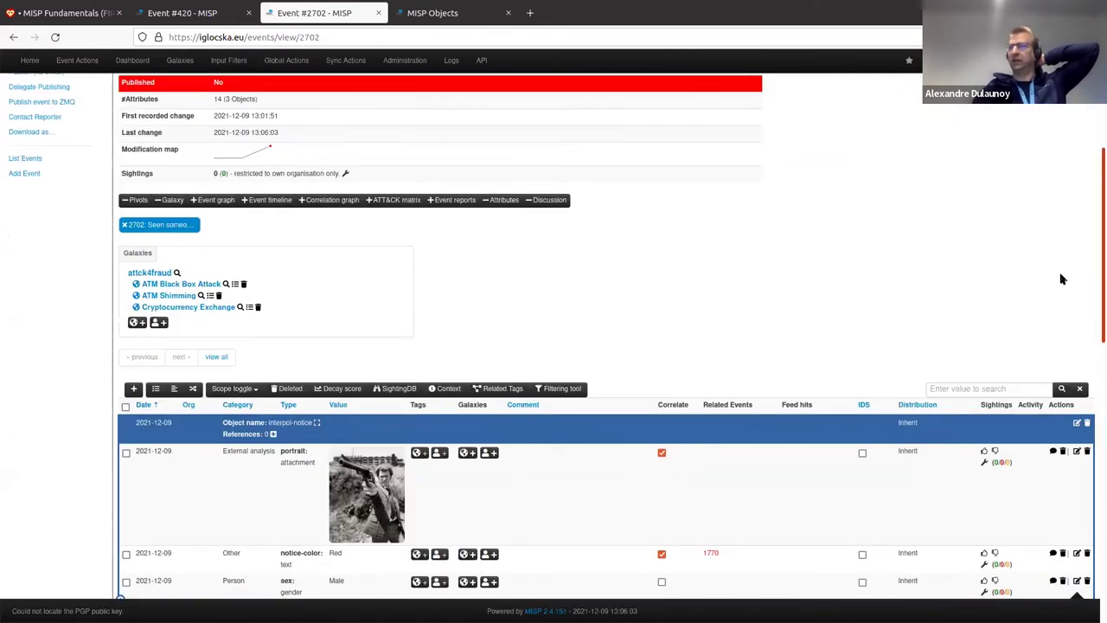
{"action": "scroll", "coordinate": [1062, 279], "scroll_direction": "up", "scroll_amount": 2}
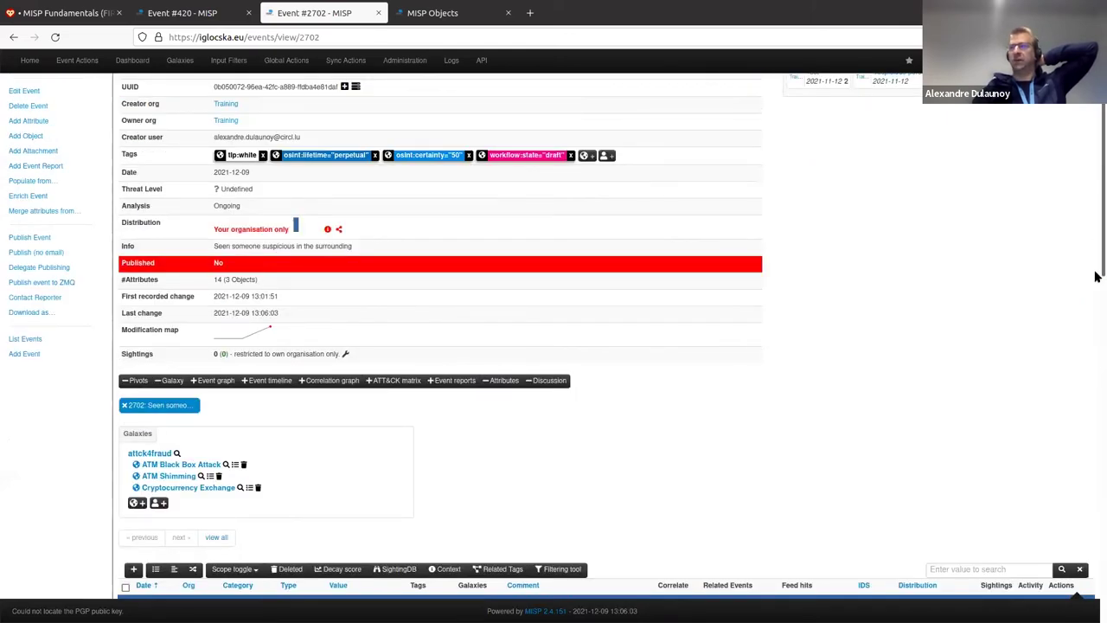
{"action": "scroll", "coordinate": [1083, 357], "scroll_direction": "down", "scroll_amount": 5}
{"action": "scroll", "coordinate": [1083, 357], "scroll_direction": "up", "scroll_amount": 4}
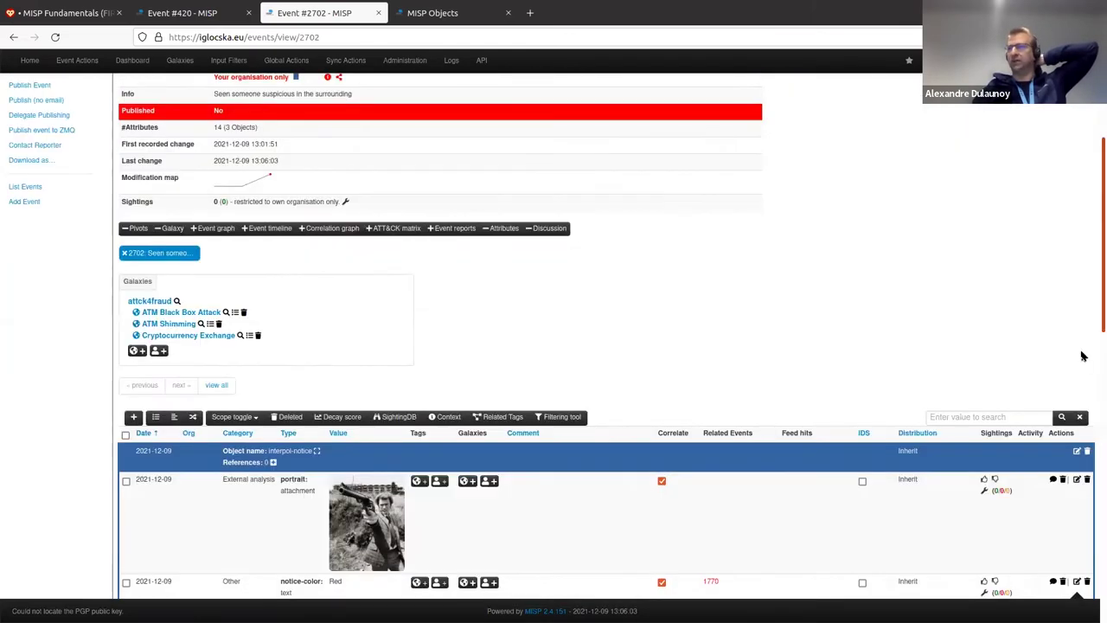
{"action": "scroll", "coordinate": [1083, 355], "scroll_direction": "down", "scroll_amount": 4}
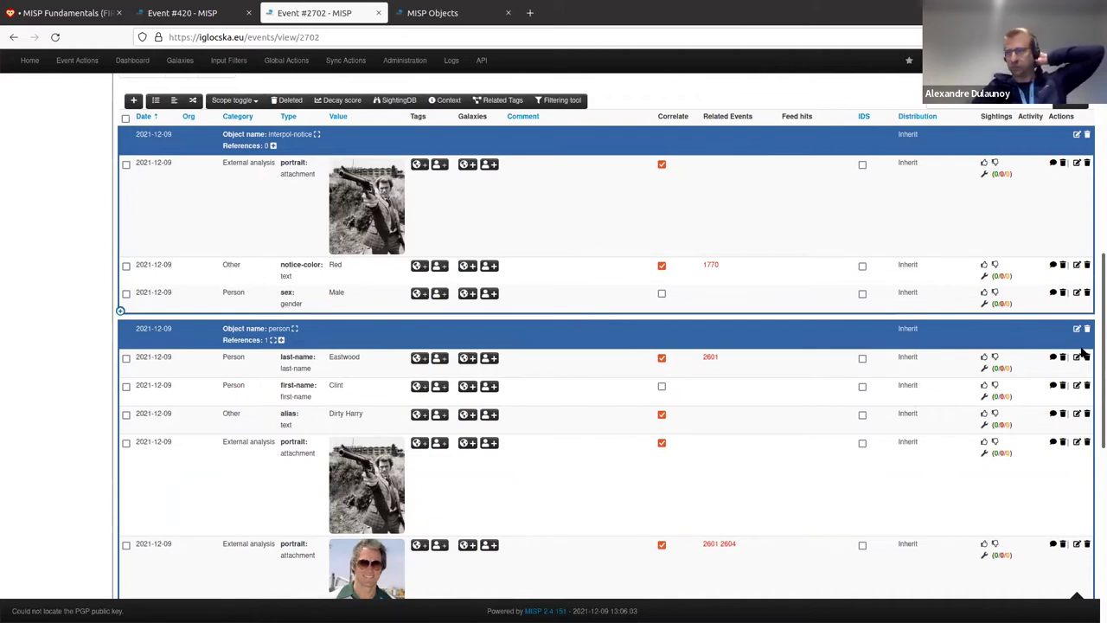
{"action": "left_click", "coordinate": [207, 12]}
{"action": "left_click", "coordinate": [316, 12]}
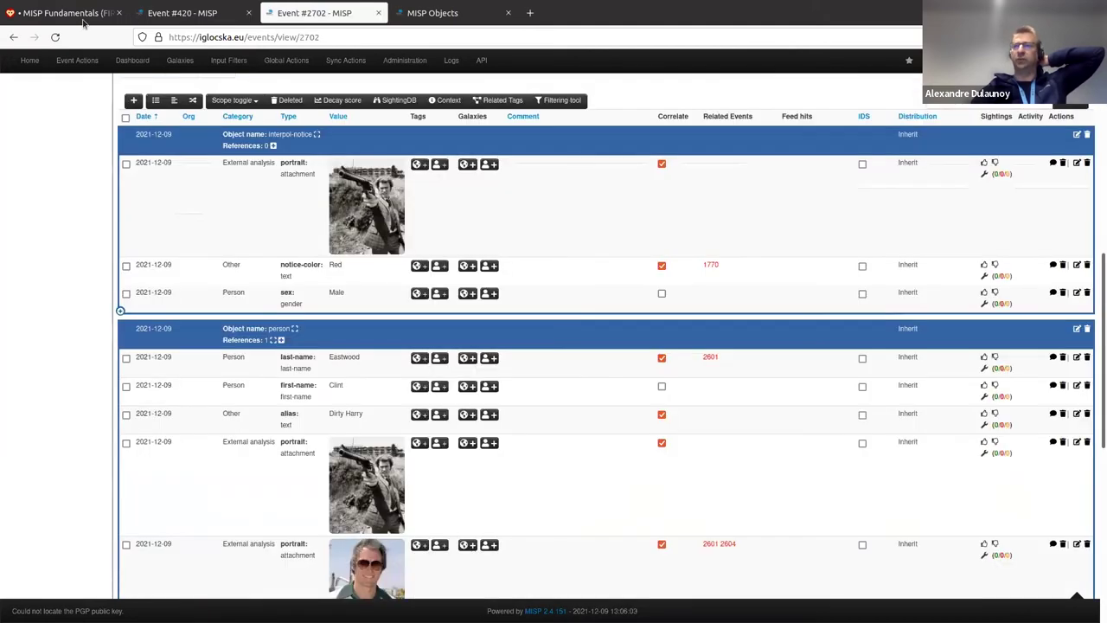
Open the "Targeted phishing - PDF documents / phishkit - YARA tracking" example event from the HedgeDoc training notes in a new browser tab
{"action": "key", "text": "ctrl+1"}
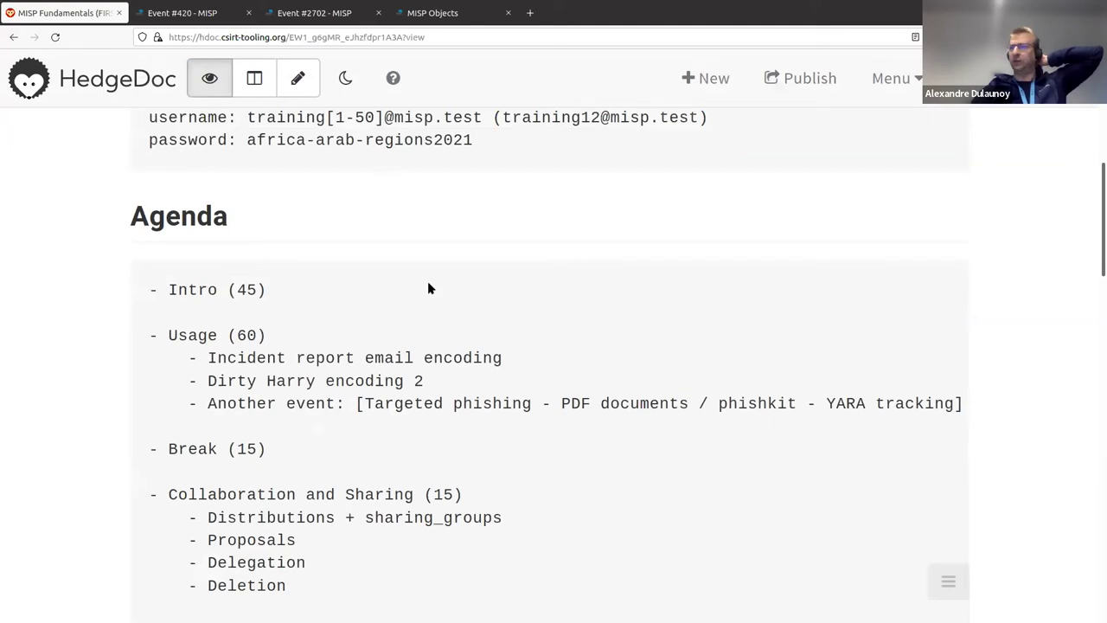
{"action": "scroll", "coordinate": [428, 283], "scroll_direction": "down", "scroll_amount": 5}
{"action": "scroll", "coordinate": [573, 438], "scroll_direction": "down", "scroll_amount": 4}
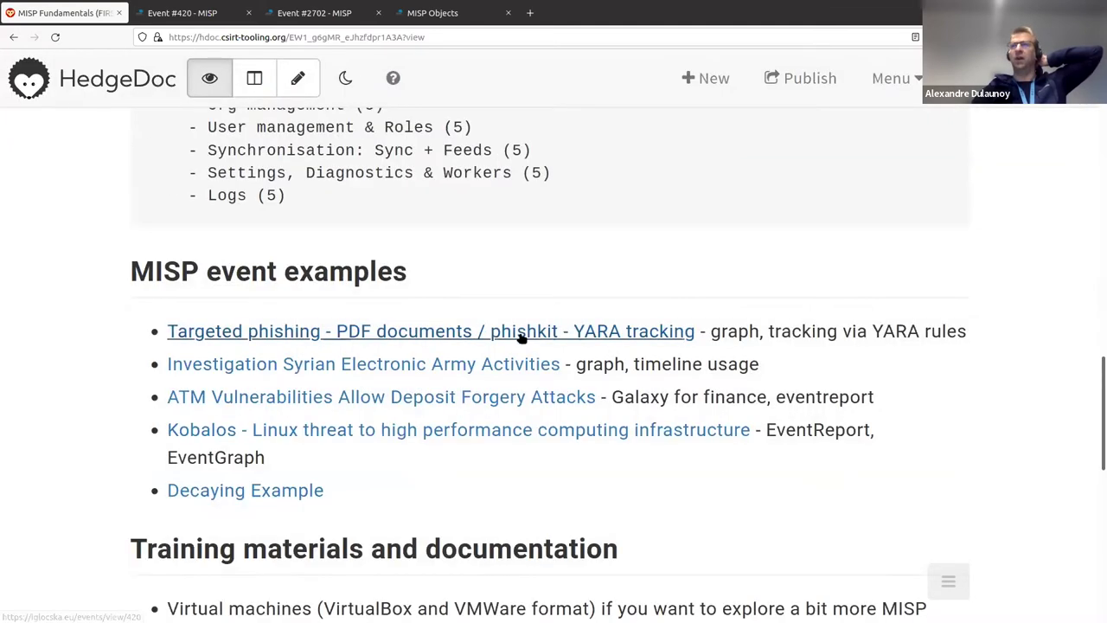
{"action": "left_click_drag", "start_coordinate": [521, 338], "coordinate": [186, 18]}
{"action": "left_click", "coordinate": [186, 18]}
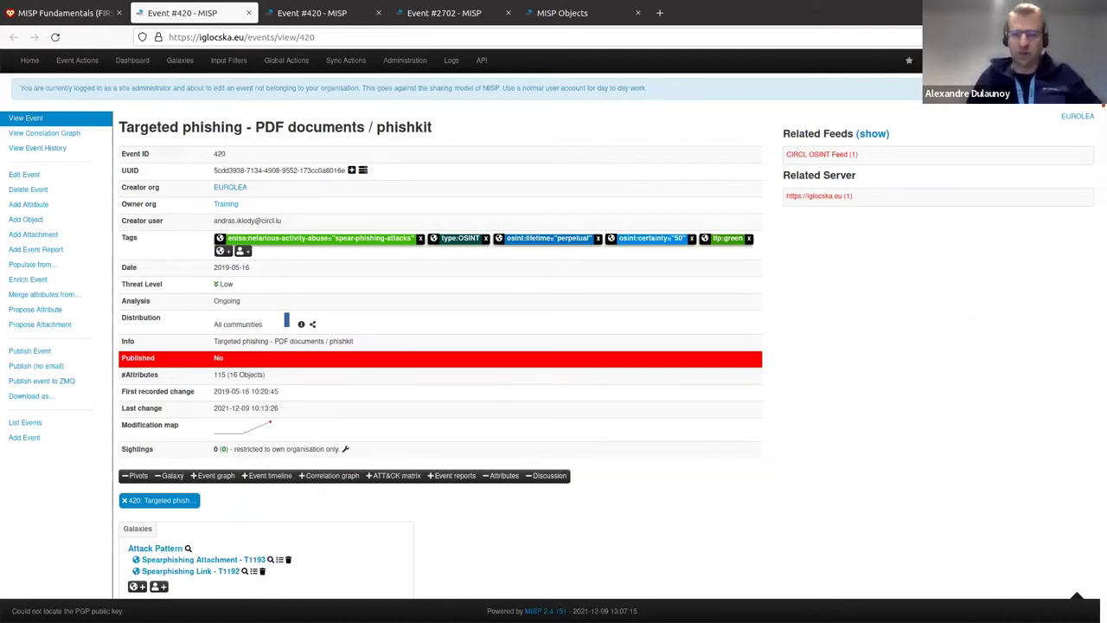
Find the PDF_LIFT YARA rule at the end of event 420's attribute list and highlight its Rect string
{"action": "scroll", "coordinate": [553, 346], "scroll_direction": "down", "scroll_amount": 3}
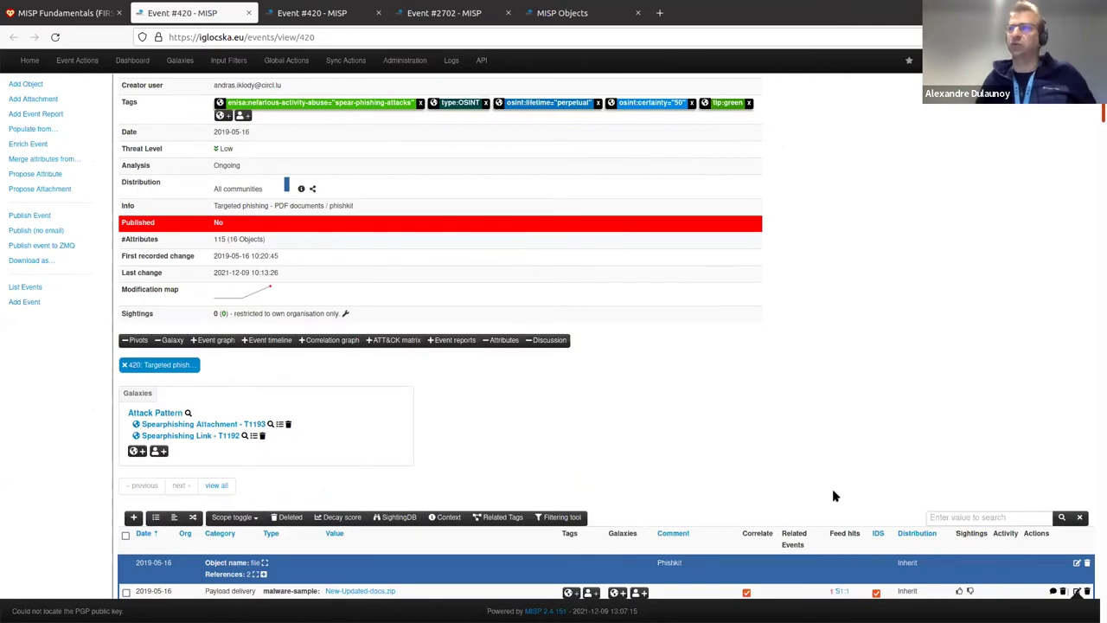
{"action": "scroll", "coordinate": [832, 495], "scroll_direction": "down", "scroll_amount": 10}
{"action": "scroll", "coordinate": [833, 496], "scroll_direction": "down", "scroll_amount": 20}
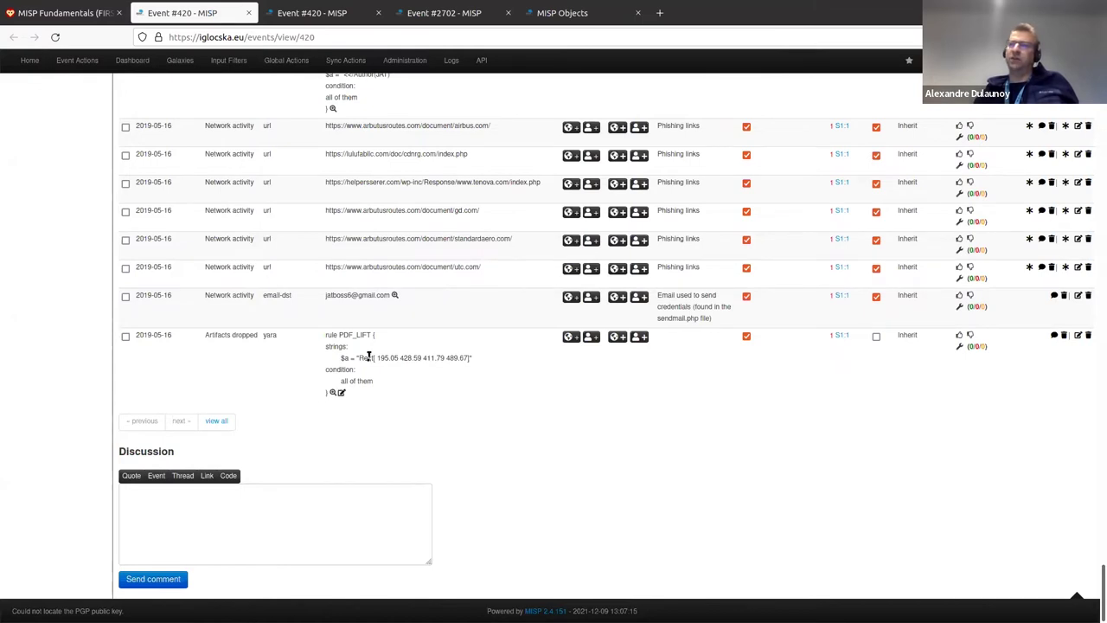
{"action": "left_click_drag", "start_coordinate": [327, 392], "coordinate": [337, 348]}
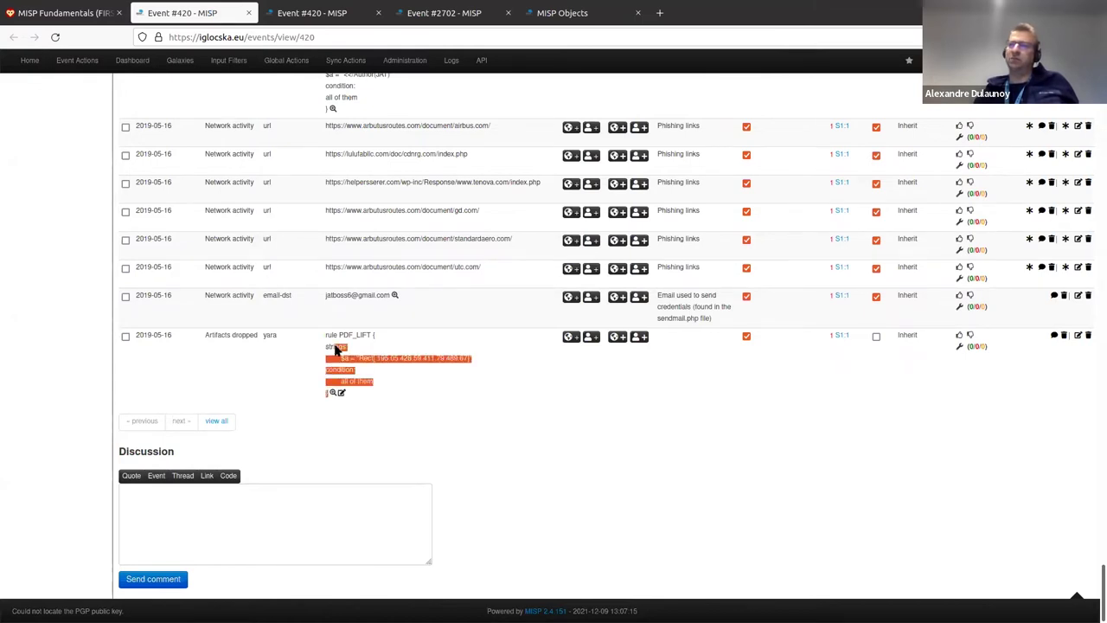
{"action": "left_click", "coordinate": [421, 377]}
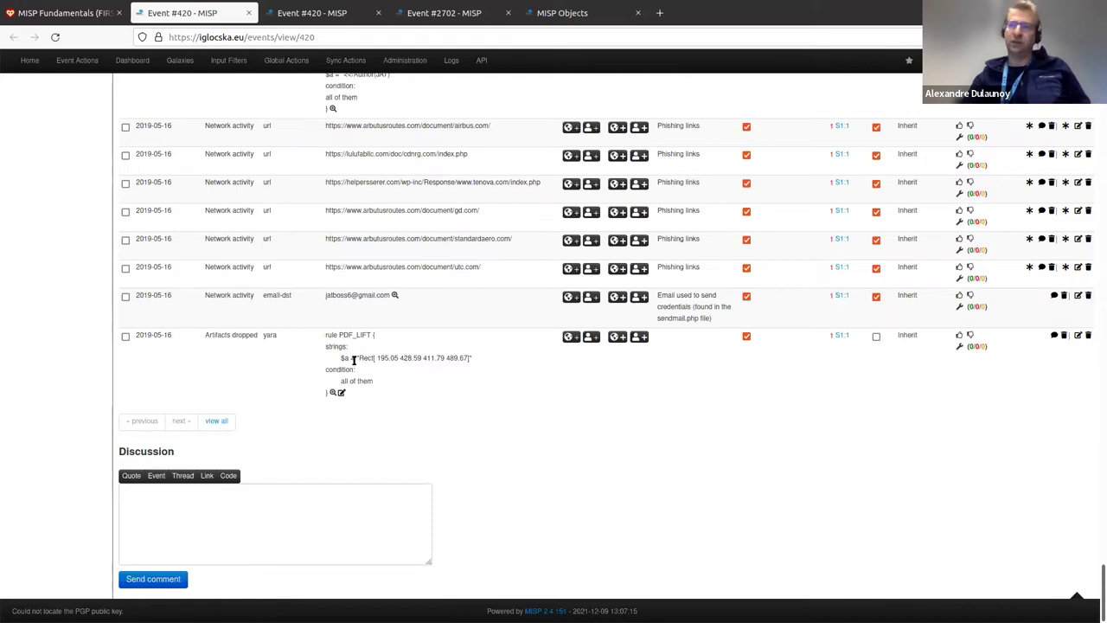
{"action": "left_click_drag", "start_coordinate": [361, 358], "coordinate": [467, 359]}
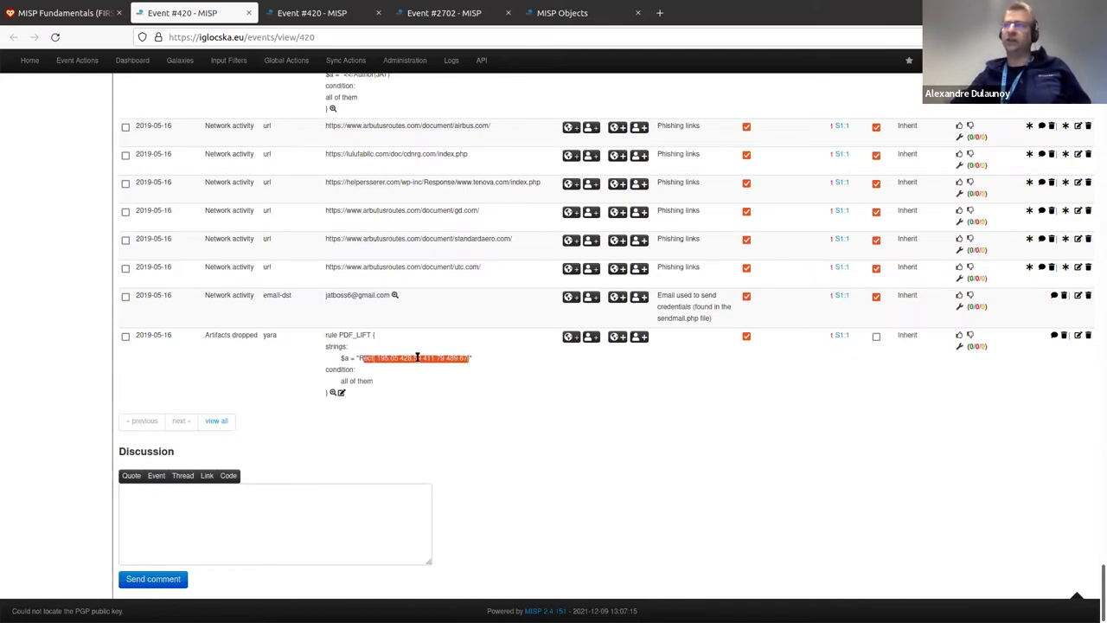
Examine the phishing URLs and the PDF_JAT_AUTHOR YARA rule listed above the PDF_LIFT rule
{"action": "scroll", "coordinate": [417, 359], "scroll_direction": "up", "scroll_amount": 2}
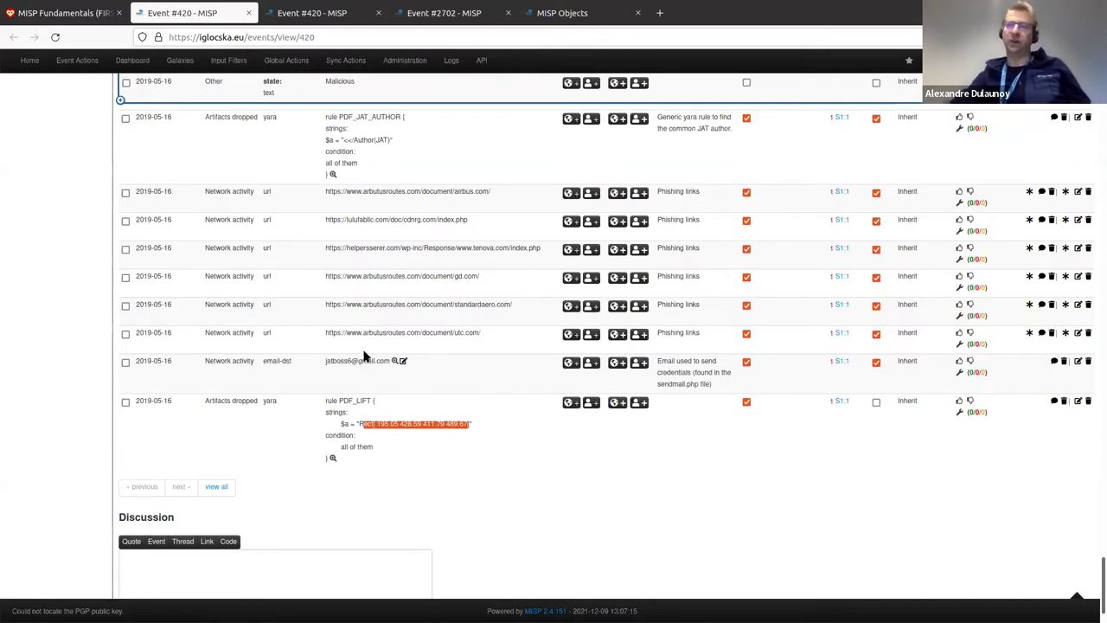
{"action": "scroll", "coordinate": [363, 357], "scroll_direction": "up", "scroll_amount": 2}
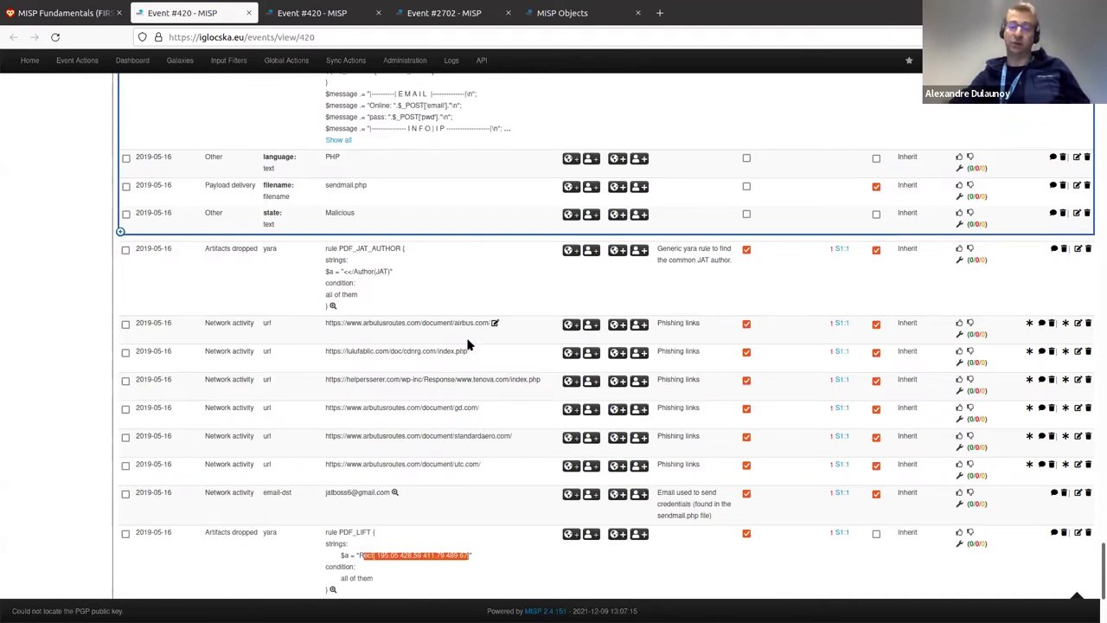
{"action": "scroll", "coordinate": [470, 474], "scroll_direction": "down", "scroll_amount": 3}
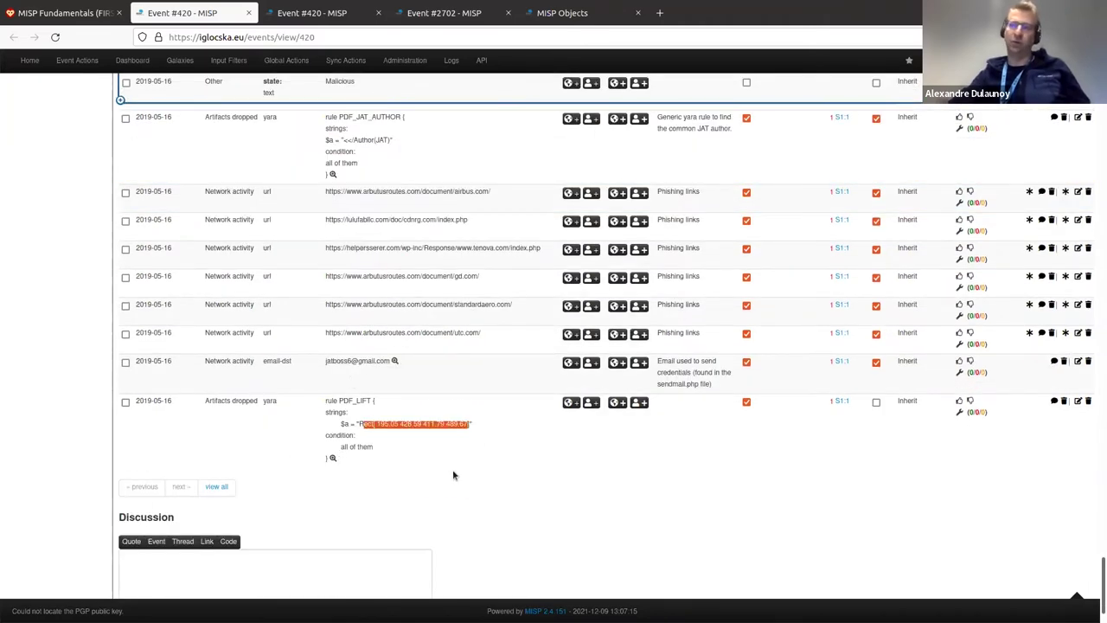
{"action": "scroll", "coordinate": [453, 472], "scroll_direction": "up", "scroll_amount": 3}
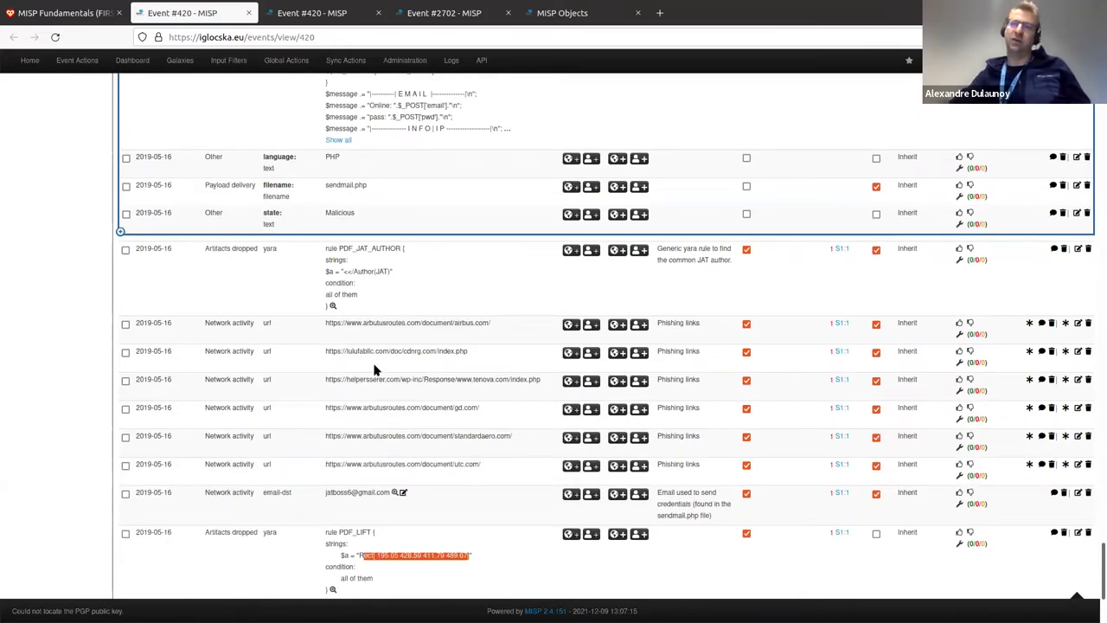
{"action": "scroll", "coordinate": [402, 376], "scroll_direction": "up", "scroll_amount": 2}
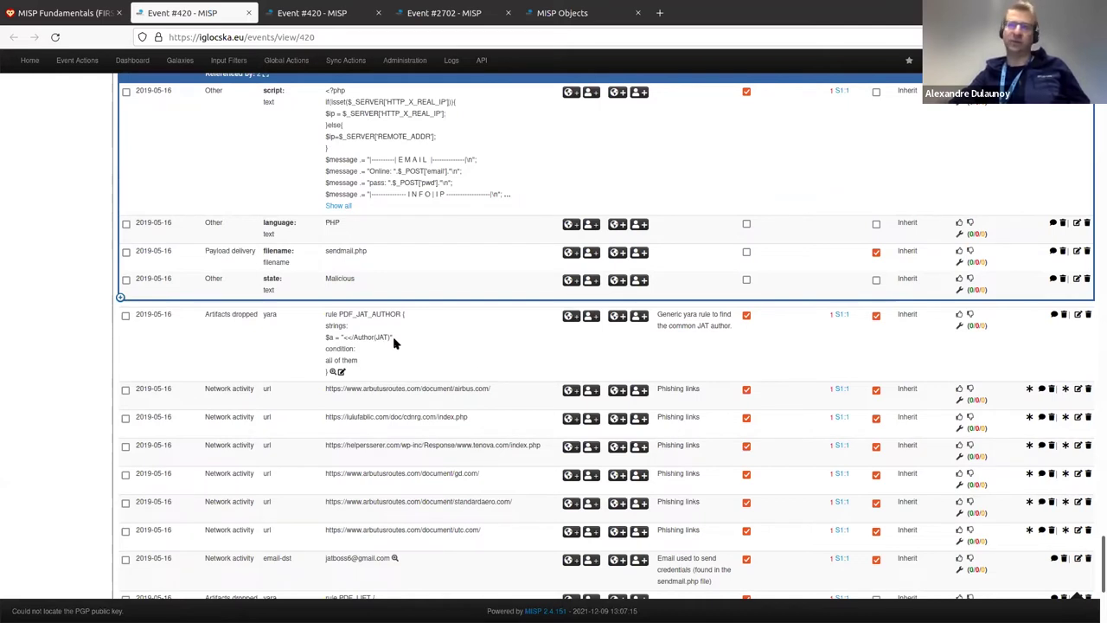
{"action": "scroll", "coordinate": [394, 343], "scroll_direction": "up", "scroll_amount": 1}
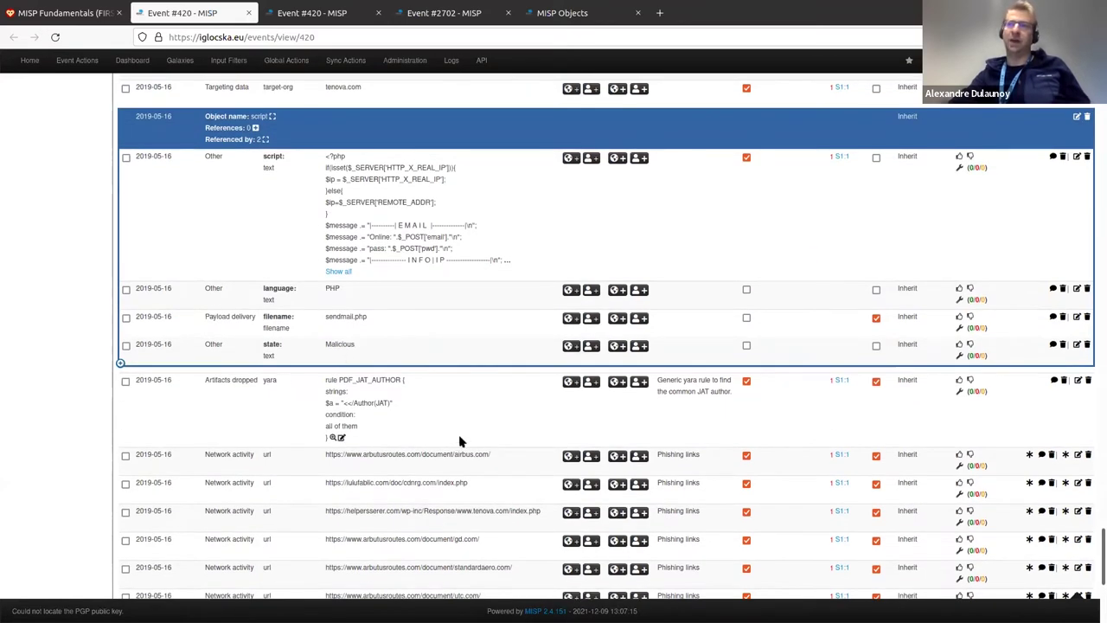
Read the full PHP code of the sendmail.php script object and compare it with the phishing URLs and destination email attribute
{"action": "scroll", "coordinate": [458, 437], "scroll_direction": "up", "scroll_amount": 1}
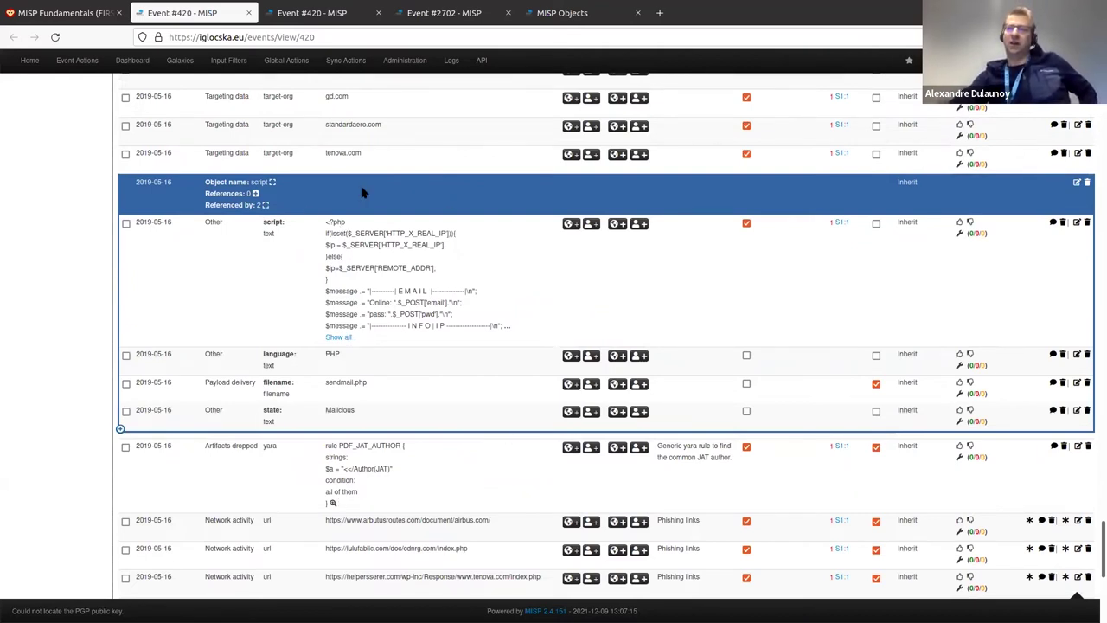
{"action": "left_click", "coordinate": [338, 337]}
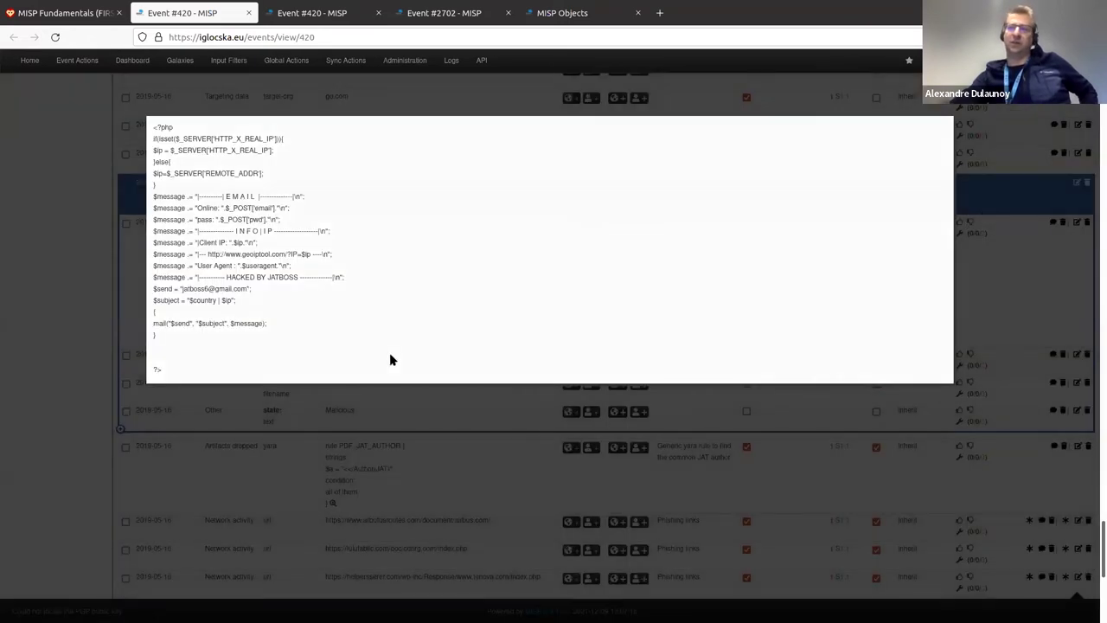
{"action": "left_click", "coordinate": [374, 393]}
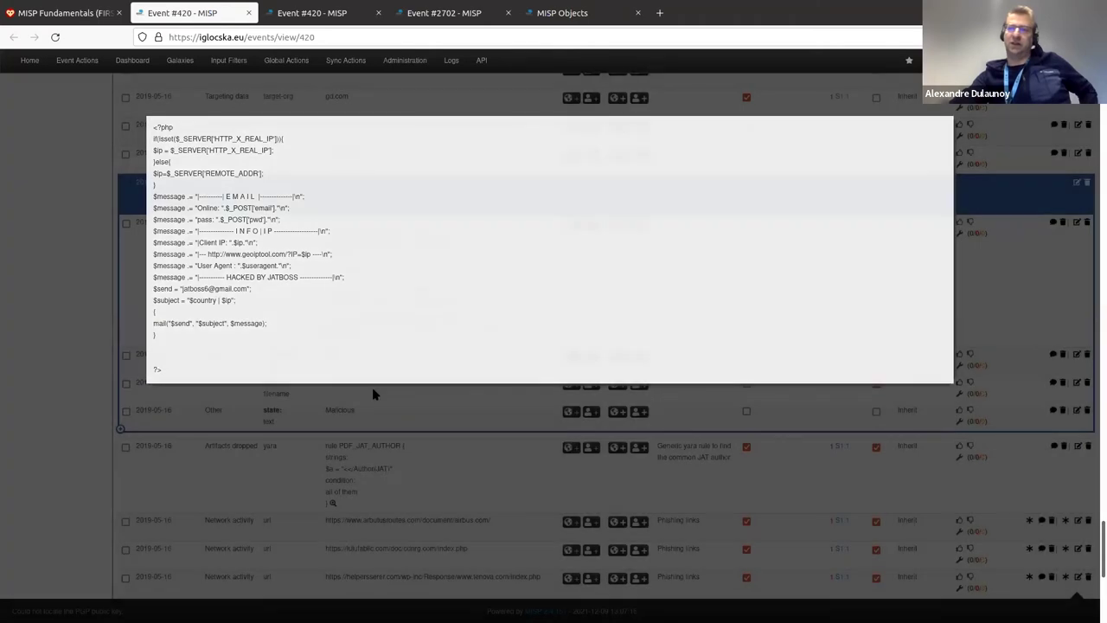
{"action": "left_click", "coordinate": [401, 327]}
{"action": "scroll", "coordinate": [415, 259], "scroll_direction": "down", "scroll_amount": 1}
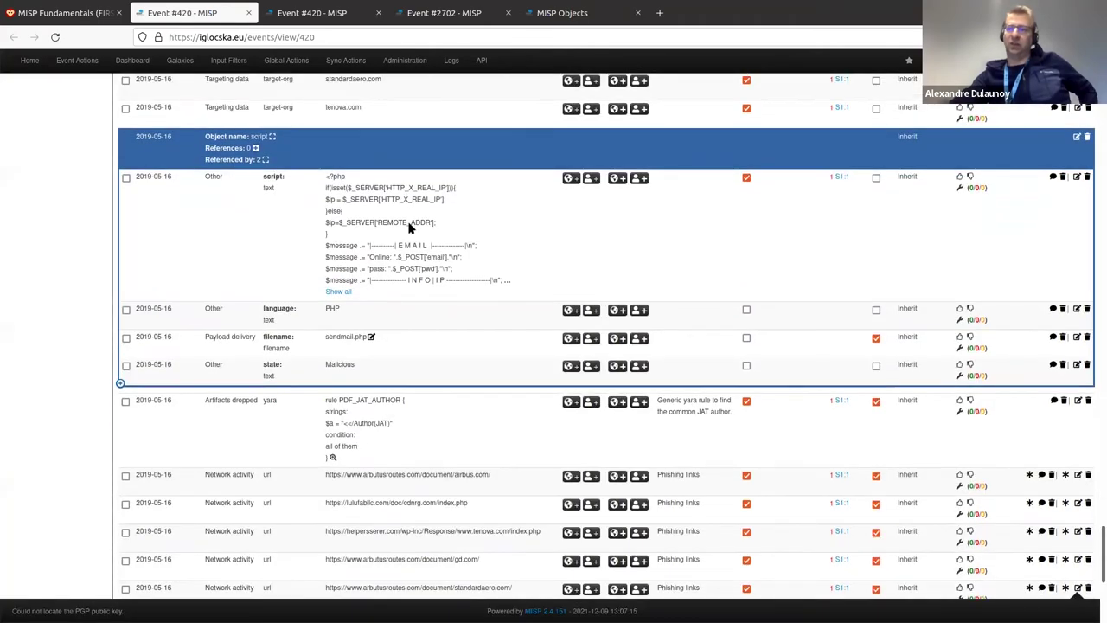
{"action": "scroll", "coordinate": [439, 383], "scroll_direction": "down", "scroll_amount": 2}
{"action": "scroll", "coordinate": [383, 472], "scroll_direction": "up", "scroll_amount": 1}
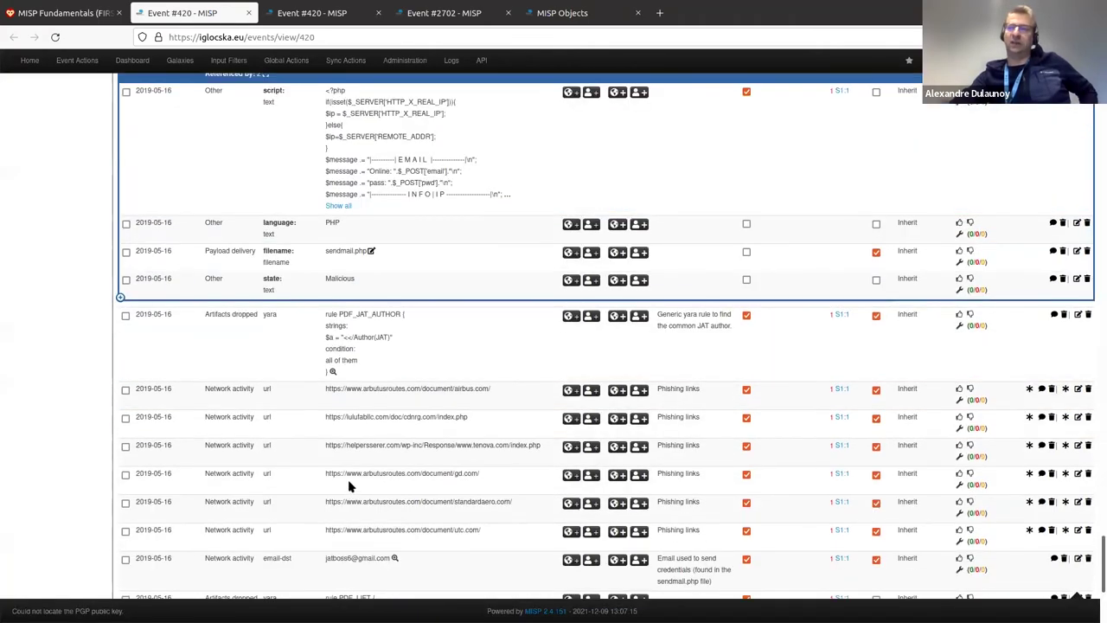
{"action": "scroll", "coordinate": [415, 454], "scroll_direction": "down", "scroll_amount": 1}
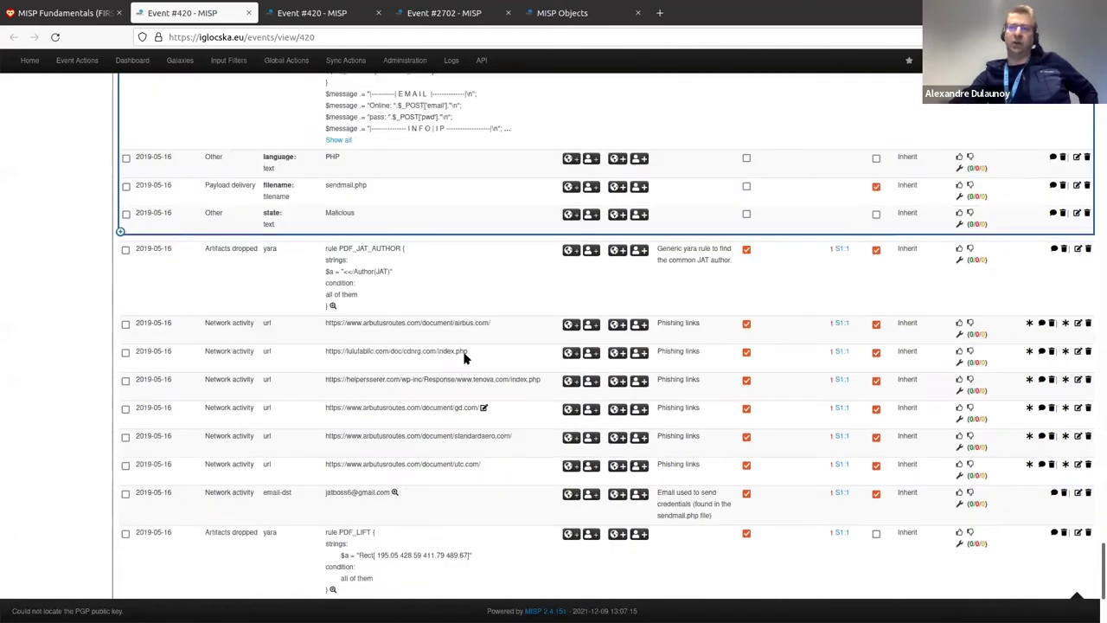
{"action": "scroll", "coordinate": [304, 260], "scroll_direction": "up", "scroll_amount": 4}
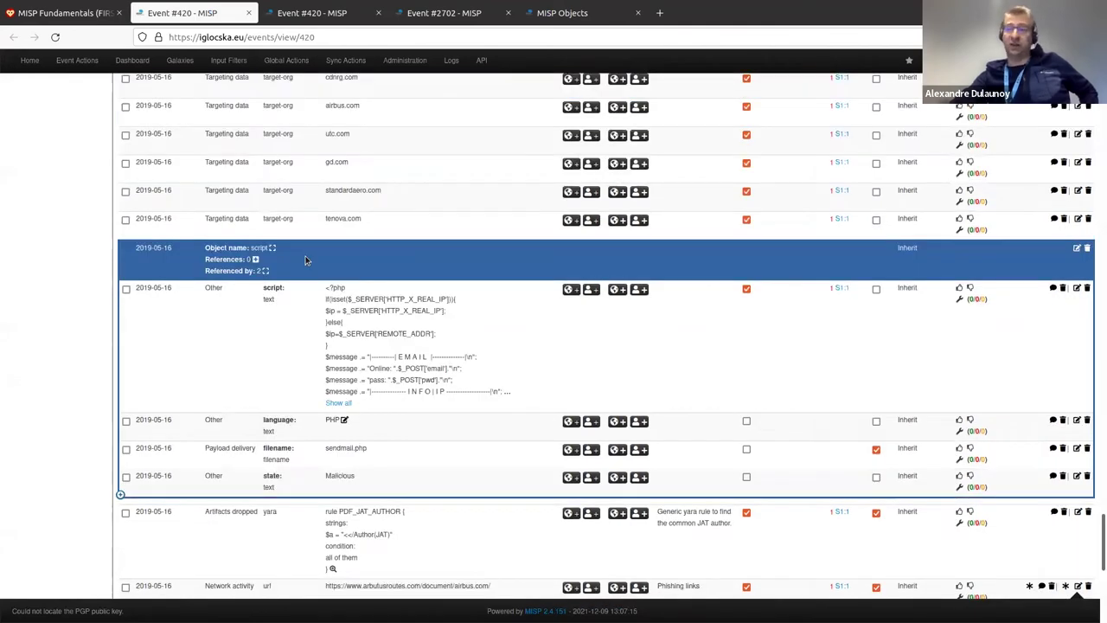
Examine event 420's target-org attributes, PDF file objects, virustotal-report objects and the suspect's person object
{"action": "scroll", "coordinate": [375, 424], "scroll_direction": "up", "scroll_amount": 3}
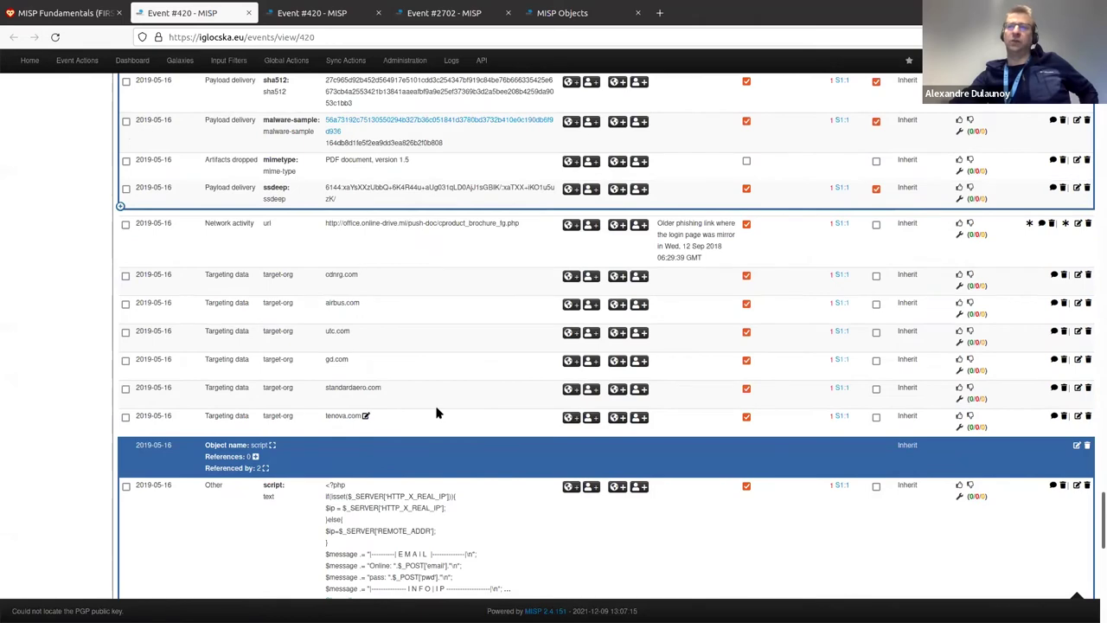
{"action": "scroll", "coordinate": [459, 433], "scroll_direction": "up", "scroll_amount": 1}
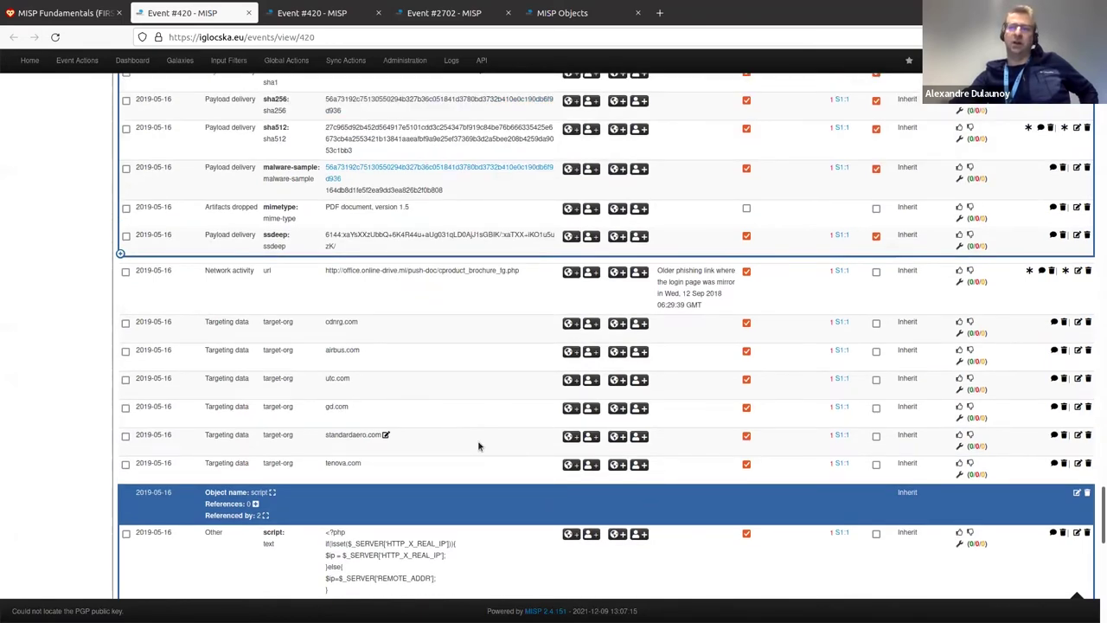
{"action": "scroll", "coordinate": [478, 445], "scroll_direction": "up", "scroll_amount": 4}
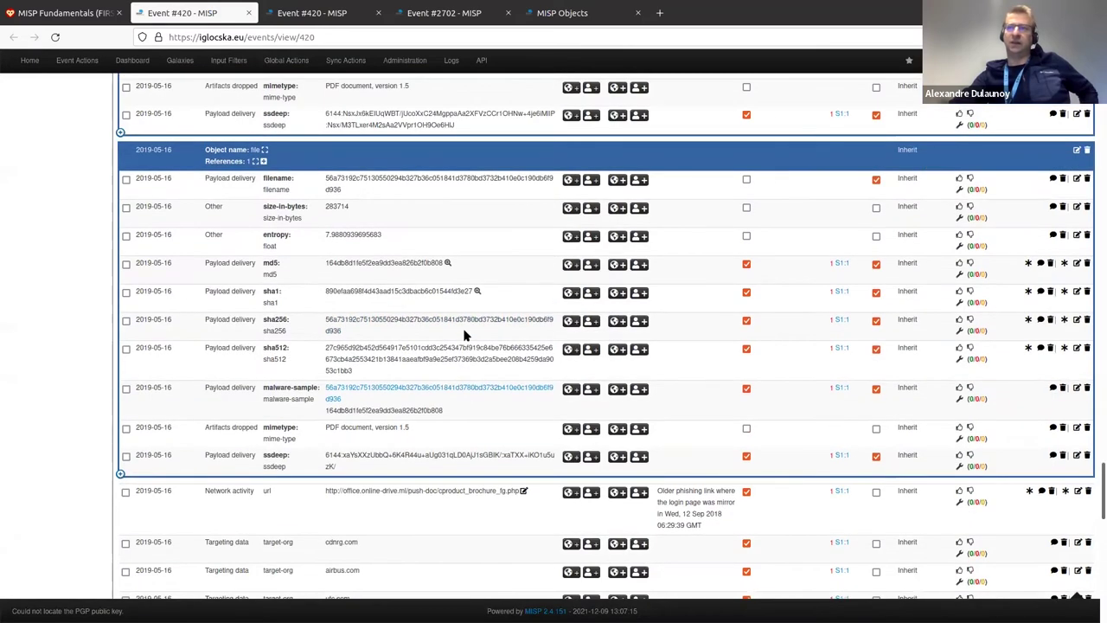
{"action": "scroll", "coordinate": [465, 335], "scroll_direction": "up", "scroll_amount": 1}
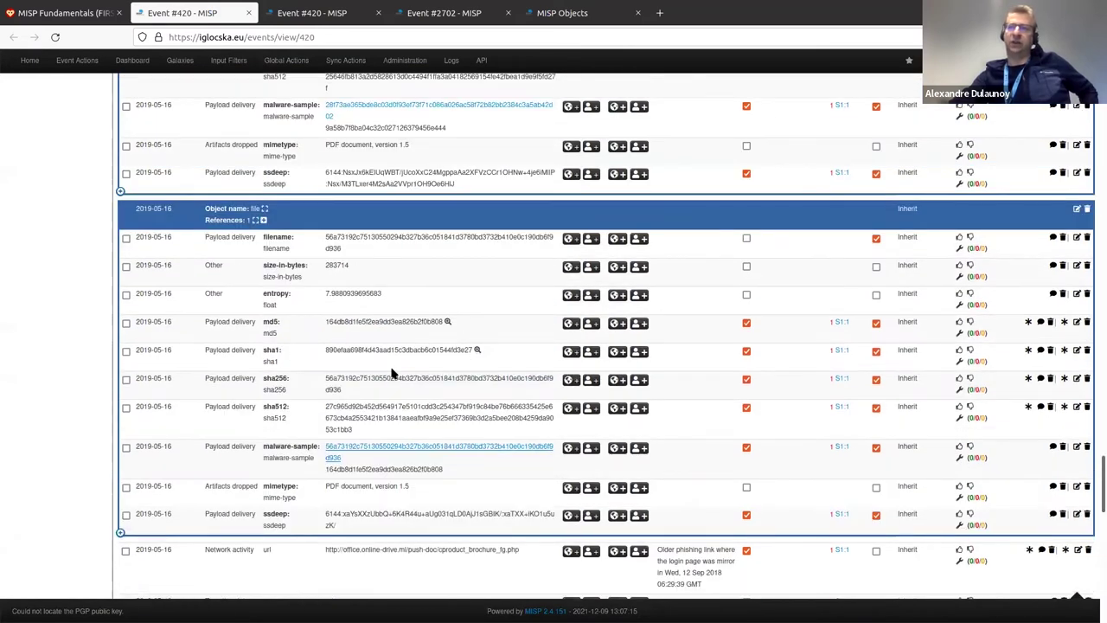
{"action": "scroll", "coordinate": [458, 385], "scroll_direction": "up", "scroll_amount": 10}
{"action": "scroll", "coordinate": [523, 411], "scroll_direction": "up", "scroll_amount": 1}
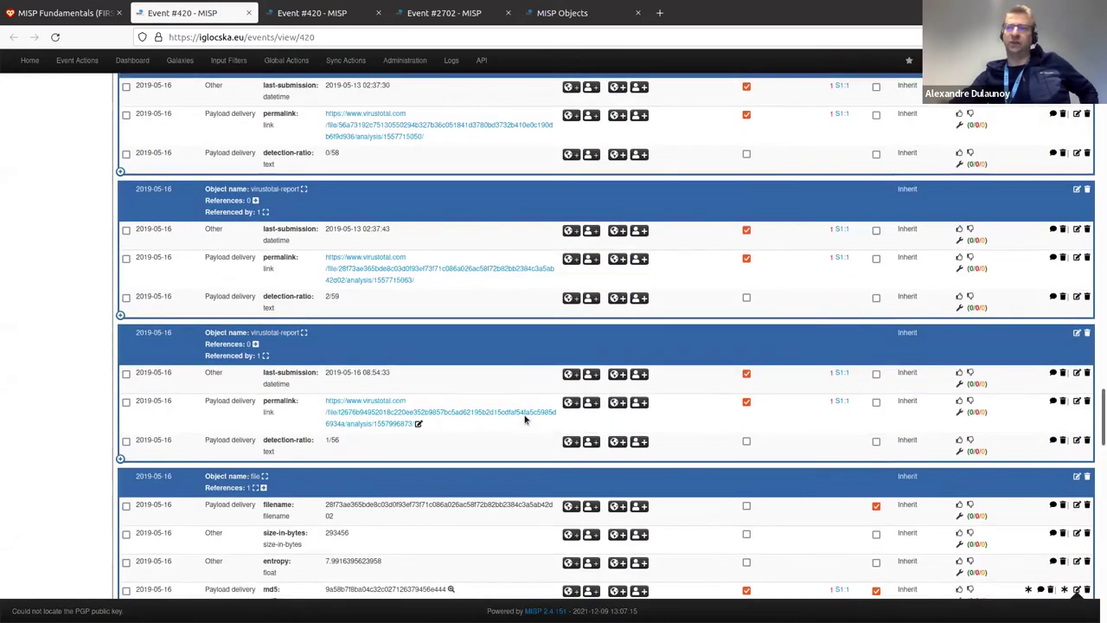
{"action": "scroll", "coordinate": [448, 334], "scroll_direction": "up", "scroll_amount": 10}
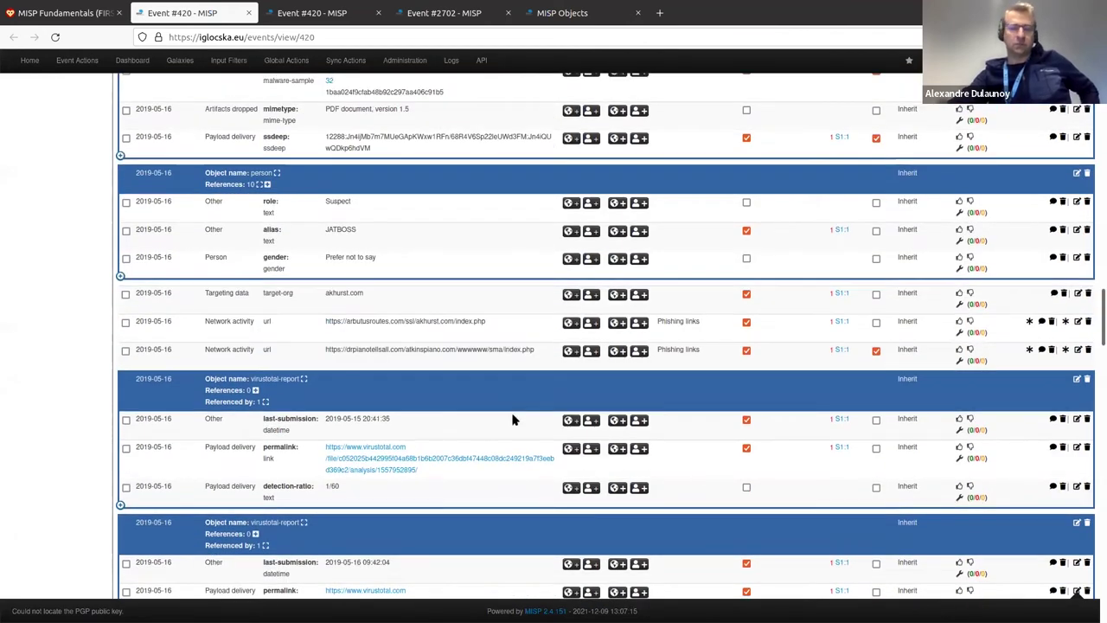
{"action": "scroll", "coordinate": [512, 419], "scroll_direction": "up", "scroll_amount": 2}
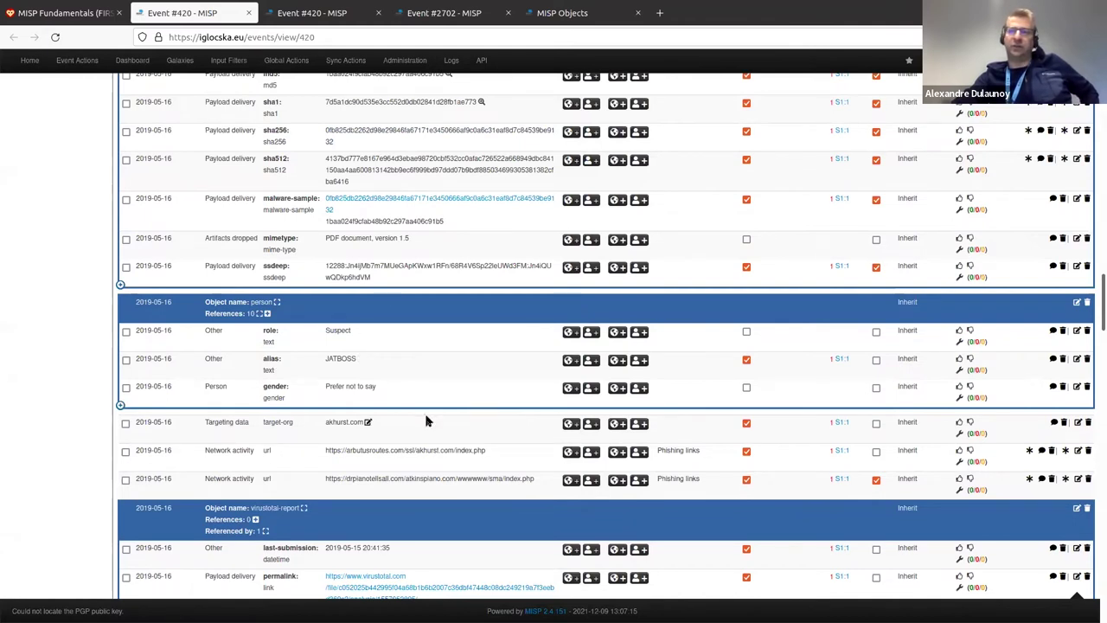
{"action": "scroll", "coordinate": [425, 418], "scroll_direction": "up", "scroll_amount": 2}
{"action": "scroll", "coordinate": [425, 419], "scroll_direction": "up", "scroll_amount": 2}
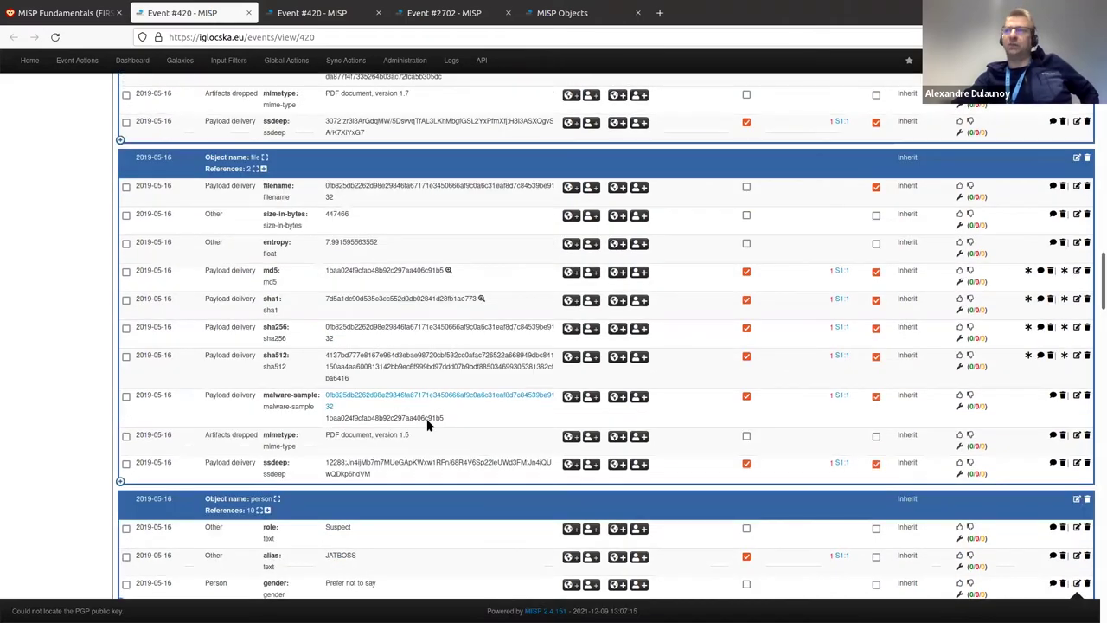
{"action": "scroll", "coordinate": [425, 424], "scroll_direction": "up", "scroll_amount": 6}
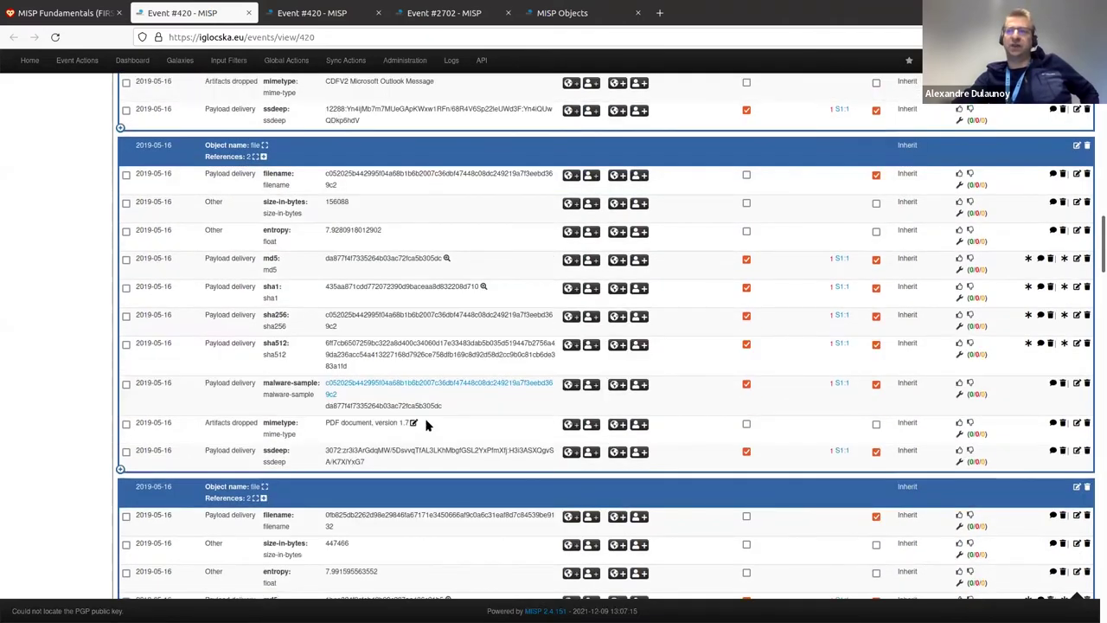
Return to the top of event 420 and log back in to MISP with the saved account email and password
{"action": "scroll", "coordinate": [426, 423], "scroll_direction": "up", "scroll_amount": 10}
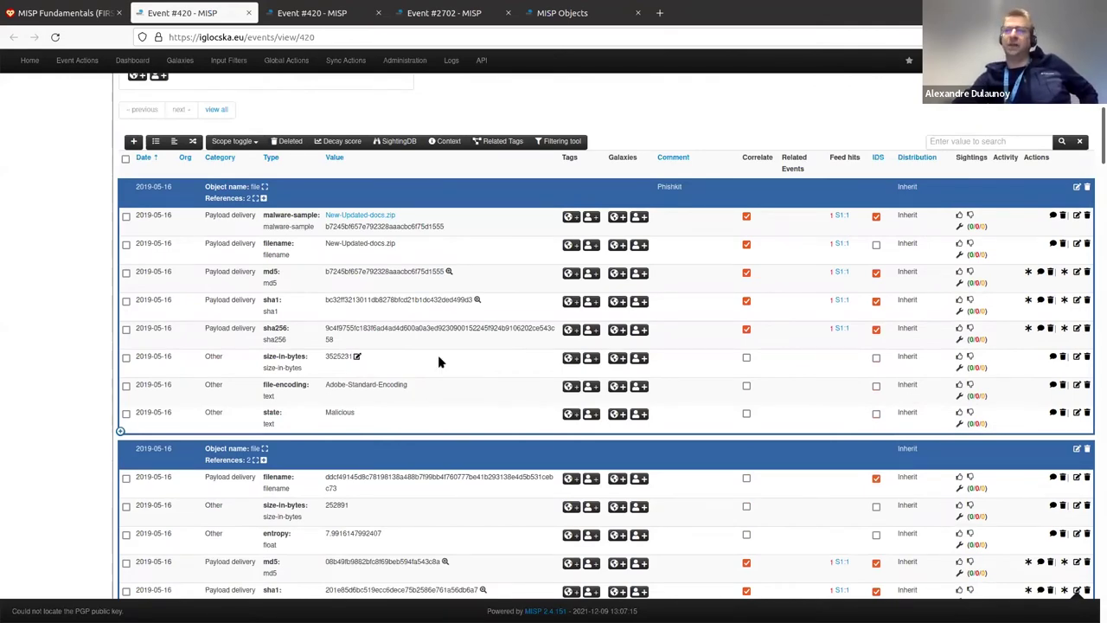
{"action": "scroll", "coordinate": [439, 358], "scroll_direction": "up", "scroll_amount": 1}
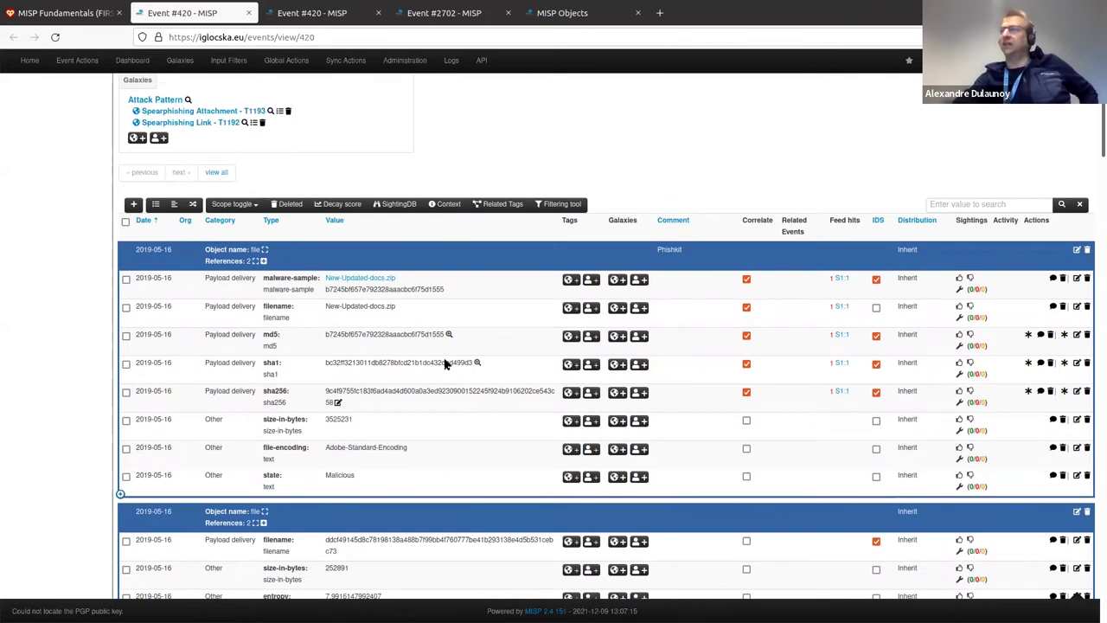
{"action": "scroll", "coordinate": [445, 364], "scroll_direction": "up", "scroll_amount": 3}
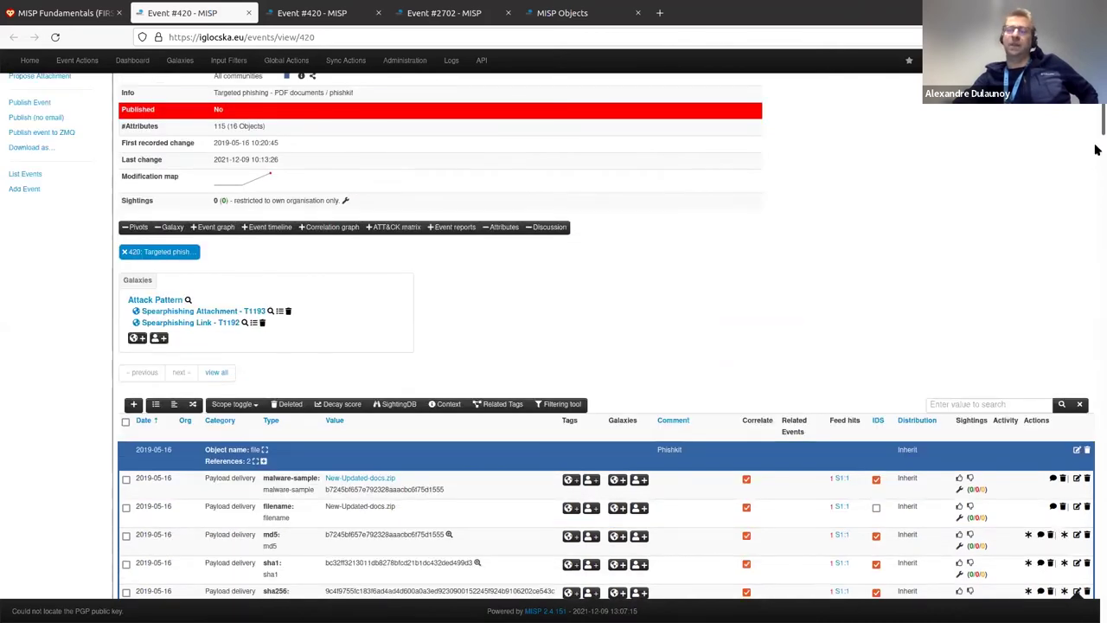
{"action": "scroll", "coordinate": [1095, 150], "scroll_direction": "up", "scroll_amount": 2}
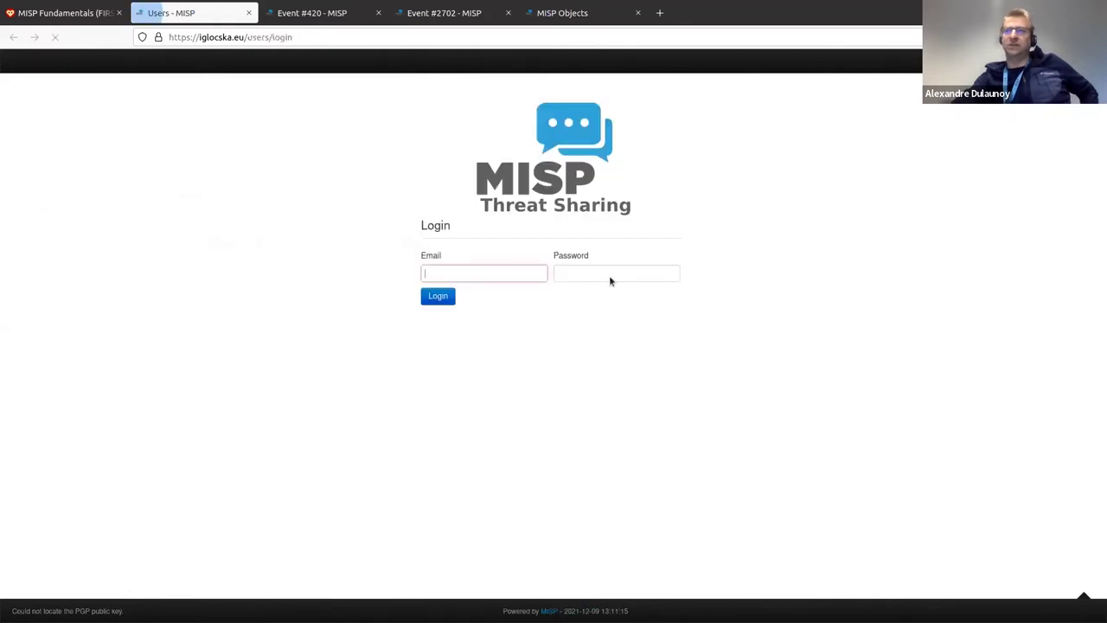
{"action": "key", "text": "Down"}
{"action": "key", "text": "Down"}
{"action": "key", "text": "Return"}
{"action": "key", "text": "Return"}
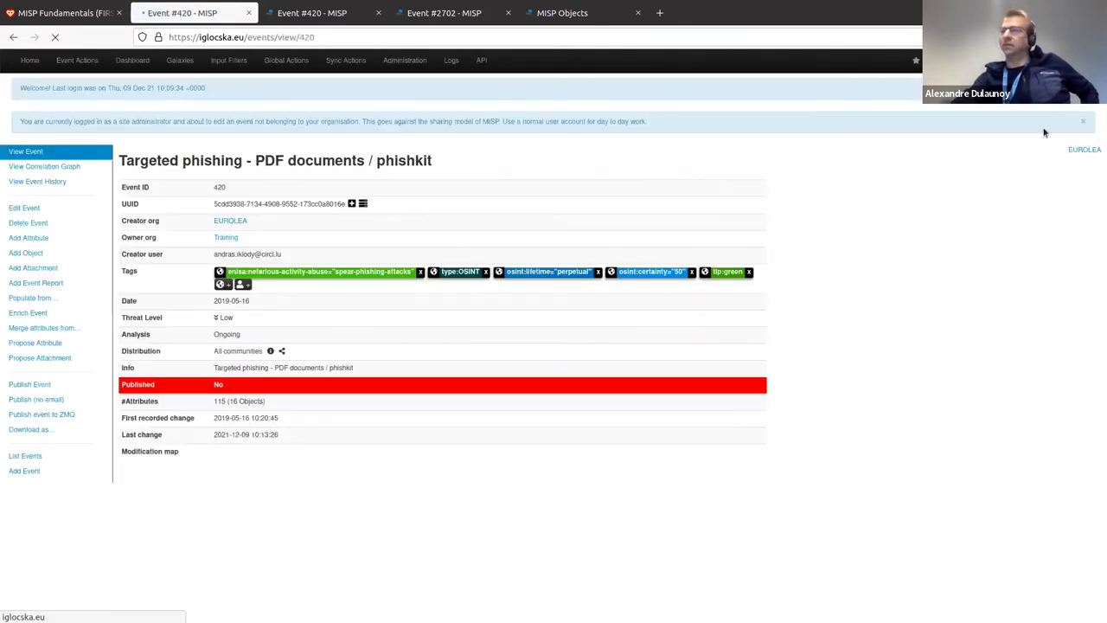
Display event 420's event graph and examine the references linking the suspect's person object to targets, script and email
{"action": "scroll", "coordinate": [714, 225], "scroll_direction": "down", "scroll_amount": 2}
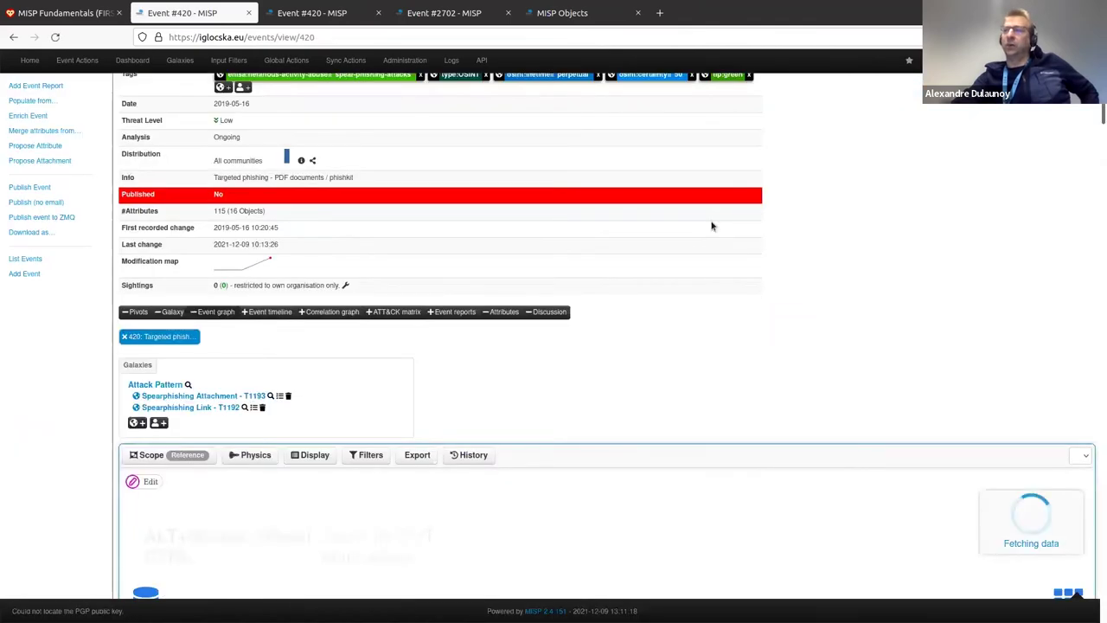
{"action": "scroll", "coordinate": [778, 223], "scroll_direction": "down", "scroll_amount": 4}
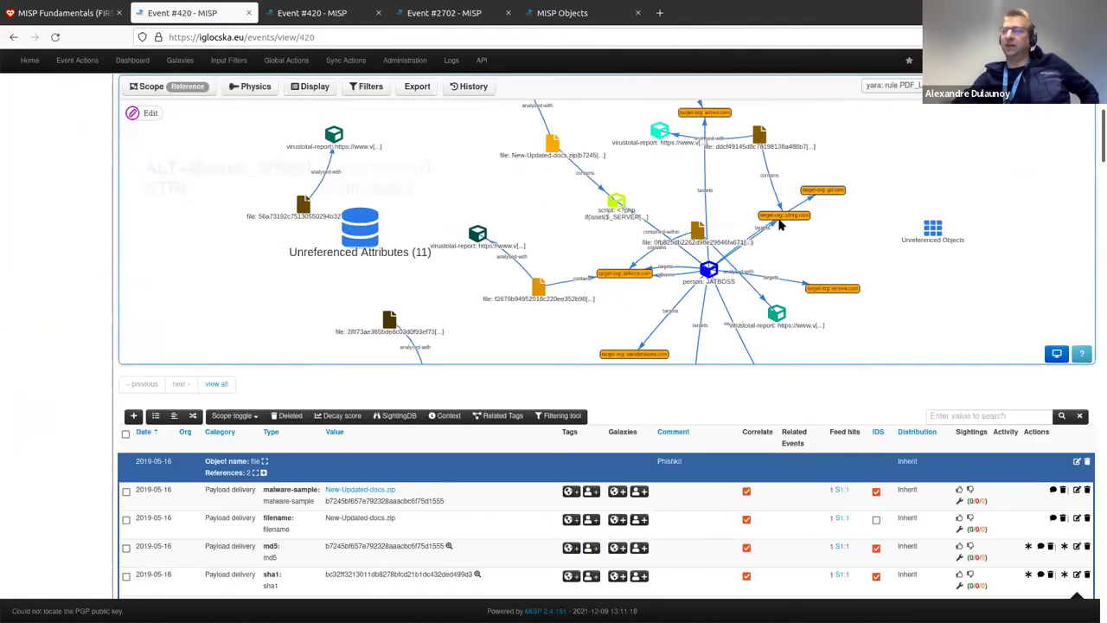
{"action": "scroll", "coordinate": [778, 223], "scroll_direction": "down", "scroll_amount": 2}
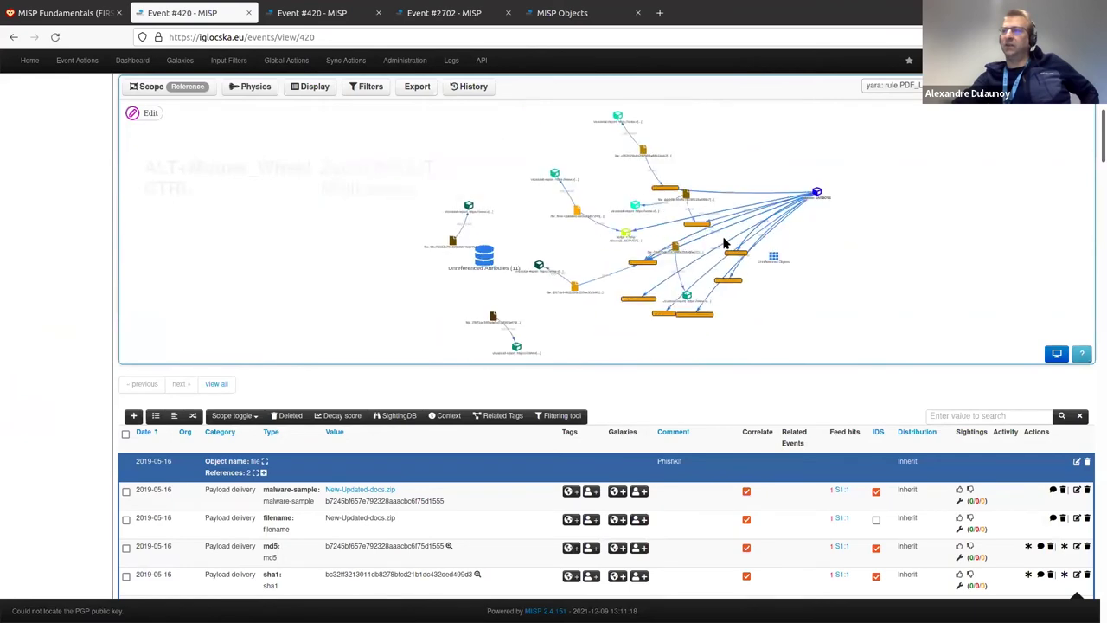
{"action": "scroll", "coordinate": [779, 211], "scroll_direction": "up", "scroll_amount": 3}
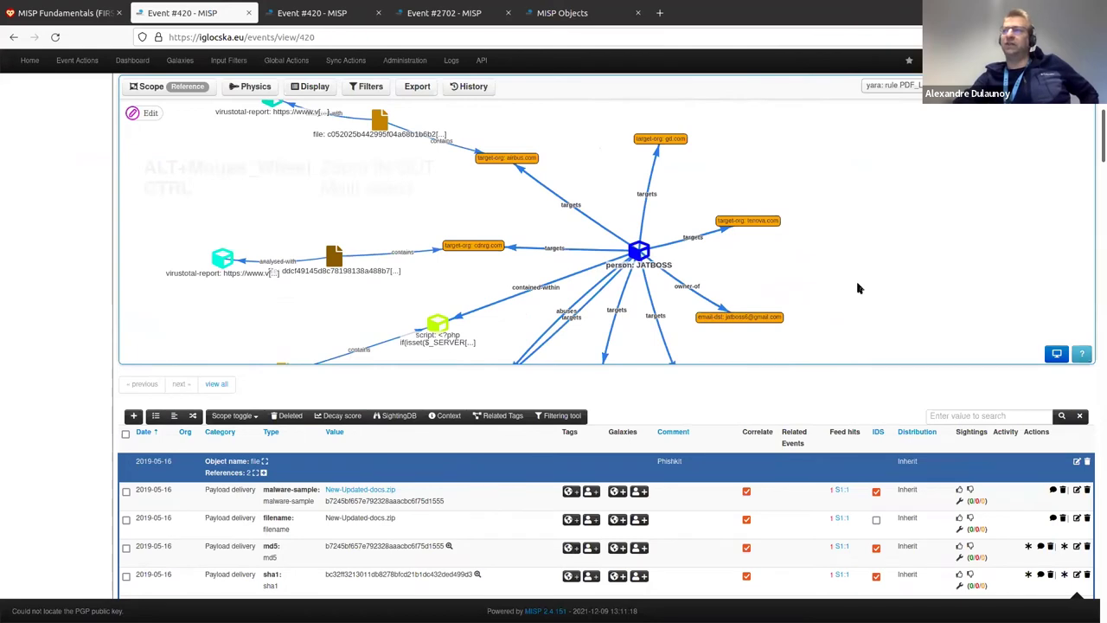
{"action": "scroll", "coordinate": [1071, 171], "scroll_direction": "down", "scroll_amount": 2}
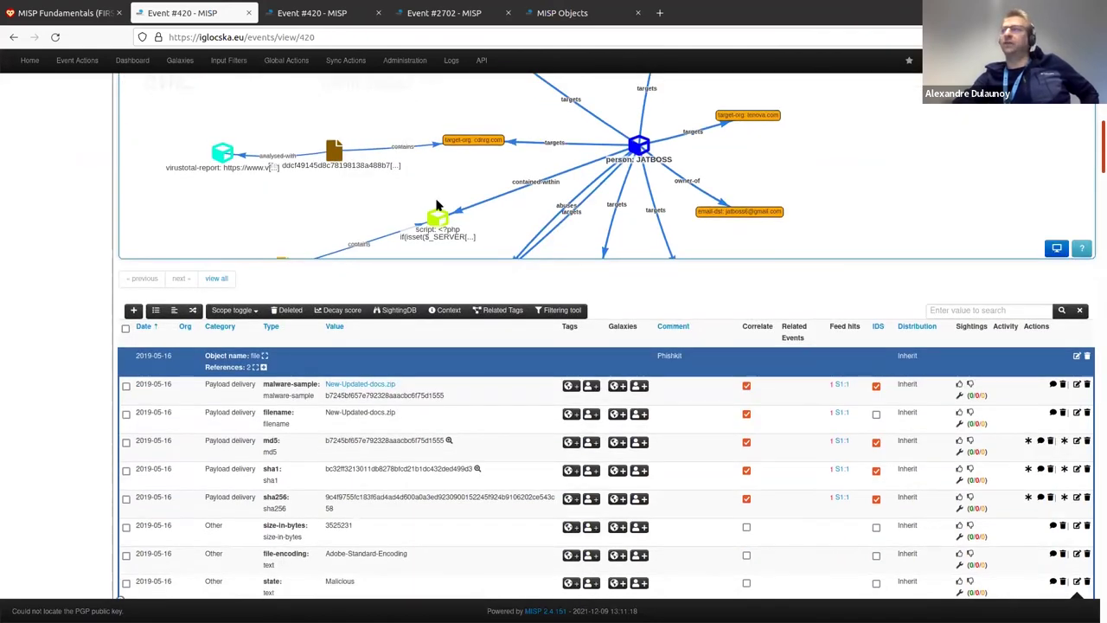
Show event 420's timeline and inspect the attributes and file objects clustered on 16 May at different time scales
{"action": "scroll", "coordinate": [1097, 142], "scroll_direction": "up", "scroll_amount": 4}
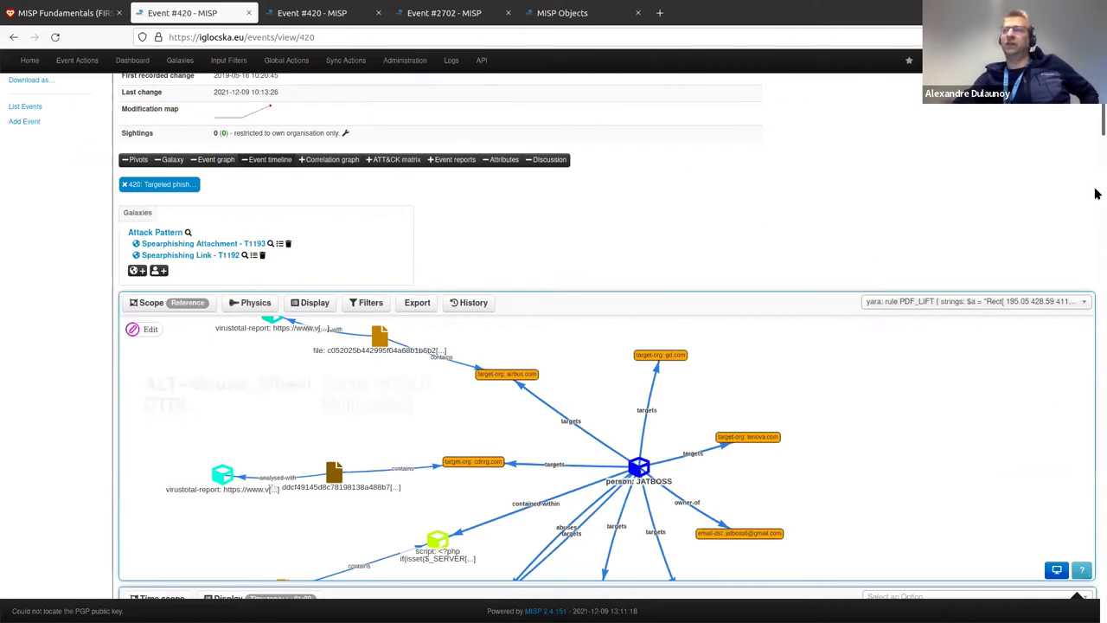
{"action": "scroll", "coordinate": [1096, 193], "scroll_direction": "down", "scroll_amount": 6}
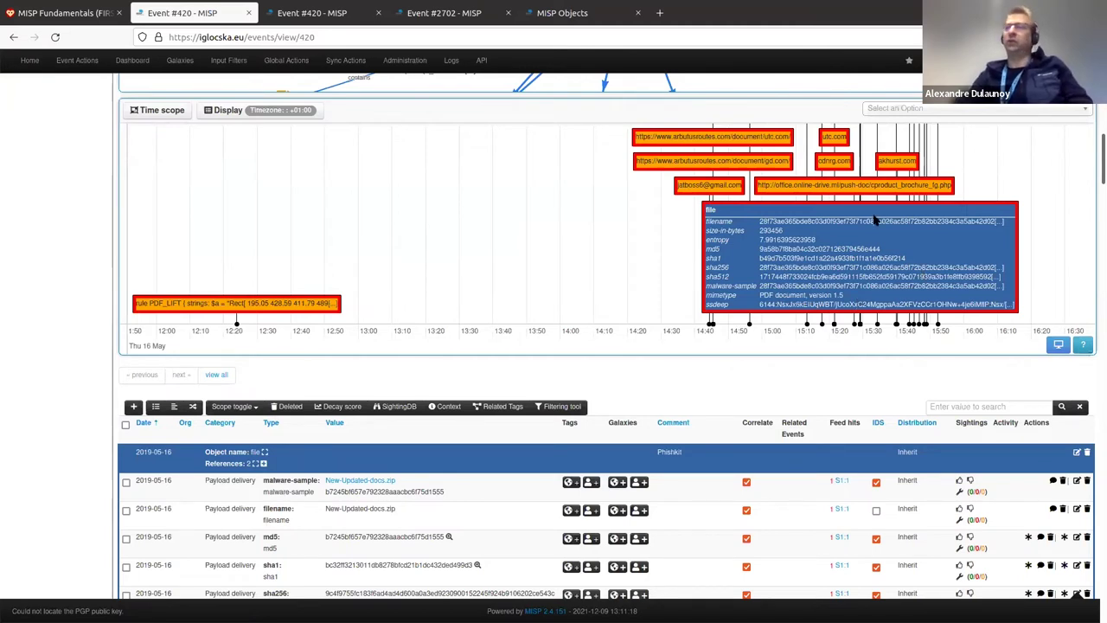
{"action": "scroll", "coordinate": [856, 196], "scroll_direction": "down", "scroll_amount": 3}
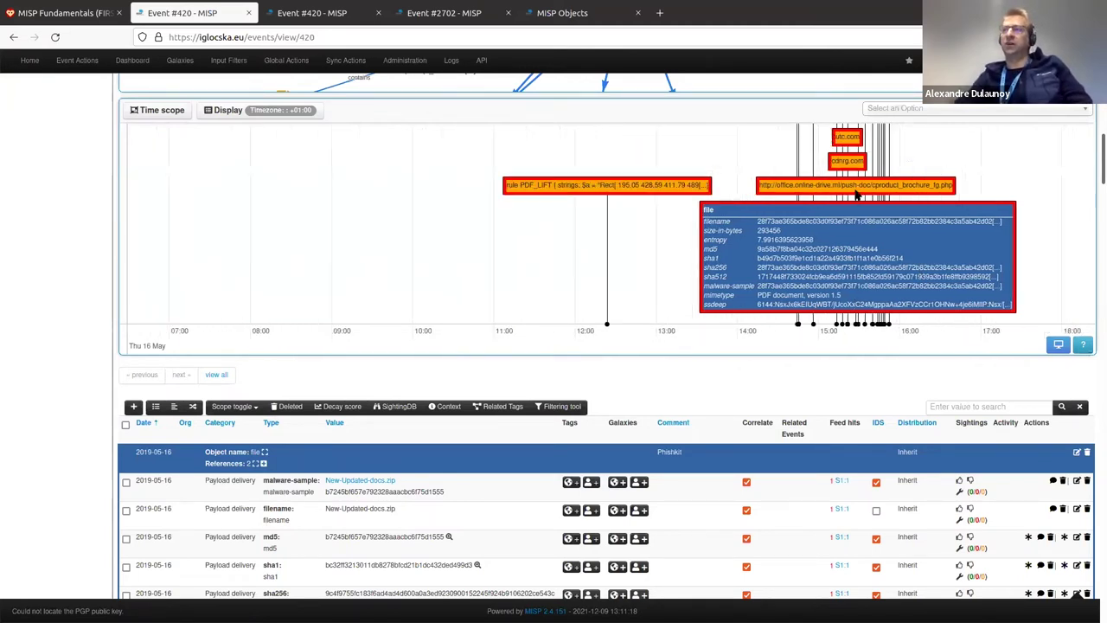
{"action": "scroll", "coordinate": [856, 196], "scroll_direction": "up", "scroll_amount": 3}
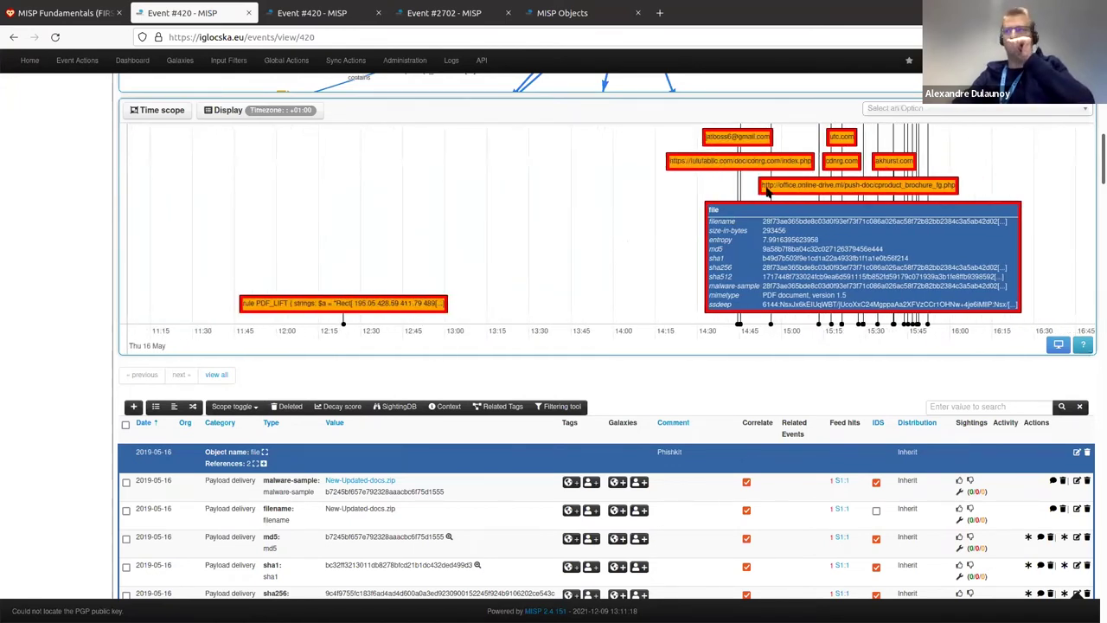
{"action": "scroll", "coordinate": [766, 192], "scroll_direction": "up", "scroll_amount": 3}
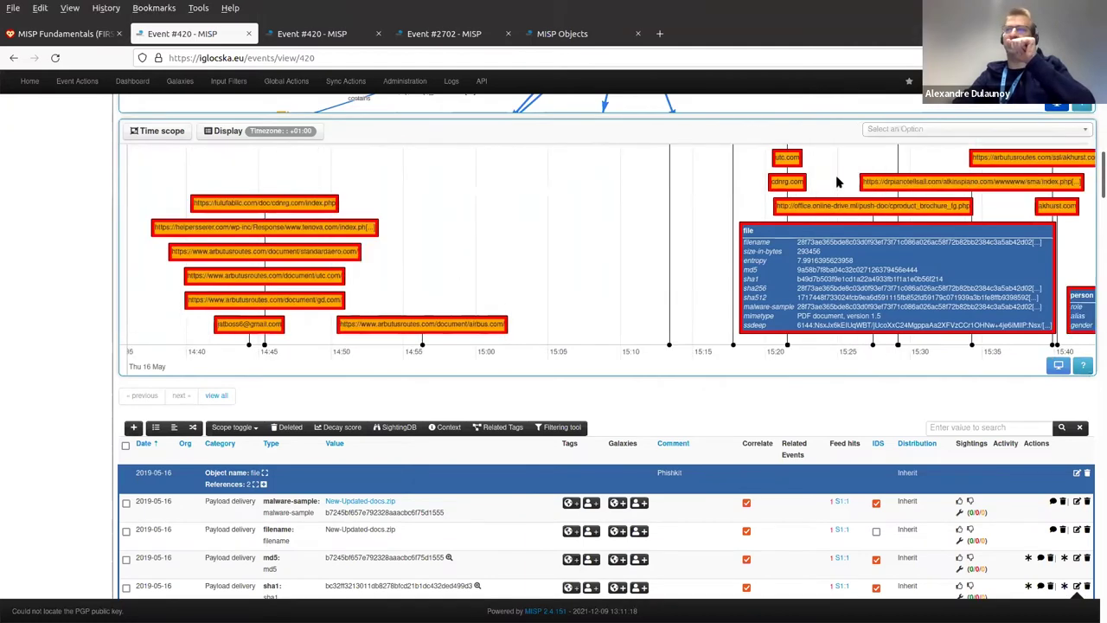
Check the timeline's list of selectable items and its time scope options, First seen/Last seen and Sightings
{"action": "left_click", "coordinate": [900, 107]}
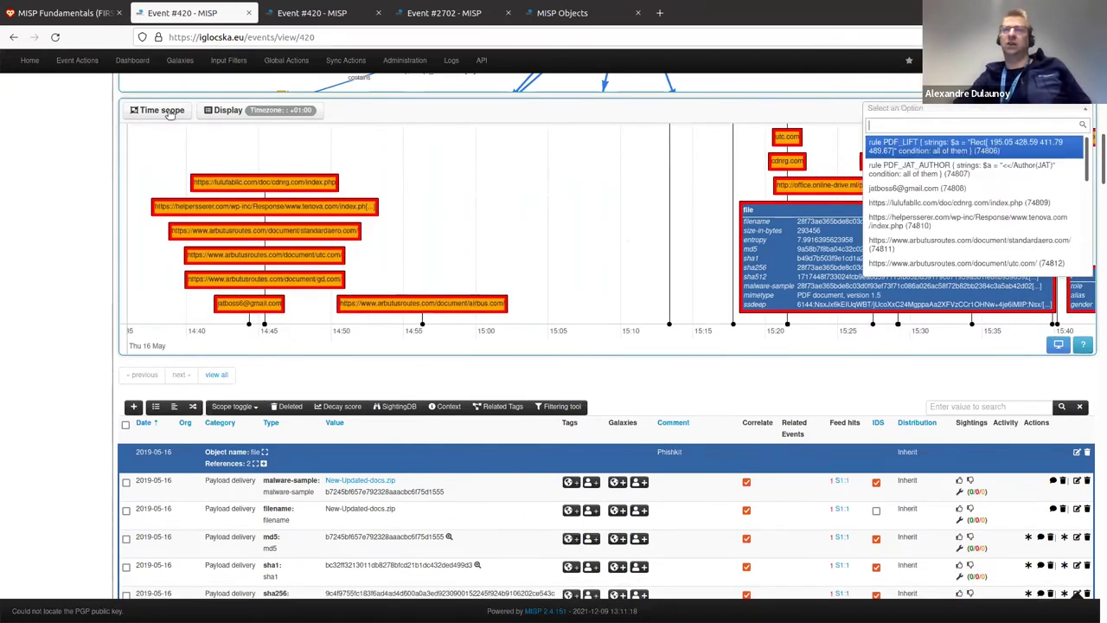
{"action": "left_click", "coordinate": [168, 111]}
{"action": "left_click", "coordinate": [156, 154]}
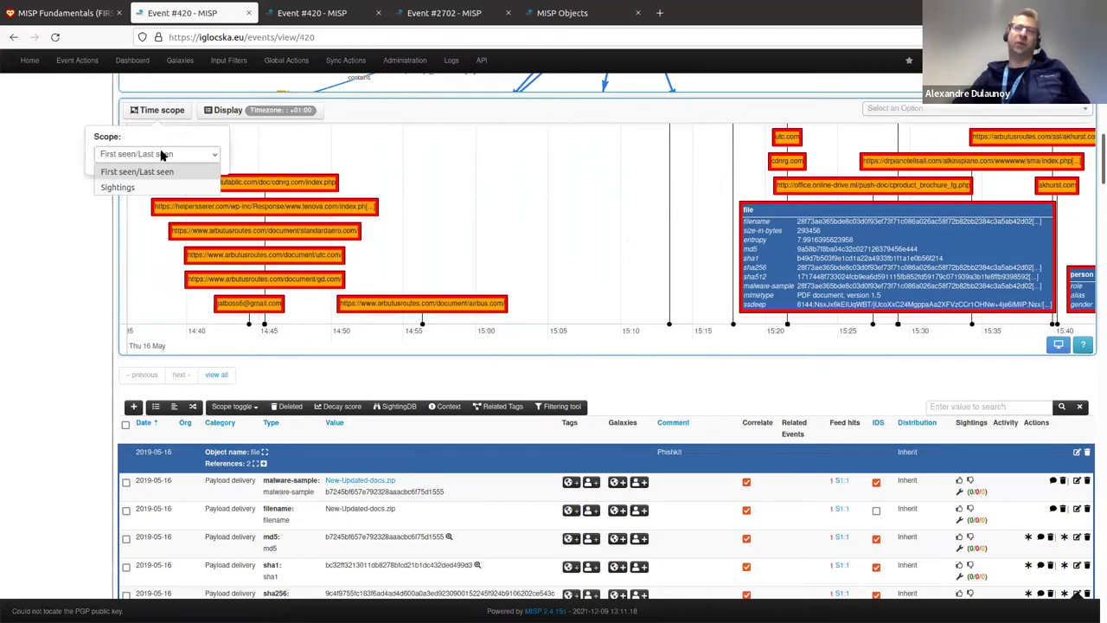
{"action": "left_click", "coordinate": [145, 113]}
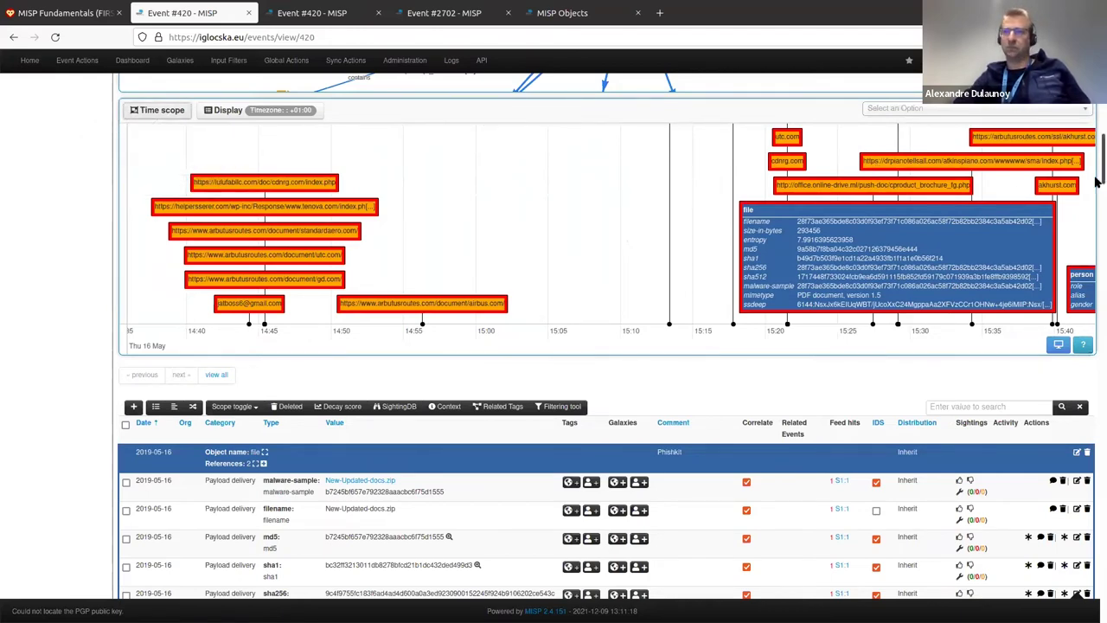
{"action": "scroll", "coordinate": [1095, 182], "scroll_direction": "up", "scroll_amount": 1}
{"action": "scroll", "coordinate": [1095, 144], "scroll_direction": "up", "scroll_amount": 1}
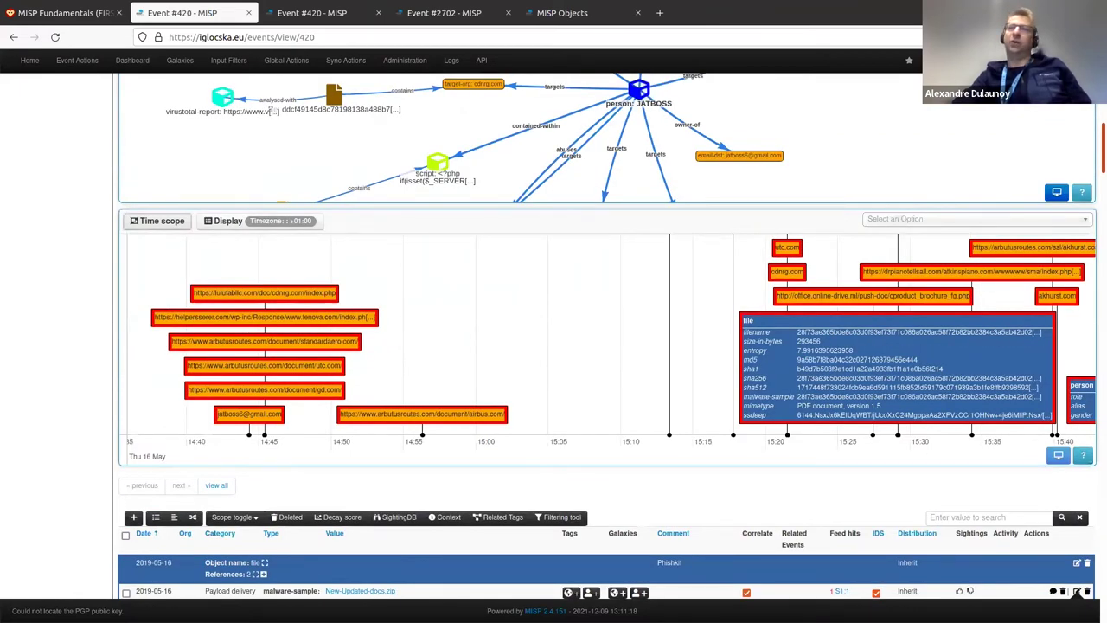
{"action": "scroll", "coordinate": [438, 222], "scroll_direction": "down", "scroll_amount": 10}
{"action": "scroll", "coordinate": [437, 223], "scroll_direction": "up", "scroll_amount": 15}
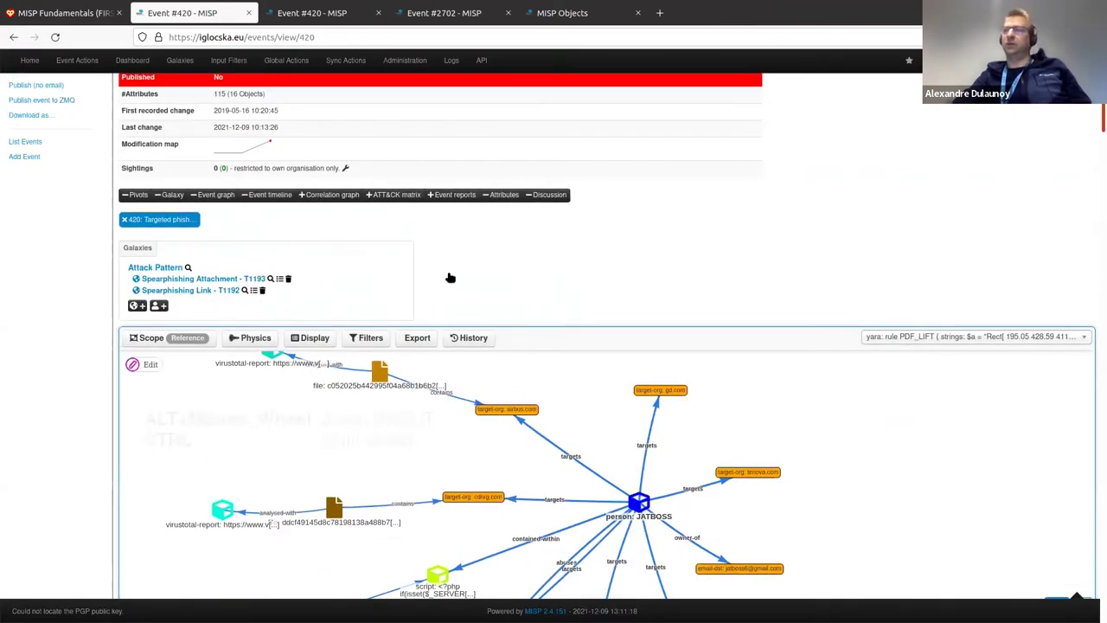
Switch to the HedgeDoc training notes and open the Investigation Syrian Electronic Army Activities example in a new tab
{"action": "key", "text": "ctrl+Page_Up"}
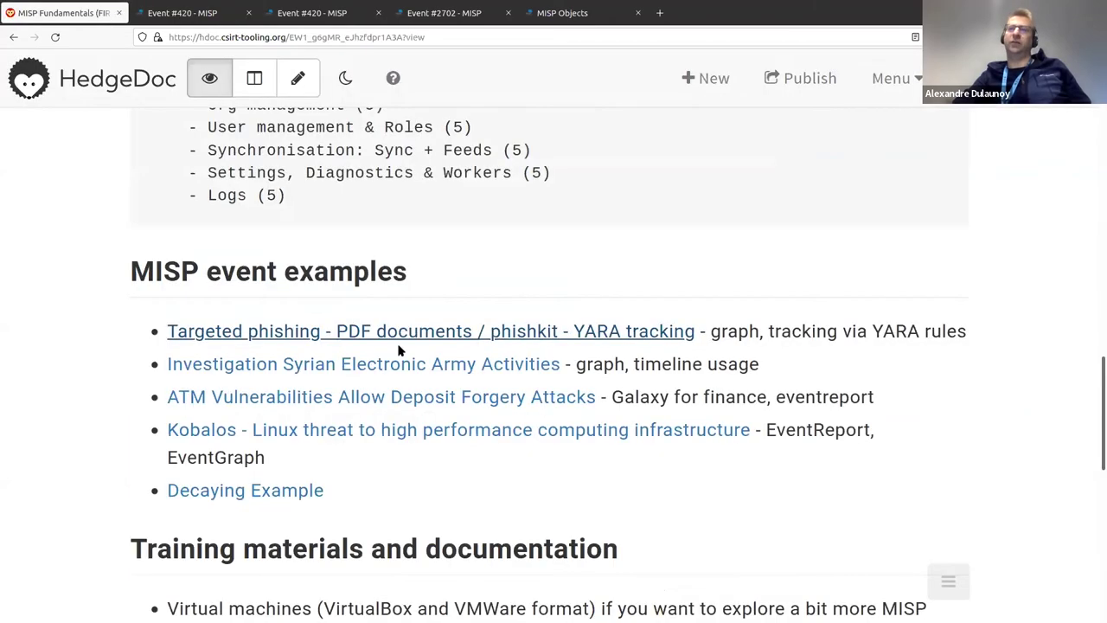
{"action": "scroll", "coordinate": [396, 348], "scroll_direction": "down", "scroll_amount": 2}
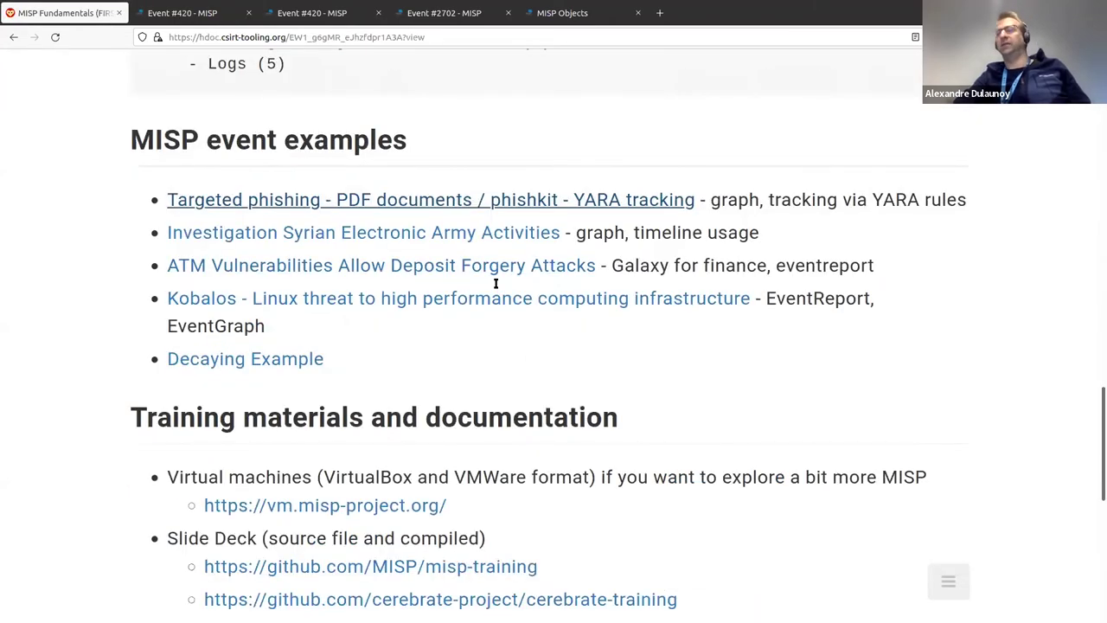
{"action": "key", "text": "Tab"}
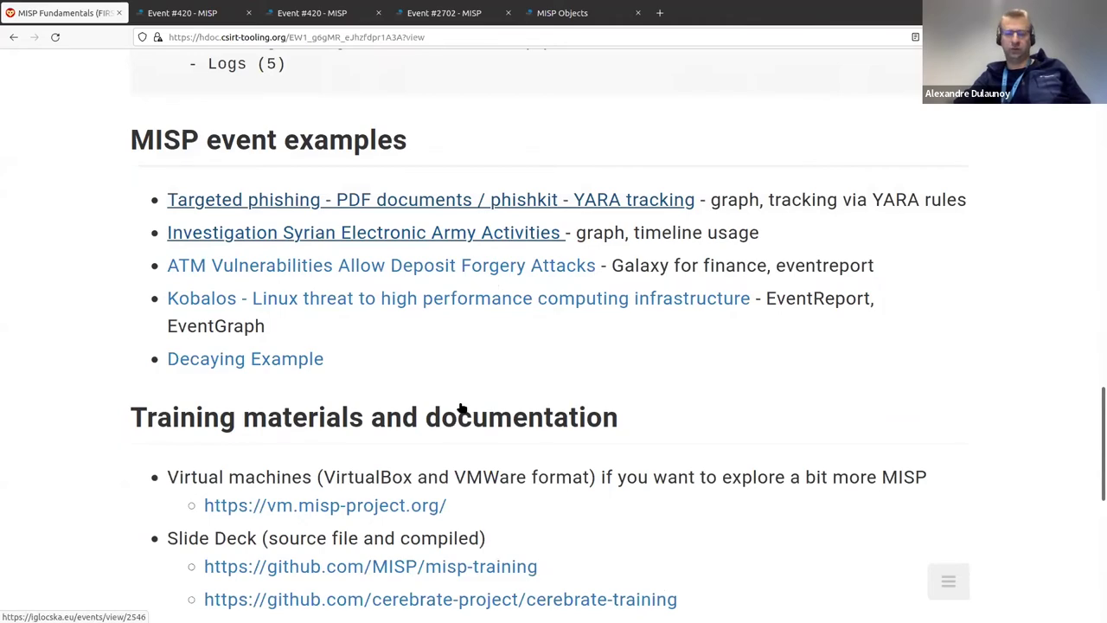
{"action": "scroll", "coordinate": [502, 424], "scroll_direction": "up", "scroll_amount": 3}
{"action": "scroll", "coordinate": [539, 437], "scroll_direction": "down", "scroll_amount": 2}
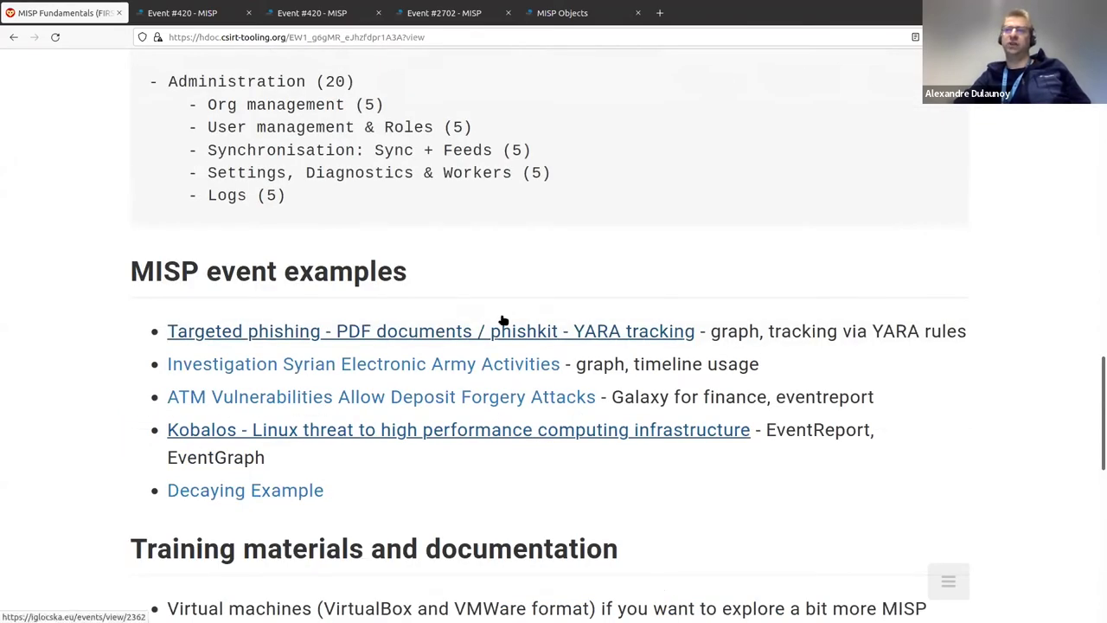
{"action": "key", "text": "shift+Tab"}
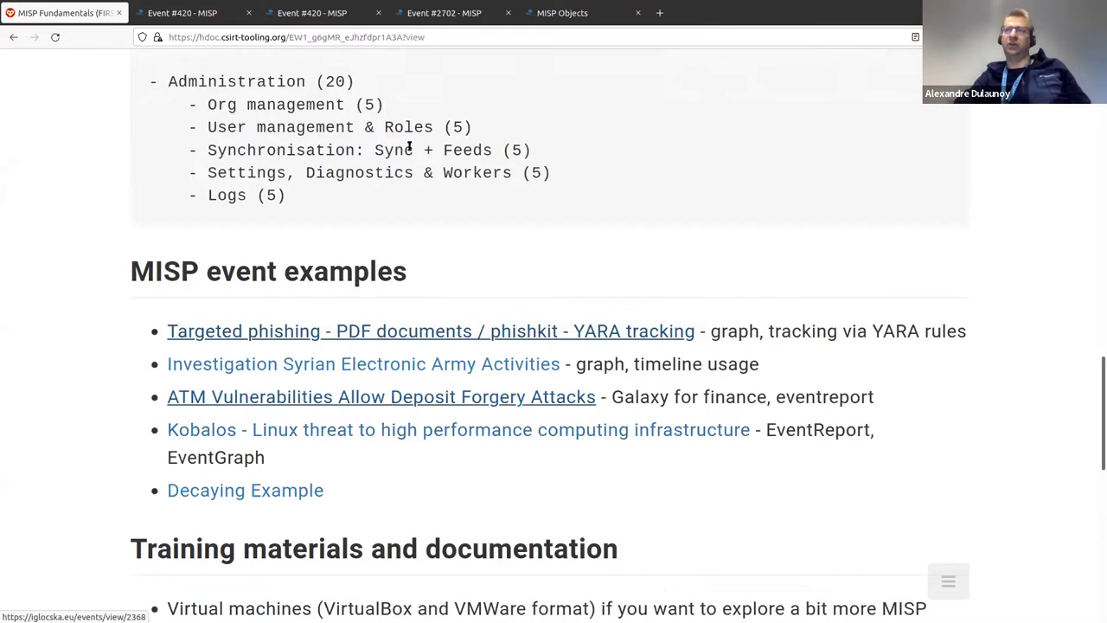
{"action": "left_click", "coordinate": [484, 104]}
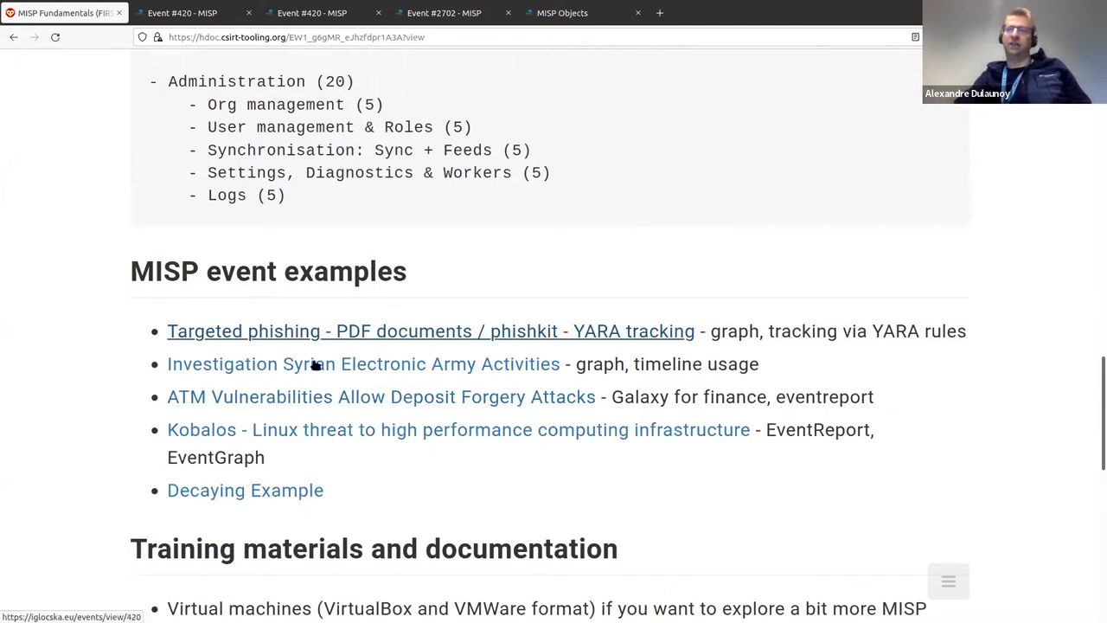
{"action": "right_click", "coordinate": [340, 366]}
{"action": "left_click", "coordinate": [380, 374]}
{"action": "left_click", "coordinate": [186, 13]}
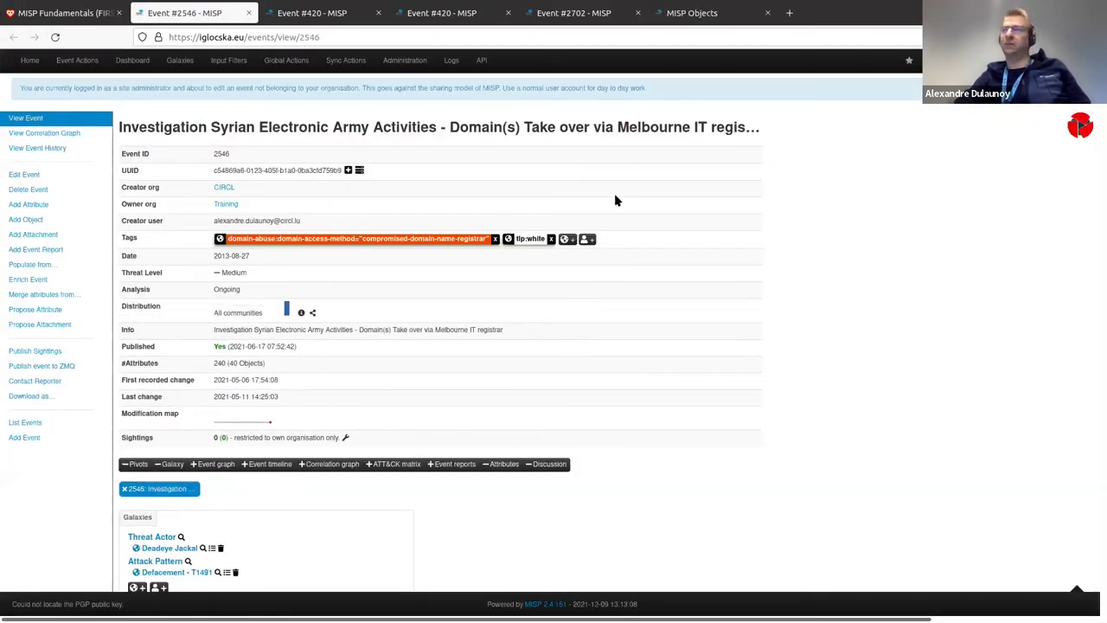
Display event 2546's event graph and examine the relationships around the Syrian Electronic Army person object
{"action": "scroll", "coordinate": [1096, 107], "scroll_direction": "down", "scroll_amount": 2}
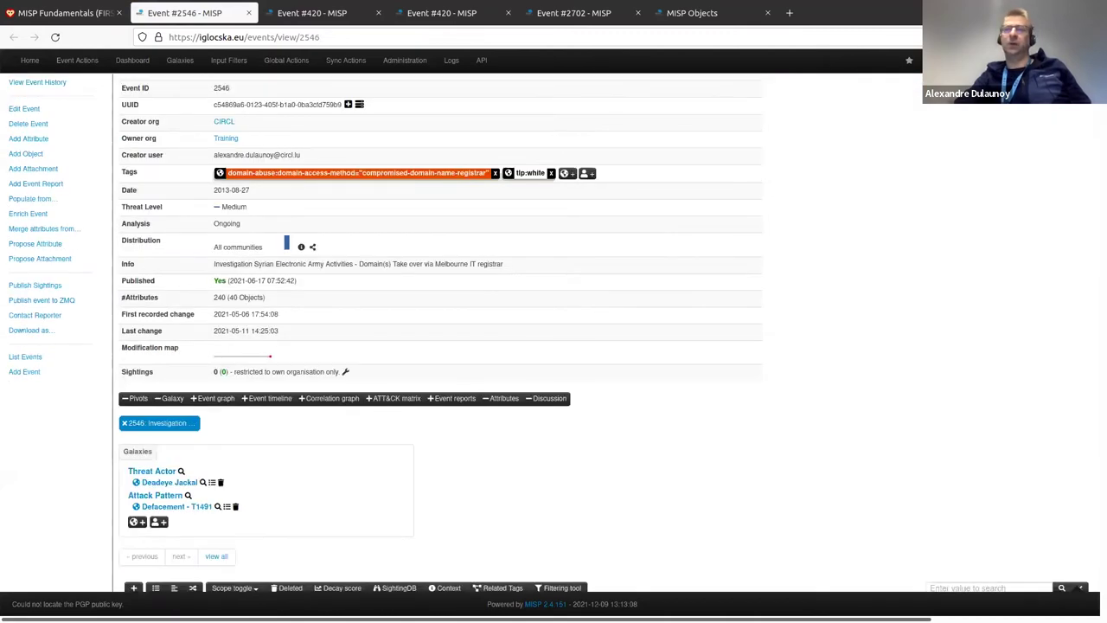
{"action": "scroll", "coordinate": [901, 190], "scroll_direction": "down", "scroll_amount": 4}
{"action": "scroll", "coordinate": [1058, 116], "scroll_direction": "down", "scroll_amount": 2}
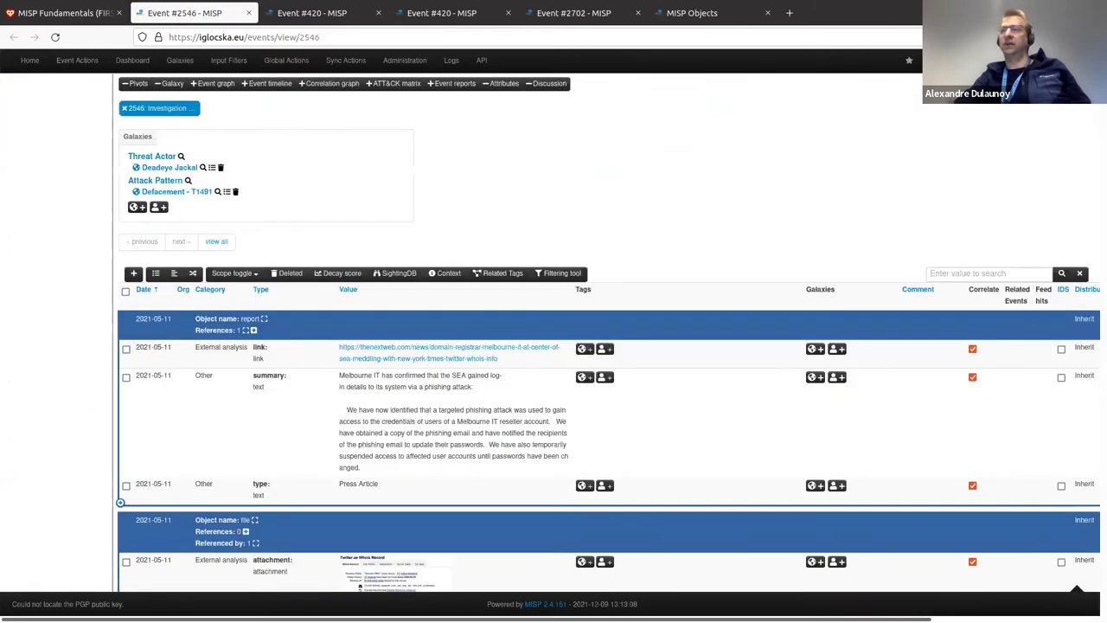
{"action": "left_click", "coordinate": [216, 83]}
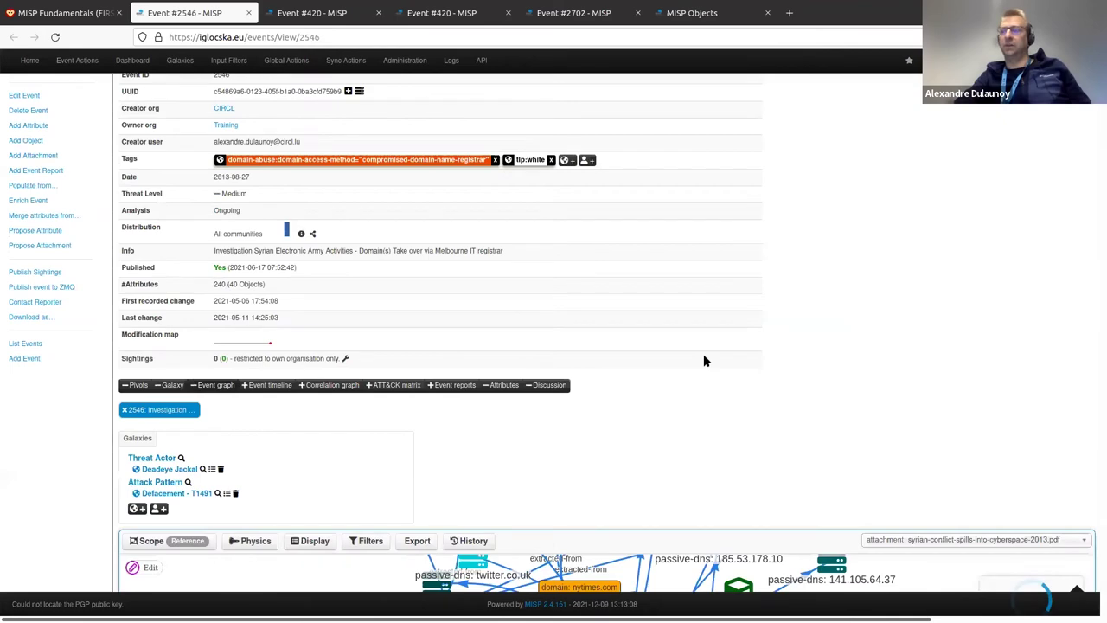
{"action": "scroll", "coordinate": [703, 353], "scroll_direction": "down", "scroll_amount": 1}
{"action": "scroll", "coordinate": [773, 477], "scroll_direction": "down", "scroll_amount": 3}
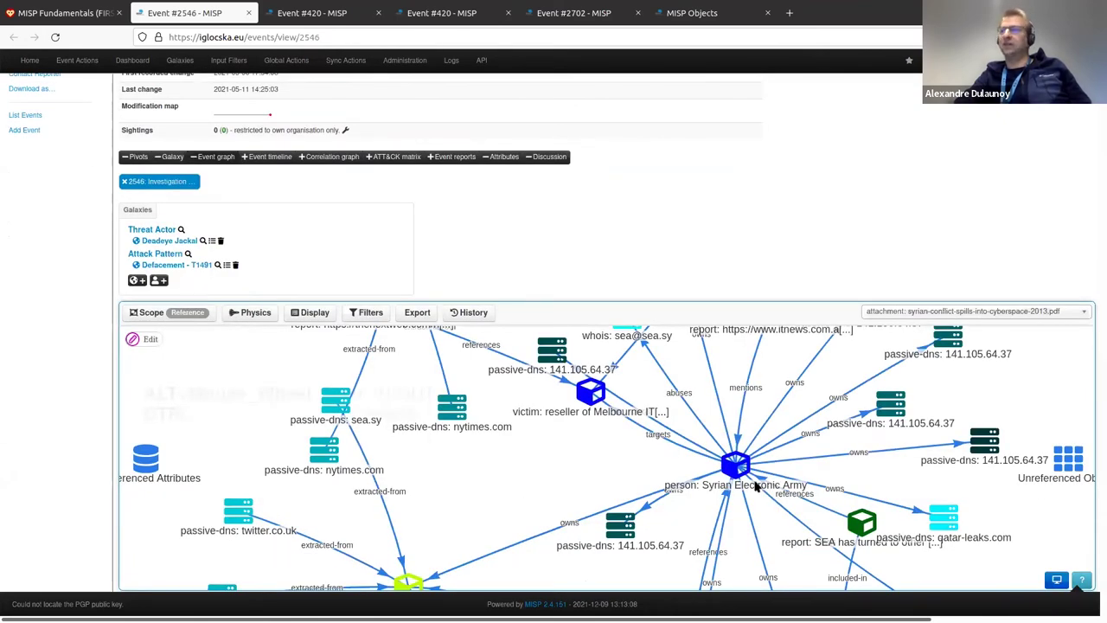
{"action": "scroll", "coordinate": [755, 487], "scroll_direction": "down", "scroll_amount": 5}
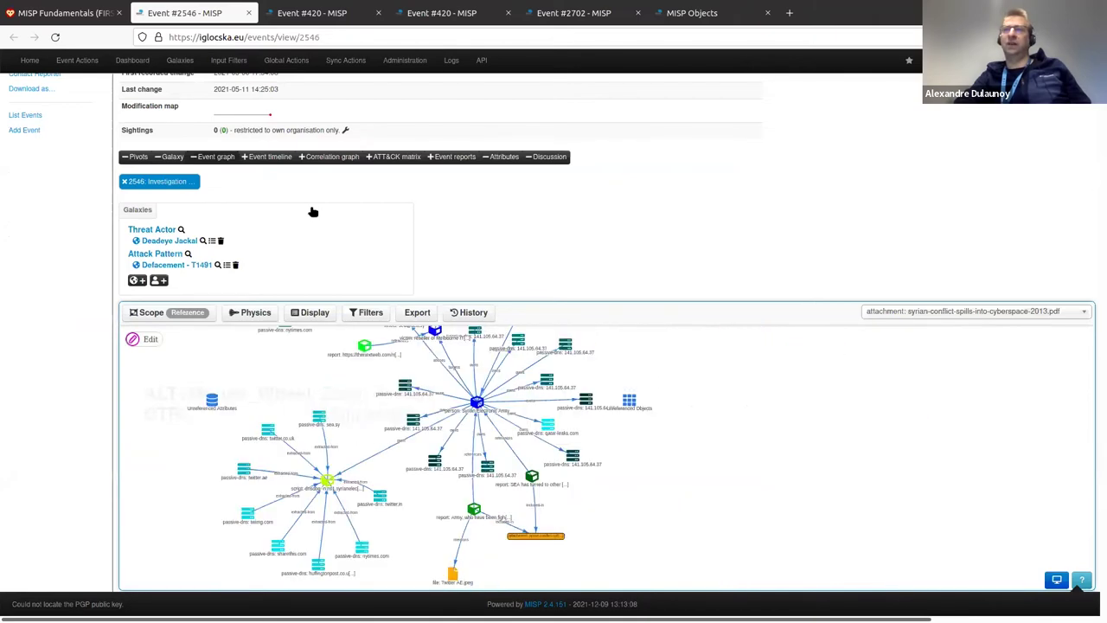
Show event 2546's timeline below the event graph and view its passive-dns and victim objects
{"action": "scroll", "coordinate": [255, 215], "scroll_direction": "up", "scroll_amount": 1}
{"action": "left_click", "coordinate": [264, 209]}
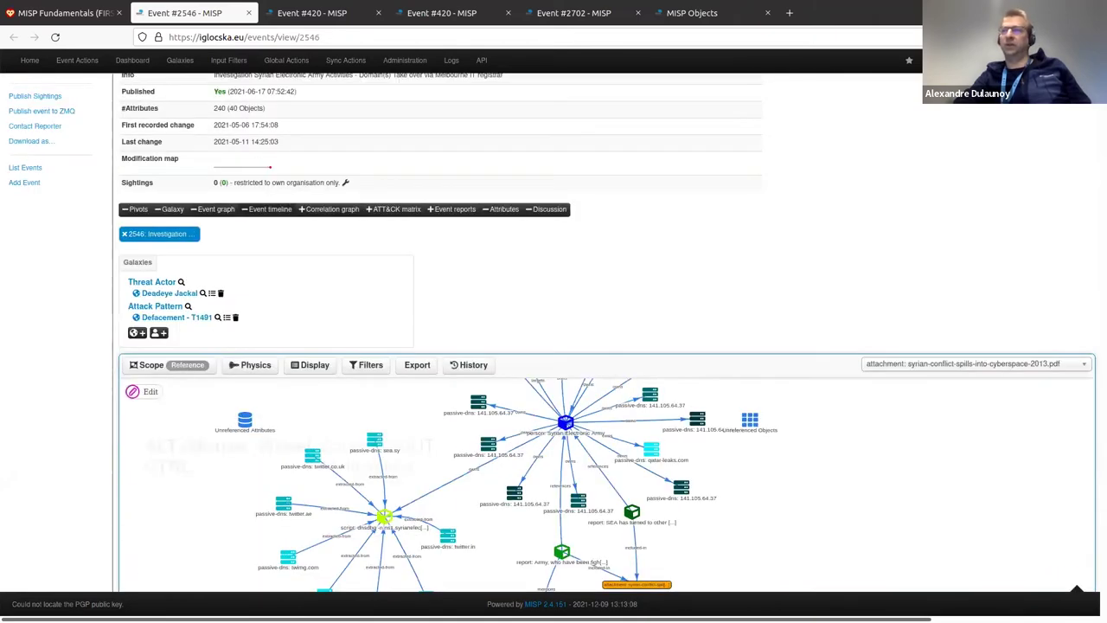
{"action": "scroll", "coordinate": [1097, 111], "scroll_direction": "down", "scroll_amount": 5}
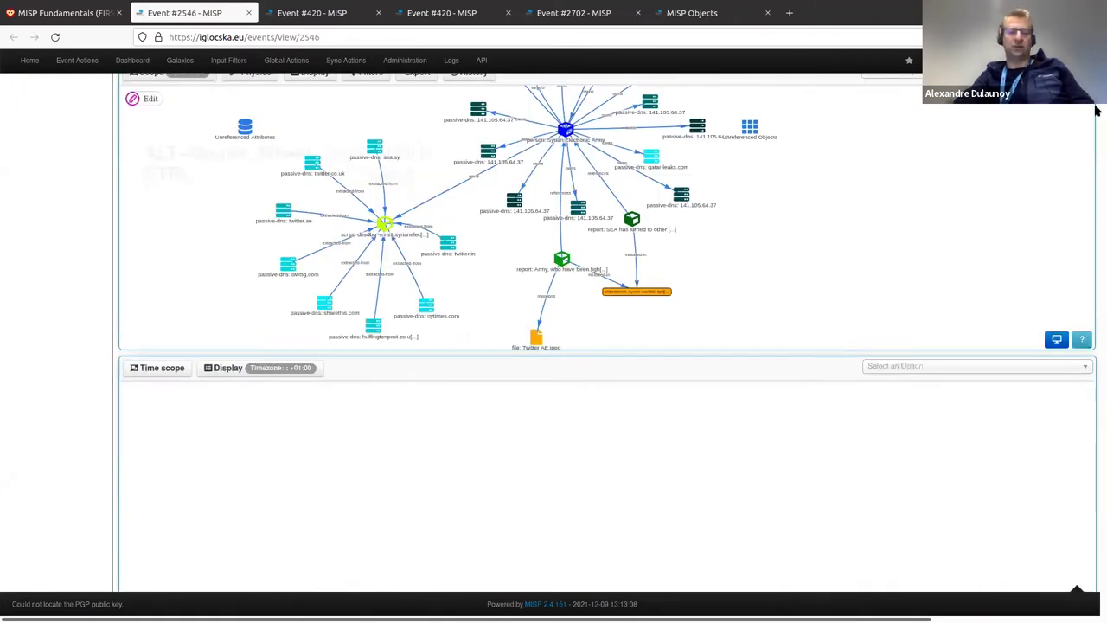
{"action": "scroll", "coordinate": [280, 346], "scroll_direction": "down", "scroll_amount": 3}
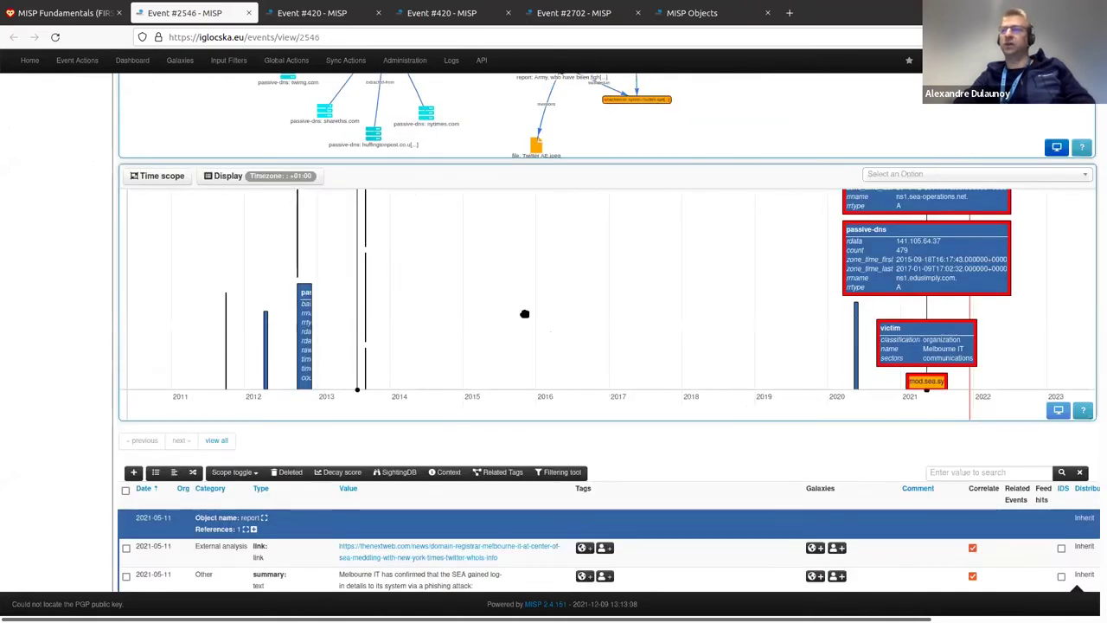
Zoom event 2546's timeline in on the passive-dns objects dated 2012
{"action": "scroll", "coordinate": [638, 262], "scroll_direction": "up", "scroll_amount": 5}
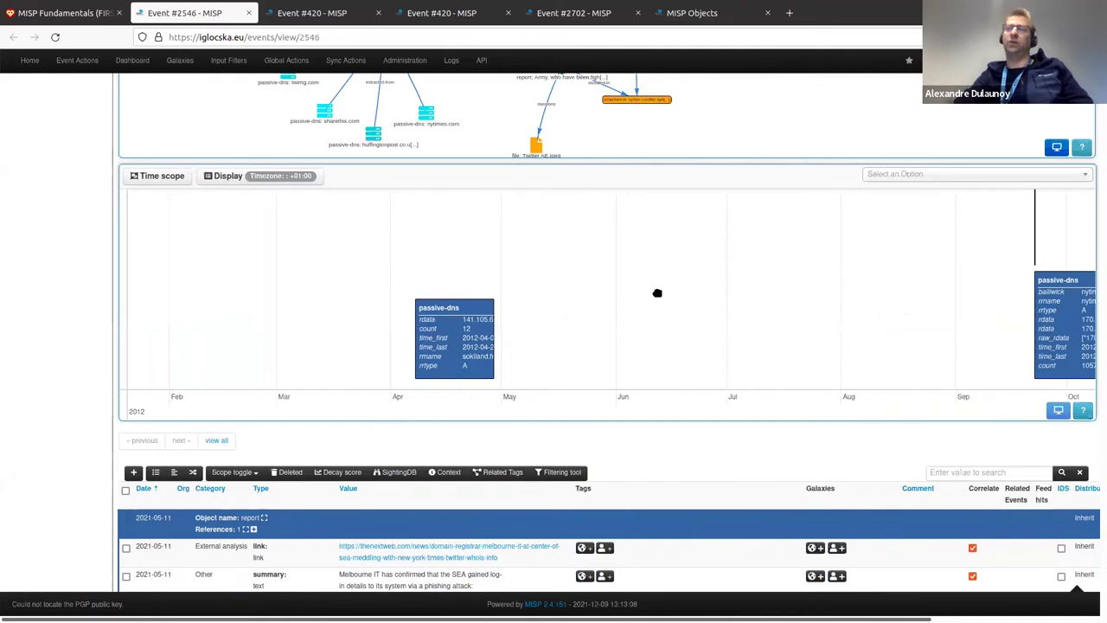
{"action": "scroll", "coordinate": [657, 293], "scroll_direction": "down", "scroll_amount": 5}
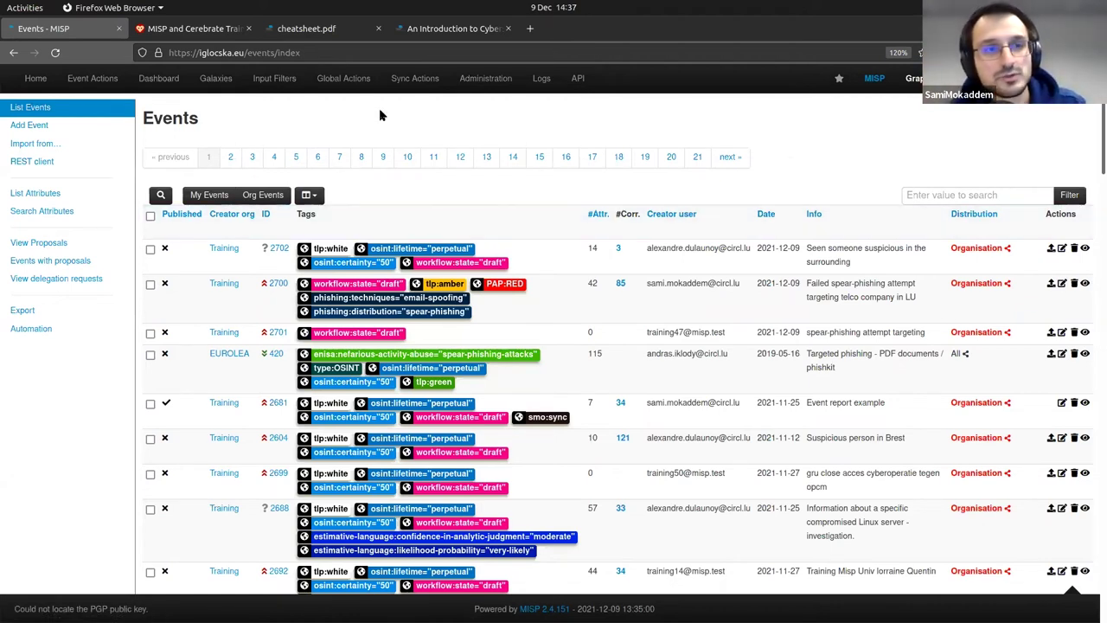
Start adding a new event and check the distribution options it offers
{"action": "left_click", "coordinate": [38, 126]}
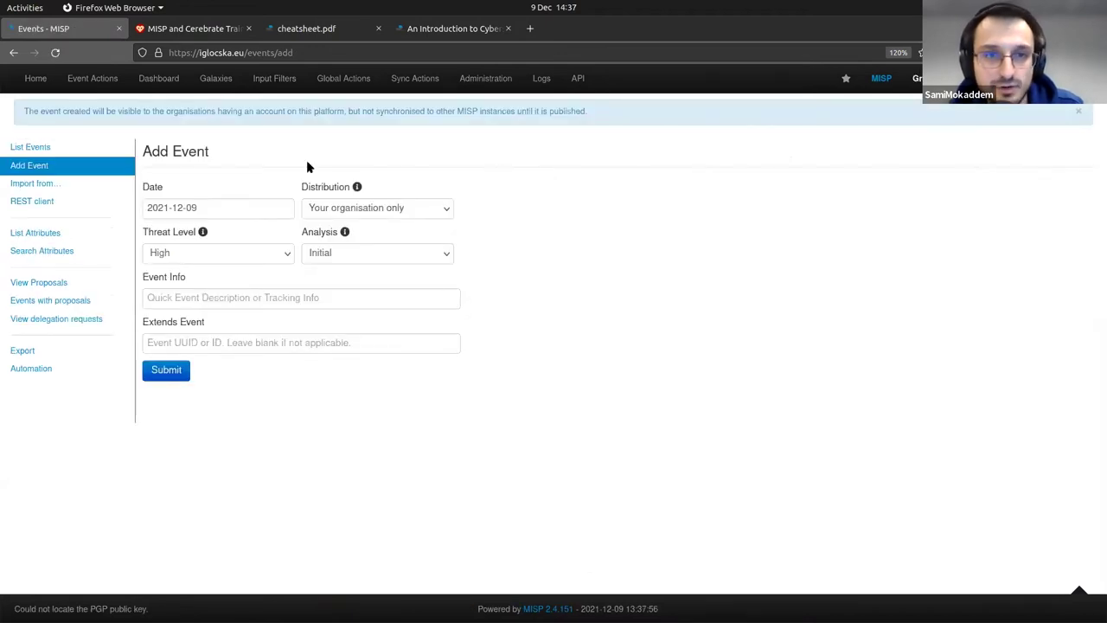
{"action": "left_click", "coordinate": [422, 207]}
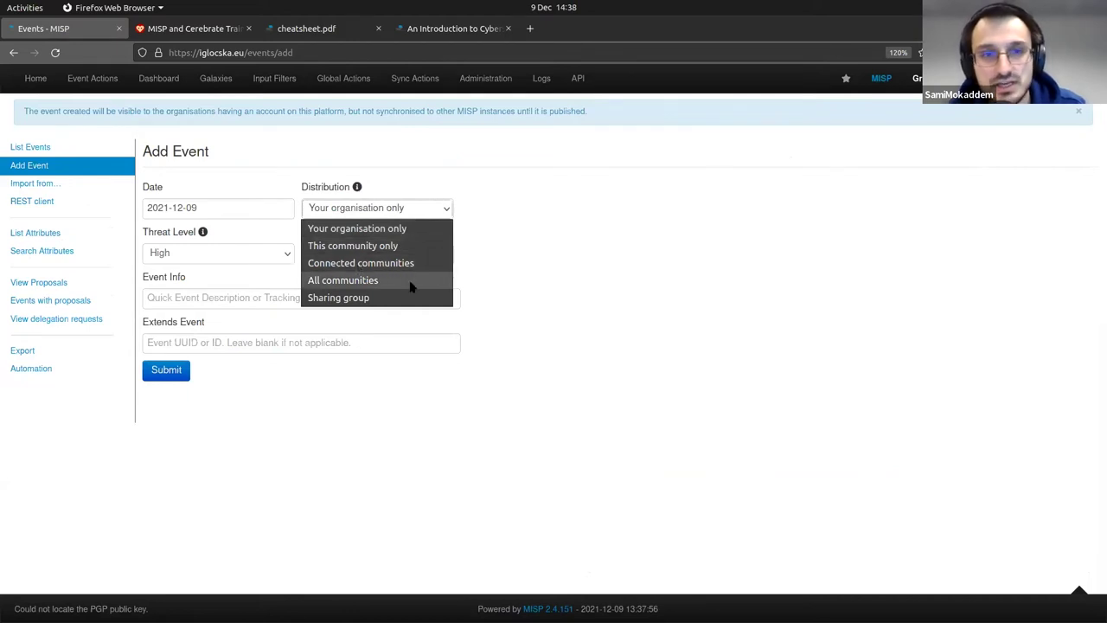
{"action": "left_click", "coordinate": [545, 239]}
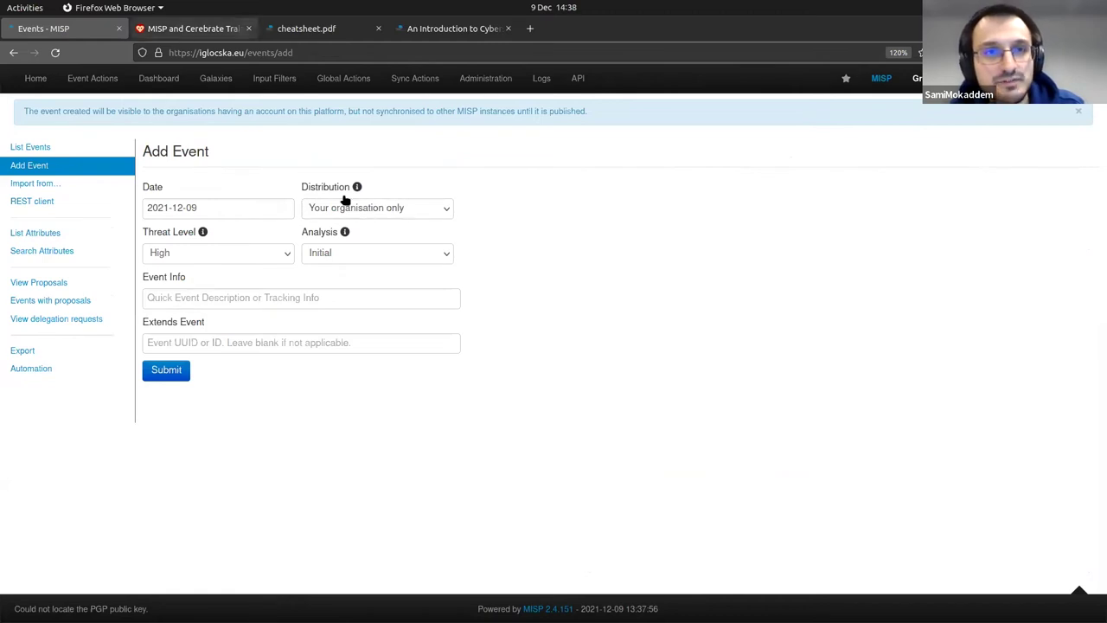
Compare the community levels on the data model slide with the distribution options of the new event
{"action": "mouse_move", "coordinate": [416, 80]}
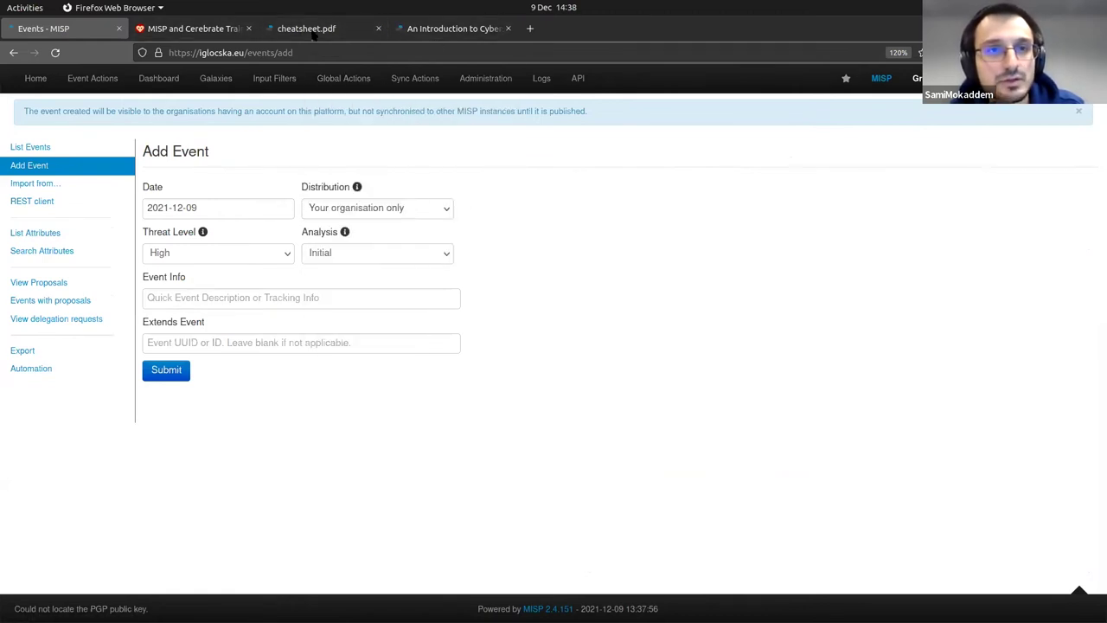
{"action": "left_click", "coordinate": [418, 30]}
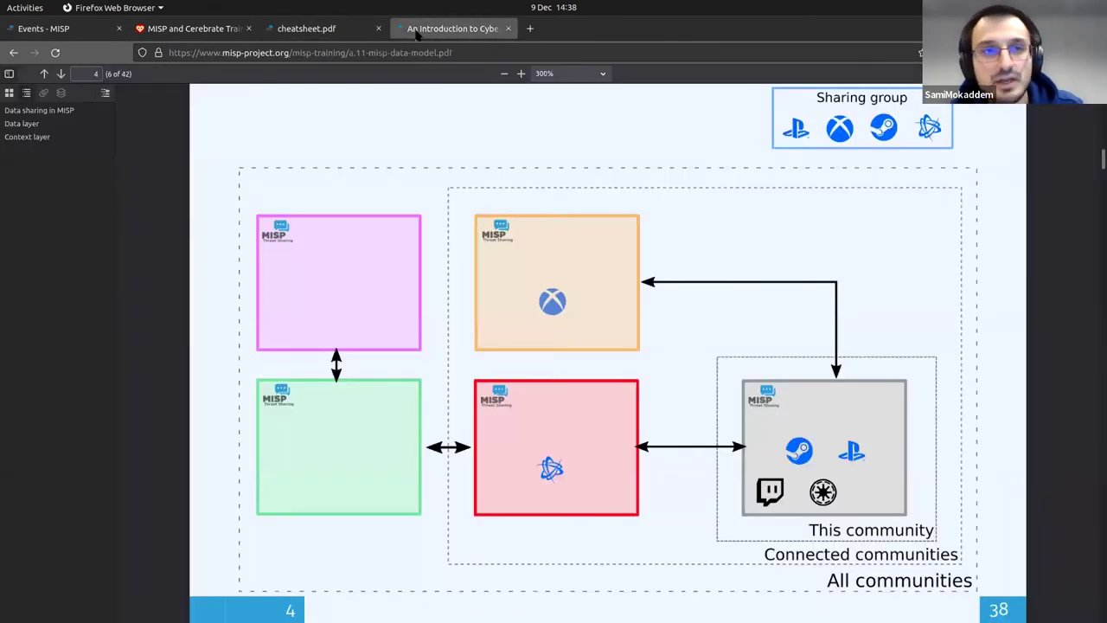
{"action": "left_click", "coordinate": [48, 29]}
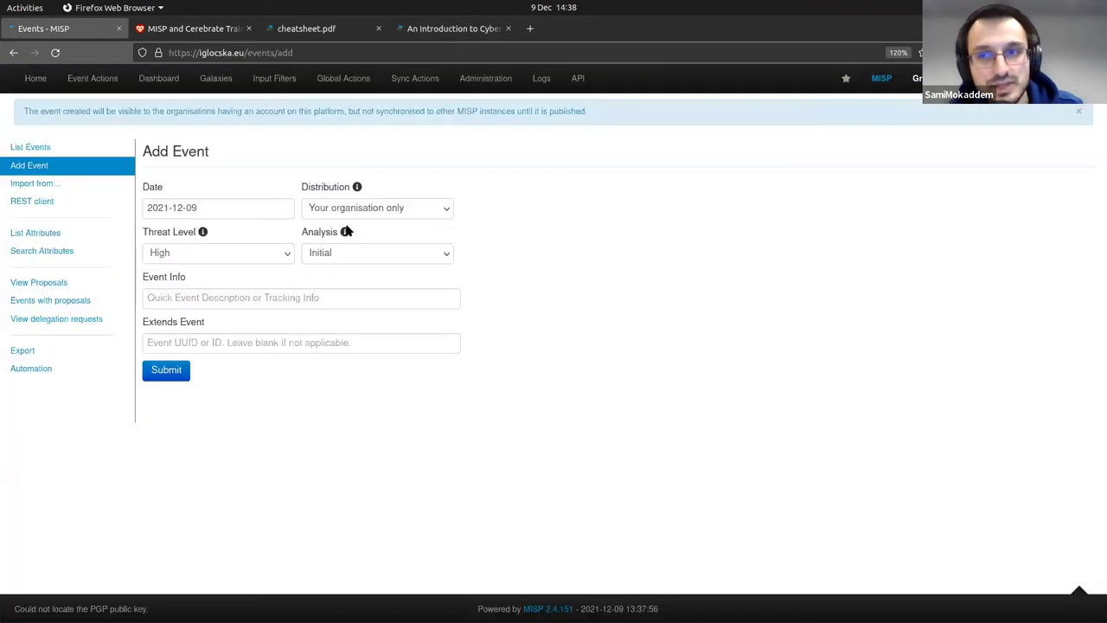
{"action": "left_click", "coordinate": [377, 207]}
{"action": "left_click", "coordinate": [377, 223]}
{"action": "left_click", "coordinate": [428, 33]}
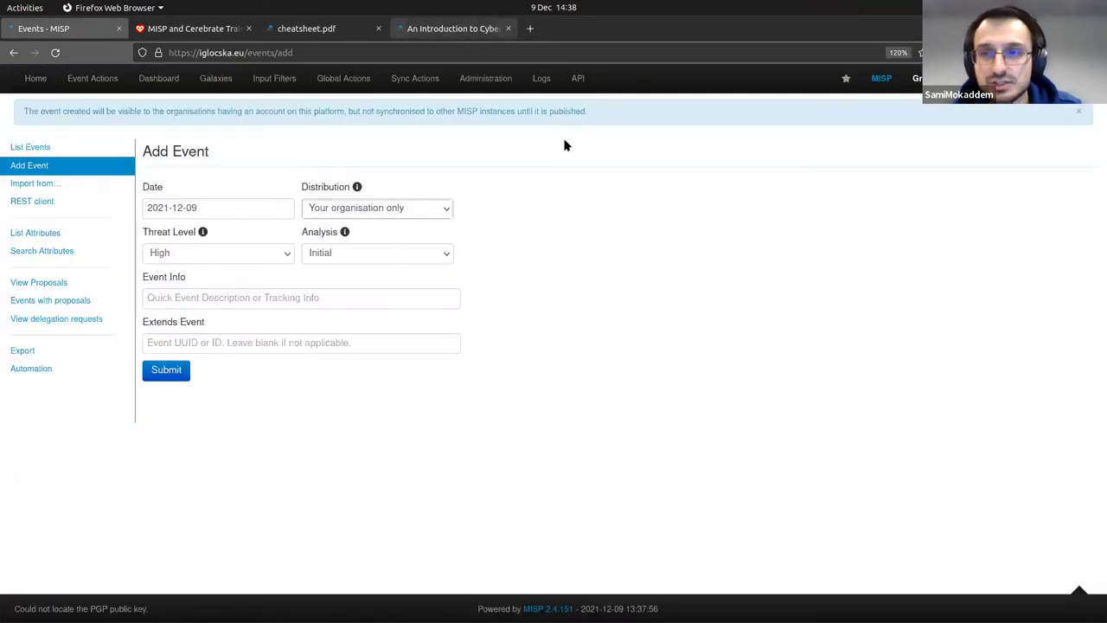
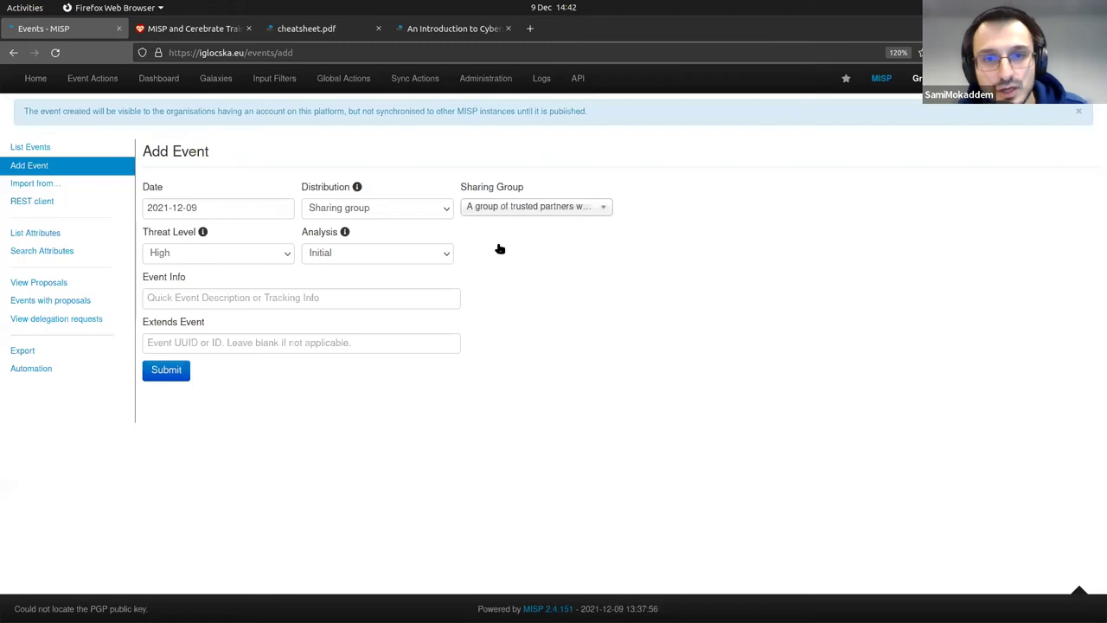
Check the selectable sharing groups and view the details of "A group of trusted partners working on the incident 1234"
{"action": "left_click", "coordinate": [536, 206]}
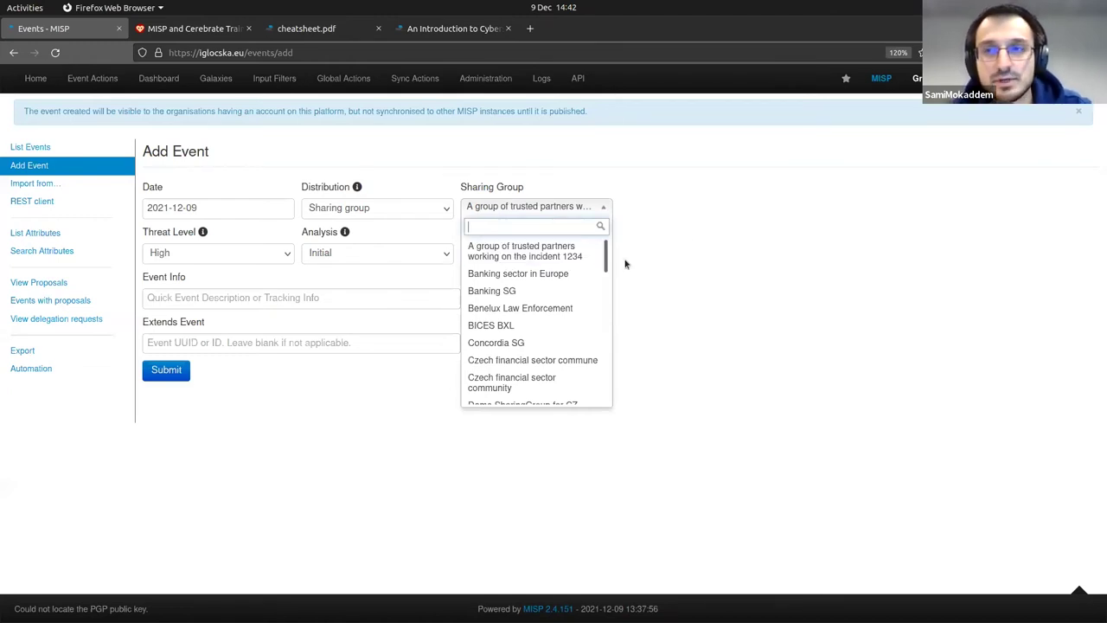
{"action": "left_click", "coordinate": [715, 210]}
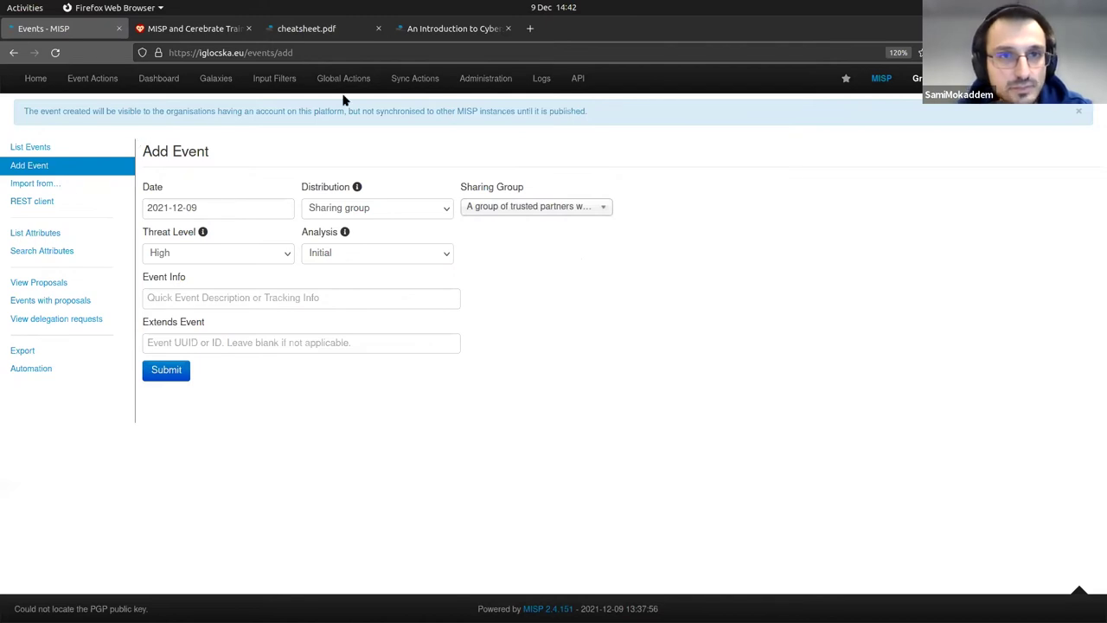
{"action": "mouse_move", "coordinate": [353, 83]}
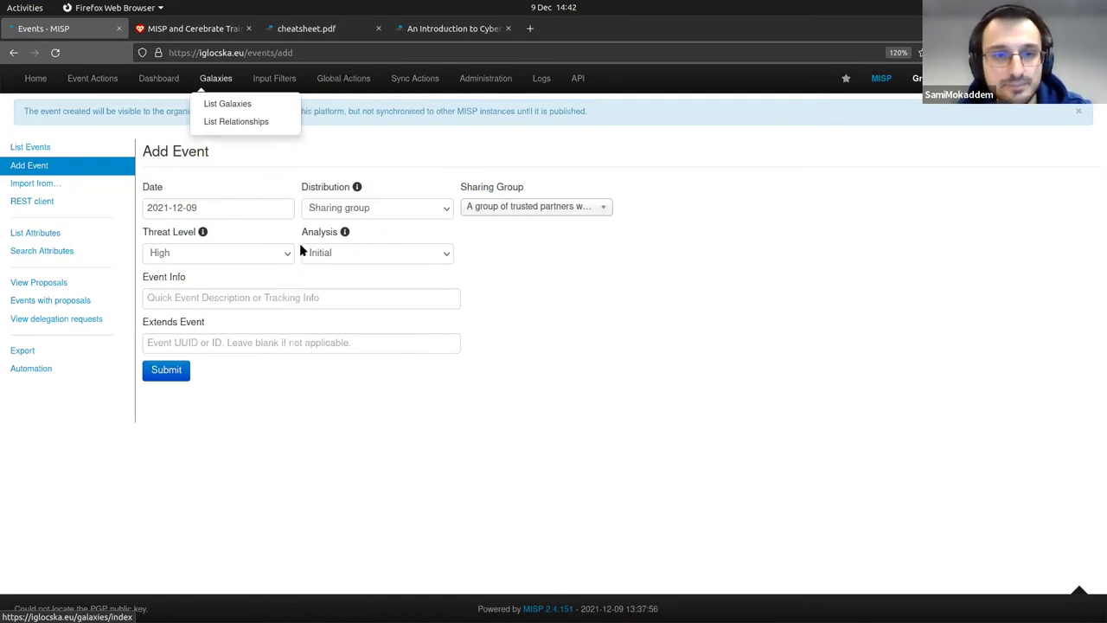
{"action": "key", "text": "alt+Left"}
{"action": "left_click", "coordinate": [609, 242]}
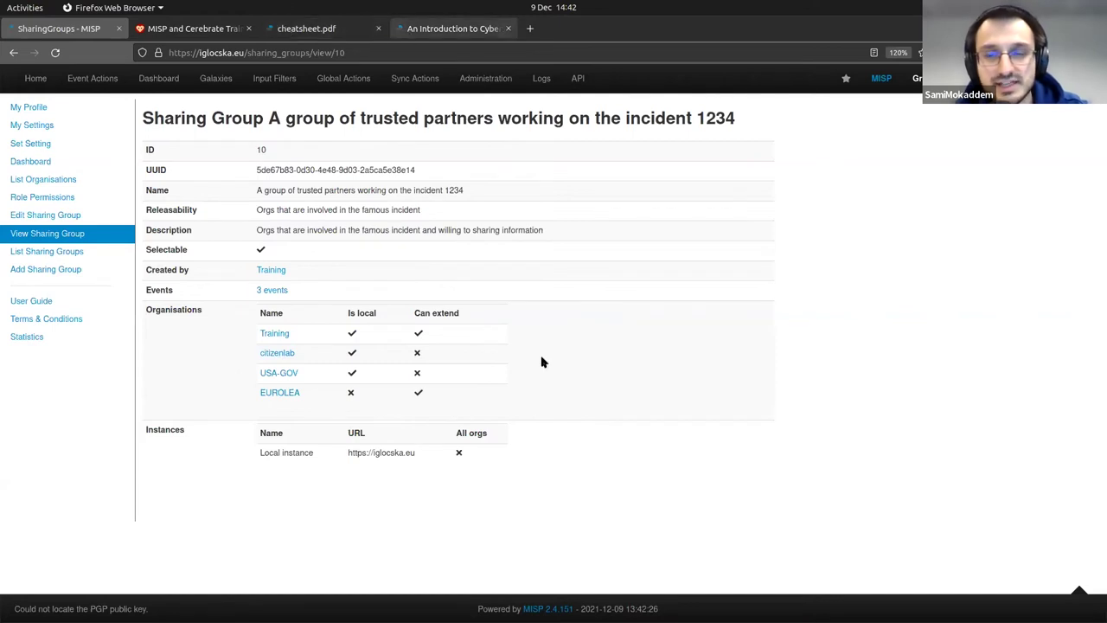
Review the sharing diagram in the data model slides and the Distribution section of the MISP Concepts Cheat sheet
{"action": "key", "text": "ctrl+Tab"}
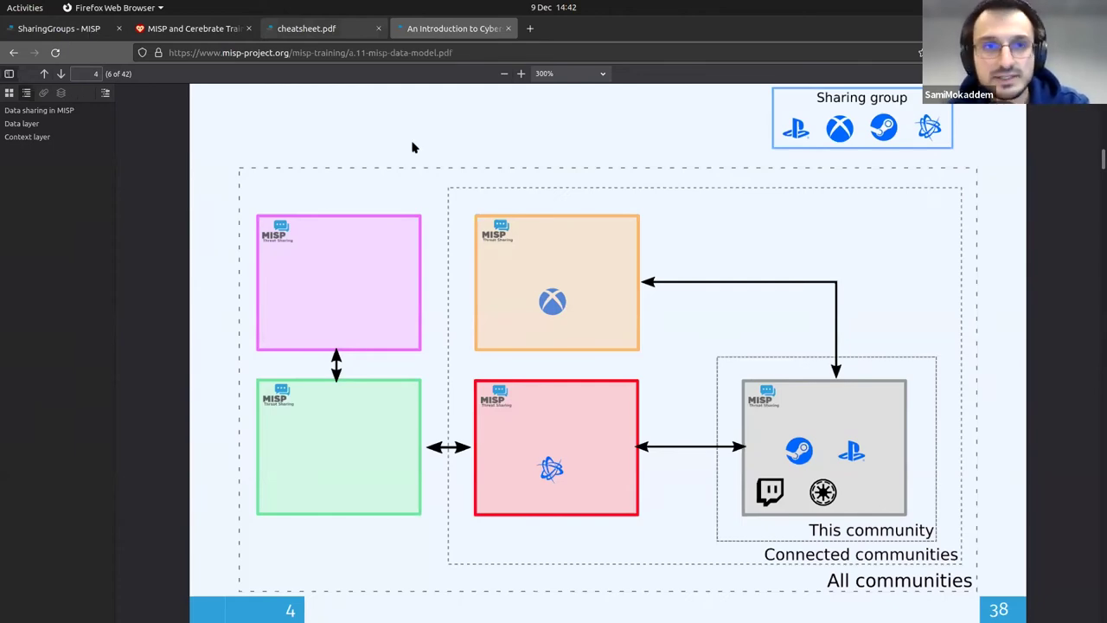
{"action": "key", "text": "ctrl+Page_Up"}
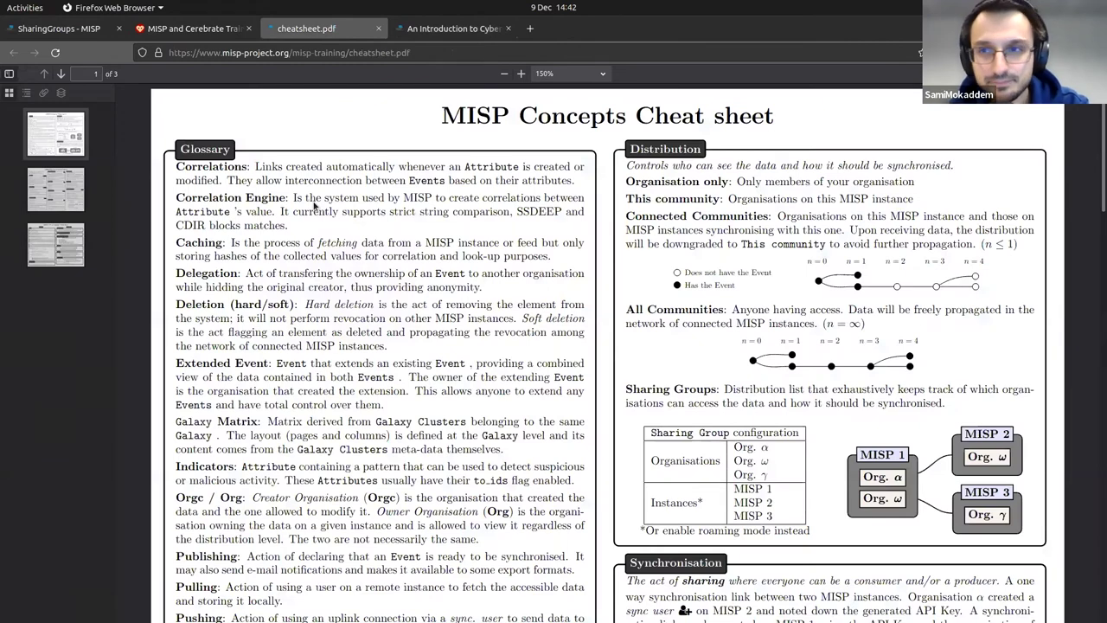
{"action": "key", "text": "ctrl+Page_Up"}
{"action": "key", "text": "ctrl+Page_Up"}
Try changing the distribution of event 2700, the failed spear-phishing attempt, to This community only without submitting it
{"action": "scroll", "coordinate": [1097, 285], "scroll_direction": "down", "scroll_amount": 2}
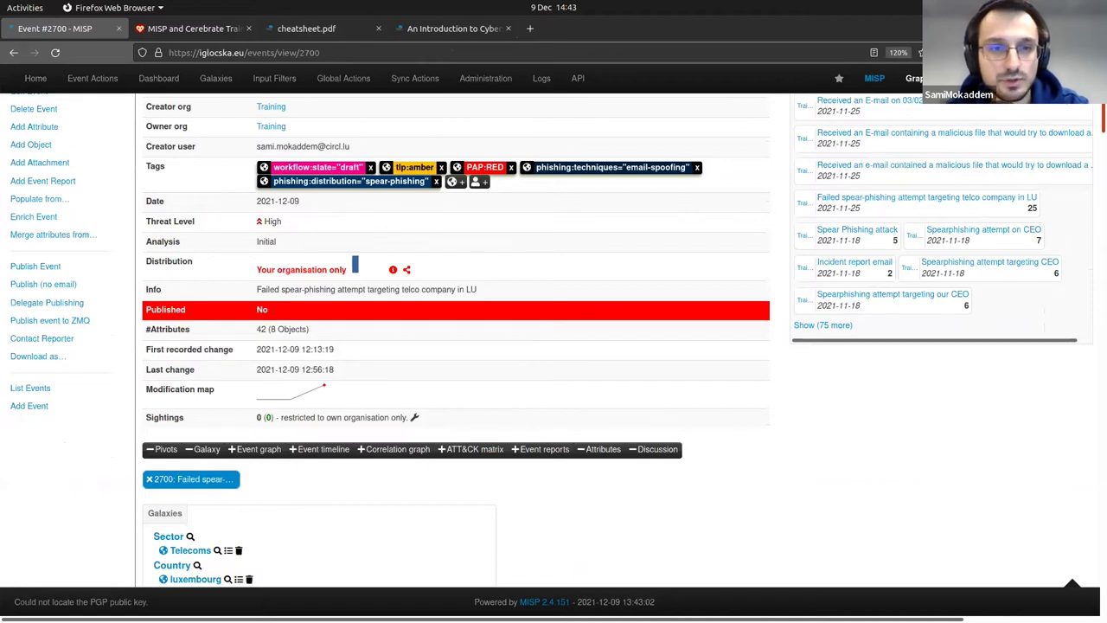
{"action": "scroll", "coordinate": [195, 346], "scroll_direction": "down", "scroll_amount": 1}
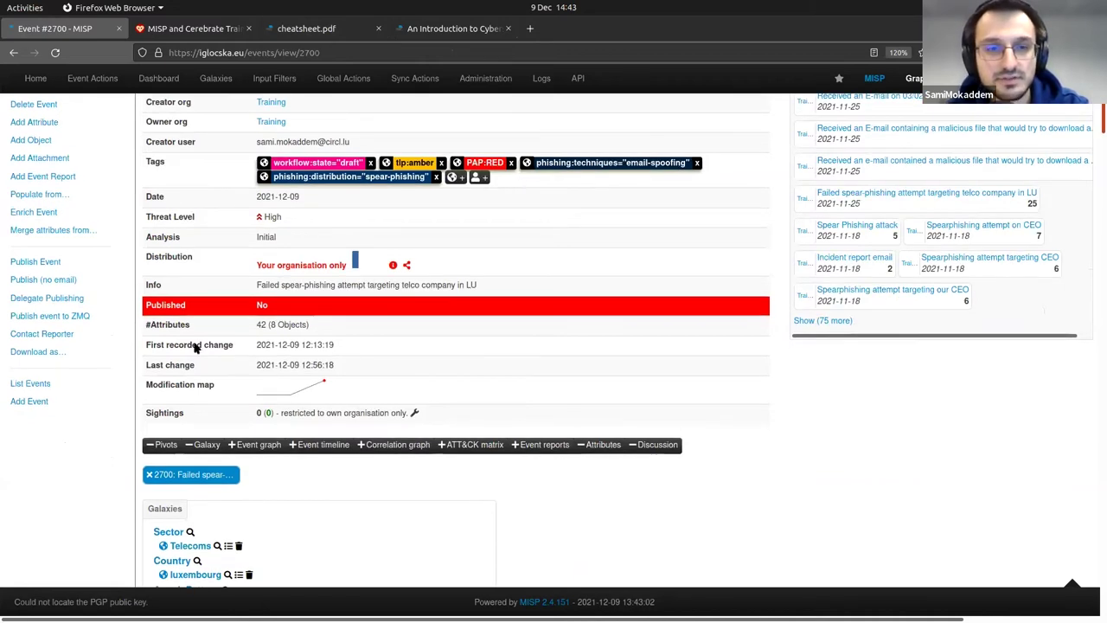
{"action": "scroll", "coordinate": [195, 345], "scroll_direction": "up", "scroll_amount": 2}
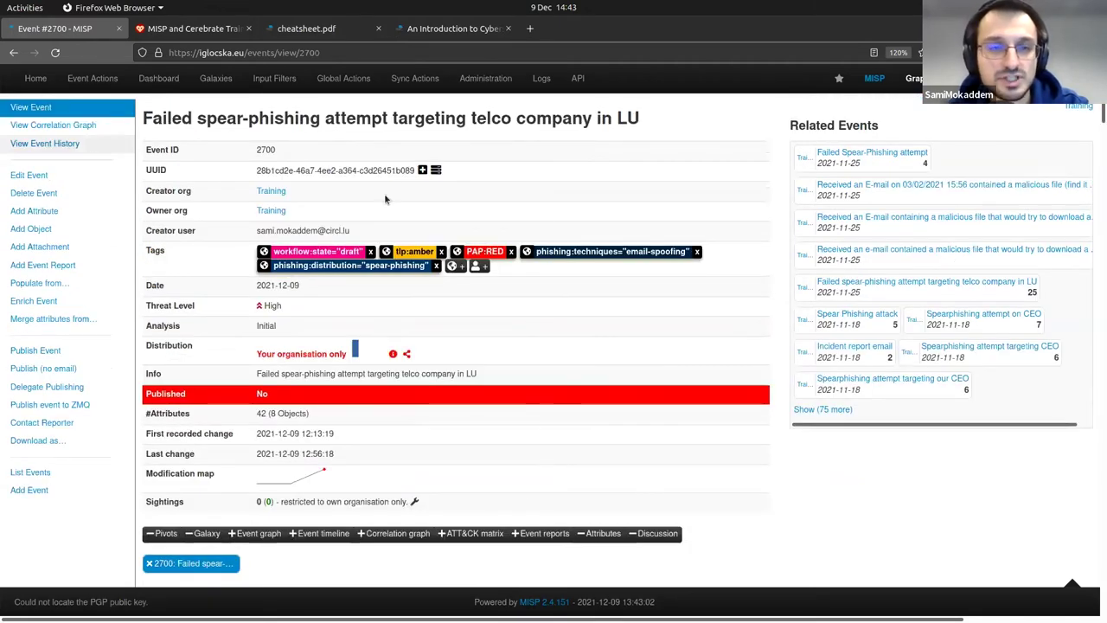
{"action": "left_click", "coordinate": [406, 170]}
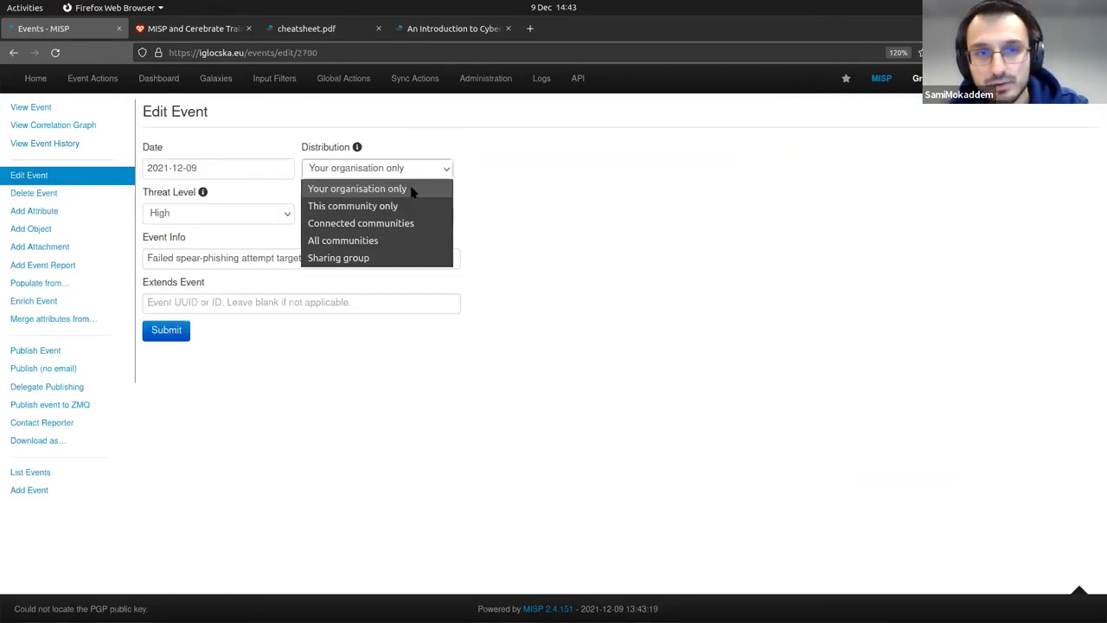
{"action": "left_click", "coordinate": [334, 212]}
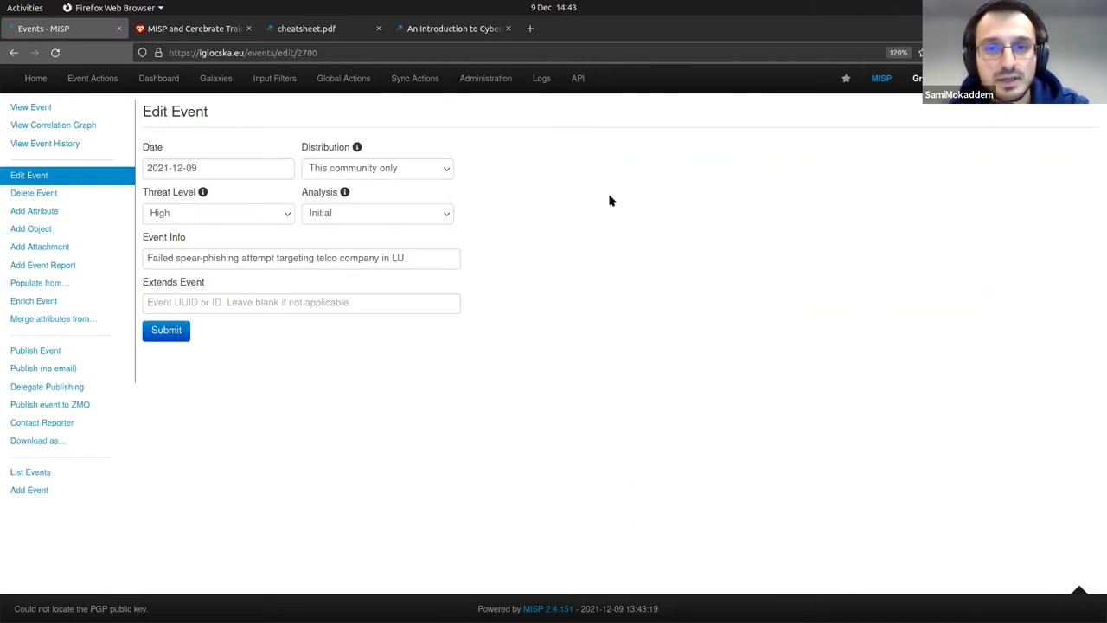
{"action": "key", "text": "alt+Left"}
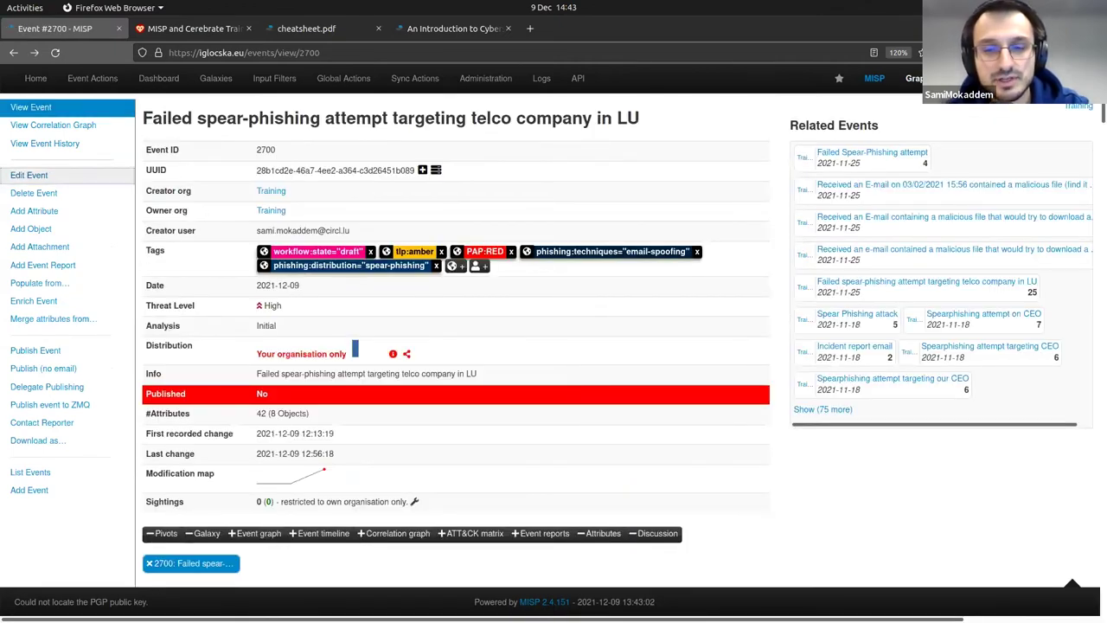
Open event 2700's vulnerability object for editing, check its distribution options, and return to the event without saving
{"action": "scroll", "coordinate": [554, 346], "scroll_direction": "down", "scroll_amount": 3}
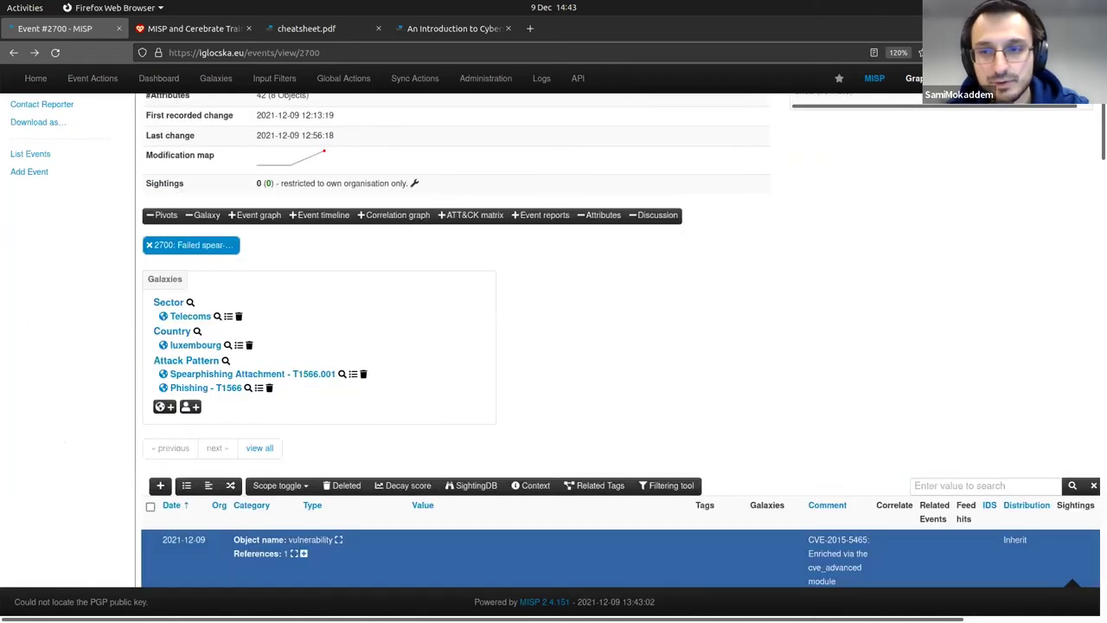
{"action": "scroll", "coordinate": [553, 346], "scroll_direction": "down", "scroll_amount": 2}
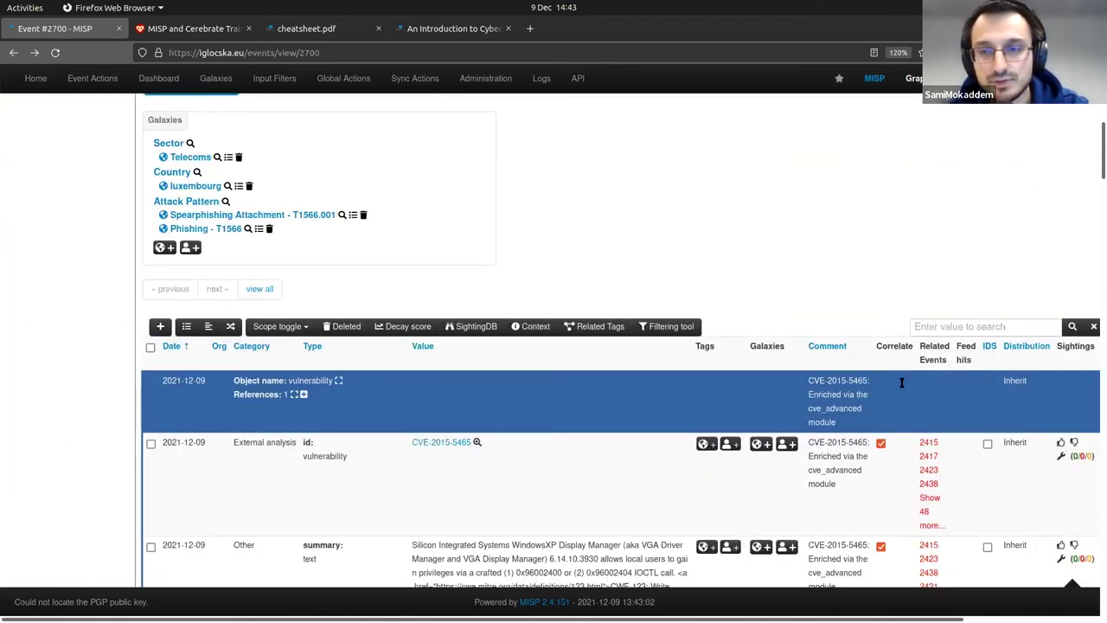
{"action": "scroll", "coordinate": [901, 381], "scroll_direction": "right", "scroll_amount": 3}
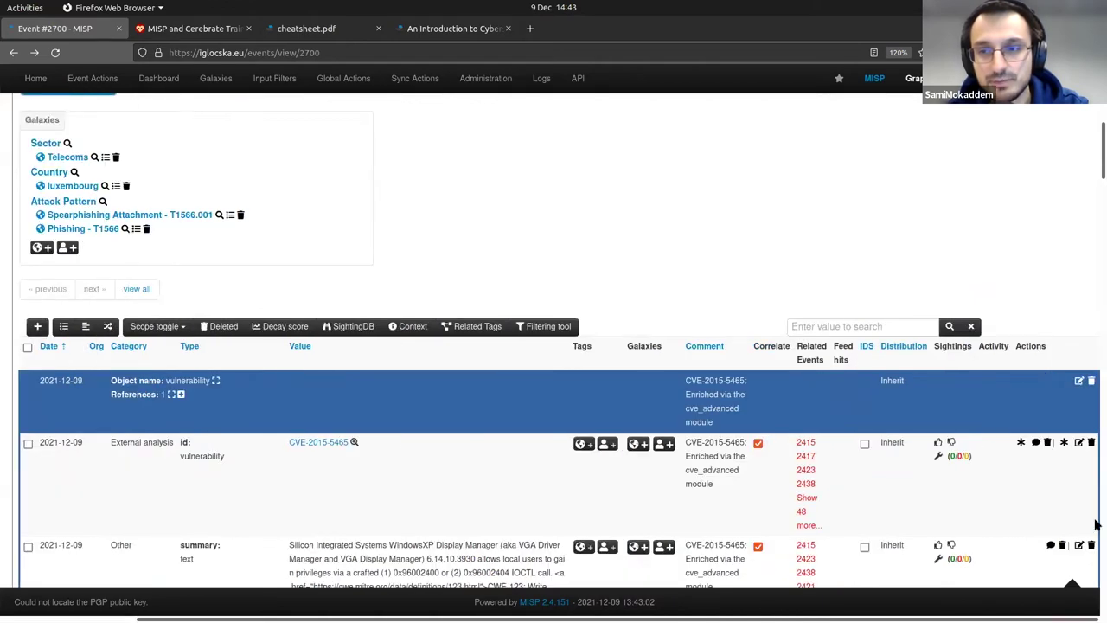
{"action": "left_click", "coordinate": [1079, 543]}
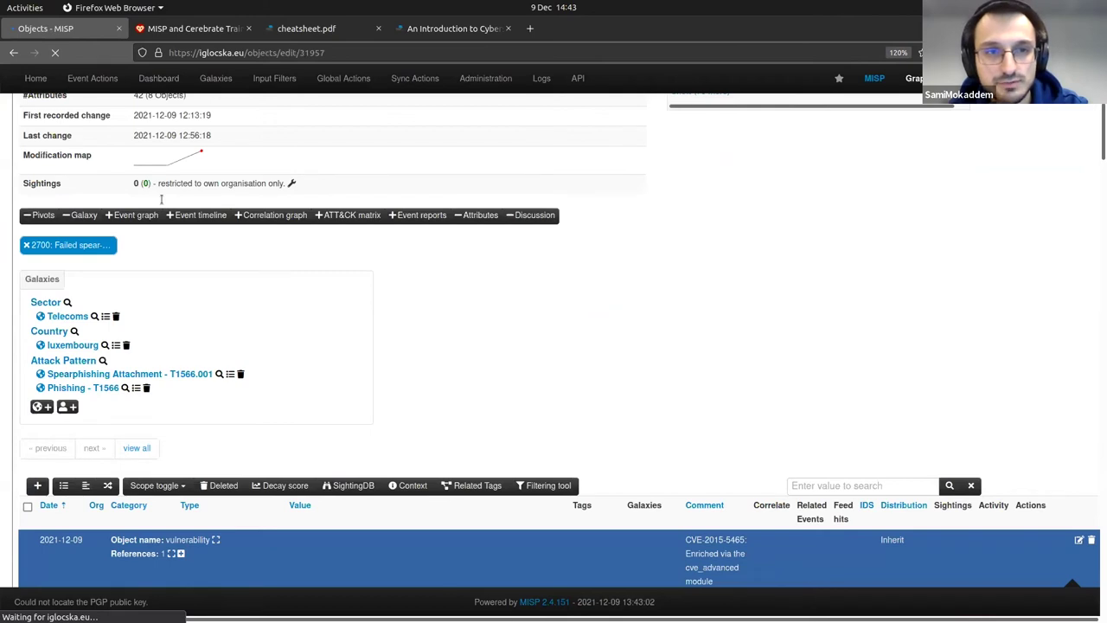
{"action": "left_click", "coordinate": [303, 207]}
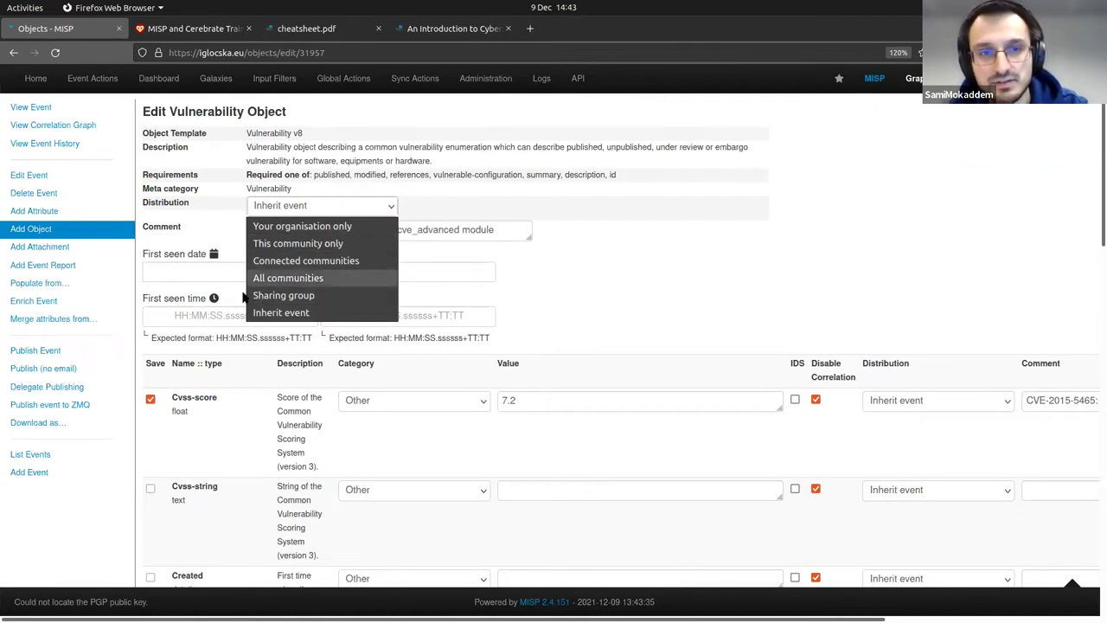
{"action": "left_click", "coordinate": [337, 174]}
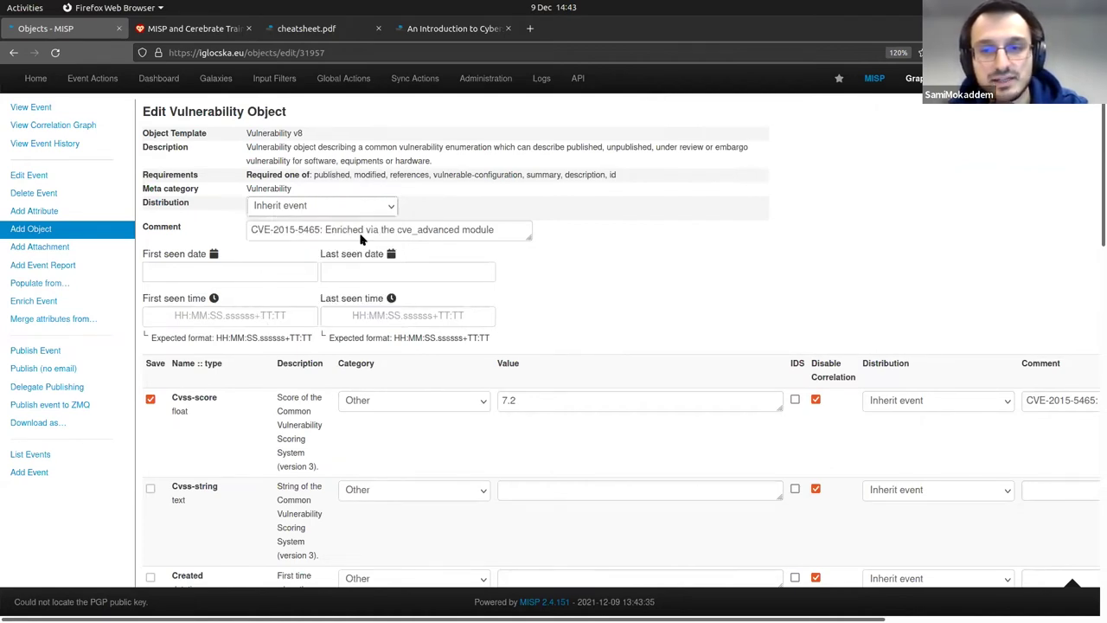
{"action": "key", "text": "alt+Left"}
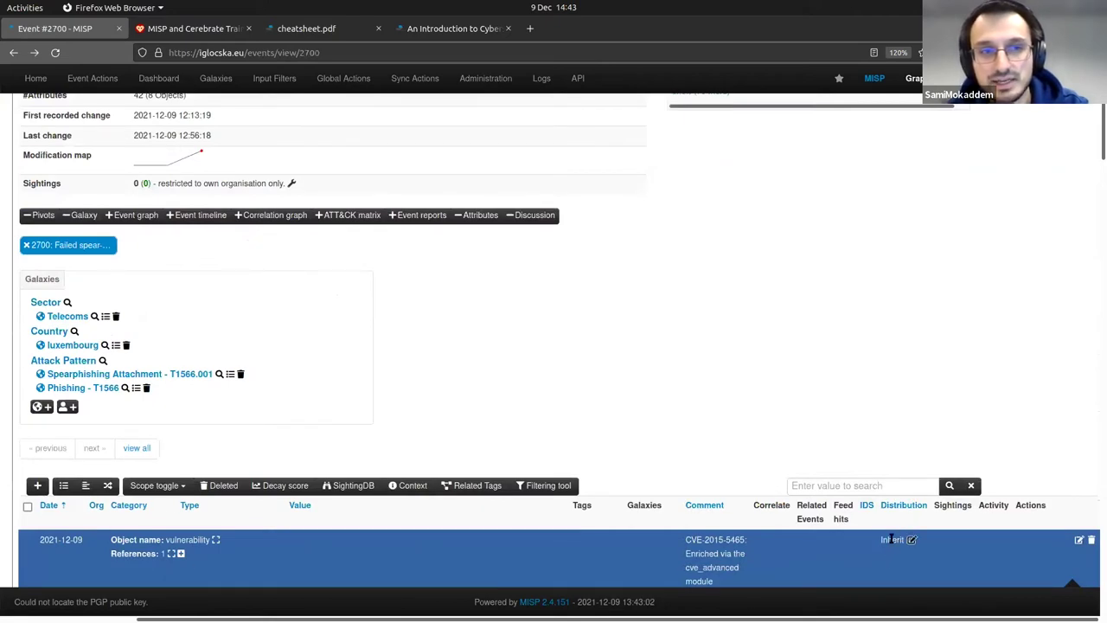
Examine event 2700's overall distribution and the distribution settings of the vulnerability object's individual attributes
{"action": "scroll", "coordinate": [338, 163], "scroll_direction": "up", "scroll_amount": 2}
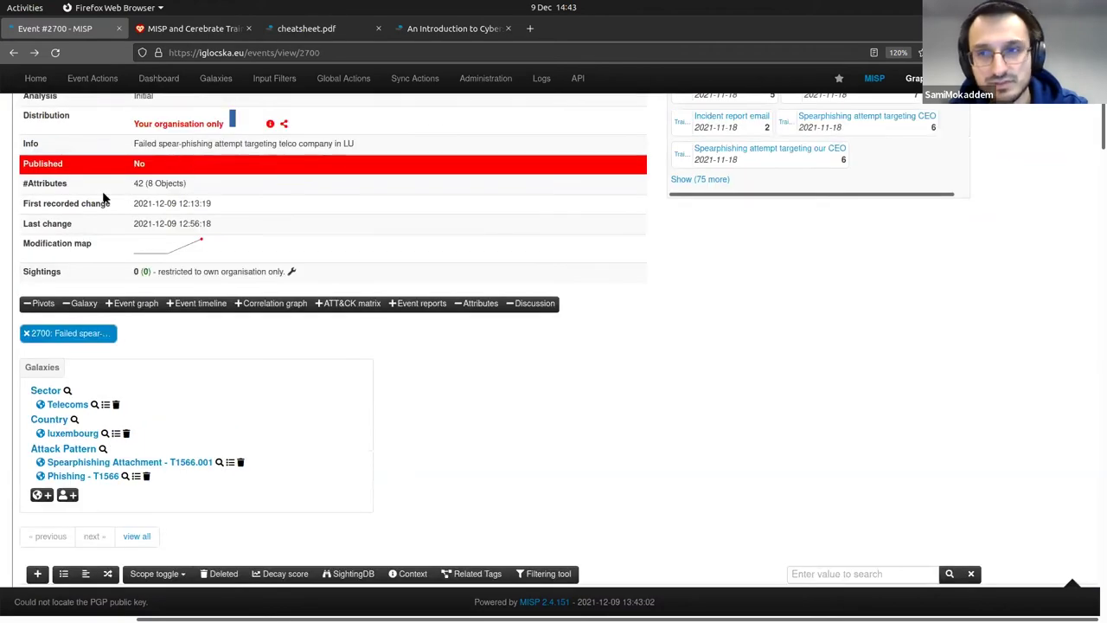
{"action": "scroll", "coordinate": [130, 199], "scroll_direction": "up", "scroll_amount": 2}
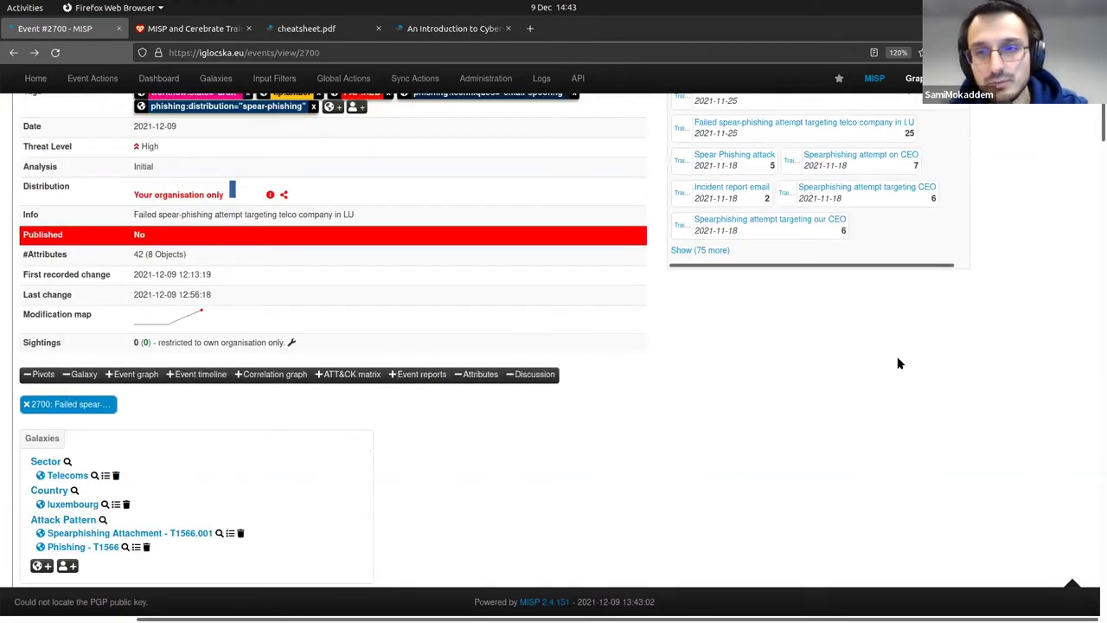
{"action": "scroll", "coordinate": [900, 363], "scroll_direction": "down", "scroll_amount": 3}
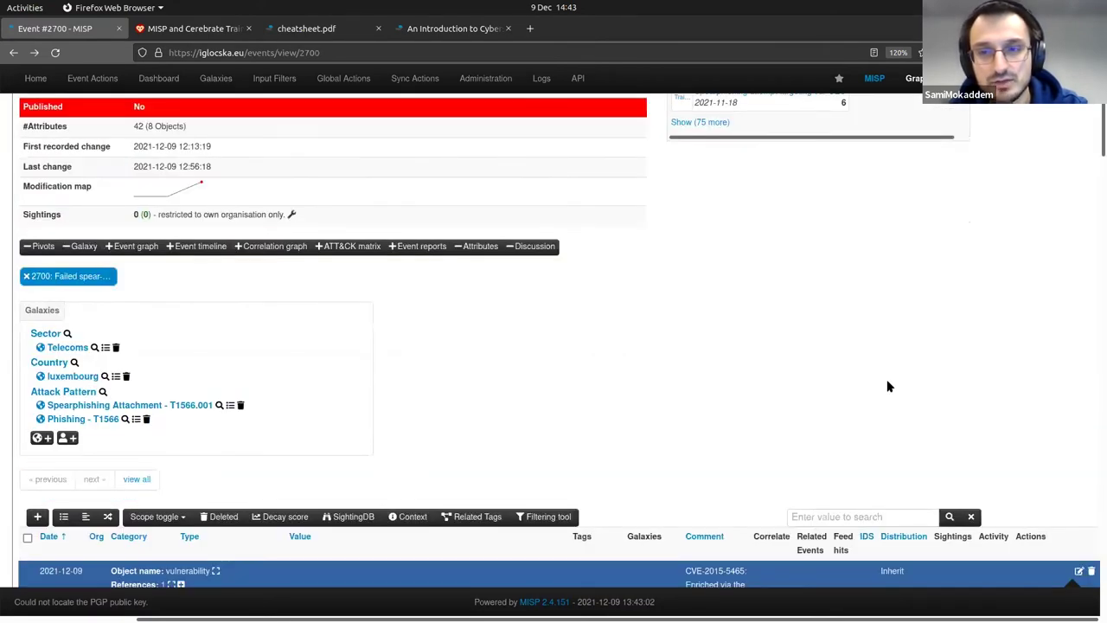
{"action": "scroll", "coordinate": [886, 387], "scroll_direction": "down", "scroll_amount": 7}
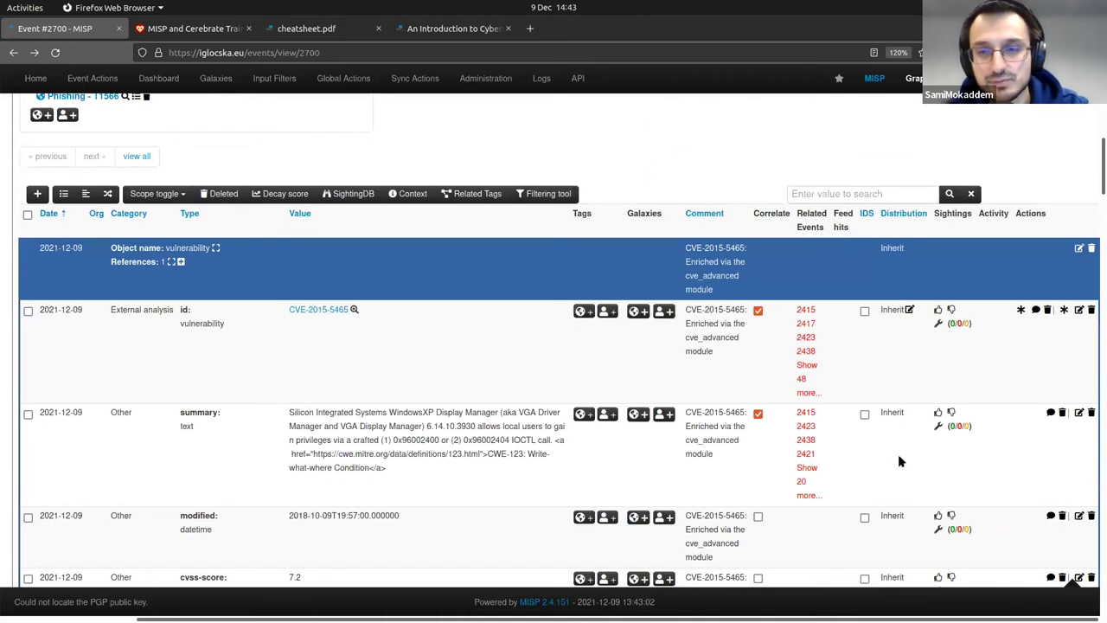
{"action": "scroll", "coordinate": [899, 432], "scroll_direction": "down", "scroll_amount": 1}
{"action": "double_click", "coordinate": [904, 386]}
{"action": "left_click", "coordinate": [844, 439]}
{"action": "left_click", "coordinate": [843, 438]}
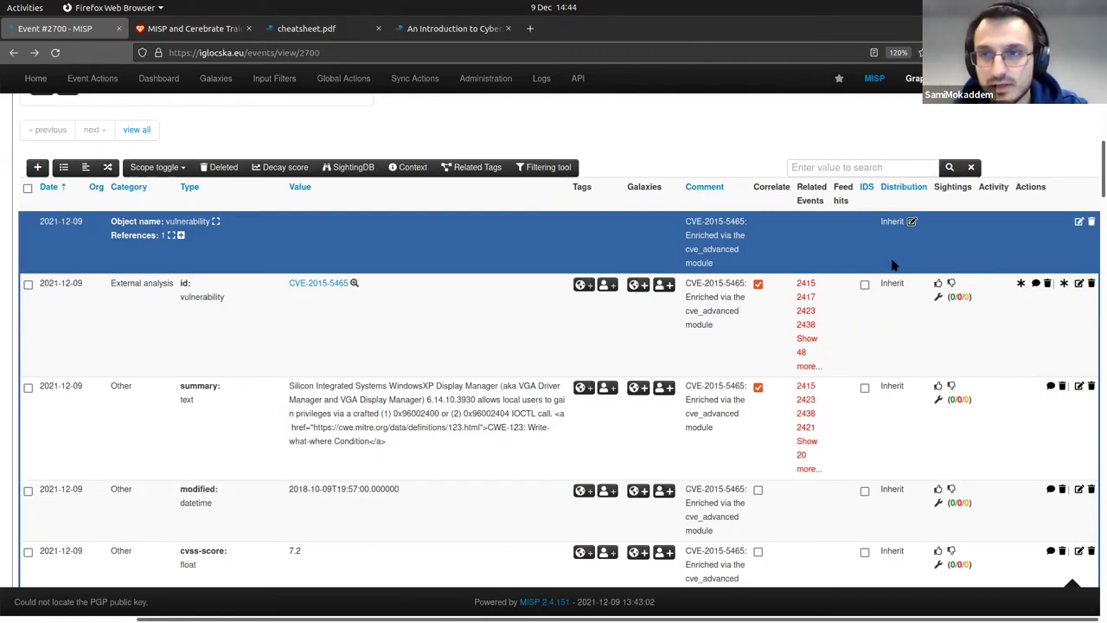
{"action": "scroll", "coordinate": [1096, 121], "scroll_direction": "up", "scroll_amount": 8}
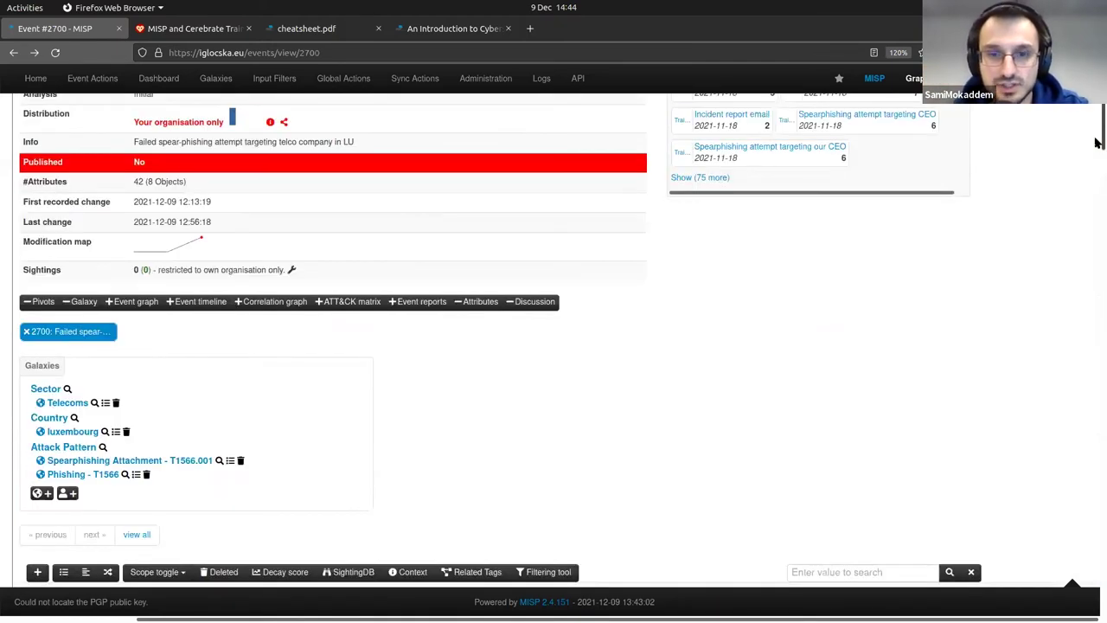
Review event 2700's general details, then locate its person object and examine the distribution settings of the object and its attributes
{"action": "scroll", "coordinate": [624, 608], "scroll_direction": "left", "scroll_amount": 3}
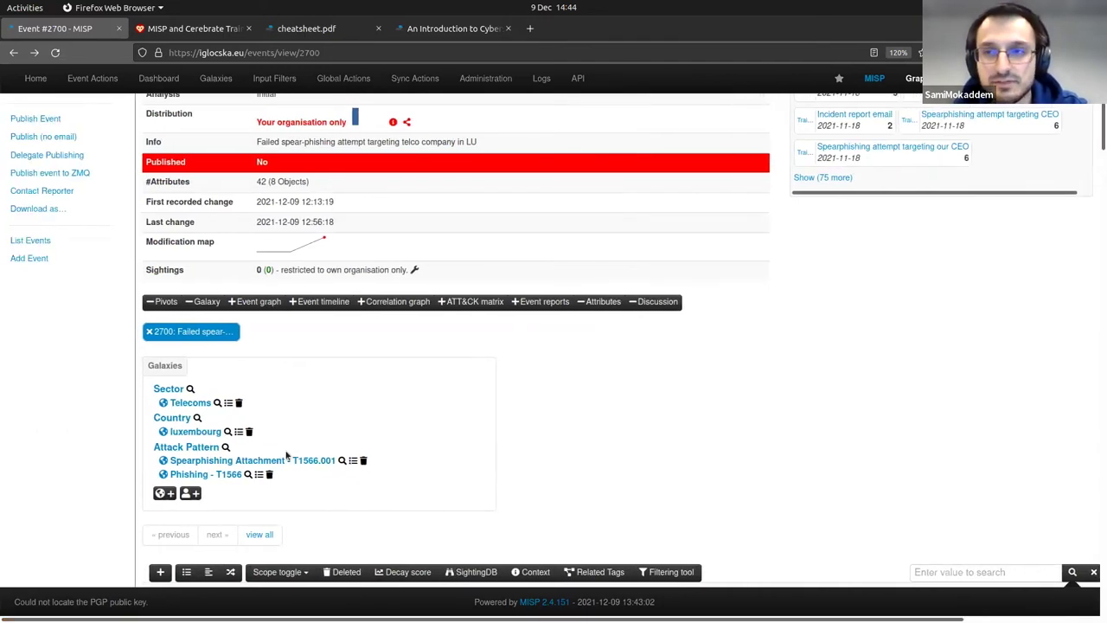
{"action": "scroll", "coordinate": [505, 295], "scroll_direction": "up", "scroll_amount": 1}
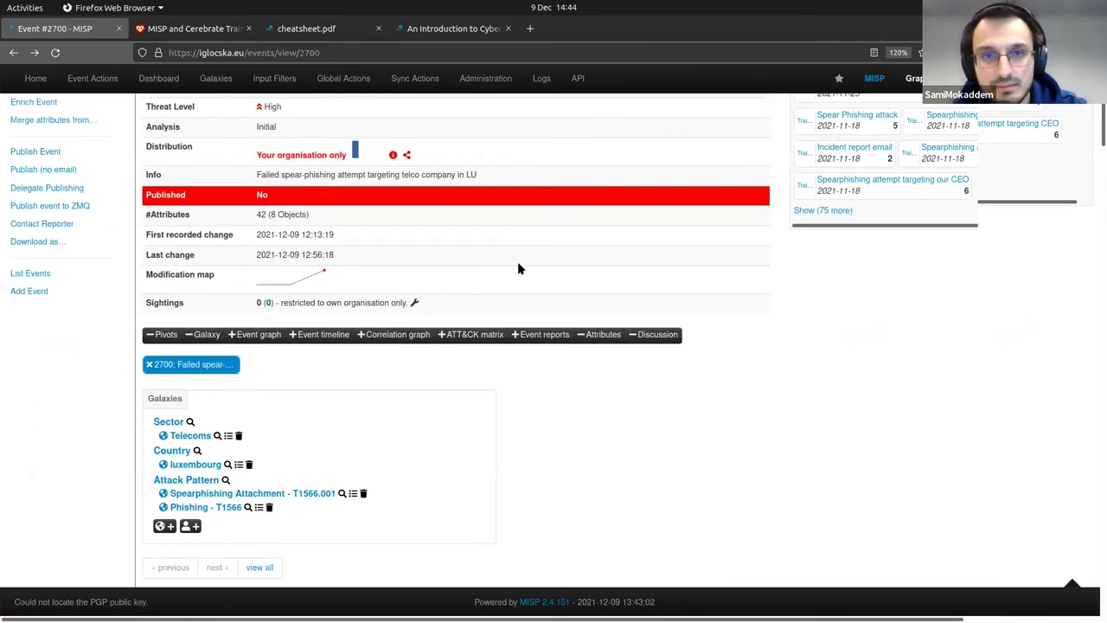
{"action": "scroll", "coordinate": [518, 268], "scroll_direction": "up", "scroll_amount": 5}
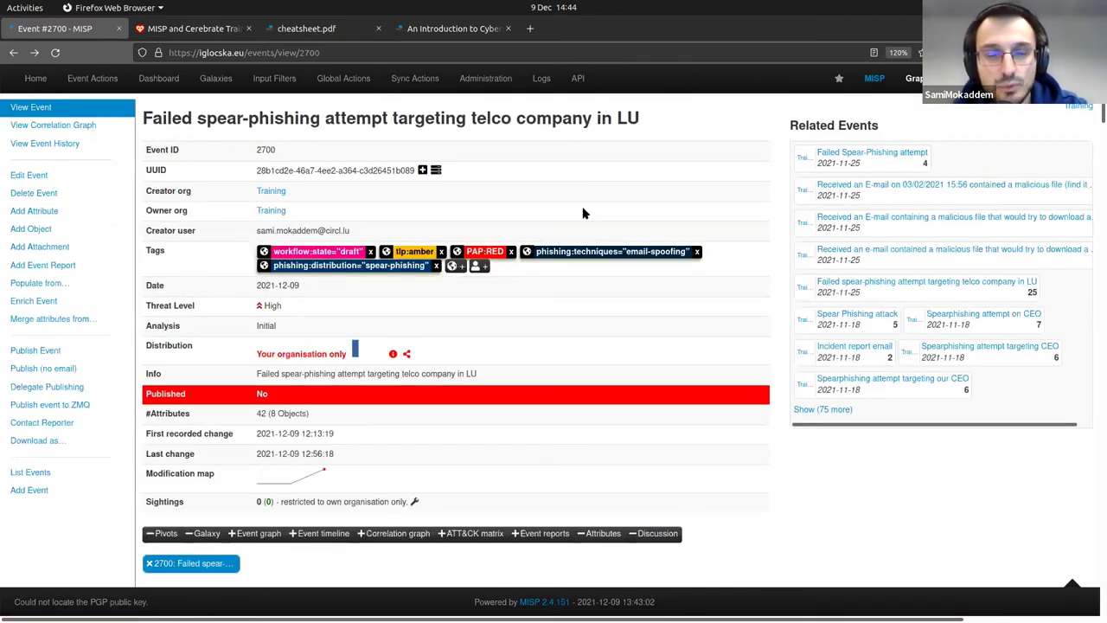
{"action": "scroll", "coordinate": [525, 310], "scroll_direction": "down", "scroll_amount": 2}
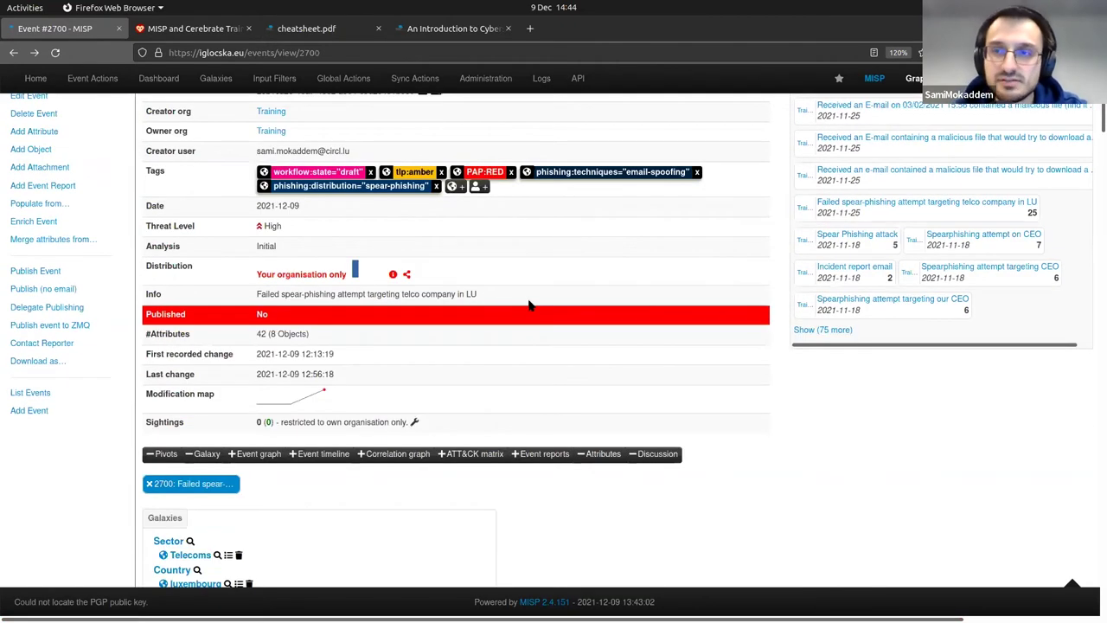
{"action": "scroll", "coordinate": [531, 259], "scroll_direction": "down", "scroll_amount": 10}
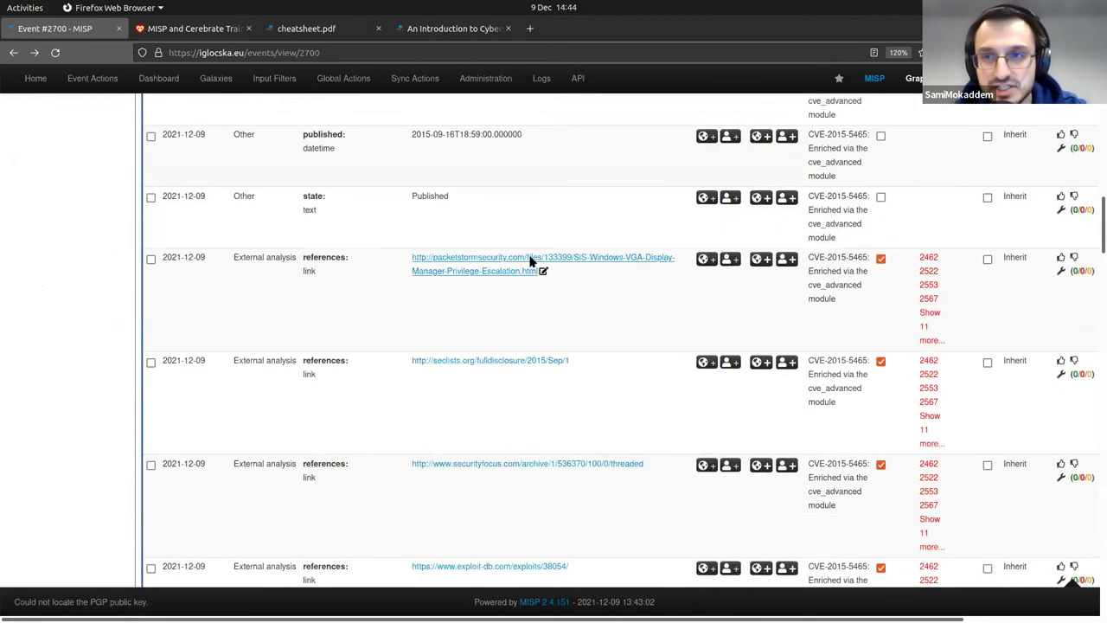
{"action": "scroll", "coordinate": [531, 261], "scroll_direction": "down", "scroll_amount": 5}
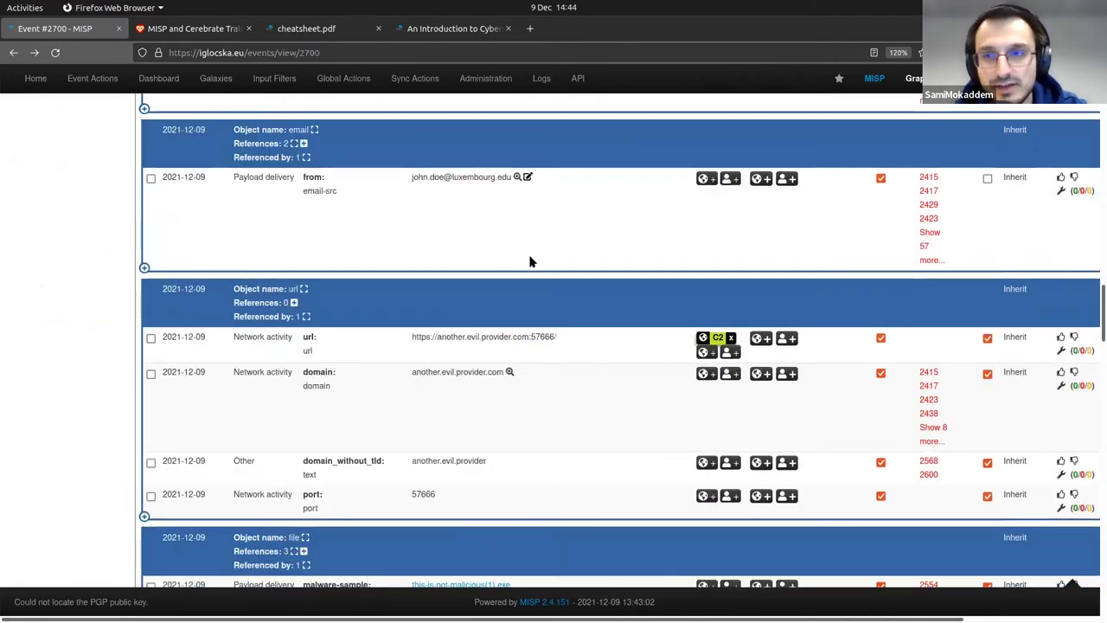
{"action": "scroll", "coordinate": [531, 261], "scroll_direction": "down", "scroll_amount": 6}
{"action": "scroll", "coordinate": [531, 261], "scroll_direction": "down", "scroll_amount": 8}
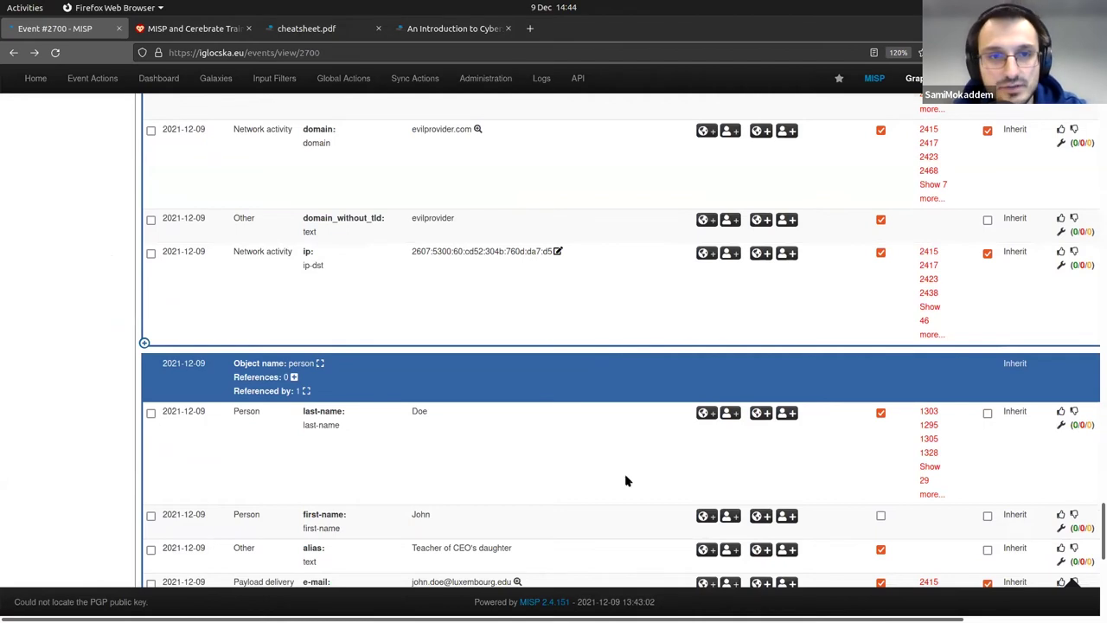
{"action": "scroll", "coordinate": [471, 303], "scroll_direction": "down", "scroll_amount": 2}
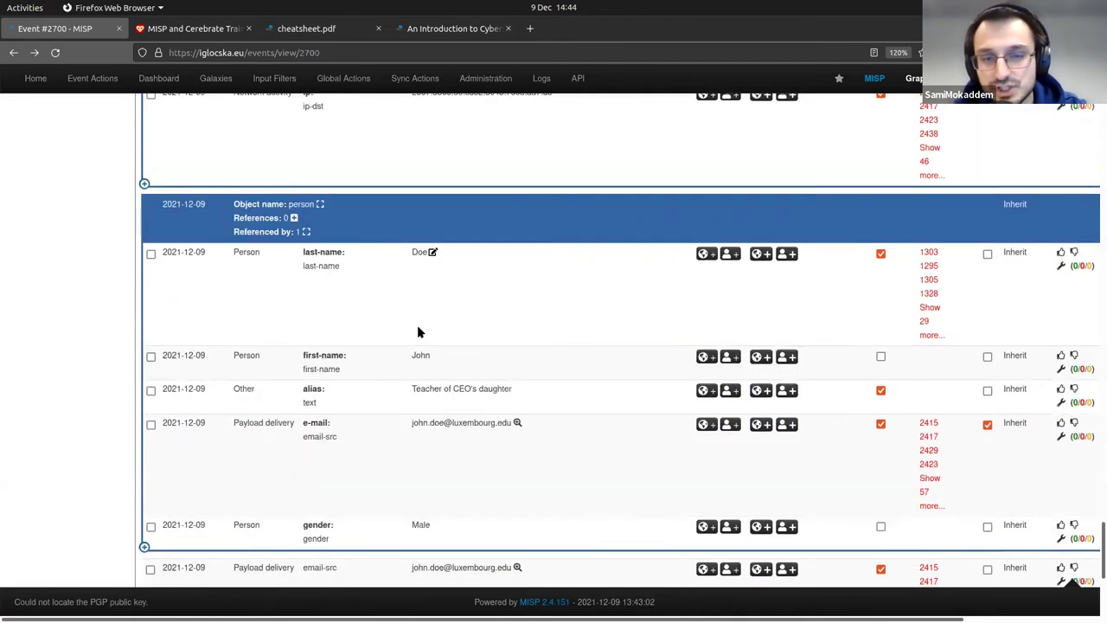
{"action": "left_click_drag", "start_coordinate": [491, 619], "coordinate": [512, 620]}
{"action": "scroll", "coordinate": [435, 371], "scroll_direction": "right", "scroll_amount": 3}
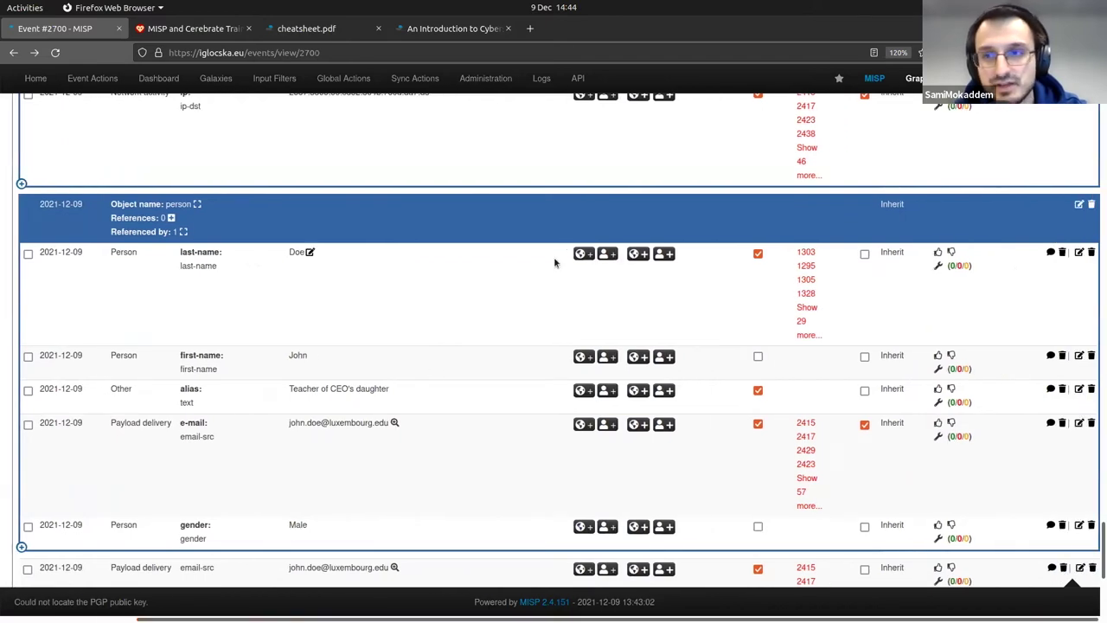
Change the person object's distribution to "Your organisation only" and submit the object edit through its review page
{"action": "scroll", "coordinate": [1081, 366], "scroll_direction": "up", "scroll_amount": 2}
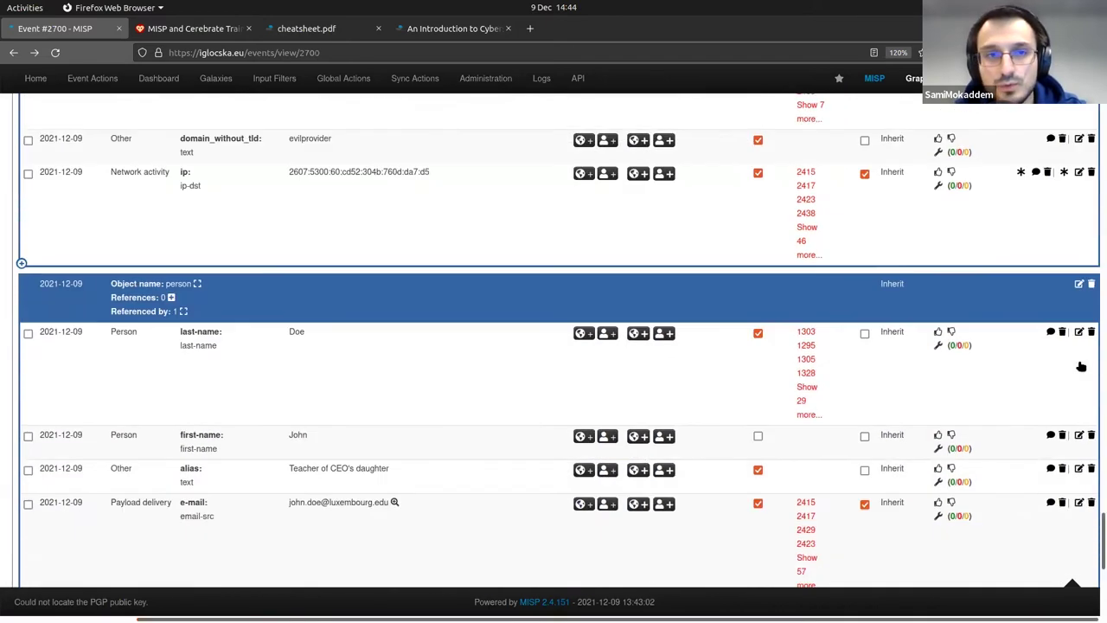
{"action": "scroll", "coordinate": [1080, 366], "scroll_direction": "up", "scroll_amount": 2}
{"action": "left_click", "coordinate": [1080, 366]}
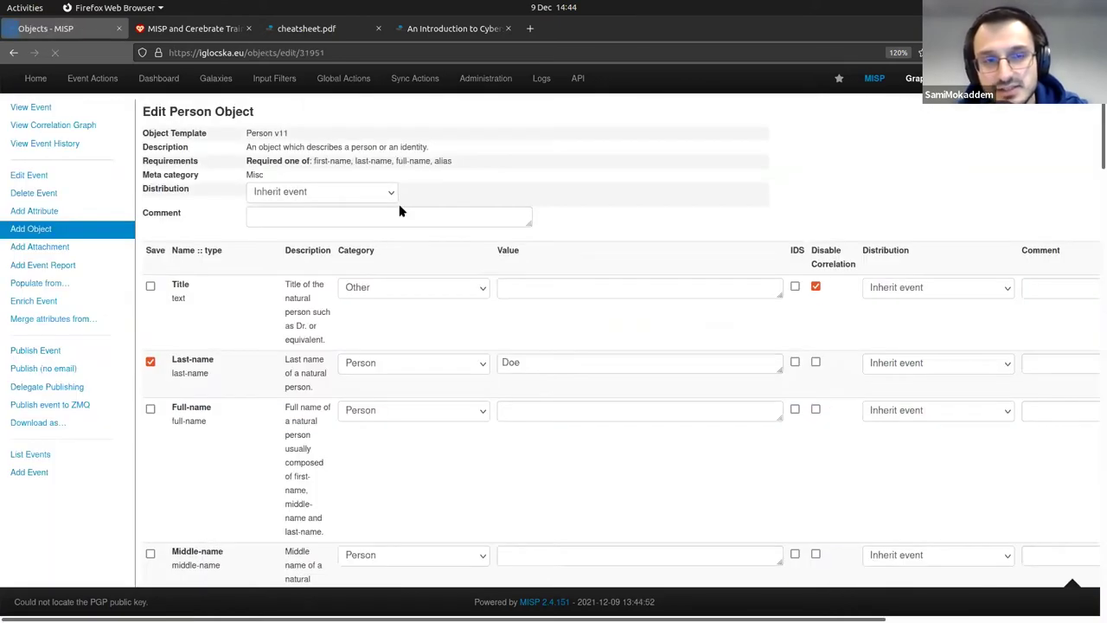
{"action": "left_click", "coordinate": [329, 191]}
{"action": "left_click", "coordinate": [294, 213]}
{"action": "scroll", "coordinate": [202, 249], "scroll_direction": "down", "scroll_amount": 1}
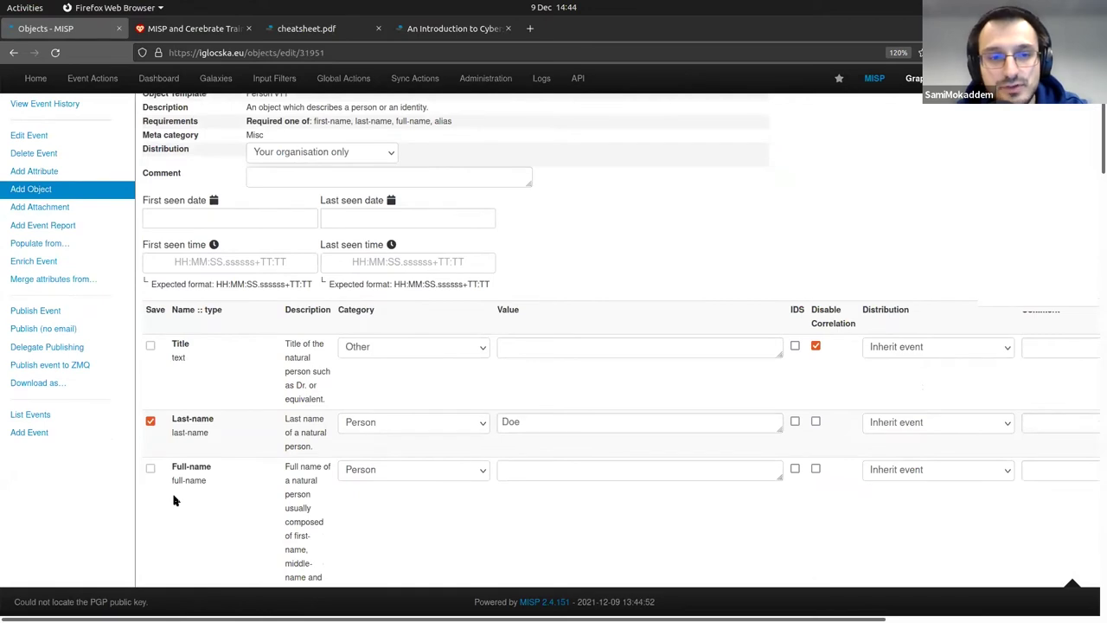
{"action": "scroll", "coordinate": [173, 500], "scroll_direction": "down", "scroll_amount": 15}
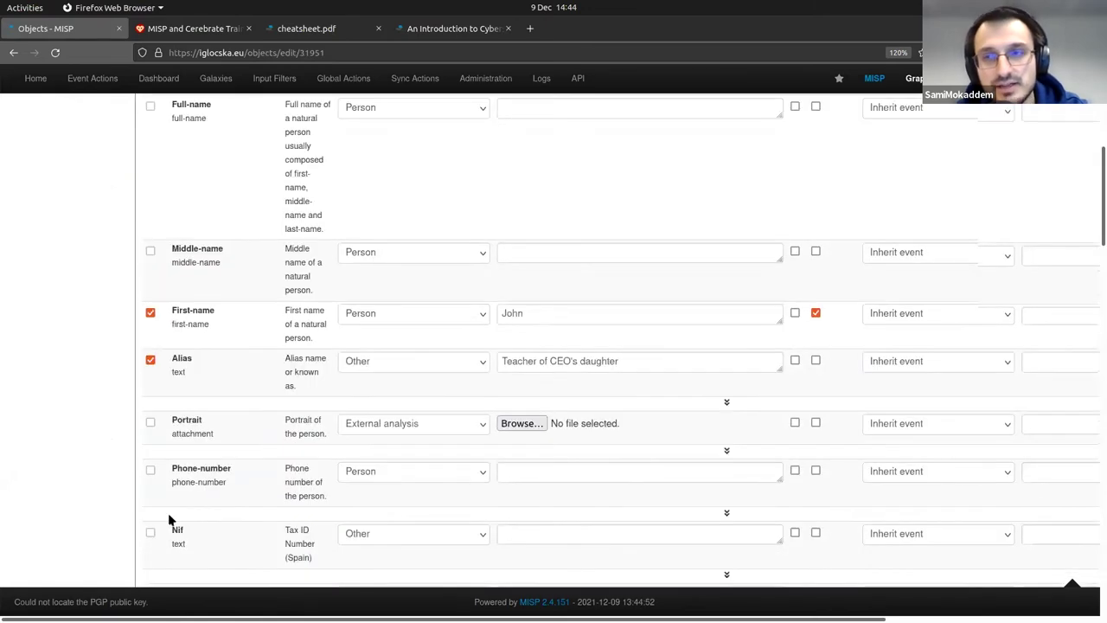
{"action": "scroll", "coordinate": [168, 563], "scroll_direction": "down", "scroll_amount": 10}
{"action": "left_click", "coordinate": [167, 563]}
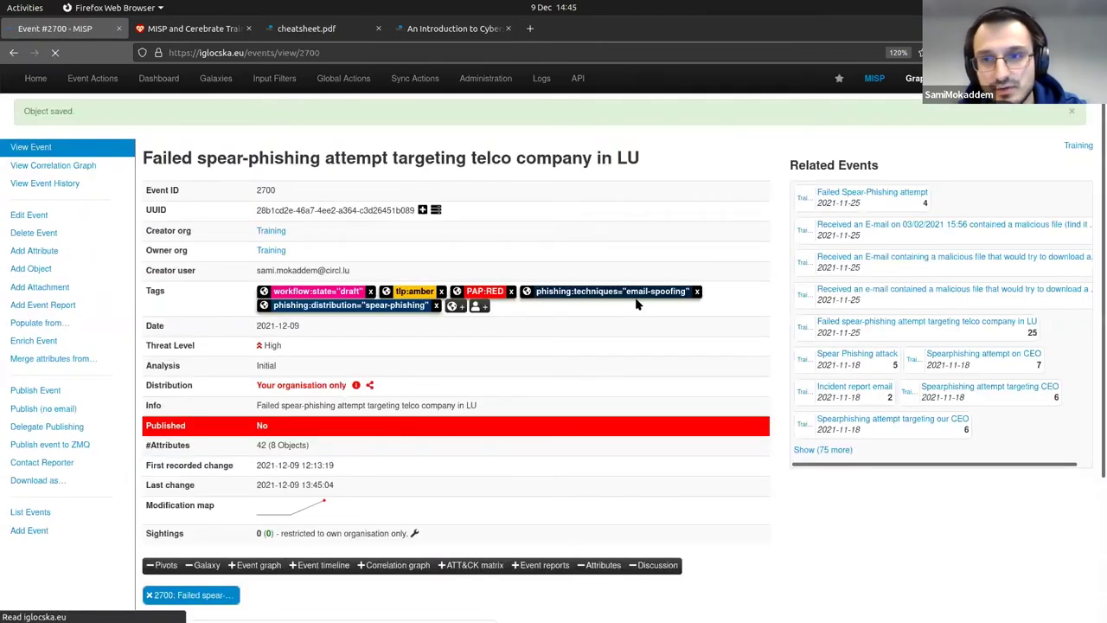
Examine the event's overall distribution setting and compare it with the distribution of the person object and its attributes
{"action": "scroll", "coordinate": [788, 452], "scroll_direction": "down", "scroll_amount": 15}
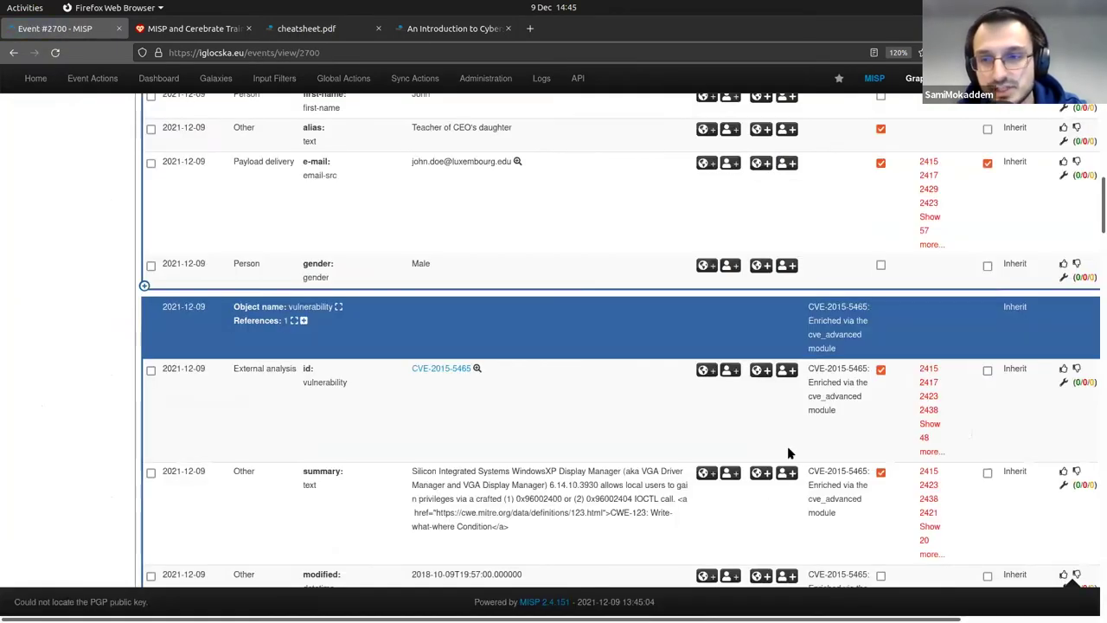
{"action": "scroll", "coordinate": [1015, 424], "scroll_direction": "up", "scroll_amount": 5}
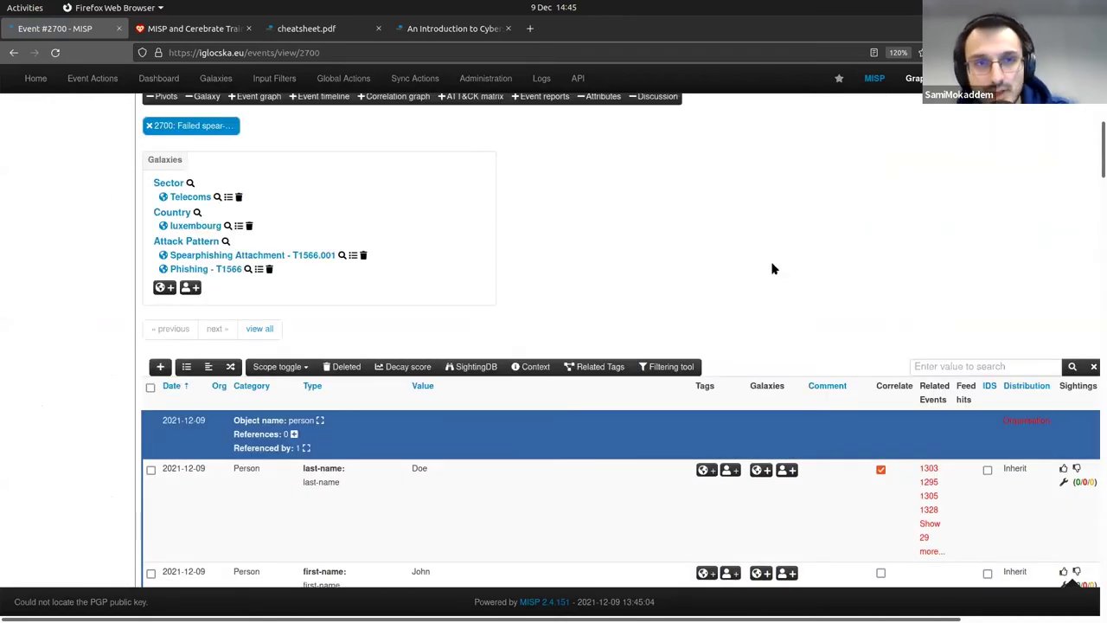
{"action": "scroll", "coordinate": [772, 264], "scroll_direction": "up", "scroll_amount": 1}
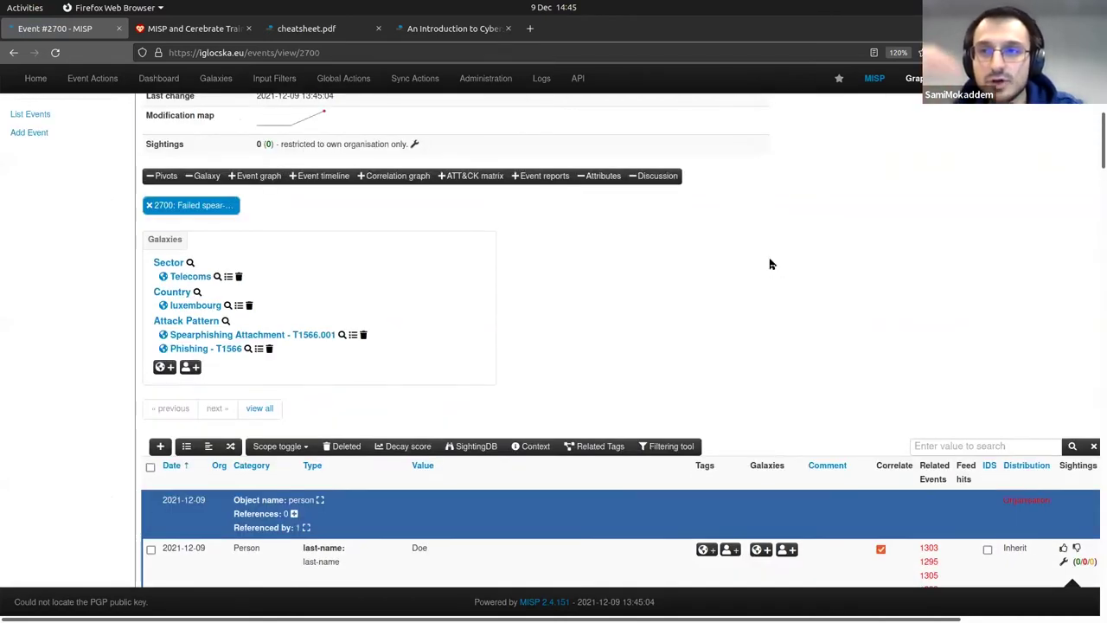
{"action": "scroll", "coordinate": [767, 260], "scroll_direction": "up", "scroll_amount": 2}
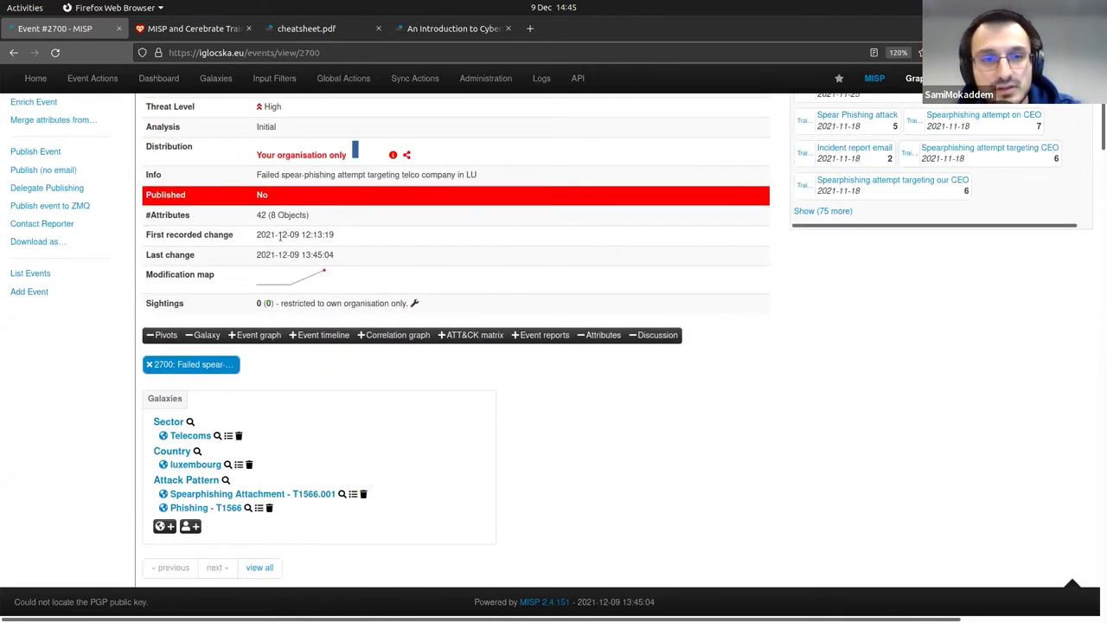
{"action": "scroll", "coordinate": [326, 249], "scroll_direction": "up", "scroll_amount": 1}
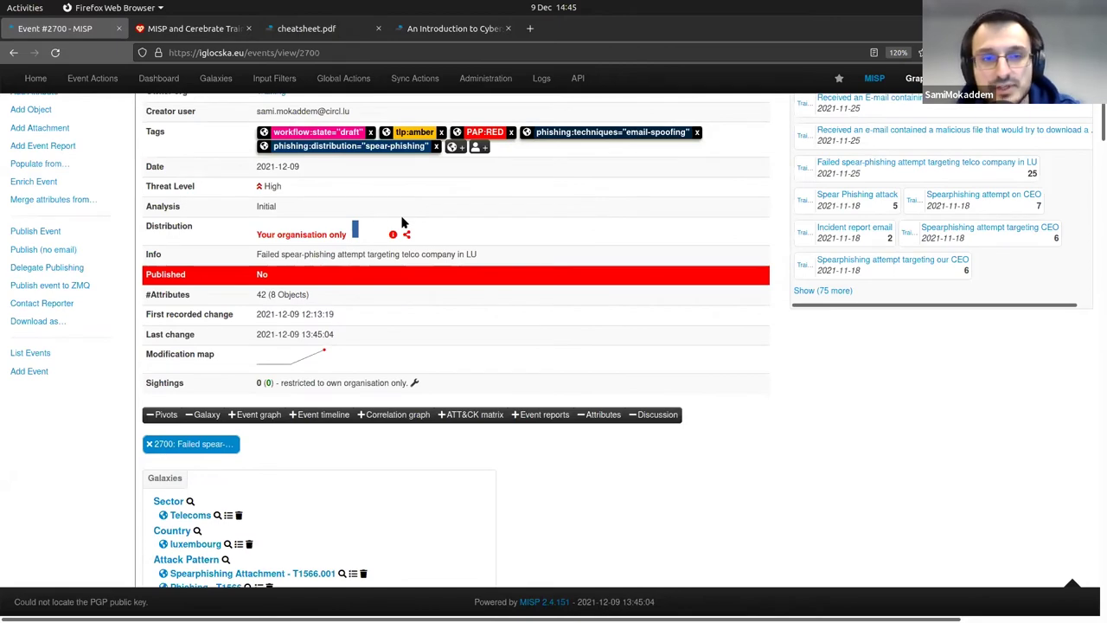
{"action": "scroll", "coordinate": [295, 235], "scroll_direction": "down", "scroll_amount": 3}
{"action": "scroll", "coordinate": [346, 238], "scroll_direction": "up", "scroll_amount": 3}
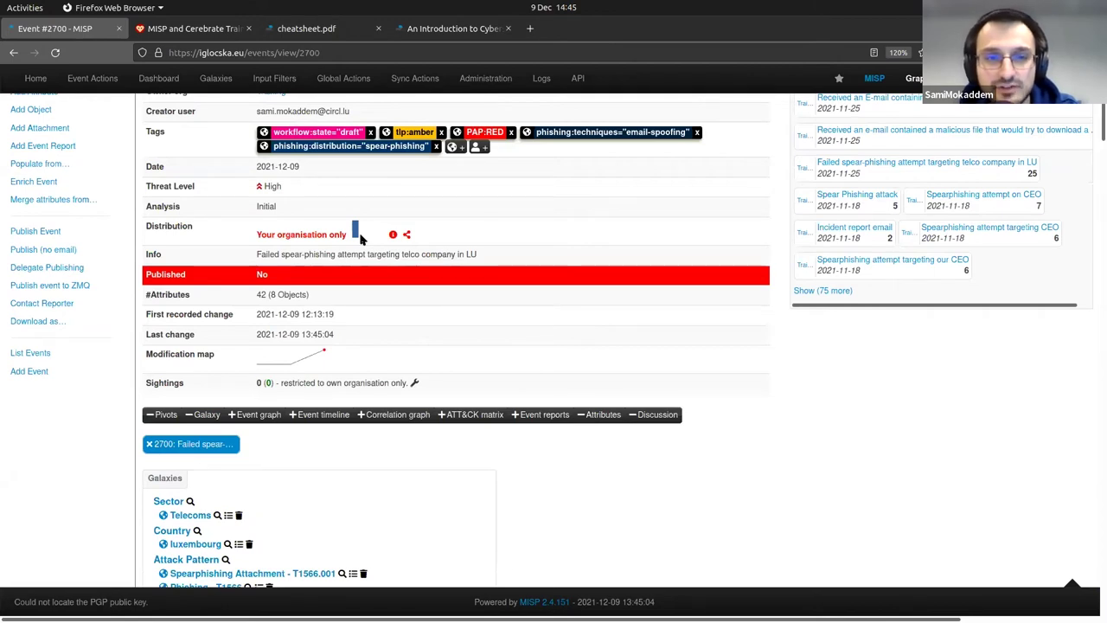
{"action": "scroll", "coordinate": [449, 229], "scroll_direction": "down", "scroll_amount": 1}
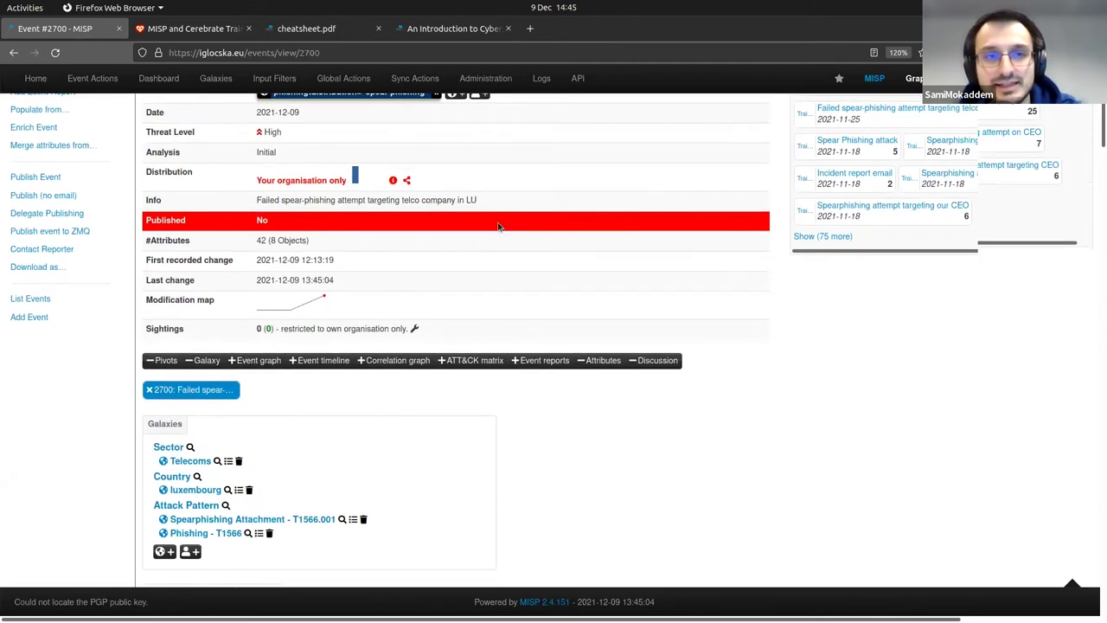
{"action": "scroll", "coordinate": [563, 163], "scroll_direction": "down", "scroll_amount": 1}
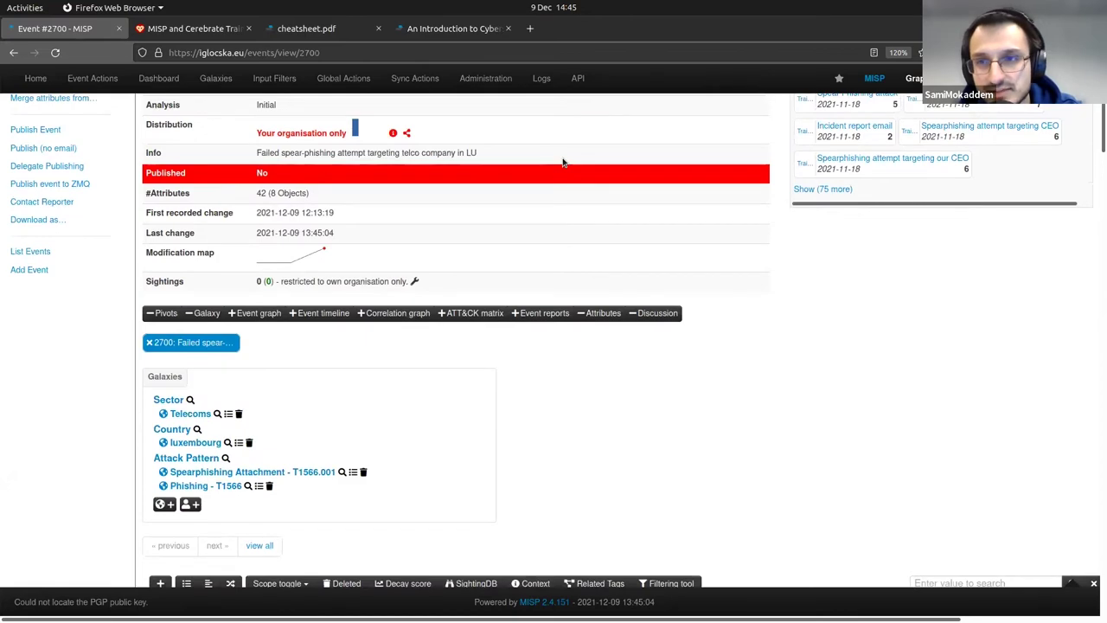
{"action": "scroll", "coordinate": [766, 362], "scroll_direction": "down", "scroll_amount": 4}
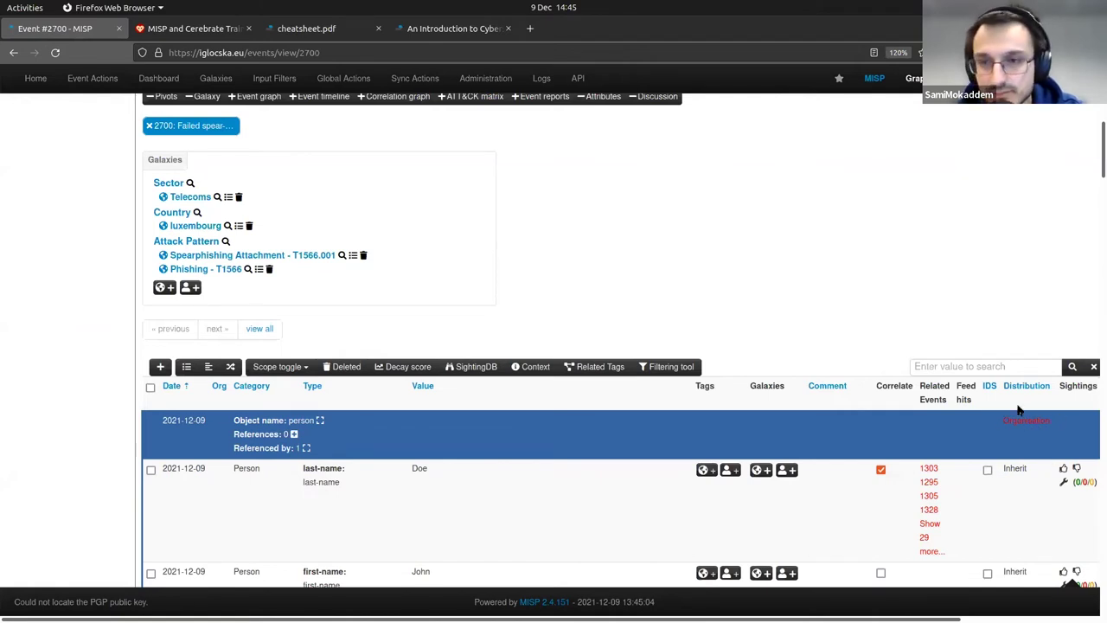
{"action": "scroll", "coordinate": [1018, 410], "scroll_direction": "down", "scroll_amount": 2}
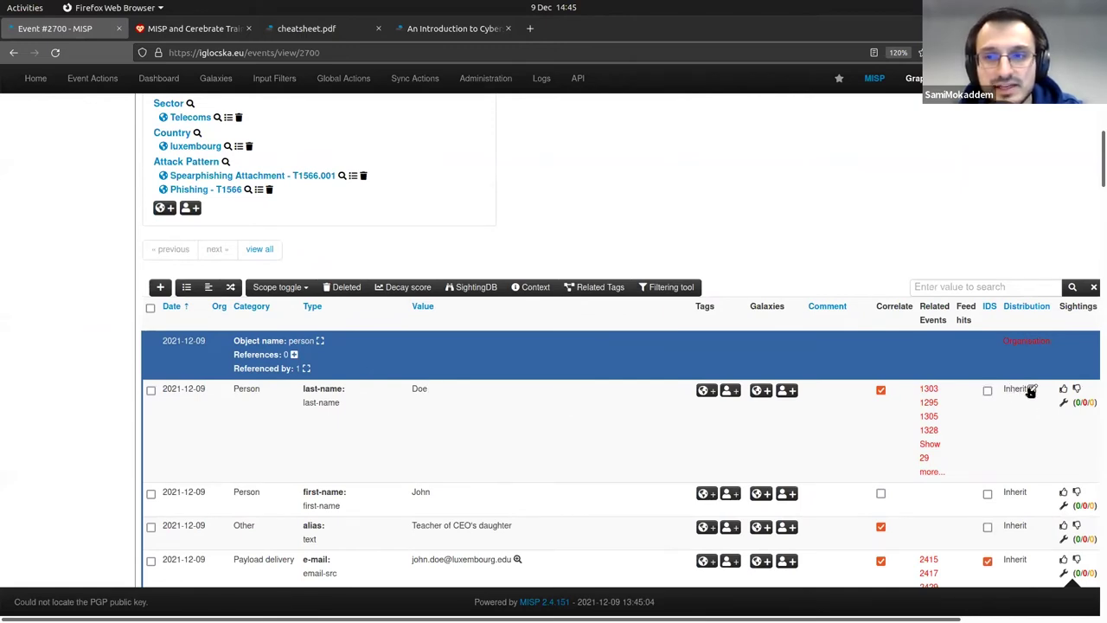
{"action": "scroll", "coordinate": [1008, 419], "scroll_direction": "down", "scroll_amount": 2}
{"action": "scroll", "coordinate": [1009, 425], "scroll_direction": "up", "scroll_amount": 2}
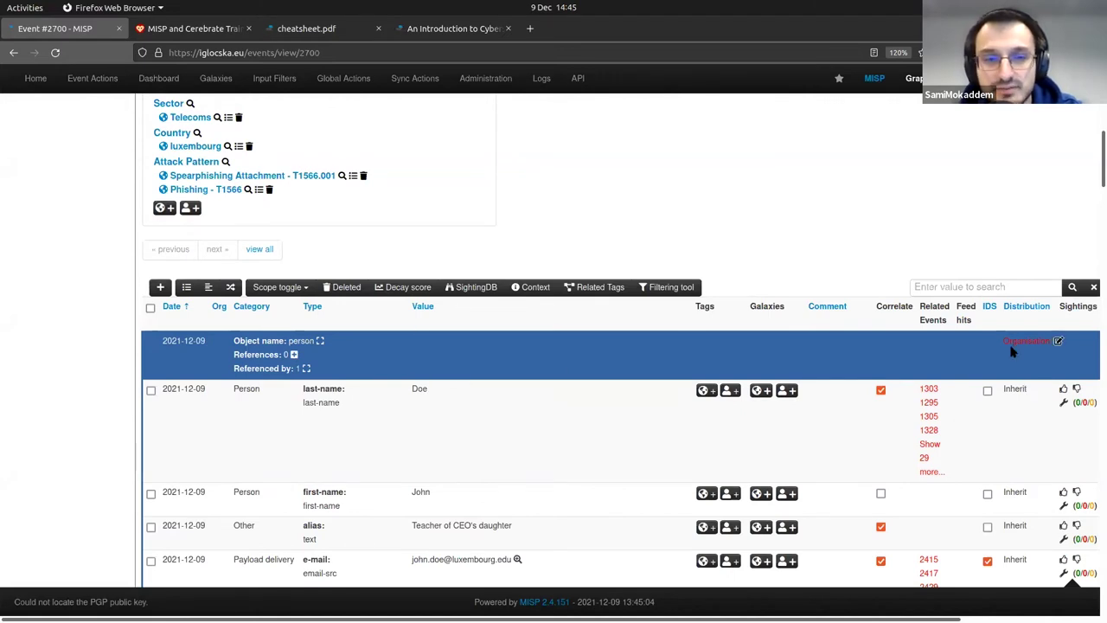
Set the distribution of the person object's alias attribute to Organisation
{"action": "scroll", "coordinate": [1008, 351], "scroll_direction": "down", "scroll_amount": 2}
{"action": "scroll", "coordinate": [401, 459], "scroll_direction": "down", "scroll_amount": 2}
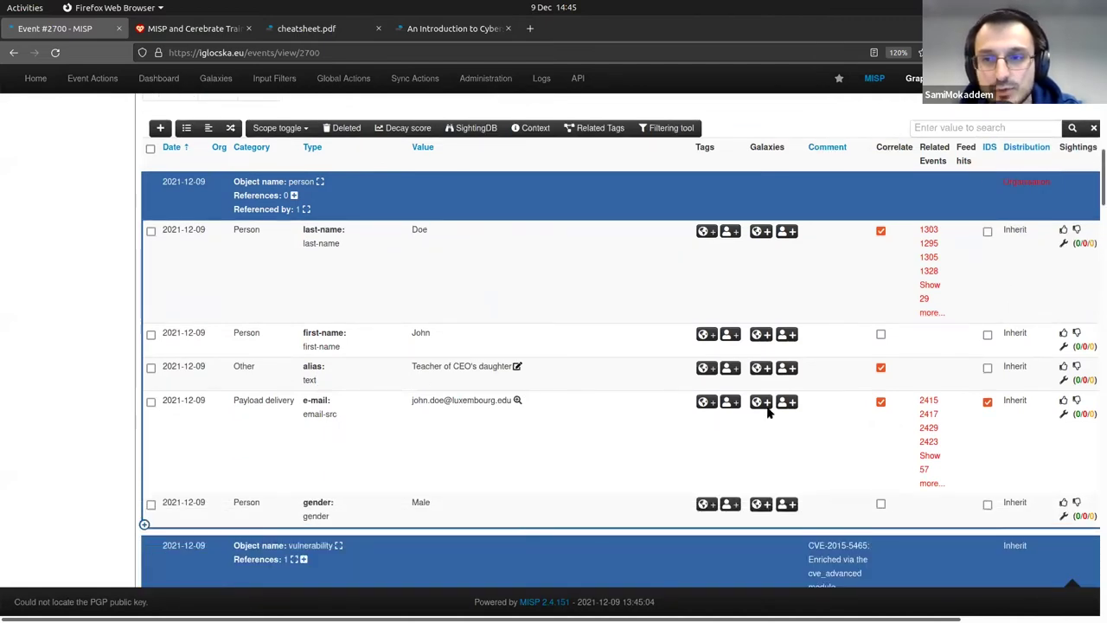
{"action": "scroll", "coordinate": [995, 441], "scroll_direction": "up", "scroll_amount": 2}
{"action": "left_click", "coordinate": [1032, 446]}
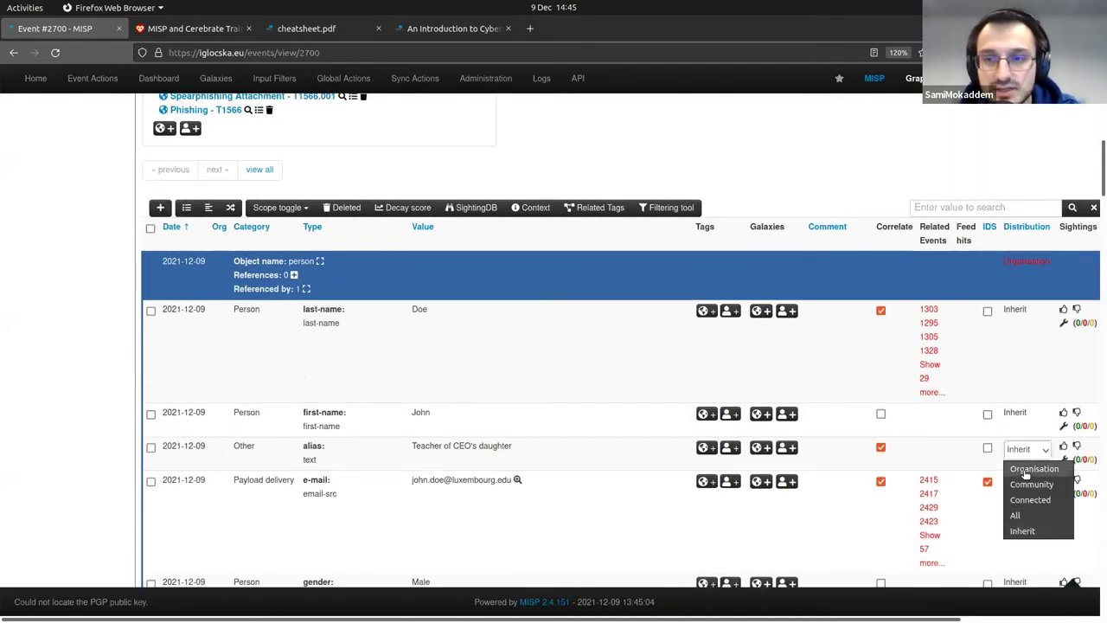
{"action": "left_click", "coordinate": [1031, 469]}
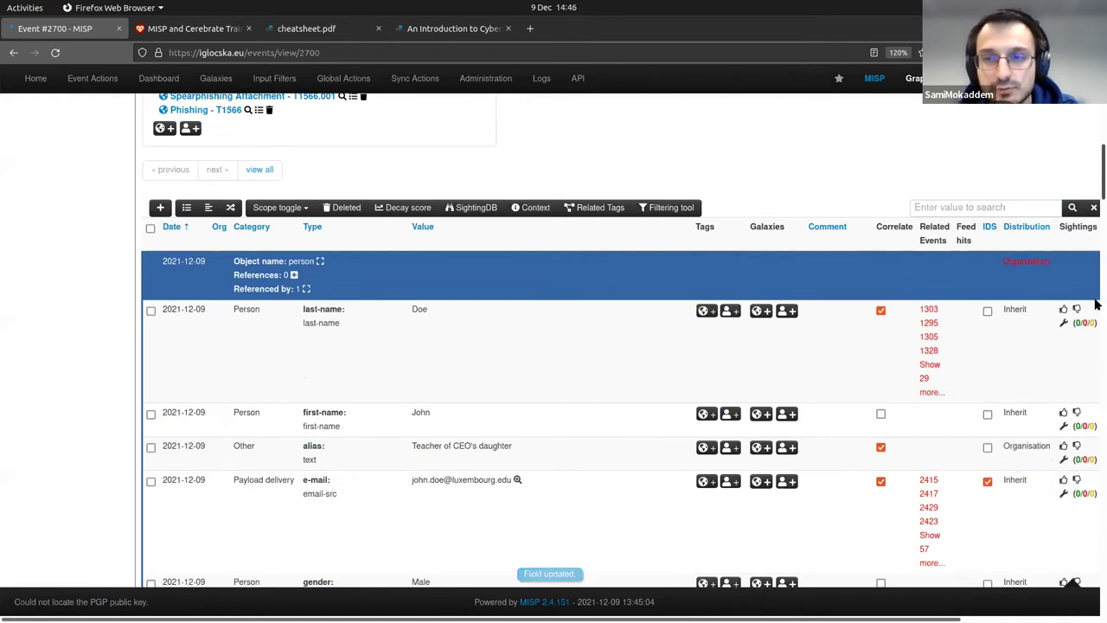
Look through the event's remaining attributes and reload the event page to show the latest changes
{"action": "scroll", "coordinate": [1096, 302], "scroll_direction": "down", "scroll_amount": 15}
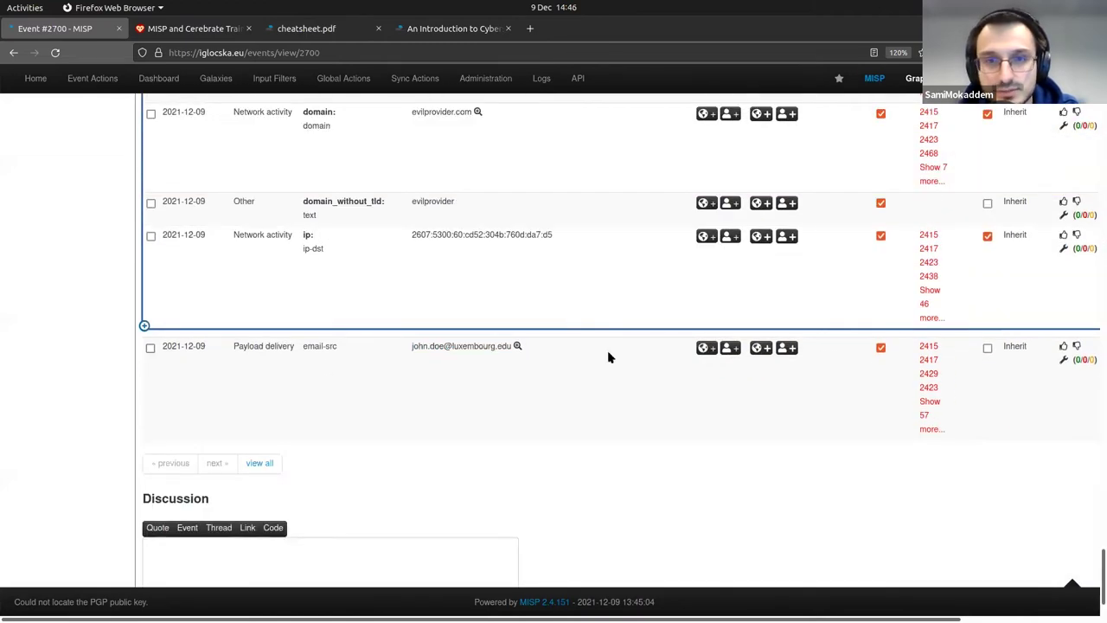
{"action": "scroll", "coordinate": [549, 445], "scroll_direction": "up", "scroll_amount": 1}
{"action": "scroll", "coordinate": [1096, 530], "scroll_direction": "up", "scroll_amount": 10}
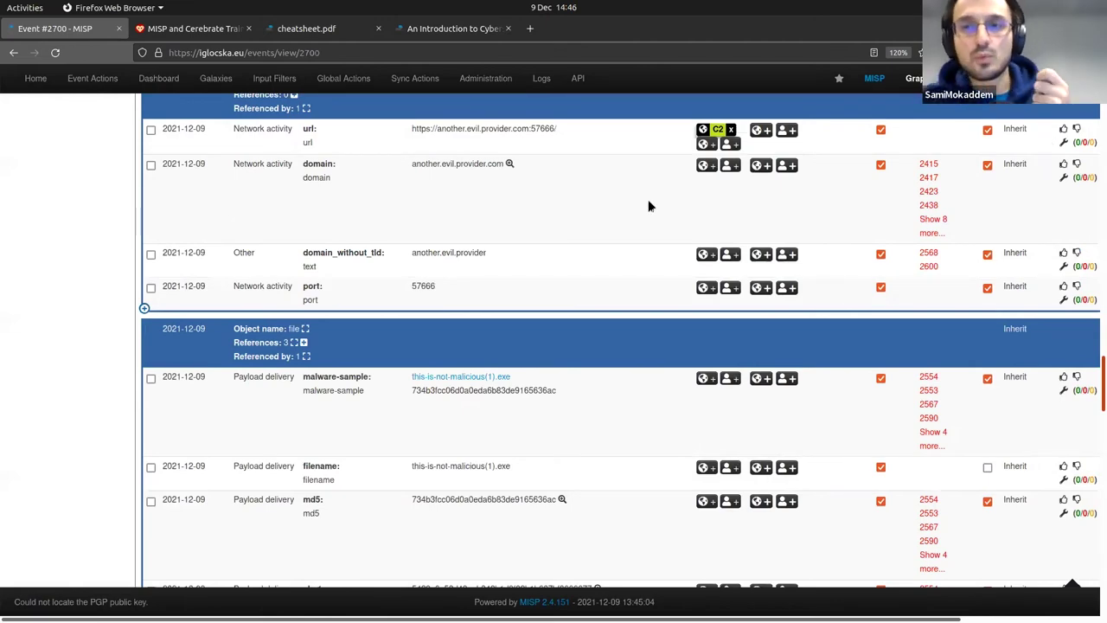
{"action": "scroll", "coordinate": [650, 204], "scroll_direction": "up", "scroll_amount": 10}
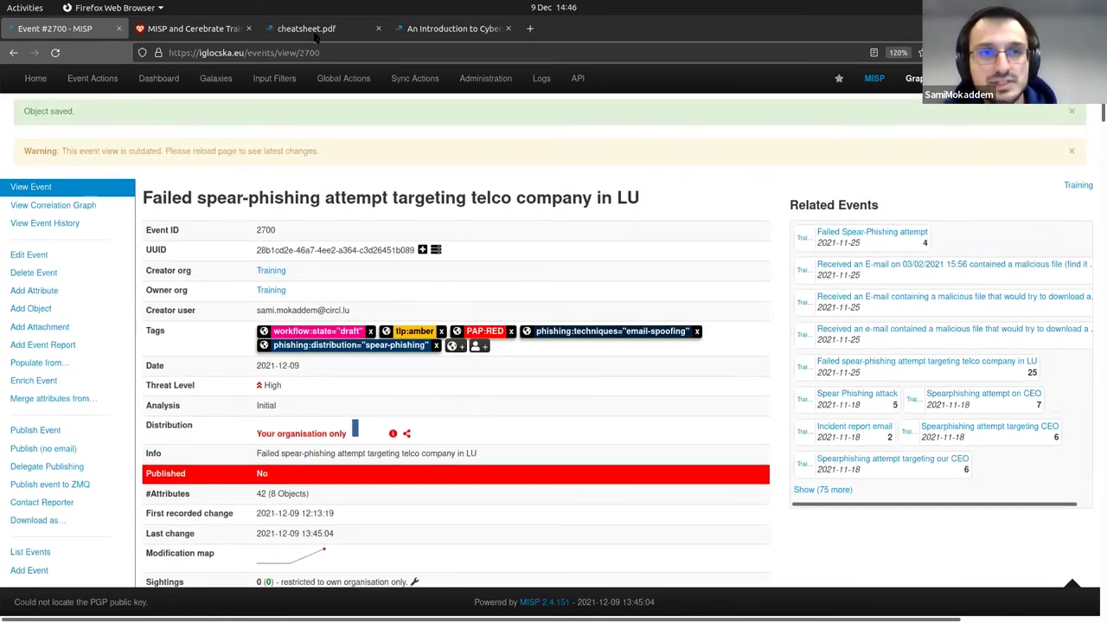
{"action": "key", "text": "F5"}
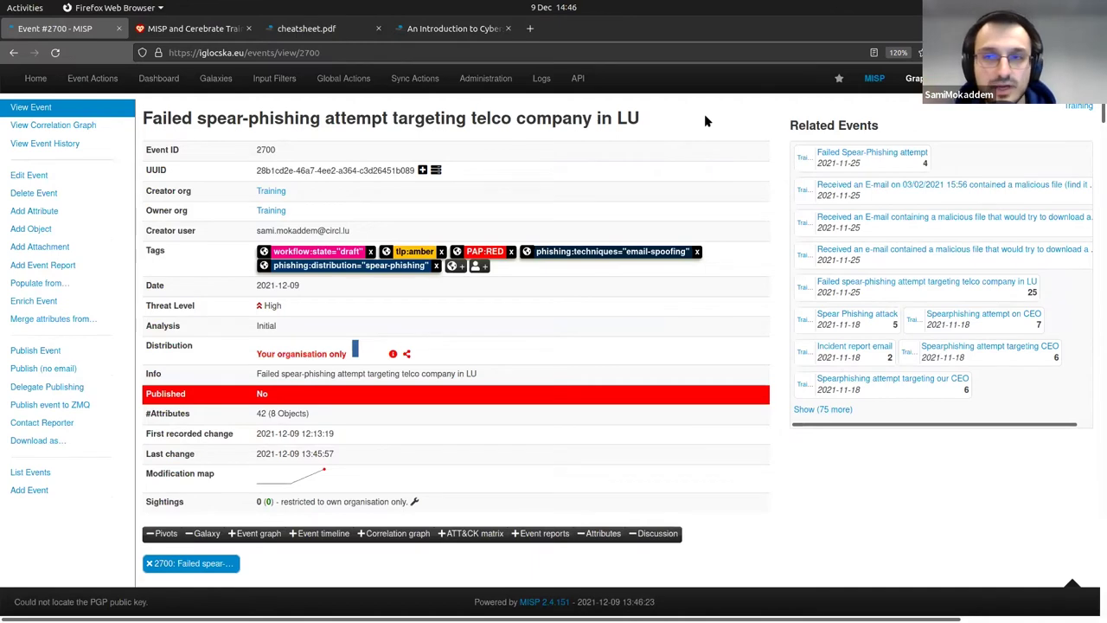
Review the distribution levels of the event, the person object and its attributes, along with the row actions available for them
{"action": "scroll", "coordinate": [607, 167], "scroll_direction": "down", "scroll_amount": 5}
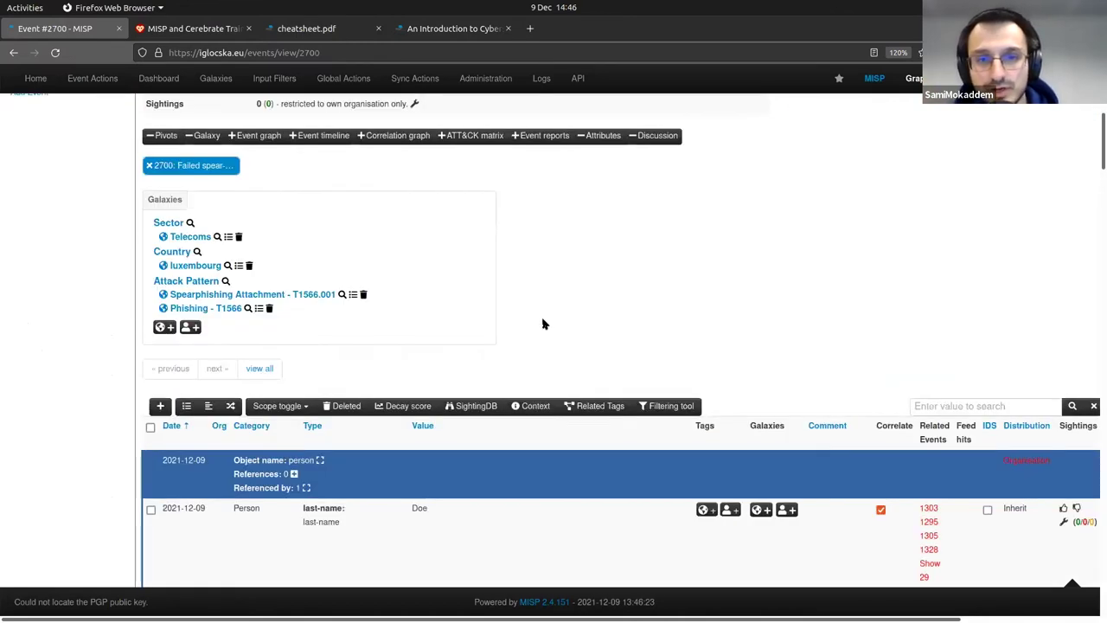
{"action": "scroll", "coordinate": [544, 321], "scroll_direction": "down", "scroll_amount": 3}
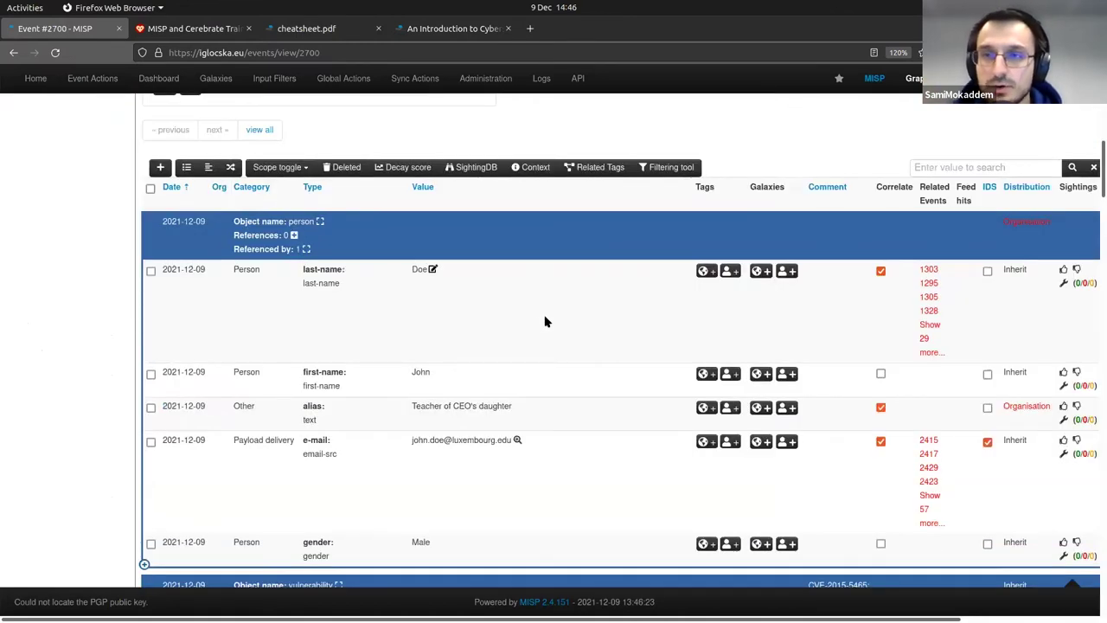
{"action": "scroll", "coordinate": [559, 309], "scroll_direction": "down", "scroll_amount": 2}
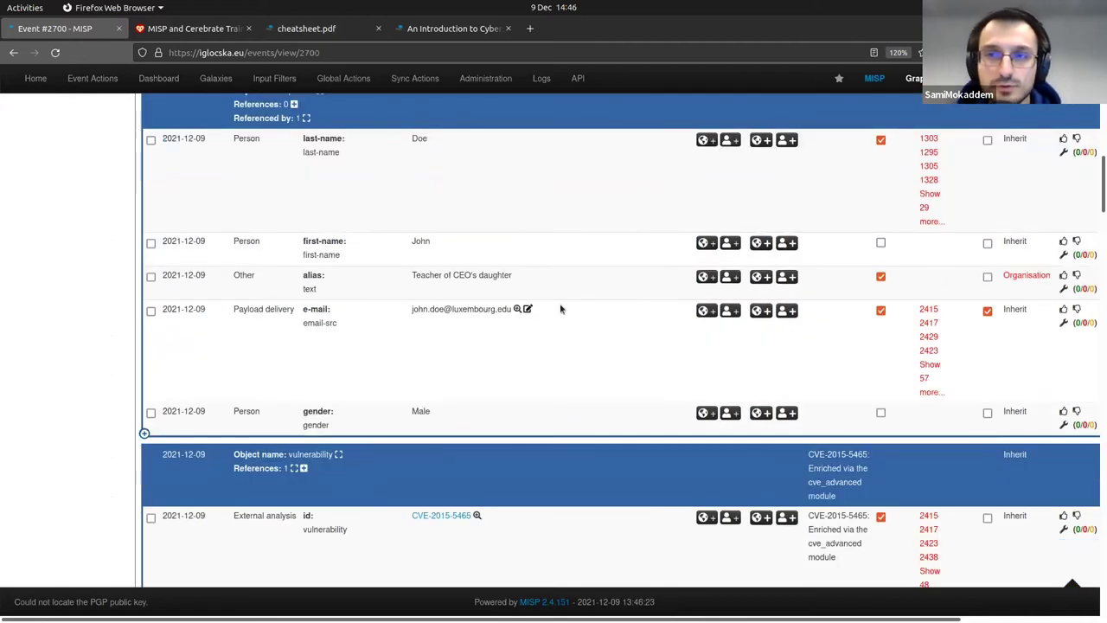
{"action": "scroll", "coordinate": [560, 309], "scroll_direction": "down", "scroll_amount": 3}
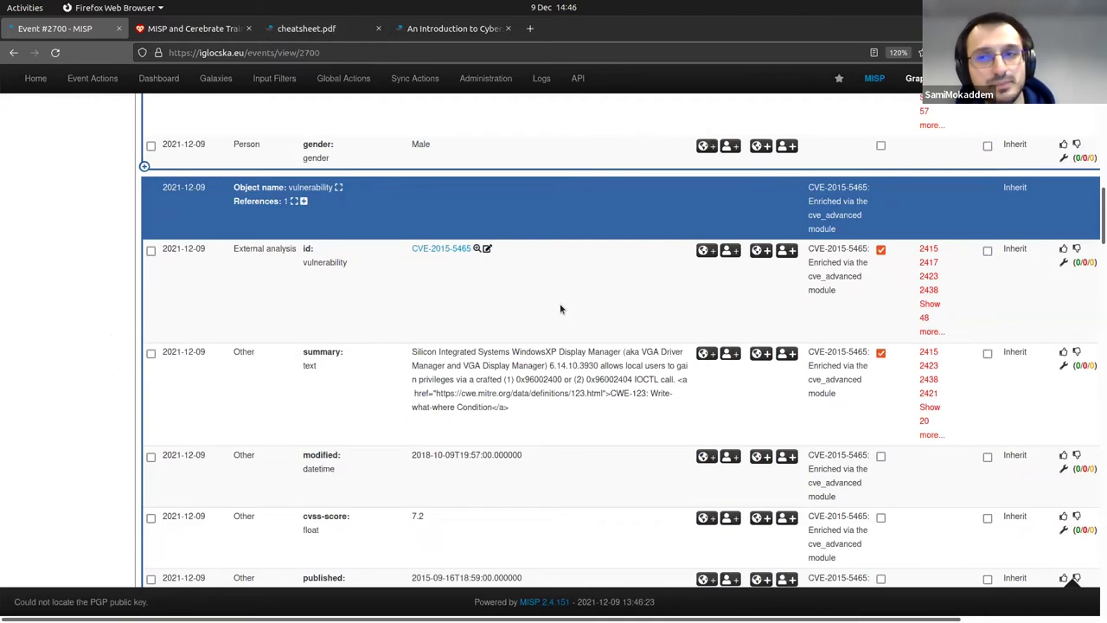
{"action": "scroll", "coordinate": [554, 311], "scroll_direction": "up", "scroll_amount": 3}
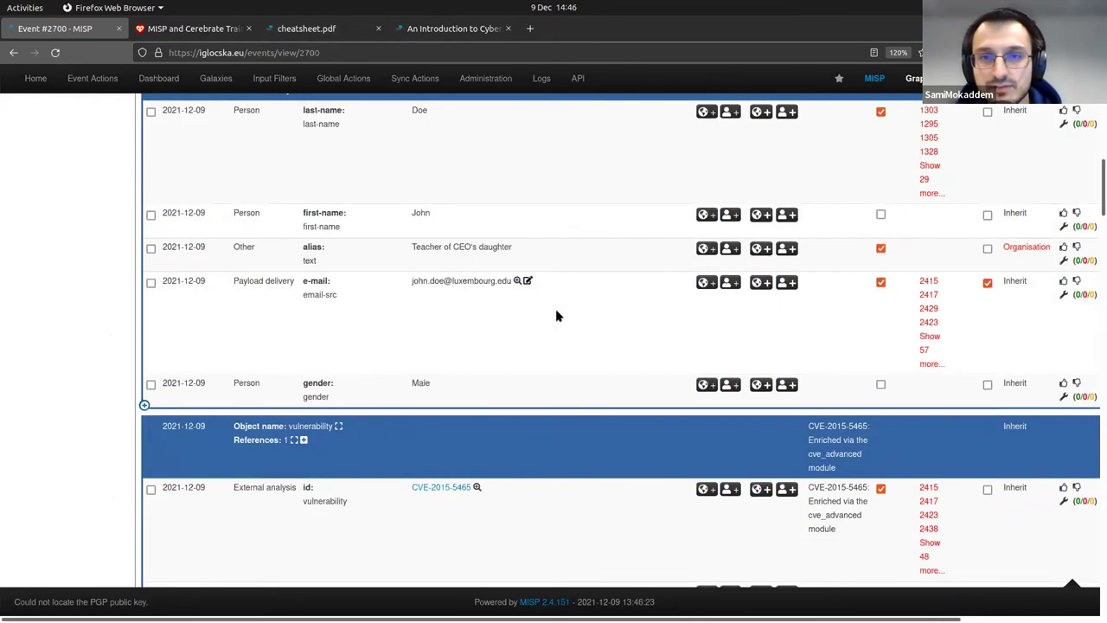
{"action": "scroll", "coordinate": [556, 311], "scroll_direction": "up", "scroll_amount": 3}
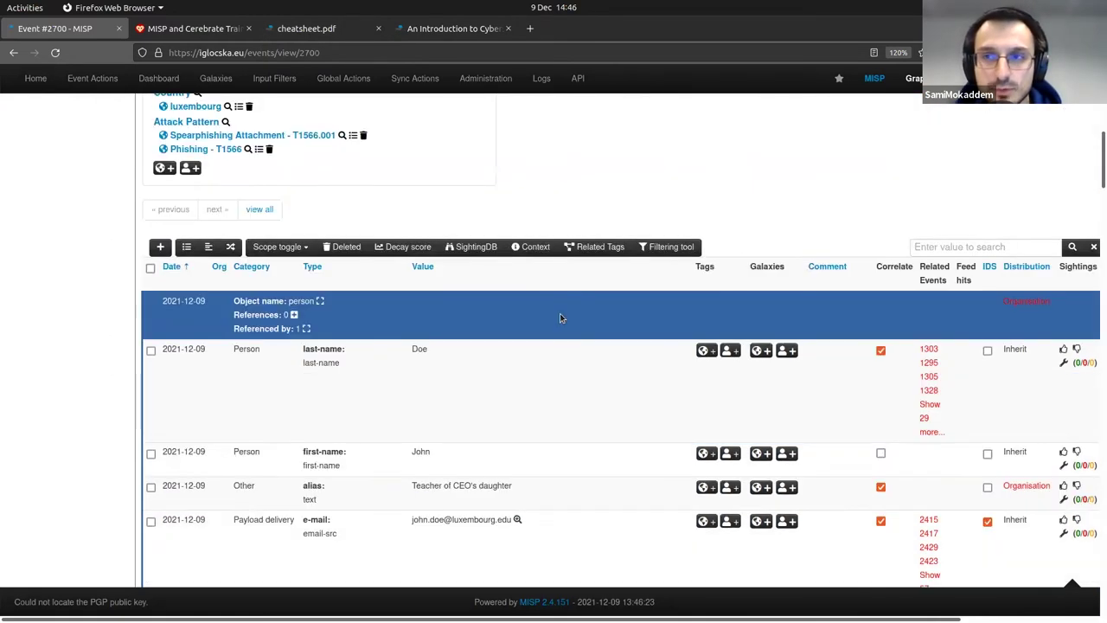
{"action": "scroll", "coordinate": [742, 372], "scroll_direction": "up", "scroll_amount": 4}
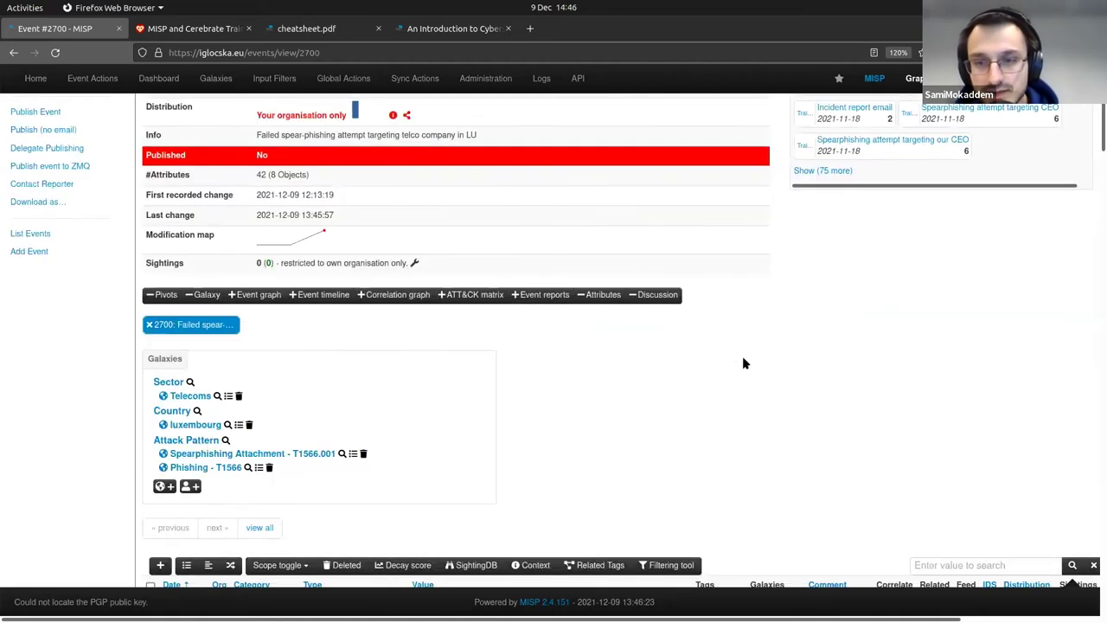
{"action": "scroll", "coordinate": [774, 574], "scroll_direction": "up", "scroll_amount": 1}
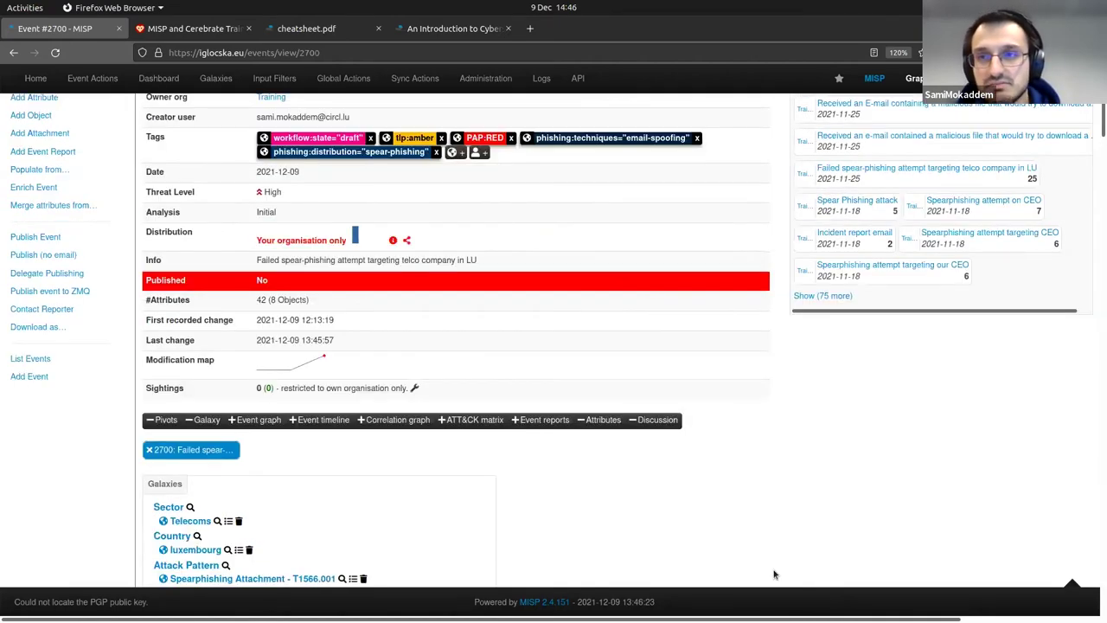
{"action": "scroll", "coordinate": [774, 574], "scroll_direction": "down", "scroll_amount": 5}
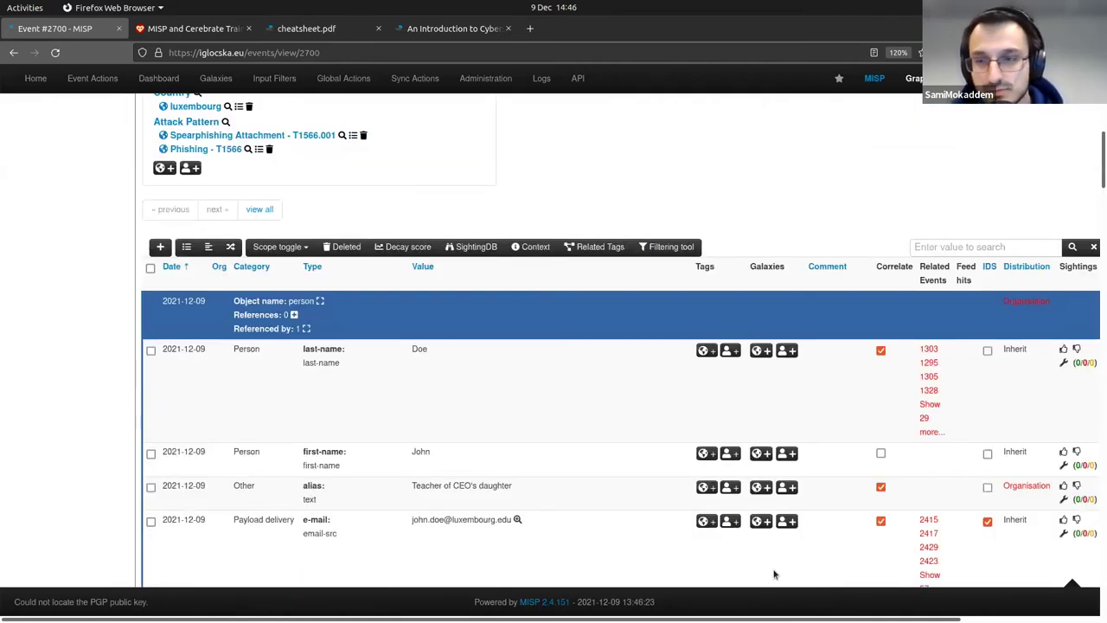
{"action": "scroll", "coordinate": [774, 575], "scroll_direction": "right", "scroll_amount": 3}
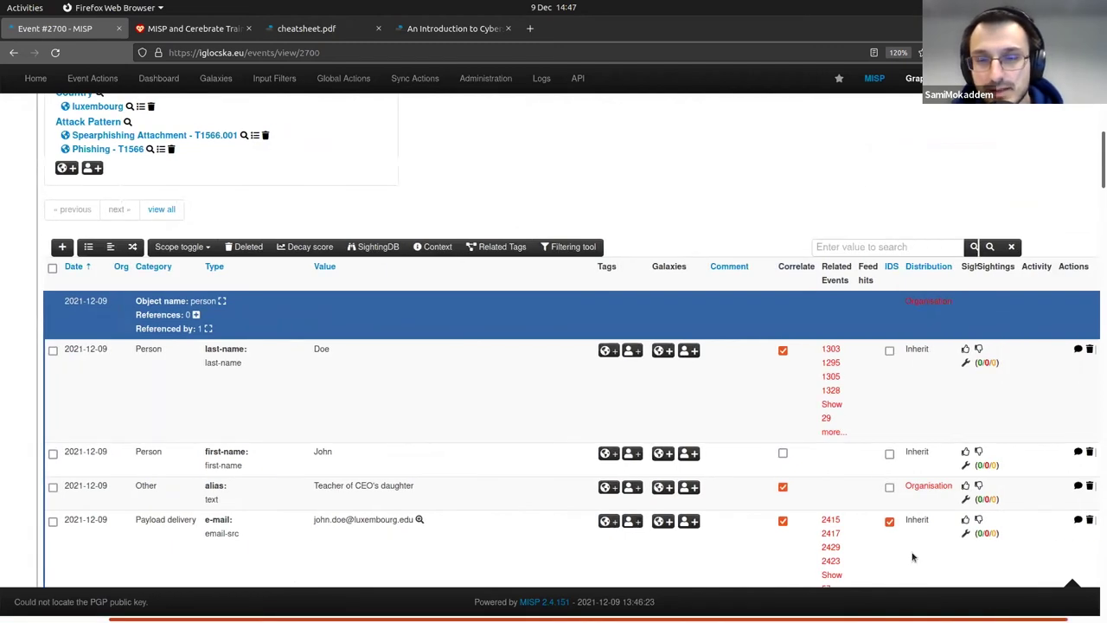
{"action": "scroll", "coordinate": [913, 557], "scroll_direction": "right", "scroll_amount": 1}
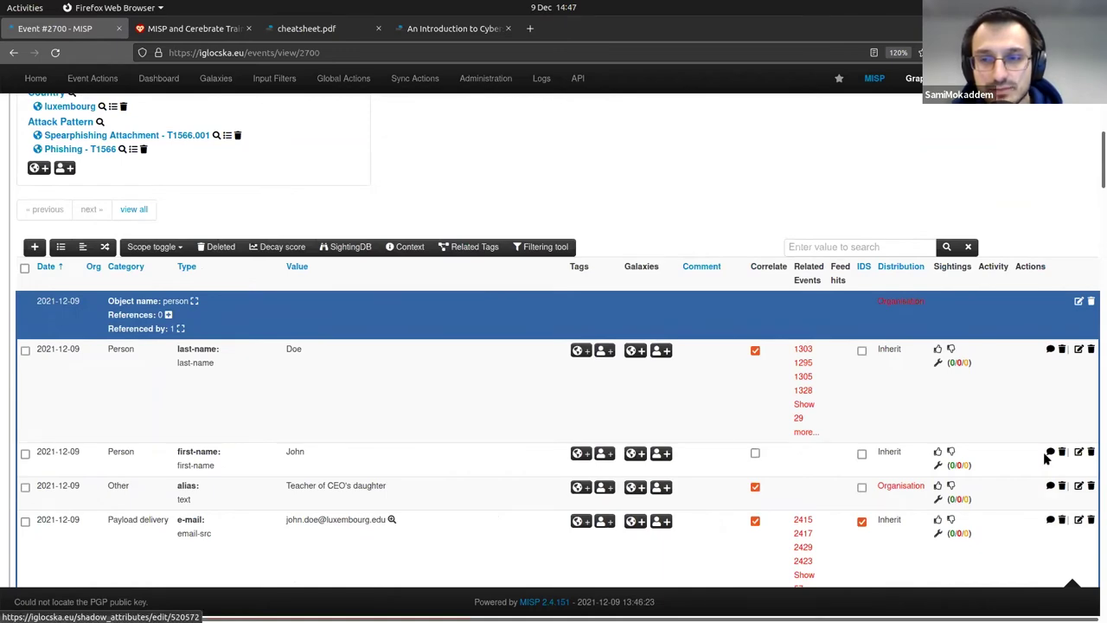
{"action": "scroll", "coordinate": [1044, 459], "scroll_direction": "down", "scroll_amount": 3}
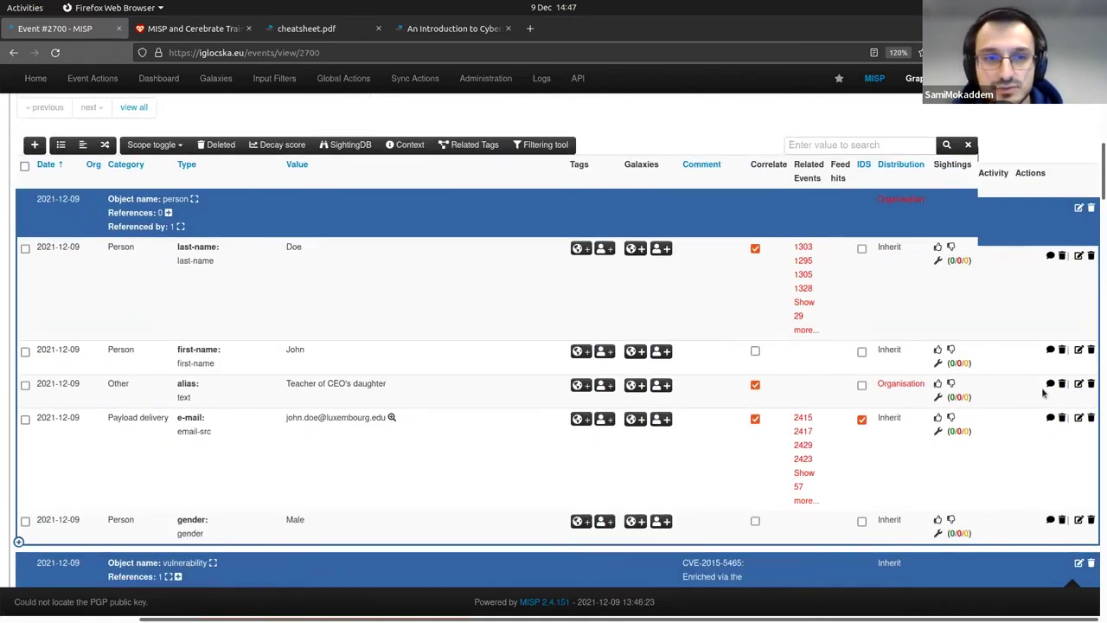
Look through the event's vulnerability, email, url and file objects and their distribution levels, returning to the person object
{"action": "scroll", "coordinate": [1042, 391], "scroll_direction": "down", "scroll_amount": 10}
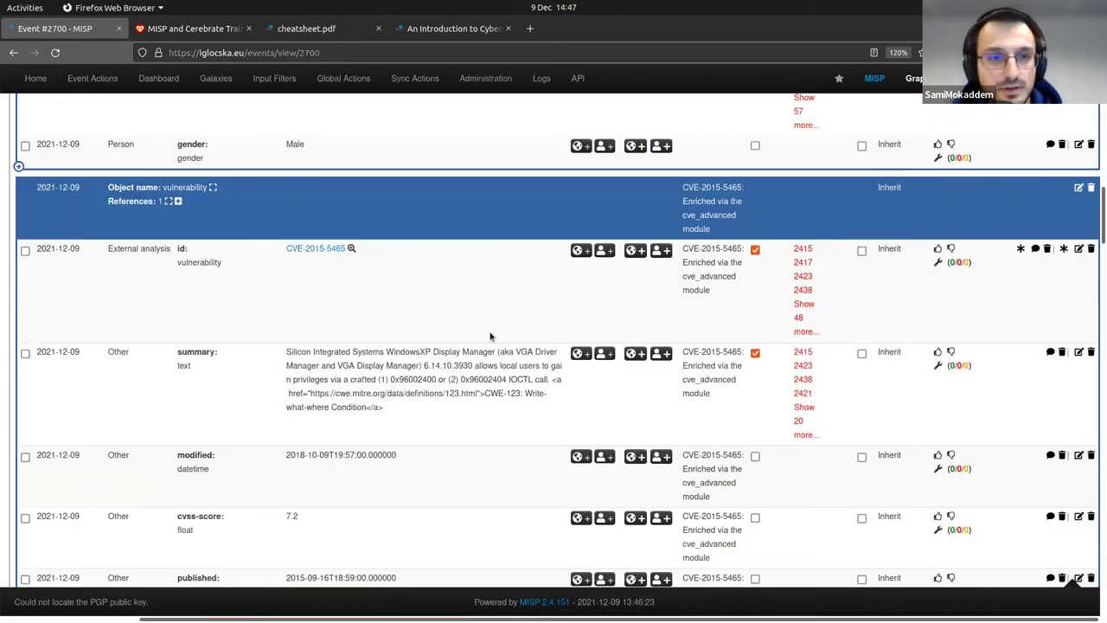
{"action": "scroll", "coordinate": [490, 336], "scroll_direction": "down", "scroll_amount": 15}
{"action": "scroll", "coordinate": [485, 336], "scroll_direction": "down", "scroll_amount": 5}
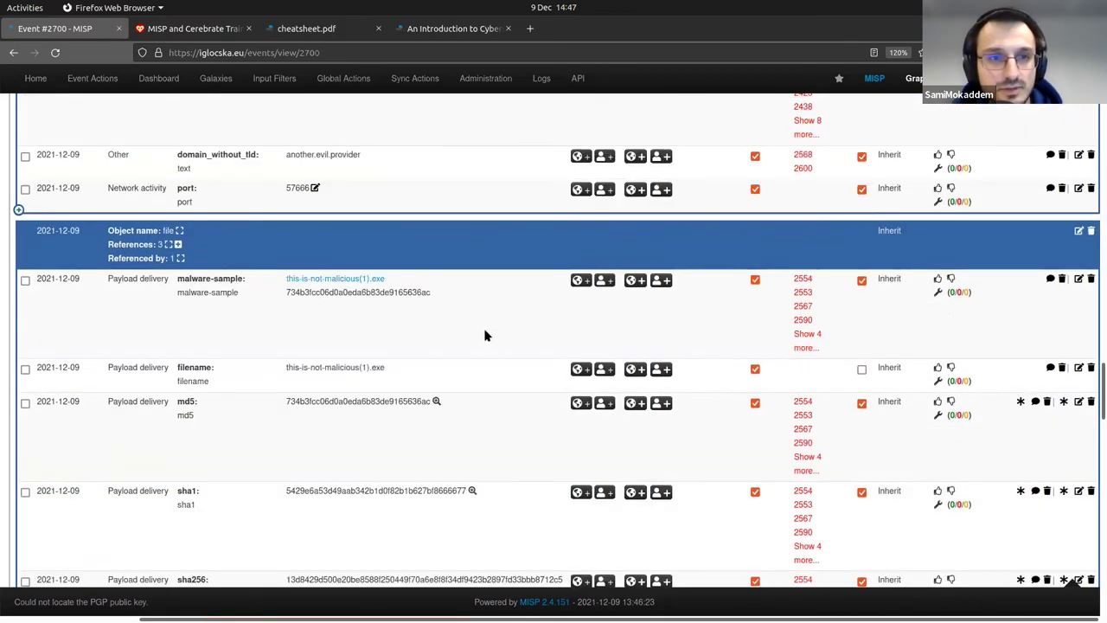
{"action": "scroll", "coordinate": [485, 336], "scroll_direction": "down", "scroll_amount": 2}
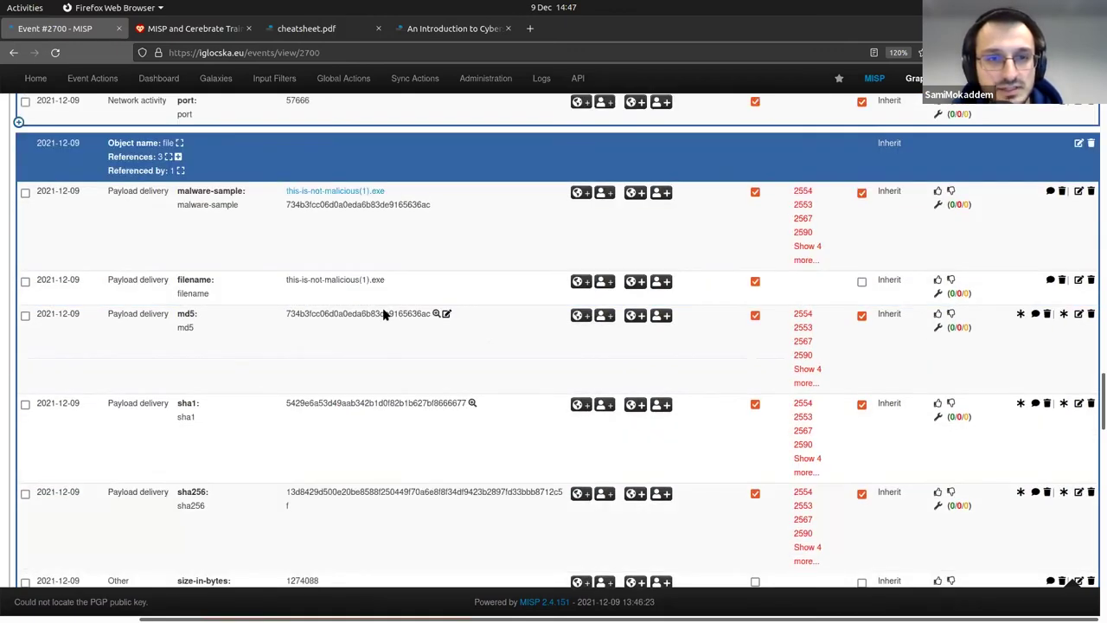
{"action": "scroll", "coordinate": [385, 316], "scroll_direction": "down", "scroll_amount": 16}
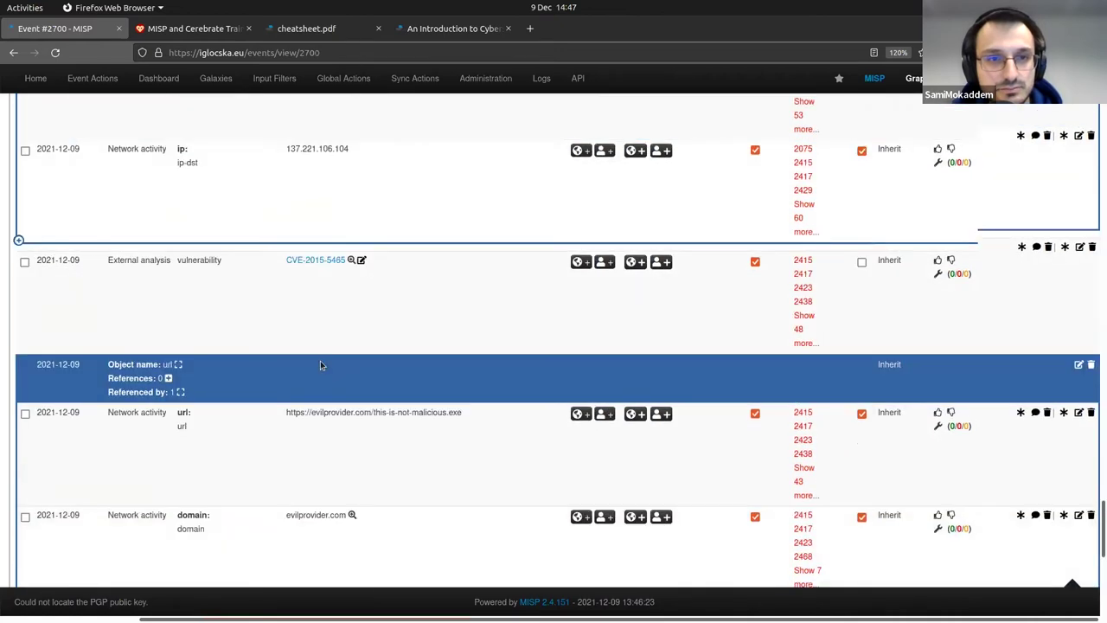
{"action": "scroll", "coordinate": [320, 361], "scroll_direction": "down", "scroll_amount": 9}
{"action": "scroll", "coordinate": [331, 355], "scroll_direction": "up", "scroll_amount": 11}
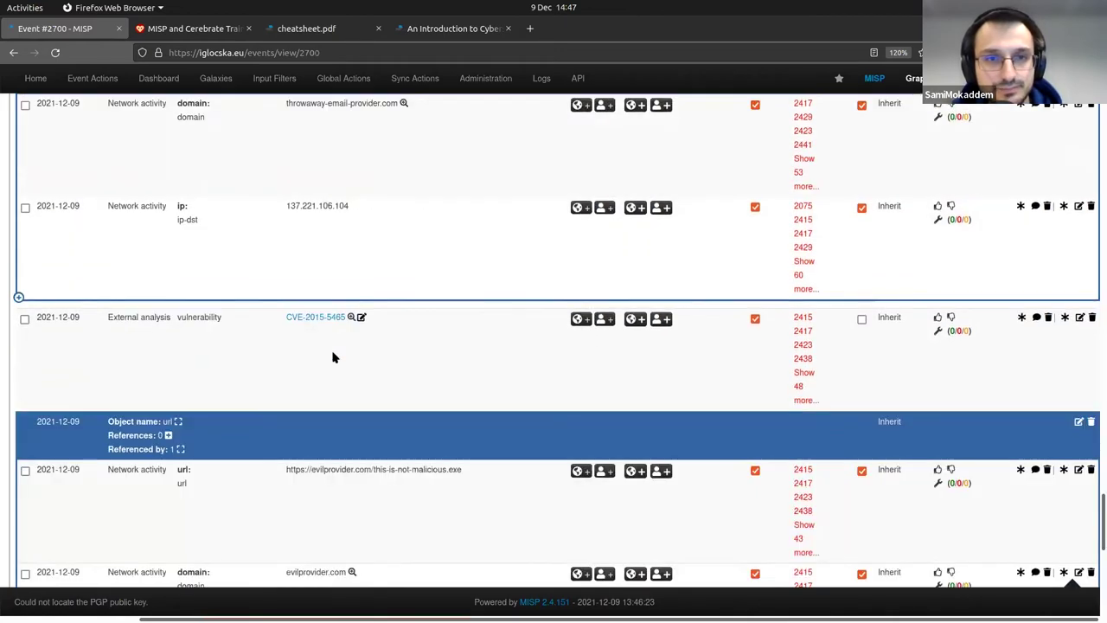
{"action": "scroll", "coordinate": [334, 356], "scroll_direction": "down", "scroll_amount": 12}
{"action": "scroll", "coordinate": [335, 357], "scroll_direction": "up", "scroll_amount": 9}
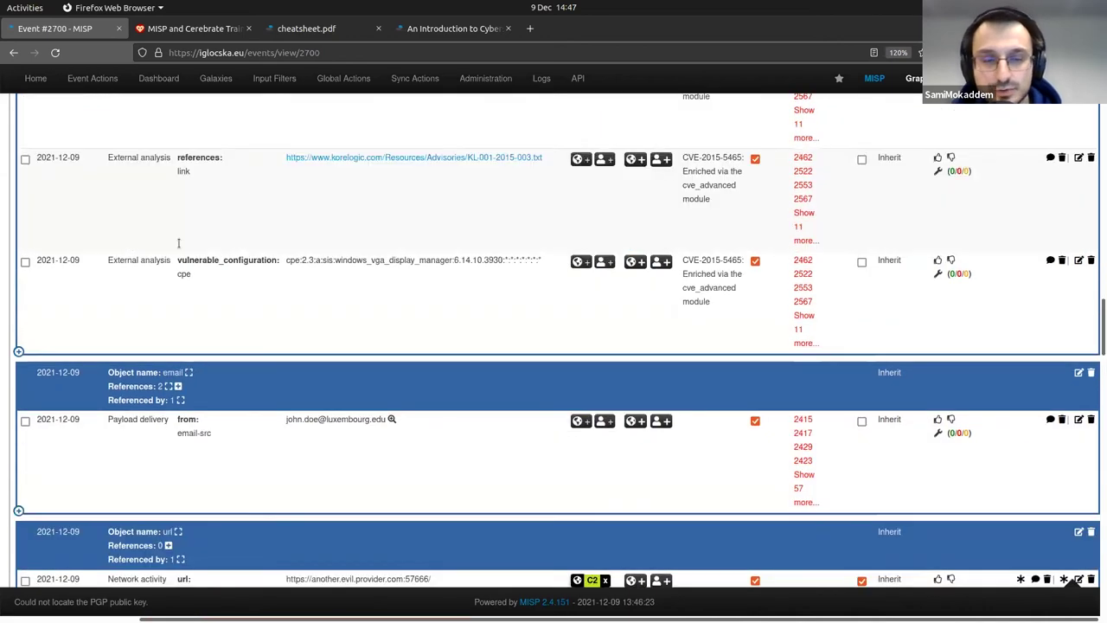
{"action": "scroll", "coordinate": [402, 304], "scroll_direction": "up", "scroll_amount": 12}
{"action": "scroll", "coordinate": [402, 304], "scroll_direction": "up", "scroll_amount": 12}
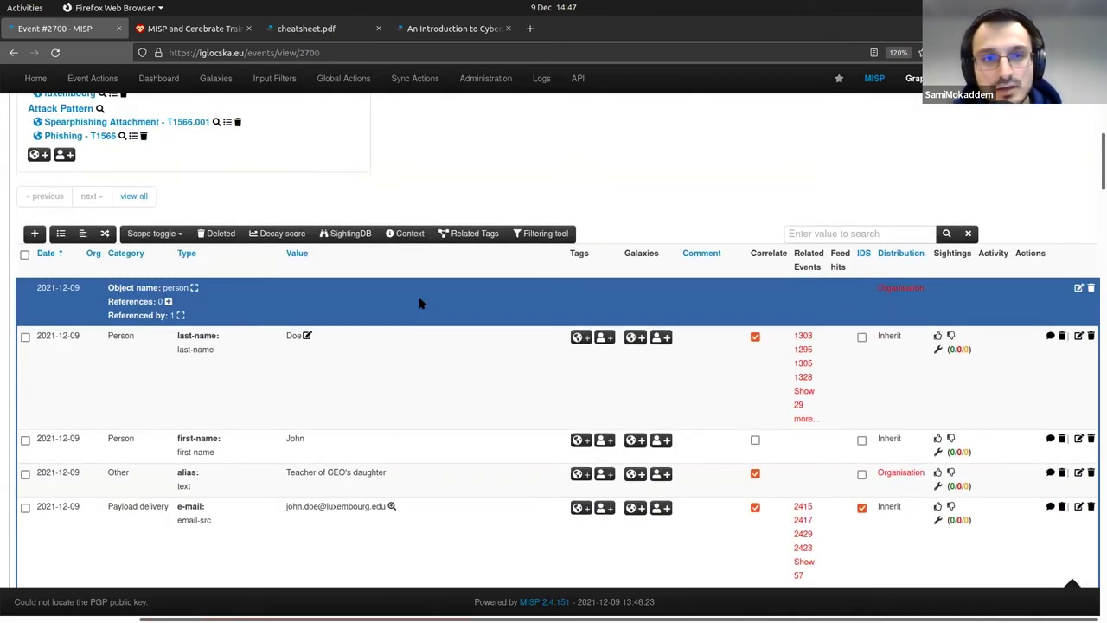
Submit a proposal to change the value of the person object's gender attribute to Female
{"action": "scroll", "coordinate": [420, 302], "scroll_direction": "down", "scroll_amount": 3}
{"action": "scroll", "coordinate": [415, 295], "scroll_direction": "up", "scroll_amount": 2}
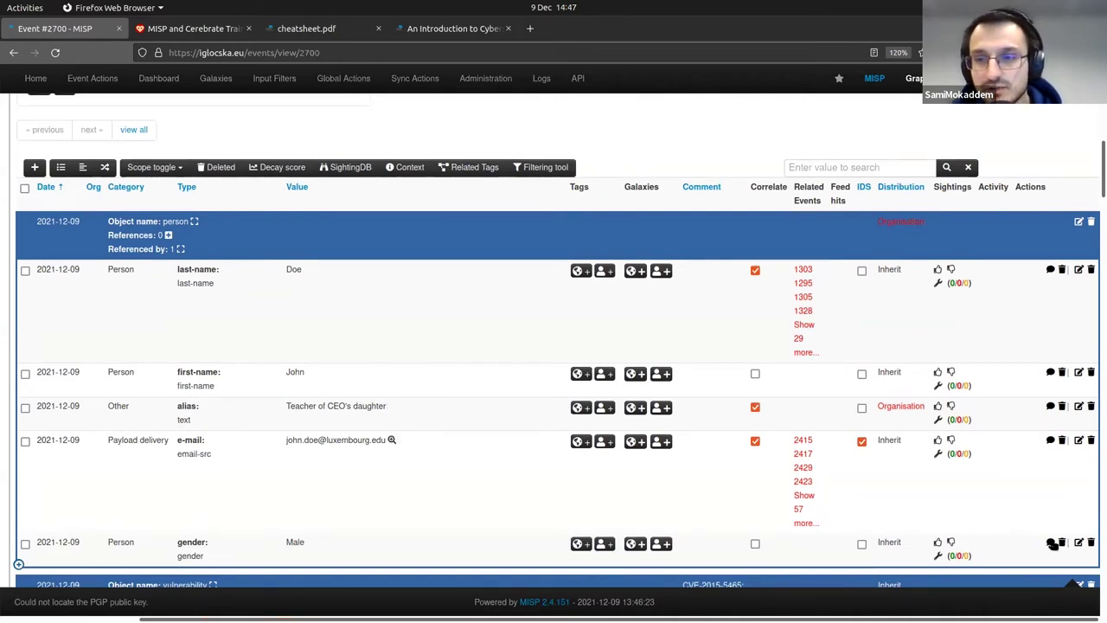
{"action": "left_click", "coordinate": [1051, 543]}
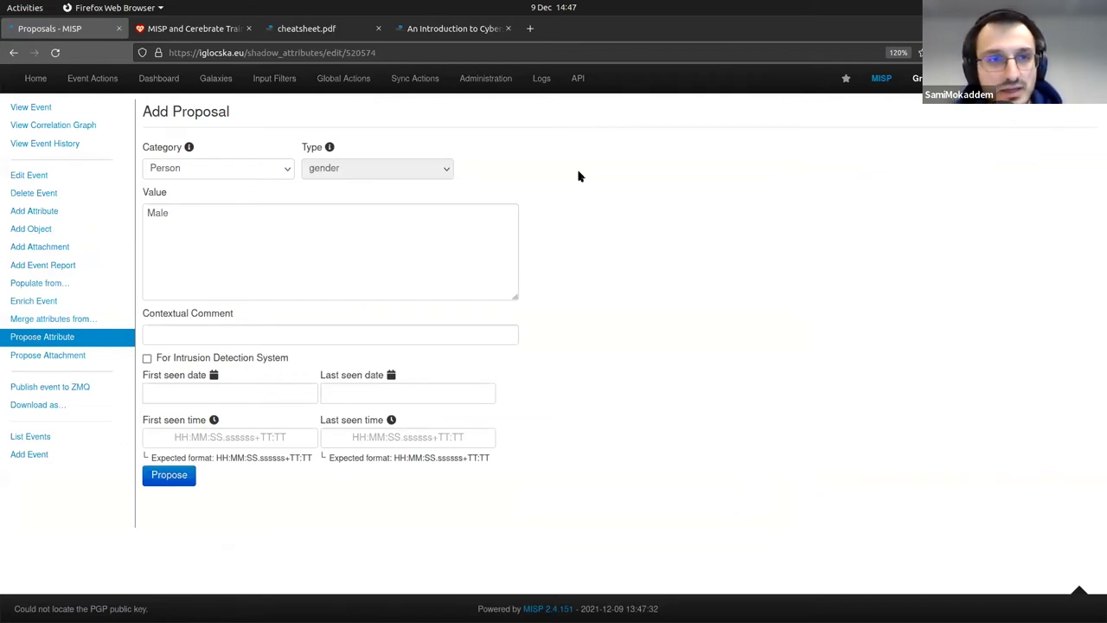
{"action": "left_click", "coordinate": [190, 230]}
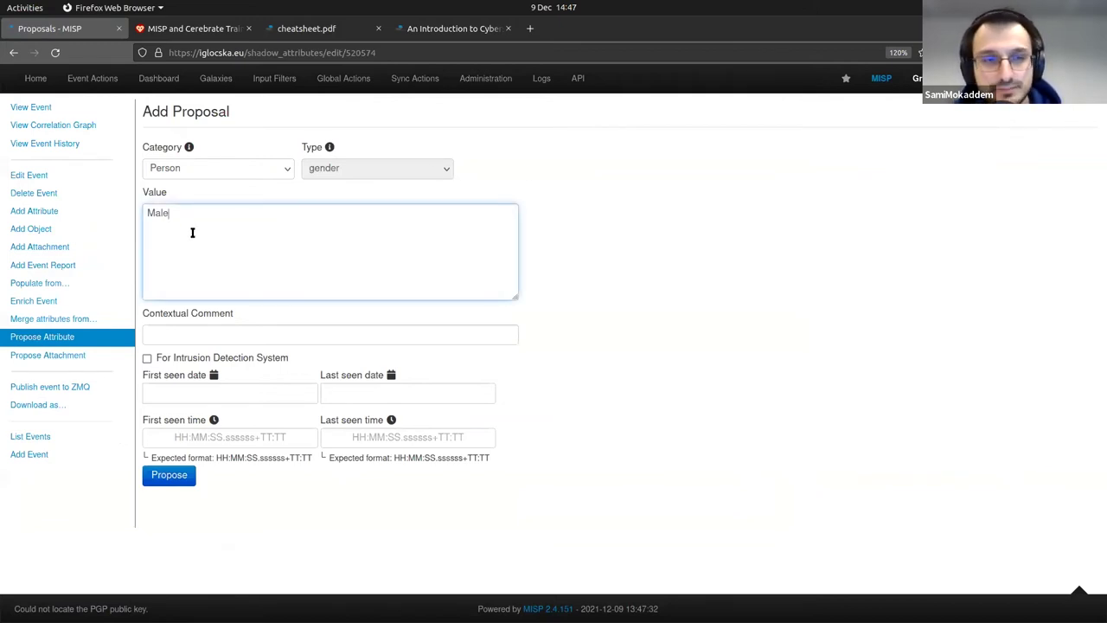
{"action": "key", "text": "BackSpace"}
{"action": "key", "text": "BackSpace"}
{"action": "key", "text": "BackSpace"}
{"action": "key", "text": "BackSpace"}
{"action": "type", "text": "Femail"}
{"action": "key", "text": "BackSpace"}
{"action": "key", "text": "BackSpace"}
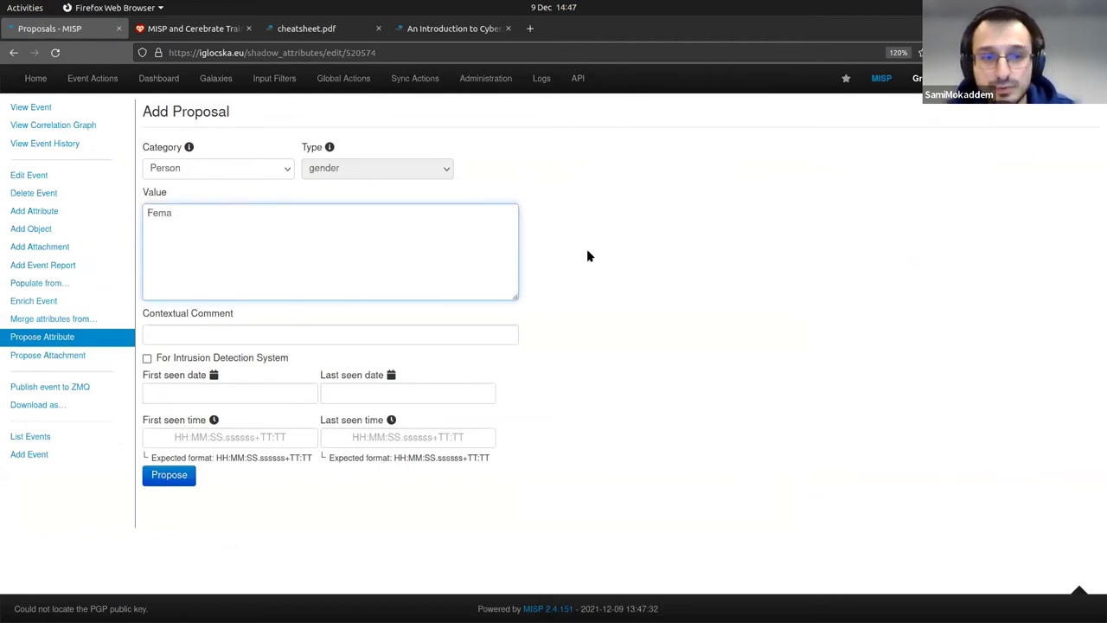
{"action": "type", "text": "le"}
{"action": "key", "text": "ctrl+Return"}
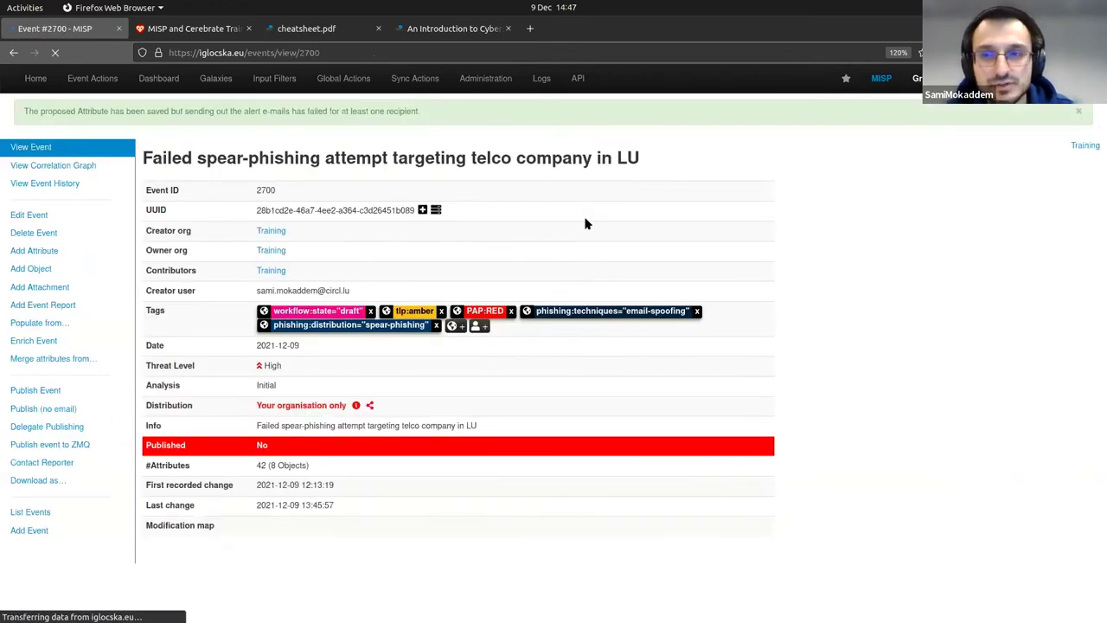
Examine the pending gender proposal in the person object, the proposal form for that attribute, and the event's general details
{"action": "scroll", "coordinate": [177, 441], "scroll_direction": "down", "scroll_amount": 10}
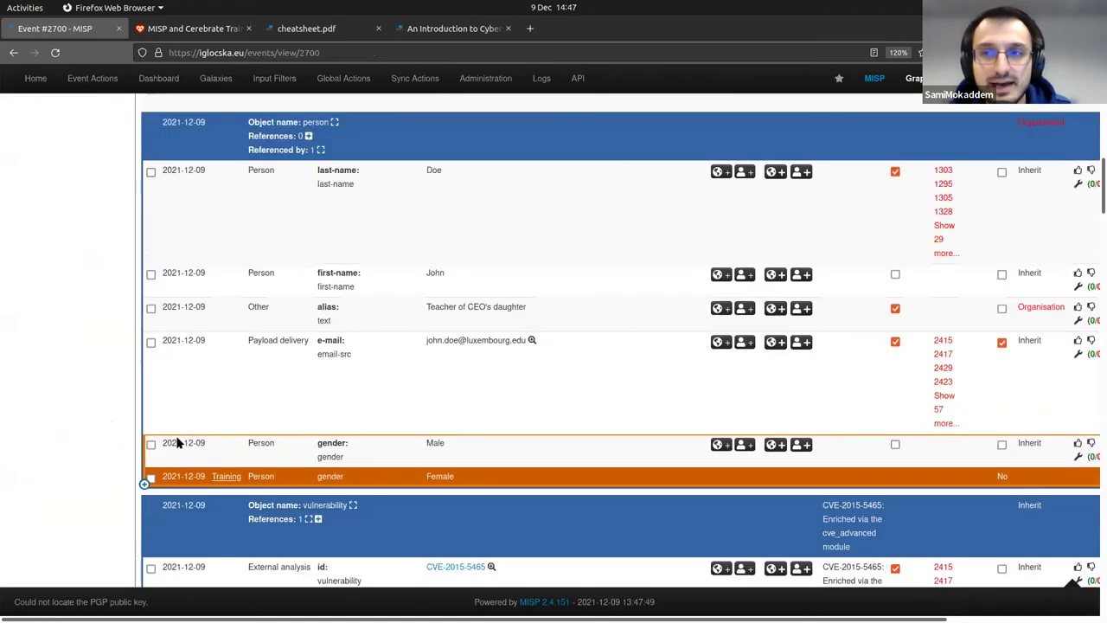
{"action": "scroll", "coordinate": [484, 462], "scroll_direction": "right", "scroll_amount": 2}
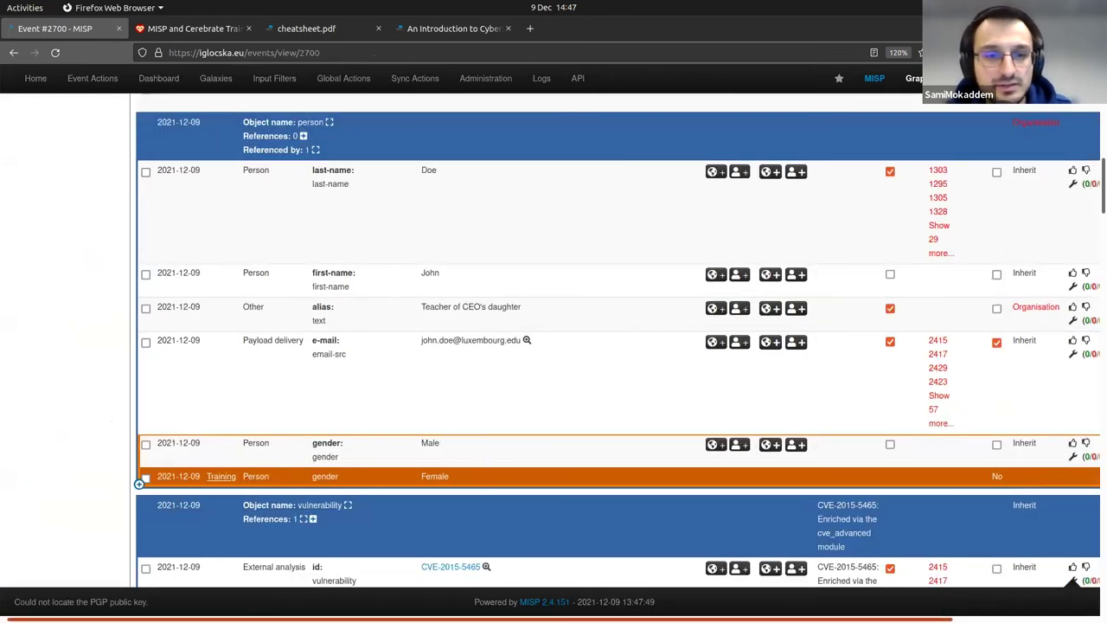
{"action": "scroll", "coordinate": [658, 482], "scroll_direction": "right", "scroll_amount": 1}
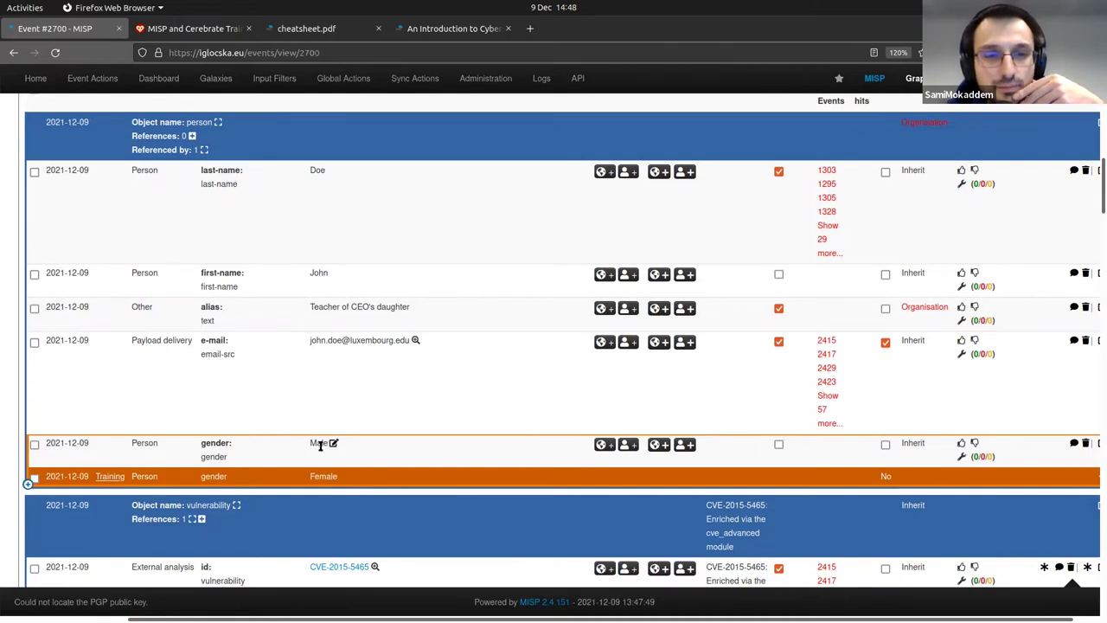
{"action": "left_click", "coordinate": [1073, 443]}
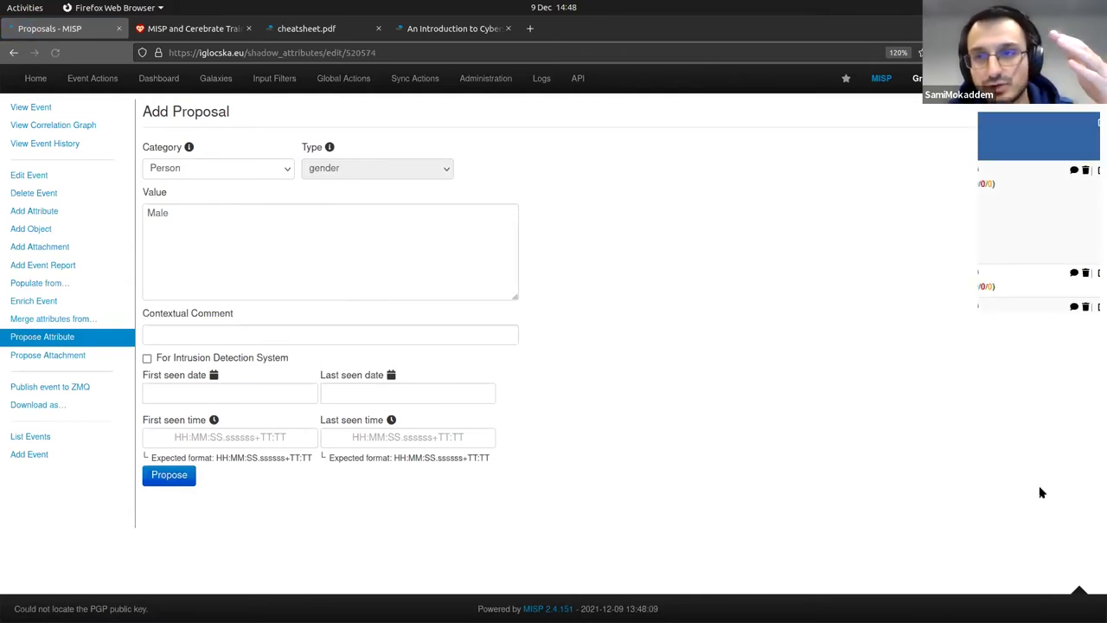
{"action": "key", "text": "alt+Left"}
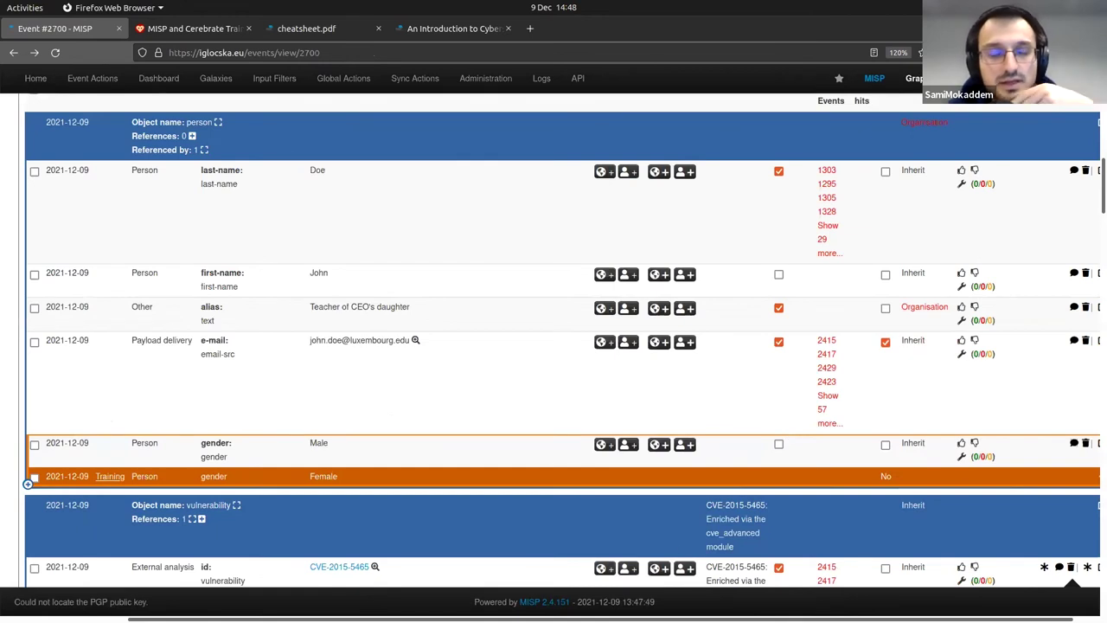
{"action": "scroll", "coordinate": [613, 387], "scroll_direction": "left", "scroll_amount": 1}
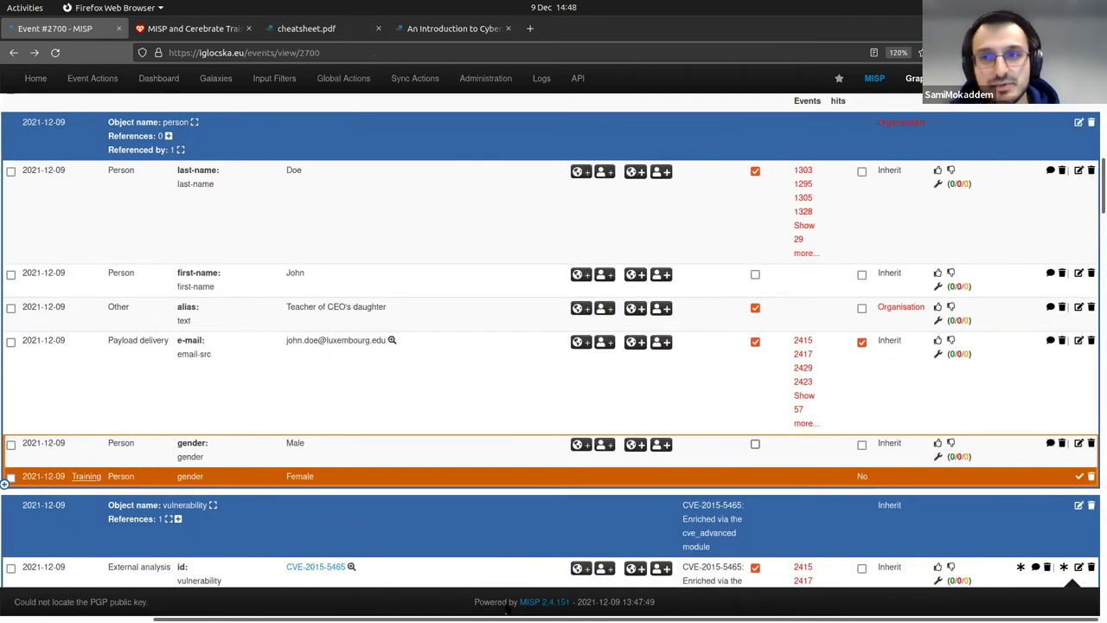
{"action": "scroll", "coordinate": [612, 386], "scroll_direction": "left", "scroll_amount": 5}
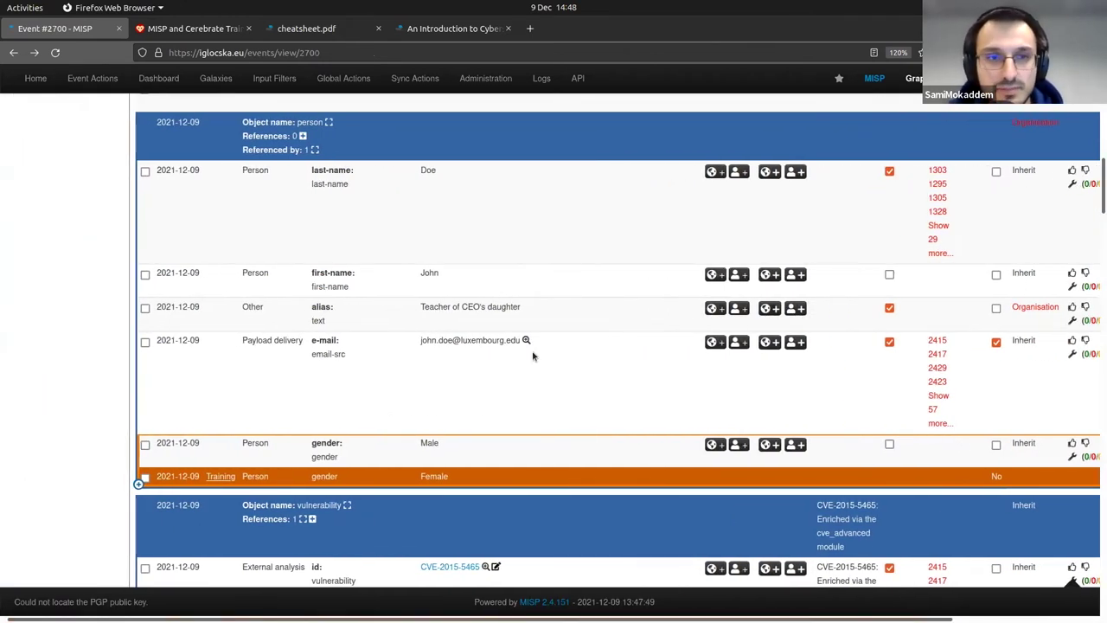
{"action": "scroll", "coordinate": [604, 362], "scroll_direction": "up", "scroll_amount": 5}
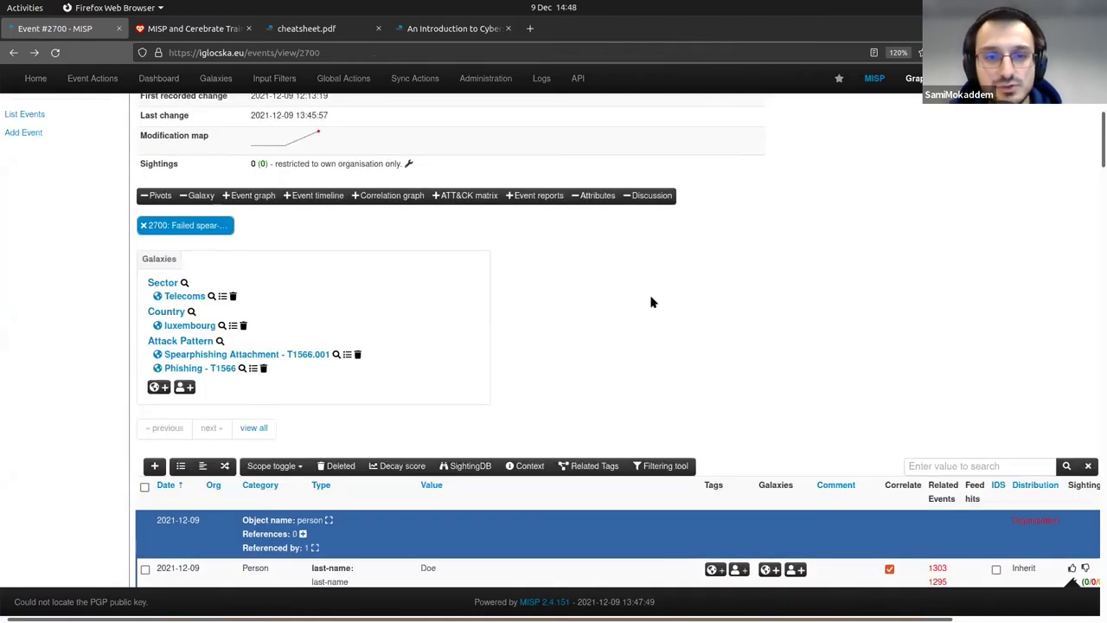
{"action": "scroll", "coordinate": [653, 302], "scroll_direction": "up", "scroll_amount": 4}
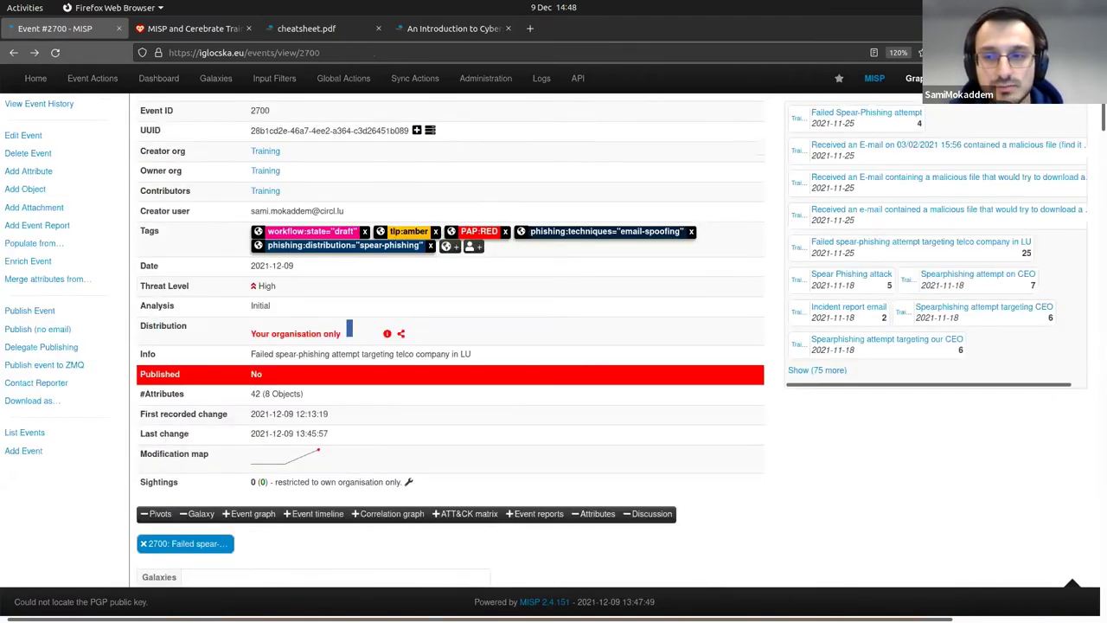
Accept the pending Female proposal for the person object's gender attribute
{"action": "scroll", "coordinate": [984, 396], "scroll_direction": "down", "scroll_amount": 10}
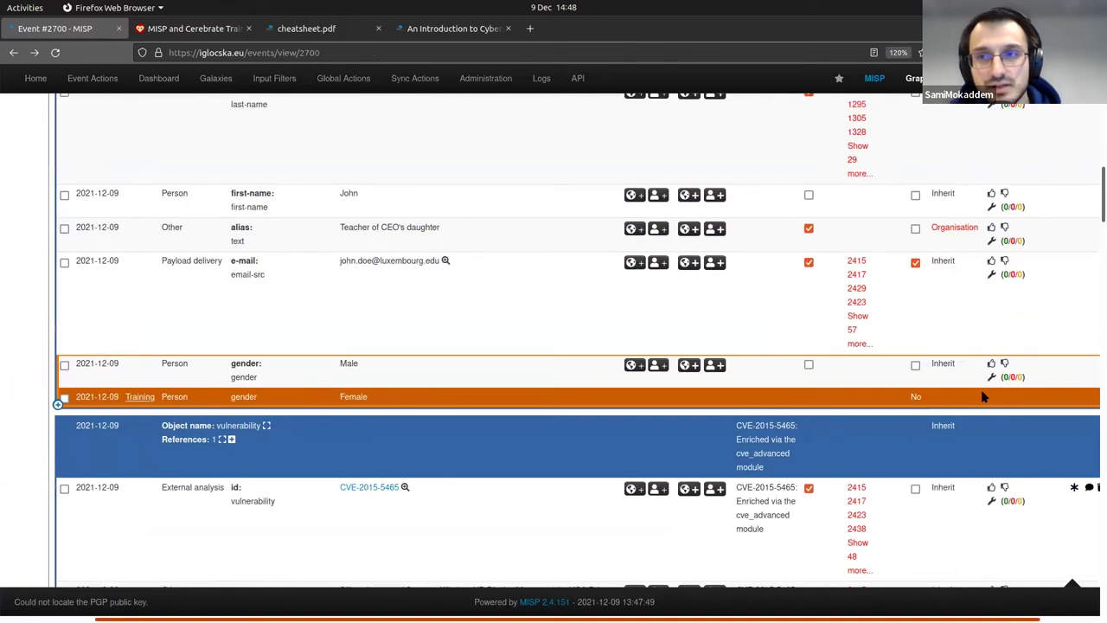
{"action": "scroll", "coordinate": [983, 396], "scroll_direction": "right", "scroll_amount": 2}
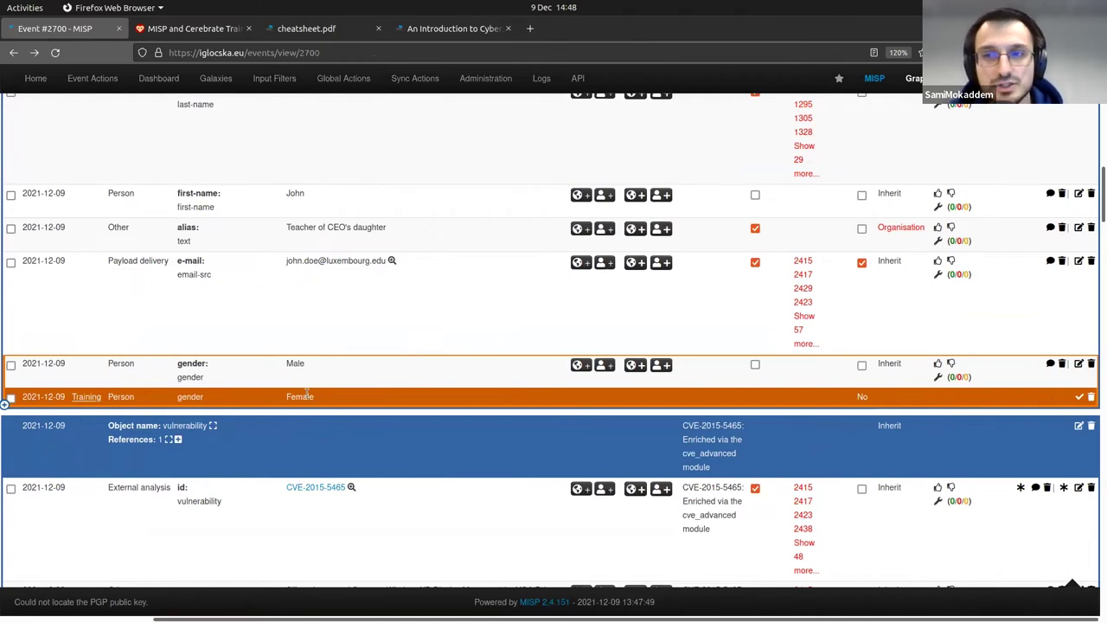
{"action": "left_click", "coordinate": [1079, 396]}
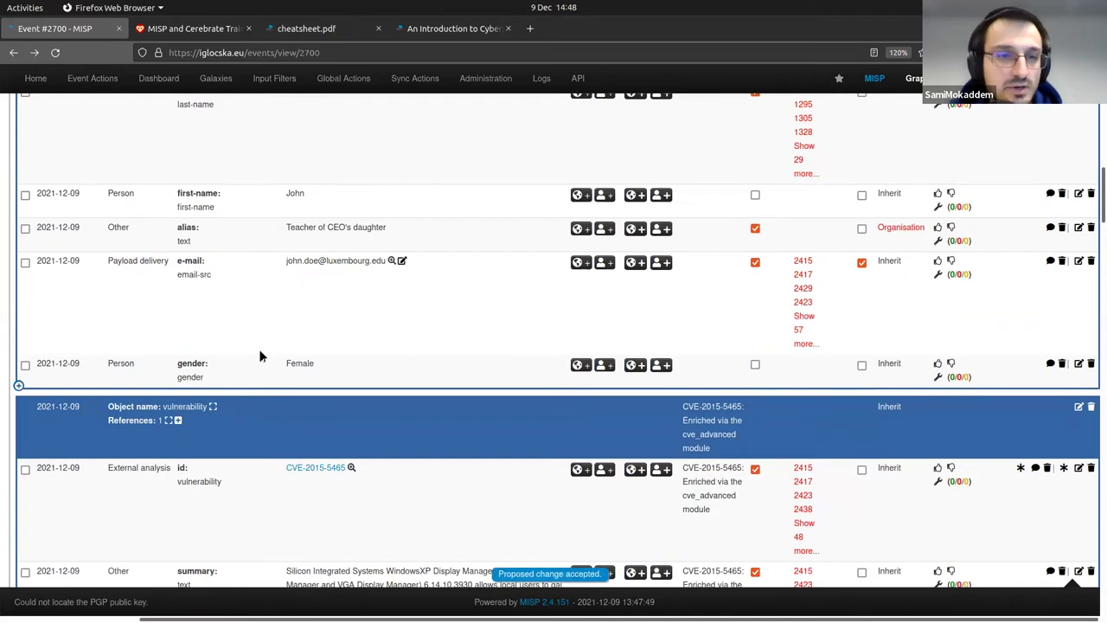
Check the person object's gender attribute and review the event's general information and available event actions
{"action": "scroll", "coordinate": [346, 453], "scroll_direction": "up", "scroll_amount": 4}
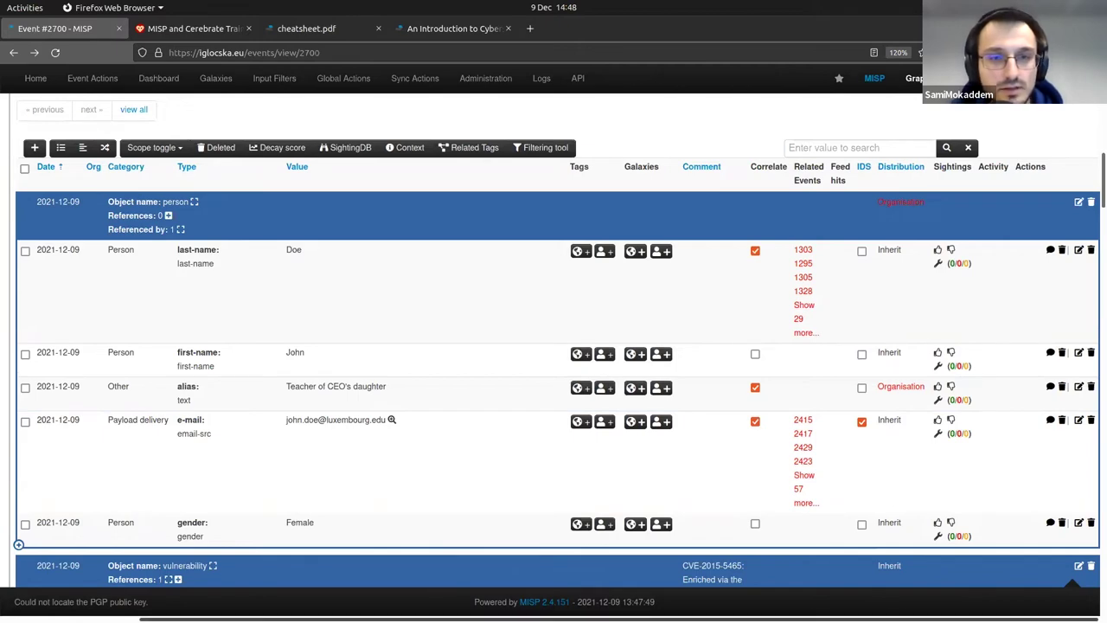
{"action": "scroll", "coordinate": [321, 593], "scroll_direction": "left", "scroll_amount": 3}
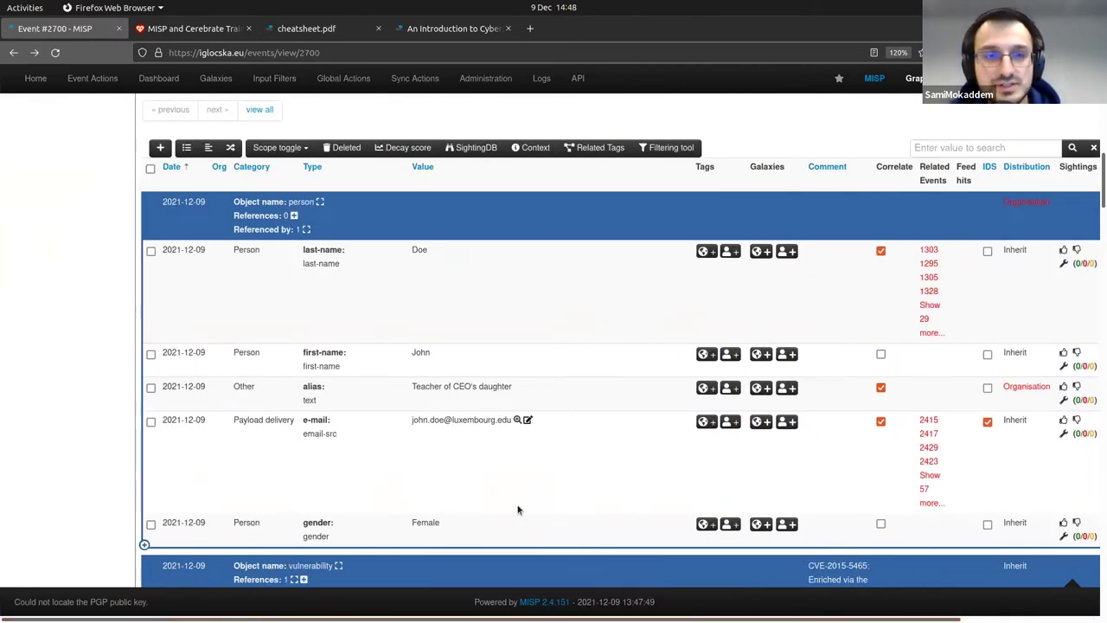
{"action": "scroll", "coordinate": [519, 510], "scroll_direction": "down", "scroll_amount": 1}
{"action": "scroll", "coordinate": [424, 363], "scroll_direction": "down", "scroll_amount": 5}
{"action": "scroll", "coordinate": [425, 383], "scroll_direction": "up", "scroll_amount": 1}
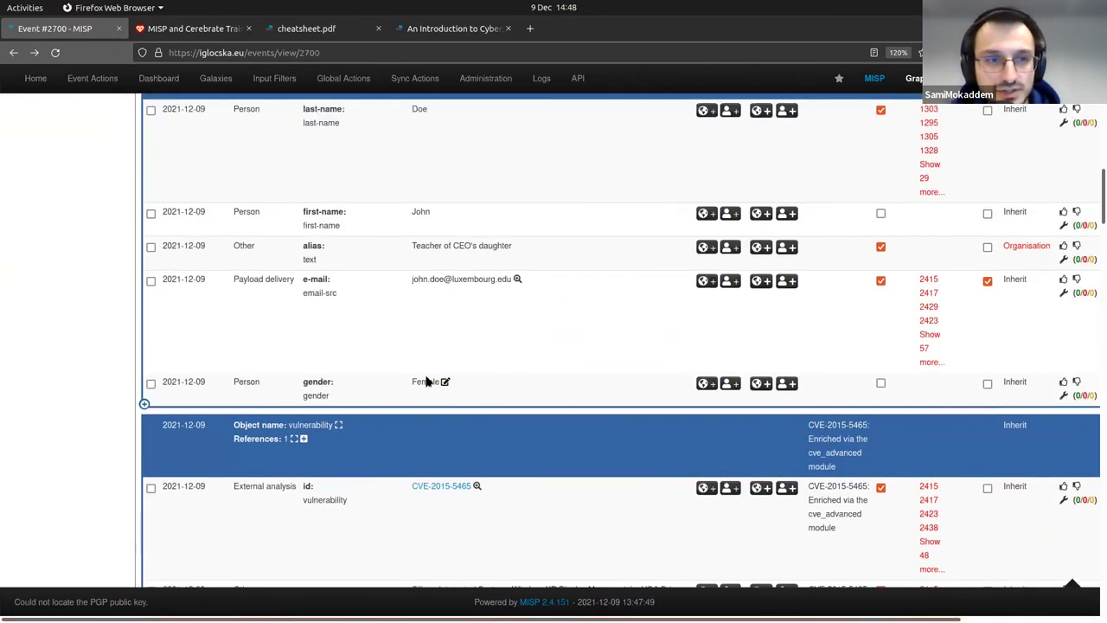
{"action": "scroll", "coordinate": [425, 383], "scroll_direction": "up", "scroll_amount": 5}
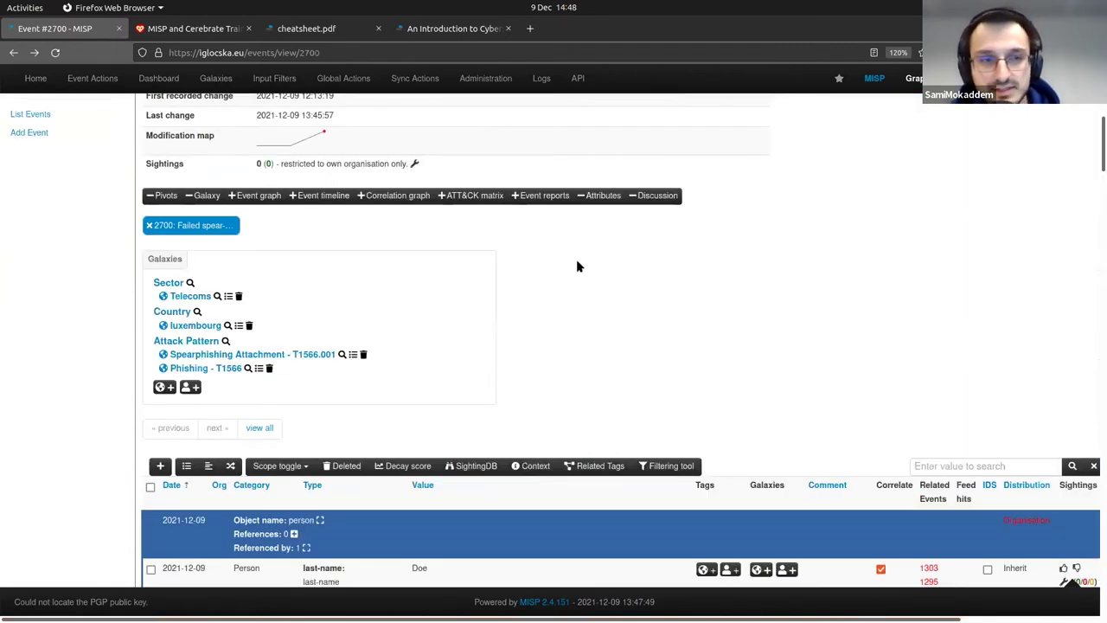
{"action": "scroll", "coordinate": [588, 262], "scroll_direction": "up", "scroll_amount": 5}
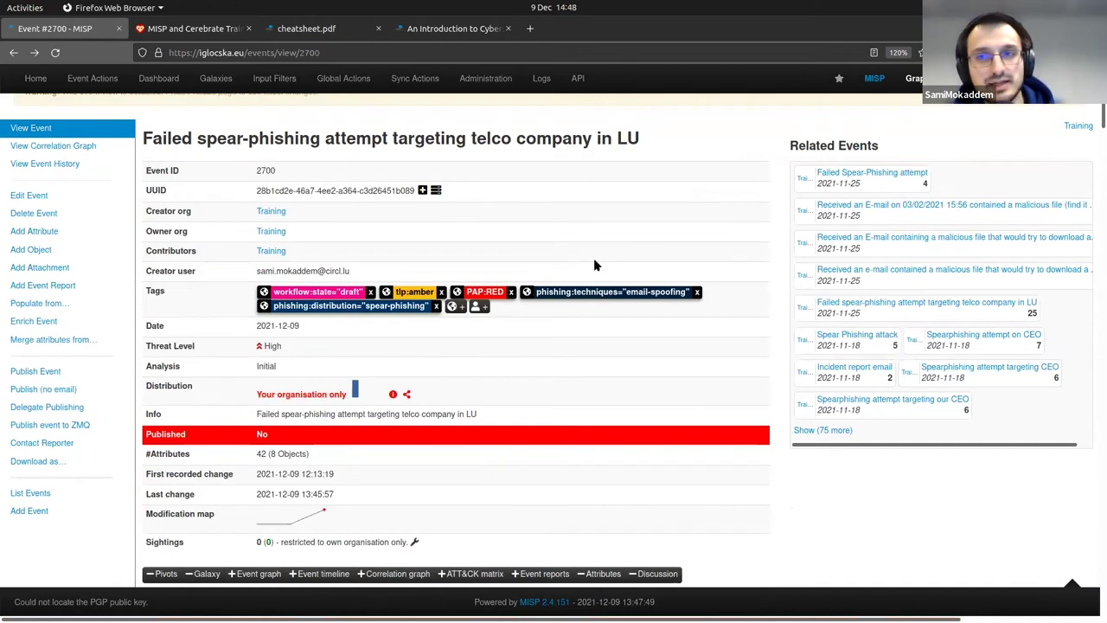
Fill in a publishing delegation request for the event with target organisation CIRCL and desired distribution This community only
{"action": "scroll", "coordinate": [593, 258], "scroll_direction": "down", "scroll_amount": 1}
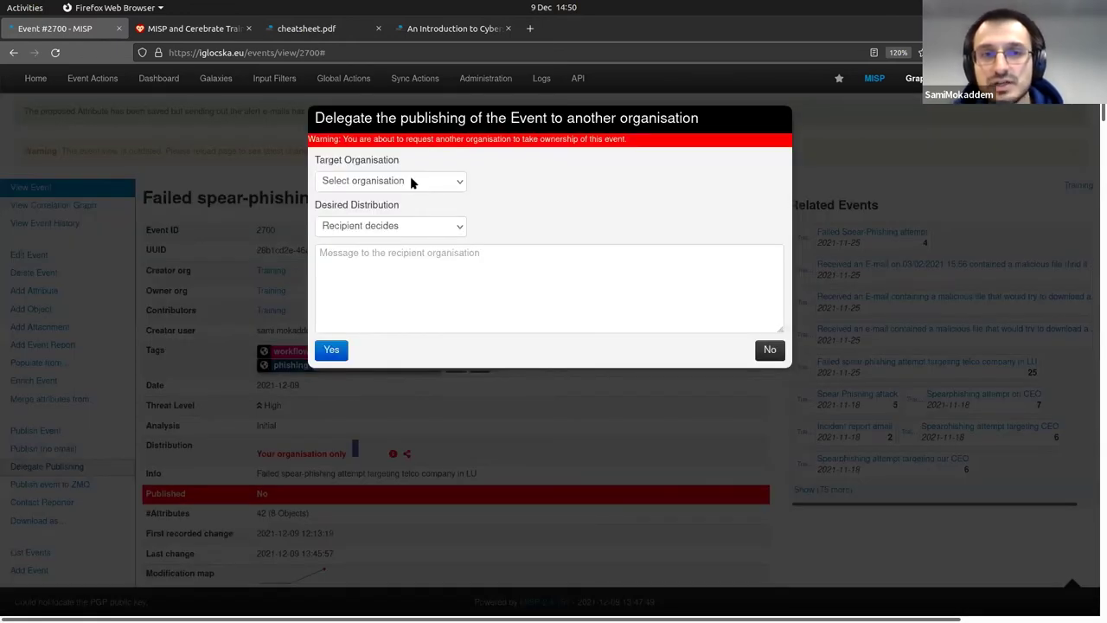
{"action": "left_click", "coordinate": [412, 183]}
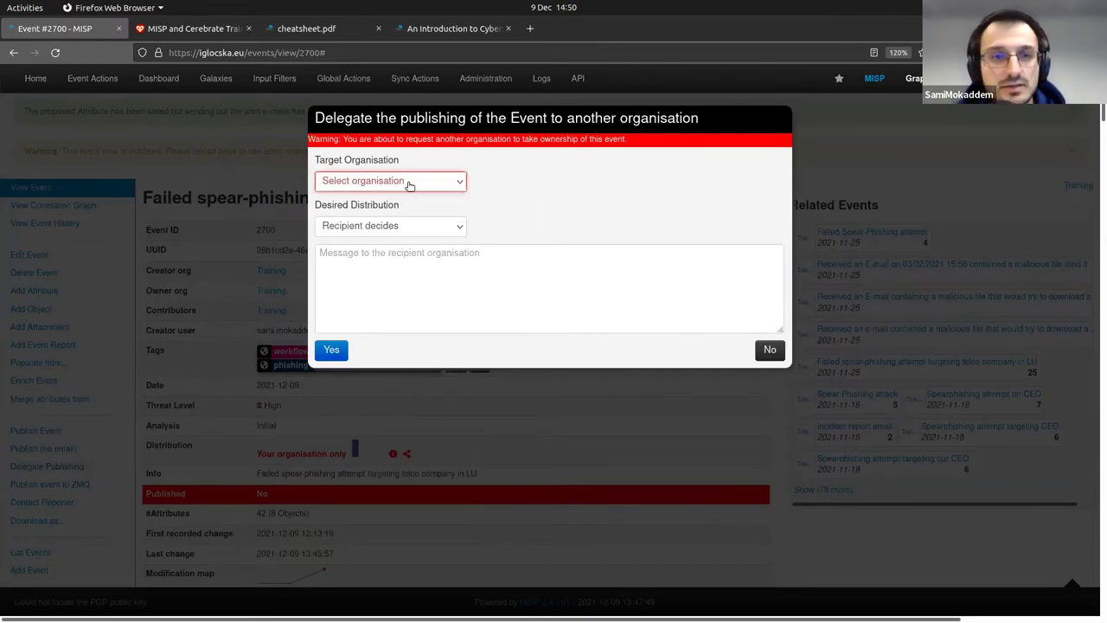
{"action": "left_click", "coordinate": [410, 182]}
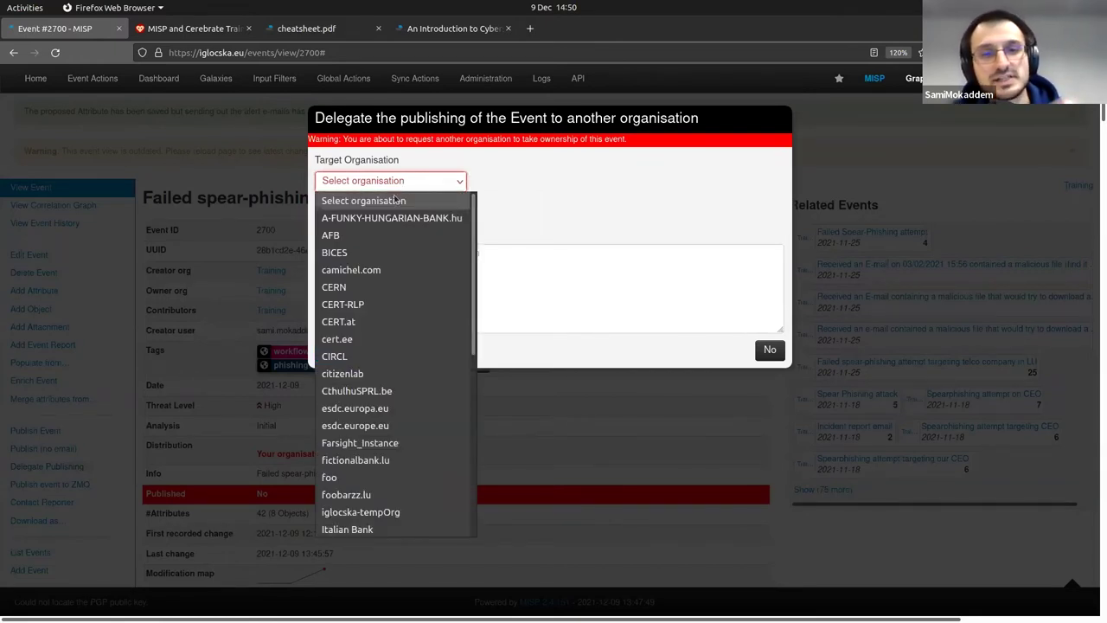
{"action": "left_click", "coordinate": [358, 358]}
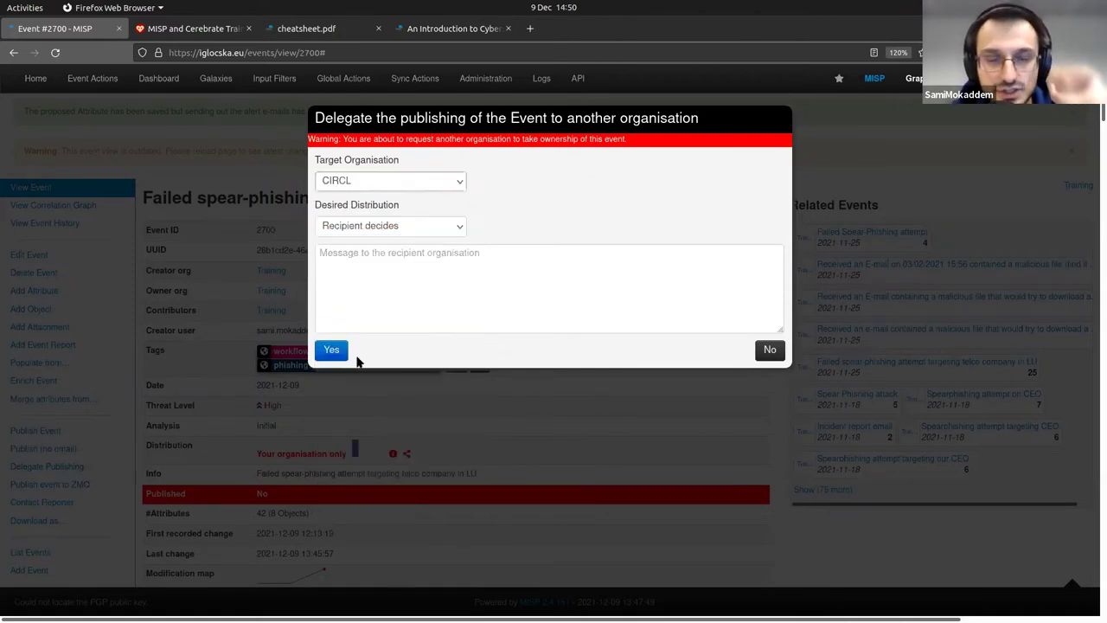
{"action": "left_click", "coordinate": [388, 226]}
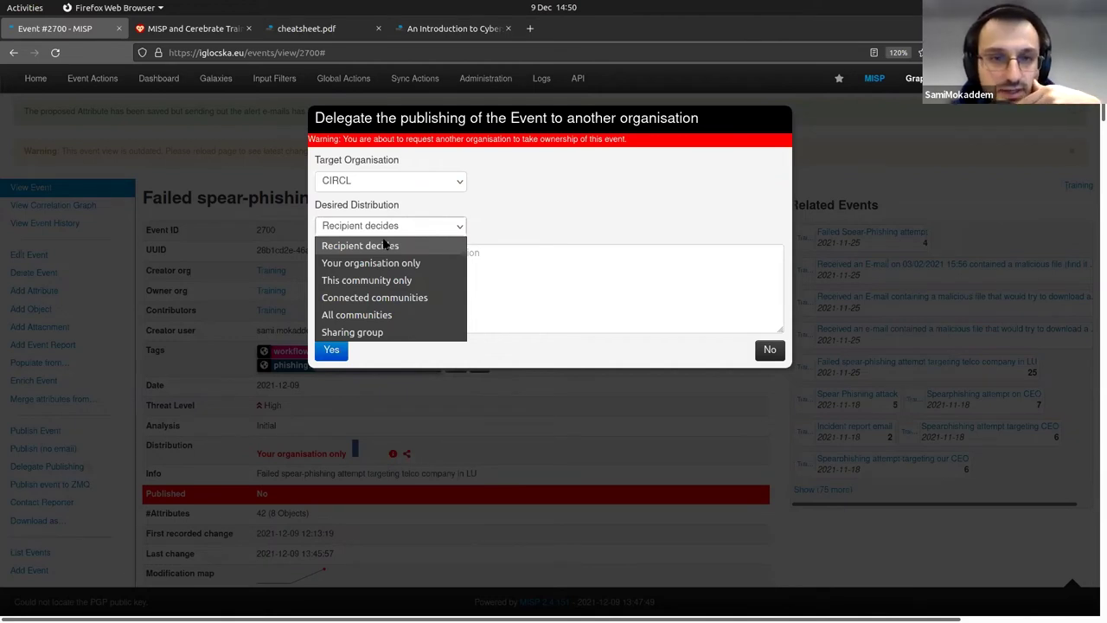
{"action": "left_click", "coordinate": [361, 280]}
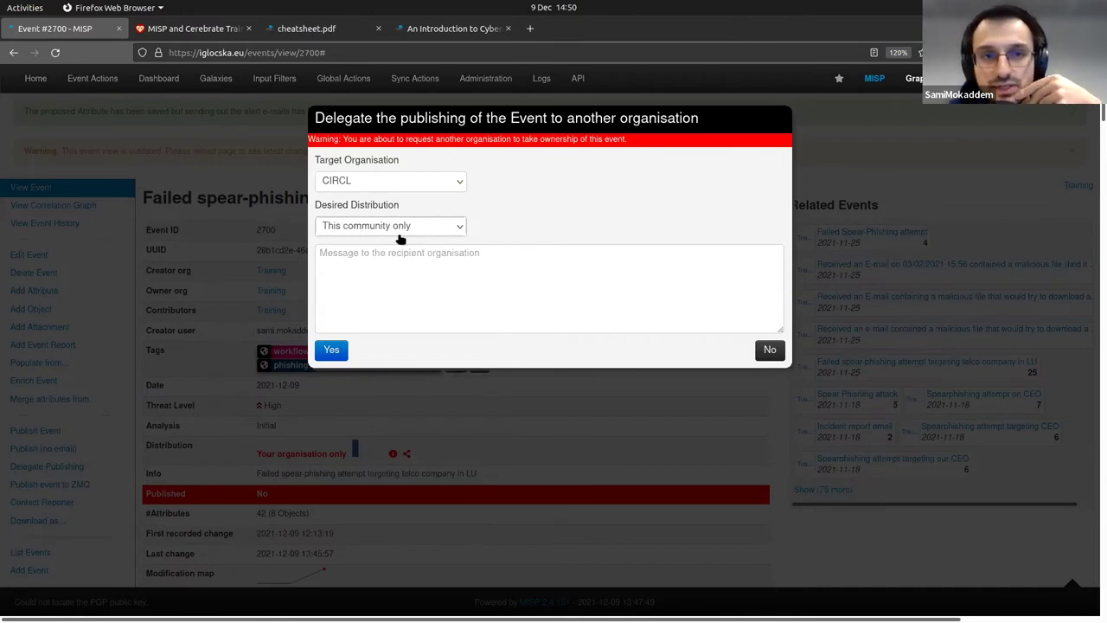
Add the message "Hi CIRCL, please accept this delegation" to the delegation request and submit it
{"action": "left_click", "coordinate": [441, 268]}
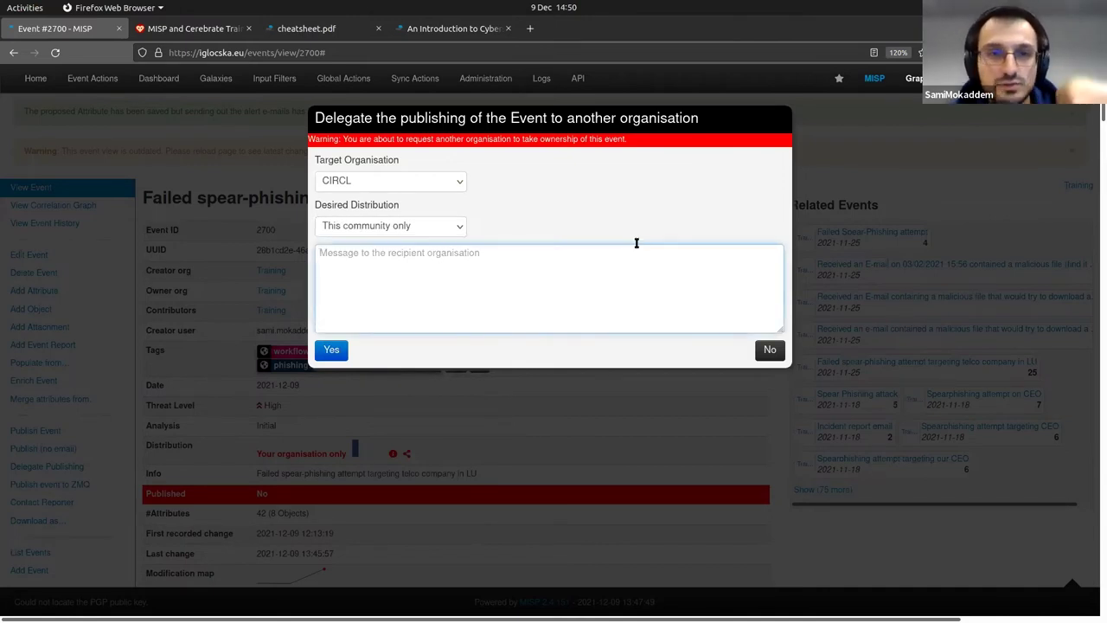
{"action": "type", "text": "Hi CIRCL, "}
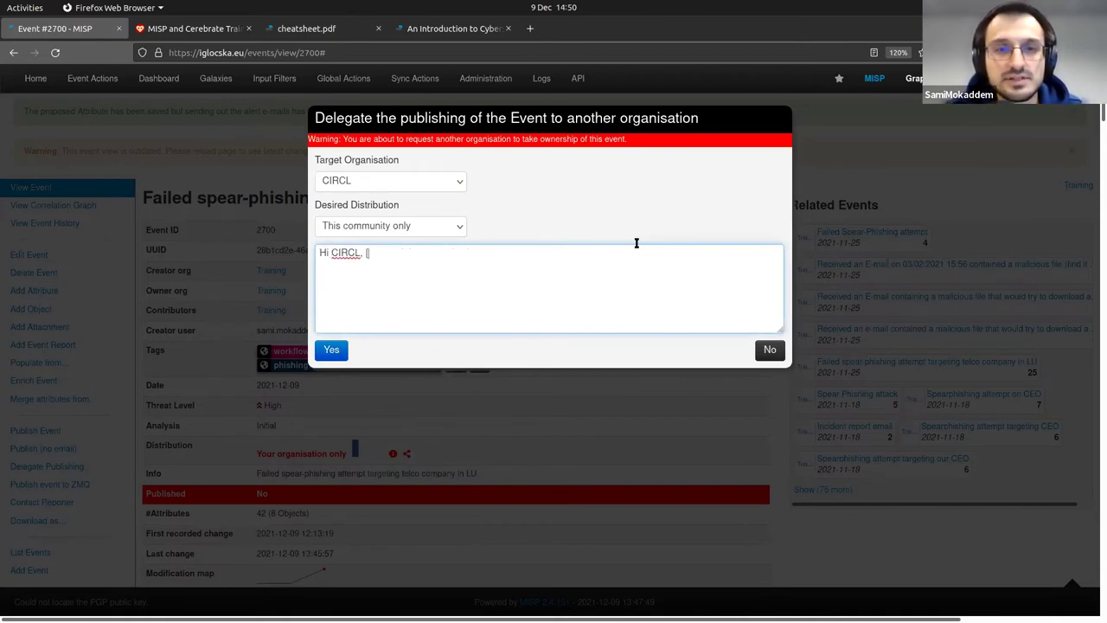
{"action": "type", "text": "please accept th"}
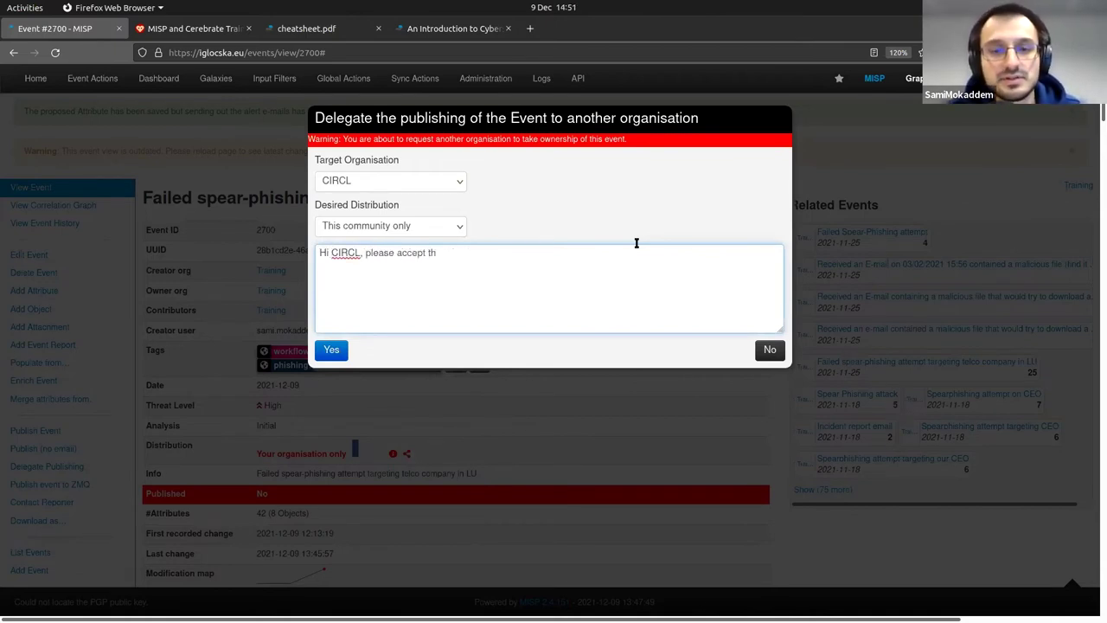
{"action": "type", "text": "is delegation"}
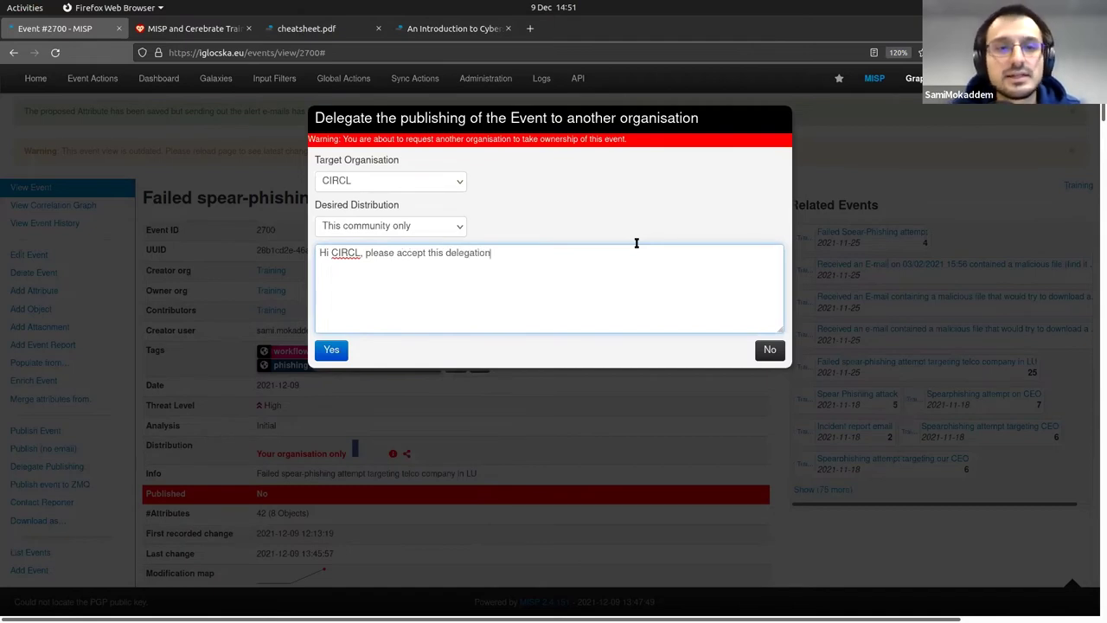
{"action": "left_click", "coordinate": [332, 350]}
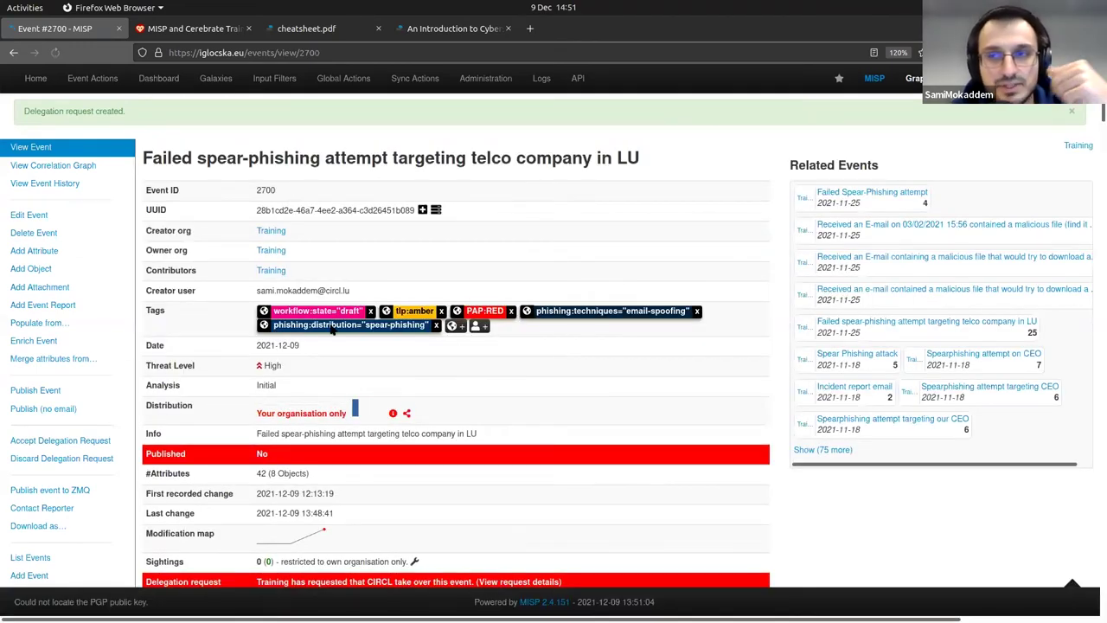
View the details of the delegation request to CIRCL and discard the request
{"action": "scroll", "coordinate": [346, 329], "scroll_direction": "down", "scroll_amount": 3}
{"action": "scroll", "coordinate": [378, 318], "scroll_direction": "up", "scroll_amount": 1}
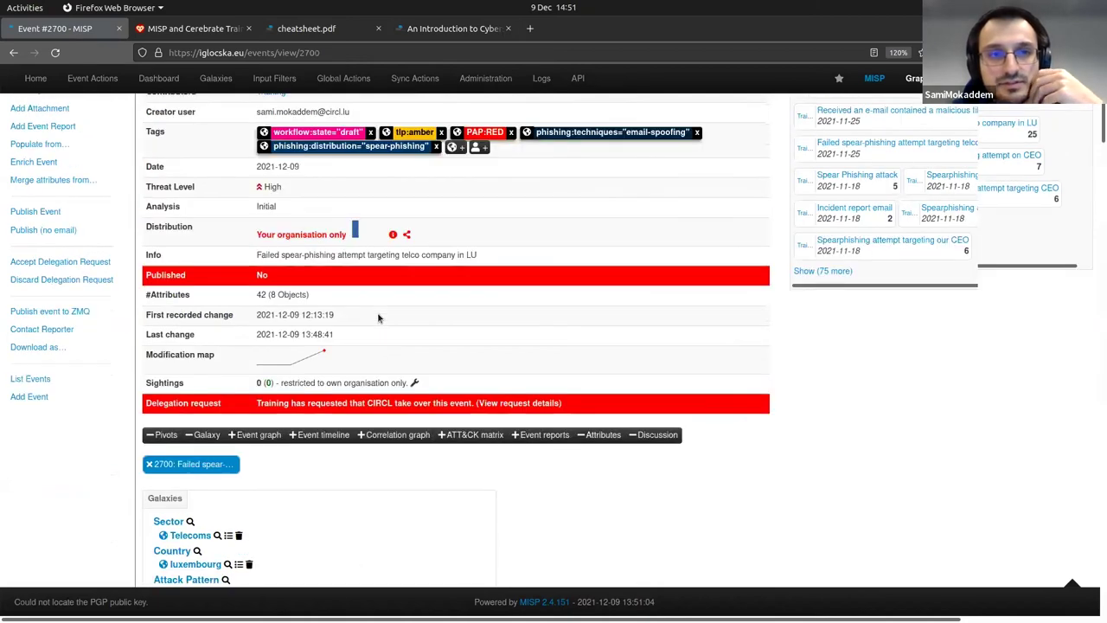
{"action": "scroll", "coordinate": [271, 468], "scroll_direction": "up", "scroll_amount": 1}
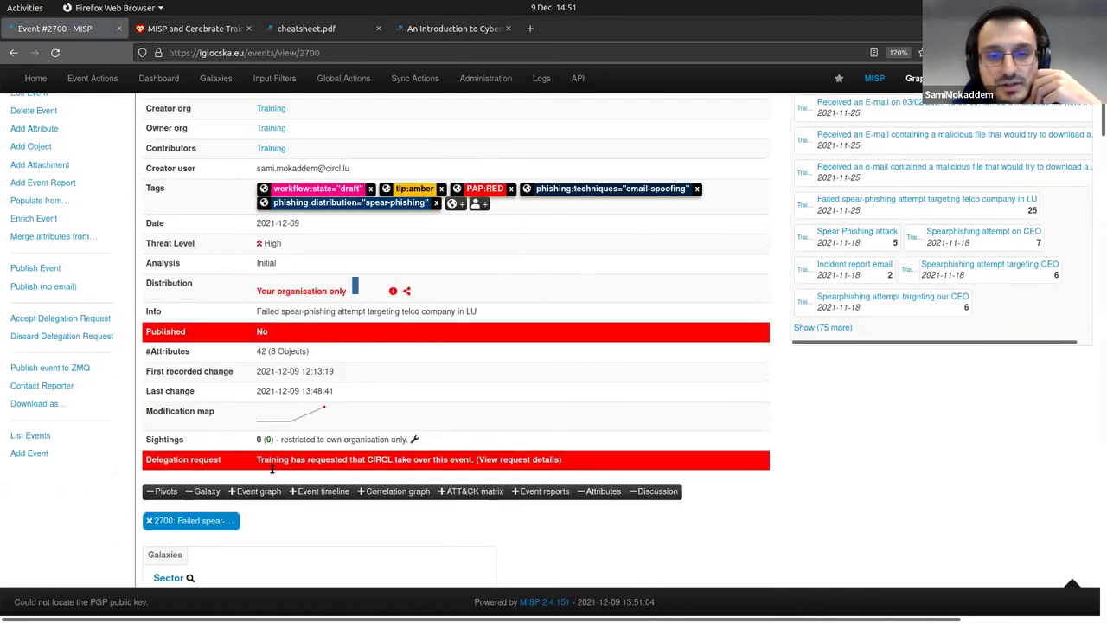
{"action": "scroll", "coordinate": [271, 468], "scroll_direction": "up", "scroll_amount": 1}
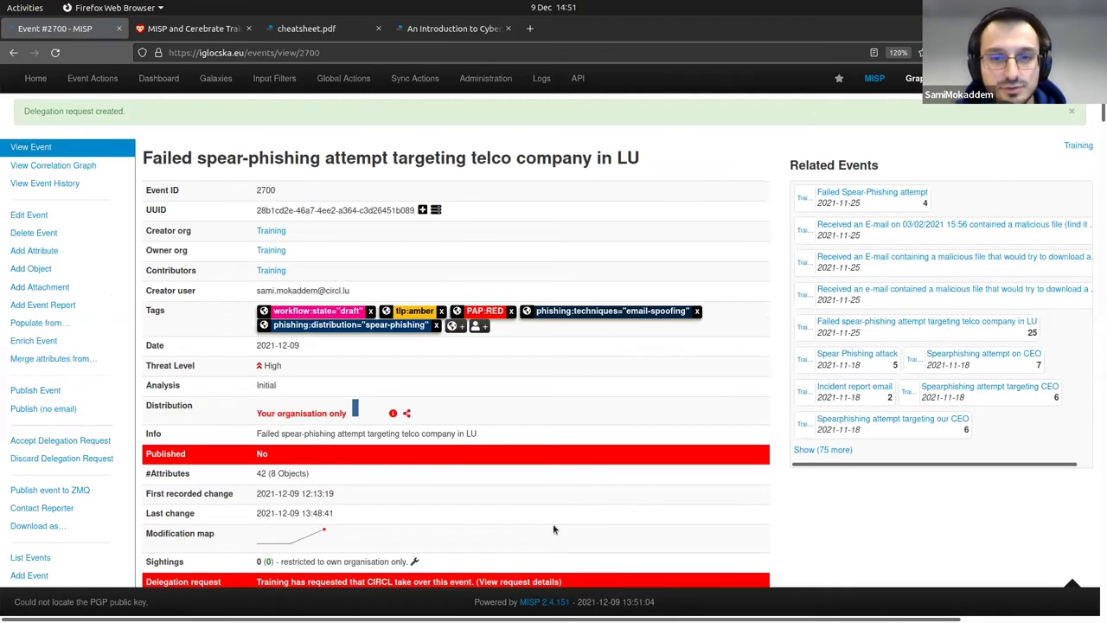
{"action": "scroll", "coordinate": [528, 517], "scroll_direction": "down", "scroll_amount": 2}
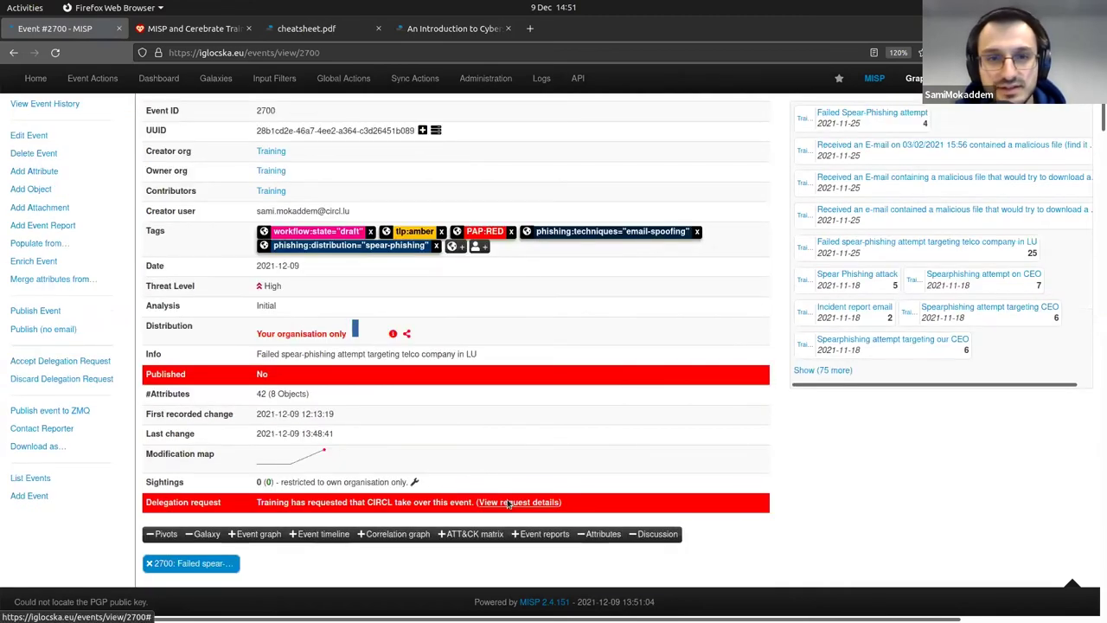
{"action": "left_click", "coordinate": [434, 325]}
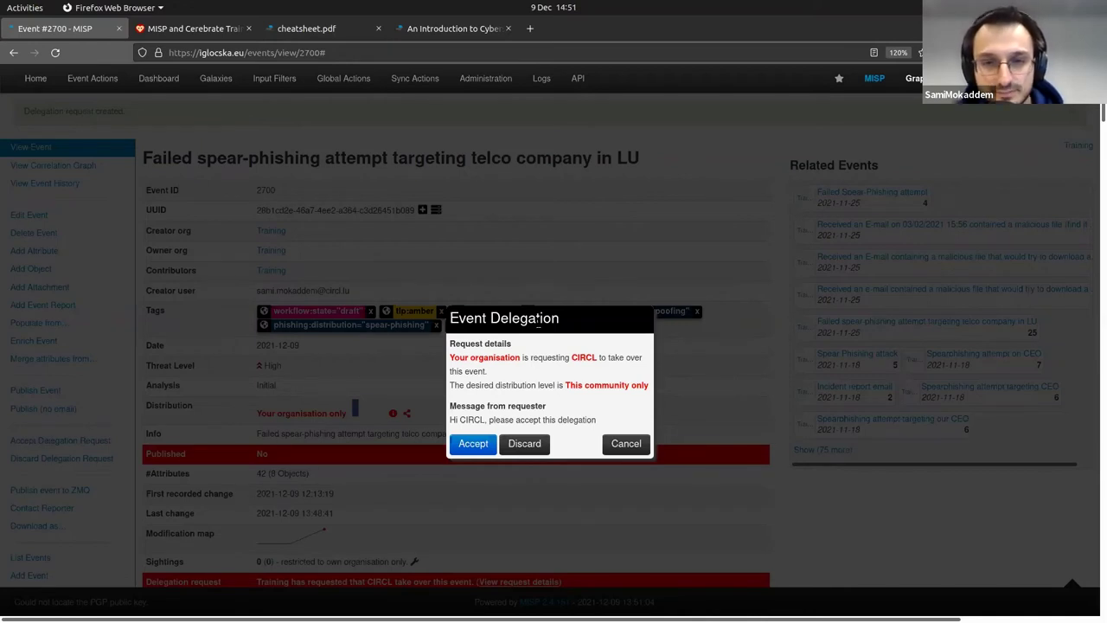
{"action": "left_click", "coordinate": [521, 446]}
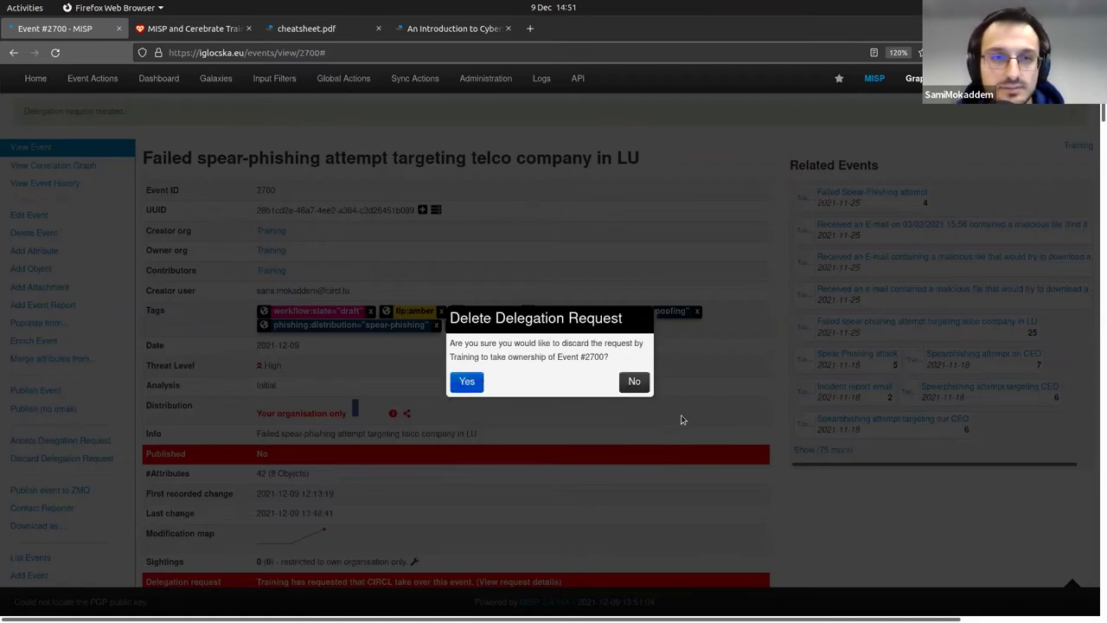
{"action": "key", "text": "Return"}
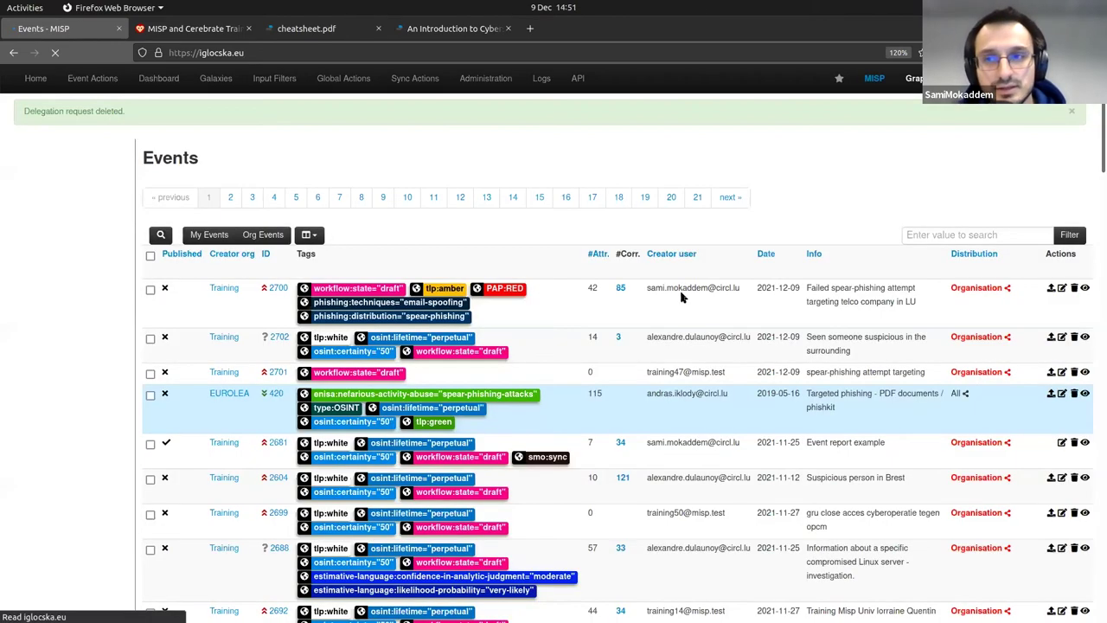
Reopen the spear-phishing event and try to set its distribution to This community only
{"action": "scroll", "coordinate": [681, 305], "scroll_direction": "down", "scroll_amount": 5}
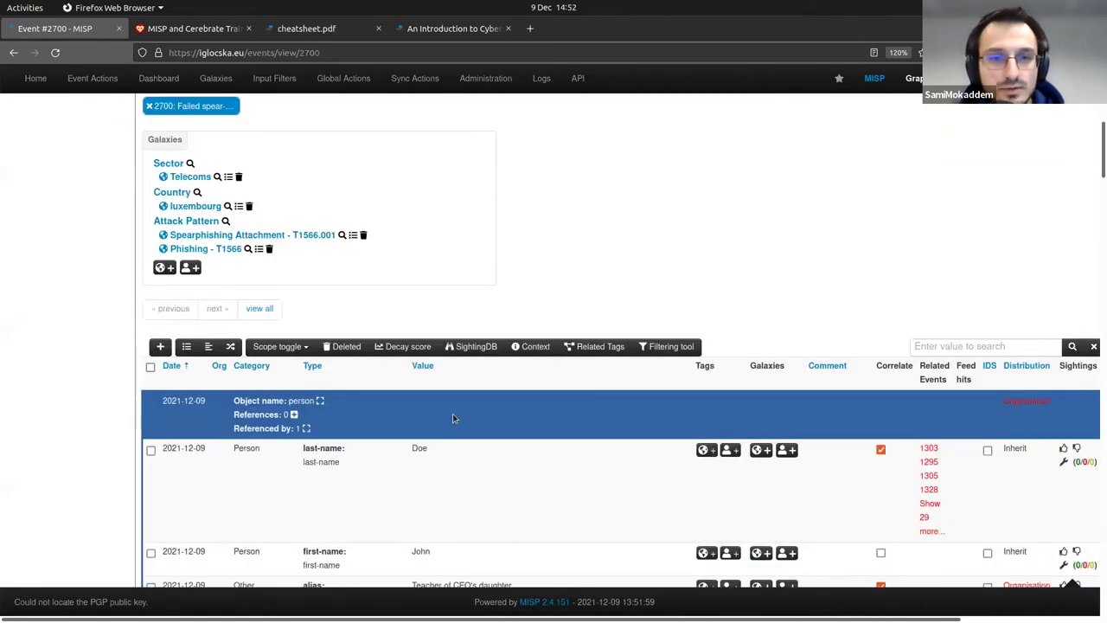
{"action": "scroll", "coordinate": [467, 394], "scroll_direction": "up", "scroll_amount": 5}
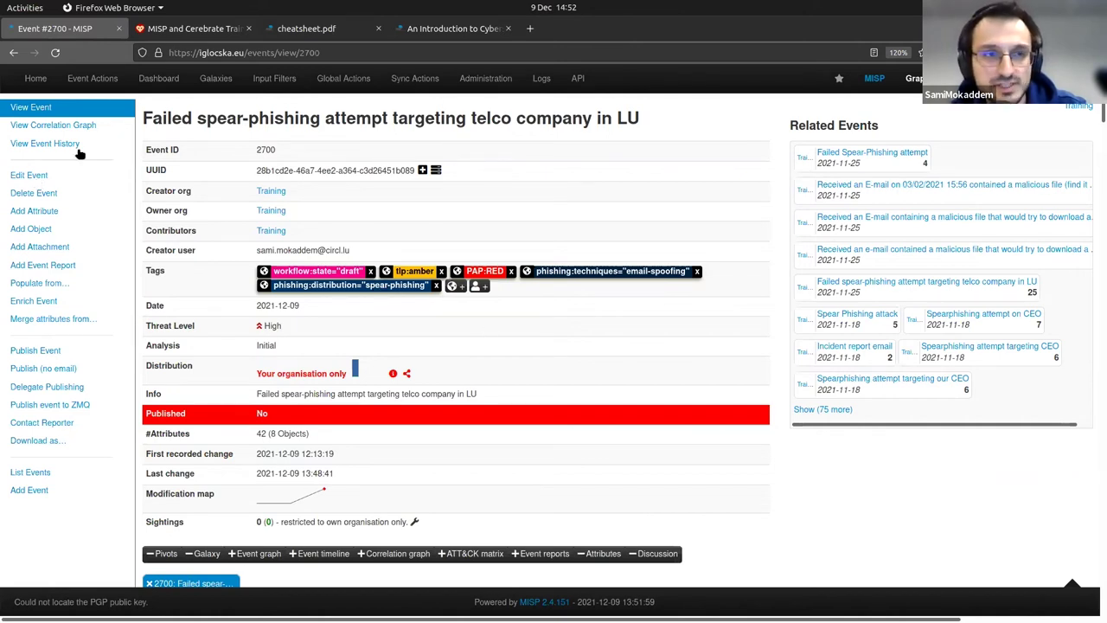
{"action": "left_click", "coordinate": [30, 174]}
{"action": "left_click", "coordinate": [359, 170]}
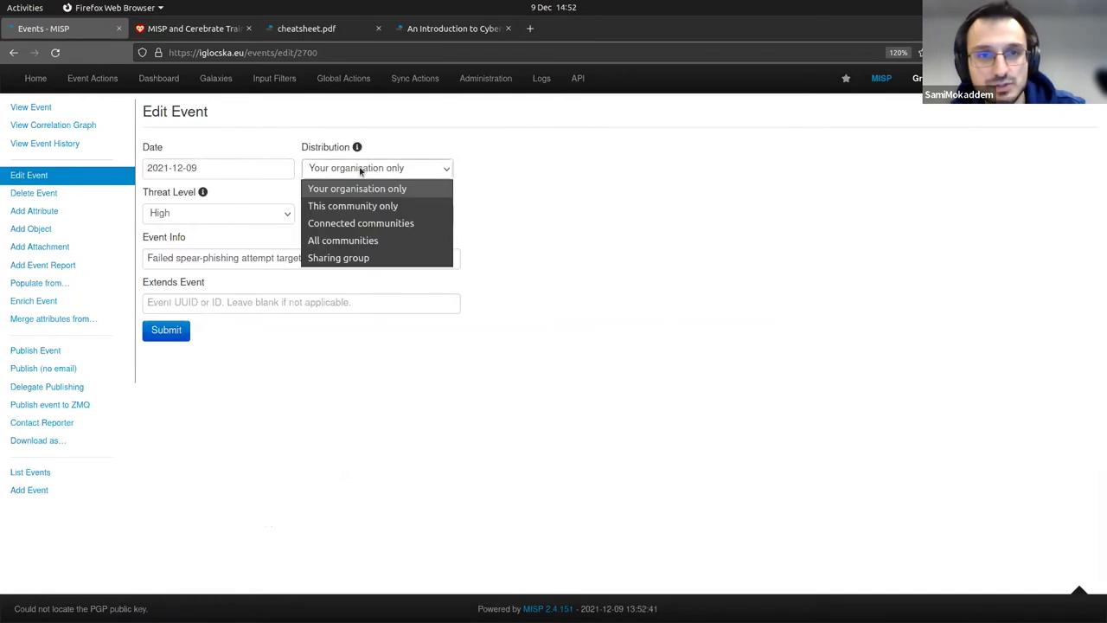
{"action": "left_click", "coordinate": [355, 206]}
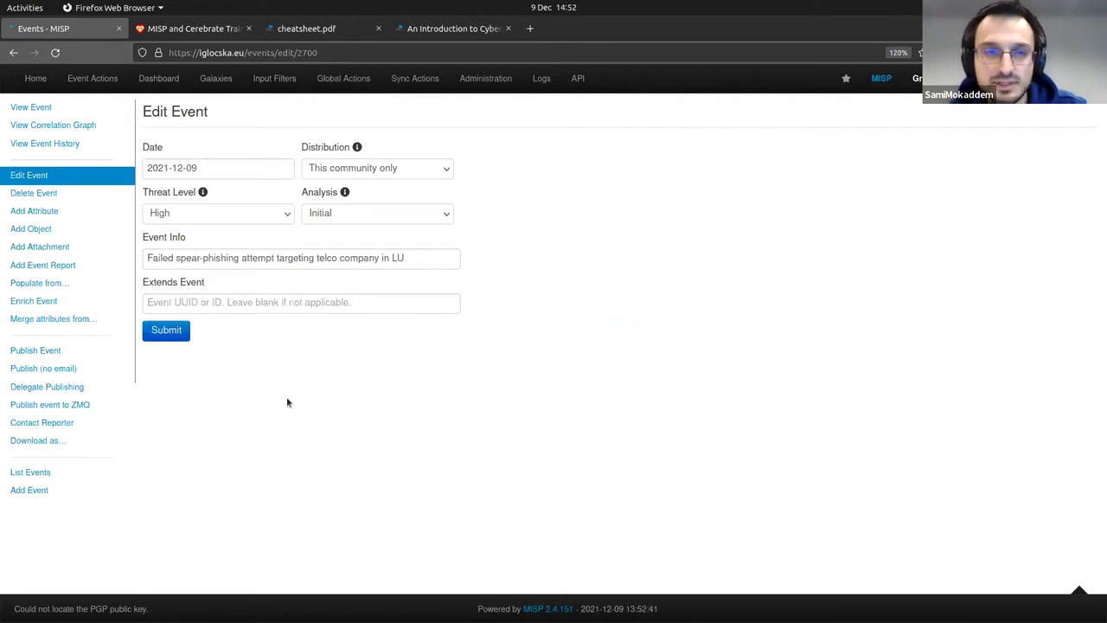
{"action": "left_click", "coordinate": [185, 337]}
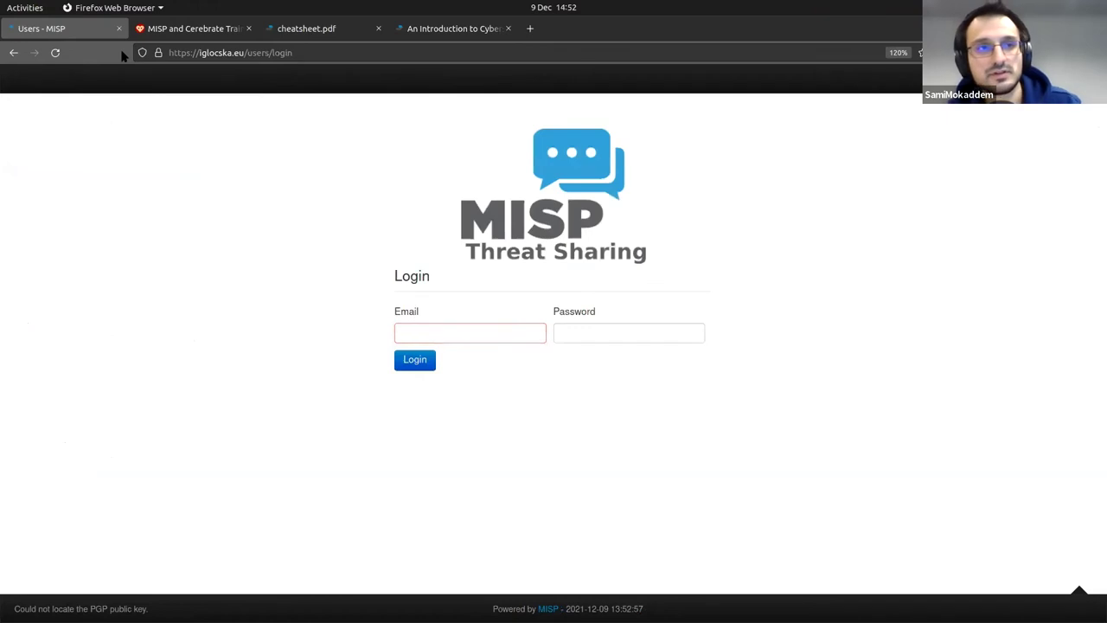
Log back in by filling in the account e-mail and password from the saved login
{"action": "key", "text": "F5"}
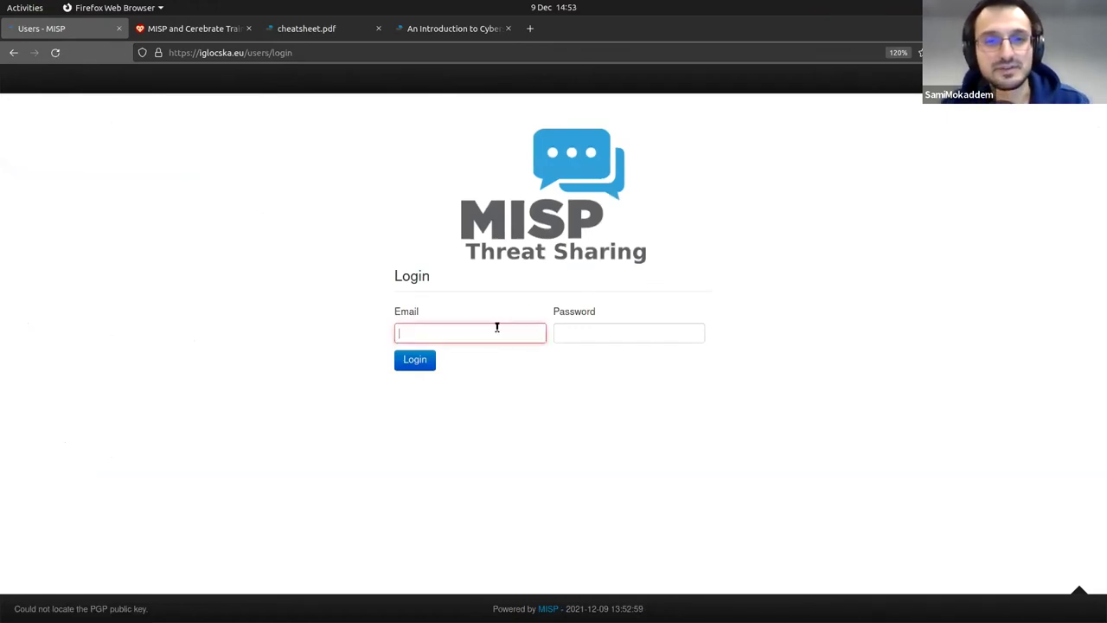
{"action": "key", "text": "ctrl+shift+y"}
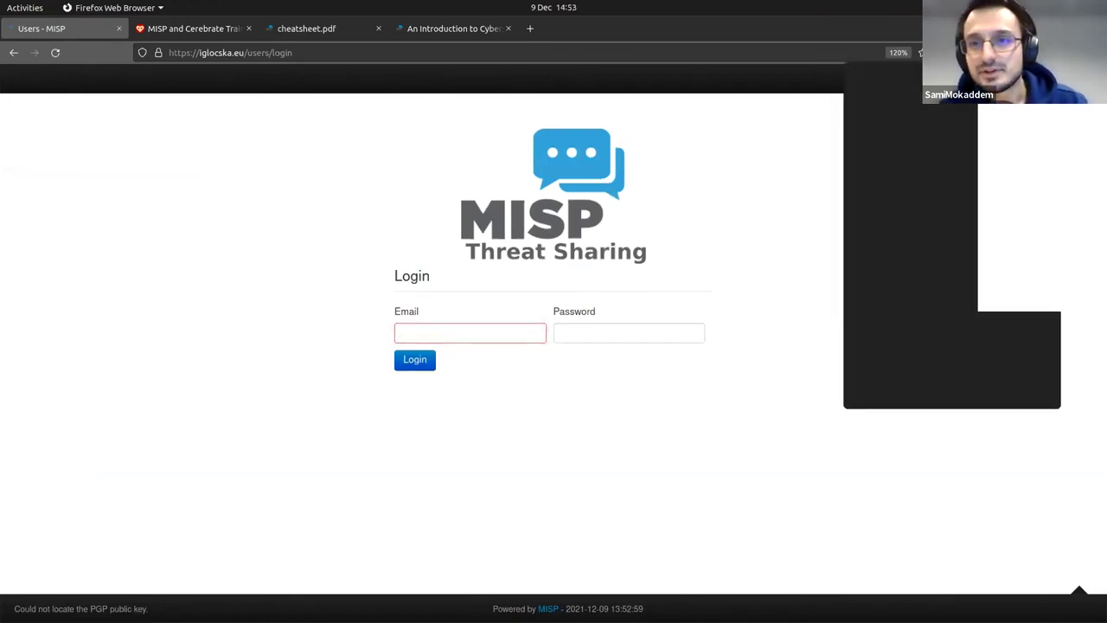
{"action": "left_click", "coordinate": [927, 118]}
{"action": "left_click", "coordinate": [408, 358]}
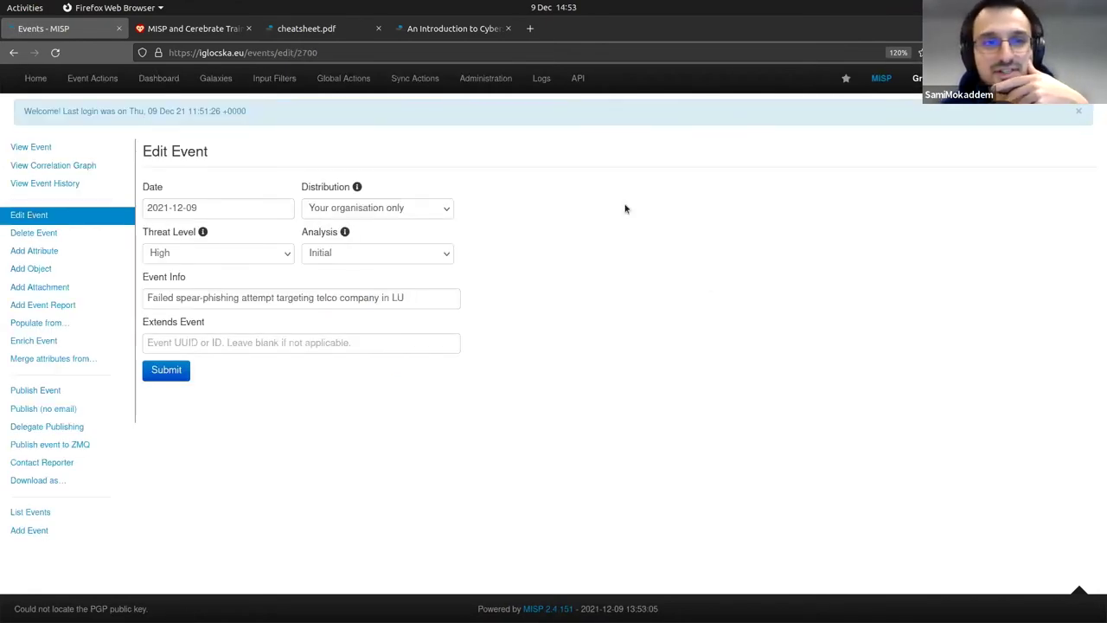
Set the event's distribution to Connected communities and save the event
{"action": "left_click_drag", "start_coordinate": [171, 152], "coordinate": [381, 154]}
{"action": "left_click", "coordinate": [365, 151]}
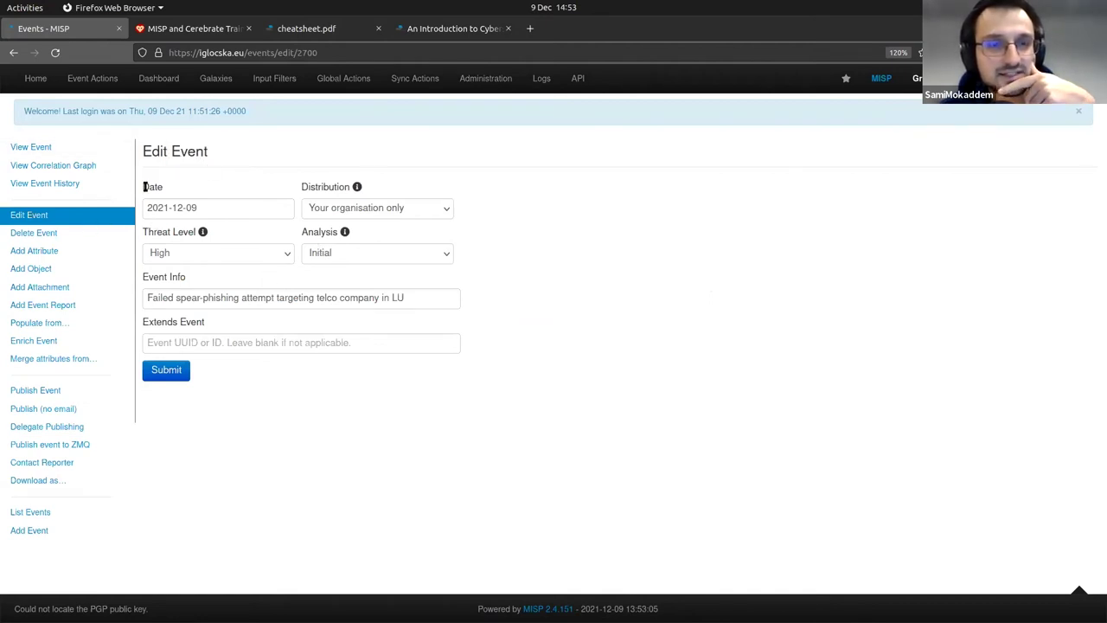
{"action": "left_click", "coordinate": [376, 208]}
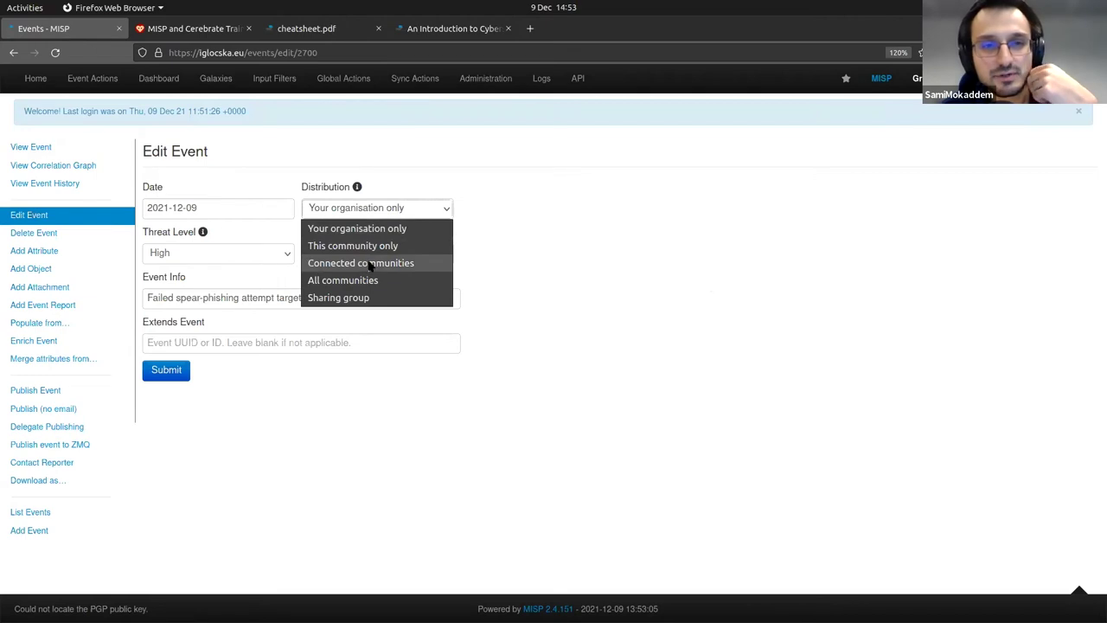
{"action": "left_click", "coordinate": [360, 263]}
{"action": "left_click", "coordinate": [343, 78]}
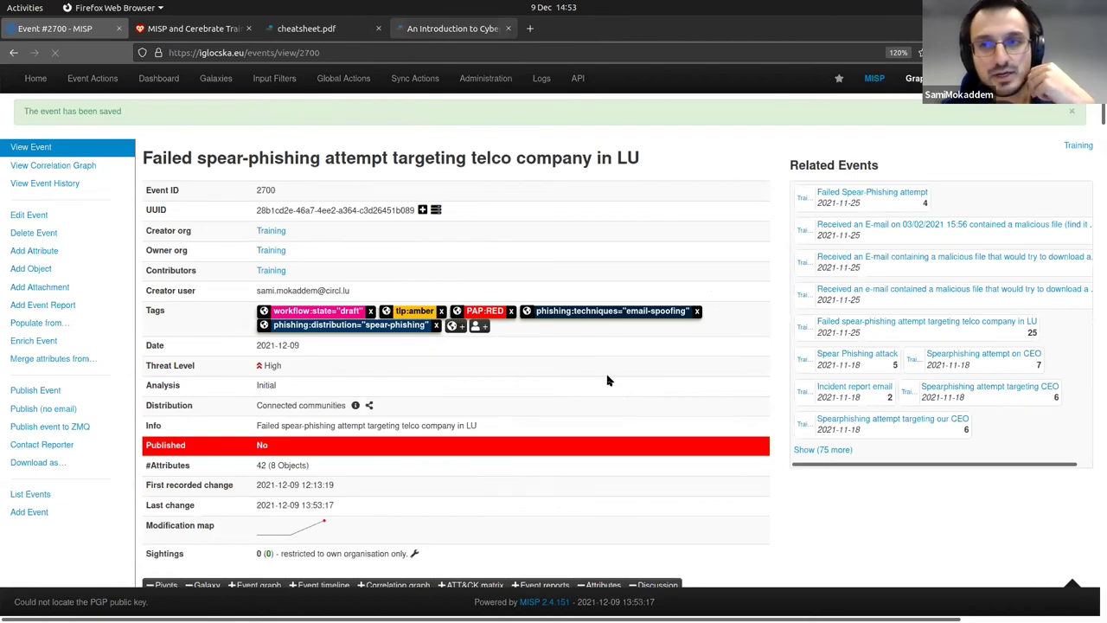
Review the community distribution diagram in the training slides and publish the spear-phishing event
{"action": "key", "text": "ctrl+Page_Up"}
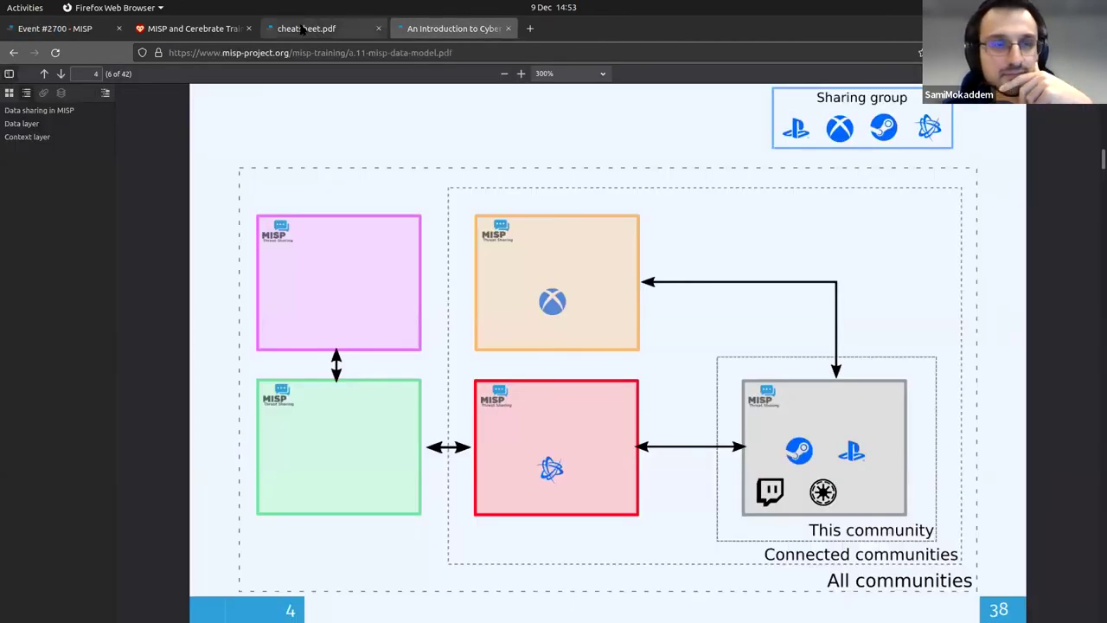
{"action": "left_click", "coordinate": [72, 33]}
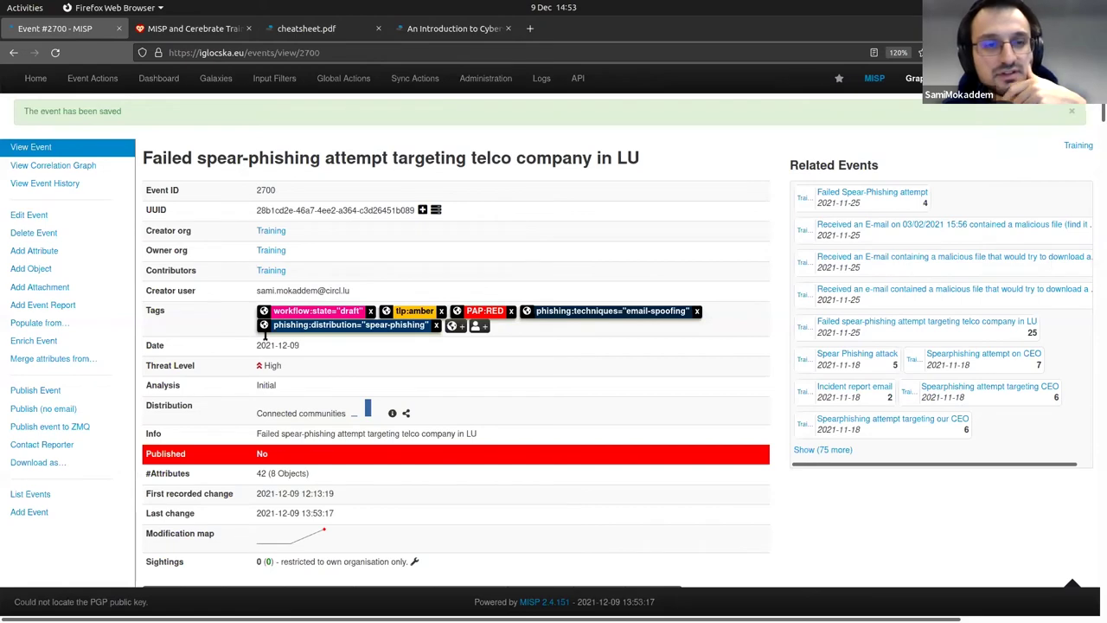
{"action": "scroll", "coordinate": [284, 381], "scroll_direction": "down", "scroll_amount": 2}
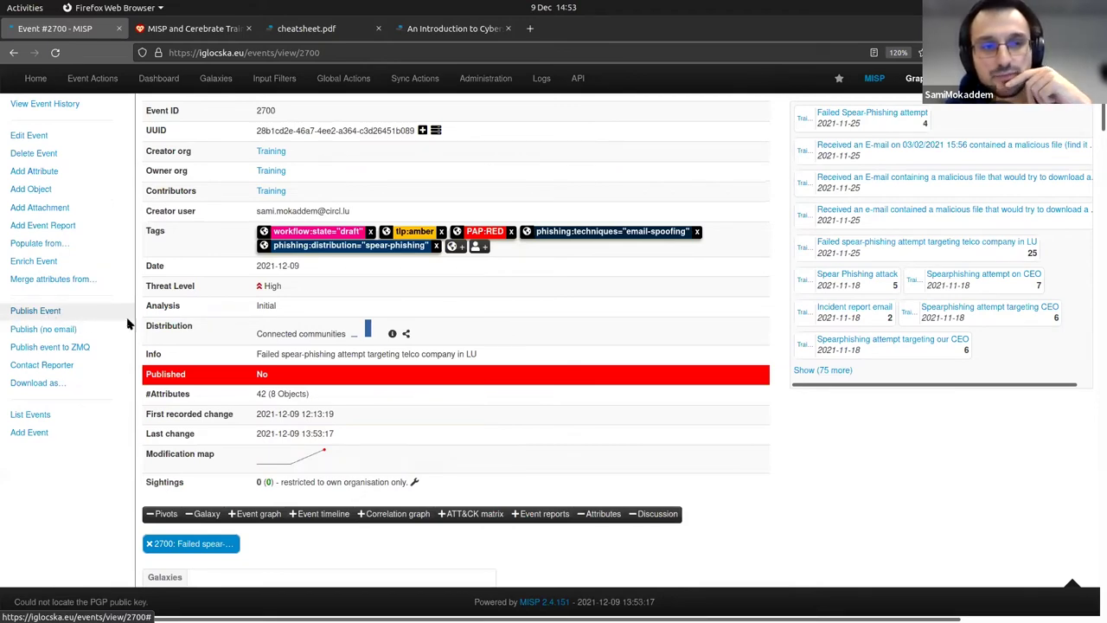
{"action": "scroll", "coordinate": [129, 329], "scroll_direction": "up", "scroll_amount": 1}
{"action": "scroll", "coordinate": [129, 336], "scroll_direction": "up", "scroll_amount": 2}
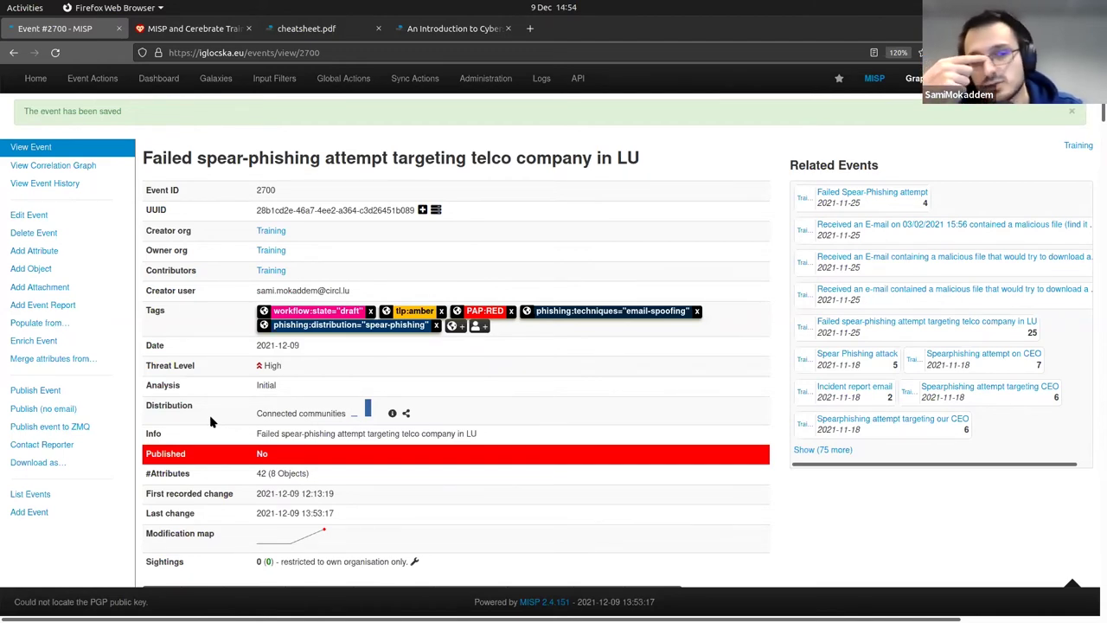
{"action": "left_click", "coordinate": [61, 393]}
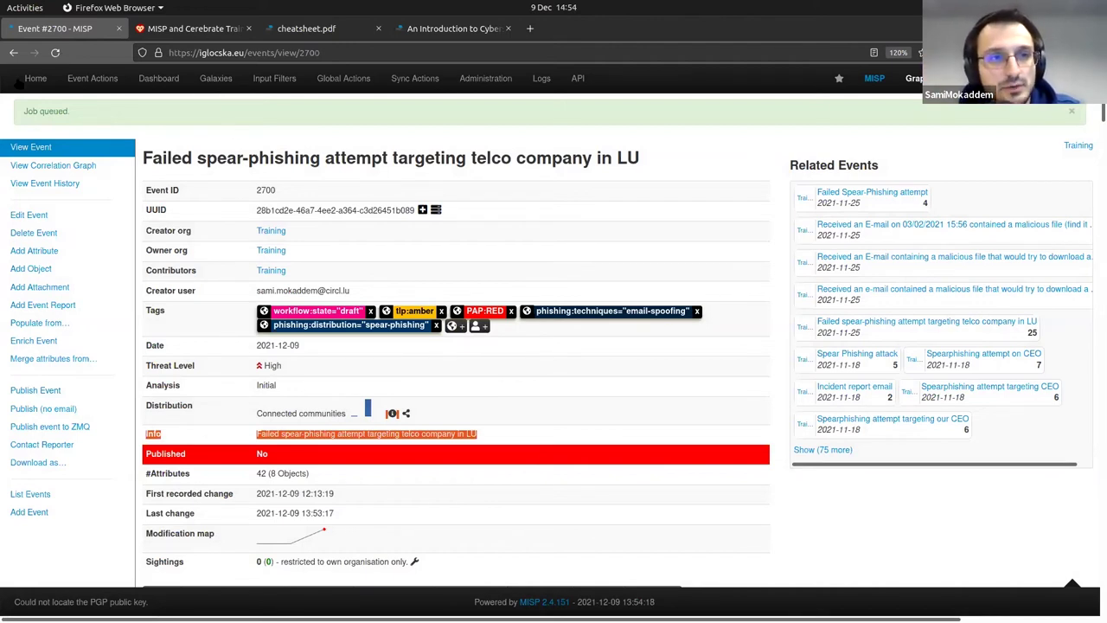
{"action": "left_click", "coordinate": [100, 189]}
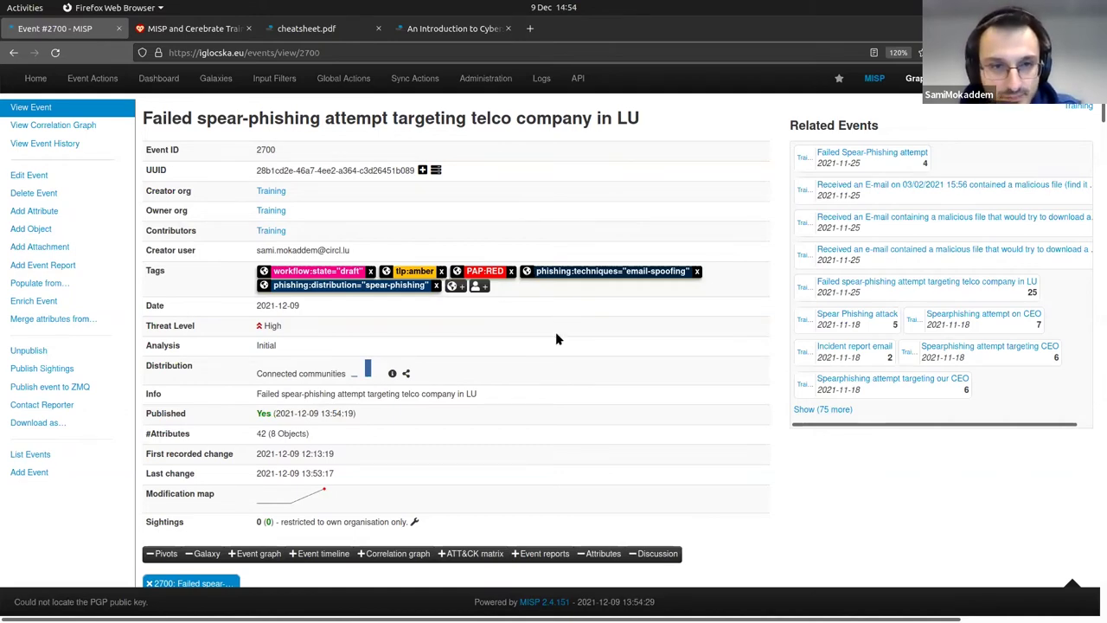
Set the person object's gender attribute to Male and publish the event again
{"action": "scroll", "coordinate": [671, 326], "scroll_direction": "down", "scroll_amount": 1}
{"action": "scroll", "coordinate": [675, 322], "scroll_direction": "down", "scroll_amount": 5}
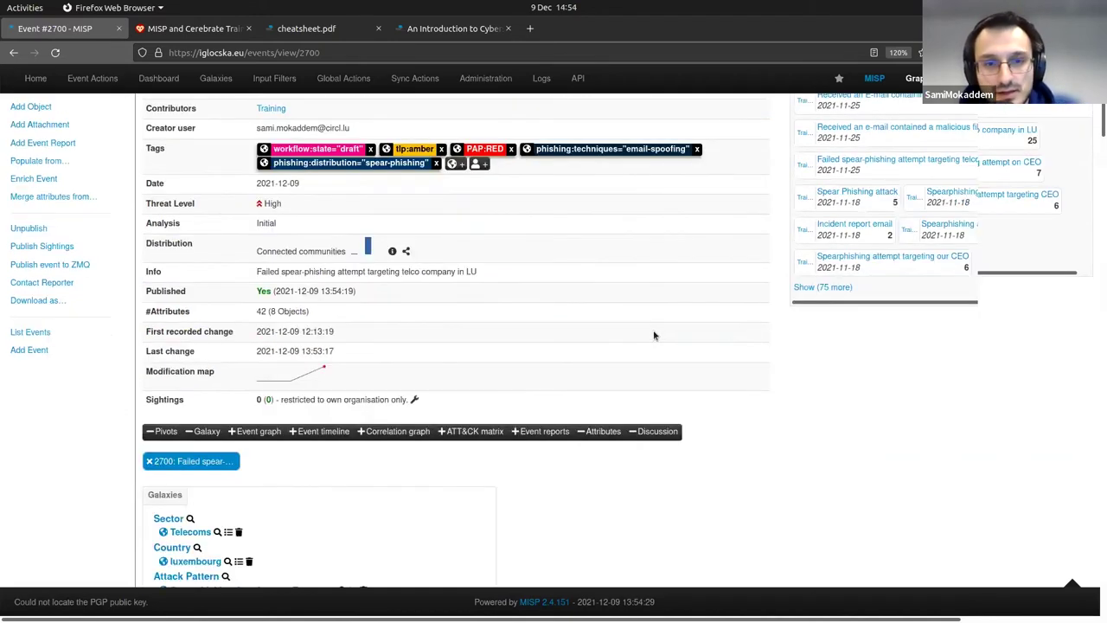
{"action": "scroll", "coordinate": [610, 242], "scroll_direction": "down", "scroll_amount": 8}
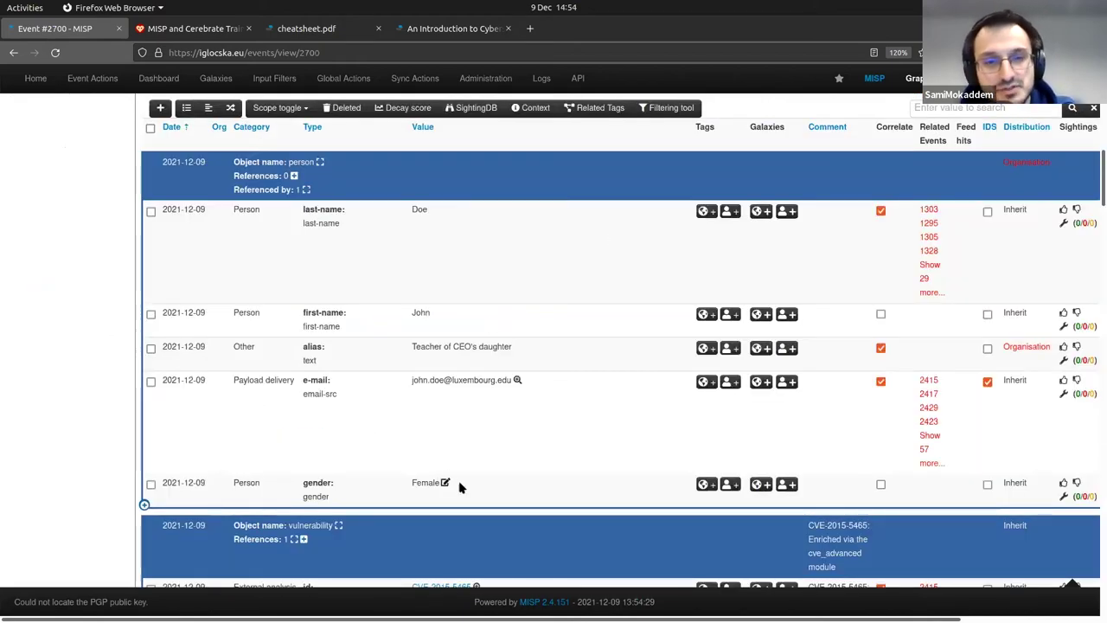
{"action": "double_click", "coordinate": [430, 486]}
{"action": "type", "text": "Male"}
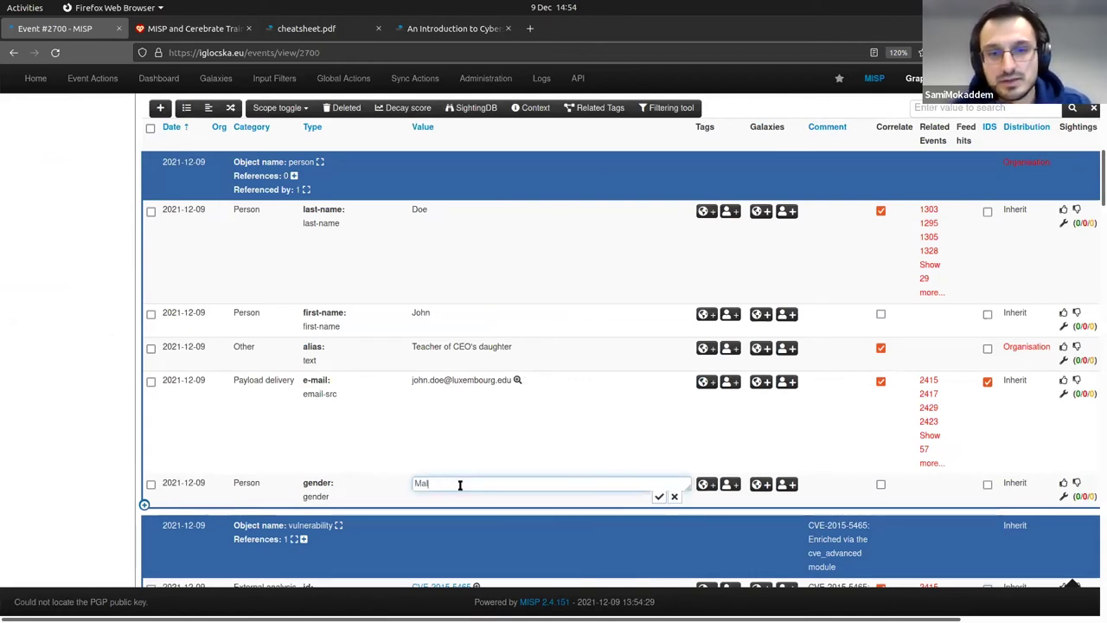
{"action": "left_click", "coordinate": [659, 498]}
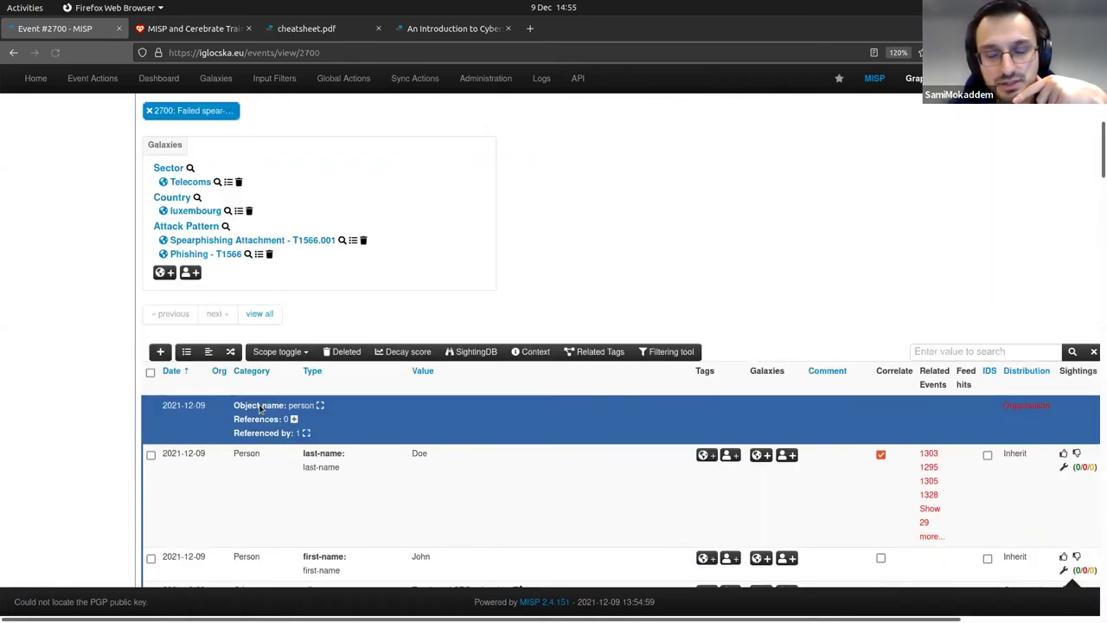
{"action": "scroll", "coordinate": [259, 411], "scroll_direction": "up", "scroll_amount": 4}
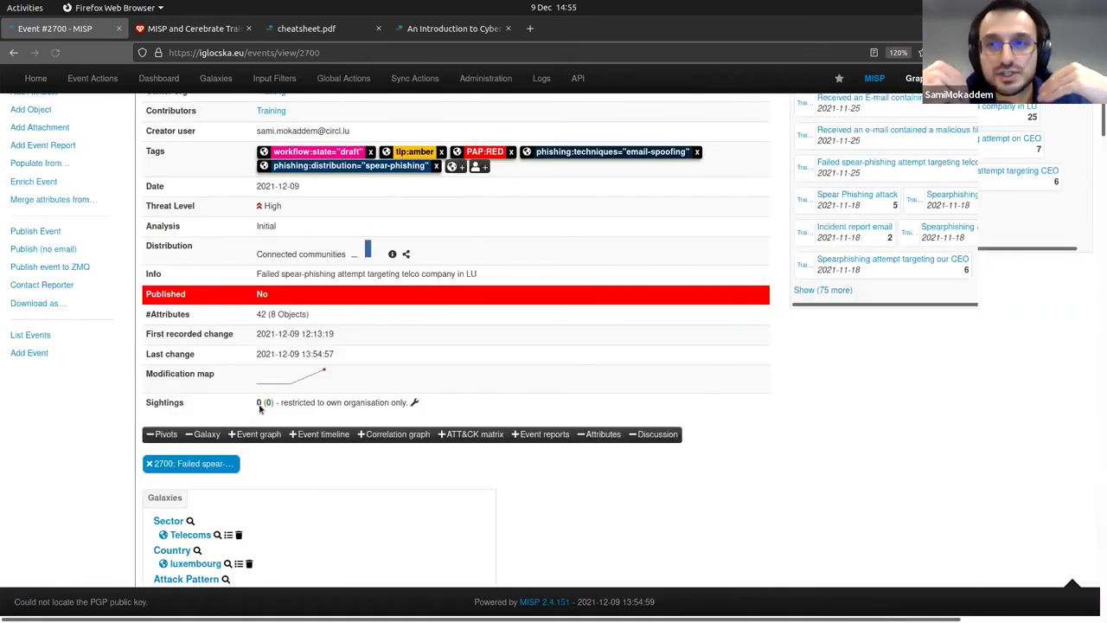
{"action": "scroll", "coordinate": [268, 405], "scroll_direction": "up", "scroll_amount": 2}
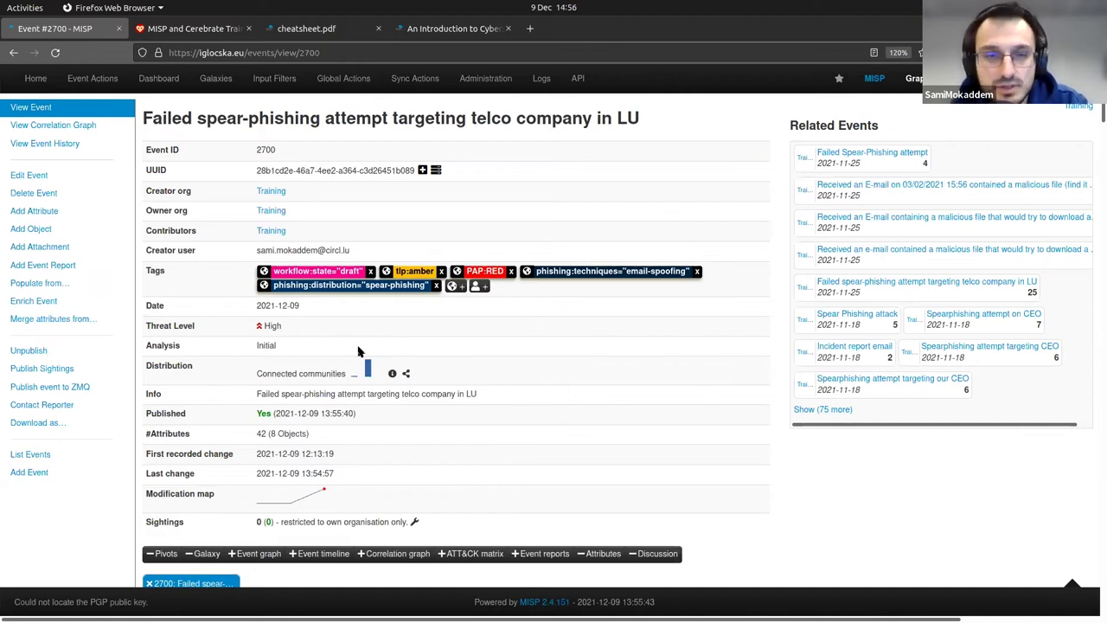
Check the published spear-phishing event's overview and galaxies, and refresh the event view
{"action": "scroll", "coordinate": [211, 355], "scroll_direction": "down", "scroll_amount": 4}
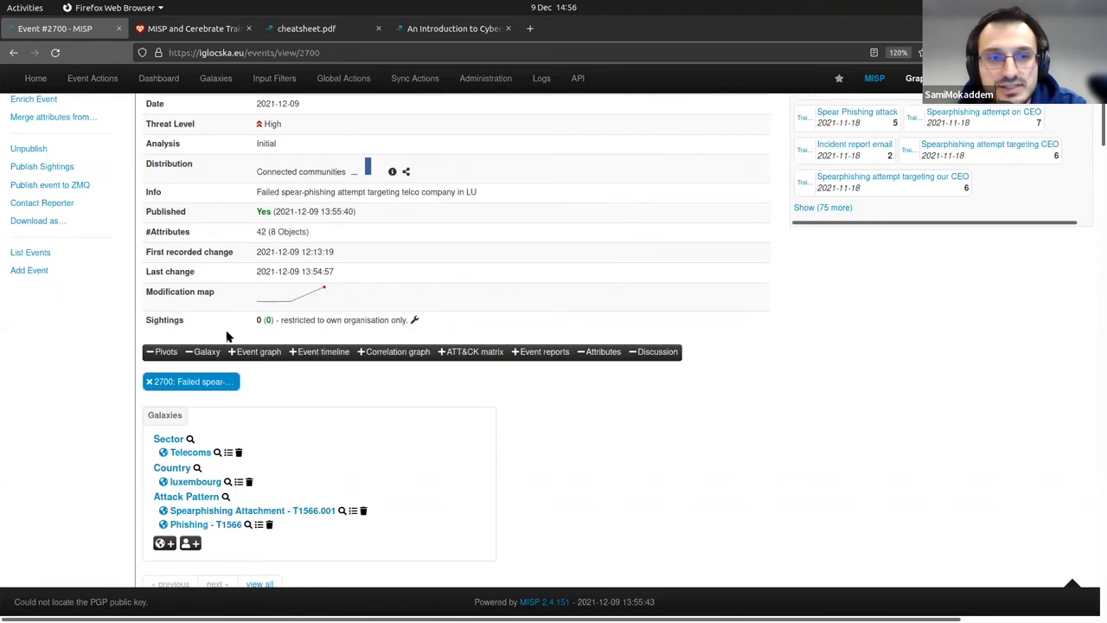
{"action": "scroll", "coordinate": [230, 336], "scroll_direction": "down", "scroll_amount": 7}
{"action": "scroll", "coordinate": [111, 489], "scroll_direction": "up", "scroll_amount": 11}
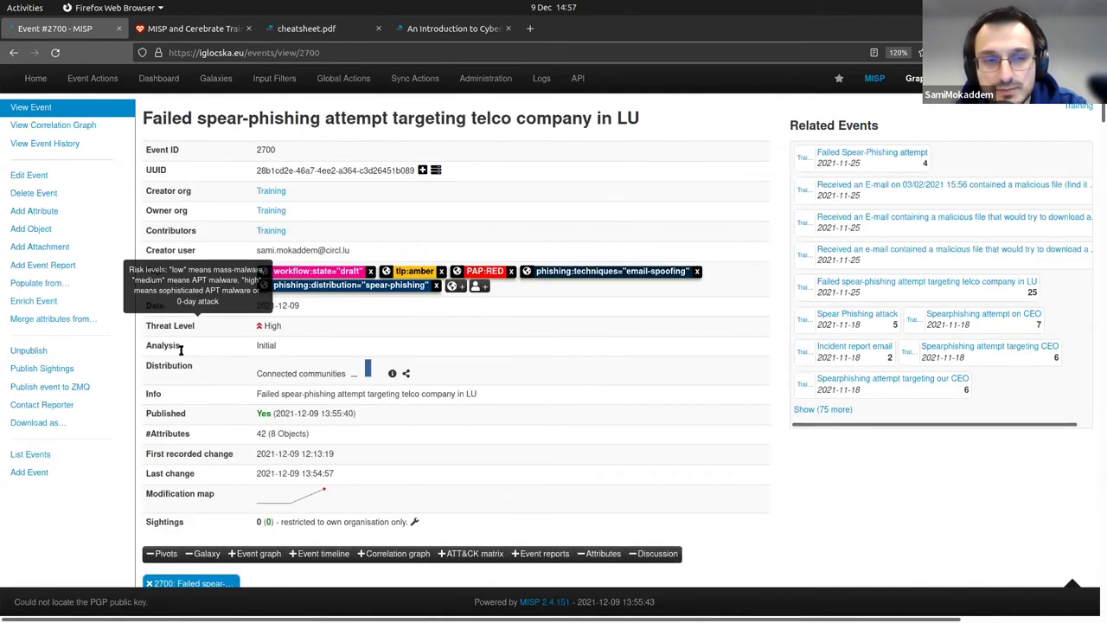
{"action": "left_click", "coordinate": [107, 390]}
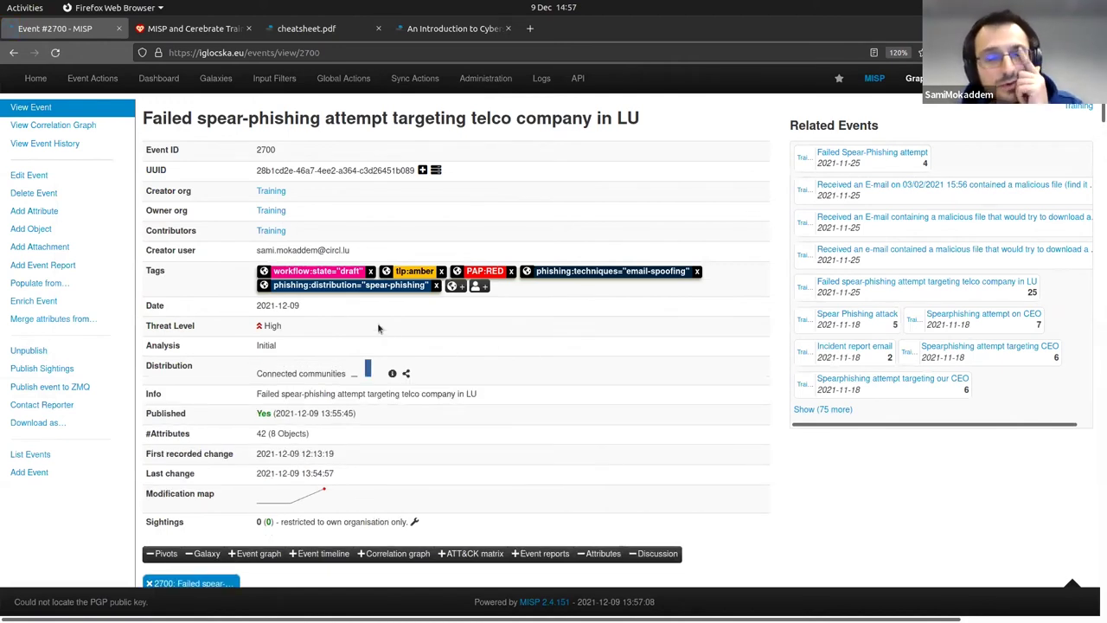
Look through the event's metadata, galaxies and full attribute list, including the person, vulnerability, url and file objects
{"action": "scroll", "coordinate": [379, 325], "scroll_direction": "down", "scroll_amount": 1}
{"action": "scroll", "coordinate": [384, 325], "scroll_direction": "down", "scroll_amount": 3}
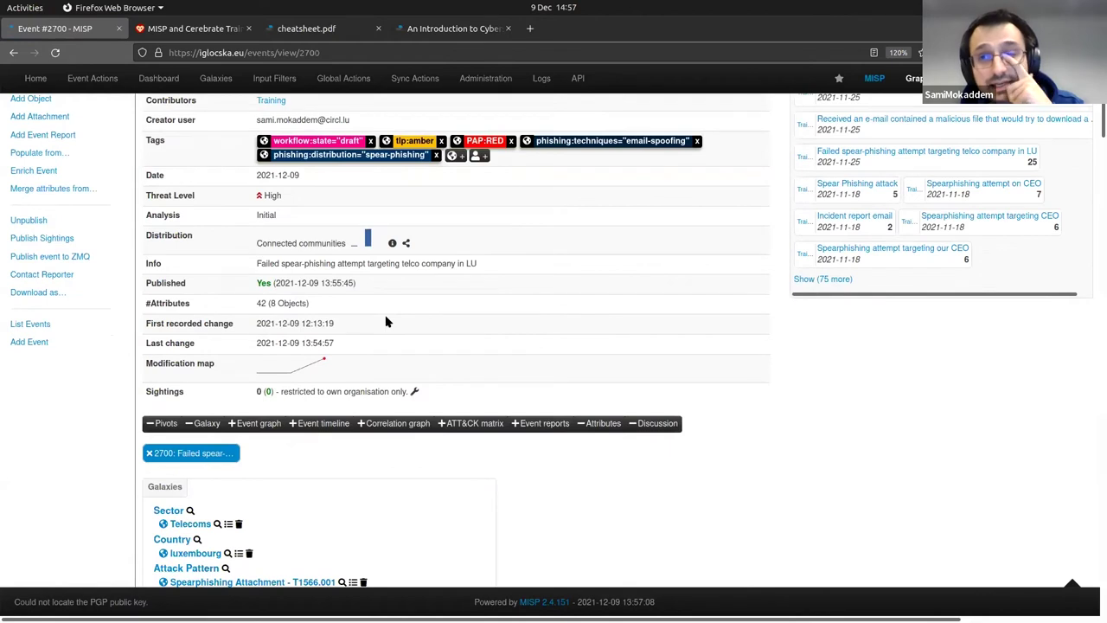
{"action": "scroll", "coordinate": [387, 322], "scroll_direction": "down", "scroll_amount": 1}
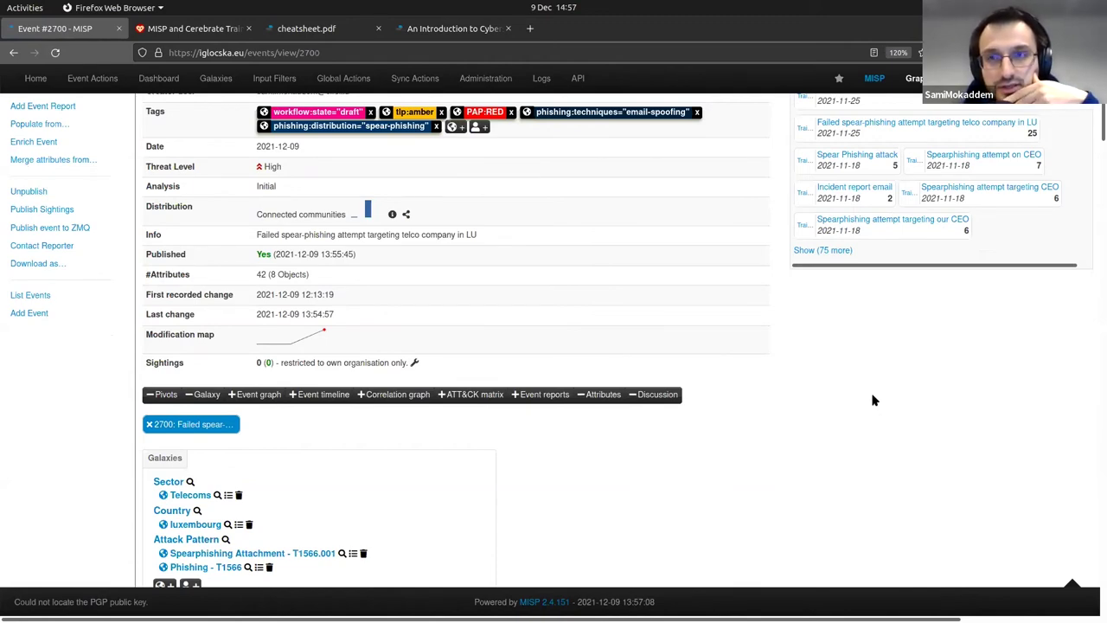
{"action": "scroll", "coordinate": [867, 409], "scroll_direction": "down", "scroll_amount": 5}
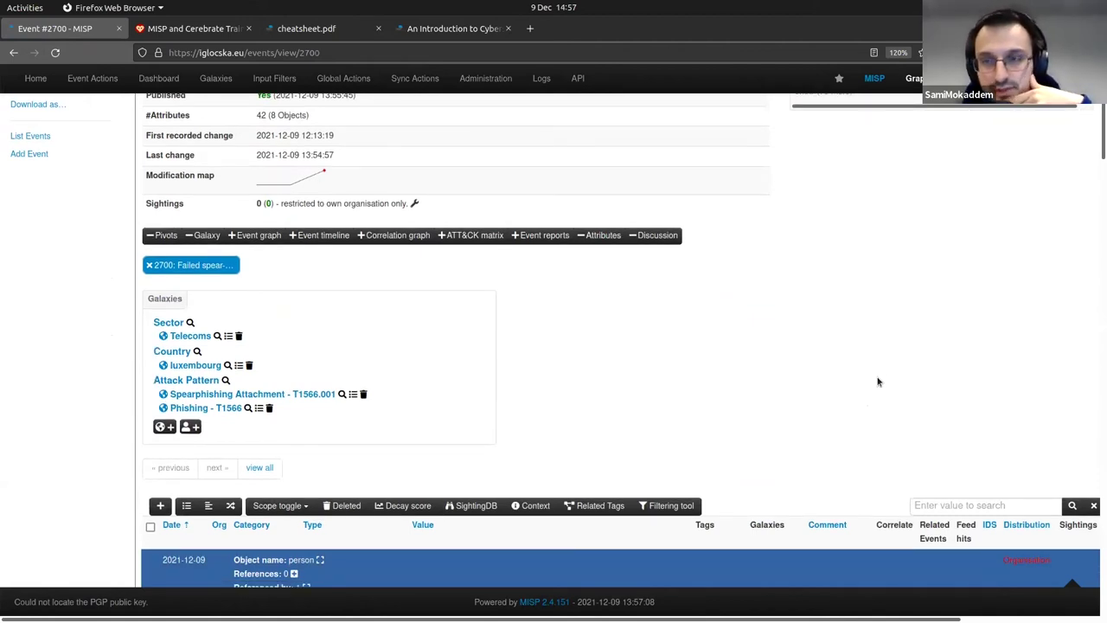
{"action": "scroll", "coordinate": [853, 355], "scroll_direction": "down", "scroll_amount": 3}
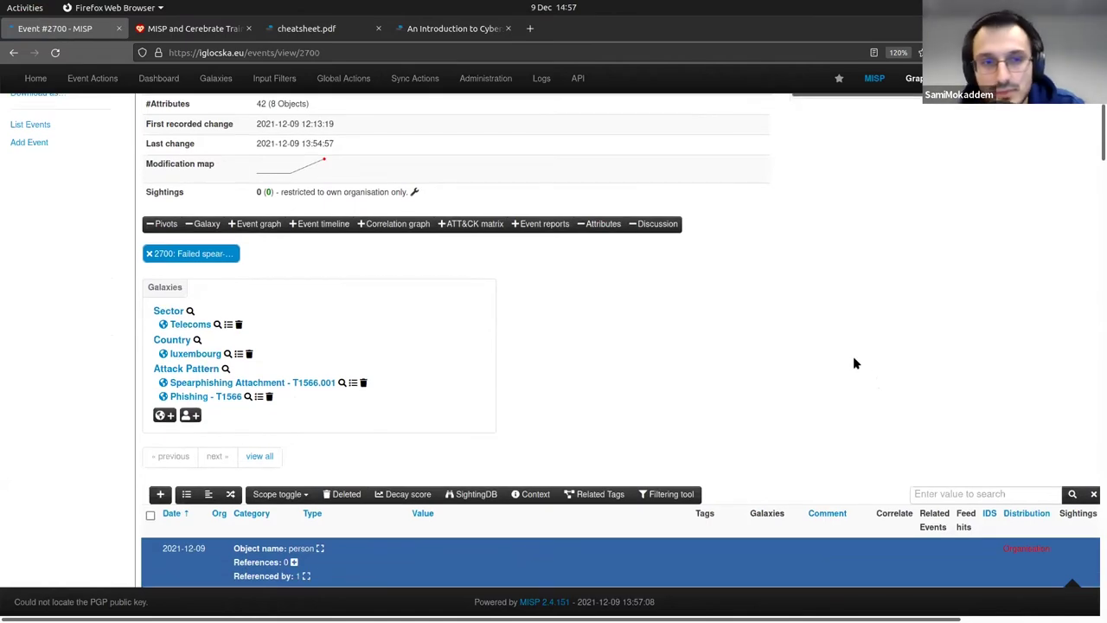
{"action": "scroll", "coordinate": [799, 331], "scroll_direction": "down", "scroll_amount": 5}
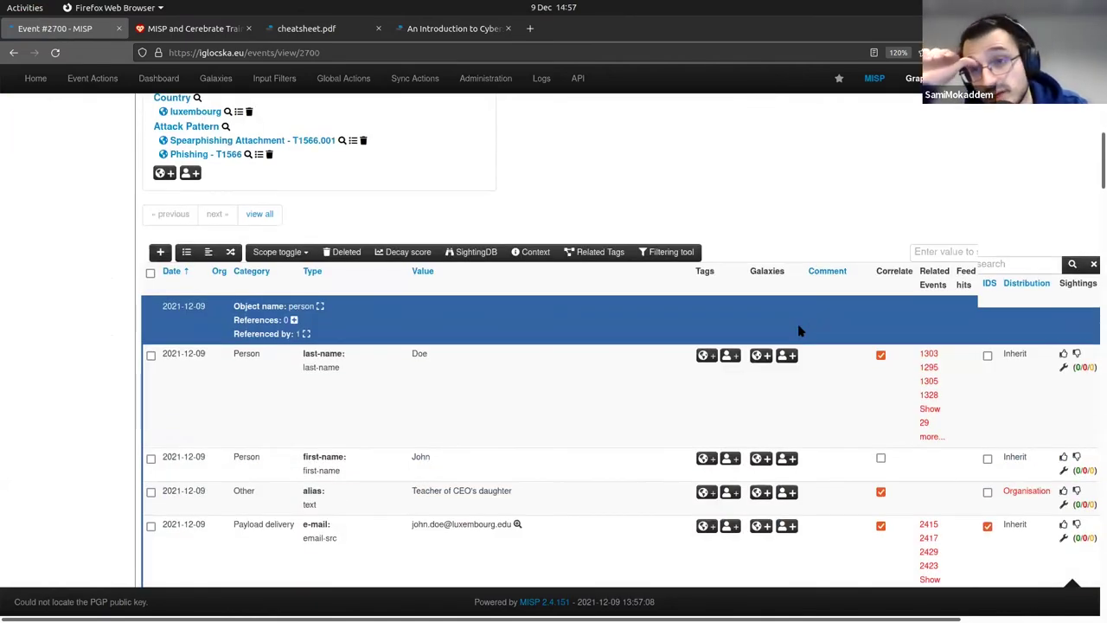
{"action": "scroll", "coordinate": [802, 331], "scroll_direction": "down", "scroll_amount": 10}
{"action": "scroll", "coordinate": [807, 330], "scroll_direction": "down", "scroll_amount": 7}
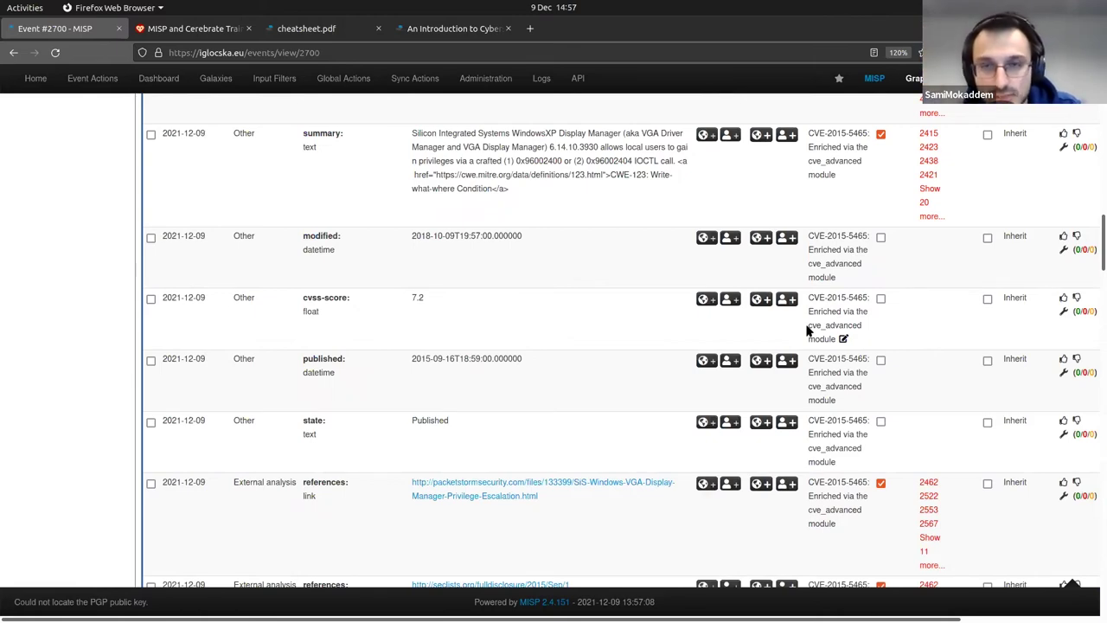
{"action": "scroll", "coordinate": [657, 289], "scroll_direction": "up", "scroll_amount": 10}
{"action": "scroll", "coordinate": [735, 320], "scroll_direction": "up", "scroll_amount": 1}
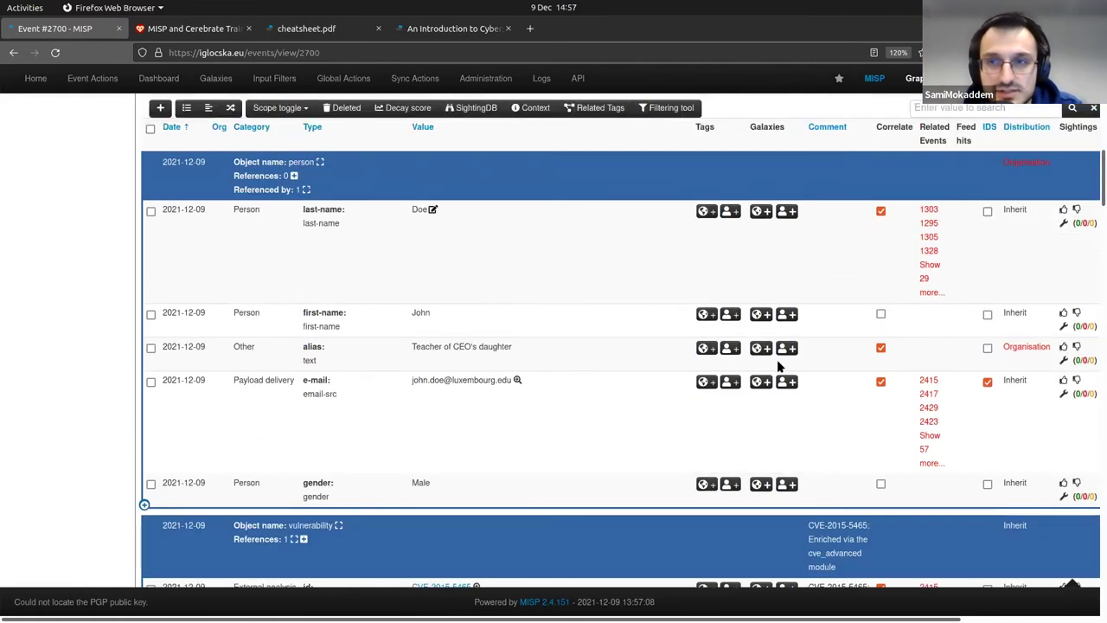
{"action": "scroll", "coordinate": [778, 366], "scroll_direction": "up", "scroll_amount": 5}
{"action": "scroll", "coordinate": [761, 356], "scroll_direction": "up", "scroll_amount": 2}
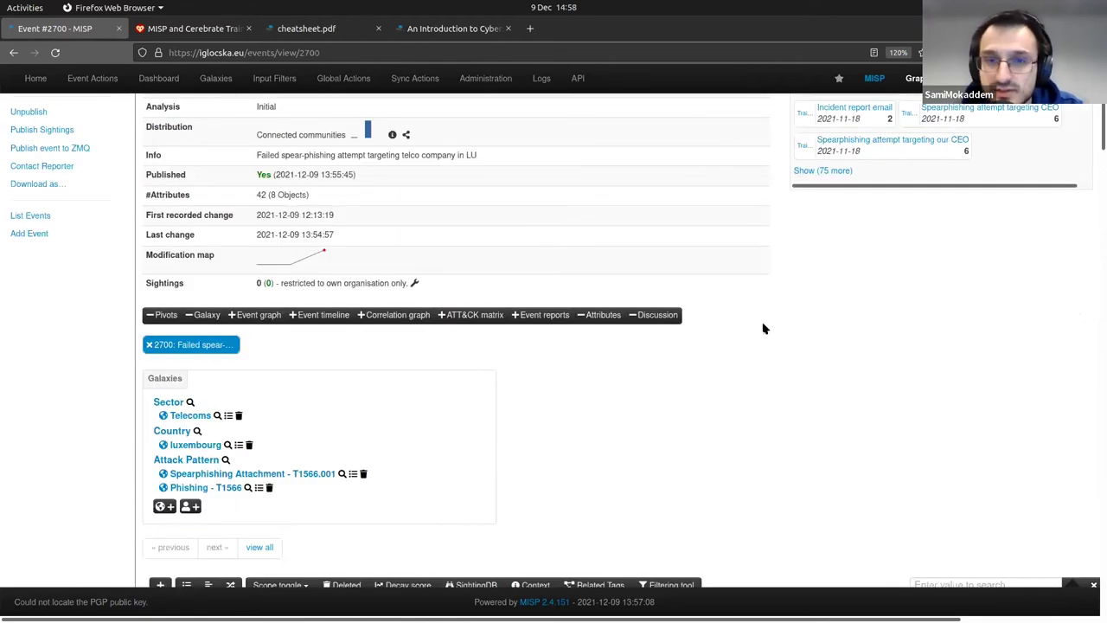
{"action": "scroll", "coordinate": [762, 311], "scroll_direction": "up", "scroll_amount": 4}
{"action": "scroll", "coordinate": [762, 305], "scroll_direction": "down", "scroll_amount": 5}
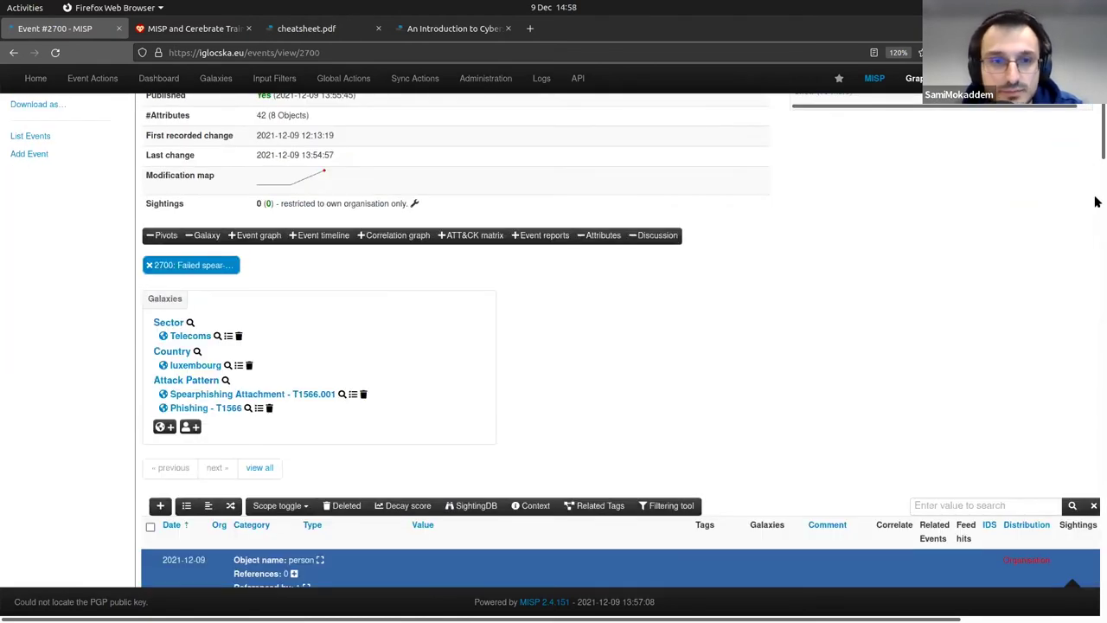
{"action": "scroll", "coordinate": [1097, 461], "scroll_direction": "down", "scroll_amount": 7}
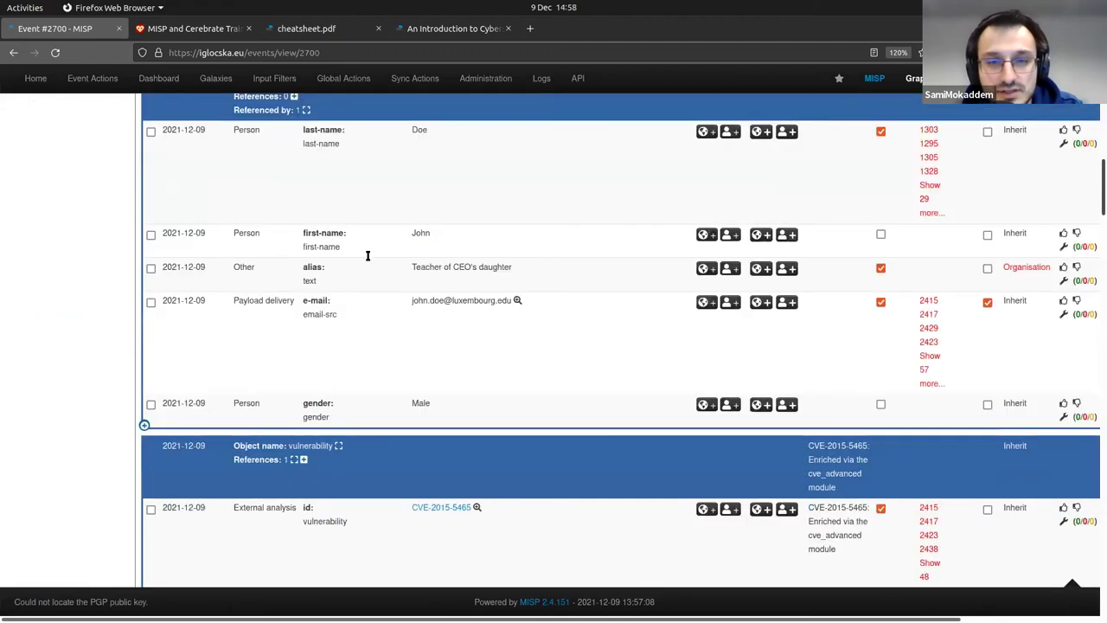
{"action": "scroll", "coordinate": [1095, 573], "scroll_direction": "down", "scroll_amount": 10}
{"action": "scroll", "coordinate": [551, 307], "scroll_direction": "up", "scroll_amount": 8}
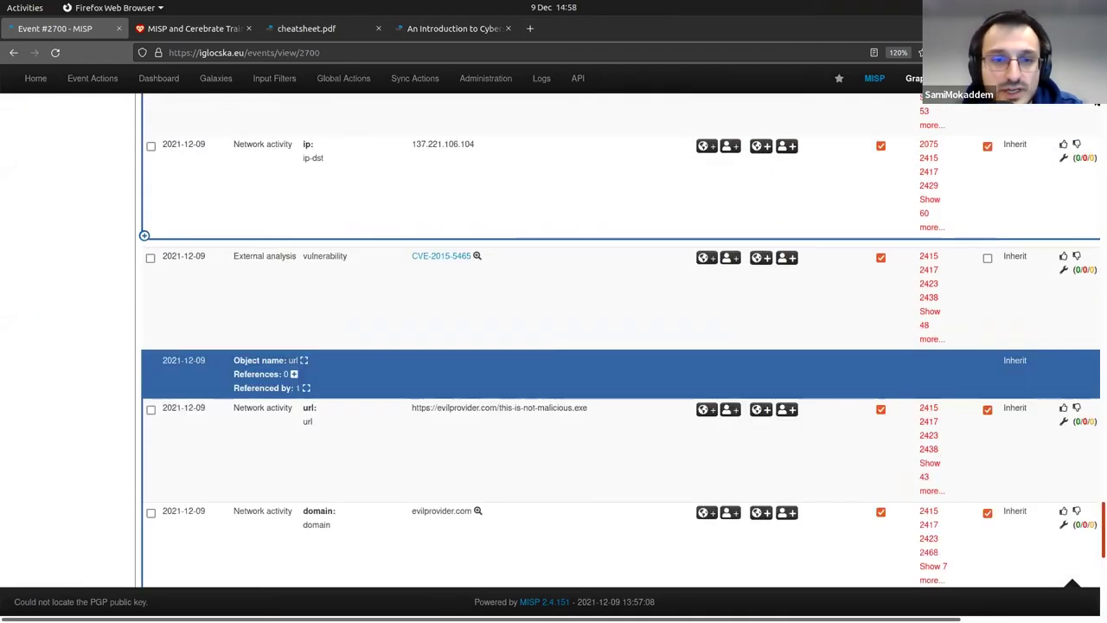
{"action": "scroll", "coordinate": [551, 307], "scroll_direction": "up", "scroll_amount": 5}
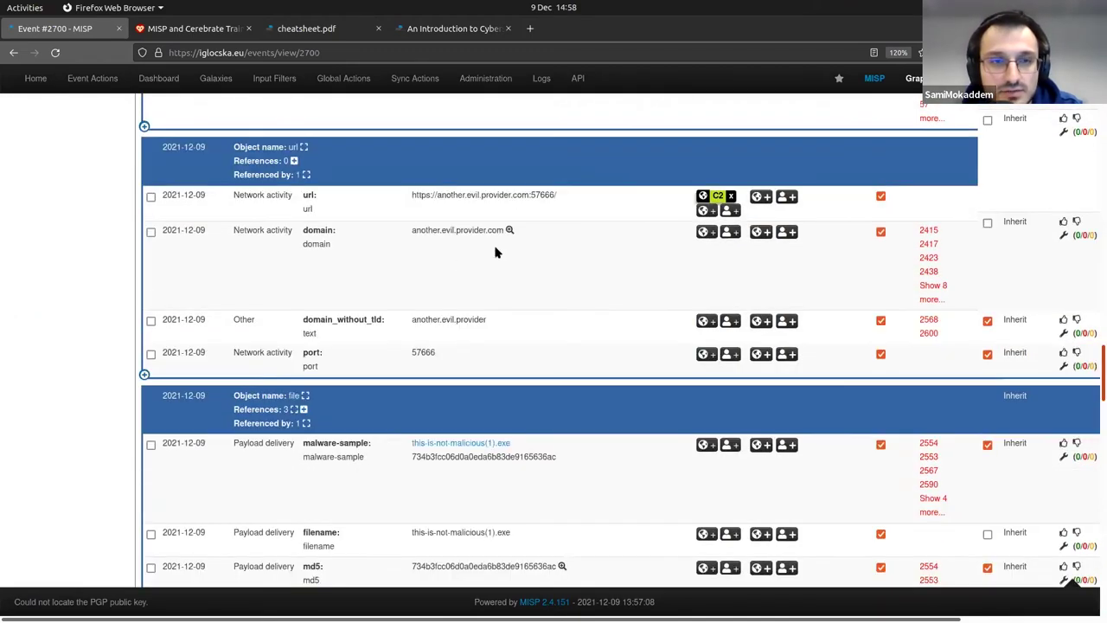
{"action": "scroll", "coordinate": [76, 329], "scroll_direction": "up", "scroll_amount": 15}
{"action": "scroll", "coordinate": [327, 364], "scroll_direction": "down", "scroll_amount": 6}
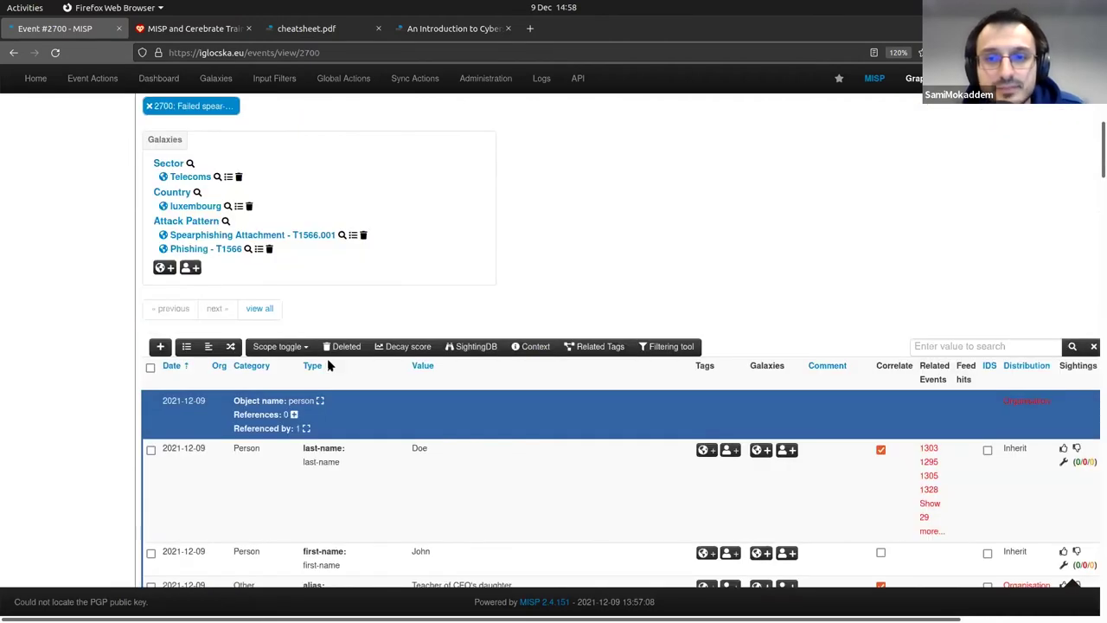
Show the event graph and examine the unreferenced email-src attribute next to the email object
{"action": "key", "text": "g"}
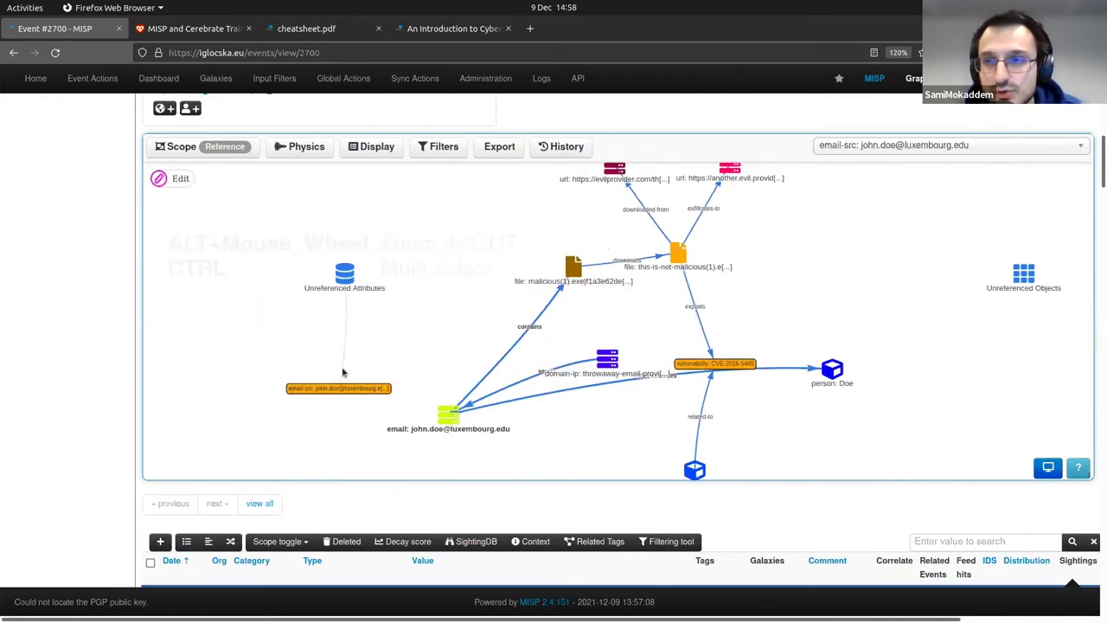
{"action": "scroll", "coordinate": [343, 372], "scroll_direction": "up", "scroll_amount": 3}
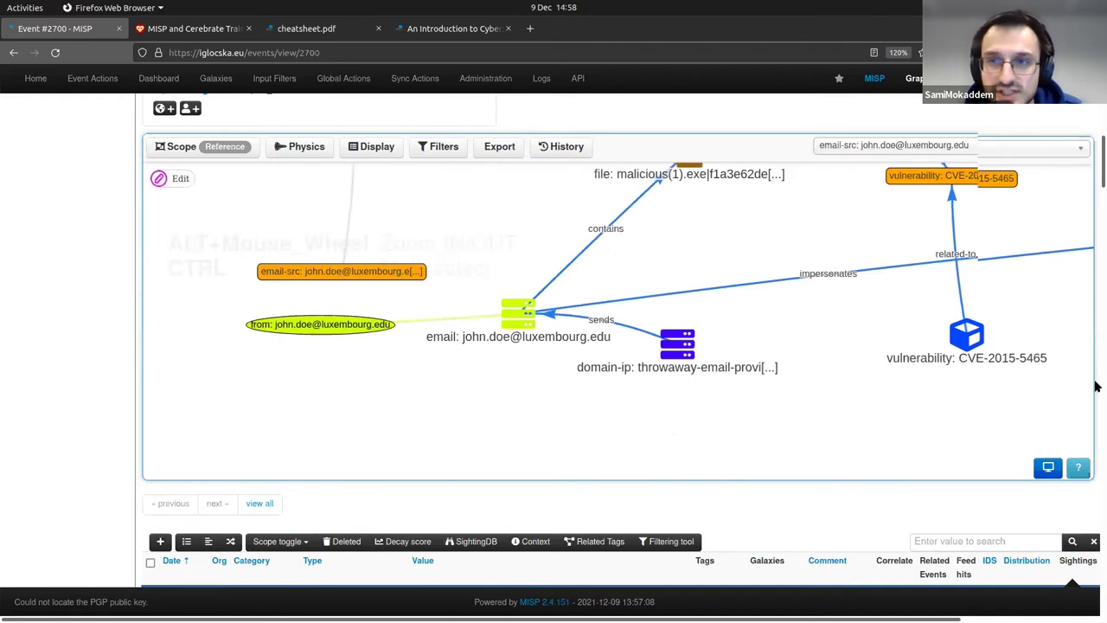
{"action": "scroll", "coordinate": [1097, 252], "scroll_direction": "up", "scroll_amount": 2}
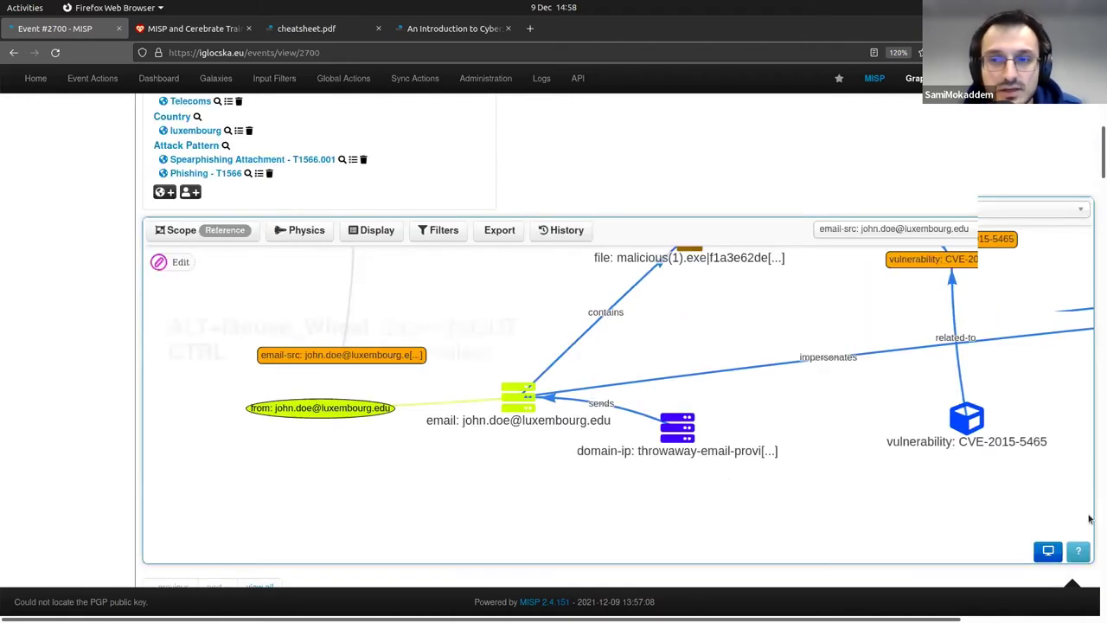
{"action": "scroll", "coordinate": [1091, 519], "scroll_direction": "up", "scroll_amount": 4}
Soft-delete the standalone Payload delivery email-src attribute at the end of the event's attribute list
{"action": "scroll", "coordinate": [1090, 561], "scroll_direction": "down", "scroll_amount": 10}
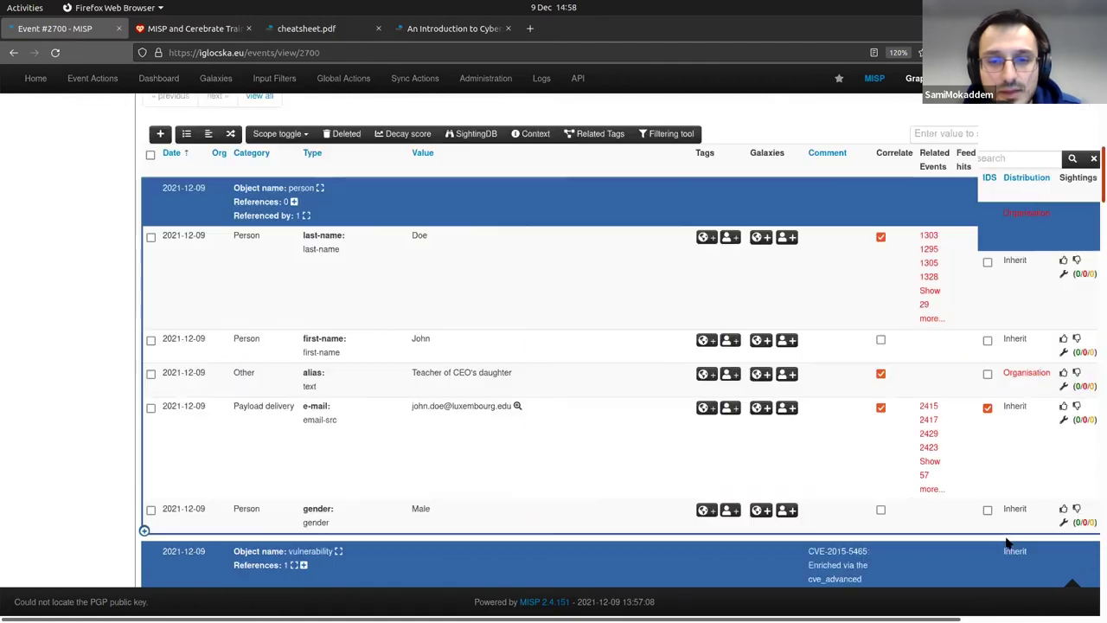
{"action": "scroll", "coordinate": [918, 543], "scroll_direction": "right", "scroll_amount": 3}
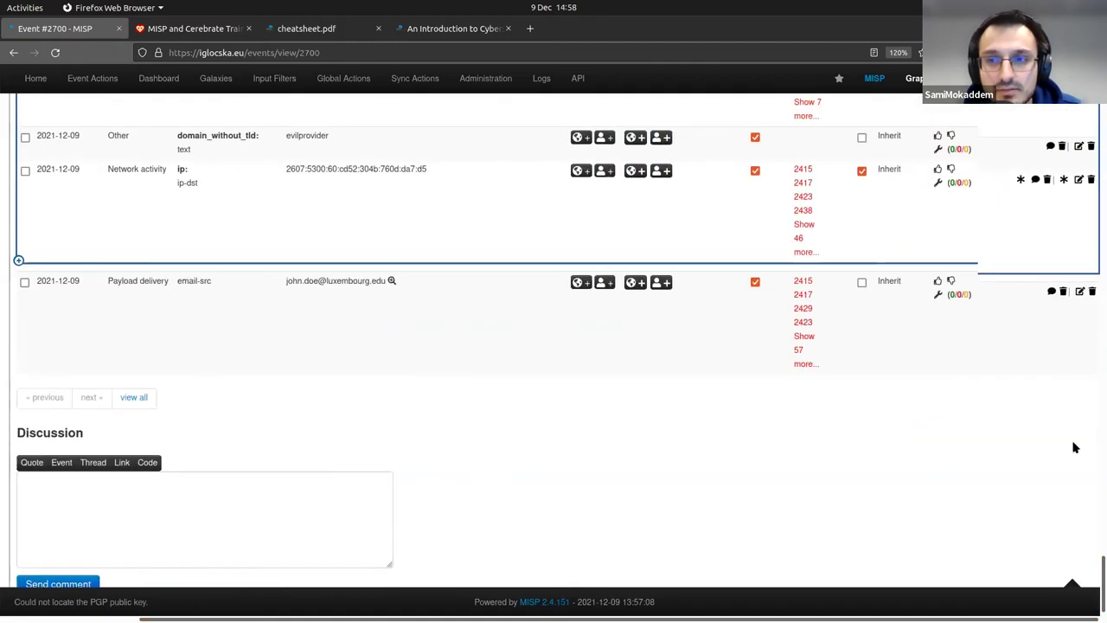
{"action": "scroll", "coordinate": [1075, 445], "scroll_direction": "up", "scroll_amount": 4}
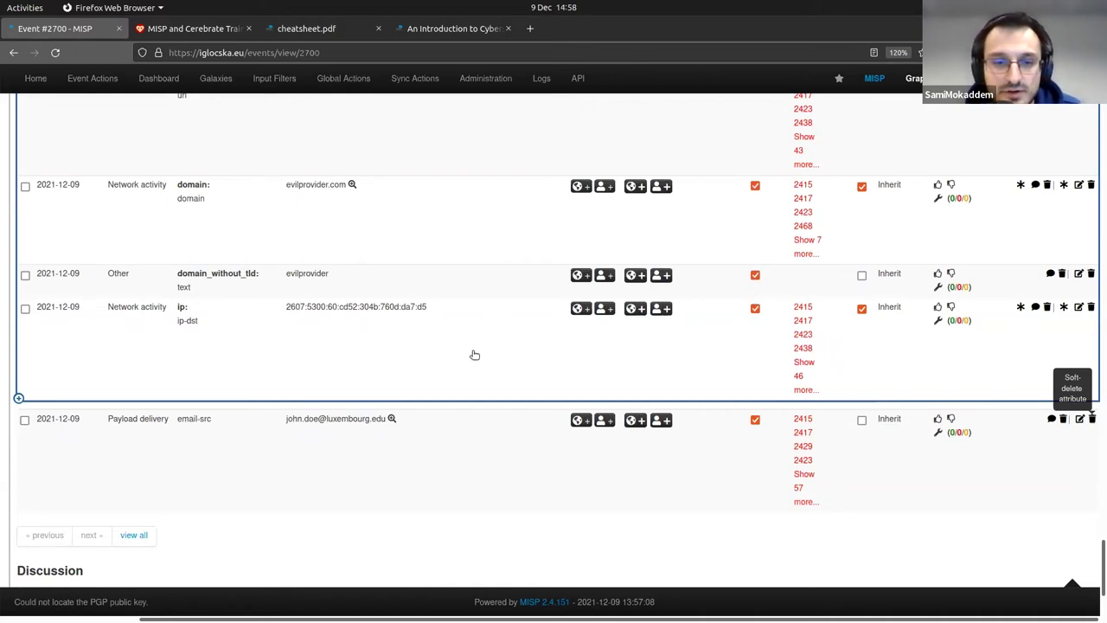
{"action": "left_click", "coordinate": [1090, 306]}
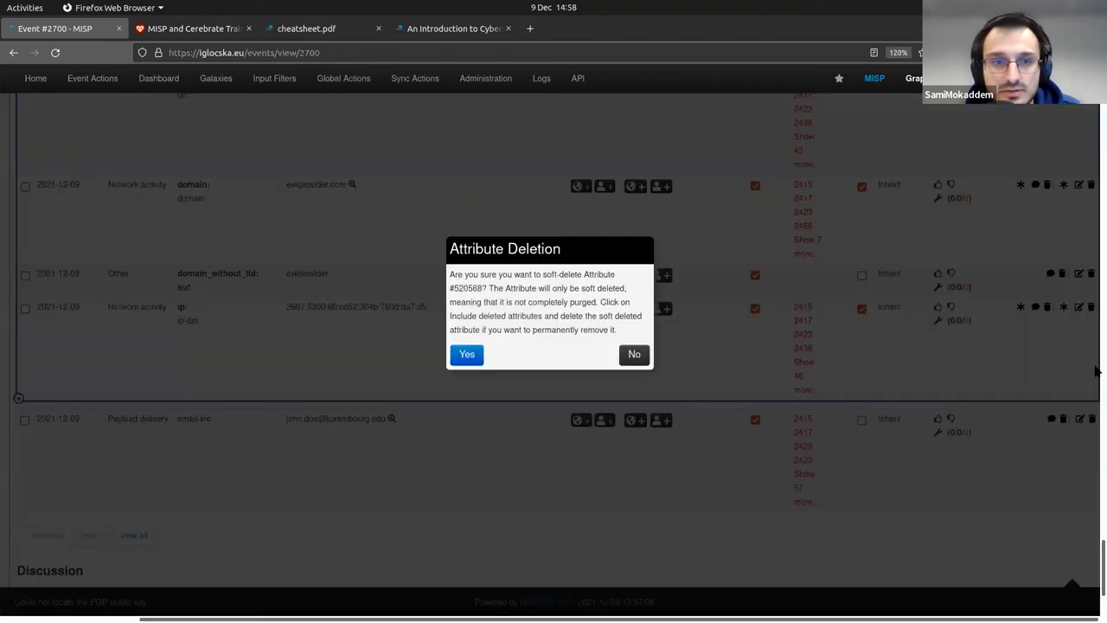
{"action": "key", "text": "Return"}
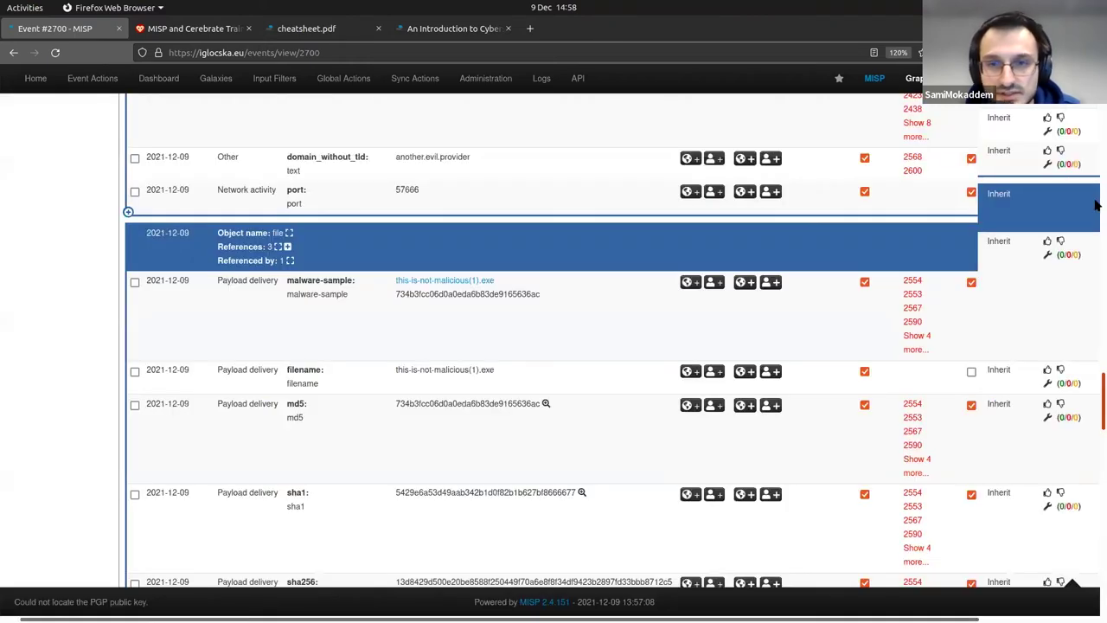
Include deleted attributes in the event's attribute list and bring the soft-deleted email-src attribute's available actions into view
{"action": "scroll", "coordinate": [735, 260], "scroll_direction": "up", "scroll_amount": 15}
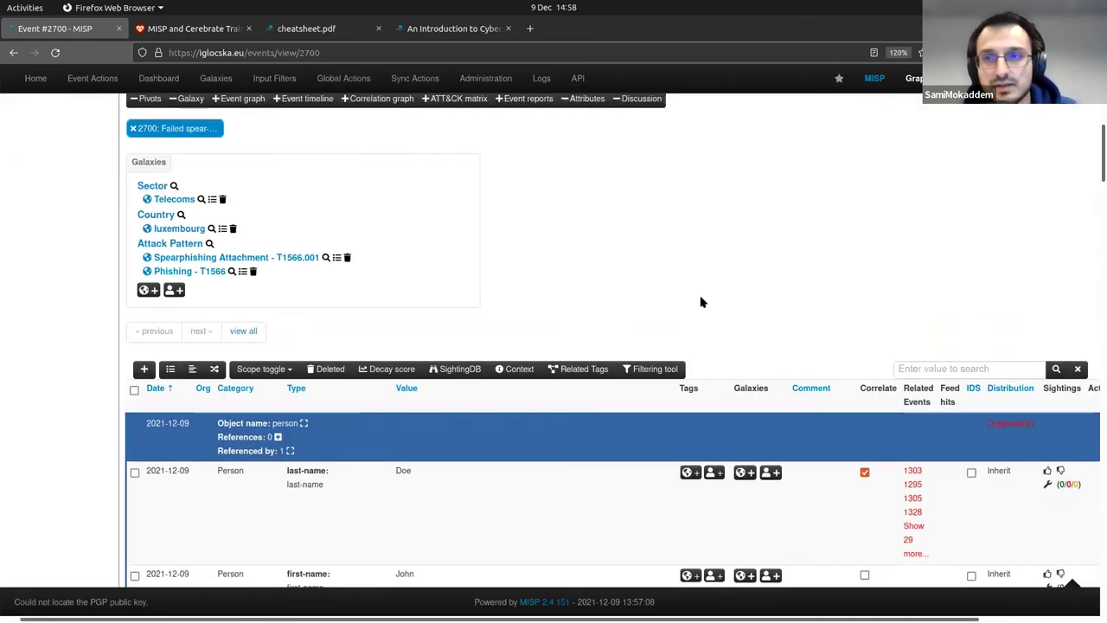
{"action": "scroll", "coordinate": [683, 281], "scroll_direction": "down", "scroll_amount": 1}
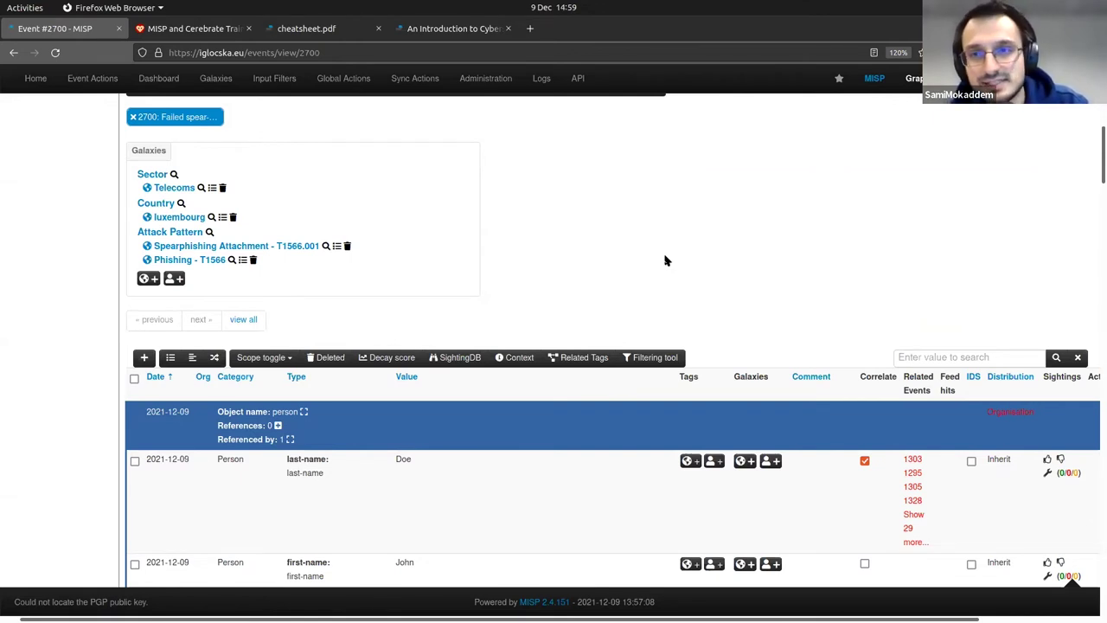
{"action": "left_click", "coordinate": [327, 362]}
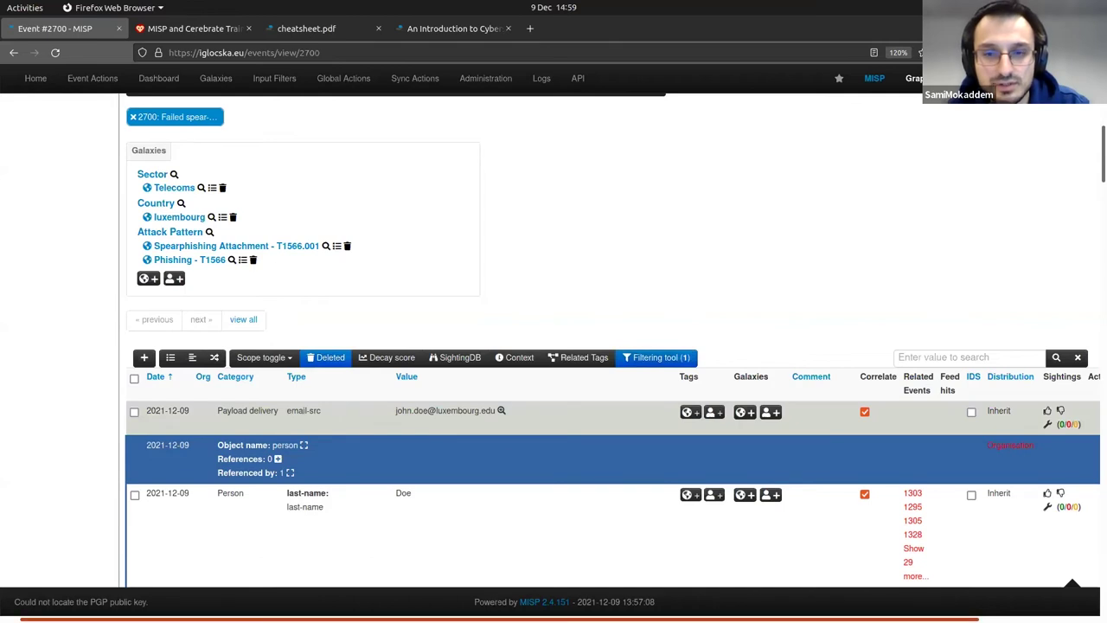
{"action": "scroll", "coordinate": [493, 602], "scroll_direction": "right", "scroll_amount": 3}
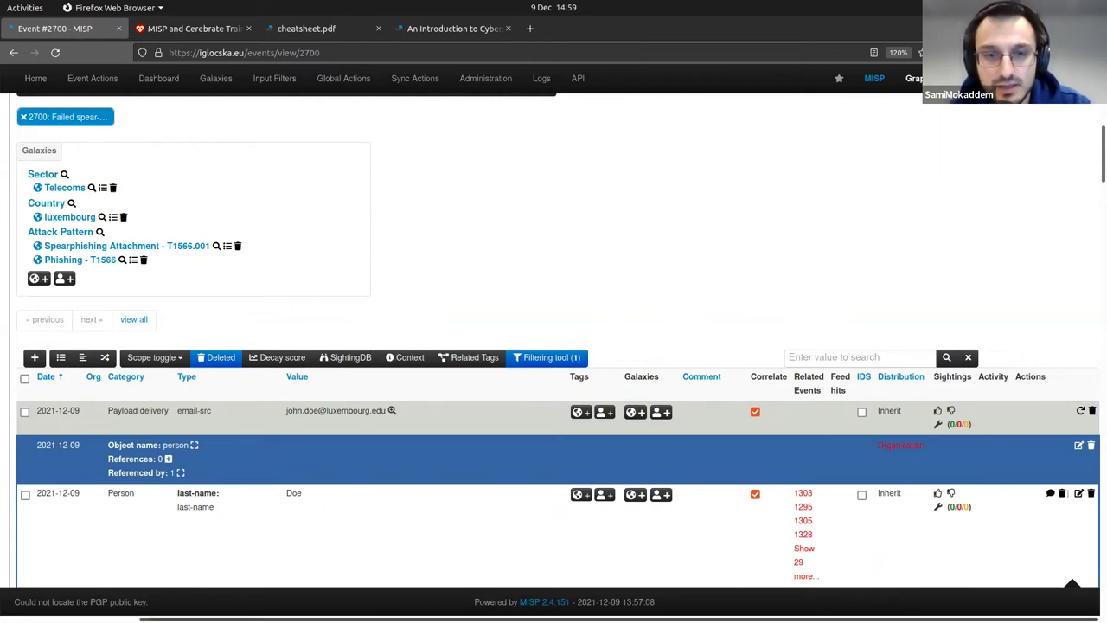
{"action": "scroll", "coordinate": [707, 304], "scroll_direction": "left", "scroll_amount": 2}
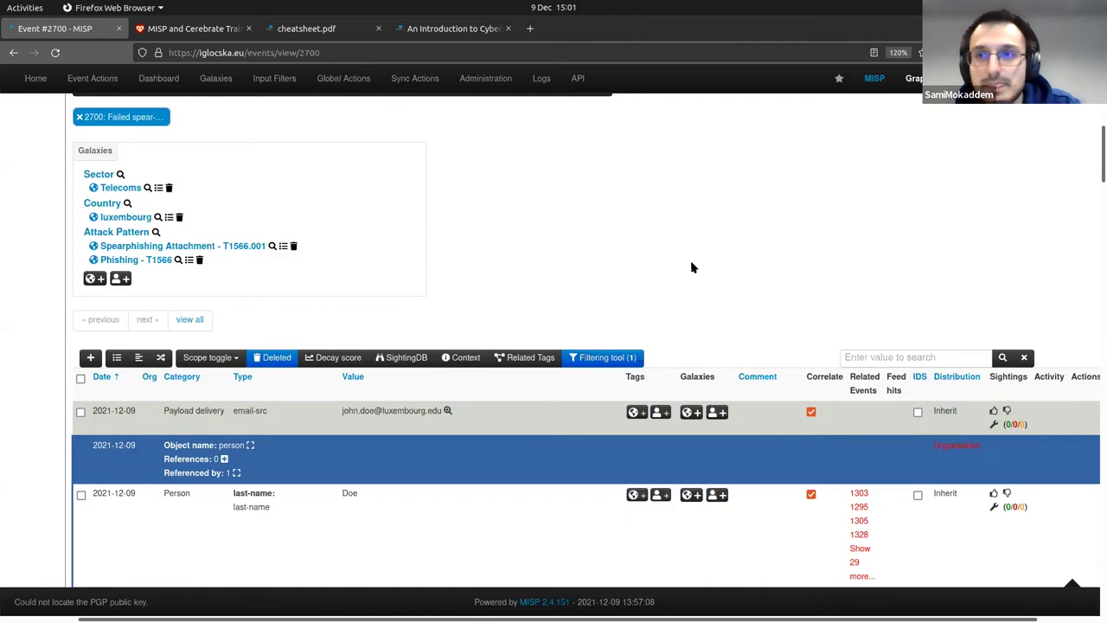
Check the event's publication and last change details against the soft-deleted email-src attribute
{"action": "scroll", "coordinate": [690, 267], "scroll_direction": "up", "scroll_amount": 2}
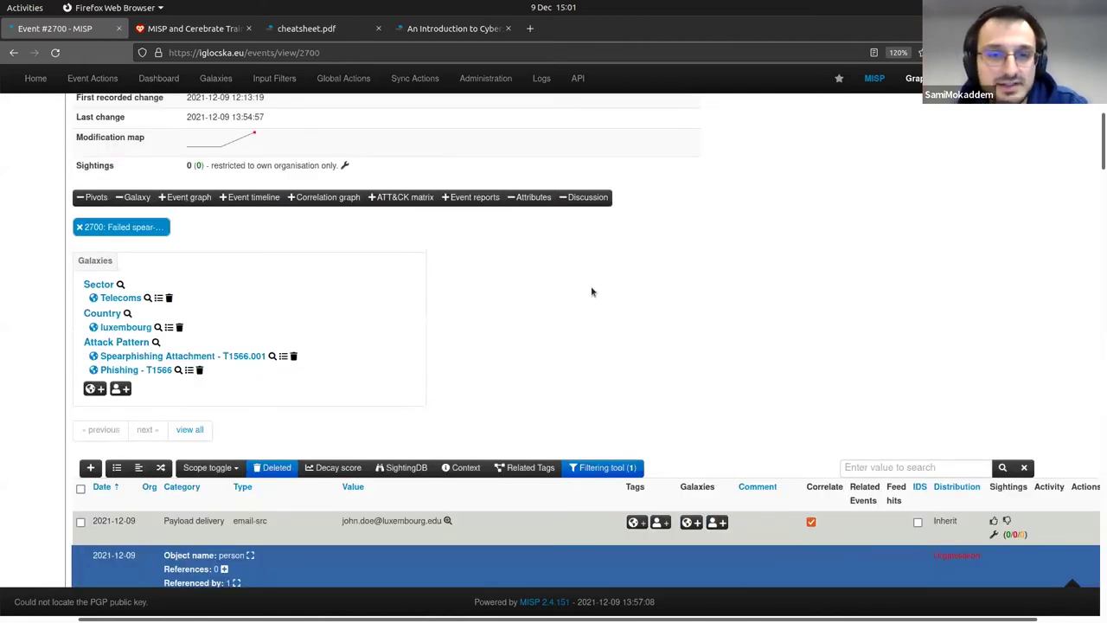
{"action": "scroll", "coordinate": [591, 291], "scroll_direction": "up", "scroll_amount": 5}
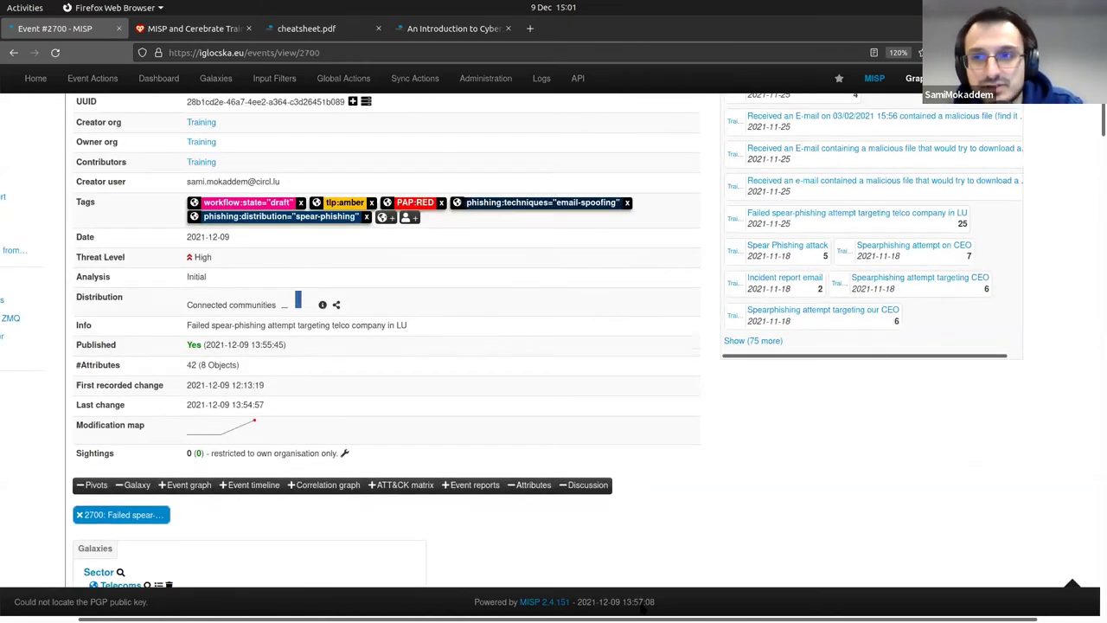
{"action": "scroll", "coordinate": [555, 374], "scroll_direction": "up", "scroll_amount": 2}
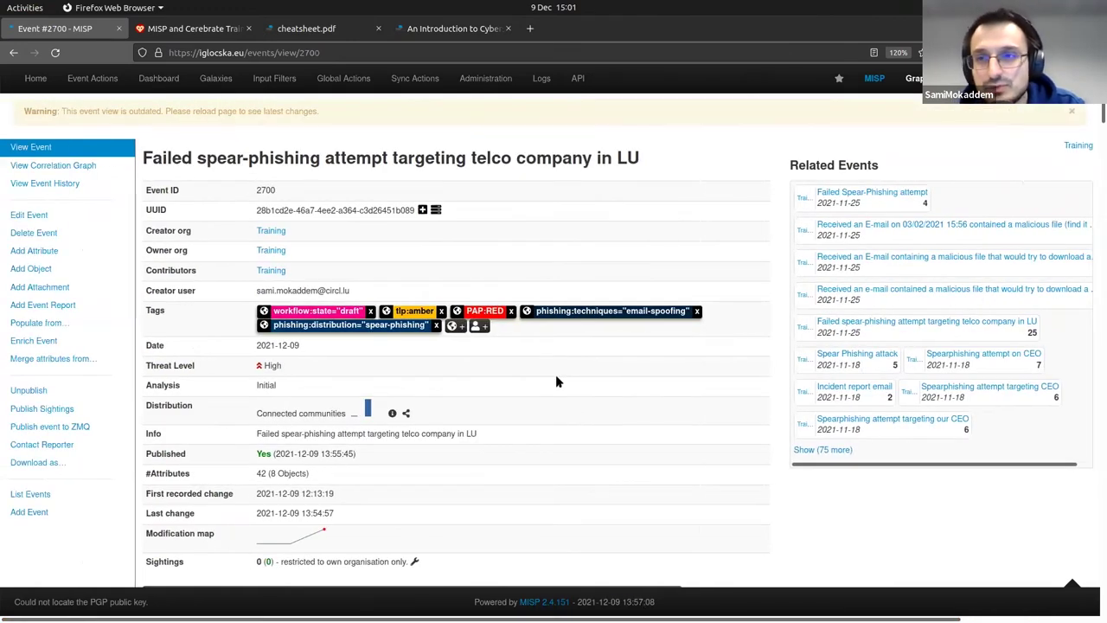
{"action": "scroll", "coordinate": [555, 375], "scroll_direction": "down", "scroll_amount": 5}
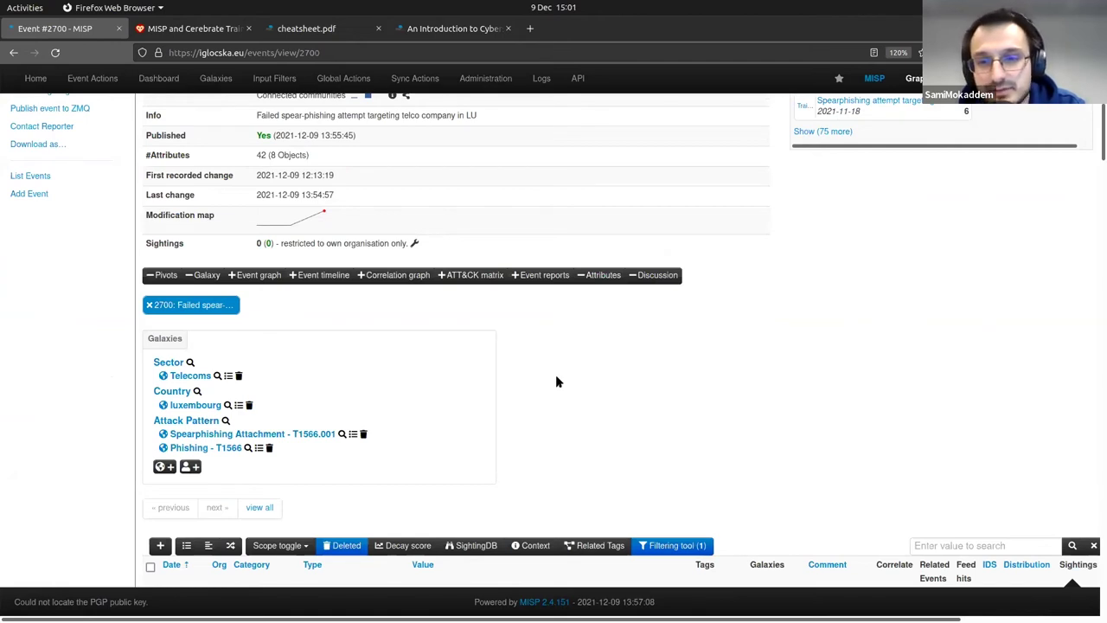
{"action": "scroll", "coordinate": [599, 327], "scroll_direction": "down", "scroll_amount": 3}
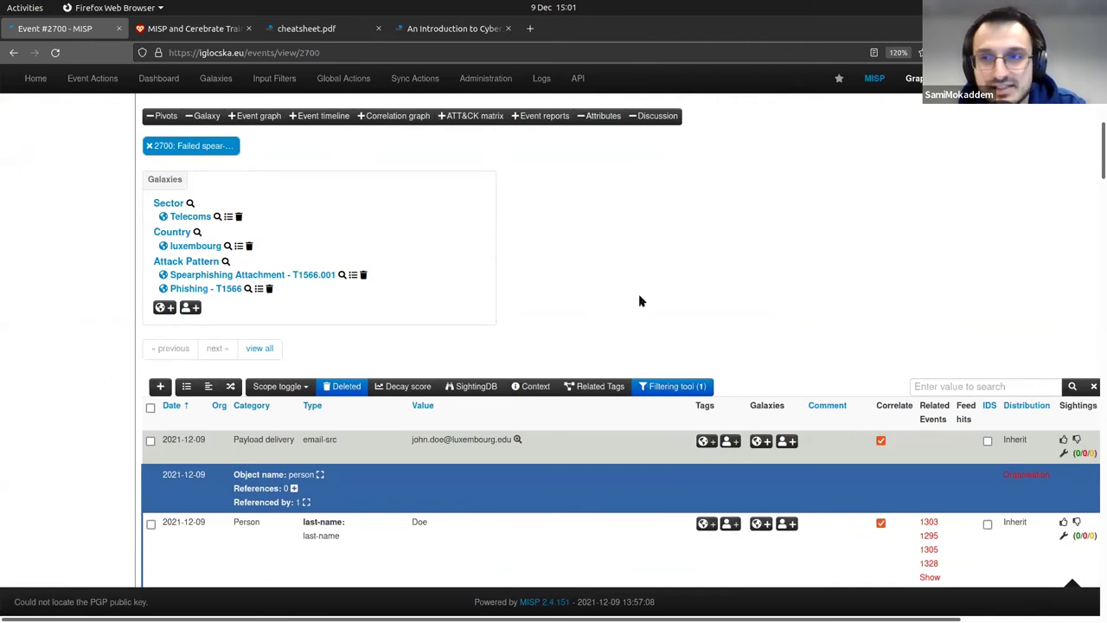
{"action": "scroll", "coordinate": [660, 299], "scroll_direction": "up", "scroll_amount": 1}
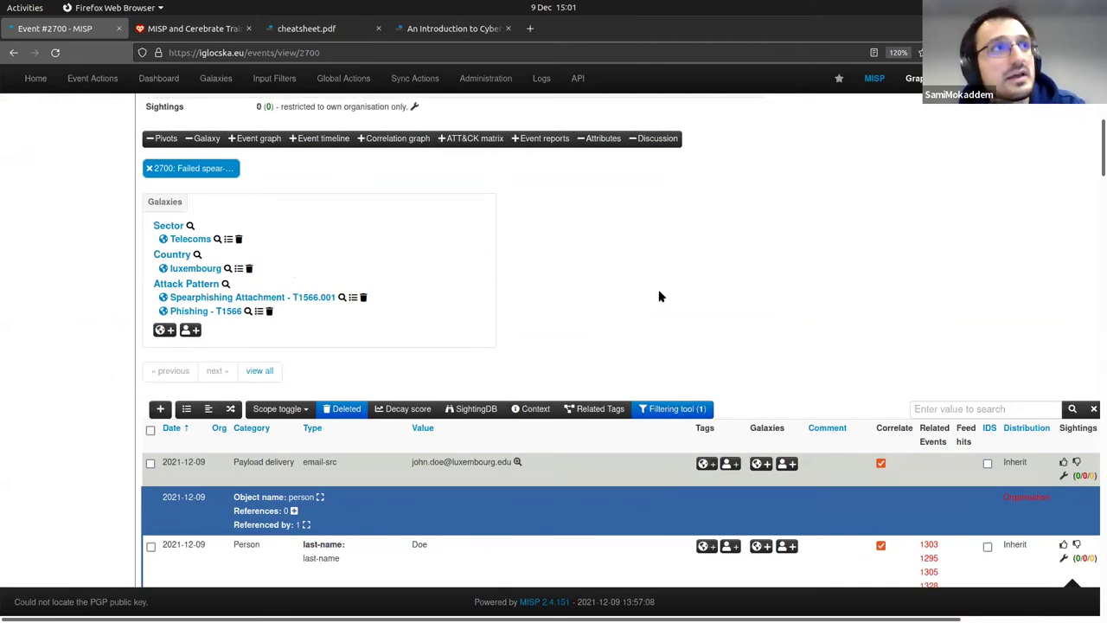
{"action": "scroll", "coordinate": [659, 297], "scroll_direction": "up", "scroll_amount": 5}
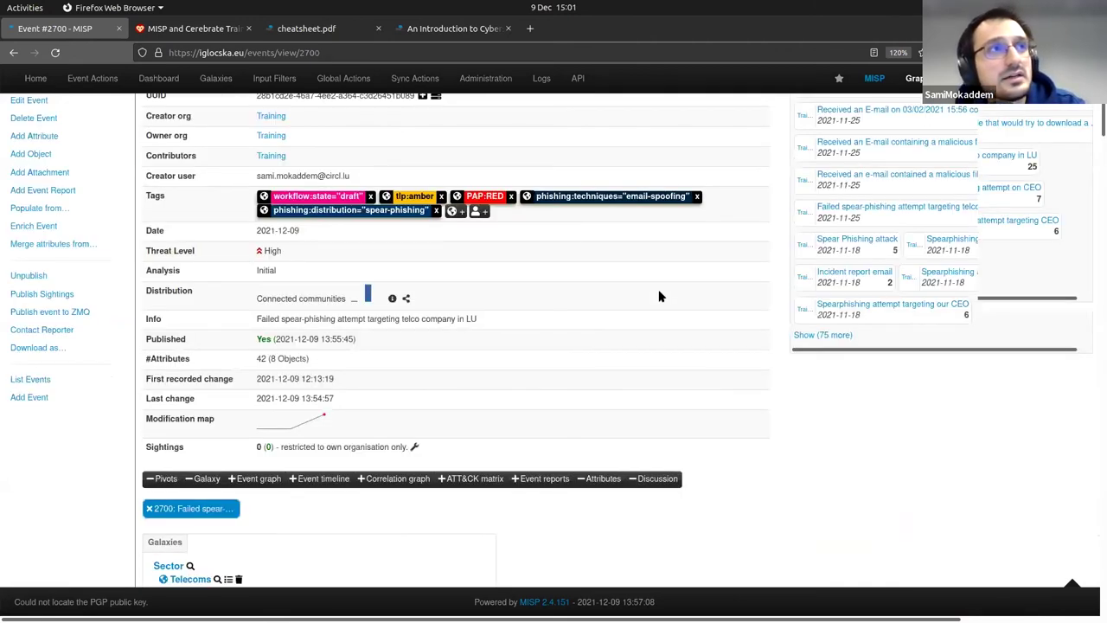
{"action": "scroll", "coordinate": [658, 296], "scroll_direction": "up", "scroll_amount": 2}
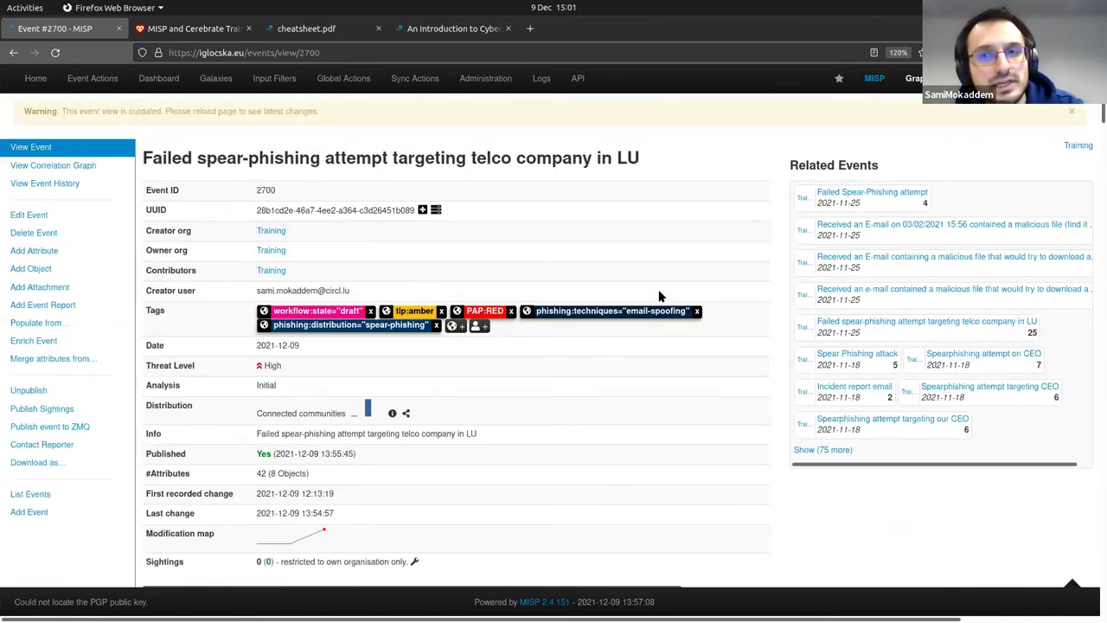
{"action": "scroll", "coordinate": [658, 297], "scroll_direction": "down", "scroll_amount": 2}
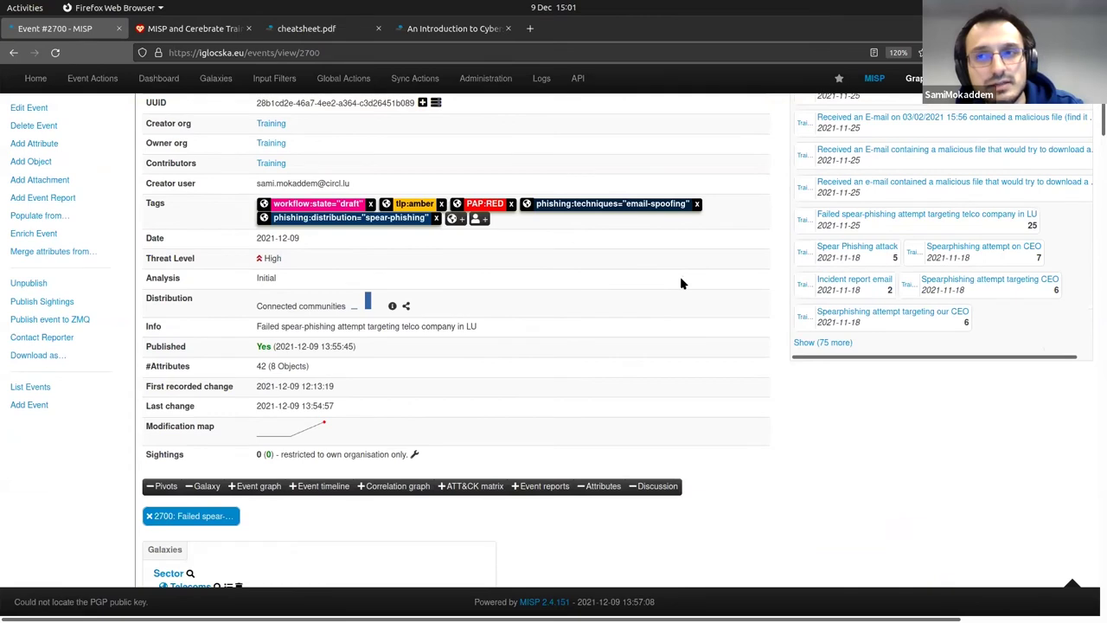
{"action": "scroll", "coordinate": [682, 284], "scroll_direction": "up", "scroll_amount": 2}
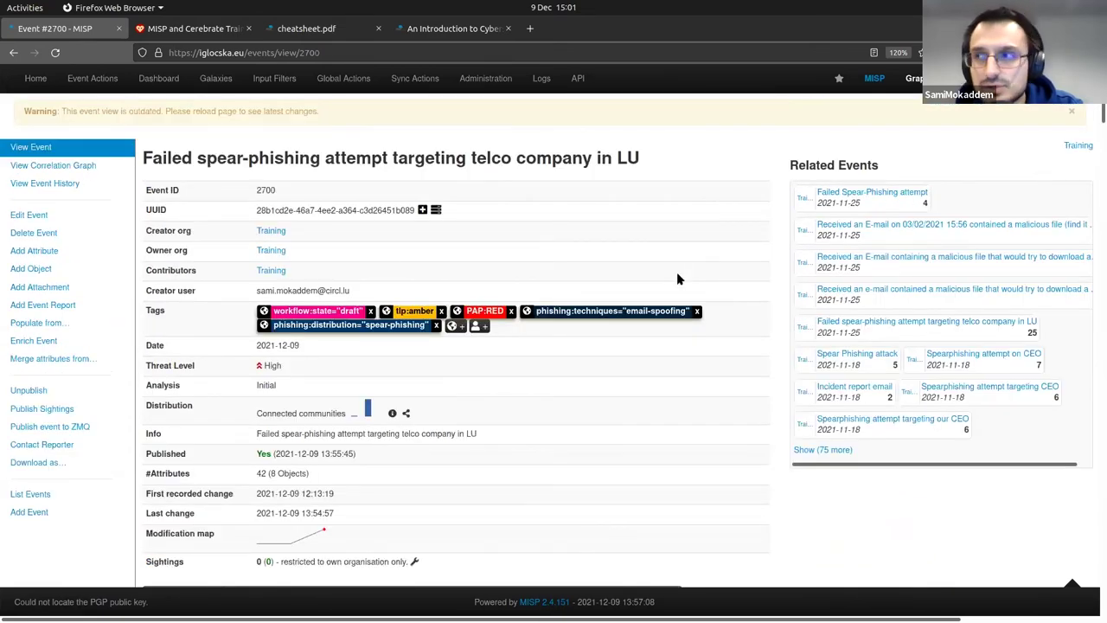
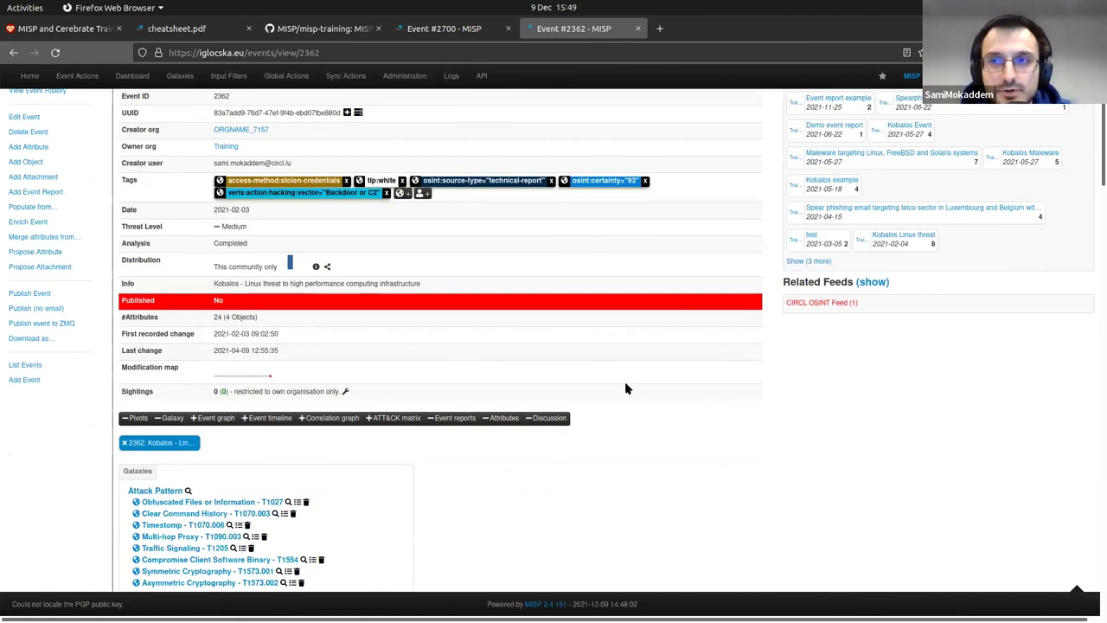
Review the general details and galaxies of the Kobalos Linux threat event and reload its page
{"action": "scroll", "coordinate": [627, 389], "scroll_direction": "down", "scroll_amount": 1}
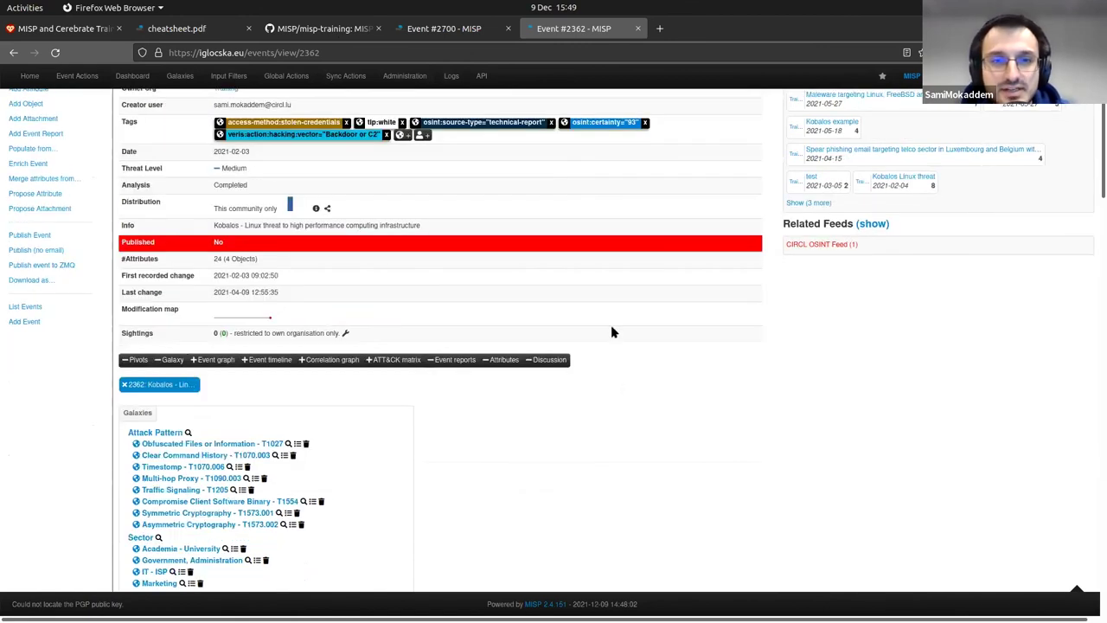
{"action": "scroll", "coordinate": [627, 243], "scroll_direction": "up", "scroll_amount": 2}
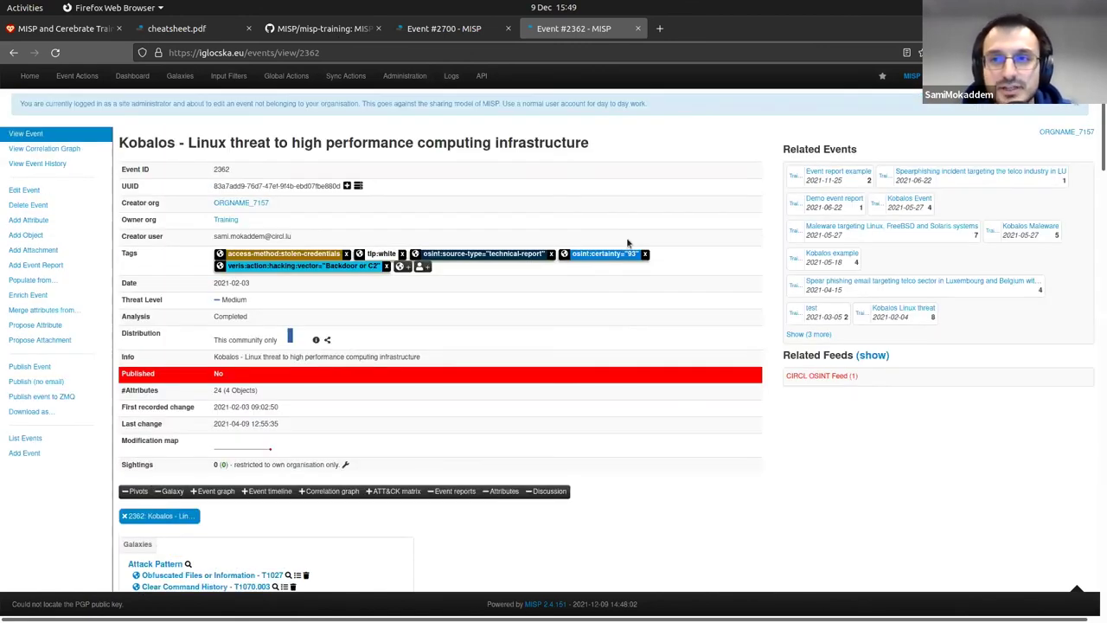
{"action": "scroll", "coordinate": [627, 243], "scroll_direction": "down", "scroll_amount": 4}
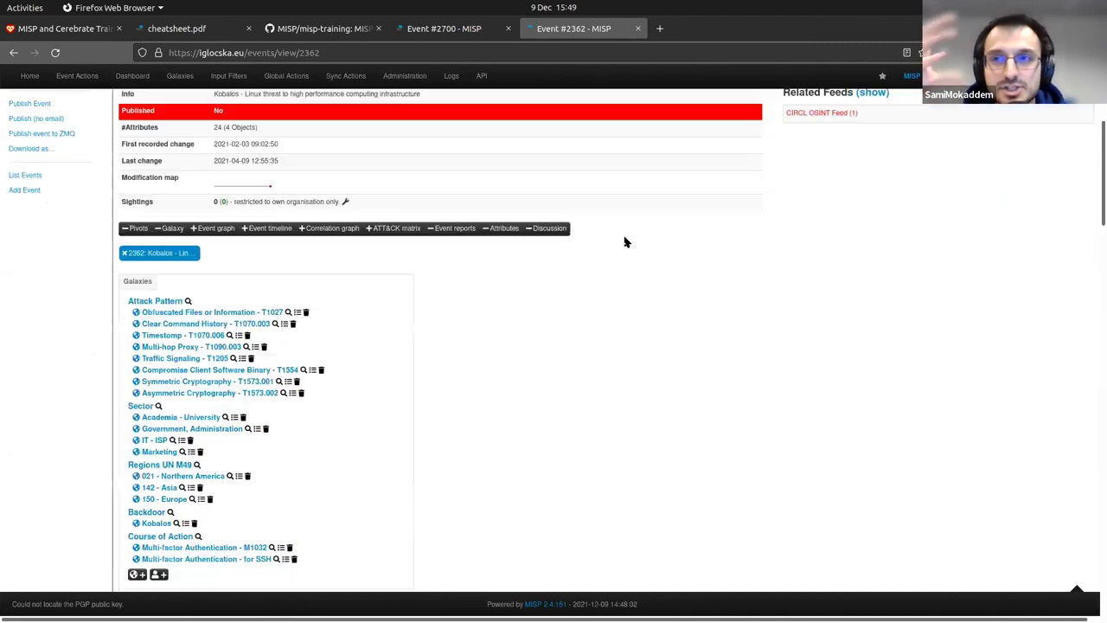
{"action": "scroll", "coordinate": [627, 243], "scroll_direction": "up", "scroll_amount": 4}
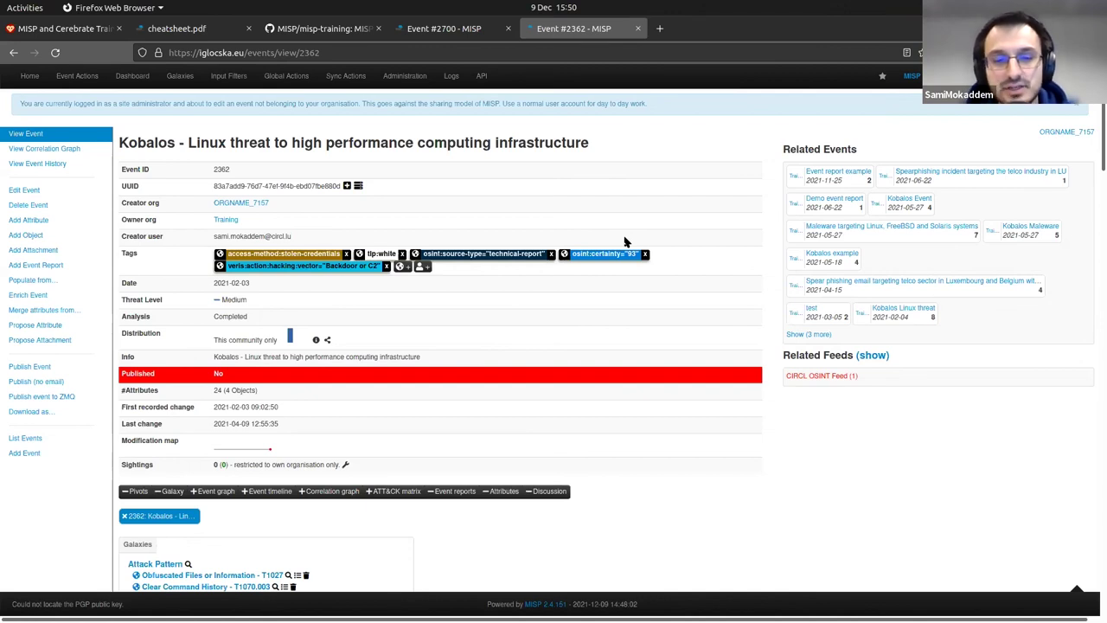
{"action": "key", "text": "F5"}
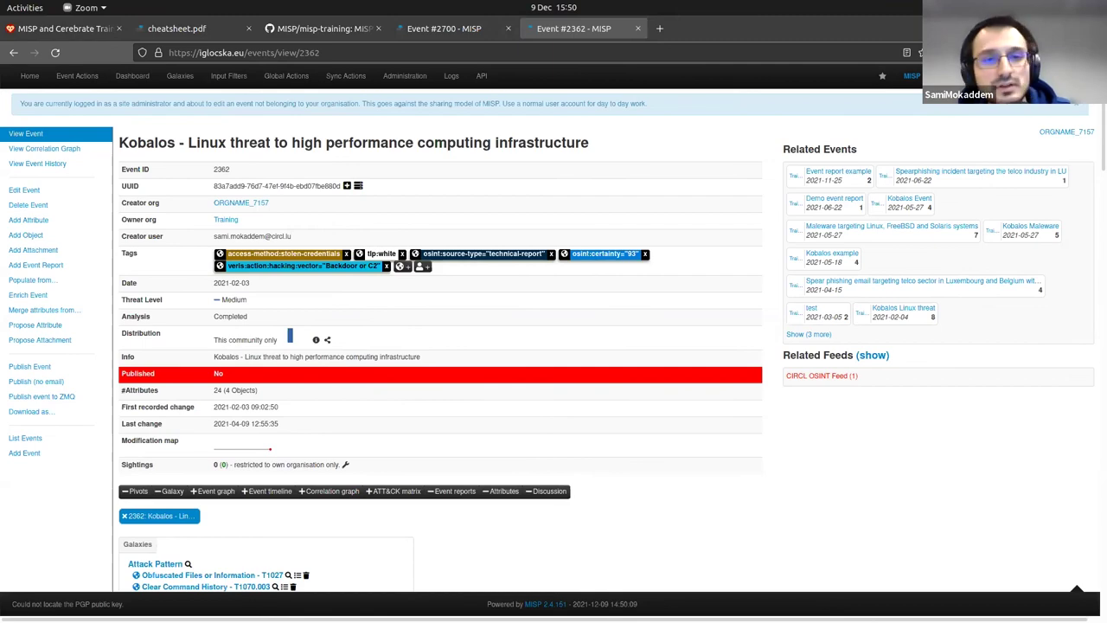
{"action": "left_click", "coordinate": [628, 366]}
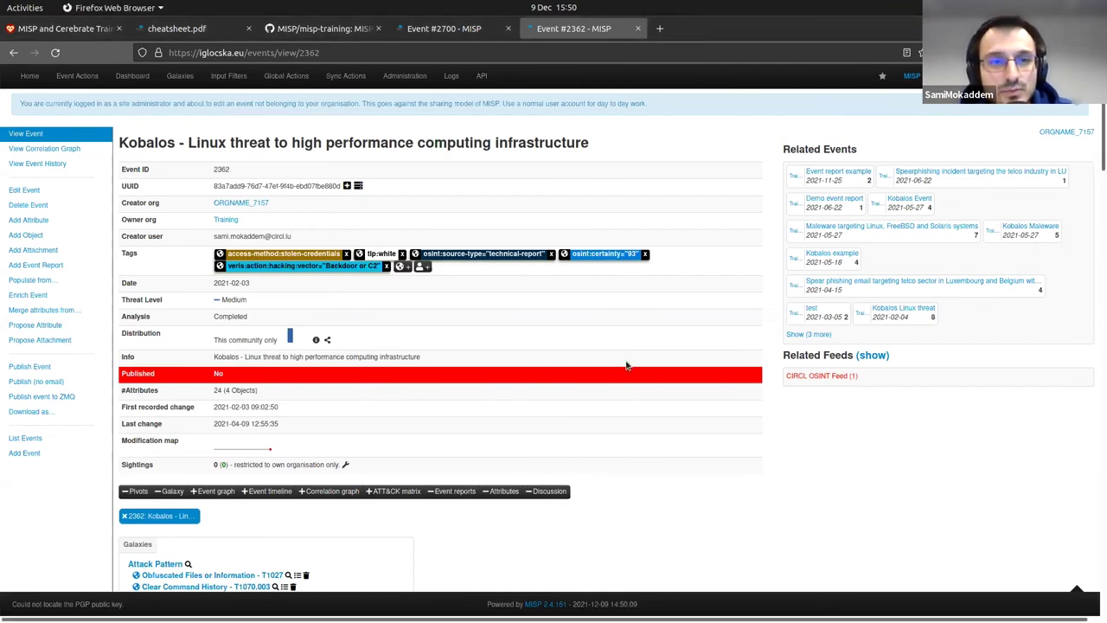
Look through the Kobalos event's galaxy clusters, event reports, file objects and attributes, including attachments and the ip-port object
{"action": "scroll", "coordinate": [628, 366], "scroll_direction": "down", "scroll_amount": 3}
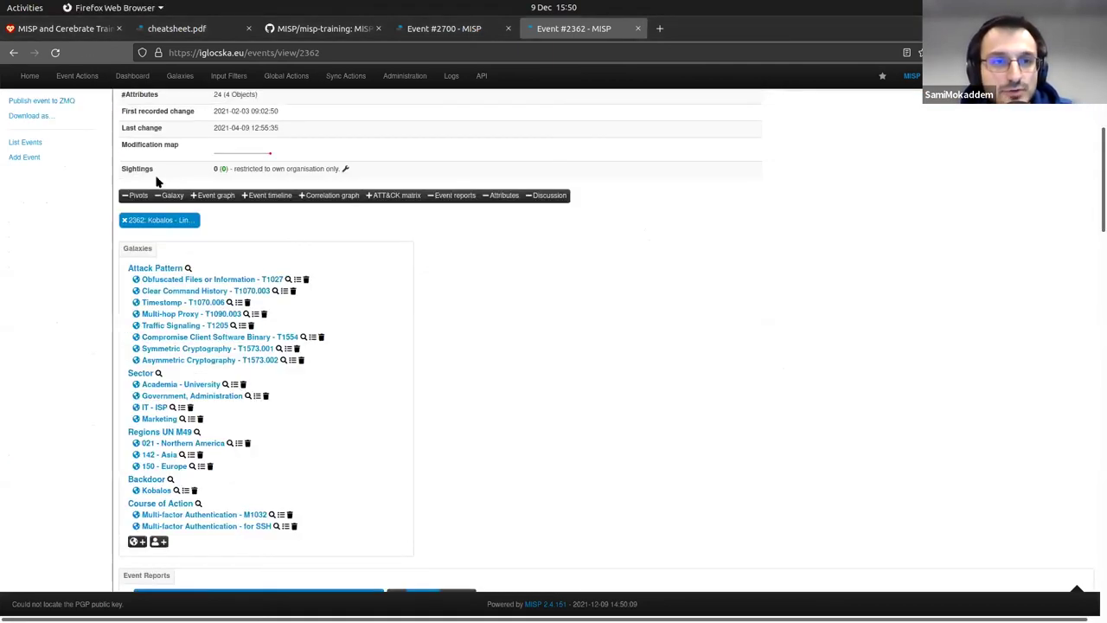
{"action": "scroll", "coordinate": [148, 395], "scroll_direction": "down", "scroll_amount": 1}
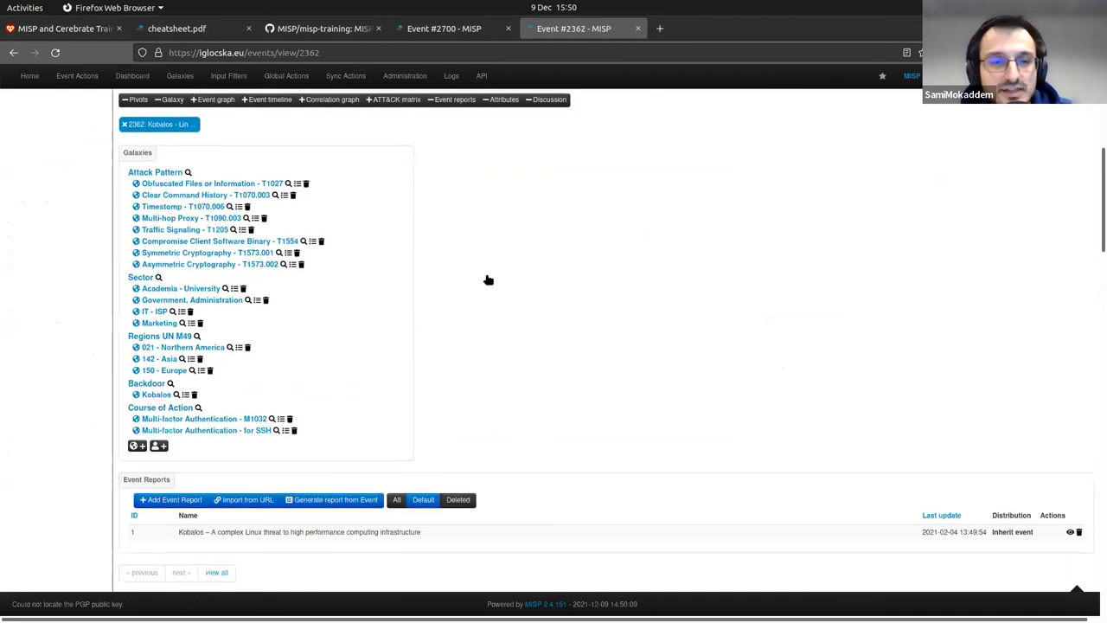
{"action": "scroll", "coordinate": [487, 279], "scroll_direction": "up", "scroll_amount": 4}
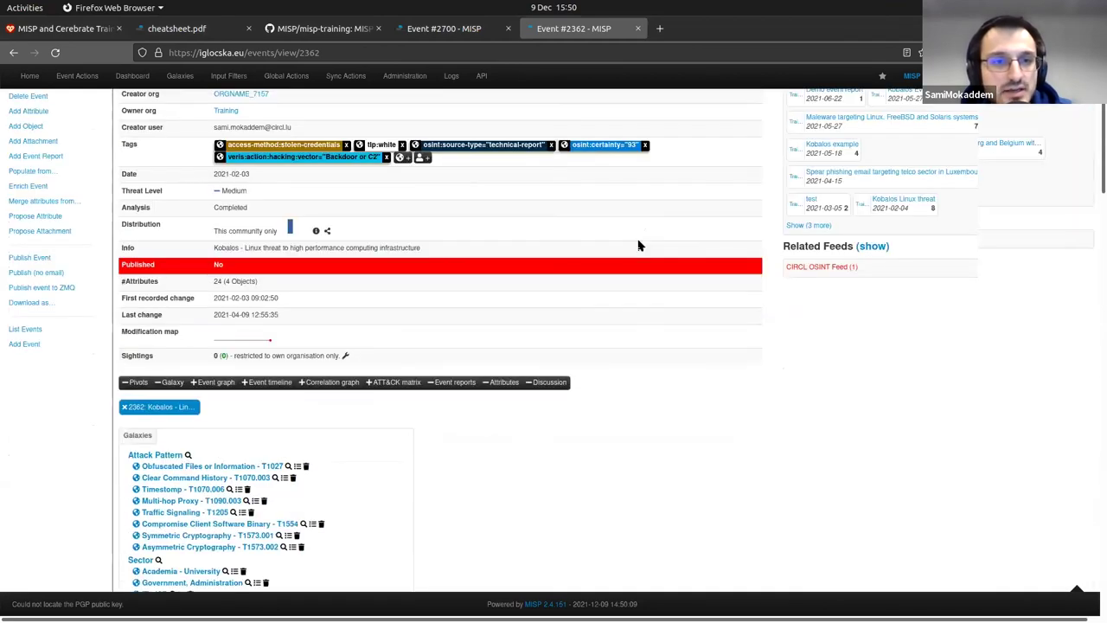
{"action": "scroll", "coordinate": [296, 342], "scroll_direction": "down", "scroll_amount": 10}
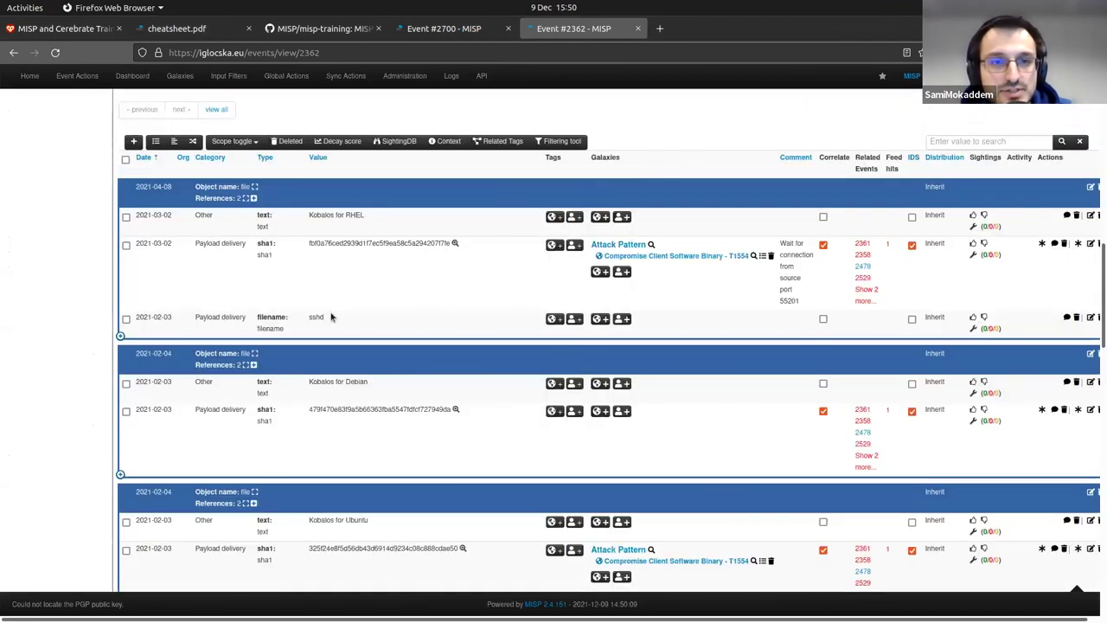
{"action": "scroll", "coordinate": [337, 320], "scroll_direction": "down", "scroll_amount": 5}
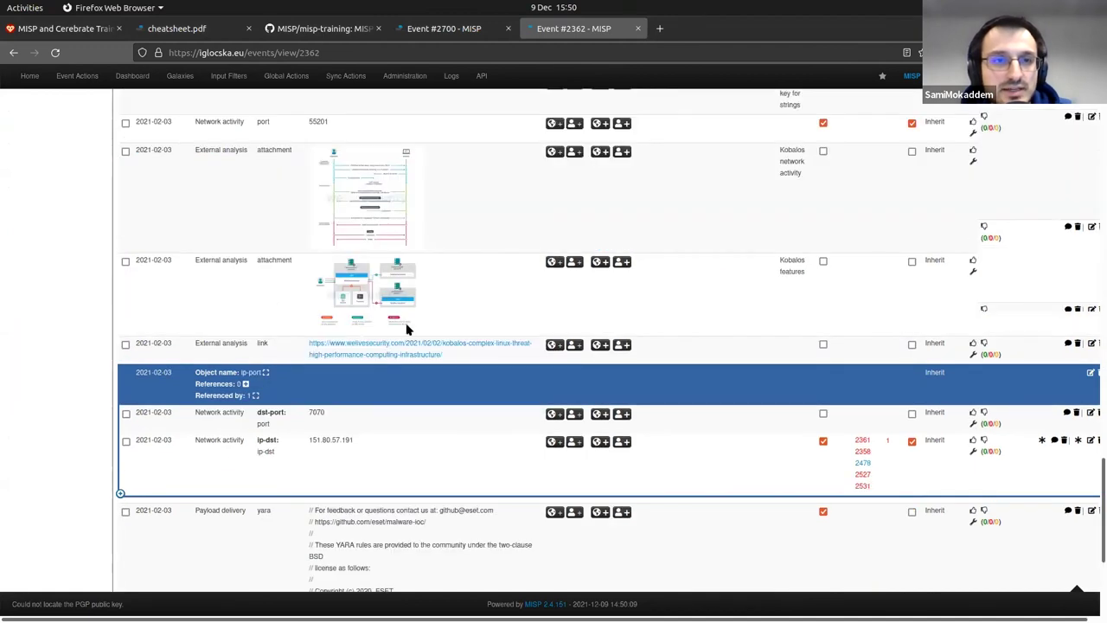
{"action": "scroll", "coordinate": [242, 204], "scroll_direction": "up", "scroll_amount": 1}
{"action": "scroll", "coordinate": [257, 200], "scroll_direction": "up", "scroll_amount": 10}
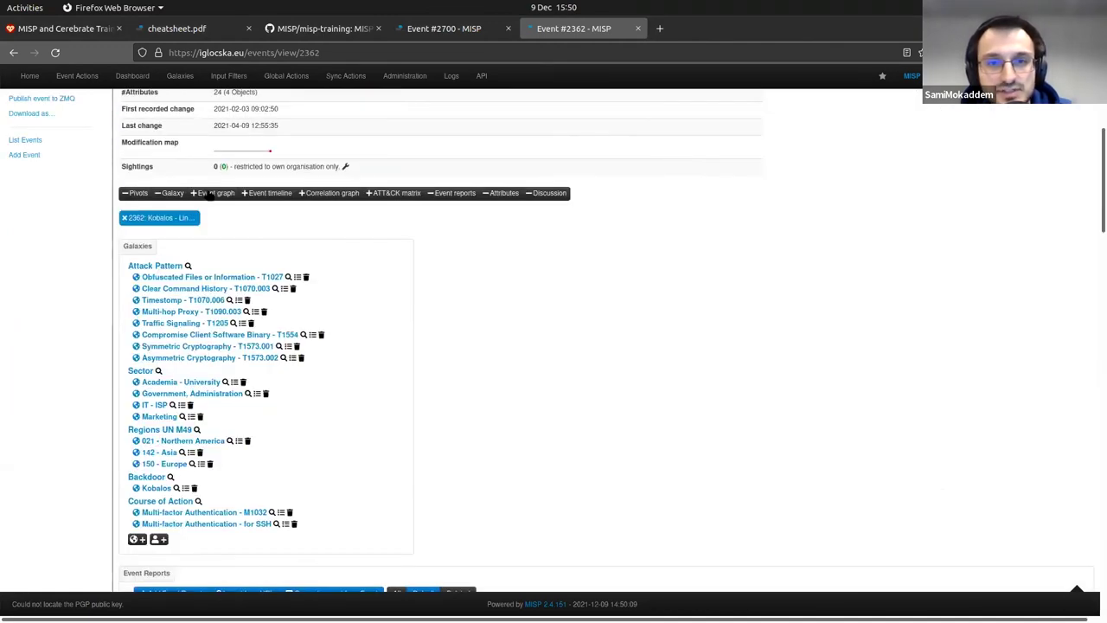
Show the Kobalos event's timeline, inspect its February and March 2021 entries, and hide the timeline
{"action": "left_click", "coordinate": [212, 193]}
{"action": "scroll", "coordinate": [84, 296], "scroll_direction": "down", "scroll_amount": 5}
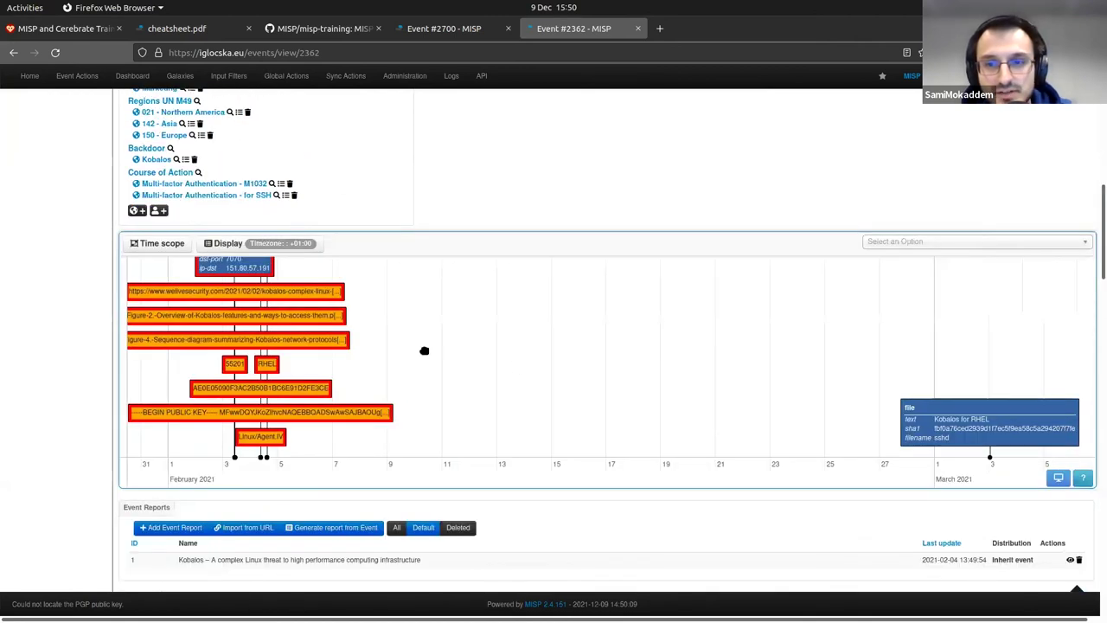
{"action": "left_click_drag", "start_coordinate": [424, 350], "coordinate": [128, 350]}
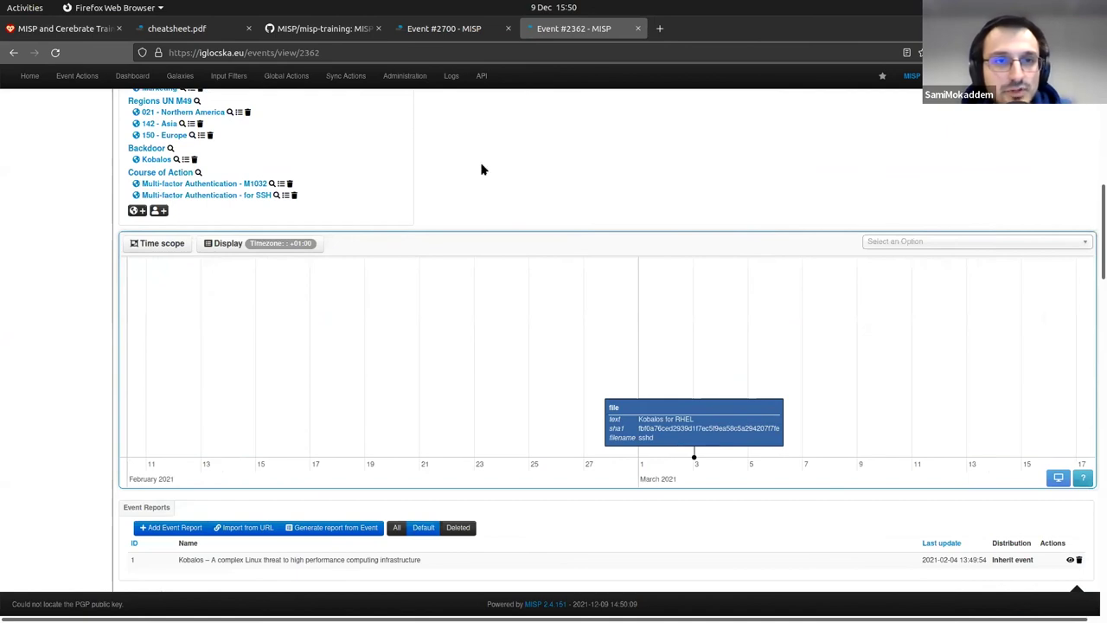
{"action": "scroll", "coordinate": [482, 169], "scroll_direction": "up", "scroll_amount": 6}
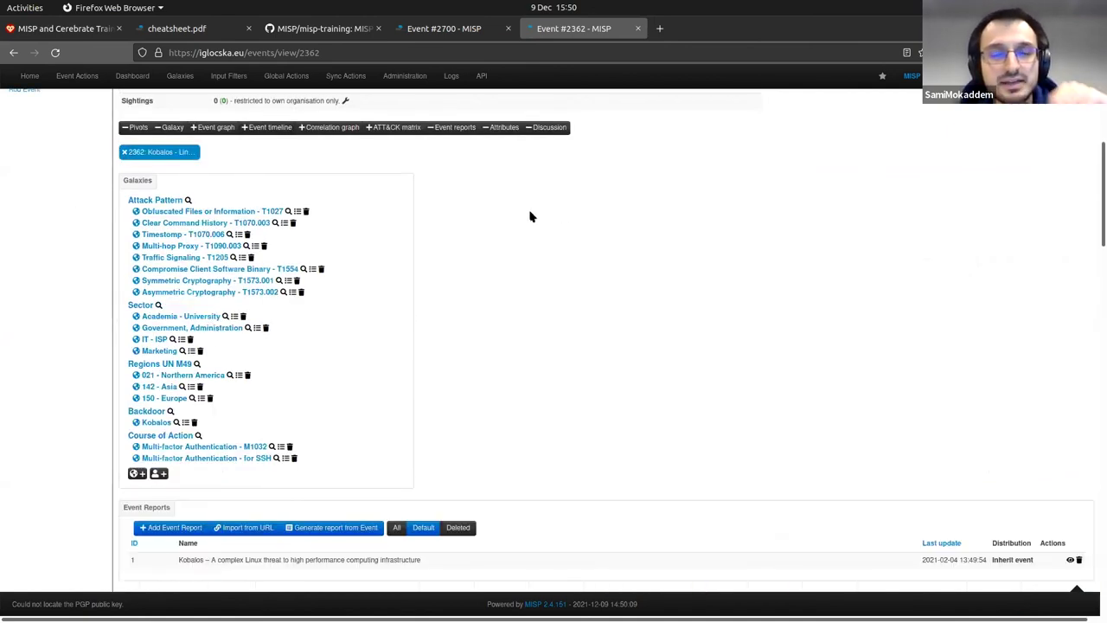
Hide the Kobalos event's Event Reports section, show it again, and bring the report list into view
{"action": "left_click", "coordinate": [446, 128]}
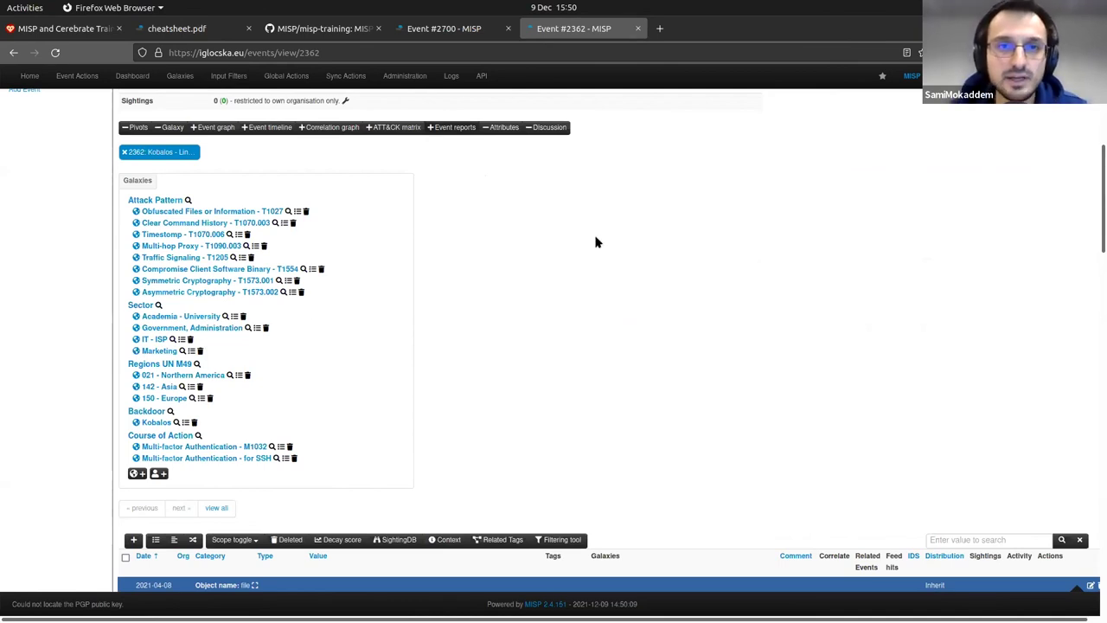
{"action": "left_click", "coordinate": [443, 128]}
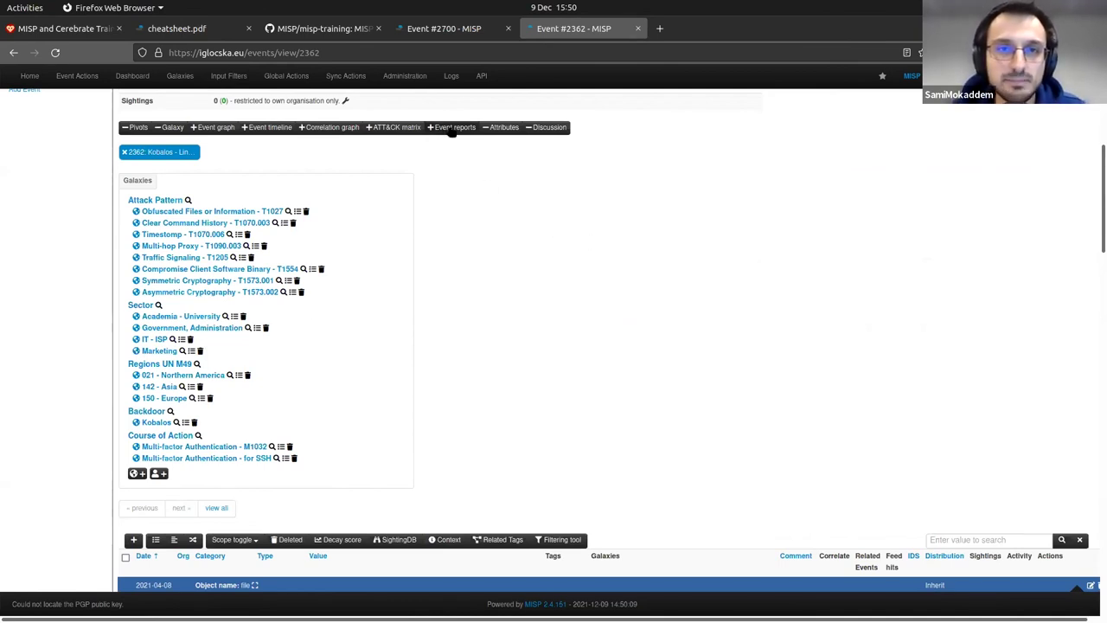
{"action": "scroll", "coordinate": [611, 255], "scroll_direction": "down", "scroll_amount": 1}
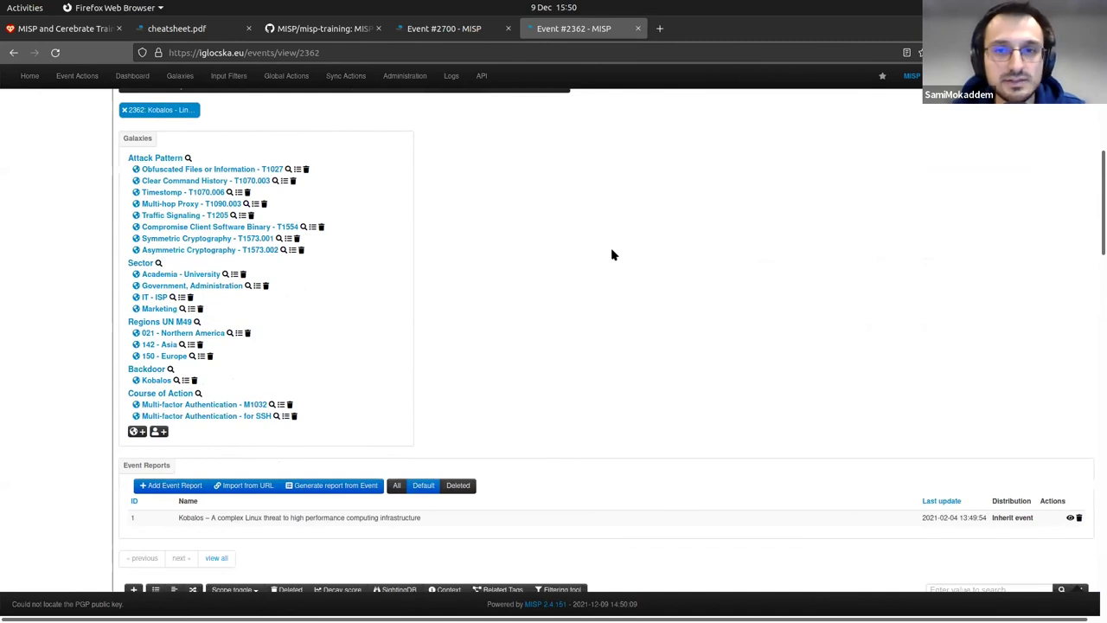
{"action": "scroll", "coordinate": [611, 254], "scroll_direction": "down", "scroll_amount": 5}
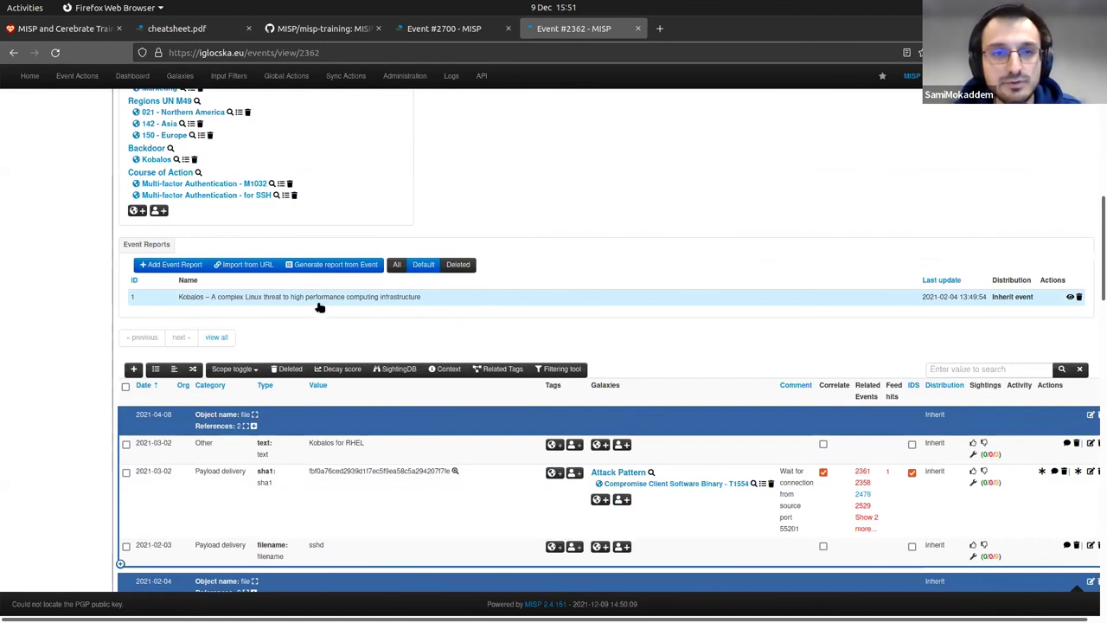
Open the event report "Kobalos – A complex Linux threat to high performance computing infrastructure" and read its opening sections
{"action": "left_click", "coordinate": [389, 298]}
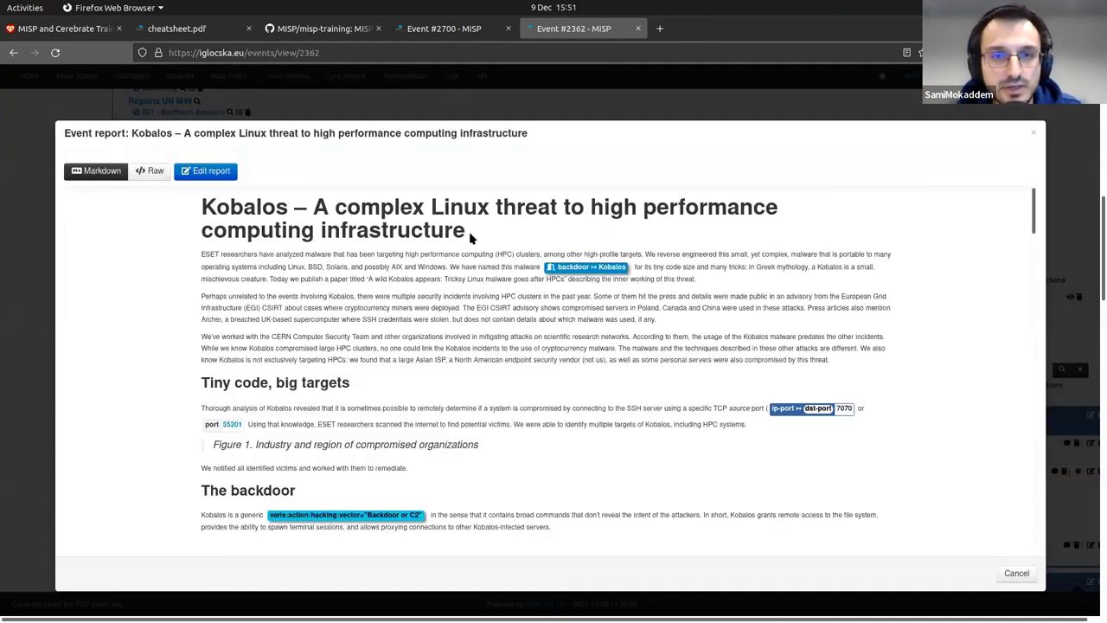
{"action": "scroll", "coordinate": [377, 246], "scroll_direction": "down", "scroll_amount": 1}
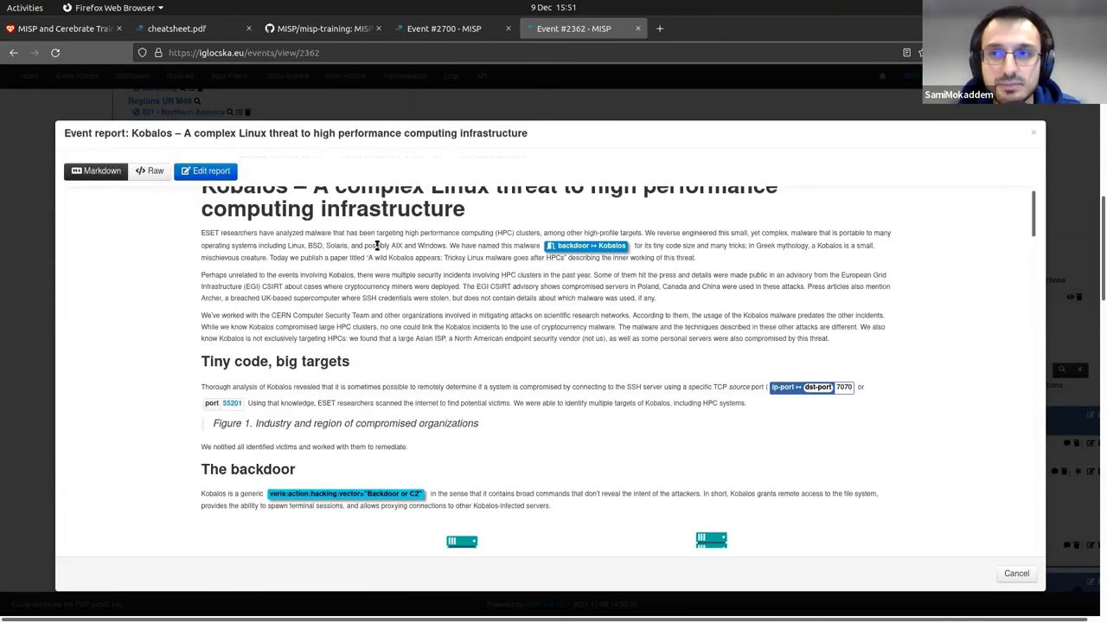
{"action": "scroll", "coordinate": [377, 245], "scroll_direction": "up", "scroll_amount": 1}
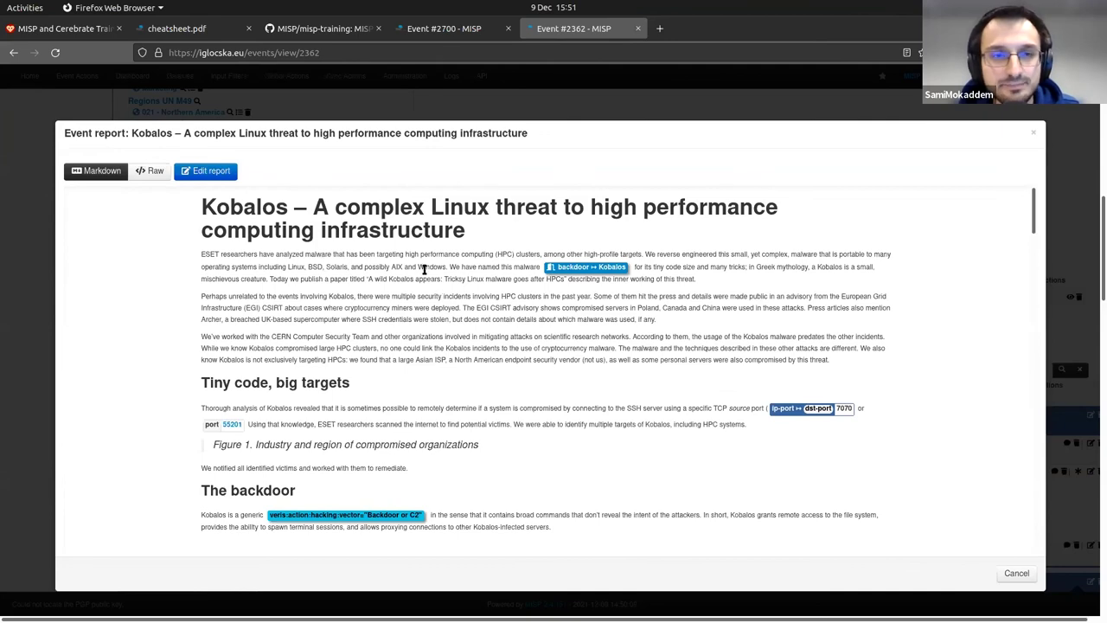
{"action": "scroll", "coordinate": [397, 242], "scroll_direction": "down", "scroll_amount": 3}
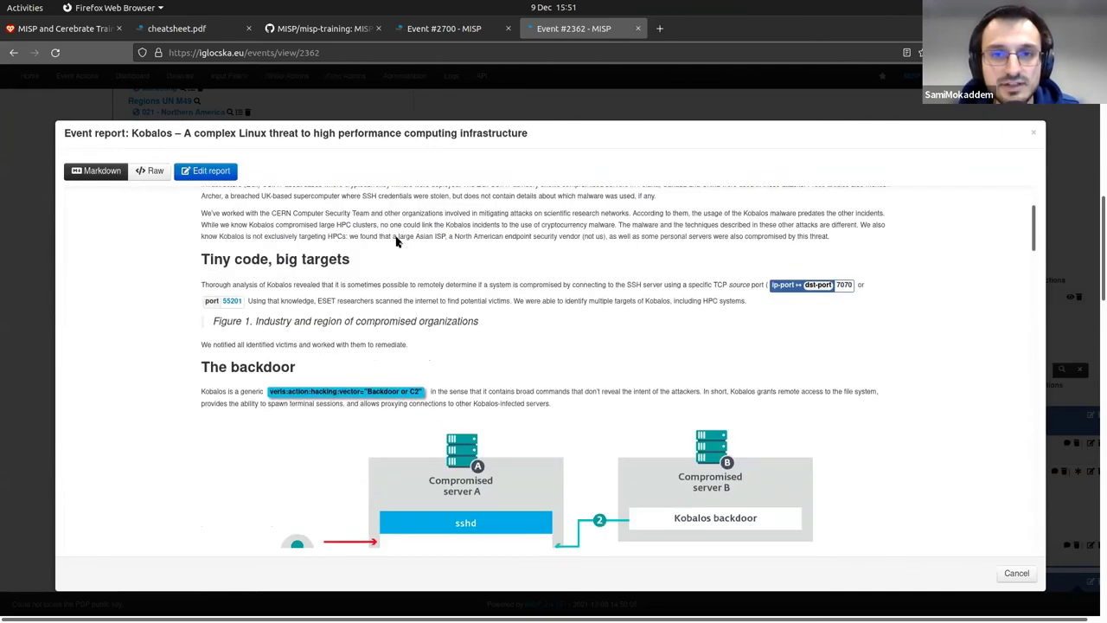
{"action": "scroll", "coordinate": [510, 264], "scroll_direction": "down", "scroll_amount": 1}
{"action": "scroll", "coordinate": [510, 264], "scroll_direction": "up", "scroll_amount": 3}
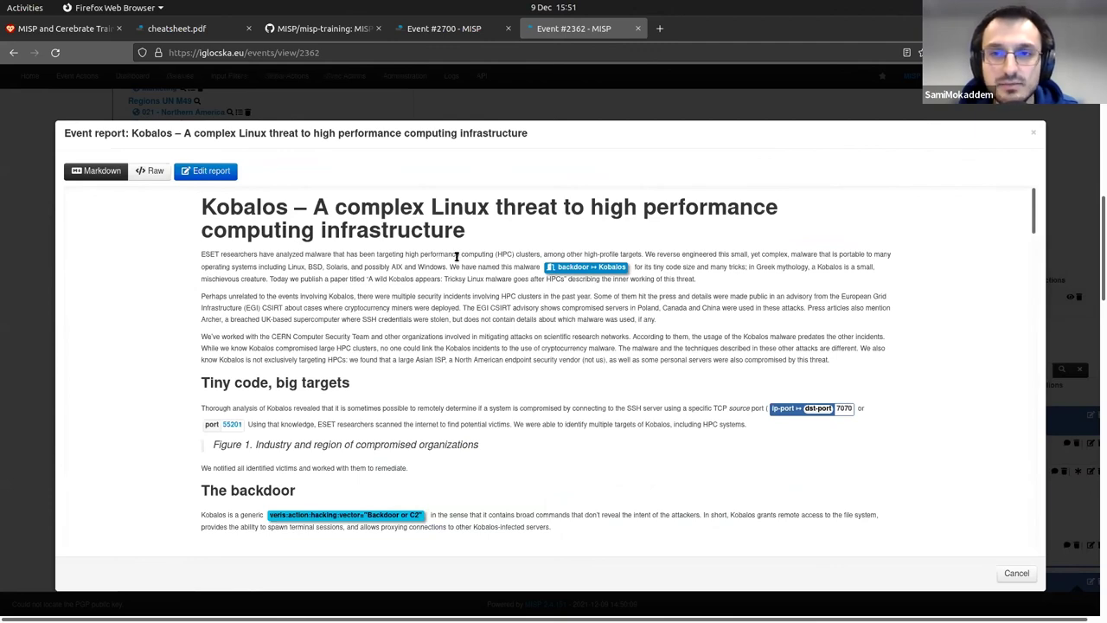
{"action": "scroll", "coordinate": [456, 256], "scroll_direction": "down", "scroll_amount": 2}
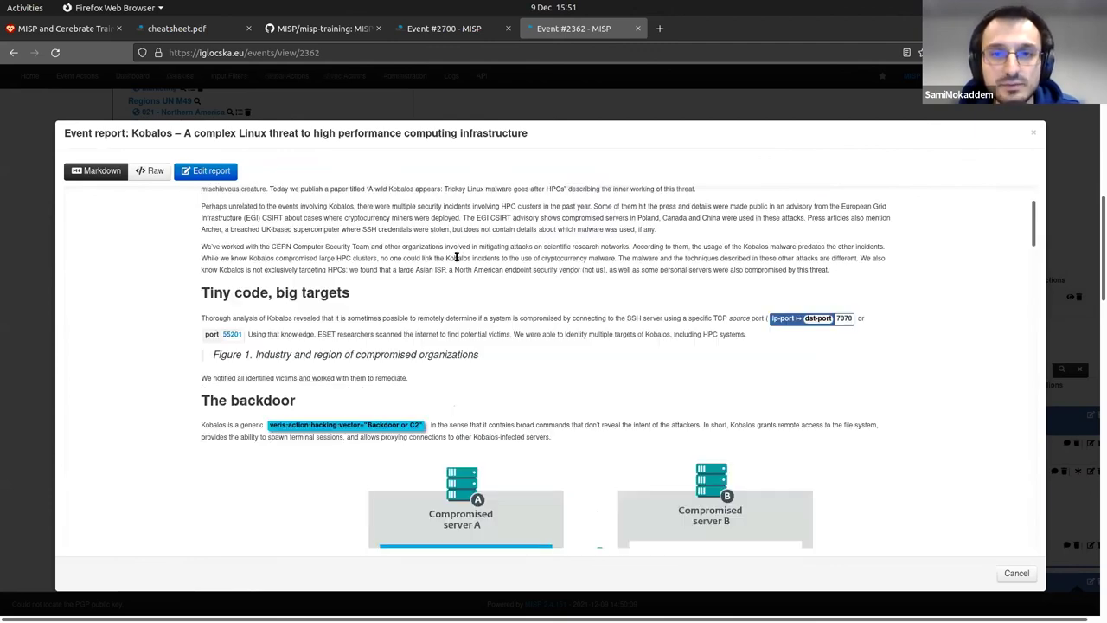
{"action": "scroll", "coordinate": [456, 256], "scroll_direction": "up", "scroll_amount": 2}
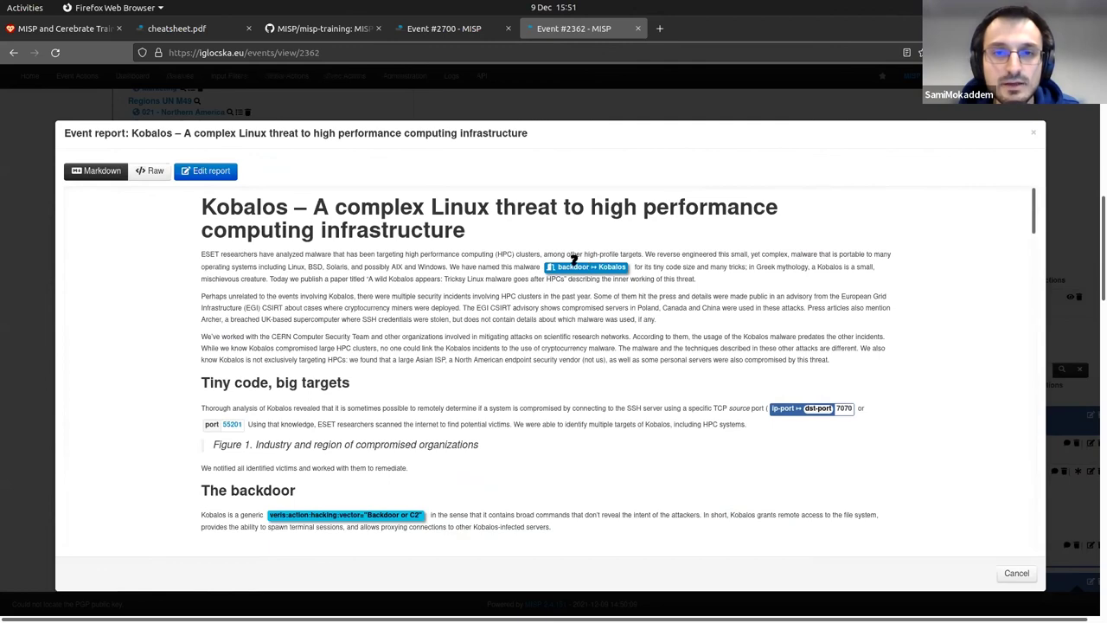
Inspect the details of the backdoor Kobalos tag and the ip-port dst-port 7070 reference embedded in the report
{"action": "mouse_move", "coordinate": [574, 261]}
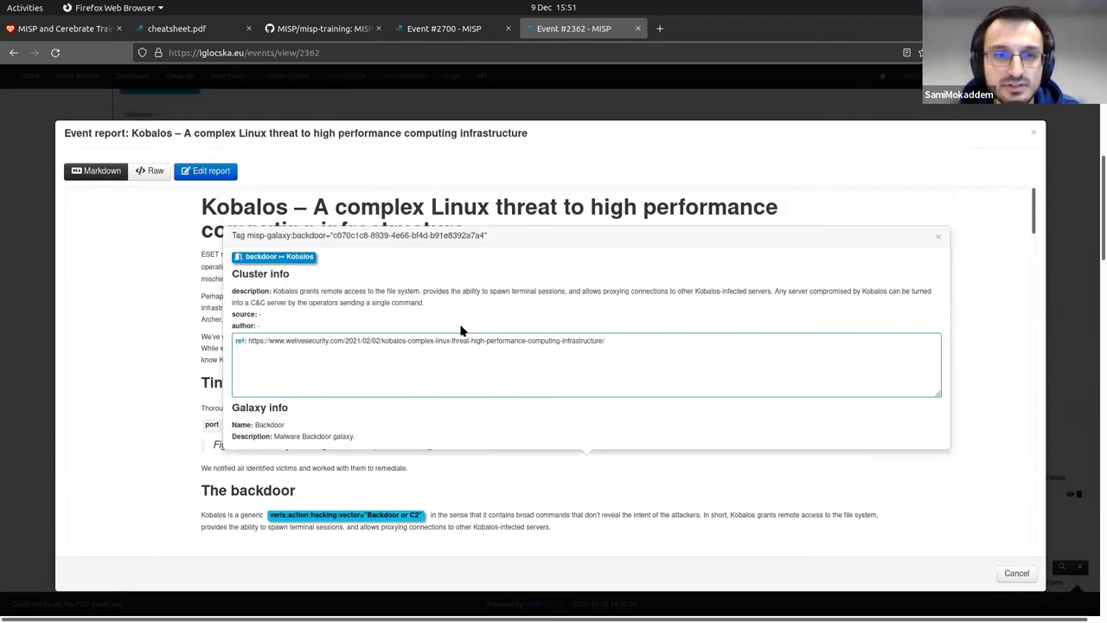
{"action": "left_click", "coordinate": [937, 236]}
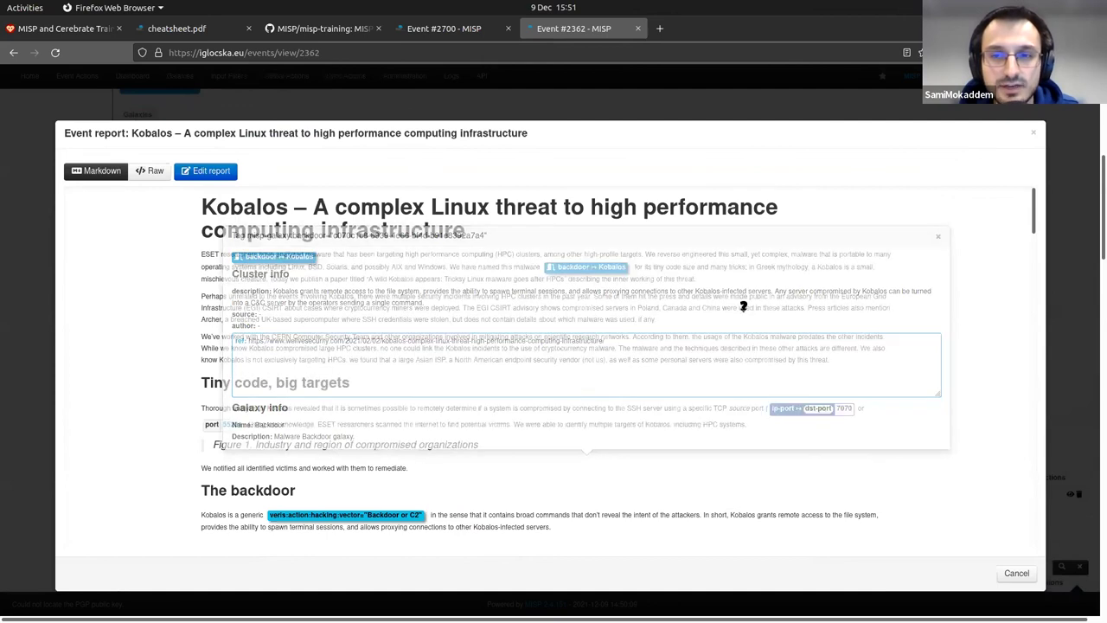
{"action": "scroll", "coordinate": [741, 302], "scroll_direction": "down", "scroll_amount": 2}
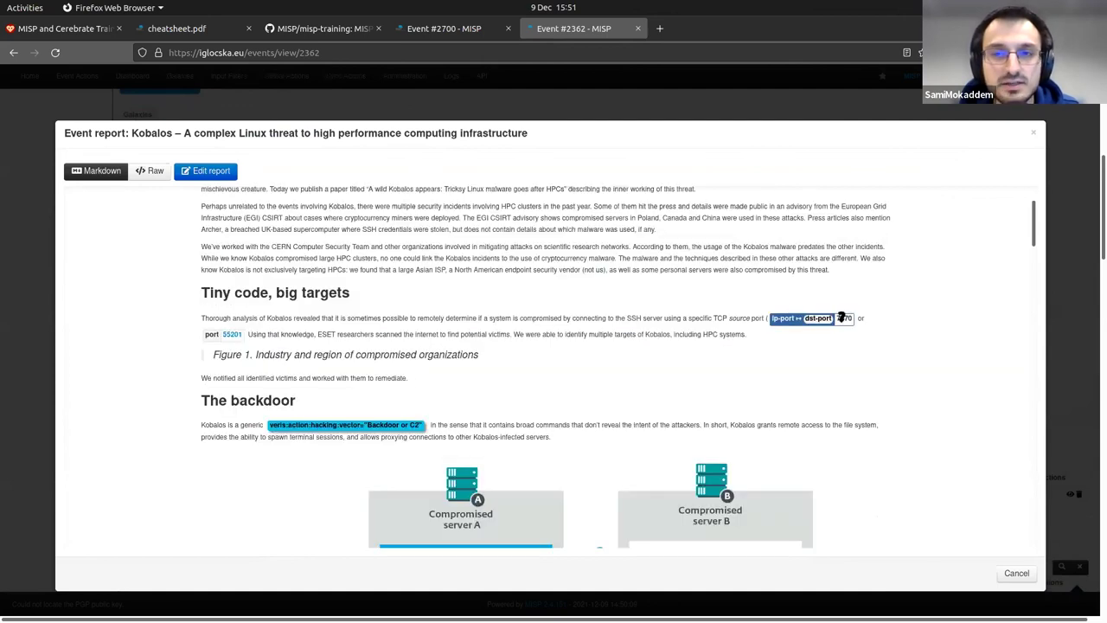
{"action": "mouse_move", "coordinate": [818, 313]}
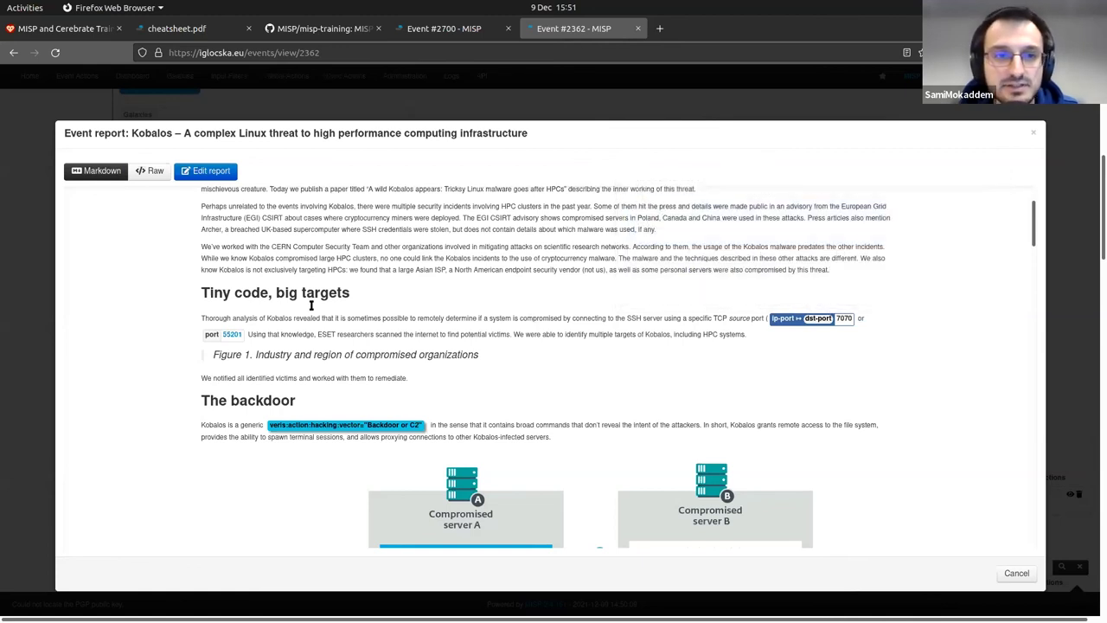
Inspect the port 55201 reference, read through the report's backdoor and network protocol diagrams, and close the report preview
{"action": "mouse_move", "coordinate": [232, 332]}
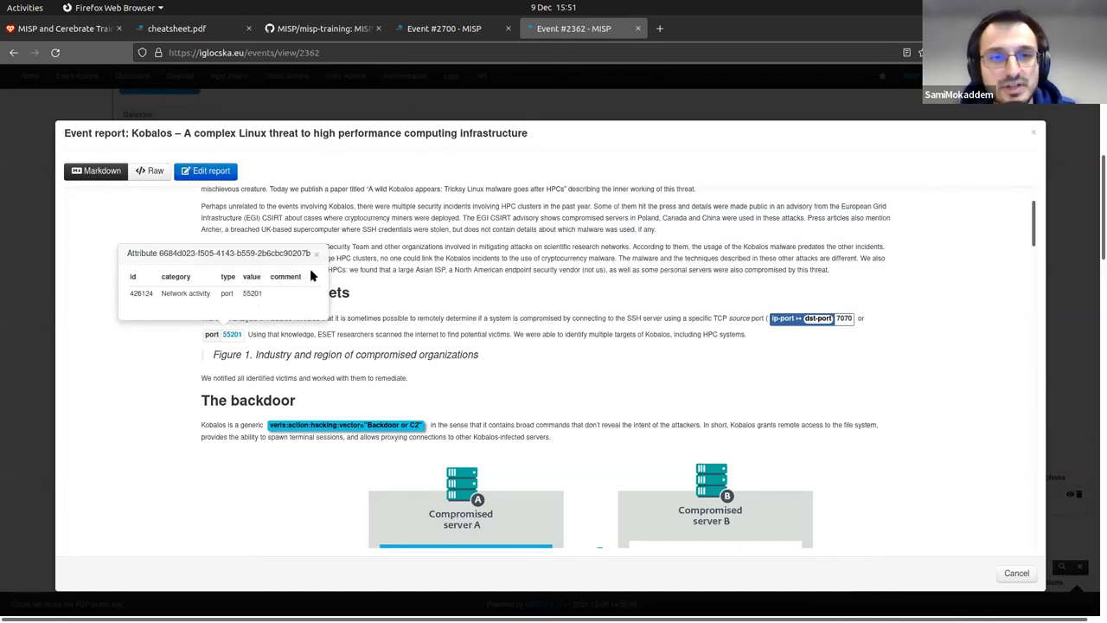
{"action": "scroll", "coordinate": [325, 249], "scroll_direction": "down", "scroll_amount": 1}
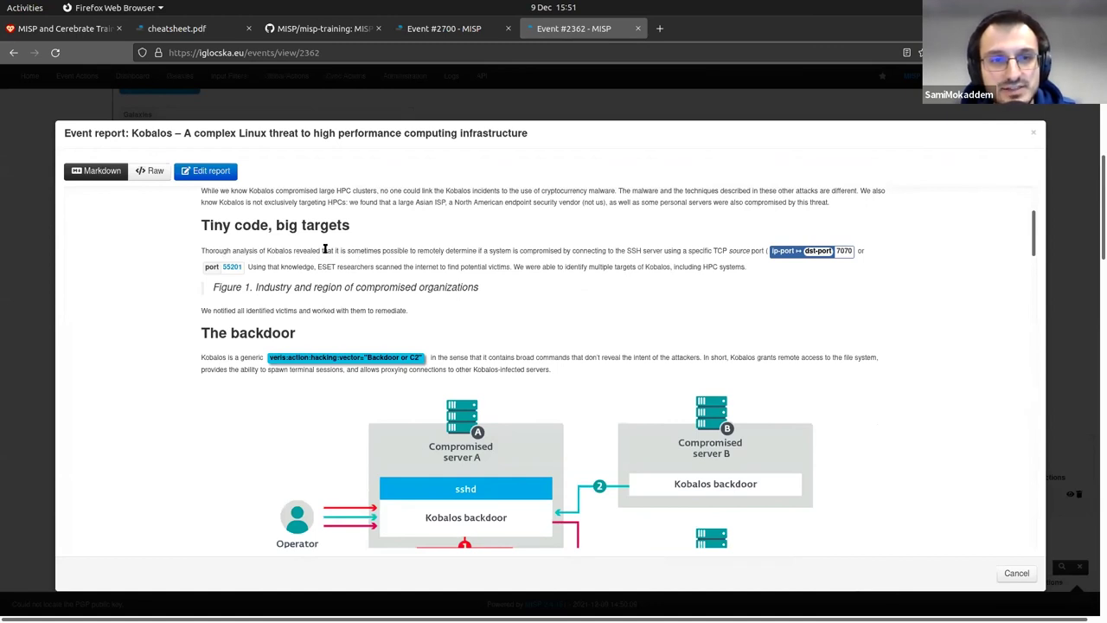
{"action": "scroll", "coordinate": [326, 249], "scroll_direction": "down", "scroll_amount": 1}
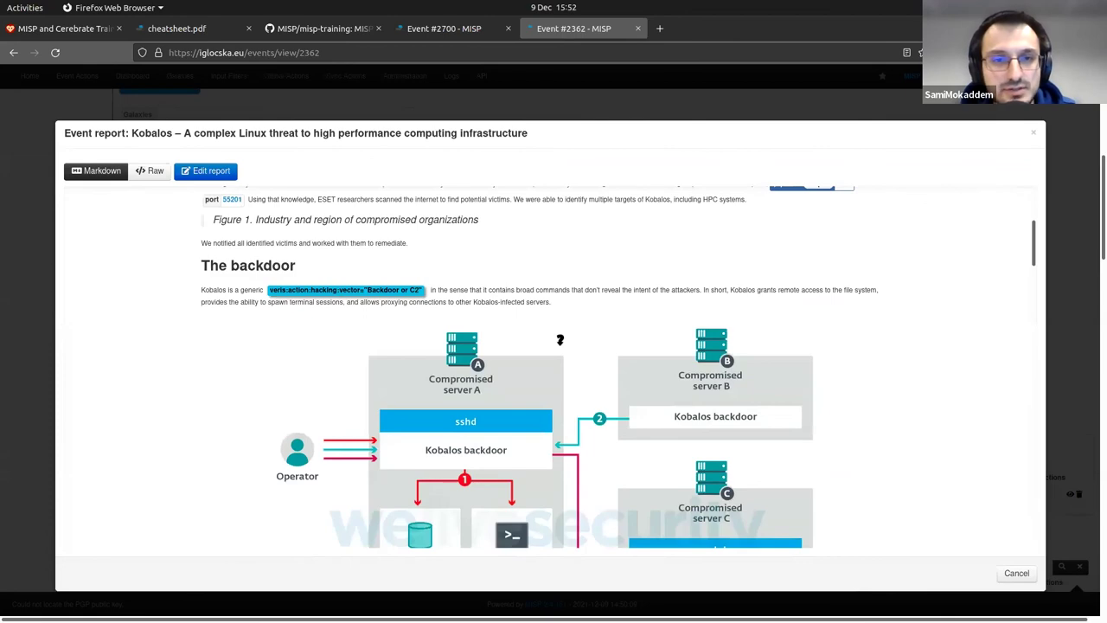
{"action": "scroll", "coordinate": [560, 340], "scroll_direction": "down", "scroll_amount": 4}
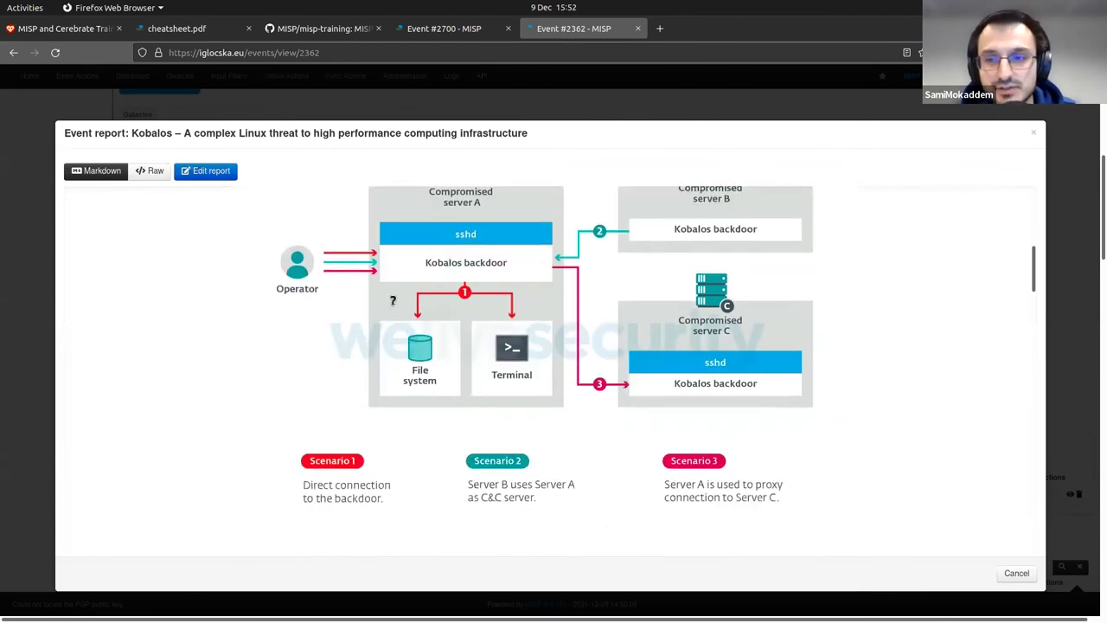
{"action": "scroll", "coordinate": [1032, 375], "scroll_direction": "down", "scroll_amount": 10}
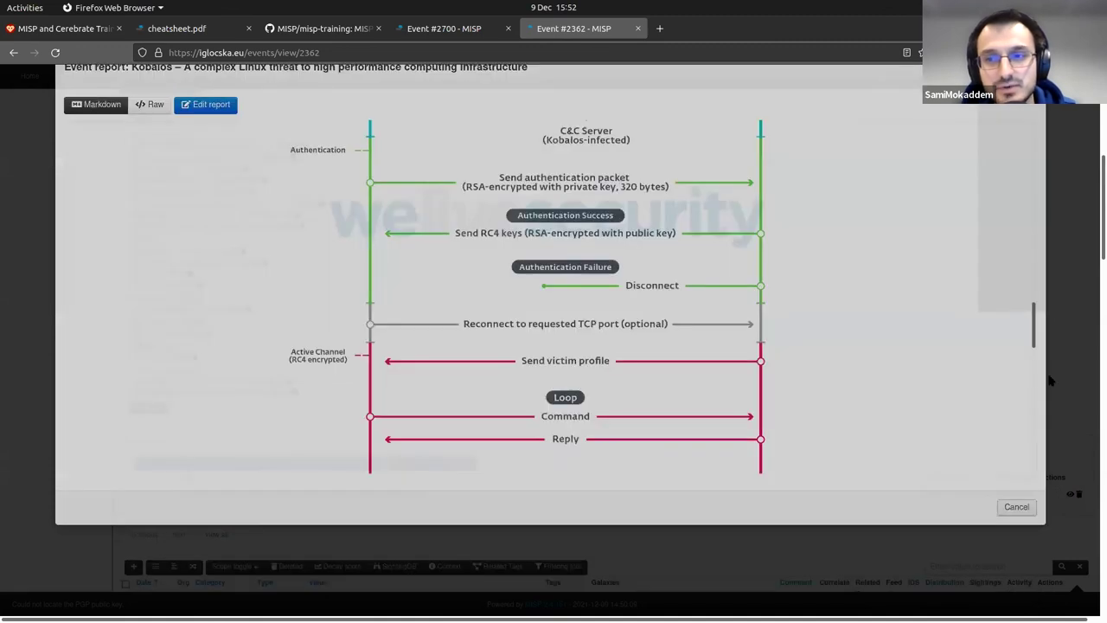
{"action": "left_click", "coordinate": [1050, 380]}
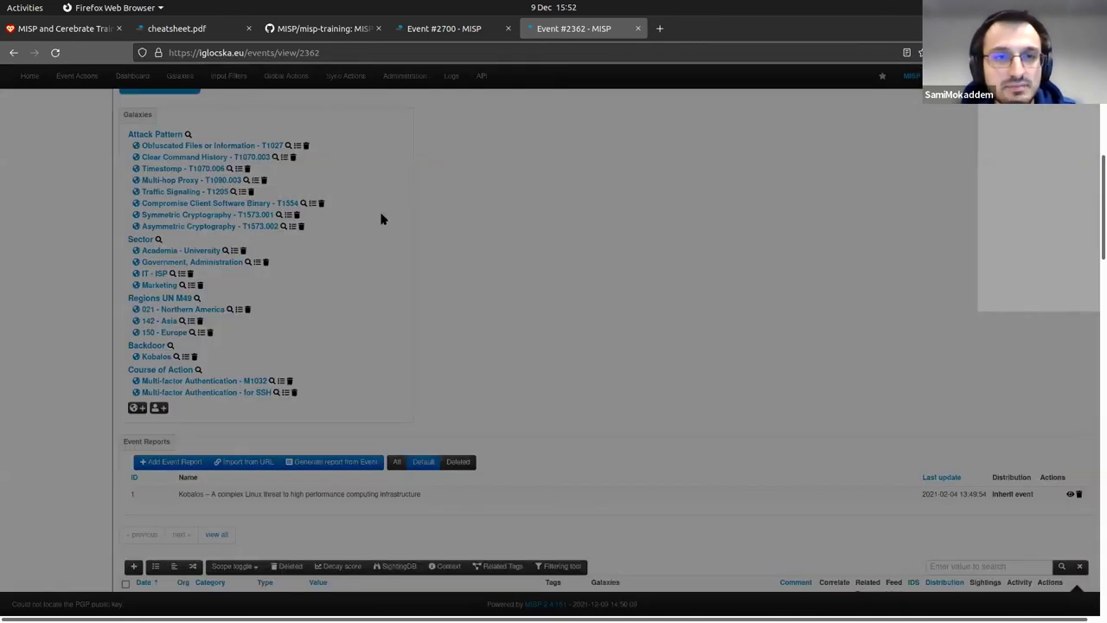
Open the Kobalos event report on its own page and start editing it in split-screen mode
{"action": "scroll", "coordinate": [259, 234], "scroll_direction": "down", "scroll_amount": 1}
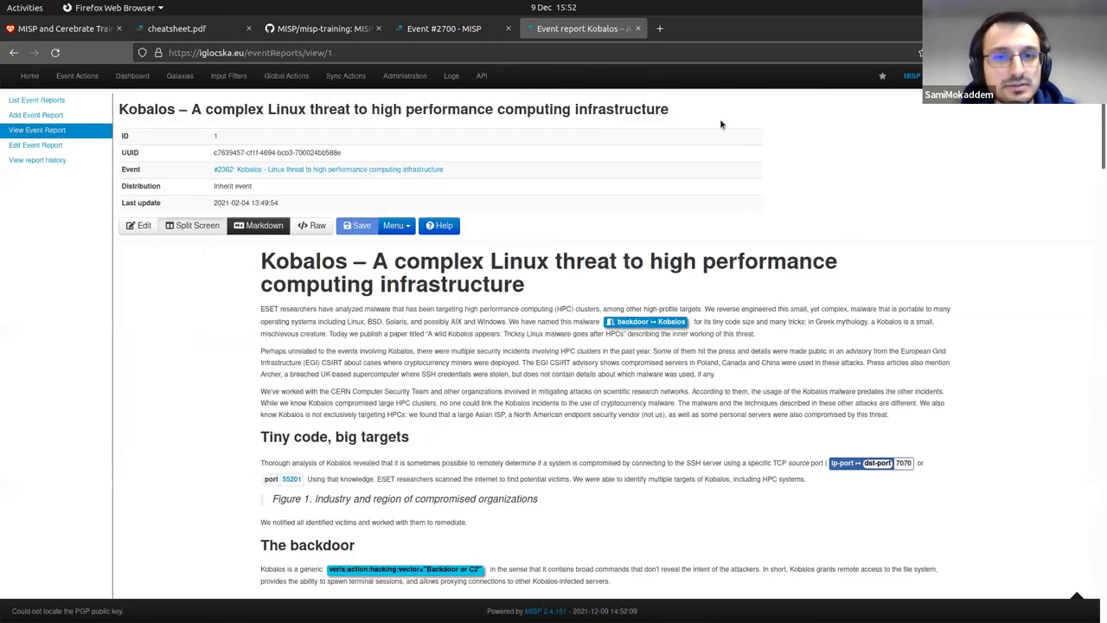
{"action": "double_click", "coordinate": [288, 304]}
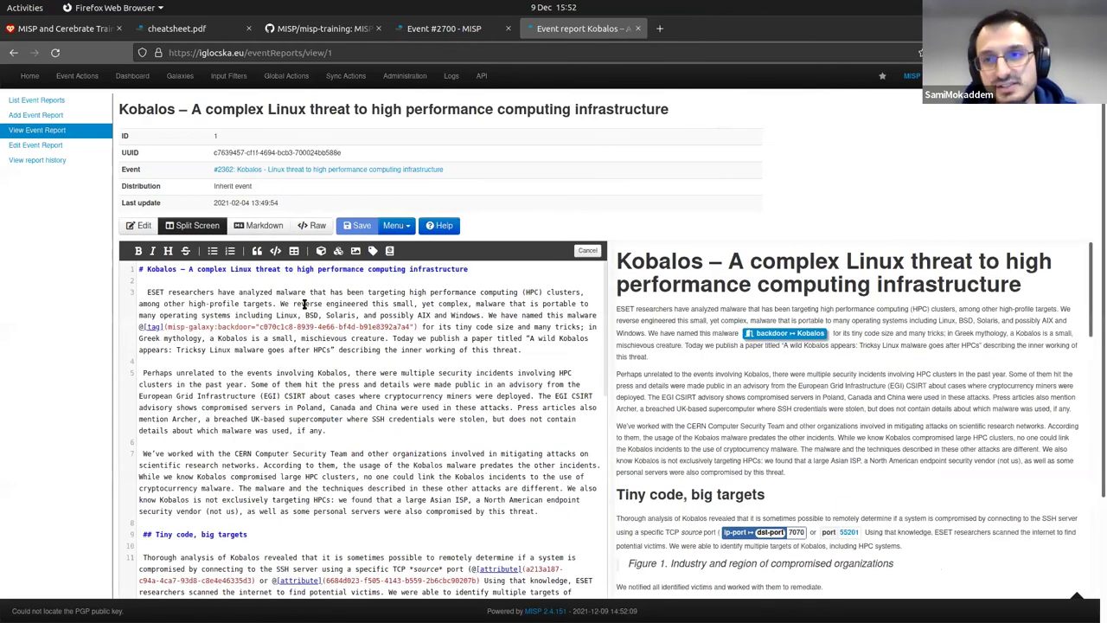
{"action": "scroll", "coordinate": [305, 305], "scroll_direction": "down", "scroll_amount": 2}
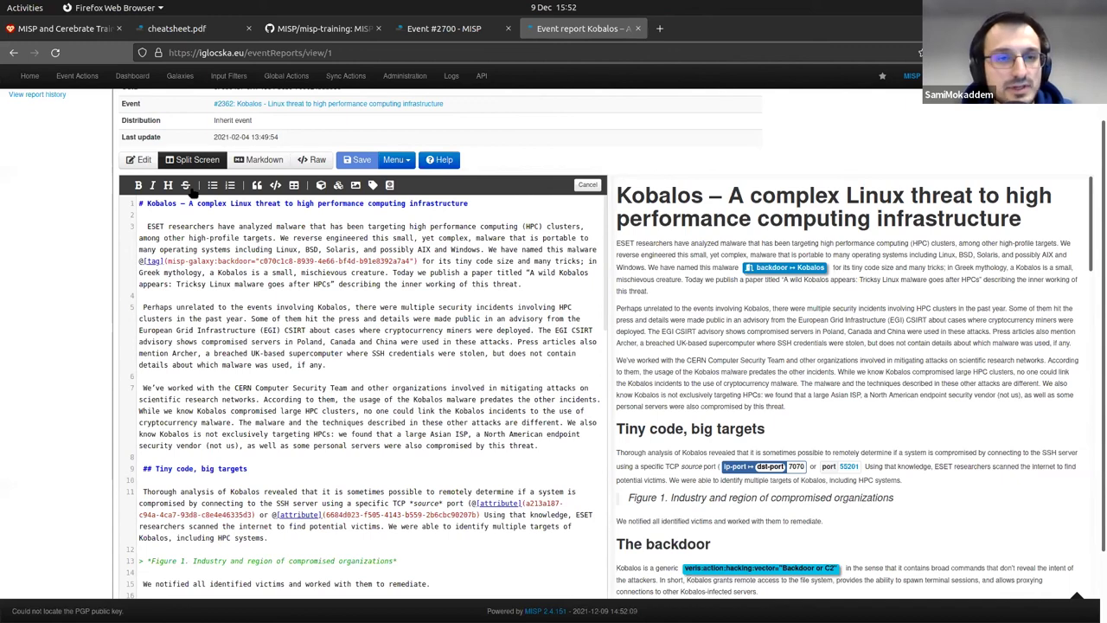
Insert a three-column table on new lines above the "Perhaps unrelated to the events" paragraph and delete it again
{"action": "double_click", "coordinate": [168, 302]}
{"action": "key", "text": "Left"}
{"action": "key", "text": "Return"}
{"action": "key", "text": "Return"}
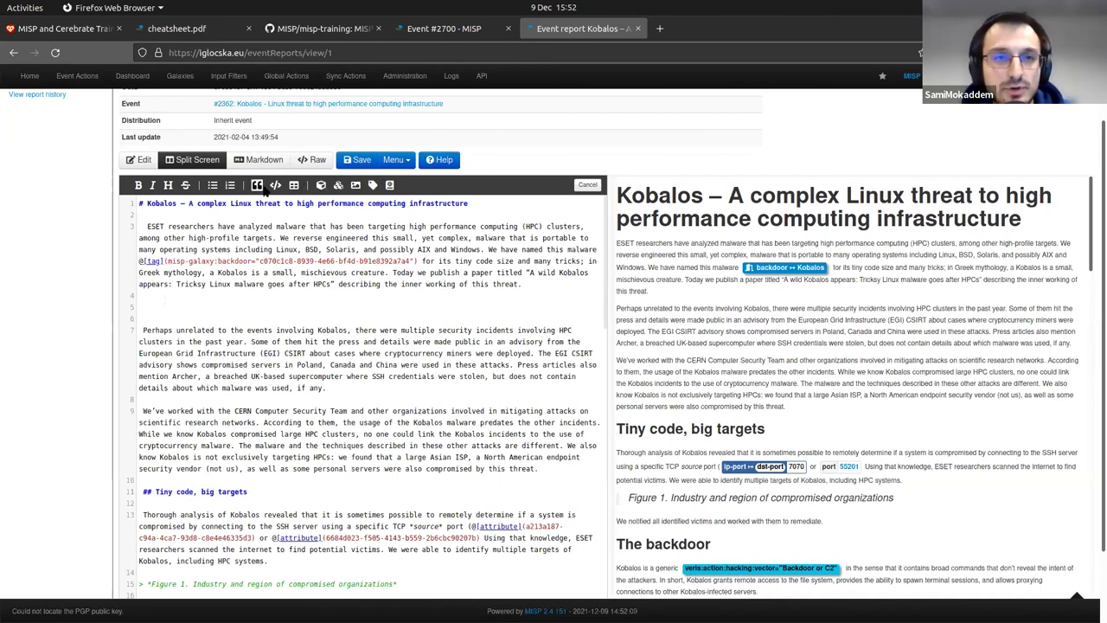
{"action": "left_click", "coordinate": [294, 185]}
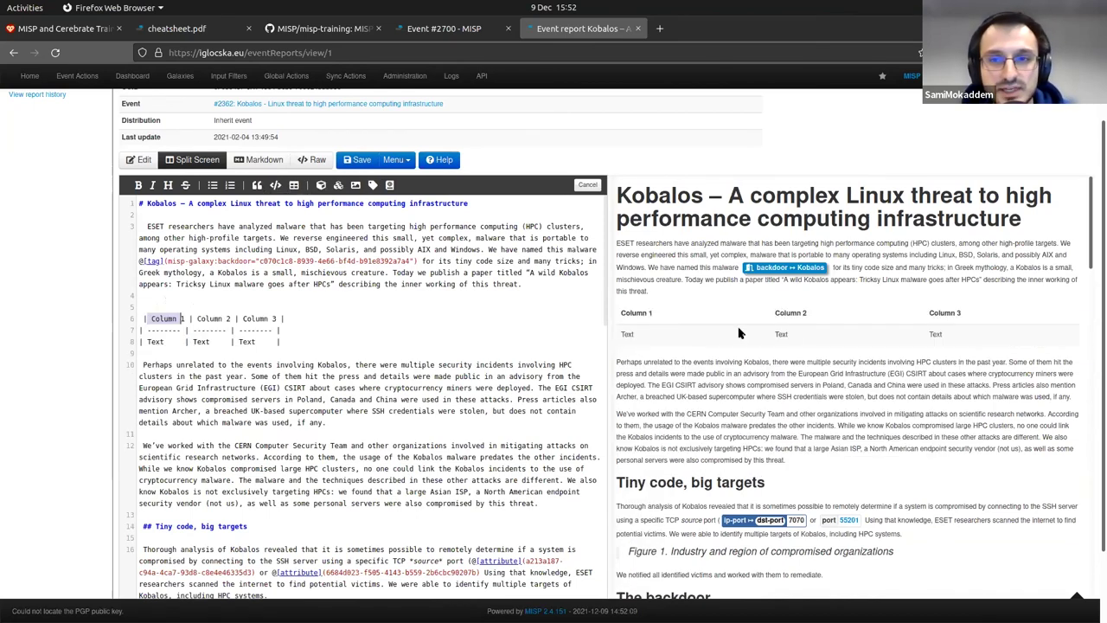
{"action": "left_click_drag", "start_coordinate": [280, 341], "coordinate": [174, 294]}
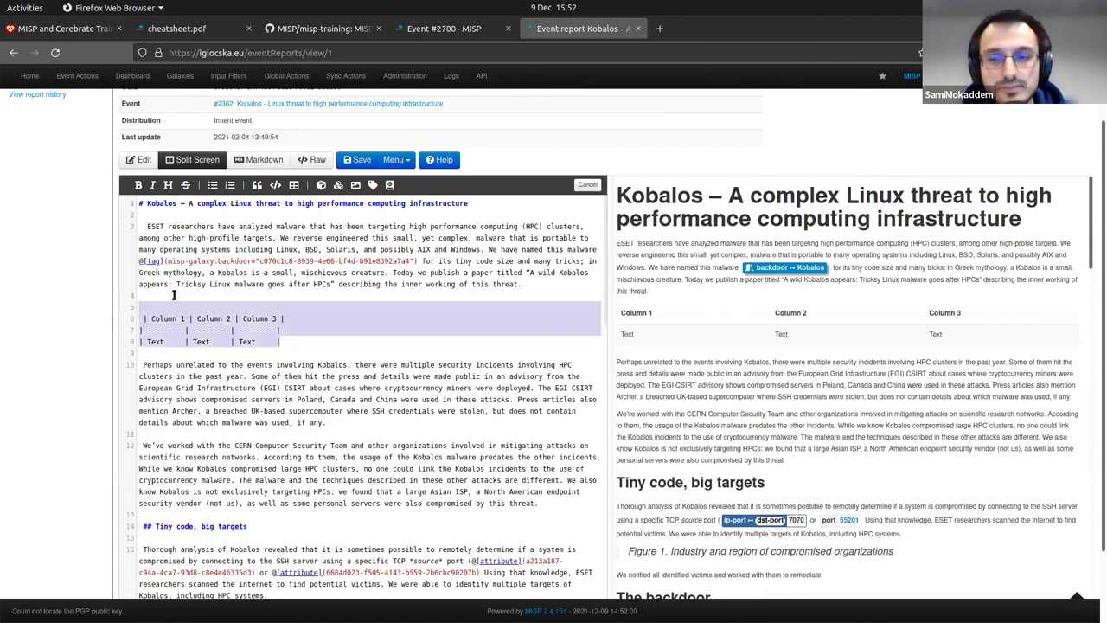
{"action": "key", "text": "BackSpace"}
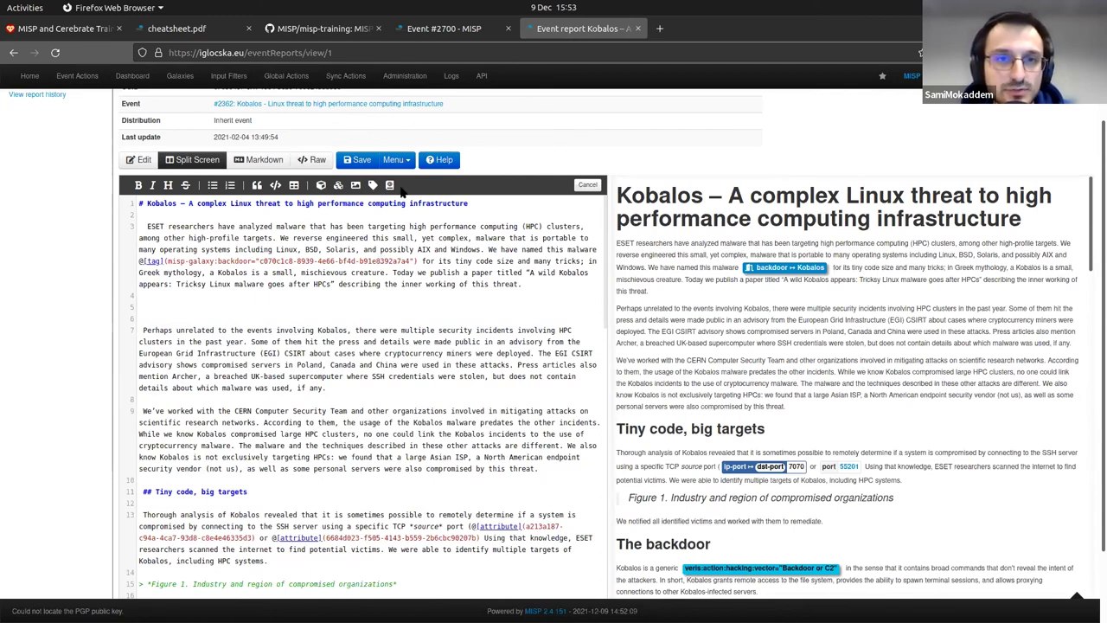
Embed an attribute reference to the antivirus detection Linux/SSHDoor.FC on the blank line above the "Perhaps unrelated" paragraph
{"action": "left_click", "coordinate": [192, 305]}
{"action": "type", "text": "@[attribute]("}
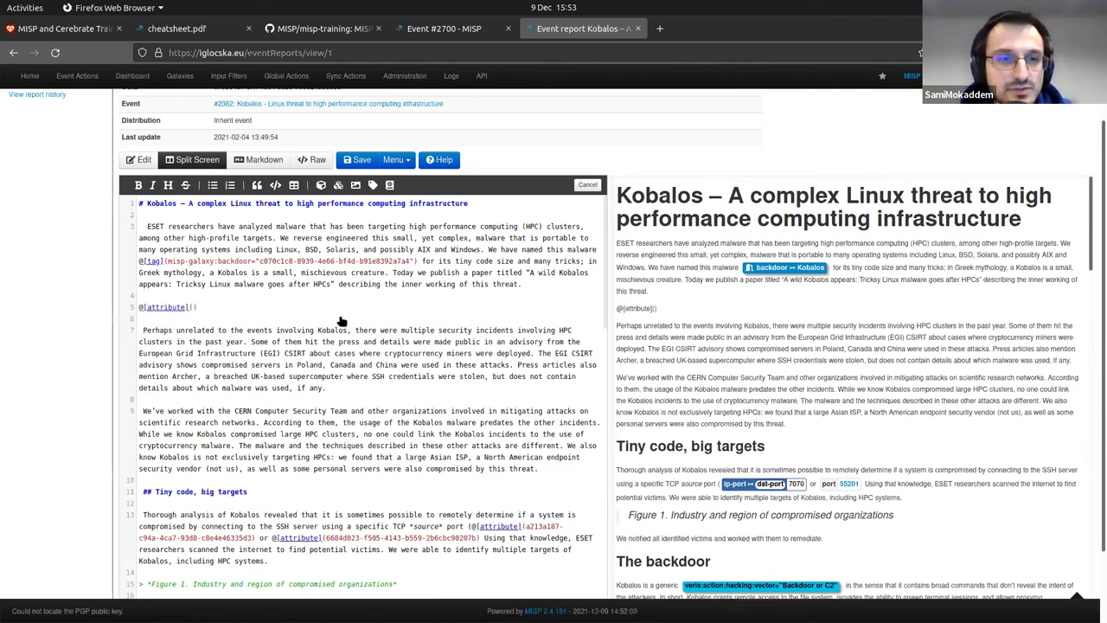
{"action": "key", "text": "Down"}
{"action": "key", "text": "Down"}
{"action": "key", "text": "Down"}
{"action": "key", "text": "Down"}
{"action": "key", "text": "Down"}
{"action": "key", "text": "Down"}
{"action": "key", "text": "Down"}
{"action": "key", "text": "Down"}
{"action": "key", "text": "Down"}
{"action": "key", "text": "Down"}
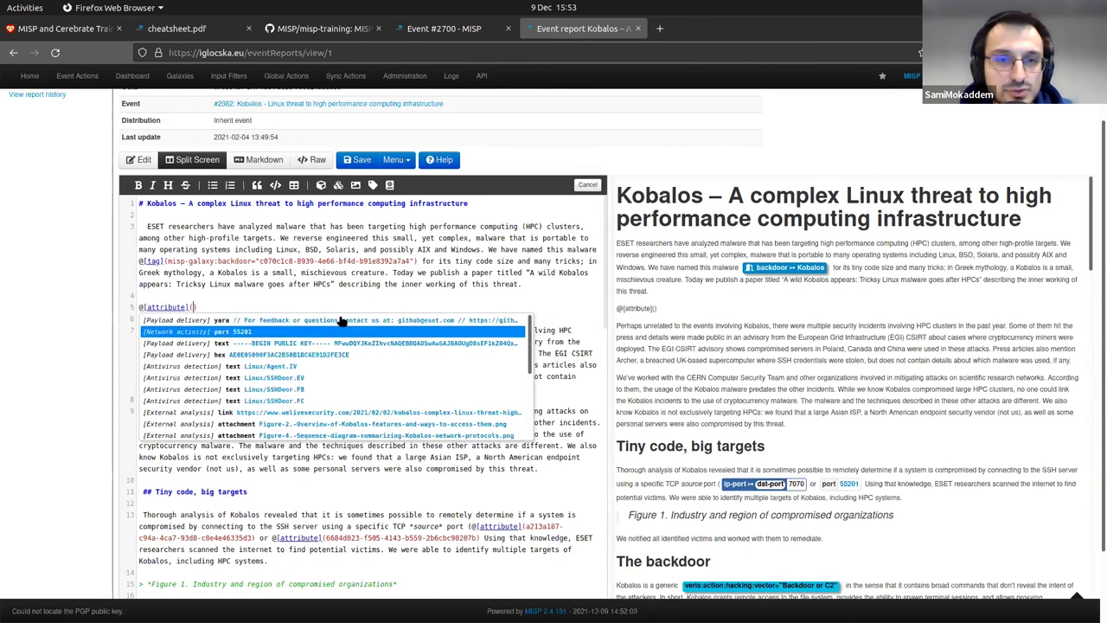
{"action": "key", "text": "Down"}
{"action": "key", "text": "Up"}
{"action": "key", "text": "Up"}
{"action": "key", "text": "Up"}
{"action": "key", "text": "Up"}
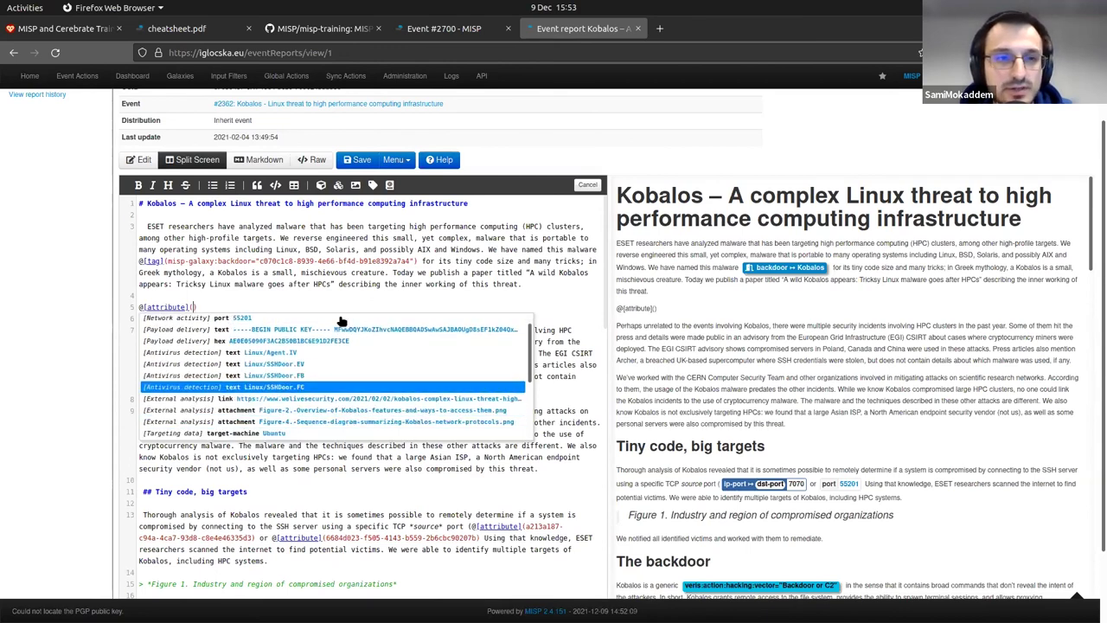
{"action": "key", "text": "Return"}
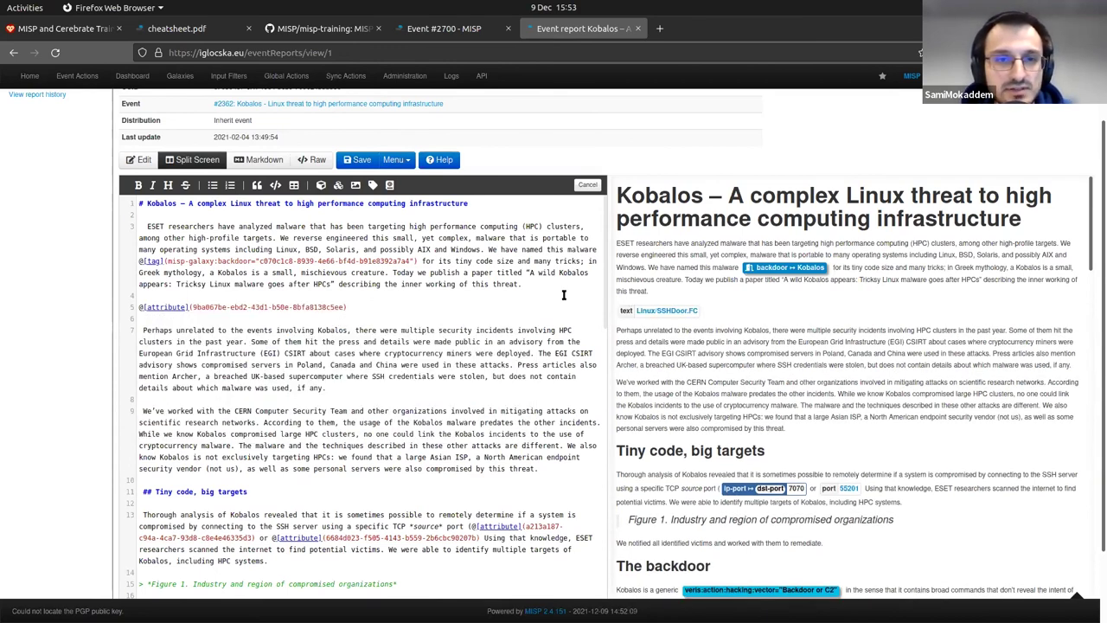
Highlight the reference's UUID, inspect the Linux/SSHDoor.FC attribute details in the preview, and delete the reference
{"action": "left_click_drag", "start_coordinate": [348, 307], "coordinate": [196, 307]}
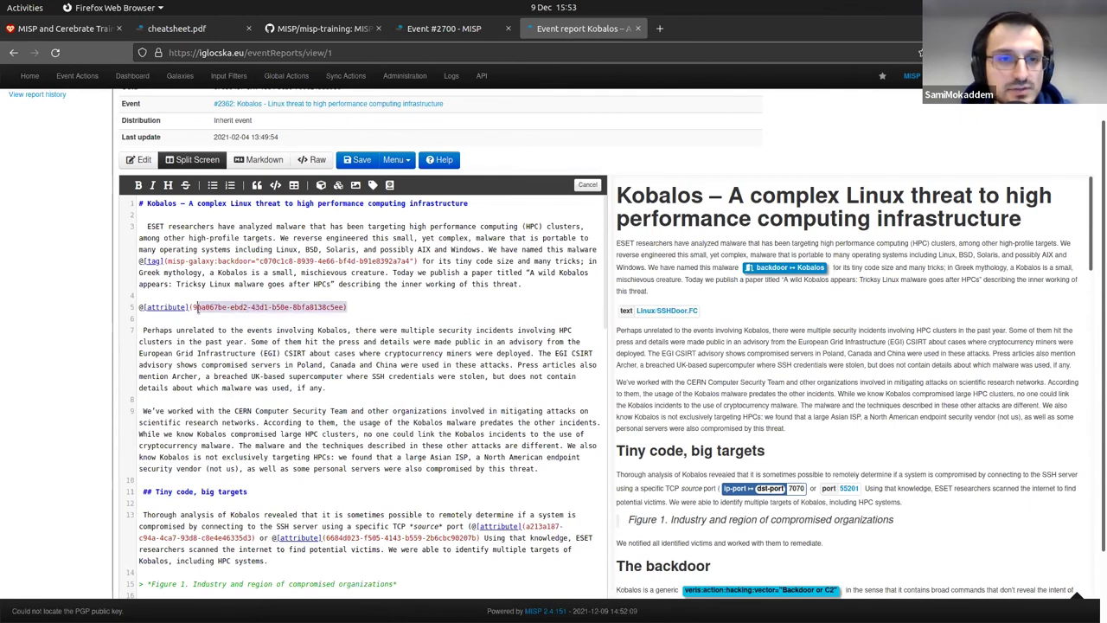
{"action": "left_click", "coordinate": [219, 307]}
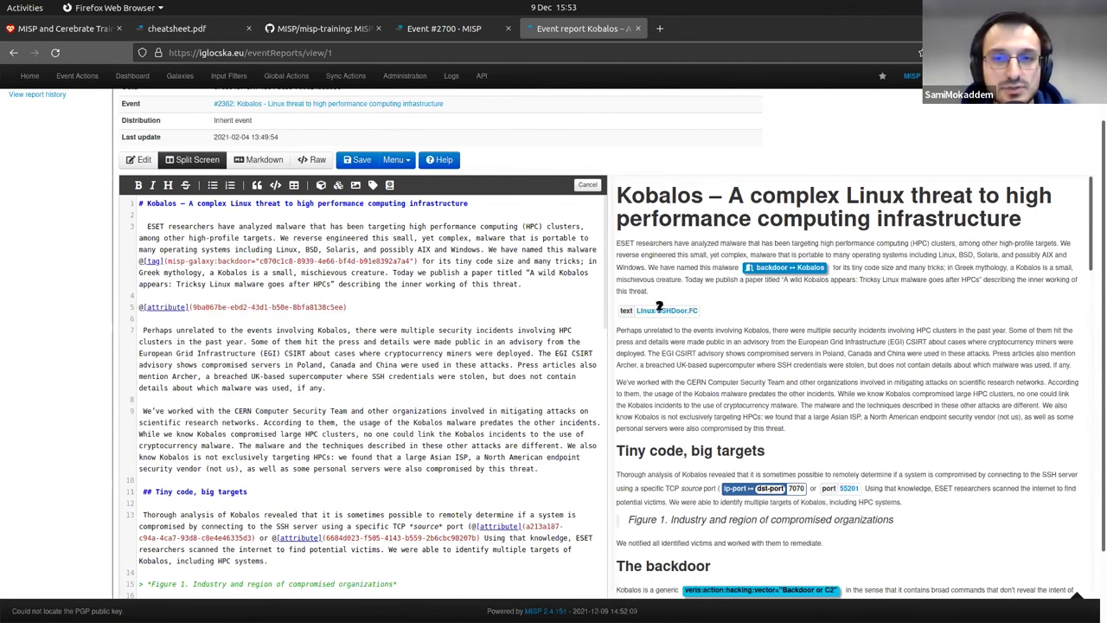
{"action": "mouse_move", "coordinate": [659, 306]}
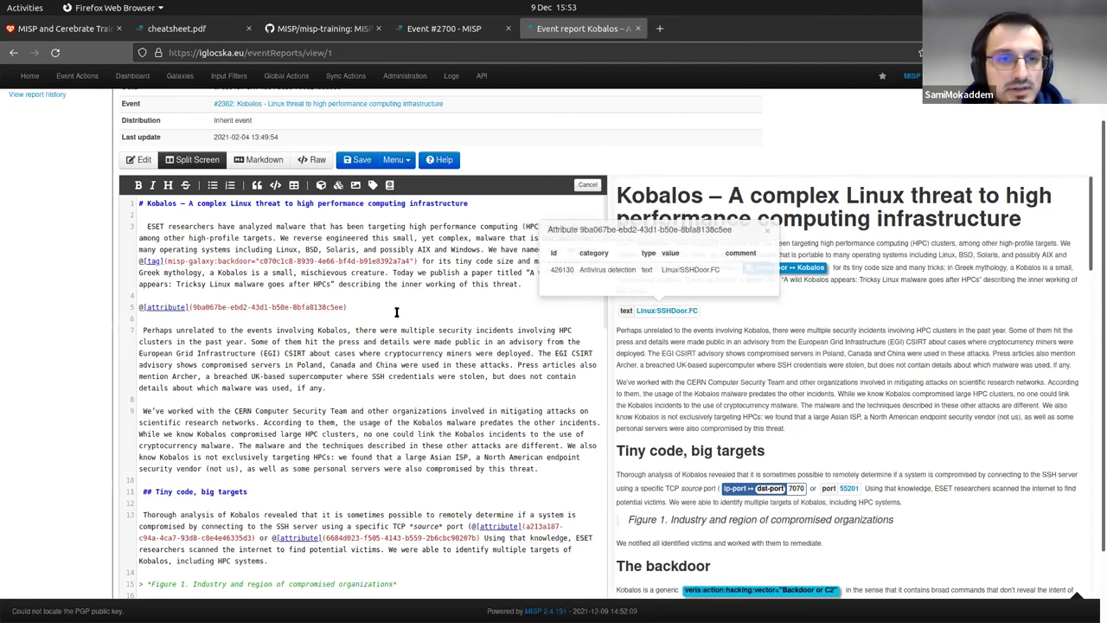
{"action": "left_click_drag", "start_coordinate": [346, 307], "coordinate": [104, 312]}
{"action": "key", "text": "BackSpace"}
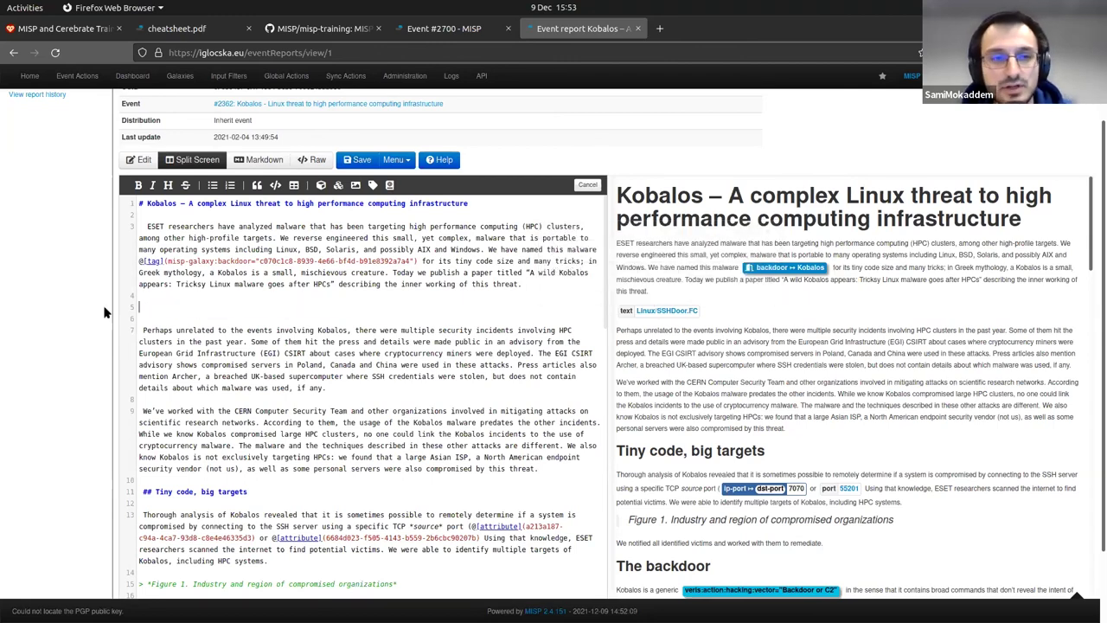
Embed an object reference to the file object starting with 479f470e on the blank line and delete that line's content
{"action": "type", "text": "@"}
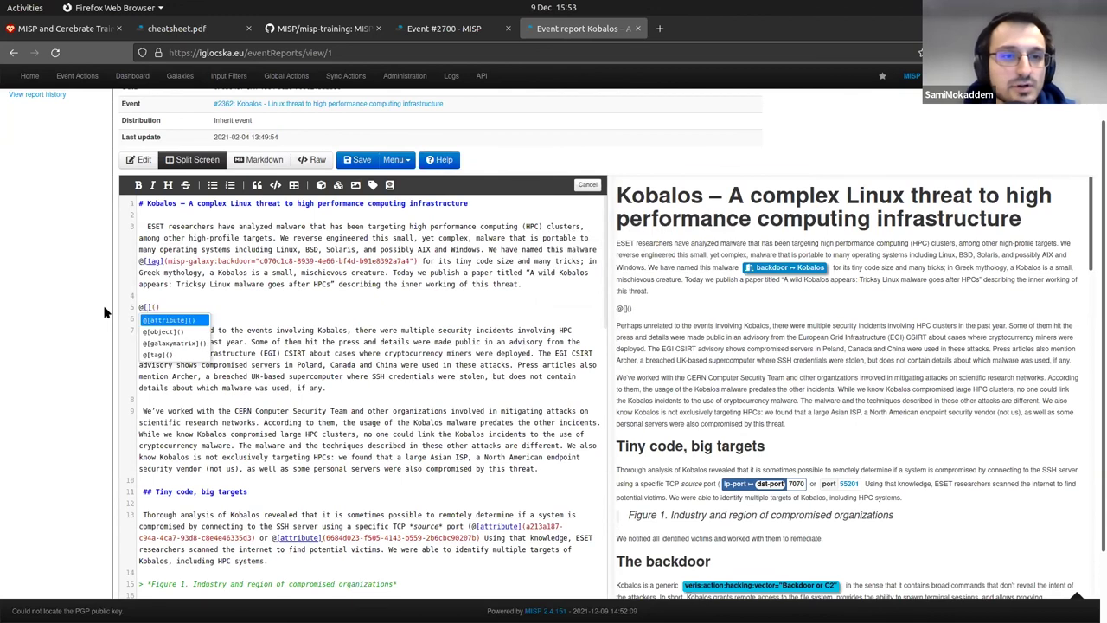
{"action": "key", "text": "Down"}
{"action": "key", "text": "Return"}
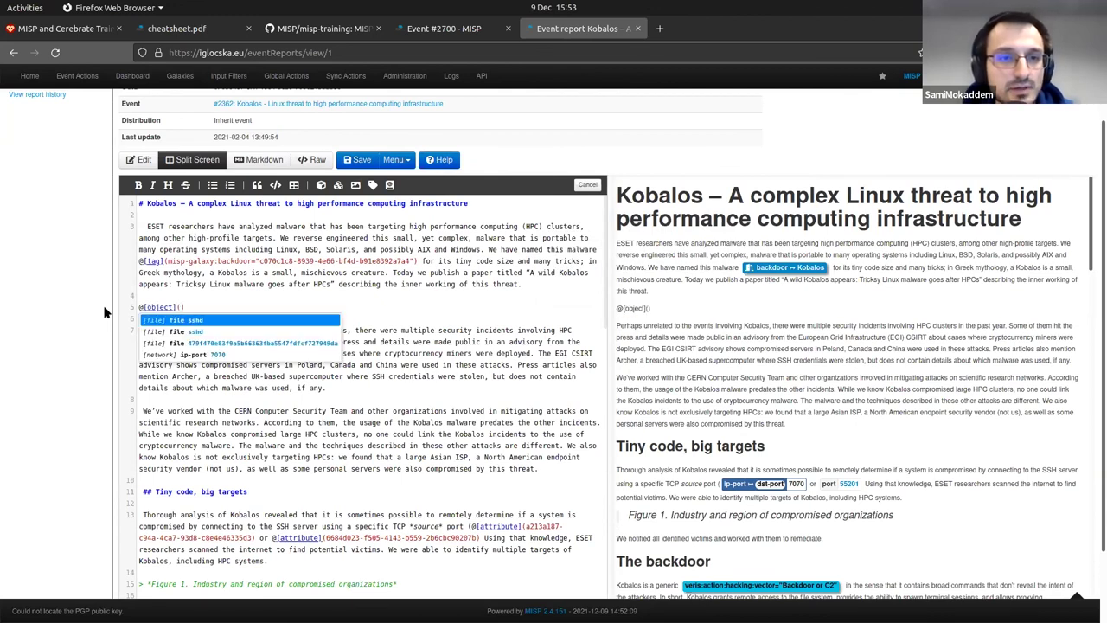
{"action": "key", "text": "Down"}
{"action": "key", "text": "Down"}
{"action": "key", "text": "Return"}
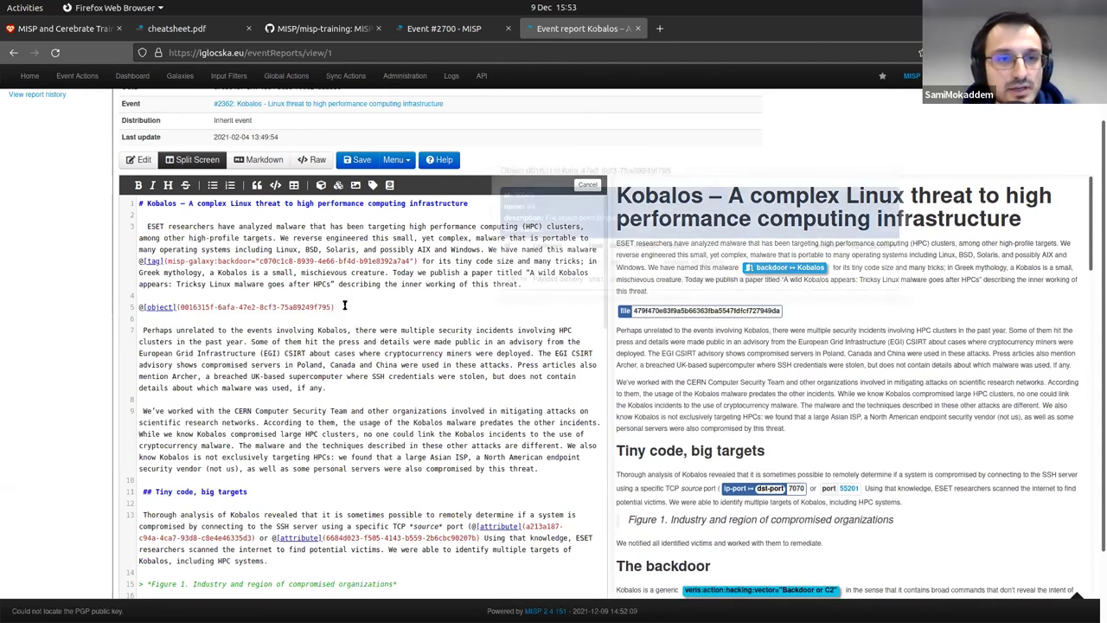
{"action": "triple_click", "coordinate": [344, 304]}
{"action": "key", "text": "BackSpace"}
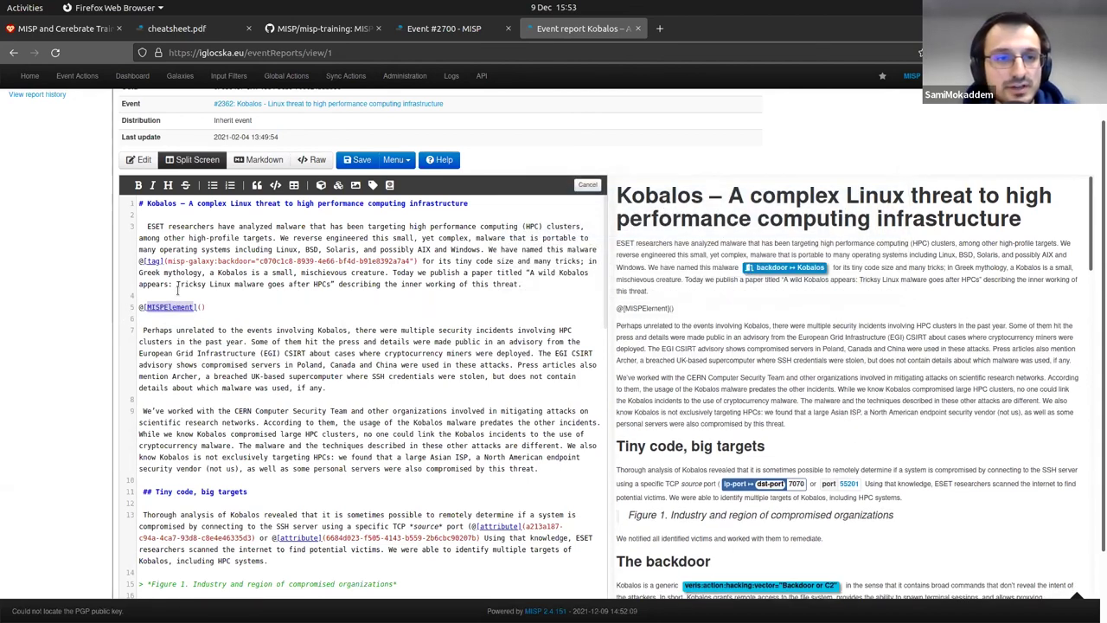
Add an empty tag reference on the blank line and look through the suggested tags
{"action": "type", "text": "@["}
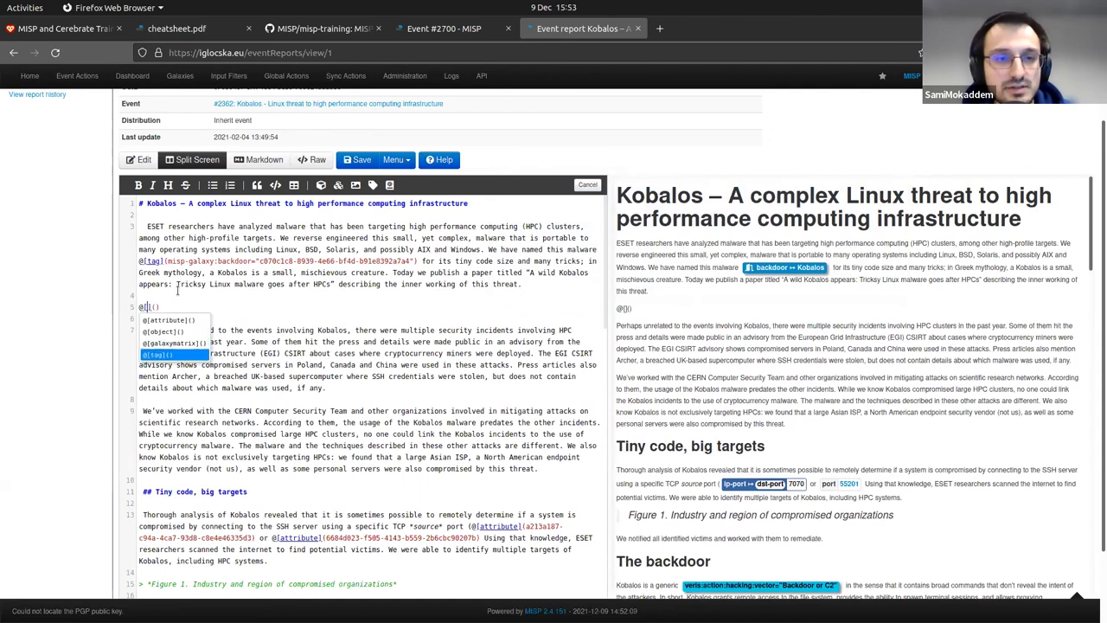
{"action": "key", "text": "Return"}
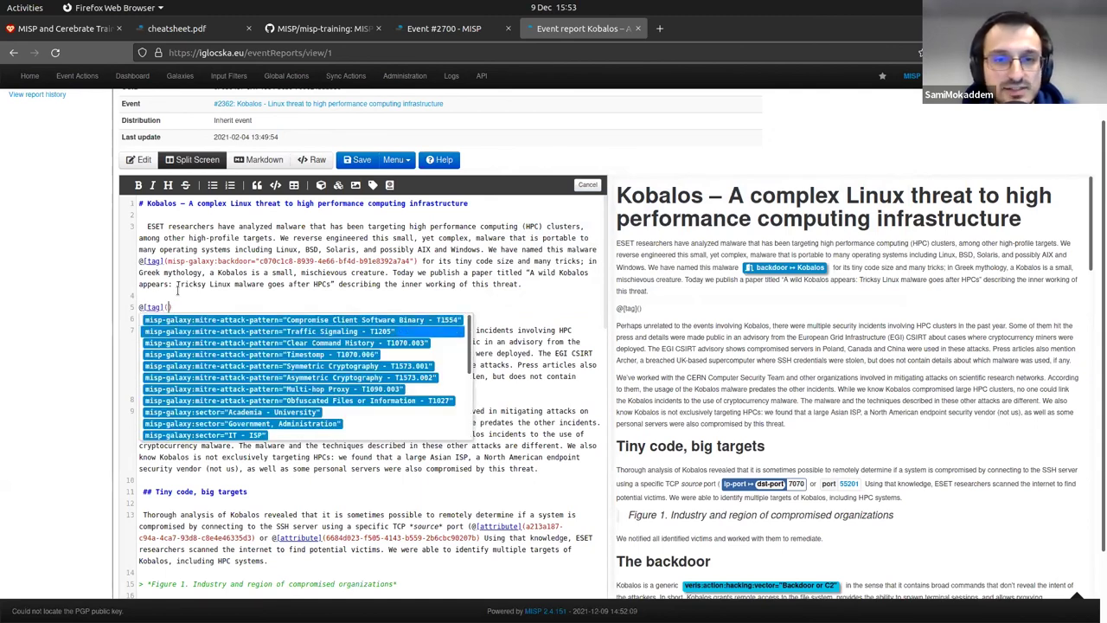
{"action": "key", "text": "Down"}
{"action": "key", "text": "Down"}
{"action": "key", "text": "Down"}
{"action": "key", "text": "Down"}
{"action": "key", "text": "Down"}
{"action": "key", "text": "Down"}
{"action": "key", "text": "Down"}
{"action": "key", "text": "Down"}
{"action": "key", "text": "Down"}
{"action": "key", "text": "Down"}
{"action": "key", "text": "Down"}
{"action": "key", "text": "Down"}
{"action": "key", "text": "Down"}
{"action": "key", "text": "Down"}
{"action": "key", "text": "Down"}
{"action": "key", "text": "Down"}
{"action": "key", "text": "Down"}
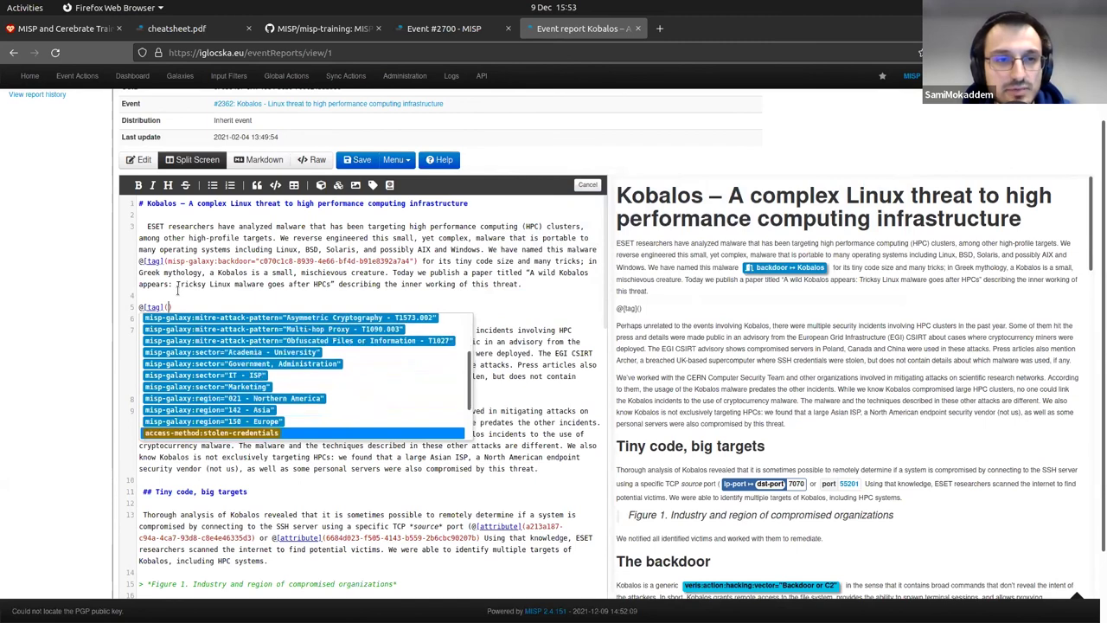
{"action": "key", "text": "Down"}
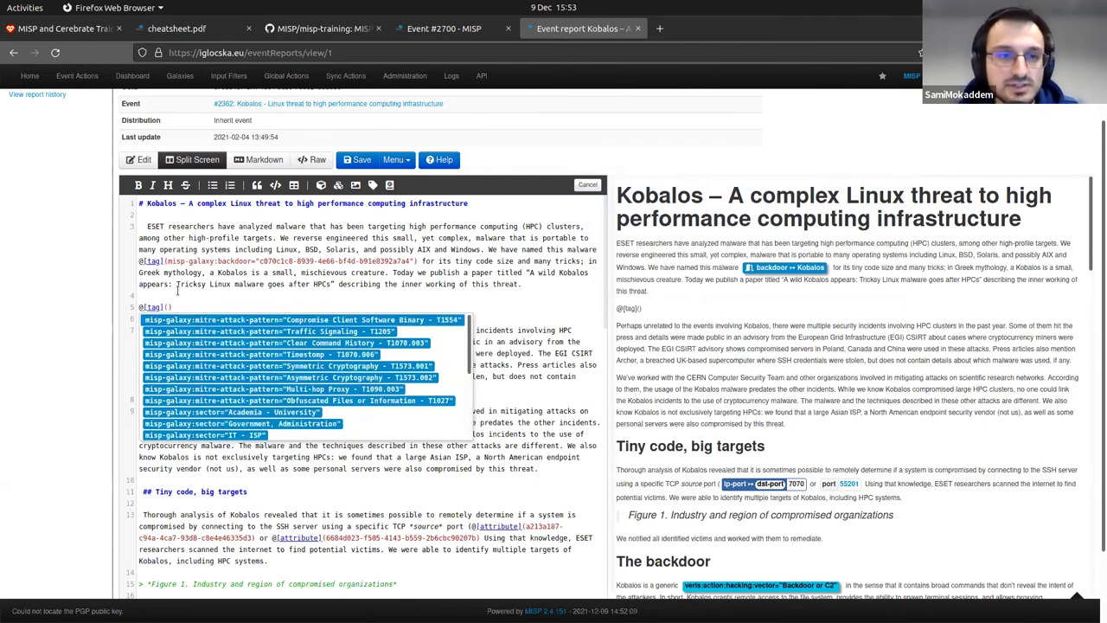
{"action": "key", "text": "Escape"}
Set the tag reference to tlp:red and inspect its taxonomy details in the rendered preview
{"action": "type", "text": "tlp:"}
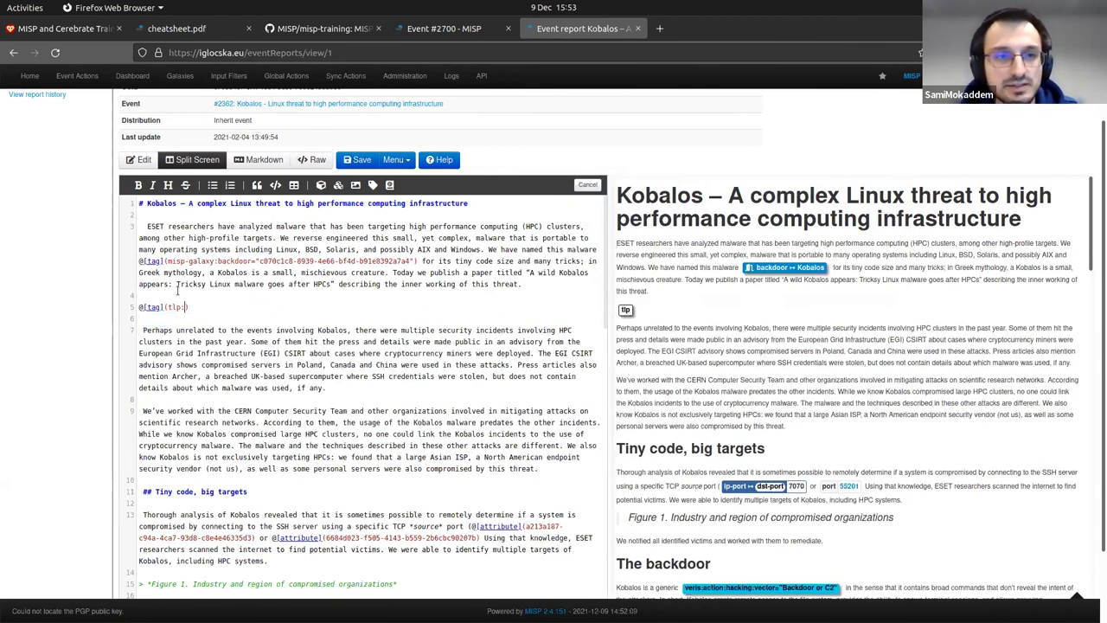
{"action": "type", "text": "red"}
{"action": "left_click", "coordinate": [246, 327]}
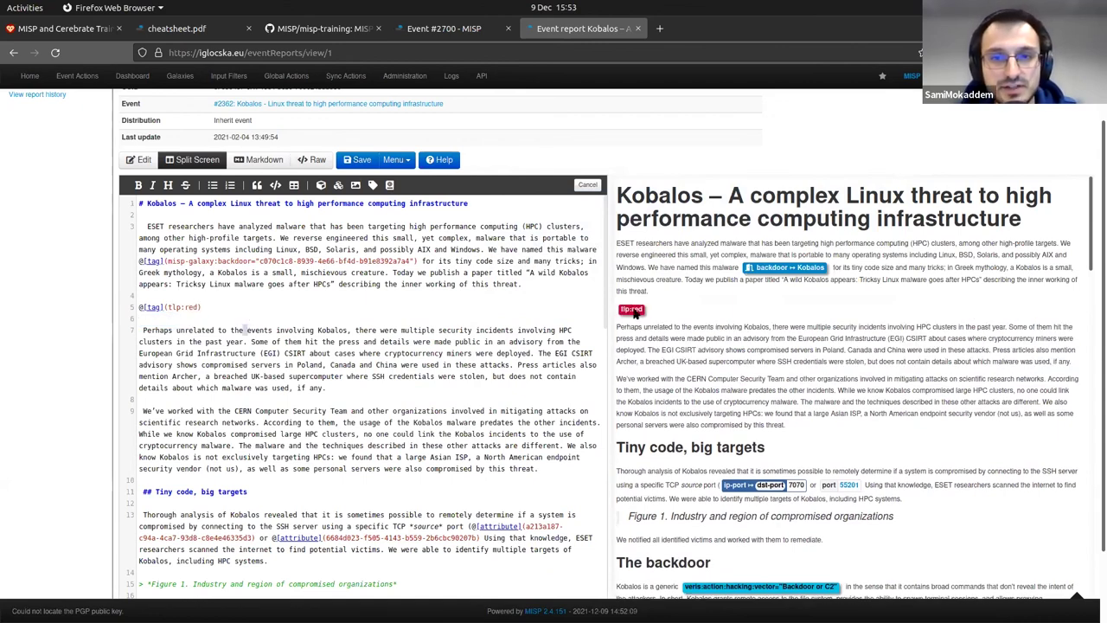
{"action": "mouse_move", "coordinate": [634, 308]}
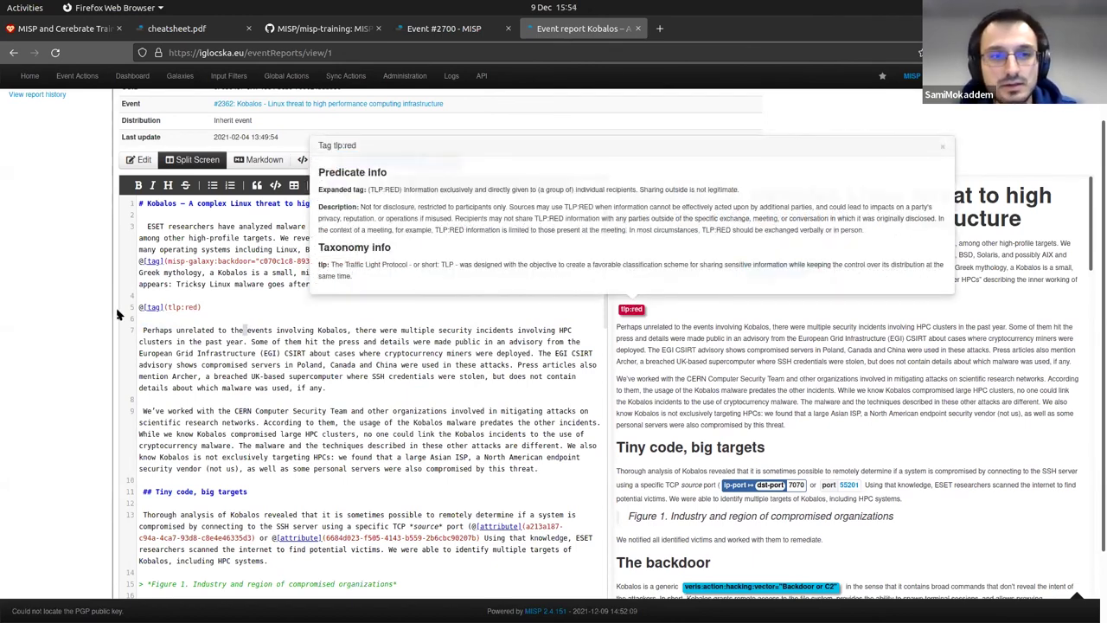
Delete the tlp:red tag reference and an extra blank line above the "Perhaps unrelated" paragraph
{"action": "key", "text": "BackSpace"}
{"action": "key", "text": "BackSpace"}
{"action": "key", "text": "BackSpace"}
{"action": "key", "text": "BackSpace"}
{"action": "key", "text": "BackSpace"}
{"action": "key", "text": "BackSpace"}
{"action": "key", "text": "BackSpace"}
{"action": "key", "text": "BackSpace"}
{"action": "key", "text": "BackSpace"}
{"action": "key", "text": "BackSpace"}
{"action": "key", "text": "BackSpace"}
{"action": "key", "text": "BackSpace"}
{"action": "key", "text": "BackSpace"}
{"action": "key", "text": "BackSpace"}
{"action": "key", "text": "BackSpace"}
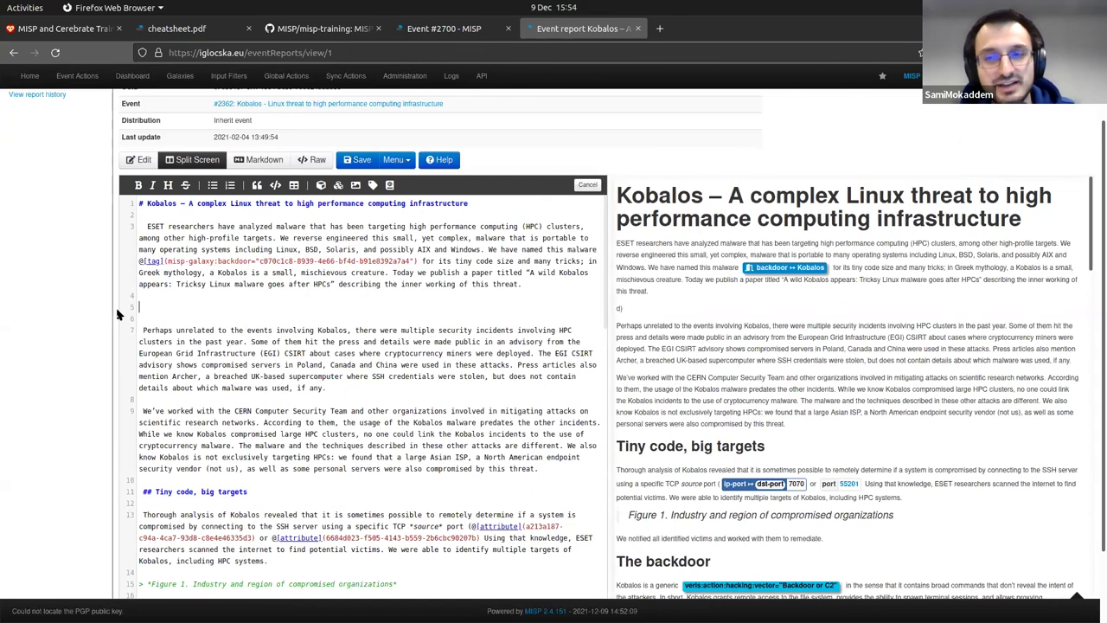
{"action": "key", "text": "BackSpace"}
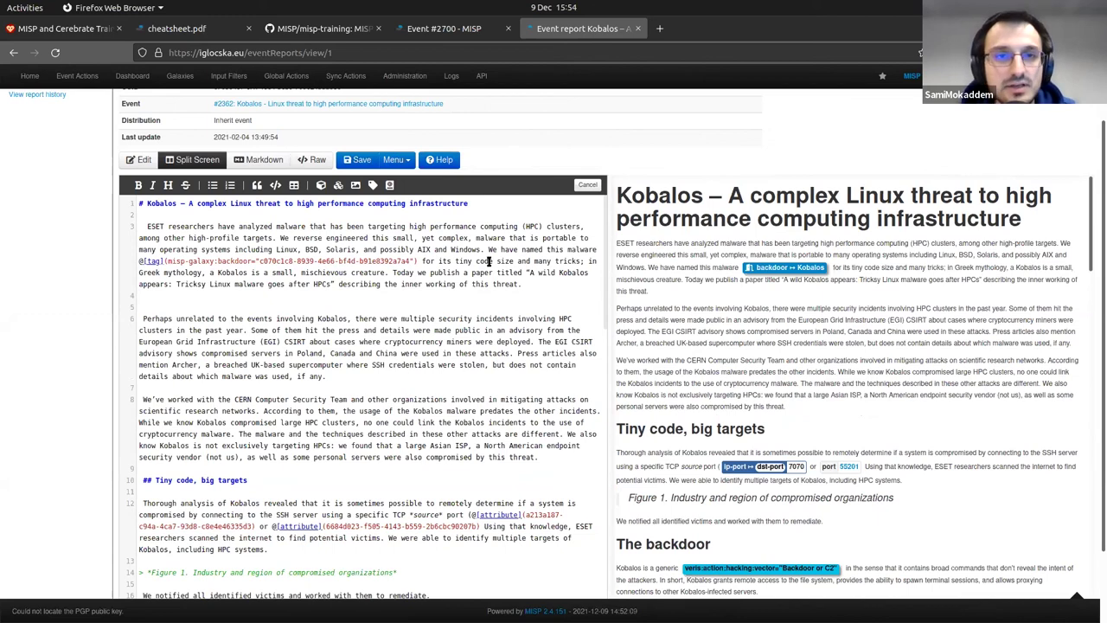
{"action": "scroll", "coordinate": [204, 130], "scroll_direction": "up", "scroll_amount": 2}
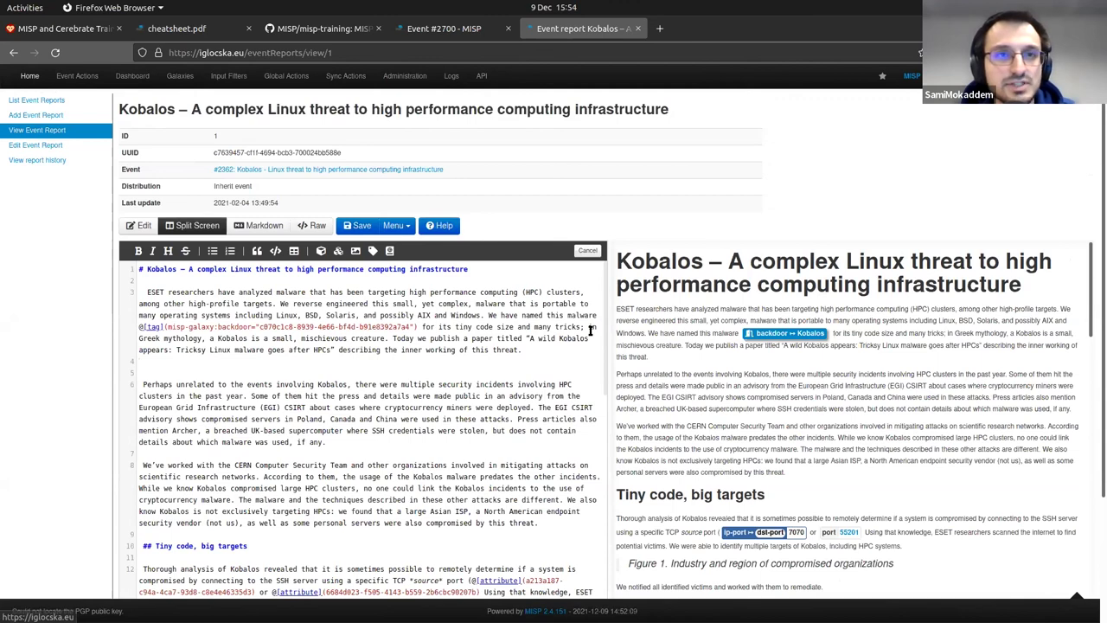
Leave the Kobalos report without saving the edits and return to its parent event
{"action": "left_click", "coordinate": [32, 120]}
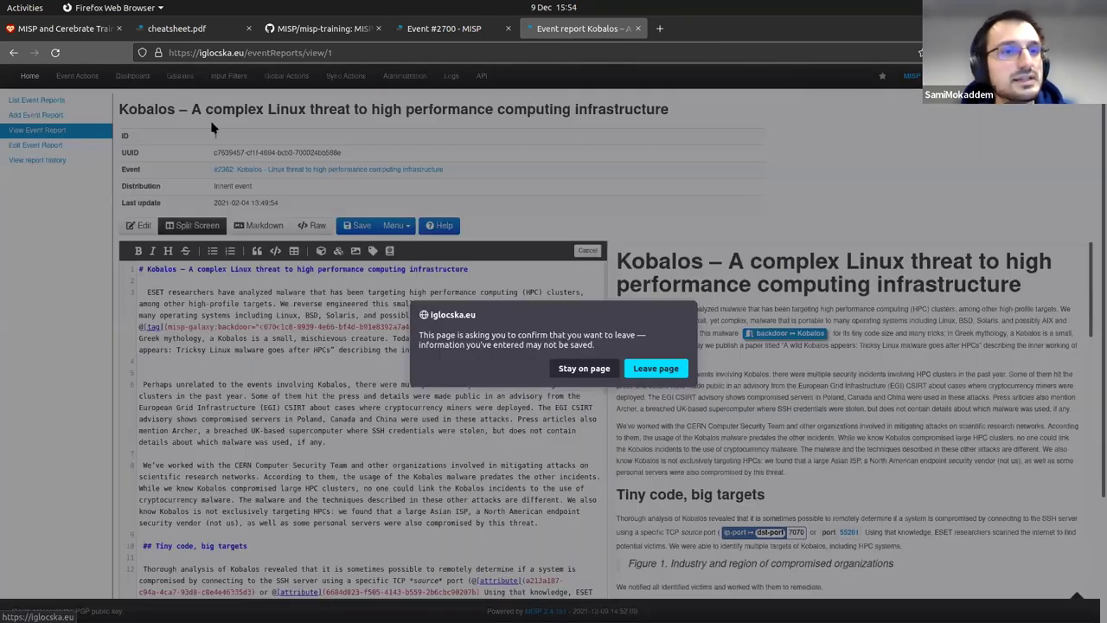
{"action": "key", "text": "Return"}
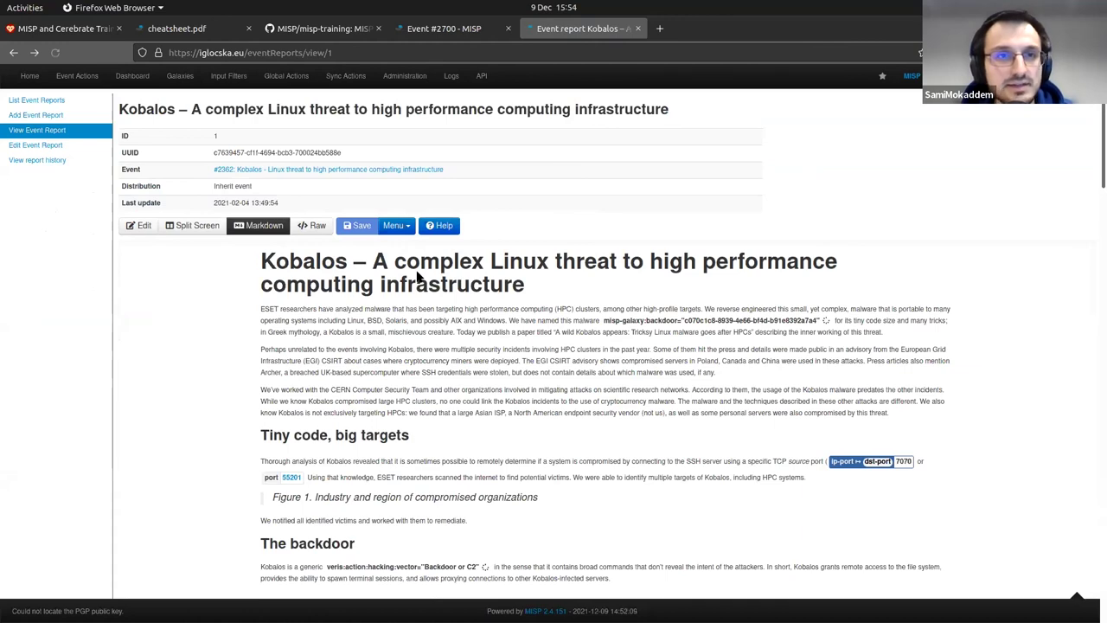
{"action": "scroll", "coordinate": [37, 93], "scroll_direction": "down", "scroll_amount": 10}
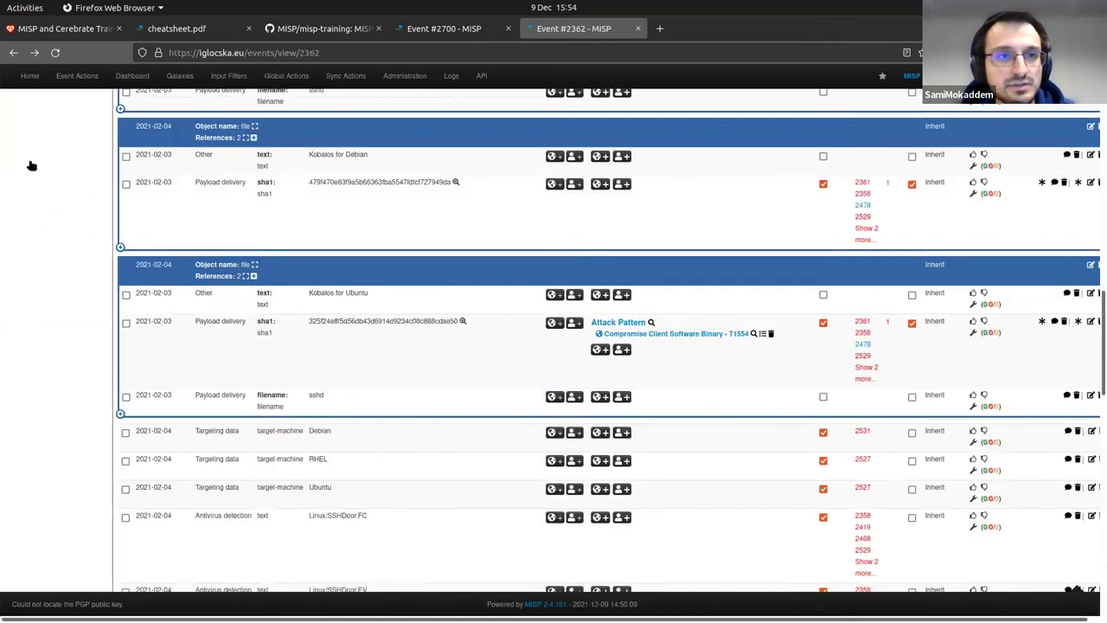
Create a new event with the info "Example event rpeort", keeping the default date, distribution, threat level and analysis
{"action": "left_click", "coordinate": [77, 75]}
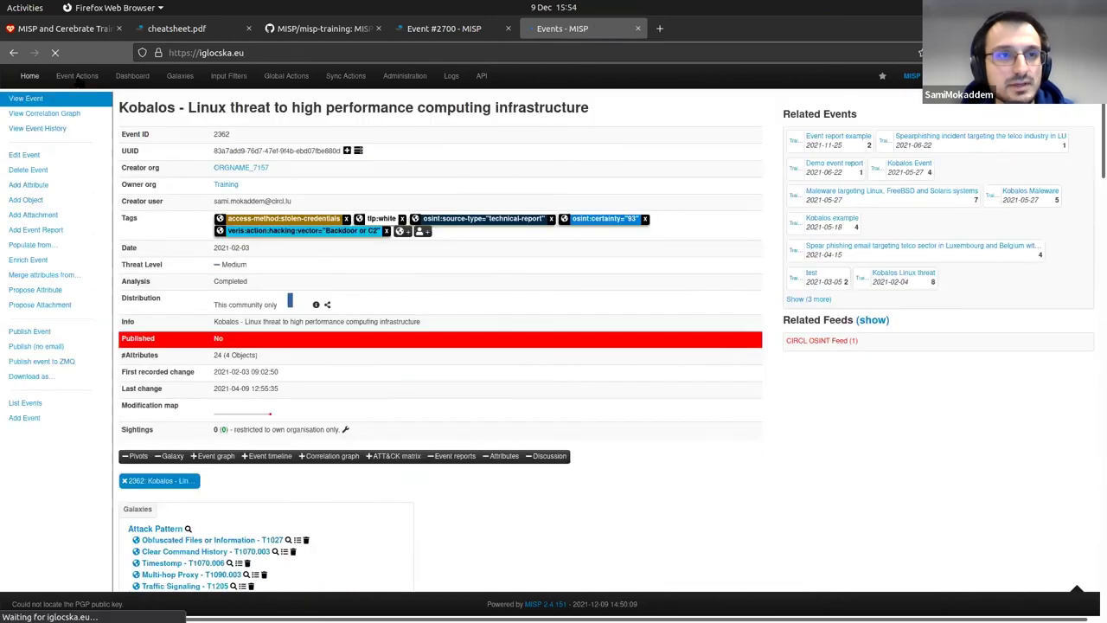
{"action": "left_click", "coordinate": [75, 111]}
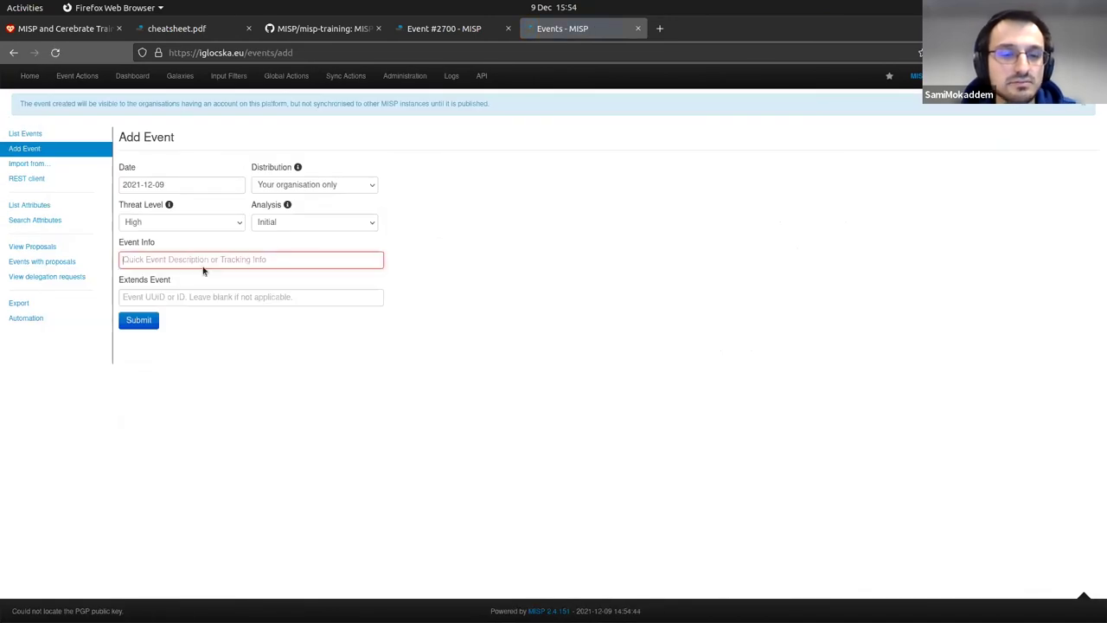
{"action": "type", "text": "Example event rpeort"}
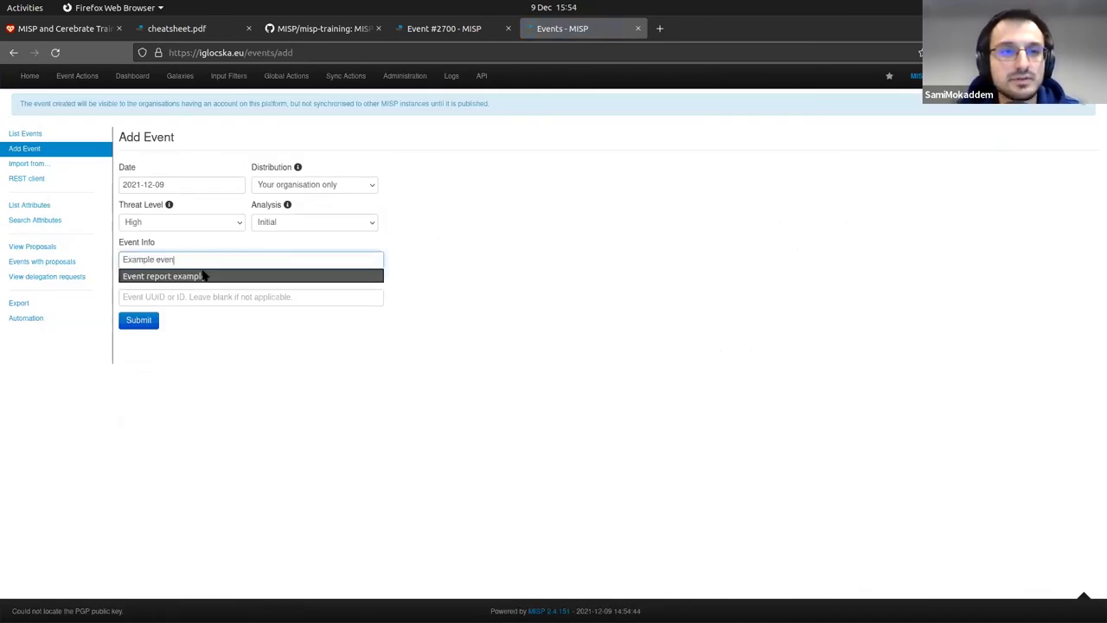
{"action": "key", "text": "Return"}
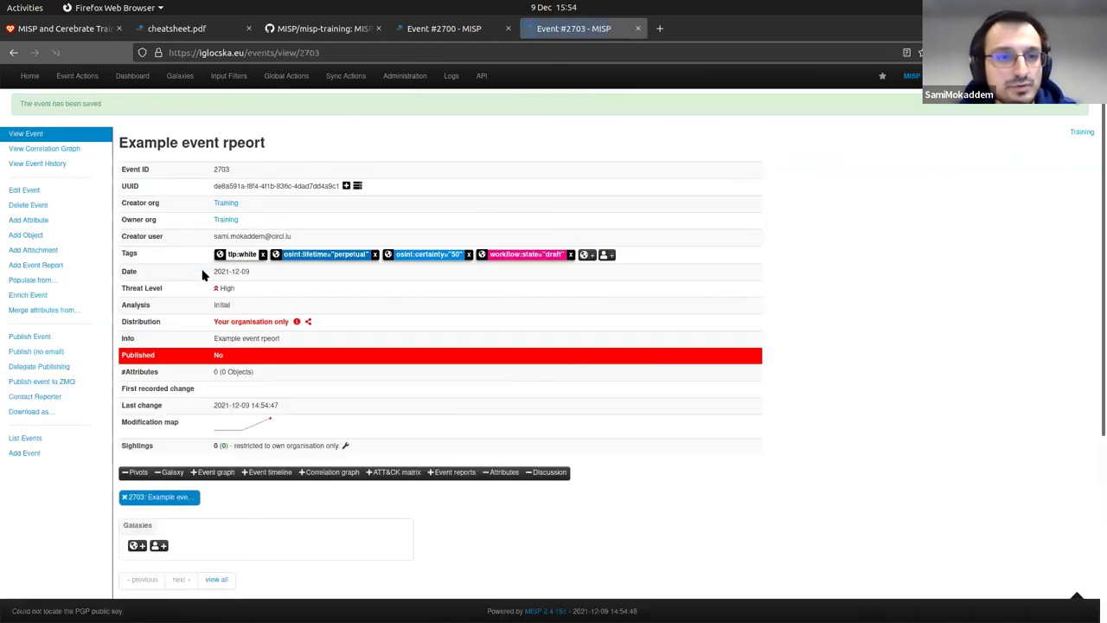
Show the event reports section of the new event
{"action": "scroll", "coordinate": [320, 294], "scroll_direction": "down", "scroll_amount": 2}
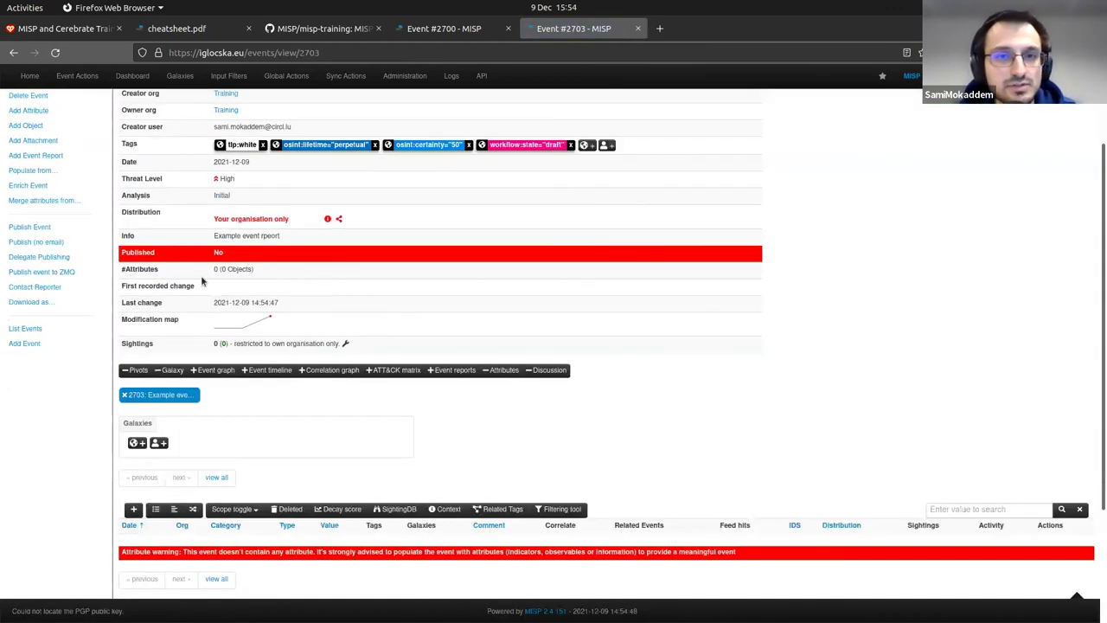
{"action": "scroll", "coordinate": [150, 294], "scroll_direction": "down", "scroll_amount": 3}
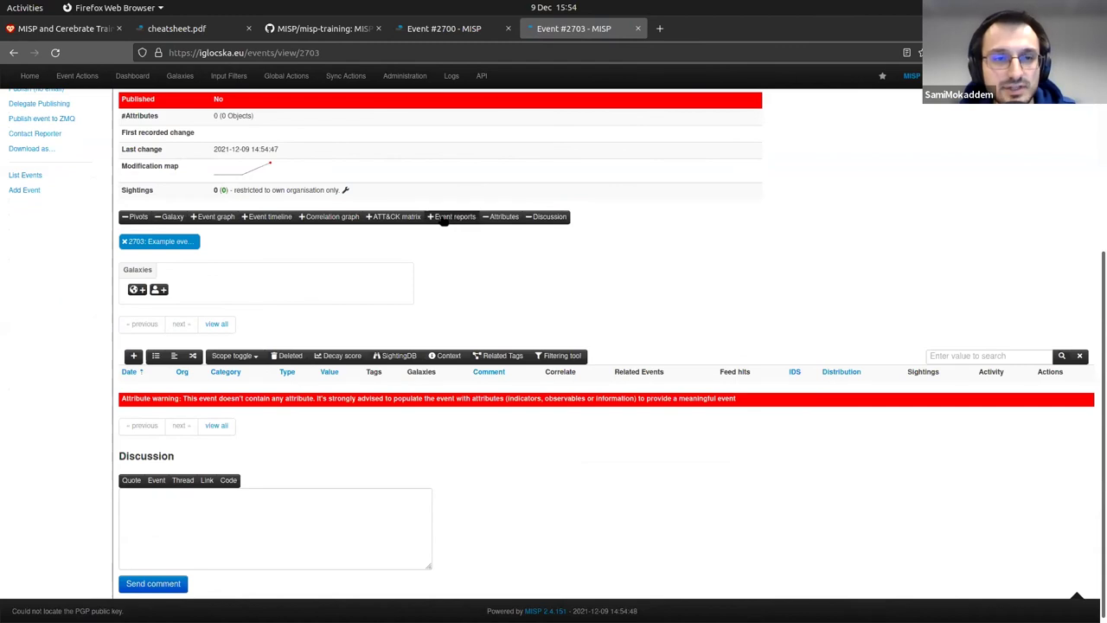
{"action": "left_click", "coordinate": [446, 217]}
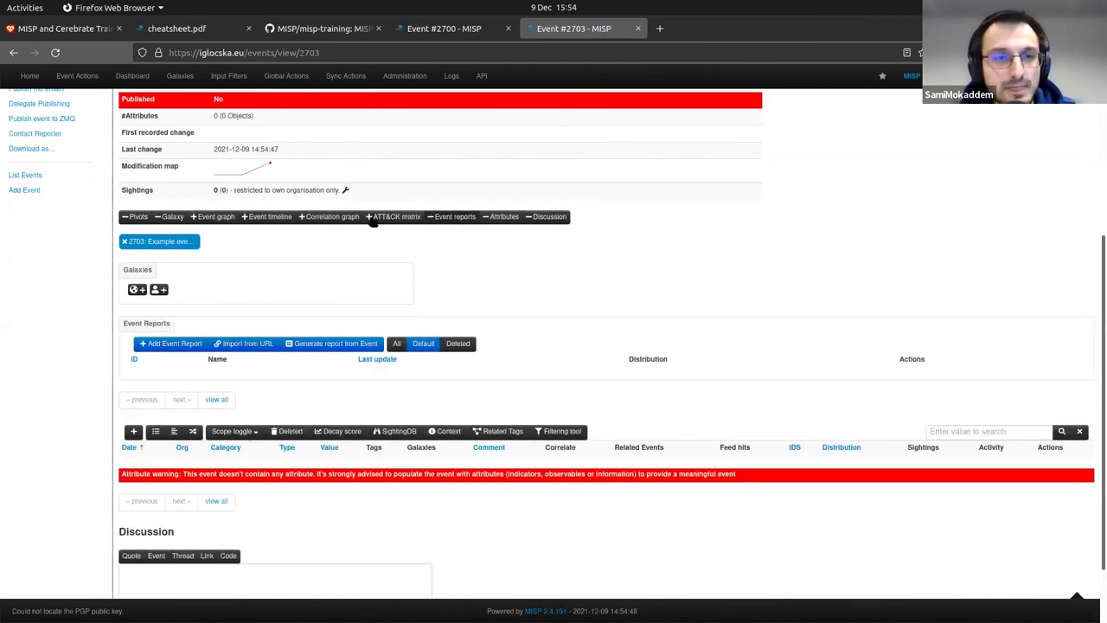
Open a blank event report form for the event, inspect its distribution and content fields, and close it without submitting
{"action": "left_click", "coordinate": [155, 346]}
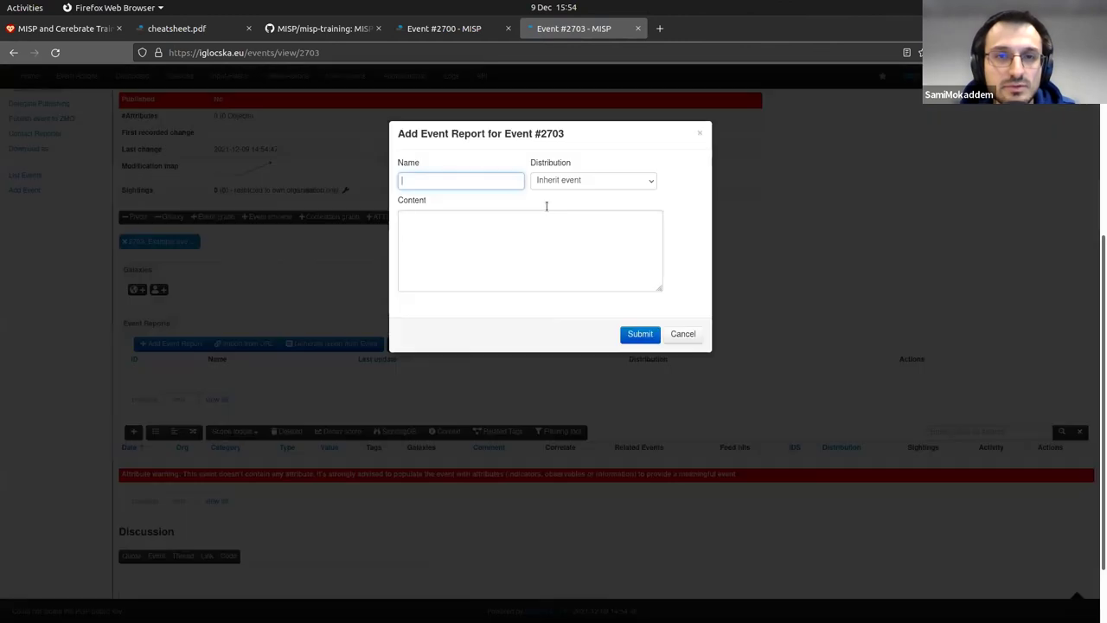
{"action": "left_click", "coordinate": [582, 182]}
{"action": "left_click", "coordinate": [582, 185]}
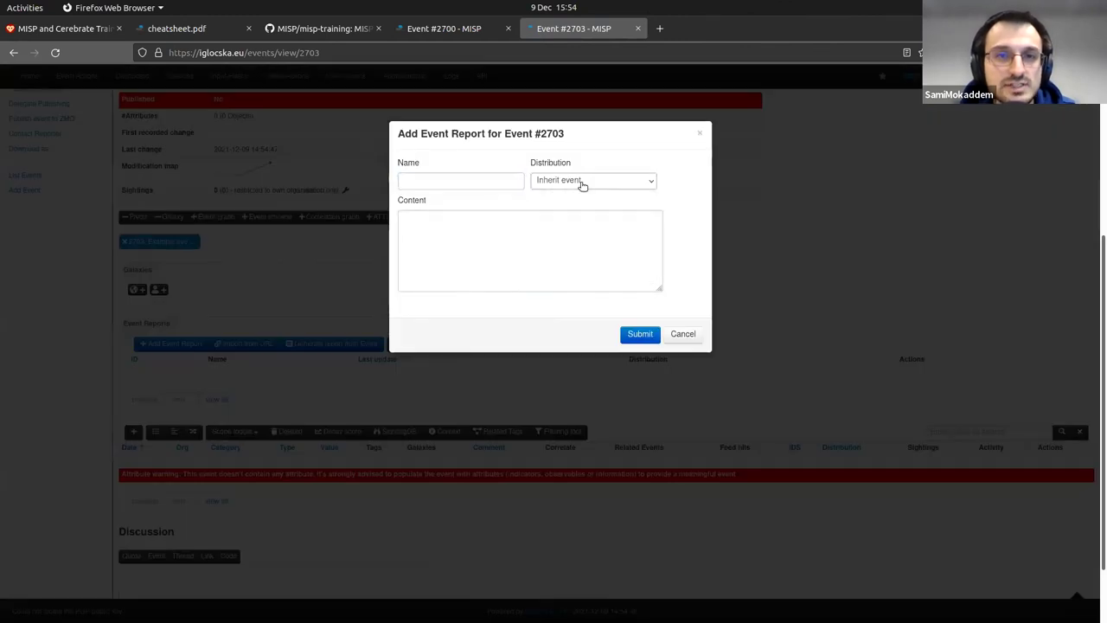
{"action": "left_click", "coordinate": [458, 243]}
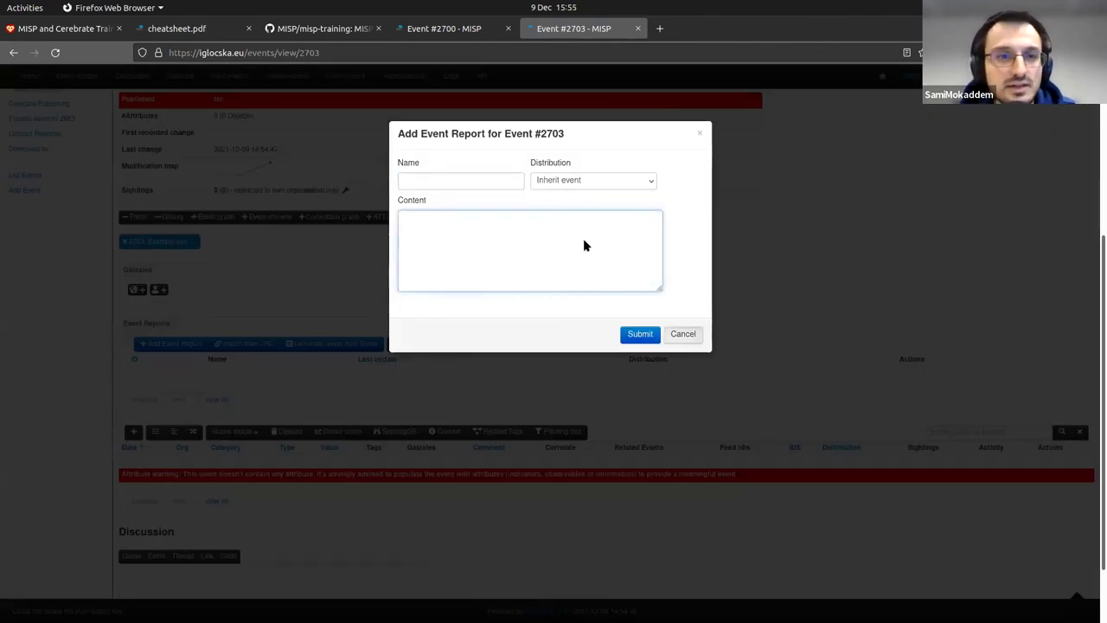
{"action": "left_click", "coordinate": [256, 241]}
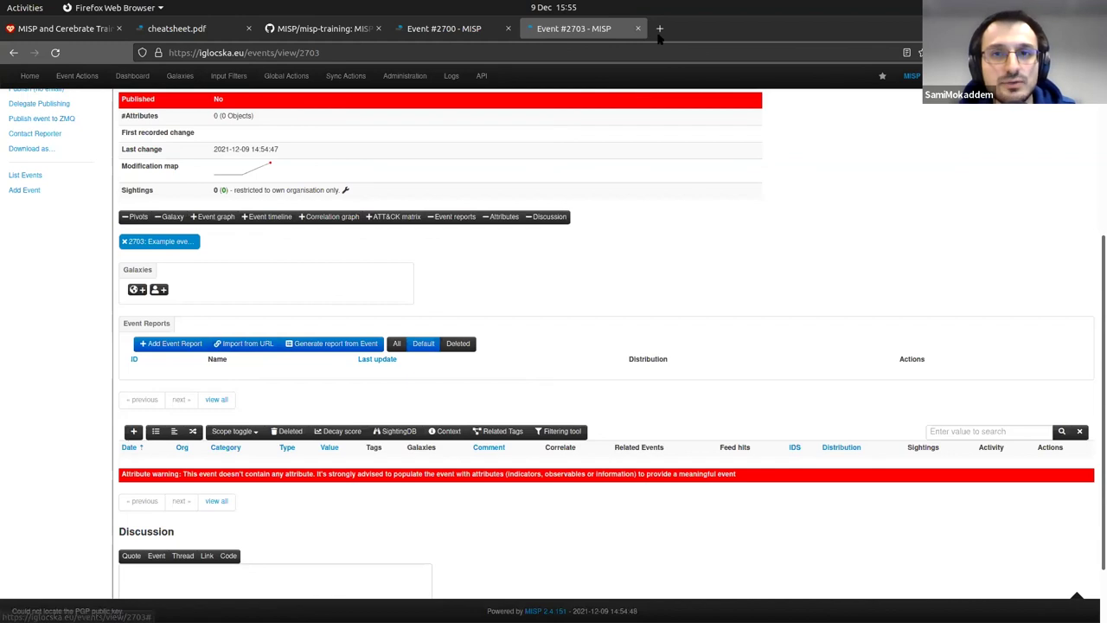
{"action": "key", "text": "ctrl+t"}
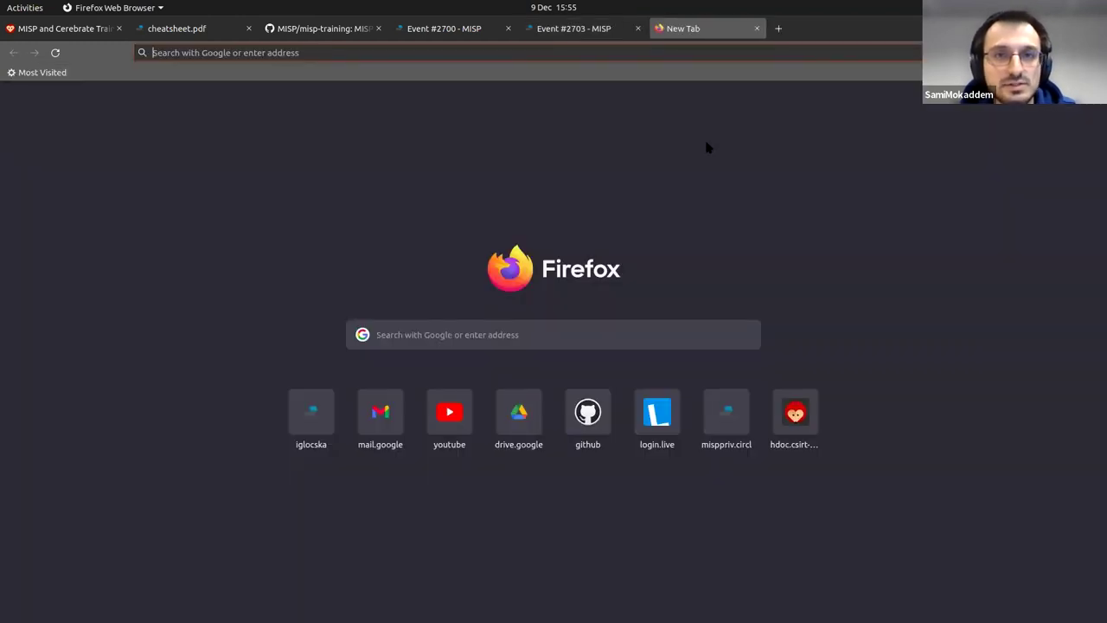
{"action": "type", "text": "https://www.welivesecurity.com/2021/02/02/kobalos-complex-linux-threat-high-performance-computing-infrastructure/"}
{"action": "key", "text": "Return"}
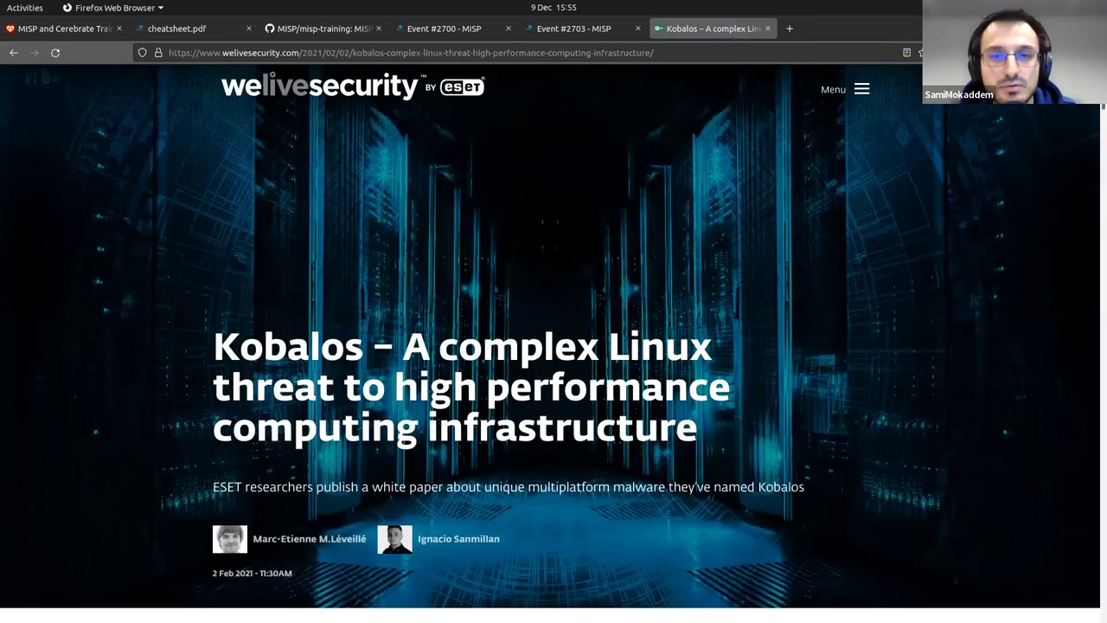
{"action": "scroll", "coordinate": [553, 346], "scroll_direction": "down", "scroll_amount": 1}
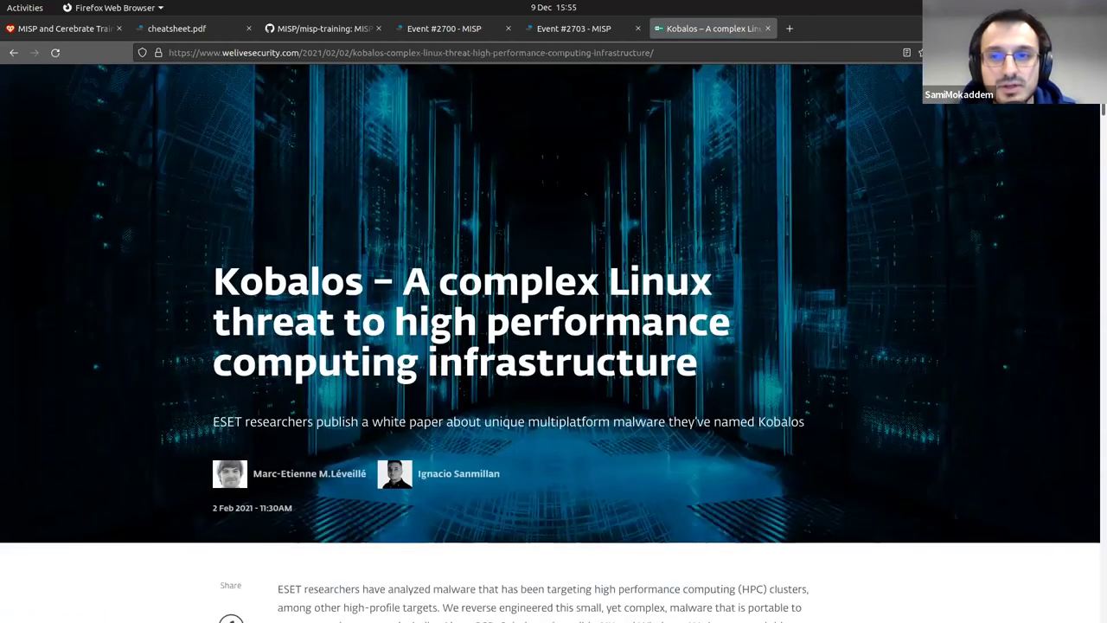
{"action": "scroll", "coordinate": [584, 201], "scroll_direction": "down", "scroll_amount": 20}
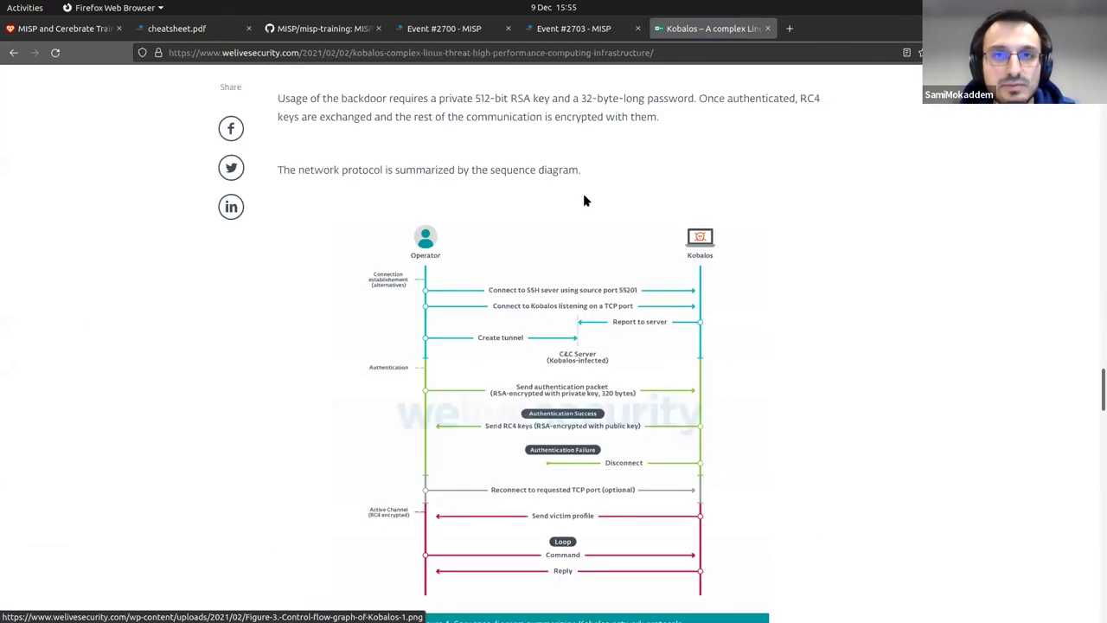
{"action": "scroll", "coordinate": [533, 196], "scroll_direction": "down", "scroll_amount": 7}
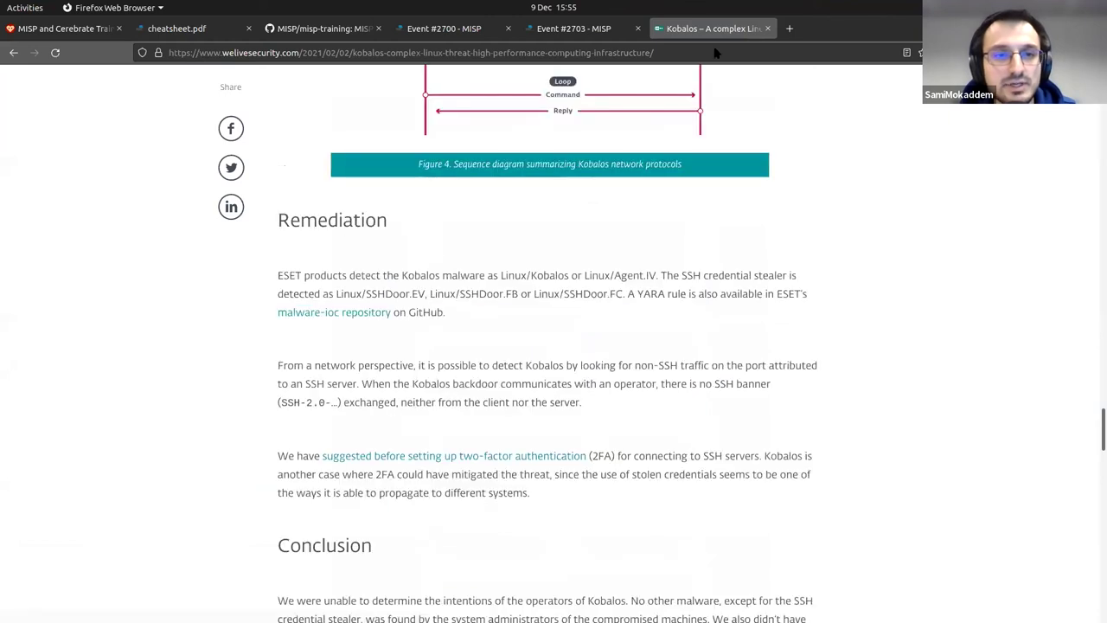
{"action": "scroll", "coordinate": [254, 351], "scroll_direction": "down", "scroll_amount": 7}
{"action": "scroll", "coordinate": [337, 348], "scroll_direction": "down", "scroll_amount": 15}
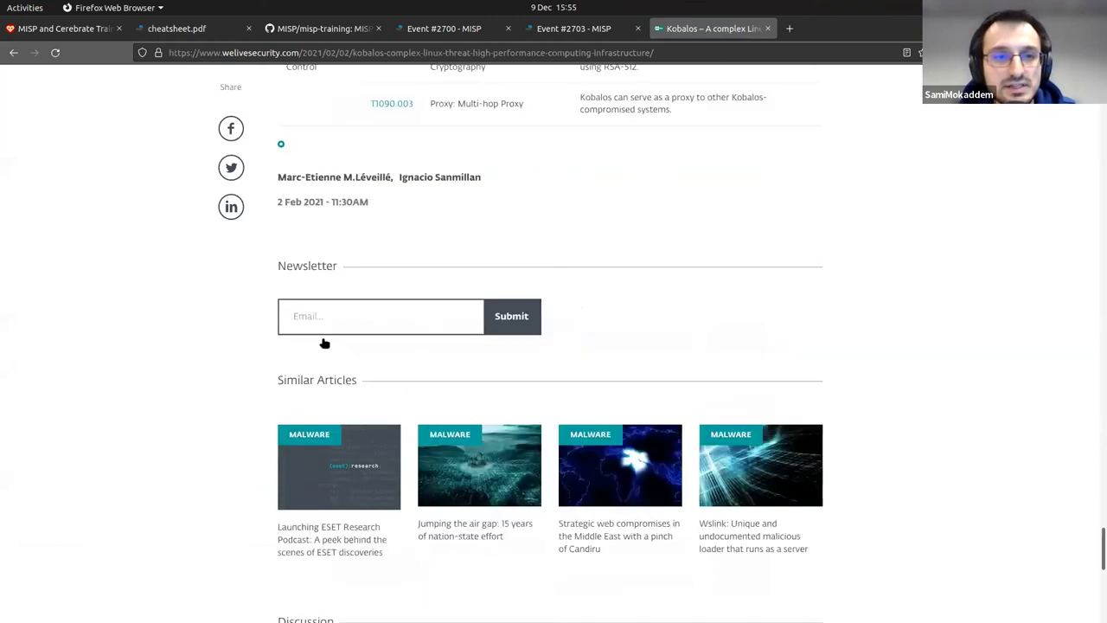
Close the article, import it into the new event as a report from its welivesecurity.com URL, and open the imported report
{"action": "key", "text": "ctrl+w"}
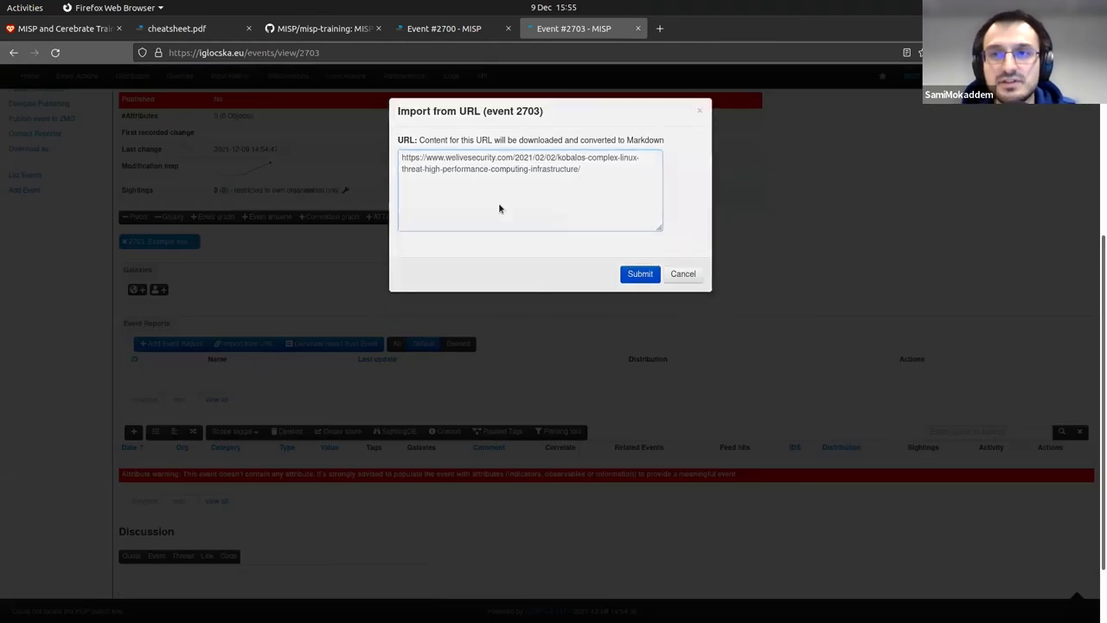
{"action": "left_click", "coordinate": [637, 271]}
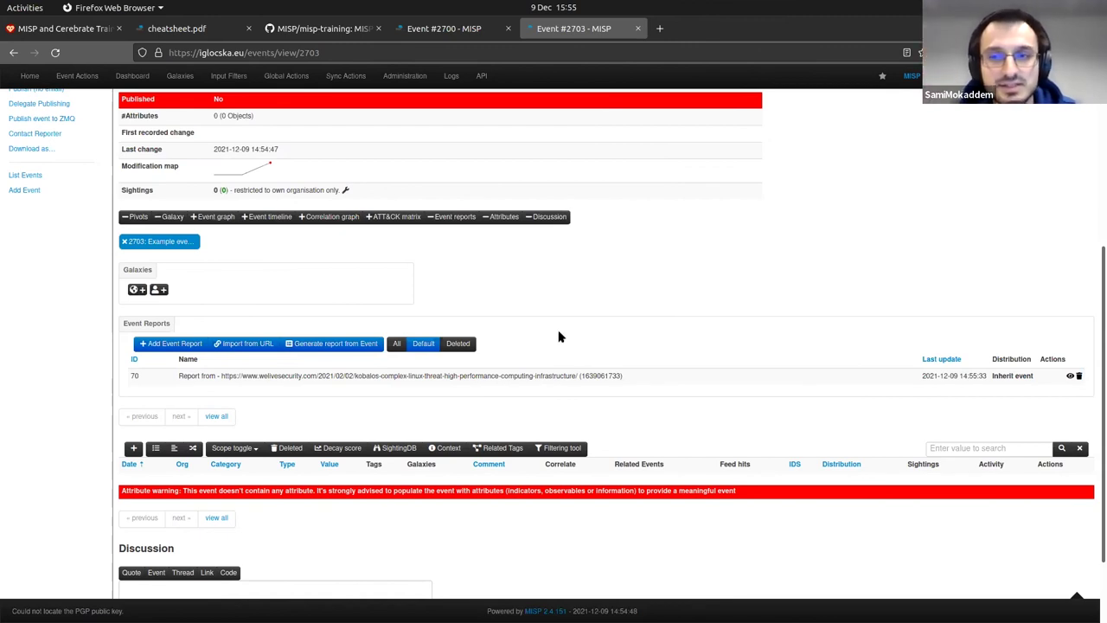
{"action": "left_click", "coordinate": [1070, 375]}
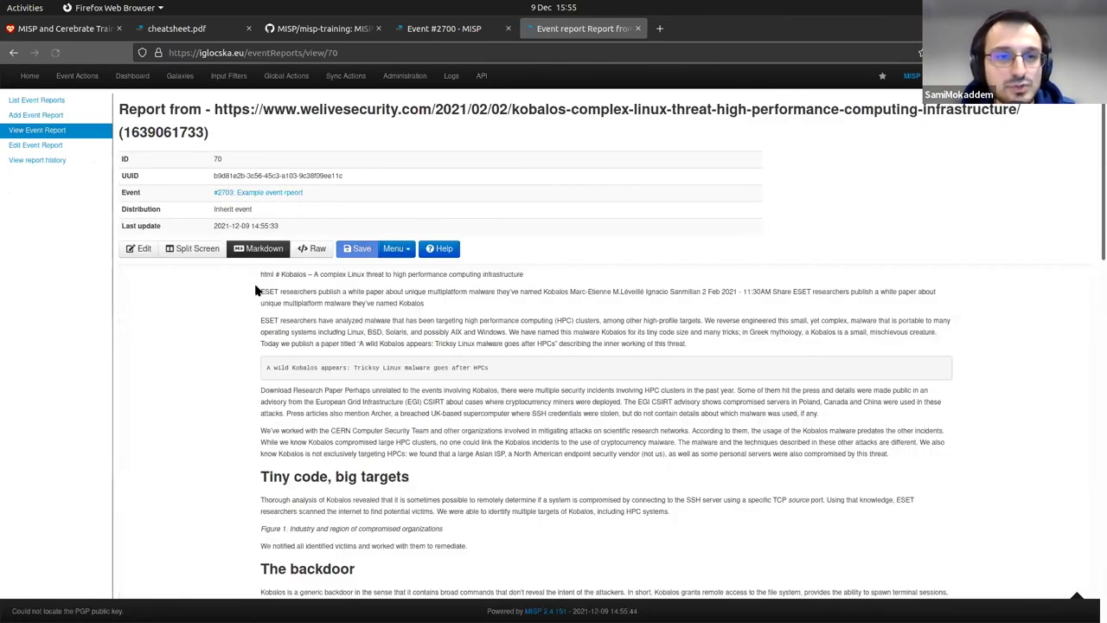
Edit the imported report in split screen, making the article title and "A wild Kobalos appears: Tricksy Linux malware goes after HPCs" level-one headings
{"action": "scroll", "coordinate": [257, 291], "scroll_direction": "down", "scroll_amount": 15}
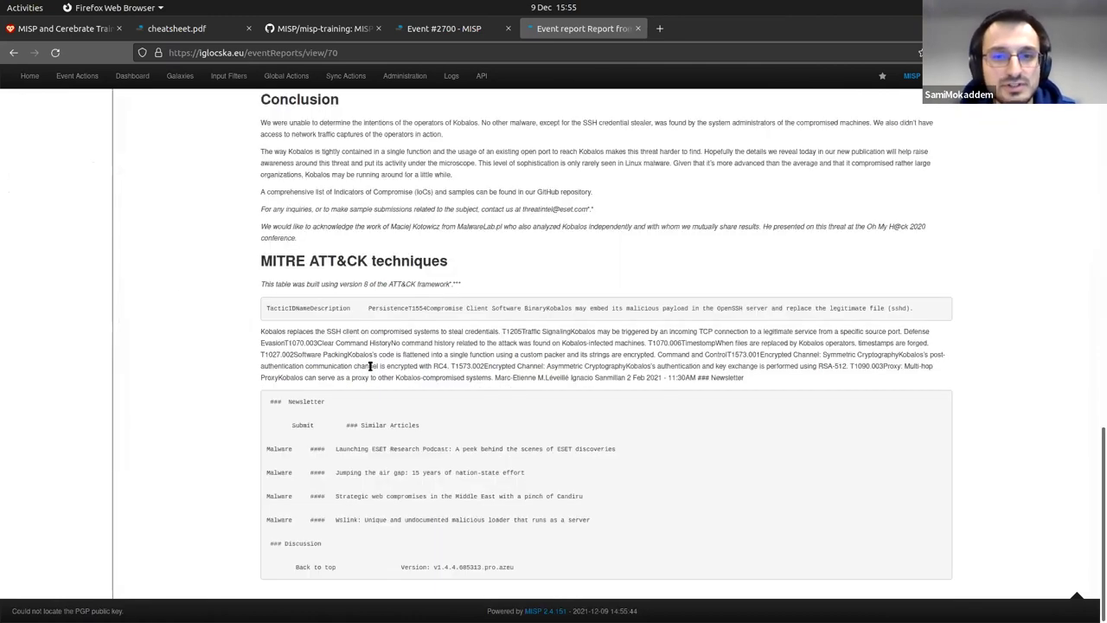
{"action": "scroll", "coordinate": [267, 373], "scroll_direction": "up", "scroll_amount": 15}
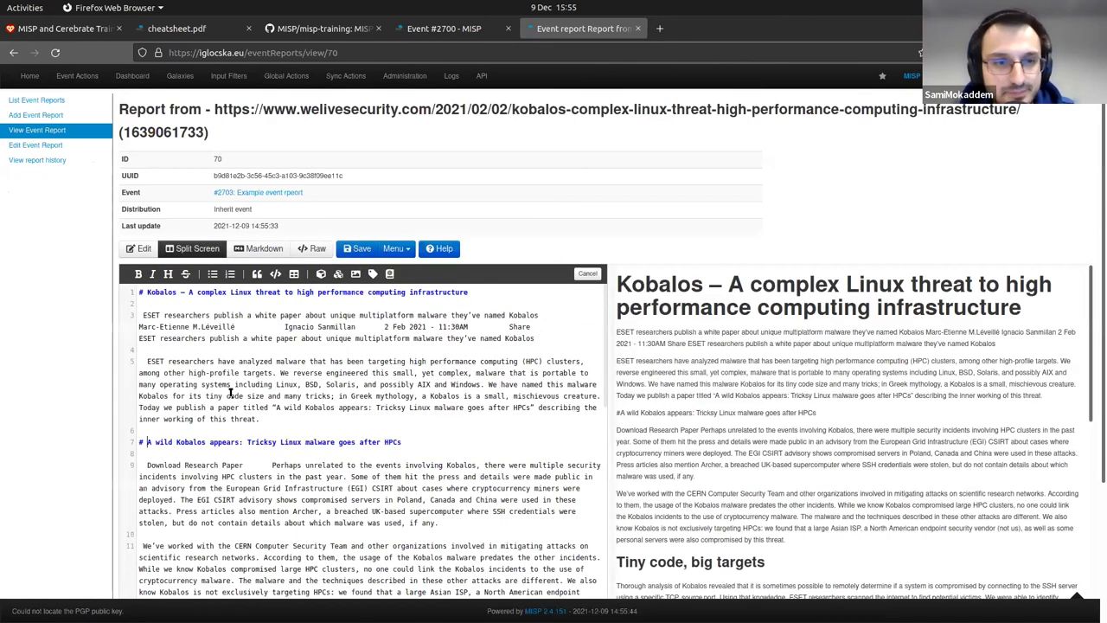
{"action": "scroll", "coordinate": [231, 393], "scroll_direction": "down", "scroll_amount": 5}
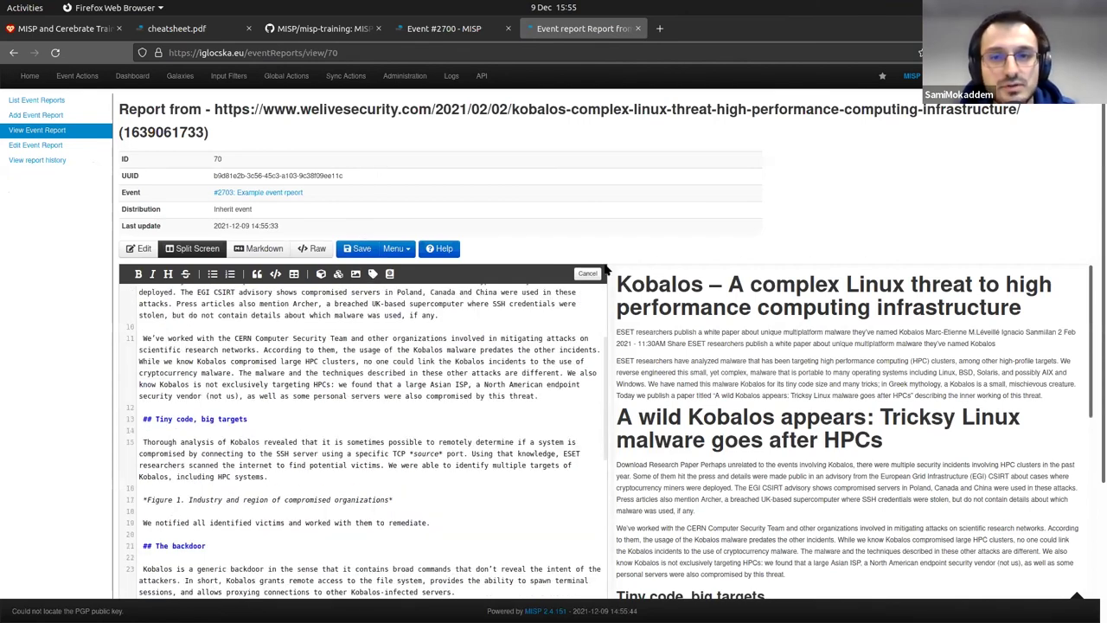
Review the rest of the report's Markdown alongside its preview, through the MITRE ATT&CK techniques and back to "Tiny code, big targets"
{"action": "scroll", "coordinate": [604, 285], "scroll_direction": "down", "scroll_amount": 5}
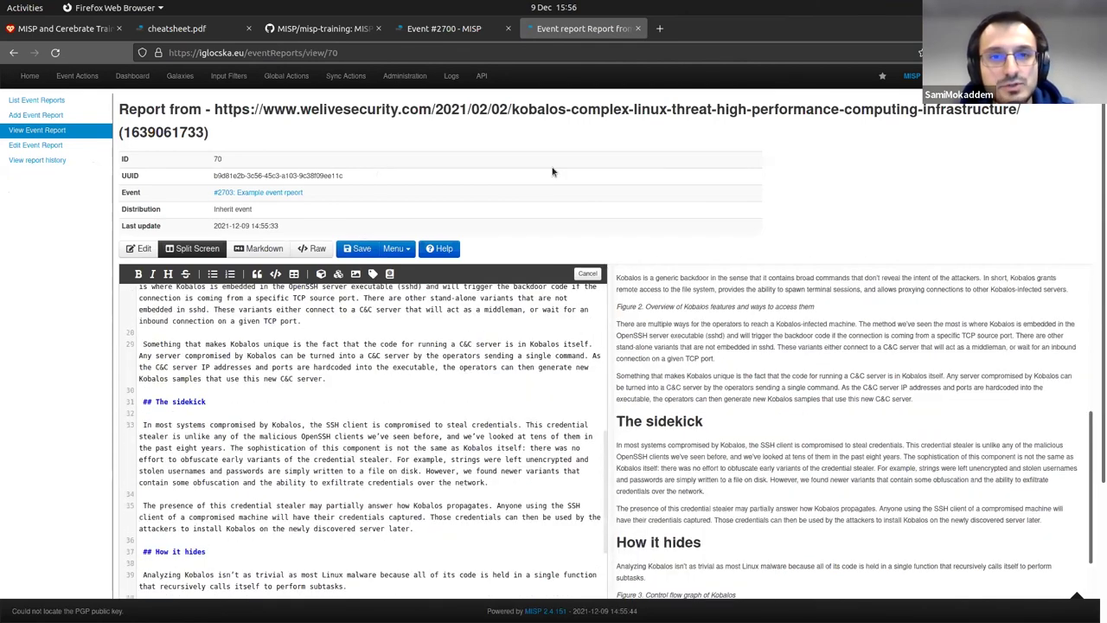
{"action": "scroll", "coordinate": [536, 177], "scroll_direction": "down", "scroll_amount": 10}
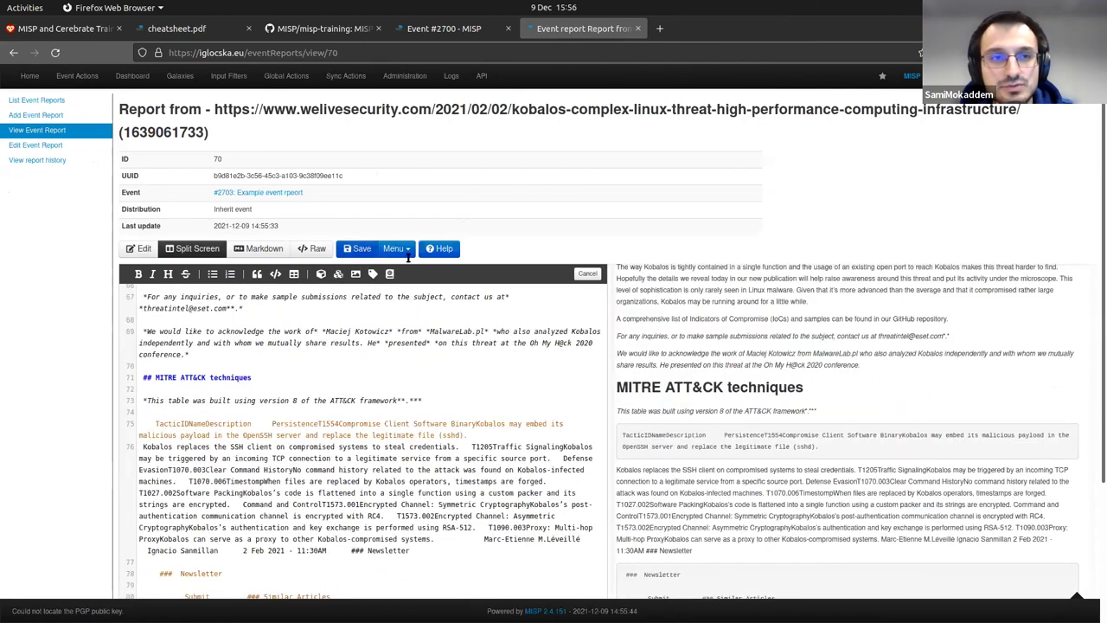
{"action": "scroll", "coordinate": [363, 346], "scroll_direction": "up", "scroll_amount": 5}
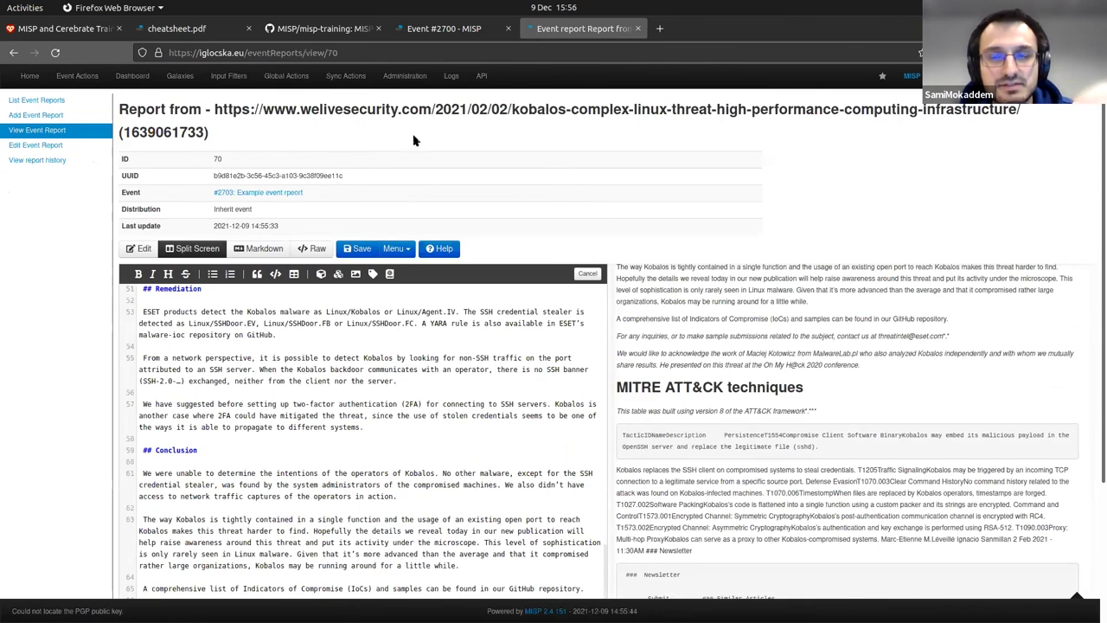
{"action": "key", "text": "Page_Up"}
{"action": "key", "text": "Page_Up"}
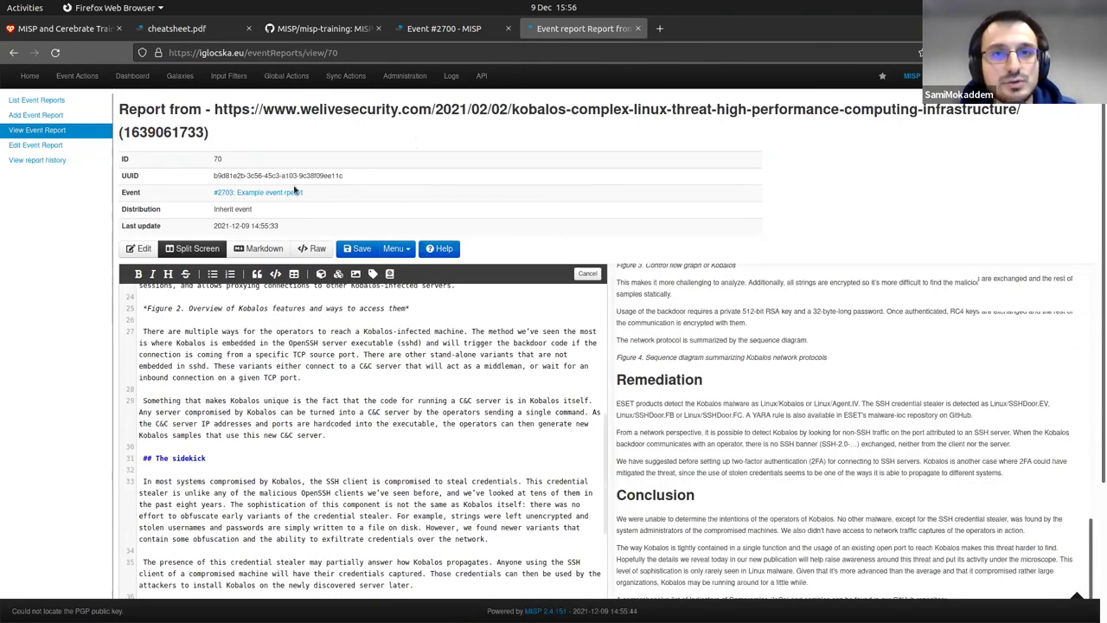
{"action": "key", "text": "Page_Up"}
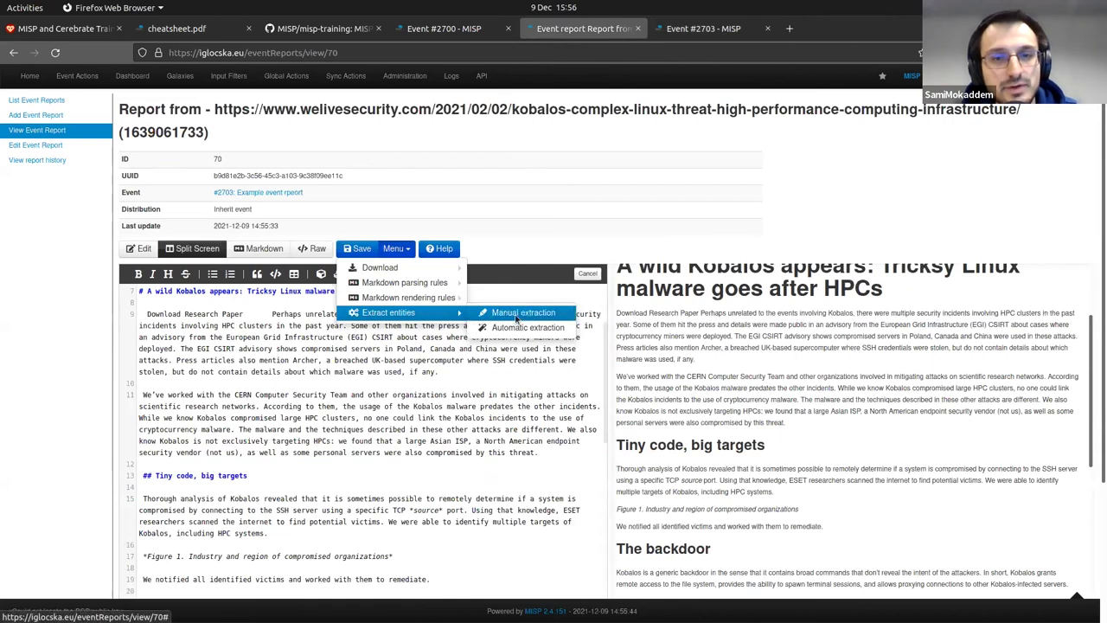
Start manual entity extraction on the imported report and review the proposed context replacements
{"action": "left_click", "coordinate": [517, 313]}
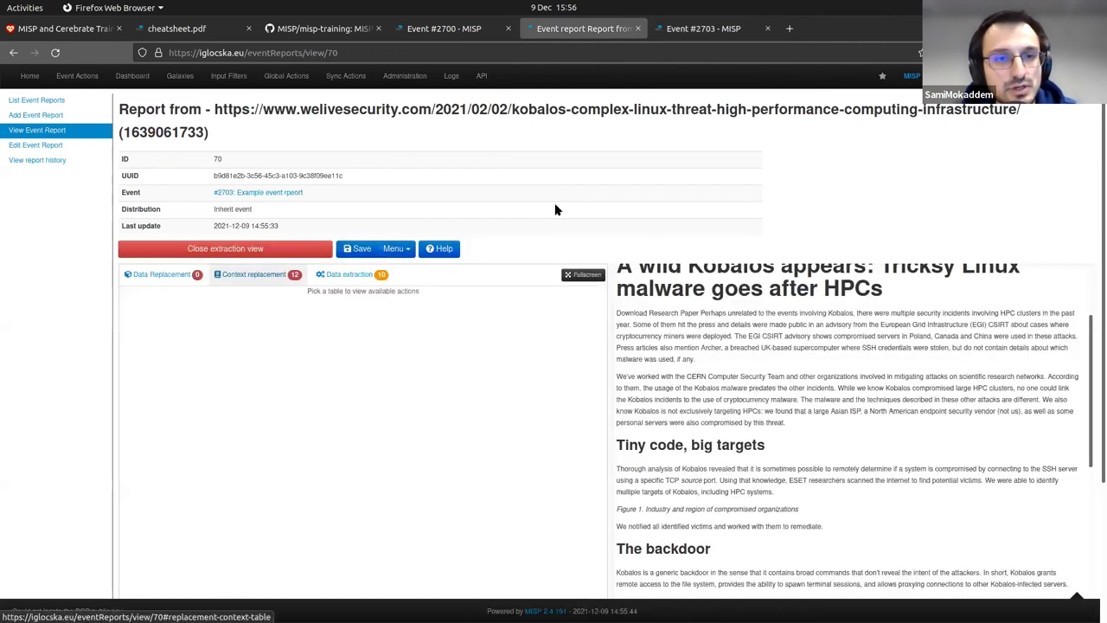
{"action": "left_click", "coordinate": [234, 276]}
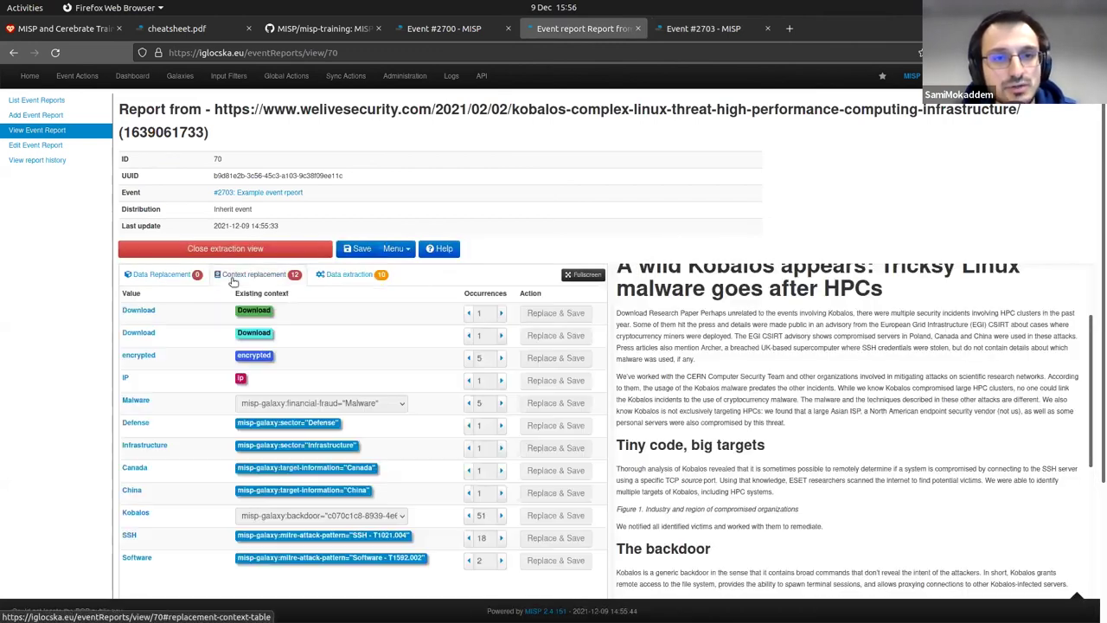
{"action": "scroll", "coordinate": [229, 326], "scroll_direction": "down", "scroll_amount": 1}
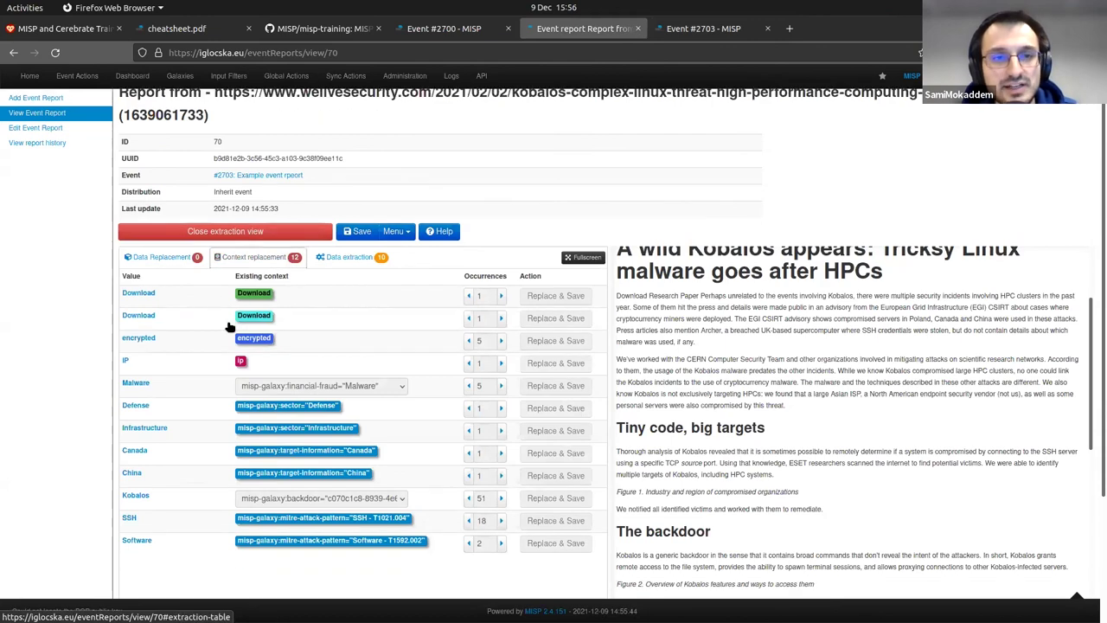
{"action": "scroll", "coordinate": [229, 327], "scroll_direction": "down", "scroll_amount": 2}
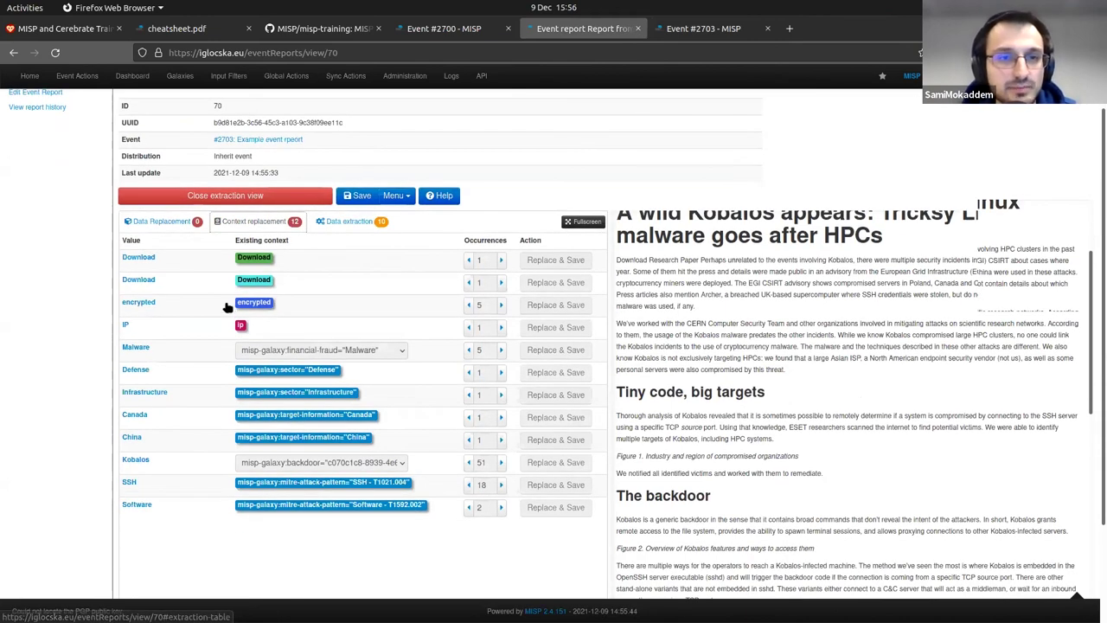
Preview the proposed context replacements for Infrastructure and Kobalos in the imported report
{"action": "scroll", "coordinate": [171, 272], "scroll_direction": "down", "scroll_amount": 4}
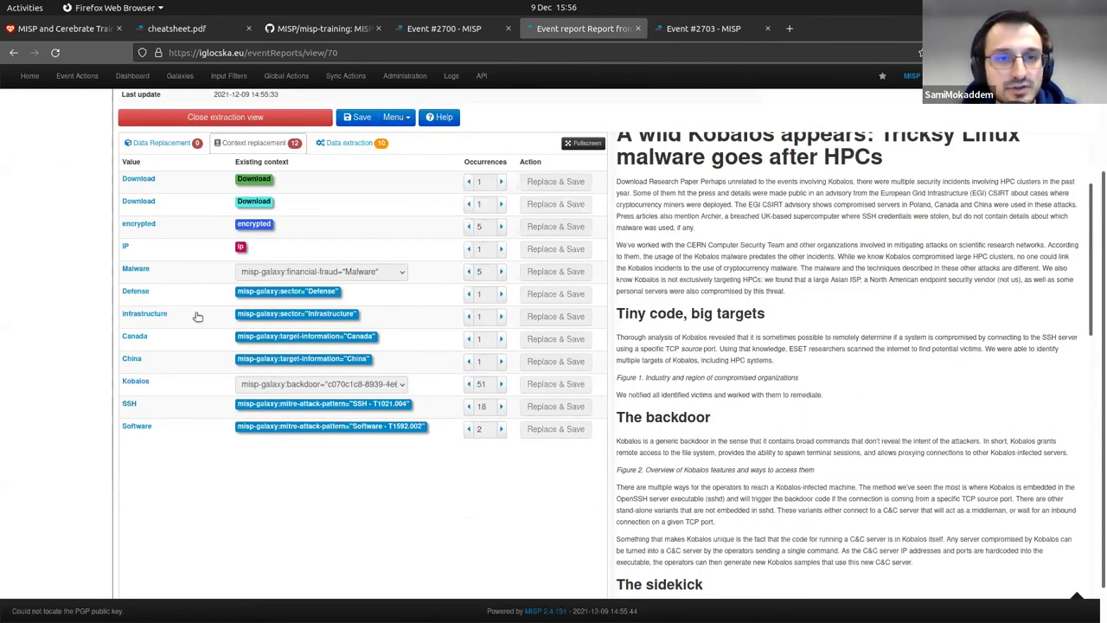
{"action": "left_click", "coordinate": [321, 316]}
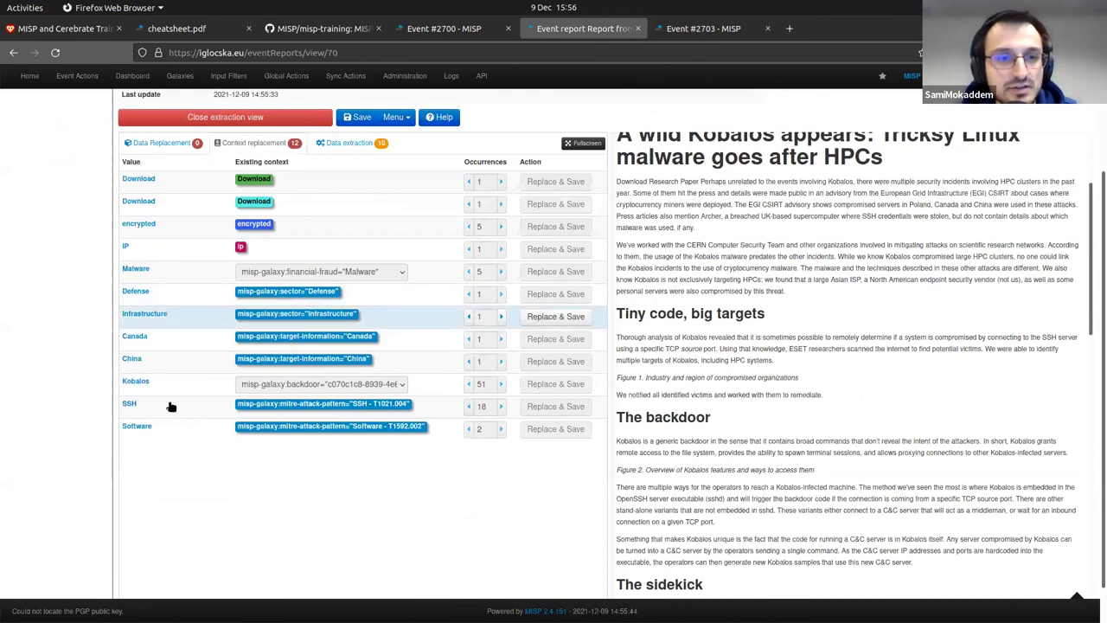
{"action": "left_click", "coordinate": [426, 388]}
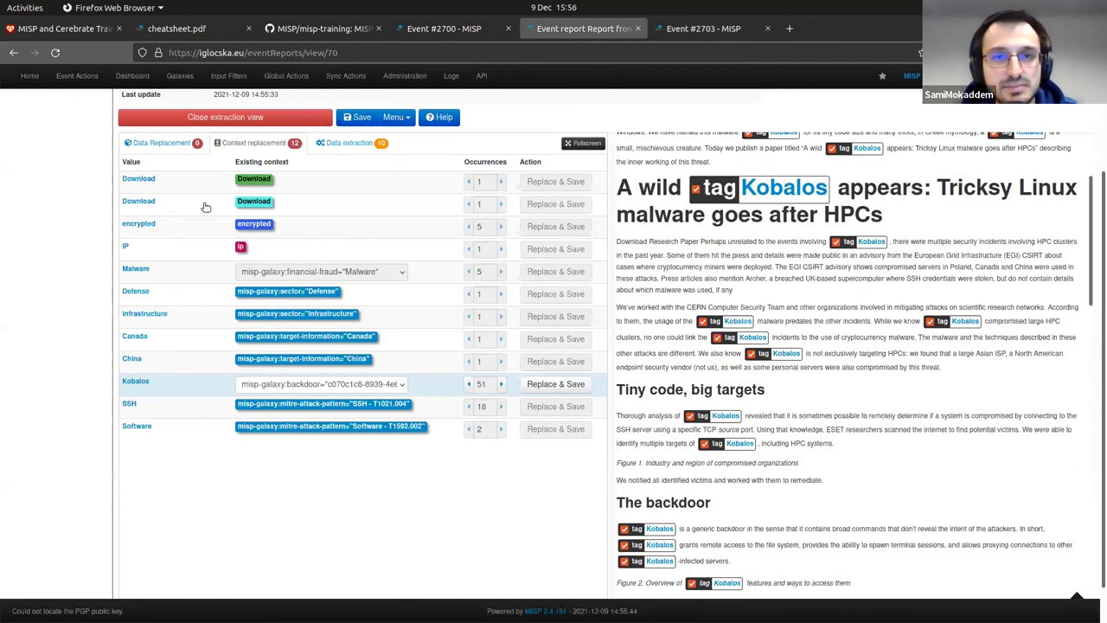
Extract and save Linux/SSHDoor.EV from the Remediation section as a Payload delivery url, and review the remaining data extraction suggestions
{"action": "left_click", "coordinate": [349, 143]}
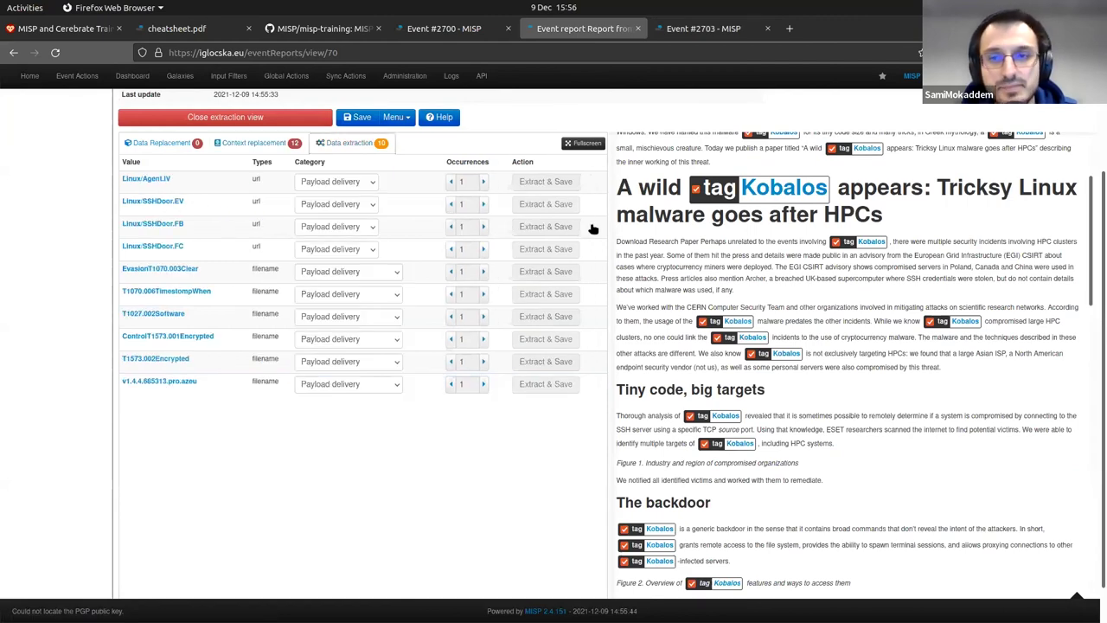
{"action": "scroll", "coordinate": [838, 275], "scroll_direction": "down", "scroll_amount": 5}
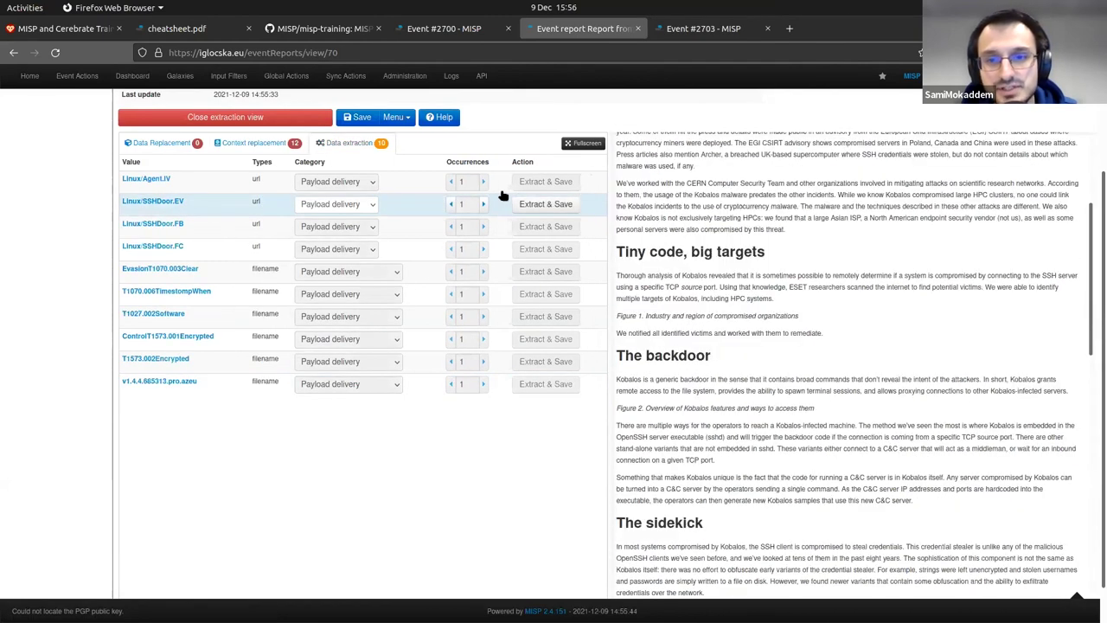
{"action": "scroll", "coordinate": [761, 257], "scroll_direction": "down", "scroll_amount": 2}
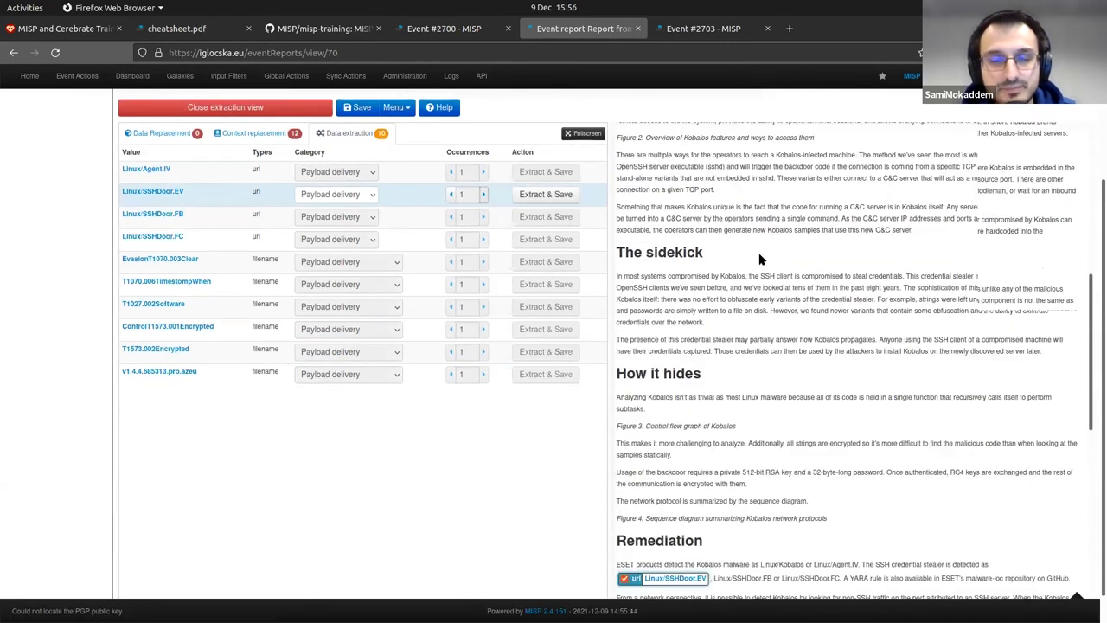
{"action": "scroll", "coordinate": [663, 385], "scroll_direction": "down", "scroll_amount": 2}
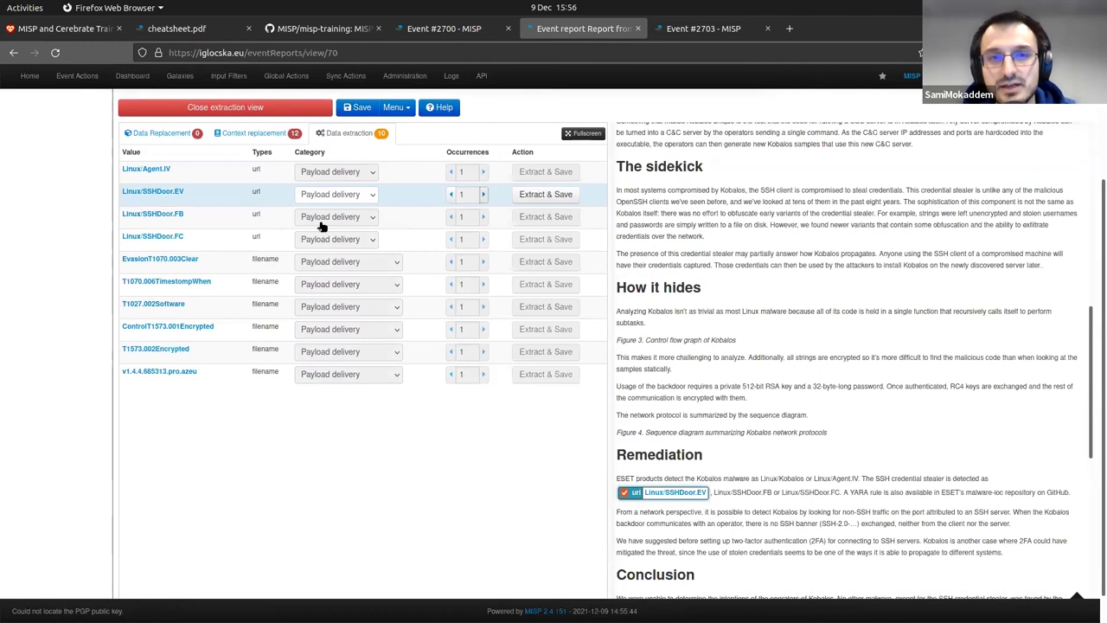
{"action": "scroll", "coordinate": [715, 390], "scroll_direction": "down", "scroll_amount": 2}
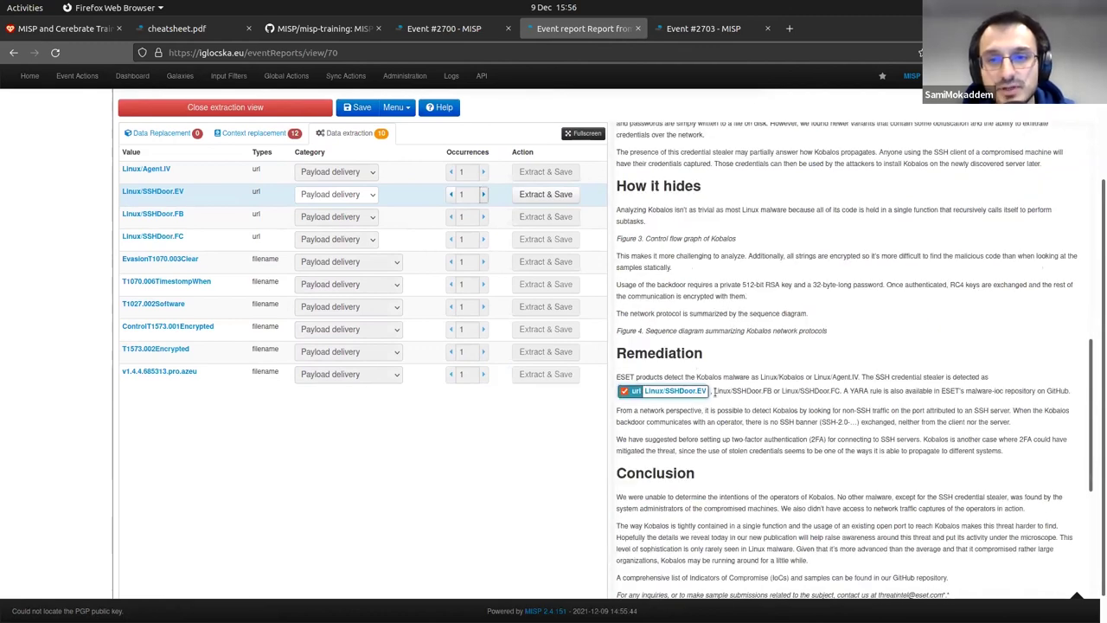
{"action": "double_click", "coordinate": [766, 392]}
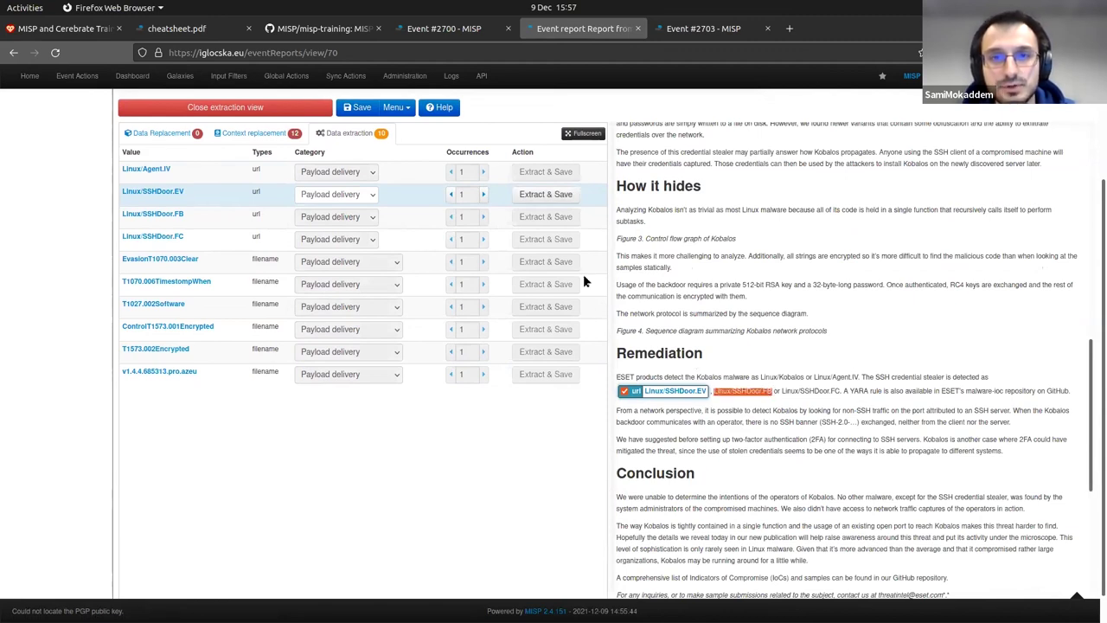
{"action": "left_click", "coordinate": [550, 218]}
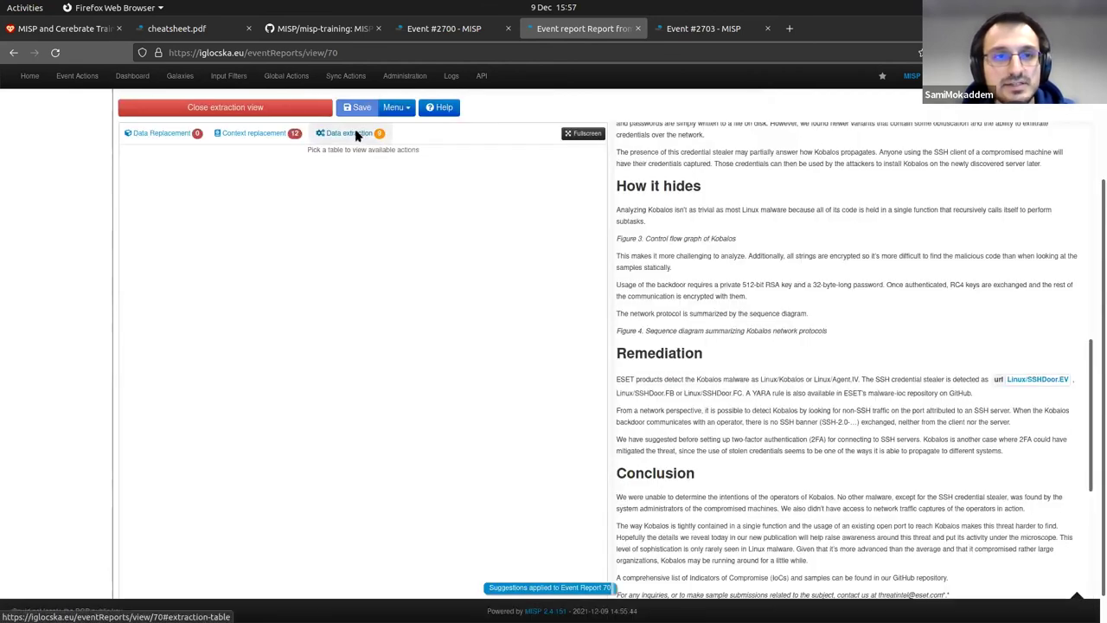
{"action": "left_click", "coordinate": [355, 134]}
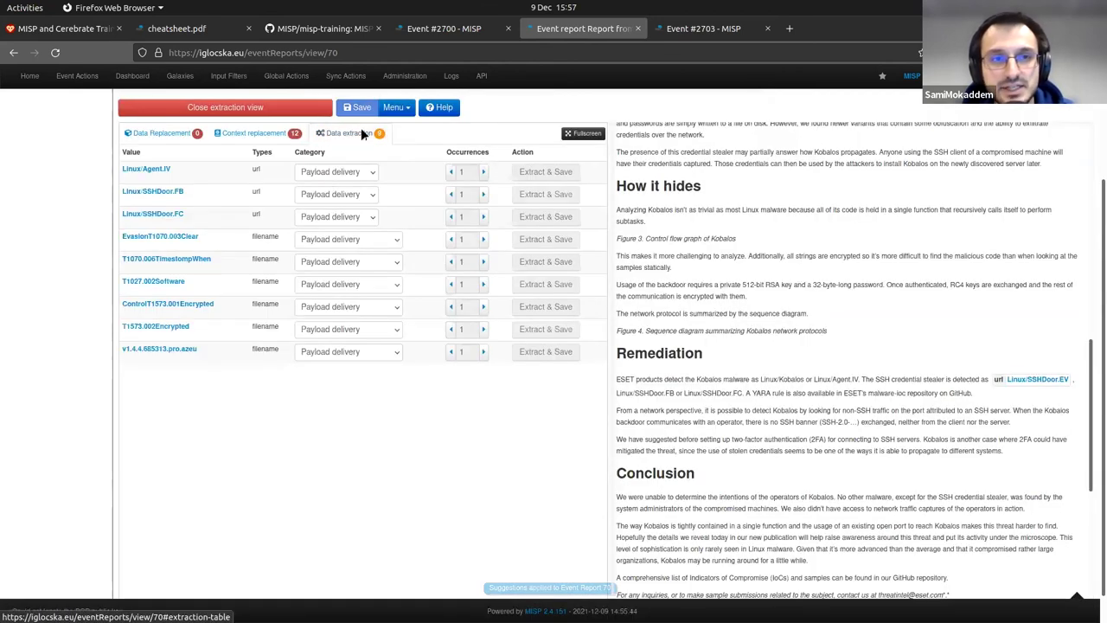
{"action": "scroll", "coordinate": [748, 322], "scroll_direction": "down", "scroll_amount": 1}
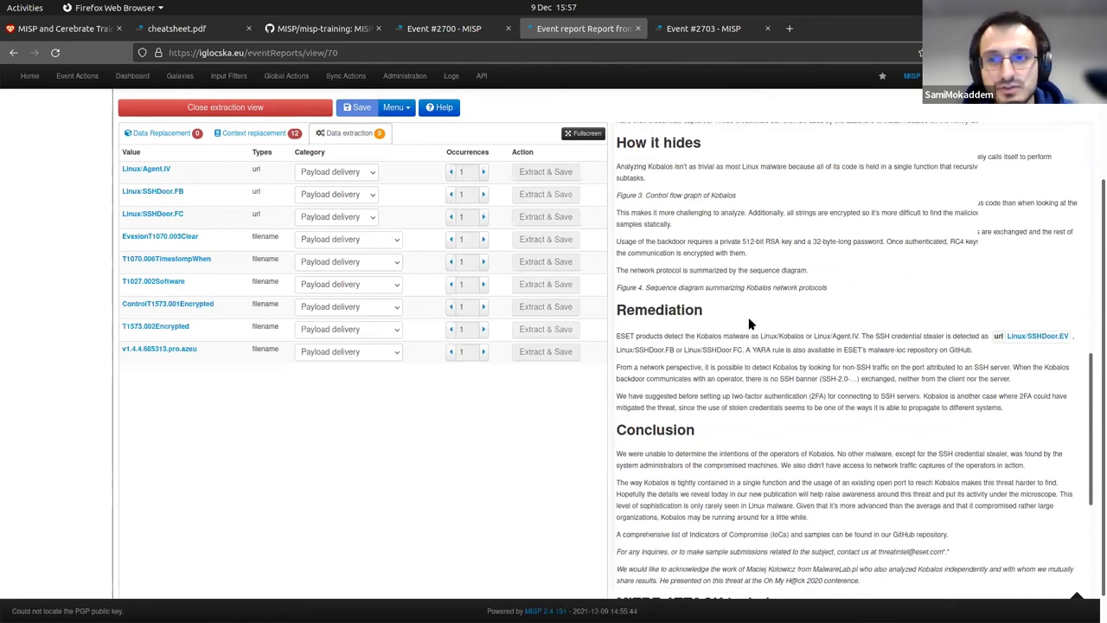
{"action": "scroll", "coordinate": [748, 316], "scroll_direction": "up", "scroll_amount": 1}
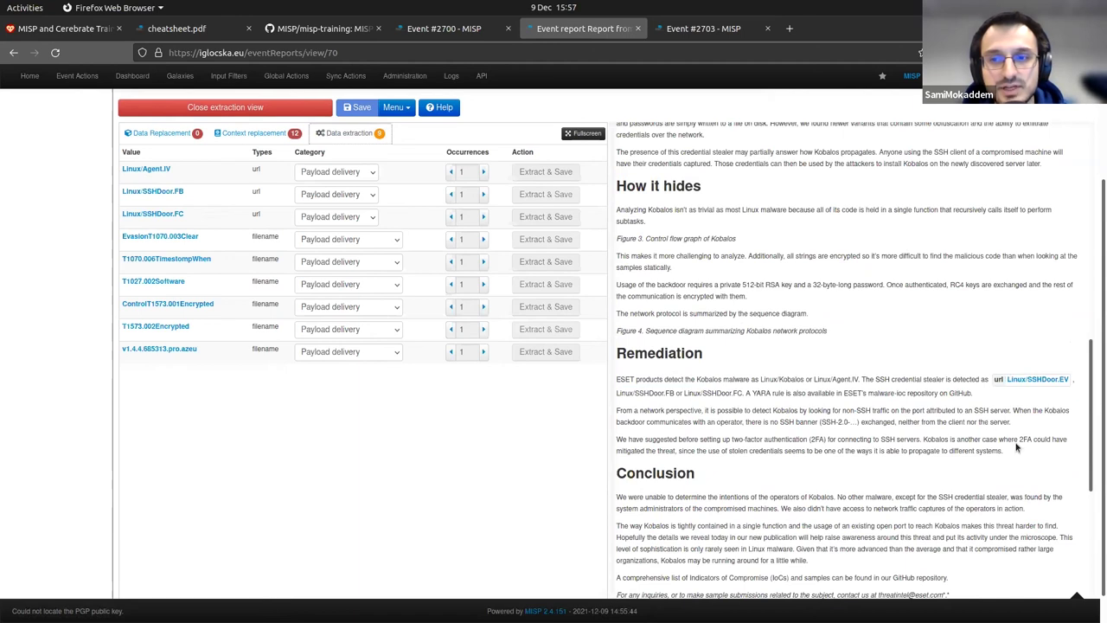
{"action": "scroll", "coordinate": [1023, 417], "scroll_direction": "up", "scroll_amount": 1}
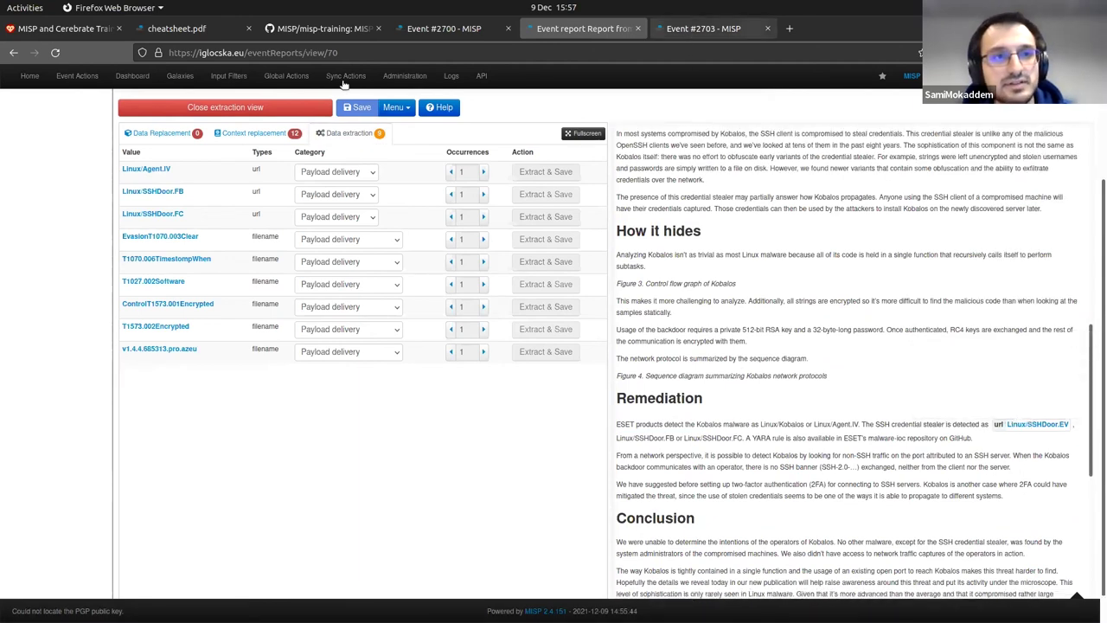
Reload event #2703, check its attribute list for the extracted url, and return to the report
{"action": "key", "text": "ctrl+Tab"}
{"action": "key", "text": "F5"}
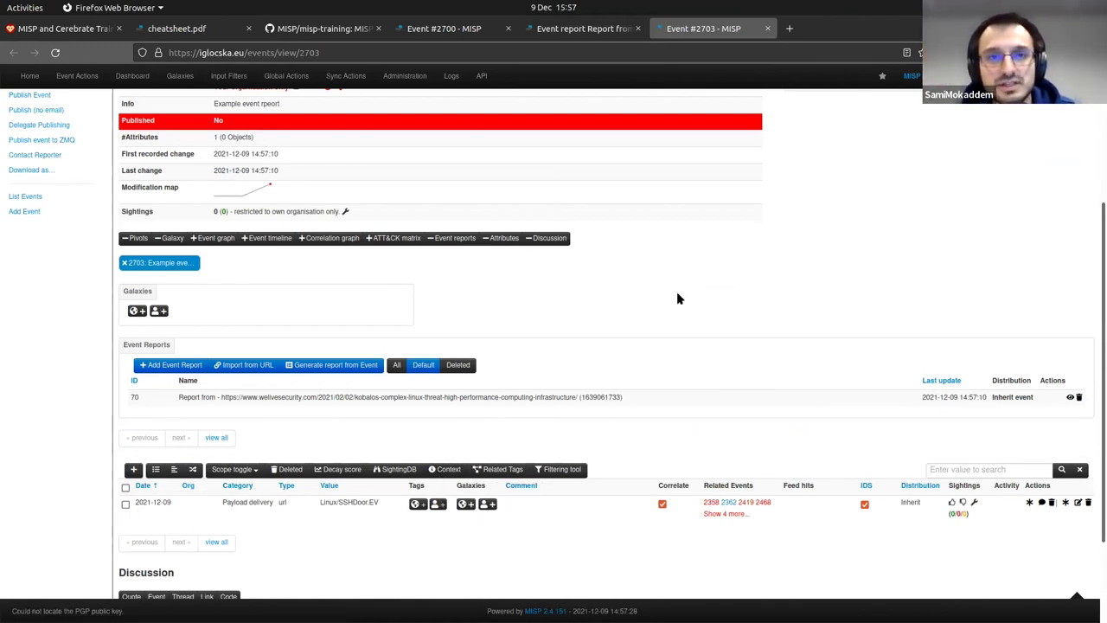
{"action": "key", "text": "ctrl+Page_Up"}
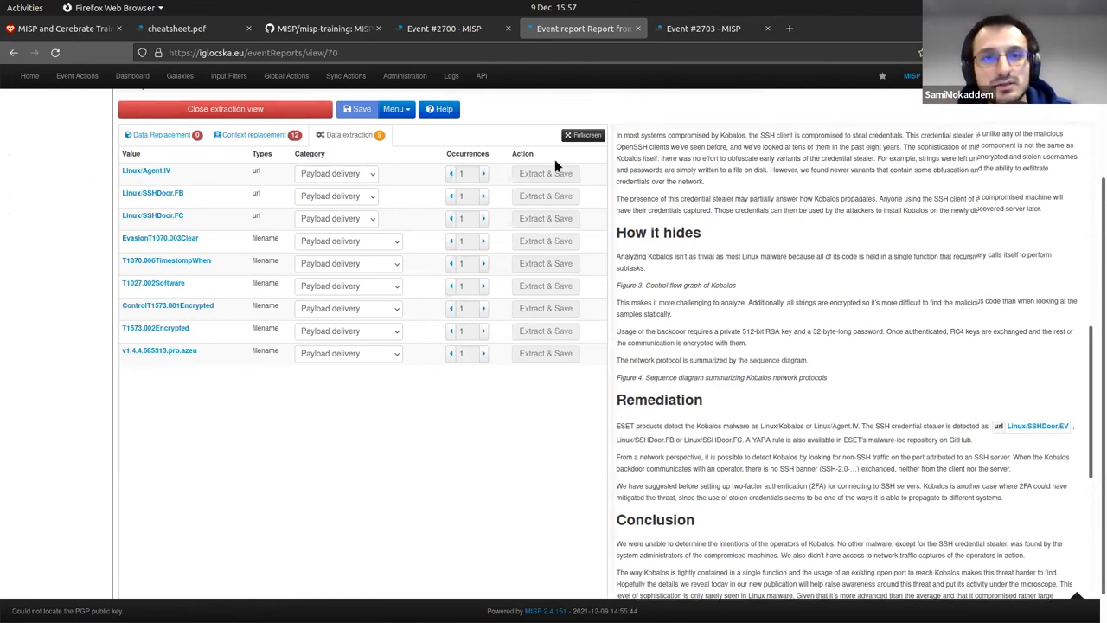
Leave the extraction view and close the imported report, going back to event #2703
{"action": "scroll", "coordinate": [556, 165], "scroll_direction": "up", "scroll_amount": 3}
{"action": "scroll", "coordinate": [534, 189], "scroll_direction": "up", "scroll_amount": 1}
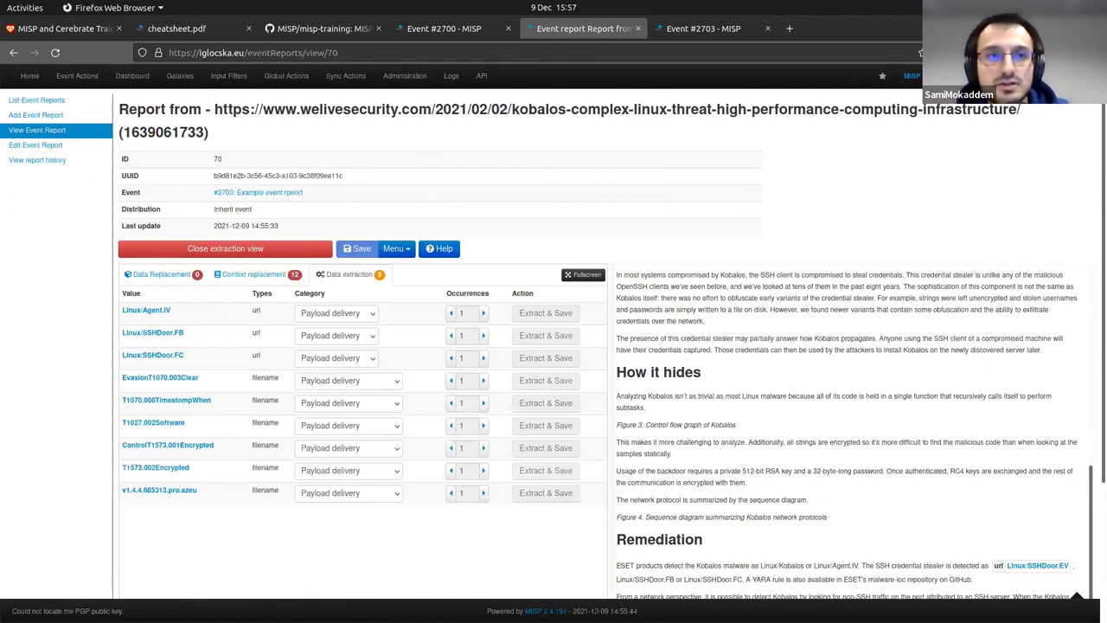
{"action": "left_click", "coordinate": [30, 75]}
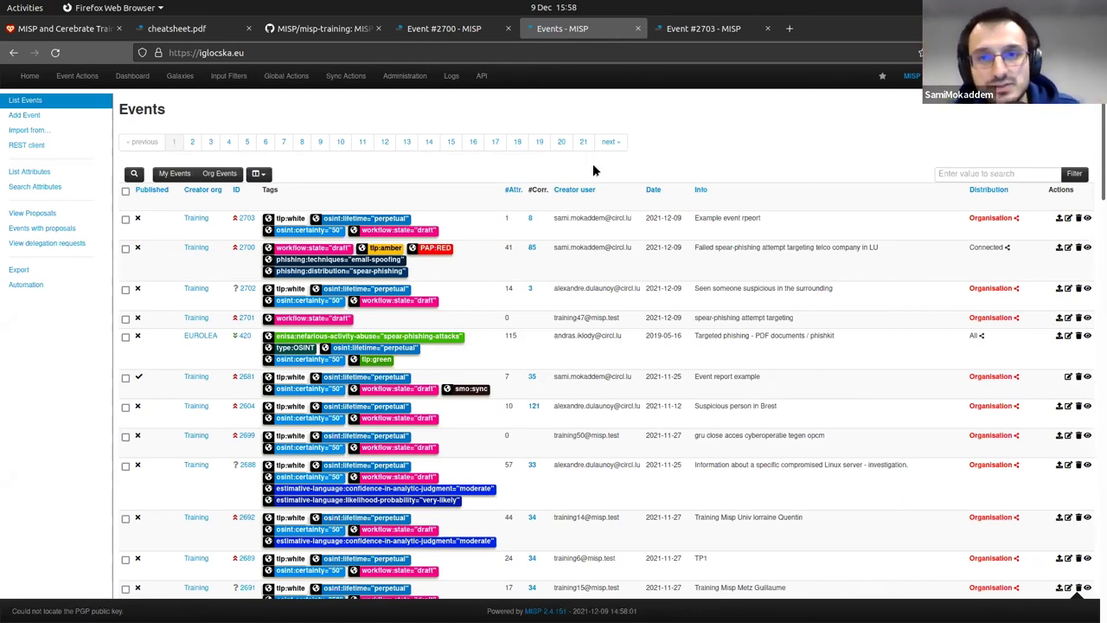
{"action": "key", "text": "alt+Left"}
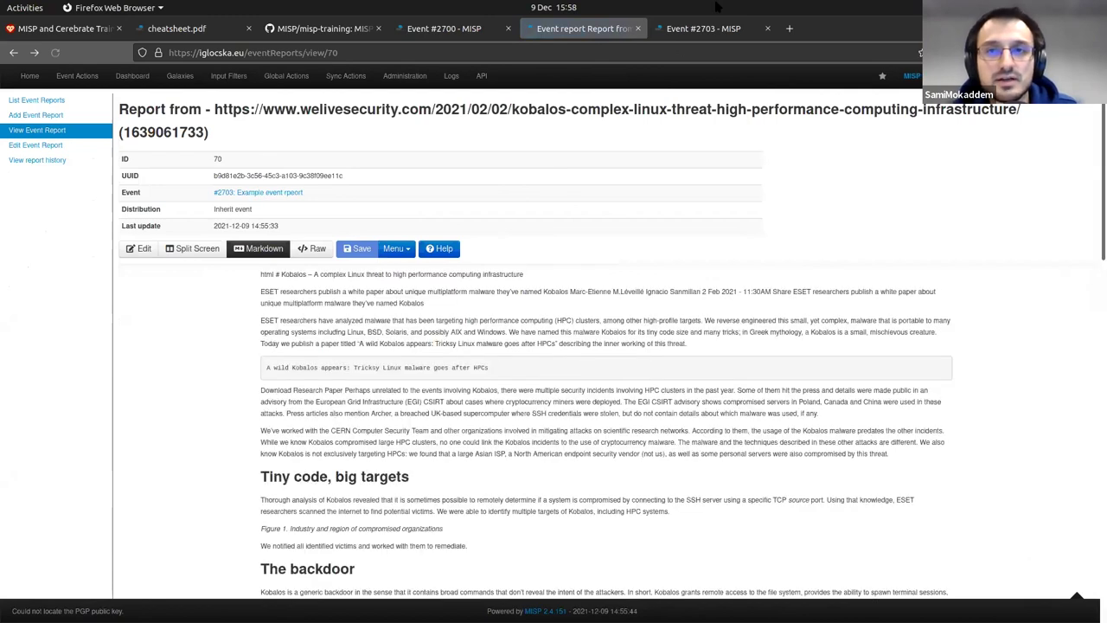
{"action": "key", "text": "ctrl+w"}
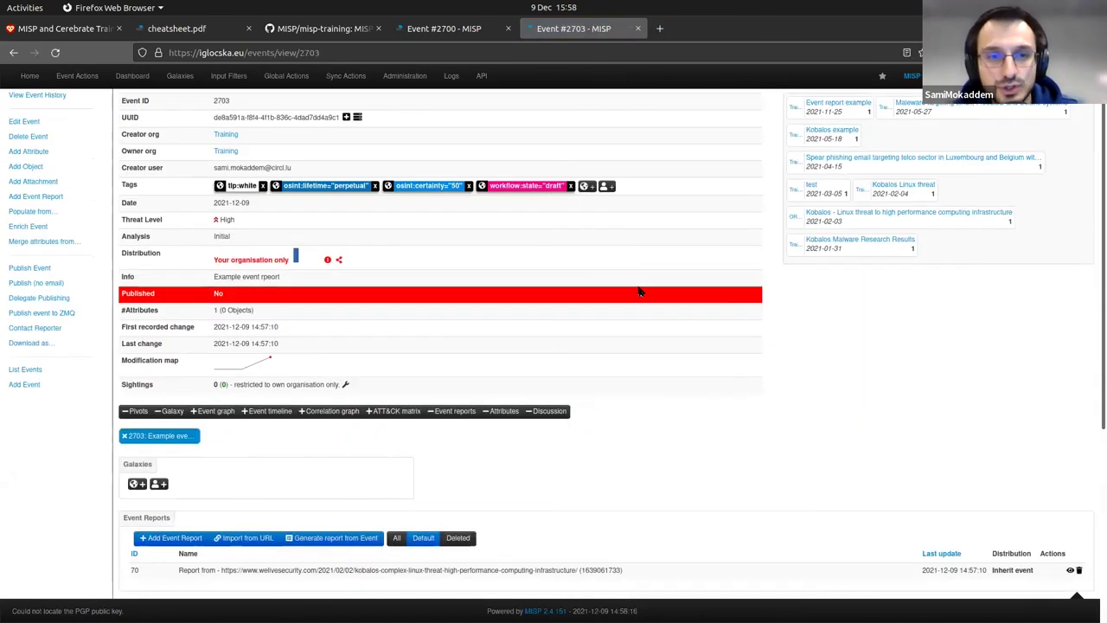
Review the event reports and attributes of event #2703, then close the event and return to event #2700
{"action": "scroll", "coordinate": [640, 291], "scroll_direction": "down", "scroll_amount": 1}
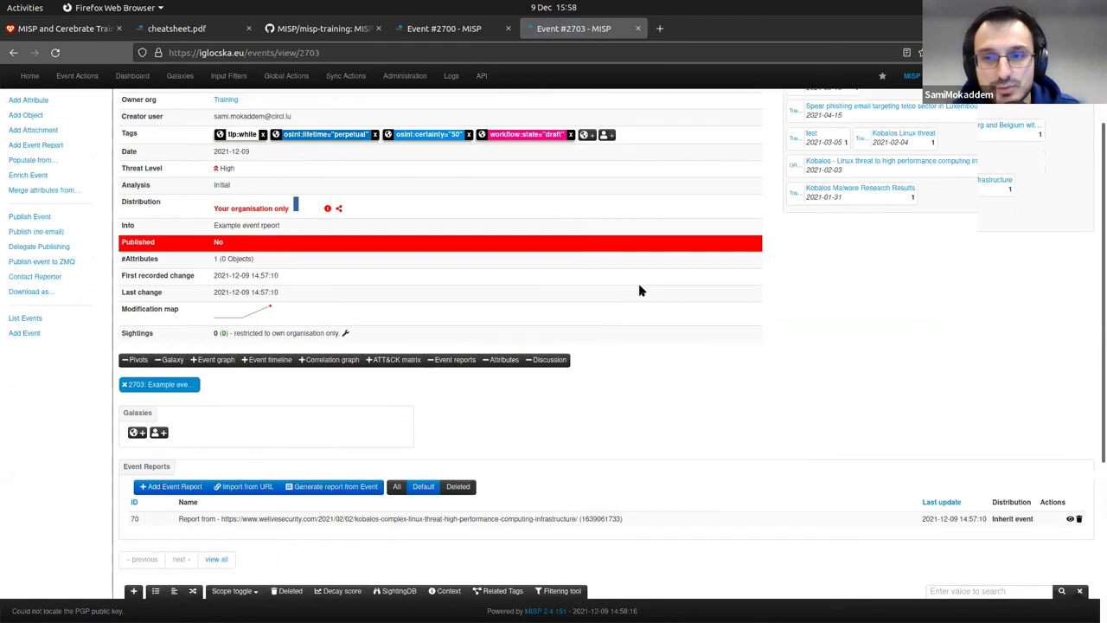
{"action": "scroll", "coordinate": [640, 291], "scroll_direction": "down", "scroll_amount": 4}
{"action": "scroll", "coordinate": [909, 420], "scroll_direction": "up", "scroll_amount": 1}
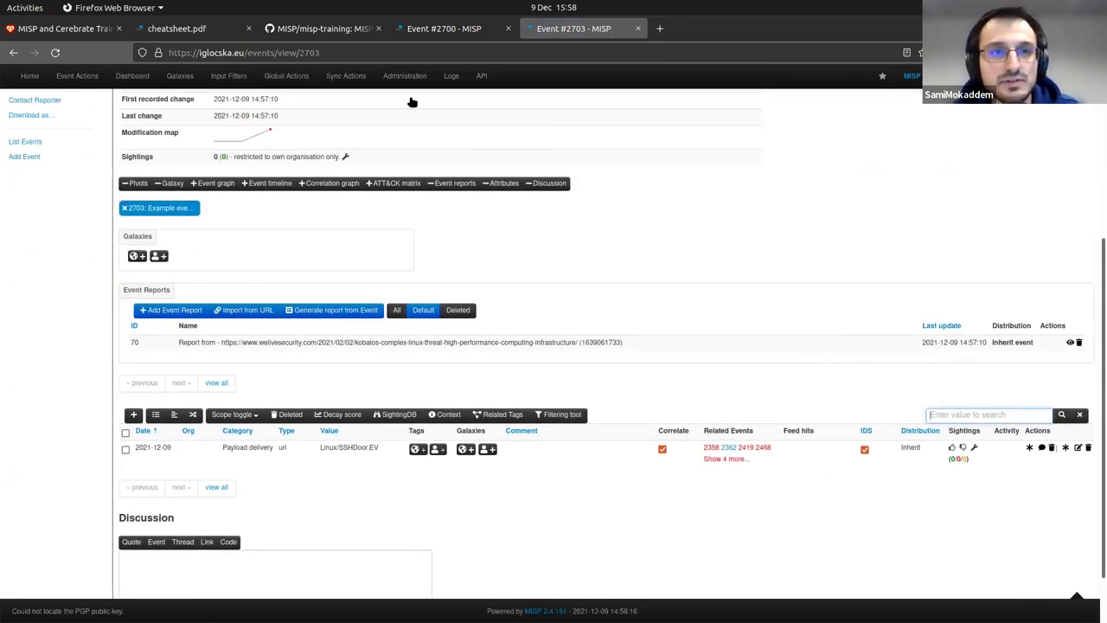
{"action": "key", "text": "ctrl+w"}
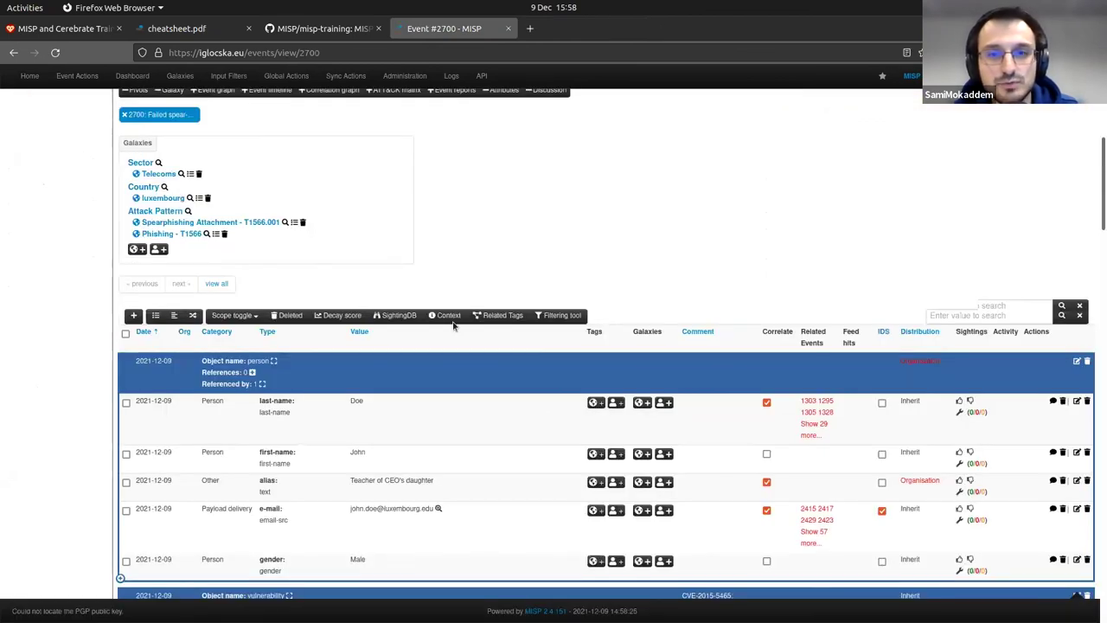
Filter the attributes of event #2700 by the first name in its person object
{"action": "scroll", "coordinate": [874, 287], "scroll_direction": "down", "scroll_amount": 3}
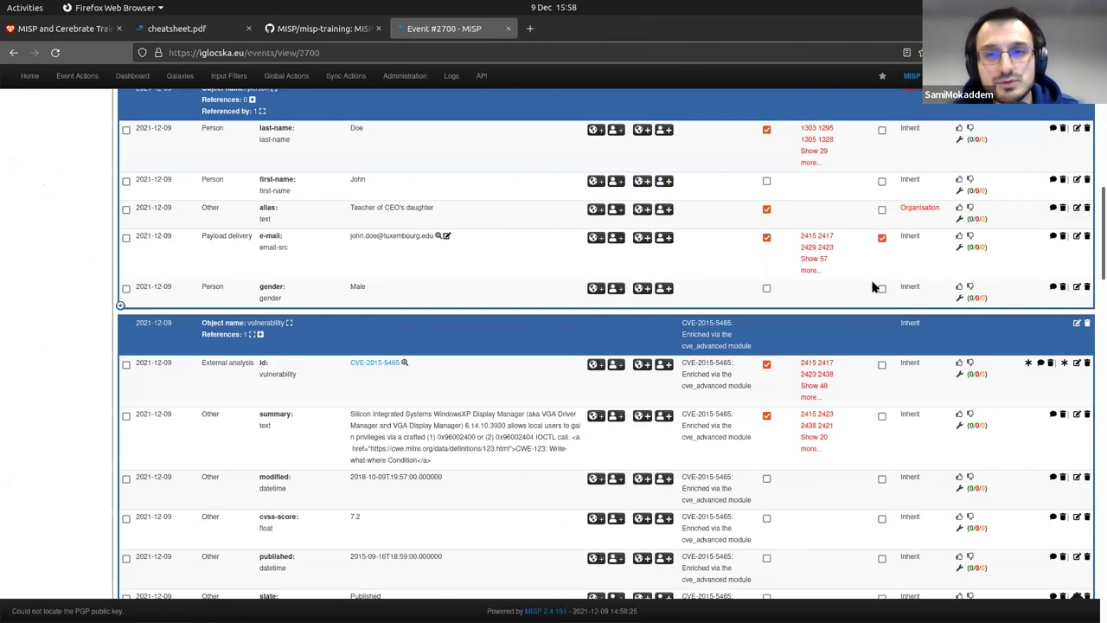
{"action": "scroll", "coordinate": [341, 424], "scroll_direction": "up", "scroll_amount": 4}
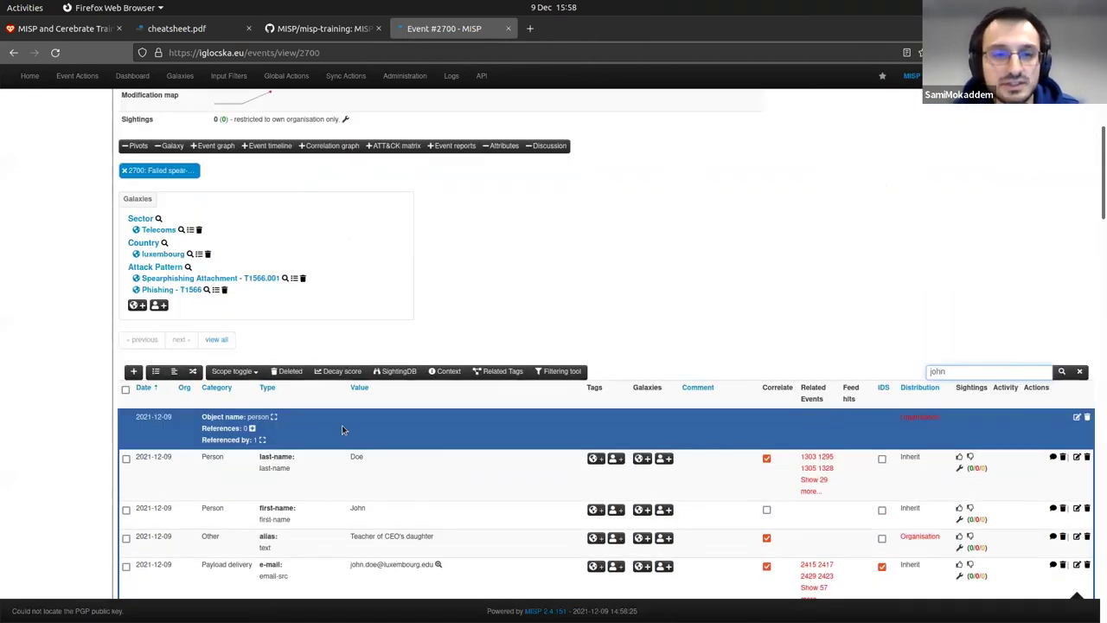
{"action": "key", "text": "Return"}
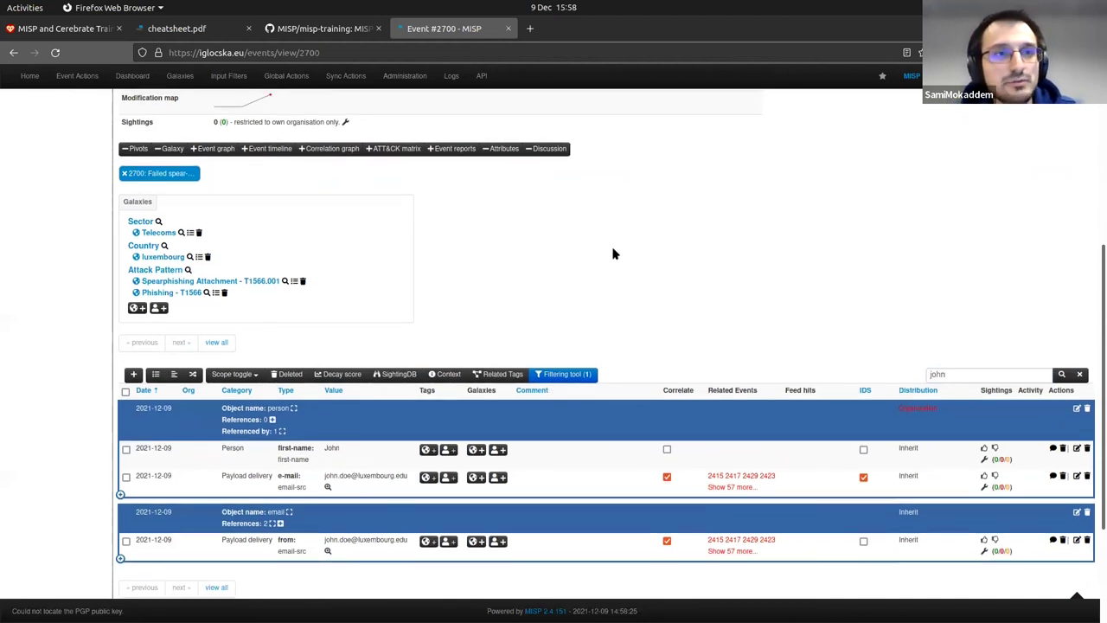
Search attributes across all events for the same first name, review the results, and return to the events list
{"action": "scroll", "coordinate": [614, 251], "scroll_direction": "up", "scroll_amount": 3}
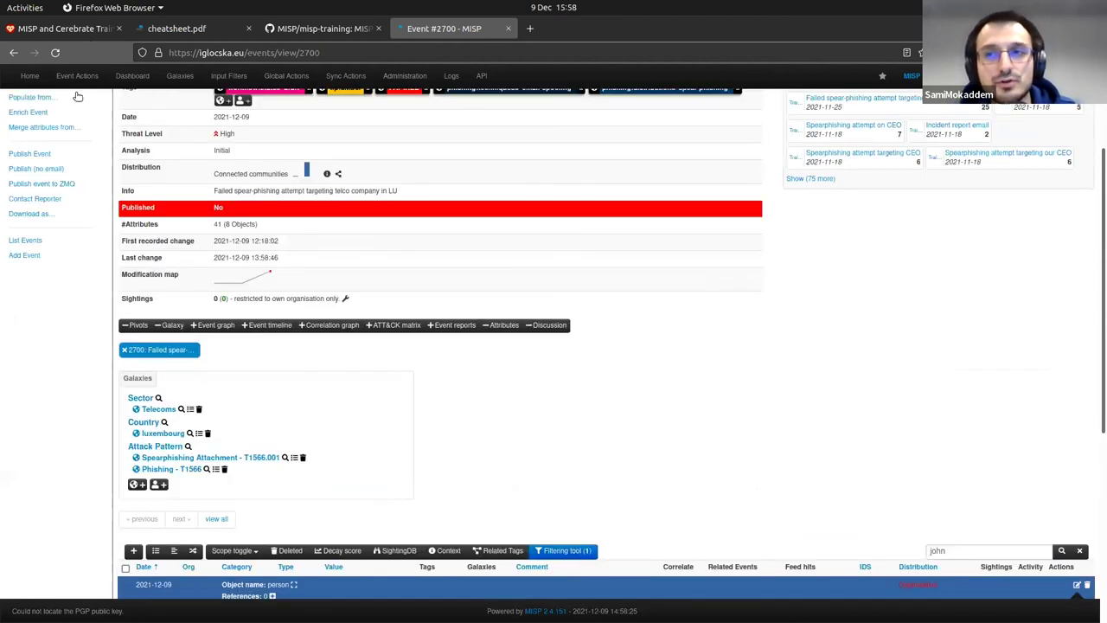
{"action": "scroll", "coordinate": [78, 96], "scroll_direction": "up", "scroll_amount": 3}
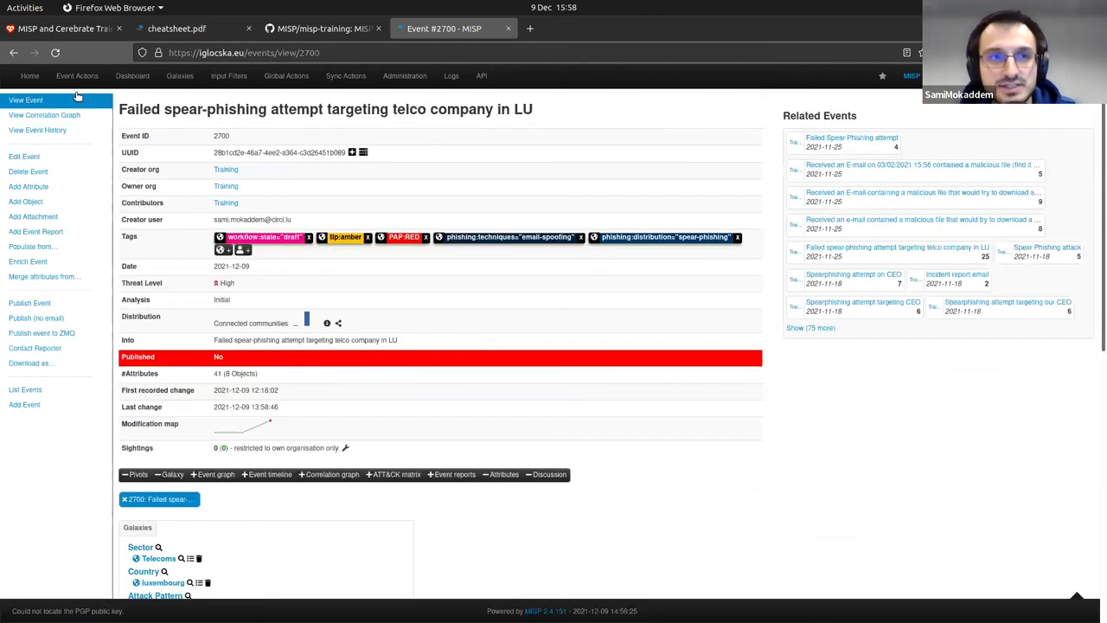
{"action": "left_click", "coordinate": [79, 95]}
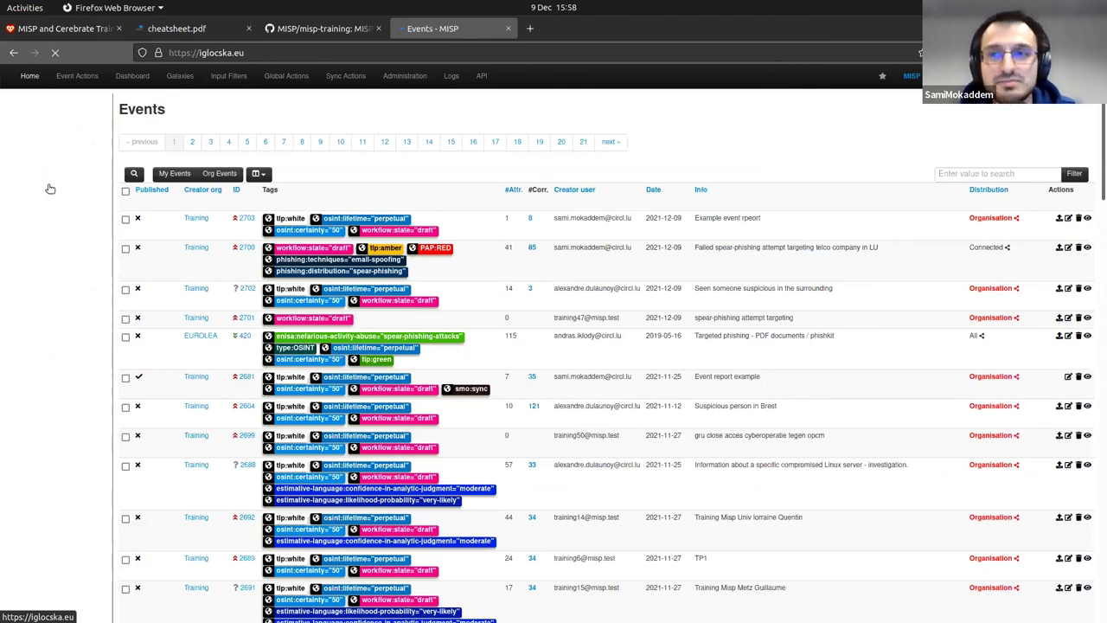
{"action": "left_click", "coordinate": [48, 187]}
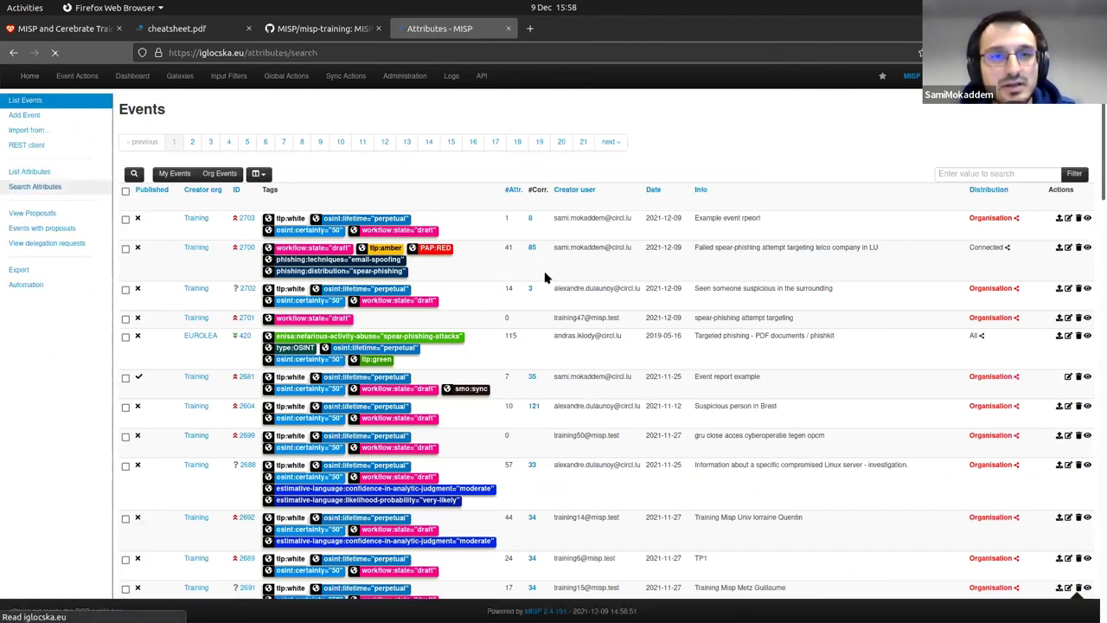
{"action": "type", "text": "John"}
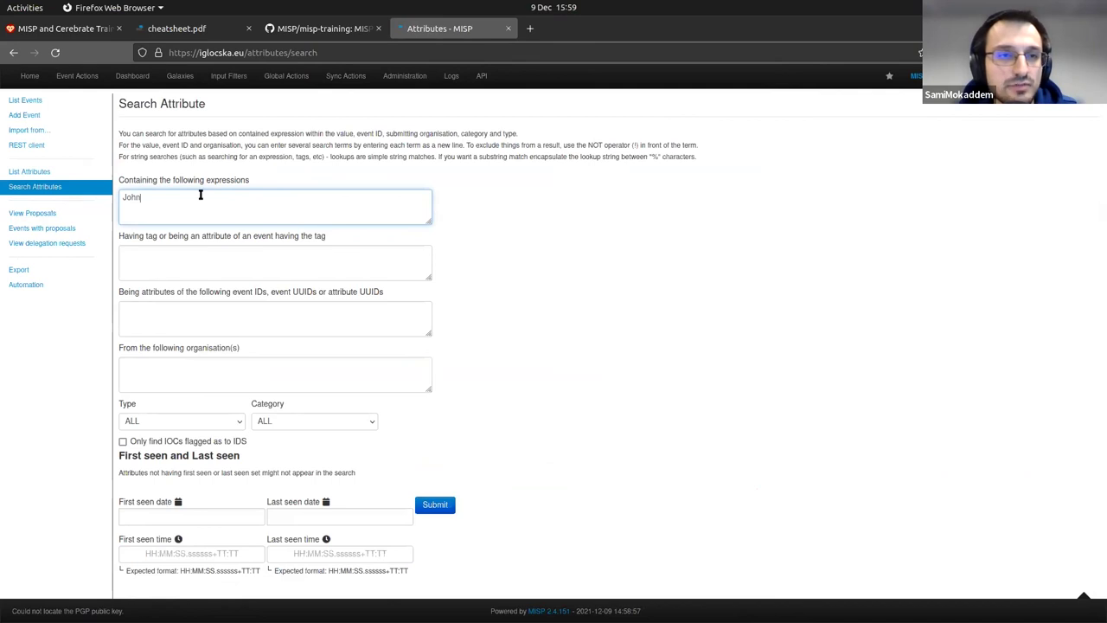
{"action": "left_click", "coordinate": [566, 254]}
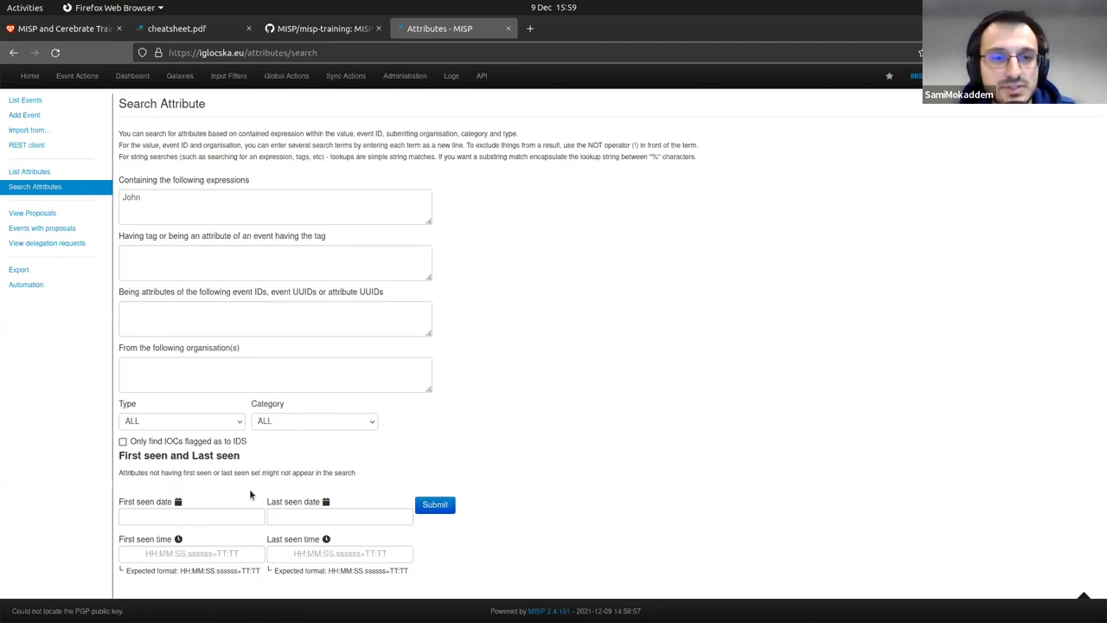
{"action": "left_click", "coordinate": [435, 504]}
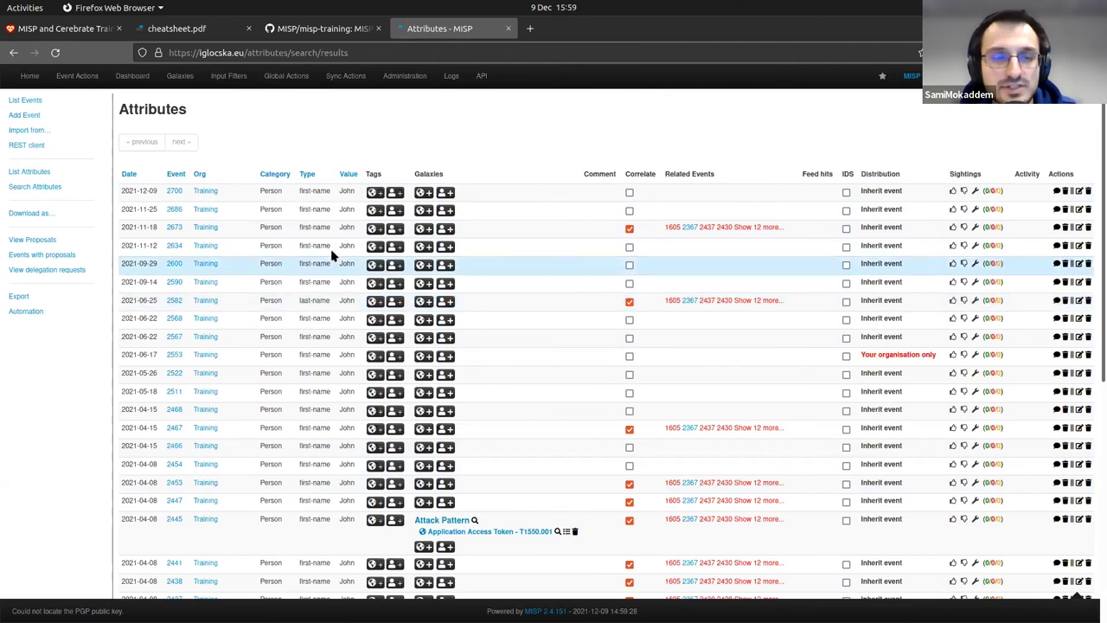
{"action": "scroll", "coordinate": [301, 233], "scroll_direction": "down", "scroll_amount": 8}
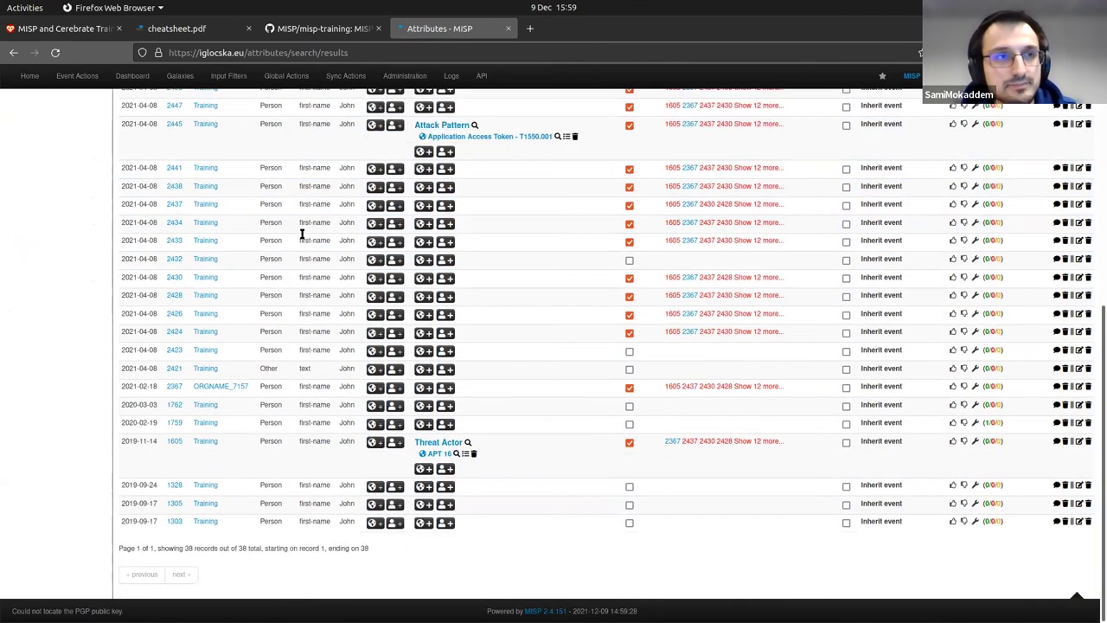
{"action": "scroll", "coordinate": [302, 240], "scroll_direction": "up", "scroll_amount": 10}
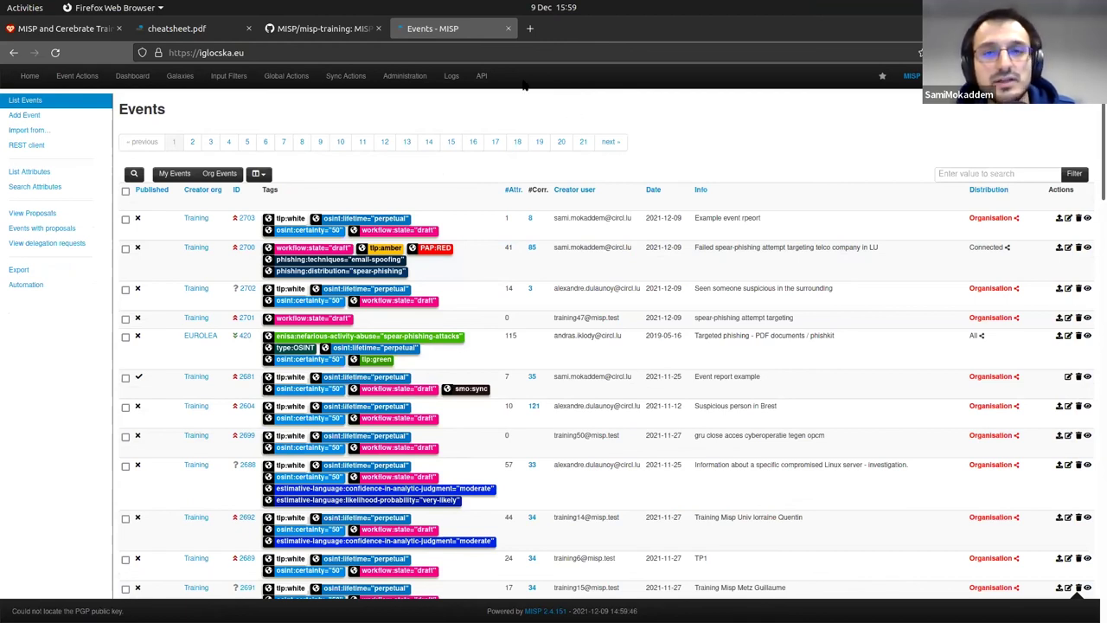
Open the OpenAPI documentation and review the MISP Automation API's getting-started section and endpoint categories
{"action": "mouse_move", "coordinate": [493, 102]}
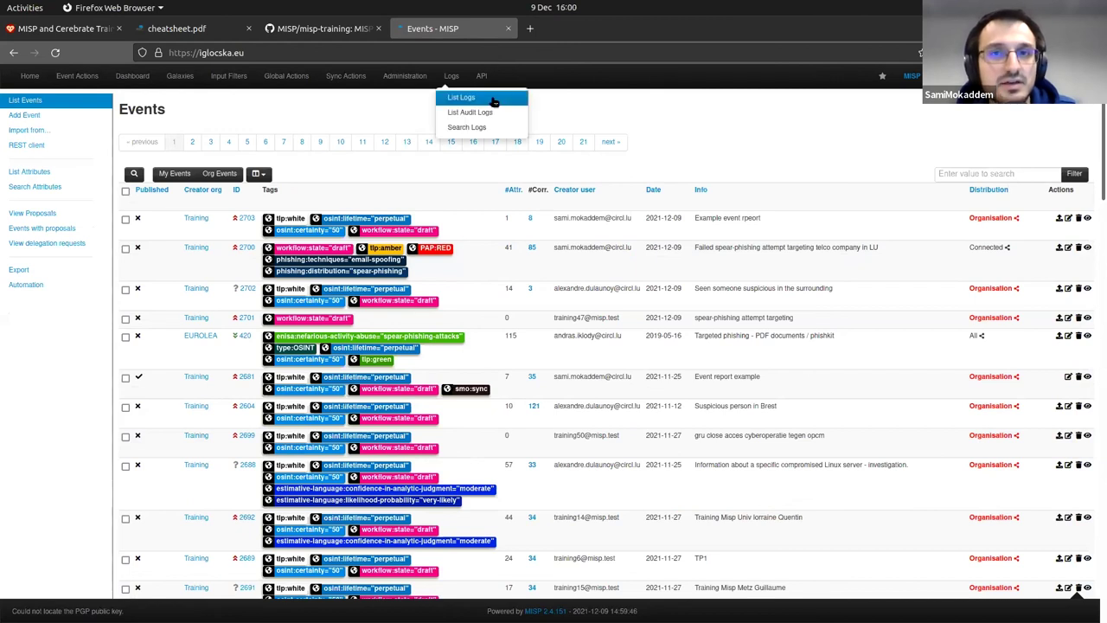
{"action": "mouse_move", "coordinate": [483, 78]}
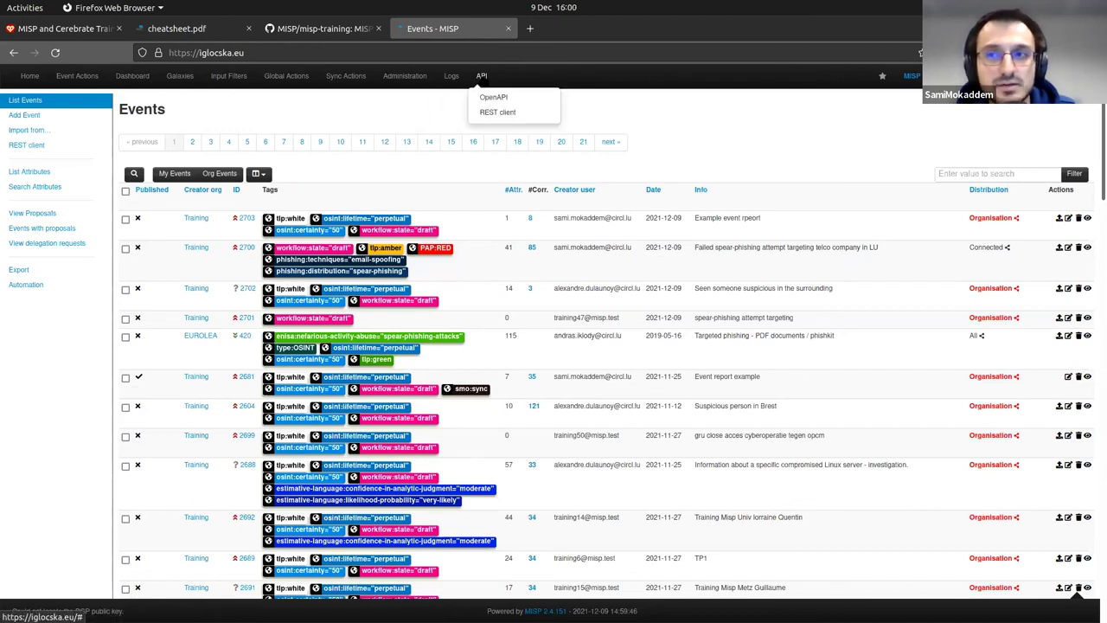
{"action": "left_click", "coordinate": [508, 104]}
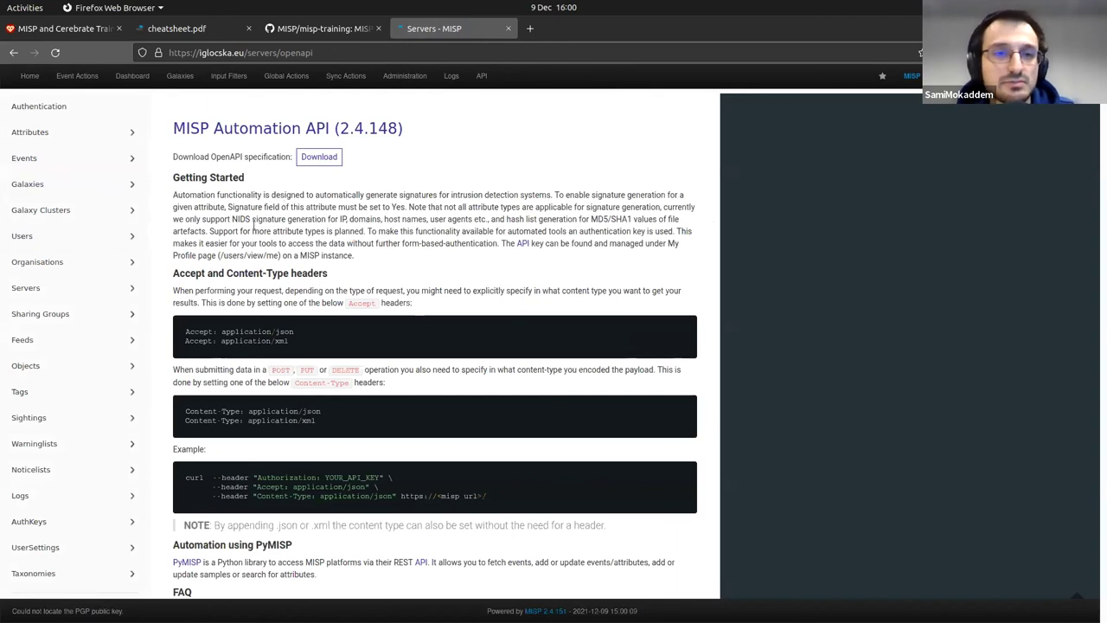
{"action": "scroll", "coordinate": [346, 248], "scroll_direction": "down", "scroll_amount": 2}
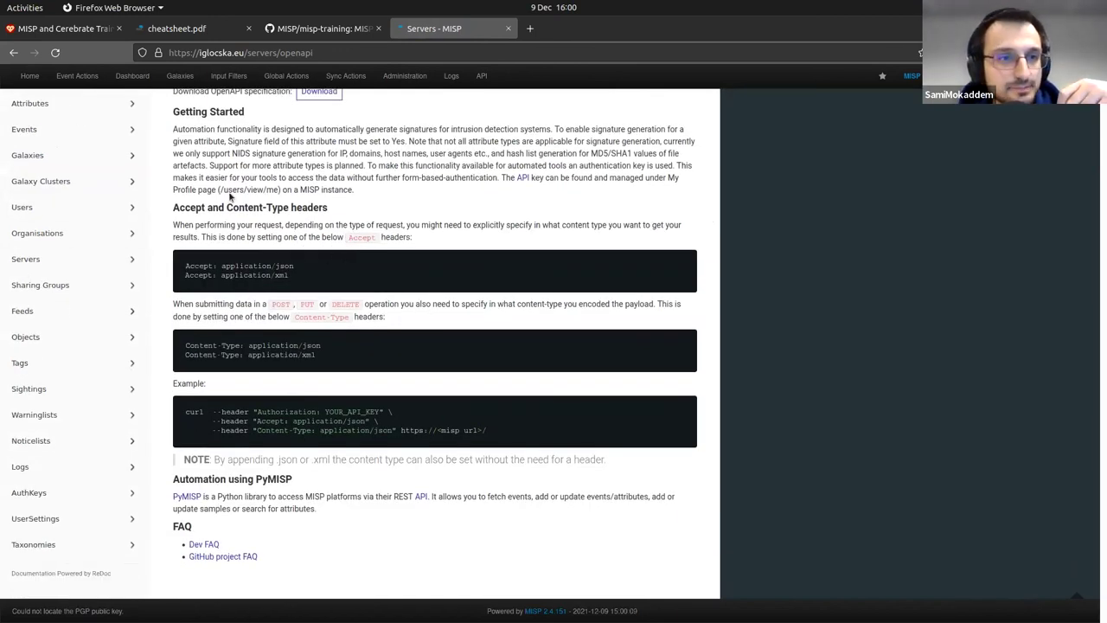
{"action": "scroll", "coordinate": [342, 221], "scroll_direction": "up", "scroll_amount": 2}
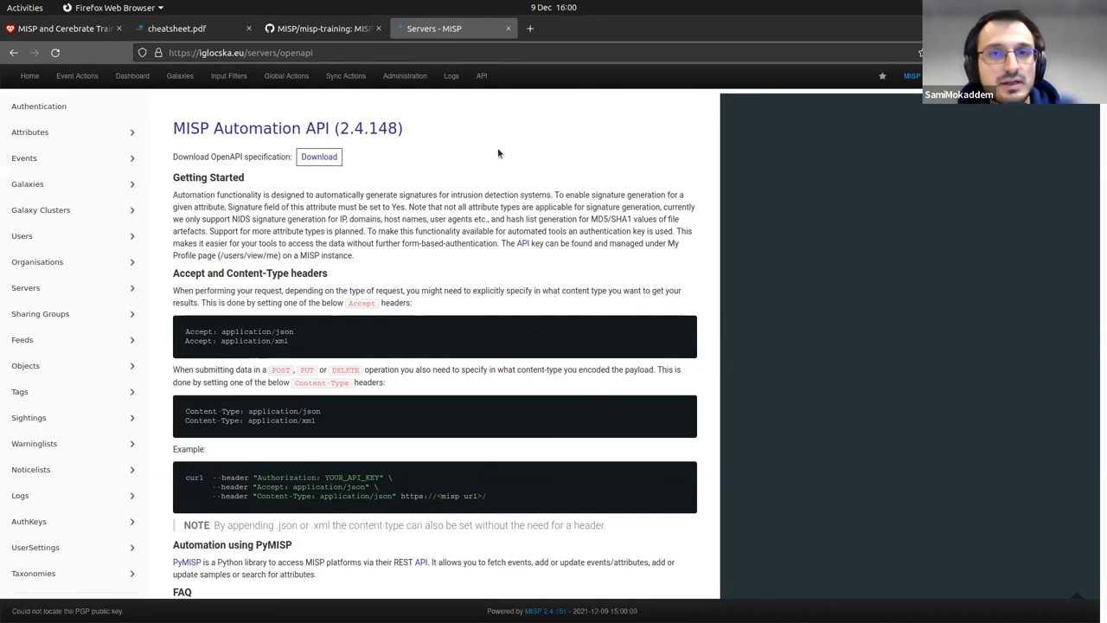
Open the REST client and load the restSearch template for attributes
{"action": "mouse_move", "coordinate": [480, 82]}
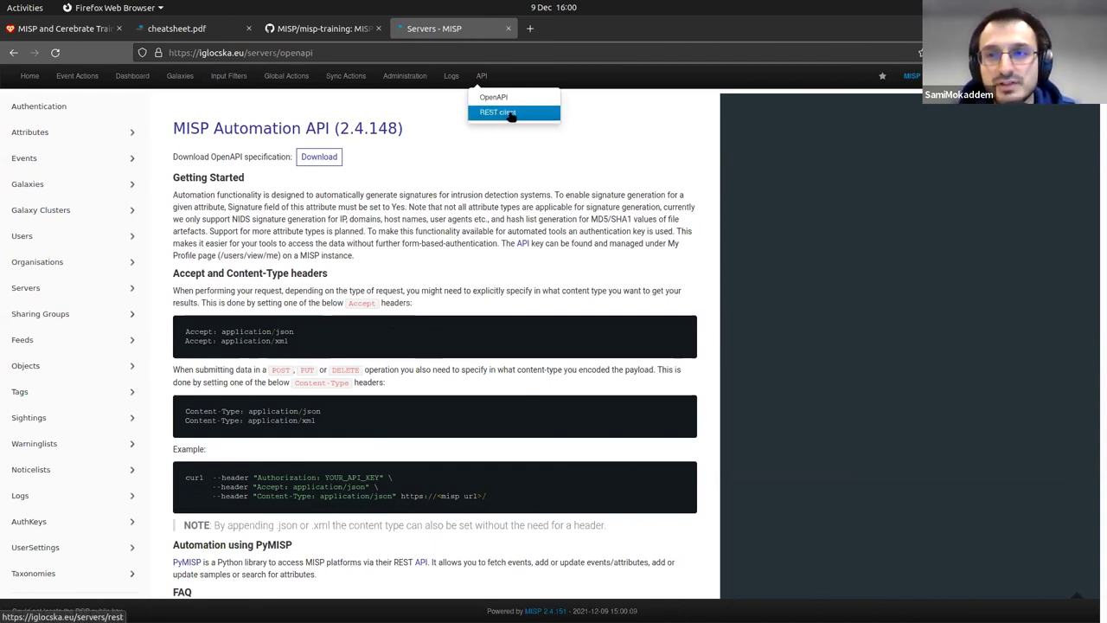
{"action": "left_click", "coordinate": [497, 113]}
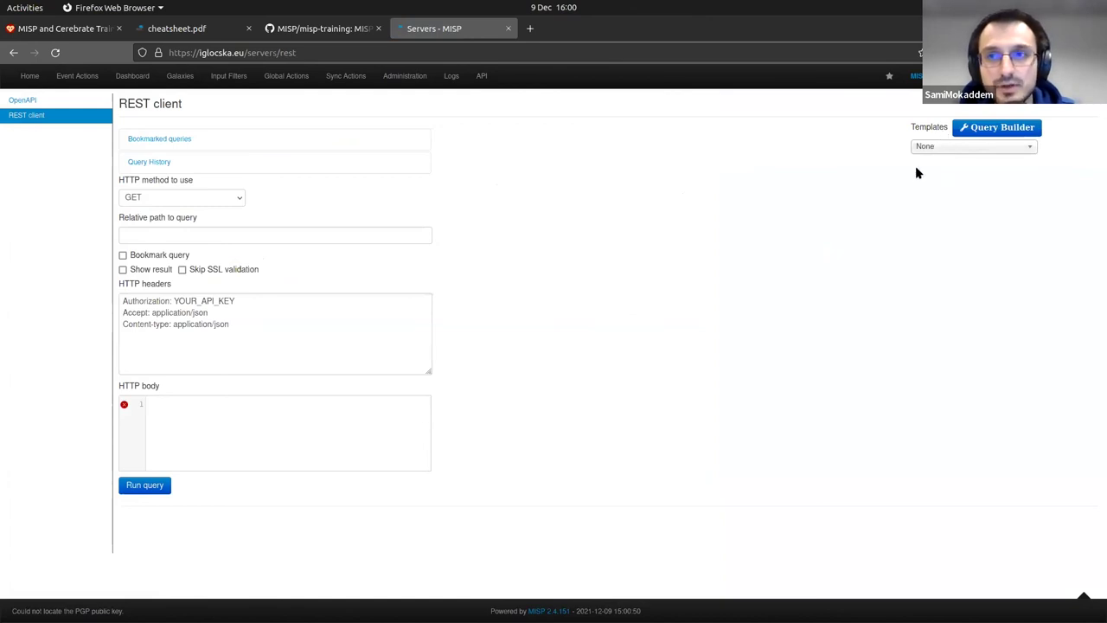
{"action": "left_click", "coordinate": [938, 146]}
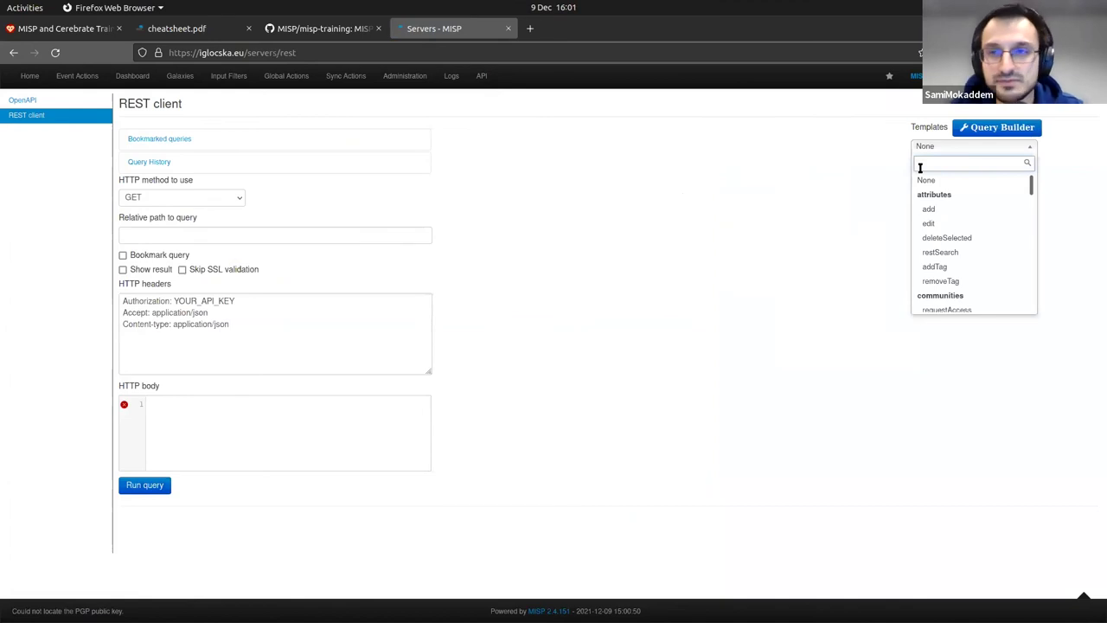
{"action": "type", "text": "rest"}
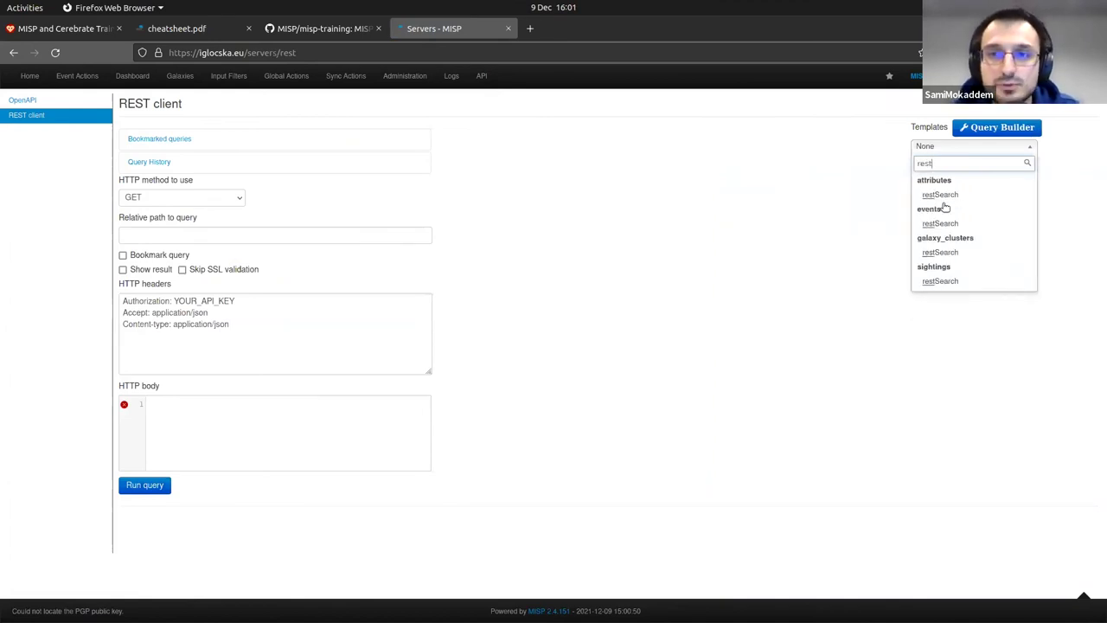
{"action": "left_click", "coordinate": [938, 194]}
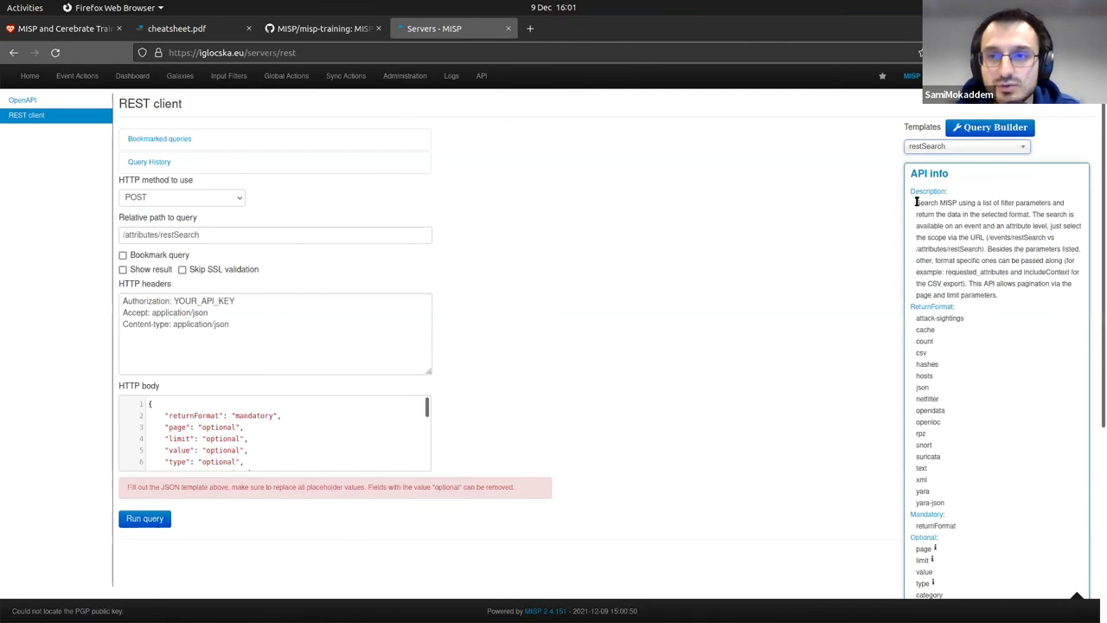
Review the restSearch API info, covering its description, return formats, and mandatory and optional parameters
{"action": "left_click_drag", "start_coordinate": [917, 201], "coordinate": [977, 283]}
{"action": "left_click", "coordinate": [925, 259]}
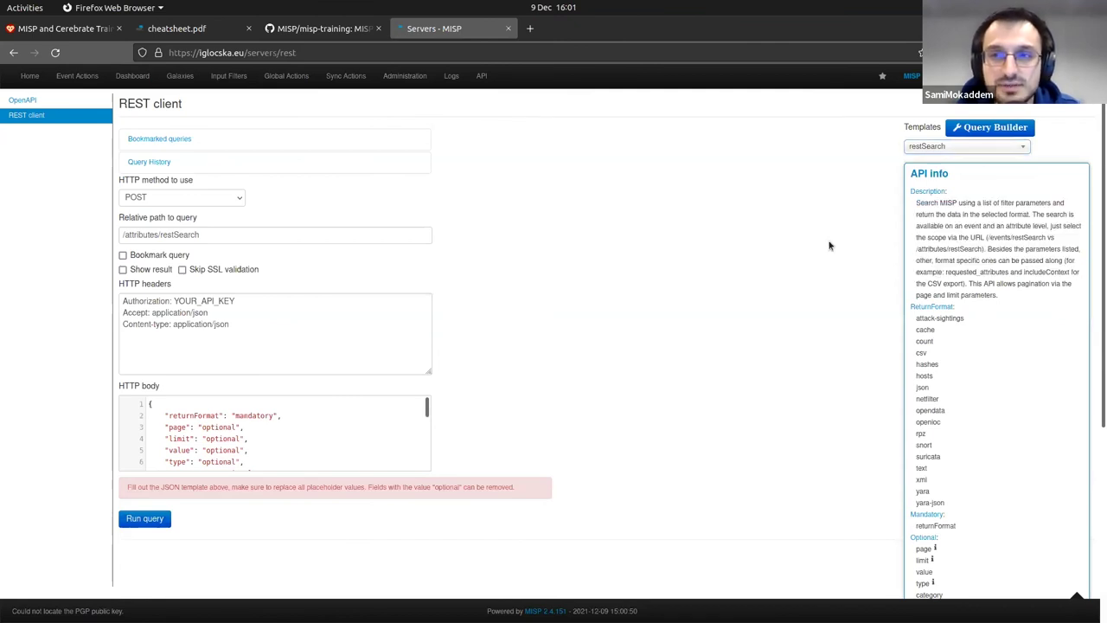
{"action": "scroll", "coordinate": [827, 244], "scroll_direction": "down", "scroll_amount": 1}
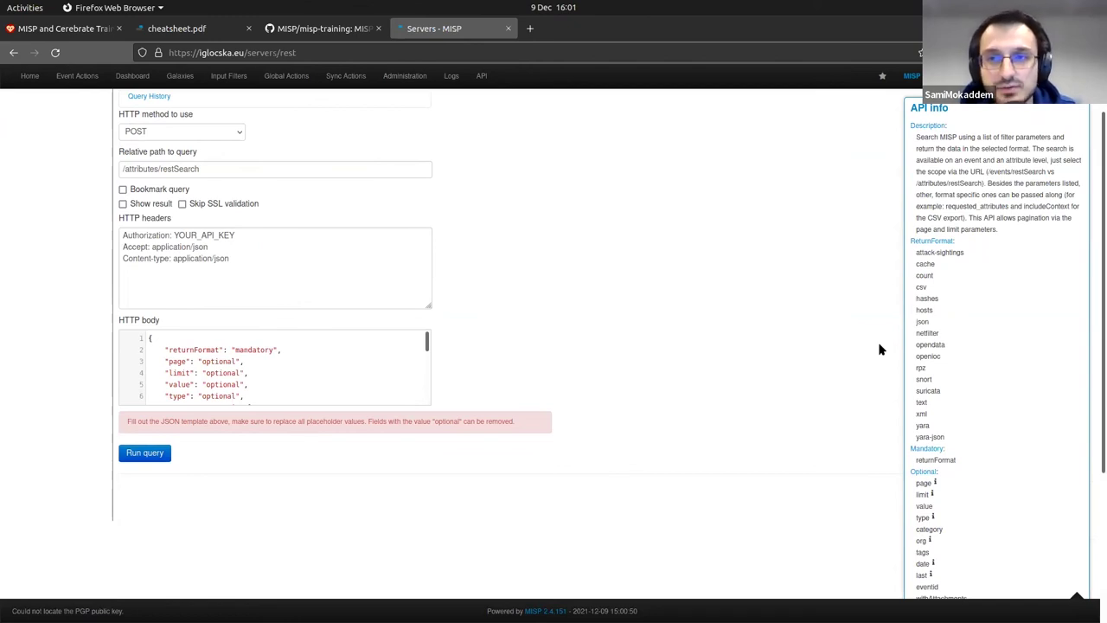
{"action": "scroll", "coordinate": [880, 311], "scroll_direction": "down", "scroll_amount": 3}
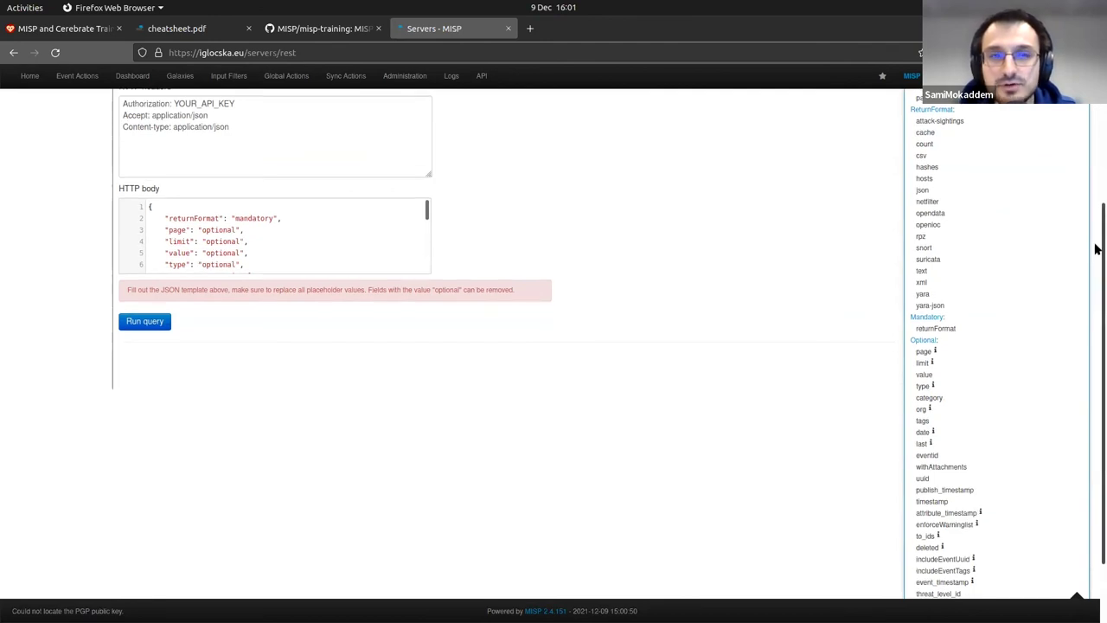
{"action": "left_click_drag", "start_coordinate": [1095, 249], "coordinate": [1095, 321]}
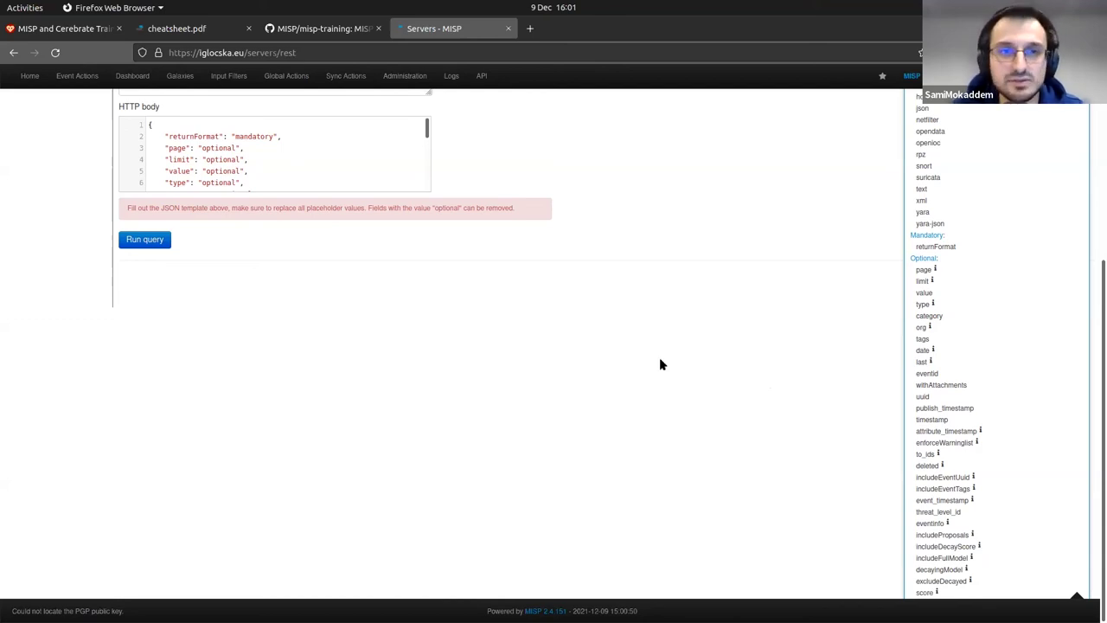
{"action": "scroll", "coordinate": [653, 364], "scroll_direction": "up", "scroll_amount": 5}
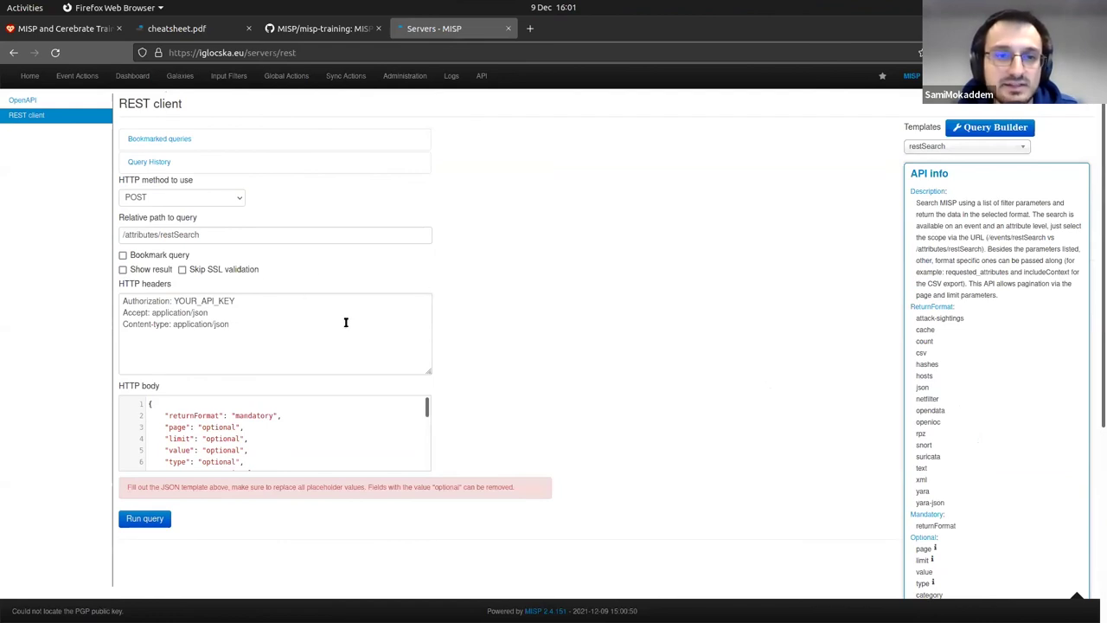
In the HTTP body, set returnFormat to csv, page to 1, limit to 10, and value to the person's first name
{"action": "left_click_drag", "start_coordinate": [236, 415], "coordinate": [275, 415]}
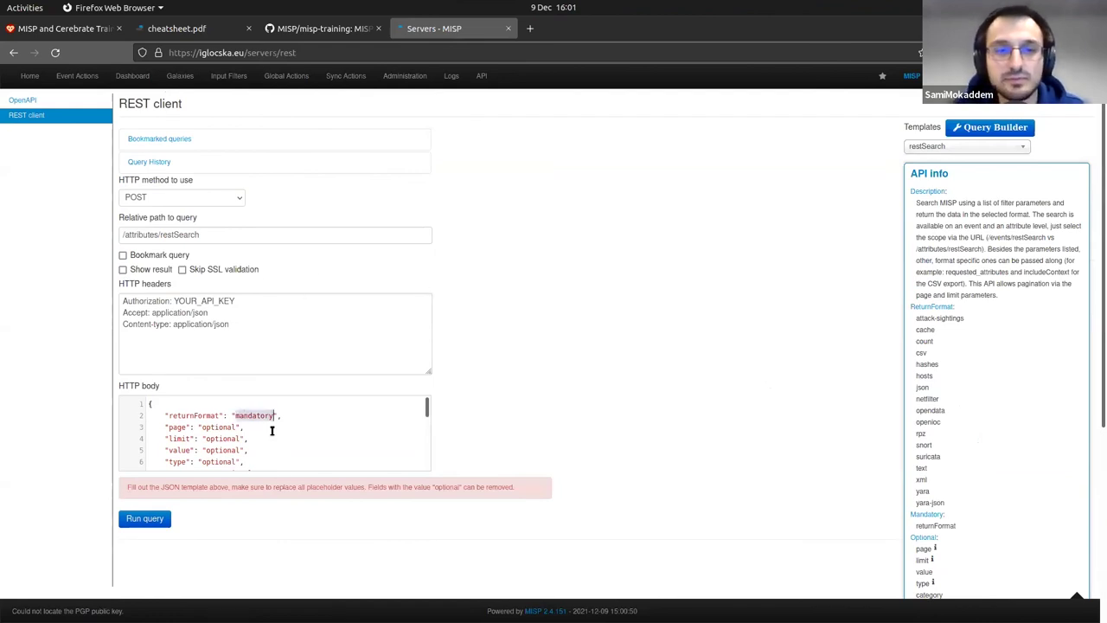
{"action": "type", "text": "k"}
{"action": "key", "text": "ctrl+space"}
{"action": "left_click", "coordinate": [259, 456]}
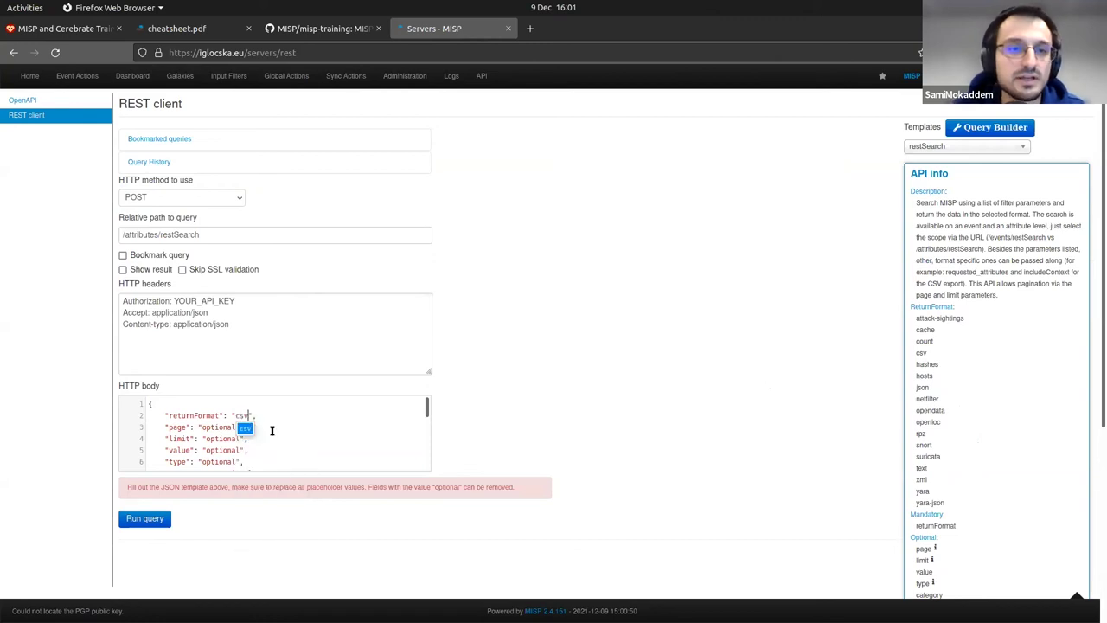
{"action": "double_click", "coordinate": [218, 427]}
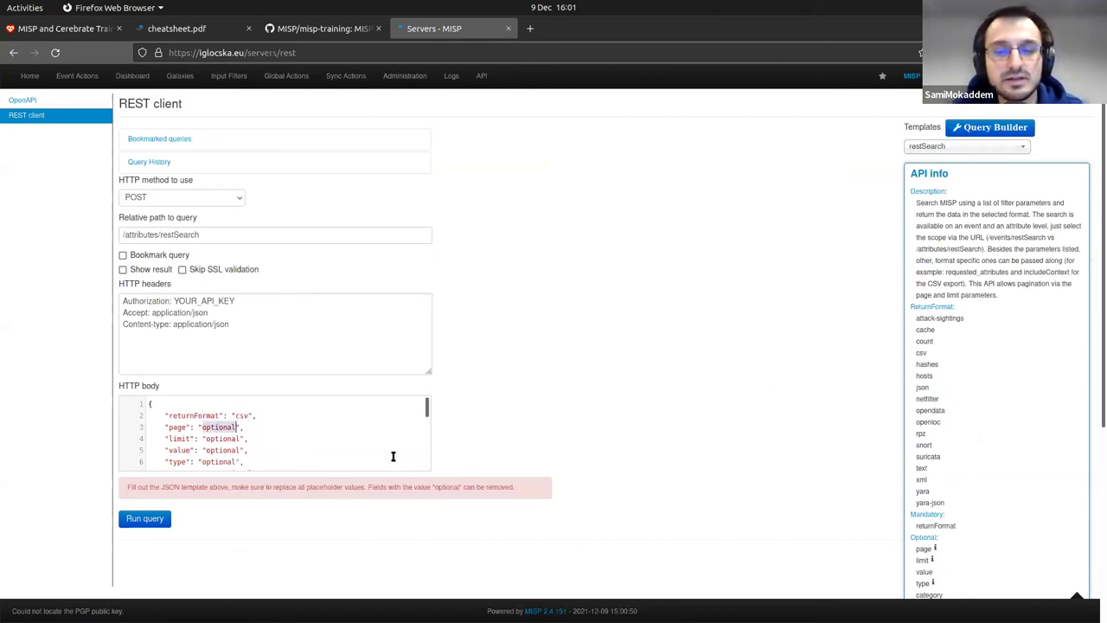
{"action": "type", "text": "1"}
{"action": "double_click", "coordinate": [223, 438]}
{"action": "type", "text": "10"}
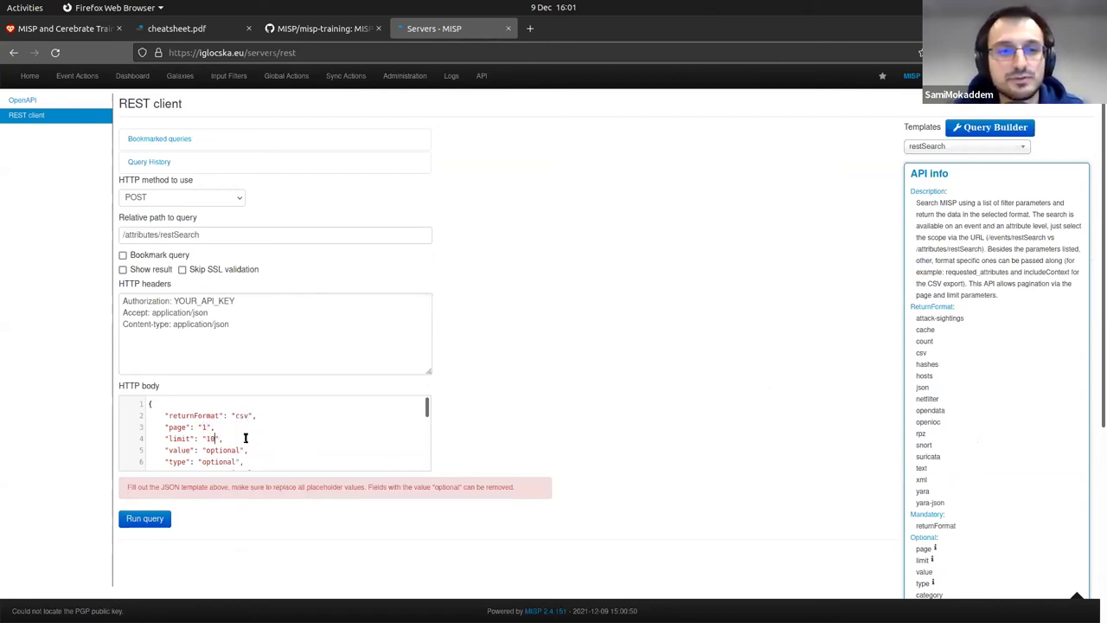
{"action": "double_click", "coordinate": [227, 450]}
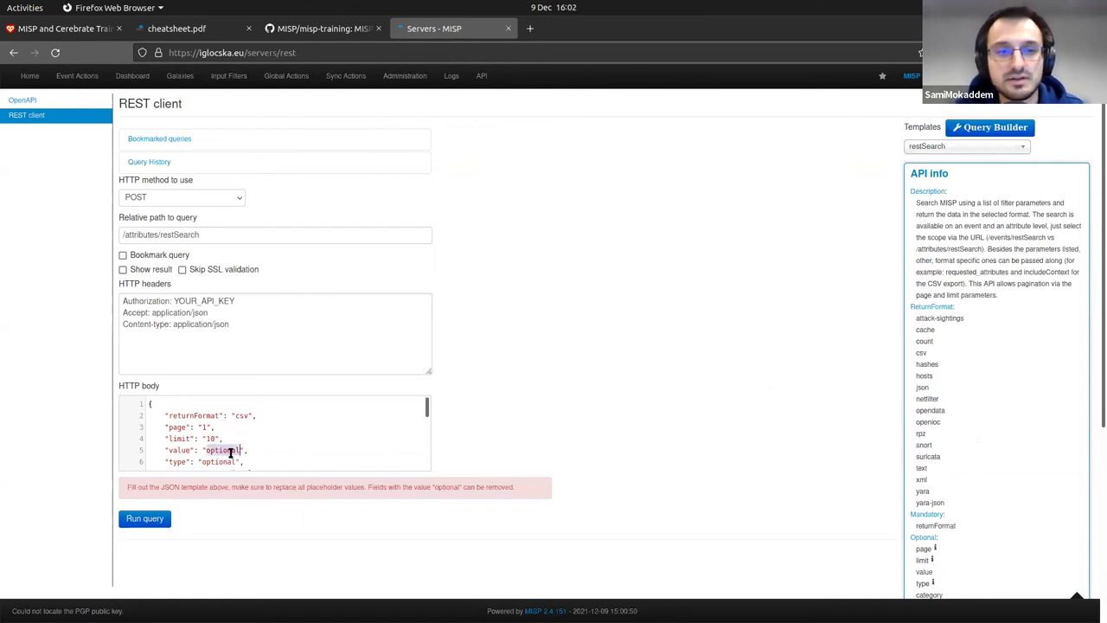
{"action": "type", "text": "John"}
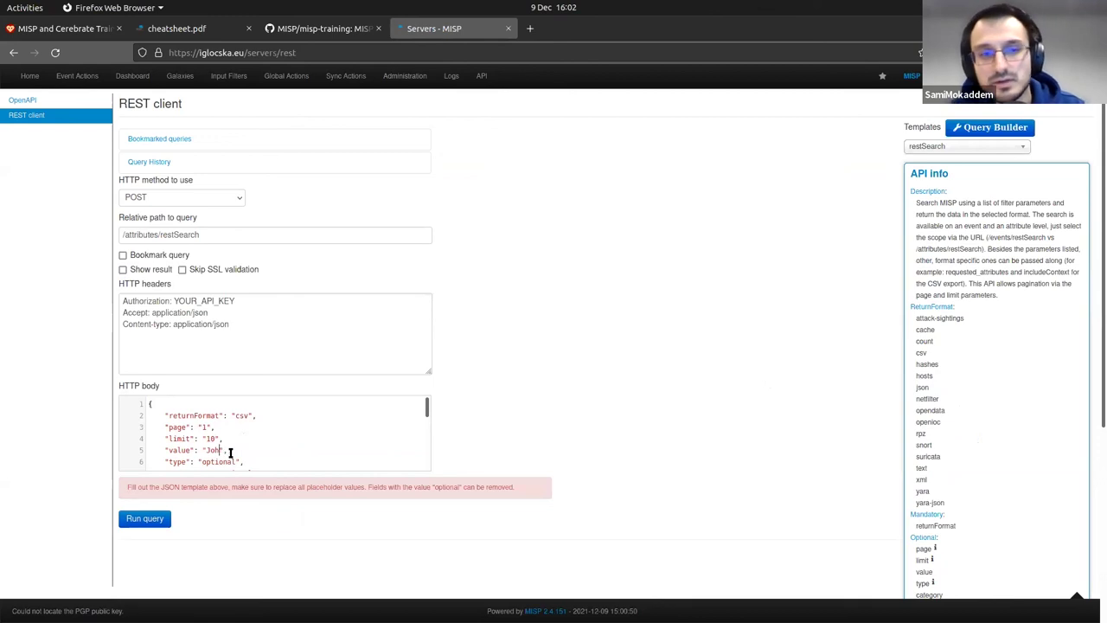
Delete all remaining optional parameters after the value line in the HTTP body and close the JSON object
{"action": "key", "text": "Down"}
{"action": "key", "text": "Home"}
{"action": "key", "text": "shift+End"}
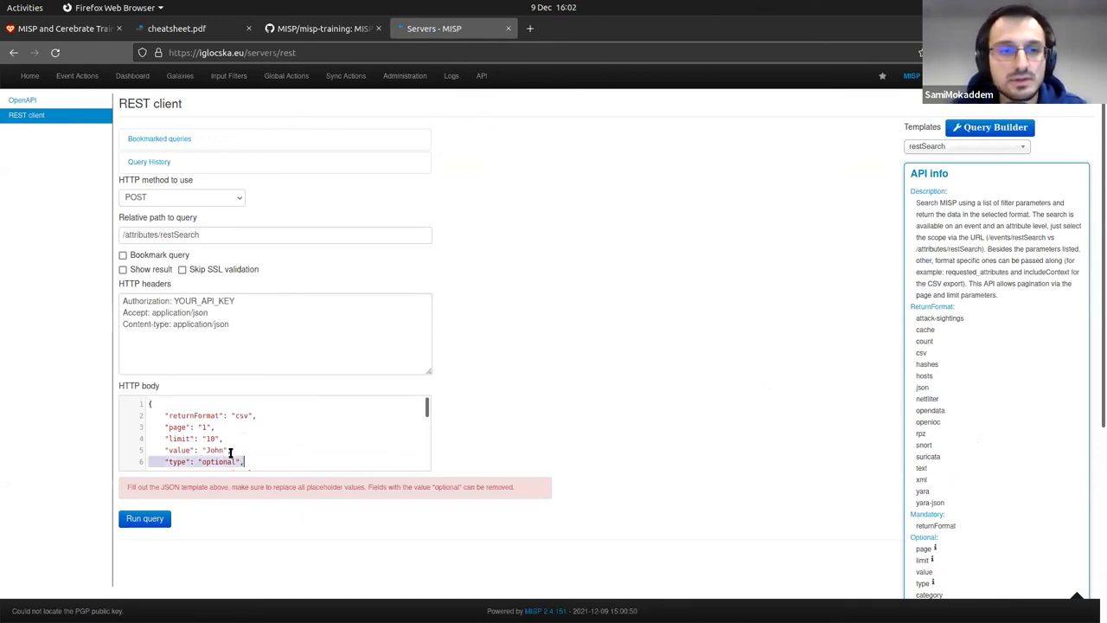
{"action": "key", "text": "ctrl+shift+End"}
{"action": "key", "text": "BackSpace"}
{"action": "type", "text": "}"}
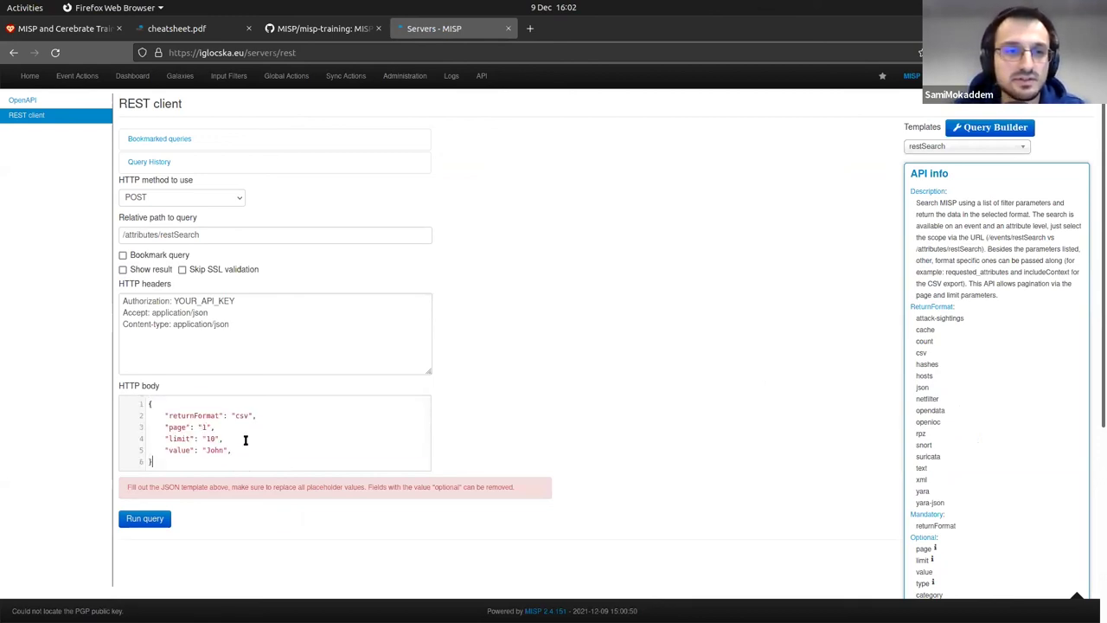
Run the query with Show result enabled, rerun it without the trailing comma after the value, and check the response and authorization header
{"action": "left_click", "coordinate": [164, 273]}
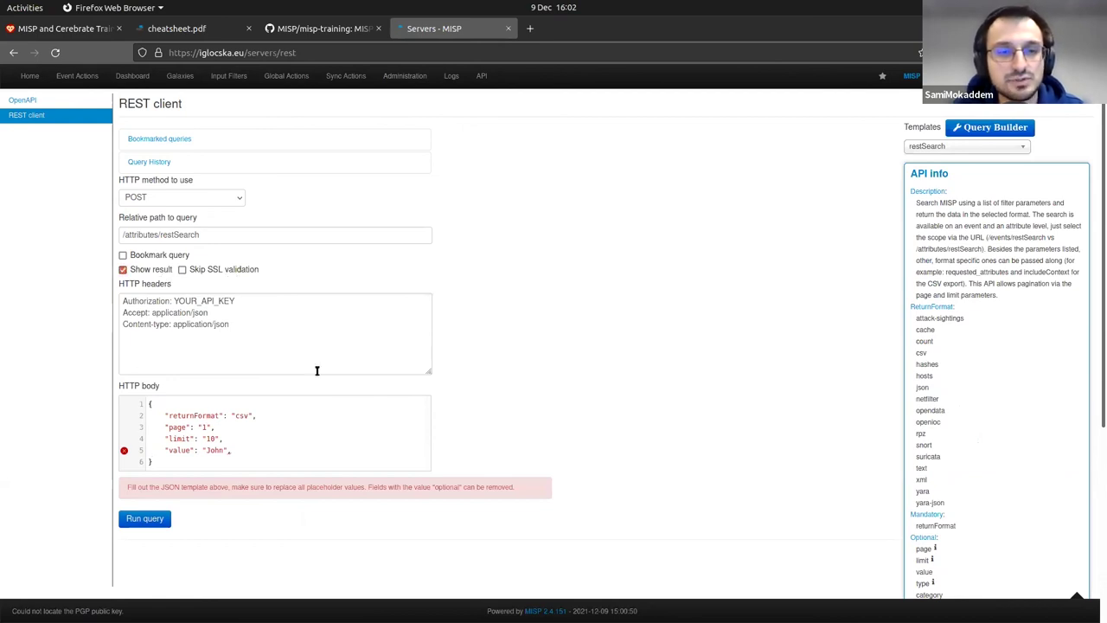
{"action": "left_click", "coordinate": [144, 519]}
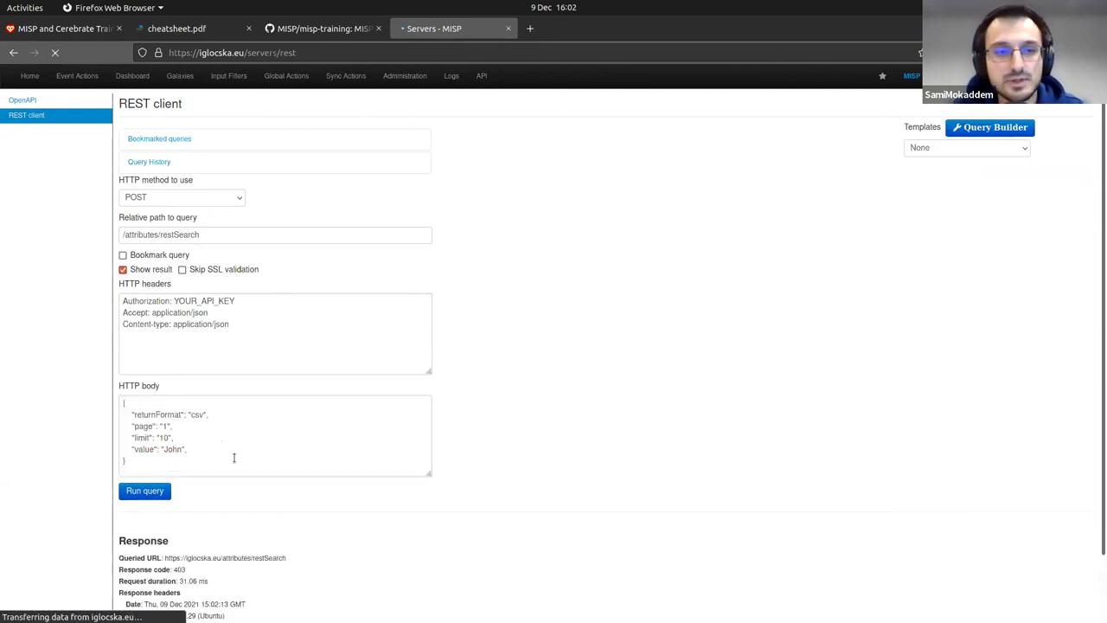
{"action": "left_click", "coordinate": [128, 487]}
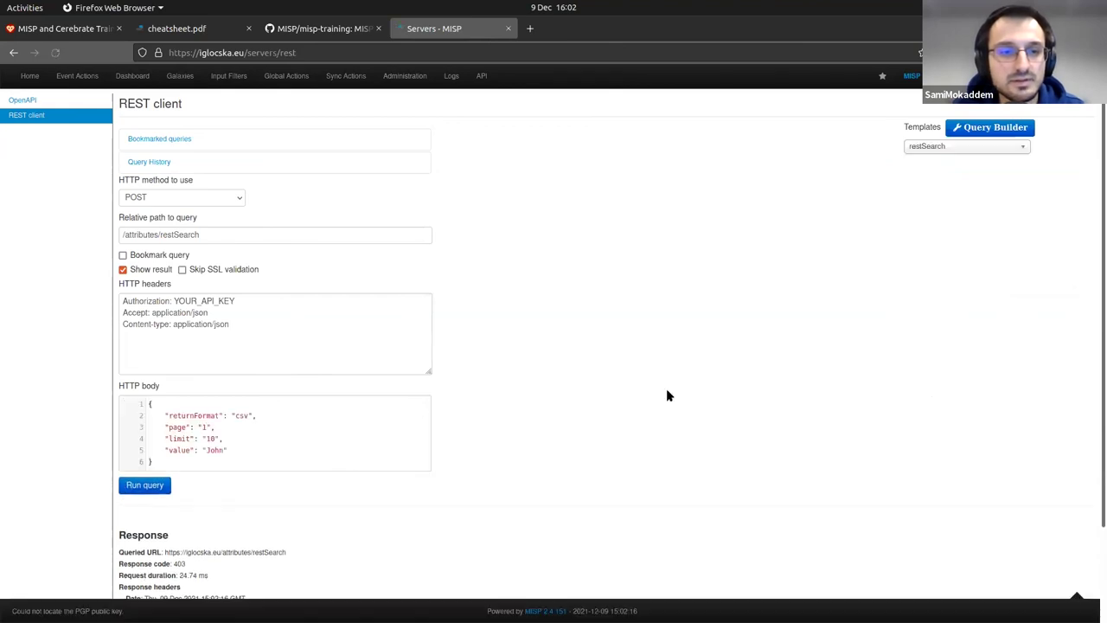
{"action": "scroll", "coordinate": [474, 512], "scroll_direction": "down", "scroll_amount": 2}
{"action": "scroll", "coordinate": [474, 512], "scroll_direction": "up", "scroll_amount": 2}
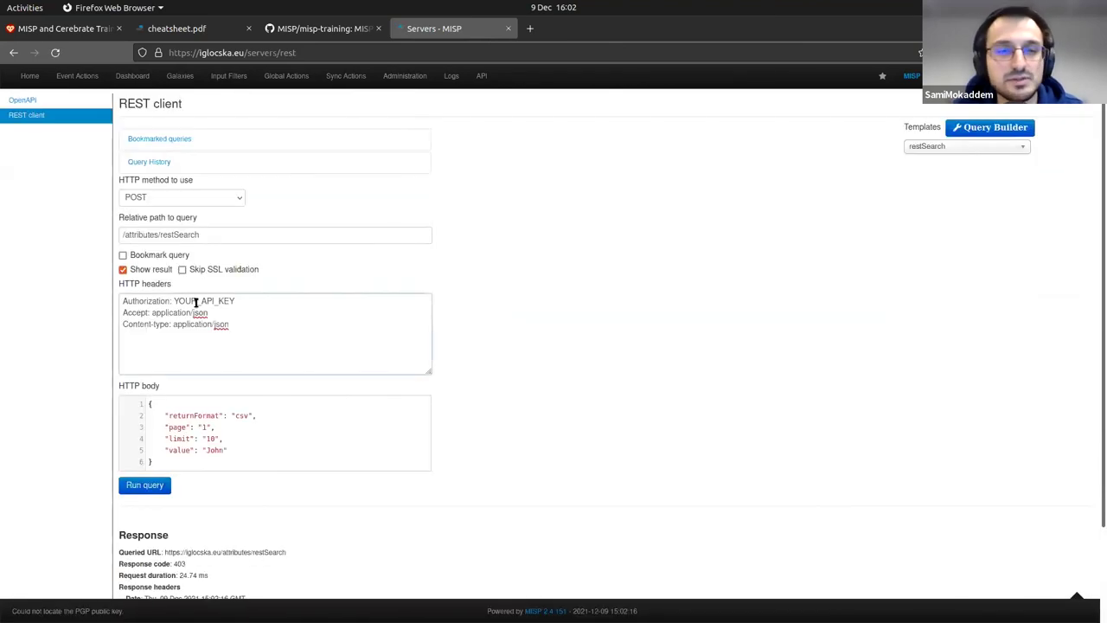
{"action": "double_click", "coordinate": [197, 300]}
{"action": "left_click", "coordinate": [563, 321]}
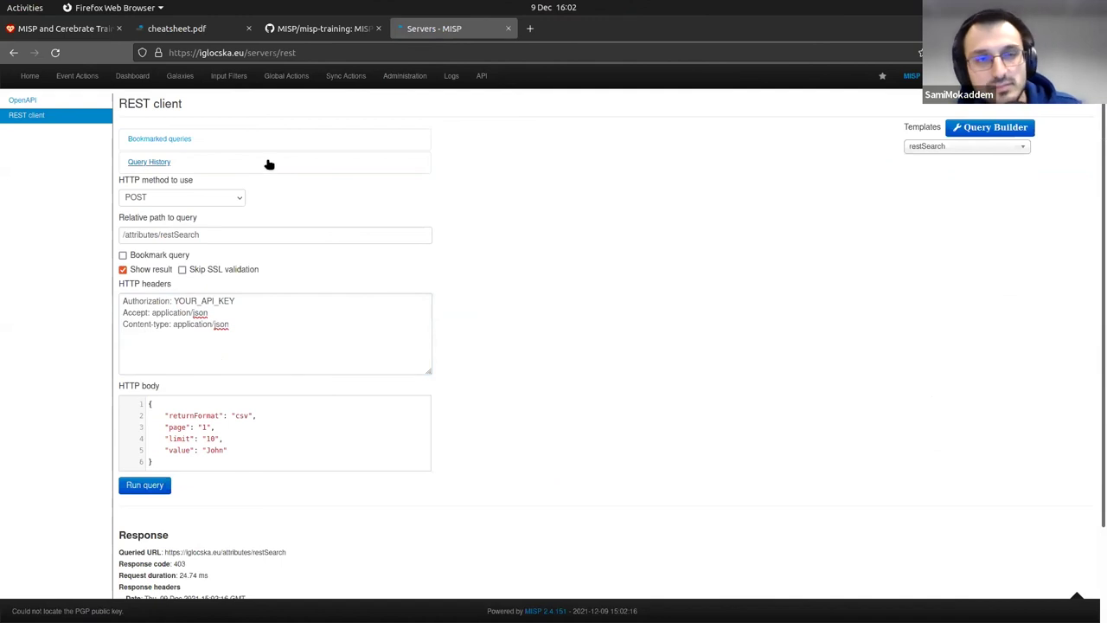
Open your own user profile in a new tab, add a new authentication key, and acknowledge that the key has been noted
{"action": "mouse_move", "coordinate": [217, 78]}
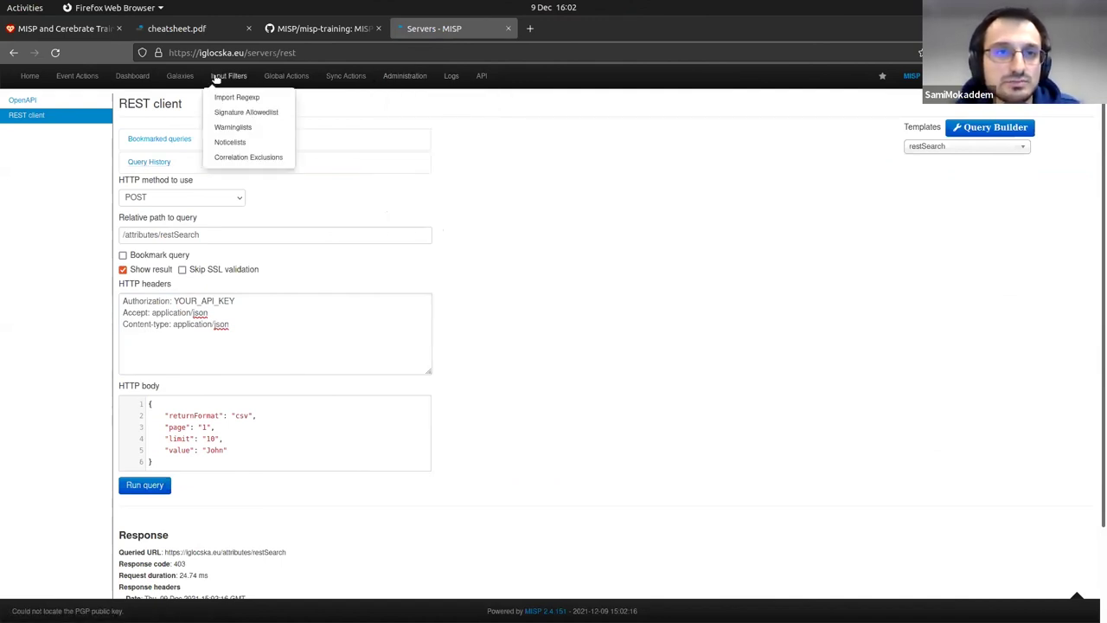
{"action": "mouse_move", "coordinate": [296, 89]}
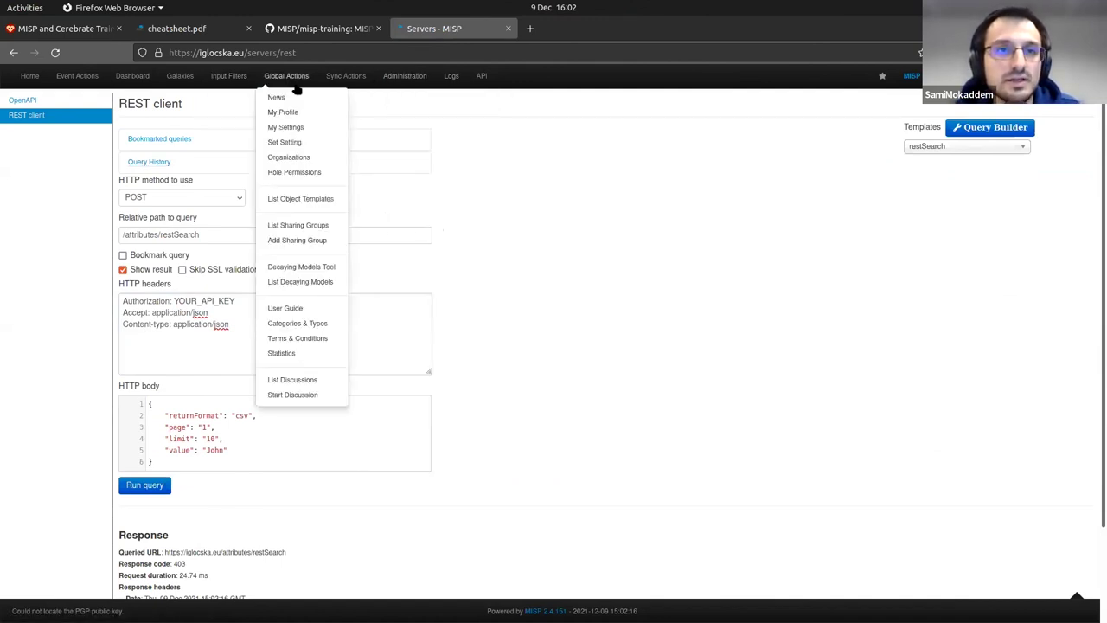
{"action": "middle_click", "coordinate": [281, 112]}
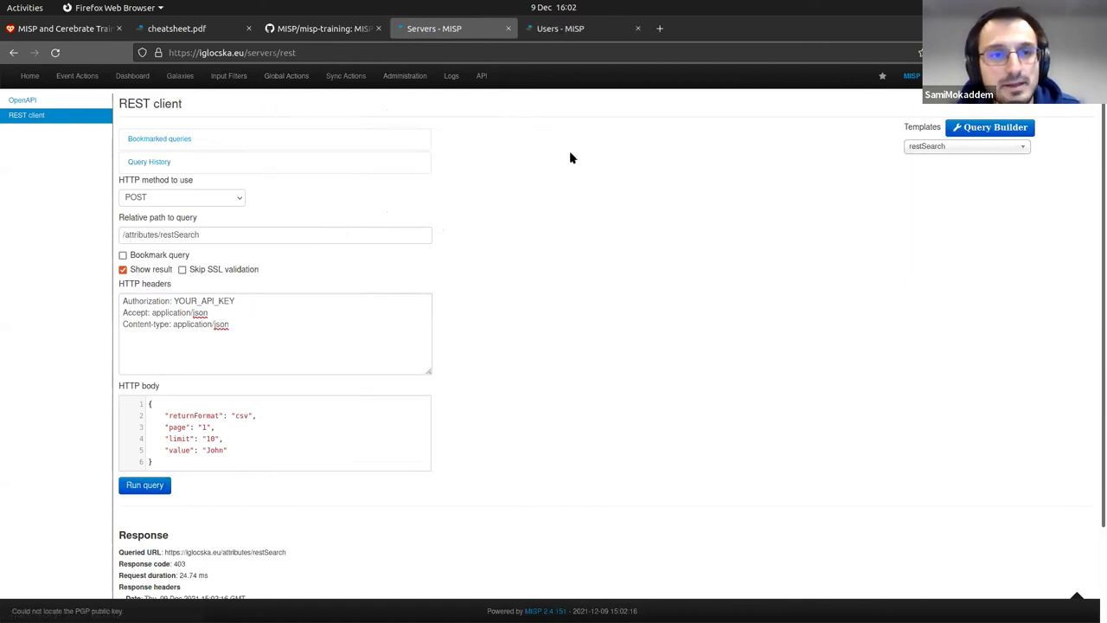
{"action": "key", "text": "ctrl+Tab"}
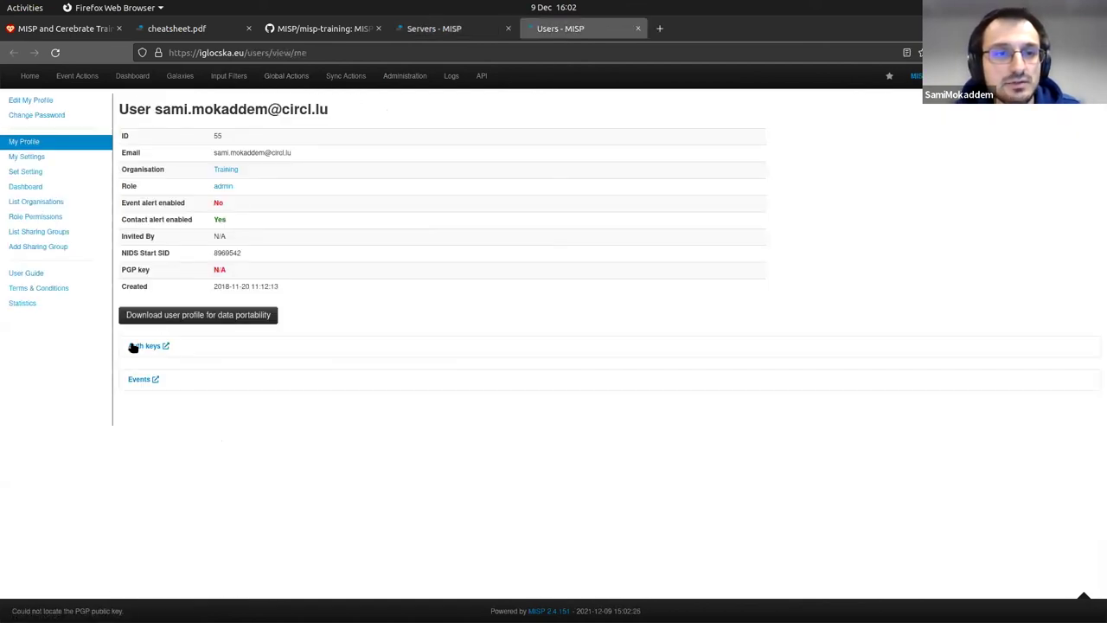
{"action": "left_click", "coordinate": [134, 346]}
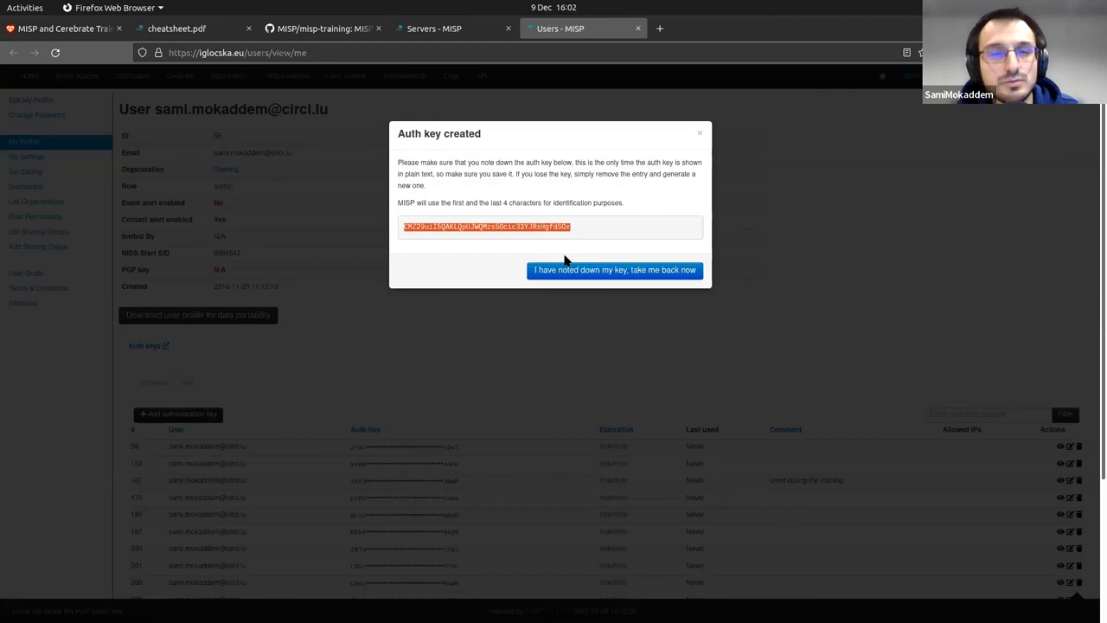
{"action": "left_click", "coordinate": [583, 264]}
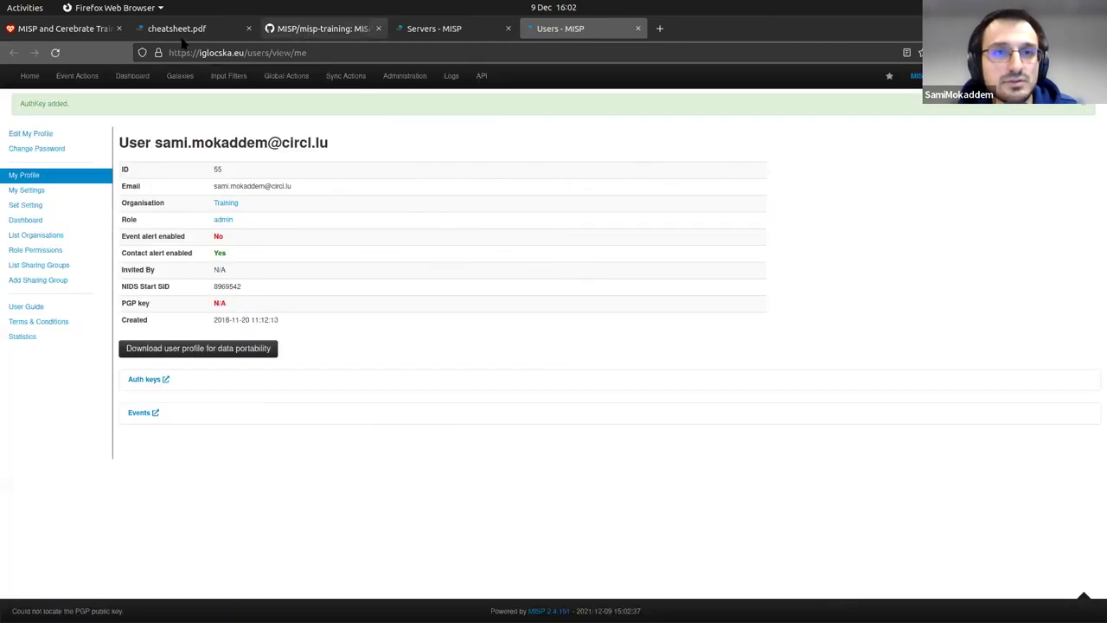
Return to the REST client page and review the attribute search query and its CSV response
{"action": "left_click", "coordinate": [346, 28]}
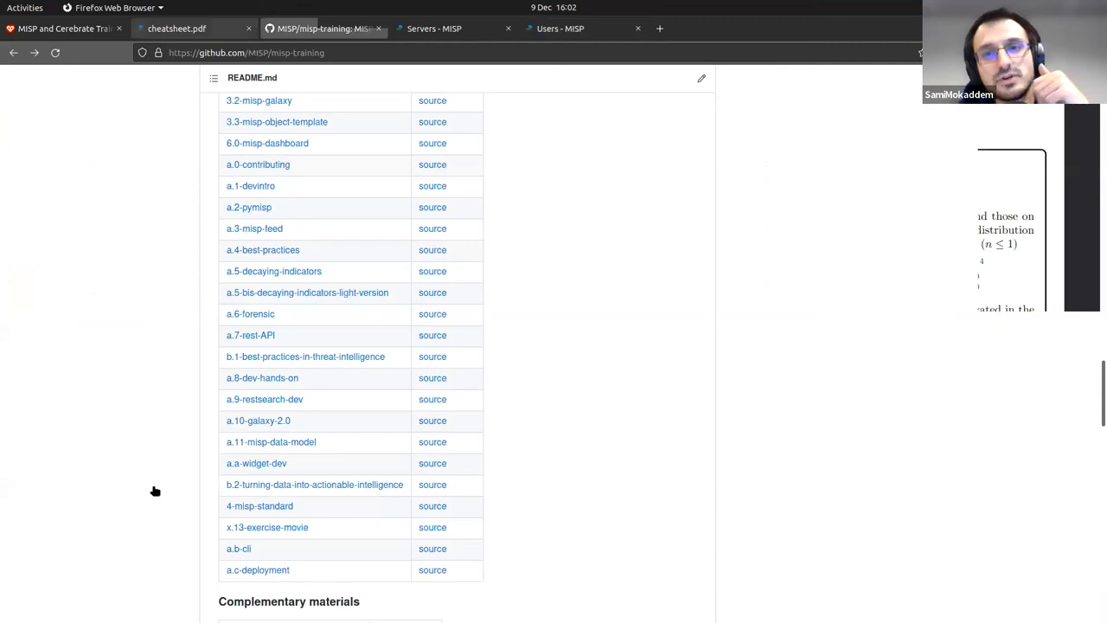
{"action": "key", "text": "ctrl+Page_Up"}
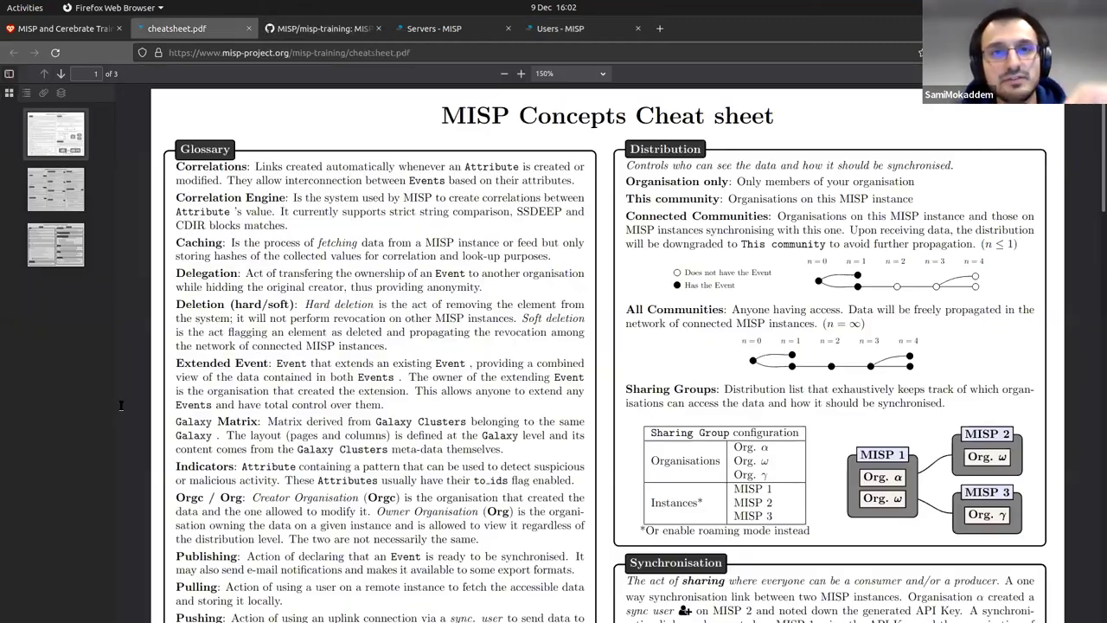
{"action": "key", "text": "ctrl+Page_Down"}
{"action": "key", "text": "ctrl+Page_Down"}
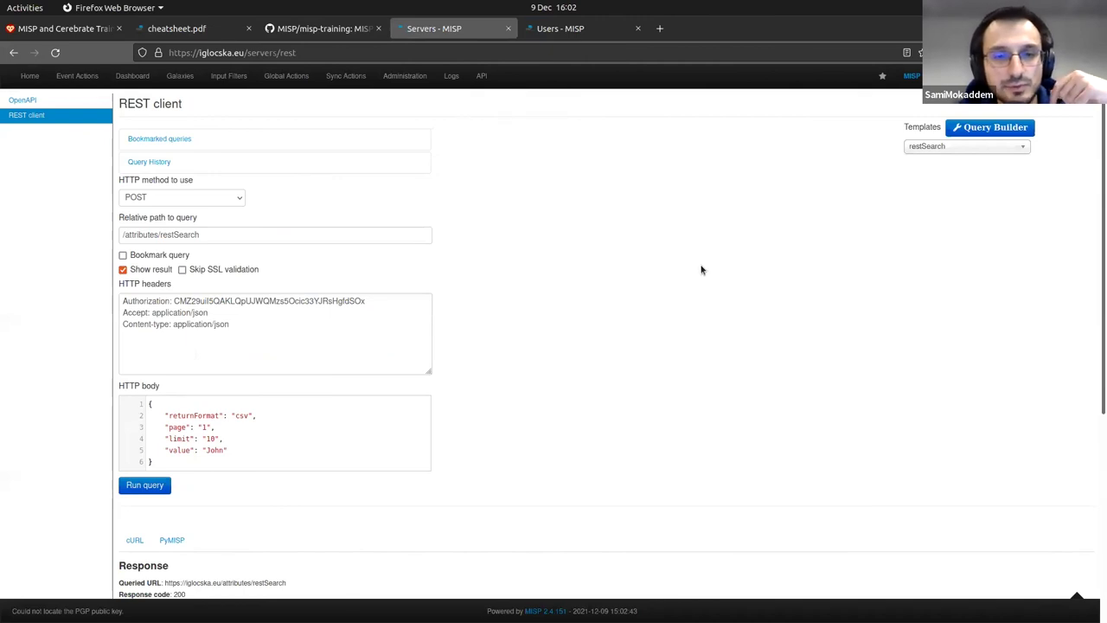
{"action": "scroll", "coordinate": [129, 198], "scroll_direction": "down", "scroll_amount": 6}
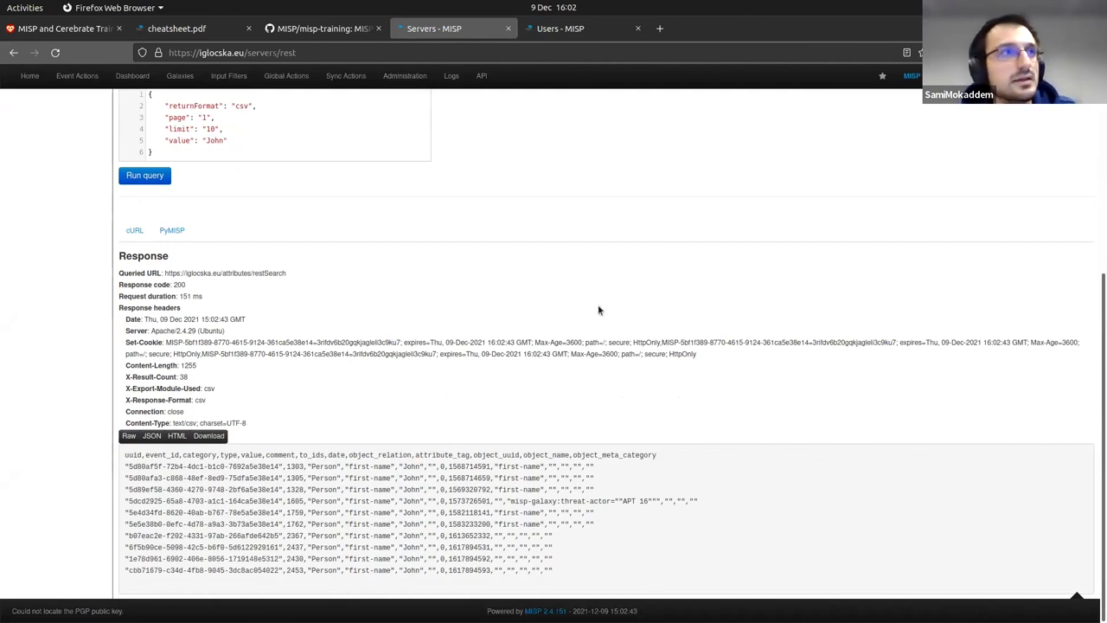
{"action": "scroll", "coordinate": [599, 310], "scroll_direction": "up", "scroll_amount": 4}
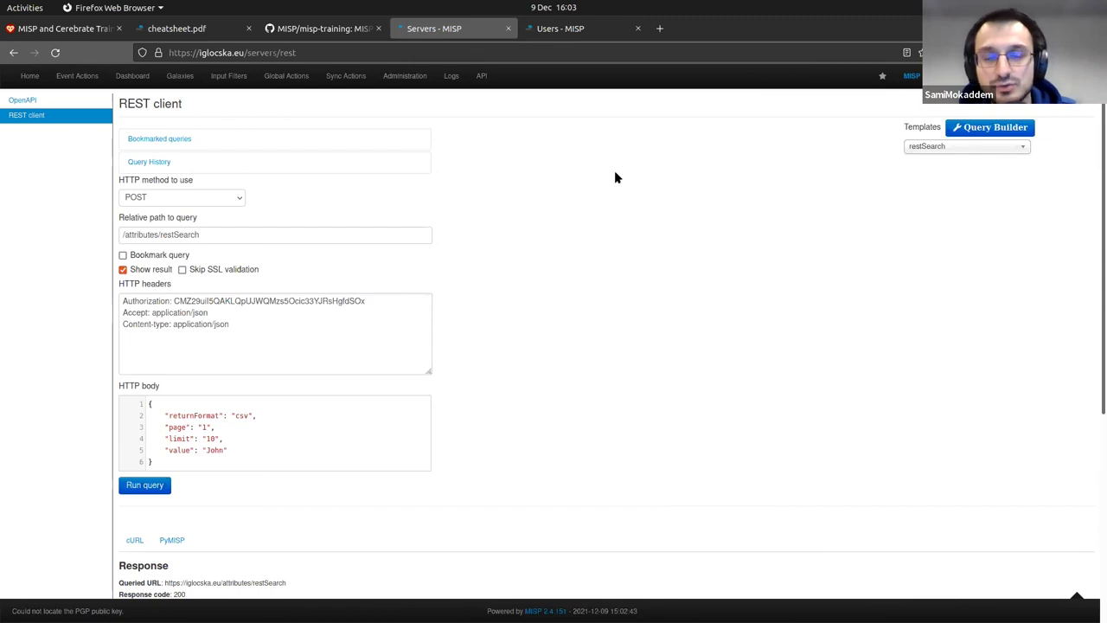
{"action": "key", "text": "ctrl+t"}
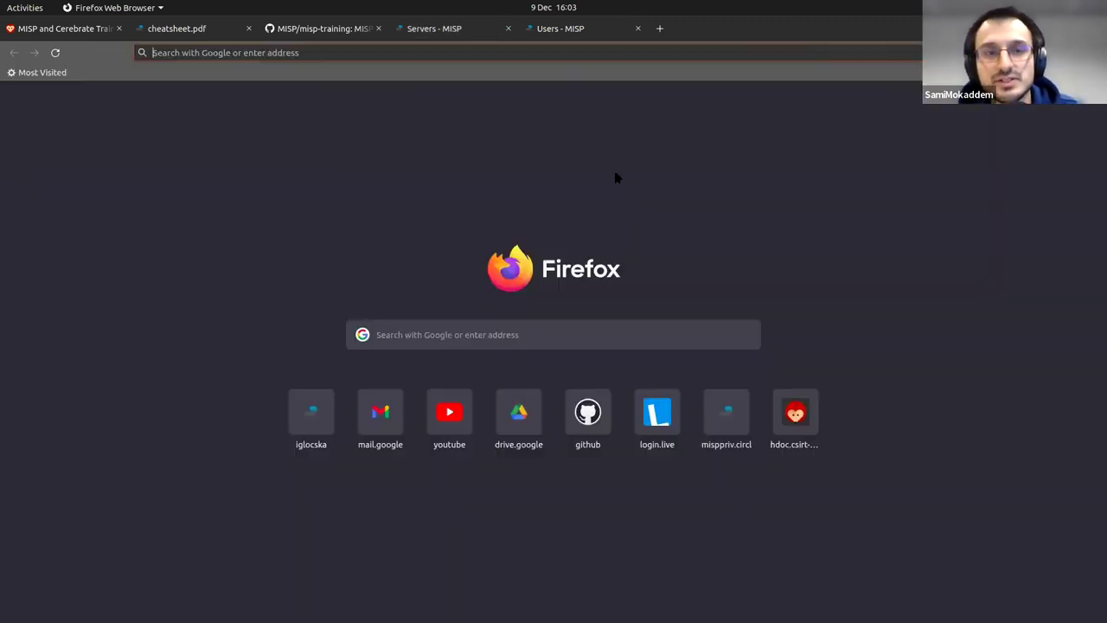
{"action": "type", "text": "https://iglocska.eu/events/view/2542"}
{"action": "key", "text": "Return"}
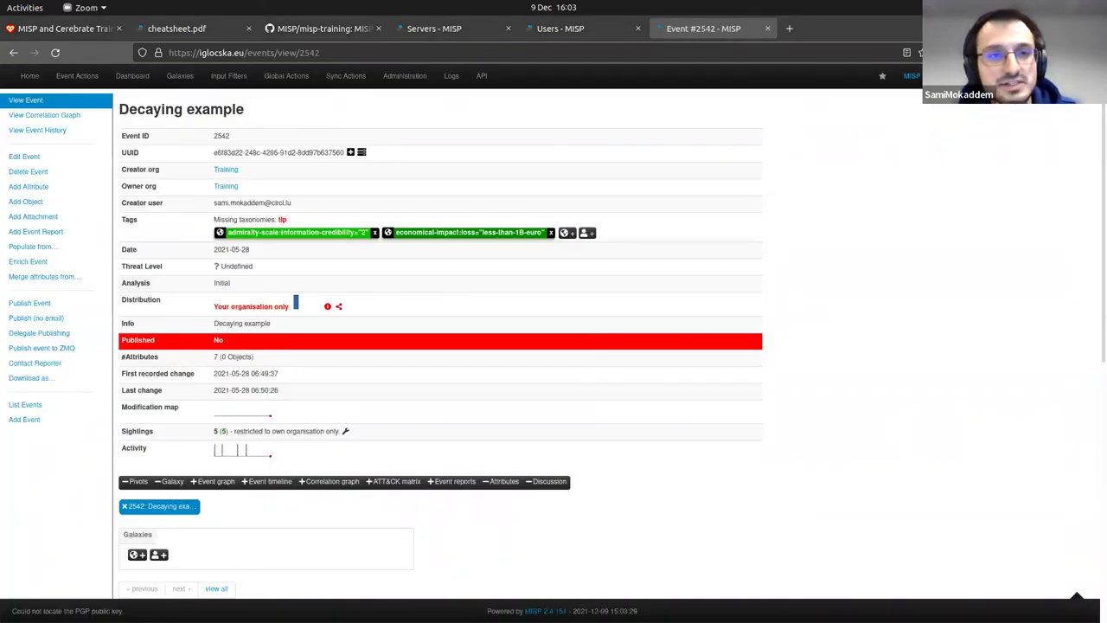
{"action": "left_click", "coordinate": [616, 271]}
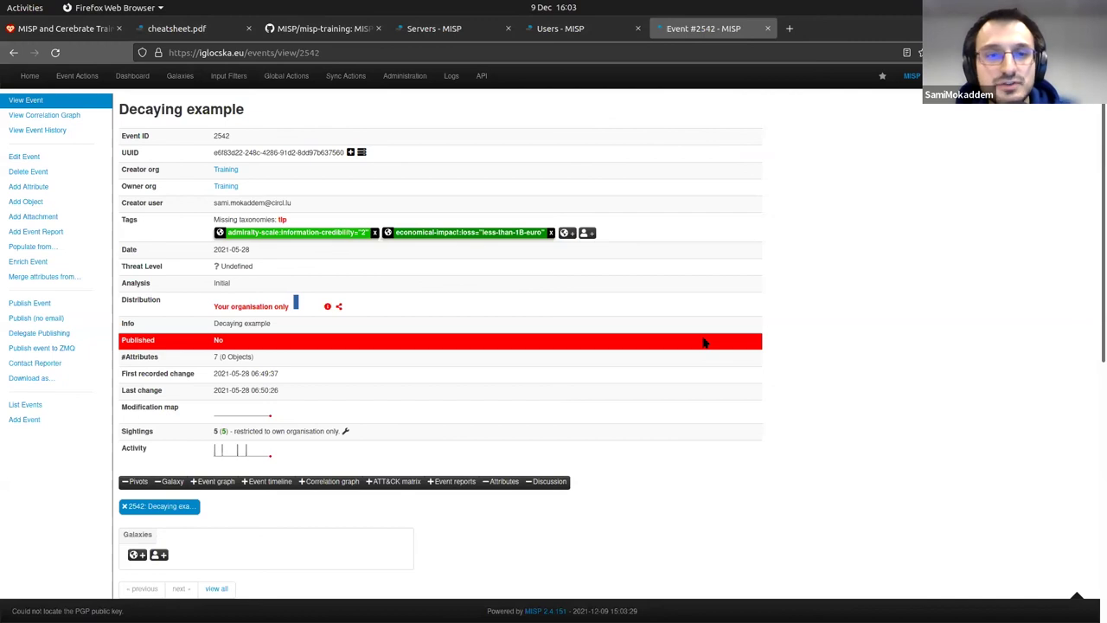
Show the decay scores in the event's attribute list and review them for each ip-src attribute
{"action": "scroll", "coordinate": [543, 332], "scroll_direction": "down", "scroll_amount": 1}
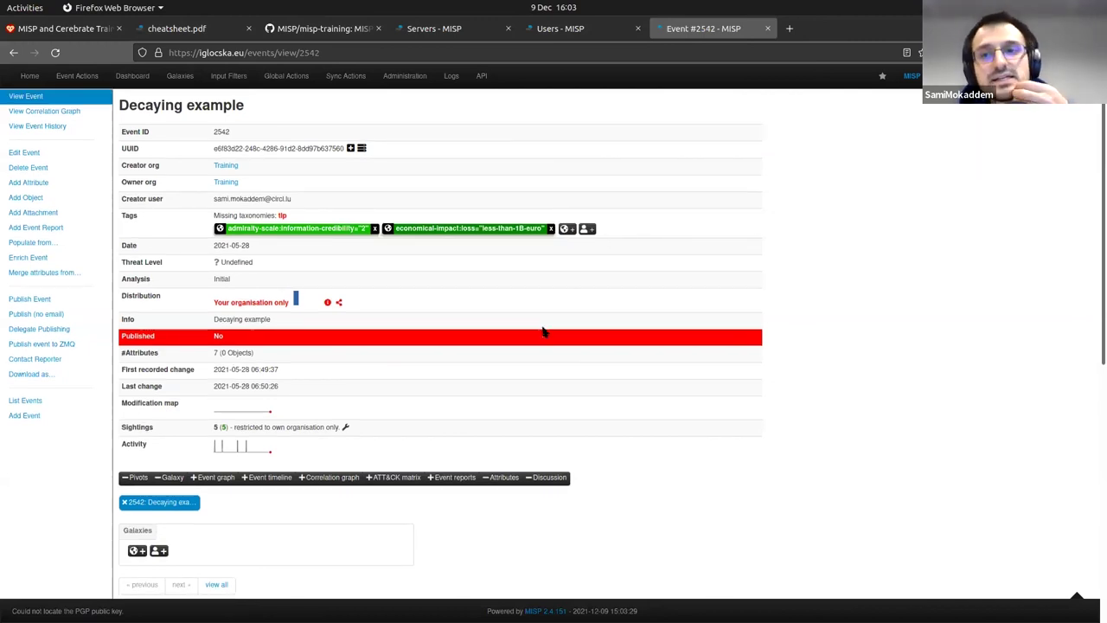
{"action": "scroll", "coordinate": [543, 331], "scroll_direction": "down", "scroll_amount": 5}
{"action": "scroll", "coordinate": [967, 448], "scroll_direction": "up", "scroll_amount": 2}
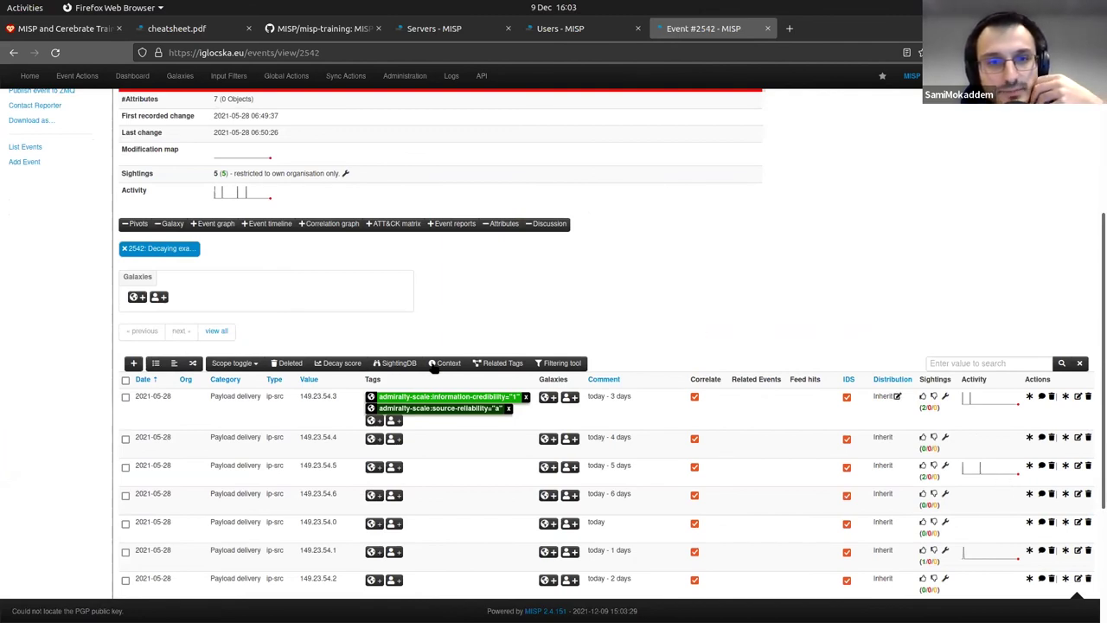
{"action": "scroll", "coordinate": [352, 363], "scroll_direction": "down", "scroll_amount": 1}
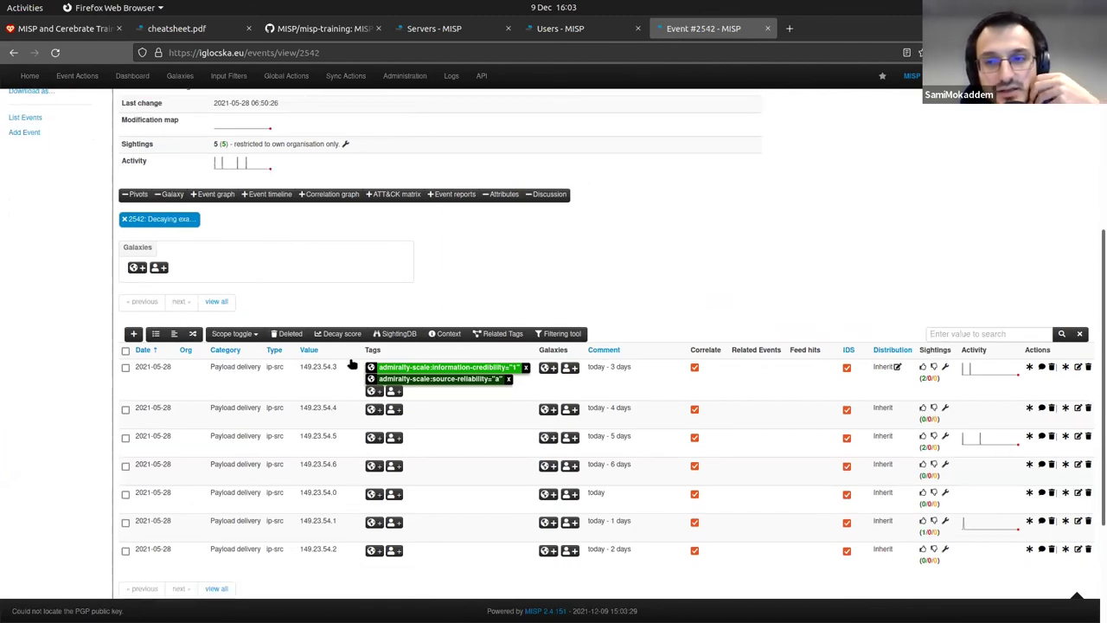
{"action": "scroll", "coordinate": [352, 364], "scroll_direction": "up", "scroll_amount": 1}
{"action": "left_click", "coordinate": [351, 362]}
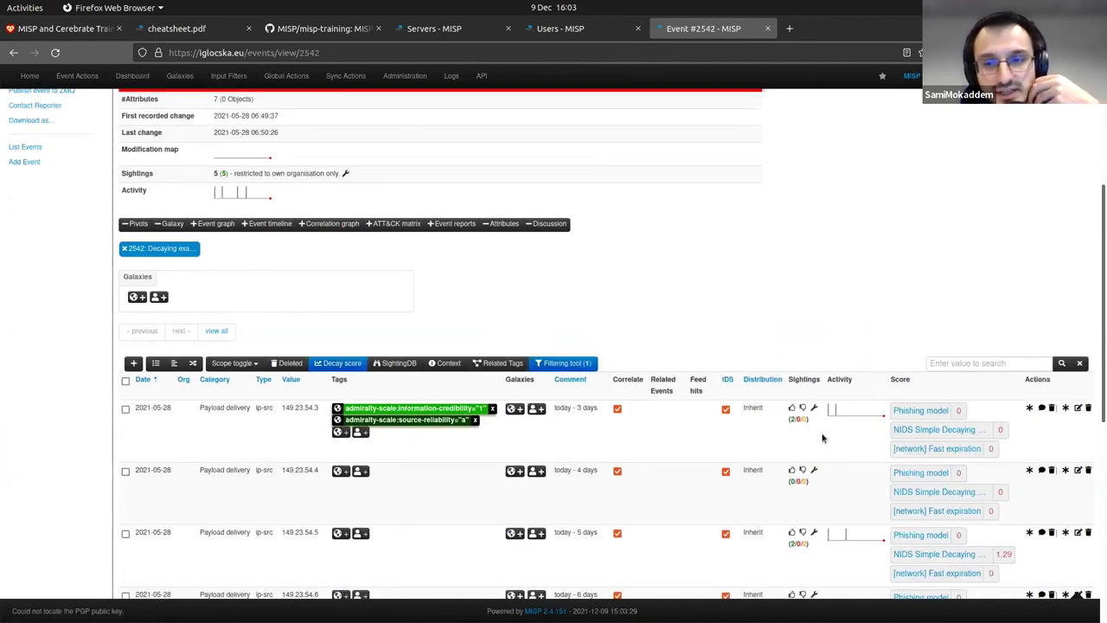
{"action": "scroll", "coordinate": [823, 438], "scroll_direction": "down", "scroll_amount": 5}
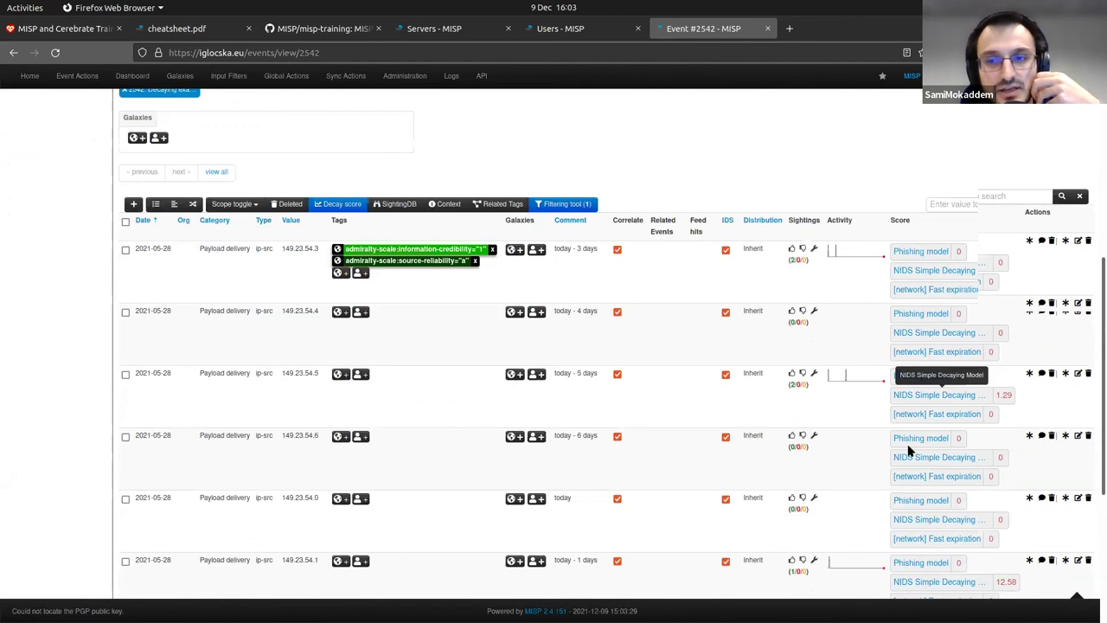
{"action": "scroll", "coordinate": [908, 449], "scroll_direction": "down", "scroll_amount": 3}
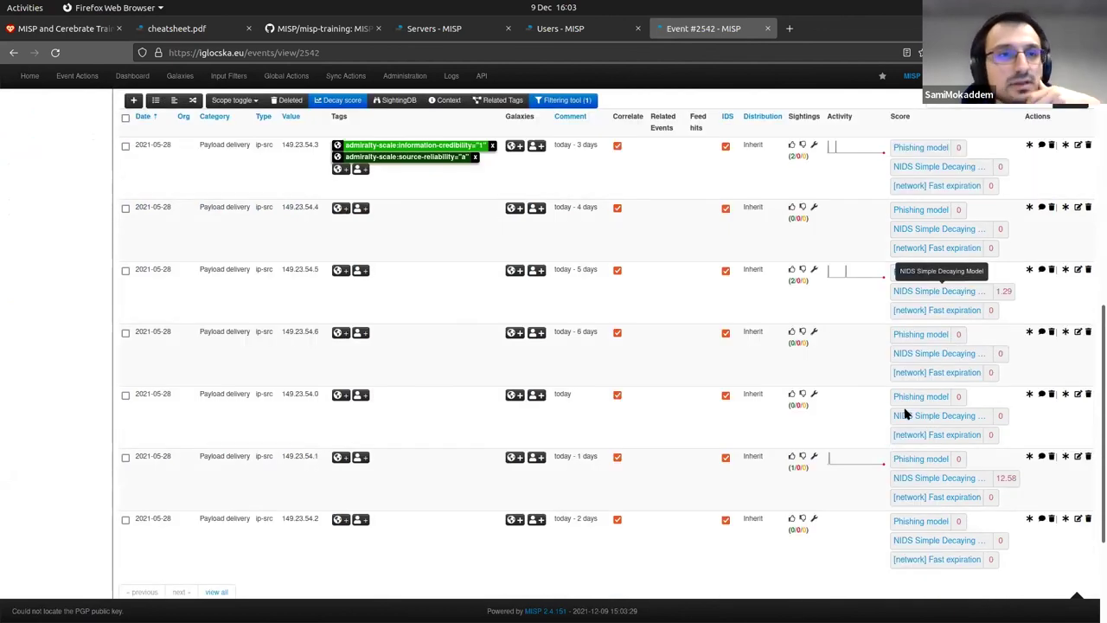
Open the NIDS Simple Decaying Model simulation for 149.23.54.1 and compare its curve with the [network] Fast expiration and Phishing model curves
{"action": "left_click", "coordinate": [939, 477]}
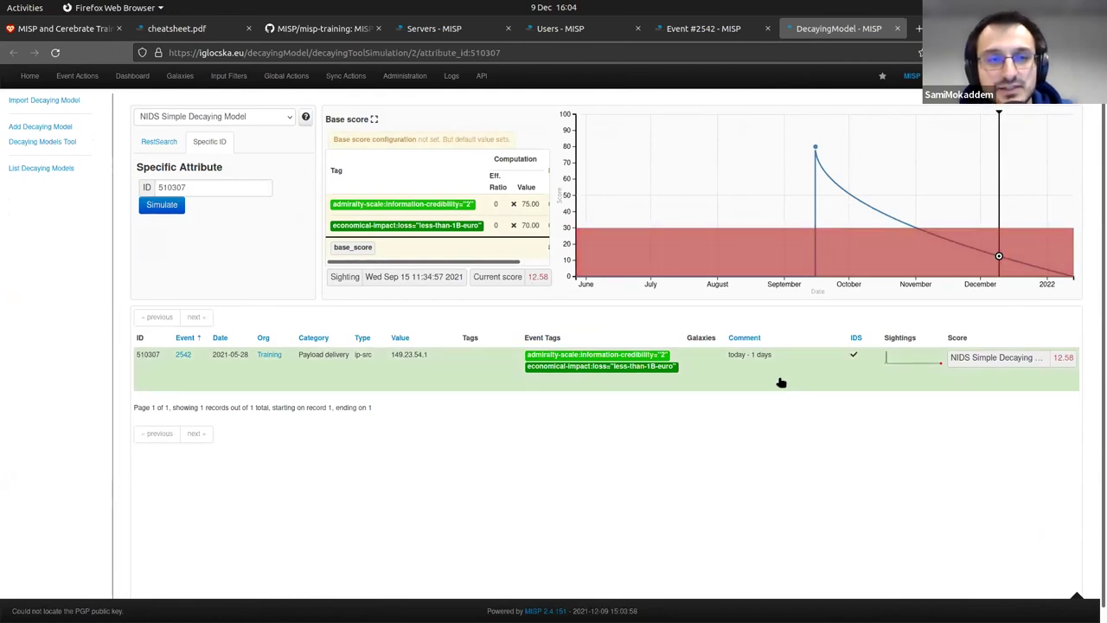
{"action": "left_click", "coordinate": [217, 119]}
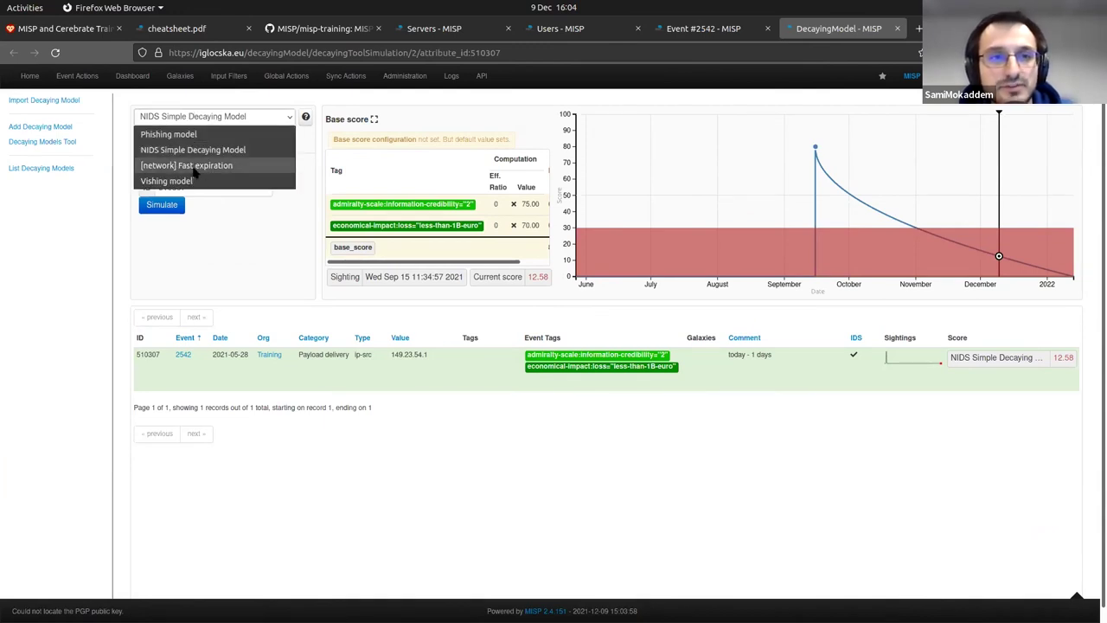
{"action": "left_click", "coordinate": [196, 172]}
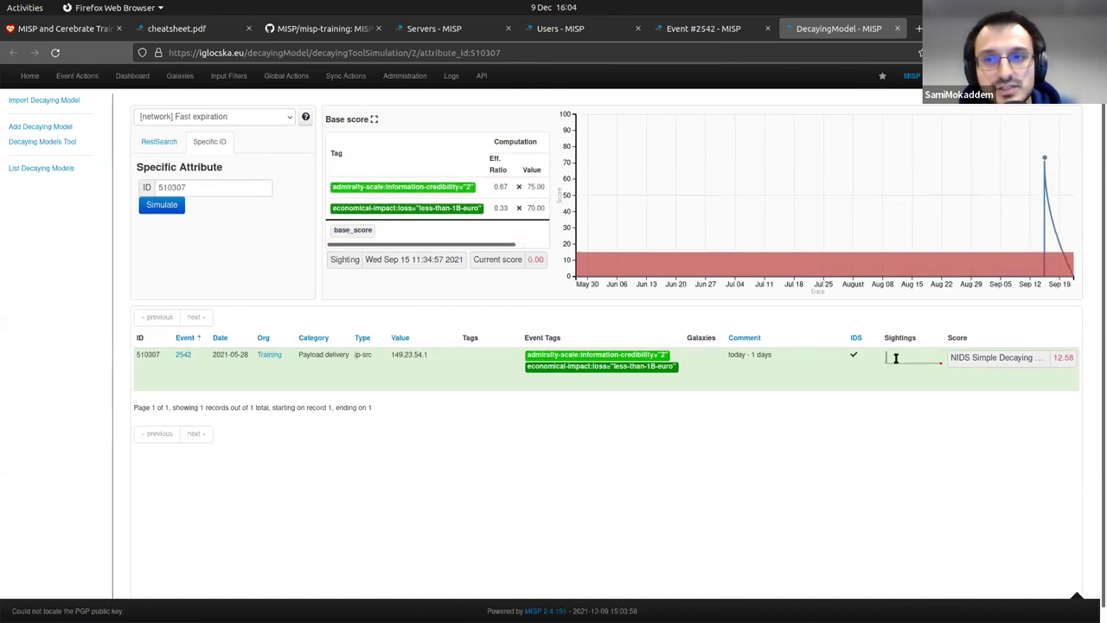
{"action": "left_click", "coordinate": [223, 117]}
{"action": "left_click", "coordinate": [184, 136]}
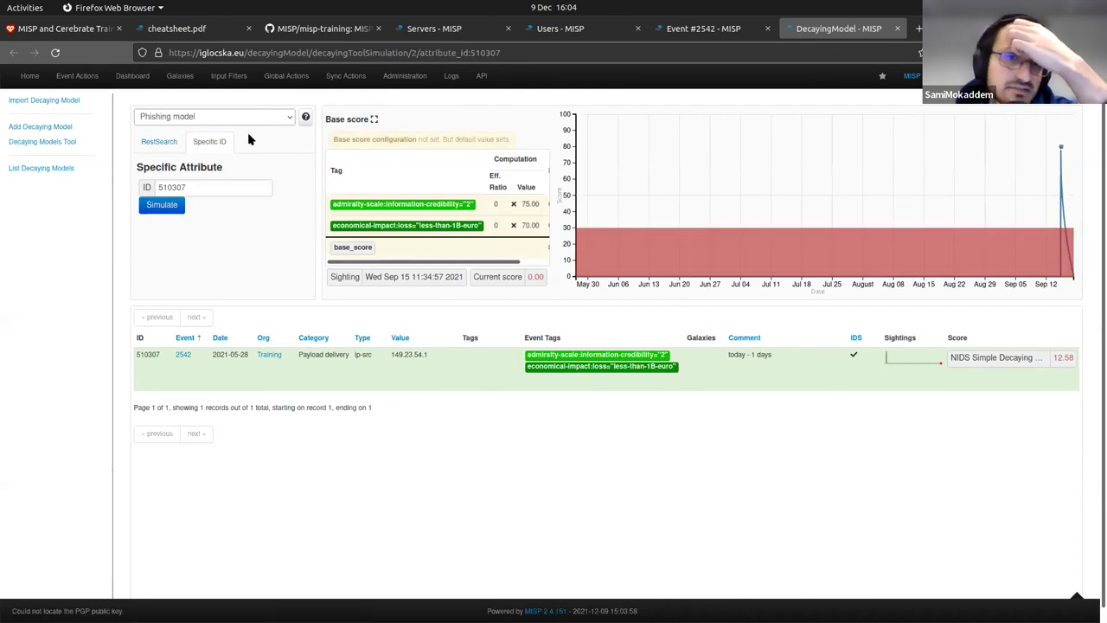
{"action": "left_click", "coordinate": [212, 117]}
{"action": "left_click", "coordinate": [212, 150]}
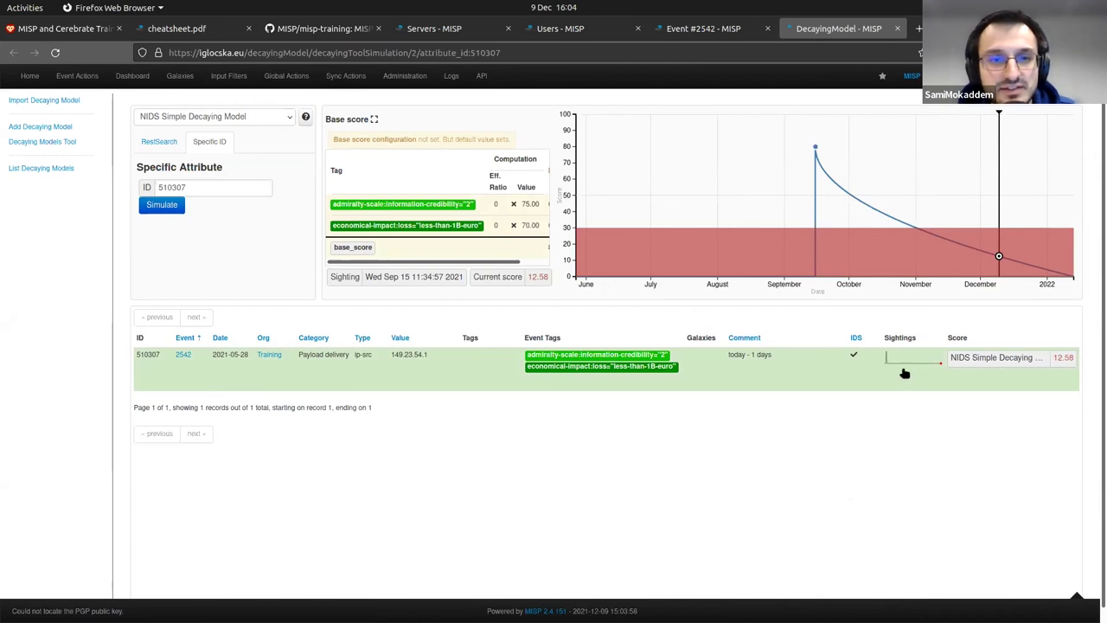
Add a positive sighting to attribute 149.23.54.1 in the event and rerun its NIDS Simple Decaying Model simulation
{"action": "key", "text": "ctrl+Page_Up"}
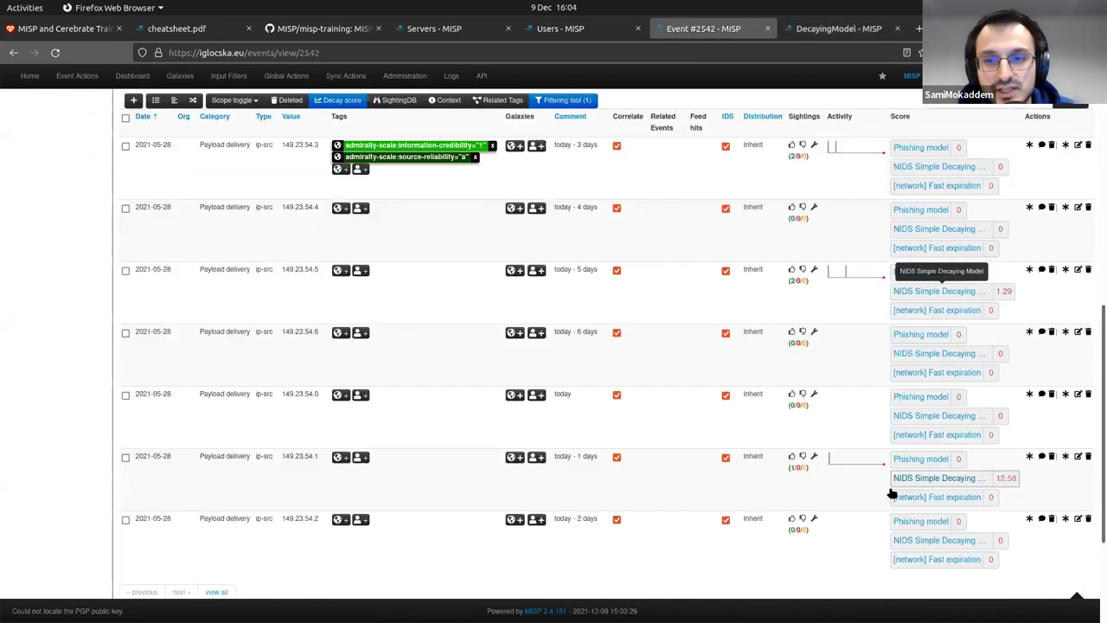
{"action": "left_click", "coordinate": [791, 456]}
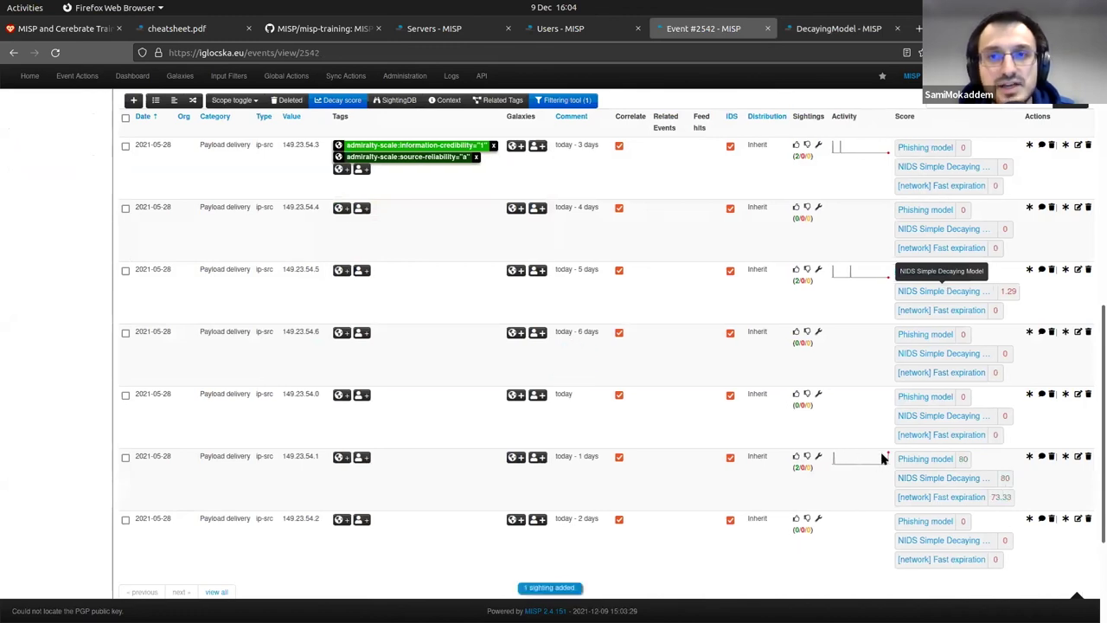
{"action": "key", "text": "ctrl+Page_Down"}
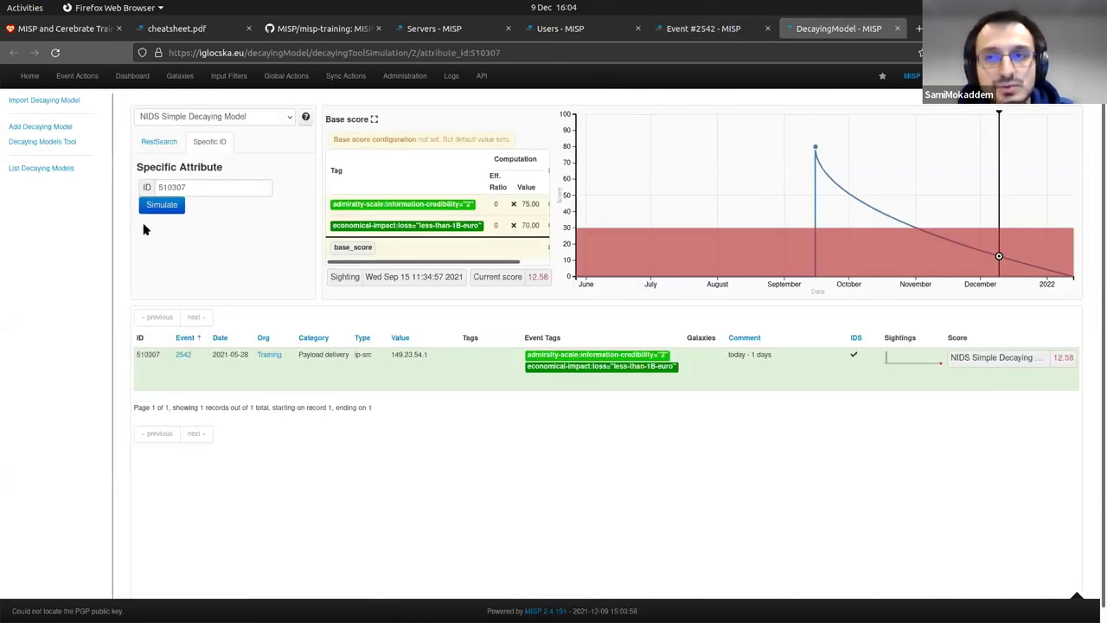
{"action": "left_click", "coordinate": [170, 206]}
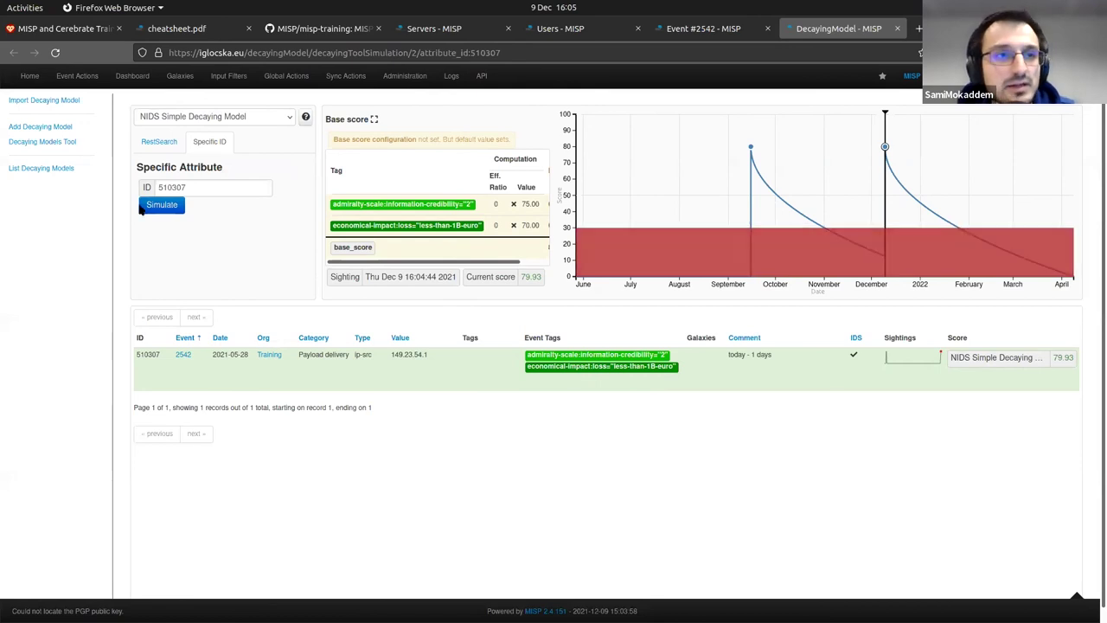
Open the Decaying Models Tool, examine its attribute types and model parameters, and close the tool and event tabs
{"action": "left_click", "coordinate": [8, 170]}
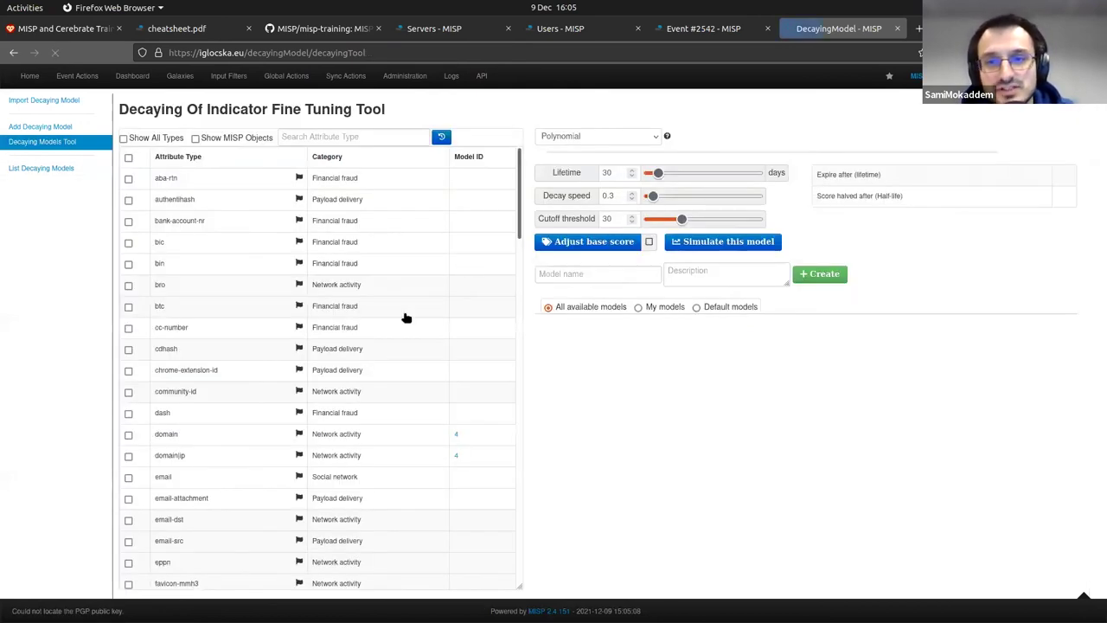
{"action": "scroll", "coordinate": [432, 198], "scroll_direction": "down", "scroll_amount": 3}
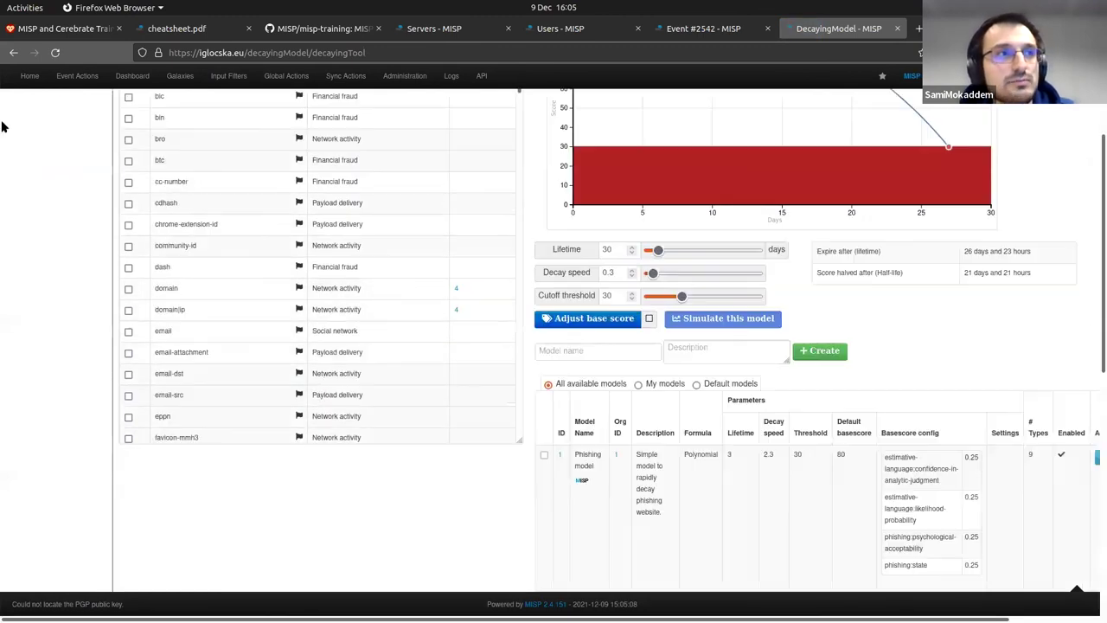
{"action": "scroll", "coordinate": [553, 346], "scroll_direction": "up", "scroll_amount": 3}
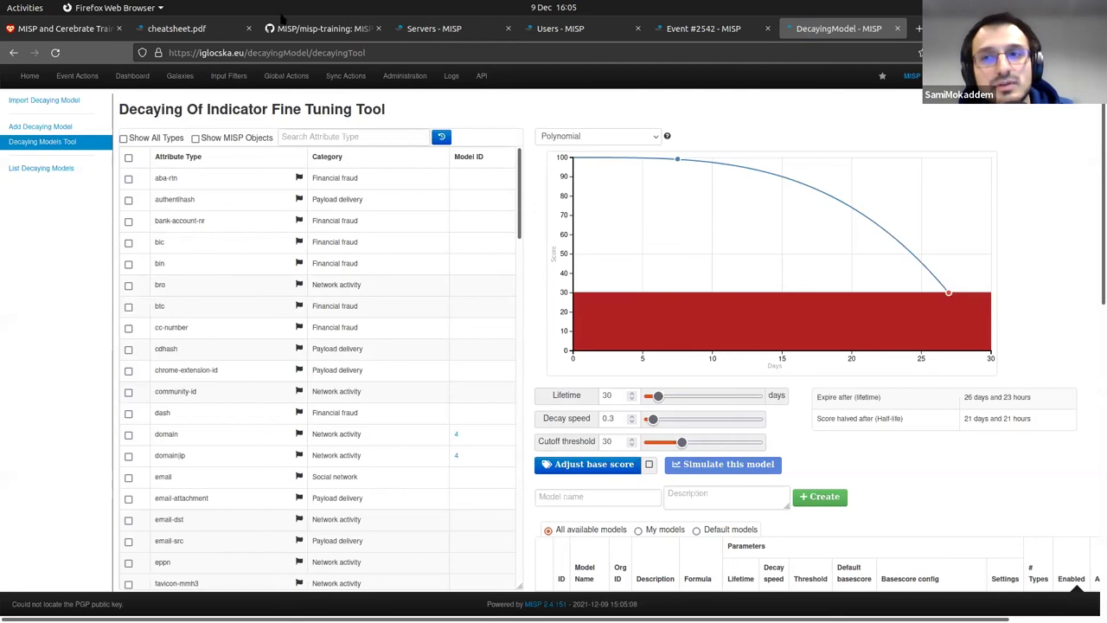
{"action": "mouse_move", "coordinate": [2, 346]}
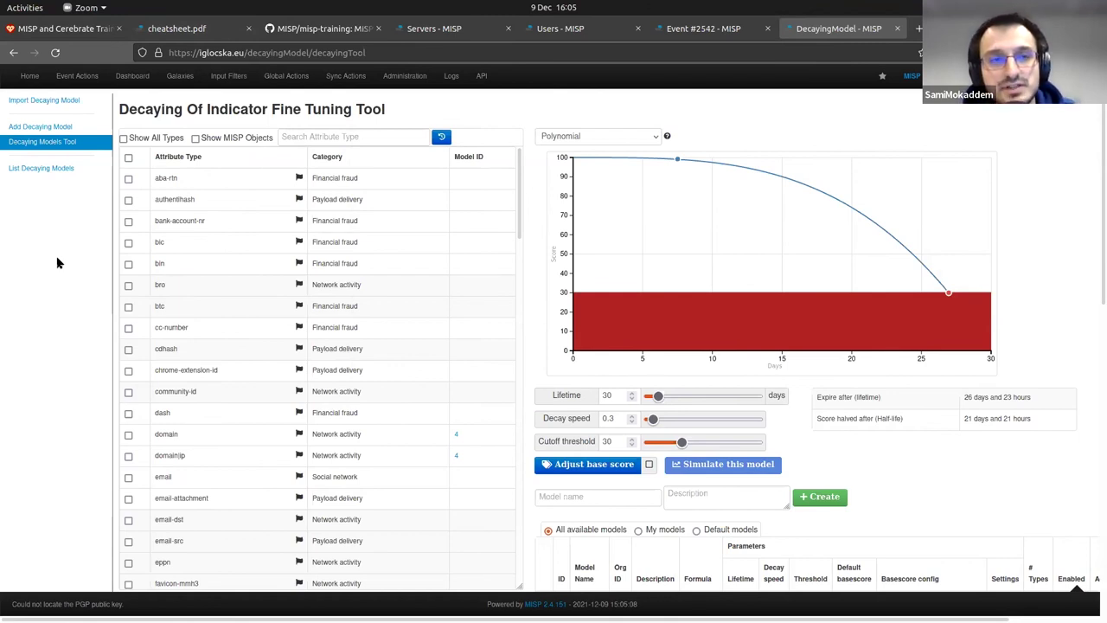
{"action": "triple_click", "coordinate": [214, 113]}
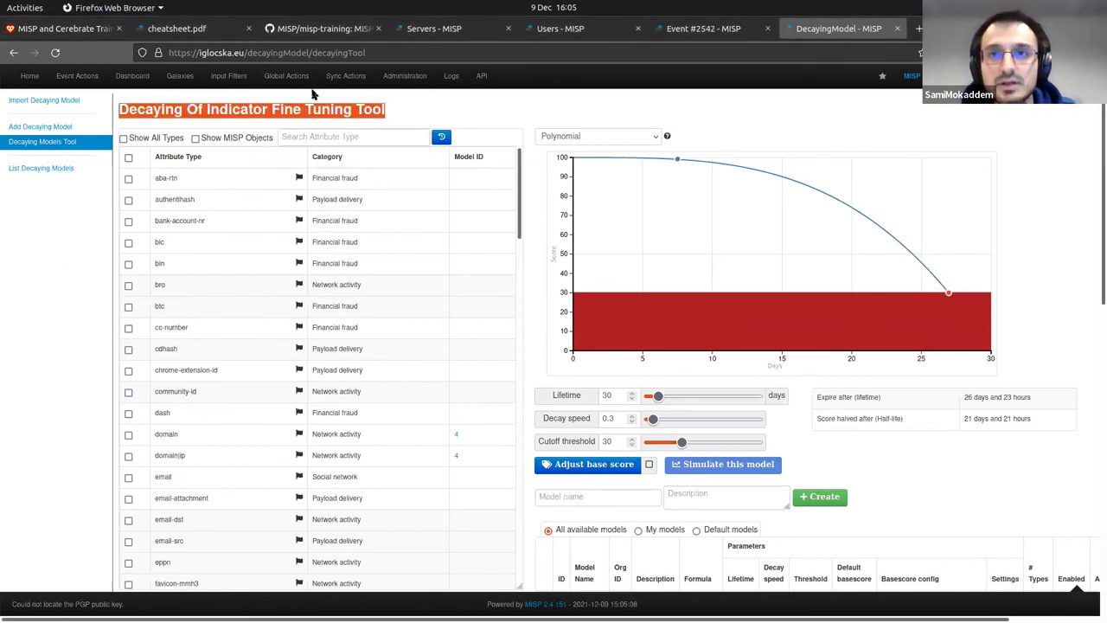
{"action": "middle_click", "coordinate": [865, 35]}
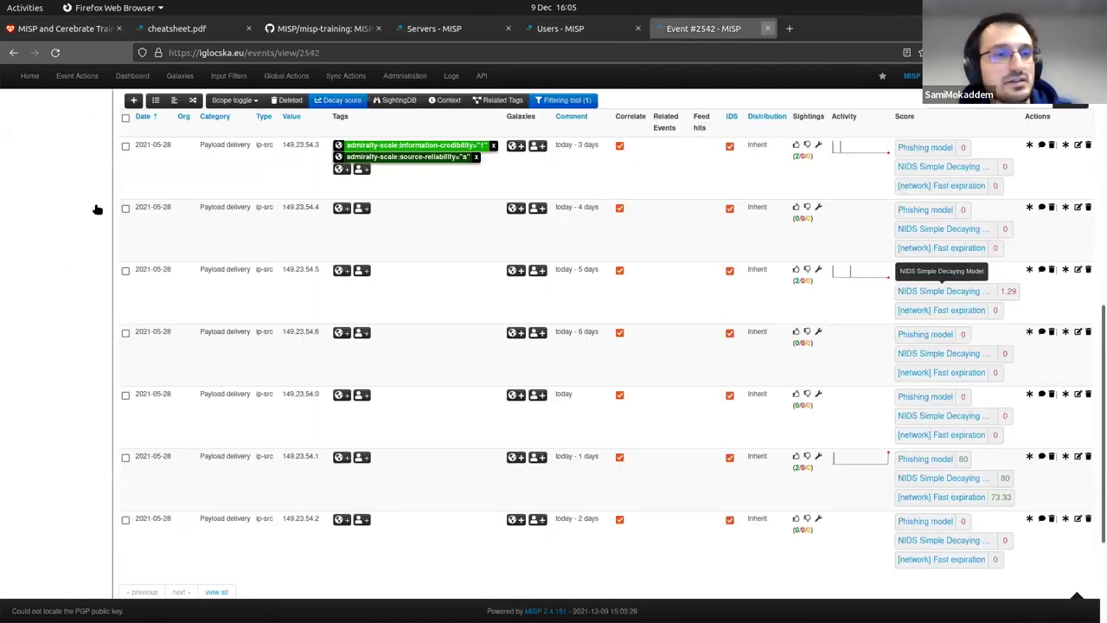
{"action": "key", "text": "ctrl+w"}
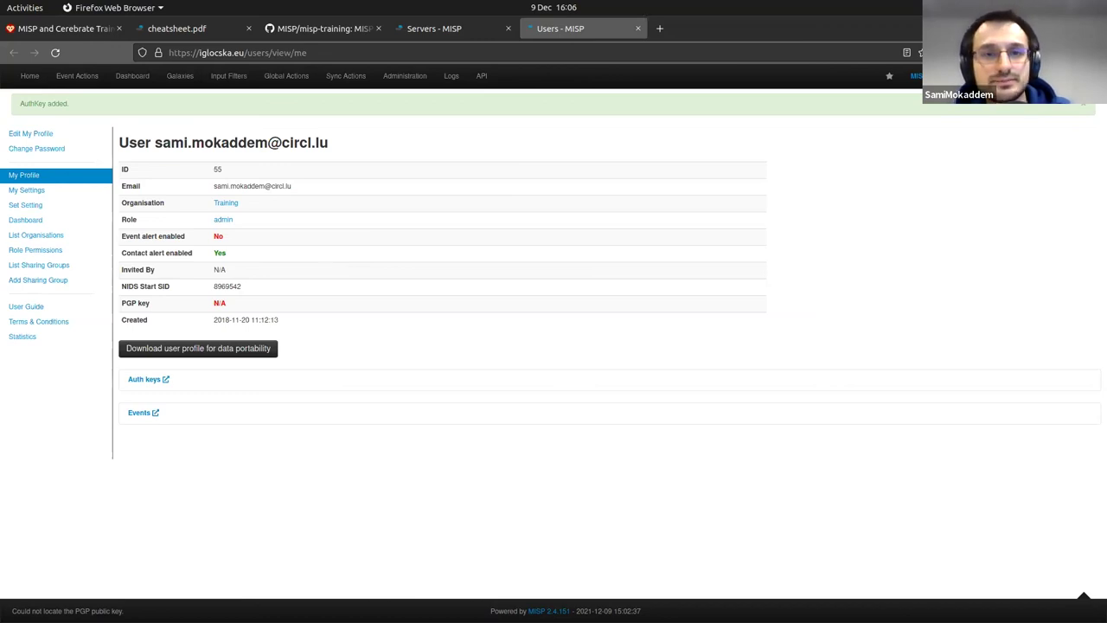
{"action": "left_click", "coordinate": [788, 77]}
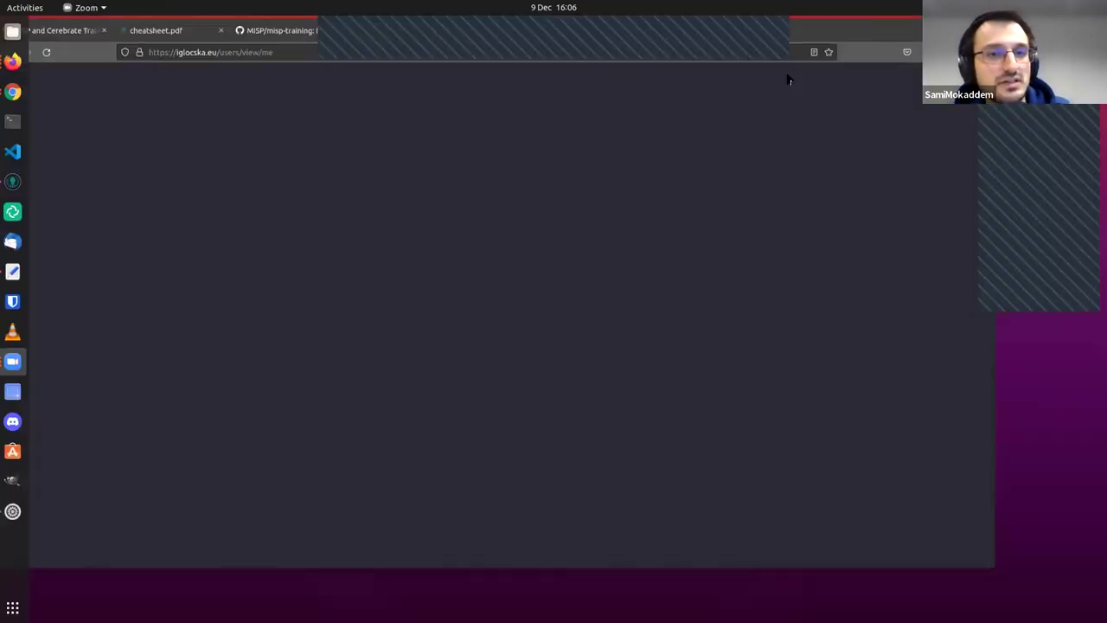
{"action": "left_click", "coordinate": [18, 363]}
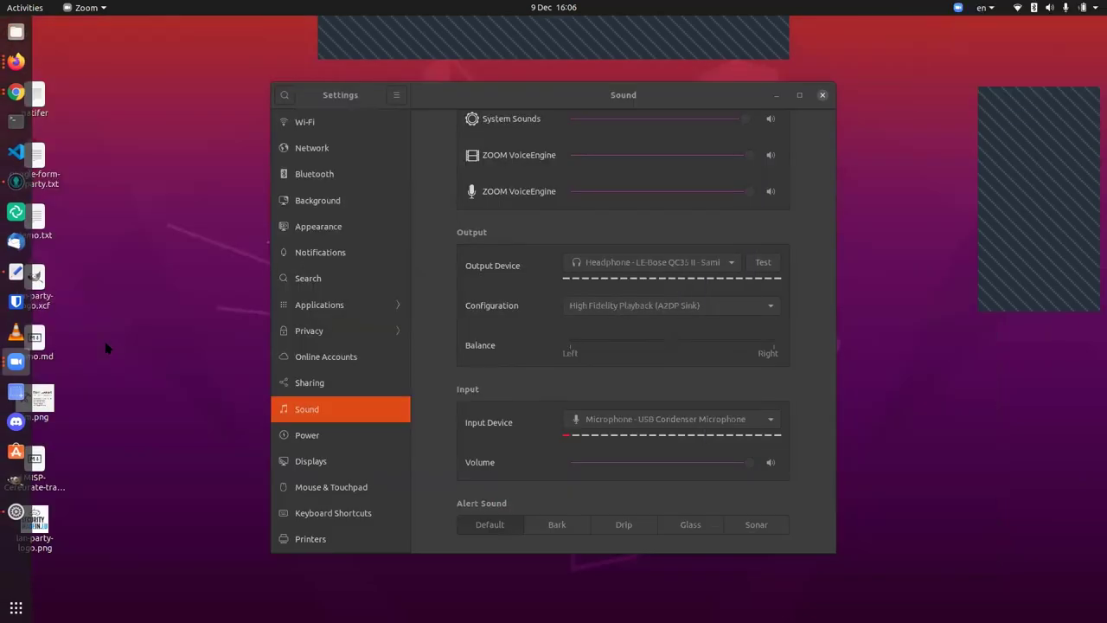
{"action": "left_click", "coordinate": [15, 362]}
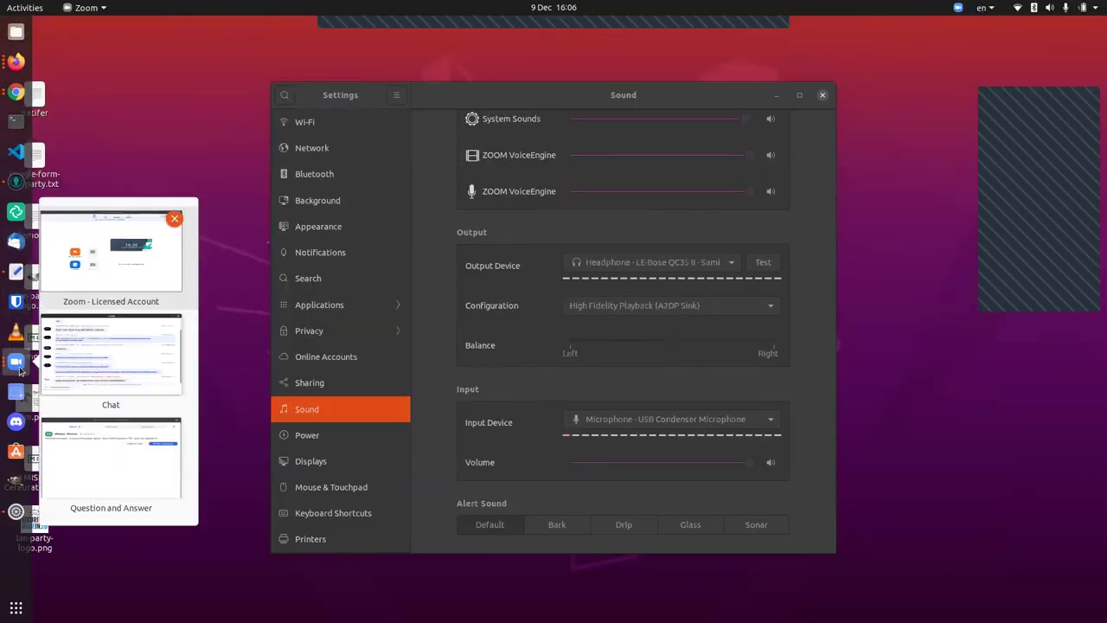
{"action": "left_click", "coordinate": [376, 312]}
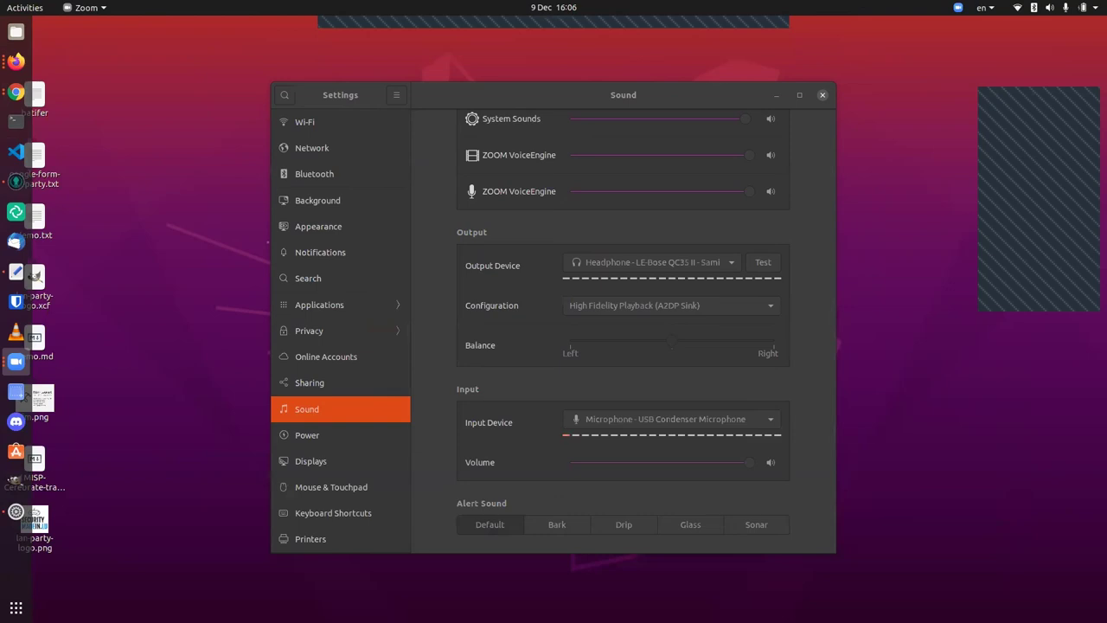
Reopen the Decaying example event page in the browser and select its web address
{"action": "left_click", "coordinate": [322, 23]}
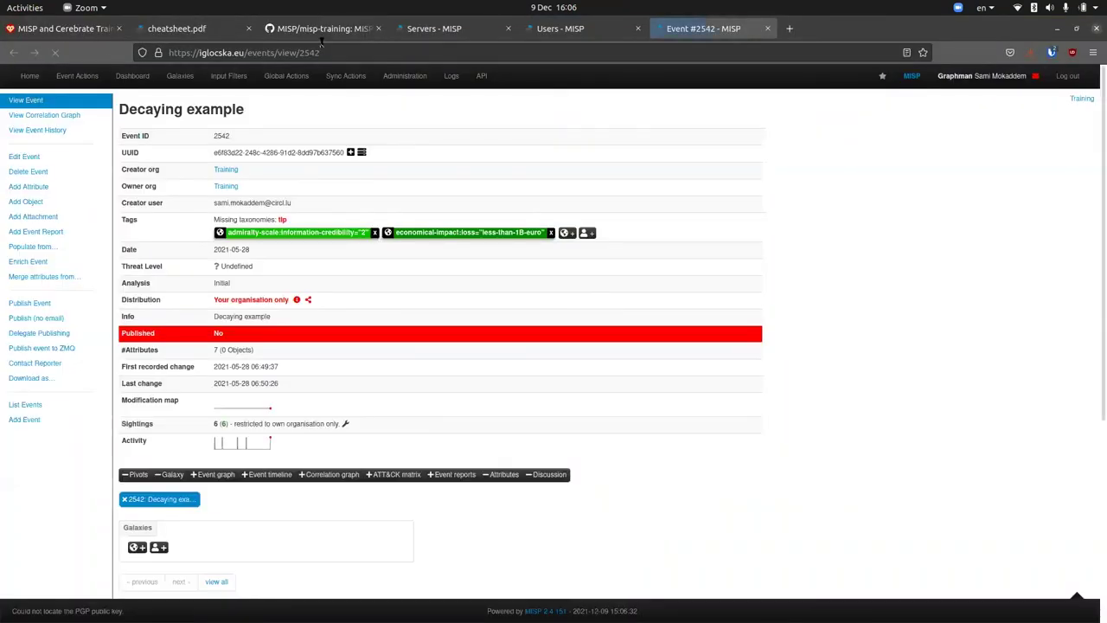
{"action": "left_click", "coordinate": [322, 52]}
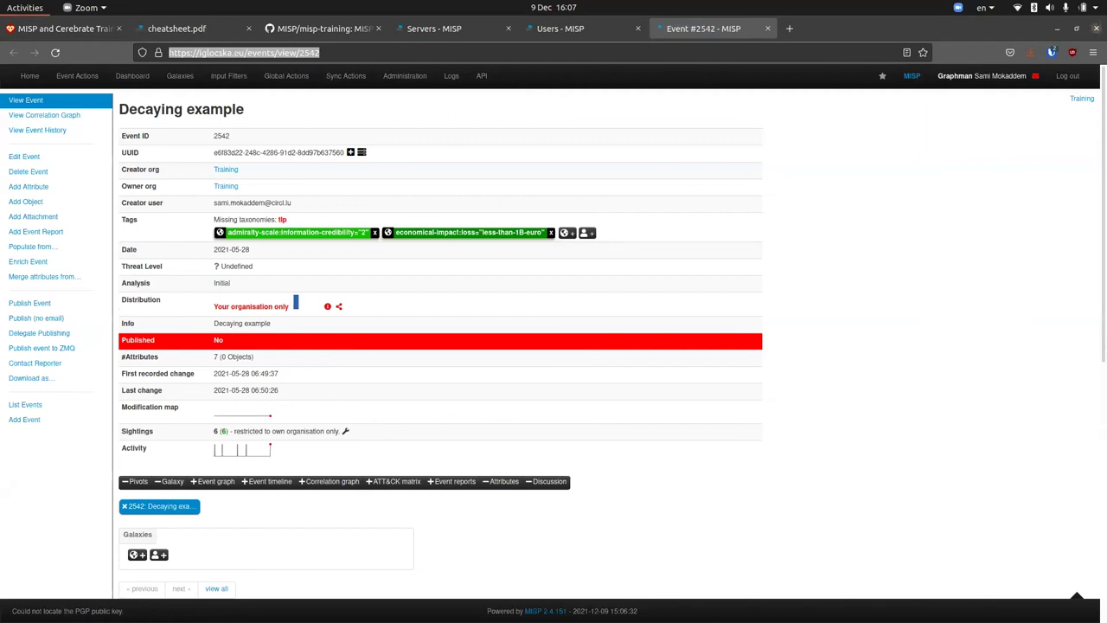
{"action": "mouse_move", "coordinate": [0, 312]}
{"action": "key", "text": "super"}
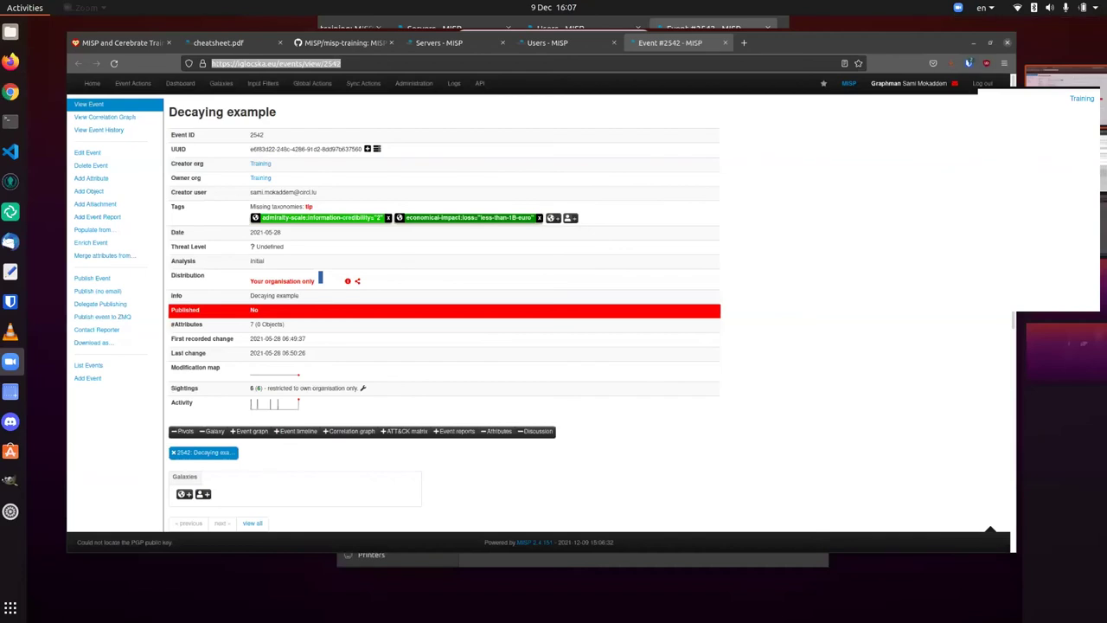
{"action": "key", "text": "super"}
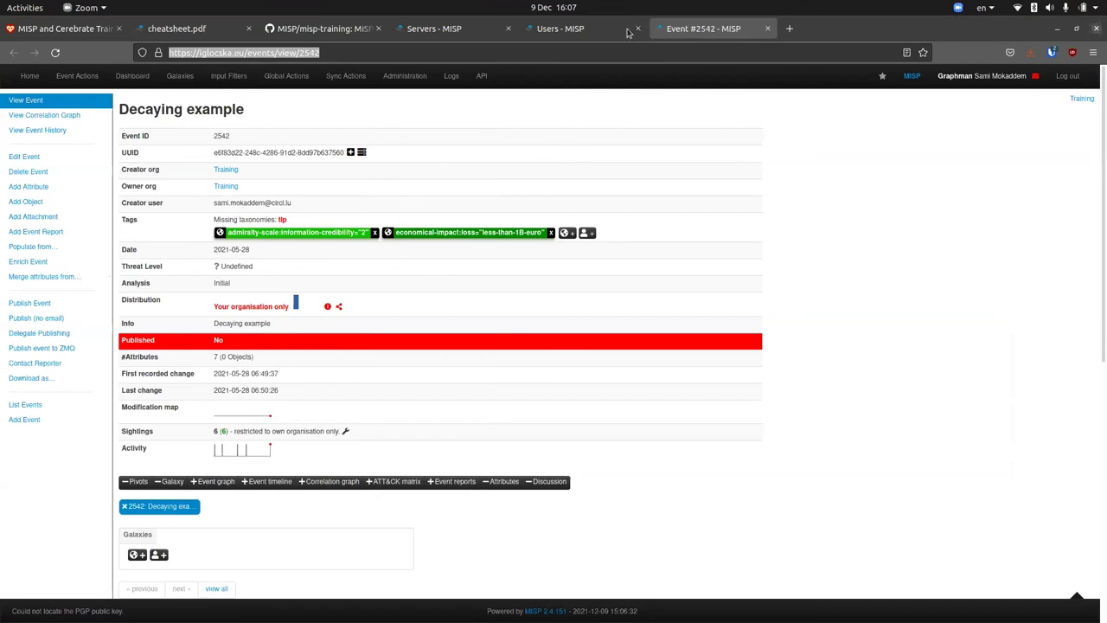
Switch to the drop-down terminal over the event page
{"action": "mouse_move", "coordinate": [4, 173]}
{"action": "key", "text": "F12"}
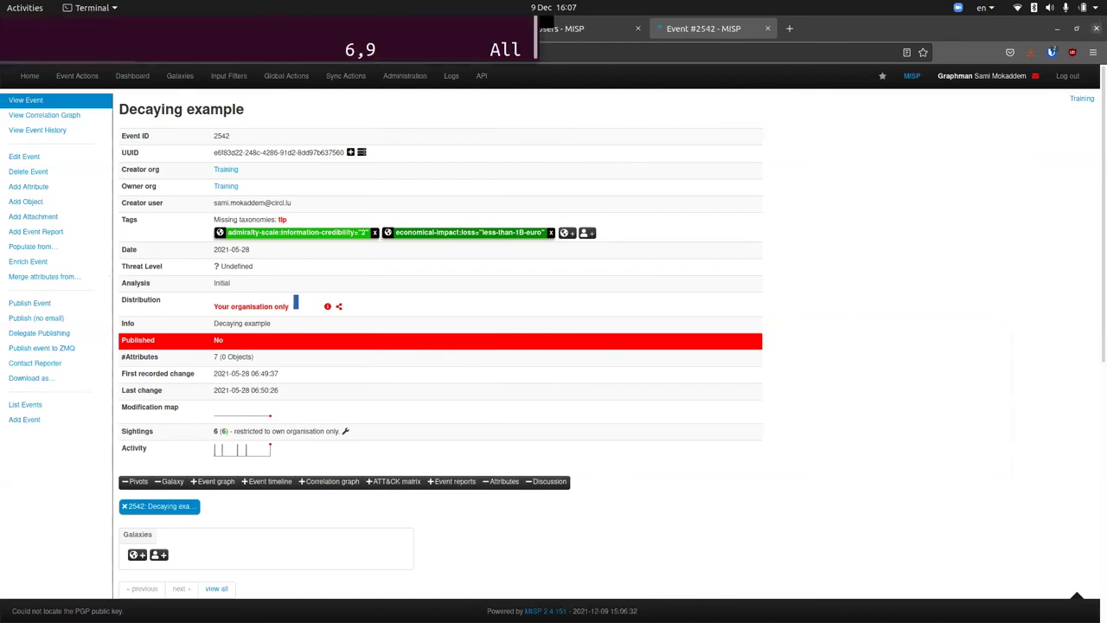